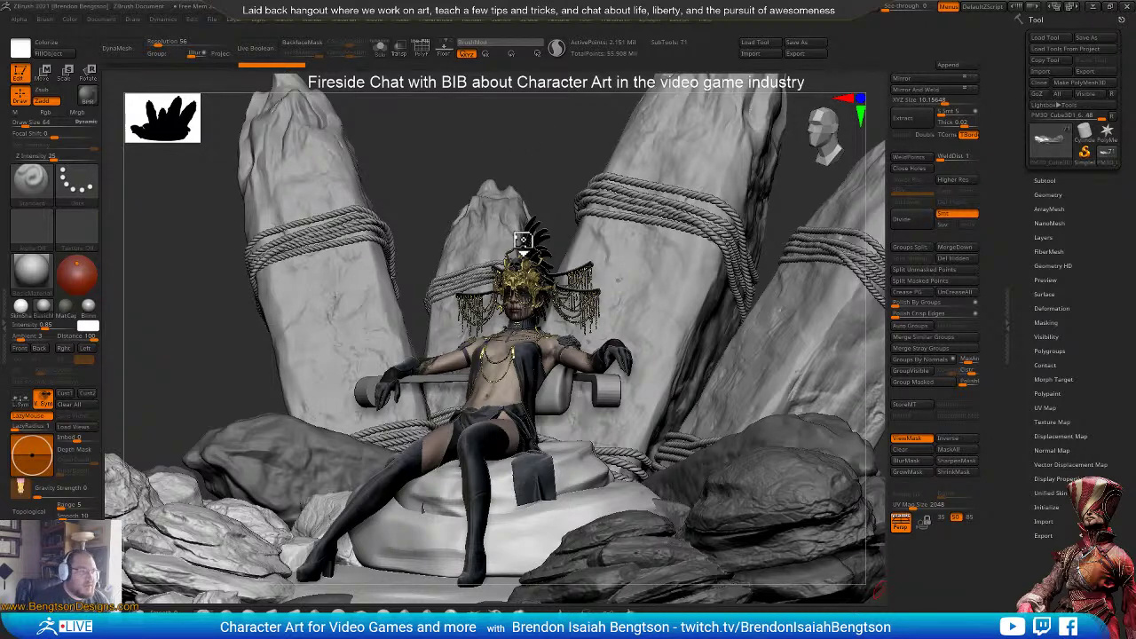
# - Make the seated figure's black clothing the active subtool
pyautogui.moveTo(524, 242); pyautogui.dragTo(534, 240, button='right')
pyautogui.keyDown('ctrl'); pyautogui.moveTo(538, 353); pyautogui.dragTo(552, 397, button='right'); pyautogui.keyUp('ctrl')
pyautogui.keyDown('alt'); pyautogui.moveTo(521, 279); pyautogui.dragTo(543, 361, button='right'); pyautogui.keyUp('alt')
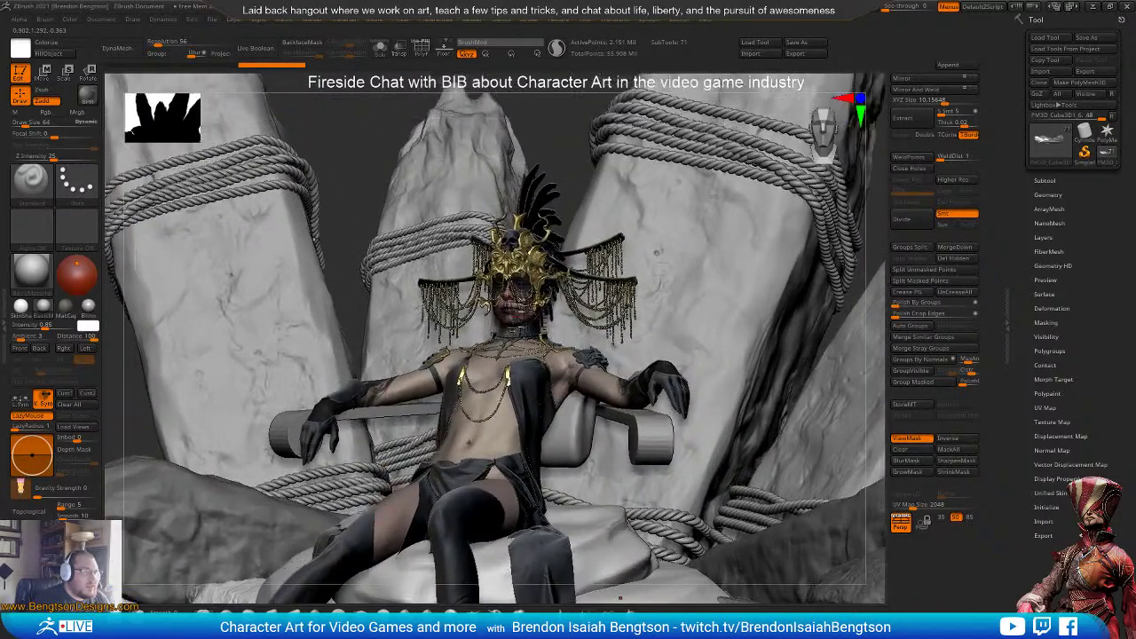
pyautogui.keyDown('ctrl'); pyautogui.moveTo(533, 300); pyautogui.dragTo(533, 317, button='right'); pyautogui.keyUp('ctrl')
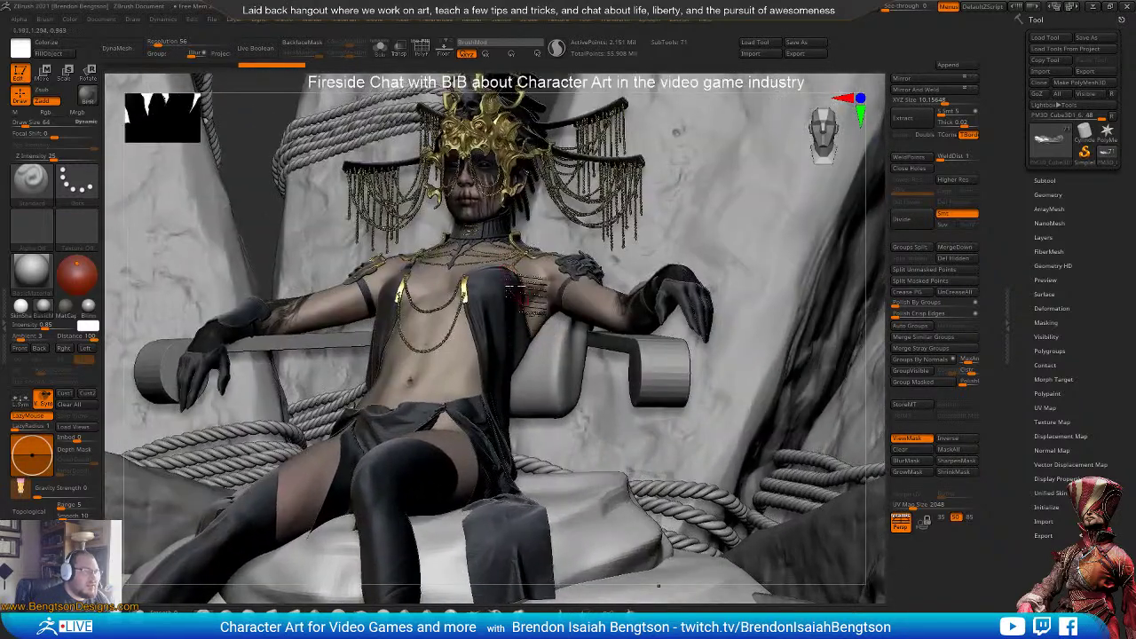
pyautogui.keyDown('alt'); pyautogui.click(492, 305); pyautogui.keyUp('alt')
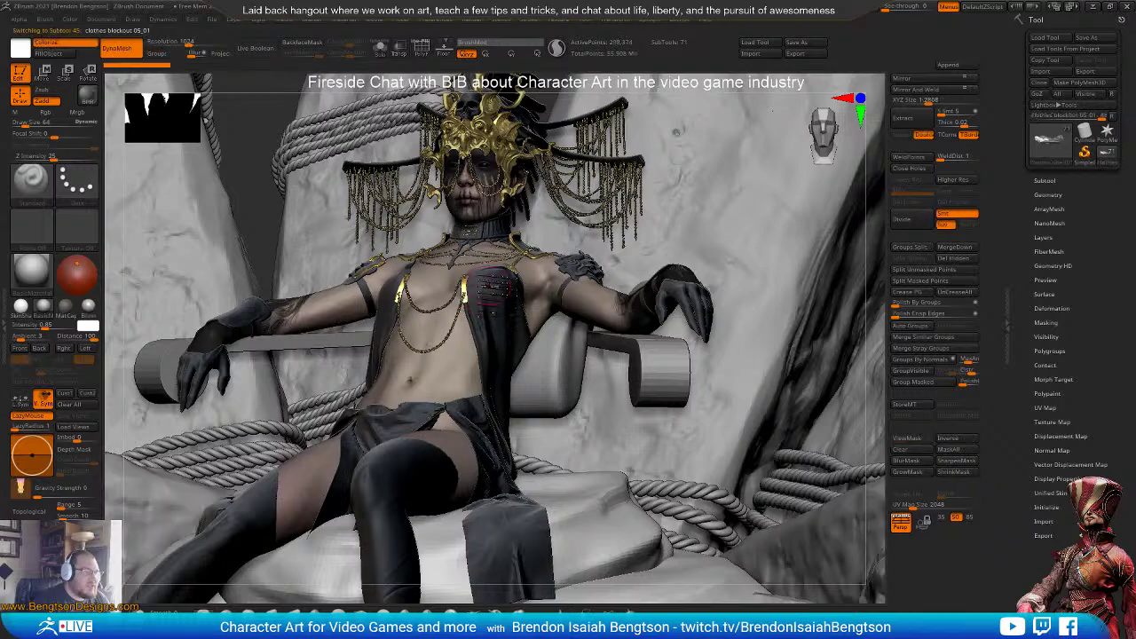
# - Examine the seated figure's gold headdress, hanging chains, face and collar from several angles
pyautogui.moveTo(532, 307)
pyautogui.mouseDown(button='right')
pyautogui.moveTo(549, 307)
pyautogui.moveTo(520, 345)
pyautogui.moveTo(543, 347)
pyautogui.moveTo(412, 343)
pyautogui.moveTo(502, 336)
pyautogui.mouseUp(button='right')
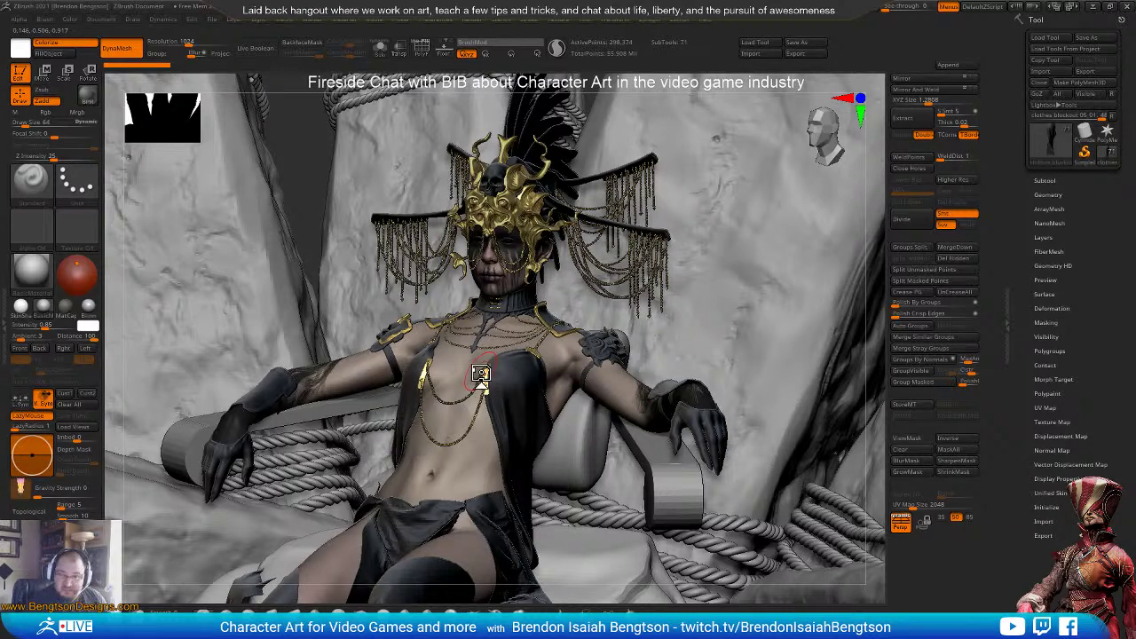
pyautogui.moveTo(508, 375)
pyautogui.mouseDown(button='right')
pyautogui.moveTo(552, 383)
pyautogui.moveTo(506, 388)
pyautogui.mouseUp(button='right')
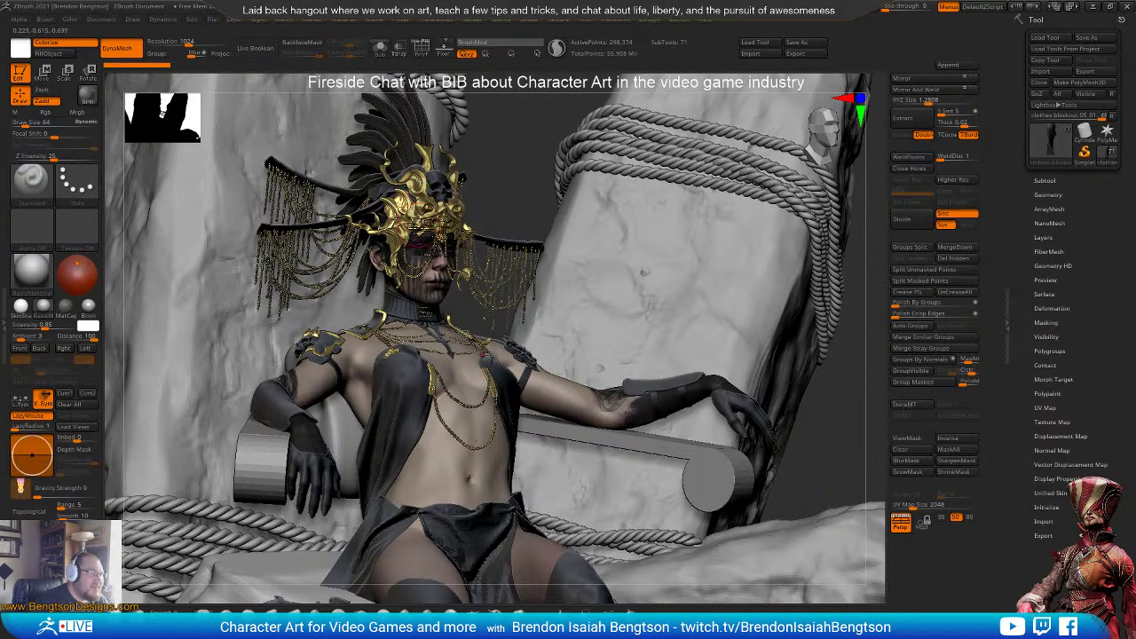
pyautogui.keyDown('ctrl'); pyautogui.moveTo(427, 268); pyautogui.dragTo(432, 273, button='right'); pyautogui.keyUp('ctrl')
pyautogui.keyDown('alt'); pyautogui.moveTo(451, 330); pyautogui.dragTo(408, 365, button='right'); pyautogui.keyUp('alt')
pyautogui.moveTo(581, 427); pyautogui.dragTo(579, 403, button='right')
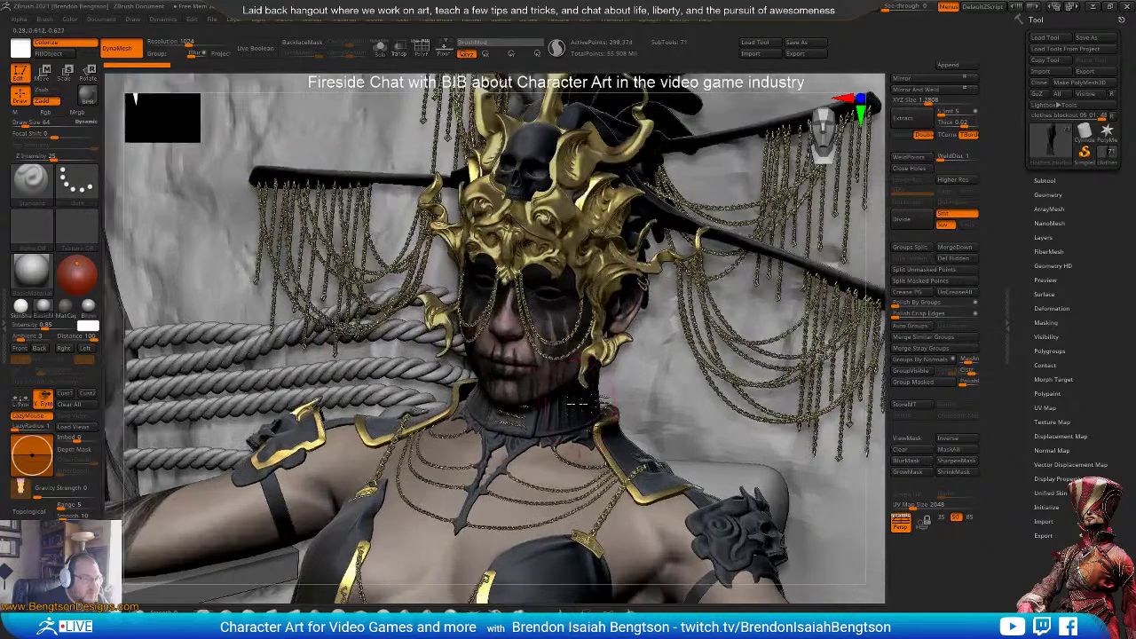
pyautogui.moveTo(580, 349); pyautogui.dragTo(574, 338, button='right')
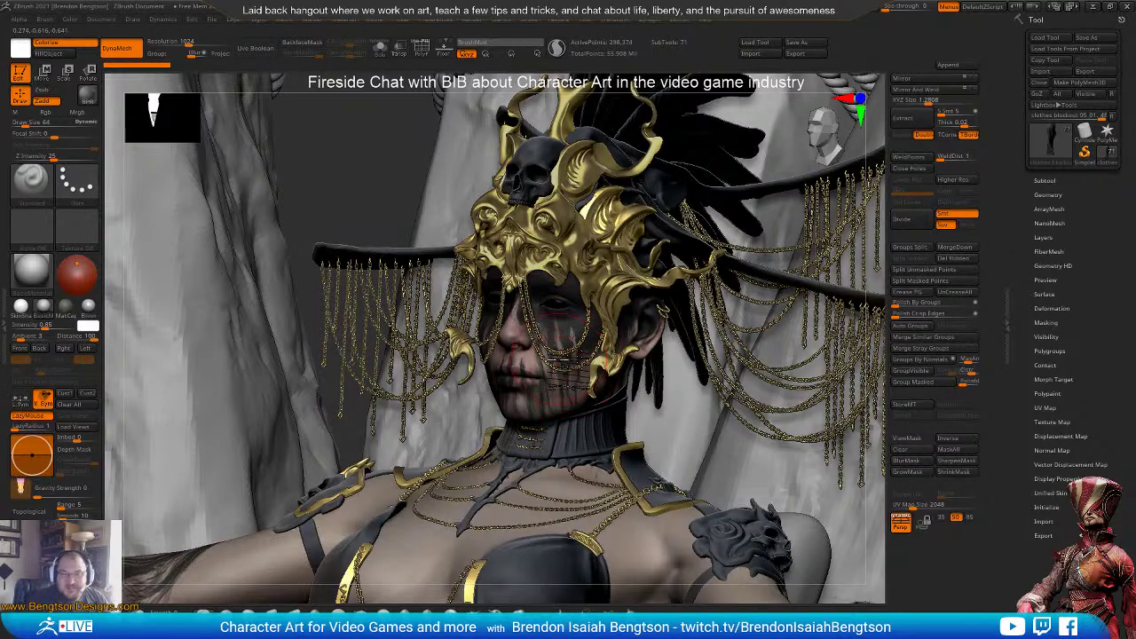
pyautogui.moveTo(613, 384); pyautogui.dragTo(619, 387, button='right')
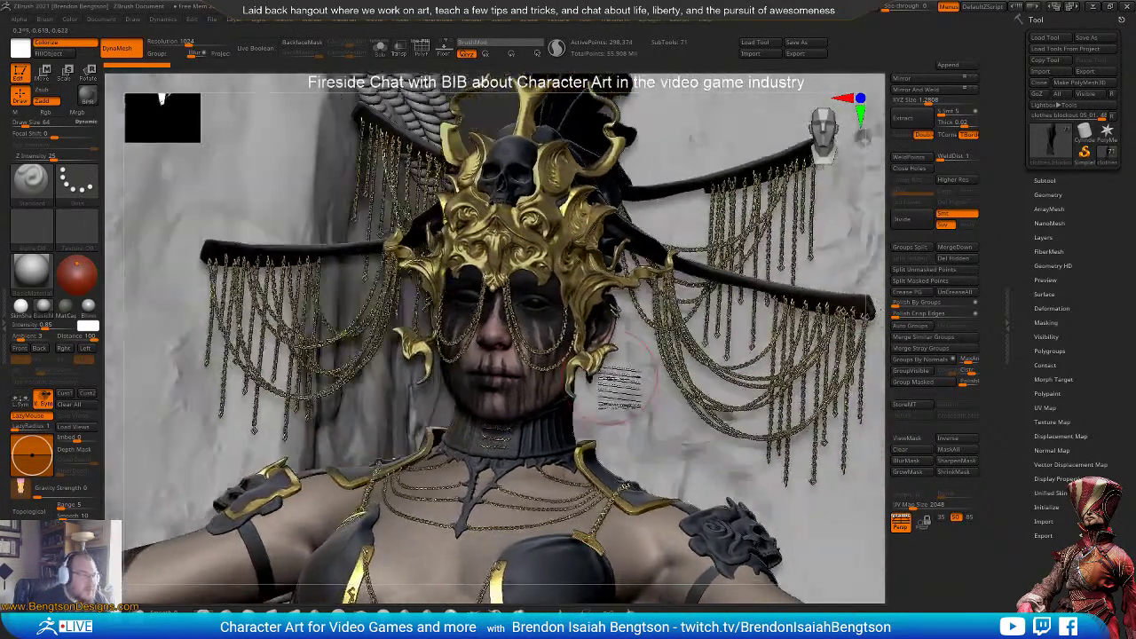
pyautogui.keyDown('shift'); pyautogui.moveTo(554, 373); pyautogui.dragTo(537, 366, button='right'); pyautogui.keyUp('shift')
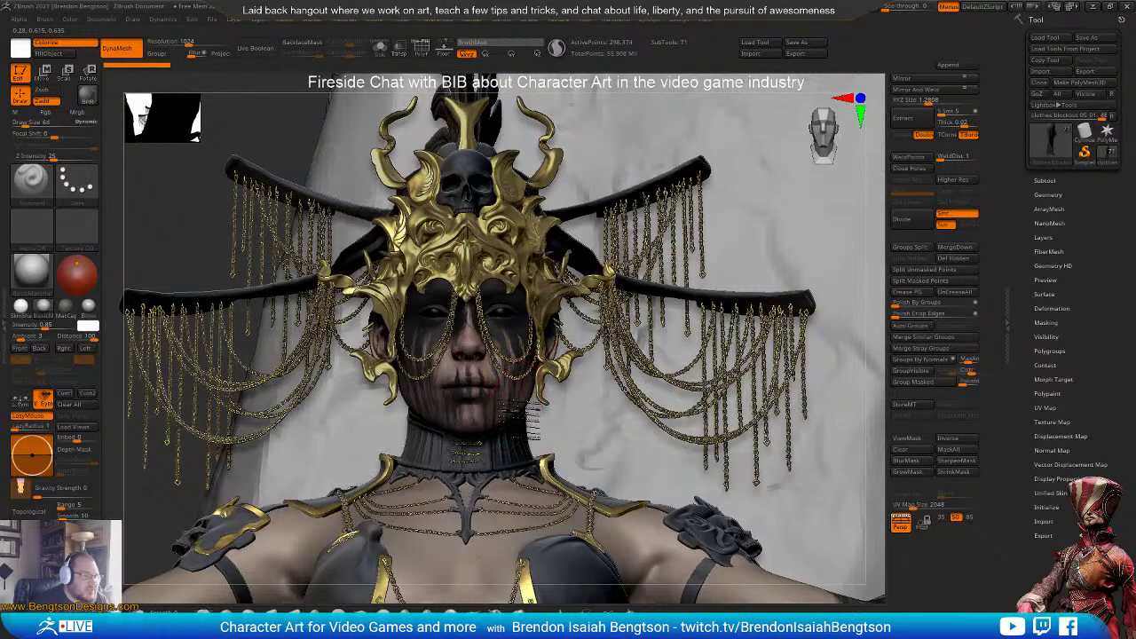
pyautogui.moveTo(528, 412); pyautogui.dragTo(494, 413, button='right')
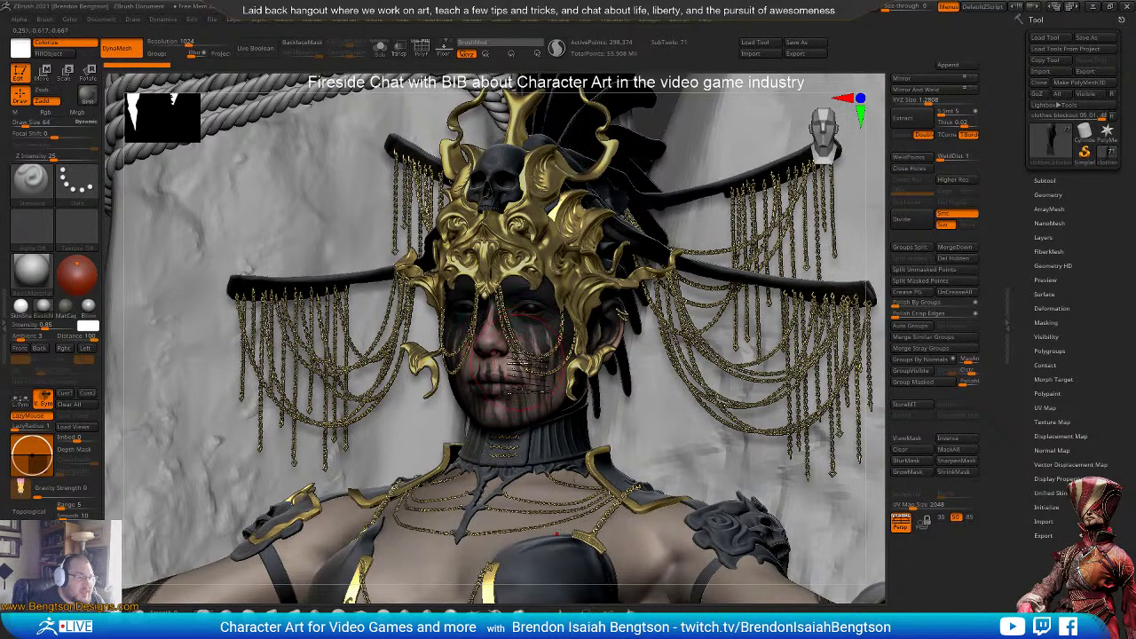
pyautogui.moveTo(510, 355)
pyautogui.mouseDown(button='right')
pyautogui.moveTo(581, 360)
pyautogui.moveTo(531, 362)
pyautogui.mouseUp(button='right')
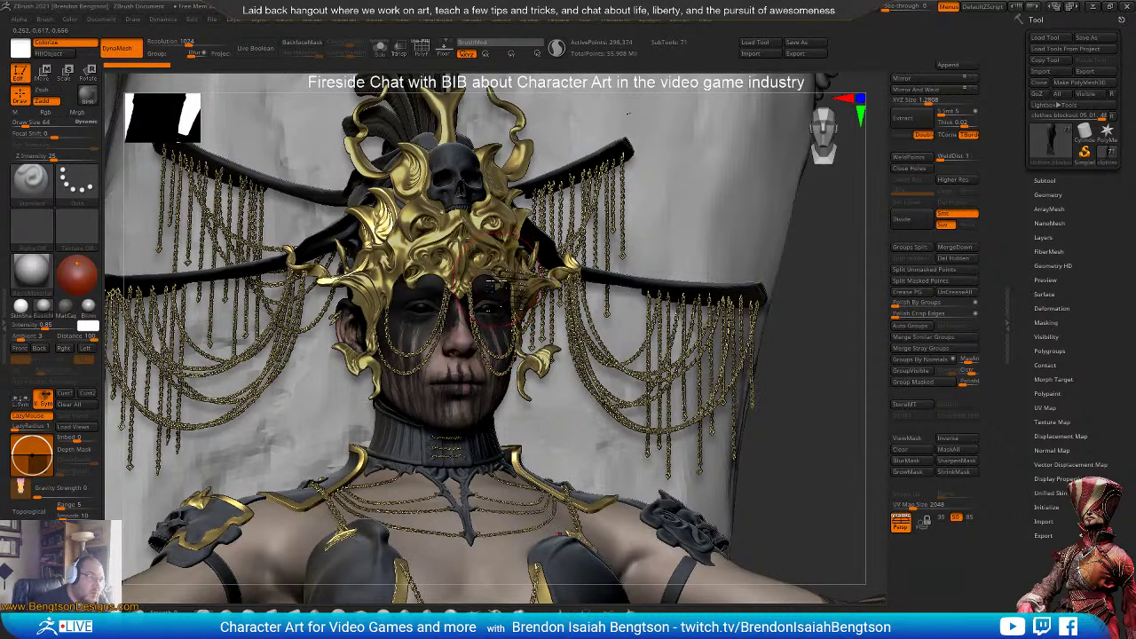
pyautogui.moveTo(501, 342)
pyautogui.mouseDown(button='right')
pyautogui.moveTo(533, 348)
pyautogui.moveTo(516, 351)
pyautogui.moveTo(509, 377)
pyautogui.mouseUp(button='right')
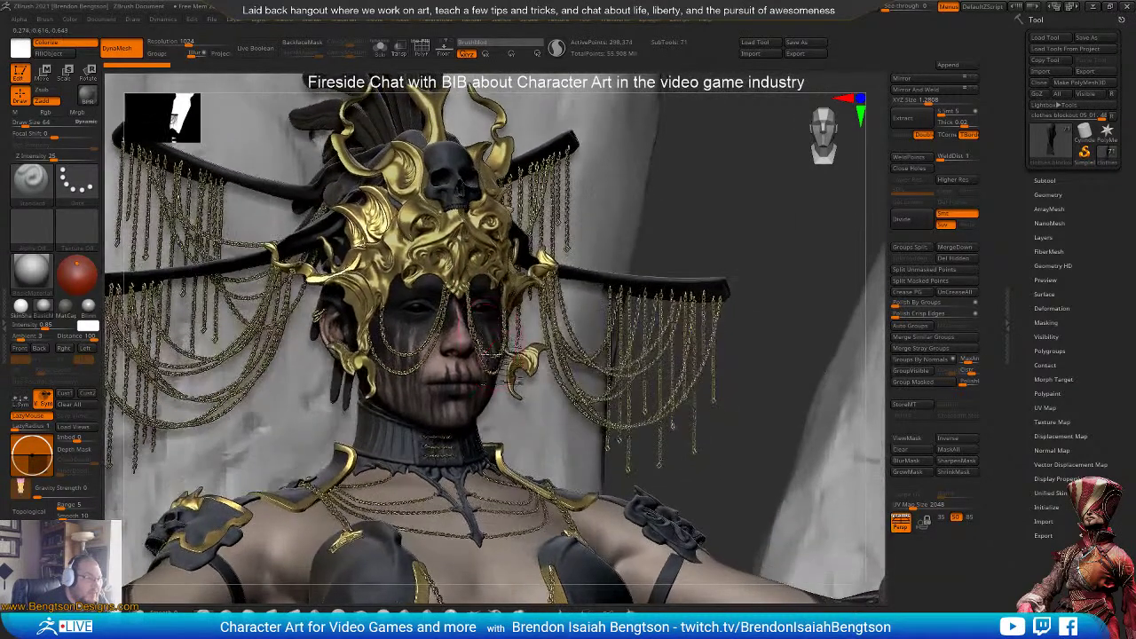
pyautogui.moveTo(453, 440)
pyautogui.mouseDown(button='right')
pyautogui.moveTo(435, 449)
pyautogui.moveTo(448, 454)
pyautogui.mouseUp(button='right')
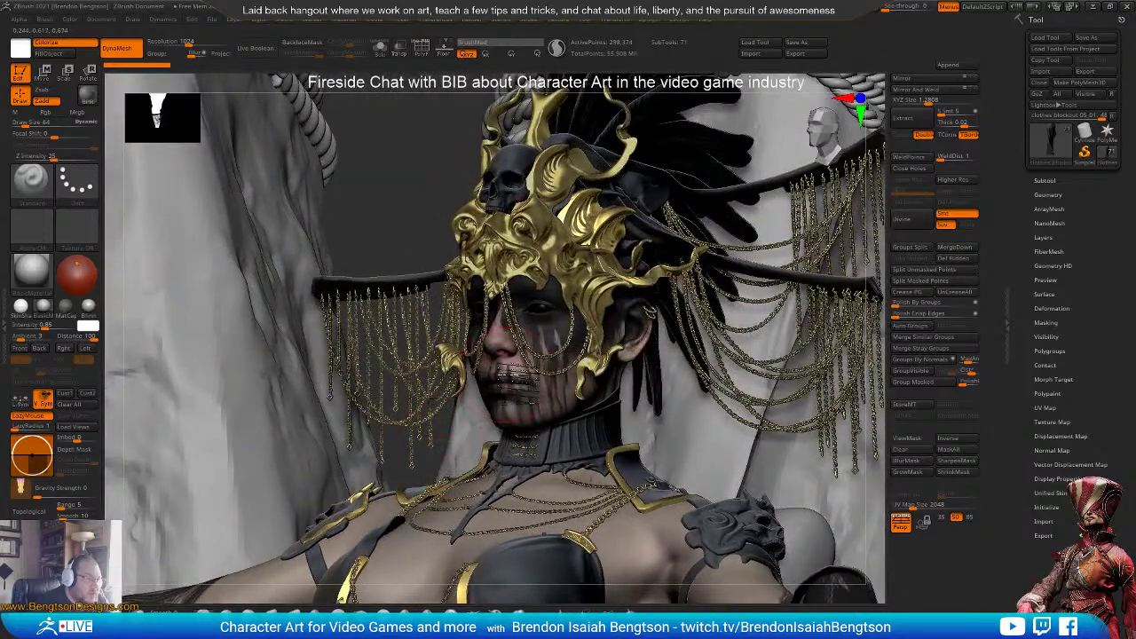
pyautogui.moveTo(515, 375); pyautogui.dragTo(488, 348, button='right')
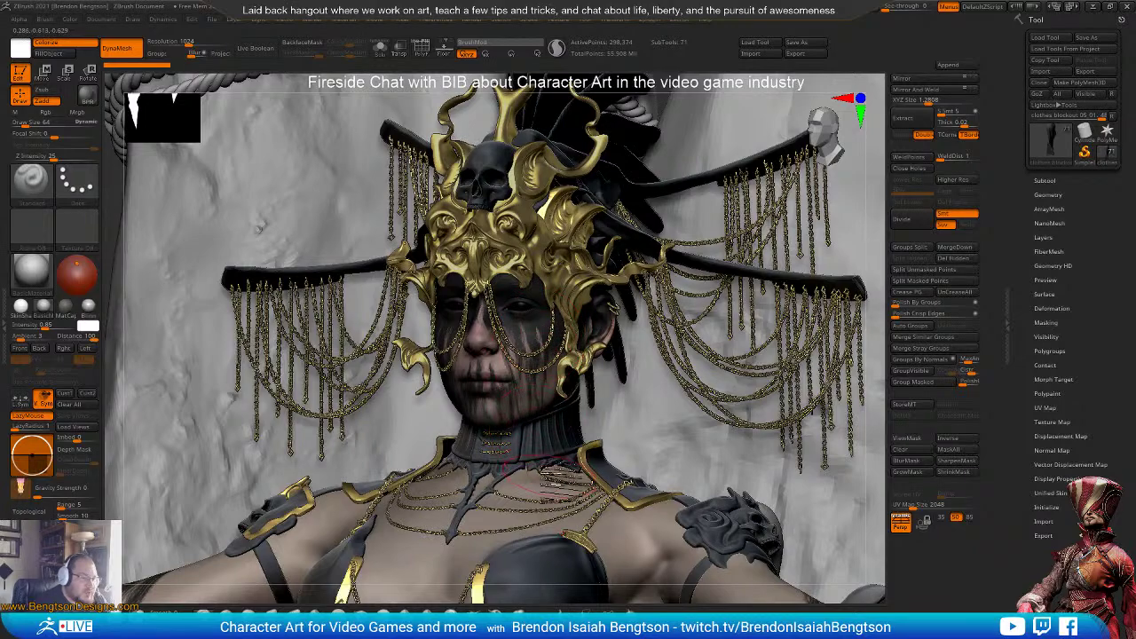
# - Examine the whole throne scene with its rope-bound stone pillars, rock base and seated figure from the front and above
pyautogui.keyDown('alt'); pyautogui.moveTo(561, 484); pyautogui.dragTo(549, 304, button='right'); pyautogui.keyUp('alt')
pyautogui.moveTo(543, 389); pyautogui.dragTo(493, 253, button='right')
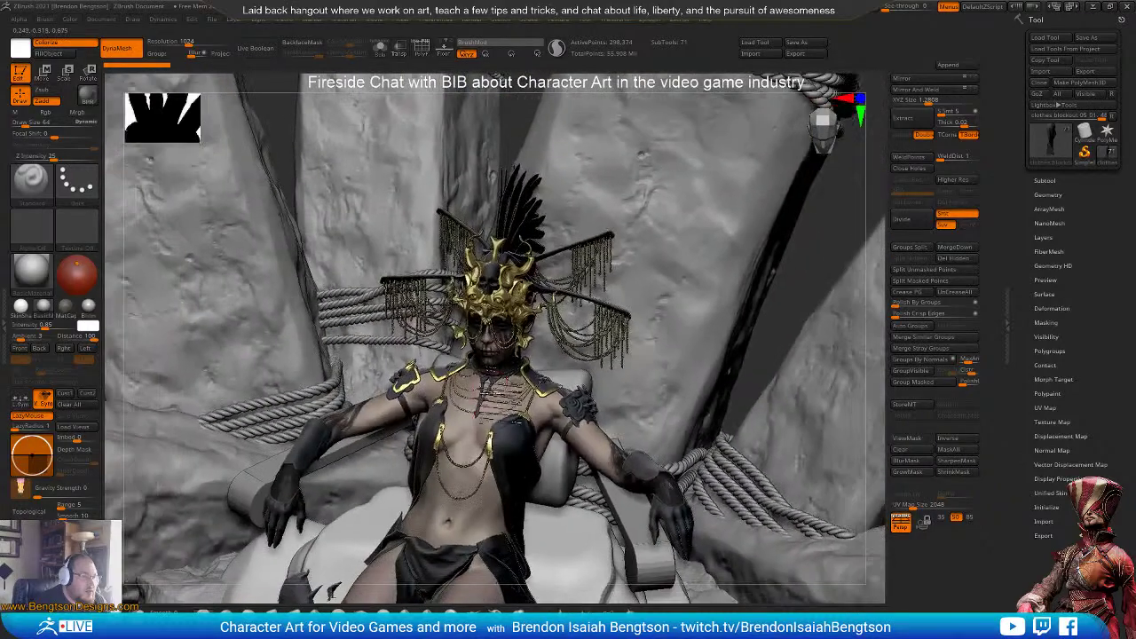
pyautogui.moveTo(493, 426); pyautogui.dragTo(549, 275, button='right')
pyautogui.moveTo(543, 462); pyautogui.dragTo(609, 374, button='right')
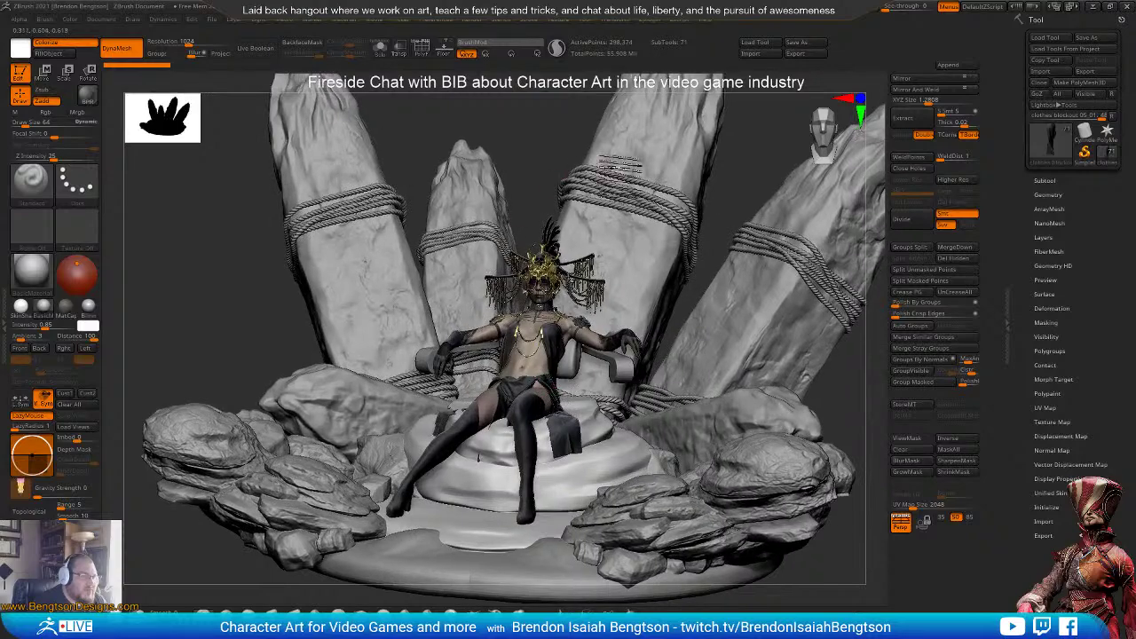
pyautogui.moveTo(687, 322); pyautogui.dragTo(545, 498, button='right')
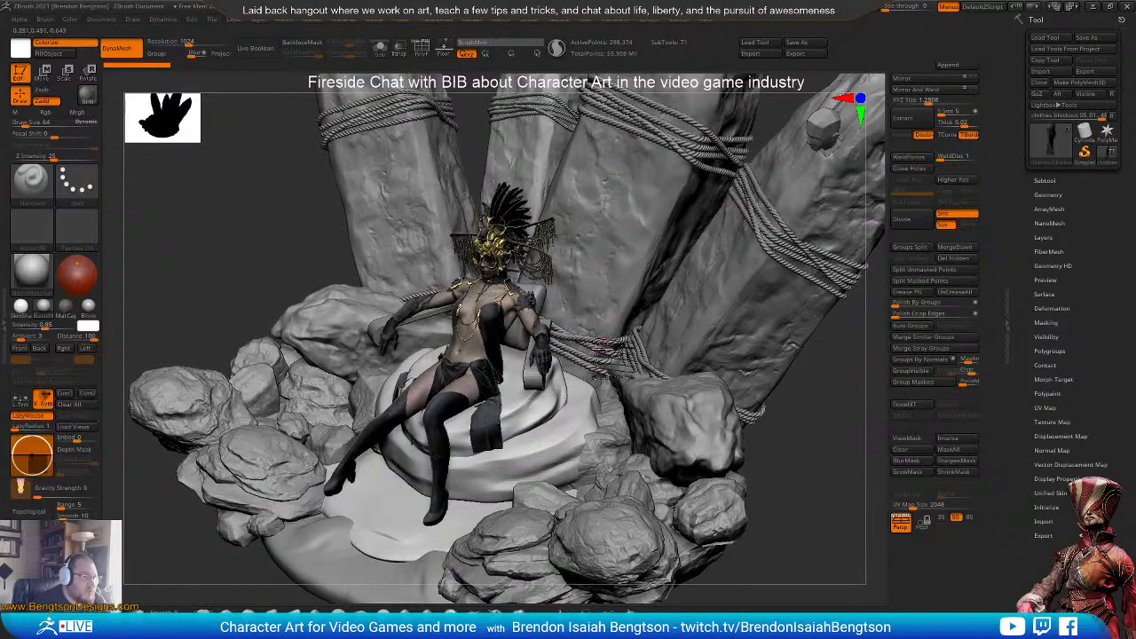
pyautogui.moveTo(631, 363); pyautogui.dragTo(602, 378, button='right')
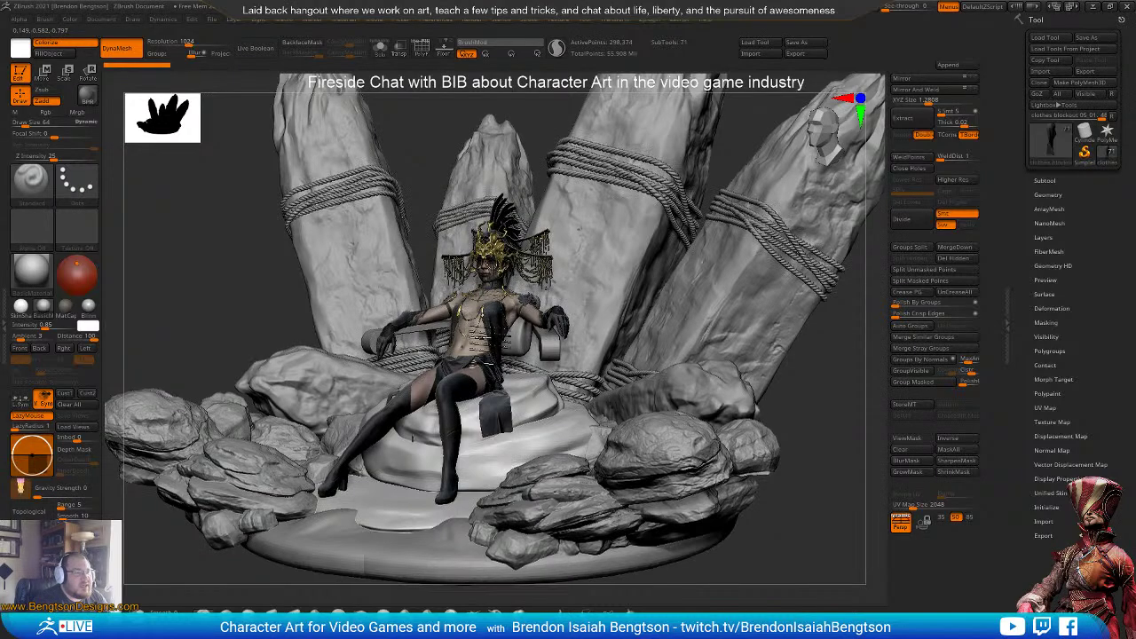
pyautogui.moveTo(490, 348)
pyautogui.keyDown('ctrl'); pyautogui.mouseDown(button='right')
pyautogui.moveTo(479, 393)
pyautogui.moveTo(526, 433)
pyautogui.moveTo(473, 425)
pyautogui.moveTo(510, 284)
pyautogui.mouseUp(button='right'); pyautogui.keyUp('ctrl')
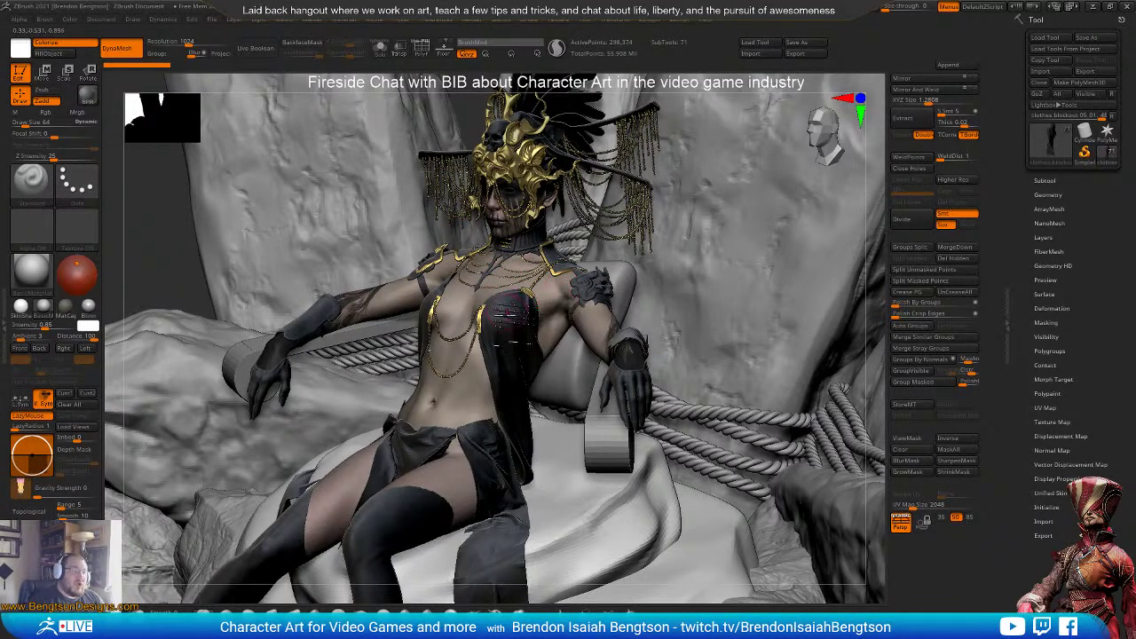
pyautogui.moveTo(448, 413)
pyautogui.mouseDown(button='right')
pyautogui.moveTo(462, 426)
pyautogui.moveTo(426, 306)
pyautogui.mouseUp(button='right')
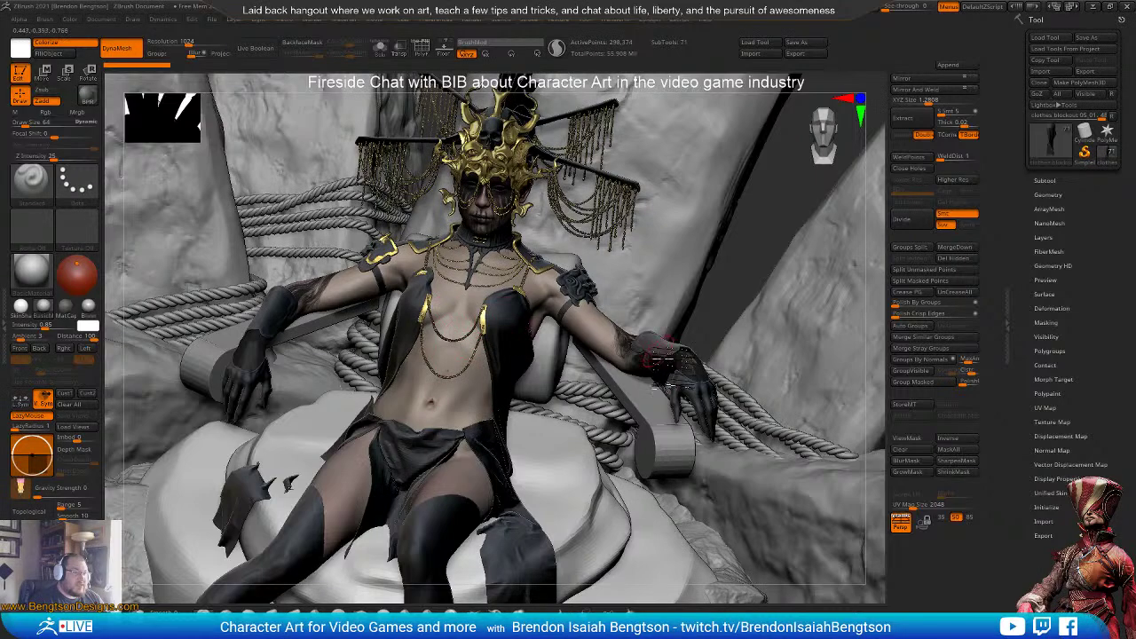
# - Show the Texture Map settings and make the seated figure's body the active subtool to view its texture
pyautogui.keyDown('ctrl'); pyautogui.moveTo(501, 278); pyautogui.dragTo(512, 373, button='right'); pyautogui.keyUp('ctrl')
pyautogui.keyDown('alt'); pyautogui.moveTo(493, 188); pyautogui.dragTo(568, 337, button='right'); pyautogui.keyUp('alt')
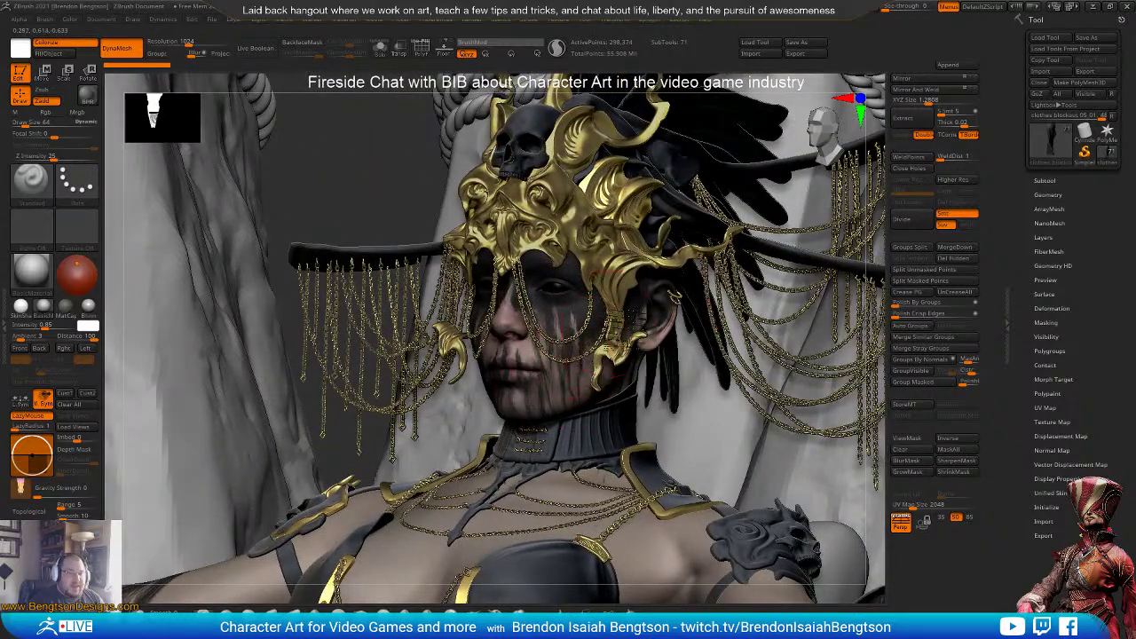
pyautogui.click(1053, 422)
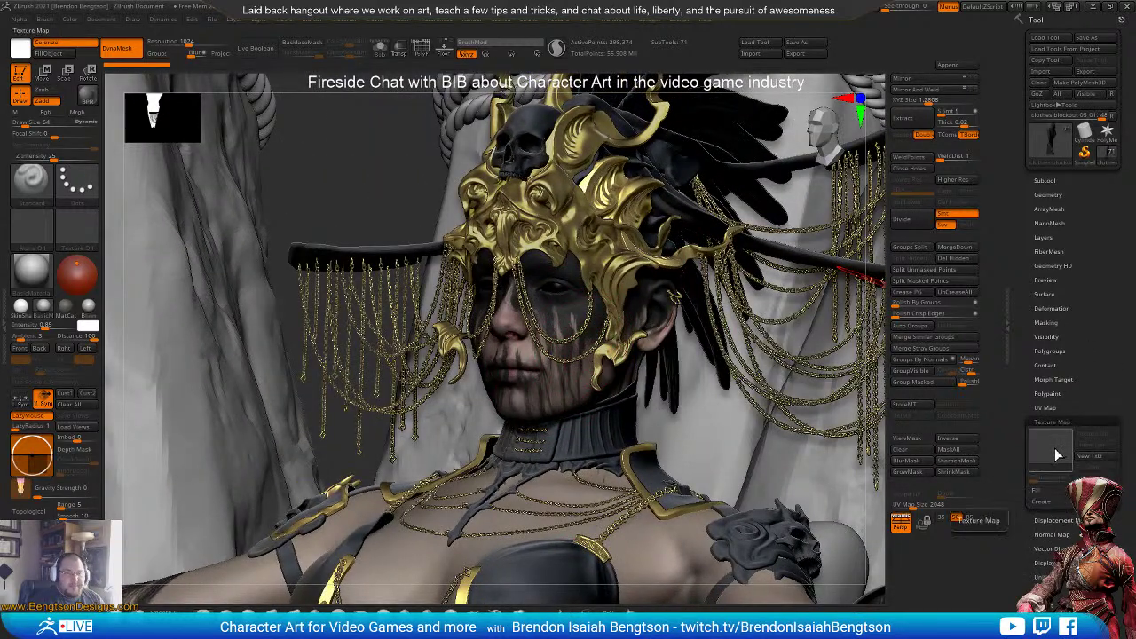
pyautogui.keyDown('alt'); pyautogui.click(664, 567); pyautogui.keyUp('alt')
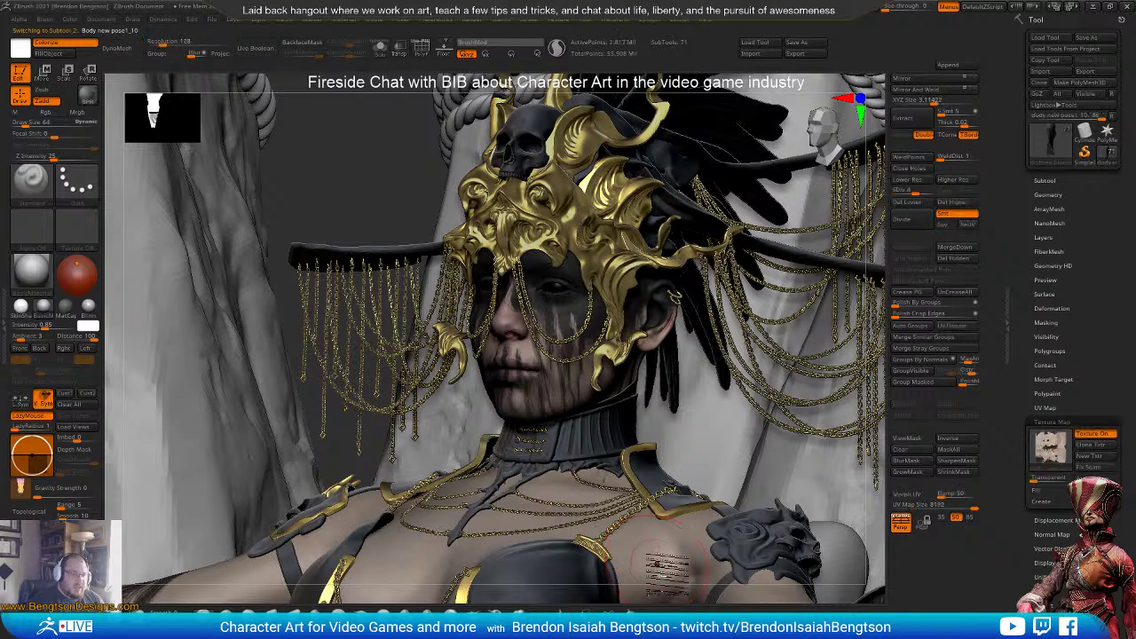
pyautogui.moveTo(1052, 458)
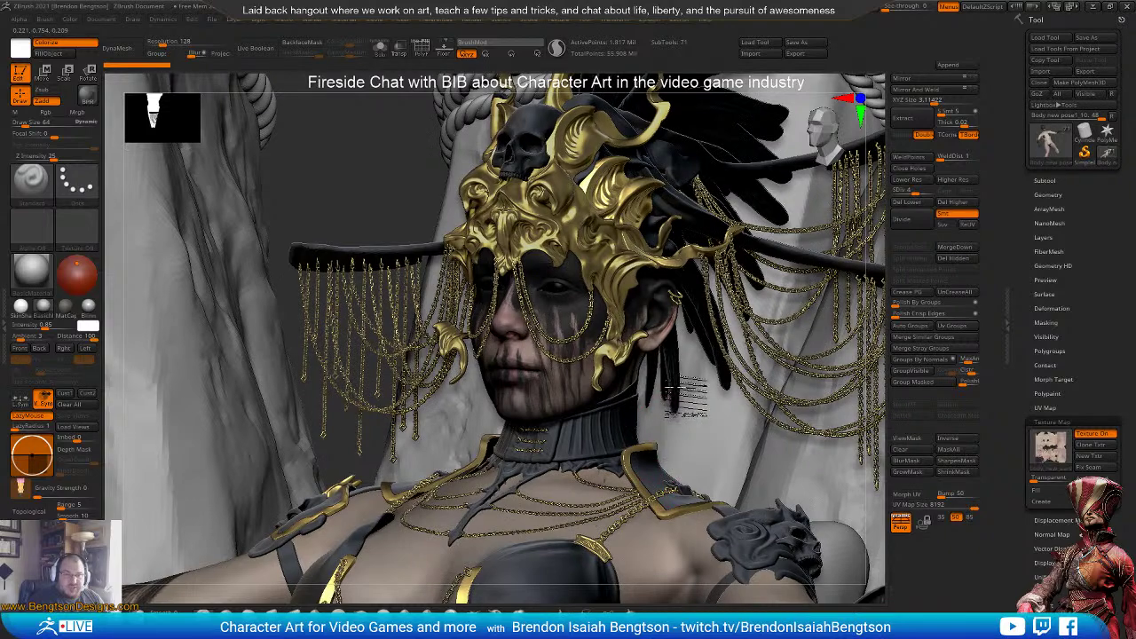
# - Load the ZTool of the sword-holding woman in the woven hat and robe
pyautogui.keyDown('ctrl'); pyautogui.moveTo(686, 390); pyautogui.dragTo(666, 345, button='right'); pyautogui.keyUp('ctrl')
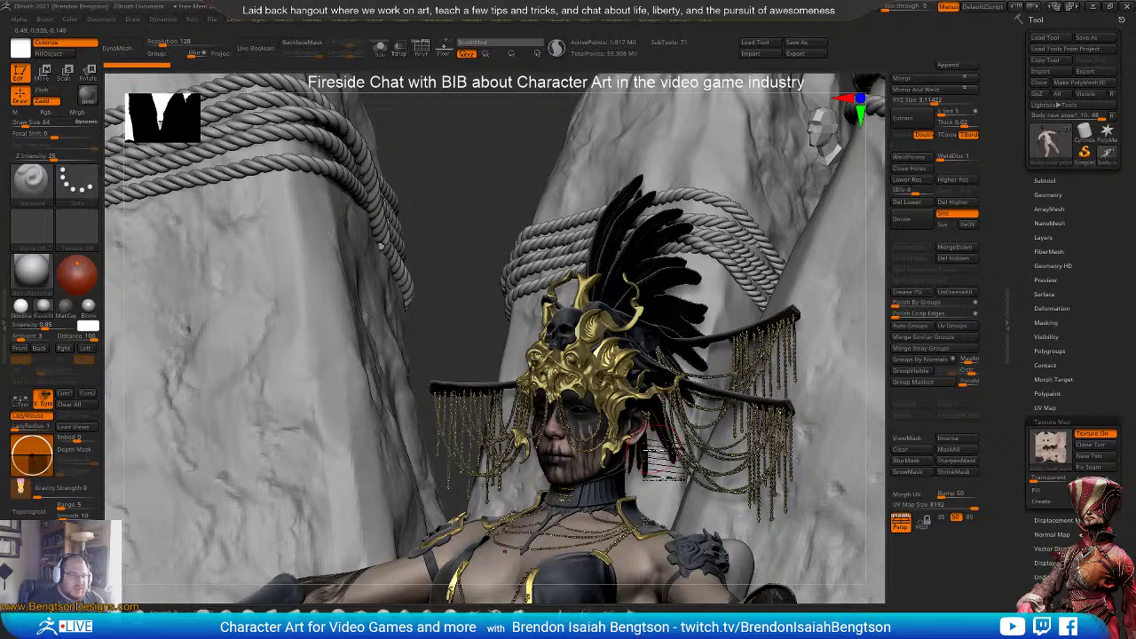
pyautogui.moveTo(643, 440)
pyautogui.mouseDown(button='right')
pyautogui.moveTo(662, 458)
pyautogui.moveTo(568, 345)
pyautogui.mouseUp(button='right')
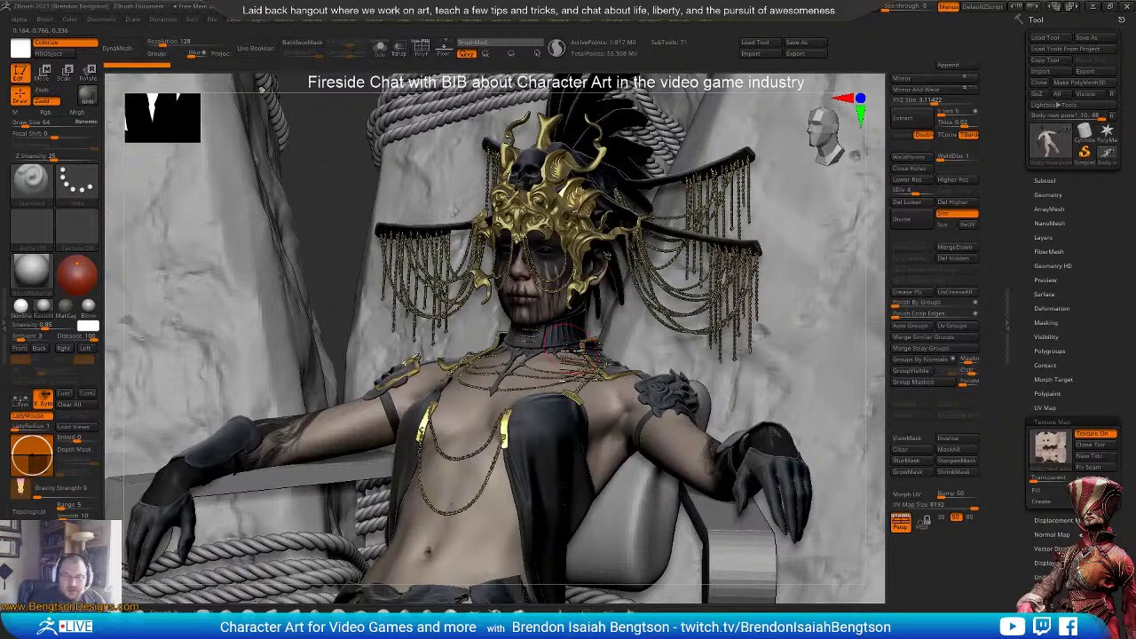
pyautogui.click(756, 42)
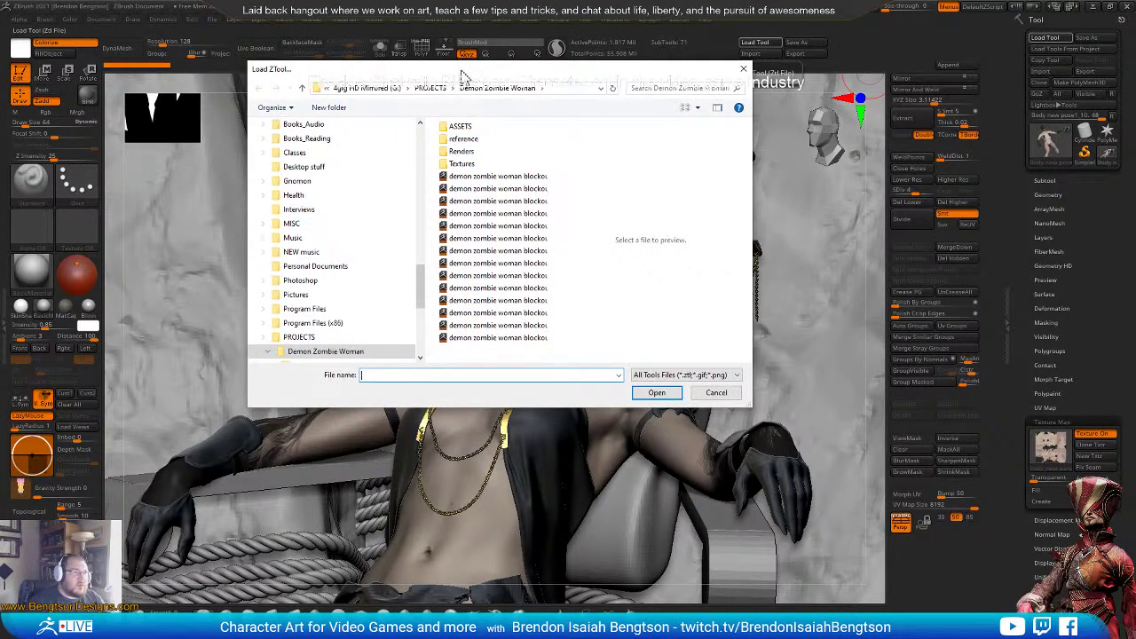
pyautogui.press('Escape')
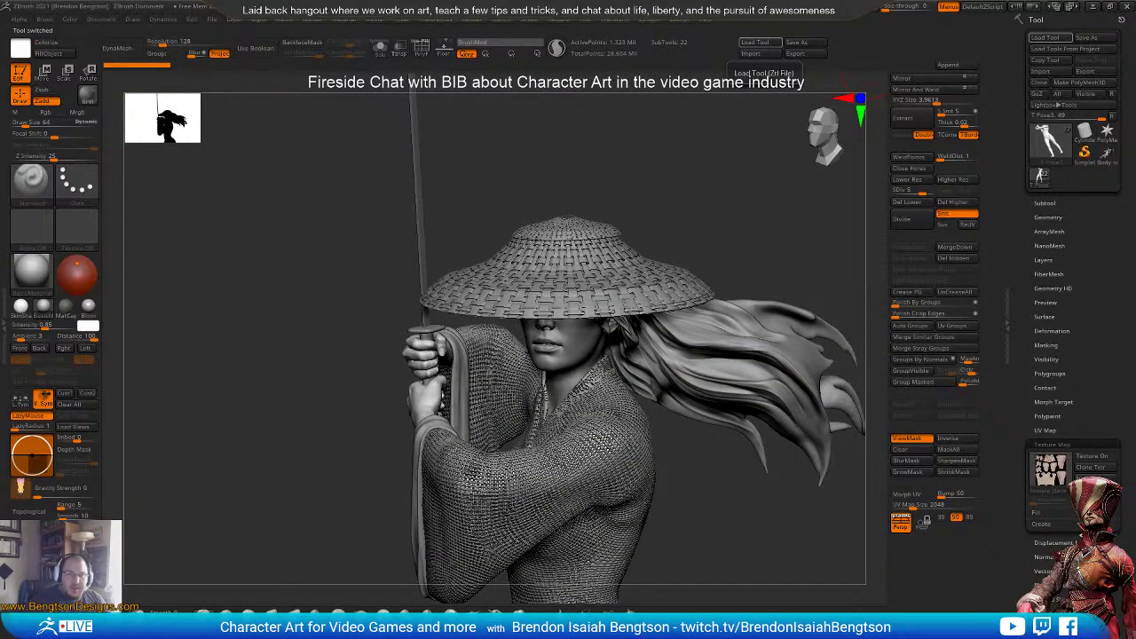
# - Inspect the Dynamic Subdiv MicroPoly settings of the woman's woven robe and of her woven hat
pyautogui.moveTo(601, 433)
pyautogui.mouseDown(button='right')
pyautogui.moveTo(688, 404)
pyautogui.moveTo(724, 407)
pyautogui.moveTo(604, 418)
pyautogui.moveTo(615, 460)
pyautogui.moveTo(577, 466)
pyautogui.mouseUp(button='right')
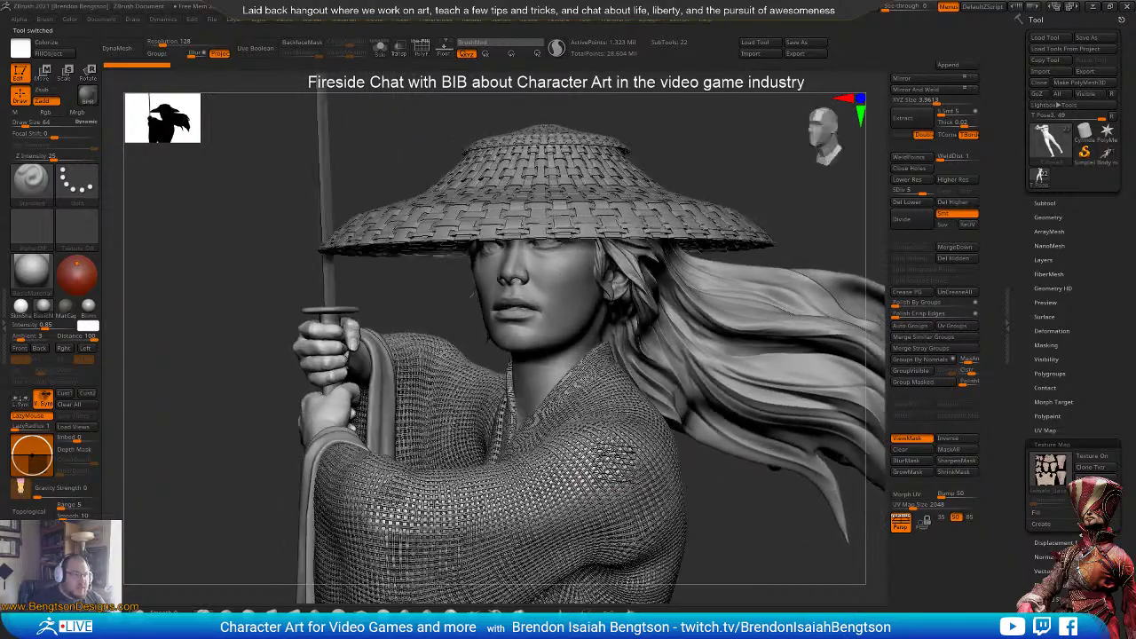
pyautogui.moveTo(622, 457); pyautogui.dragTo(619, 456)
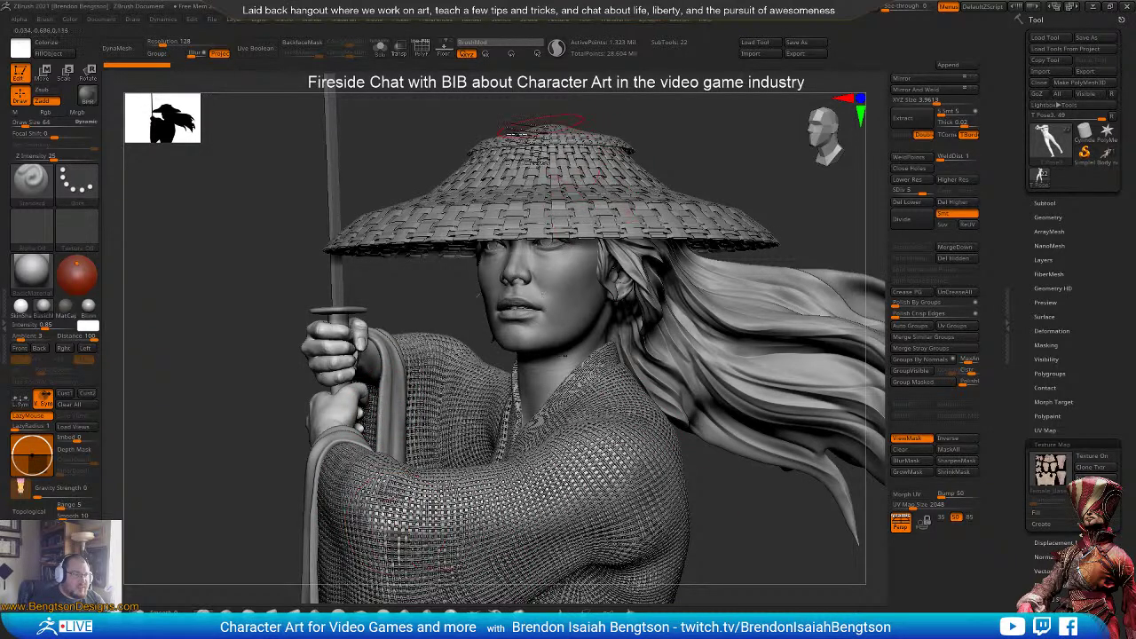
pyautogui.keyDown('alt'); pyautogui.moveTo(524, 434); pyautogui.dragTo(520, 405, button='right'); pyautogui.keyUp('alt')
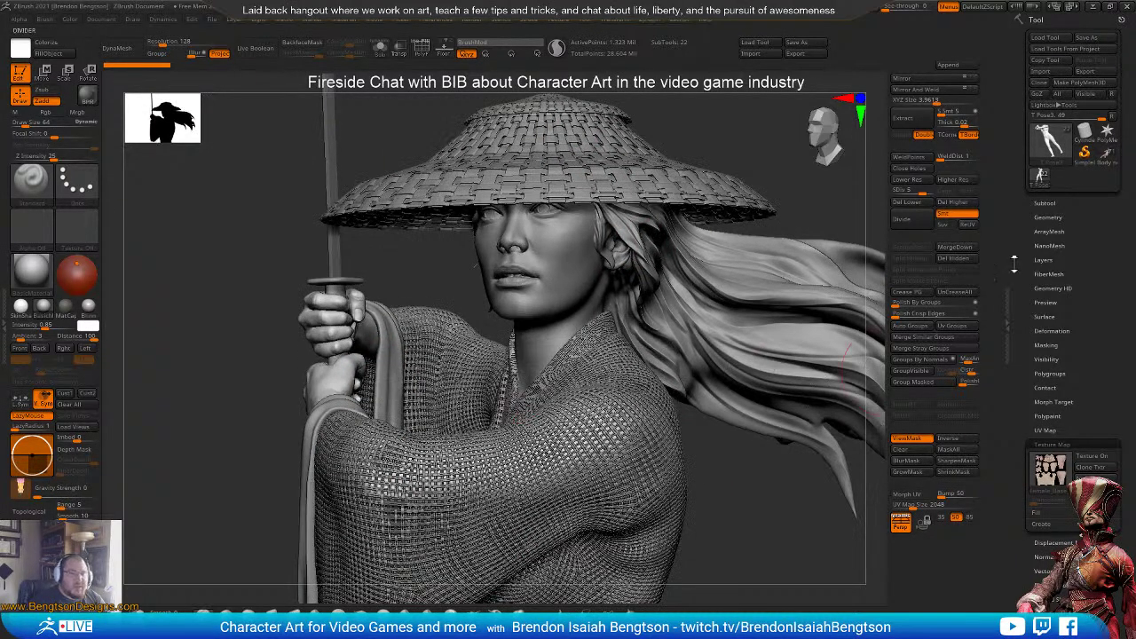
pyautogui.click(1048, 218)
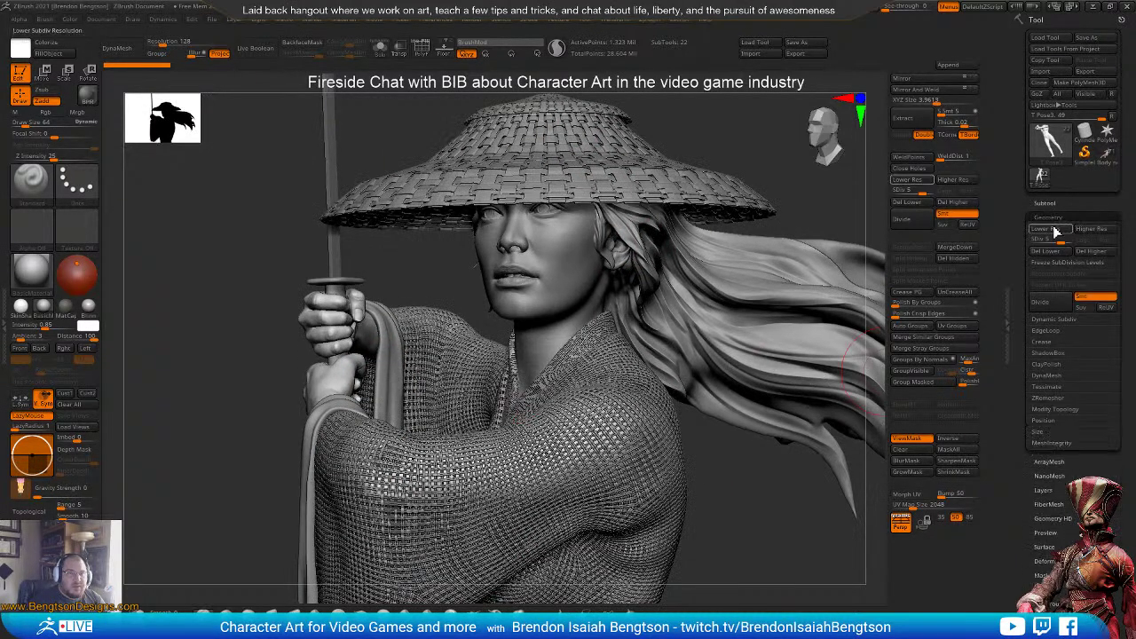
pyautogui.click(1054, 319)
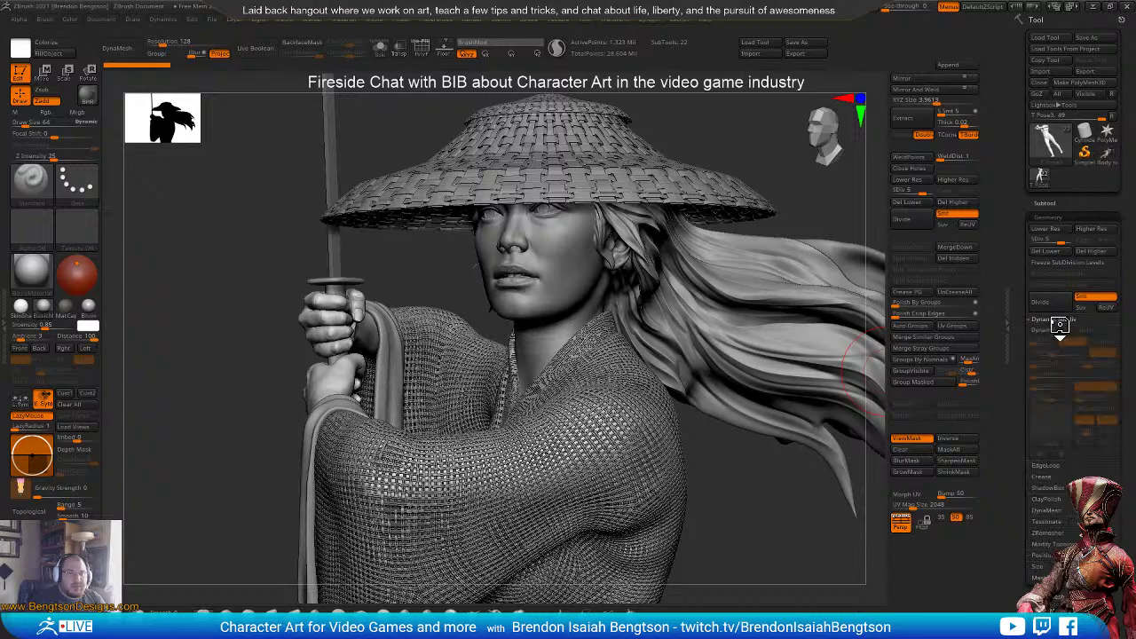
pyautogui.keyDown('alt'); pyautogui.click(636, 454); pyautogui.keyUp('alt')
pyautogui.moveTo(672, 454); pyautogui.dragTo(680, 456, button='right')
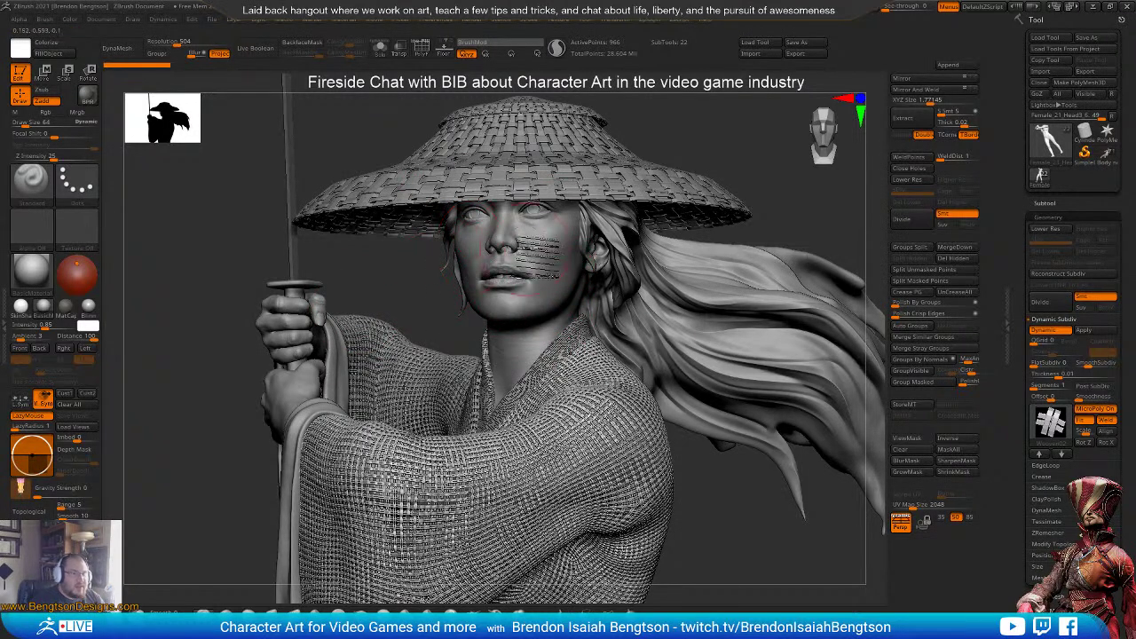
pyautogui.keyDown('alt'); pyautogui.click(600, 182); pyautogui.keyUp('alt')
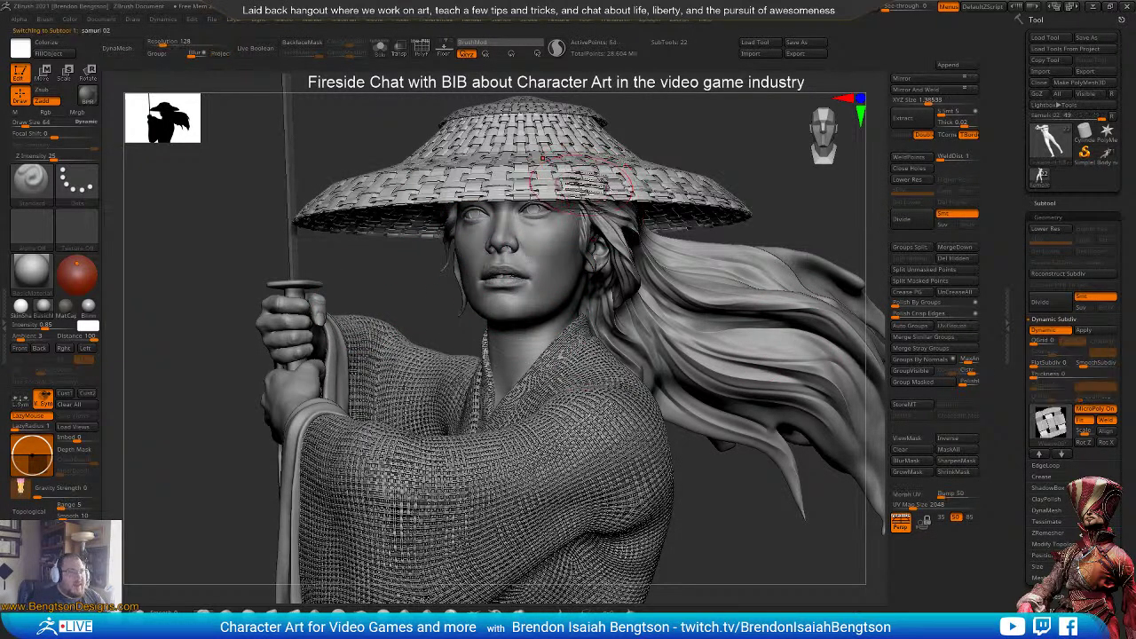
# - Turn off Dynamic Subdiv on the woven hat and show the polyframe of its low-poly base mesh
pyautogui.moveTo(779, 177); pyautogui.dragTo(834, 275)
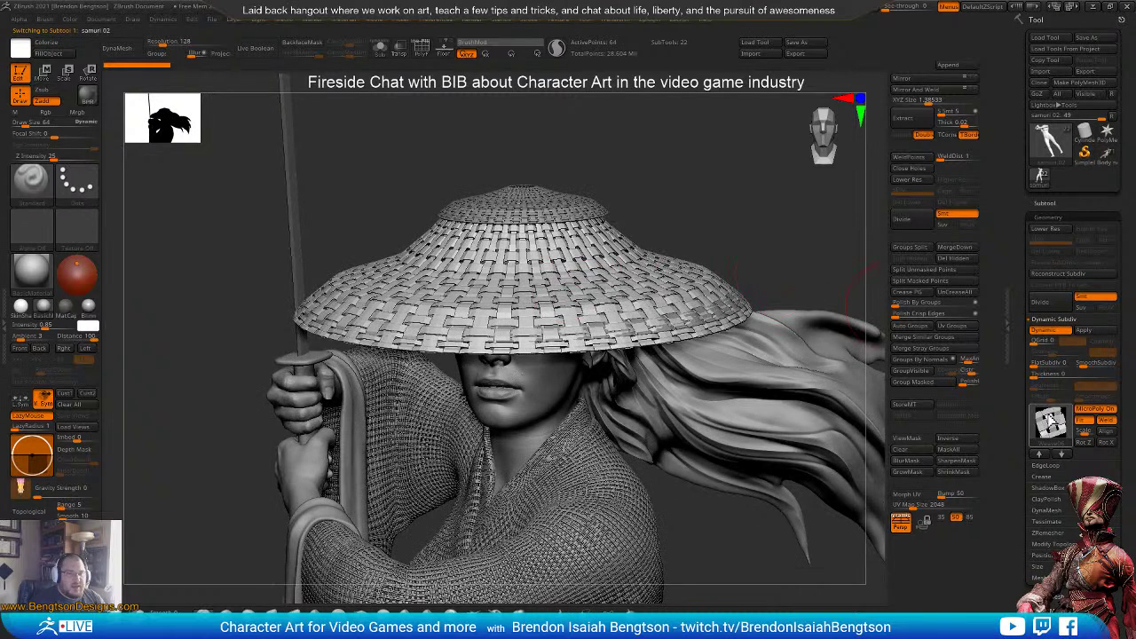
pyautogui.moveTo(1052, 424)
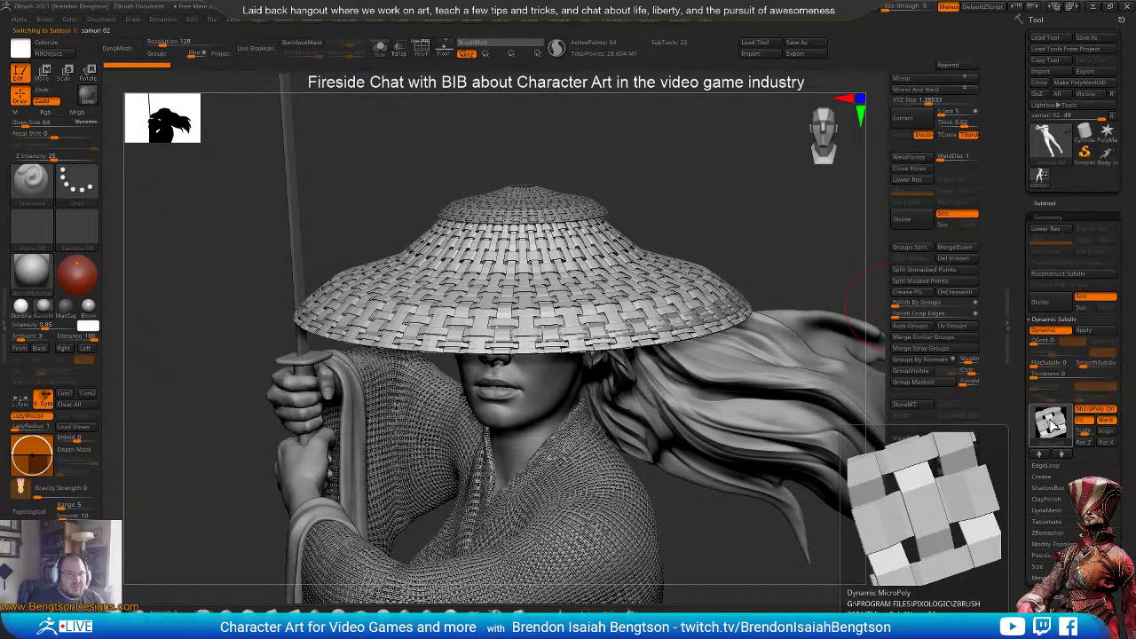
pyautogui.click(1065, 331)
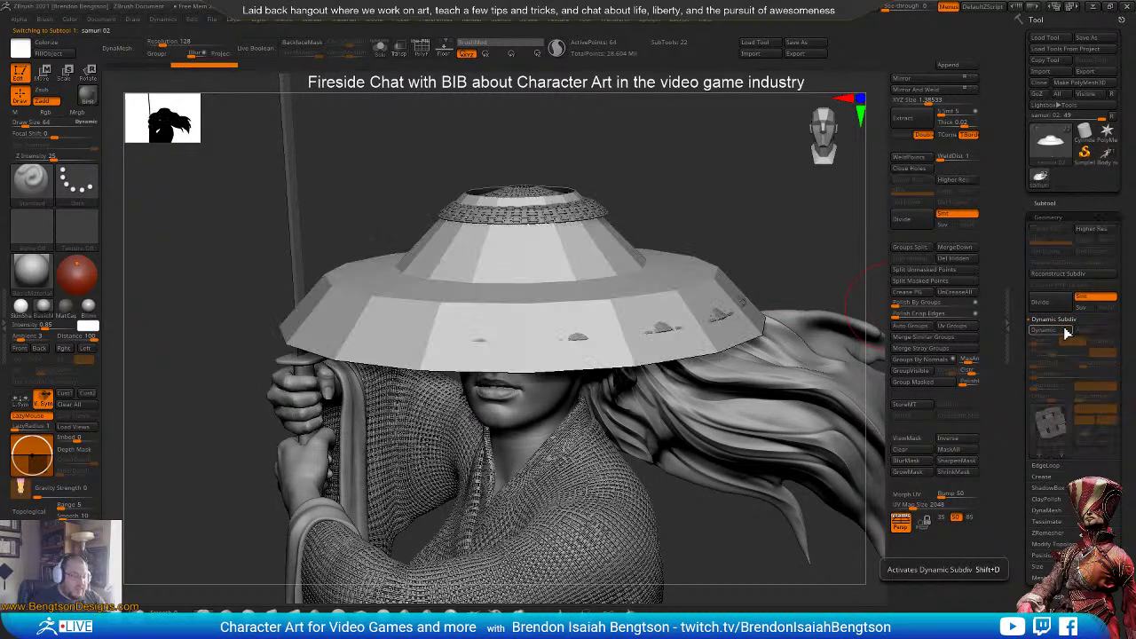
pyautogui.hotkey('shift', 'f')
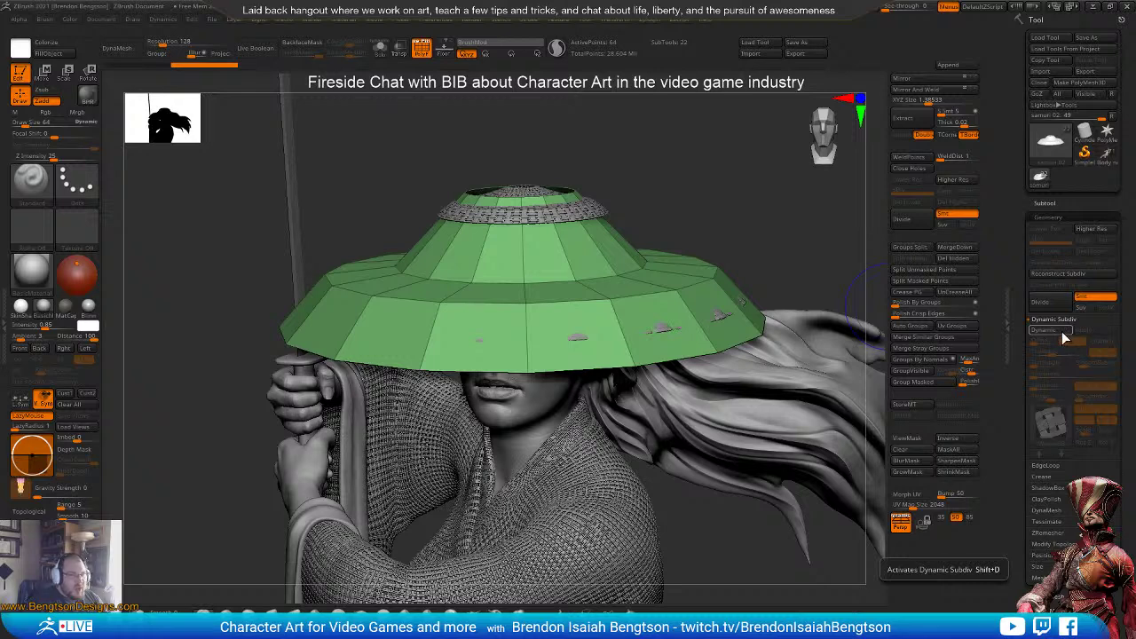
# - Turn Dynamic Subdiv back on for the hat, inspect the woven mesh's polygroups up close and hide the polyframe
pyautogui.click(1048, 330)
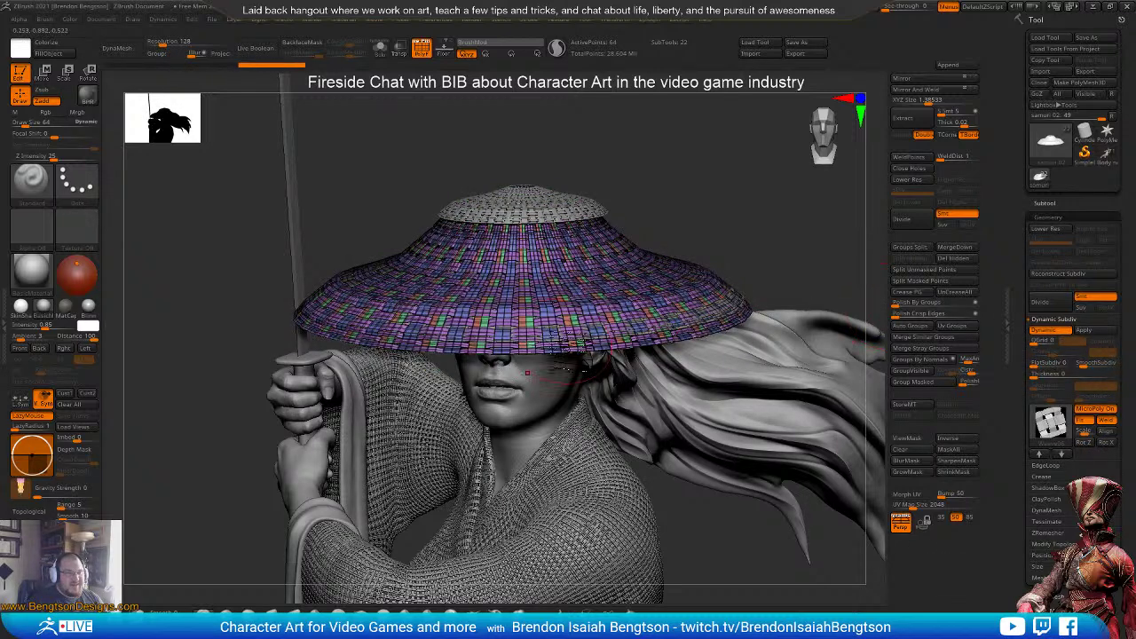
pyautogui.keyDown('ctrl'); pyautogui.moveTo(573, 437); pyautogui.dragTo(579, 394, button='right'); pyautogui.keyUp('ctrl')
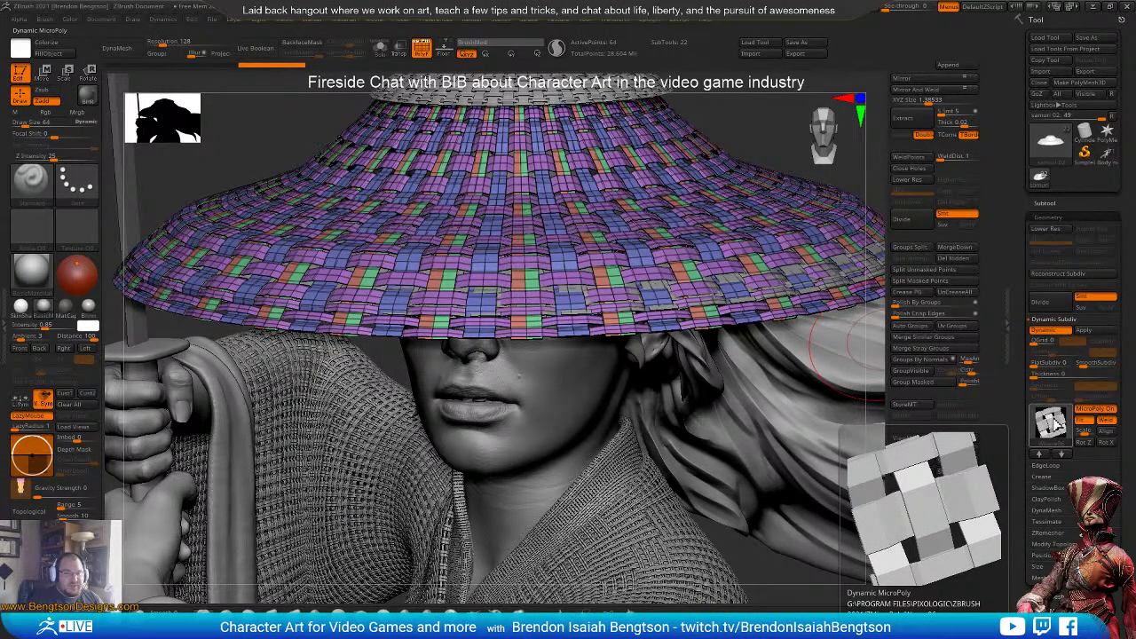
pyautogui.press('shift')
pyautogui.hotkey('shift', 'f')
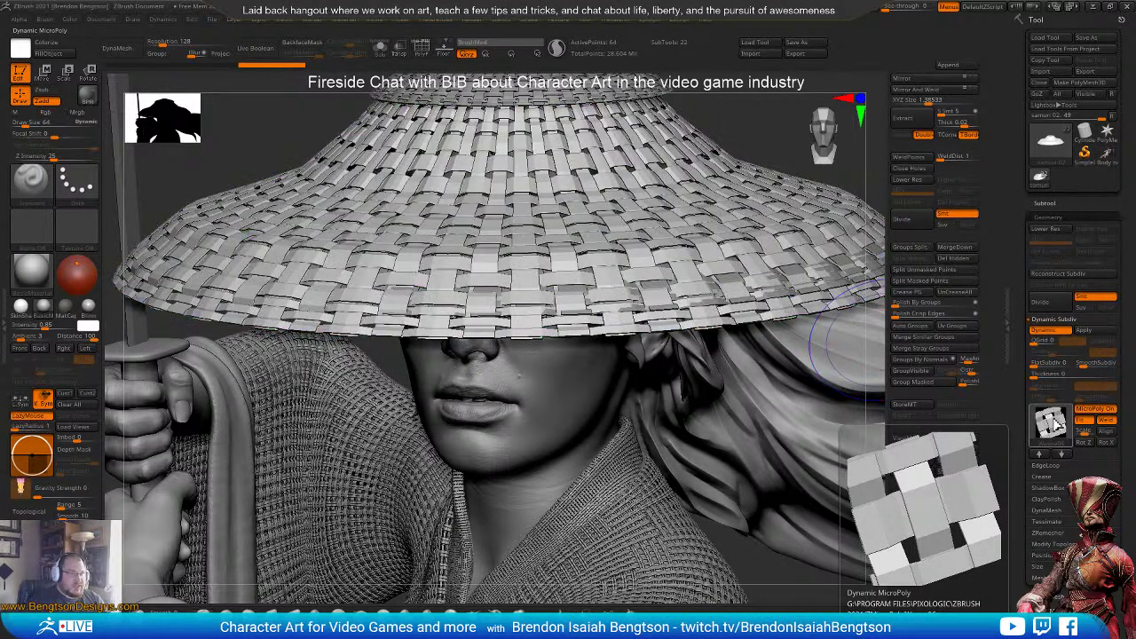
# - Try the Looped and Loops01 MicroPoly patterns on the hat's main section
pyautogui.click(1051, 422)
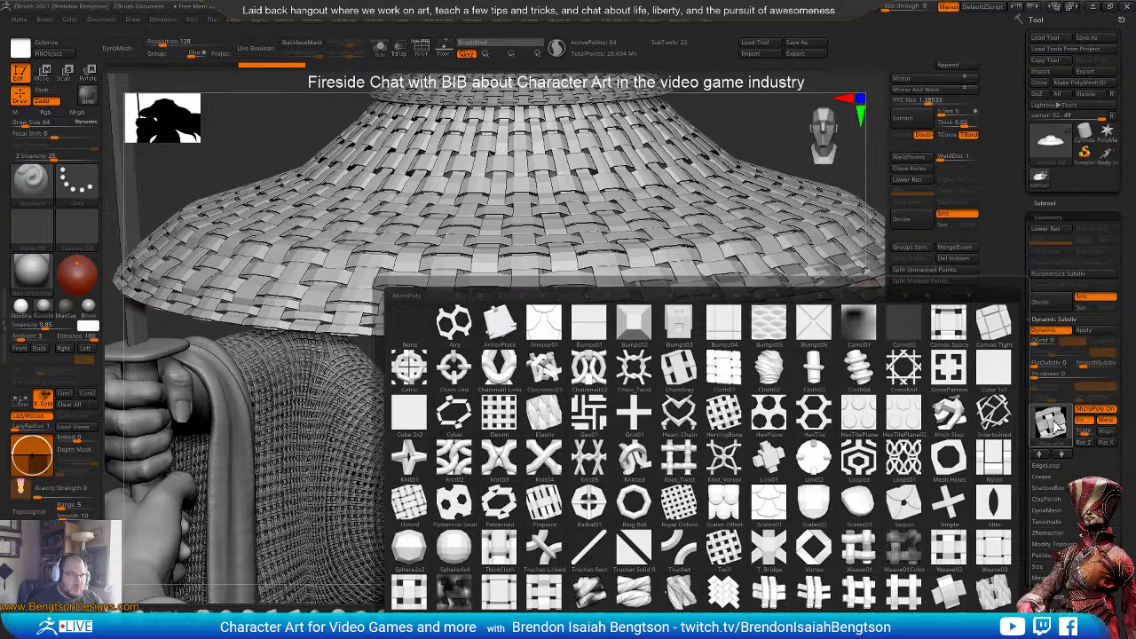
pyautogui.moveTo(688, 371)
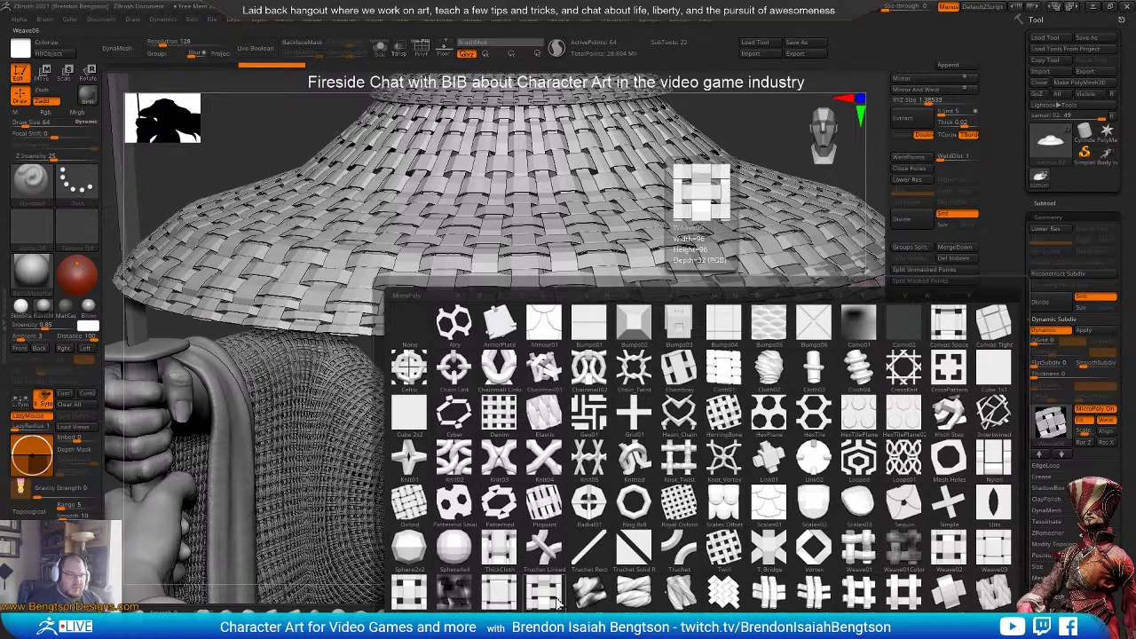
pyautogui.click(868, 461)
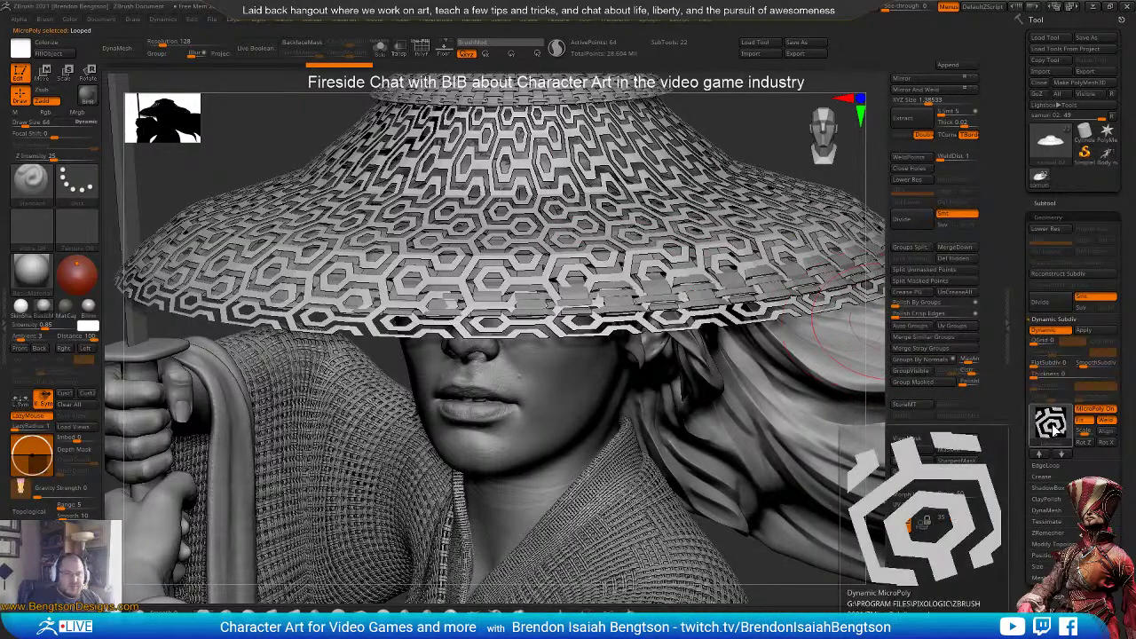
pyautogui.click(1052, 426)
pyautogui.click(904, 461)
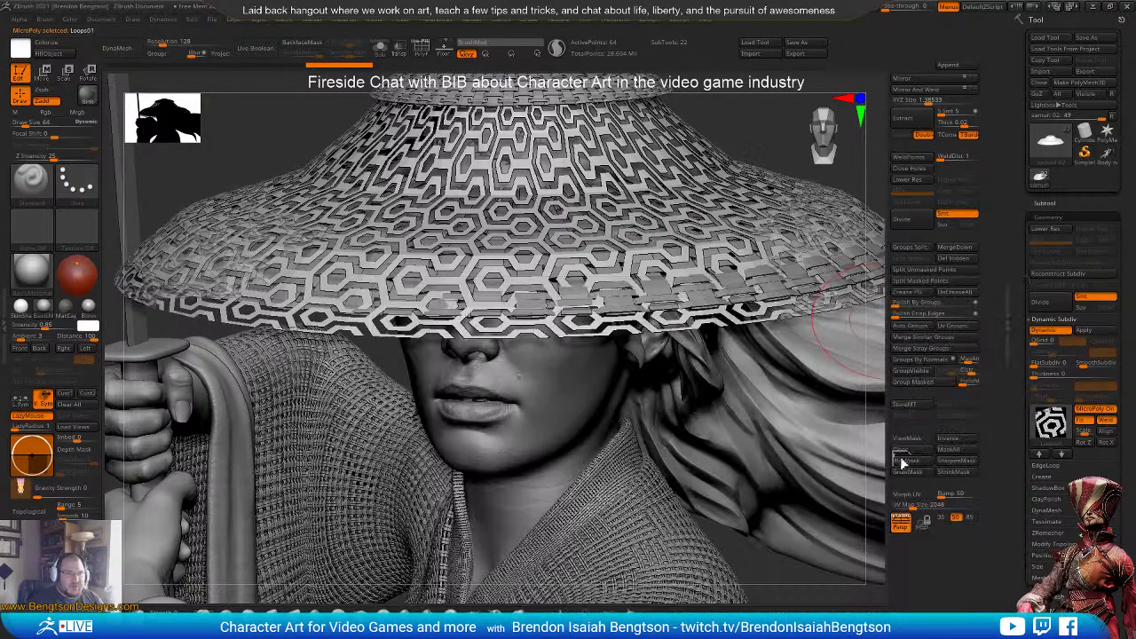
pyautogui.moveTo(596, 266); pyautogui.dragTo(632, 226, button='right')
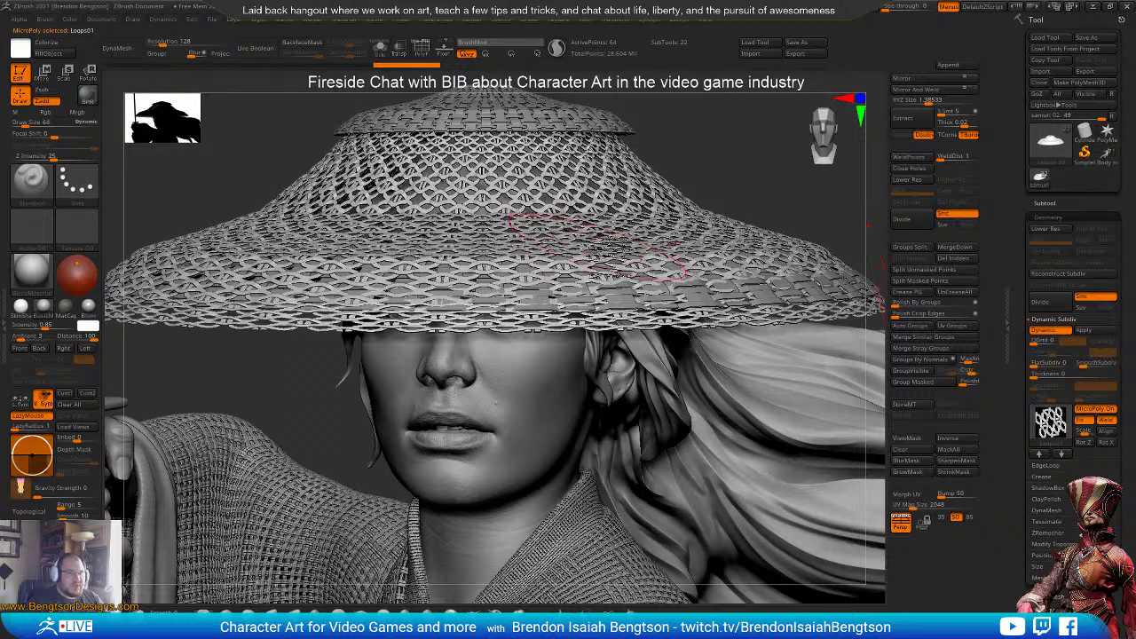
# - Turn off Dynamic Subdiv on the hat's main section, top cap and lower brim piece
pyautogui.click(1048, 329)
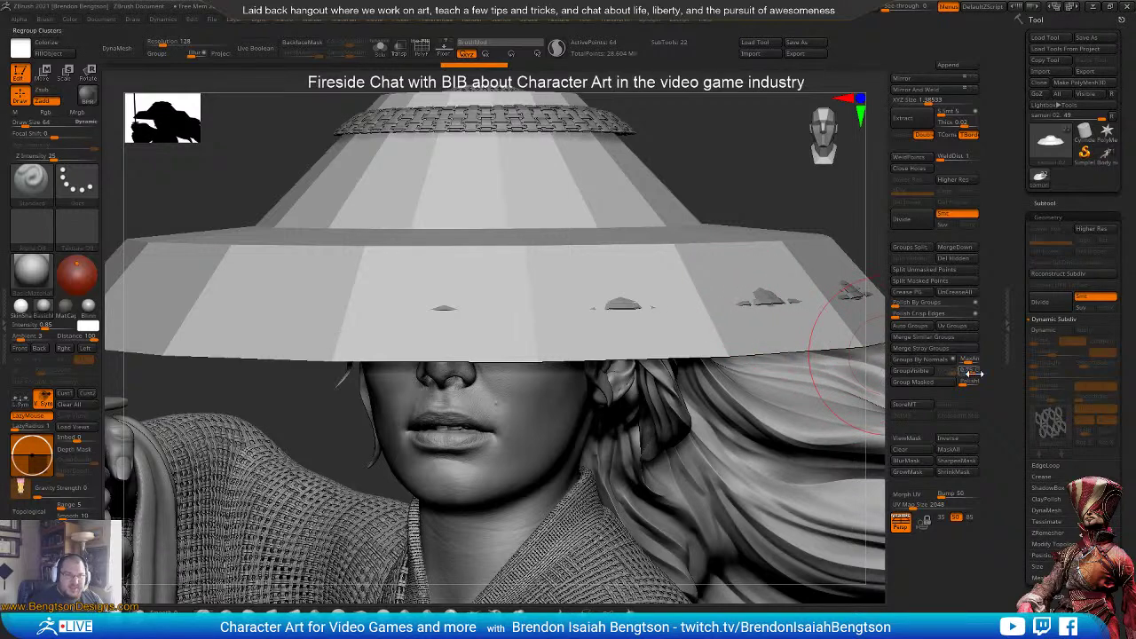
pyautogui.click(1048, 329)
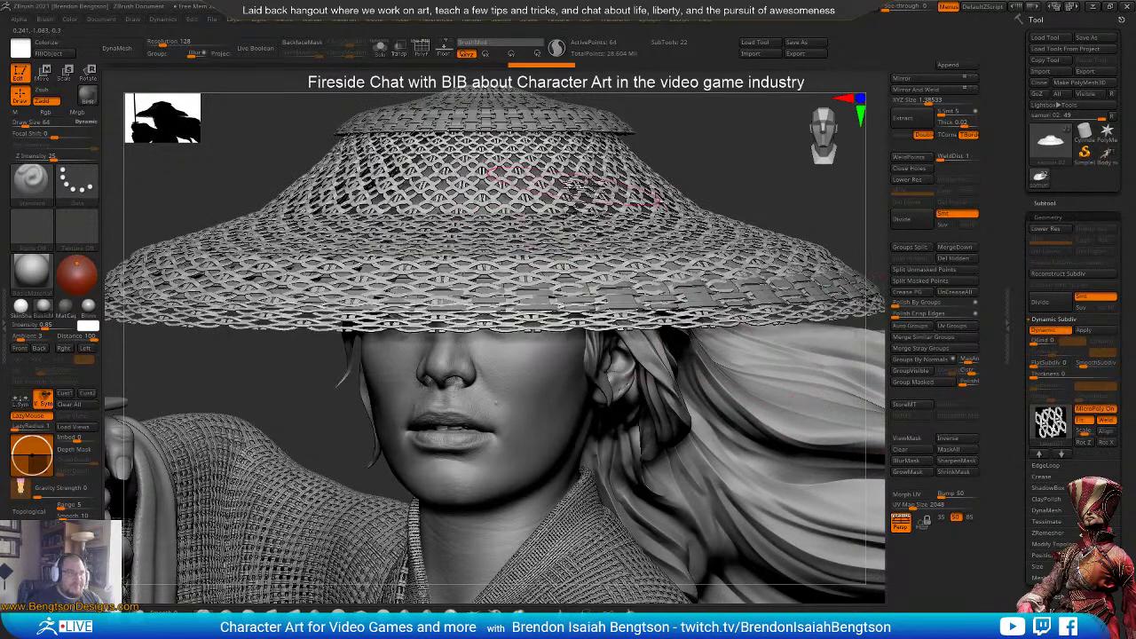
pyautogui.keyDown('alt'); pyautogui.click(522, 147); pyautogui.keyUp('alt')
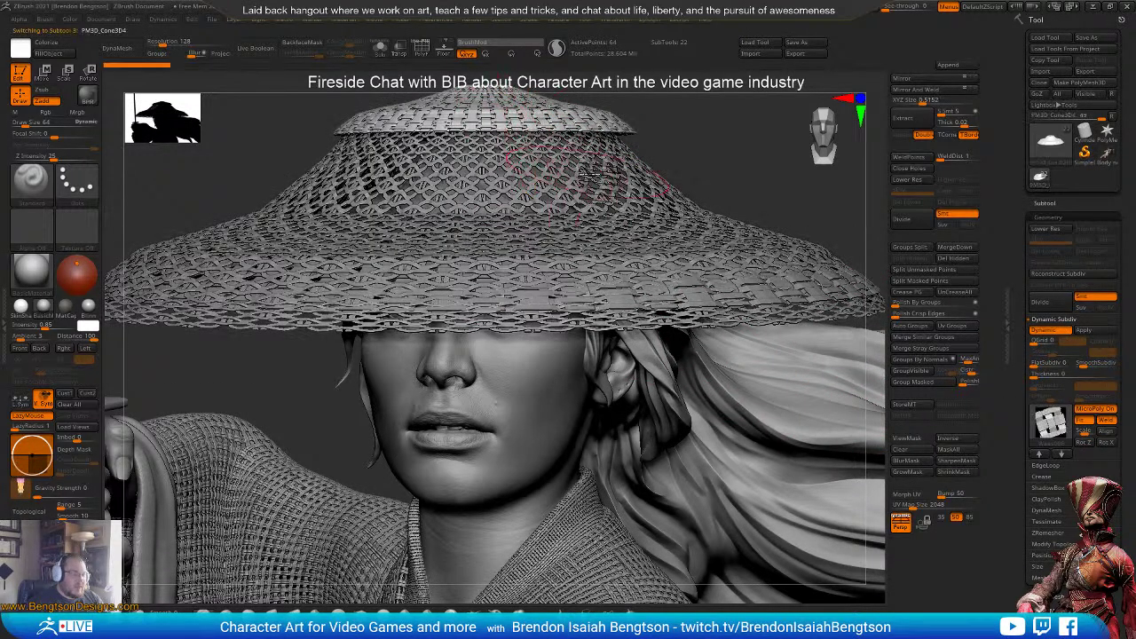
pyautogui.hotkey('shift', 'd')
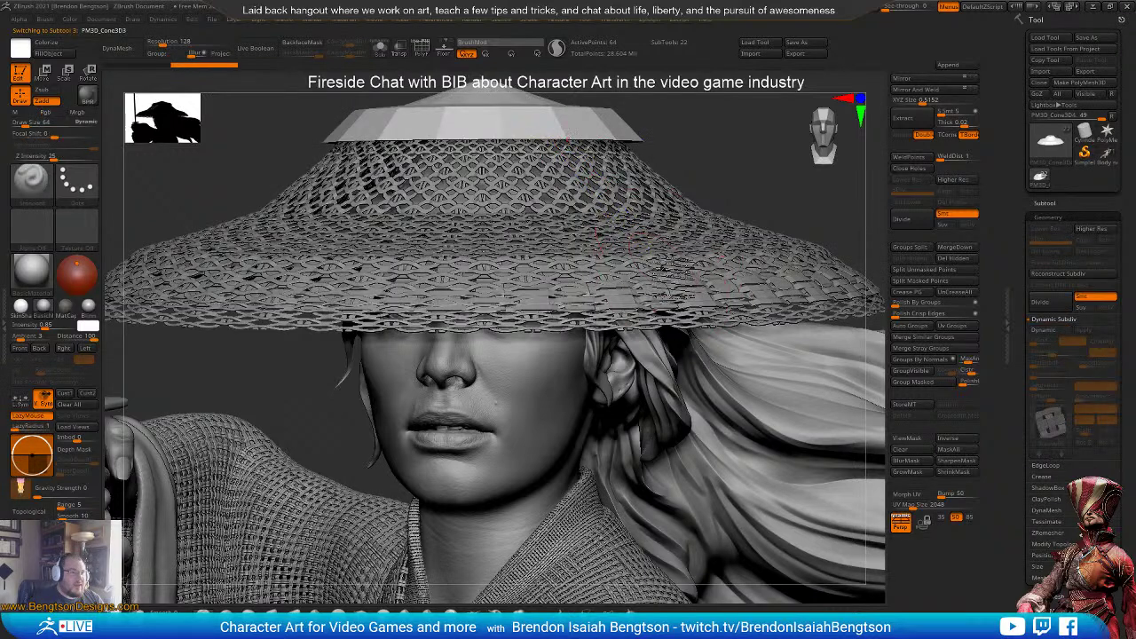
pyautogui.keyDown('alt'); pyautogui.click(662, 273); pyautogui.keyUp('alt')
pyautogui.hotkey('shift', 'd')
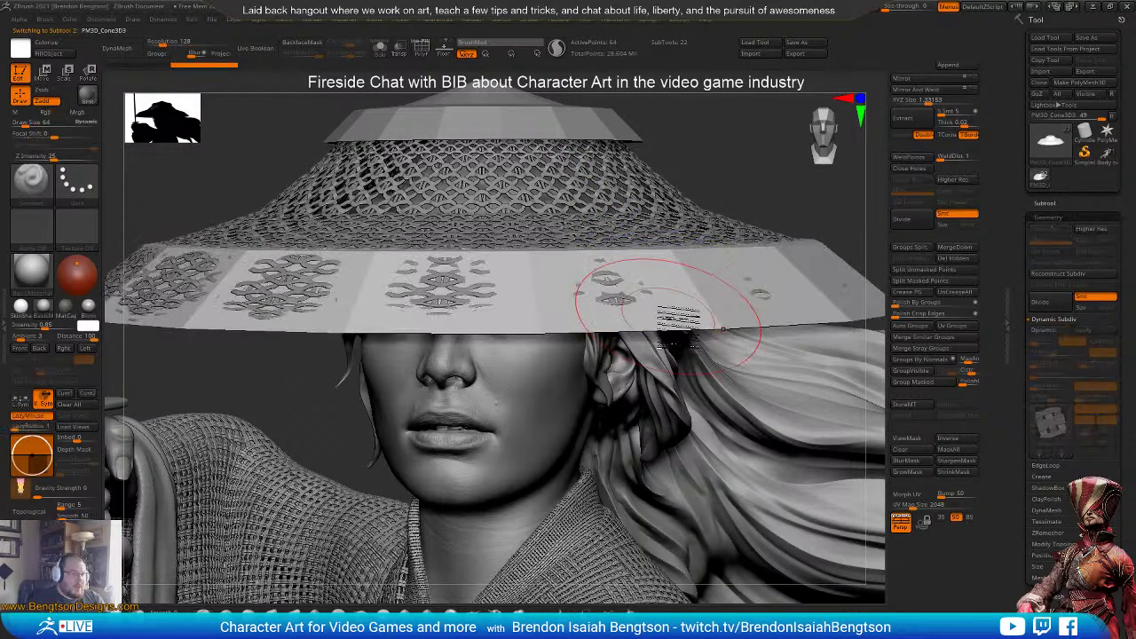
pyautogui.moveTo(670, 289)
pyautogui.mouseDown(button='right')
pyautogui.moveTo(672, 257)
pyautogui.moveTo(672, 295)
pyautogui.mouseUp(button='right')
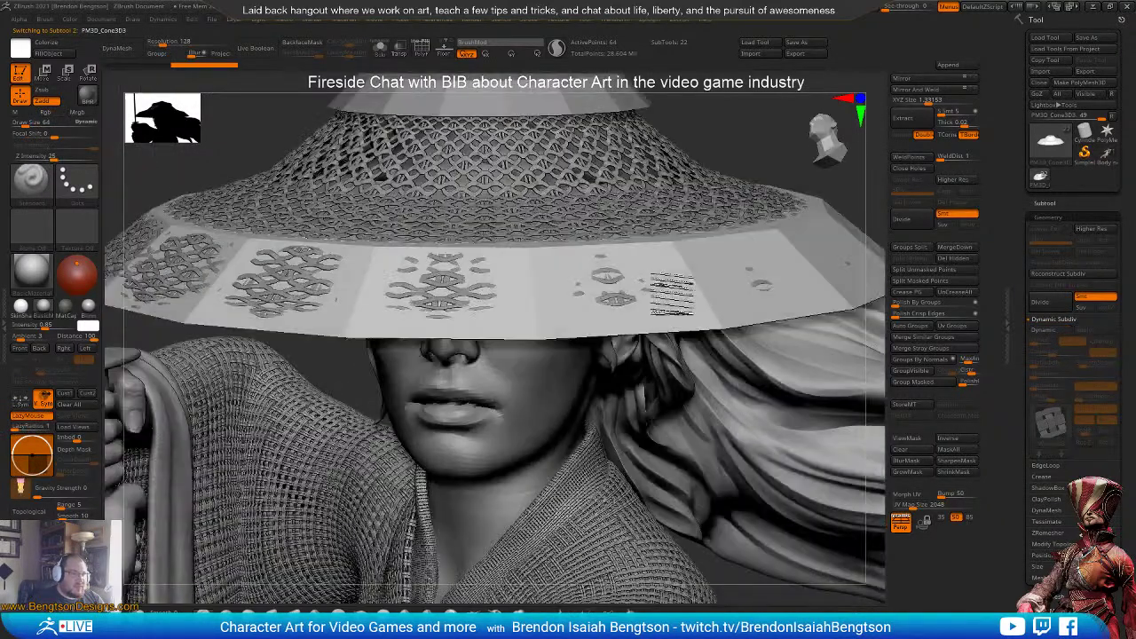
pyautogui.keyDown('alt'); pyautogui.click(630, 185); pyautogui.keyUp('alt')
pyautogui.hotkey('shift', 'd')
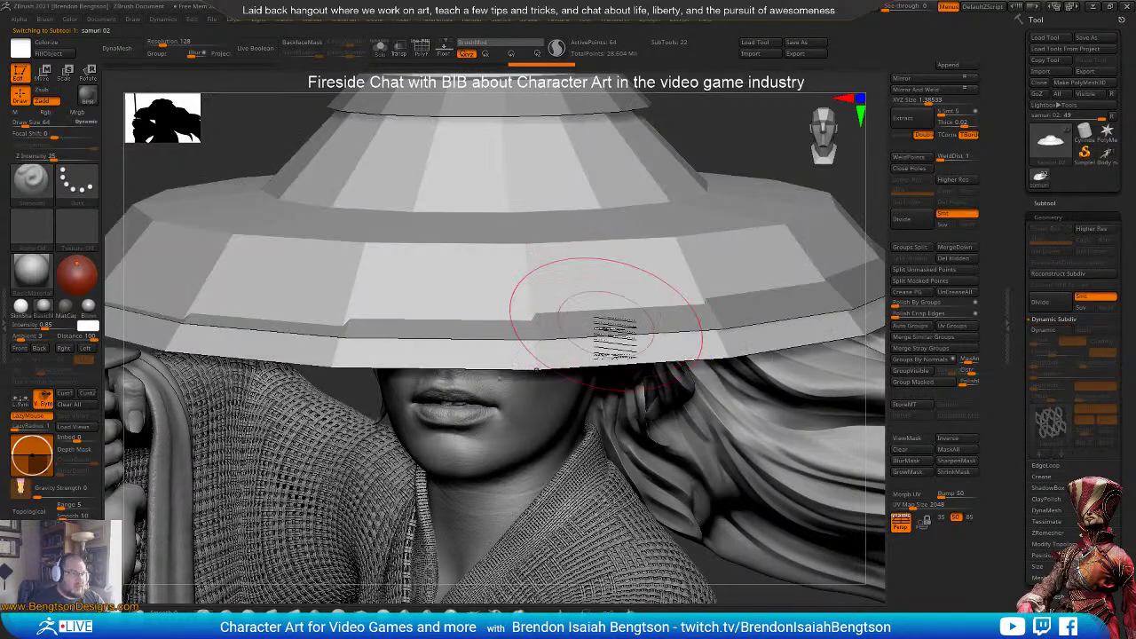
# - Show the polyframe and examine the hat's low-poly base geometry from above and the front
pyautogui.moveTo(605, 269)
pyautogui.keyDown('ctrl'); pyautogui.mouseDown(button='right')
pyautogui.moveTo(604, 328)
pyautogui.moveTo(575, 339)
pyautogui.moveTo(601, 337)
pyautogui.mouseUp(button='right'); pyautogui.keyUp('ctrl')
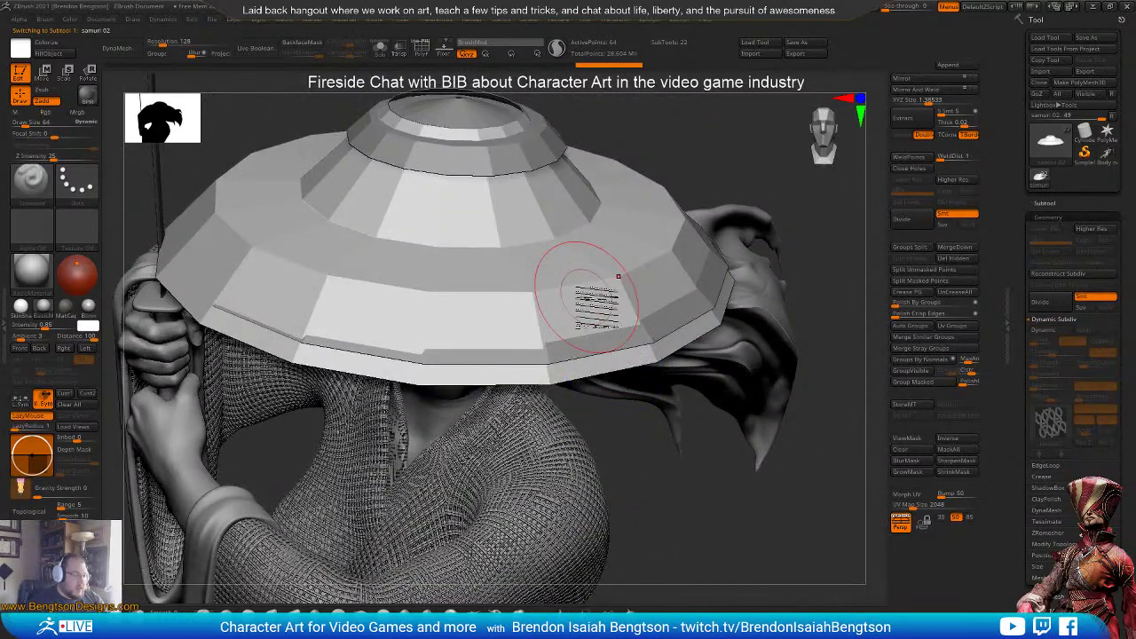
pyautogui.hotkey('shift', 'f')
pyautogui.moveTo(613, 315); pyautogui.dragTo(436, 123, button='right')
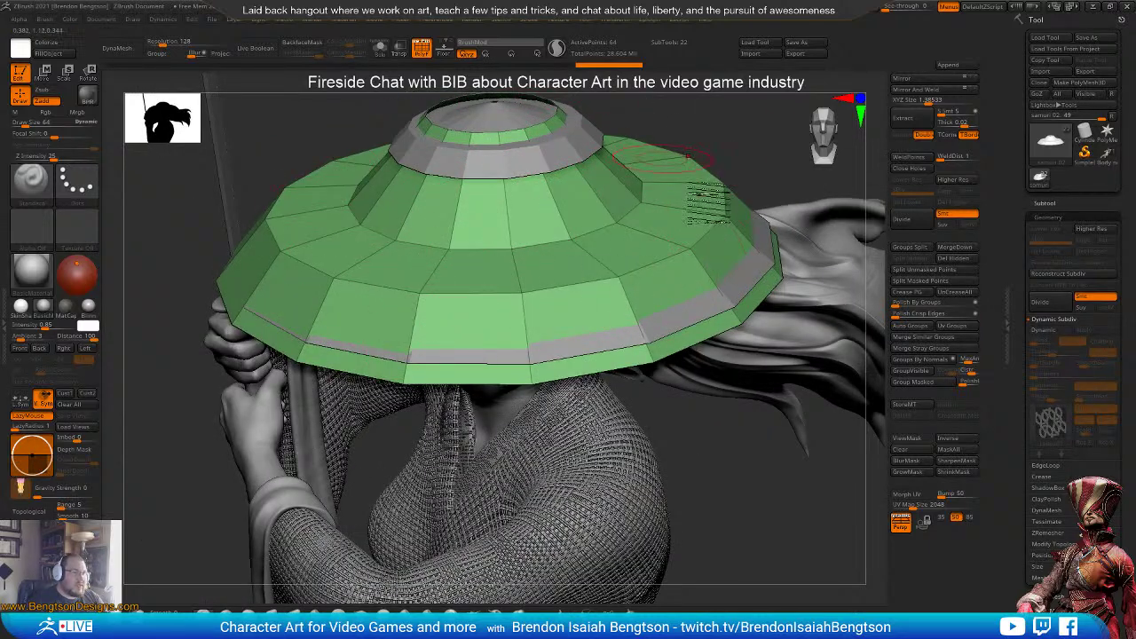
pyautogui.moveTo(666, 299); pyautogui.dragTo(681, 263, button='right')
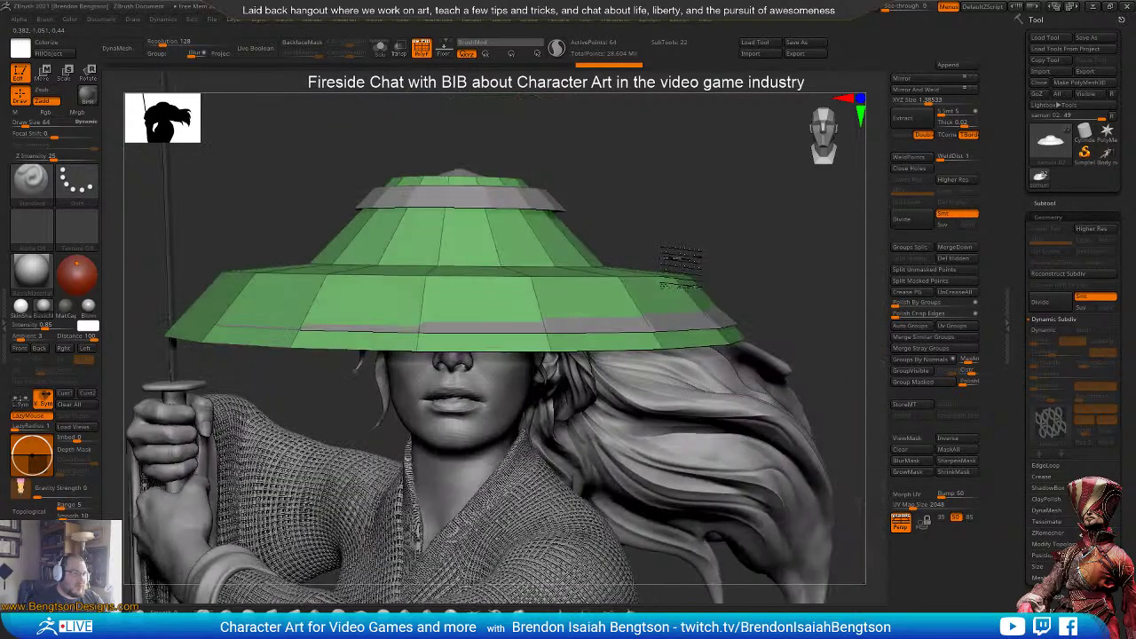
# - Turn Dynamic Subdiv back on for the hat's main section, top cap and lower brim piece
pyautogui.click(1047, 331)
pyautogui.keyDown('alt'); pyautogui.click(470, 184); pyautogui.keyUp('alt')
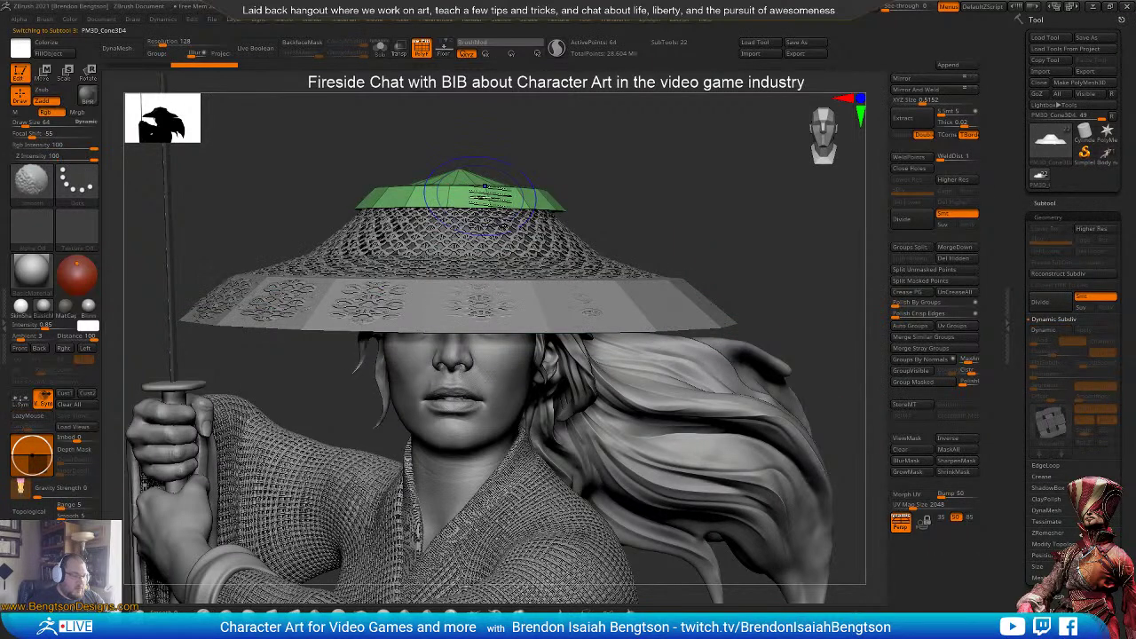
pyautogui.keyDown('alt'); pyautogui.click(541, 321); pyautogui.keyUp('alt')
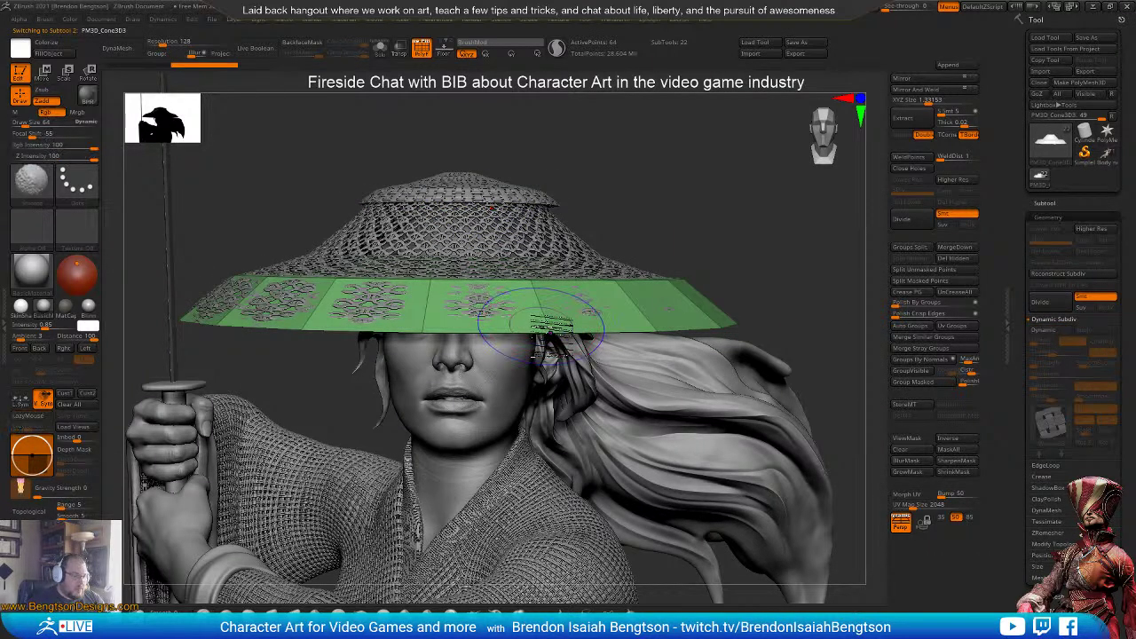
pyautogui.press('d')
pyautogui.keyDown('alt'); pyautogui.click(542, 251); pyautogui.keyUp('alt')
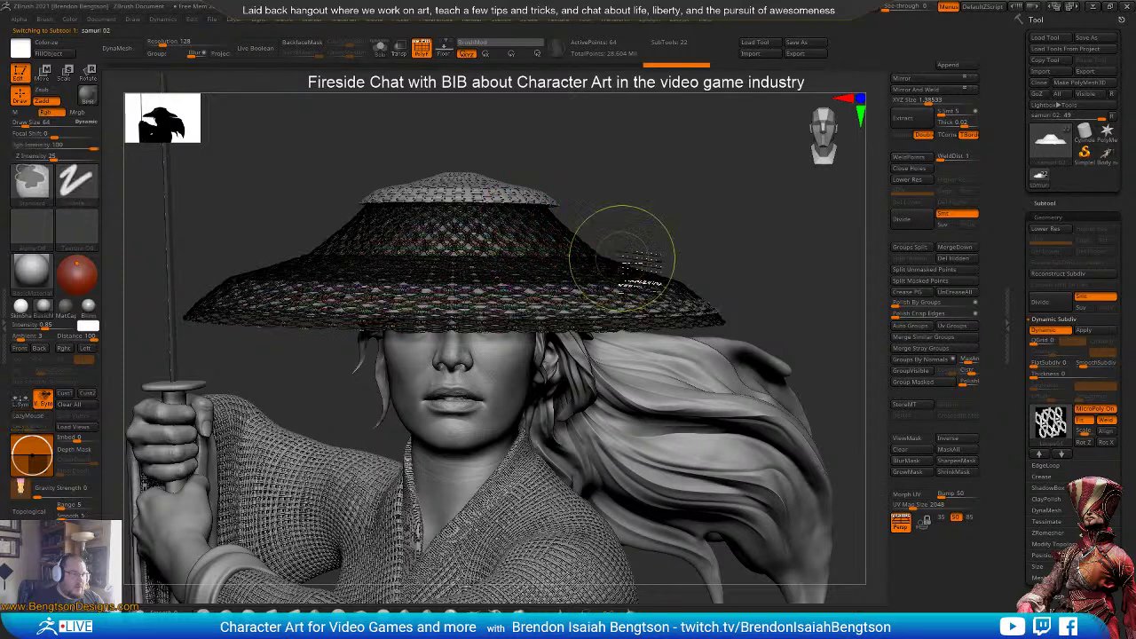
# - Undo the MicroPoly pattern changes on the hat's main section and hide the polyframe
pyautogui.hotkey('ctrl', 'z')
pyautogui.hotkey('ctrl', 'z')
pyautogui.hotkey('ctrl', 'z')
pyautogui.keyDown('alt'); pyautogui.click(688, 257); pyautogui.keyUp('alt')
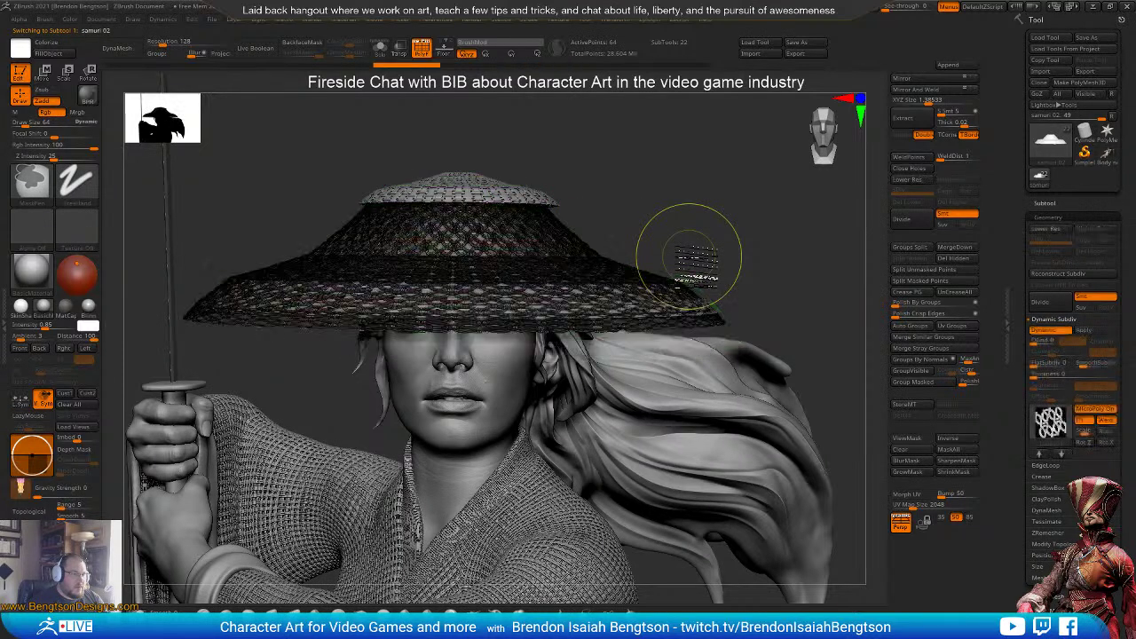
pyautogui.keyDown('alt'); pyautogui.click(689, 258); pyautogui.keyUp('alt')
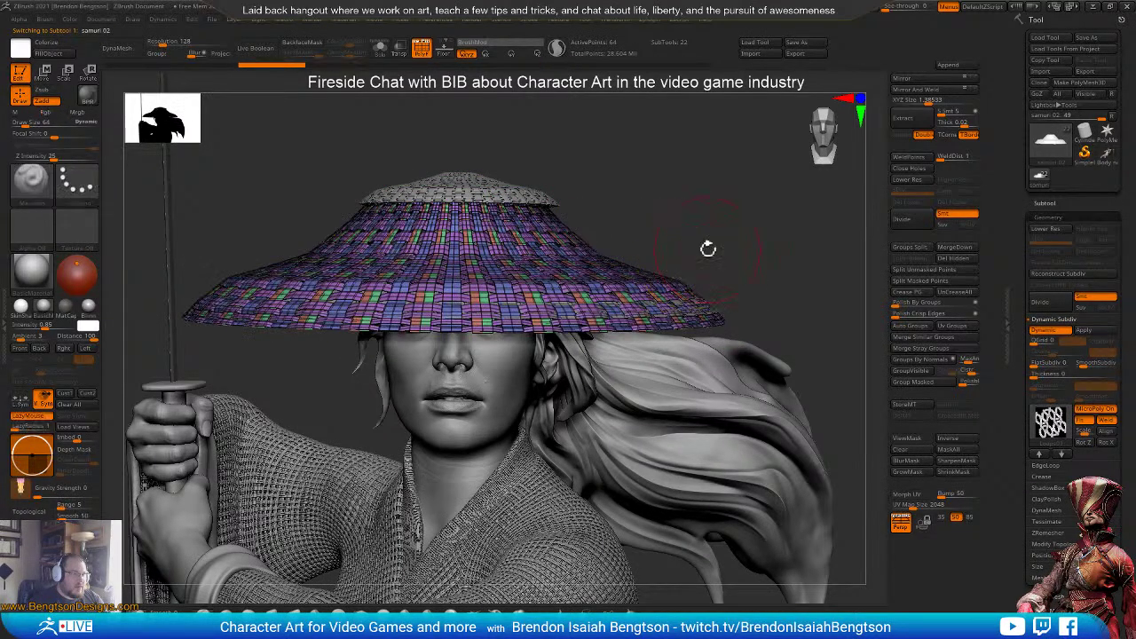
pyautogui.hotkey('shift', 'f')
pyautogui.keyDown('alt'); pyautogui.moveTo(672, 446); pyautogui.dragTo(702, 234); pyautogui.keyUp('alt')
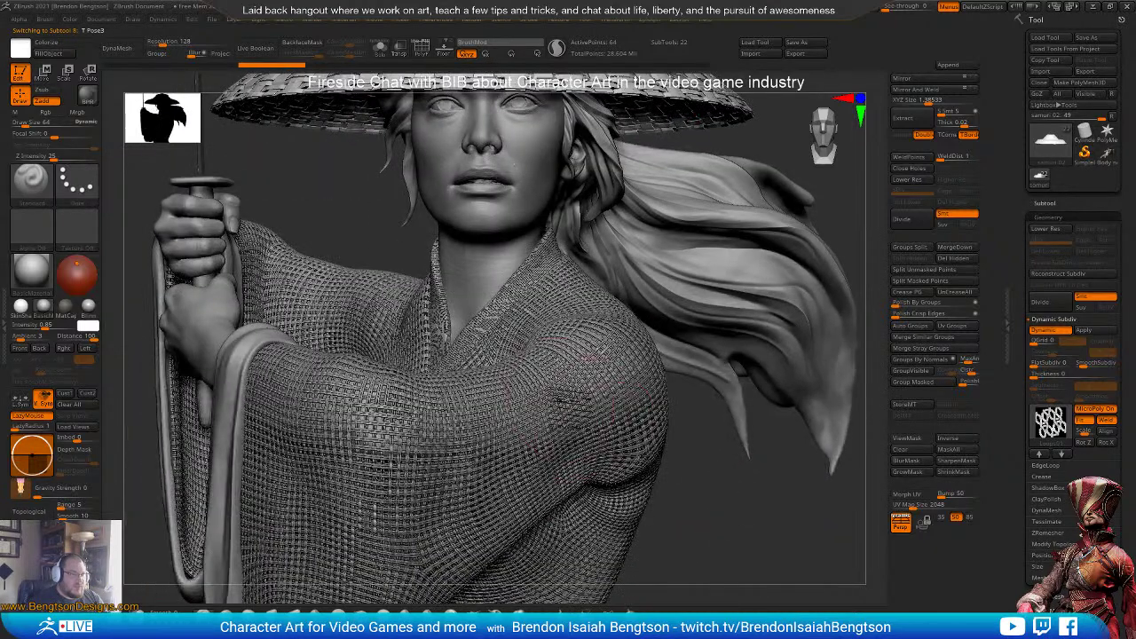
pyautogui.keyDown('alt'); pyautogui.click(595, 421); pyautogui.keyUp('alt')
pyautogui.press('d')
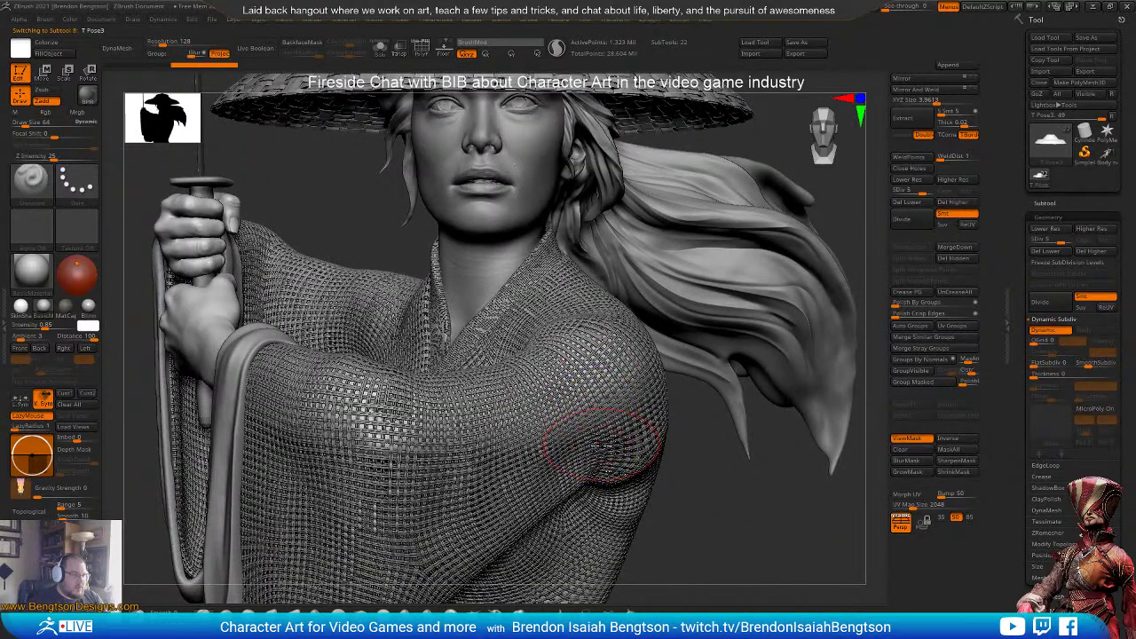
pyautogui.moveTo(613, 423); pyautogui.dragTo(635, 421, button='right')
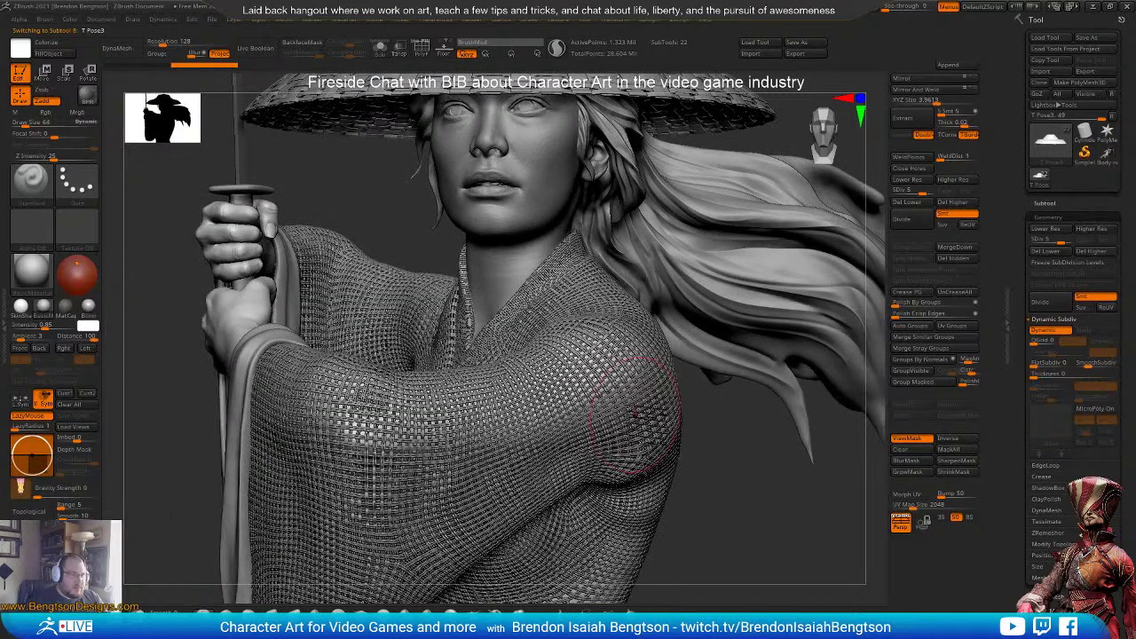
pyautogui.hotkey('shift', 'd')
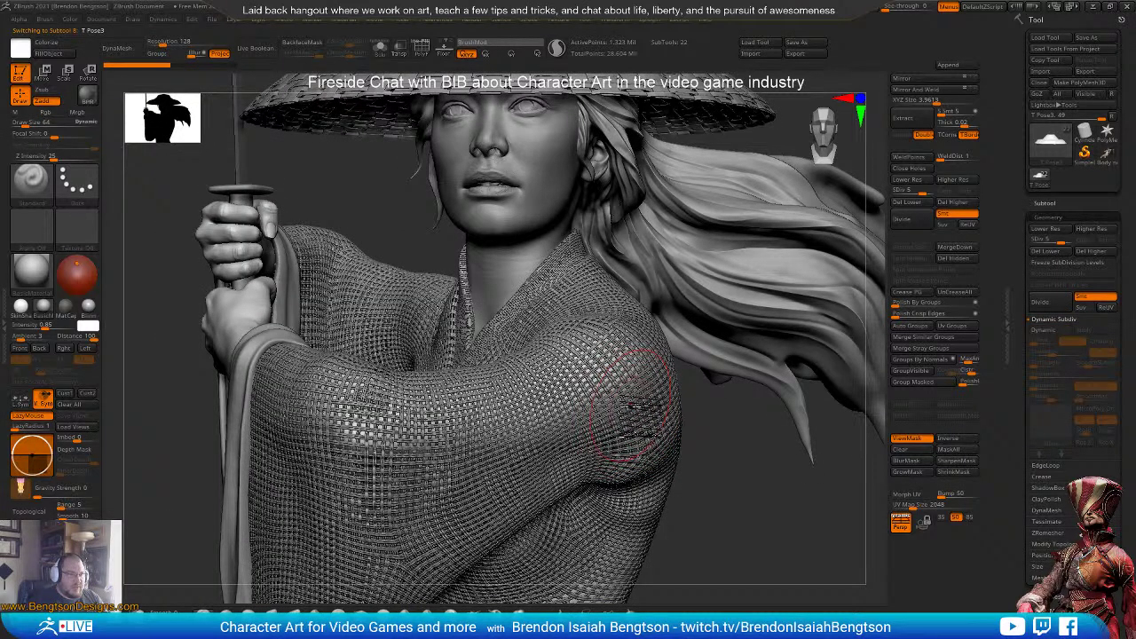
# - Turn off Dynamic Subdiv on the woven robe's front sleeve piece, isolate it and examine its base mesh with the polyframe shown
pyautogui.keyDown('alt'); pyautogui.click(638, 429); pyautogui.keyUp('alt')
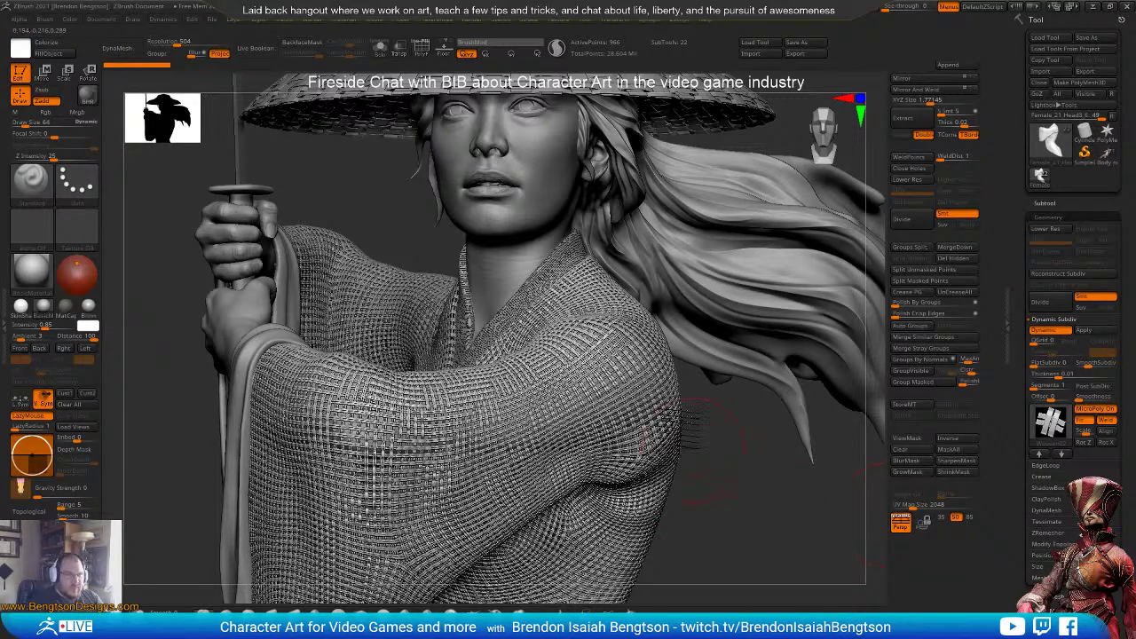
pyautogui.hotkey('shift', 'd')
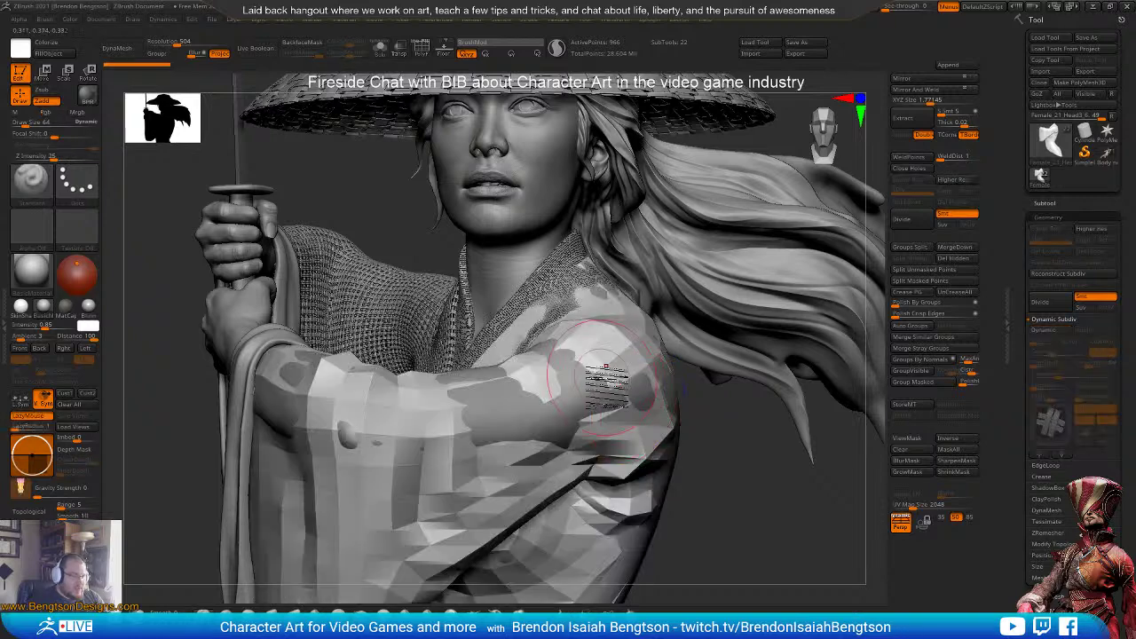
pyautogui.moveTo(592, 469); pyautogui.dragTo(465, 372, button='right')
pyautogui.hotkey('alt', 's')
pyautogui.hotkey('shift', 'f')
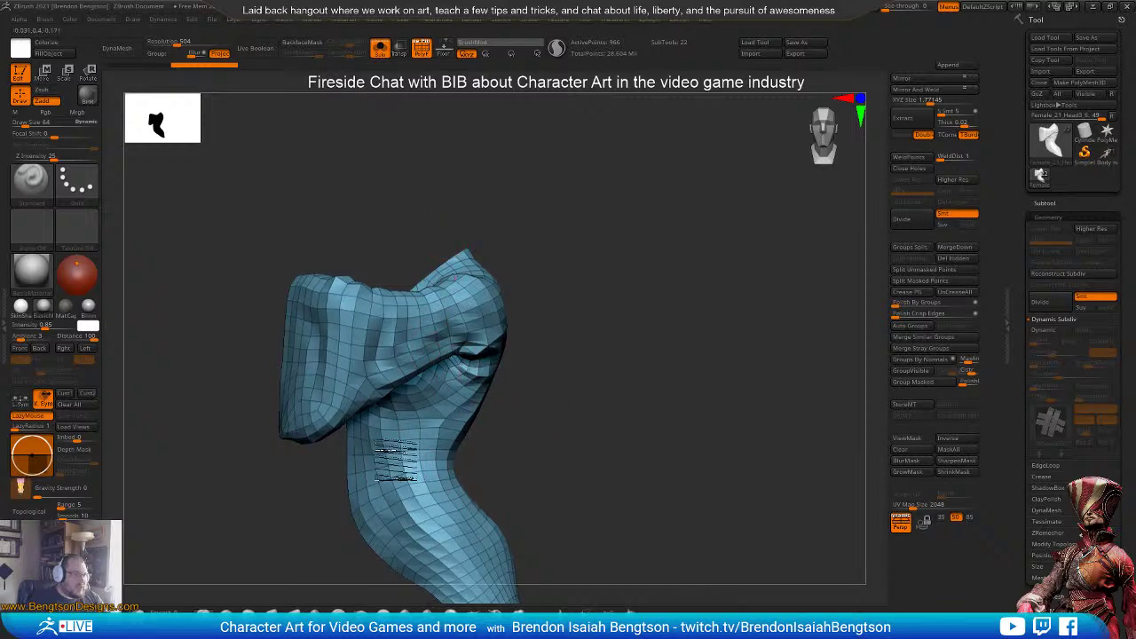
pyautogui.moveTo(395, 460); pyautogui.dragTo(354, 202, button='right')
pyautogui.moveTo(403, 267); pyautogui.dragTo(530, 193, button='right')
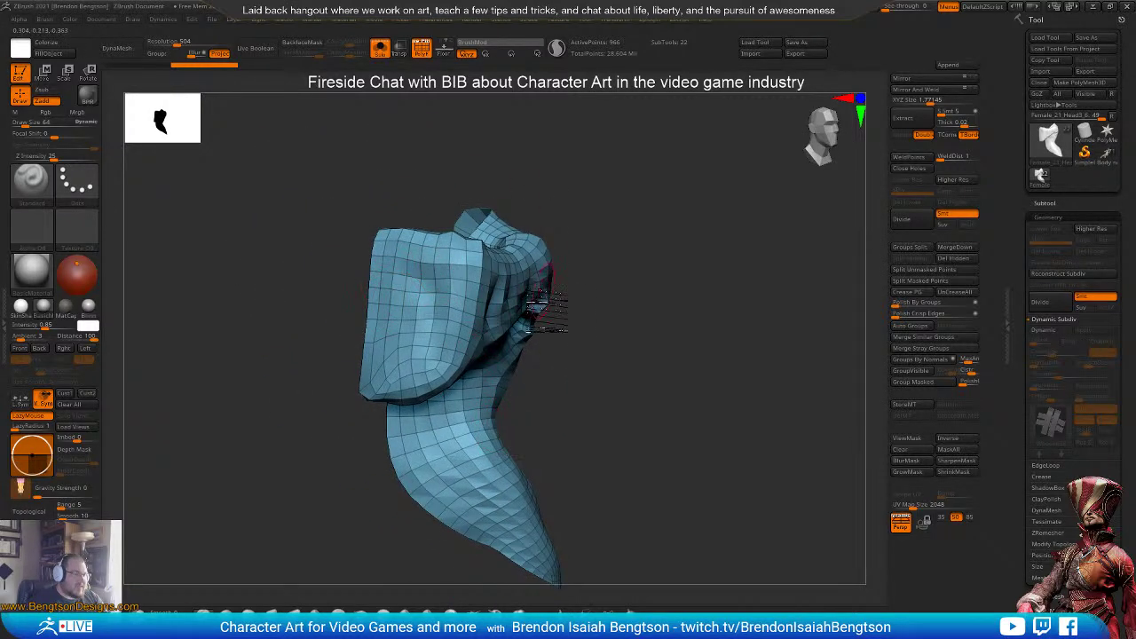
# - Turn Dynamic Subdiv back on for the isolated sleeve piece and hide the polyframe
pyautogui.moveTo(544, 307); pyautogui.dragTo(503, 328, button='right')
pyautogui.moveTo(491, 406); pyautogui.dragTo(479, 429, button='right')
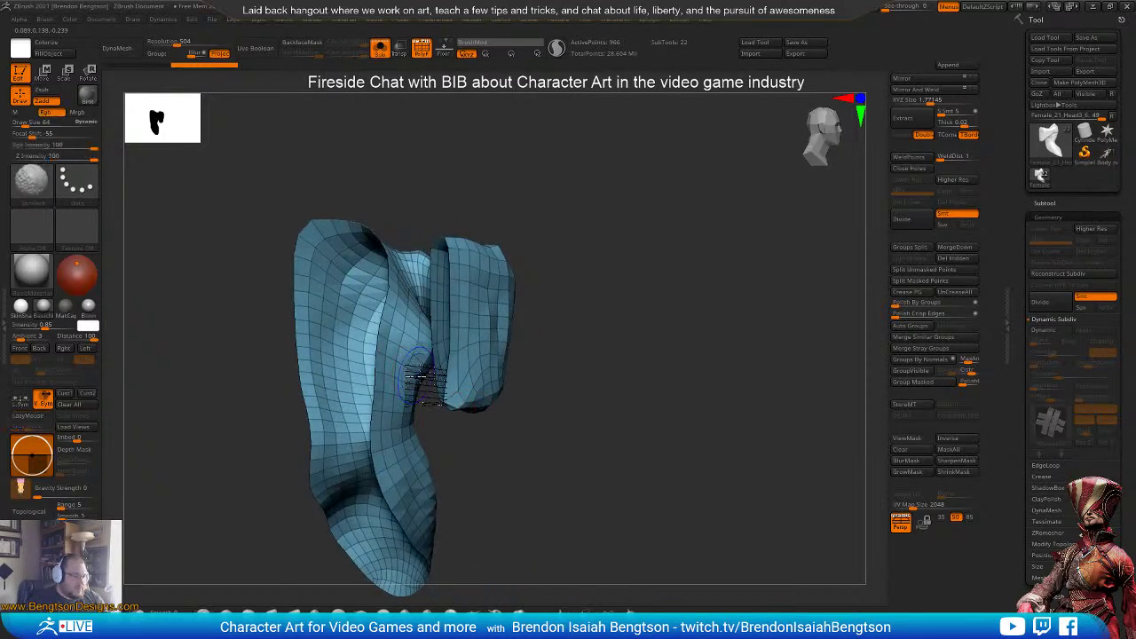
pyautogui.press('d')
pyautogui.hotkey('shift', 'f')
pyautogui.moveTo(541, 392); pyautogui.dragTo(622, 399, button='right')
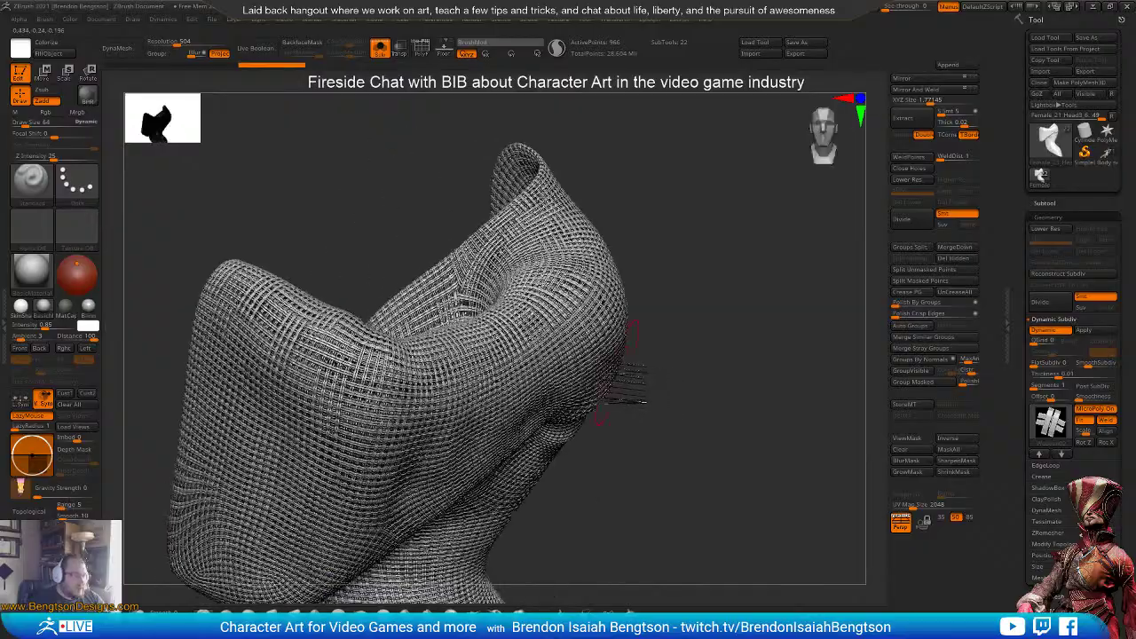
# - Show all parts of the character again and examine the robe's weave across the back, sleeves and front
pyautogui.hotkey('alt', 'shift', 's')
pyautogui.moveTo(497, 307); pyautogui.dragTo(493, 357, button='right')
pyautogui.moveTo(418, 359)
pyautogui.mouseDown(button='right')
pyautogui.moveTo(403, 404)
pyautogui.moveTo(437, 404)
pyautogui.mouseUp(button='right')
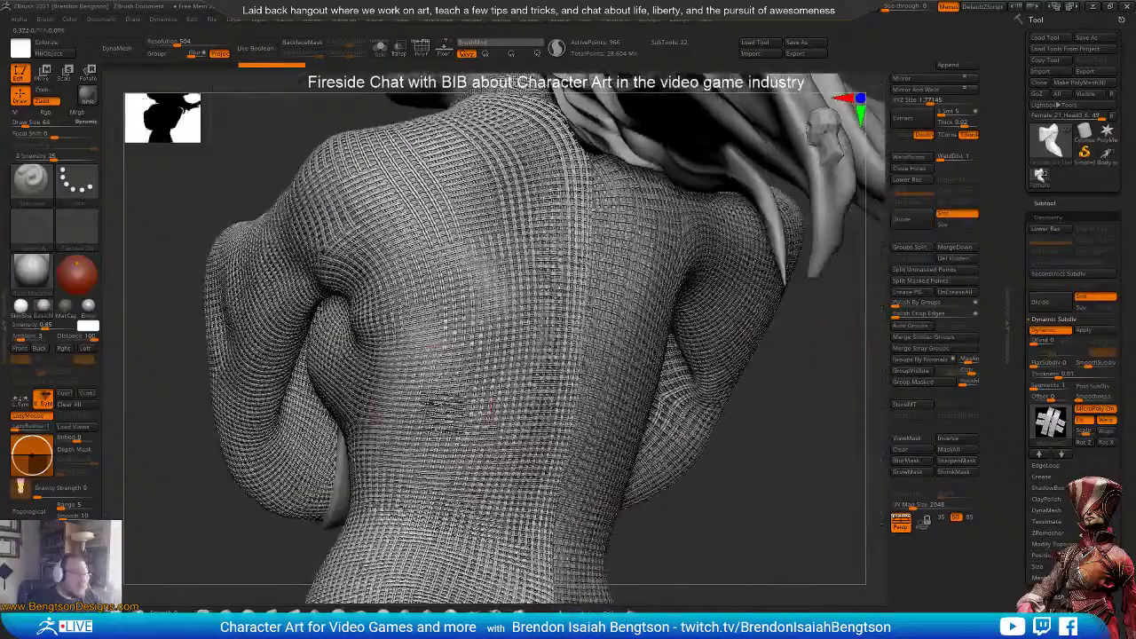
pyautogui.moveTo(480, 327); pyautogui.dragTo(505, 325, button='right')
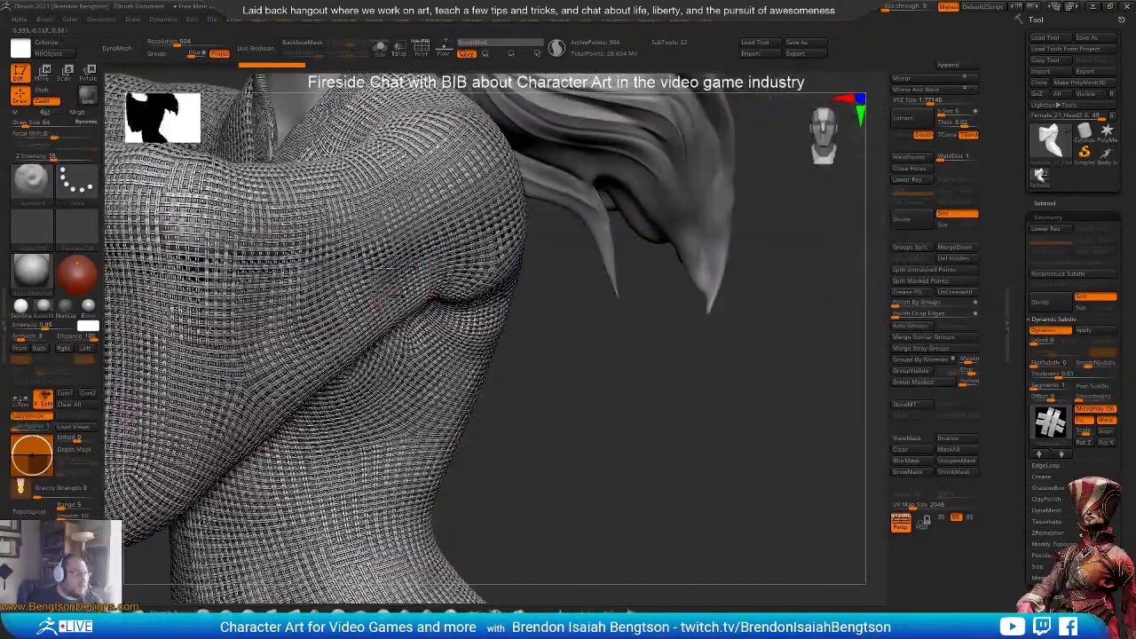
pyautogui.moveTo(373, 244)
pyautogui.keyDown('alt'); pyautogui.mouseDown(button='right')
pyautogui.moveTo(511, 400)
pyautogui.moveTo(517, 368)
pyautogui.moveTo(531, 401)
pyautogui.mouseUp(button='right'); pyautogui.keyUp('alt')
pyautogui.moveTo(533, 360); pyautogui.dragTo(546, 360, button='right')
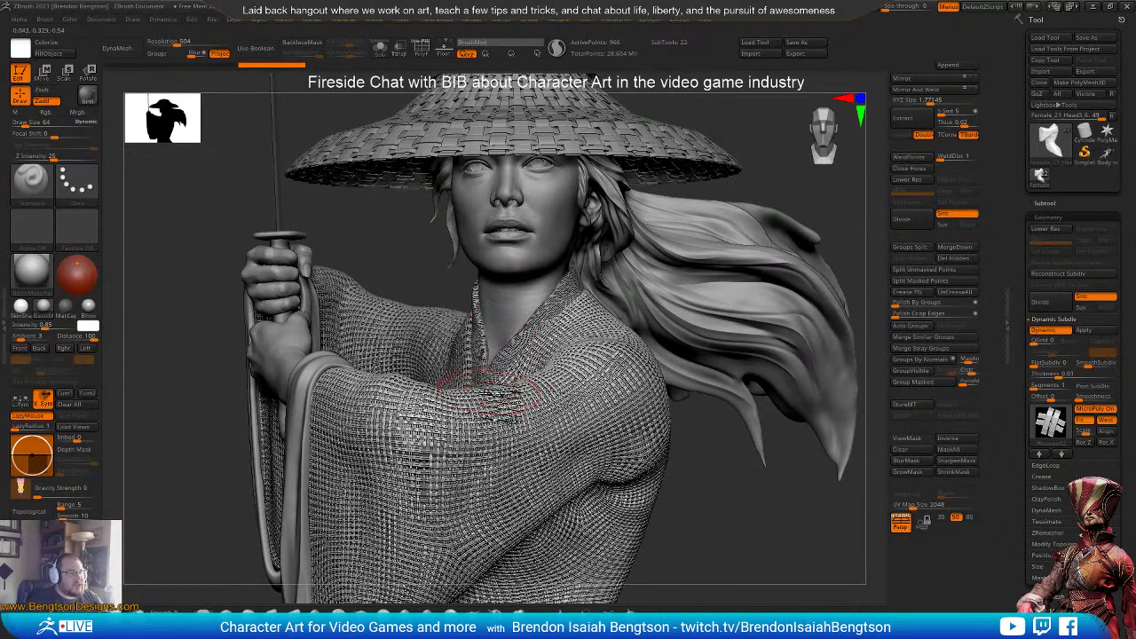
# - Select the robe's collar band and isolate it, framed in the view
pyautogui.keyDown('ctrl'); pyautogui.moveTo(504, 382); pyautogui.dragTo(650, 493, button='right'); pyautogui.keyUp('ctrl')
pyautogui.keyDown('alt'); pyautogui.click(493, 324); pyautogui.keyUp('alt')
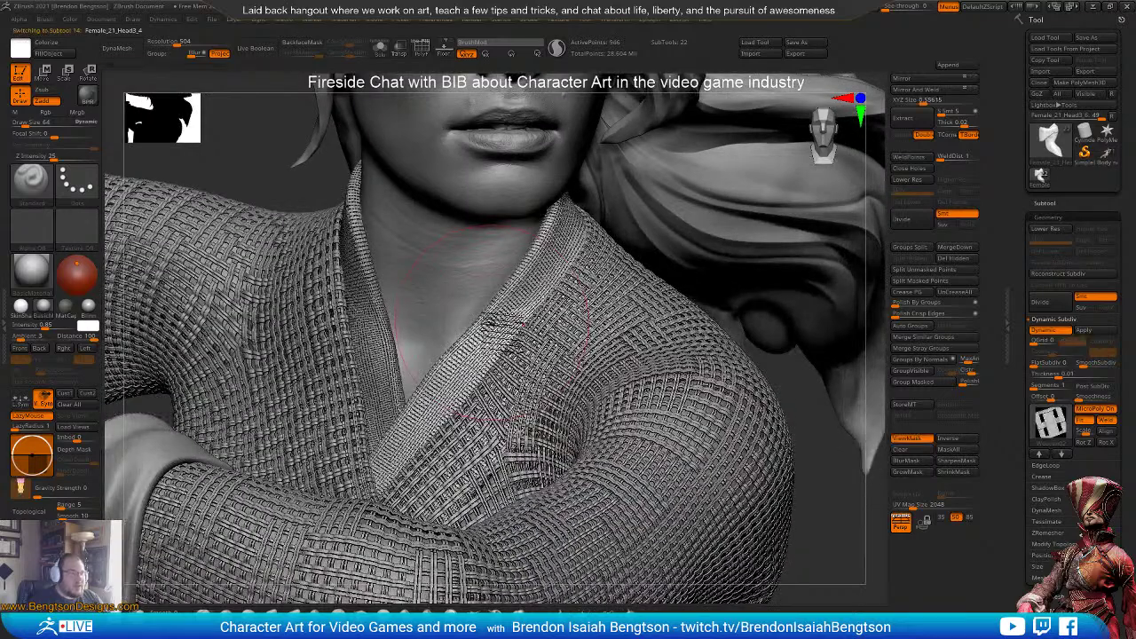
pyautogui.hotkey('shift', 's')
pyautogui.press('f')
pyautogui.moveTo(497, 318); pyautogui.dragTo(471, 417, button='right')
pyautogui.moveTo(572, 405); pyautogui.dragTo(590, 390, button='right')
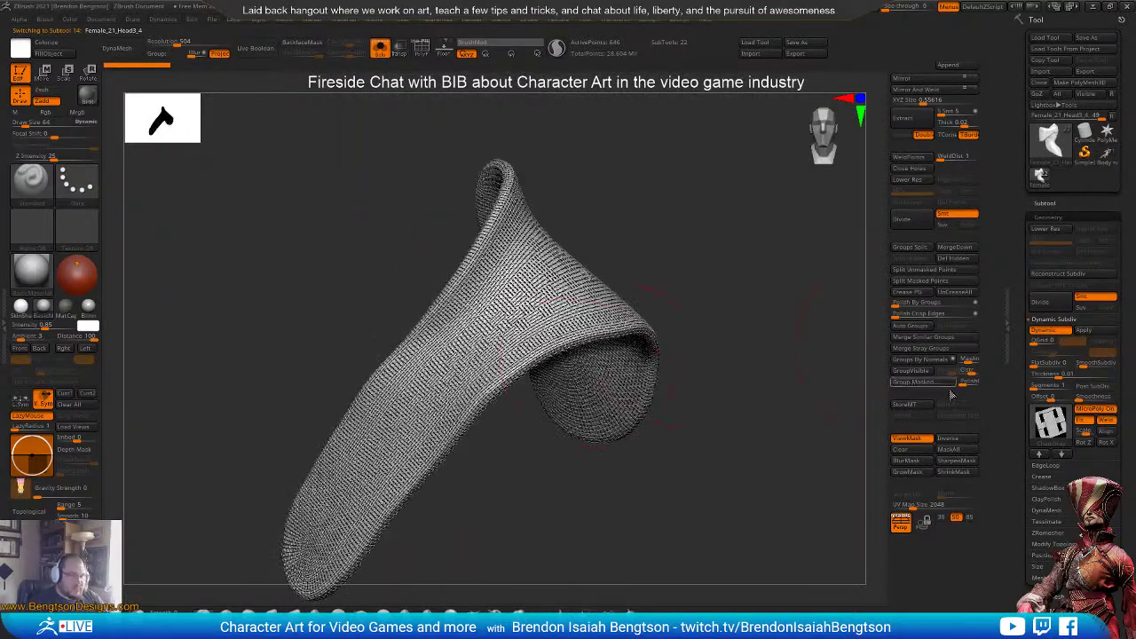
# - Compare the collar band with Dynamic Subdiv off and on, and examine its base mesh with the polyframe shown
pyautogui.click(1051, 331)
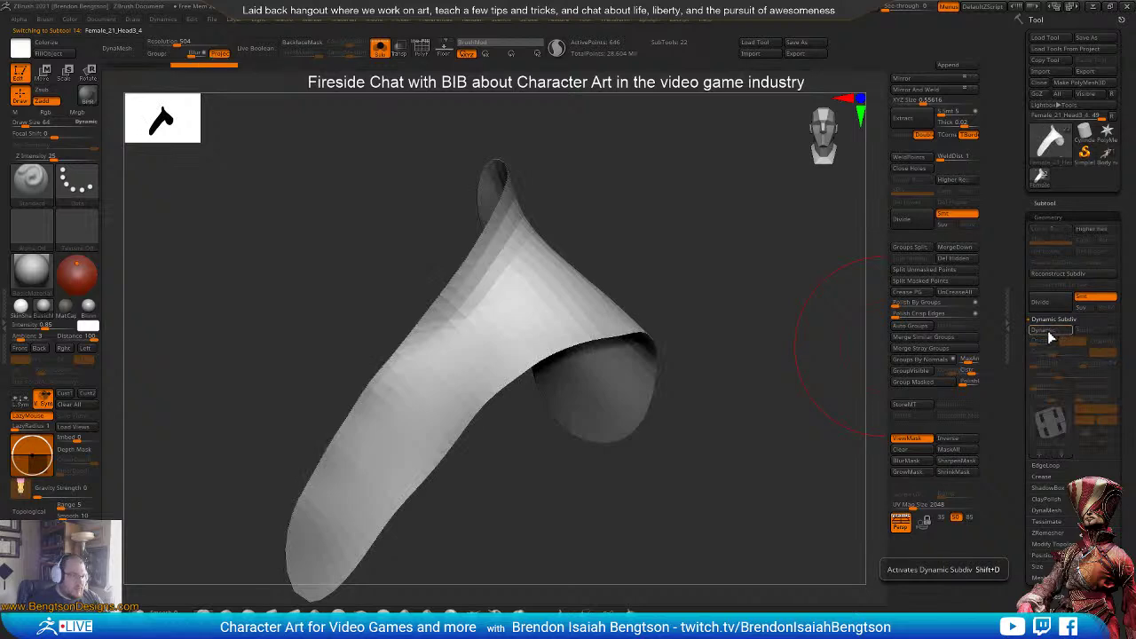
pyautogui.click(1050, 335)
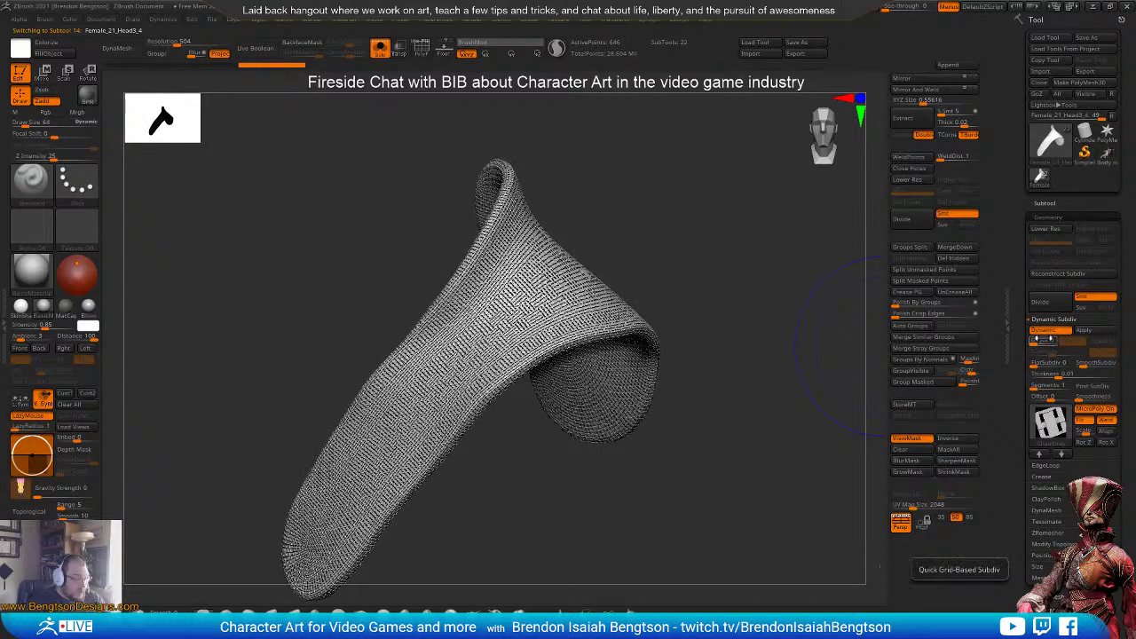
pyautogui.click(1048, 336)
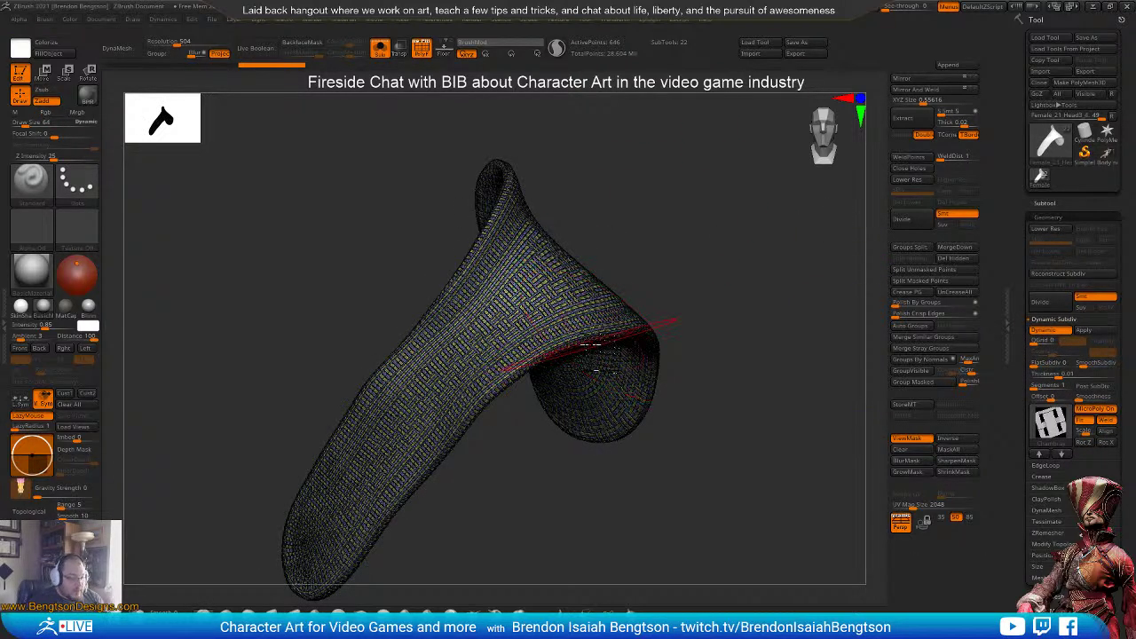
pyautogui.hotkey('shift', 'd')
pyautogui.moveTo(527, 380)
pyautogui.mouseDown(button='right')
pyautogui.moveTo(544, 329)
pyautogui.moveTo(536, 390)
pyautogui.moveTo(548, 324)
pyautogui.mouseUp(button='right')
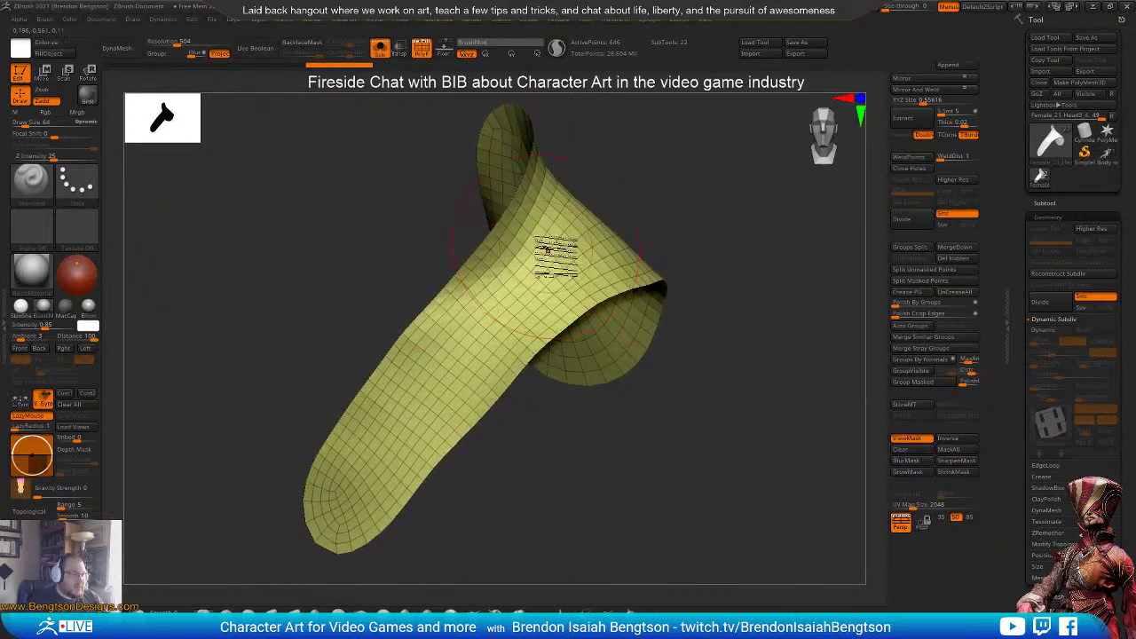
pyautogui.moveTo(547, 252)
pyautogui.mouseDown(button='right')
pyautogui.moveTo(482, 387)
pyautogui.moveTo(475, 343)
pyautogui.moveTo(525, 338)
pyautogui.moveTo(512, 377)
pyautogui.moveTo(542, 381)
pyautogui.moveTo(550, 377)
pyautogui.moveTo(469, 317)
pyautogui.moveTo(502, 297)
pyautogui.mouseUp(button='right')
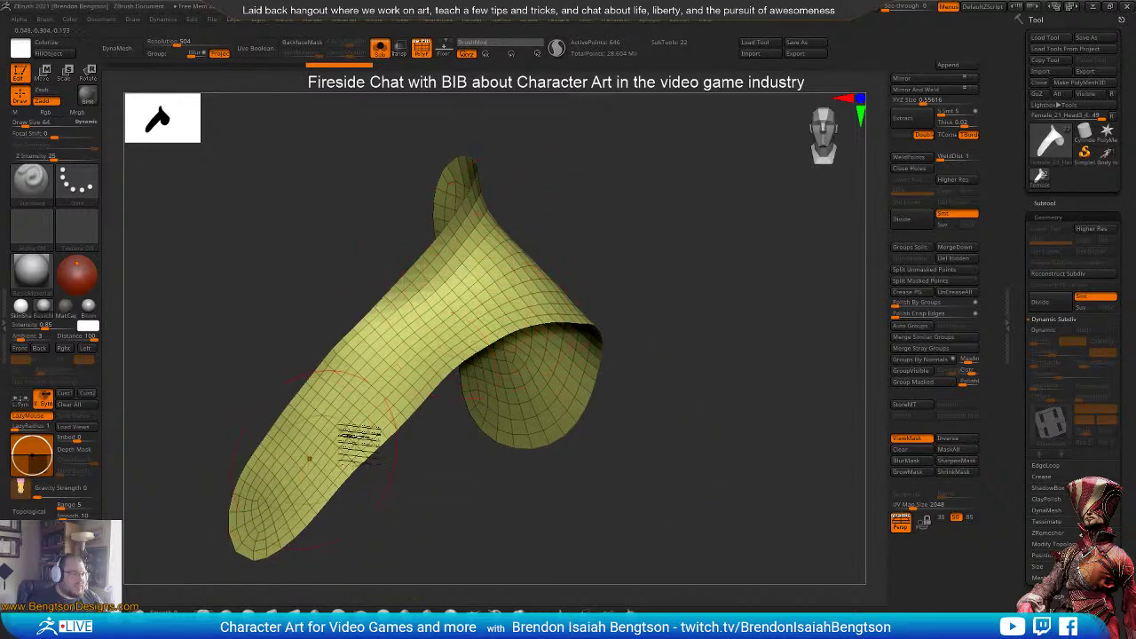
pyautogui.moveTo(642, 363); pyautogui.dragTo(634, 367, button='right')
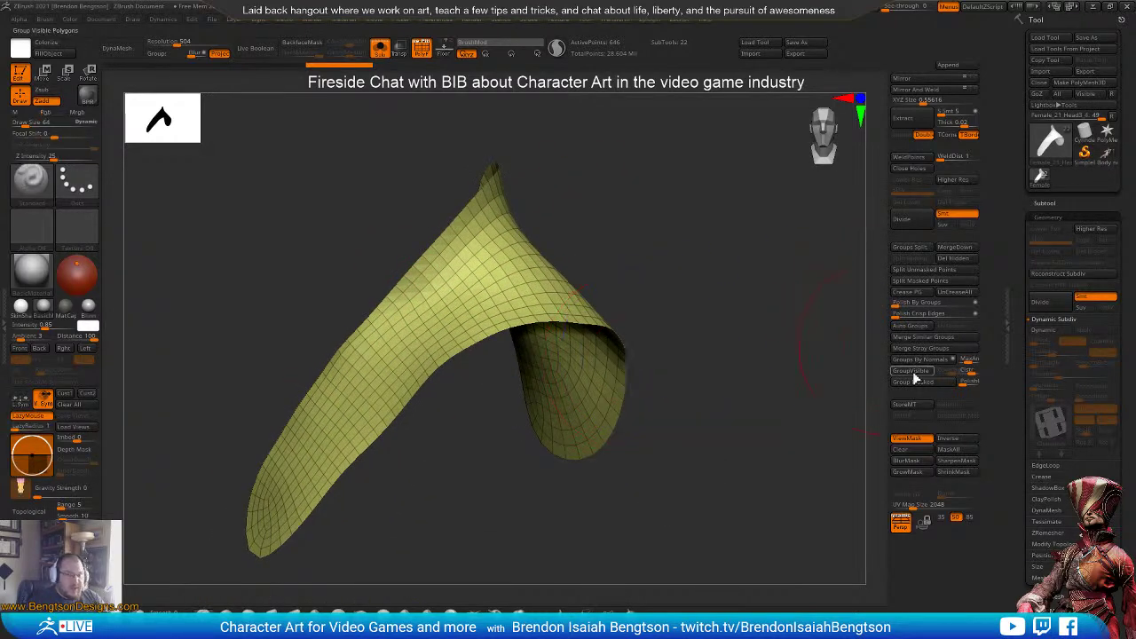
# - Turn Dynamic Subdiv back on for the collar band, and return to the whole character without the polyframe
pyautogui.press('d')
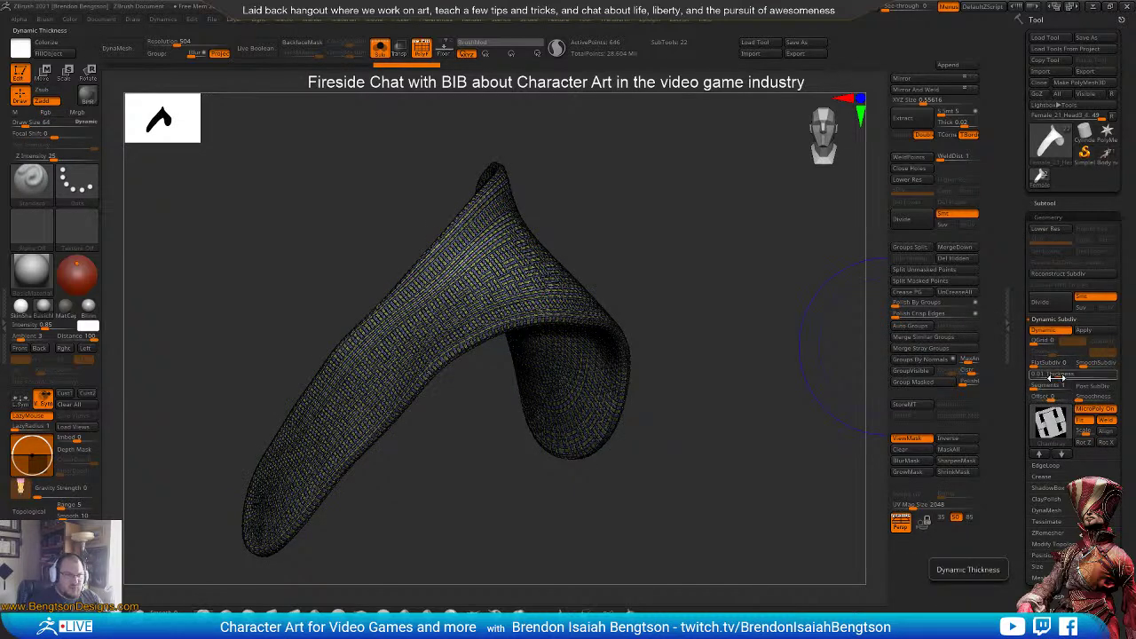
pyautogui.moveTo(1059, 426)
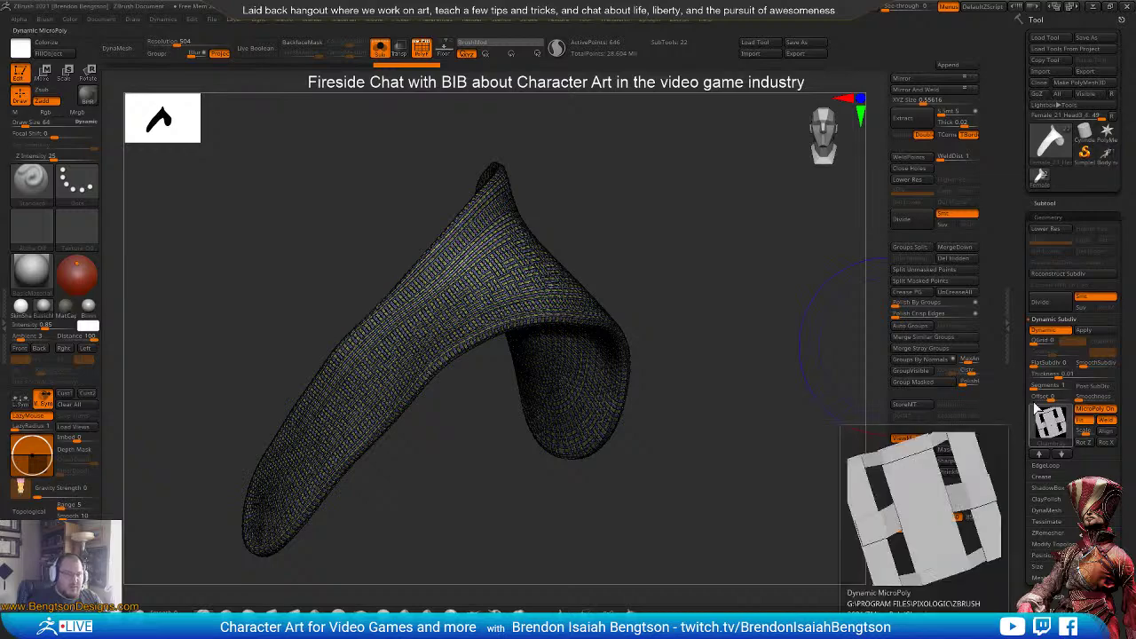
pyautogui.hotkey('shift', 'f')
pyautogui.moveTo(621, 330)
pyautogui.mouseDown(button='right')
pyautogui.moveTo(617, 307)
pyautogui.moveTo(624, 329)
pyautogui.mouseUp(button='right')
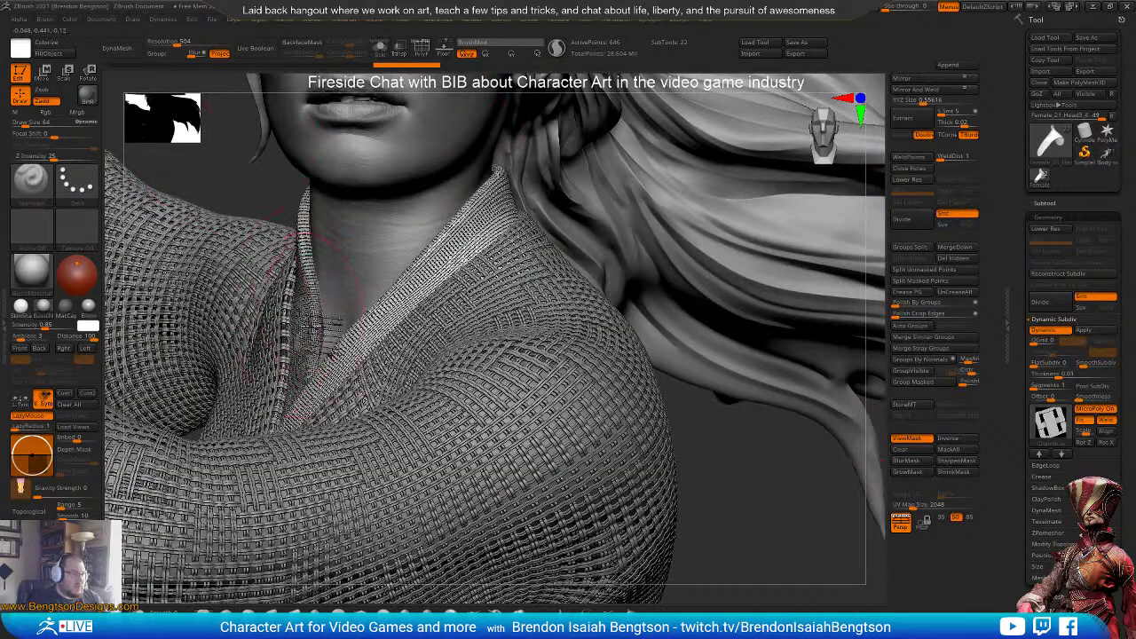
pyautogui.moveTo(308, 330); pyautogui.dragTo(329, 318, button='right')
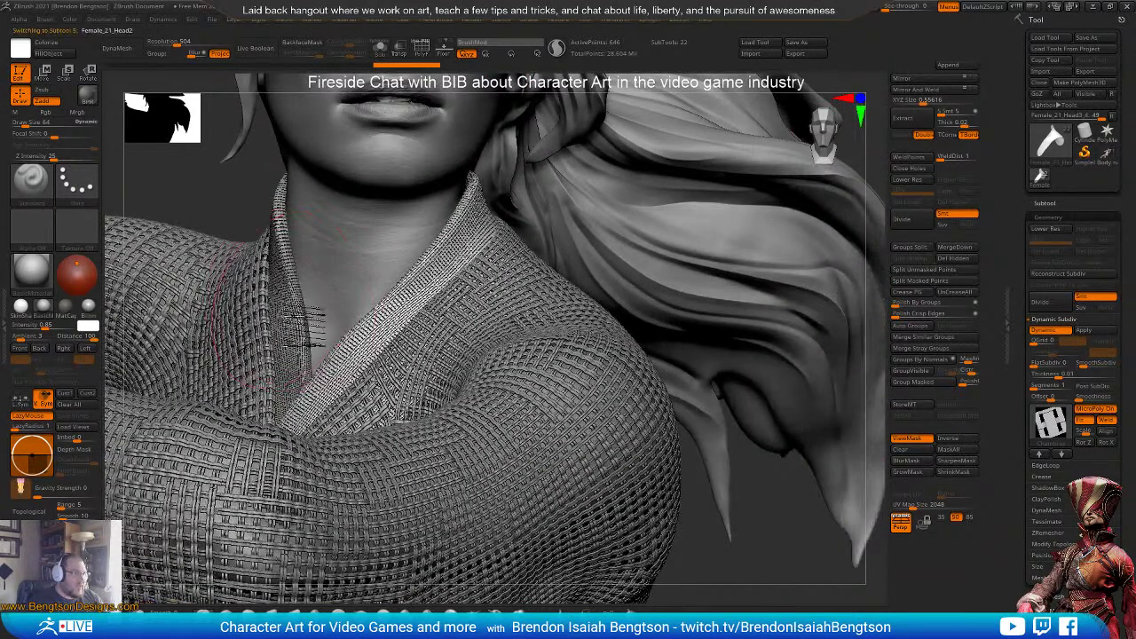
# - Select the Female_21_Head2 subtool and examine the full robed character from the front and side
pyautogui.keyDown('alt'); pyautogui.click(311, 321); pyautogui.keyUp('alt')
pyautogui.keyDown('ctrl'); pyautogui.moveTo(355, 276); pyautogui.dragTo(380, 279, button='right'); pyautogui.keyUp('ctrl')
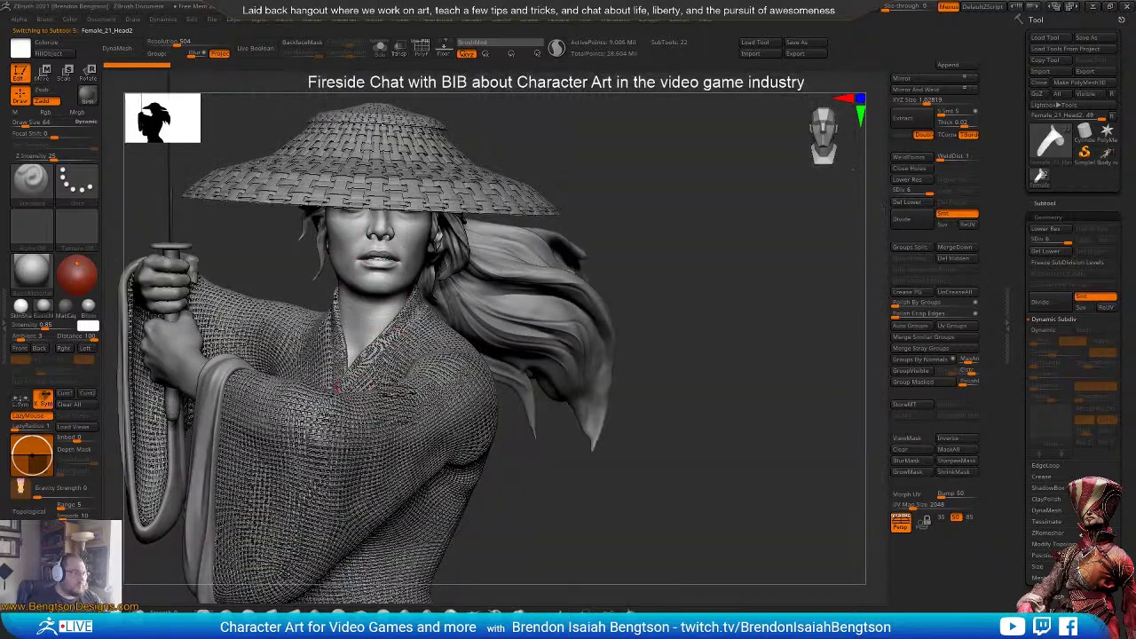
pyautogui.moveTo(398, 412); pyautogui.dragTo(524, 409, button='right')
pyautogui.moveTo(421, 391); pyautogui.dragTo(521, 380)
pyautogui.moveTo(421, 340); pyautogui.dragTo(466, 298)
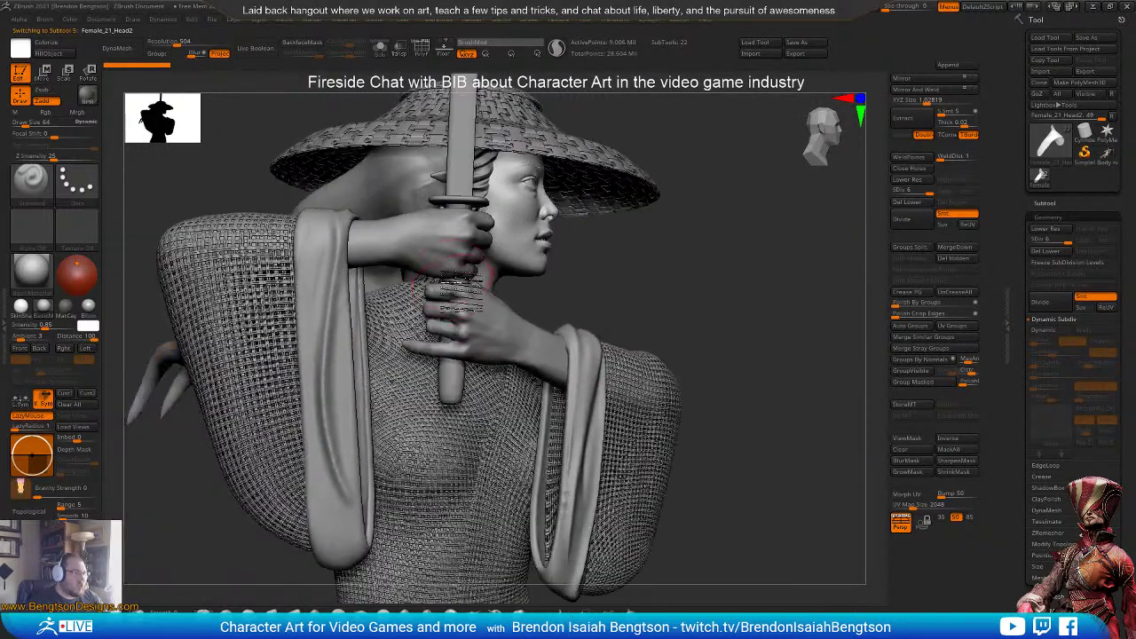
pyautogui.moveTo(468, 333); pyautogui.dragTo(398, 339, button='right')
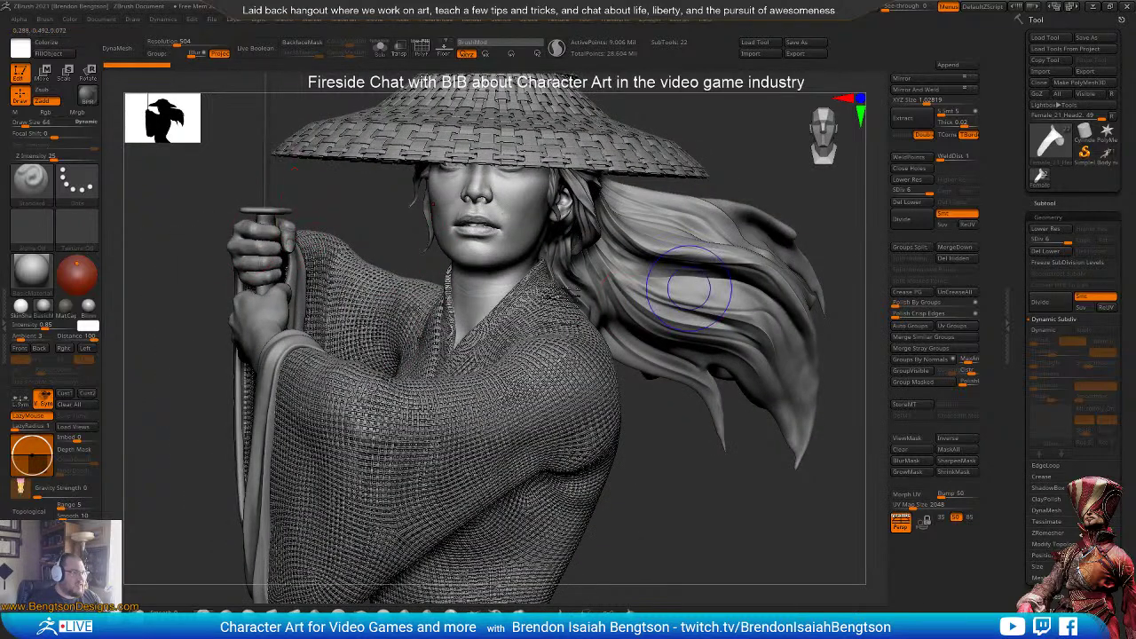
pyautogui.moveTo(689, 289)
pyautogui.mouseDown(button='right')
pyautogui.moveTo(593, 396)
pyautogui.moveTo(581, 432)
pyautogui.moveTo(596, 464)
pyautogui.moveTo(586, 401)
pyautogui.moveTo(511, 400)
pyautogui.moveTo(595, 427)
pyautogui.moveTo(538, 426)
pyautogui.moveTo(652, 419)
pyautogui.moveTo(613, 415)
pyautogui.moveTo(653, 417)
pyautogui.moveTo(572, 353)
pyautogui.moveTo(611, 432)
pyautogui.mouseUp(button='right')
# - Switch to the reclining character model and examine the clothing and jewelry around its torso
pyautogui.click(1106, 165)
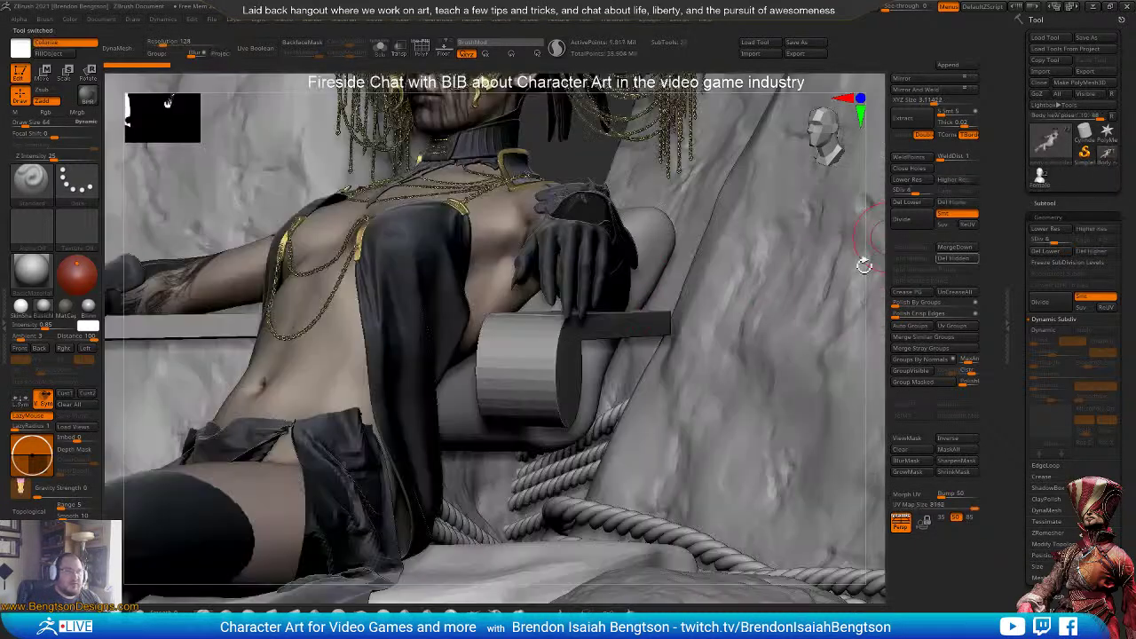
pyautogui.moveTo(395, 275); pyautogui.dragTo(422, 341, button='right')
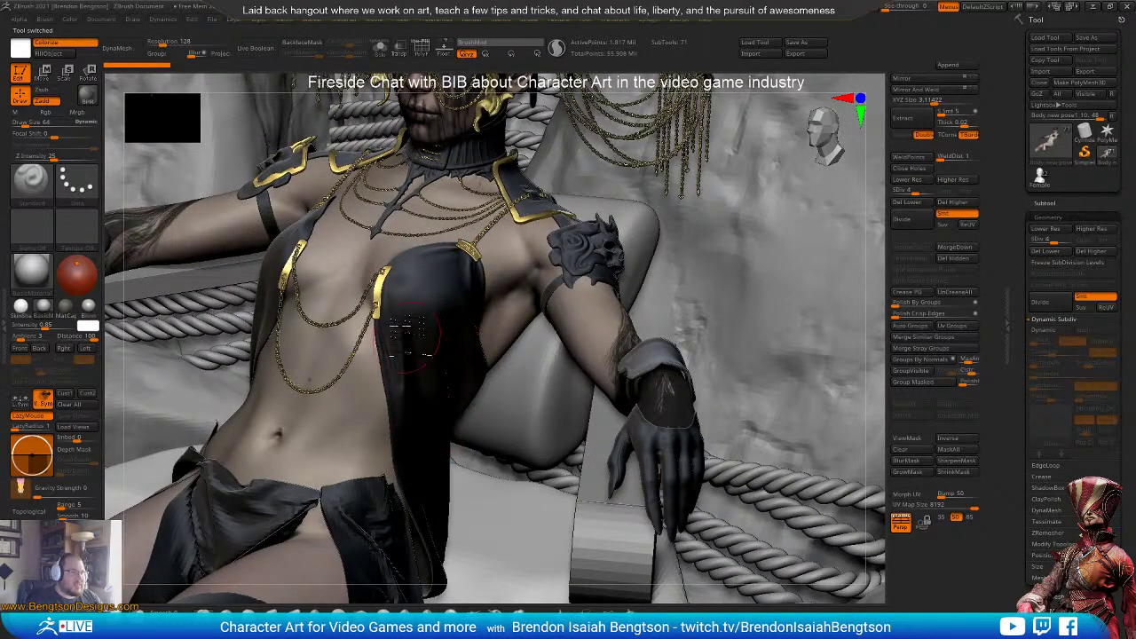
pyautogui.moveTo(450, 346); pyautogui.dragTo(453, 337, button='right')
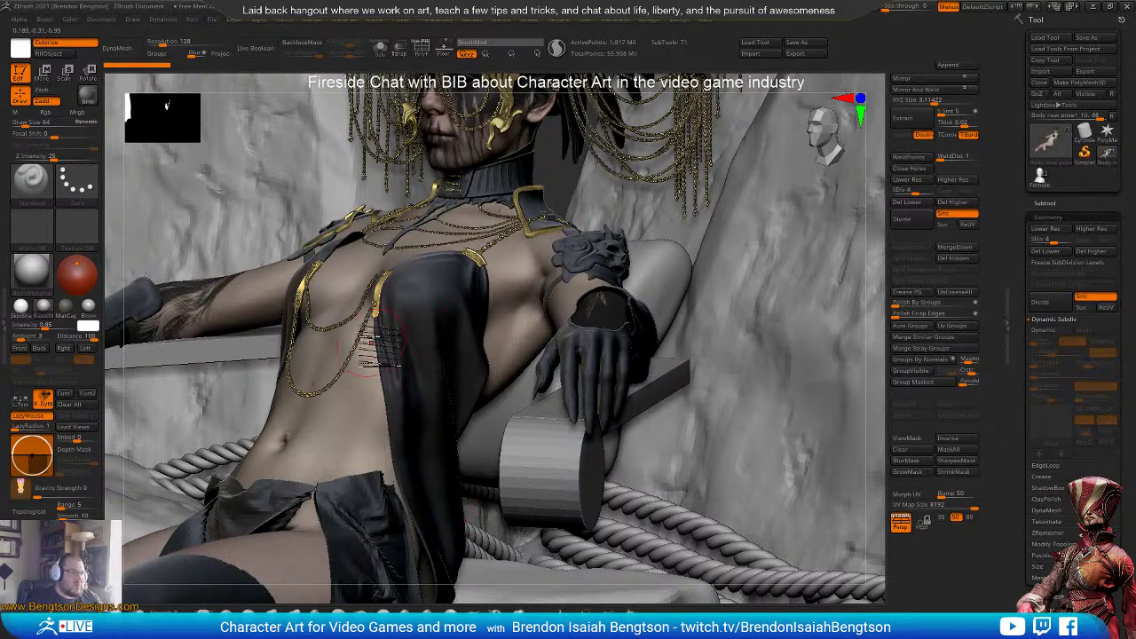
pyautogui.moveTo(429, 344); pyautogui.dragTo(448, 358, button='right')
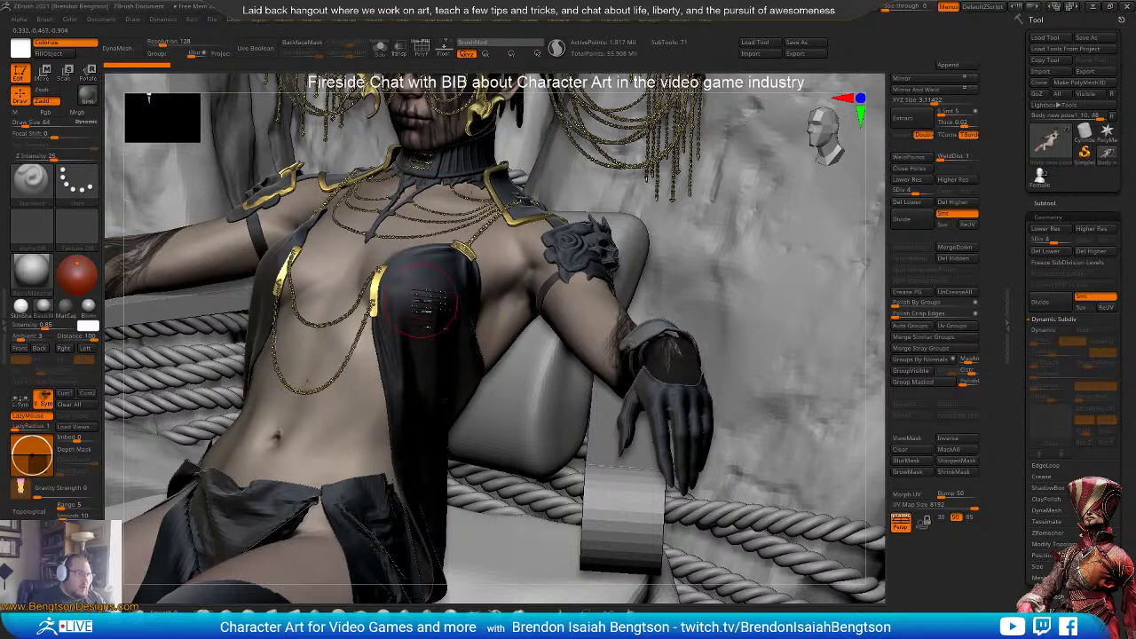
# - Select the black chest drape, clothes blockout 05_01, isolate it and open the subtool list
pyautogui.keyDown('alt'); pyautogui.click(422, 303); pyautogui.keyUp('alt')
pyautogui.hotkey('alt', 's')
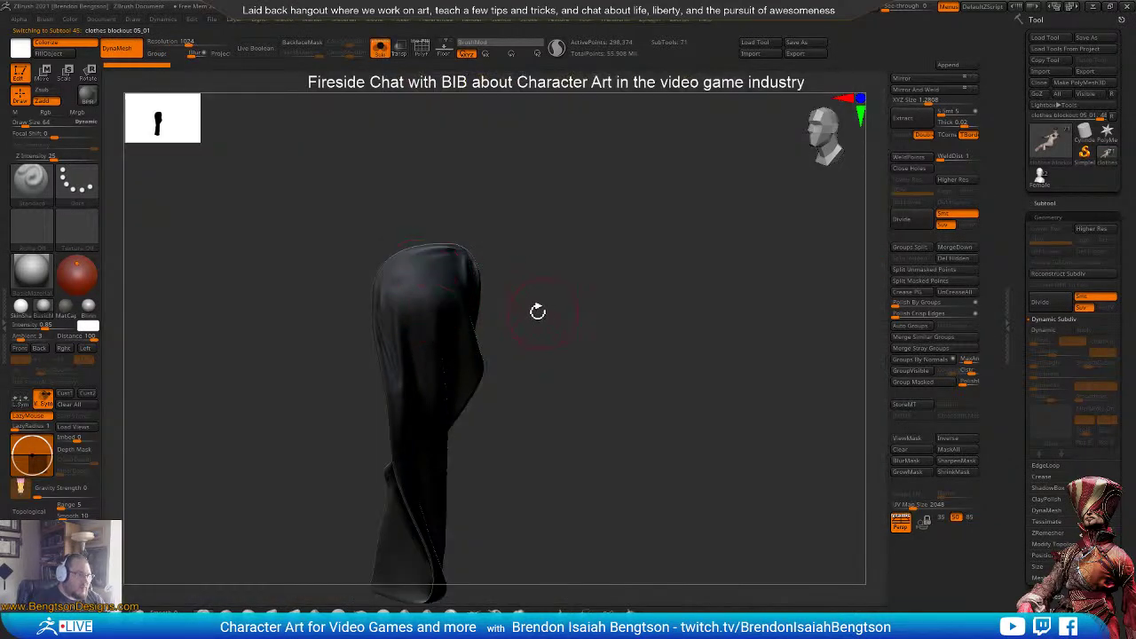
pyautogui.moveTo(537, 311)
pyautogui.mouseDown()
pyautogui.moveTo(494, 292)
pyautogui.moveTo(545, 329)
pyautogui.moveTo(545, 284)
pyautogui.moveTo(507, 254)
pyautogui.moveTo(545, 250)
pyautogui.mouseUp()
pyautogui.press('space')
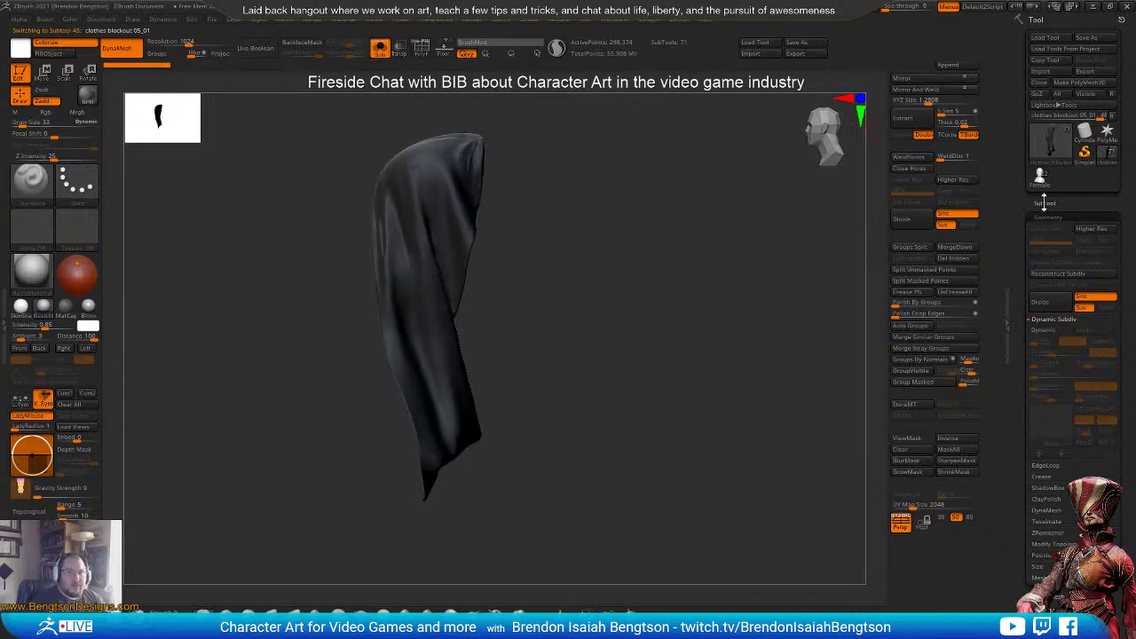
pyautogui.click(1045, 202)
pyautogui.moveTo(1047, 486)
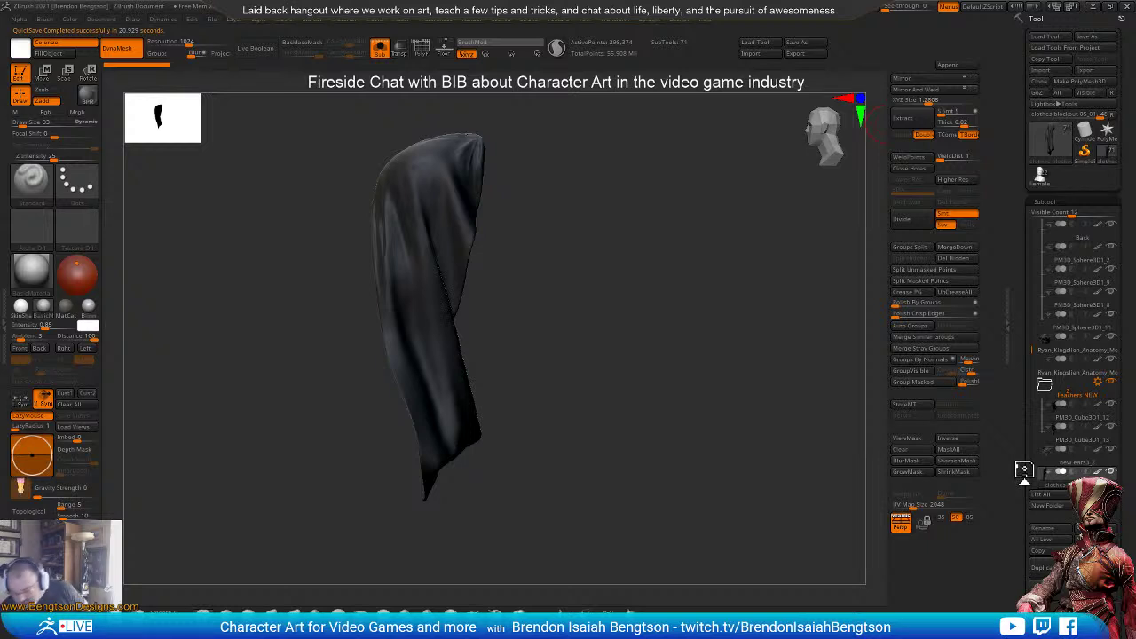
# - Show the polyframe on the isolated drape and examine its mesh density from several angles
pyautogui.moveTo(560, 313); pyautogui.dragTo(660, 388)
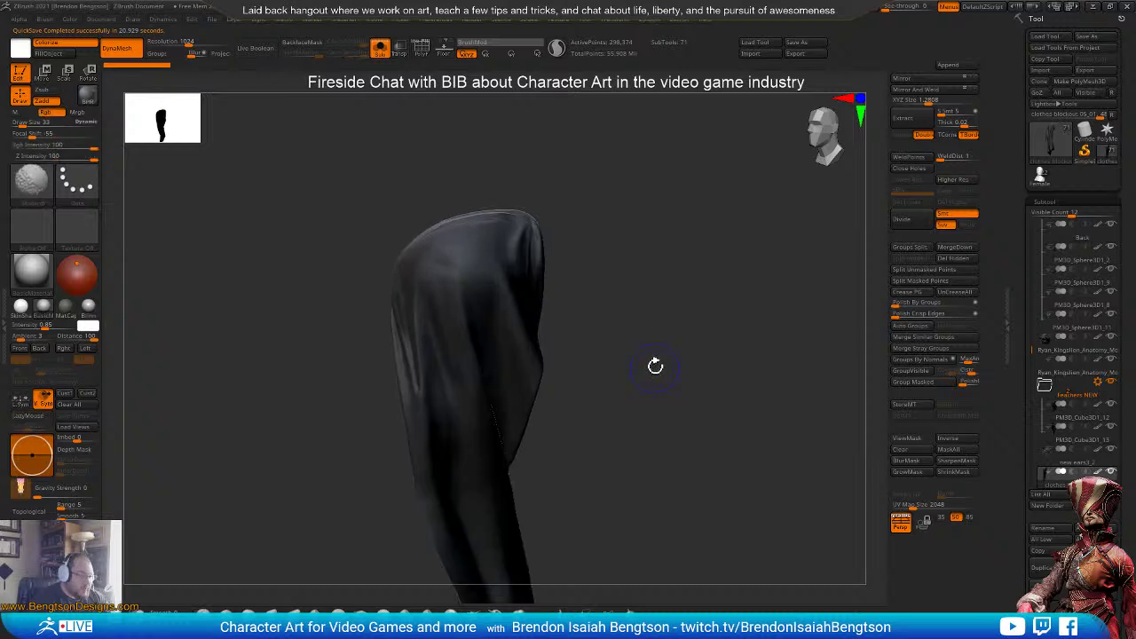
pyautogui.hotkey('shift', 'f')
pyautogui.moveTo(651, 444)
pyautogui.mouseDown()
pyautogui.moveTo(637, 411)
pyautogui.moveTo(650, 428)
pyautogui.moveTo(643, 445)
pyautogui.mouseUp()
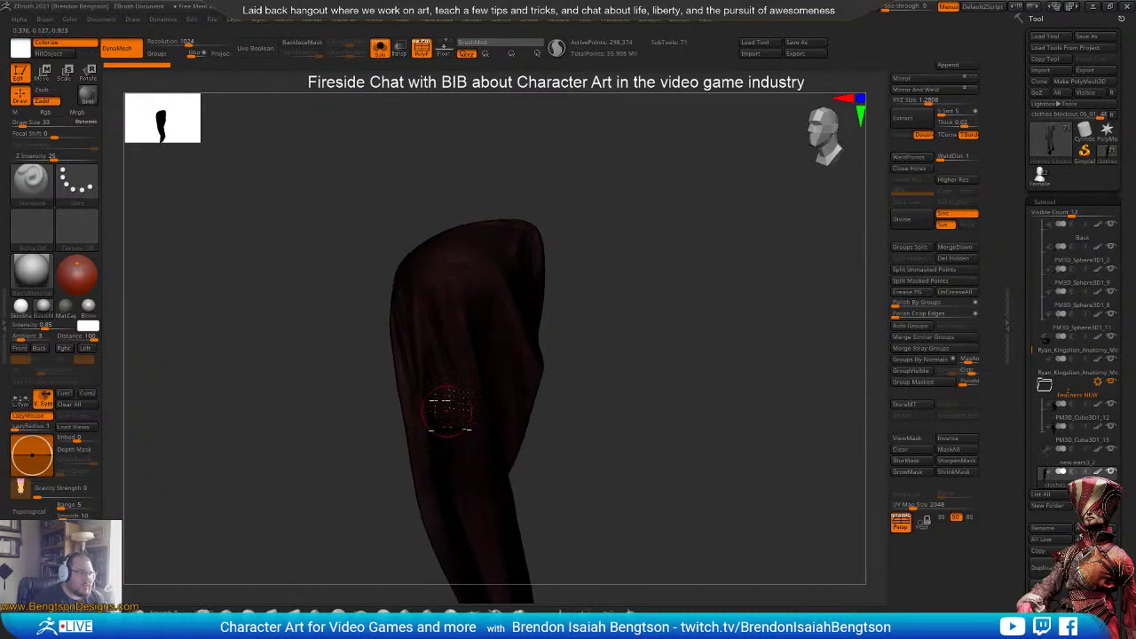
pyautogui.keyDown('ctrl'); pyautogui.moveTo(474, 327); pyautogui.dragTo(530, 584, button='right'); pyautogui.keyUp('ctrl')
pyautogui.keyDown('alt'); pyautogui.moveTo(528, 584); pyautogui.dragTo(493, 381); pyautogui.keyUp('alt')
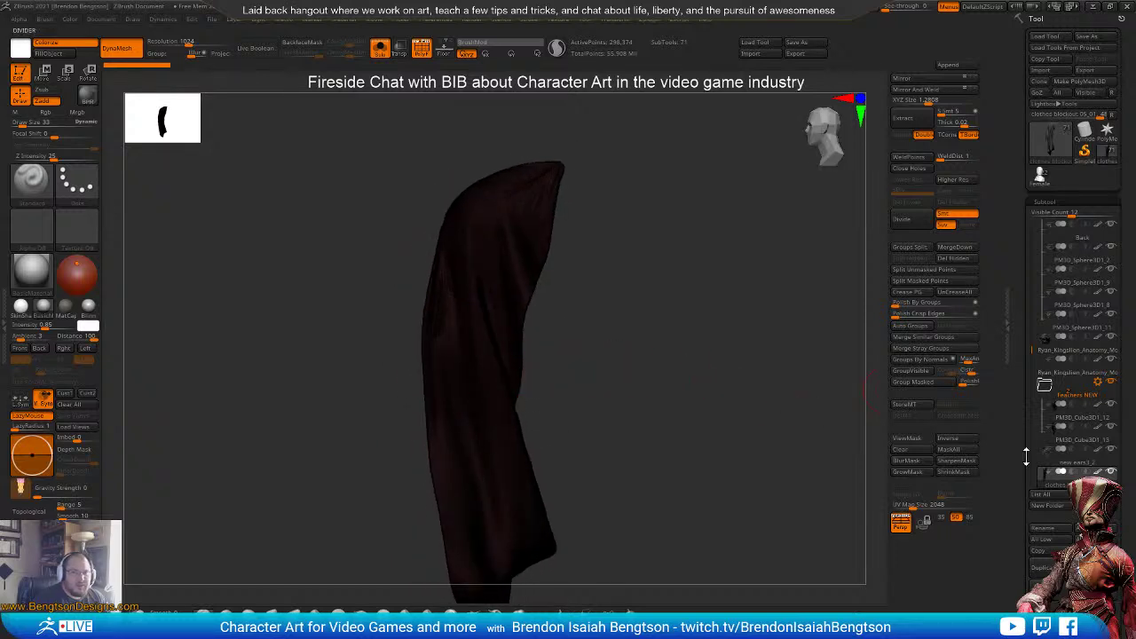
# - Check the clothes blockout 05_03 subtool, and return to clothes blockout 05_01
pyautogui.moveTo(1032, 348); pyautogui.dragTo(1033, 364)
pyautogui.scroll(-1, 1032, 364)
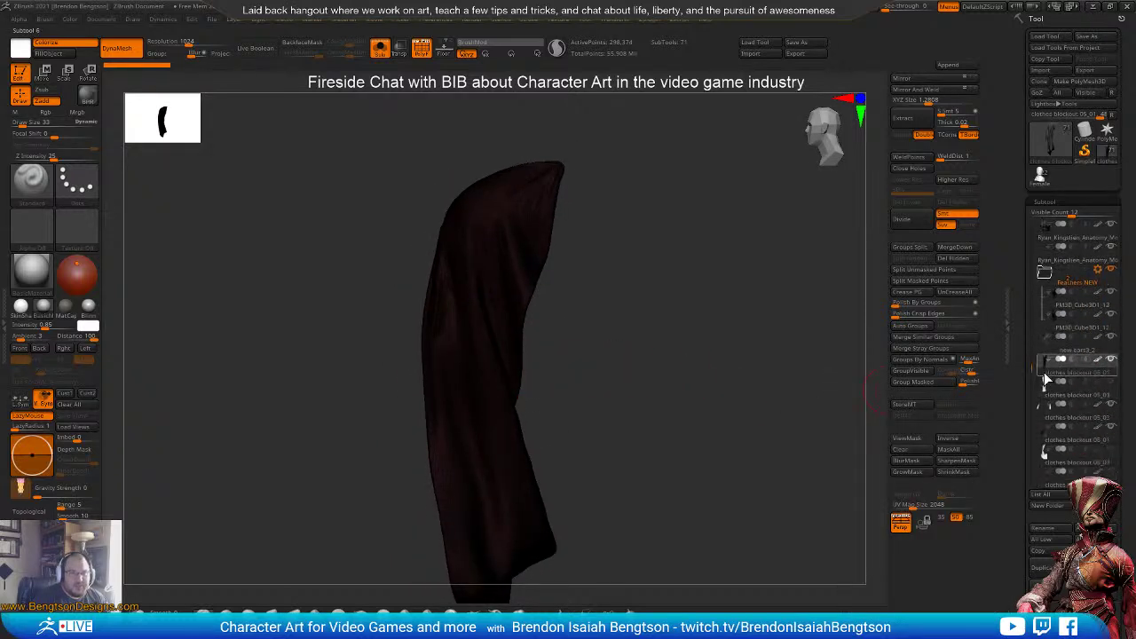
pyautogui.moveTo(1048, 376)
pyautogui.click(1045, 395)
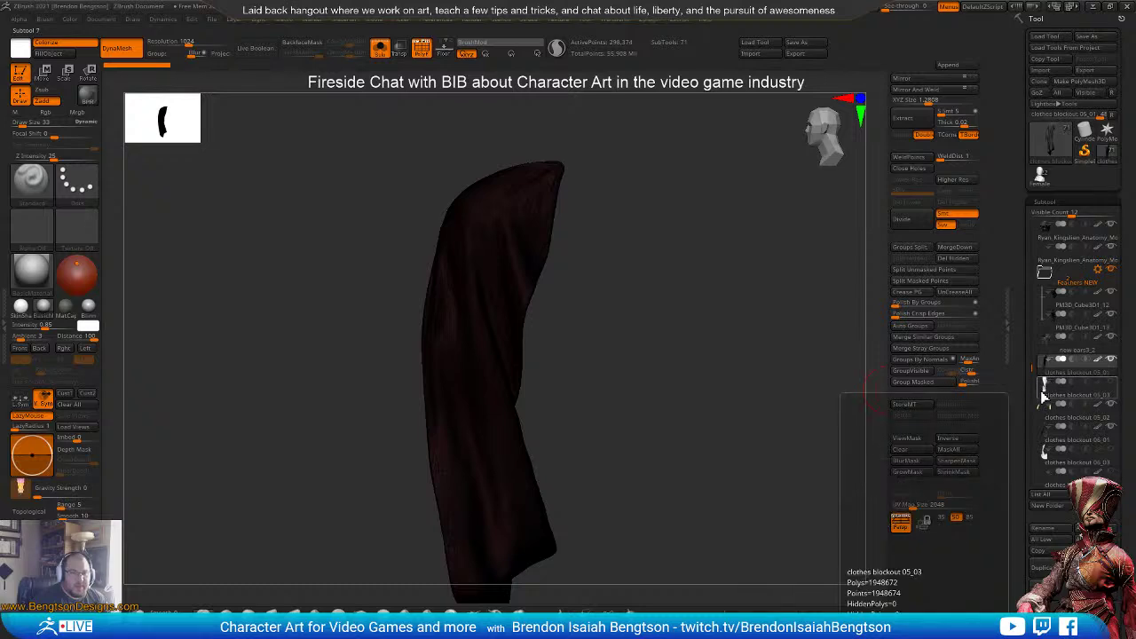
pyautogui.moveTo(687, 406); pyautogui.dragTo(702, 448)
pyautogui.click(1048, 376)
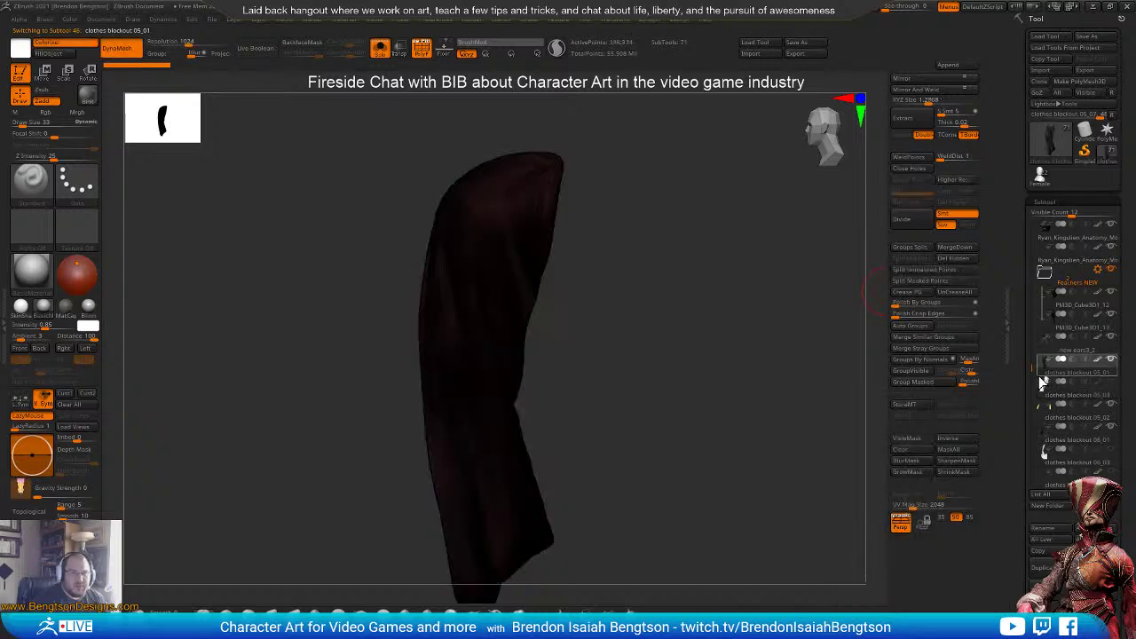
# - Hide the polyframe and examine the shaded folds of the isolated drape
pyautogui.moveTo(738, 464); pyautogui.dragTo(739, 362)
pyautogui.moveTo(661, 304)
pyautogui.mouseDown()
pyautogui.moveTo(702, 435)
pyautogui.moveTo(674, 373)
pyautogui.moveTo(665, 287)
pyautogui.moveTo(654, 292)
pyautogui.moveTo(588, 240)
pyautogui.mouseUp()
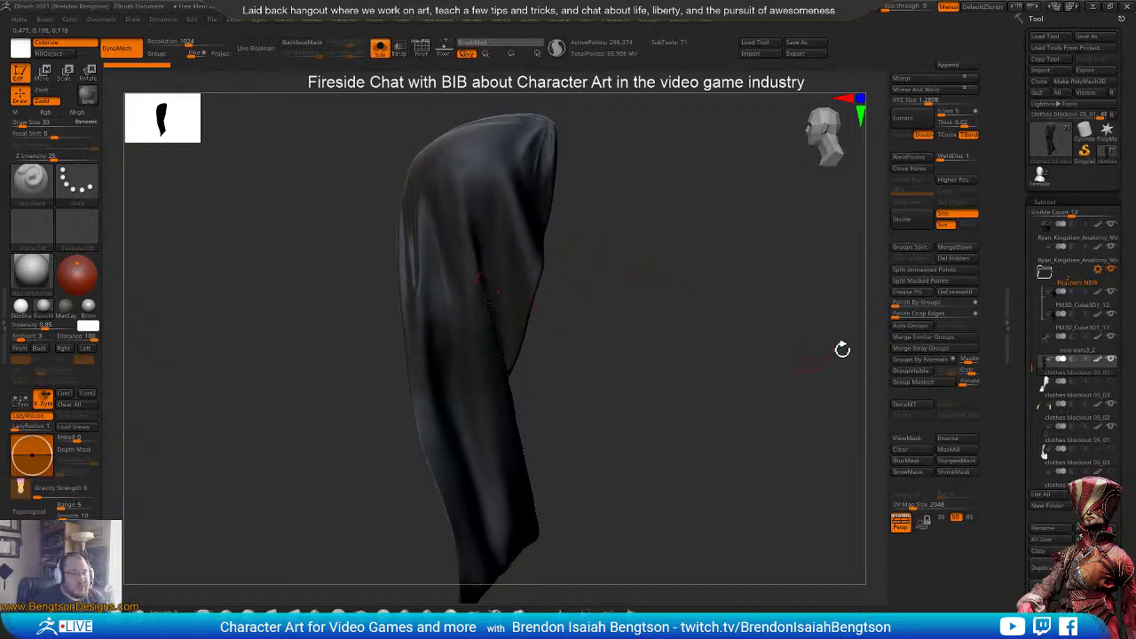
pyautogui.moveTo(1050, 355)
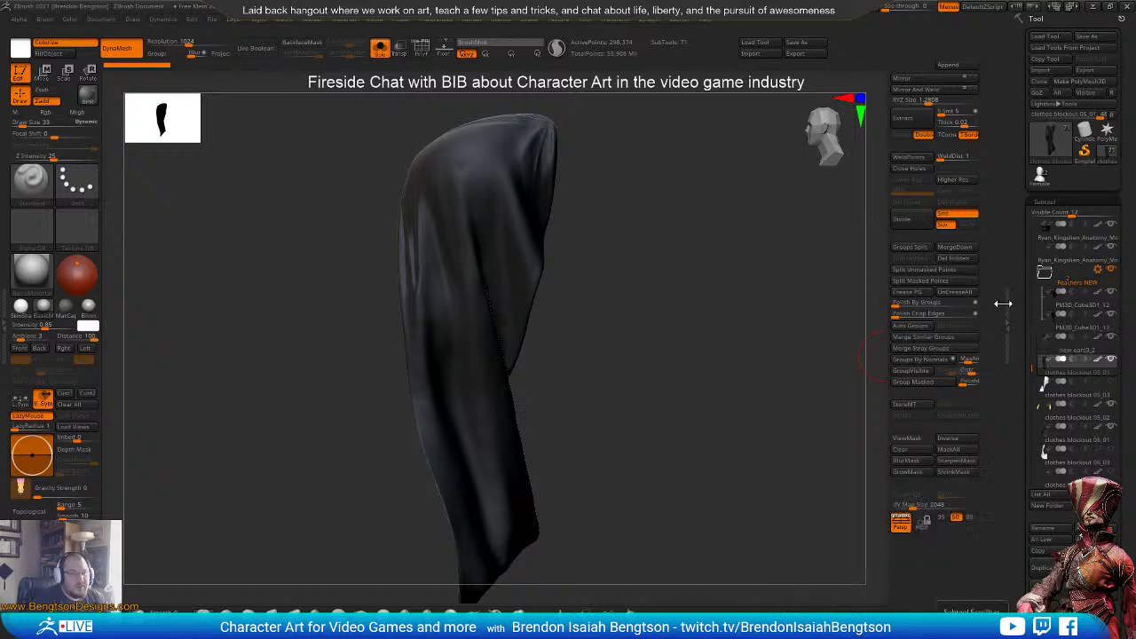
# - Set the draw size to 24 and try a mask stroke on the upper front of the drape, checking it with the polyframe
pyautogui.moveTo(698, 410); pyautogui.dragTo(711, 433)
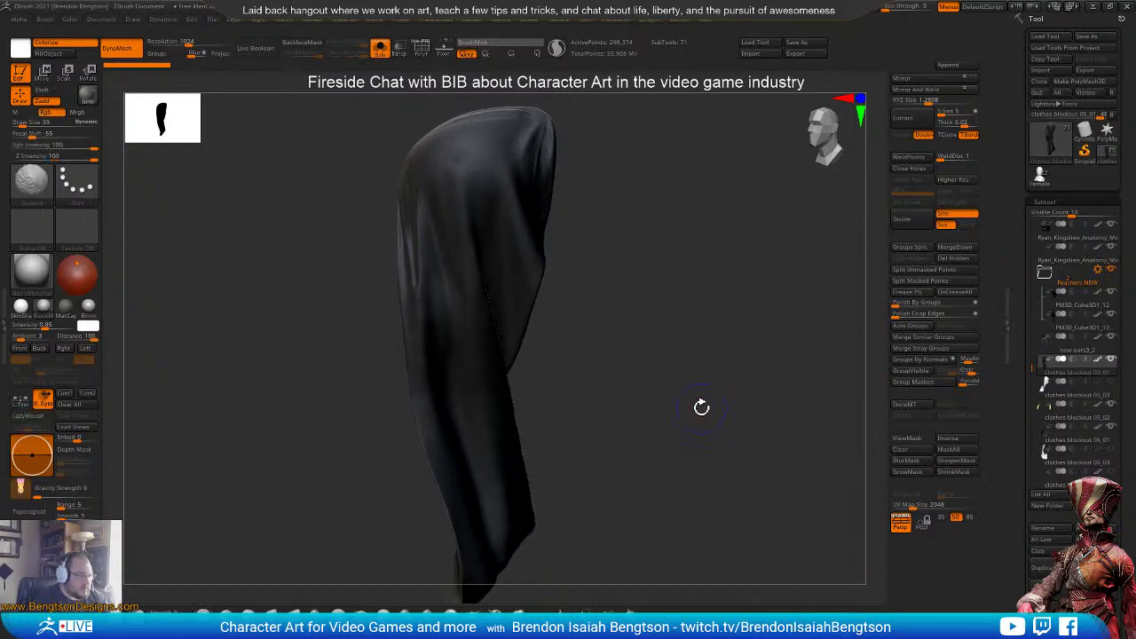
pyautogui.hotkey('shift', 'f')
pyautogui.press('space')
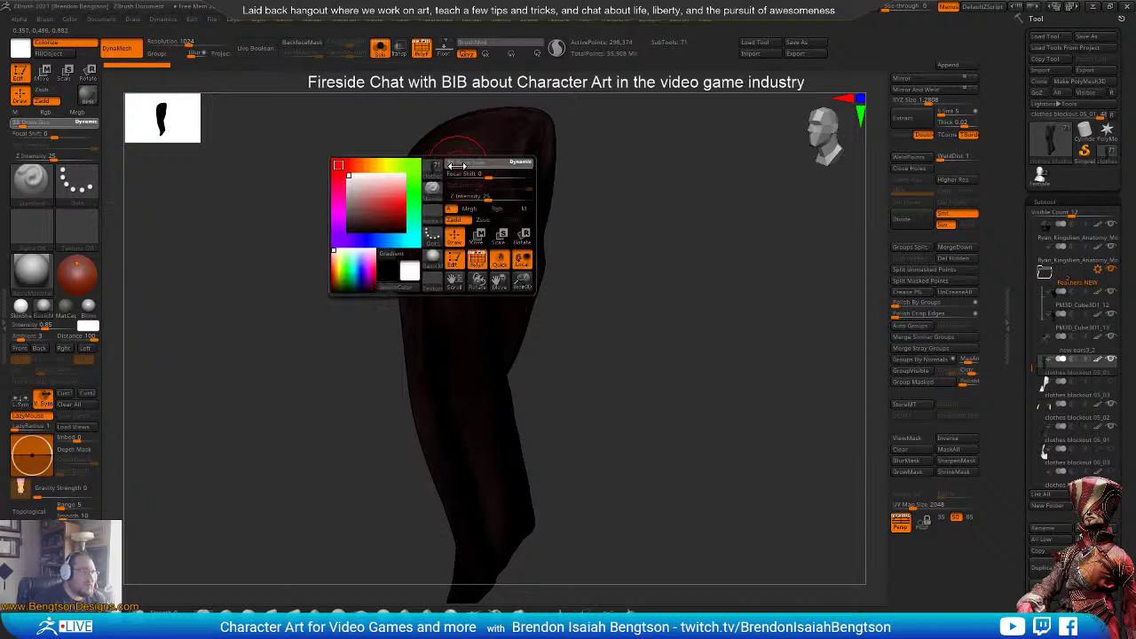
pyautogui.moveTo(664, 272)
pyautogui.mouseDown()
pyautogui.moveTo(677, 293)
pyautogui.moveTo(659, 297)
pyautogui.mouseUp()
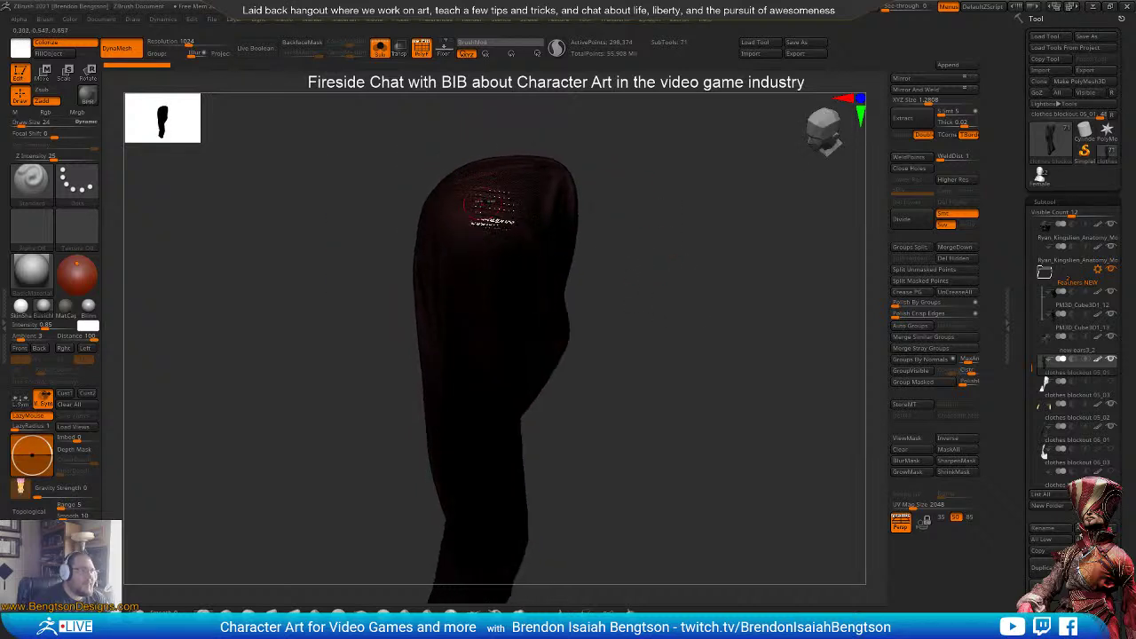
pyautogui.moveTo(496, 178)
pyautogui.keyDown('ctrl'); pyautogui.mouseDown()
pyautogui.moveTo(463, 194)
pyautogui.moveTo(453, 250)
pyautogui.mouseUp(); pyautogui.keyUp('ctrl')
pyautogui.hotkey('shift', 'f')
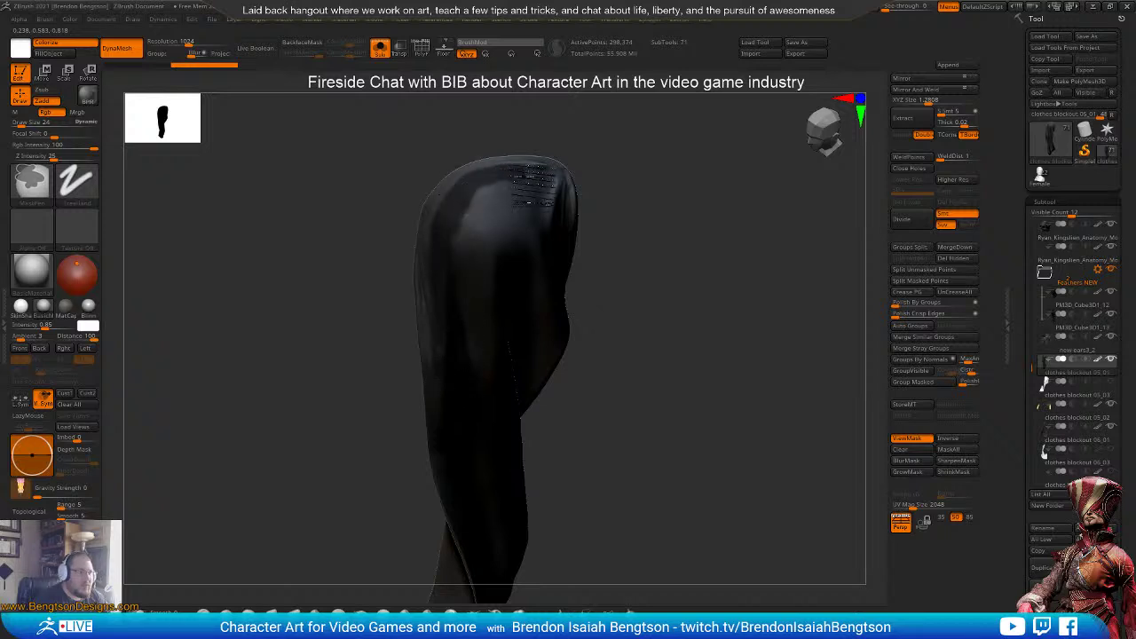
pyautogui.moveTo(604, 240)
pyautogui.mouseDown()
pyautogui.moveTo(754, 305)
pyautogui.moveTo(668, 266)
pyautogui.moveTo(611, 265)
pyautogui.mouseUp()
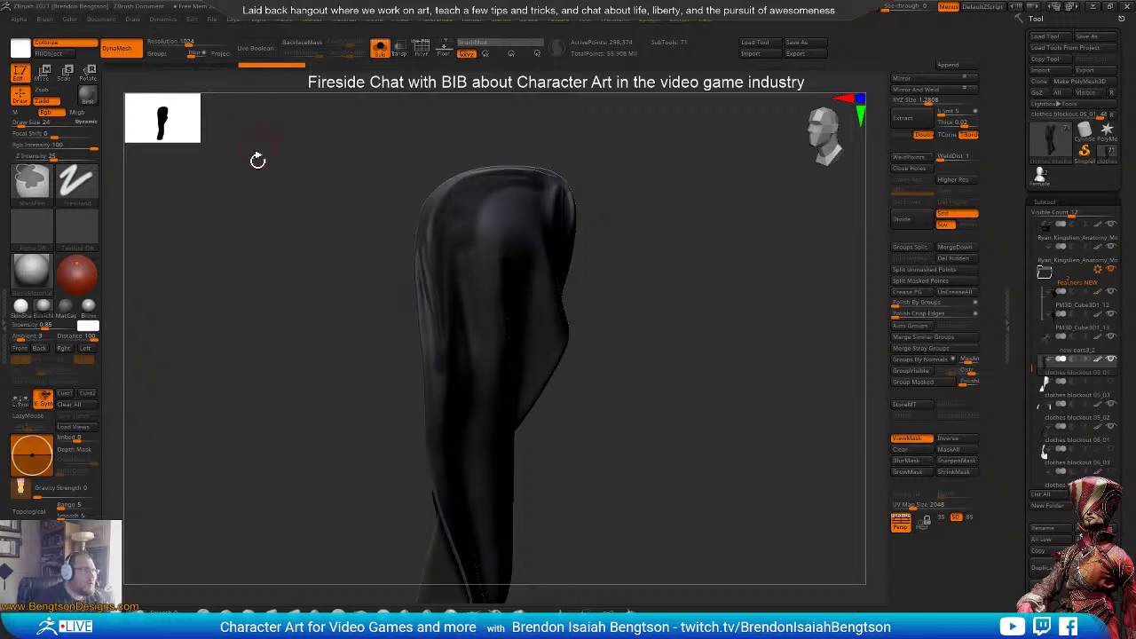
# - Turn on BackfaceMask for the Standard brush and activate the masking brush over the drape
pyautogui.press('l')
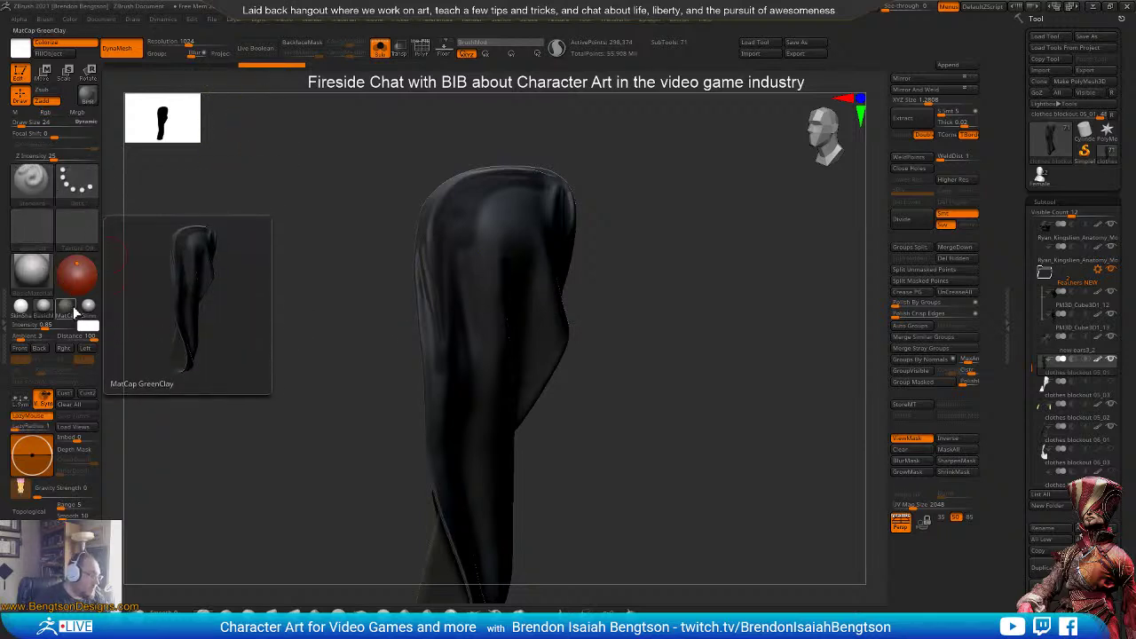
pyautogui.click(302, 41)
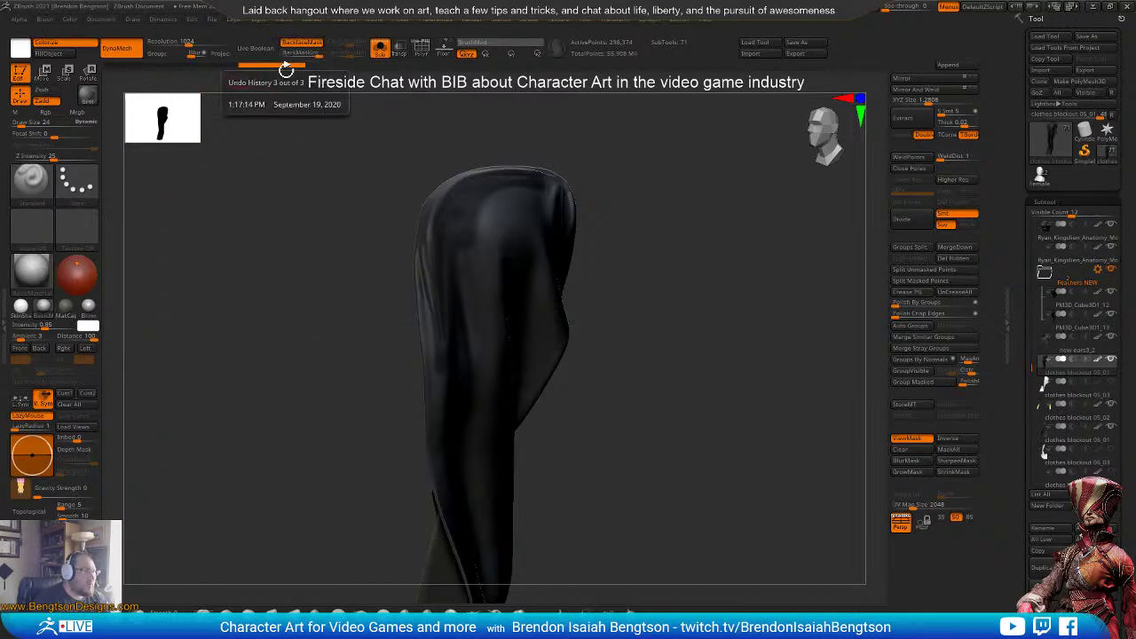
pyautogui.moveTo(626, 238); pyautogui.dragTo(595, 213)
pyautogui.press('ctrl')
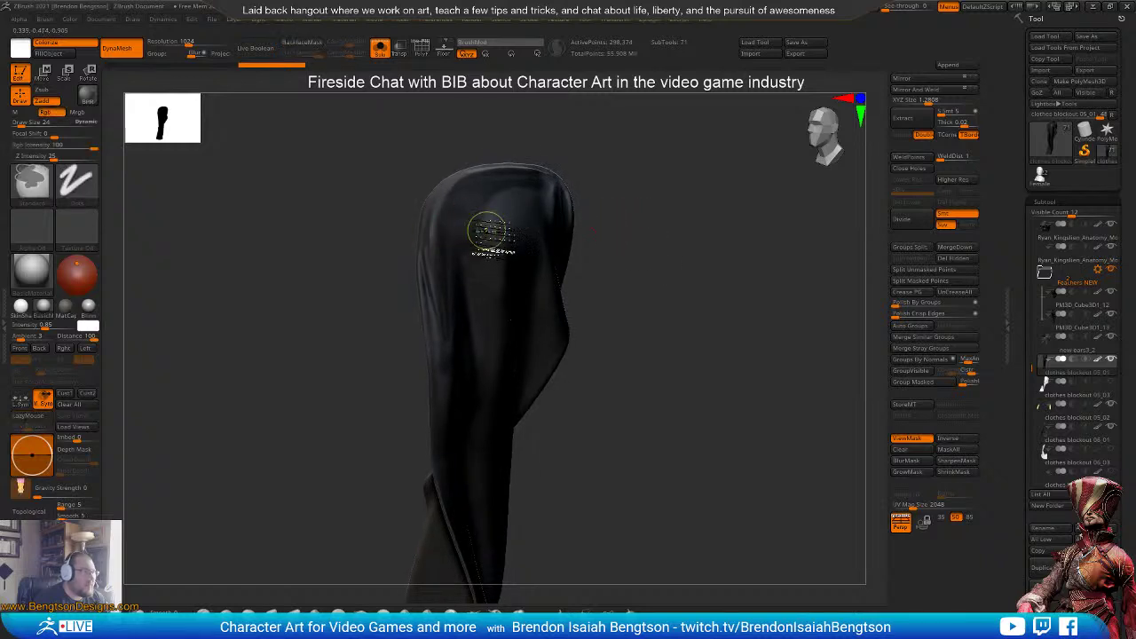
# - Paint a test mask on the drape's upper front without backface masking and check the inner side for bleed-through
pyautogui.moveTo(667, 246)
pyautogui.mouseDown()
pyautogui.moveTo(610, 256)
pyautogui.moveTo(659, 239)
pyautogui.moveTo(662, 205)
pyautogui.moveTo(655, 194)
pyautogui.moveTo(637, 215)
pyautogui.moveTo(621, 173)
pyautogui.moveTo(560, 245)
pyautogui.moveTo(578, 216)
pyautogui.moveTo(482, 228)
pyautogui.mouseUp()
pyautogui.press('ctrl')
pyautogui.press('ctrl')
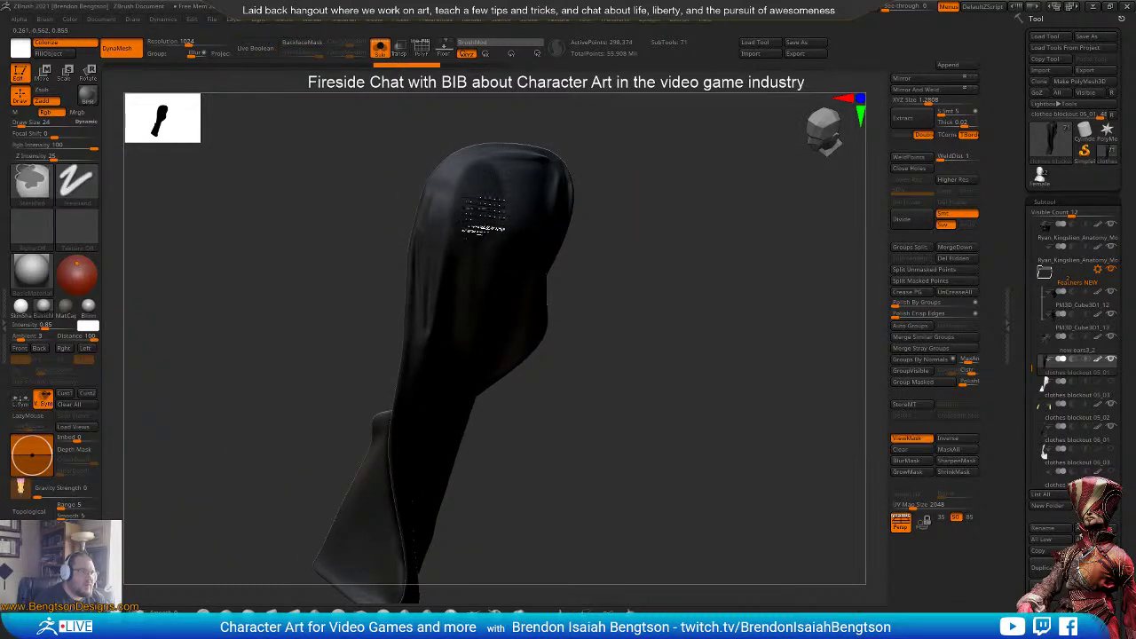
pyautogui.moveTo(615, 218)
pyautogui.mouseDown()
pyautogui.moveTo(702, 249)
pyautogui.moveTo(494, 233)
pyautogui.mouseUp()
pyautogui.moveTo(654, 241); pyautogui.dragTo(630, 190)
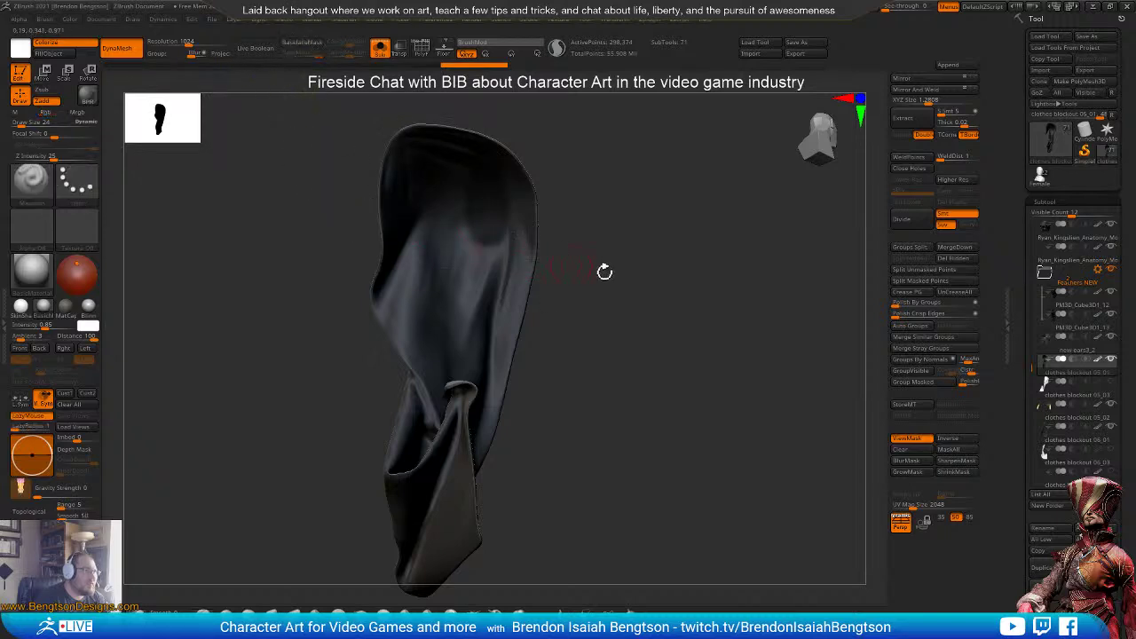
# - Paint a small test mask on the upper front of the drape and turn on BackfaceMask for the MaskPen brush
pyautogui.moveTo(603, 271)
pyautogui.mouseDown()
pyautogui.moveTo(586, 291)
pyautogui.moveTo(645, 223)
pyautogui.moveTo(633, 278)
pyautogui.moveTo(541, 223)
pyautogui.mouseUp()
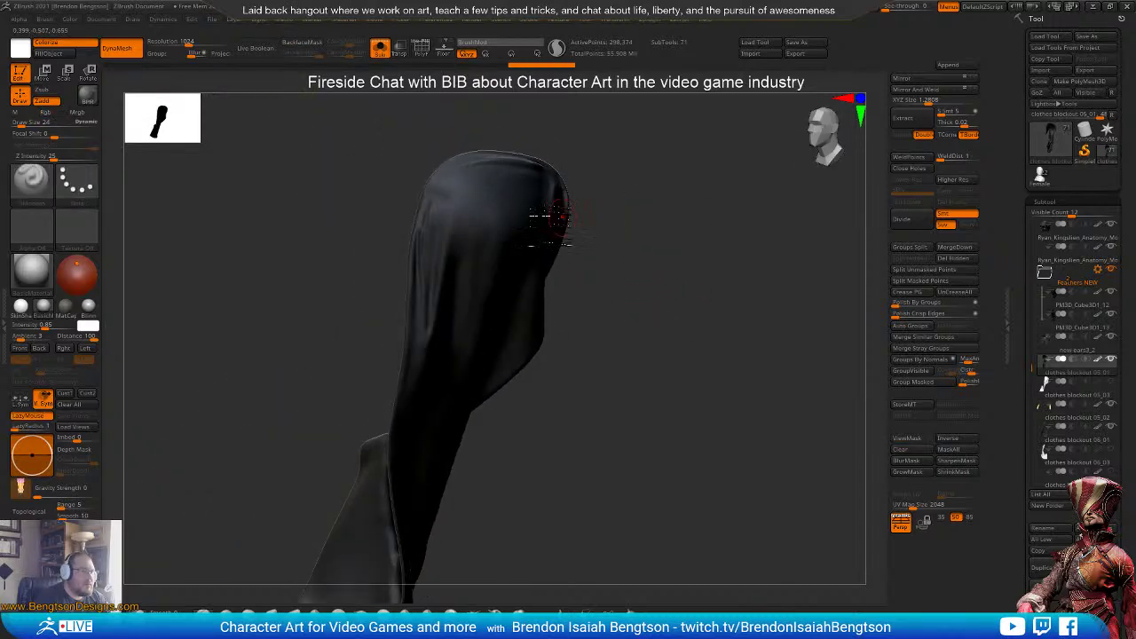
pyautogui.moveTo(482, 202); pyautogui.dragTo(494, 286)
pyautogui.moveTo(487, 239)
pyautogui.keyDown('shift'); pyautogui.mouseDown()
pyautogui.moveTo(499, 222)
pyautogui.moveTo(484, 217)
pyautogui.mouseUp(); pyautogui.keyUp('shift')
pyautogui.moveTo(665, 274); pyautogui.dragTo(584, 260)
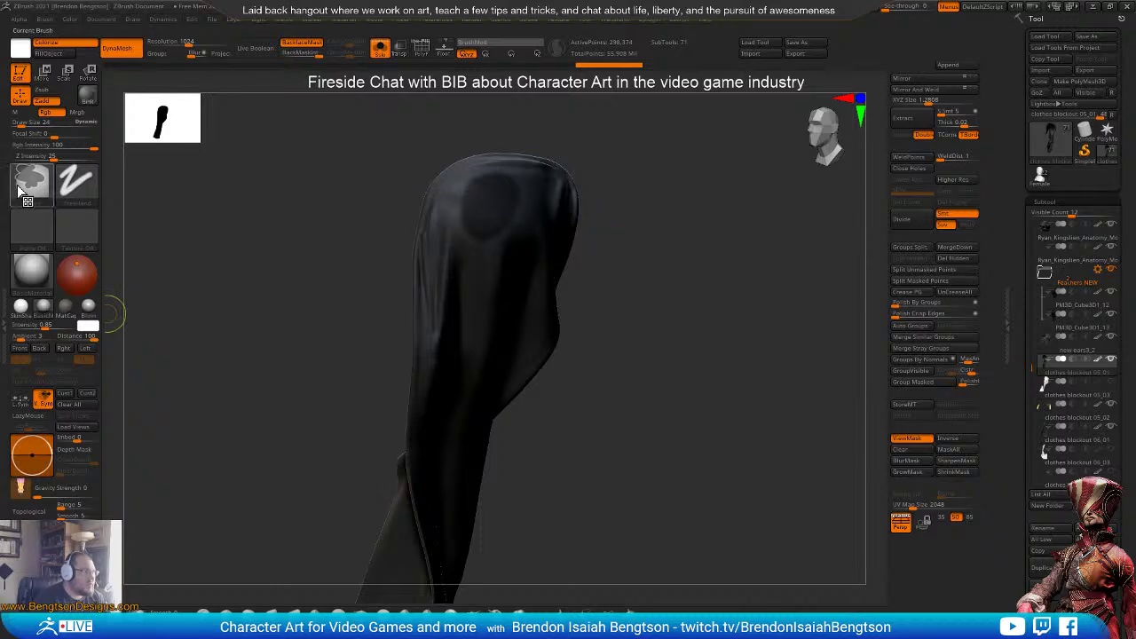
pyautogui.moveTo(27, 188)
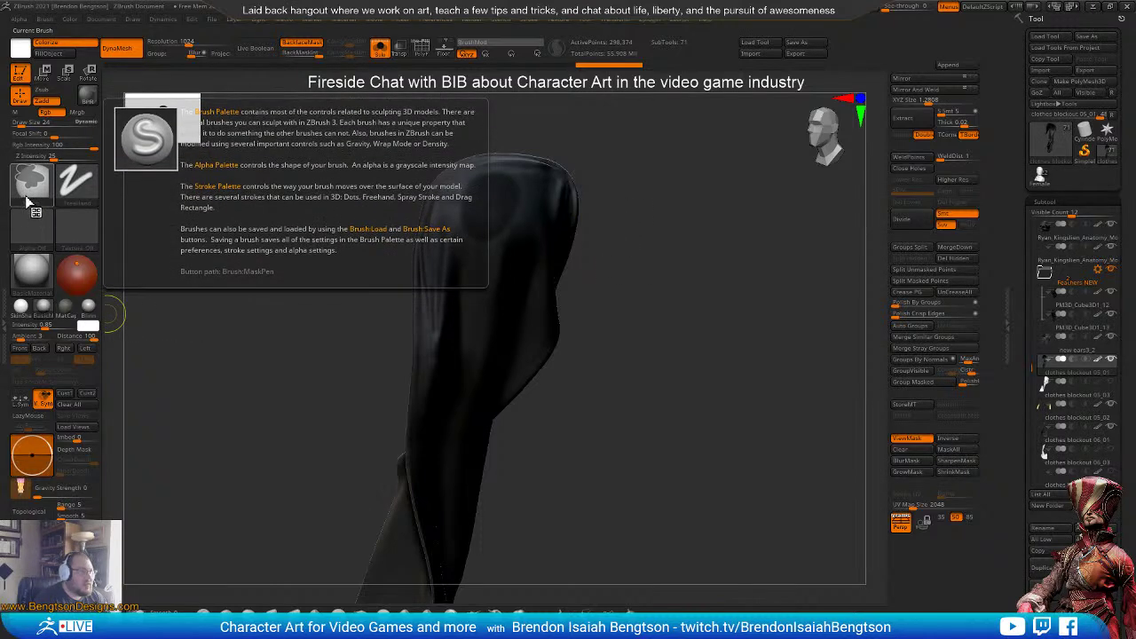
pyautogui.moveTo(304, 51)
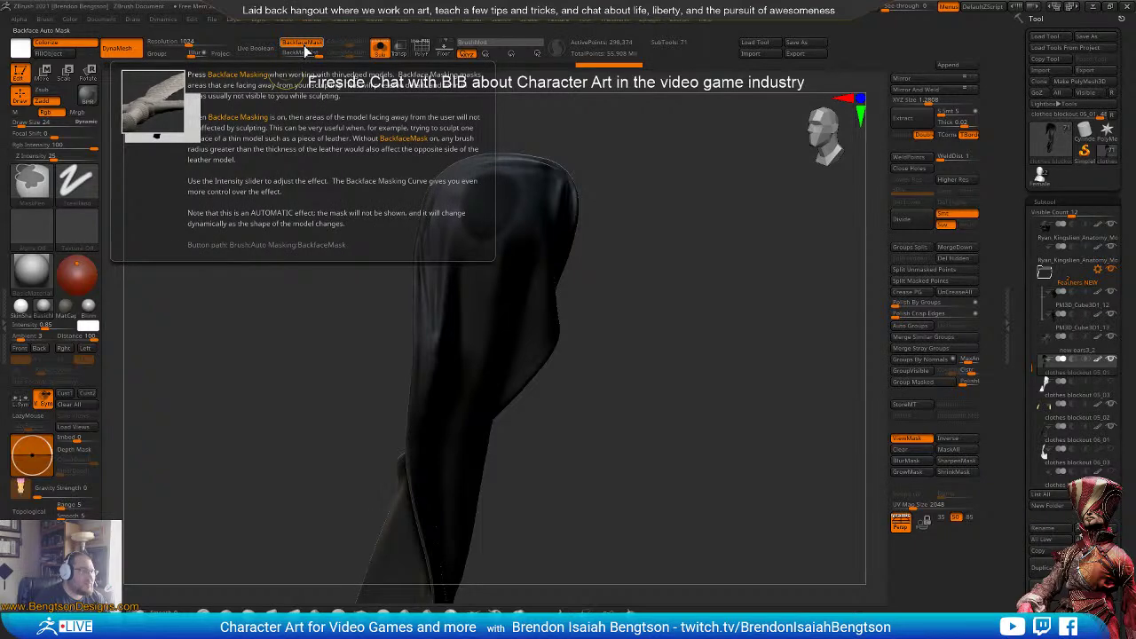
# - Mask the outer surface of the drape's upper half with backface masking on
pyautogui.moveTo(616, 259)
pyautogui.mouseDown()
pyautogui.moveTo(639, 262)
pyautogui.moveTo(595, 238)
pyautogui.mouseUp()
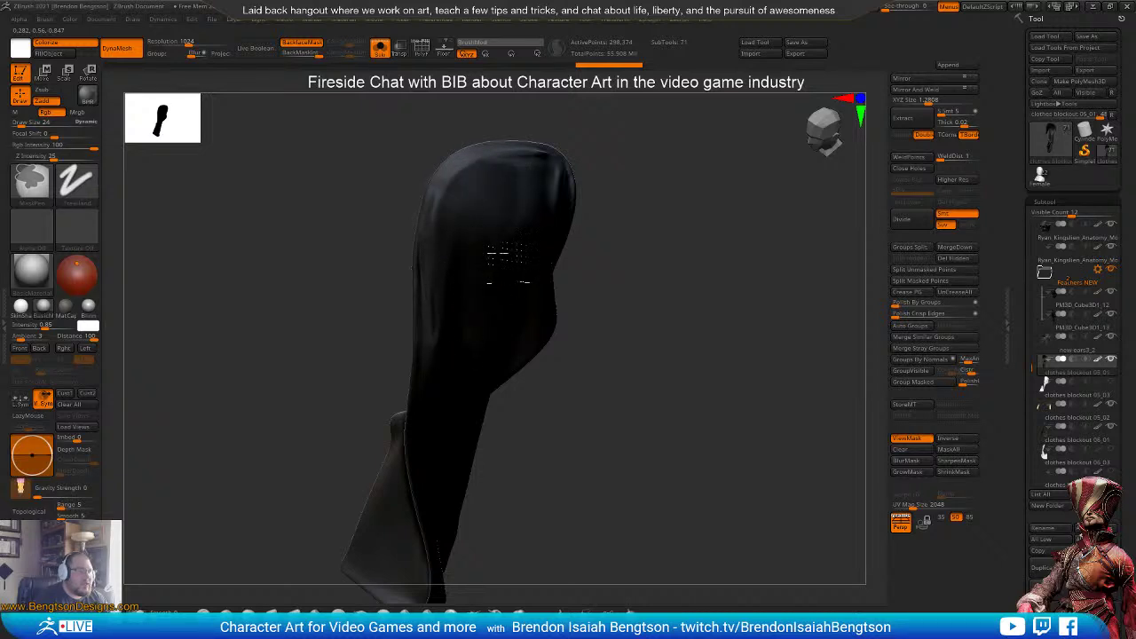
pyautogui.moveTo(675, 242); pyautogui.dragTo(497, 177)
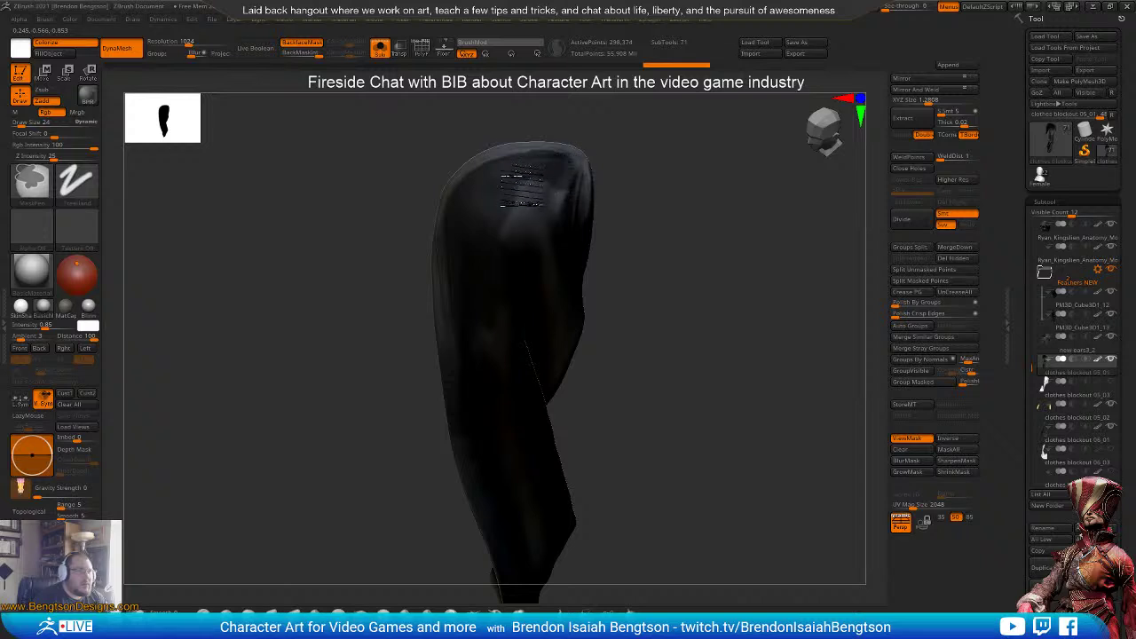
pyautogui.moveTo(690, 254); pyautogui.dragTo(644, 190)
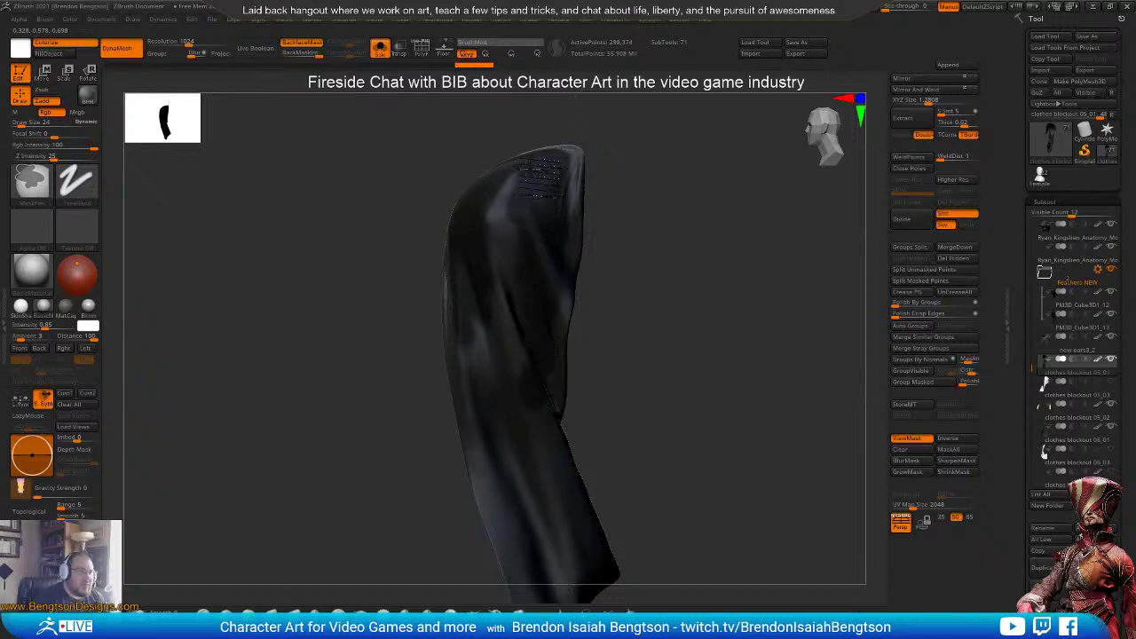
pyautogui.keyDown('ctrl'); pyautogui.moveTo(530, 232); pyautogui.dragTo(500, 330); pyautogui.keyUp('ctrl')
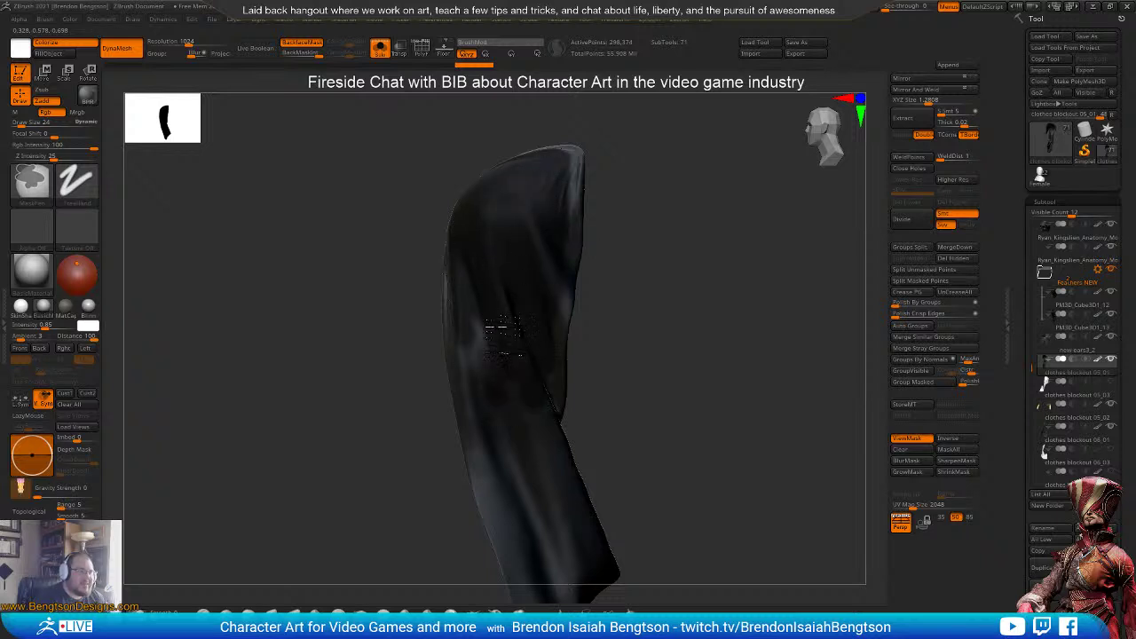
# - Continue the mask down the outer folds to the lower hem of the drape
pyautogui.keyDown('alt'); pyautogui.moveTo(678, 361); pyautogui.dragTo(677, 267); pyautogui.keyUp('alt')
pyautogui.moveTo(653, 280); pyautogui.dragTo(631, 278)
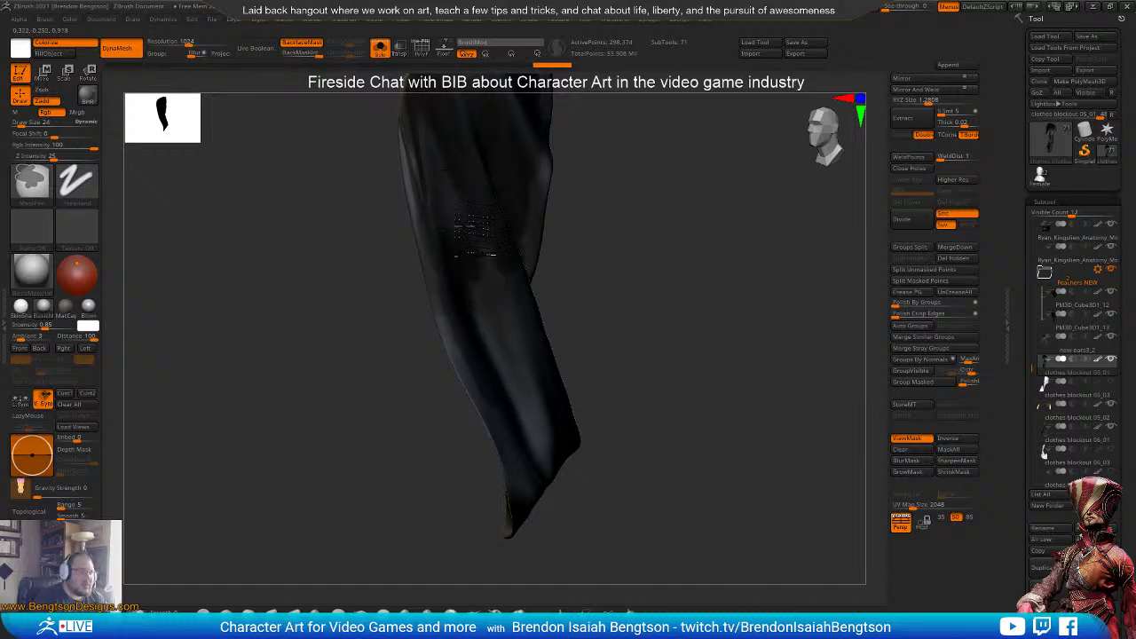
pyautogui.moveTo(475, 237)
pyautogui.keyDown('ctrl'); pyautogui.mouseDown()
pyautogui.moveTo(503, 357)
pyautogui.moveTo(509, 284)
pyautogui.mouseUp(); pyautogui.keyUp('ctrl')
pyautogui.moveTo(646, 281); pyautogui.dragTo(545, 243)
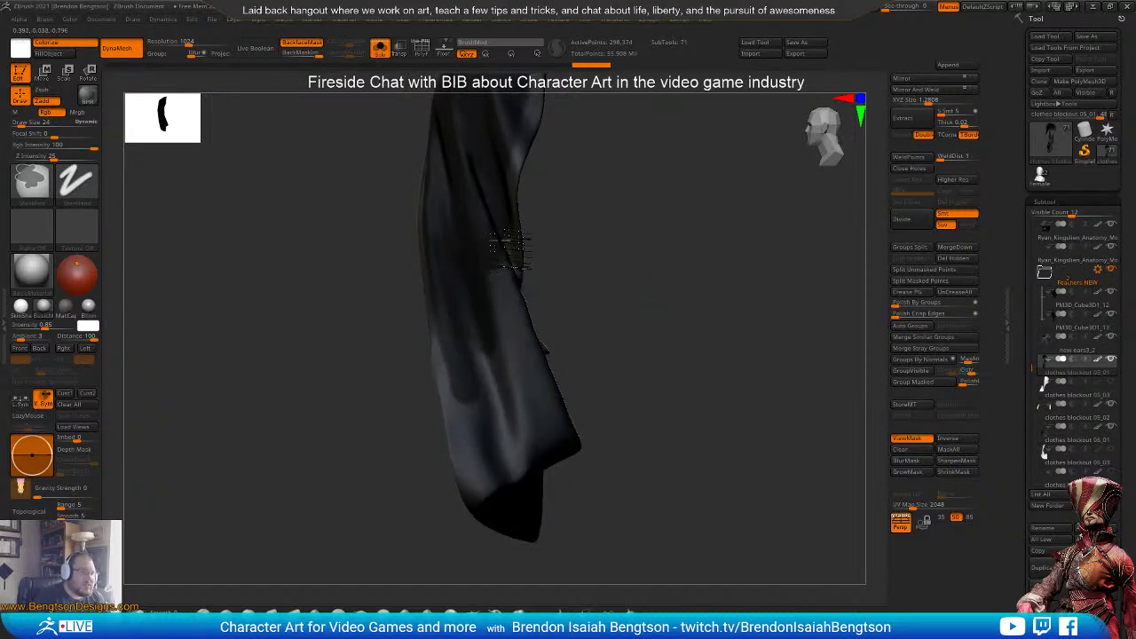
pyautogui.keyDown('ctrl'); pyautogui.moveTo(515, 330); pyautogui.dragTo(508, 347); pyautogui.keyUp('ctrl')
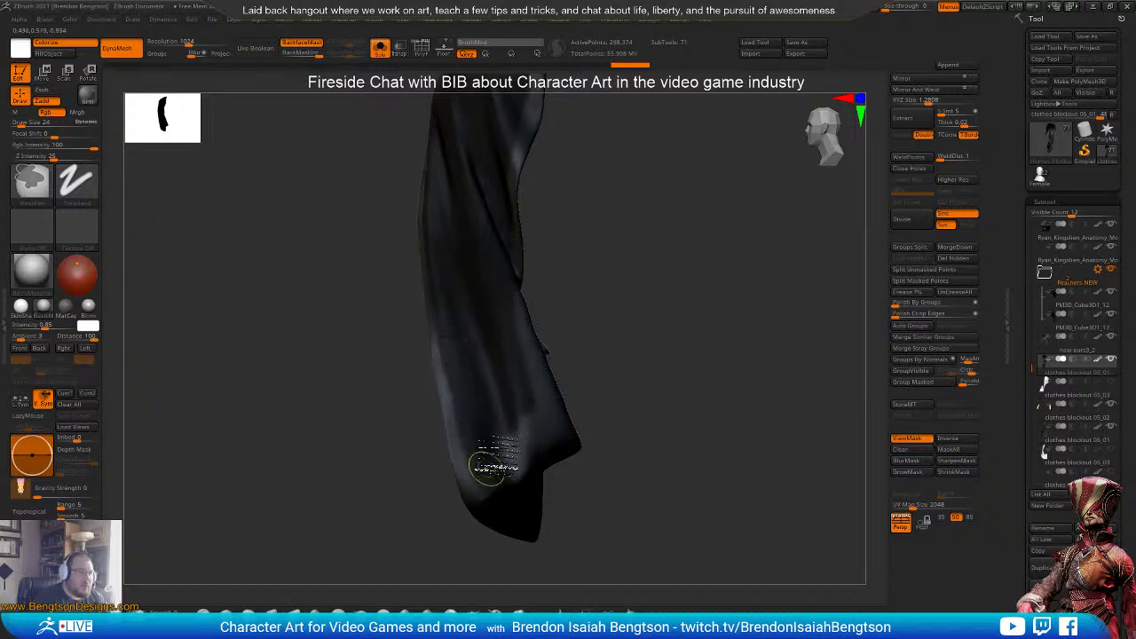
pyautogui.moveTo(518, 475); pyautogui.dragTo(595, 236)
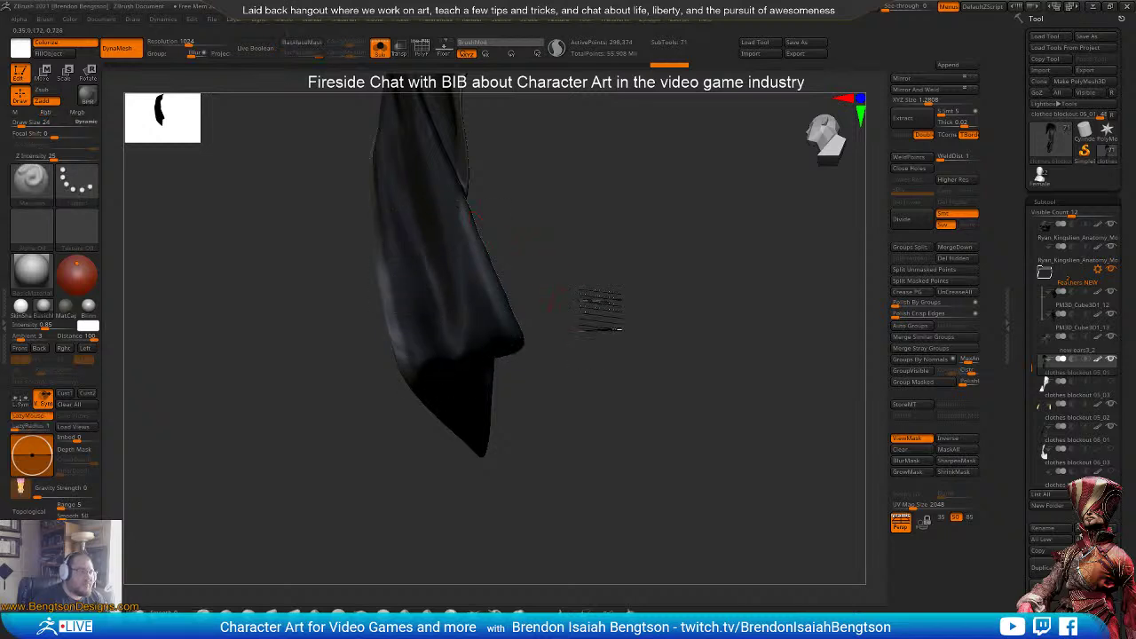
# - Mask the remaining outer surfaces of the folded lower end from underneath the drape
pyautogui.moveTo(600, 302); pyautogui.dragTo(391, 256)
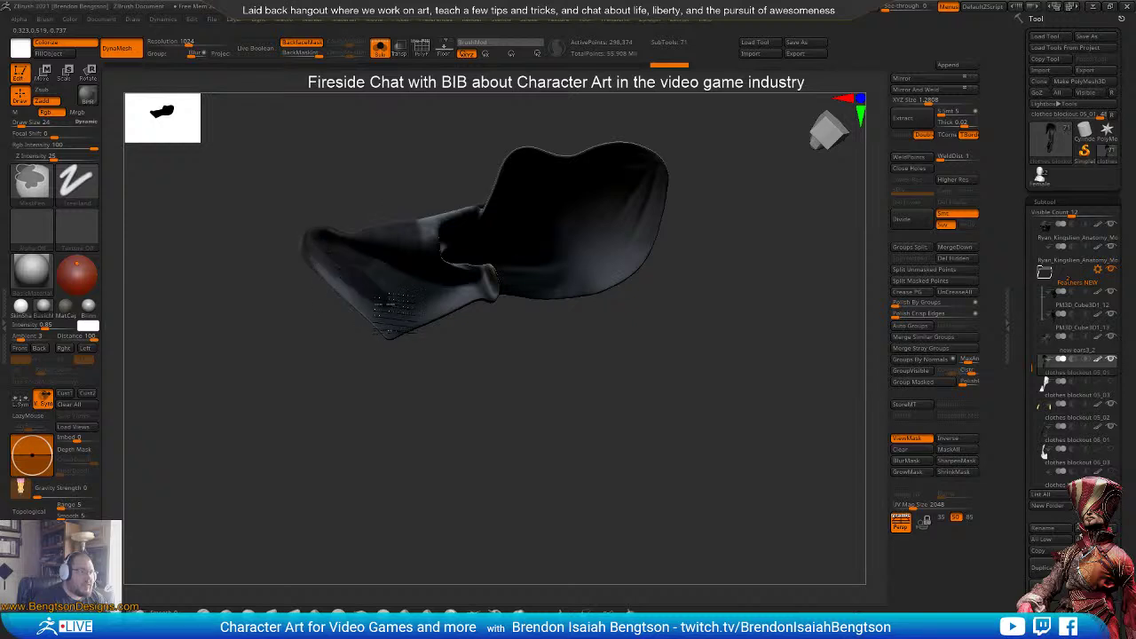
pyautogui.moveTo(441, 306)
pyautogui.mouseDown()
pyautogui.moveTo(452, 385)
pyautogui.moveTo(446, 291)
pyautogui.mouseUp()
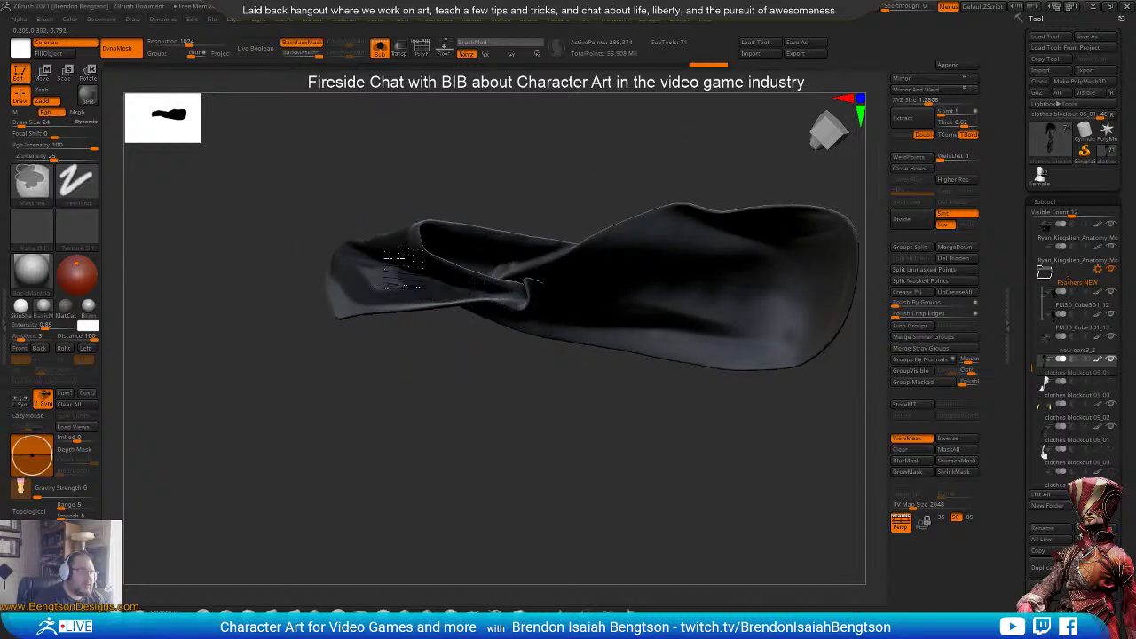
pyautogui.moveTo(377, 282)
pyautogui.mouseDown()
pyautogui.moveTo(464, 183)
pyautogui.moveTo(500, 476)
pyautogui.moveTo(386, 284)
pyautogui.moveTo(482, 364)
pyautogui.moveTo(670, 340)
pyautogui.moveTo(520, 302)
pyautogui.moveTo(492, 254)
pyautogui.moveTo(456, 246)
pyautogui.moveTo(601, 441)
pyautogui.moveTo(601, 327)
pyautogui.moveTo(632, 401)
pyautogui.moveTo(607, 356)
pyautogui.mouseUp()
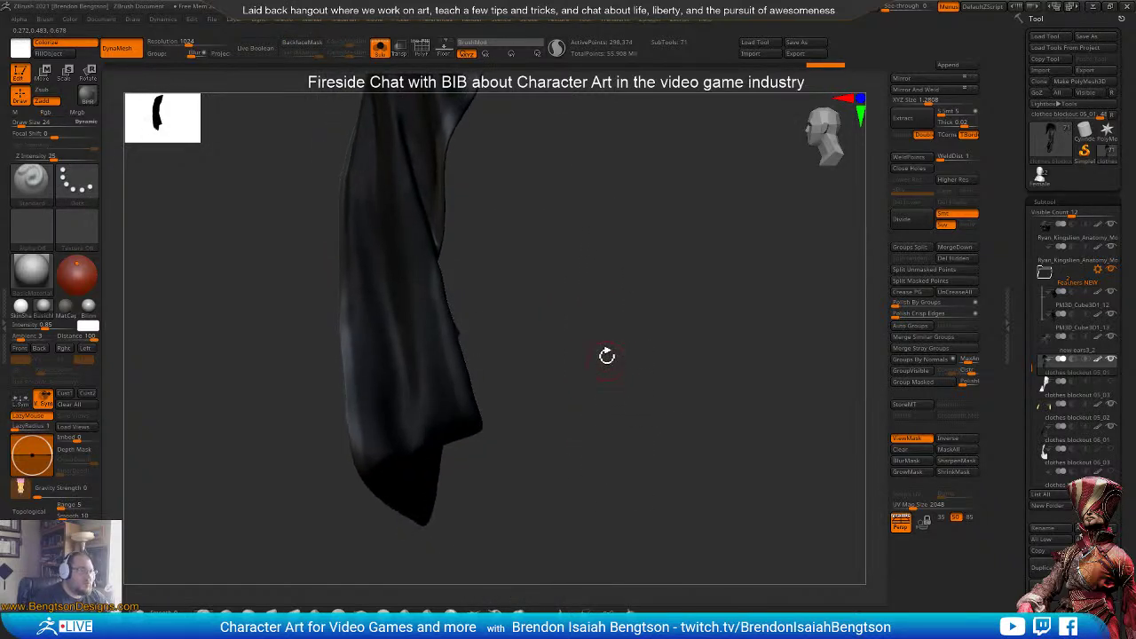
# - Show the polyframe, collapse the subtool list and turn the masked area into its own polygroup with Group Masked
pyautogui.press('p')
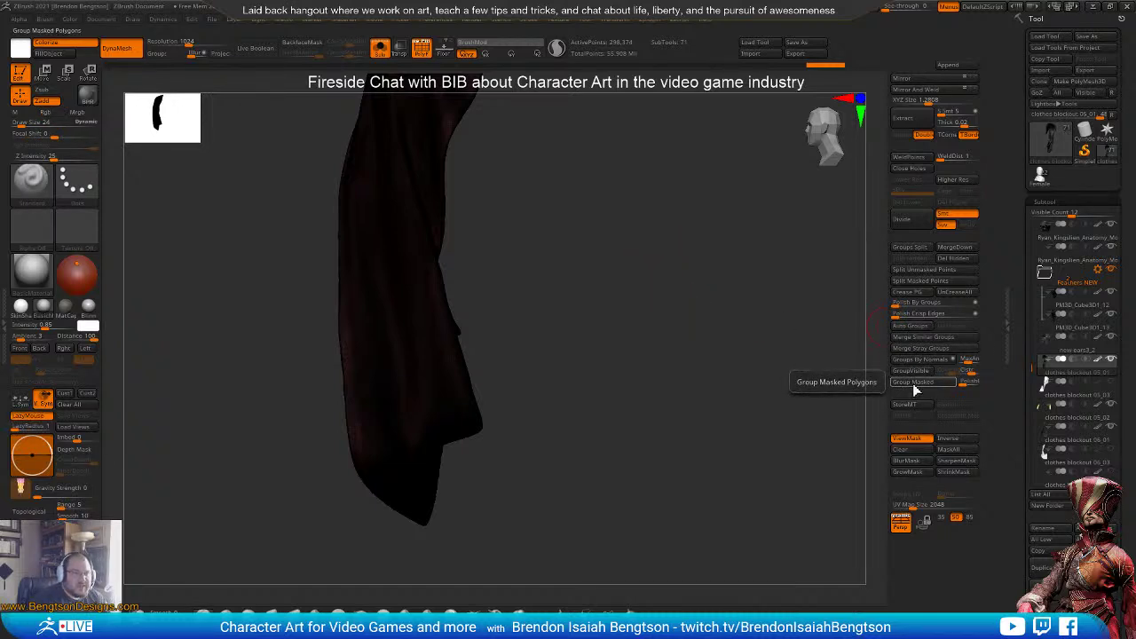
pyautogui.press('ctrl')
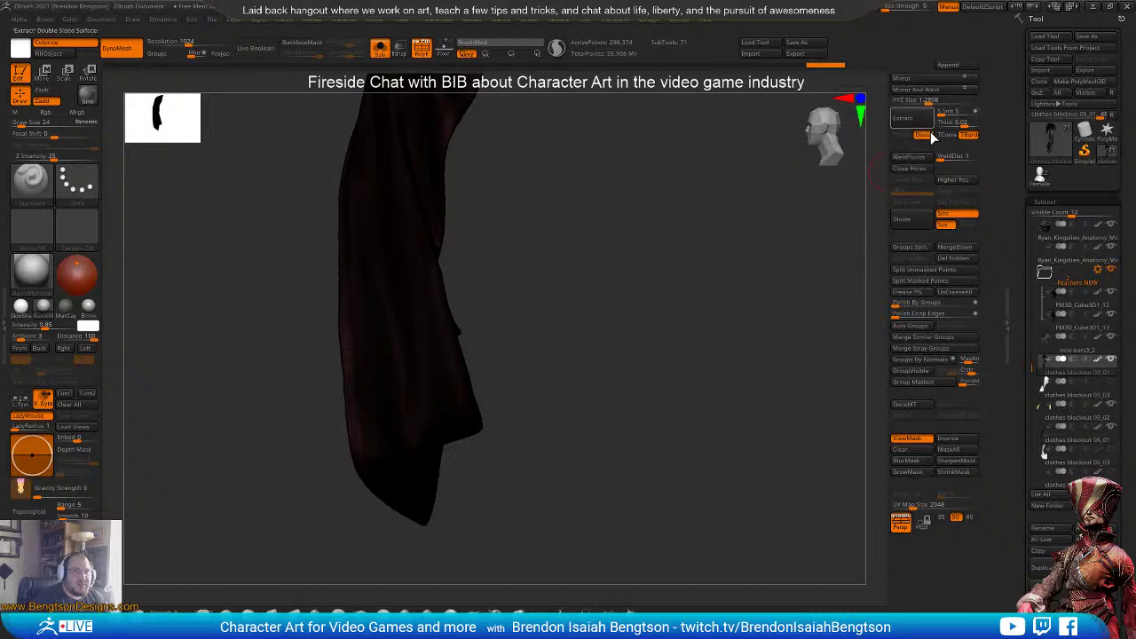
pyautogui.click(1053, 201)
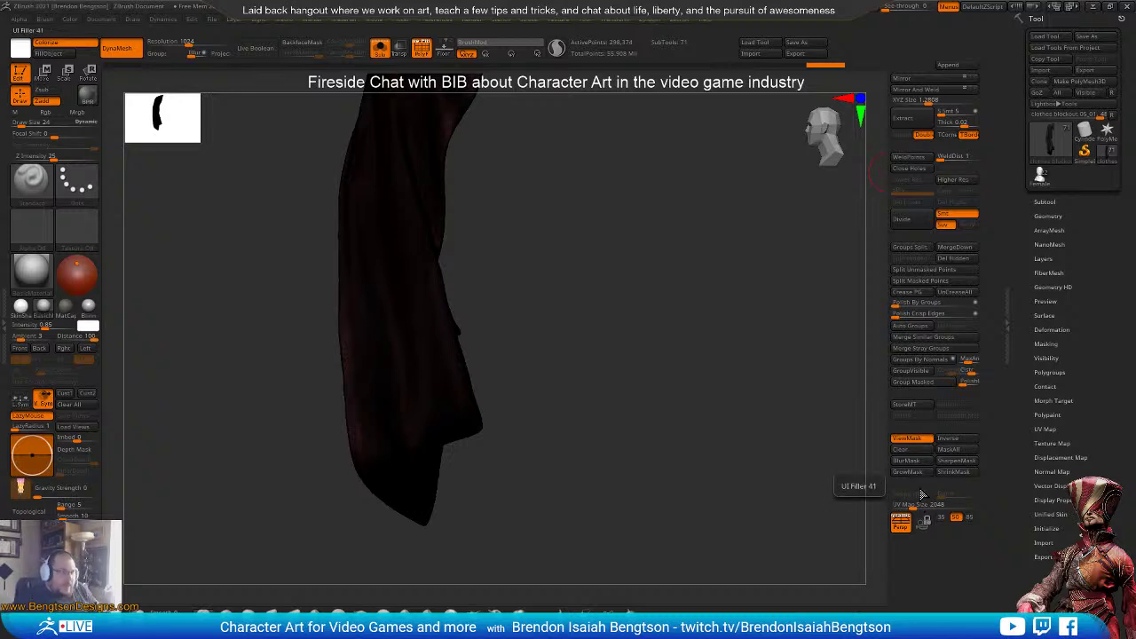
pyautogui.moveTo(613, 351); pyautogui.dragTo(761, 302)
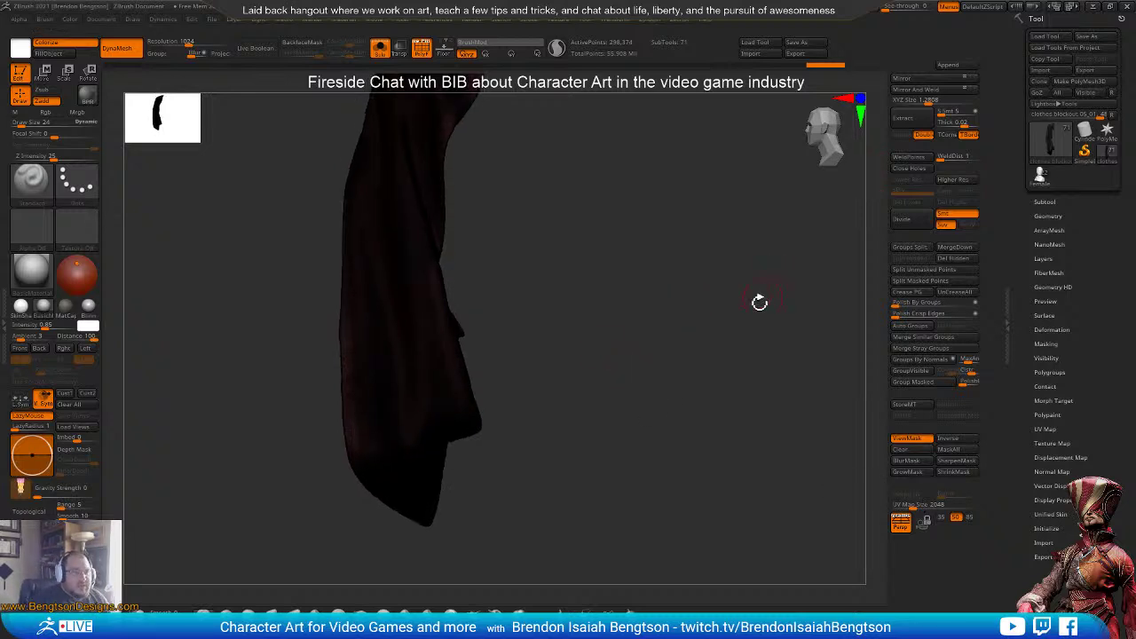
pyautogui.click(917, 383)
# - Isolate one of the drape's polygroups and separate the hidden polygons into another subtool with Split Hidden
pyautogui.moveTo(591, 408); pyautogui.dragTo(543, 306)
pyautogui.keyDown('ctrl'); pyautogui.keyDown('shift'); pyautogui.click(524, 324); pyautogui.keyUp('shift'); pyautogui.keyUp('ctrl')
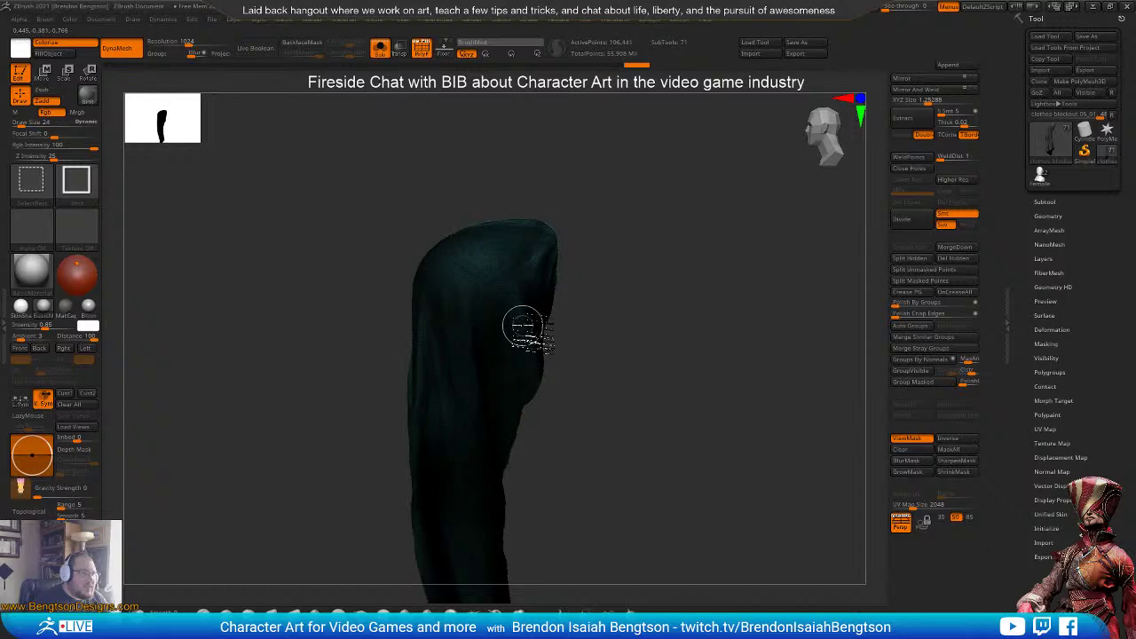
pyautogui.keyDown('ctrl'); pyautogui.keyDown('shift'); pyautogui.click(510, 280); pyautogui.keyUp('shift'); pyautogui.keyUp('ctrl')
pyautogui.moveTo(715, 387); pyautogui.dragTo(397, 122)
pyautogui.click(912, 258)
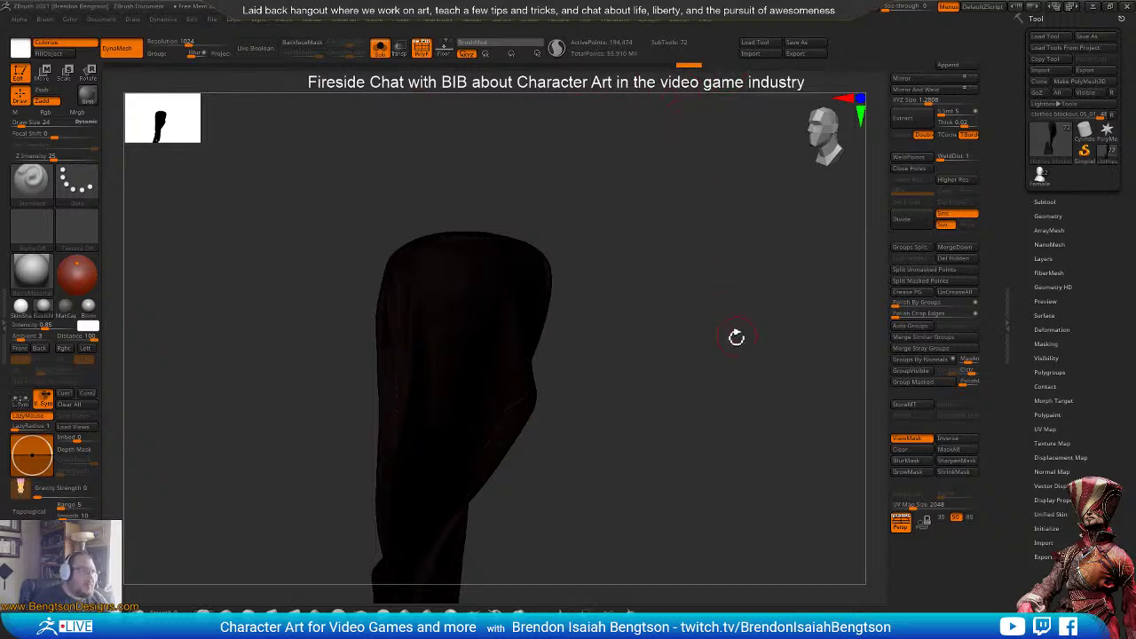
# - Undo the split and the masked polygrouping on clothes blockout 05_01, and open the subtool list
pyautogui.moveTo(736, 336)
pyautogui.mouseDown()
pyautogui.moveTo(744, 407)
pyautogui.moveTo(730, 346)
pyautogui.mouseUp()
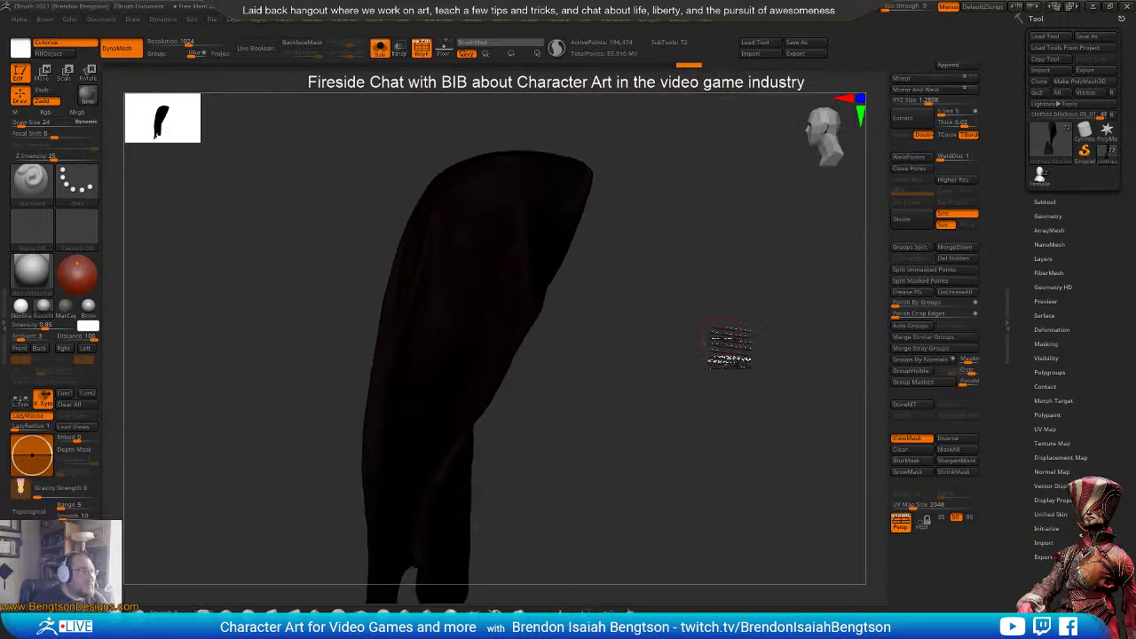
pyautogui.hotkey('ctrl', 'z')
pyautogui.hotkey('ctrl', 'z')
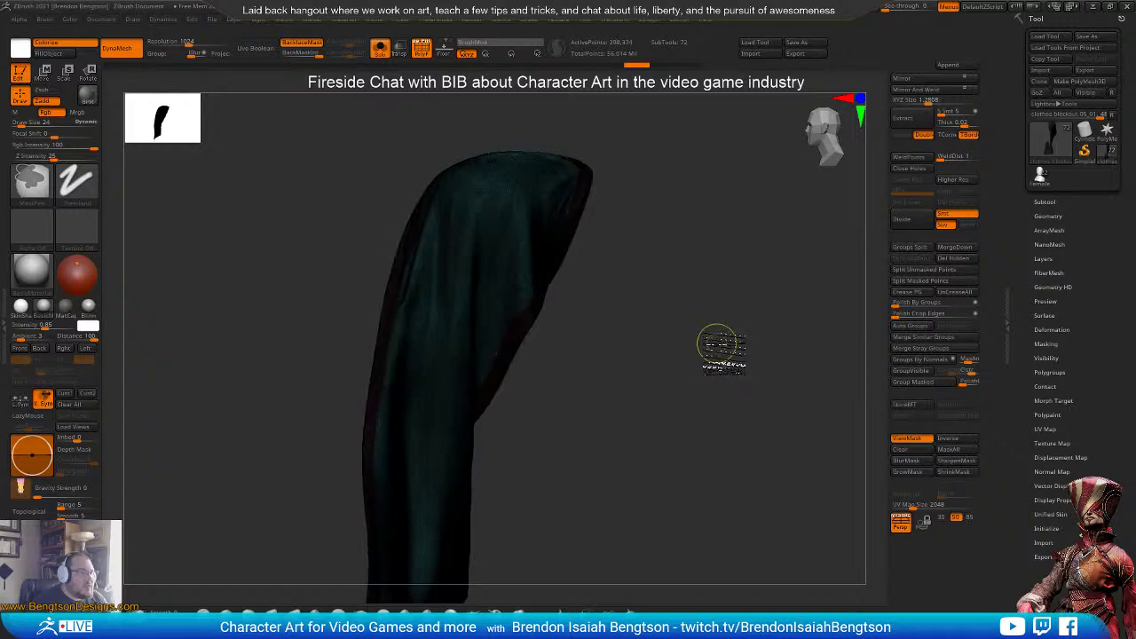
pyautogui.hotkey('ctrl', 'z')
pyautogui.press('shift')
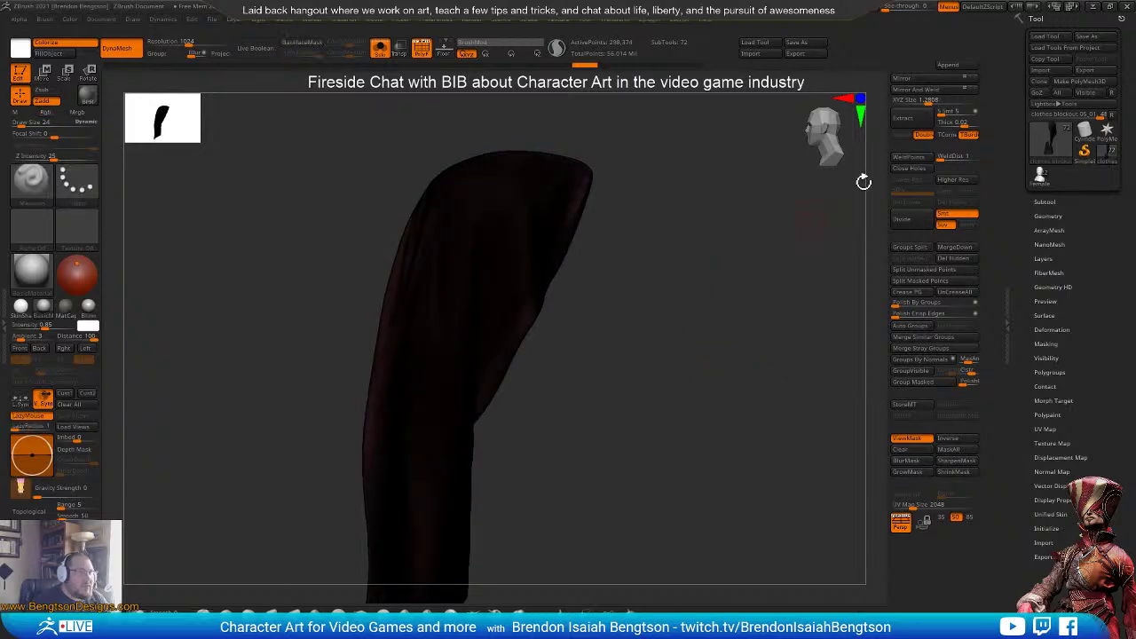
pyautogui.click(1045, 203)
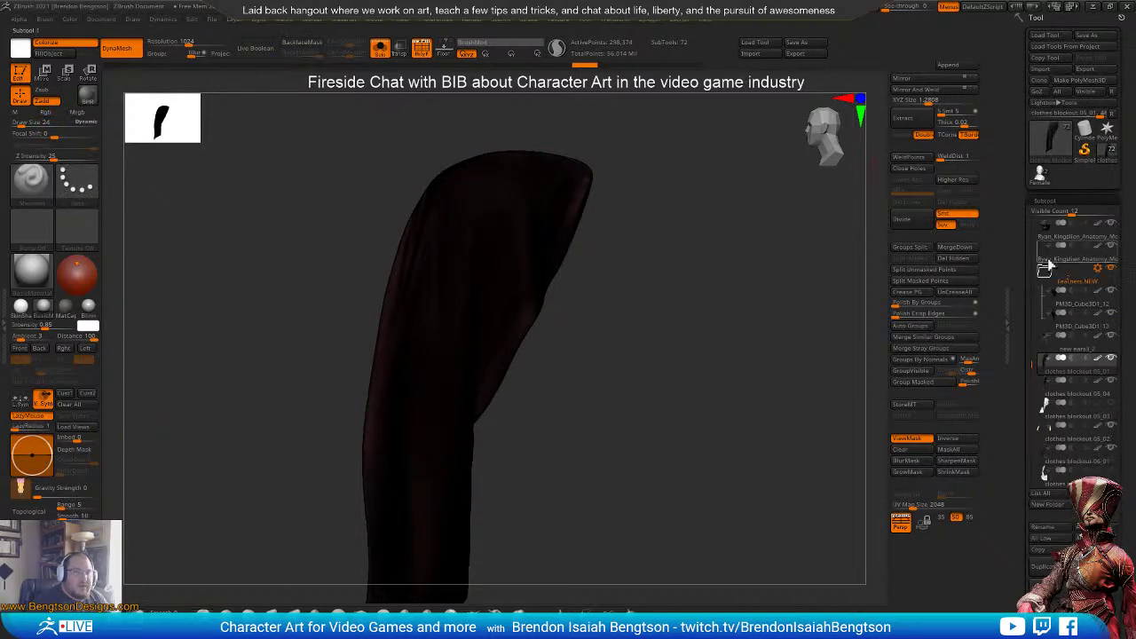
# - Compare the split-off piece clothes blockout 05_04 with its source clothes blockout 05_01 along the upper part and the folded lower end
pyautogui.click(1046, 398)
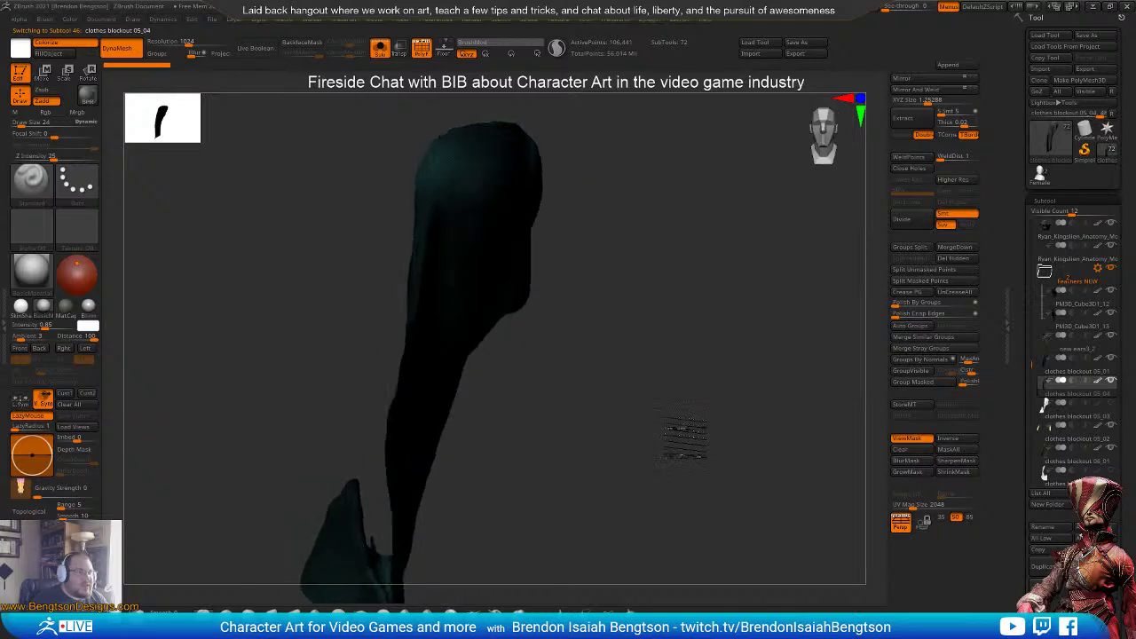
pyautogui.moveTo(682, 437); pyautogui.dragTo(695, 384)
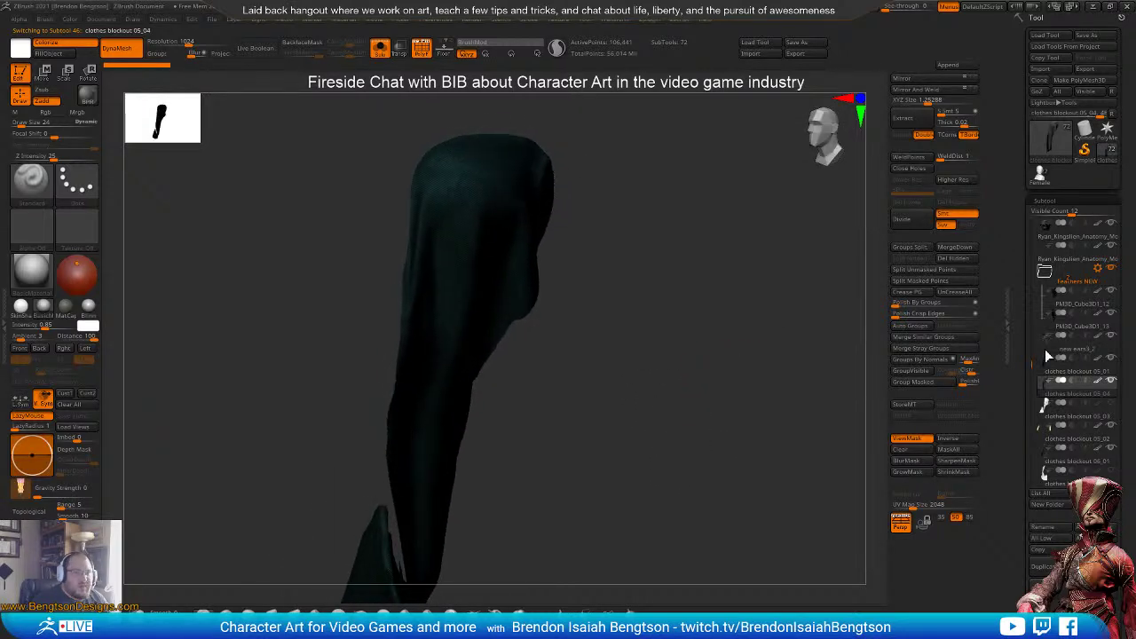
pyautogui.click(1050, 374)
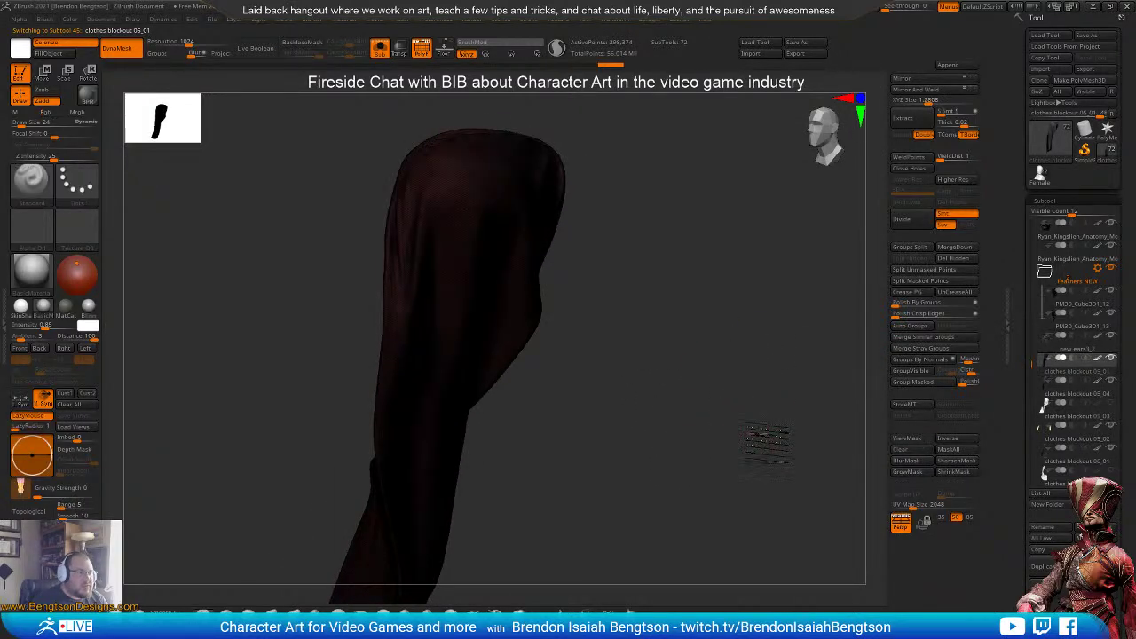
pyautogui.click(1046, 398)
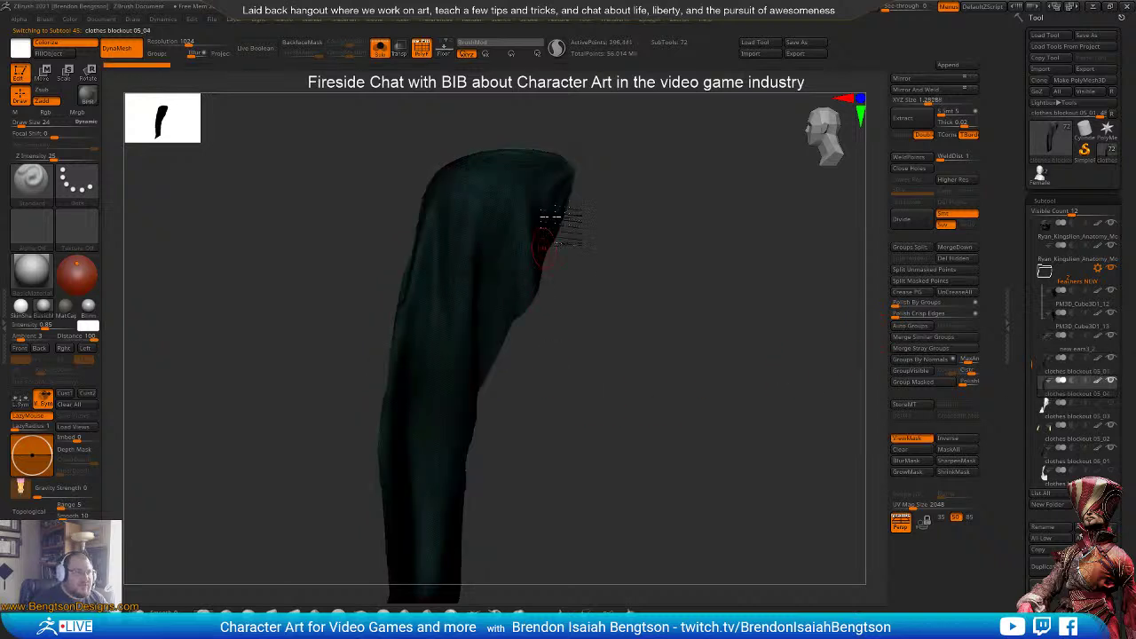
pyautogui.moveTo(684, 400); pyautogui.dragTo(701, 293)
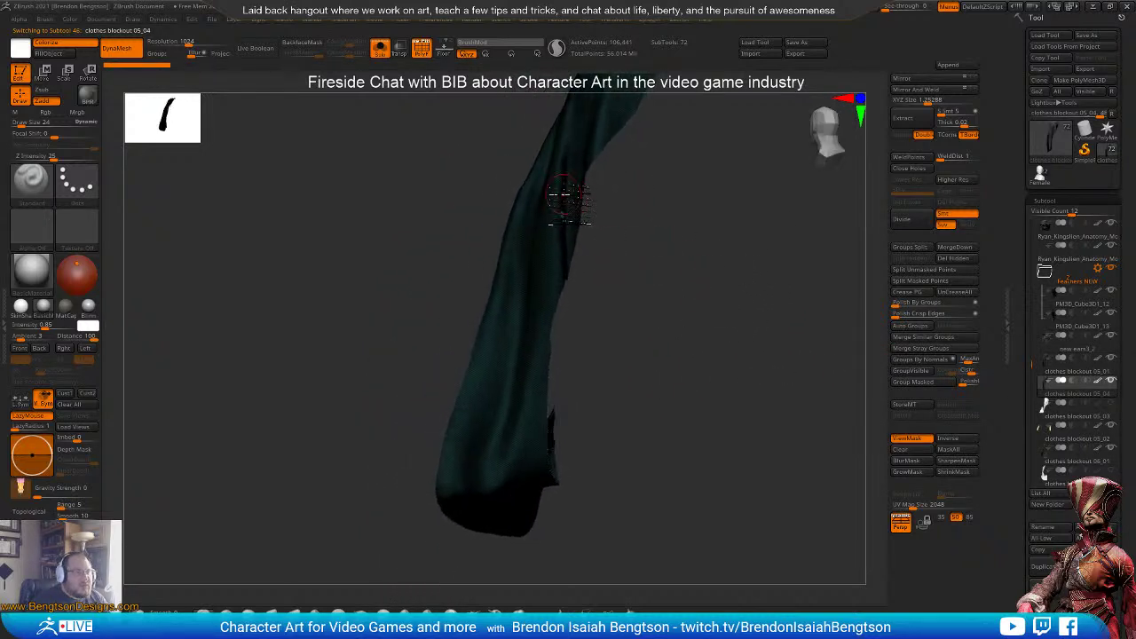
pyautogui.moveTo(695, 395); pyautogui.dragTo(808, 285)
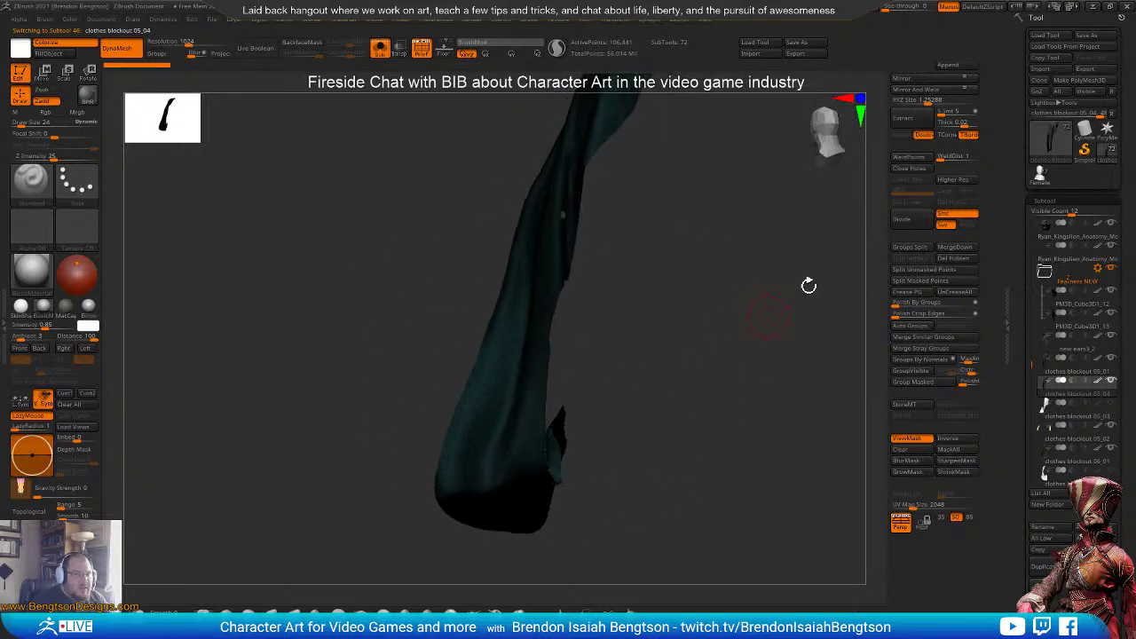
pyautogui.click(1046, 377)
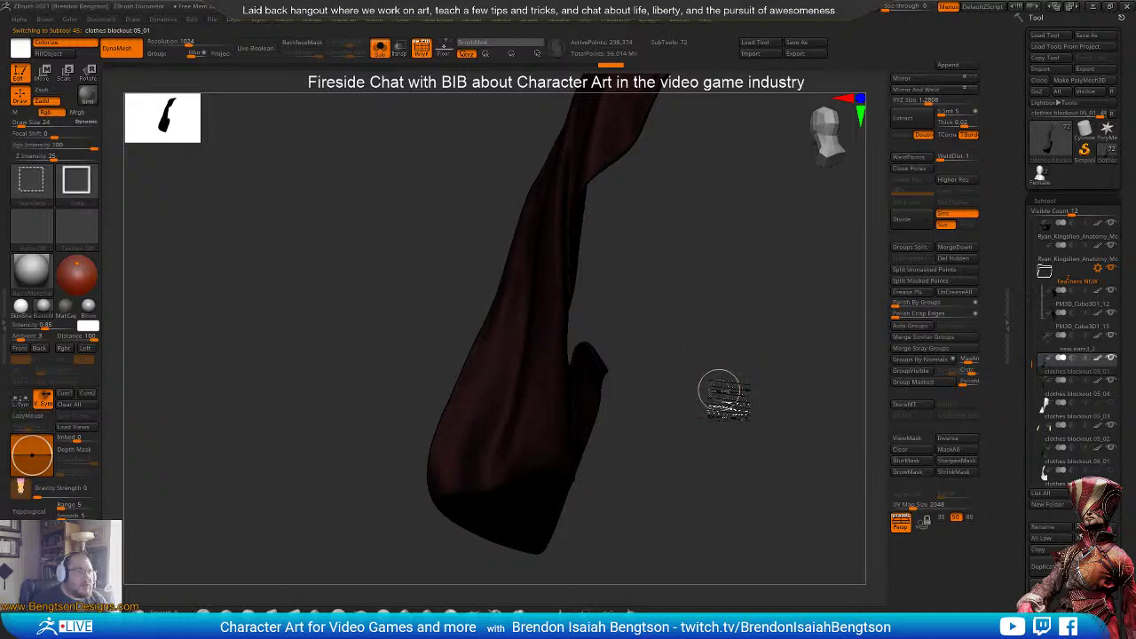
# - Turn the masked outer surface of clothes blockout 05_01 into its own polygroup with Group Masked
pyautogui.moveTo(720, 385)
pyautogui.keyDown('shift'); pyautogui.mouseDown()
pyautogui.moveTo(687, 251)
pyautogui.moveTo(703, 367)
pyautogui.moveTo(650, 376)
pyautogui.mouseUp(); pyautogui.keyUp('shift')
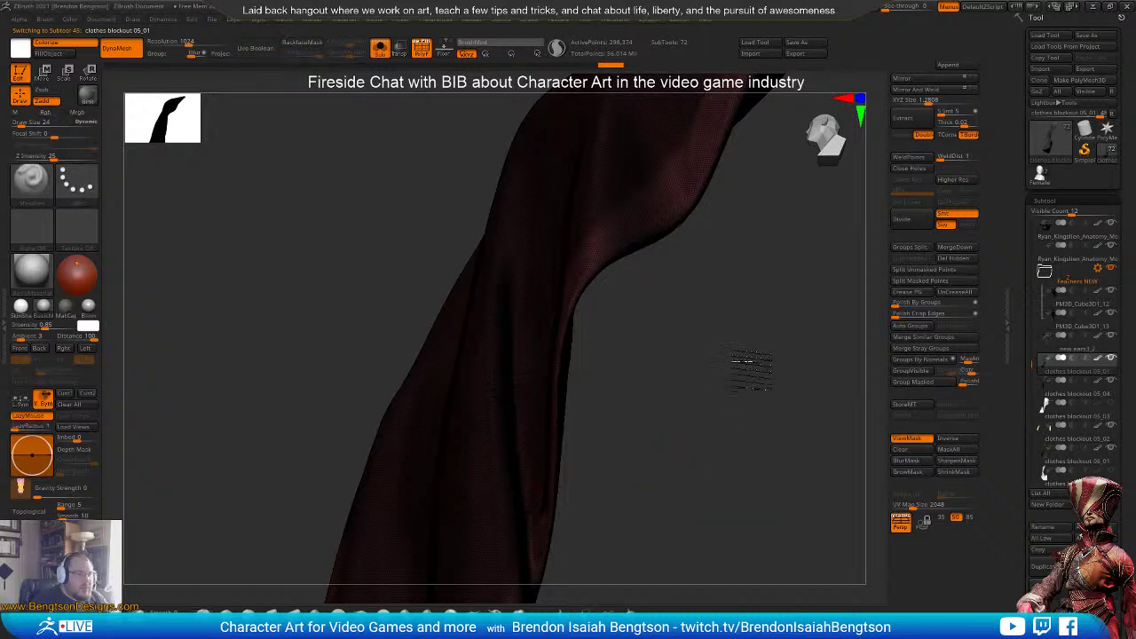
pyautogui.moveTo(745, 367)
pyautogui.mouseDown()
pyautogui.moveTo(728, 363)
pyautogui.moveTo(736, 289)
pyautogui.moveTo(720, 381)
pyautogui.moveTo(684, 345)
pyautogui.moveTo(744, 355)
pyautogui.moveTo(717, 273)
pyautogui.mouseUp()
pyautogui.moveTo(720, 403); pyautogui.dragTo(884, 374)
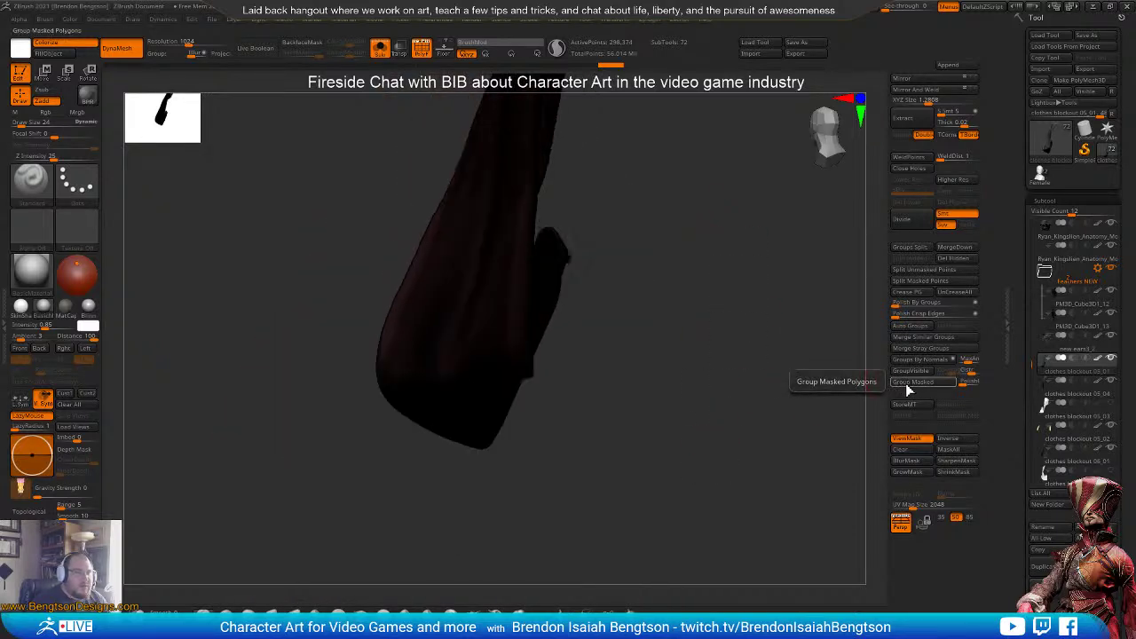
pyautogui.click(908, 384)
# - Hide the outer-surface polygroup of the drape and separate it into another subtool with Split Hidden
pyautogui.keyDown('ctrl'); pyautogui.keyDown('shift'); pyautogui.click(478, 286); pyautogui.keyUp('shift'); pyautogui.keyUp('ctrl')
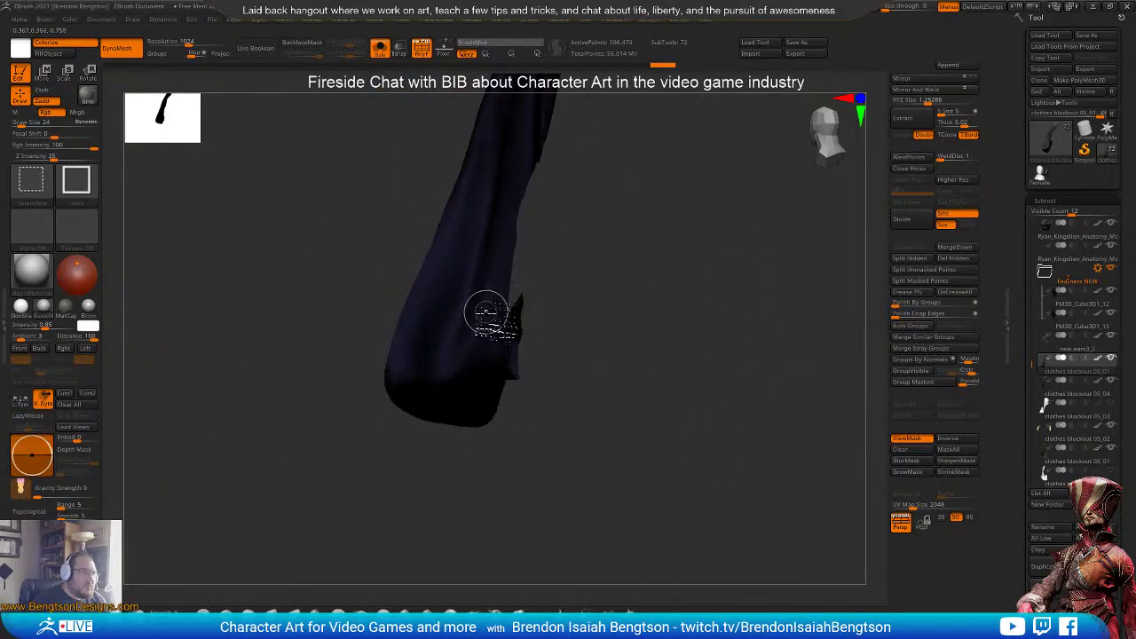
pyautogui.keyDown('ctrl'); pyautogui.keyDown('shift'); pyautogui.click(486, 315); pyautogui.keyUp('shift'); pyautogui.keyUp('ctrl')
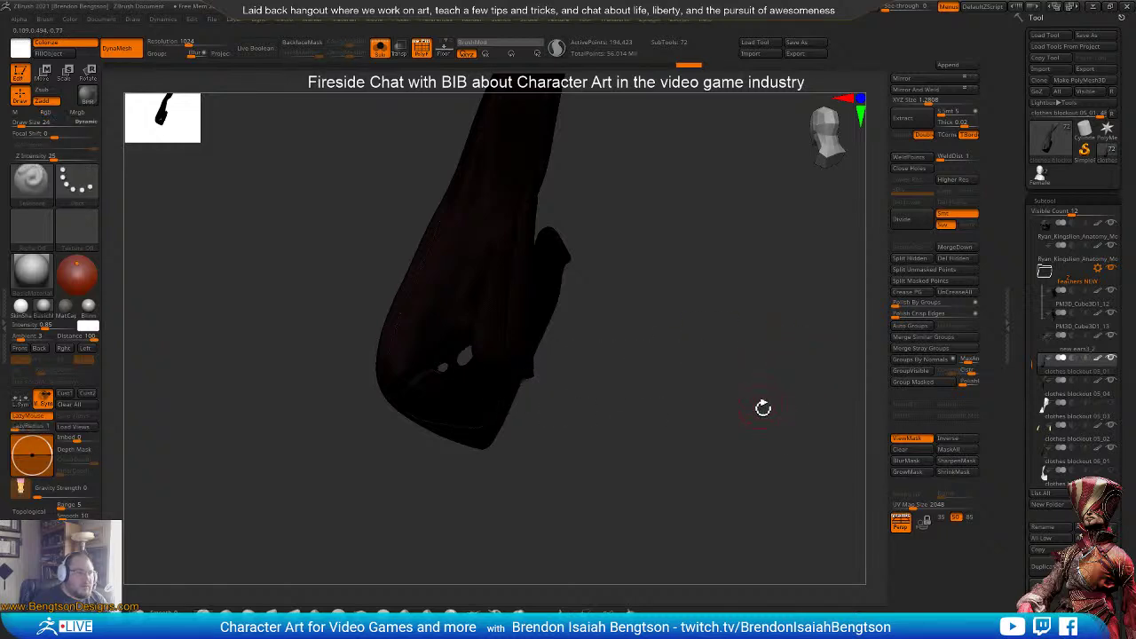
pyautogui.moveTo(763, 407); pyautogui.dragTo(786, 401)
pyautogui.moveTo(581, 480); pyautogui.dragTo(452, 359)
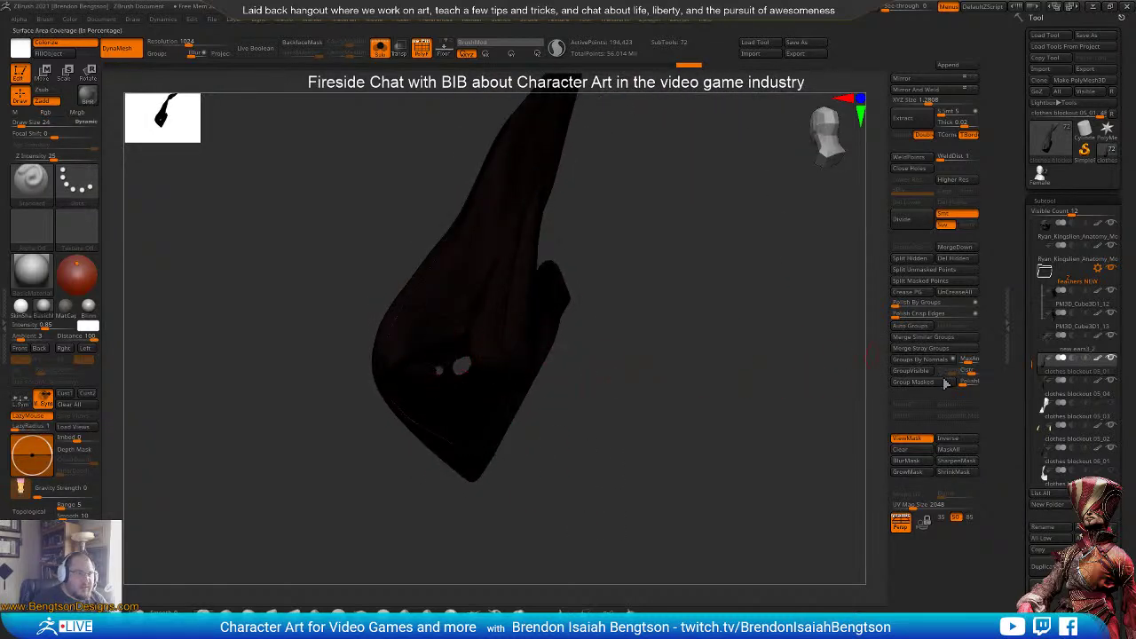
pyautogui.click(924, 260)
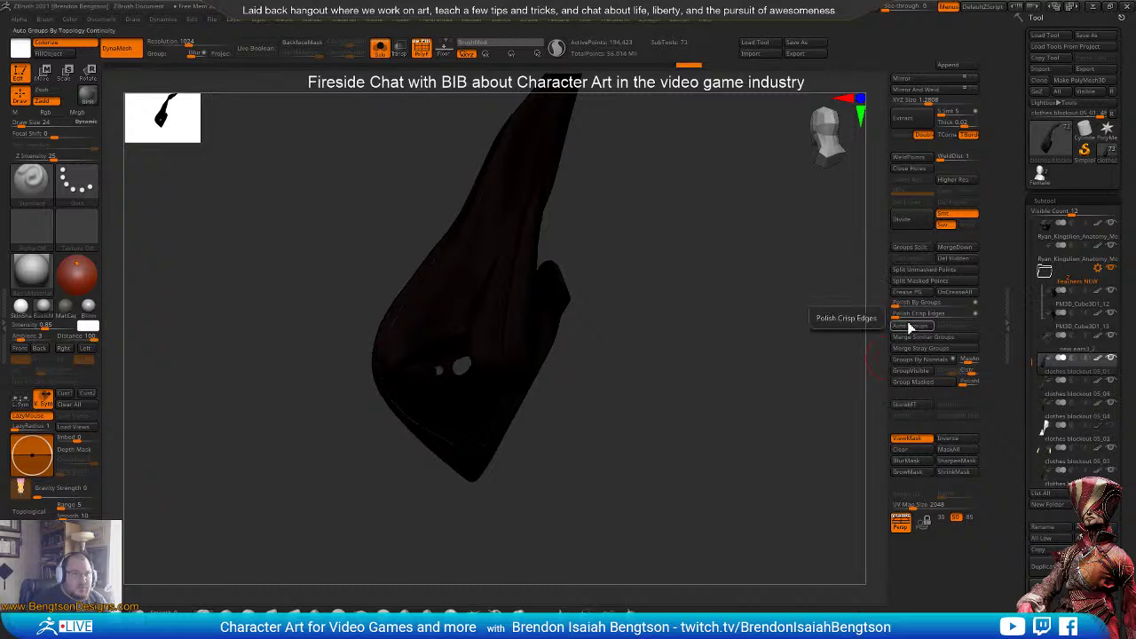
# - Undo the split and the masked polygrouping on clothes blockout 05_01, and check the separated piece clothes blockout 05_05
pyautogui.hotkey('ctrl', 'z')
pyautogui.hotkey('ctrl', 'z')
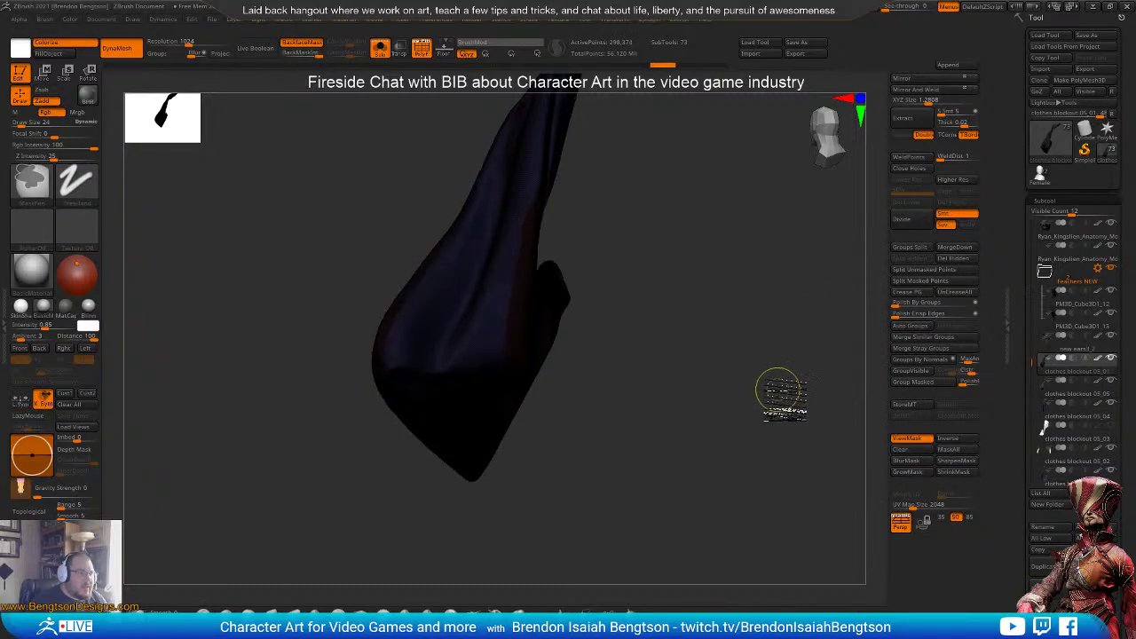
pyautogui.hotkey('ctrl', 'z')
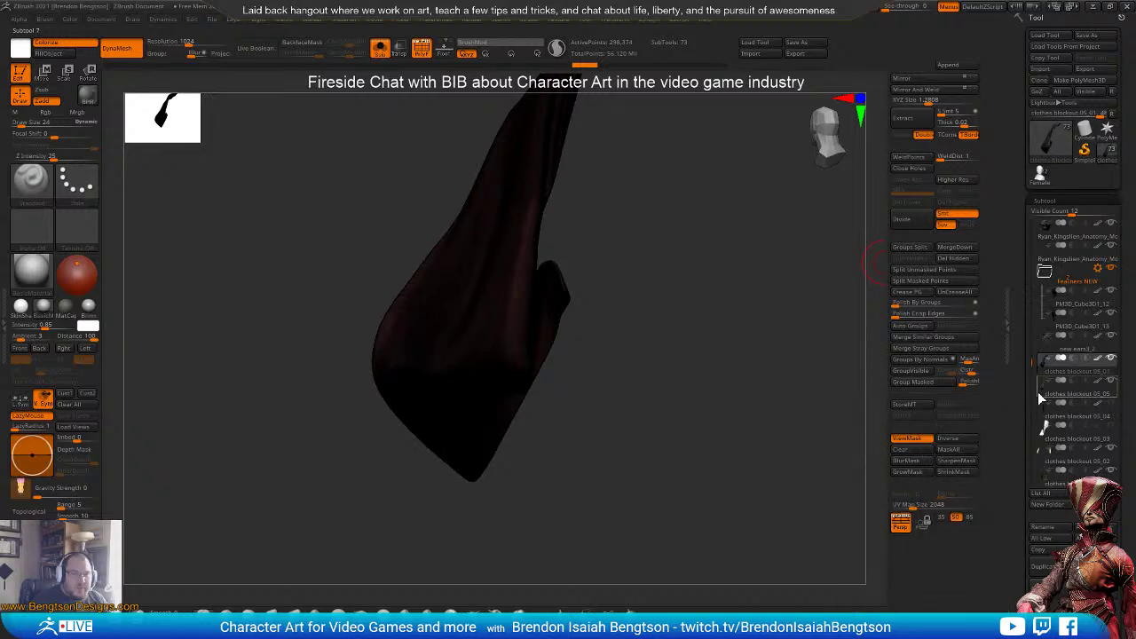
pyautogui.click(1040, 399)
pyautogui.moveTo(662, 399); pyautogui.dragTo(664, 329)
pyautogui.click(1048, 373)
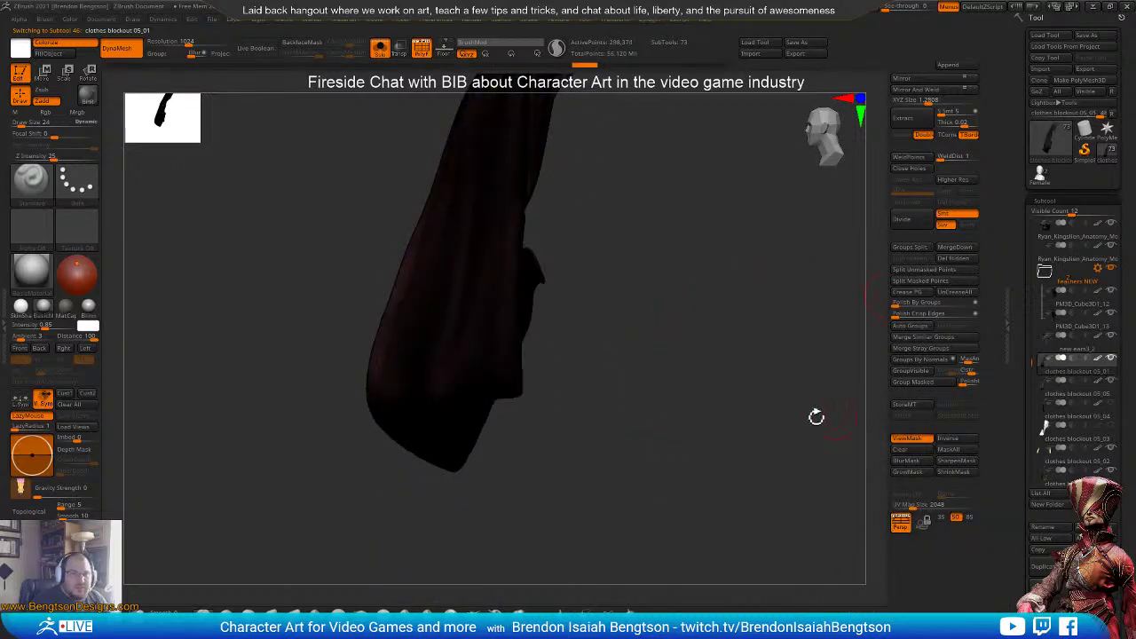
# - Extend the mask over the missed surface at the folded lower end and turn the masked area into a polygroup with Group Masked
pyautogui.moveTo(614, 488)
pyautogui.mouseDown()
pyautogui.moveTo(609, 380)
pyautogui.moveTo(604, 366)
pyautogui.moveTo(601, 385)
pyautogui.moveTo(596, 373)
pyautogui.mouseUp()
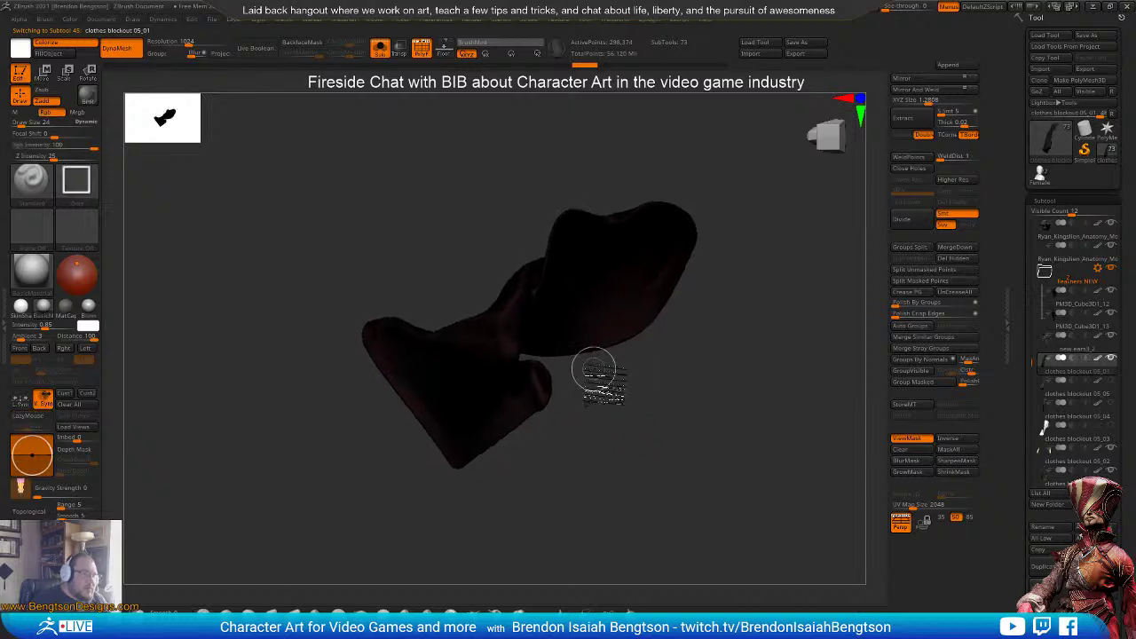
pyautogui.hotkey('ctrl', 'shift')
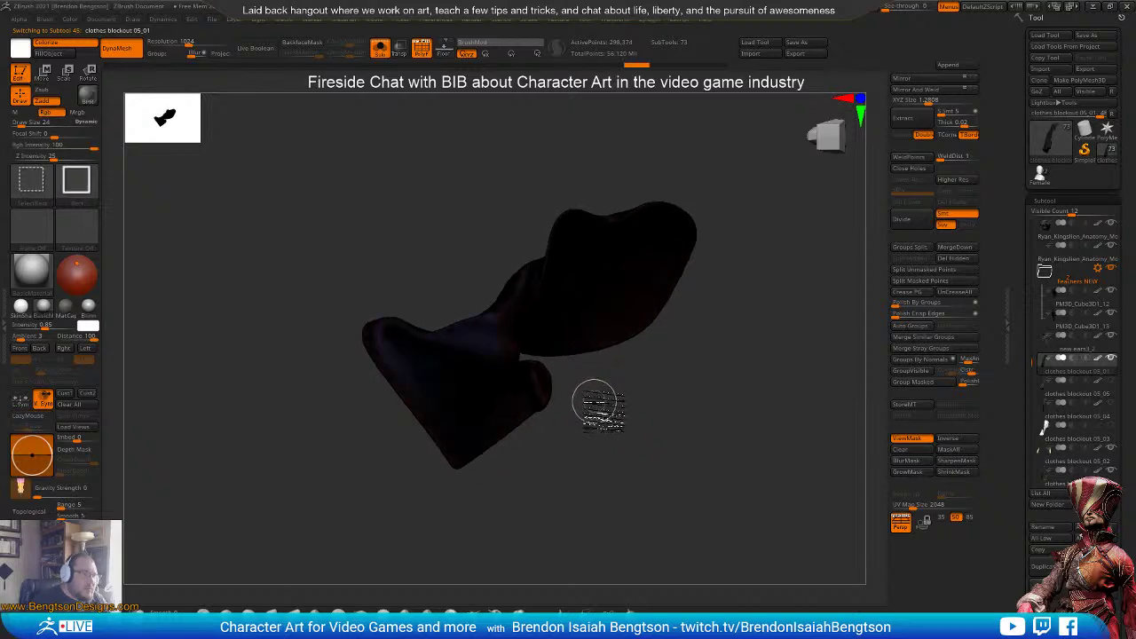
pyautogui.moveTo(609, 435)
pyautogui.mouseDown()
pyautogui.moveTo(601, 399)
pyautogui.moveTo(426, 300)
pyautogui.mouseUp()
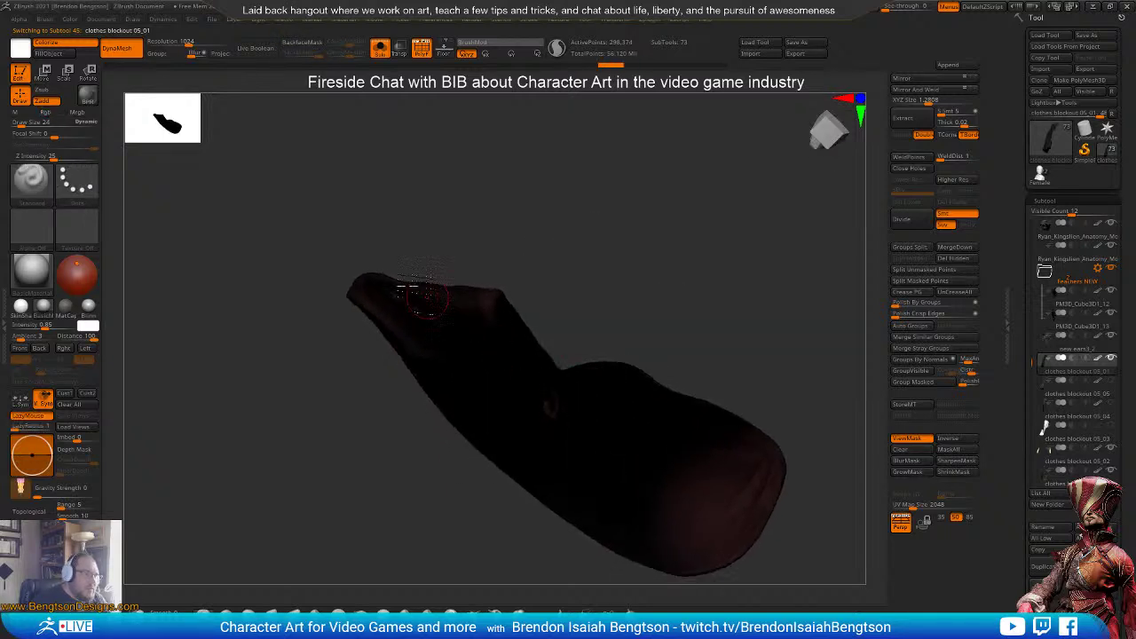
pyautogui.press('ctrl')
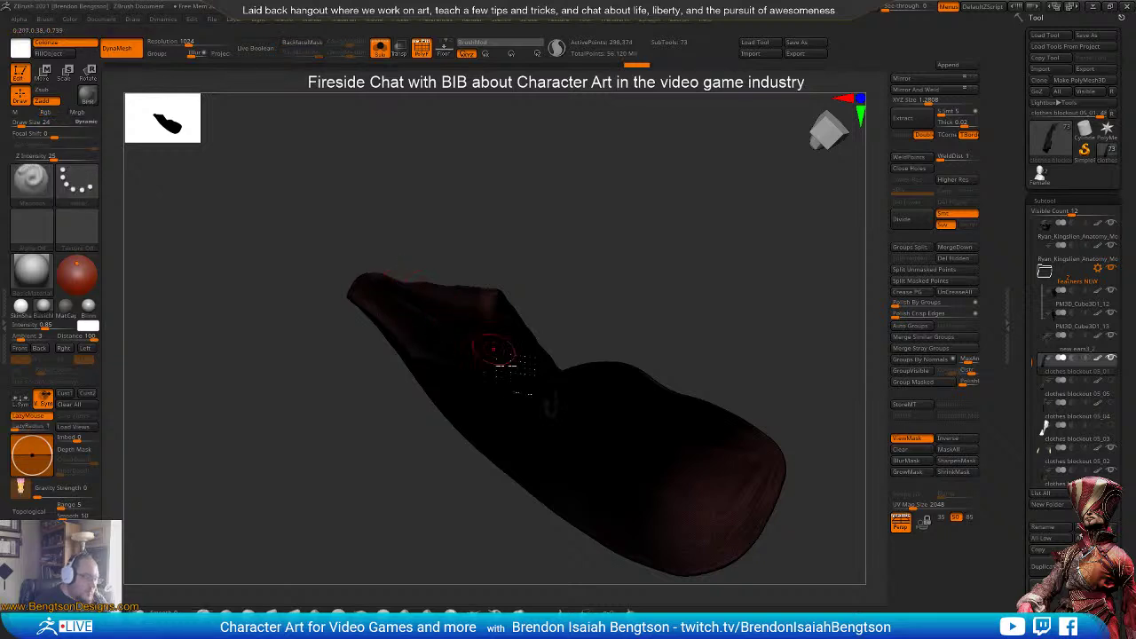
pyautogui.click(909, 385)
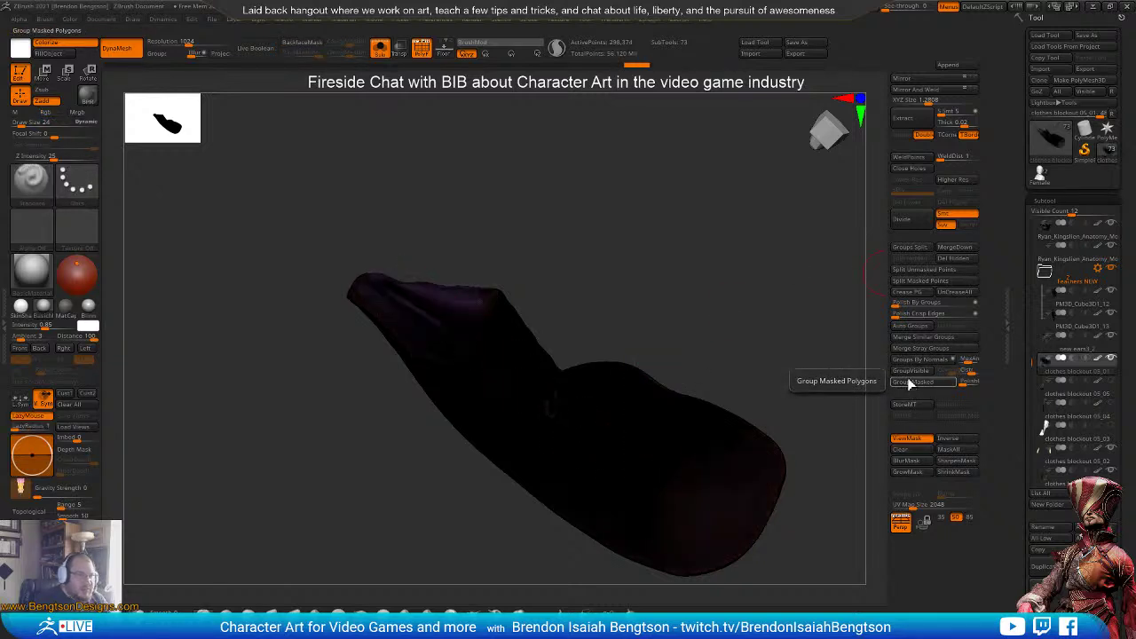
# - Isolate the outer-surface polygroup to check it, invert the visibility and separate the hidden outer surface with Split Hidden
pyautogui.moveTo(672, 289)
pyautogui.keyDown('alt'); pyautogui.mouseDown()
pyautogui.moveTo(689, 374)
pyautogui.moveTo(680, 316)
pyautogui.mouseUp(); pyautogui.keyUp('alt')
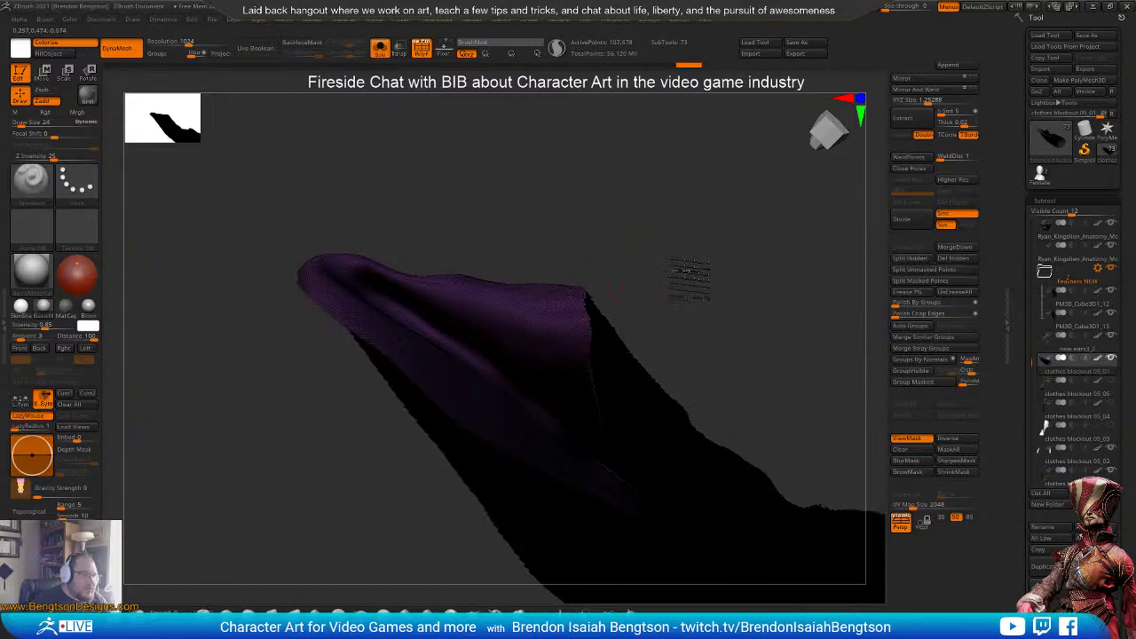
pyautogui.moveTo(690, 275)
pyautogui.mouseDown()
pyautogui.moveTo(665, 294)
pyautogui.moveTo(710, 401)
pyautogui.moveTo(696, 405)
pyautogui.moveTo(708, 496)
pyautogui.moveTo(735, 407)
pyautogui.moveTo(634, 398)
pyautogui.moveTo(629, 382)
pyautogui.moveTo(644, 408)
pyautogui.moveTo(616, 432)
pyautogui.moveTo(548, 394)
pyautogui.moveTo(672, 527)
pyautogui.mouseUp()
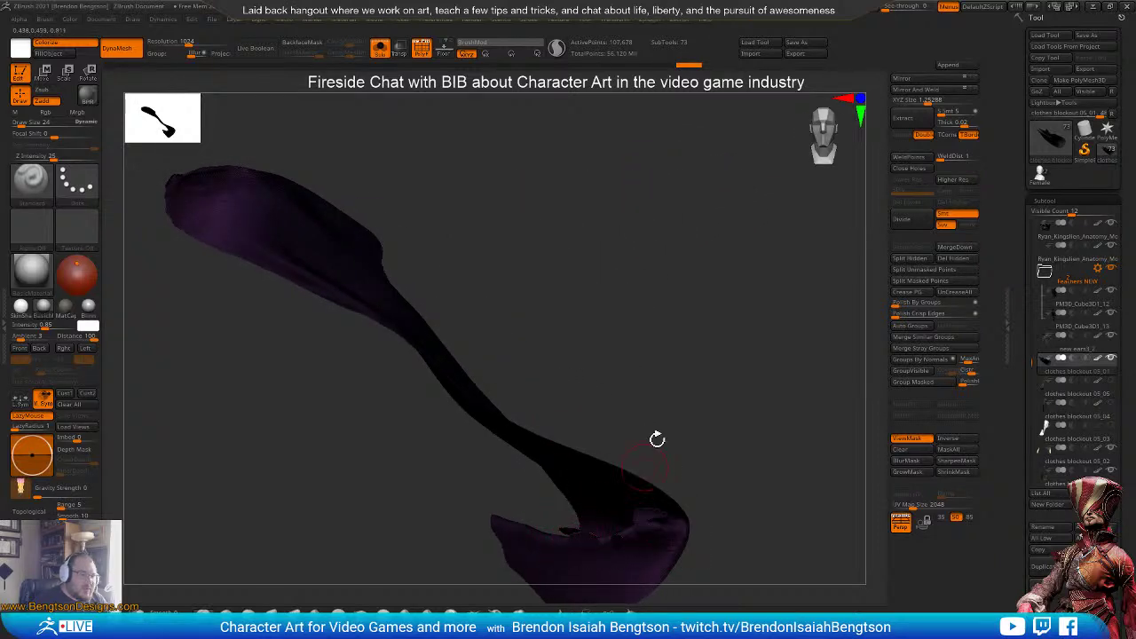
pyautogui.moveTo(657, 440); pyautogui.dragTo(694, 378)
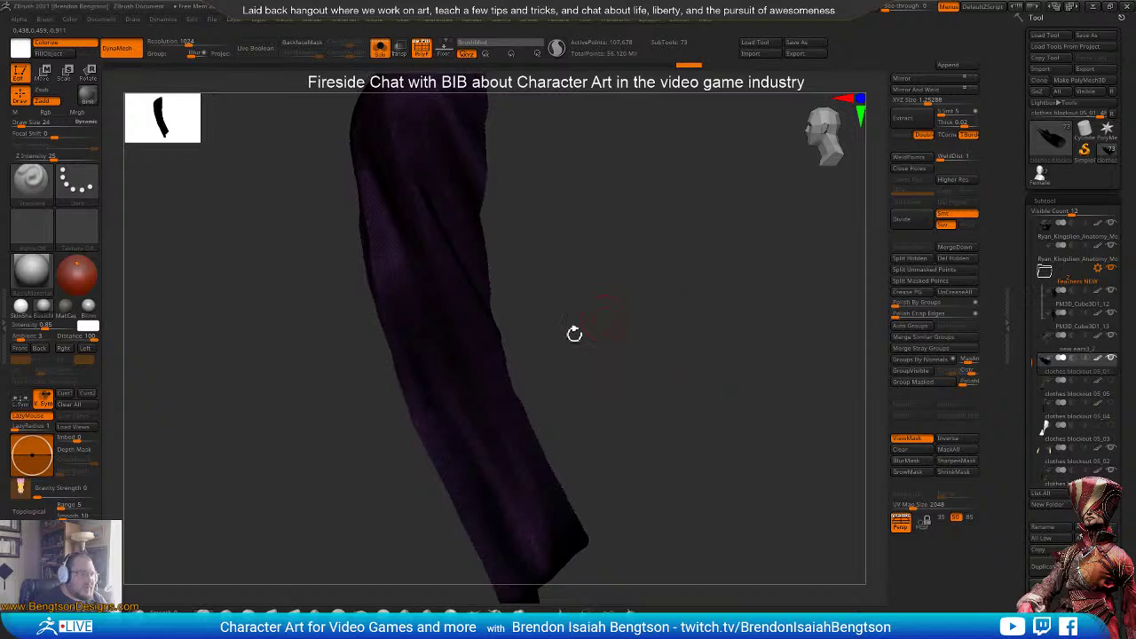
pyautogui.moveTo(575, 333); pyautogui.dragTo(864, 227)
pyautogui.click(901, 262)
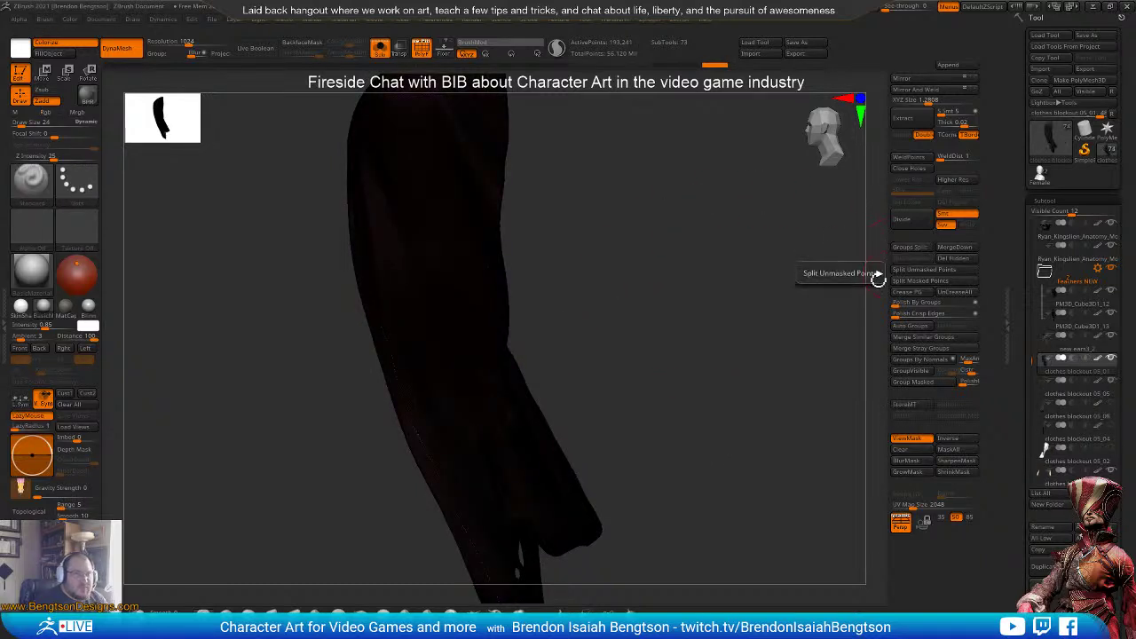
# - Delete the superseded split-off subtools clothes blockout 05_05 and clothes blockout 05_04
pyautogui.click(1056, 416)
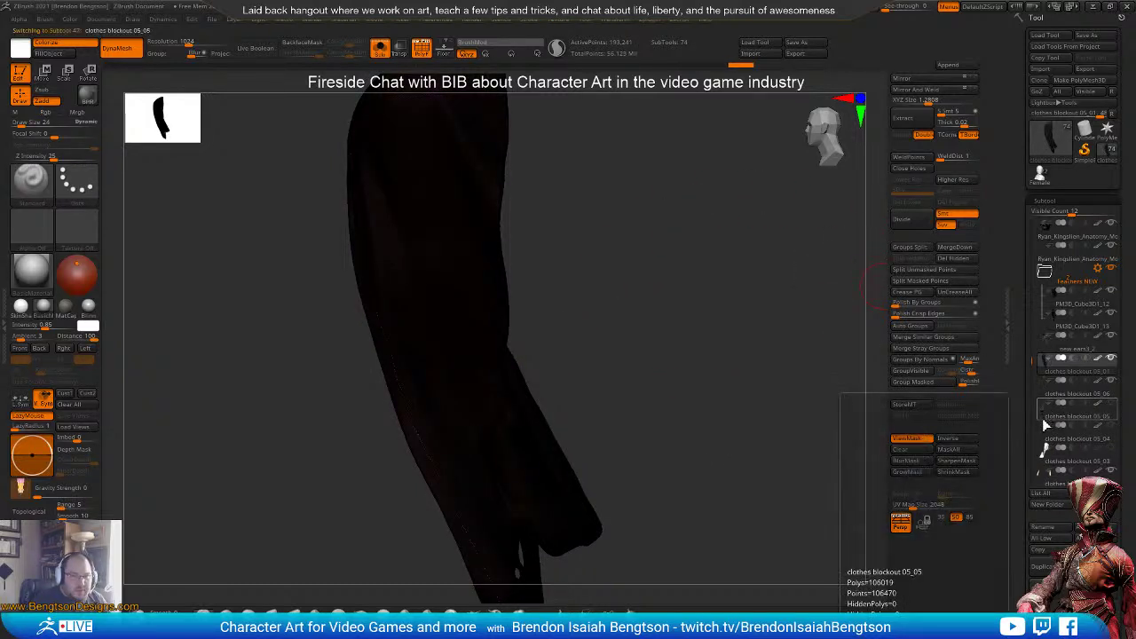
pyautogui.click(1036, 583)
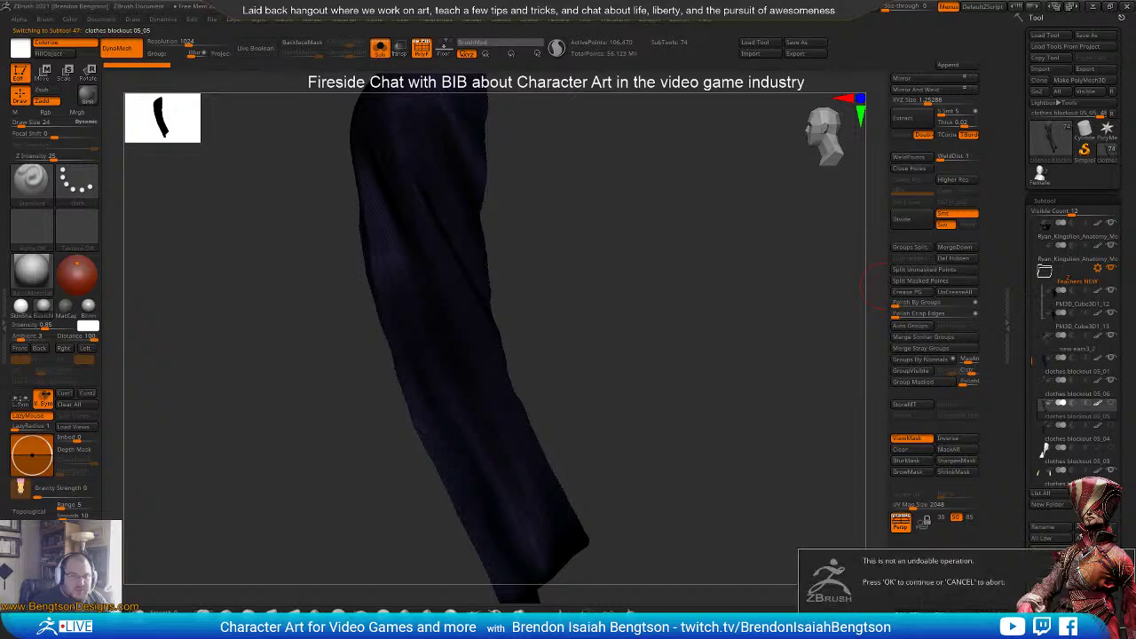
pyautogui.press('Return')
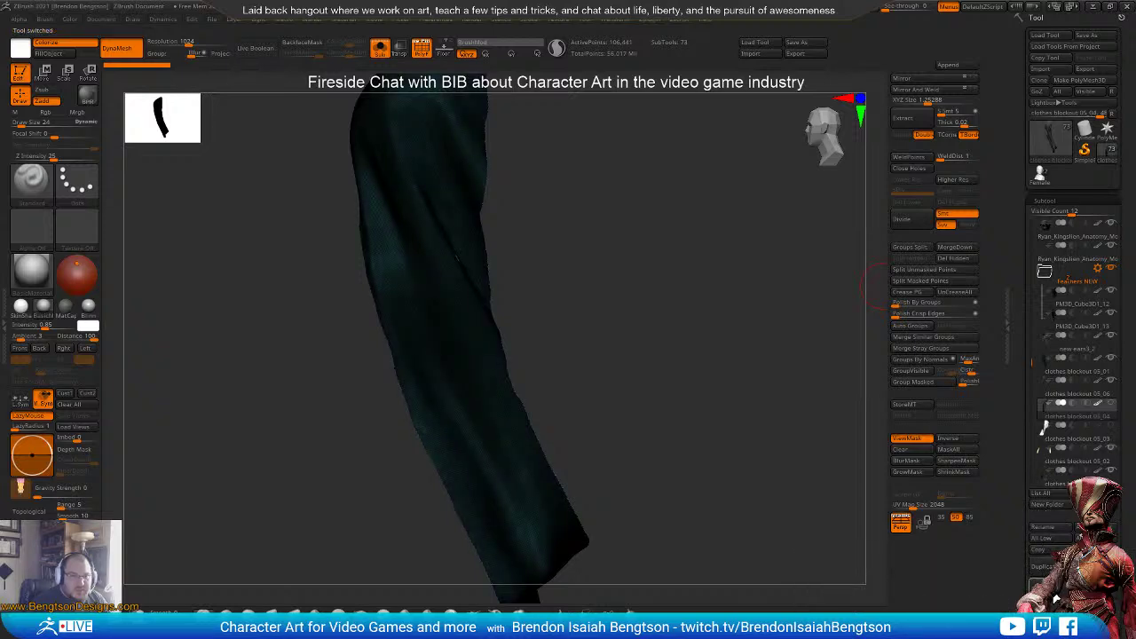
# - Check the separated piece clothes blockout 05_06, and undo the split and the masked polygrouping on clothes blockout 05_01
pyautogui.click(1045, 382)
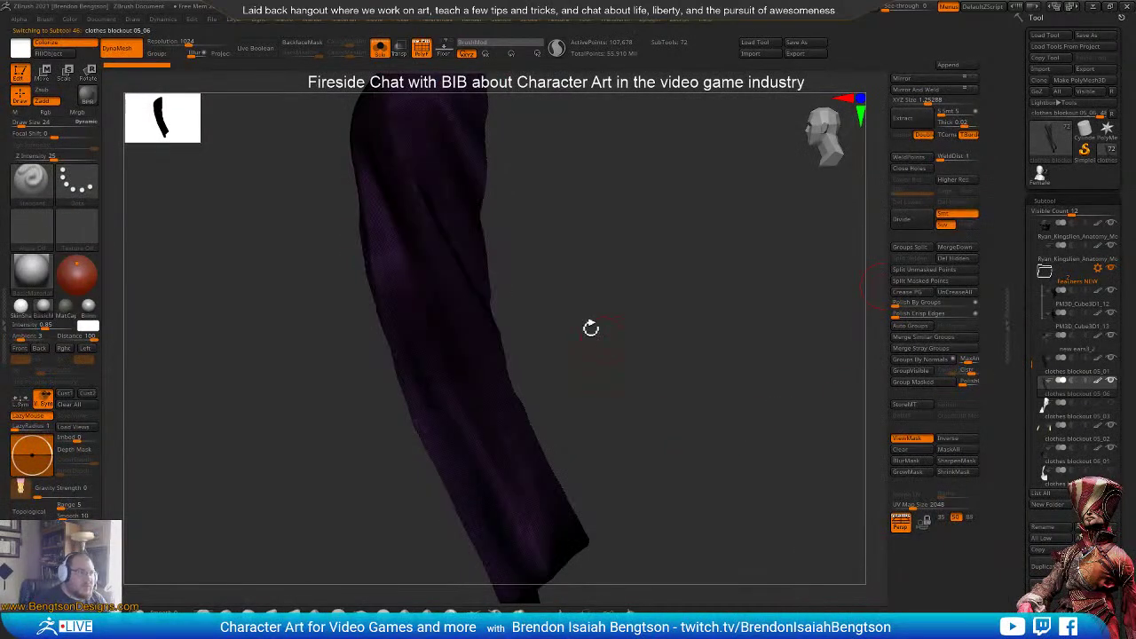
pyautogui.moveTo(591, 329); pyautogui.dragTo(629, 317)
pyautogui.click(1043, 372)
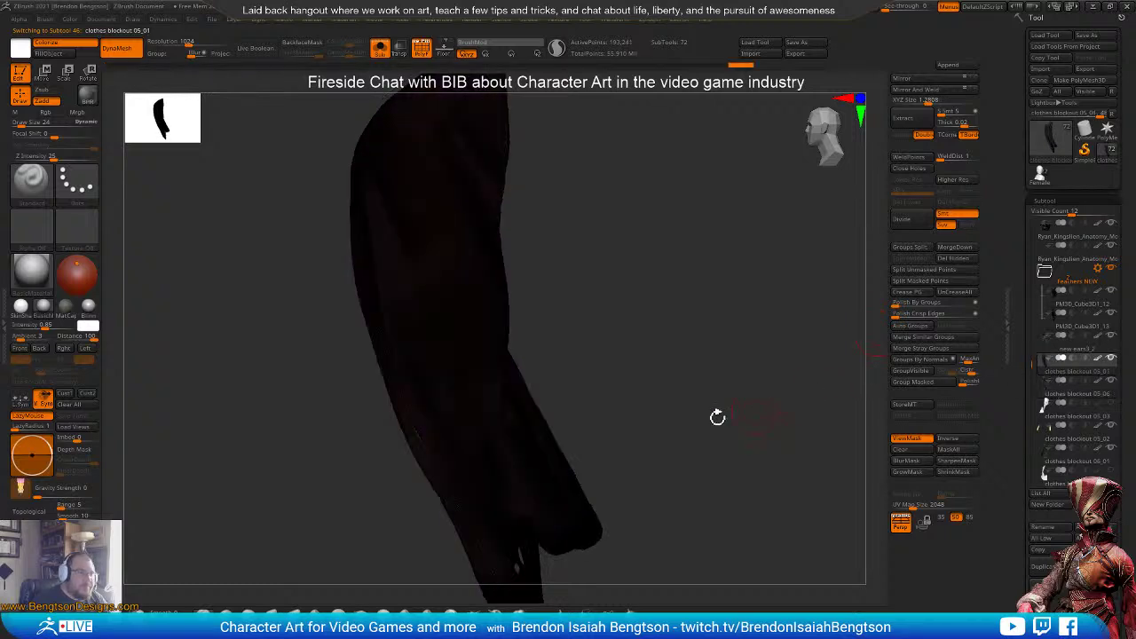
pyautogui.hotkey('ctrl', 'z')
pyautogui.hotkey('ctrl', 'z')
pyautogui.hotkey('ctrl', 'z')
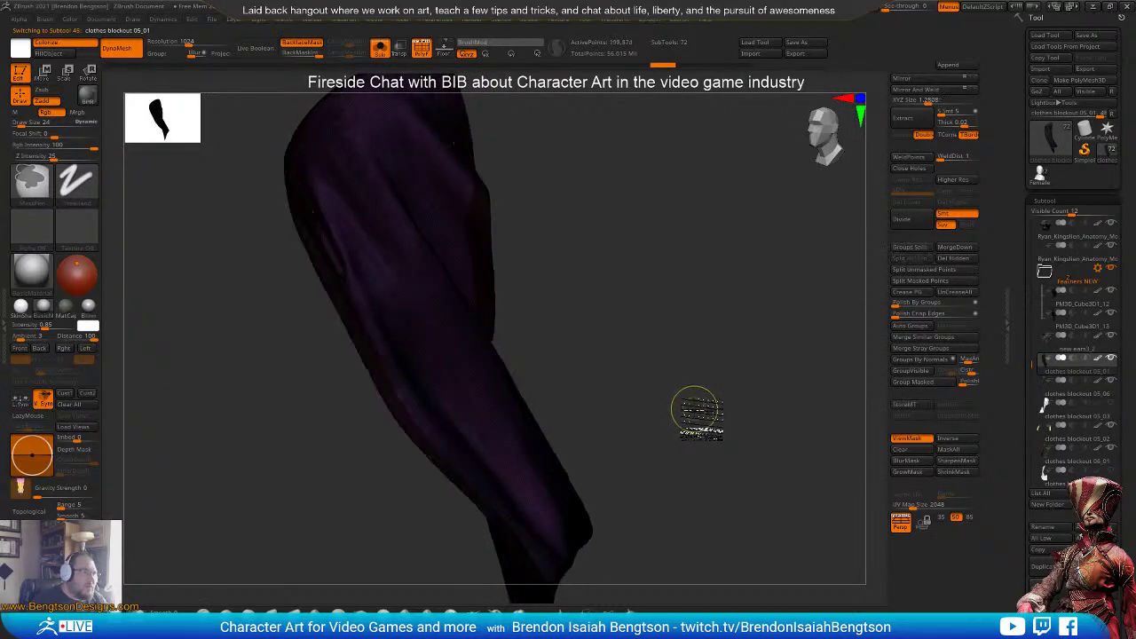
# - Select the separated outer surface clothes blockout 05_06 and smooth its edges with a high Polish By Groups value
pyautogui.moveTo(717, 461); pyautogui.dragTo(698, 418)
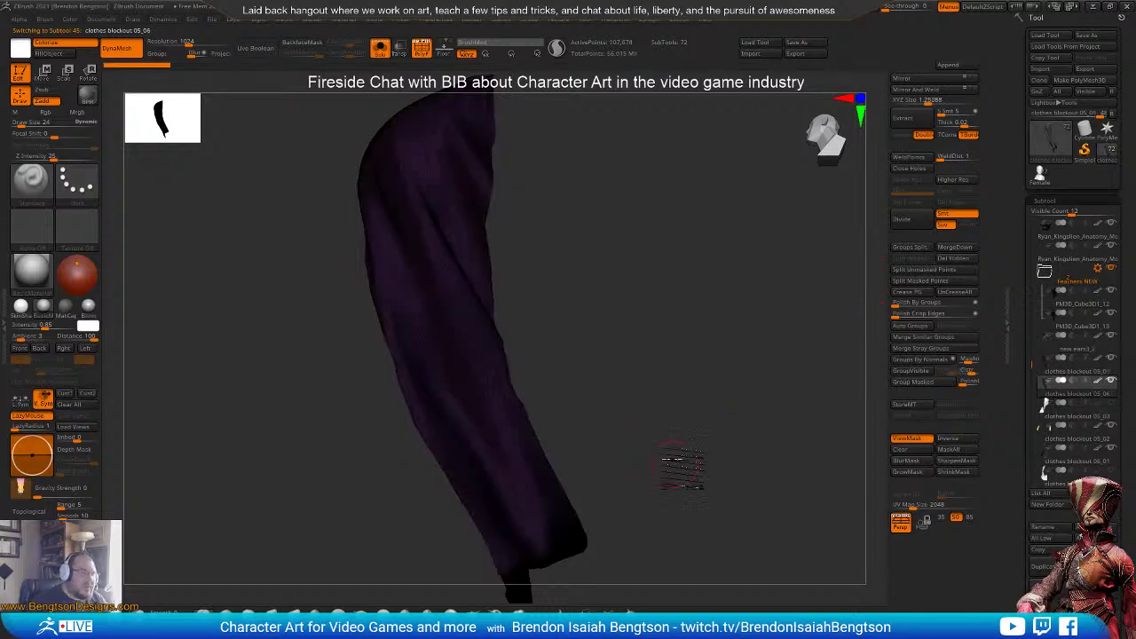
pyautogui.moveTo(682, 468); pyautogui.dragTo(758, 290)
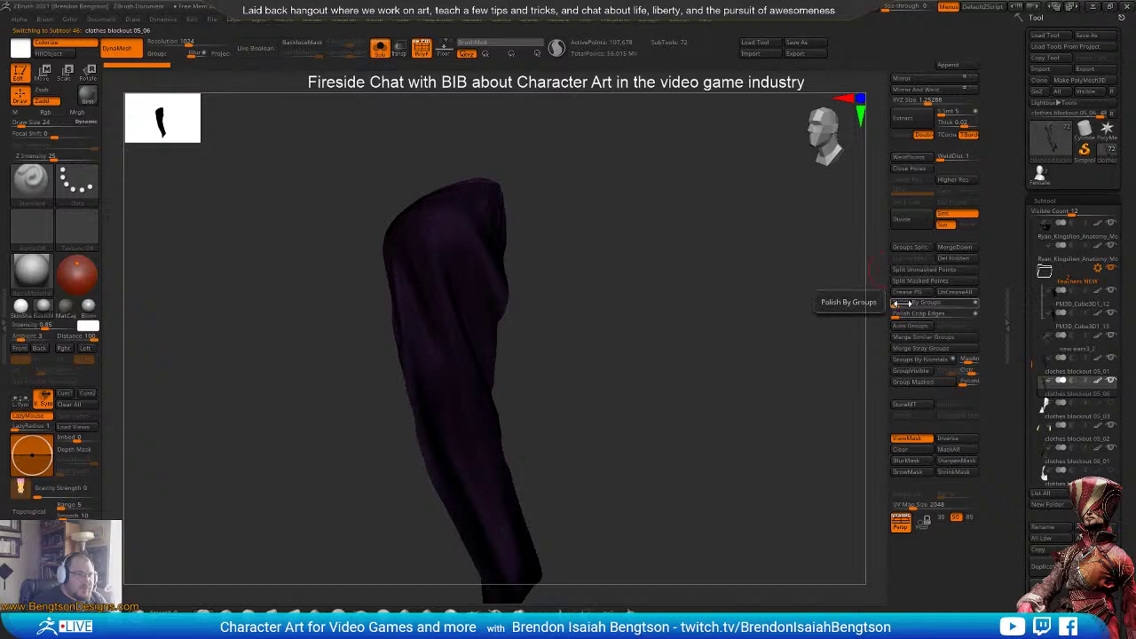
pyautogui.press('ctrl')
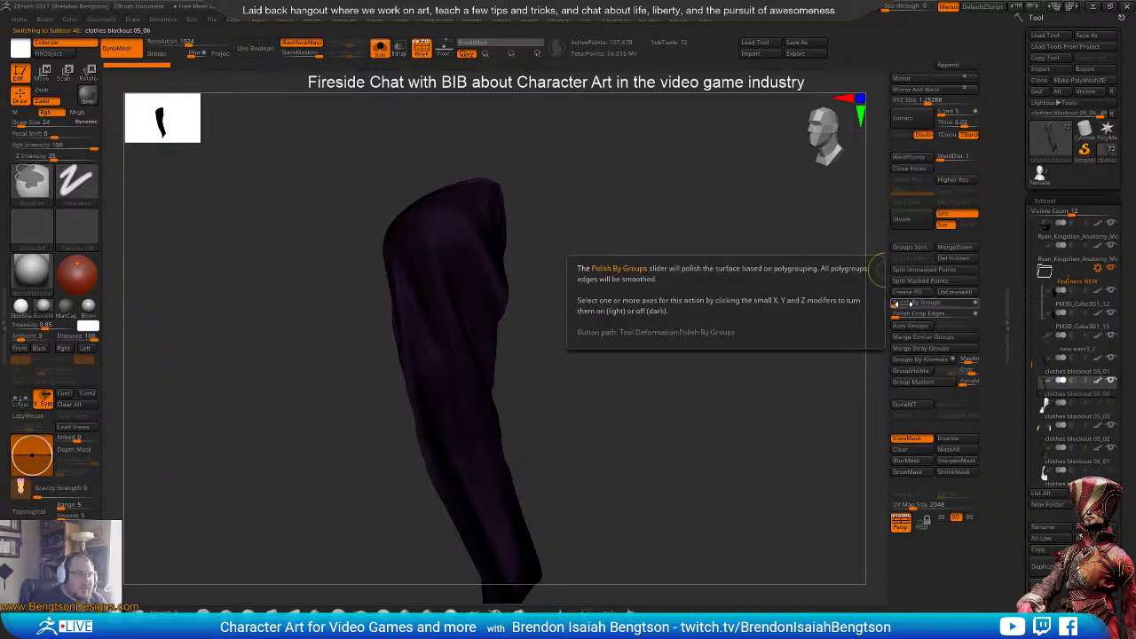
pyautogui.click(903, 304)
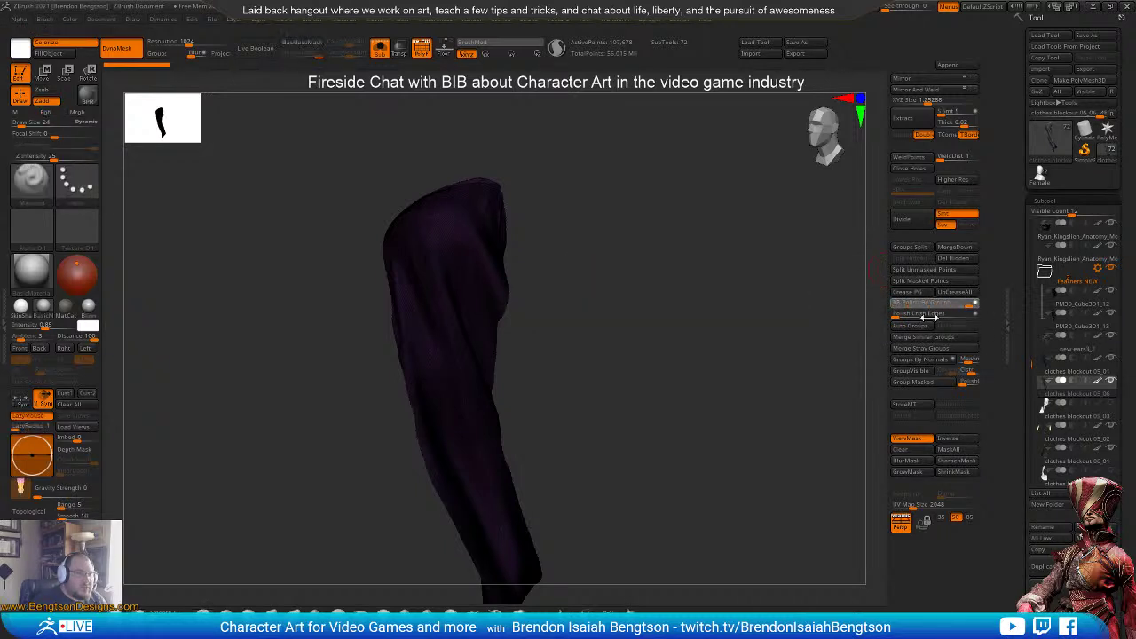
# - Inspect the separated drape surface's lower edges and polish them again with a low Polish By Groups value
pyautogui.keyDown('alt'); pyautogui.moveTo(637, 413); pyautogui.dragTo(709, 608); pyautogui.keyUp('alt')
pyautogui.moveTo(758, 347); pyautogui.dragTo(639, 295)
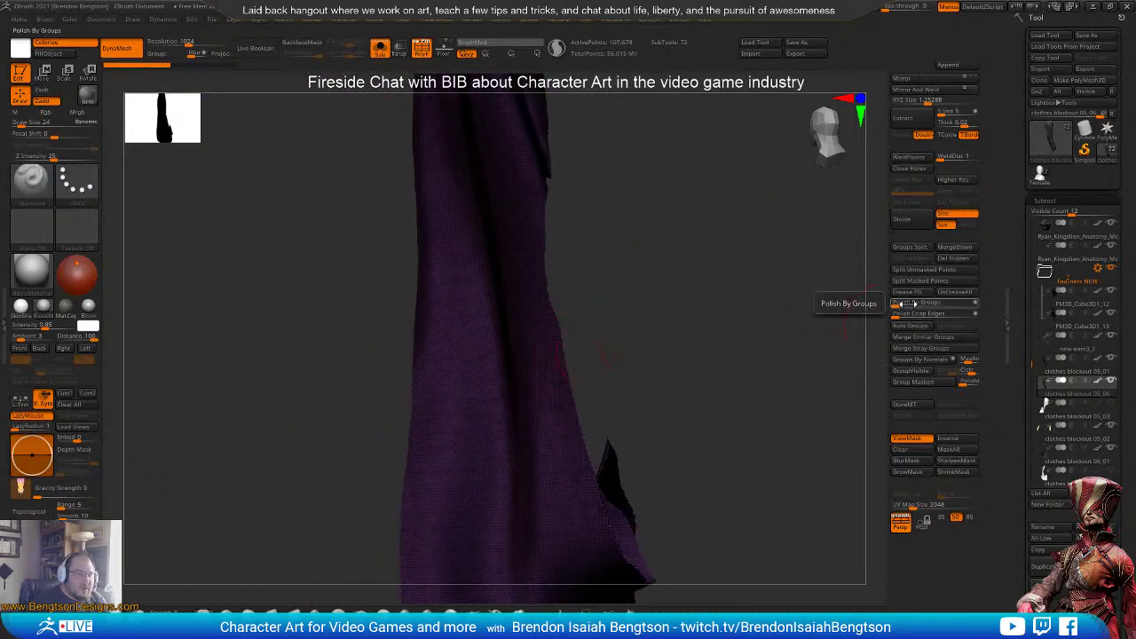
pyautogui.click(902, 302)
pyautogui.moveTo(752, 436); pyautogui.dragTo(603, 373)
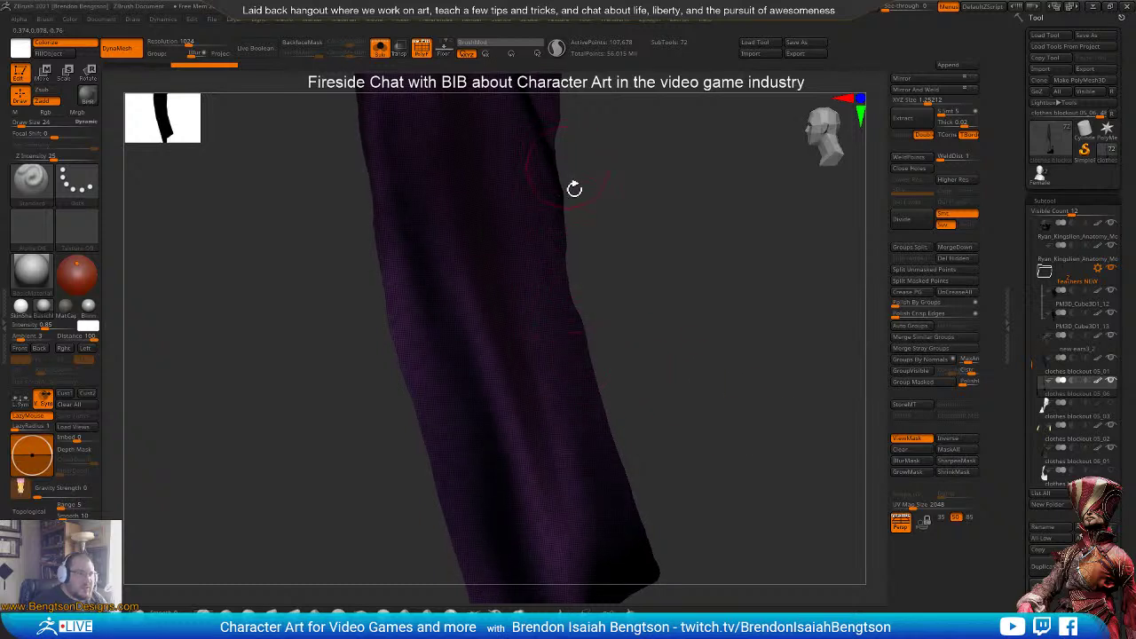
pyautogui.moveTo(685, 369); pyautogui.dragTo(670, 313)
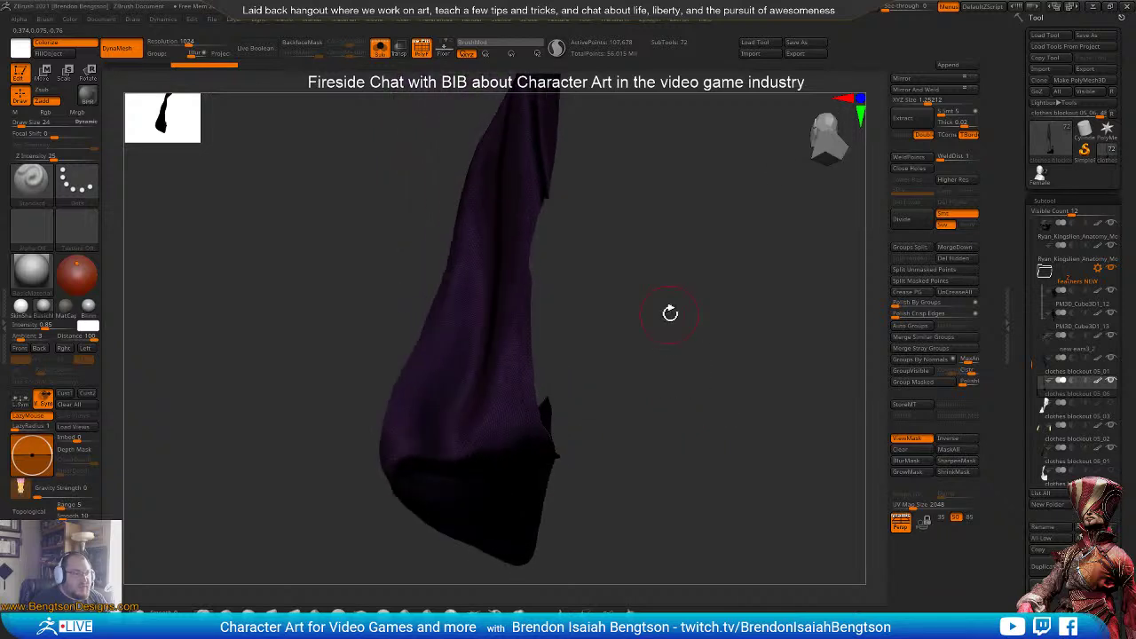
# - Remesh the drape surface with ZRemesher, using a Target Polygons Count of 10 and a Curves Strength of 20
pyautogui.click(1045, 201)
pyautogui.click(1040, 216)
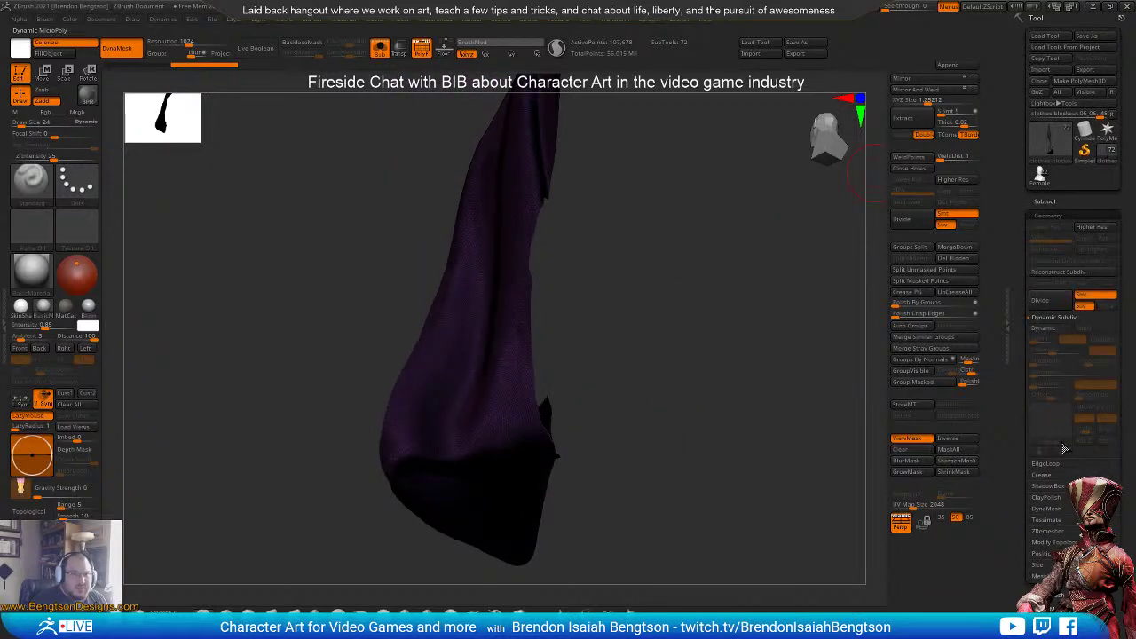
pyautogui.click(1052, 530)
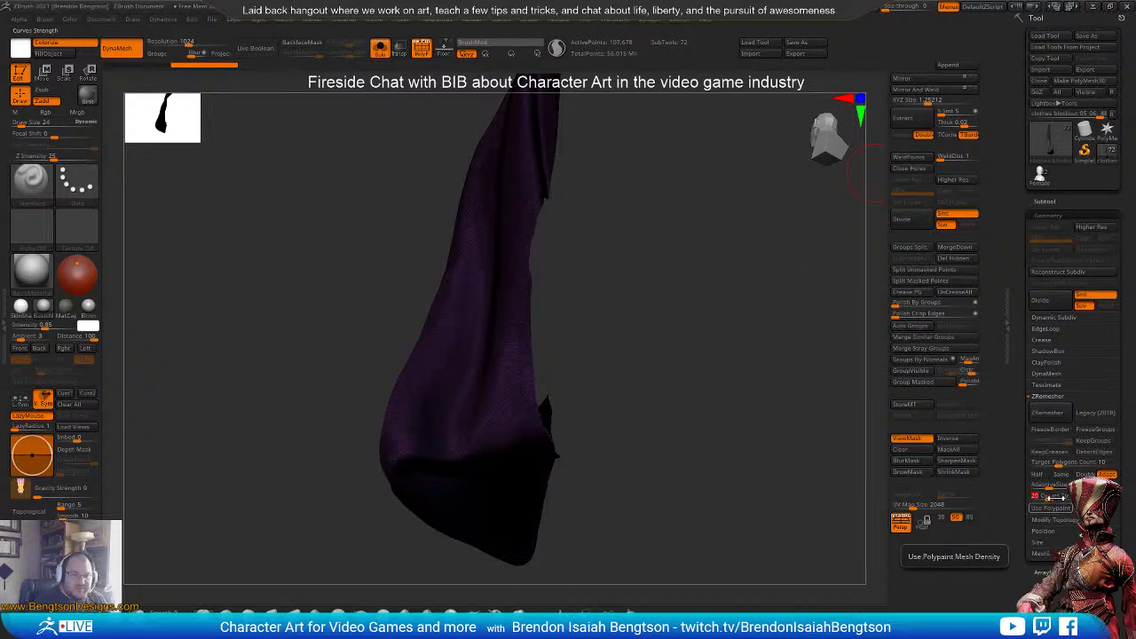
pyautogui.click(1045, 414)
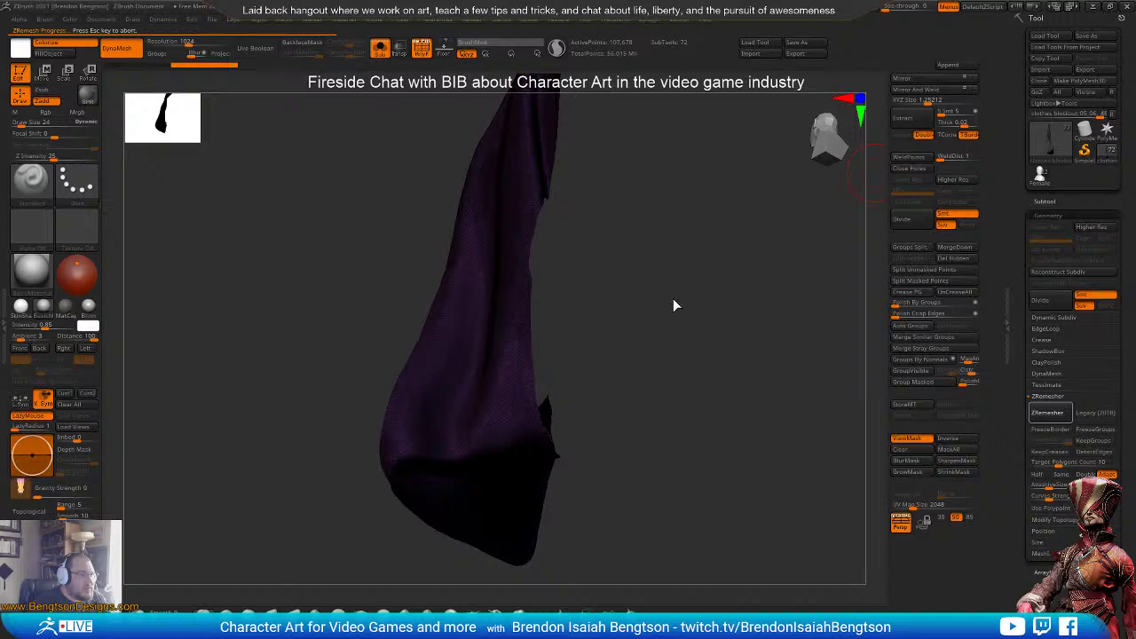
pyautogui.moveTo(675, 298); pyautogui.dragTo(671, 270)
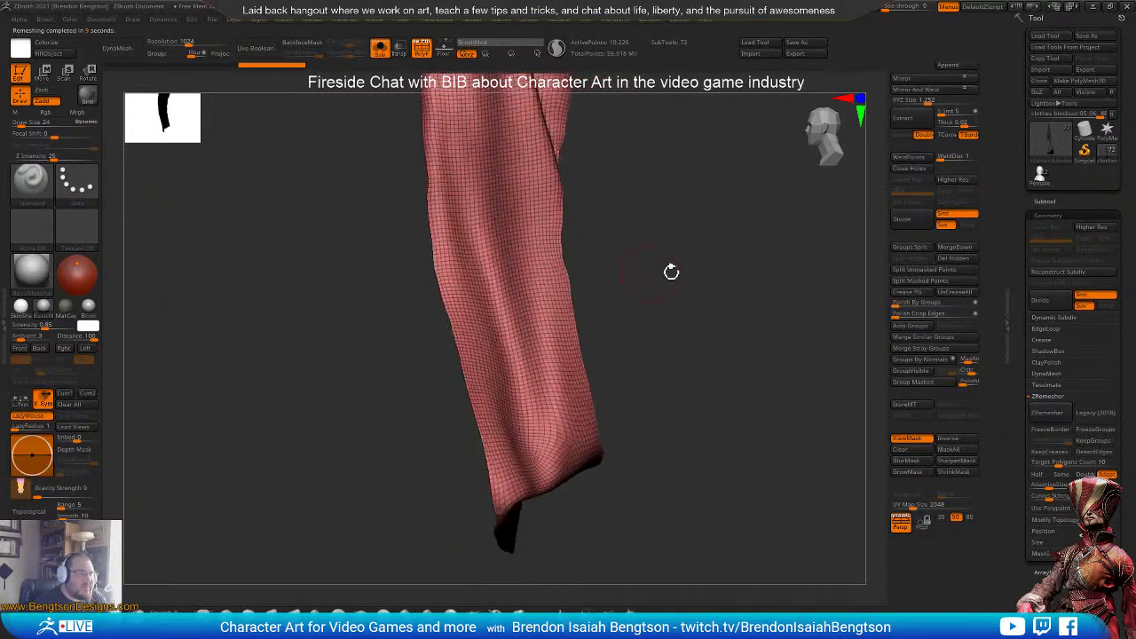
# - Smooth the remeshed drape's edges with Polish By Groups and switch to the Move Topological brush
pyautogui.click(907, 304)
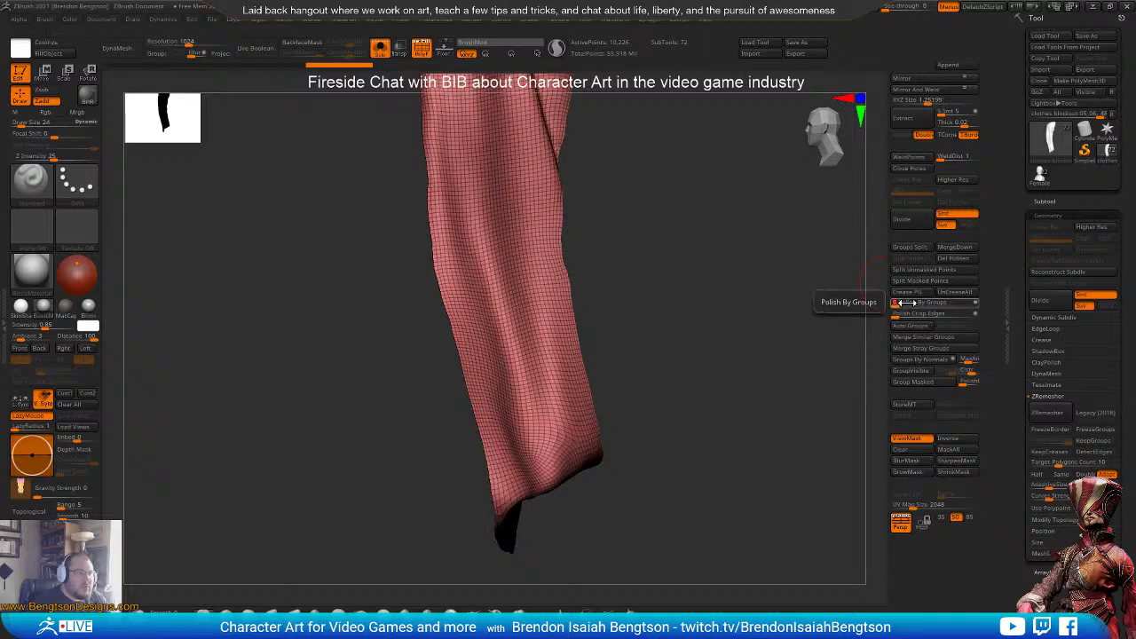
pyautogui.click(909, 302)
pyautogui.moveTo(701, 399); pyautogui.dragTo(660, 396)
pyautogui.press('b')
pyautogui.press('m')
pyautogui.press('t')
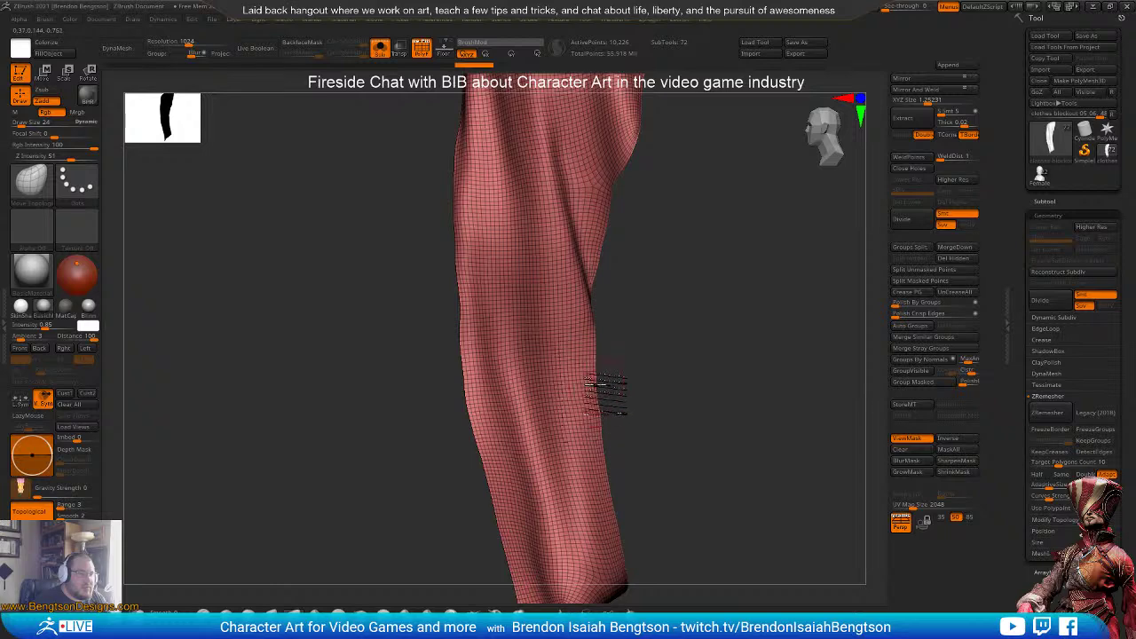
pyautogui.moveTo(654, 315); pyautogui.dragTo(675, 345)
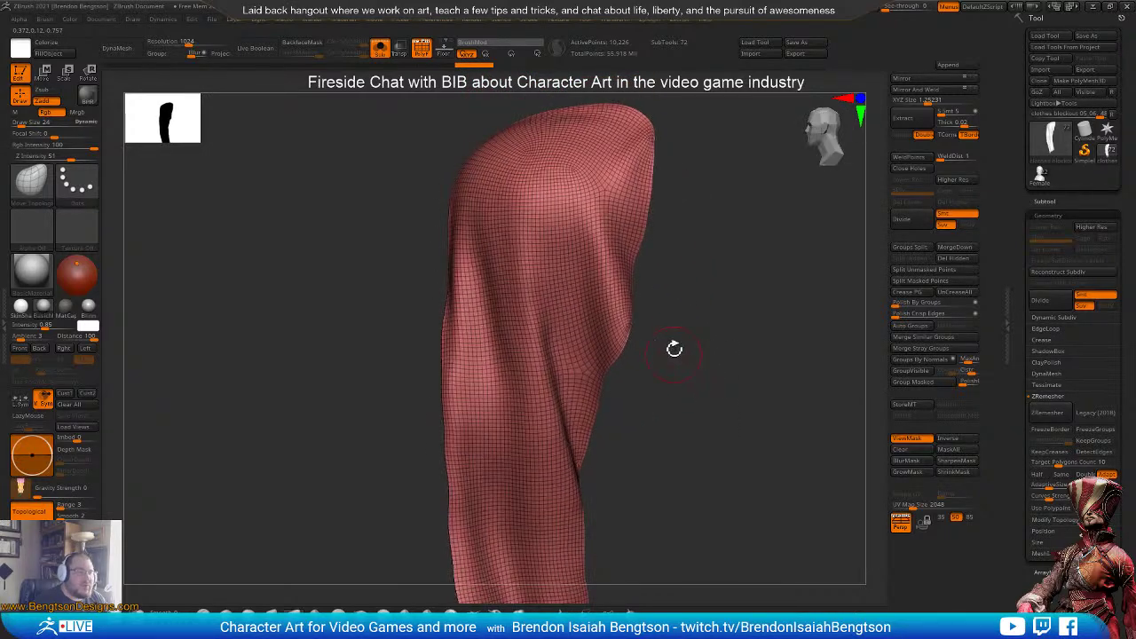
pyautogui.click(905, 308)
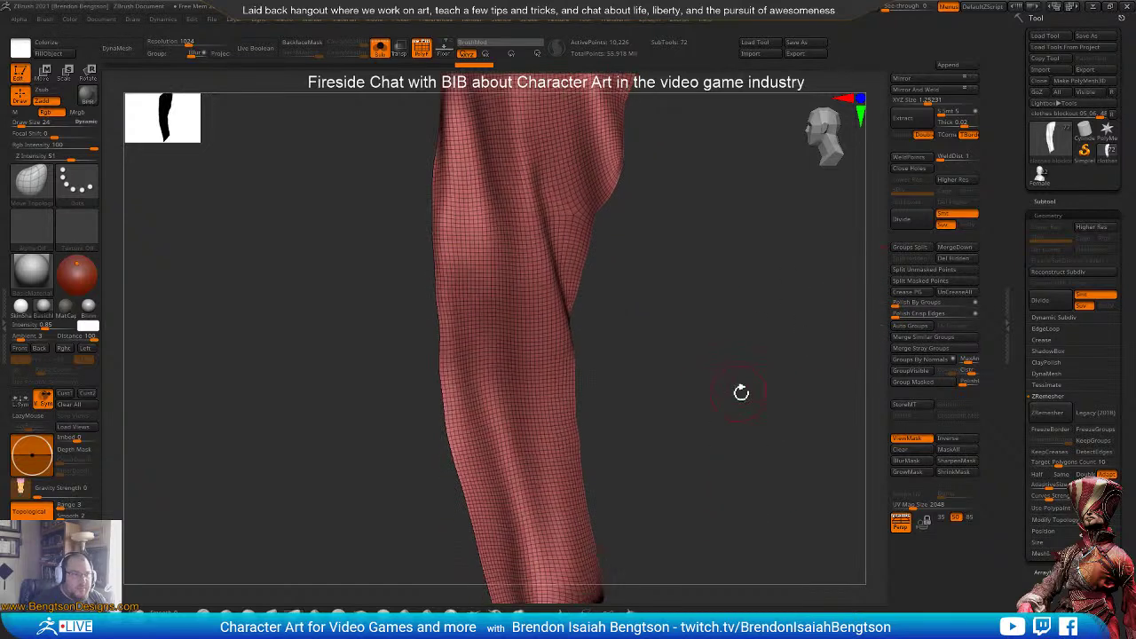
# - Remesh the drape surface with ZRemesher set to Same, and again with it set to Half
pyautogui.click(1046, 413)
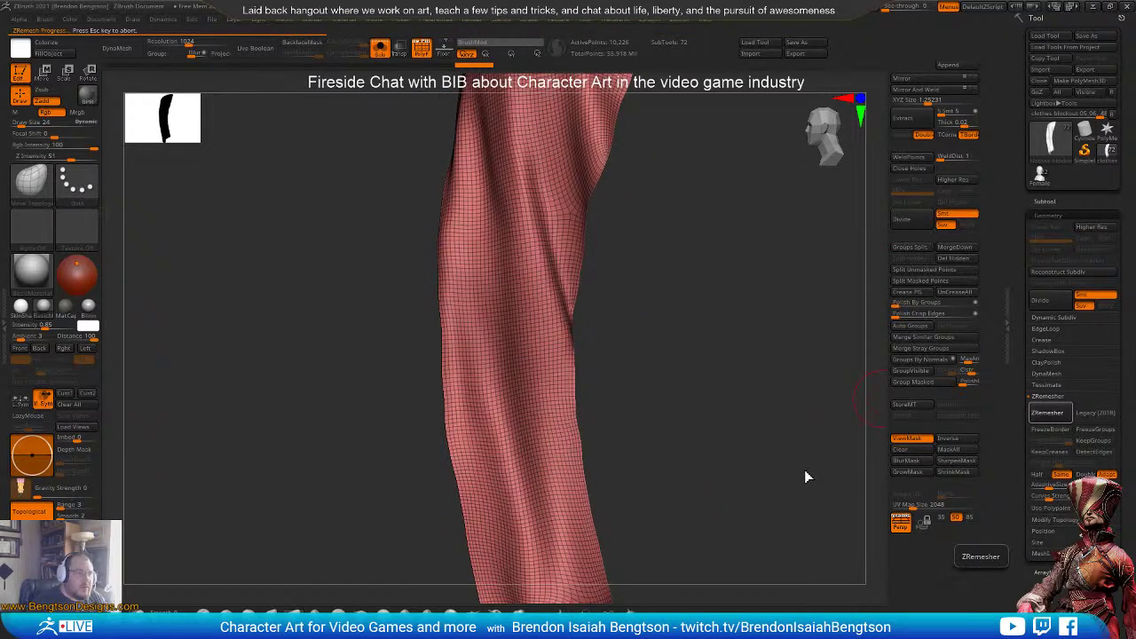
pyautogui.moveTo(806, 469); pyautogui.dragTo(772, 417)
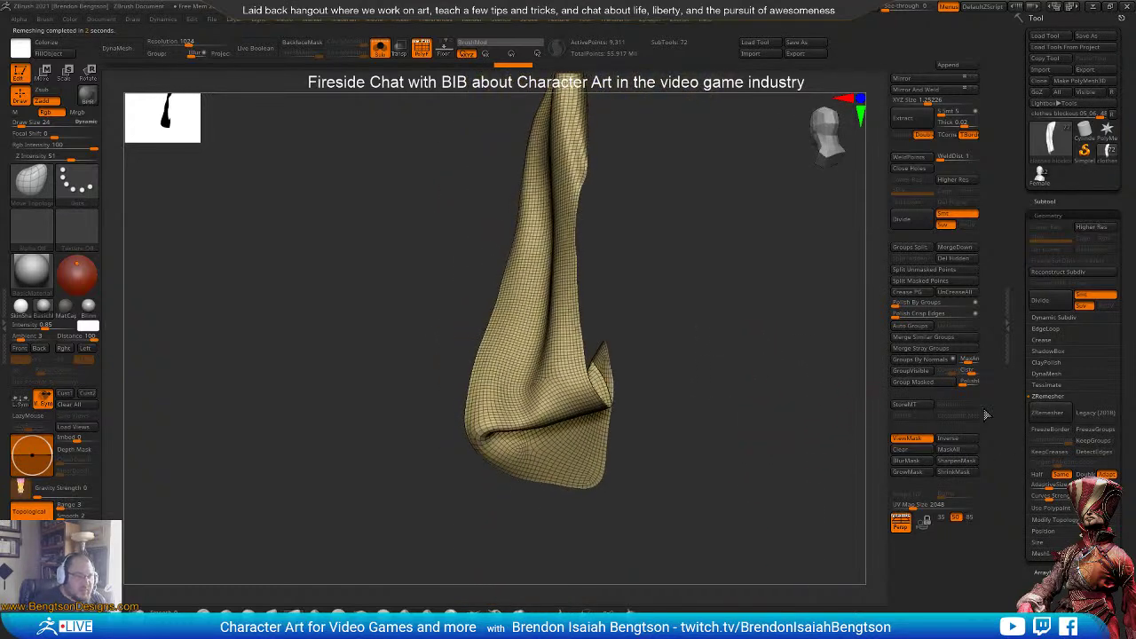
pyautogui.click(1044, 477)
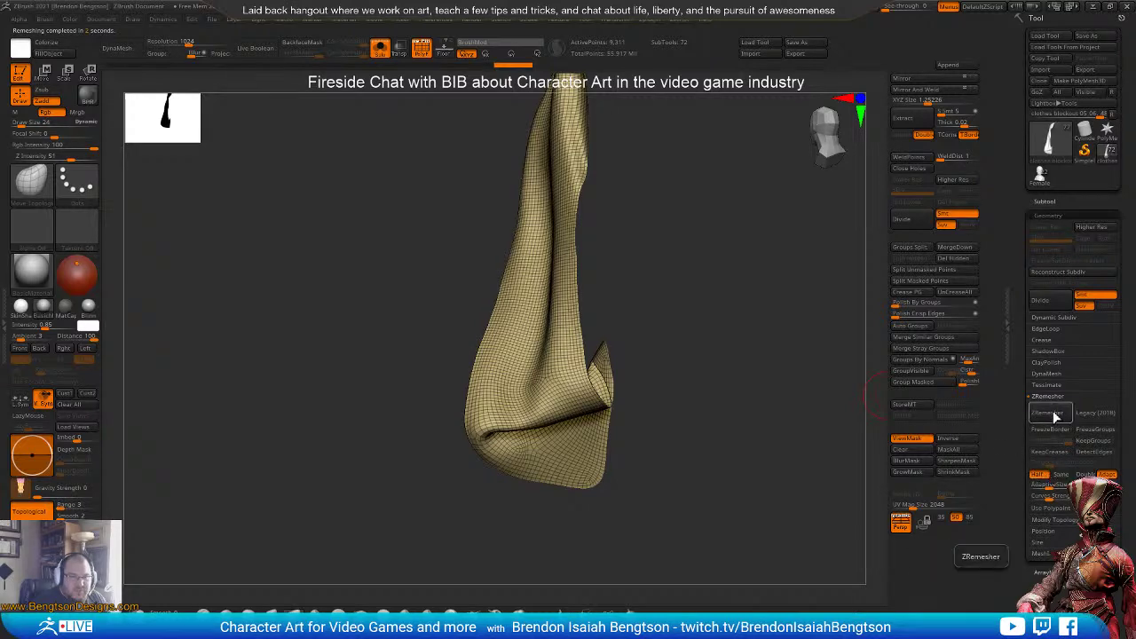
pyautogui.click(1052, 416)
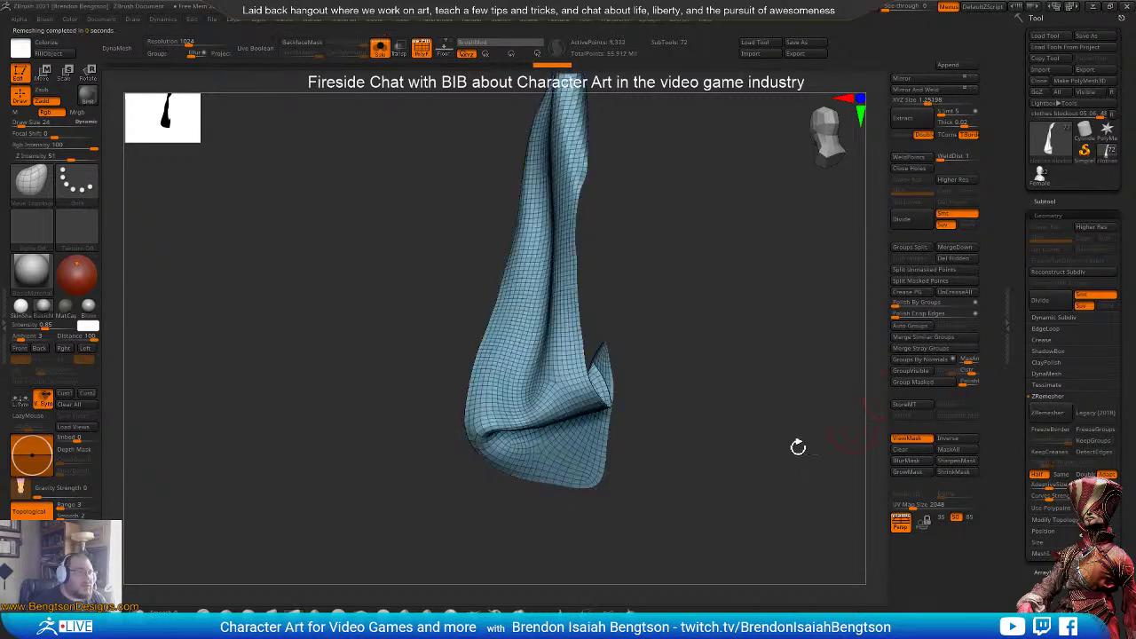
pyautogui.moveTo(798, 448); pyautogui.dragTo(765, 462)
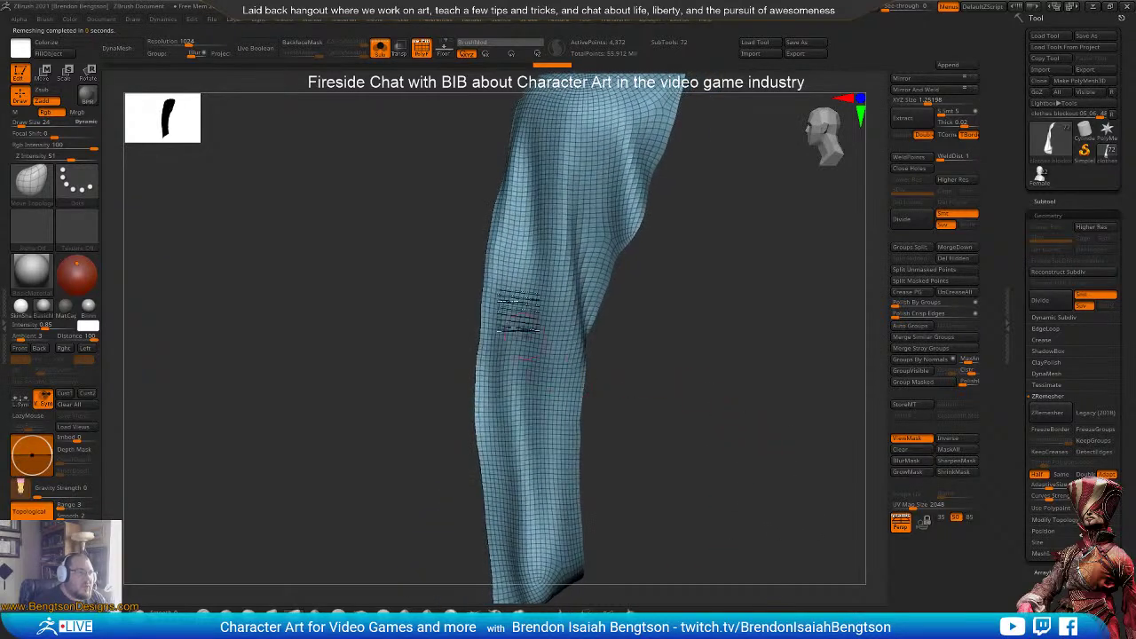
pyautogui.moveTo(641, 278); pyautogui.dragTo(700, 325)
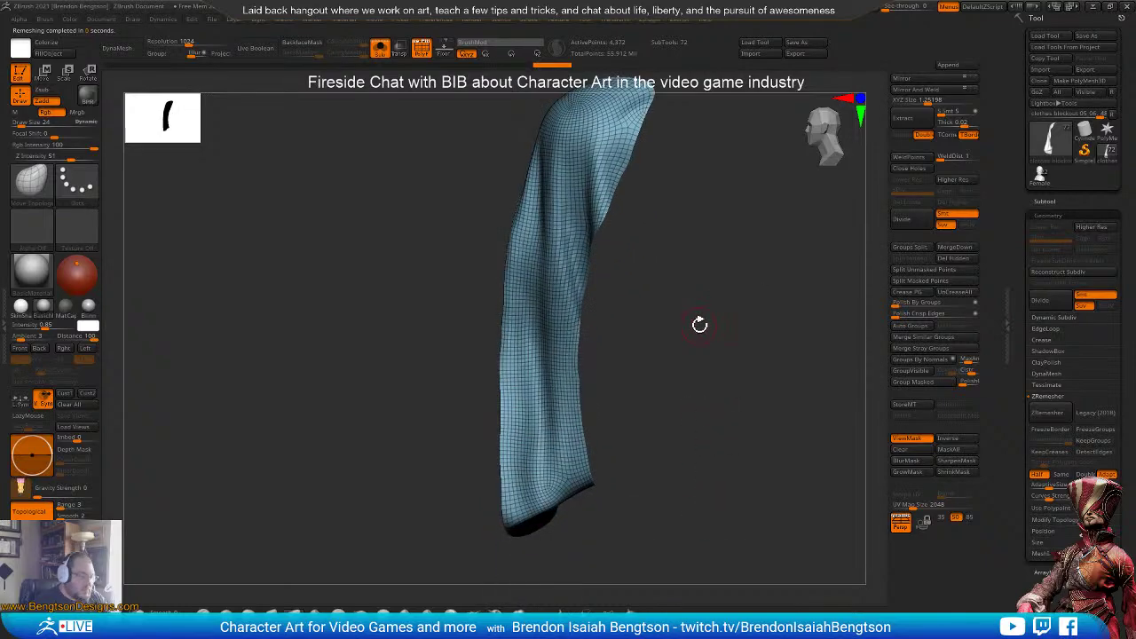
# - Show all subtools and examine how the remeshed surface sits against the original chest drape on the character
pyautogui.hotkey('alt', 's')
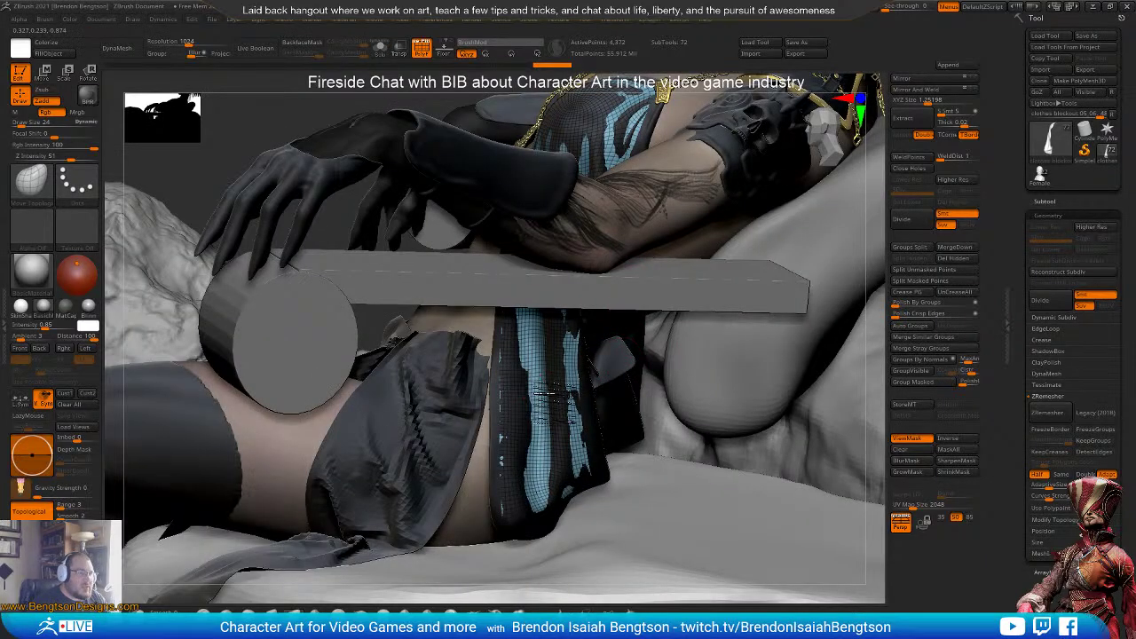
pyautogui.moveTo(552, 395); pyautogui.dragTo(596, 342, button='right')
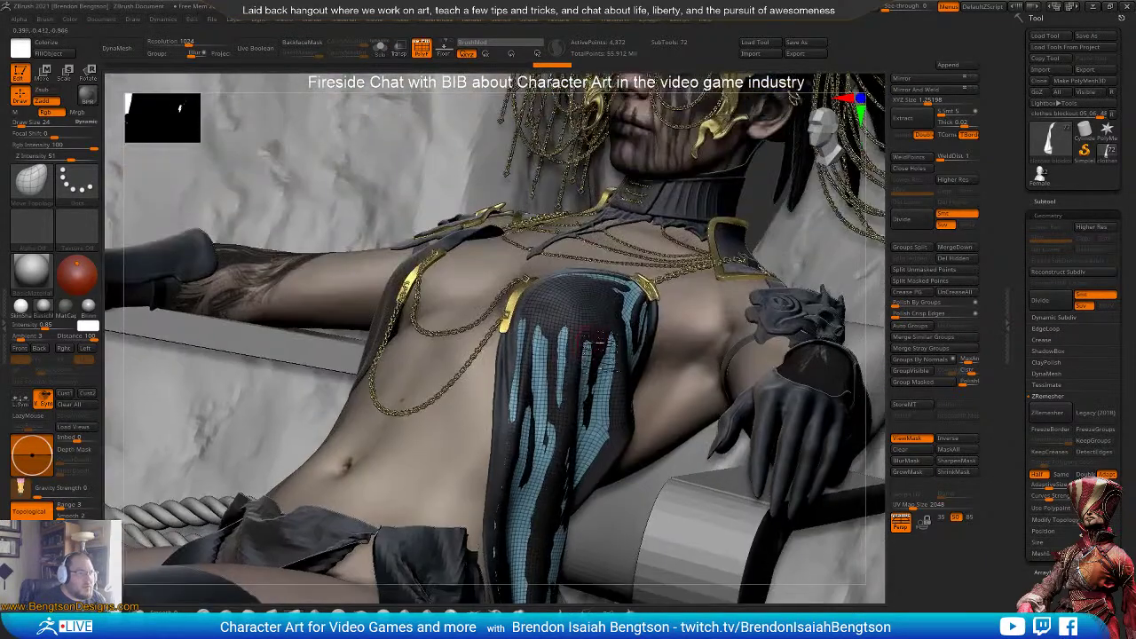
pyautogui.moveTo(596, 345); pyautogui.dragTo(618, 306)
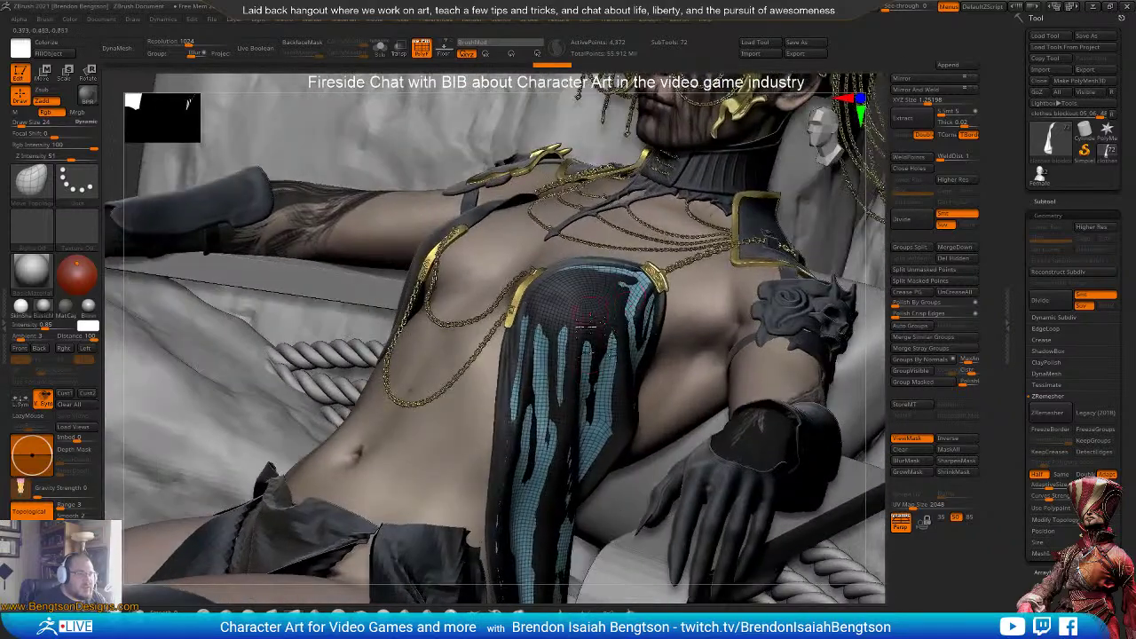
pyautogui.moveTo(579, 430); pyautogui.dragTo(606, 311)
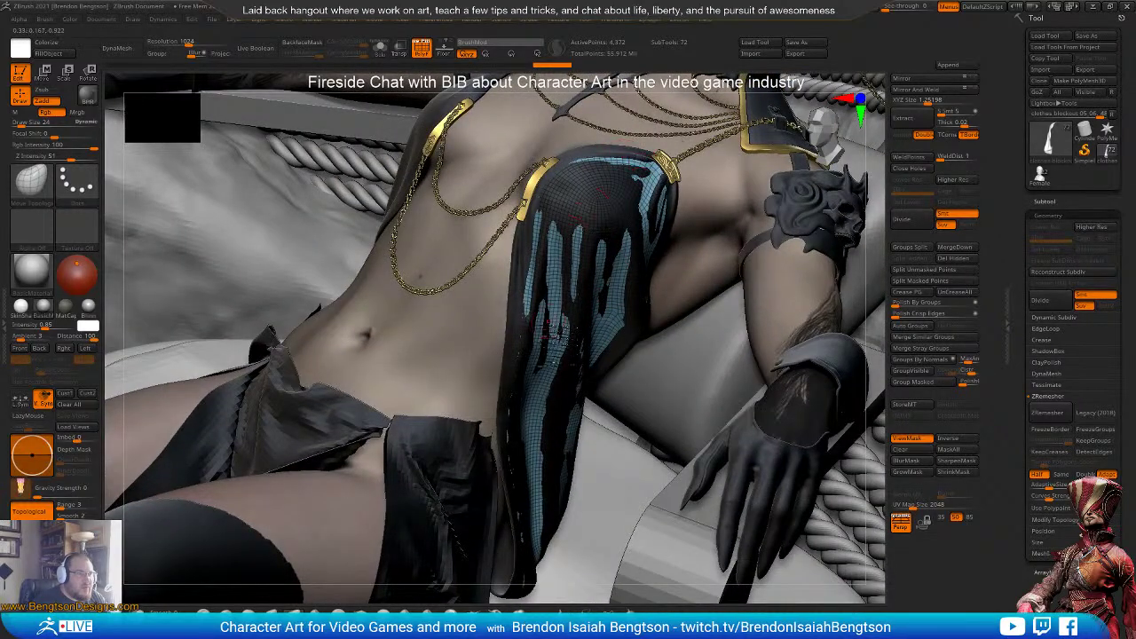
pyautogui.moveTo(581, 377); pyautogui.dragTo(607, 354)
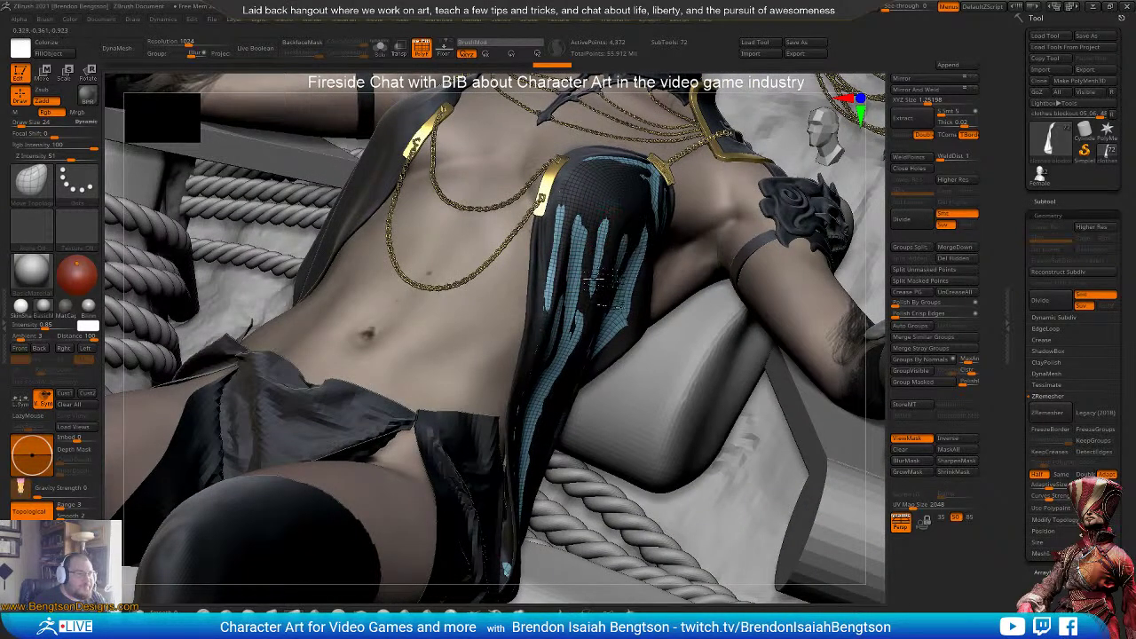
pyautogui.keyDown('ctrl'); pyautogui.moveTo(605, 292); pyautogui.dragTo(607, 354, button='right'); pyautogui.keyUp('ctrl')
pyautogui.moveTo(615, 240)
pyautogui.keyDown('alt'); pyautogui.mouseDown(button='right')
pyautogui.moveTo(601, 353)
pyautogui.moveTo(569, 344)
pyautogui.mouseUp(button='right'); pyautogui.keyUp('alt')
# - Set the ZModeler polygon action to QMesh with target Polygroup All, and isolate the drape surface
pyautogui.press('b')
pyautogui.press('z')
pyautogui.press('m')
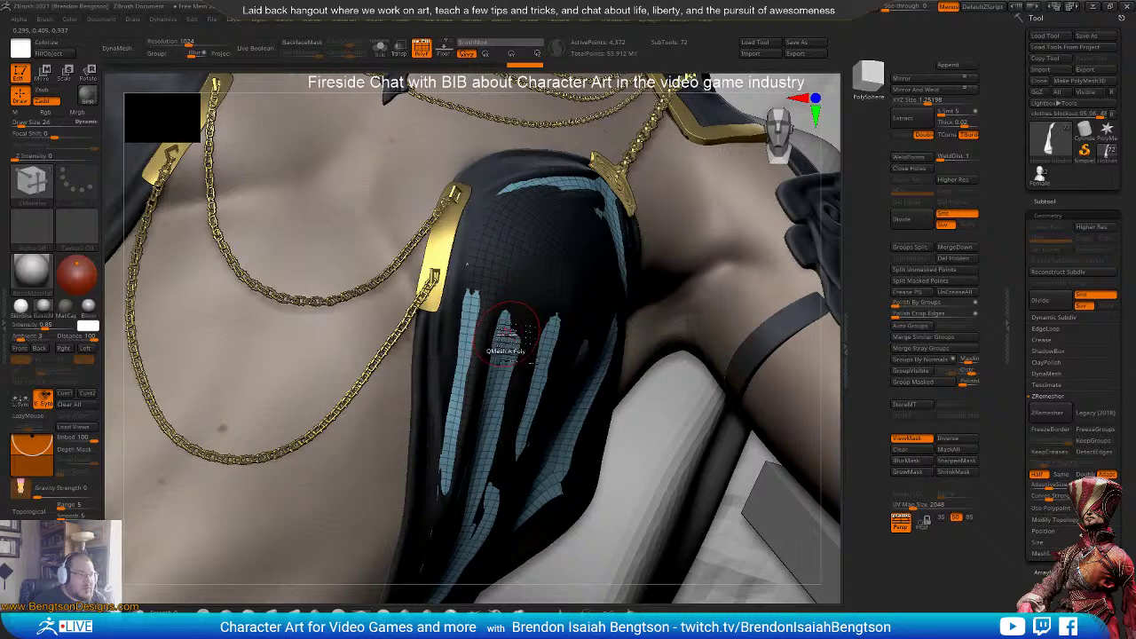
pyautogui.press('space')
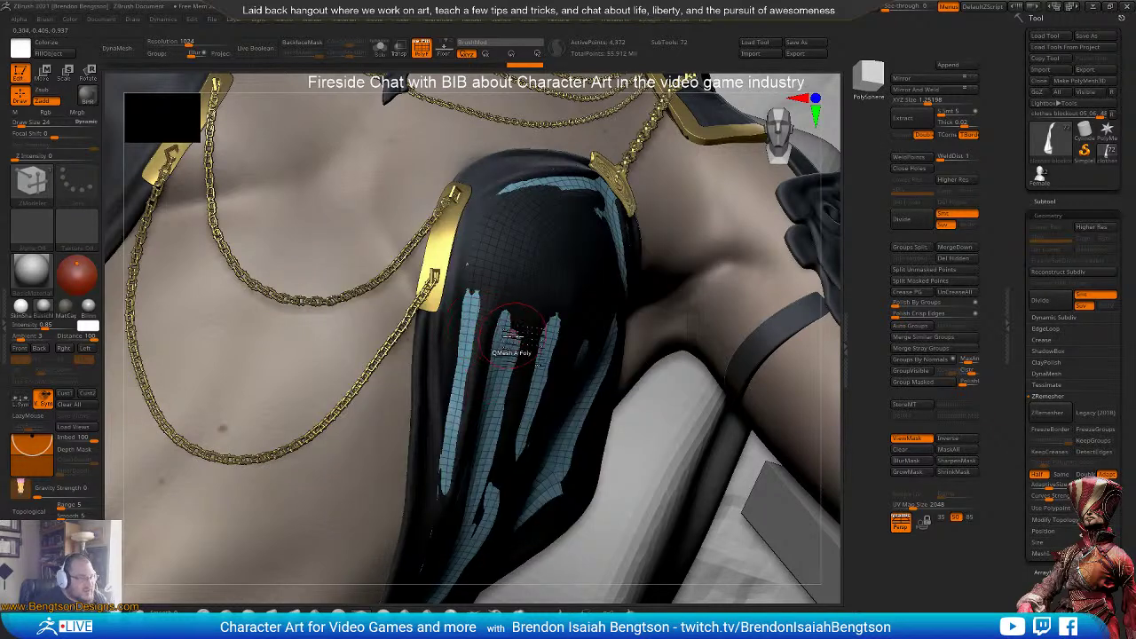
pyautogui.press('space')
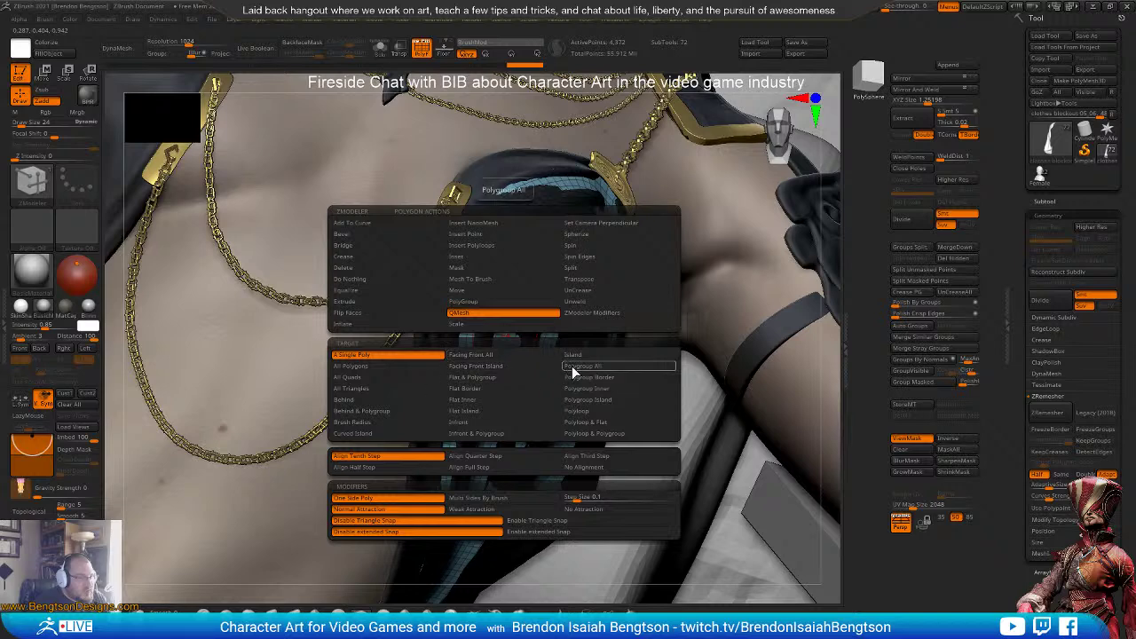
pyautogui.click(573, 367)
pyautogui.keyDown('ctrl'); pyautogui.moveTo(505, 371); pyautogui.dragTo(520, 357, button='right'); pyautogui.keyUp('ctrl')
pyautogui.hotkey('shift', 's')
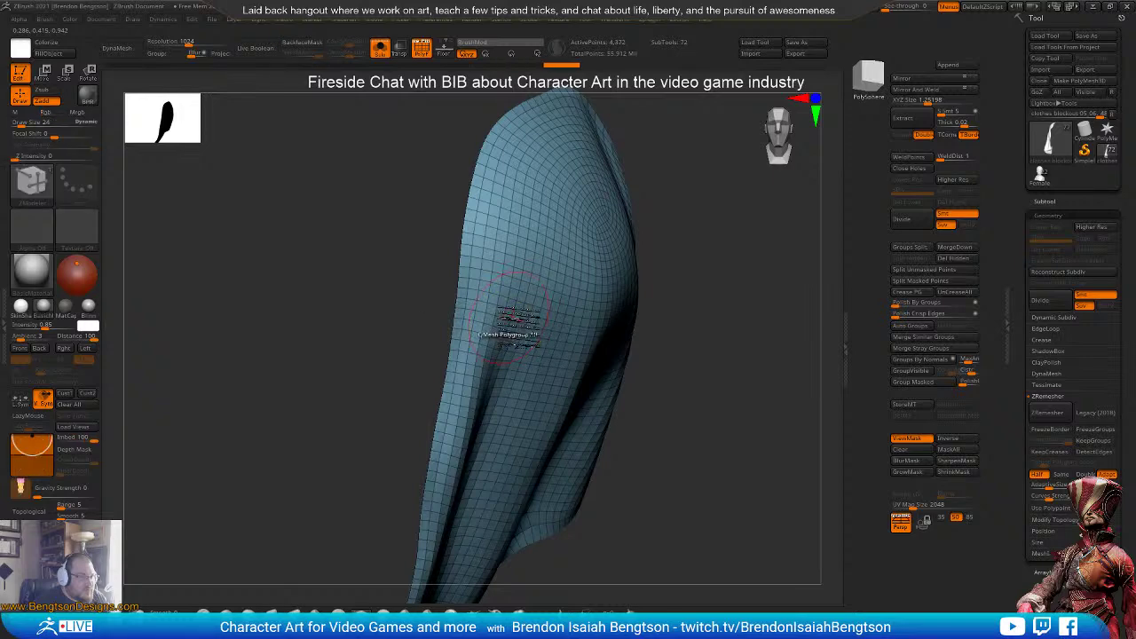
# - Try to extrude the whole drape polygroup with QMesh, and undo the extrusion
pyautogui.moveTo(520, 319); pyautogui.dragTo(538, 328)
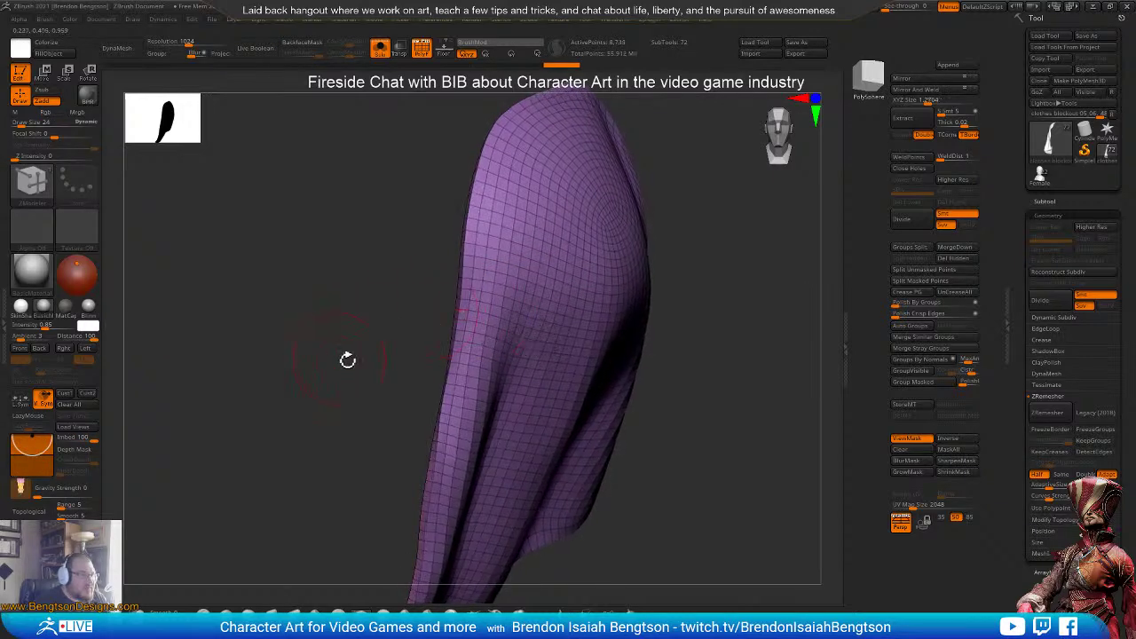
pyautogui.moveTo(348, 360); pyautogui.dragTo(377, 366)
pyautogui.hotkey('ctrl', 'z')
# - Push the whole drape polygroup outward with QMesh without adding thickness
pyautogui.moveTo(677, 254); pyautogui.dragTo(663, 246)
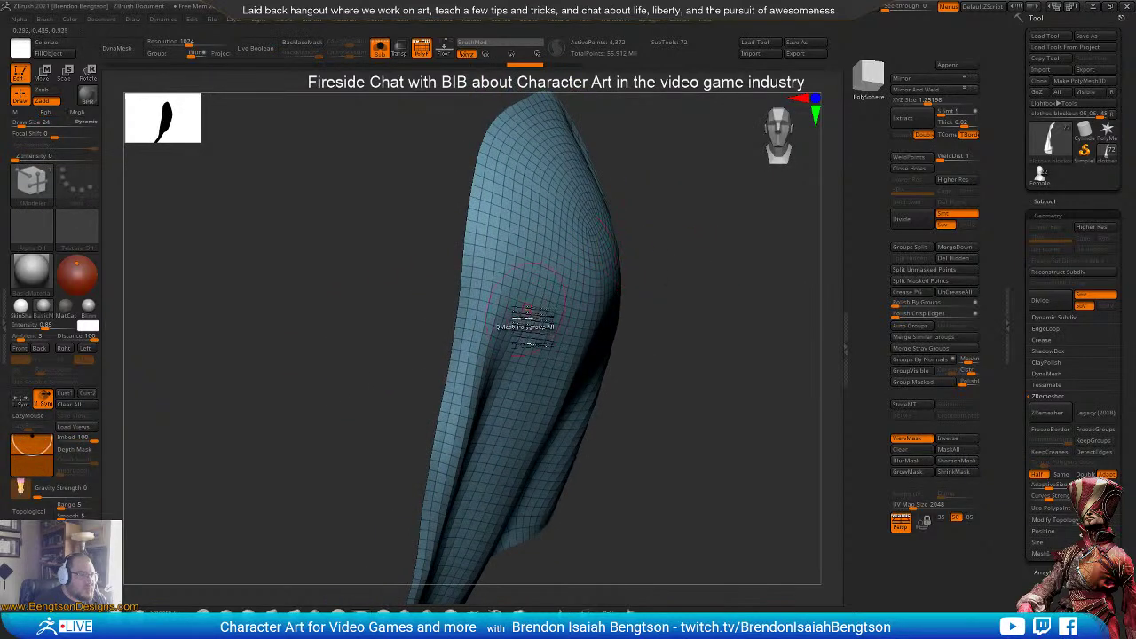
pyautogui.moveTo(533, 326)
pyautogui.mouseDown()
pyautogui.moveTo(558, 339)
pyautogui.moveTo(522, 334)
pyautogui.moveTo(557, 347)
pyautogui.moveTo(533, 345)
pyautogui.mouseUp()
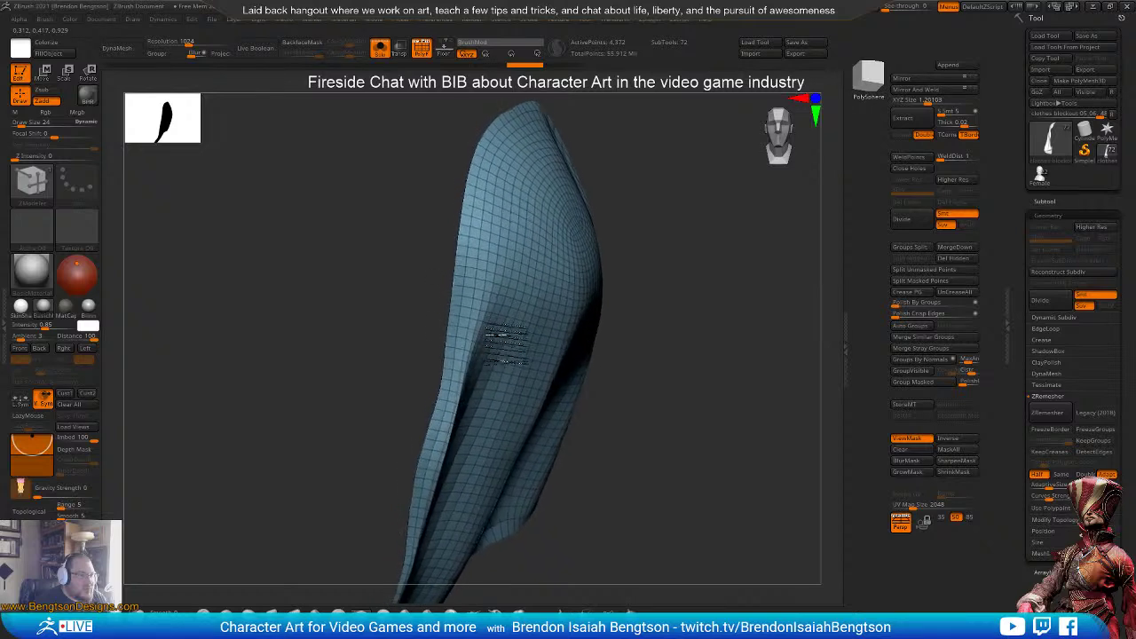
pyautogui.moveTo(526, 356)
pyautogui.keyDown('shift'); pyautogui.mouseDown()
pyautogui.moveTo(546, 372)
pyautogui.moveTo(527, 355)
pyautogui.mouseUp(); pyautogui.keyUp('shift')
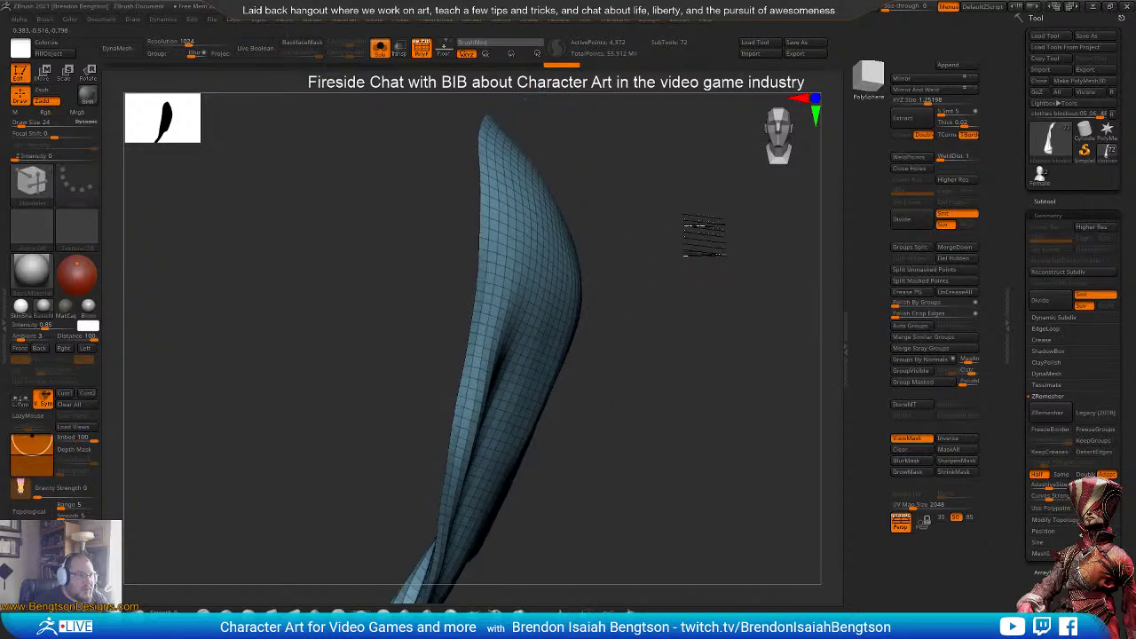
pyautogui.moveTo(684, 228); pyautogui.dragTo(548, 248)
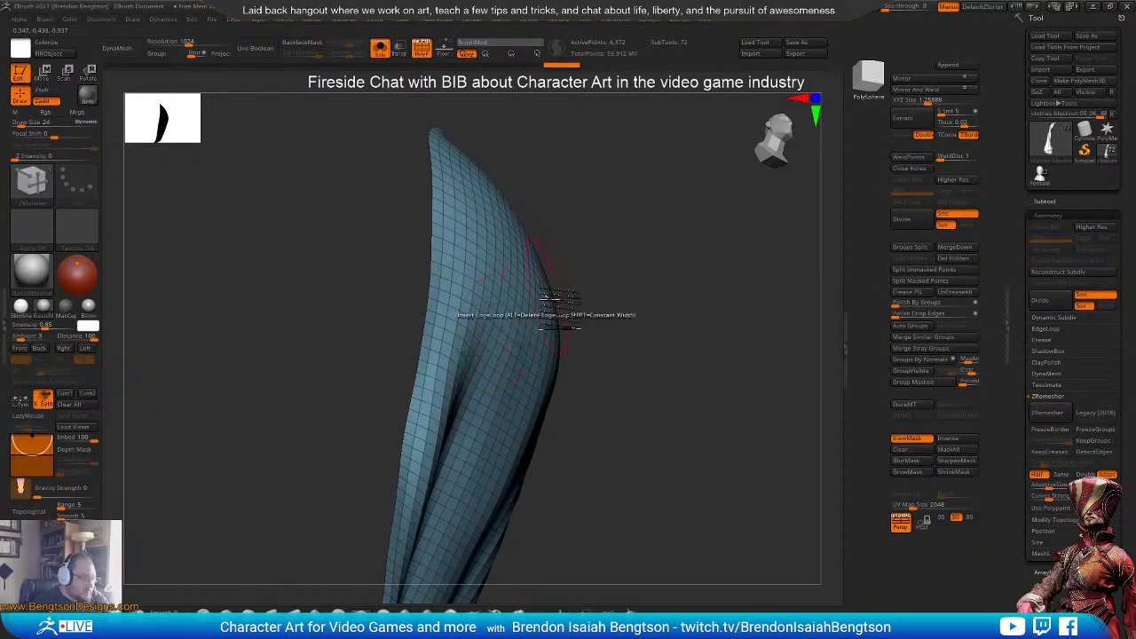
# - Show all subtools again and check how the offset surface covers the original chest drape
pyautogui.hotkey('alt', 's')
pyautogui.moveTo(492, 358); pyautogui.dragTo(497, 393, button='right')
pyautogui.moveTo(488, 269)
pyautogui.mouseDown(button='right')
pyautogui.moveTo(485, 242)
pyautogui.moveTo(499, 311)
pyautogui.mouseUp(button='right')
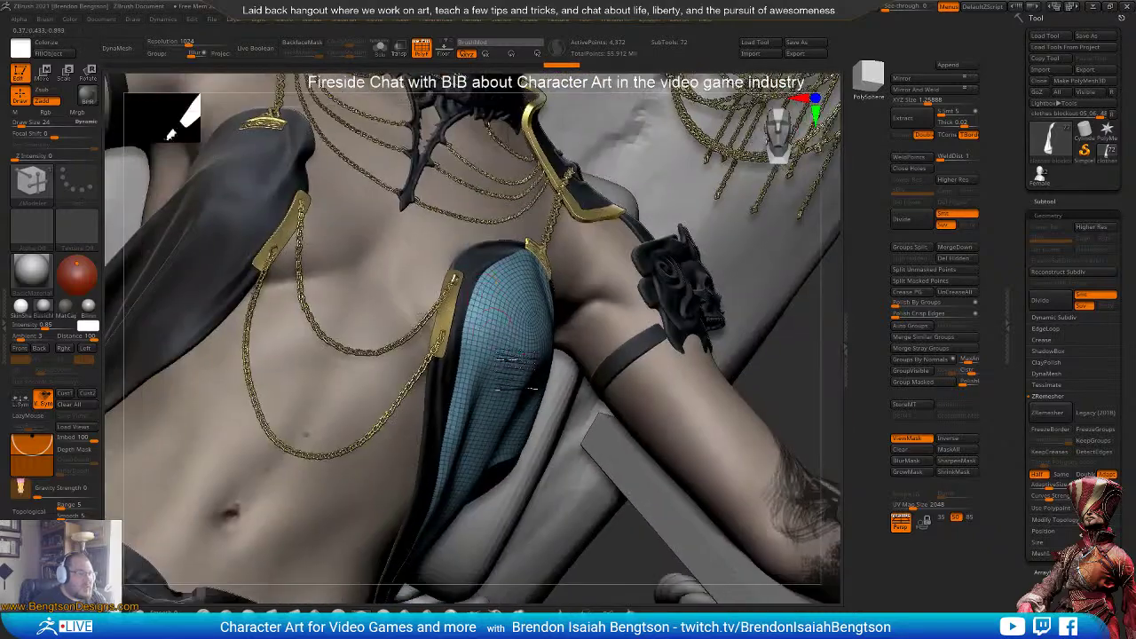
pyautogui.moveTo(523, 368); pyautogui.dragTo(557, 365, button='right')
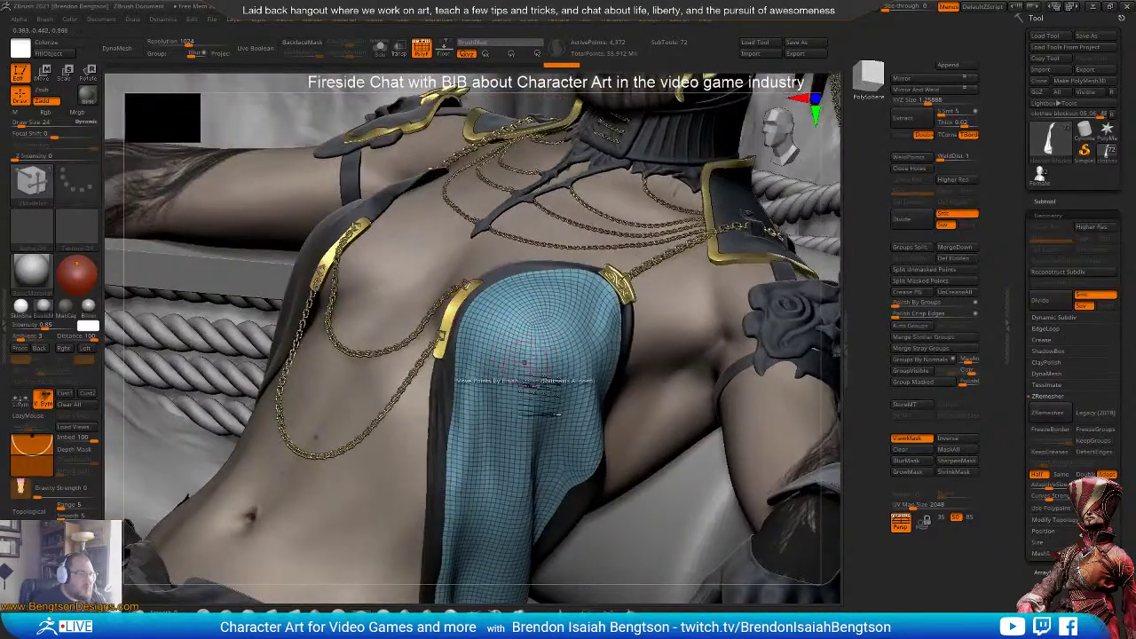
pyautogui.moveTo(539, 324)
pyautogui.mouseDown(button='right')
pyautogui.moveTo(506, 332)
pyautogui.moveTo(500, 317)
pyautogui.moveTo(499, 355)
pyautogui.moveTo(513, 364)
pyautogui.moveTo(527, 302)
pyautogui.mouseUp(button='right')
# - Switch to the Move Topological brush and set its draw size to 84
pyautogui.press('b')
pyautogui.press('m')
pyautogui.press('t')
pyautogui.press('space')
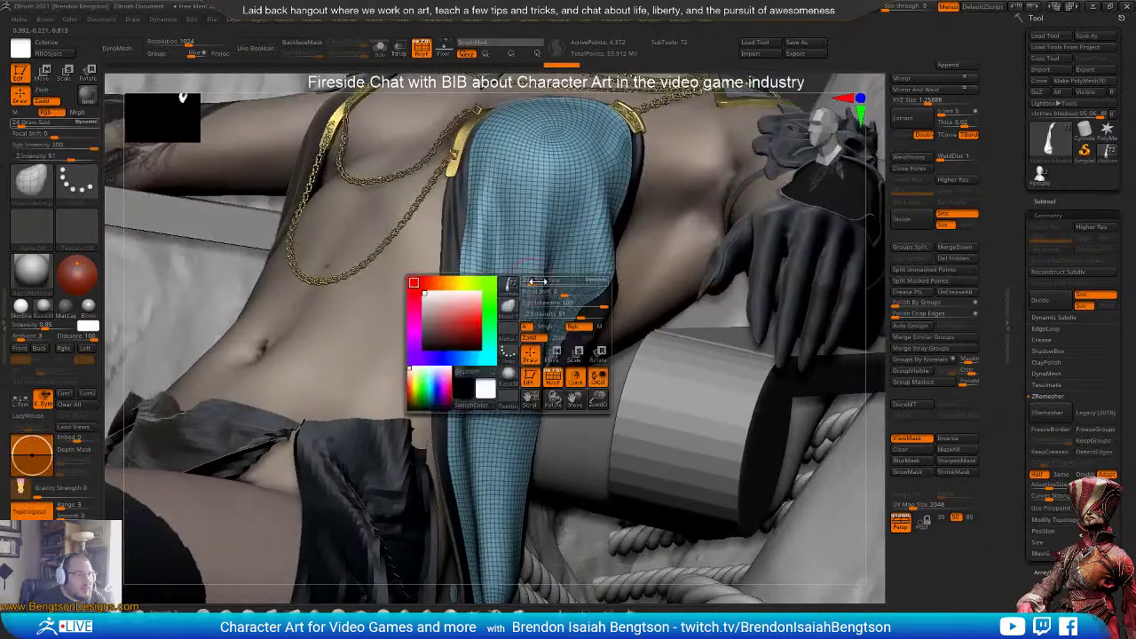
pyautogui.moveTo(540, 283); pyautogui.dragTo(545, 303)
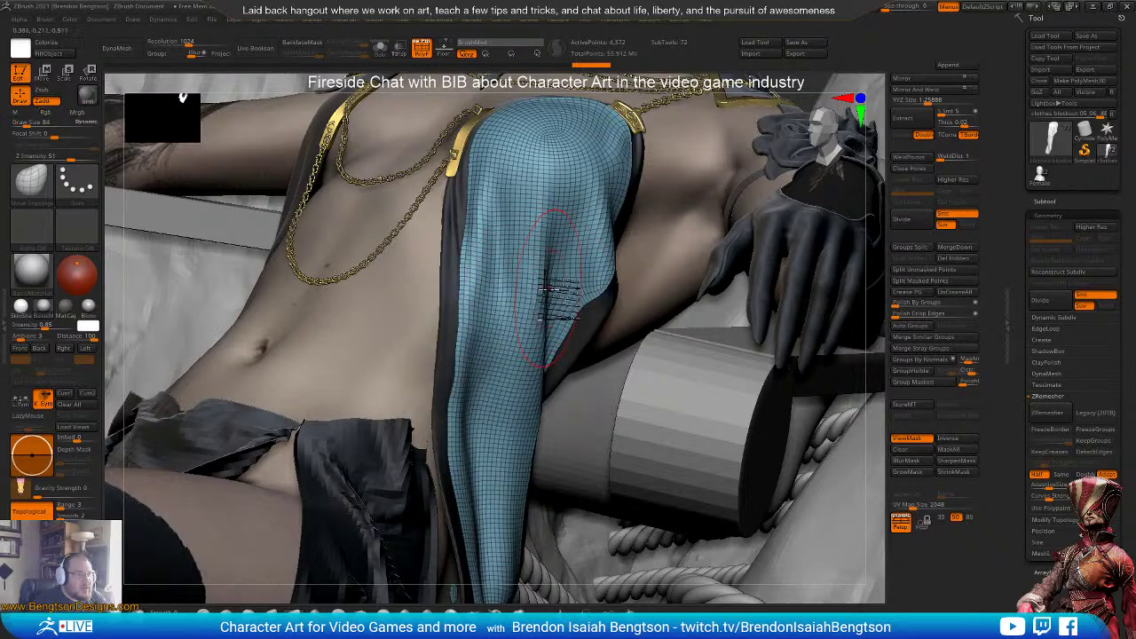
# - Try a half-density ZRemesh of the offset drape surface, isolate it to inspect its lower end, and undo the remesh
pyautogui.moveTo(530, 263); pyautogui.dragTo(475, 439, button='right')
pyautogui.moveTo(501, 475); pyautogui.dragTo(538, 264, button='right')
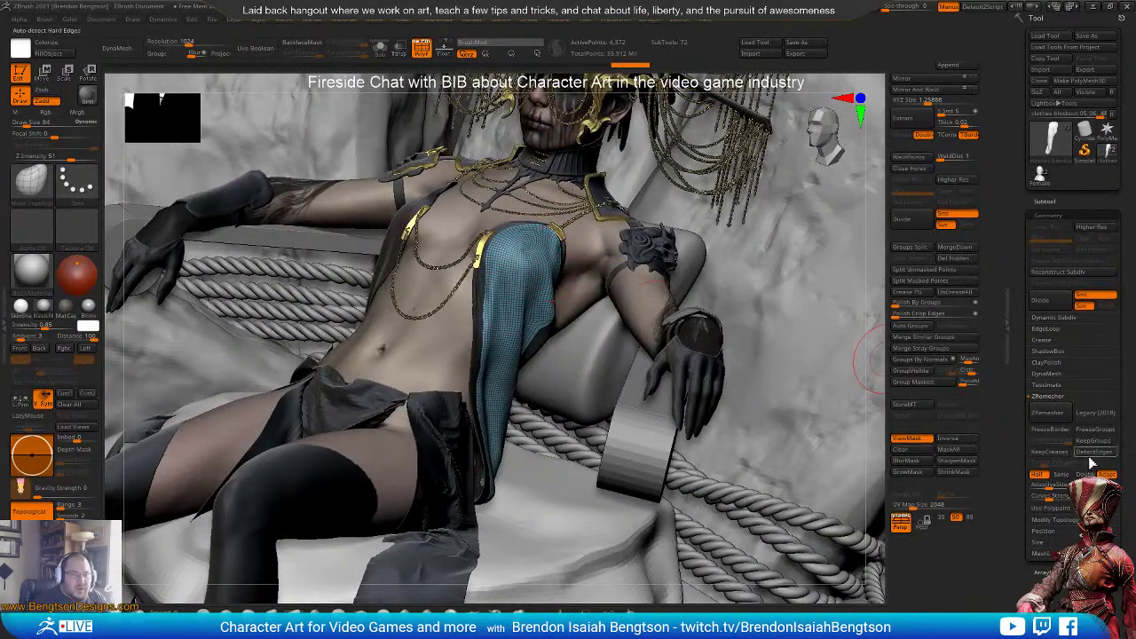
pyautogui.click(1047, 413)
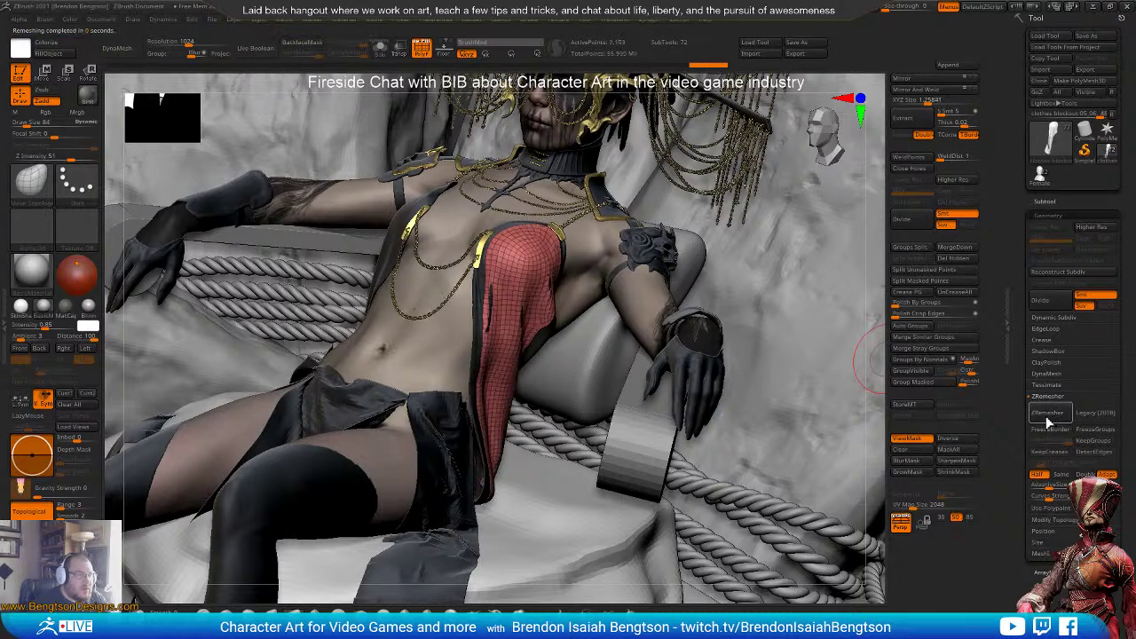
pyautogui.hotkey('shift', 'alt', 's')
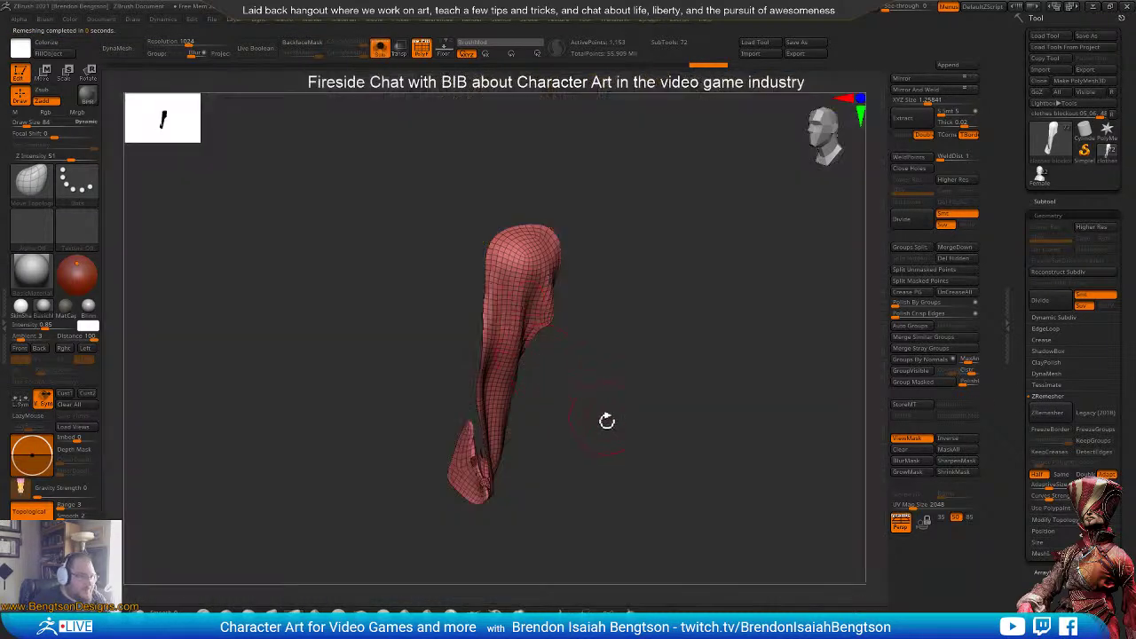
pyautogui.moveTo(606, 421); pyautogui.dragTo(426, 395)
pyautogui.moveTo(546, 422); pyautogui.dragTo(535, 456)
pyautogui.hotkey('ctrl', 'd')
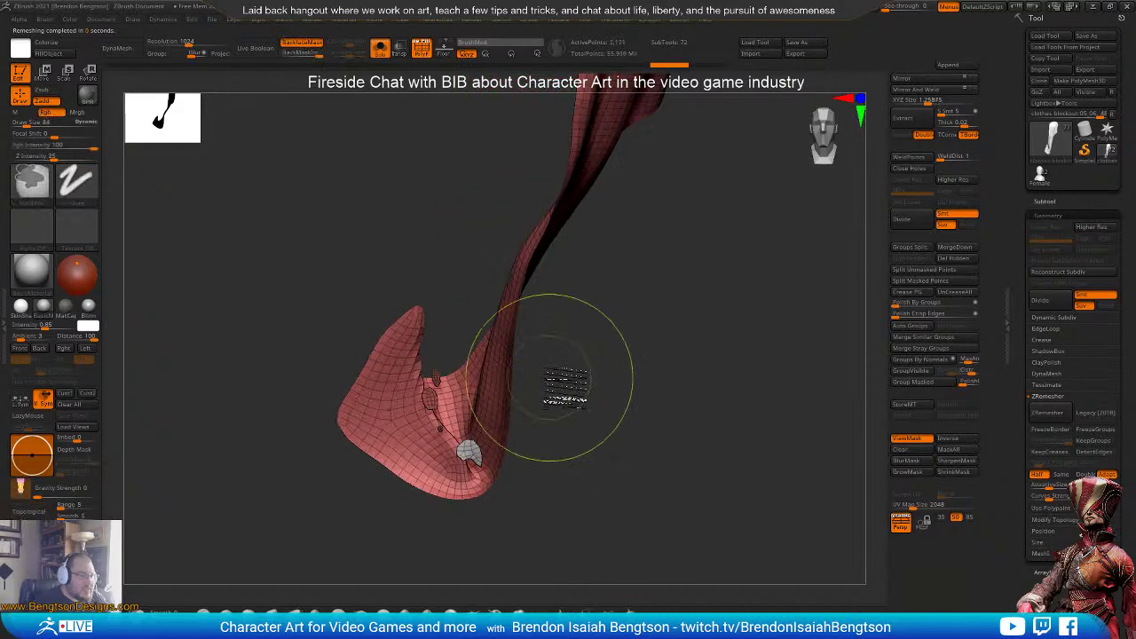
pyautogui.hotkey('ctrl', 'w')
pyautogui.moveTo(648, 407); pyautogui.dragTo(790, 266)
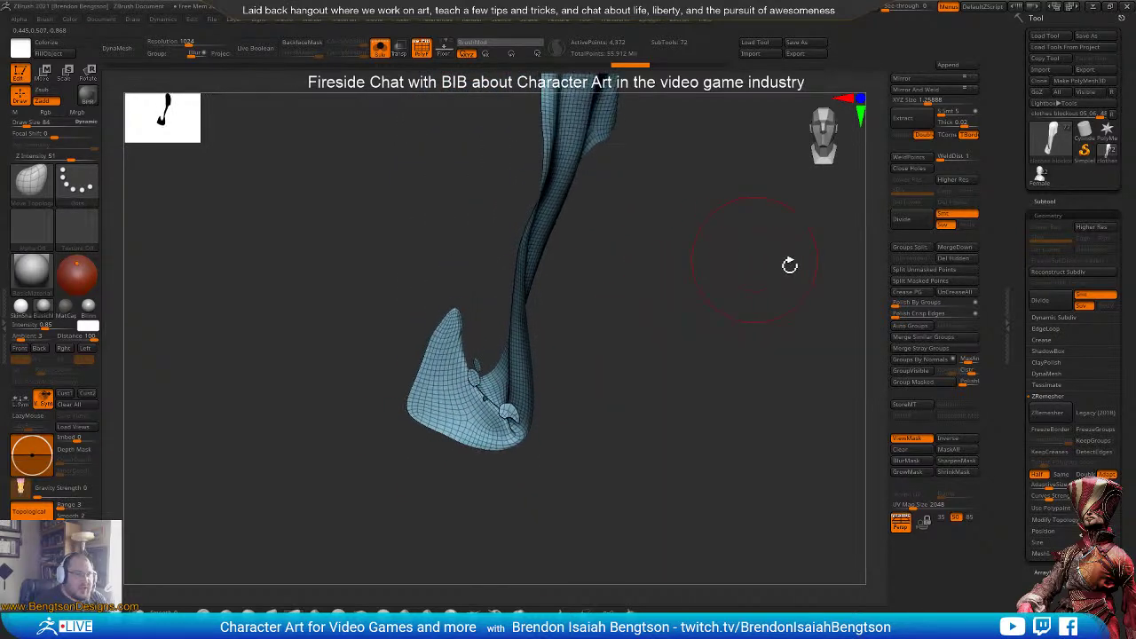
# - Auto-group the drape surface by its separate pieces, hide the small stray fragments at the lower end and delete them
pyautogui.click(908, 331)
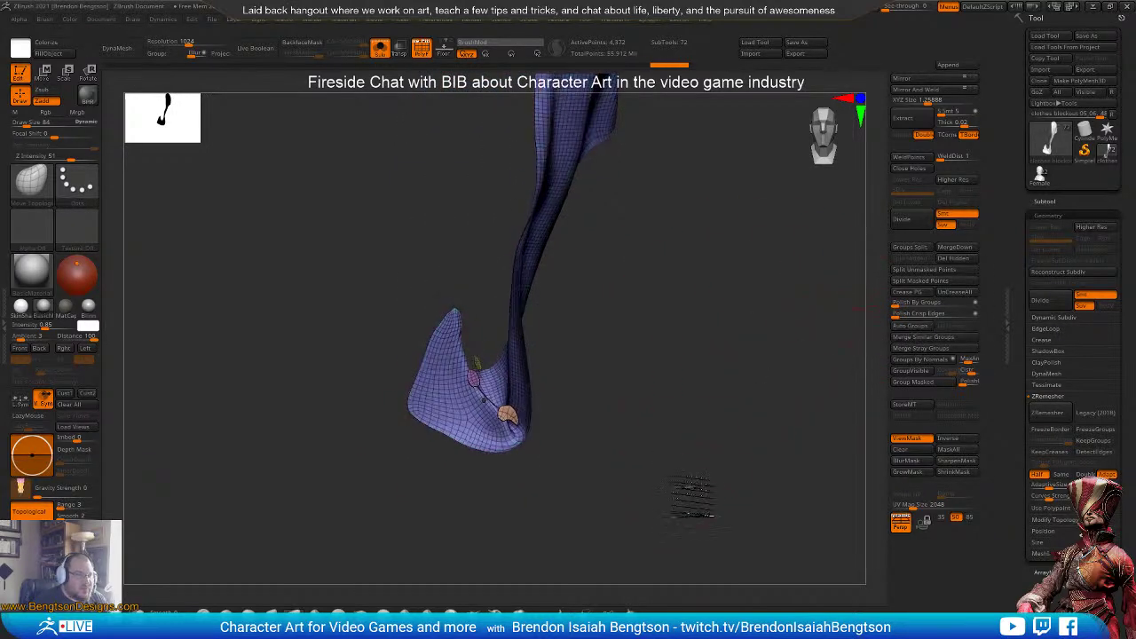
pyautogui.moveTo(669, 459); pyautogui.dragTo(578, 427)
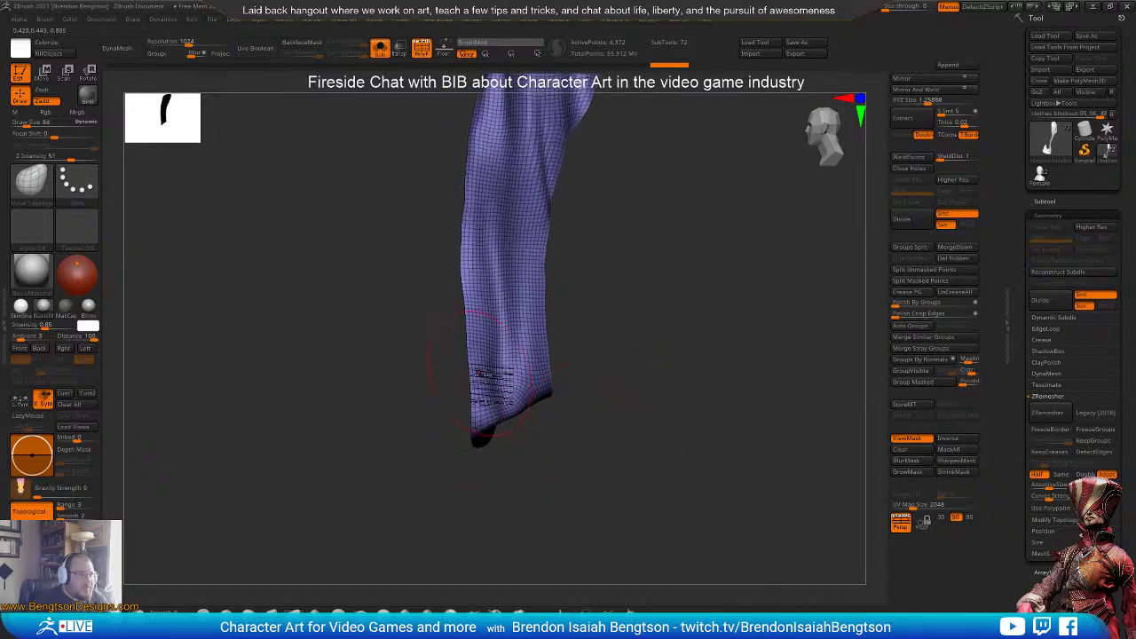
pyautogui.moveTo(747, 325); pyautogui.dragTo(651, 370)
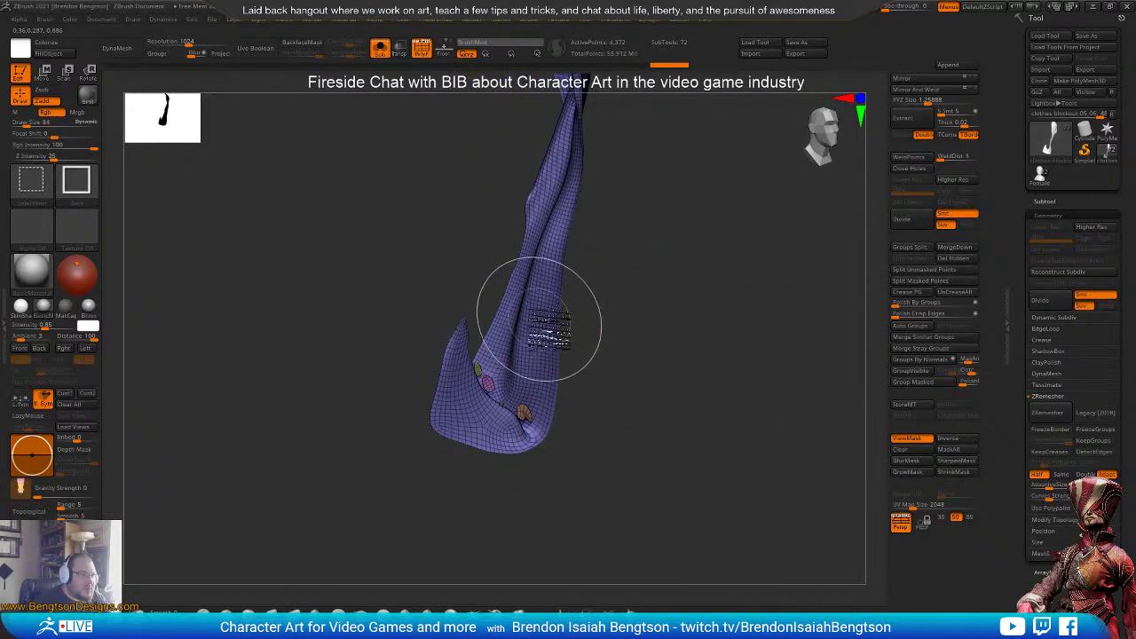
pyautogui.moveTo(660, 296)
pyautogui.mouseDown()
pyautogui.moveTo(672, 304)
pyautogui.moveTo(614, 317)
pyautogui.moveTo(629, 312)
pyautogui.mouseUp()
pyautogui.click(950, 260)
pyautogui.moveTo(731, 411); pyautogui.dragTo(886, 340)
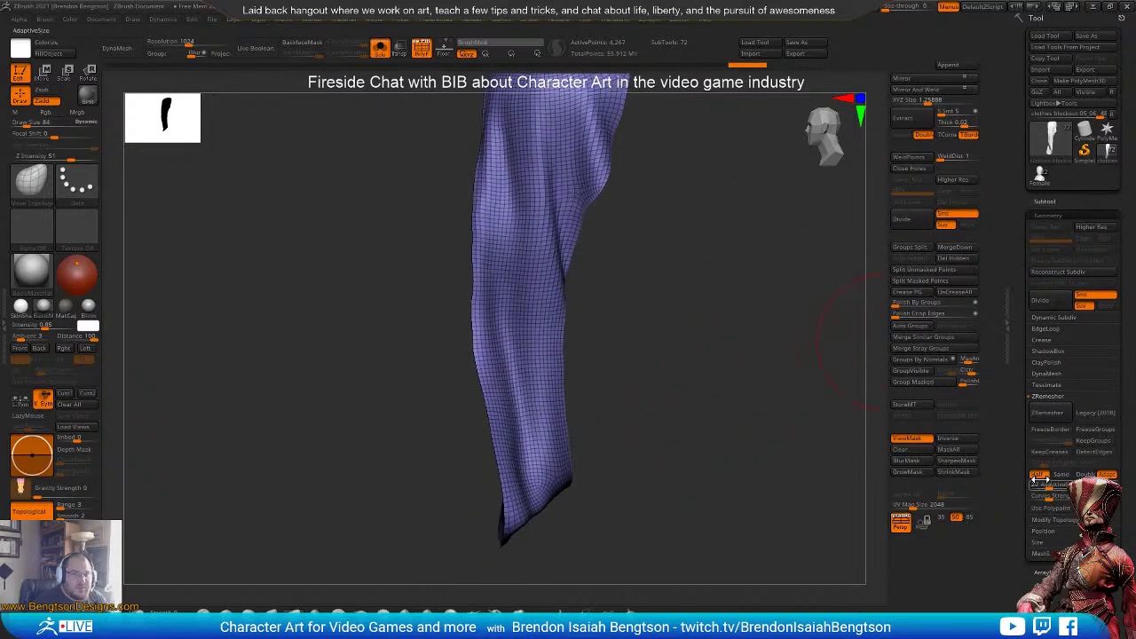
# - ZRemesh the cleaned drape surface twice with the Half option and show all subtools again
pyautogui.click(1048, 413)
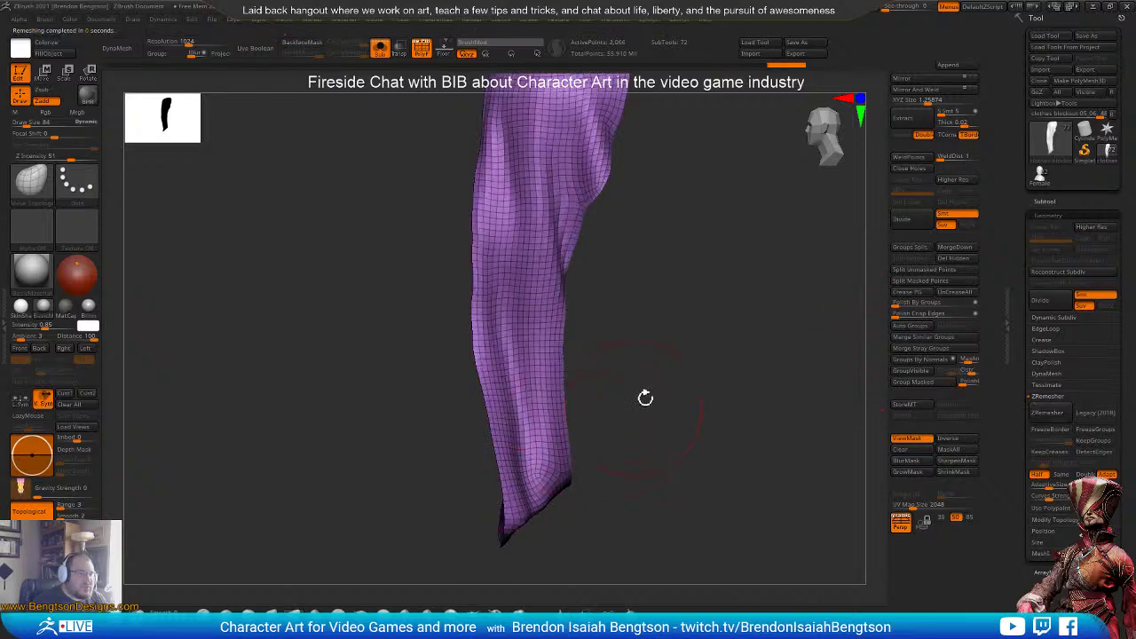
pyautogui.moveTo(645, 398); pyautogui.dragTo(679, 367)
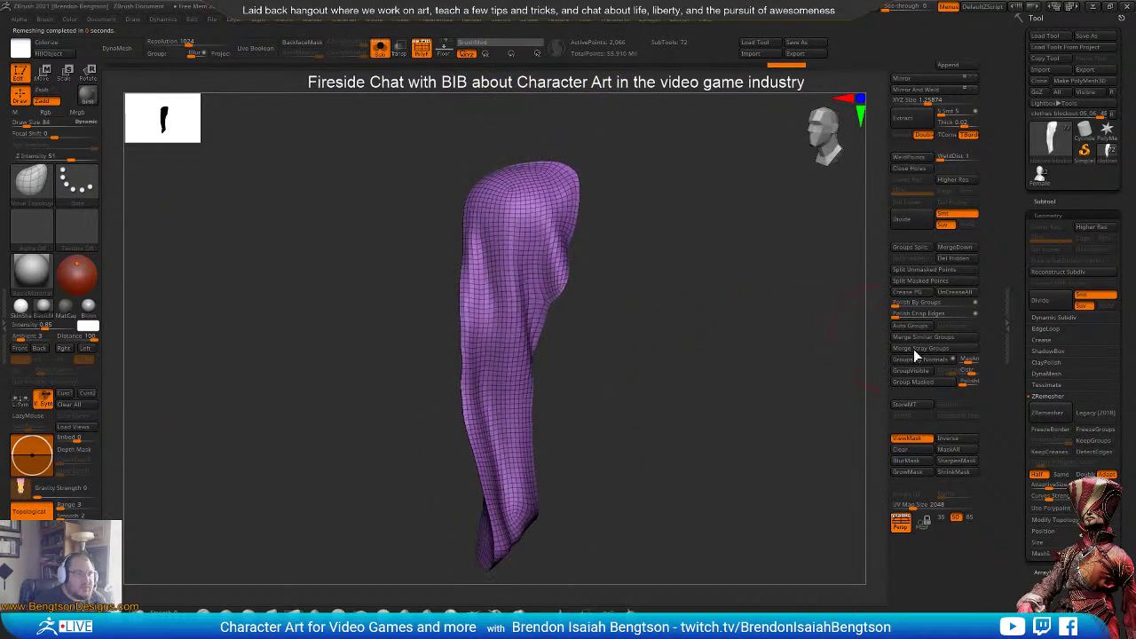
pyautogui.click(1049, 413)
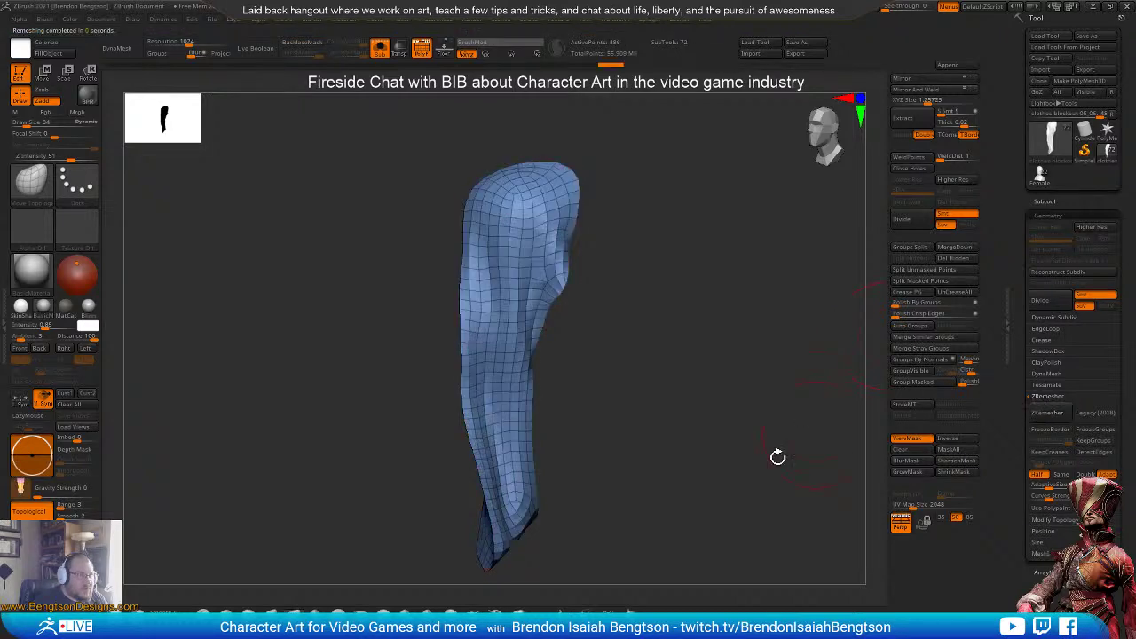
pyautogui.moveTo(778, 457); pyautogui.dragTo(756, 506)
pyautogui.hotkey('alt', 's')
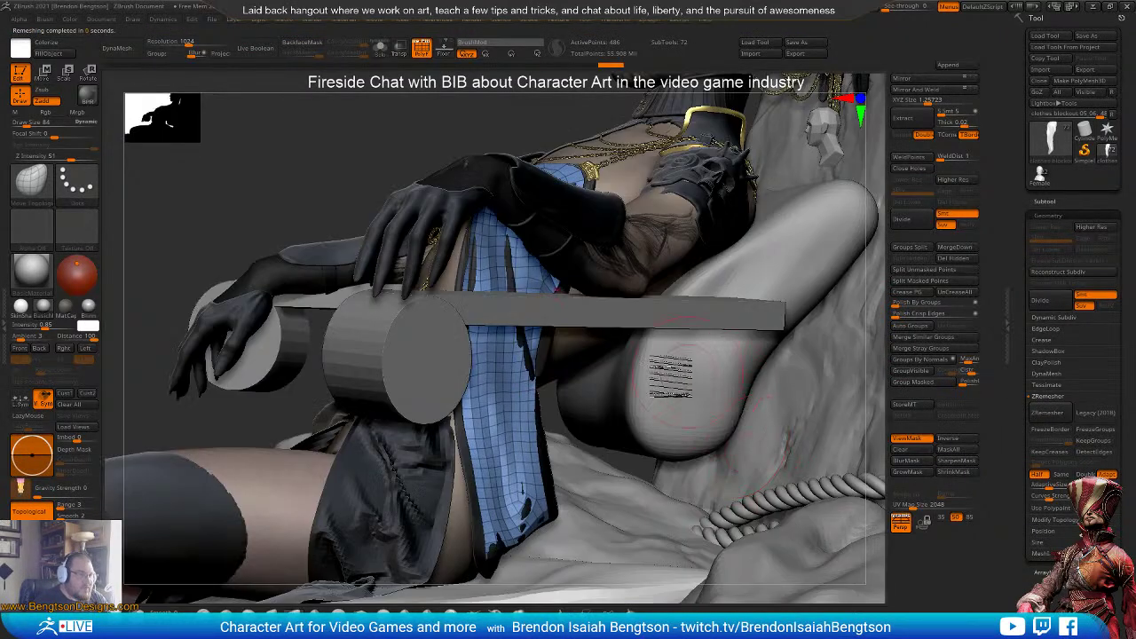
pyautogui.moveTo(509, 391); pyautogui.dragTo(497, 261, button='right')
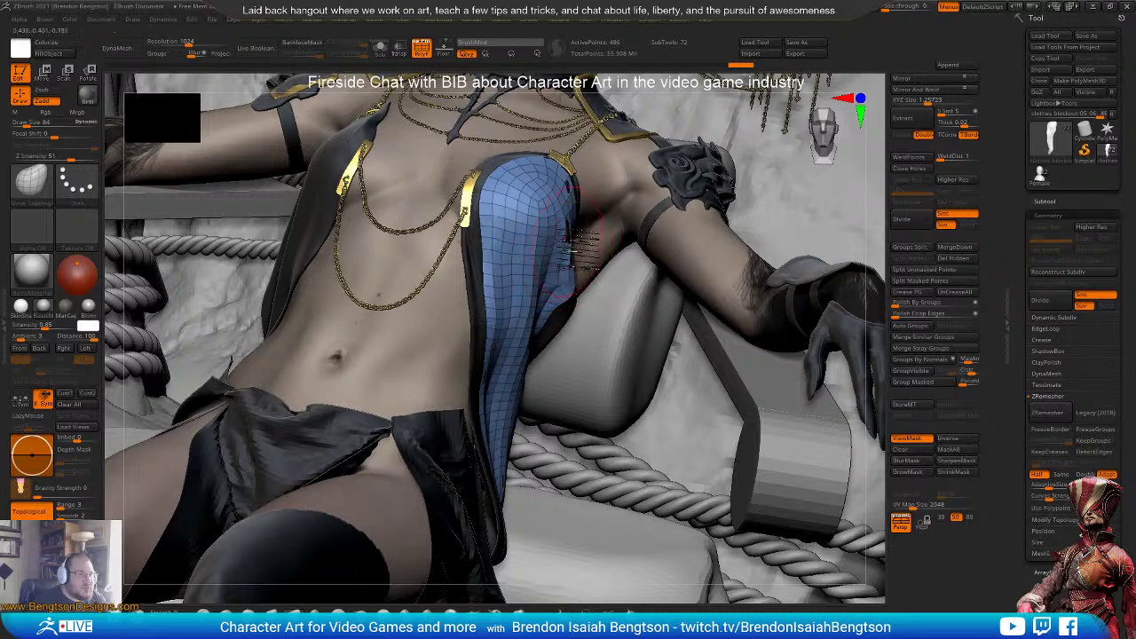
# - Adjust the remeshed surface's outer edge and lower part with Move Topological to cover the original chest drape
pyautogui.moveTo(575, 195); pyautogui.dragTo(569, 190)
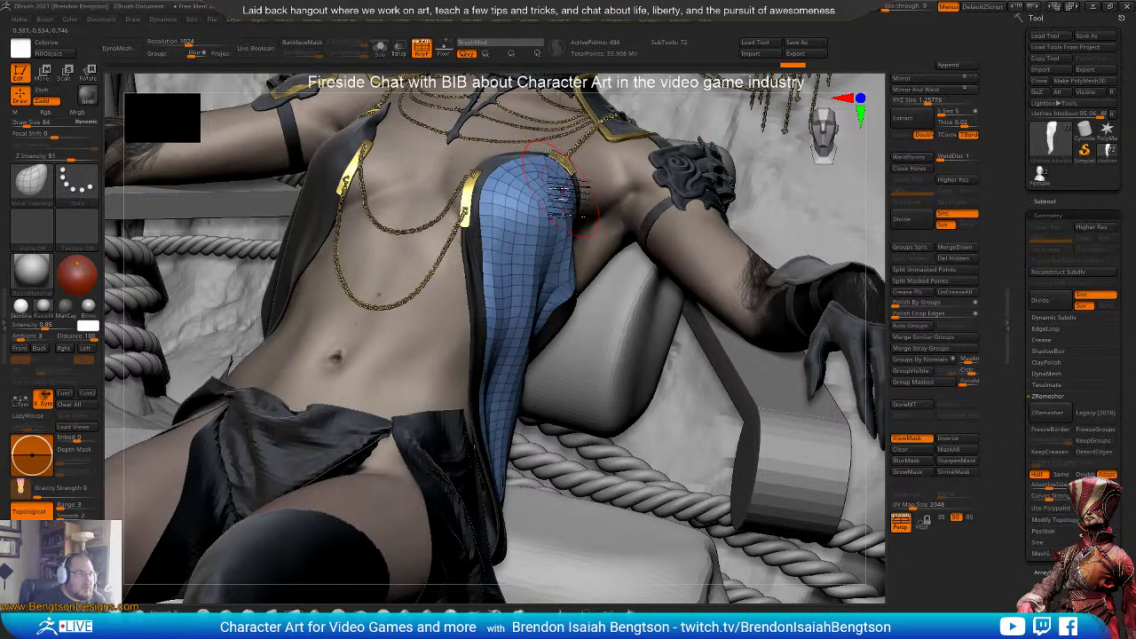
pyautogui.moveTo(535, 318)
pyautogui.mouseDown(button='right')
pyautogui.moveTo(510, 252)
pyautogui.moveTo(538, 321)
pyautogui.moveTo(535, 354)
pyautogui.mouseUp(button='right')
pyautogui.moveTo(534, 309); pyautogui.dragTo(536, 320)
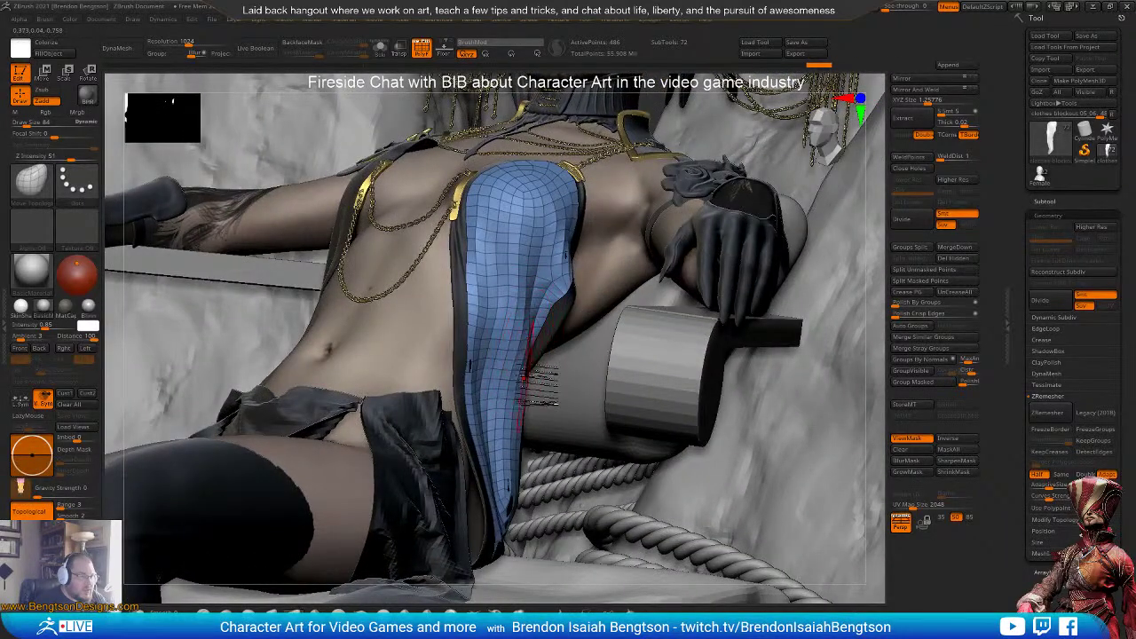
pyautogui.moveTo(537, 365); pyautogui.dragTo(486, 370)
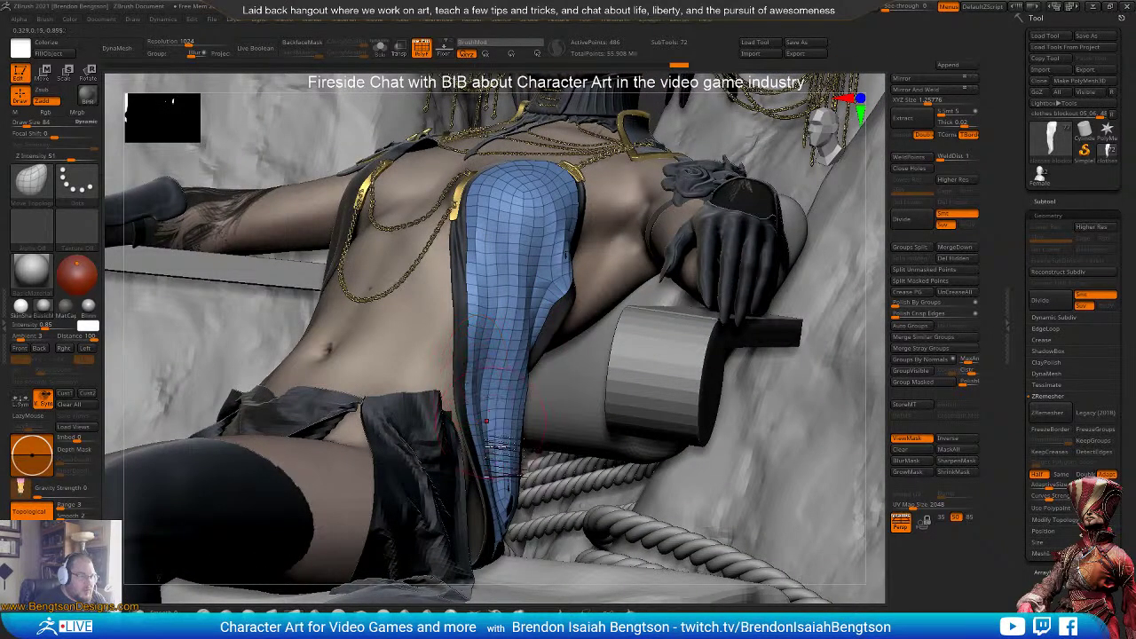
pyautogui.moveTo(528, 508); pyautogui.dragTo(504, 502)
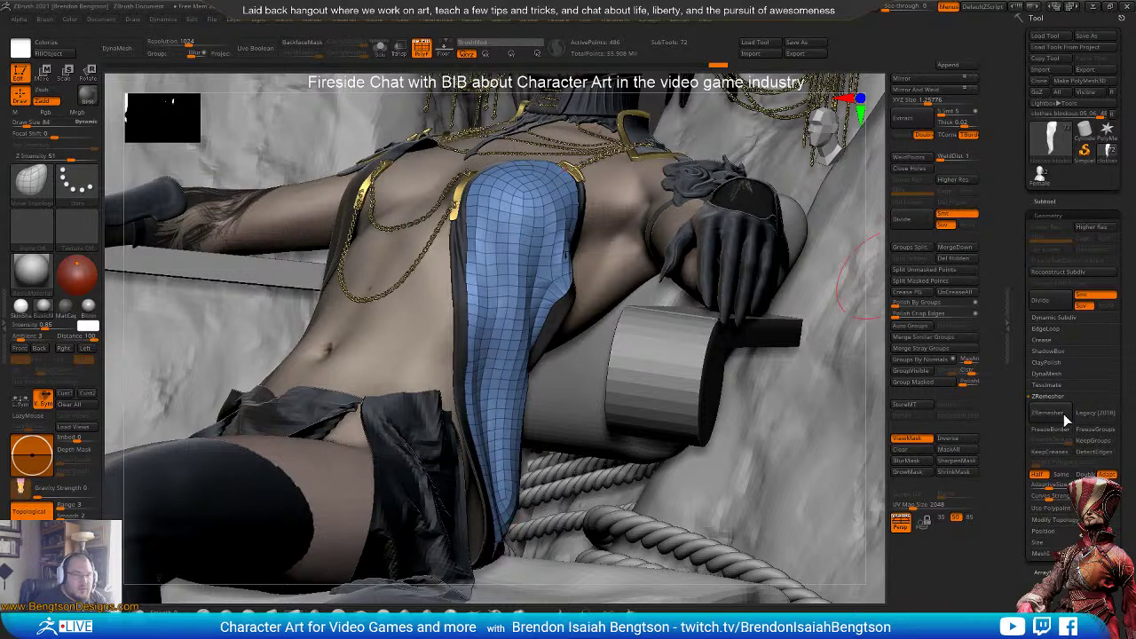
# - Enable Dynamic Subdiv with the Chainmail02 MicroPoly on the drape surface and hide the polyframe
pyautogui.click(1050, 316)
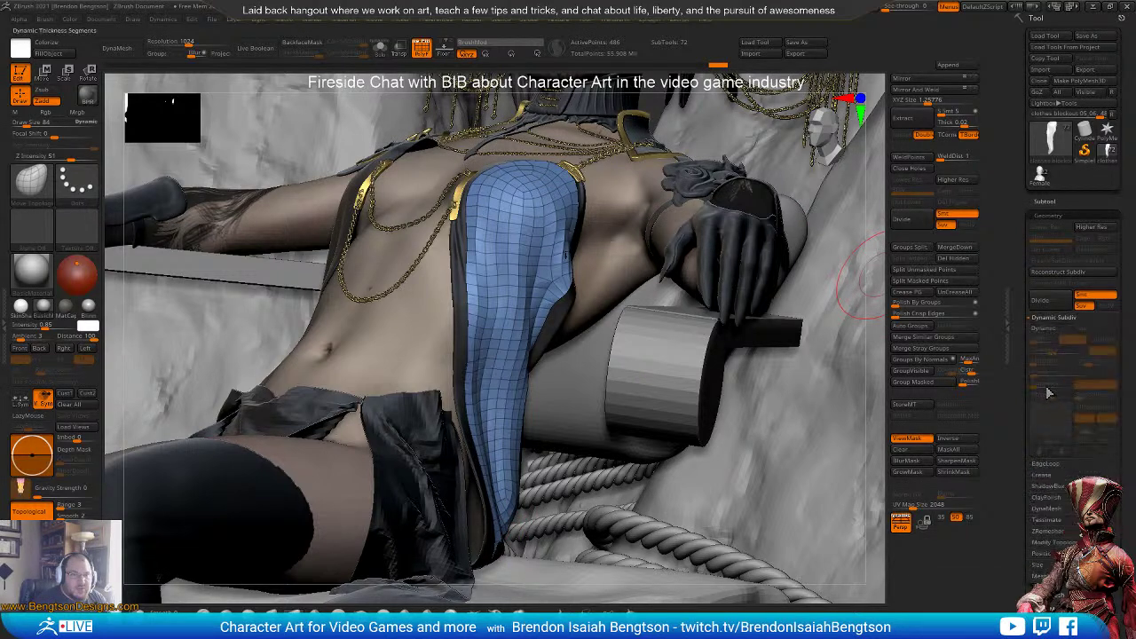
pyautogui.click(1046, 328)
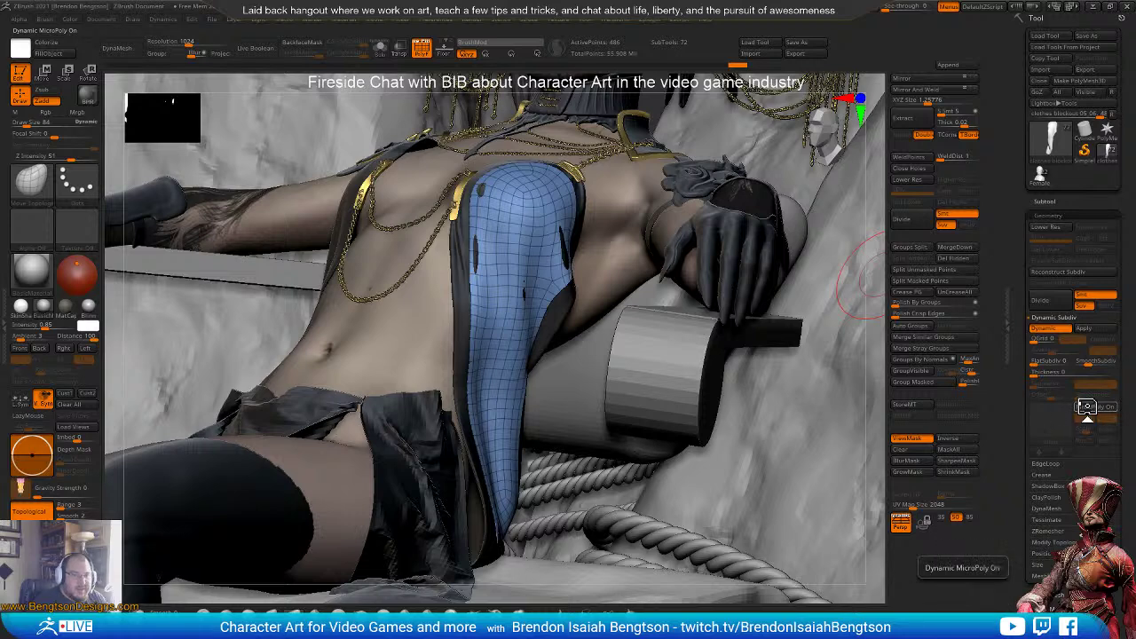
pyautogui.click(1088, 408)
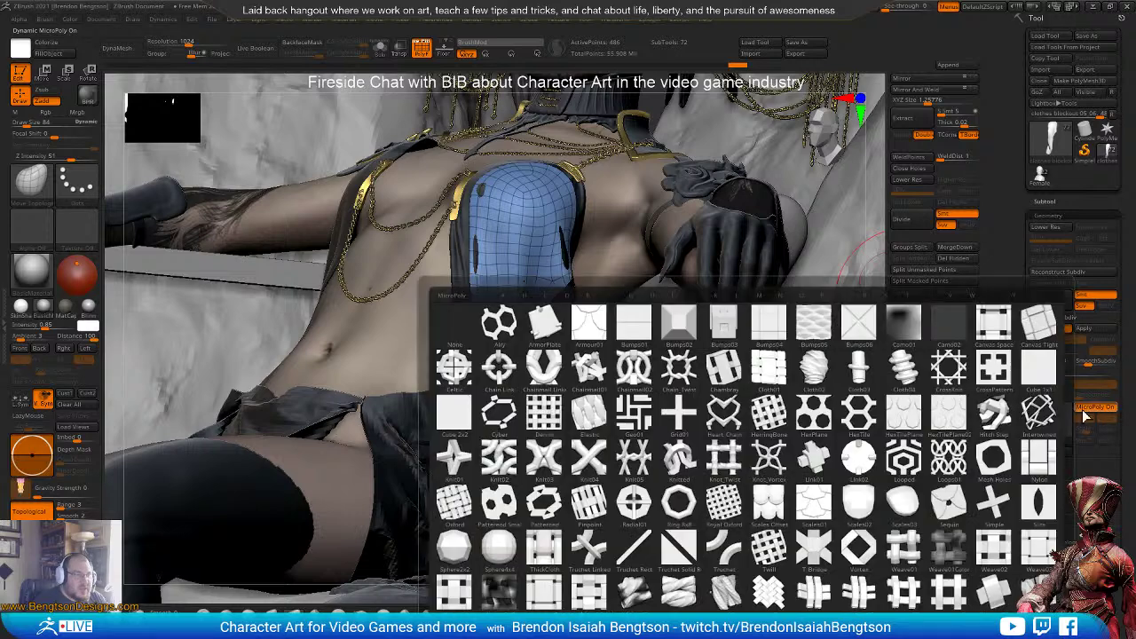
pyautogui.click(635, 371)
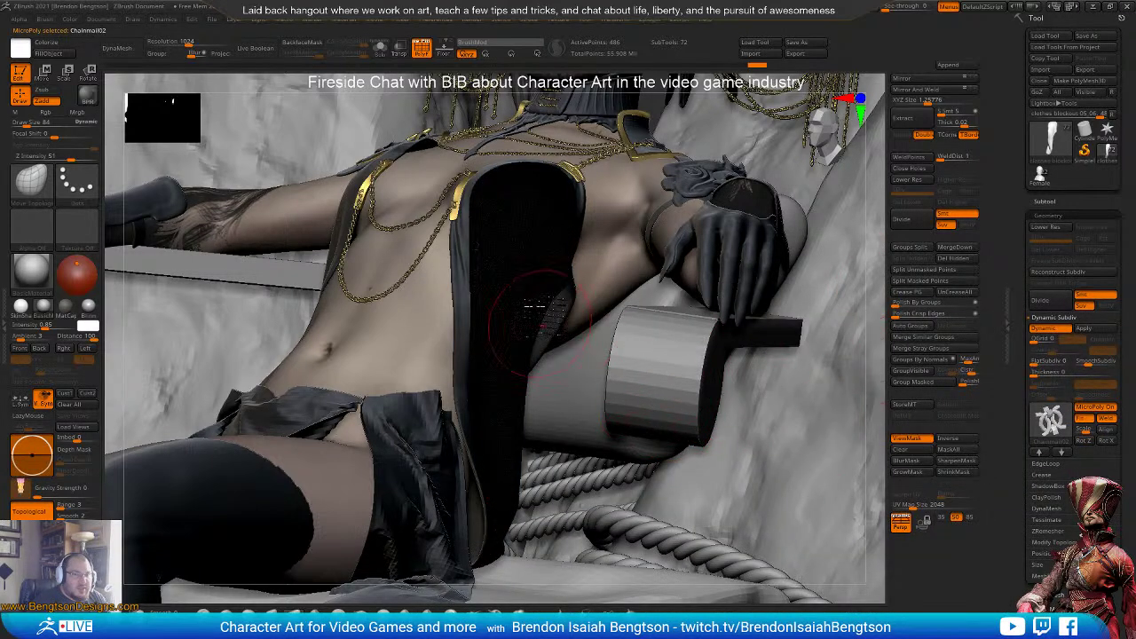
pyautogui.keyDown('ctrl'); pyautogui.moveTo(545, 346); pyautogui.dragTo(548, 366, button='right'); pyautogui.keyUp('ctrl')
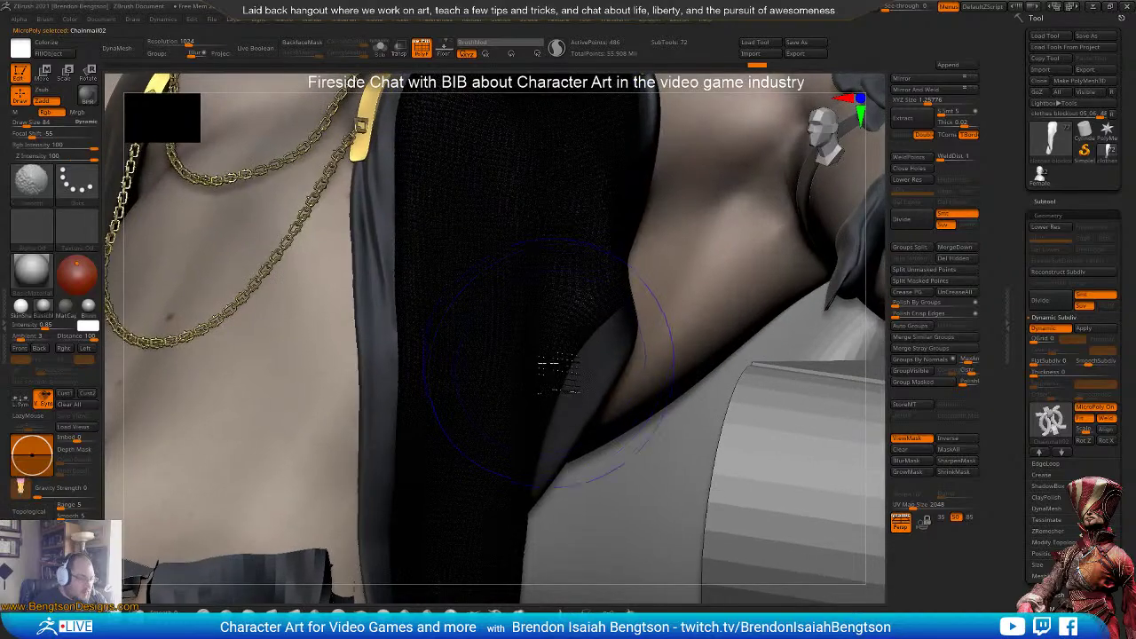
pyautogui.hotkey('shift', 'f')
pyautogui.moveTo(547, 315)
pyautogui.mouseDown(button='right')
pyautogui.moveTo(573, 297)
pyautogui.moveTo(561, 306)
pyautogui.moveTo(586, 315)
pyautogui.mouseUp(button='right')
pyautogui.moveTo(424, 256); pyautogui.dragTo(462, 259)
pyautogui.moveTo(614, 234); pyautogui.dragTo(622, 233)
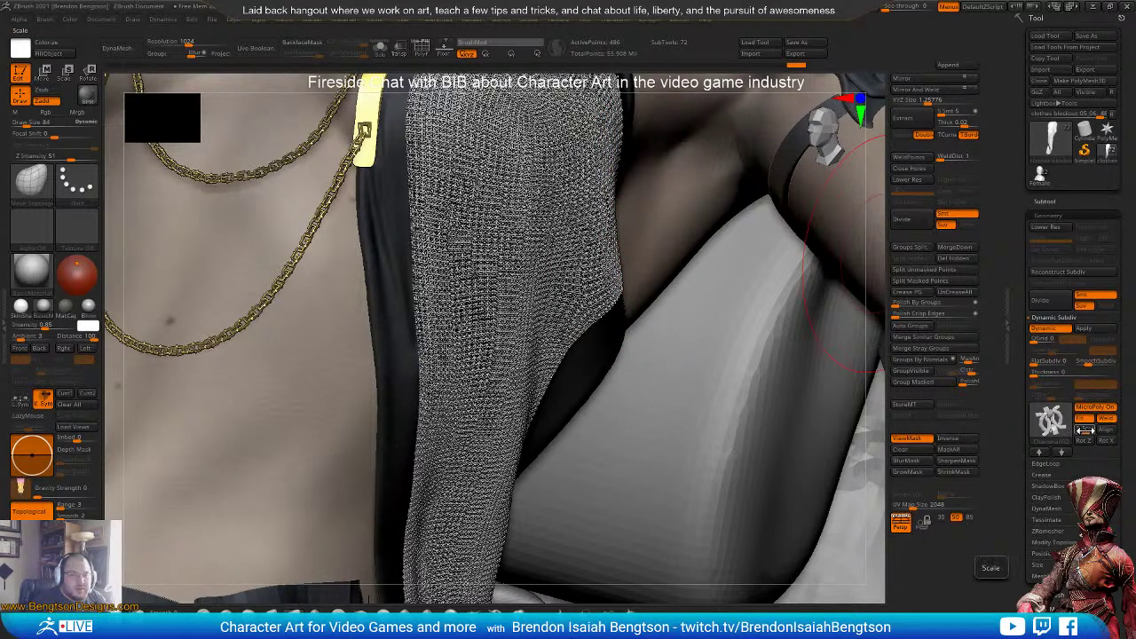
# - Try a larger MicroPoly scale on the chainmail, undo it, and check the MicroPoly fit and weld options
pyautogui.moveTo(1088, 429); pyautogui.dragTo(1099, 433)
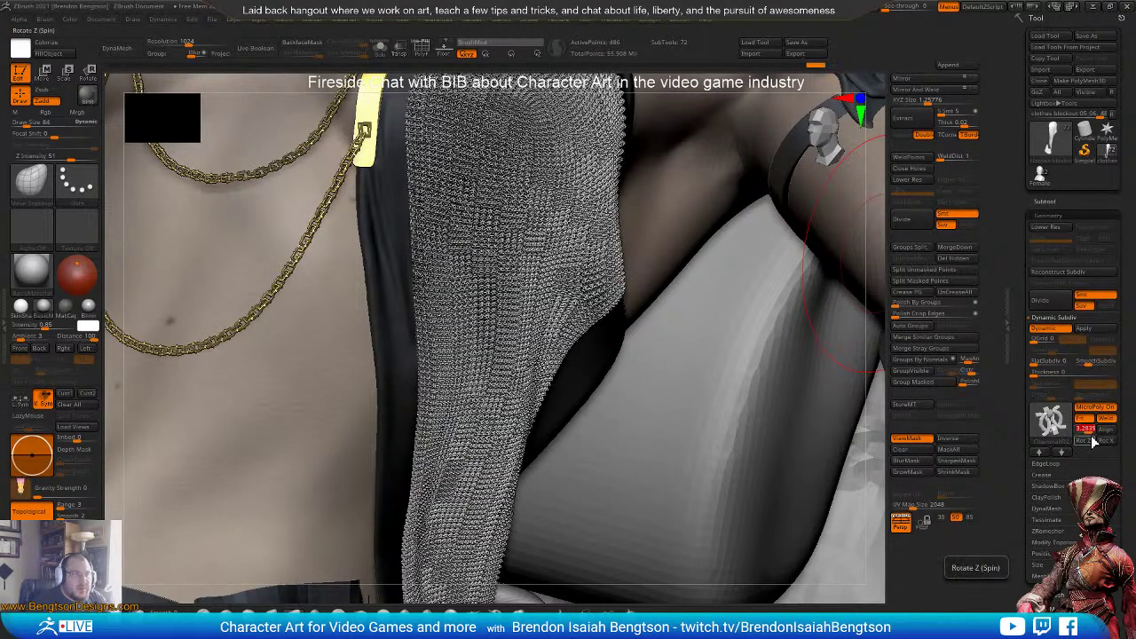
pyautogui.hotkey('ctrl', 'z')
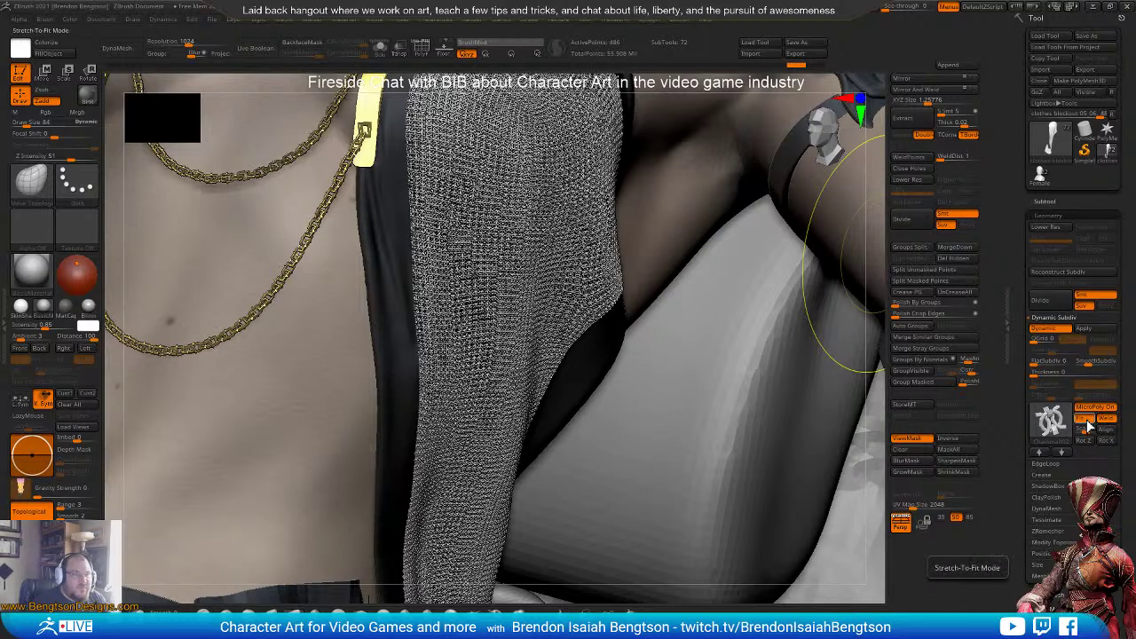
pyautogui.click(1089, 427)
pyautogui.click(1090, 429)
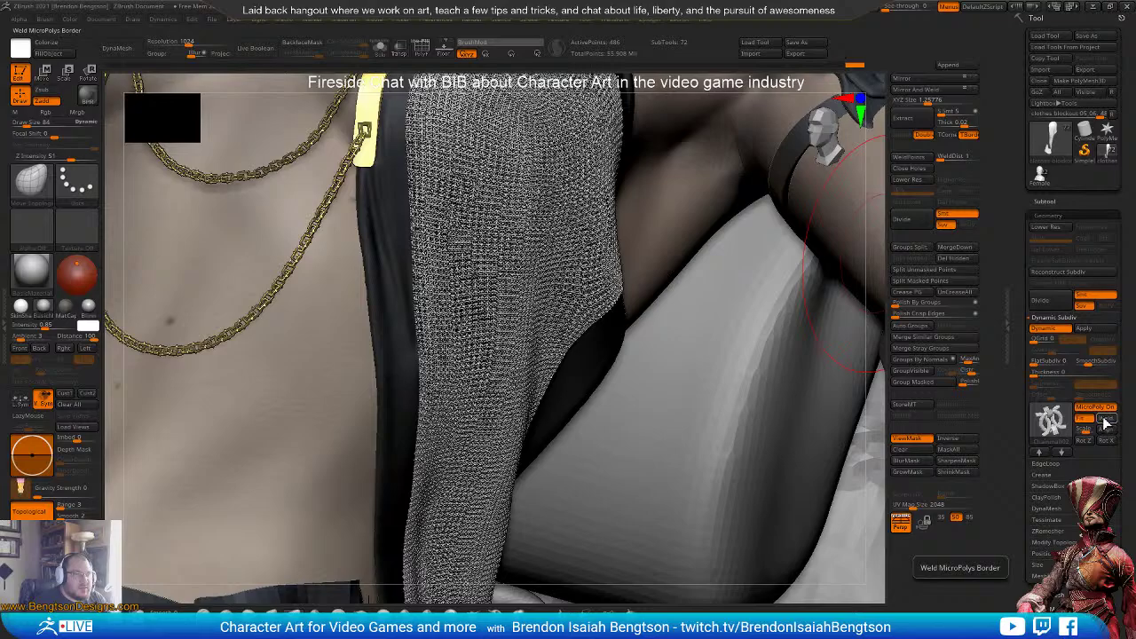
pyautogui.moveTo(1065, 423)
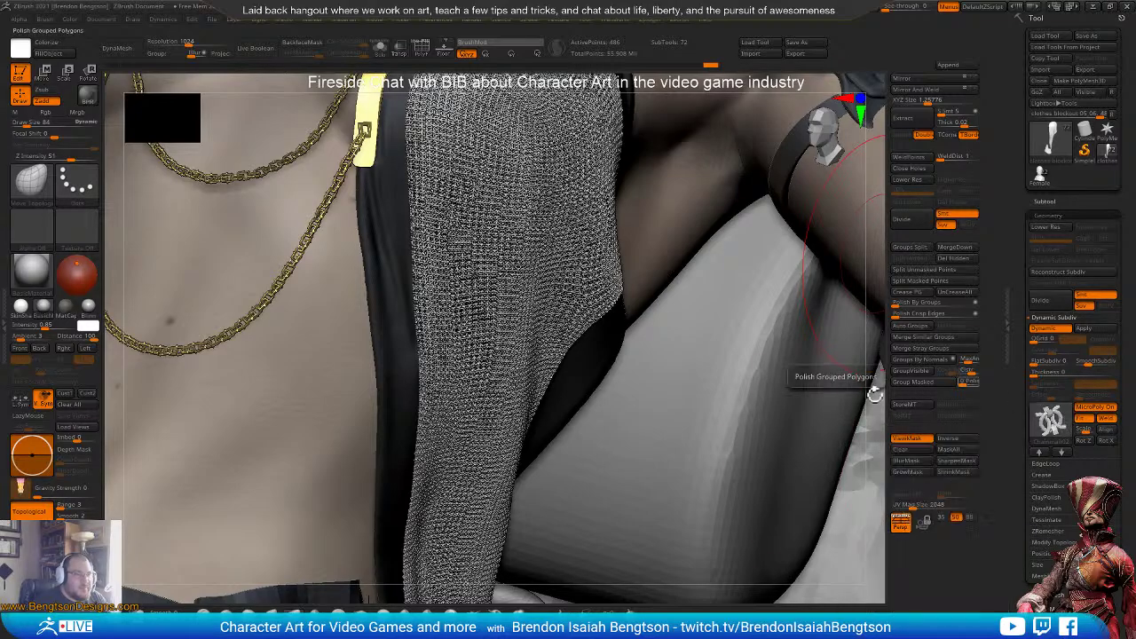
pyautogui.moveTo(507, 347)
pyautogui.mouseDown(button='right')
pyautogui.moveTo(499, 323)
pyautogui.moveTo(435, 328)
pyautogui.moveTo(500, 336)
pyautogui.mouseUp(button='right')
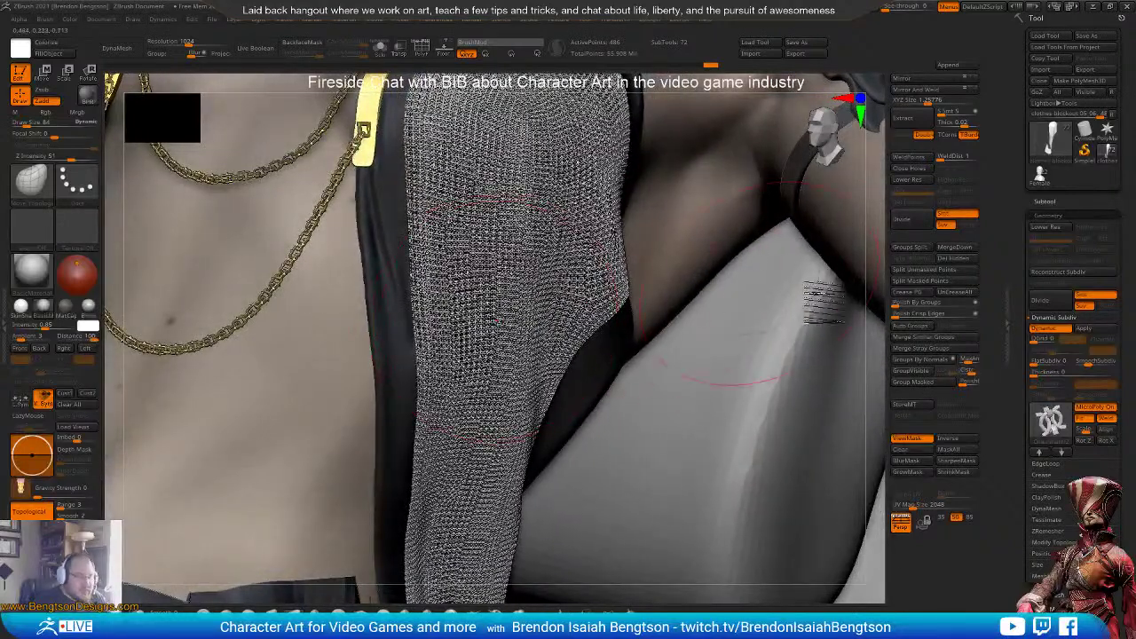
# - Turn off Dynamic Subdiv, show the polyframe and ZRemesh the drape surface again with the Half option
pyautogui.click(1043, 328)
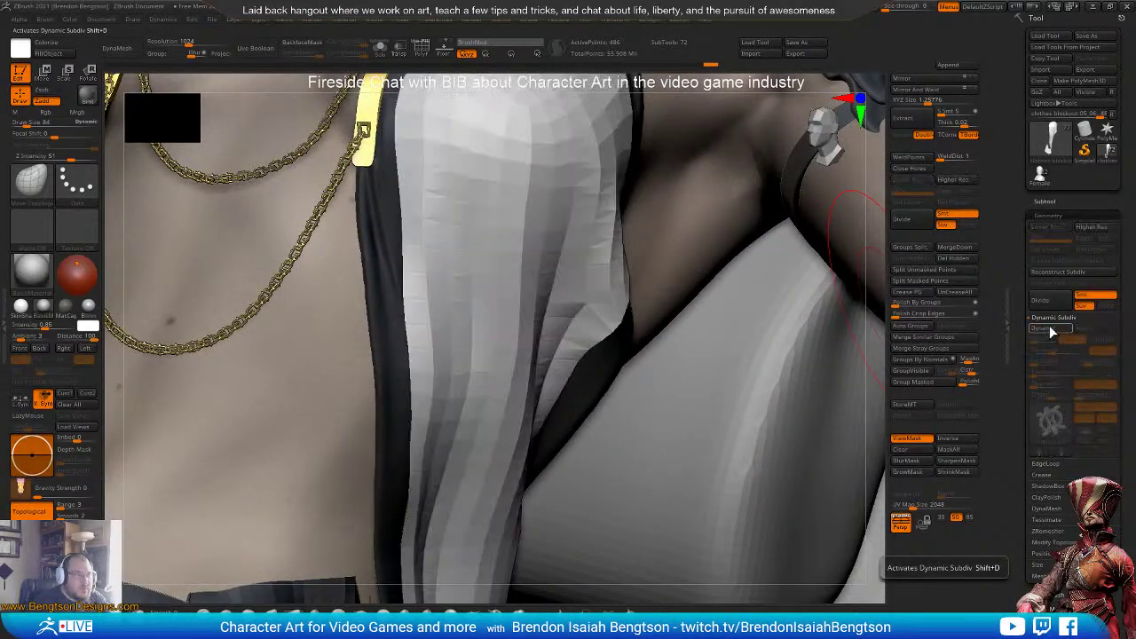
pyautogui.hotkey('shift', 'f')
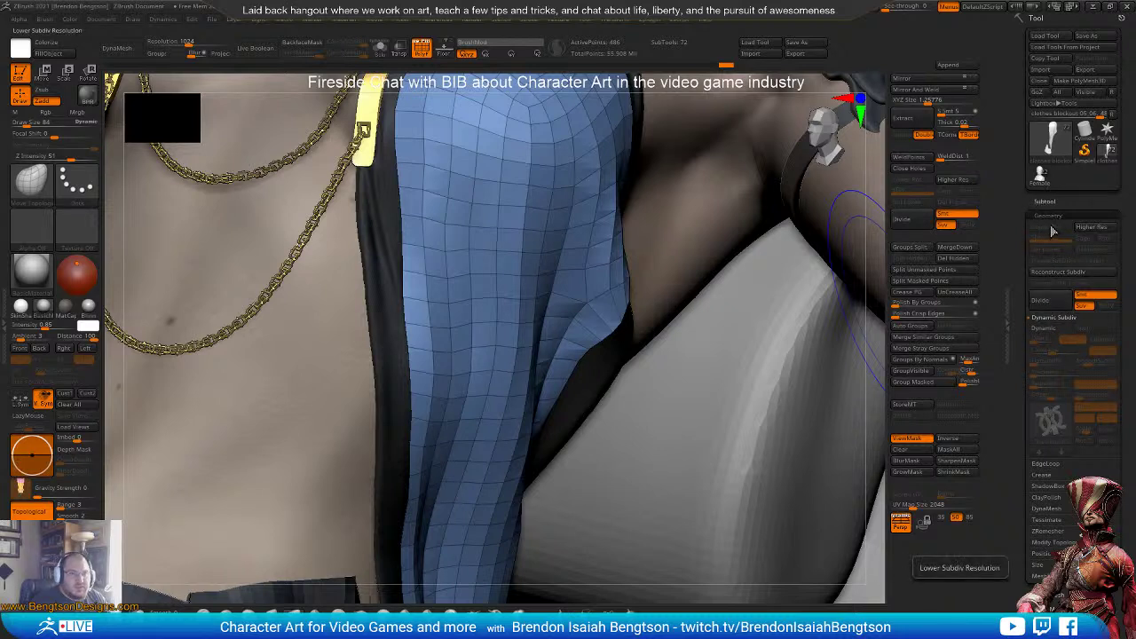
pyautogui.click(1049, 530)
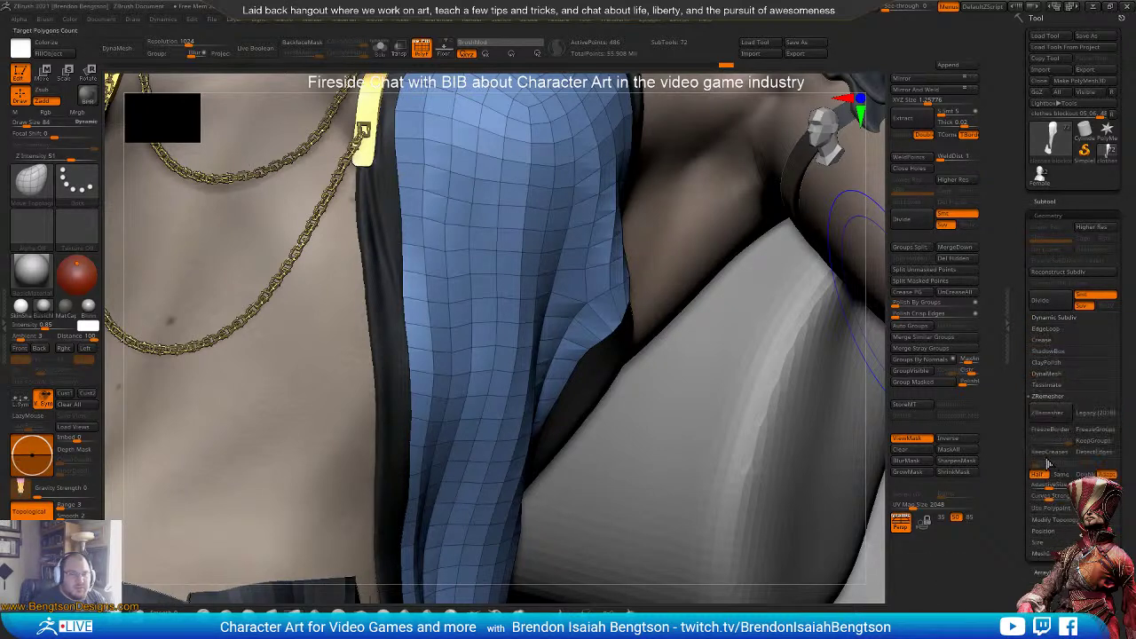
pyautogui.click(1049, 414)
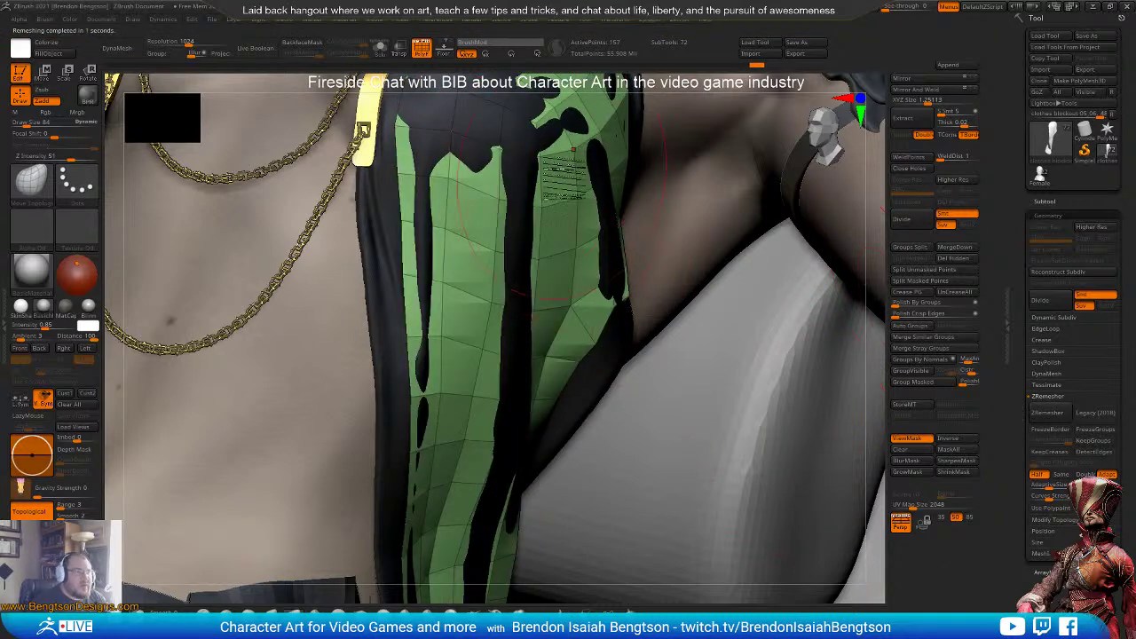
# - Pull the remeshed drape surface outward with Move Topological to cover the black drape poking through its upper and middle areas
pyautogui.keyDown('ctrl'); pyautogui.moveTo(558, 188); pyautogui.dragTo(552, 165, button='right'); pyautogui.keyUp('ctrl')
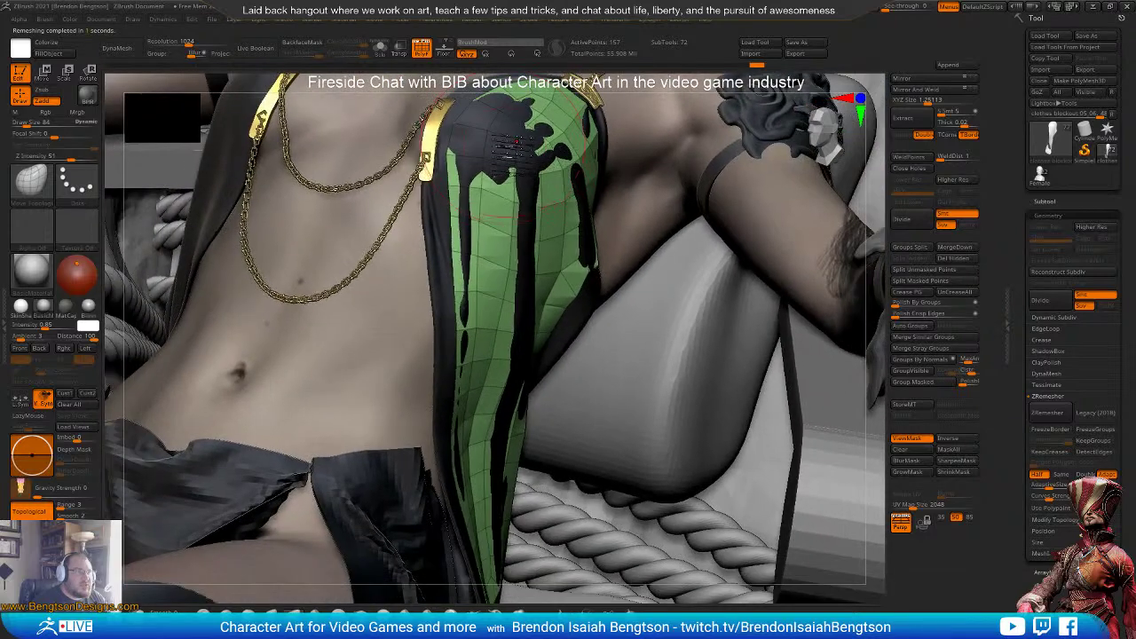
pyautogui.moveTo(512, 158)
pyautogui.mouseDown()
pyautogui.moveTo(520, 146)
pyautogui.moveTo(504, 142)
pyautogui.moveTo(476, 170)
pyautogui.moveTo(470, 320)
pyautogui.mouseUp()
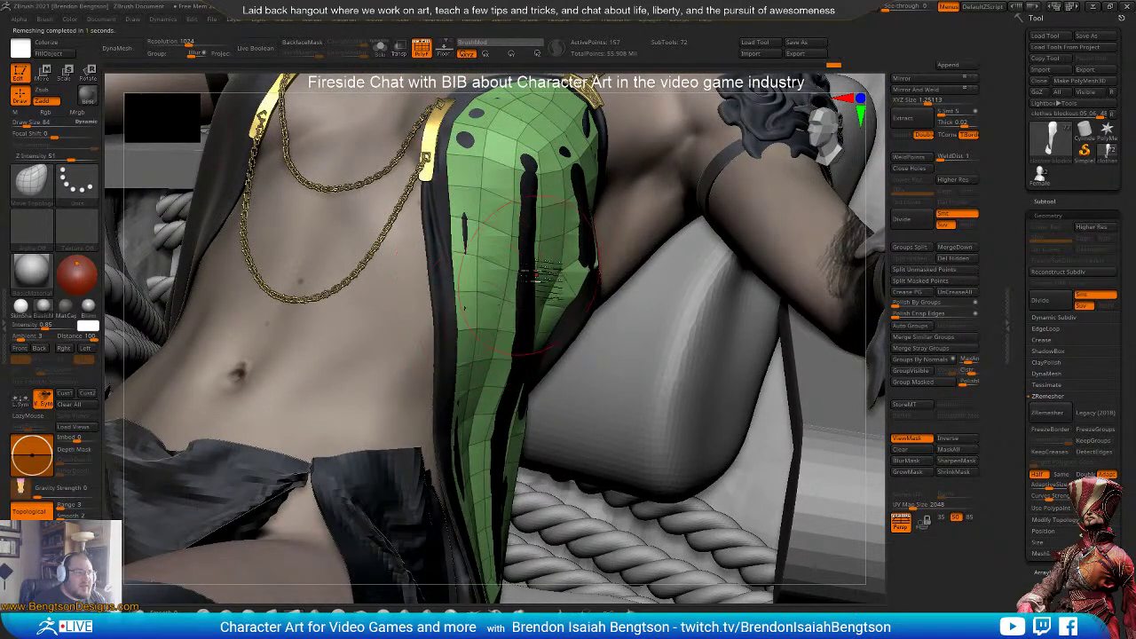
pyautogui.moveTo(538, 261); pyautogui.dragTo(537, 153)
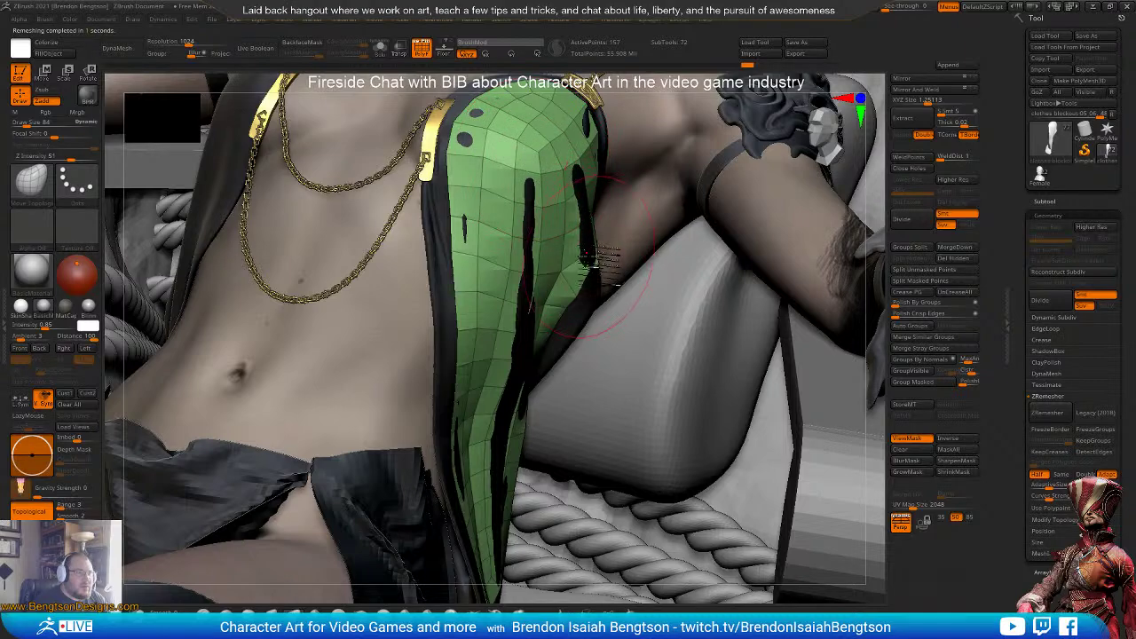
pyautogui.moveTo(596, 300)
pyautogui.mouseDown(button='right')
pyautogui.moveTo(569, 298)
pyautogui.moveTo(560, 261)
pyautogui.moveTo(552, 353)
pyautogui.mouseUp(button='right')
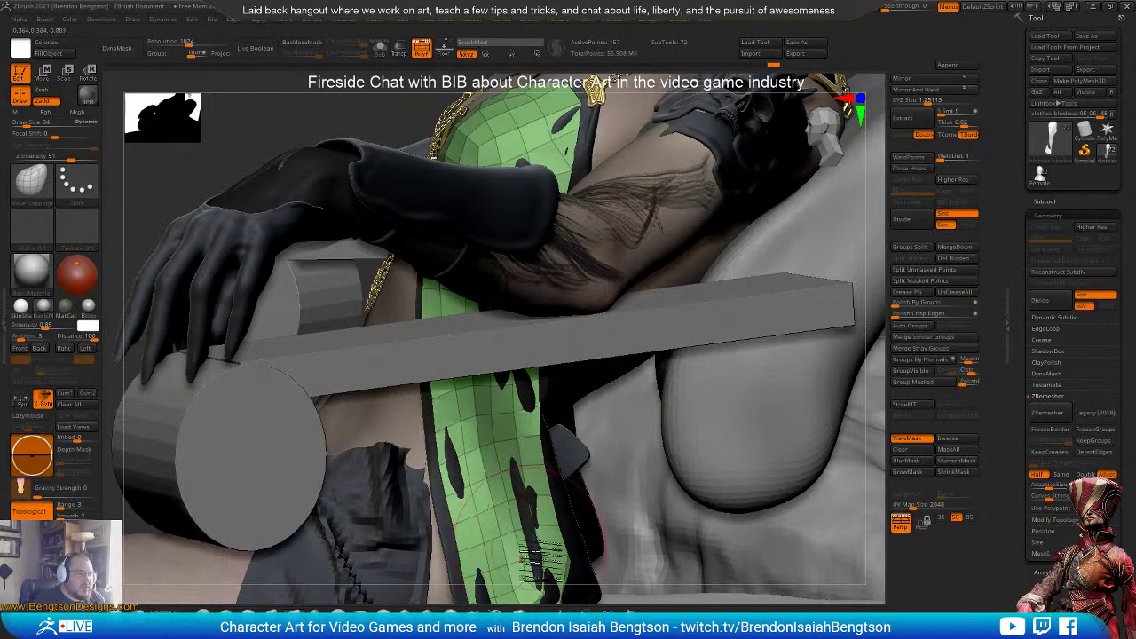
# - Enable Dynamic Subdiv on the half-resolution drape surface to show the chainmail and hide the polyframe
pyautogui.click(1048, 318)
pyautogui.click(1044, 329)
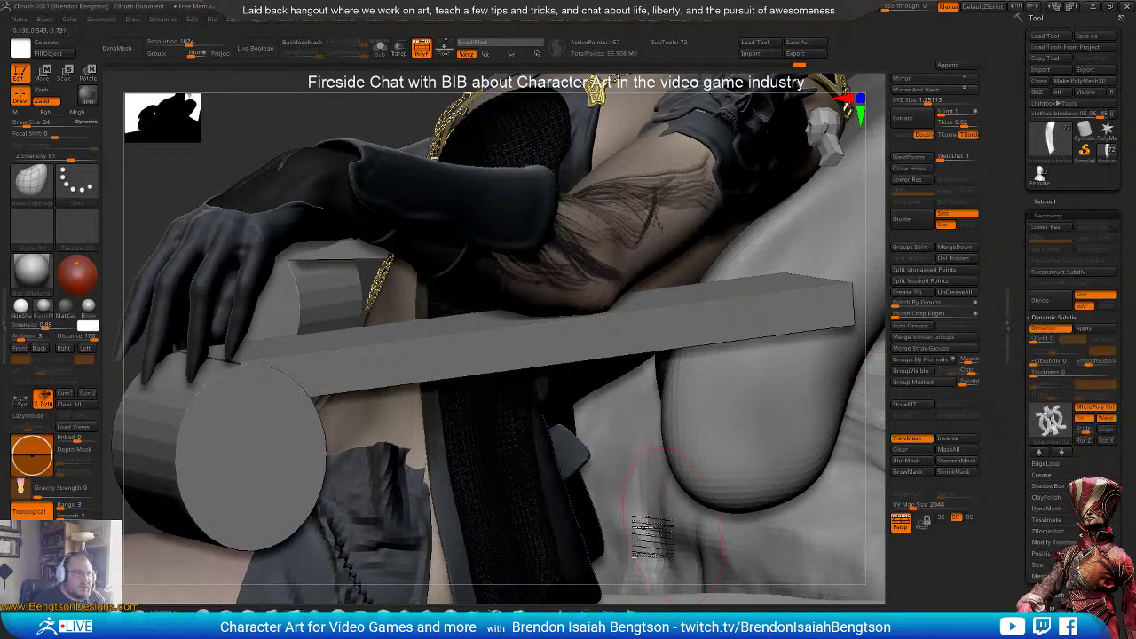
pyautogui.moveTo(554, 502); pyautogui.dragTo(566, 499, button='right')
pyautogui.hotkey('shift', 'f')
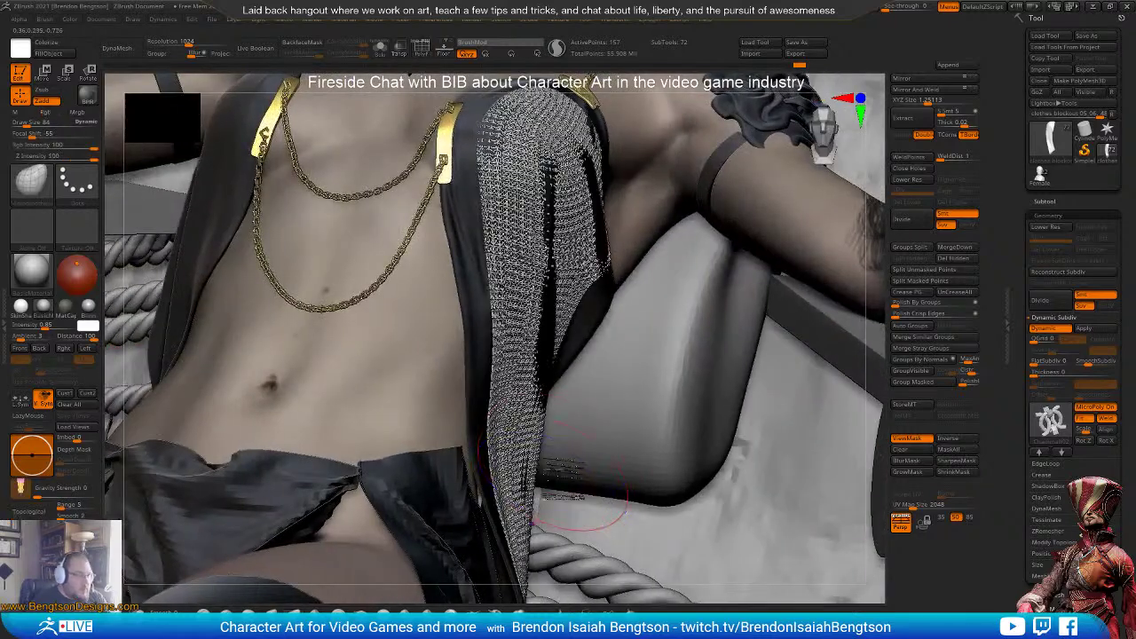
# - Move the chainmail outward along its centre, outer edge and upper inner edge to cover the black drape underneath
pyautogui.moveTo(577, 404); pyautogui.dragTo(598, 371, button='right')
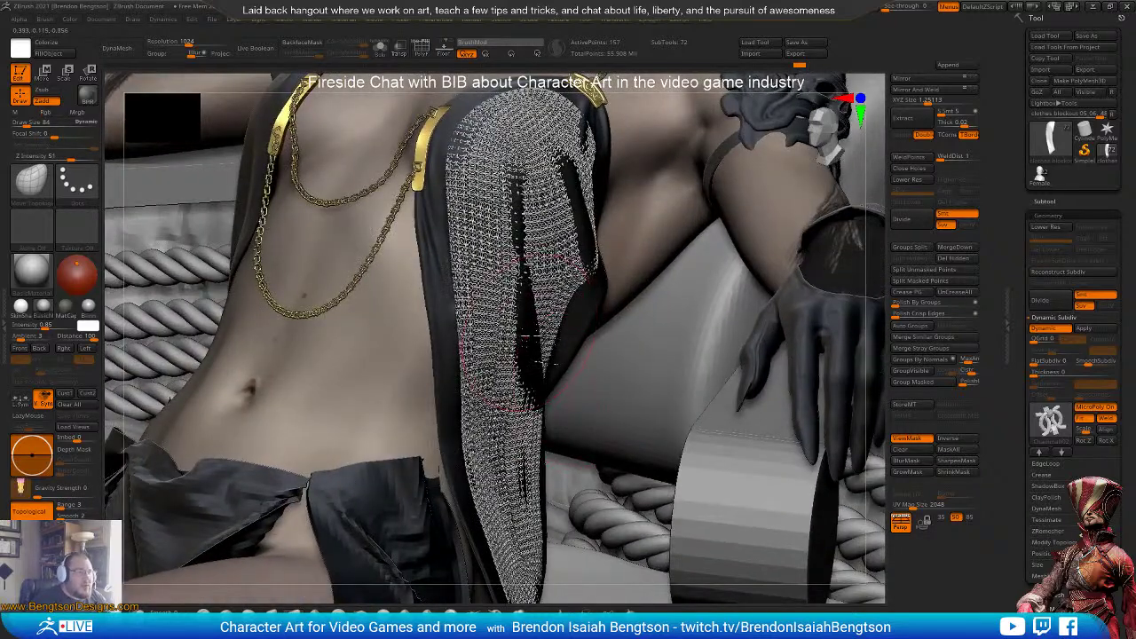
pyautogui.moveTo(527, 333); pyautogui.dragTo(540, 340)
pyautogui.moveTo(548, 390); pyautogui.dragTo(543, 368)
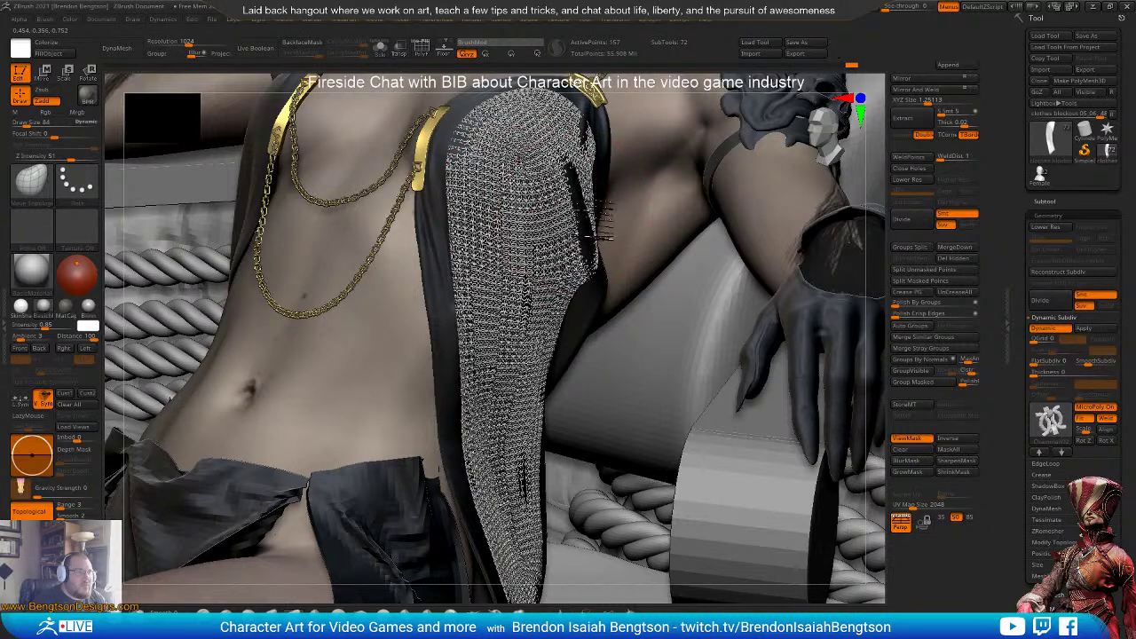
pyautogui.moveTo(587, 209); pyautogui.dragTo(607, 220)
pyautogui.moveTo(570, 177)
pyautogui.mouseDown()
pyautogui.moveTo(544, 142)
pyautogui.moveTo(470, 147)
pyautogui.moveTo(475, 160)
pyautogui.mouseUp()
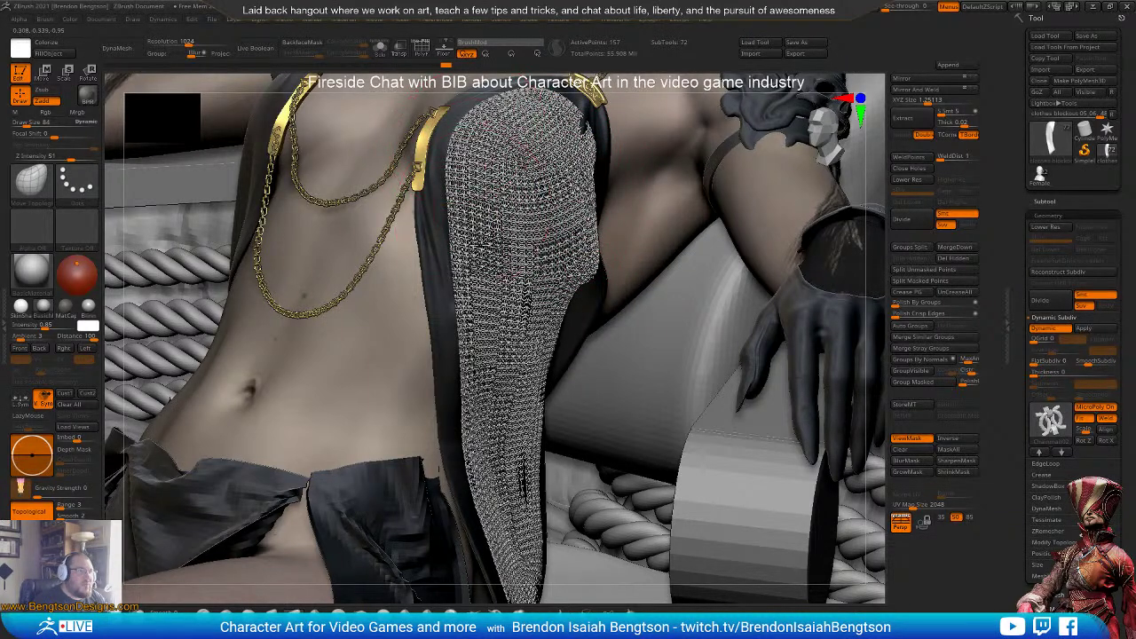
pyautogui.moveTo(523, 196); pyautogui.dragTo(526, 267, button='right')
pyautogui.keyDown('alt'); pyautogui.moveTo(497, 454); pyautogui.dragTo(511, 508, button='right'); pyautogui.keyUp('alt')
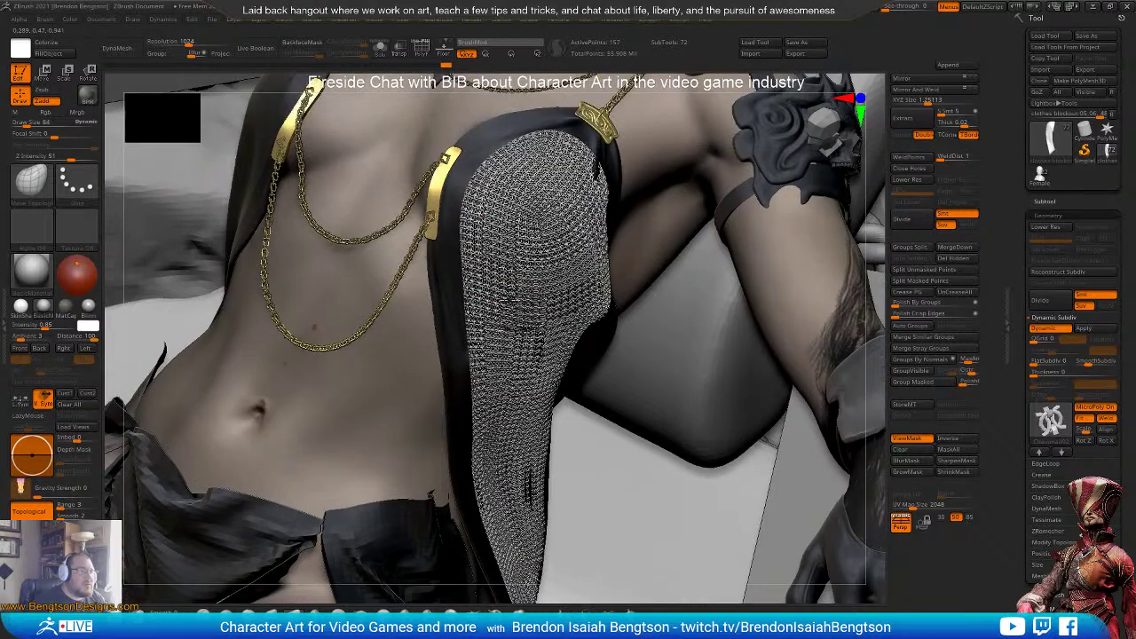
pyautogui.keyDown('alt'); pyautogui.moveTo(525, 355); pyautogui.dragTo(555, 403, button='right'); pyautogui.keyUp('alt')
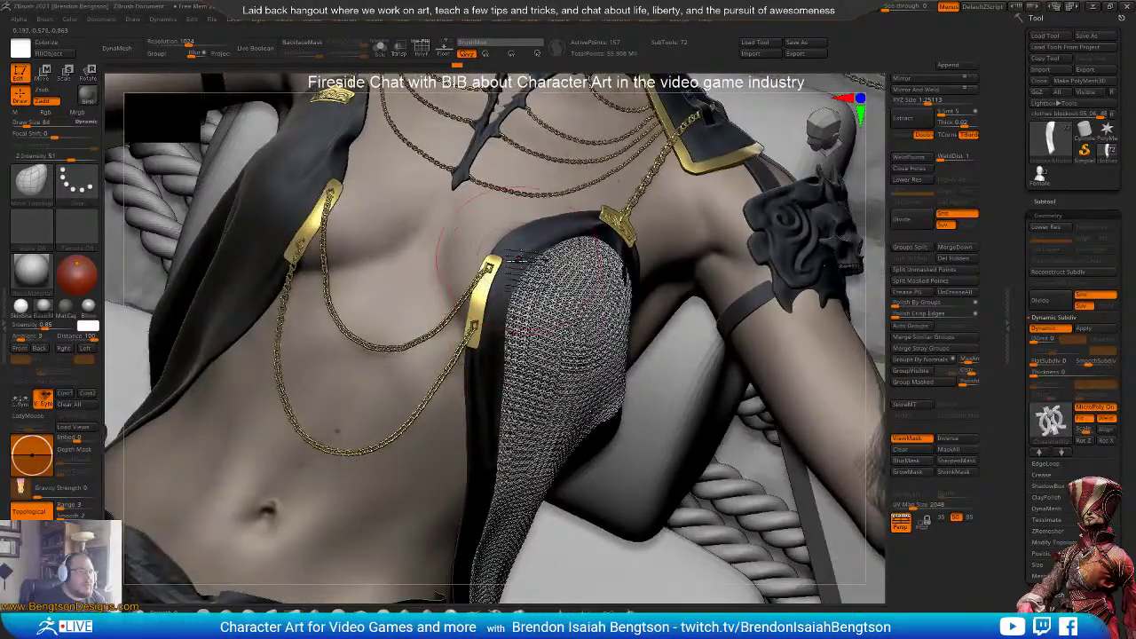
pyautogui.moveTo(516, 291); pyautogui.dragTo(510, 294)
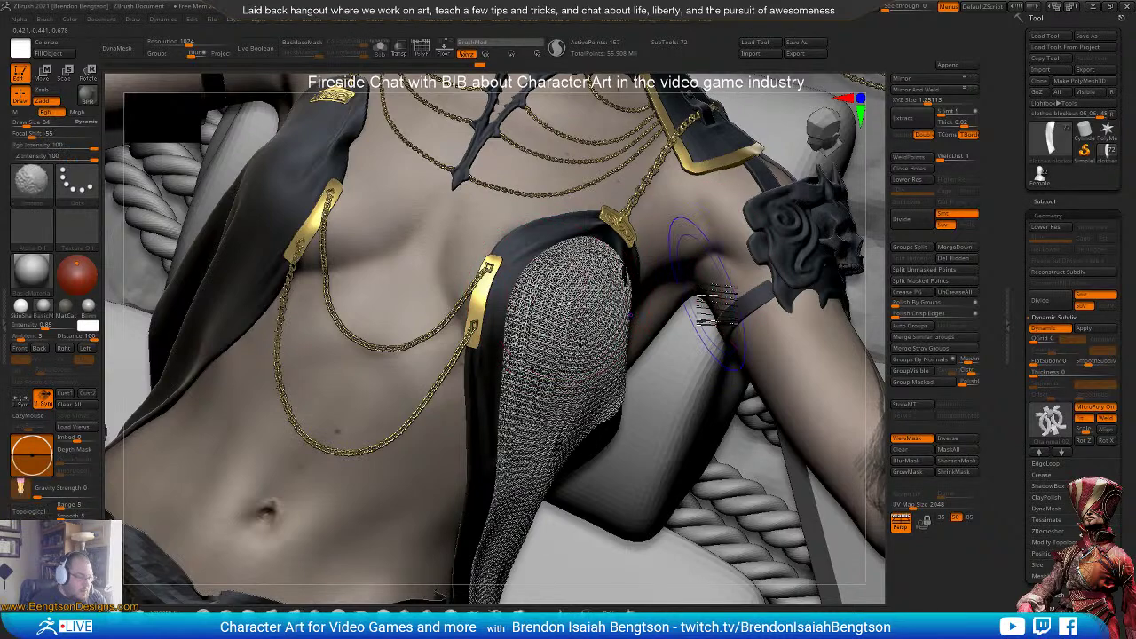
# - Turn off Dynamic Subdiv and reshape the low-poly drape surface's upper edge with Move Topological
pyautogui.hotkey('shift', 'd')
pyautogui.moveTo(584, 380)
pyautogui.mouseDown(button='right')
pyautogui.moveTo(581, 343)
pyautogui.moveTo(542, 329)
pyautogui.moveTo(526, 283)
pyautogui.mouseUp(button='right')
pyautogui.moveTo(543, 237)
pyautogui.mouseDown()
pyautogui.moveTo(587, 213)
pyautogui.moveTo(576, 216)
pyautogui.mouseUp()
pyautogui.moveTo(492, 383); pyautogui.dragTo(505, 330, button='right')
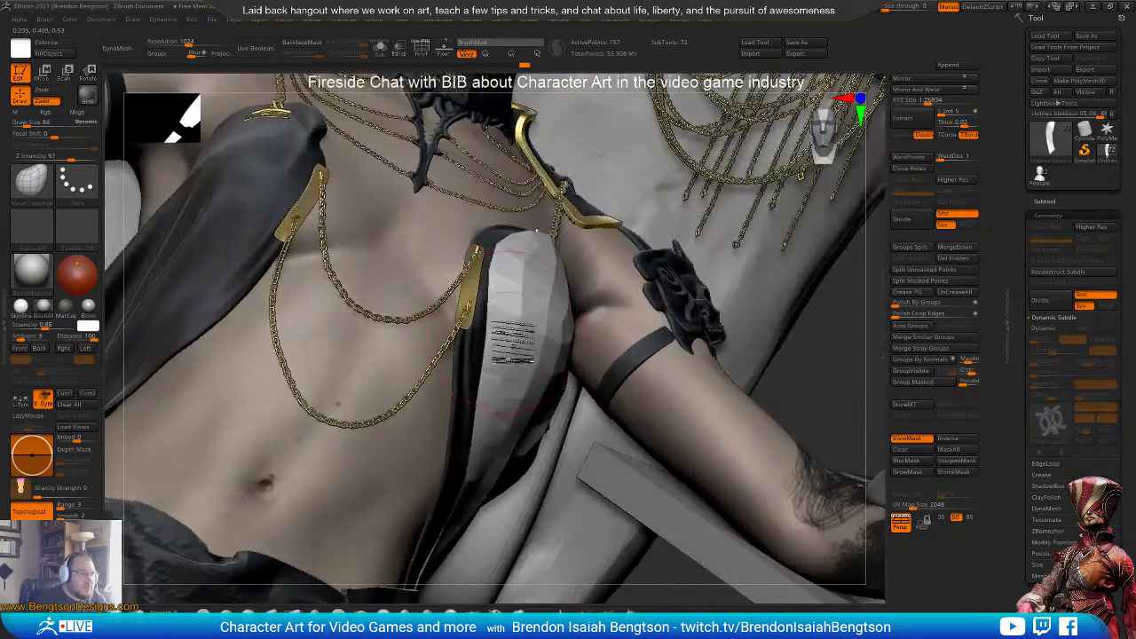
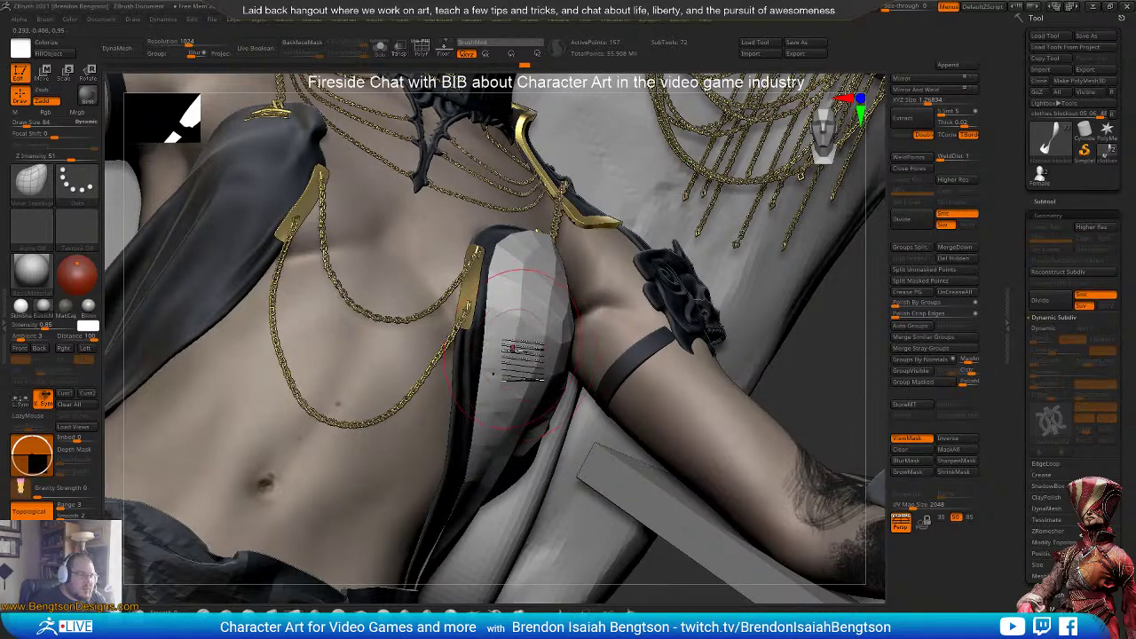
# - Adjust the low-poly drape surface's inner edge beside the gold clasp and its front with Move Topological
pyautogui.moveTo(509, 415); pyautogui.dragTo(502, 403, button='right')
pyautogui.moveTo(501, 400)
pyautogui.mouseDown()
pyautogui.moveTo(510, 391)
pyautogui.moveTo(496, 396)
pyautogui.mouseUp()
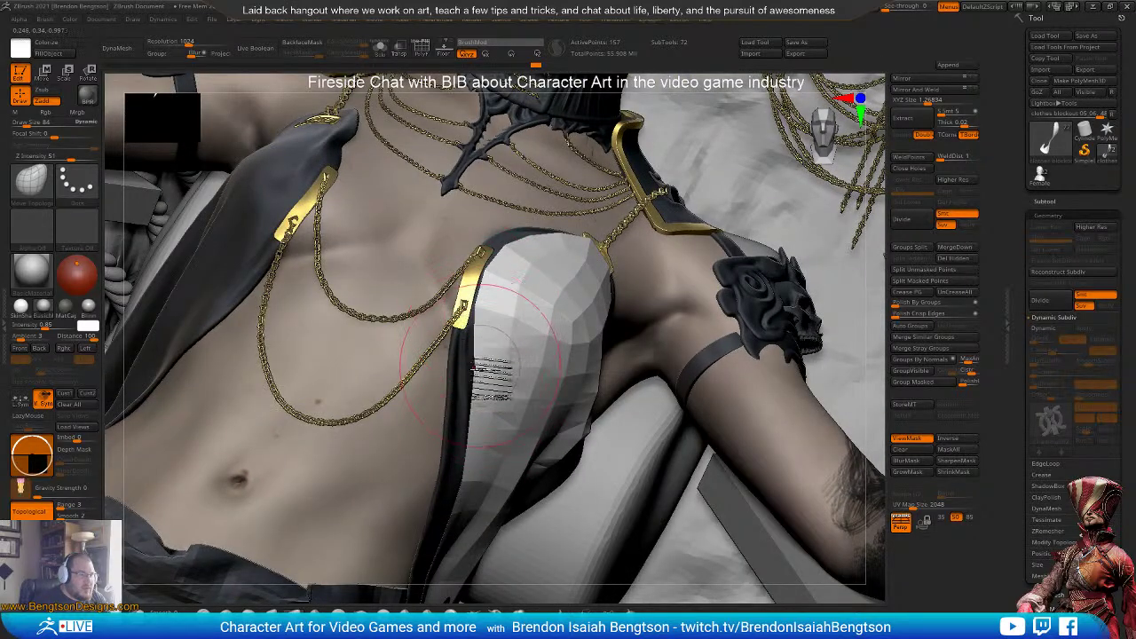
pyautogui.moveTo(475, 360); pyautogui.dragTo(490, 267, button='right')
pyautogui.moveTo(506, 266)
pyautogui.mouseDown()
pyautogui.moveTo(520, 251)
pyautogui.moveTo(568, 286)
pyautogui.moveTo(545, 305)
pyautogui.moveTo(563, 330)
pyautogui.moveTo(554, 364)
pyautogui.mouseUp()
pyautogui.moveTo(558, 361)
pyautogui.mouseDown(button='right')
pyautogui.moveTo(579, 377)
pyautogui.moveTo(575, 397)
pyautogui.mouseUp(button='right')
# - Turn Dynamic Subdiv back on for the drape and assign Shift+D as the custom hotkey of its Dynamic option
pyautogui.press('d')
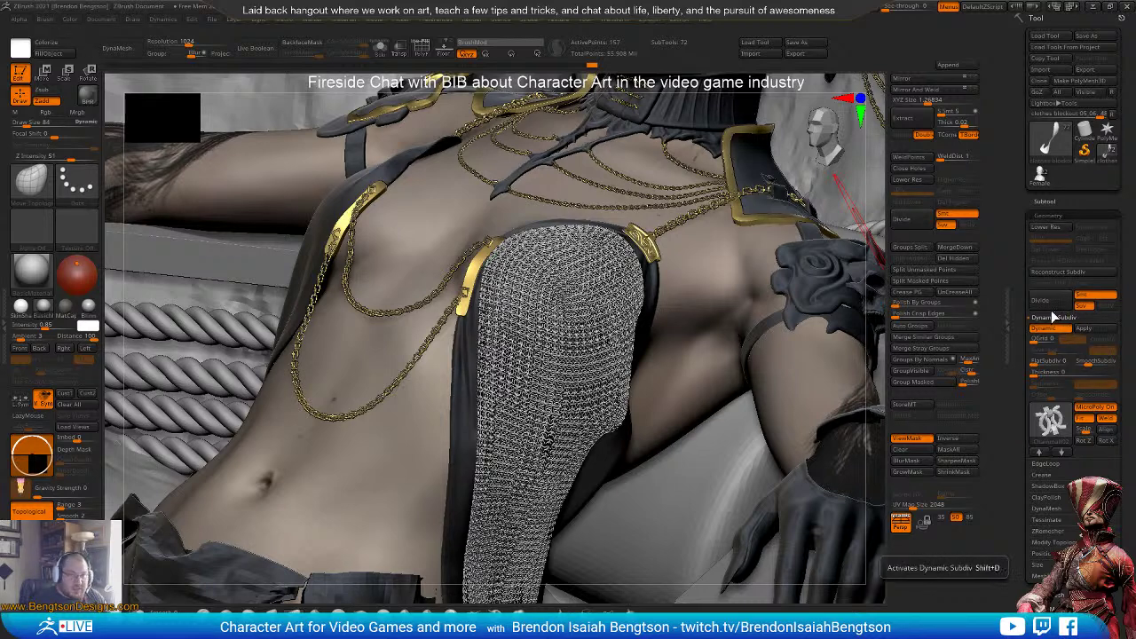
pyautogui.press('ctrl')
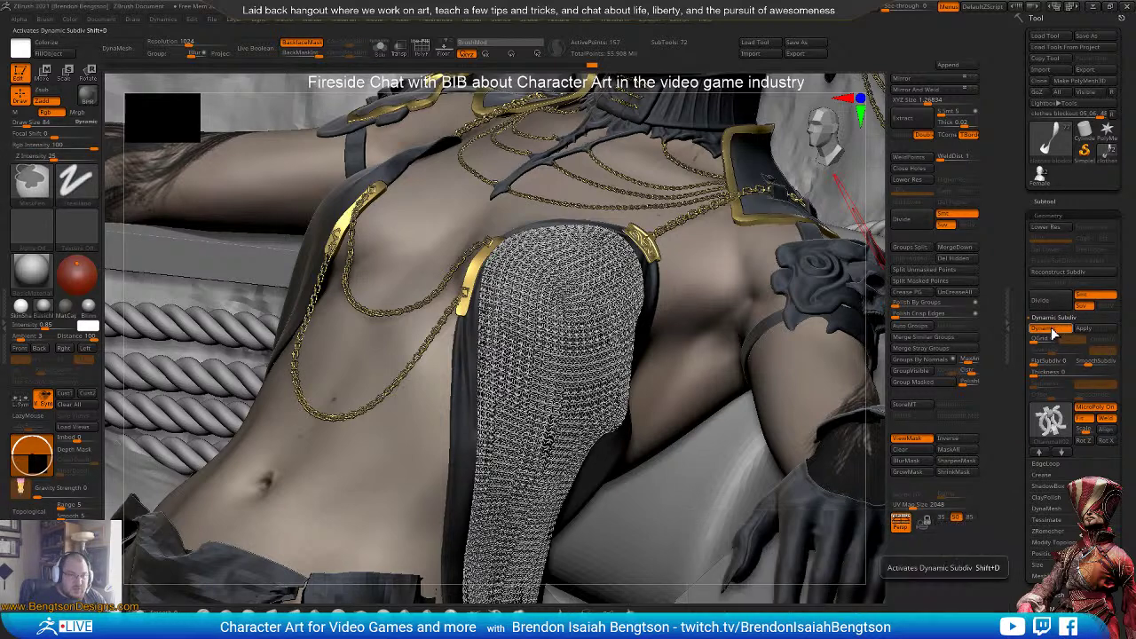
pyautogui.hotkey('shift', 'd')
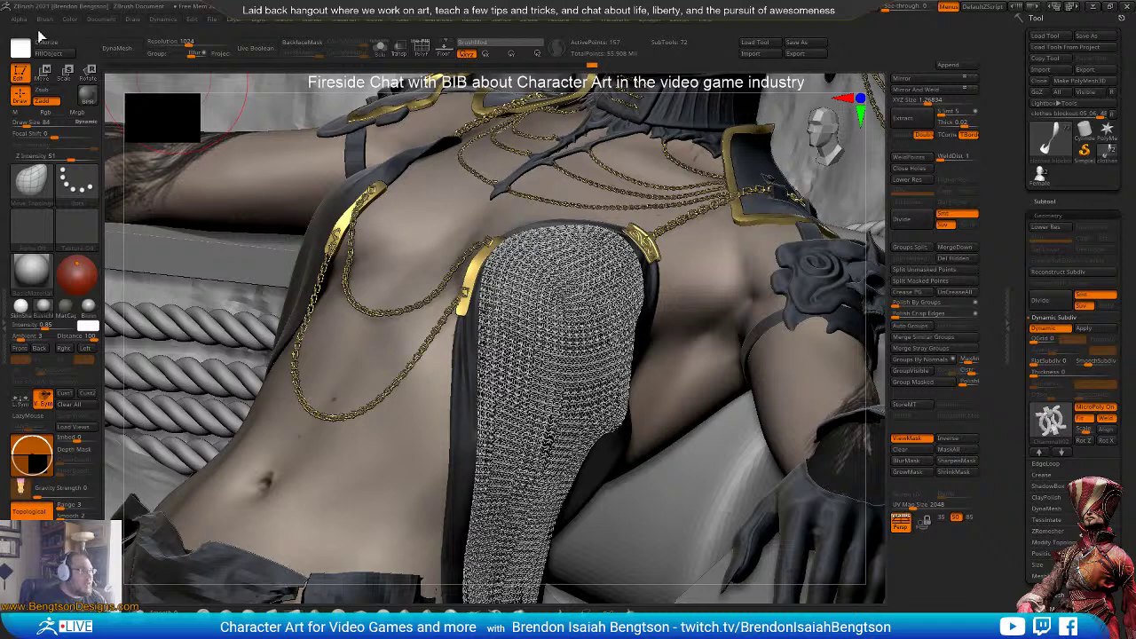
pyautogui.keyDown('ctrl'); pyautogui.keyDown('alt'); pyautogui.click(1052, 330); pyautogui.keyUp('alt'); pyautogui.keyUp('ctrl')
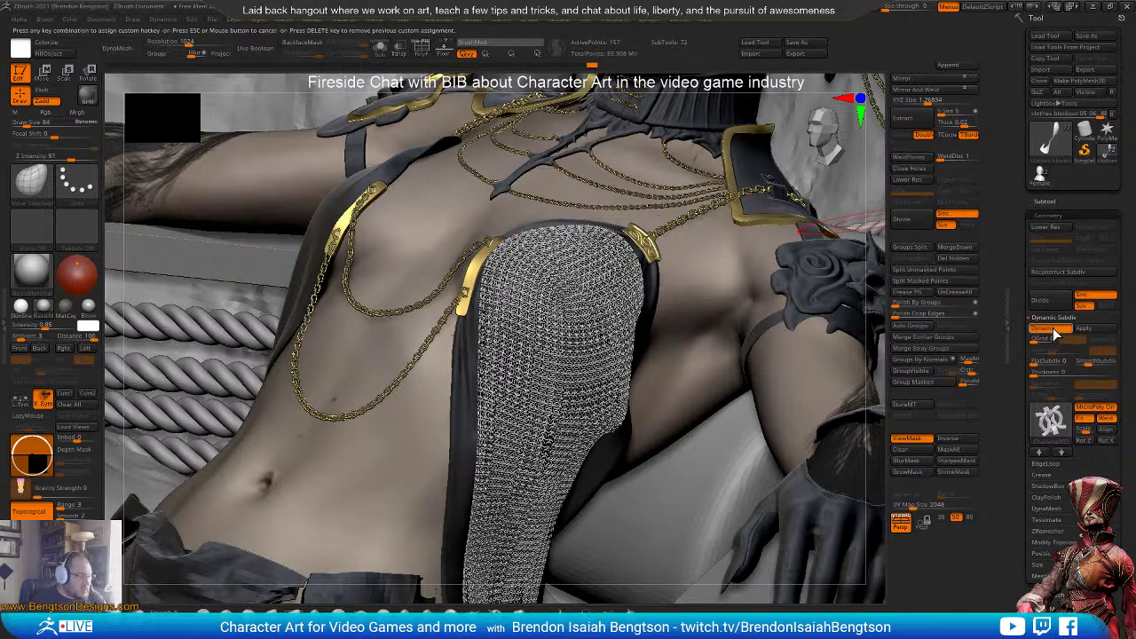
pyautogui.hotkey('shift', 'd')
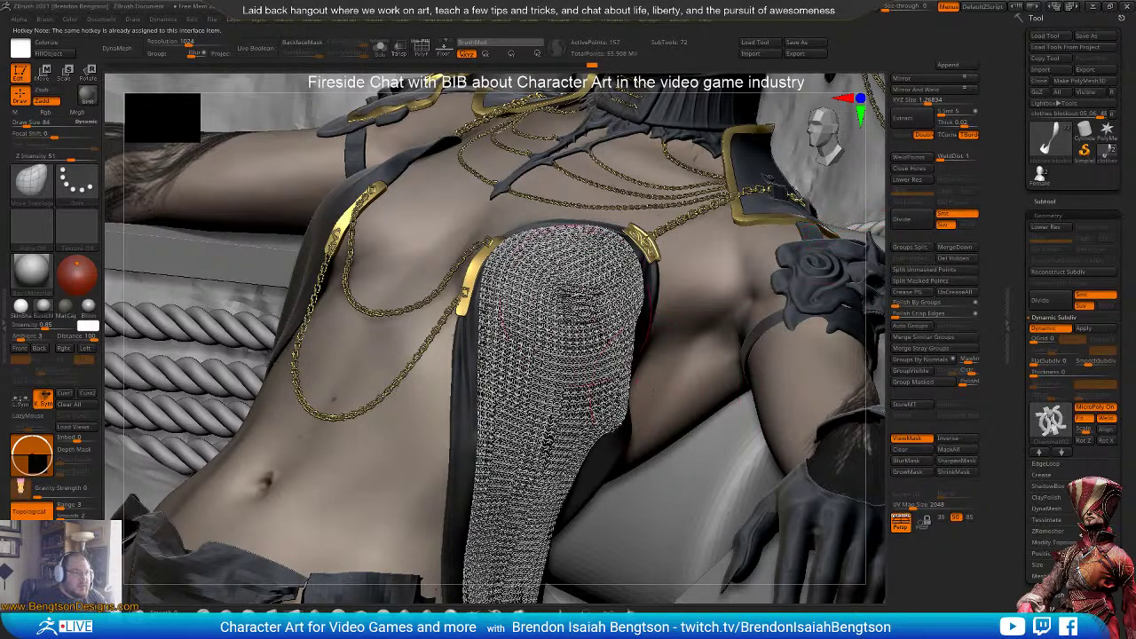
# - Adjust the chainmail's lower part and inner edge with Move Topological to fit it along the drape's black border
pyautogui.moveTo(598, 369); pyautogui.dragTo(622, 364, button='right')
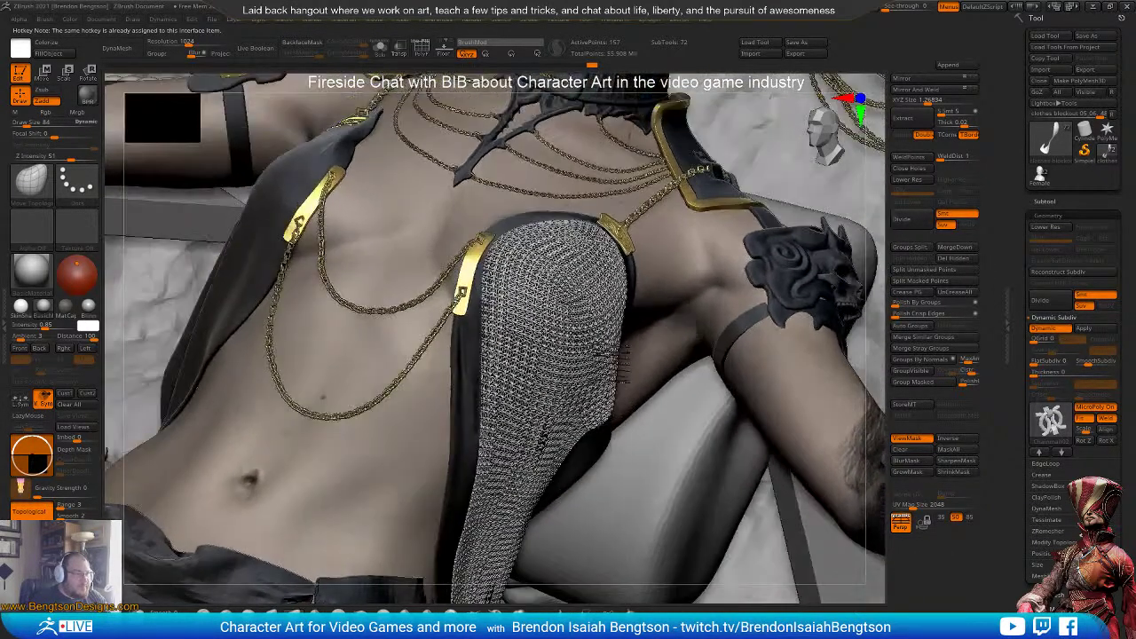
pyautogui.moveTo(513, 399); pyautogui.dragTo(500, 404, button='right')
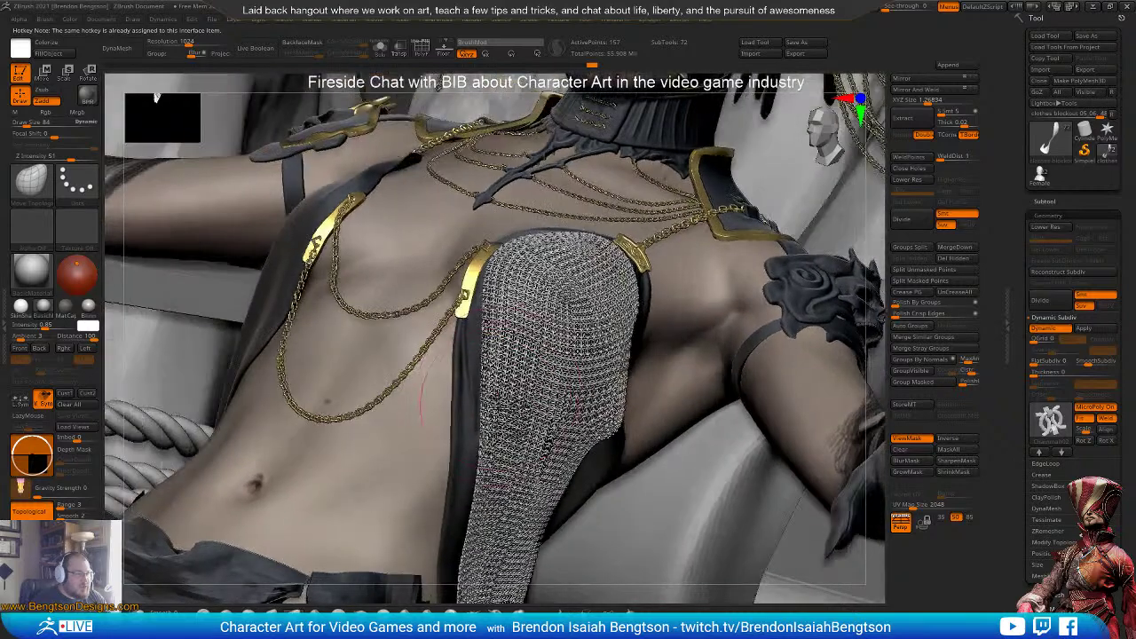
pyautogui.moveTo(500, 405)
pyautogui.mouseDown()
pyautogui.moveTo(491, 391)
pyautogui.moveTo(475, 436)
pyautogui.moveTo(489, 464)
pyautogui.mouseUp()
pyautogui.moveTo(546, 458)
pyautogui.mouseDown(button='right')
pyautogui.moveTo(536, 455)
pyautogui.moveTo(548, 458)
pyautogui.mouseUp(button='right')
pyautogui.moveTo(552, 451)
pyautogui.mouseDown()
pyautogui.moveTo(484, 466)
pyautogui.moveTo(481, 348)
pyautogui.moveTo(492, 306)
pyautogui.mouseUp()
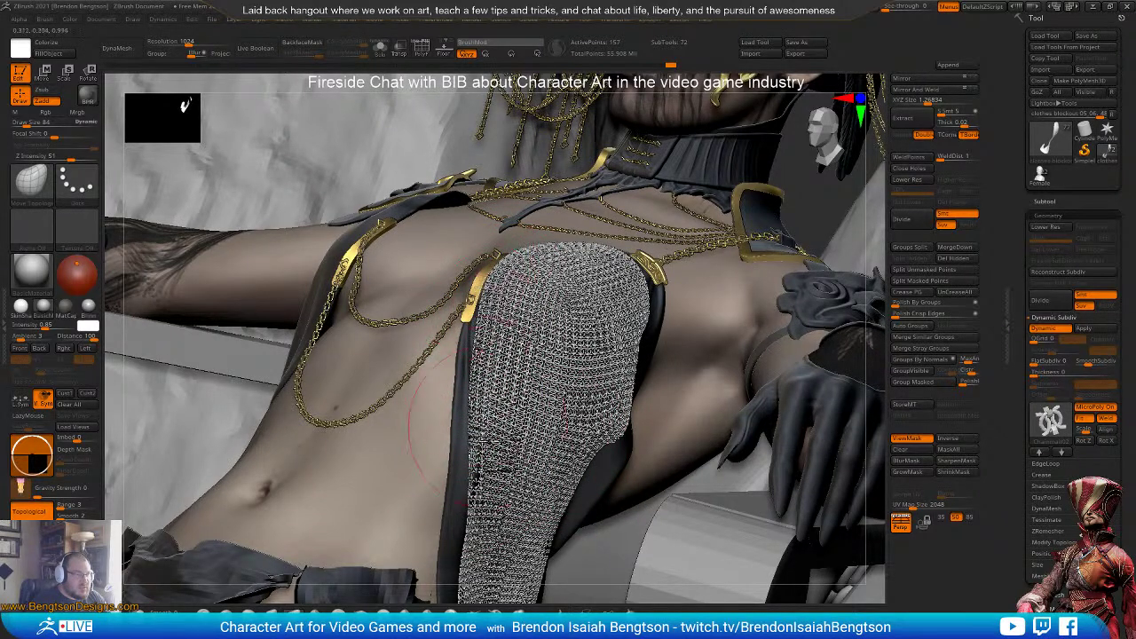
pyautogui.moveTo(493, 430)
pyautogui.mouseDown()
pyautogui.moveTo(490, 448)
pyautogui.moveTo(498, 390)
pyautogui.mouseUp()
# - Reduce the brush draw size to 44 and refine the chainmail's upper edge near the outer gold clasp
pyautogui.moveTo(644, 337); pyautogui.dragTo(533, 390, button='right')
pyautogui.moveTo(672, 282)
pyautogui.mouseDown()
pyautogui.moveTo(671, 268)
pyautogui.moveTo(671, 295)
pyautogui.moveTo(679, 254)
pyautogui.moveTo(677, 274)
pyautogui.mouseUp()
pyautogui.press('space')
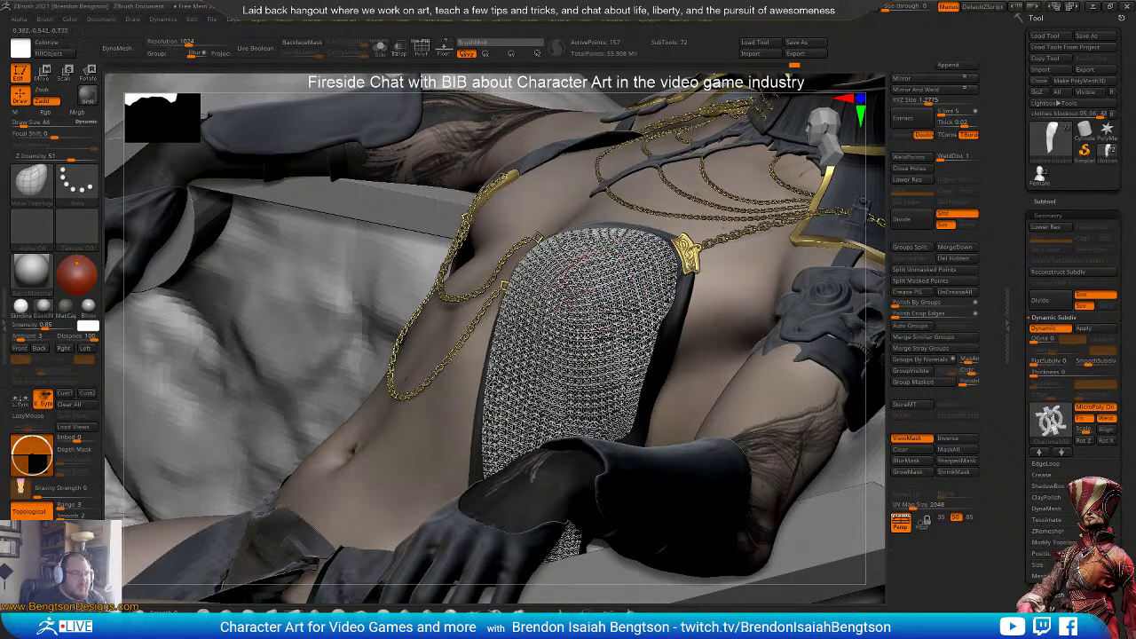
pyautogui.moveTo(587, 277); pyautogui.dragTo(614, 339, button='right')
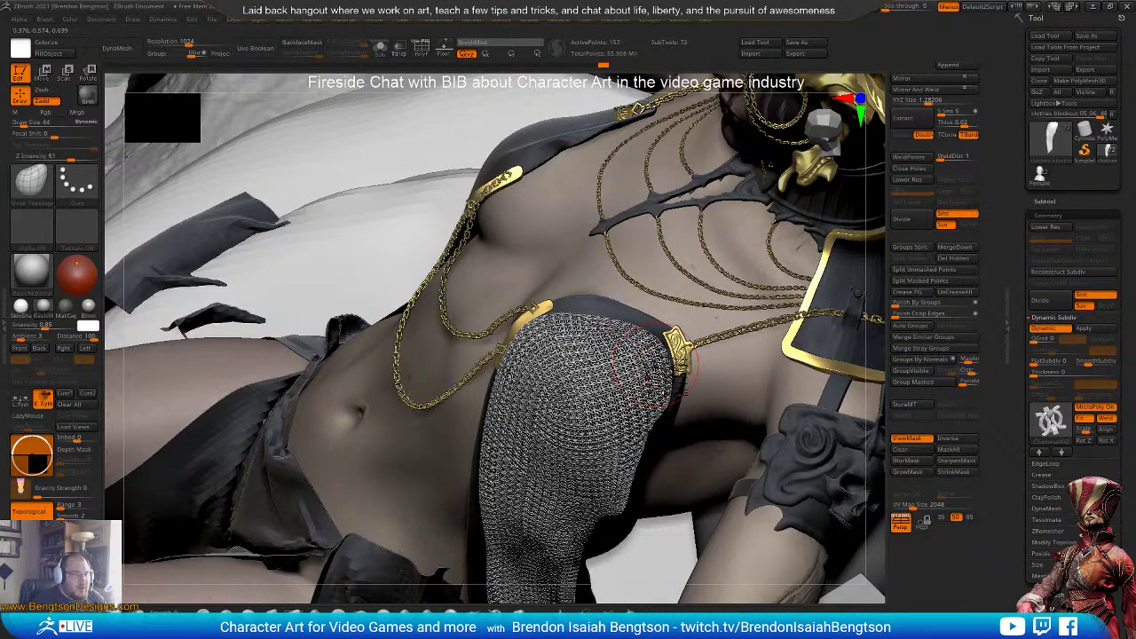
# - Try pulling the chainmail's upper outer corner past the gold clasp and undo the move
pyautogui.moveTo(627, 366); pyautogui.dragTo(680, 351, button='right')
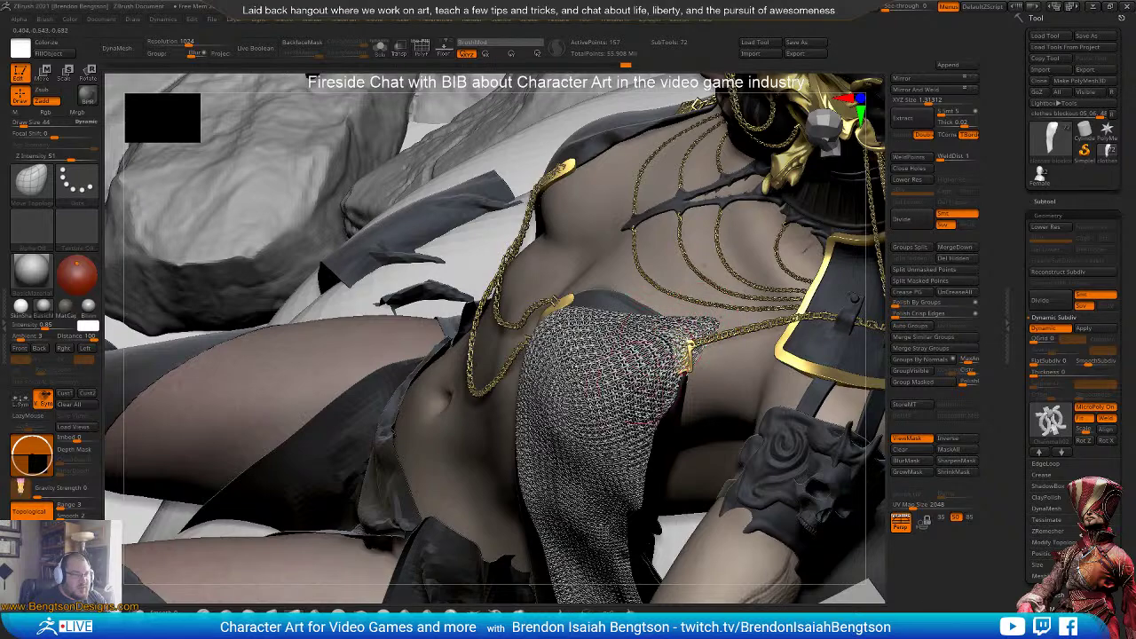
pyautogui.moveTo(652, 366)
pyautogui.mouseDown(button='right')
pyautogui.moveTo(632, 442)
pyautogui.moveTo(623, 428)
pyautogui.mouseUp(button='right')
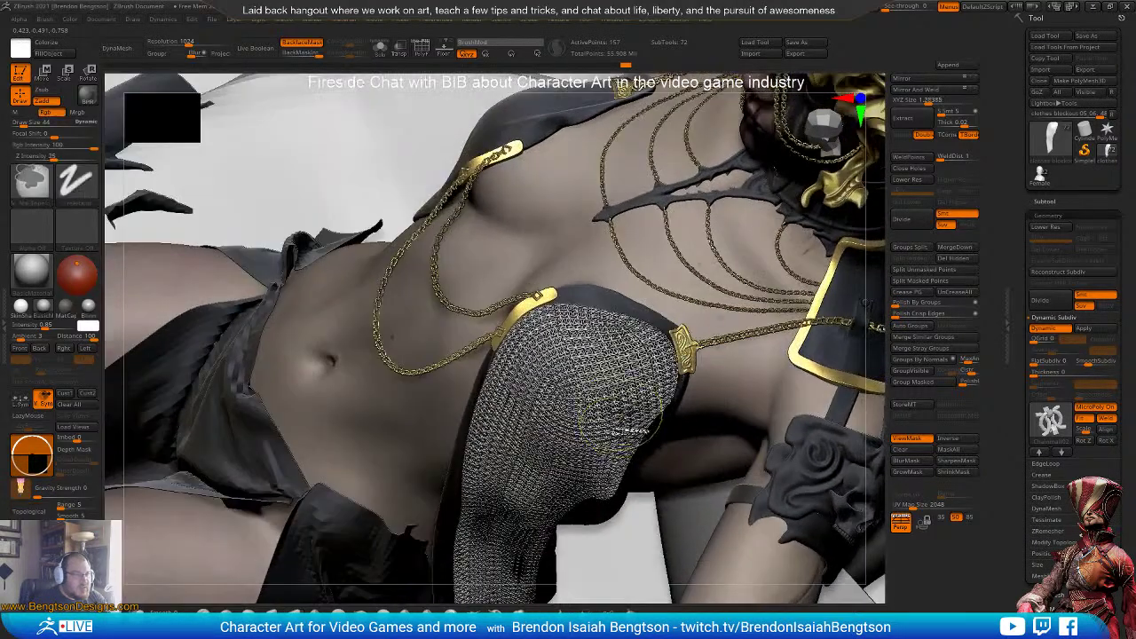
pyautogui.hotkey('ctrl', 'z')
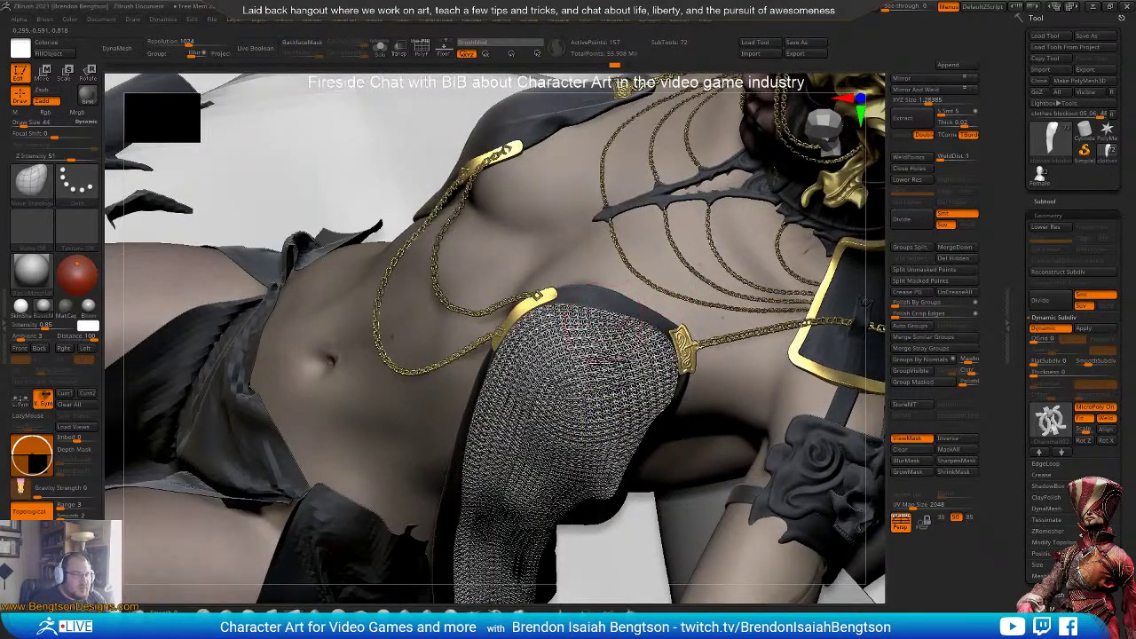
# - Examine the chainmail's fit around the gold clasps and the drape's border from several angles
pyautogui.moveTo(605, 324); pyautogui.dragTo(614, 333, button='right')
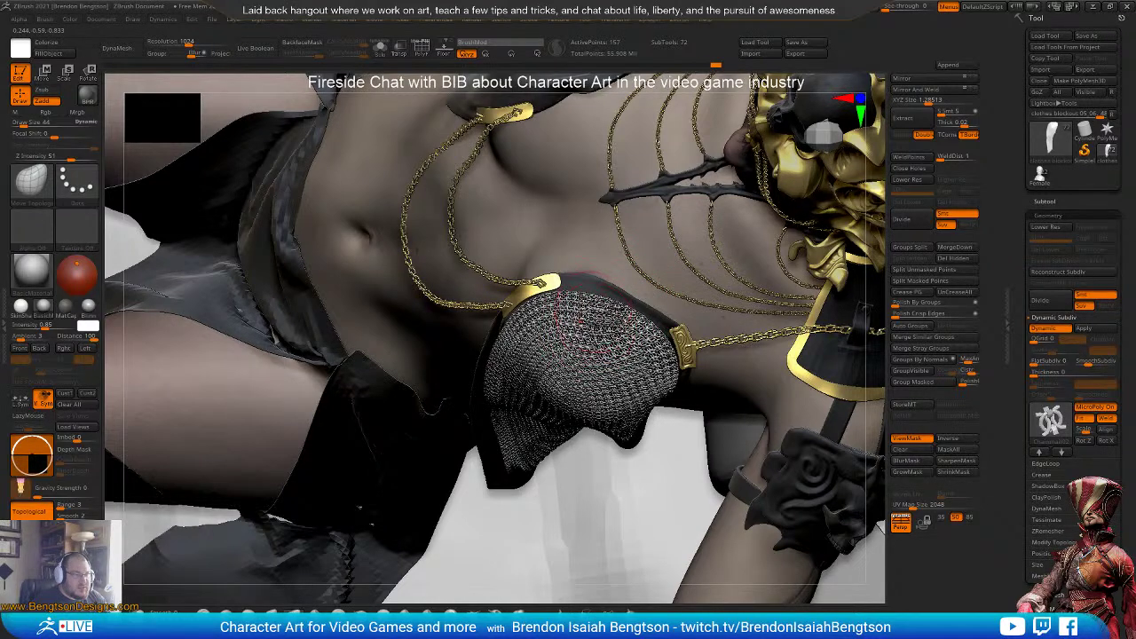
pyautogui.moveTo(621, 257); pyautogui.dragTo(654, 342, button='right')
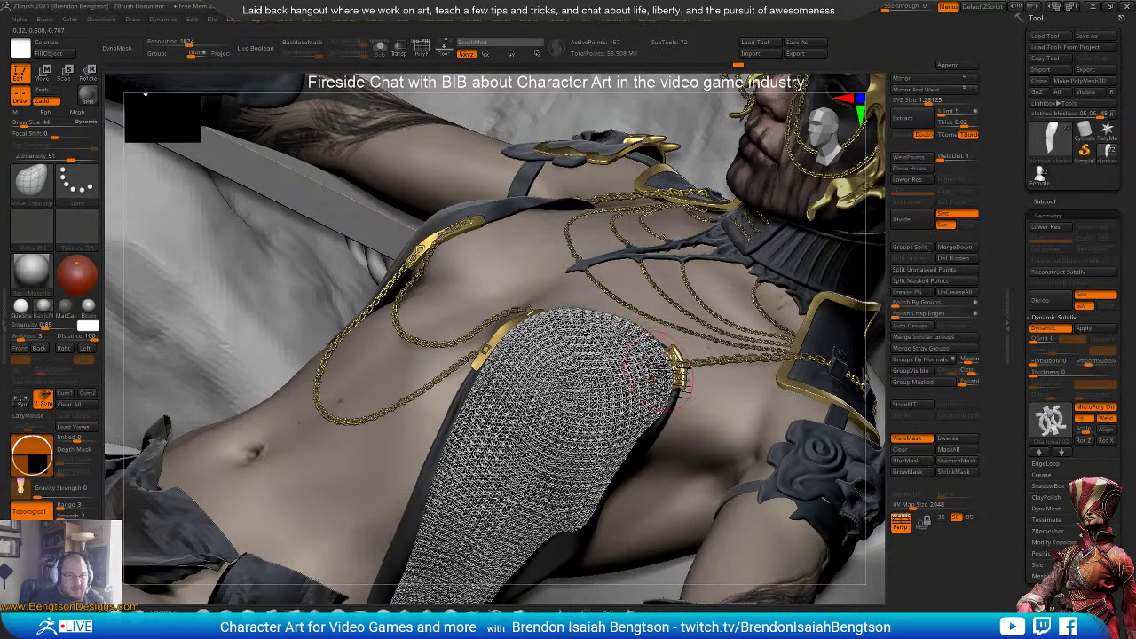
pyautogui.moveTo(675, 371); pyautogui.dragTo(697, 382, button='right')
pyautogui.moveTo(471, 167); pyautogui.dragTo(191, 100, button='right')
pyautogui.moveTo(632, 366); pyautogui.dragTo(661, 441, button='right')
pyautogui.moveTo(191, 101); pyautogui.dragTo(160, 120, button='right')
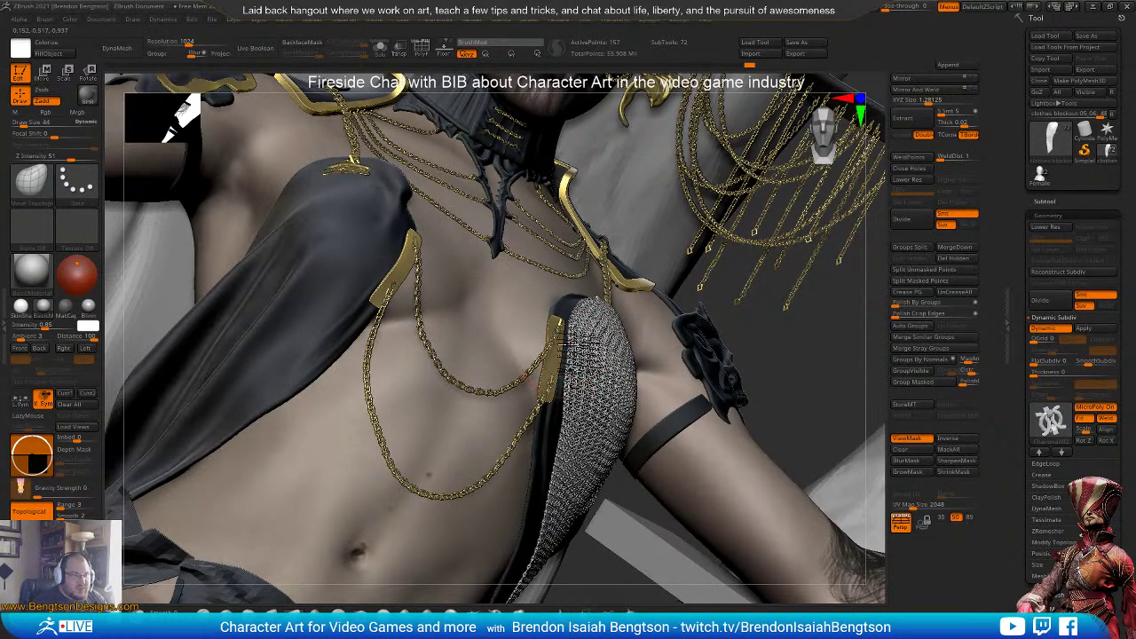
pyautogui.moveTo(589, 358); pyautogui.dragTo(593, 396, button='right')
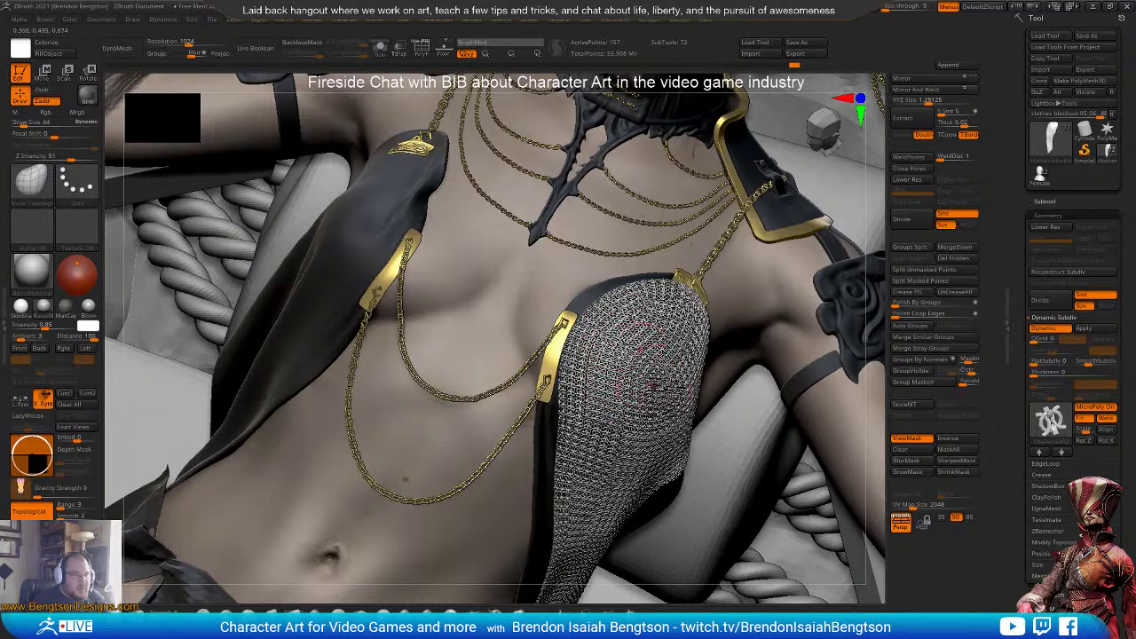
# - Apply the MicroPoly Align Edges option to the chainmail and check the link pattern on the drape
pyautogui.moveTo(648, 373); pyautogui.dragTo(692, 355, button='right')
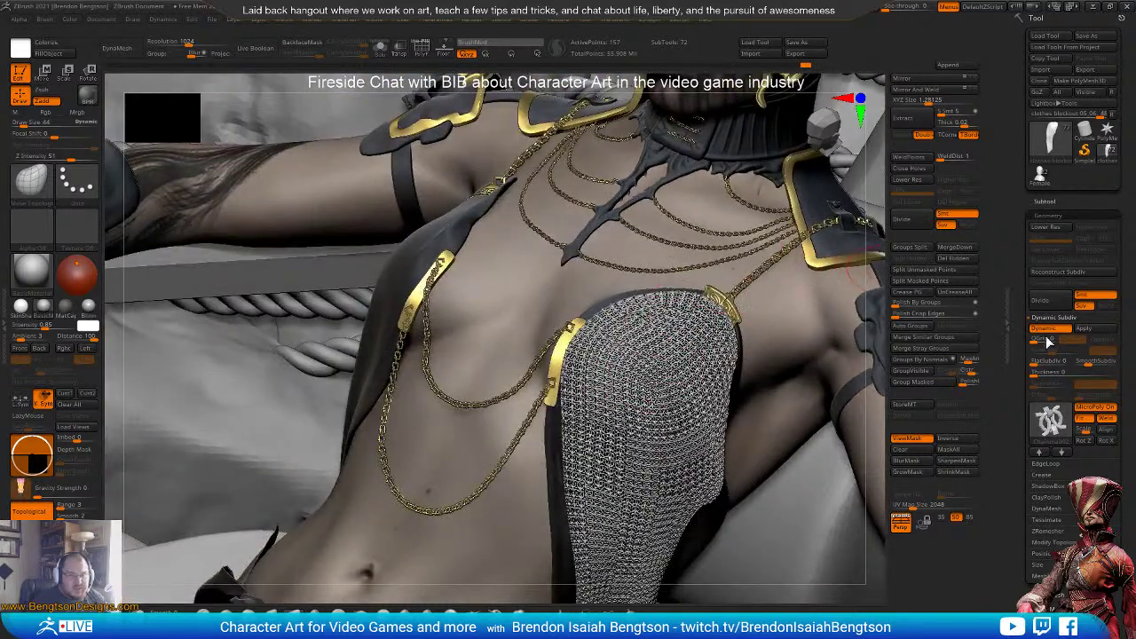
pyautogui.click(1109, 431)
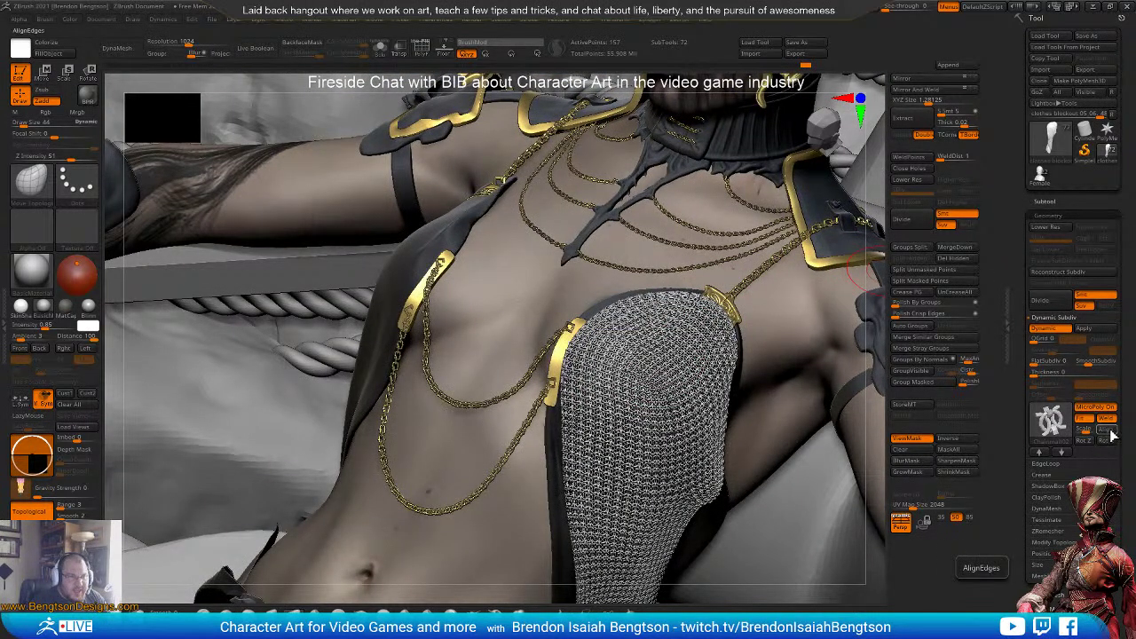
pyautogui.moveTo(657, 377); pyautogui.dragTo(645, 262, button='right')
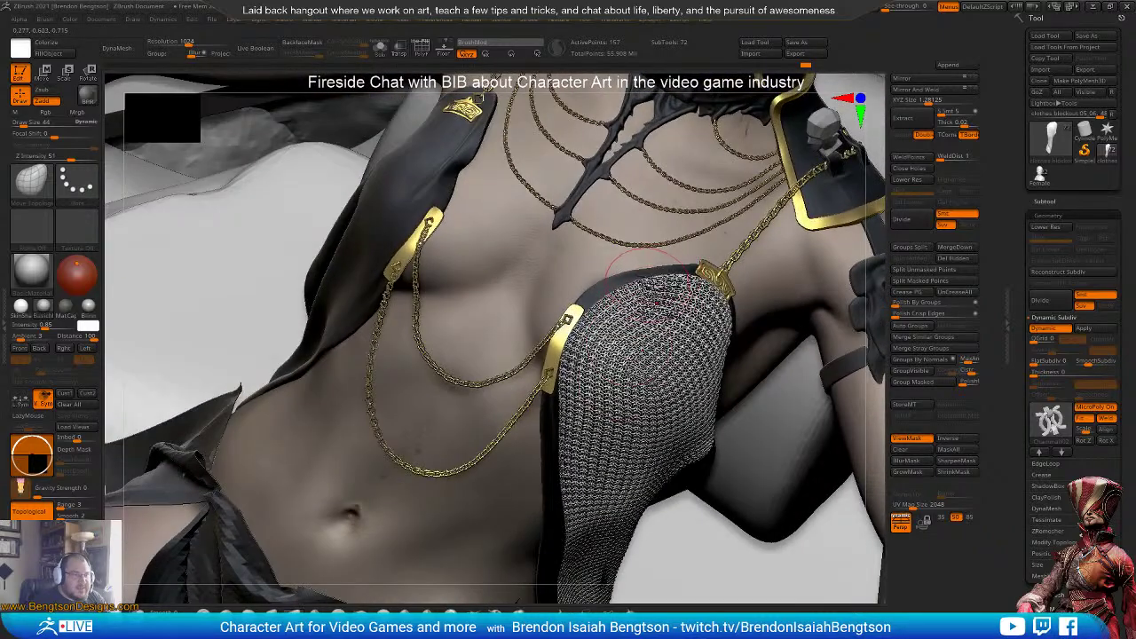
# - Fill the chainmail with the gold material using only the material channel, then make BasicMaterial the active material again
pyautogui.moveTo(590, 437); pyautogui.dragTo(600, 481, button='right')
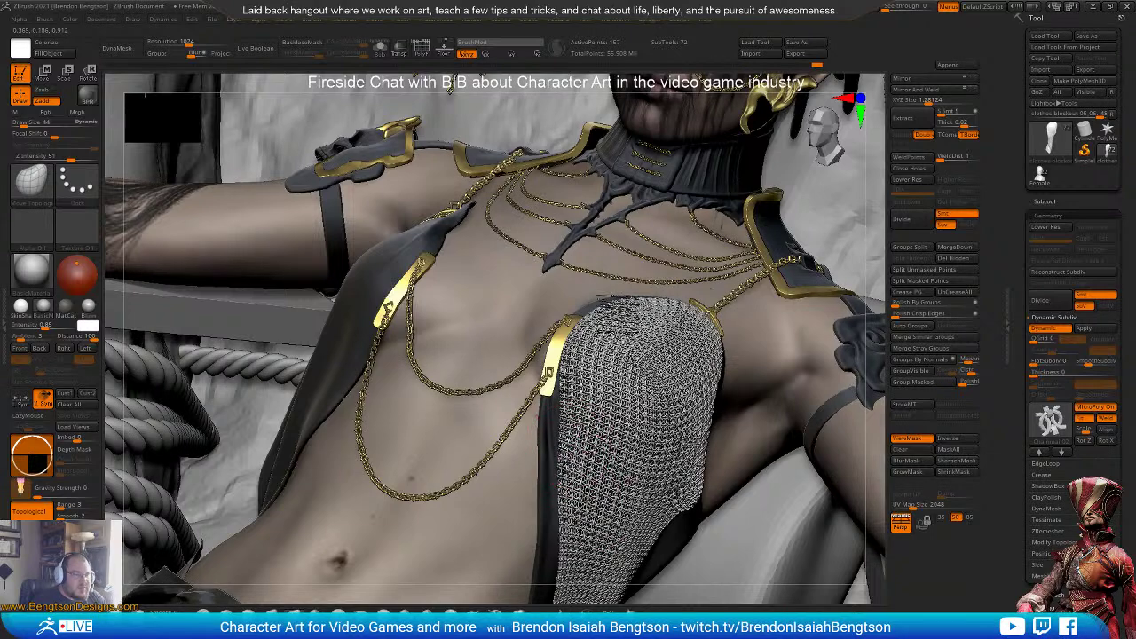
pyautogui.keyDown('ctrl'); pyautogui.moveTo(610, 522); pyautogui.dragTo(628, 486, button='right'); pyautogui.keyUp('ctrl')
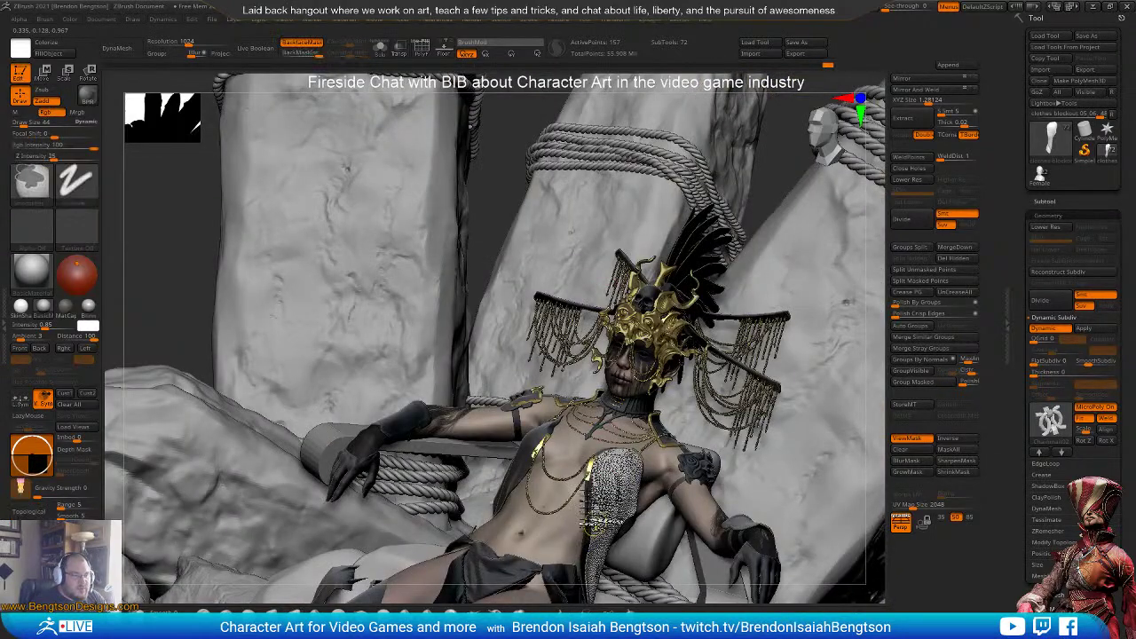
pyautogui.moveTo(692, 428)
pyautogui.keyDown('shift'); pyautogui.mouseDown(button='right')
pyautogui.moveTo(621, 487)
pyautogui.moveTo(628, 513)
pyautogui.mouseUp(button='right'); pyautogui.keyUp('shift')
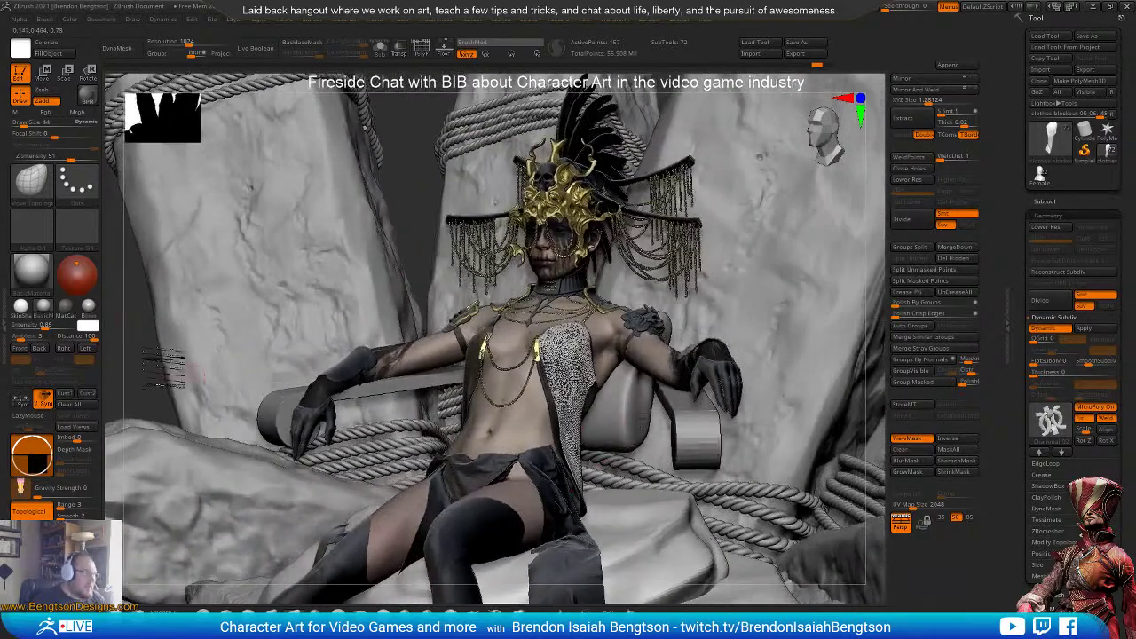
pyautogui.click(34, 279)
pyautogui.click(452, 329)
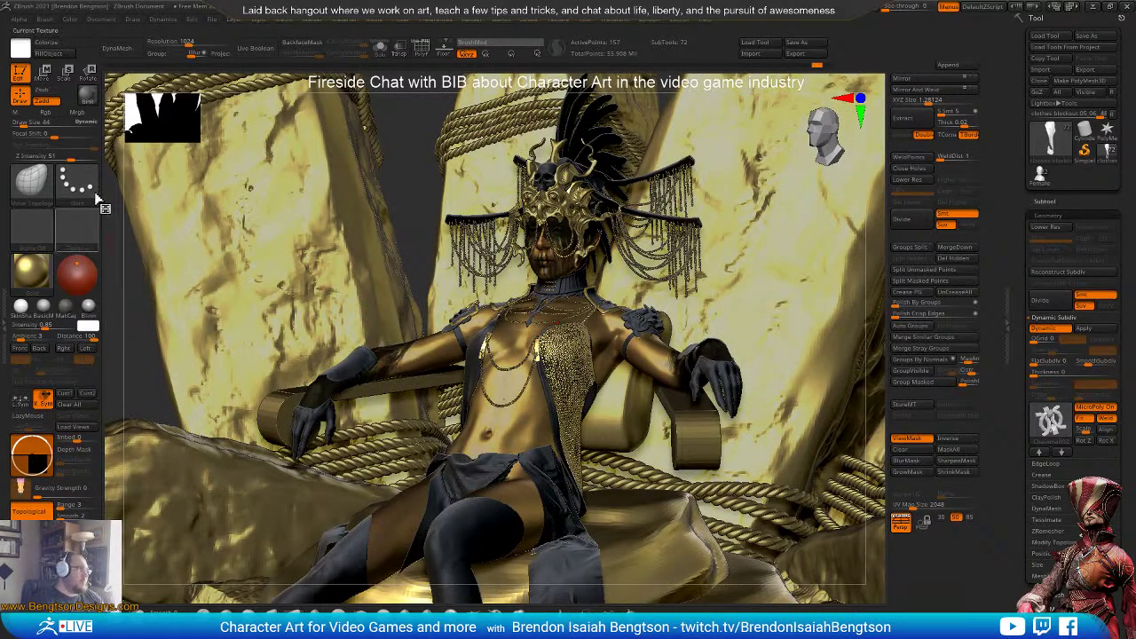
pyautogui.click(204, 612)
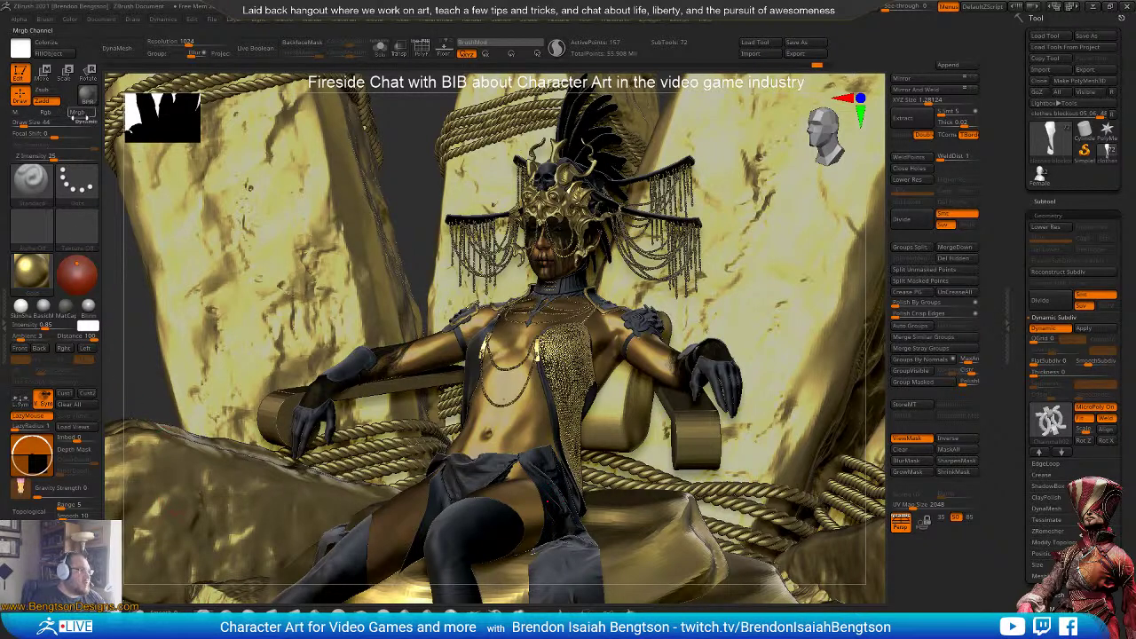
pyautogui.click(15, 113)
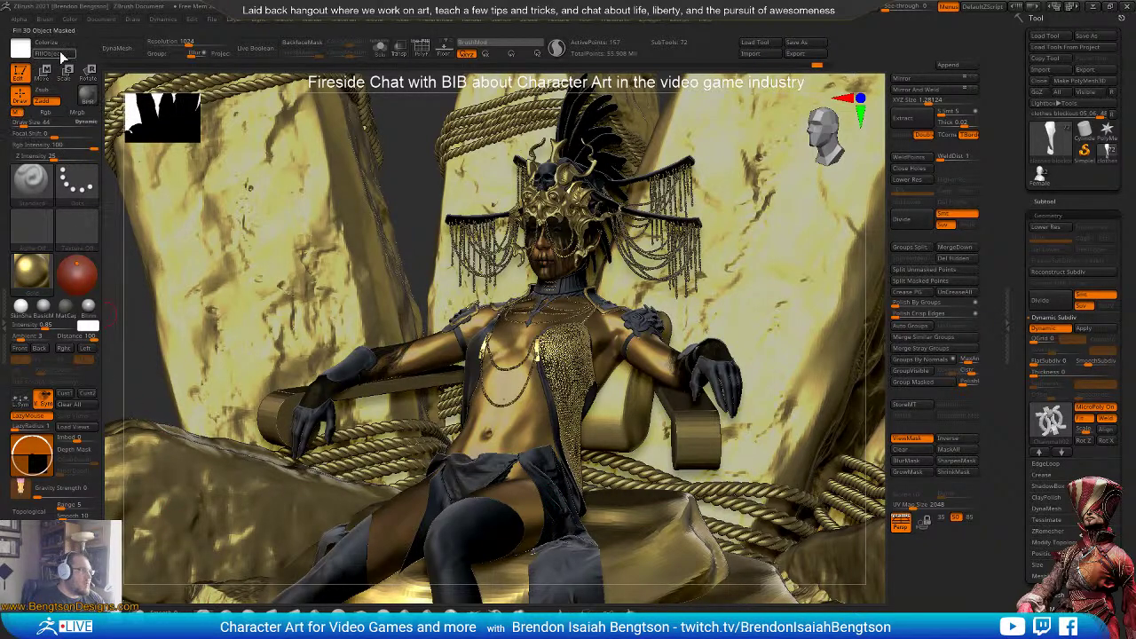
pyautogui.click(55, 54)
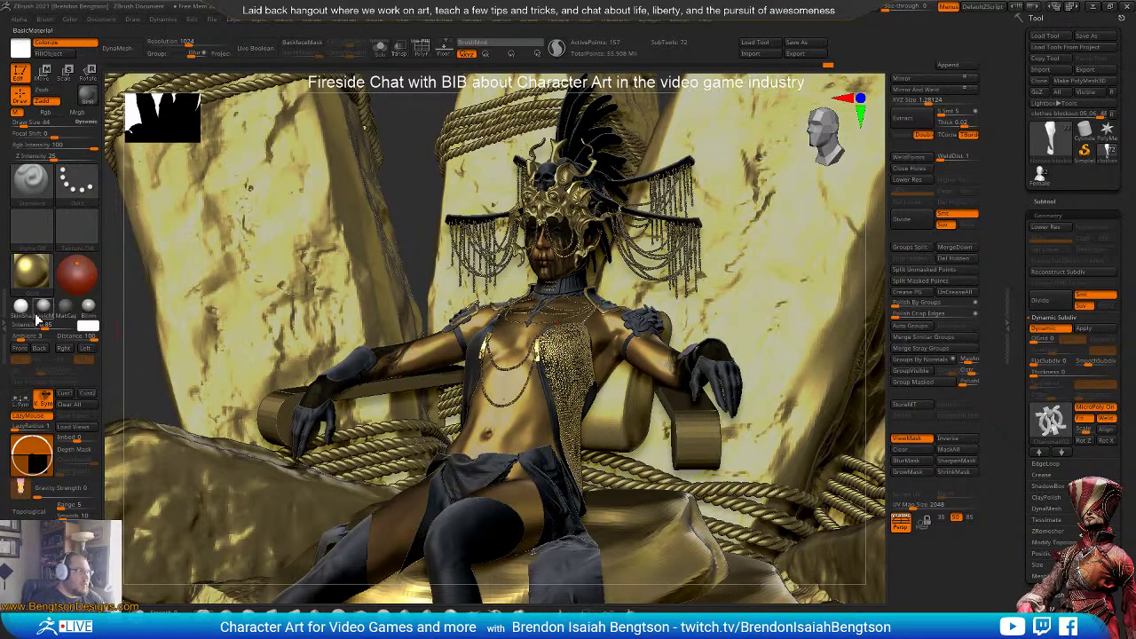
pyautogui.click(43, 307)
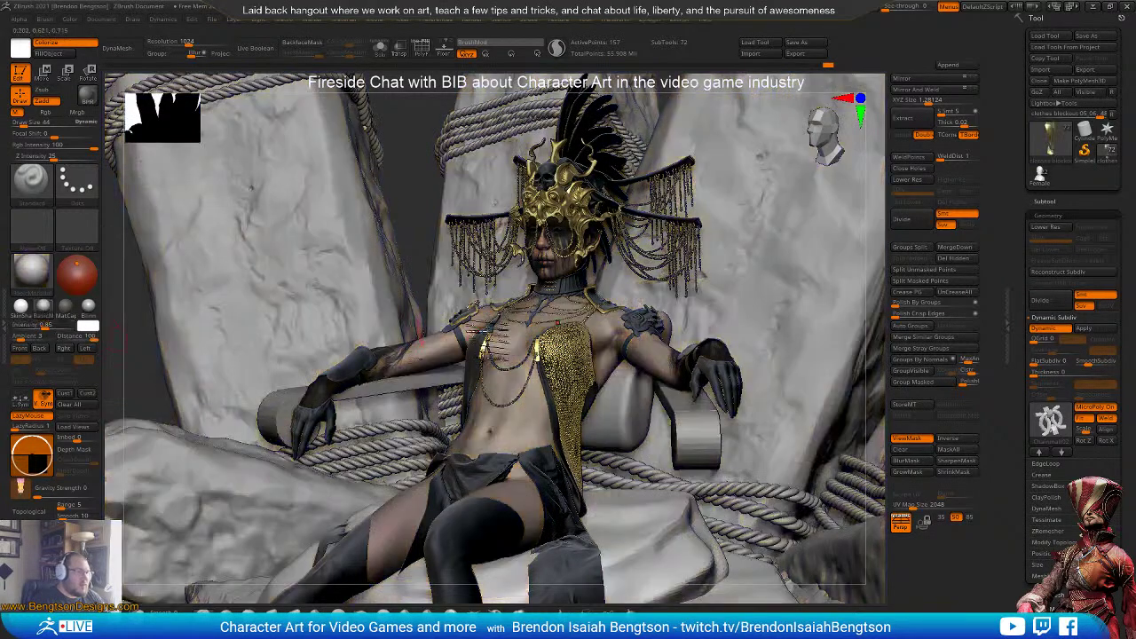
# - Render a best-quality preview of the seated character with the gold chainmail from a nearly frontal view
pyautogui.moveTo(615, 386); pyautogui.dragTo(719, 391)
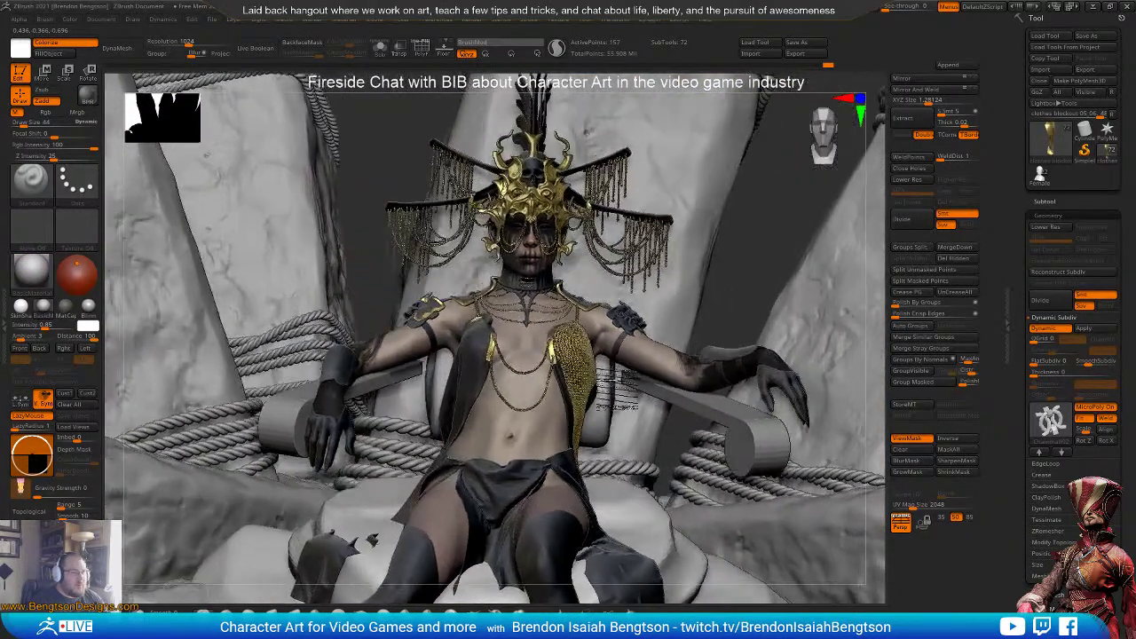
pyautogui.moveTo(617, 386); pyautogui.dragTo(552, 404, button='right')
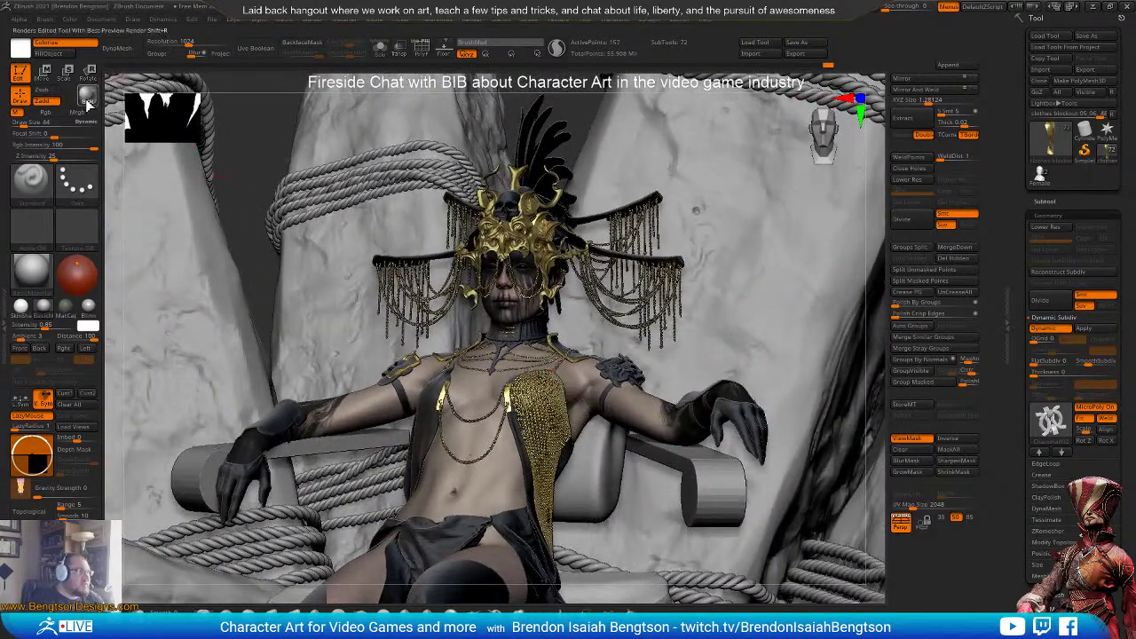
pyautogui.click(86, 98)
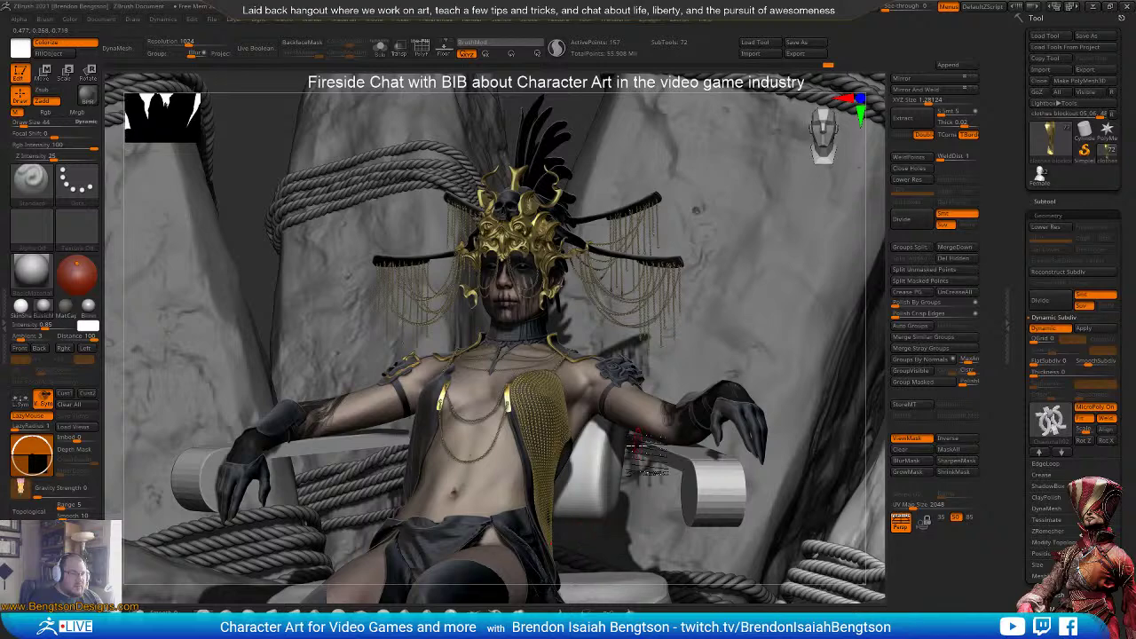
# - Examine the gold chainmail on the chest drape from the whole figure down to its individual links
pyautogui.moveTo(871, 337); pyautogui.dragTo(876, 340)
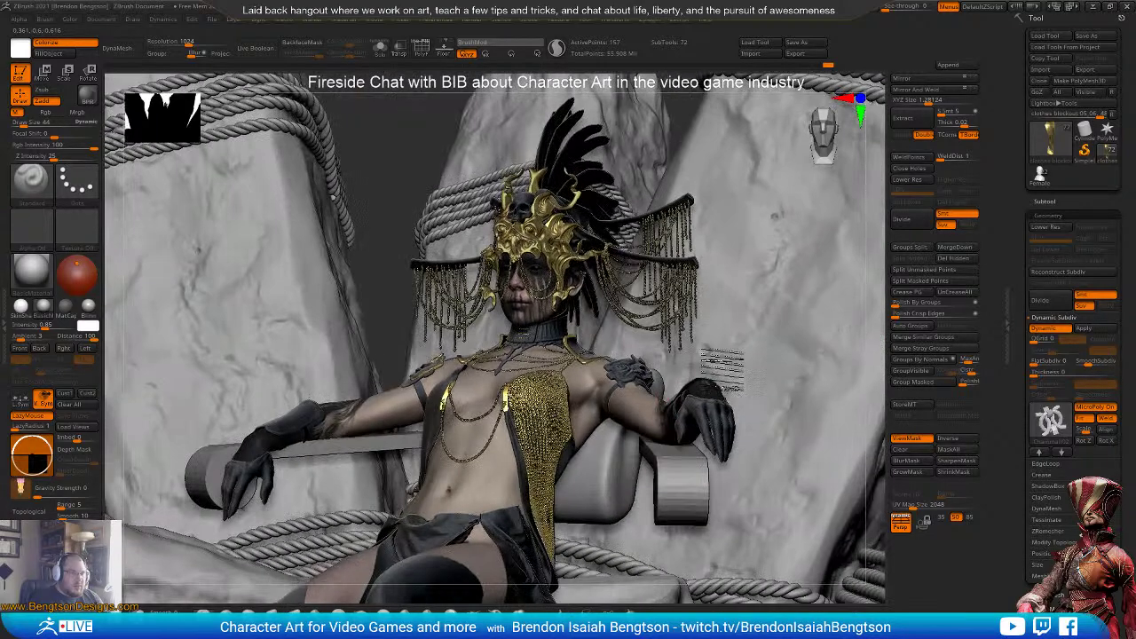
pyautogui.keyDown('ctrl'); pyautogui.moveTo(581, 488); pyautogui.dragTo(596, 457, button='right'); pyautogui.keyUp('ctrl')
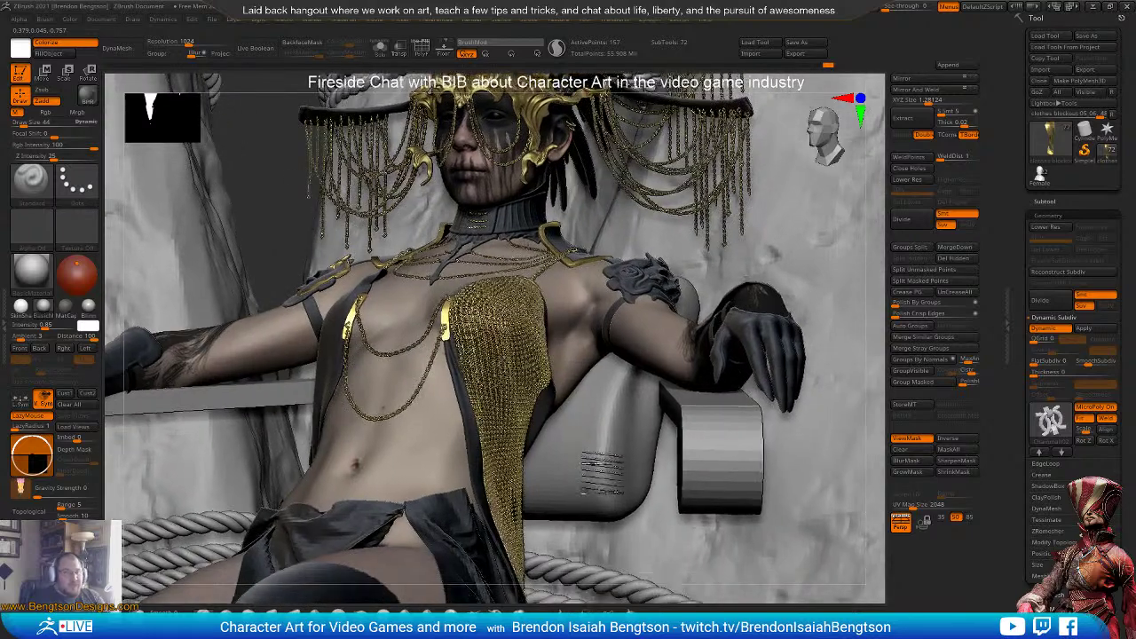
pyautogui.moveTo(502, 342); pyautogui.dragTo(518, 358, button='right')
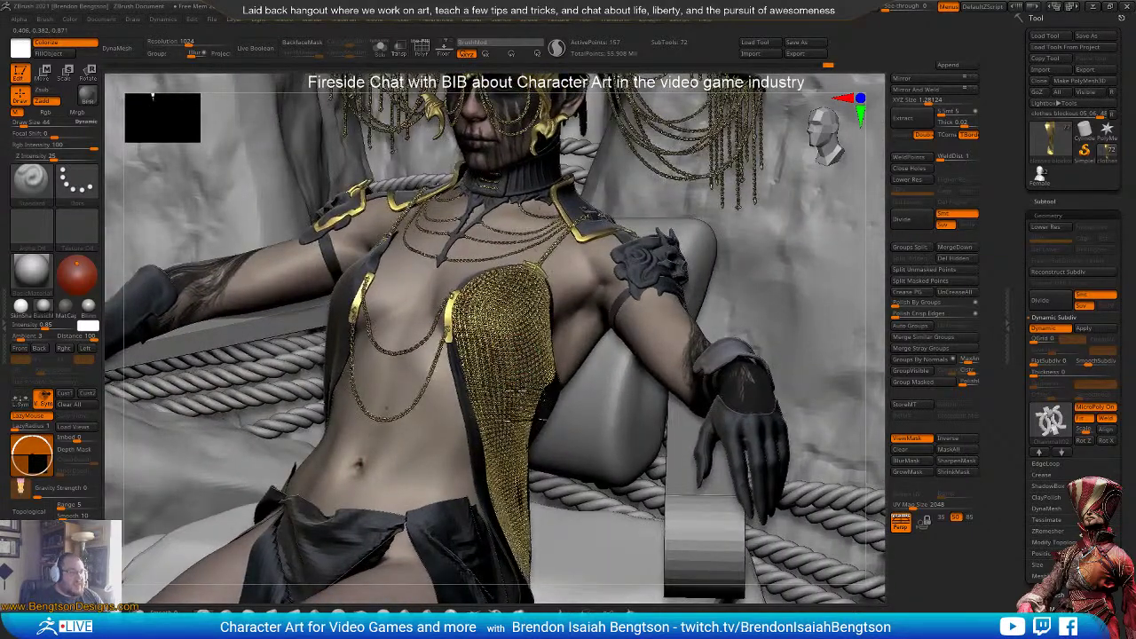
pyautogui.keyDown('ctrl'); pyautogui.moveTo(518, 277); pyautogui.dragTo(522, 299, button='right'); pyautogui.keyUp('ctrl')
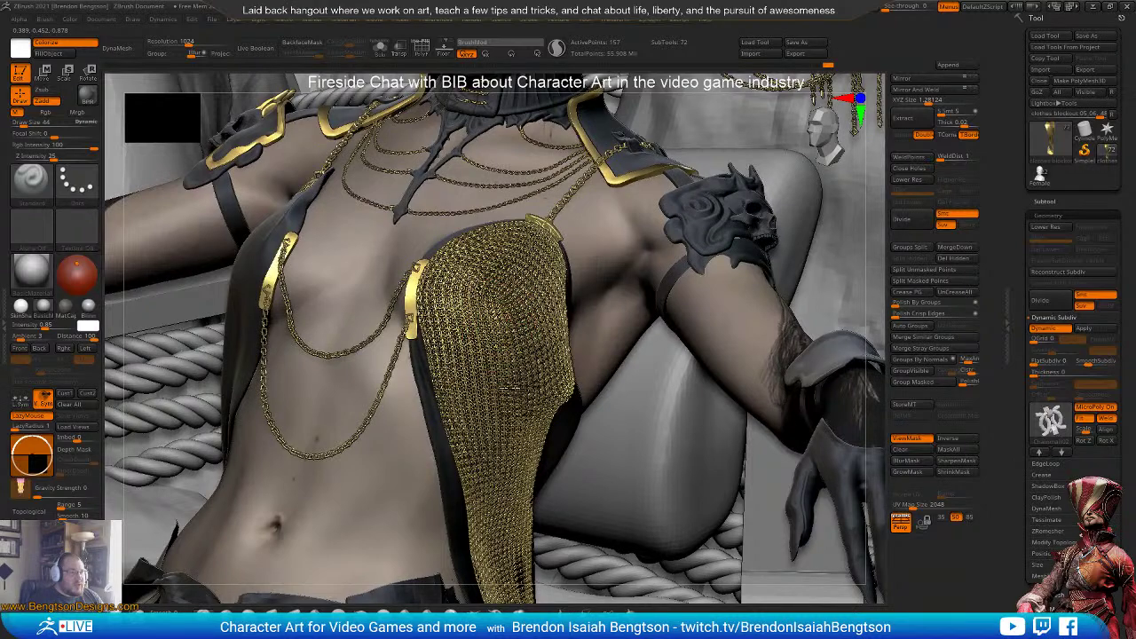
pyautogui.keyDown('ctrl'); pyautogui.moveTo(509, 366); pyautogui.dragTo(522, 387, button='right'); pyautogui.keyUp('ctrl')
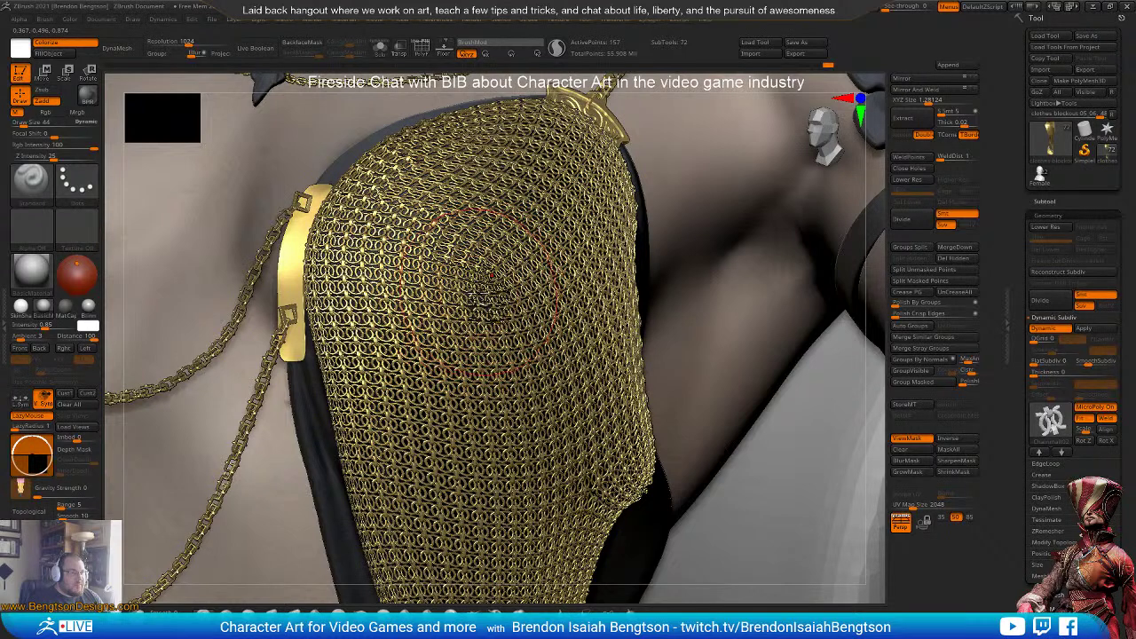
# - Isolate the chainmail drape and turn off its Dynamic Subdiv preview to expose the low-poly base mesh
pyautogui.hotkey('alt', 's')
pyautogui.hotkey('alt', 'shift', 's')
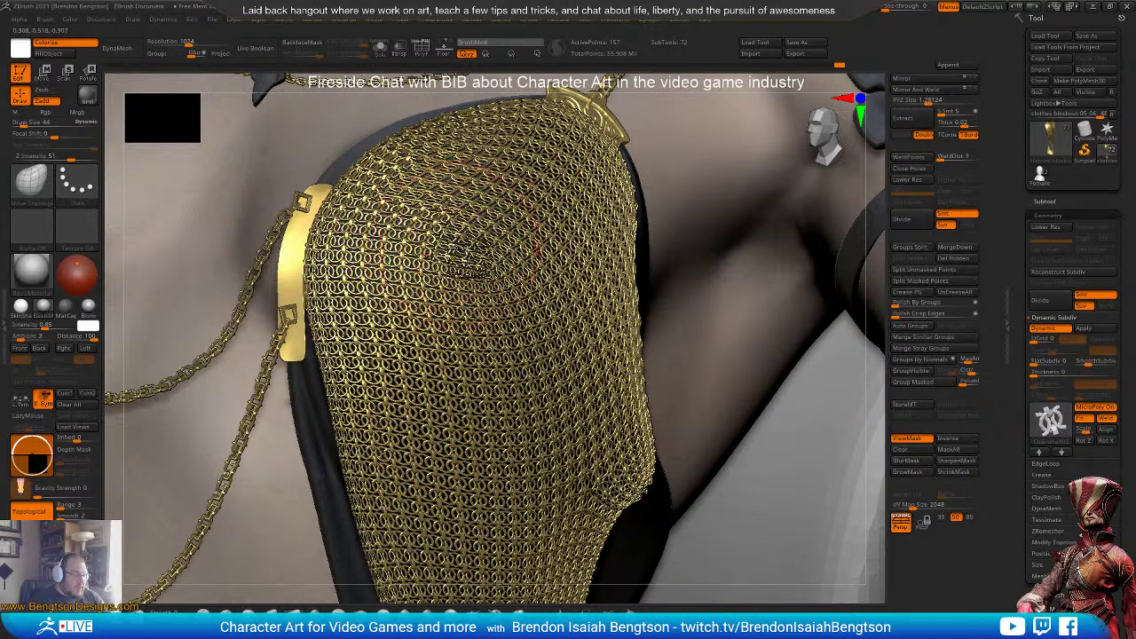
pyautogui.press('shift')
pyautogui.hotkey('alt', 'shift', 's')
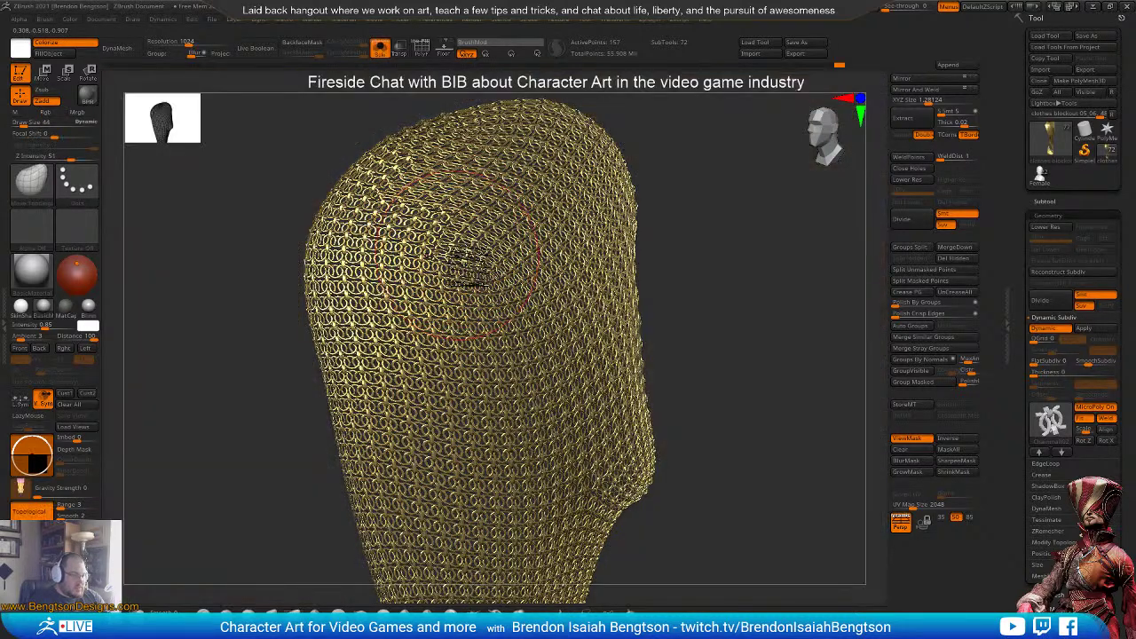
pyautogui.hotkey('shift', 'd')
pyautogui.keyDown('alt'); pyautogui.moveTo(703, 248); pyautogui.dragTo(625, 373); pyautogui.keyUp('alt')
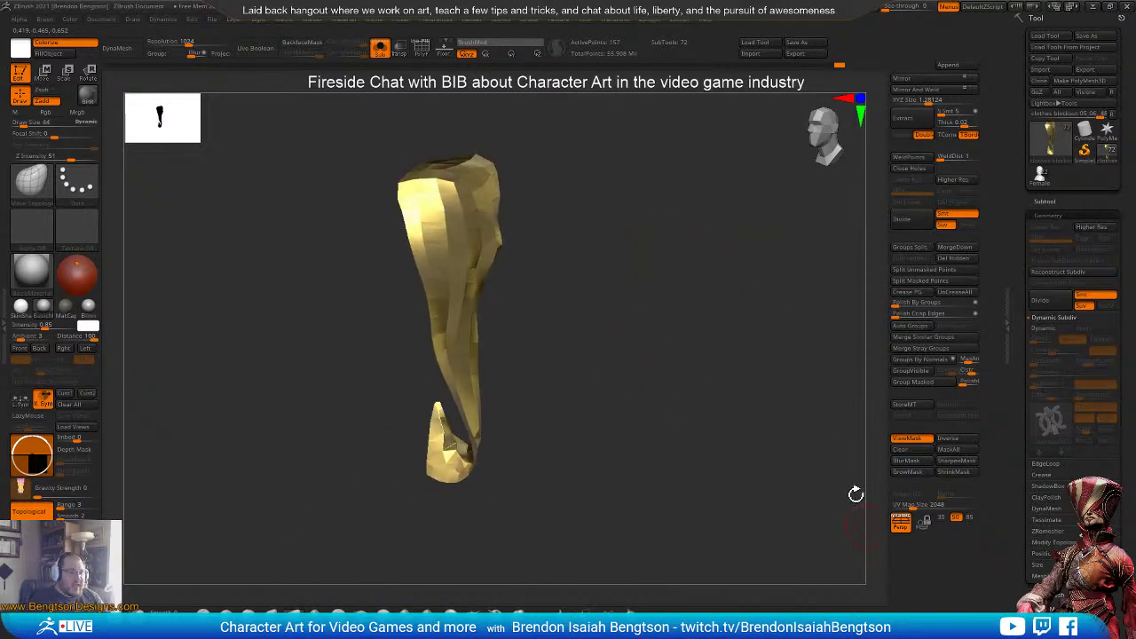
pyautogui.moveTo(680, 432); pyautogui.dragTo(578, 373)
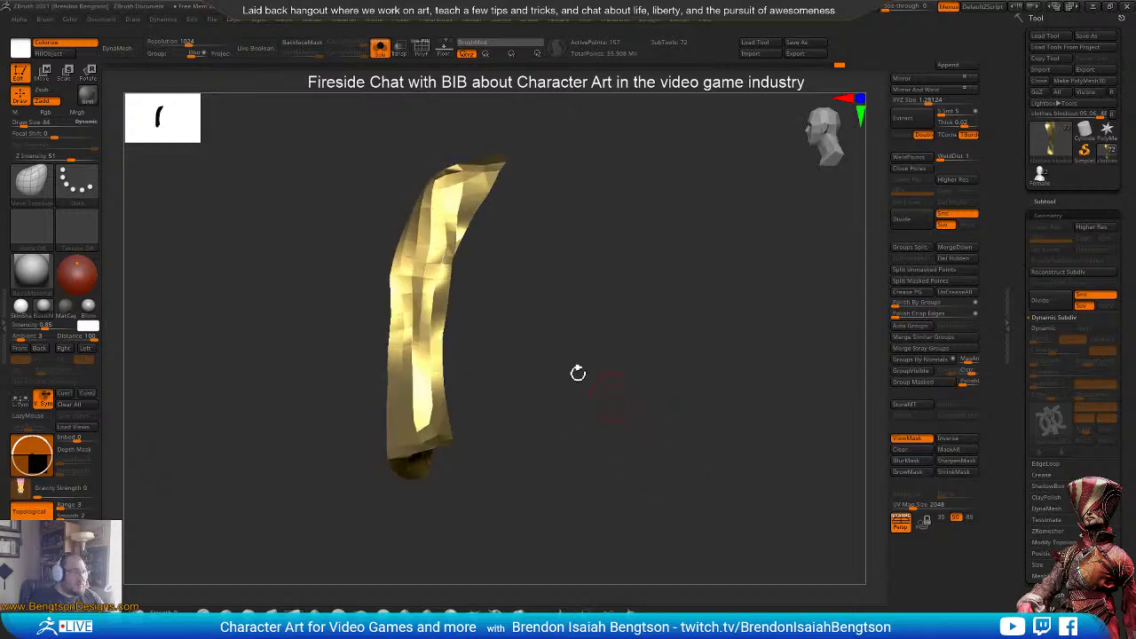
# - Unwrap the UVs of the drape's low-poly mesh with UV Master, keeping Symmetry enabled
pyautogui.doubleClick(5, 327)
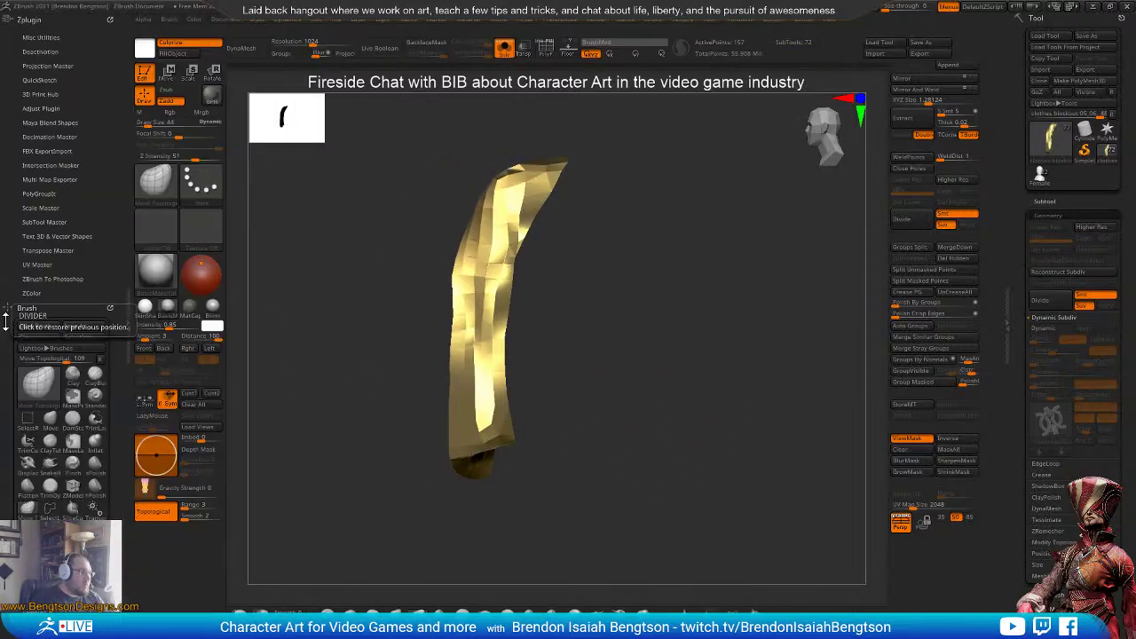
pyautogui.click(39, 264)
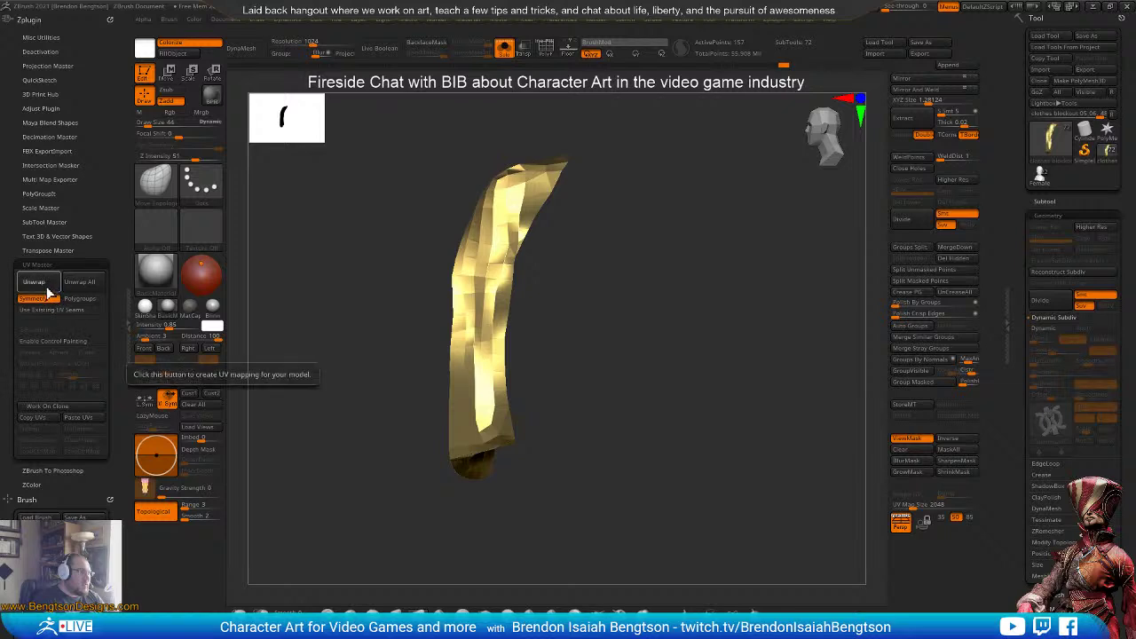
pyautogui.click(35, 283)
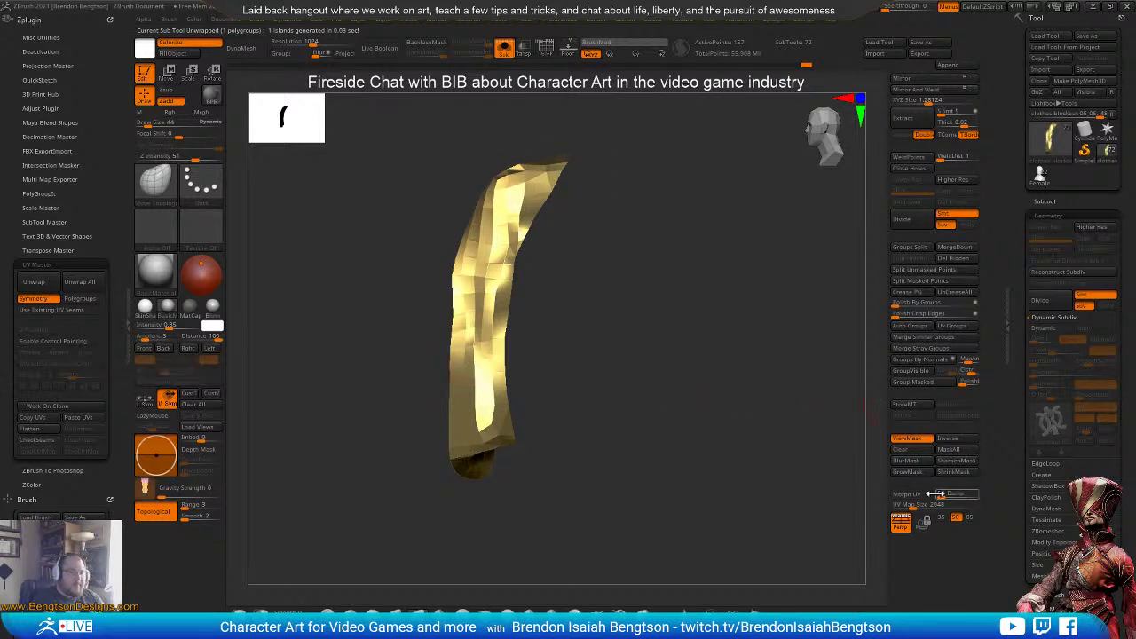
# - Inspect the drape's flattened UV layout with Morph UV and its polygon wireframe, then return to the 3D shape
pyautogui.click(930, 495)
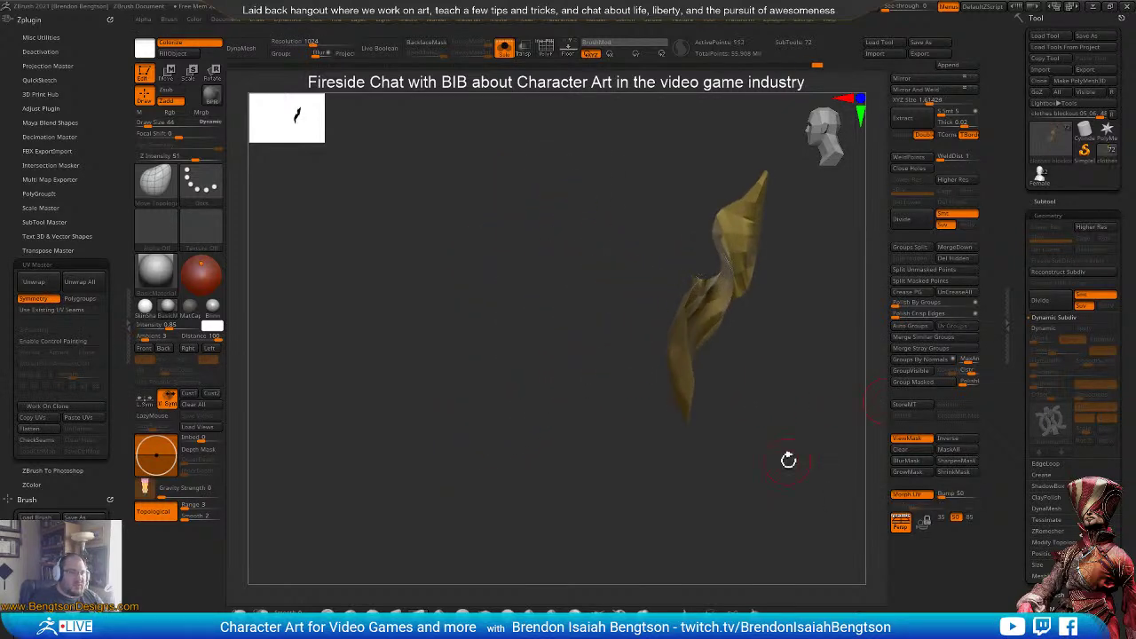
pyautogui.moveTo(788, 458); pyautogui.dragTo(760, 469)
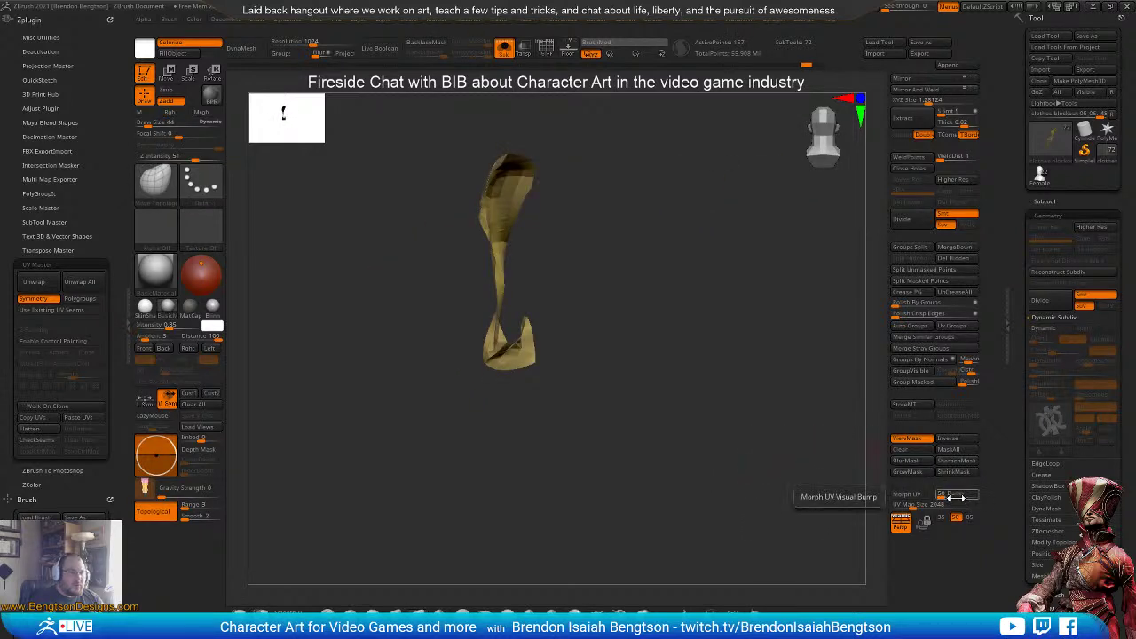
pyautogui.click(907, 494)
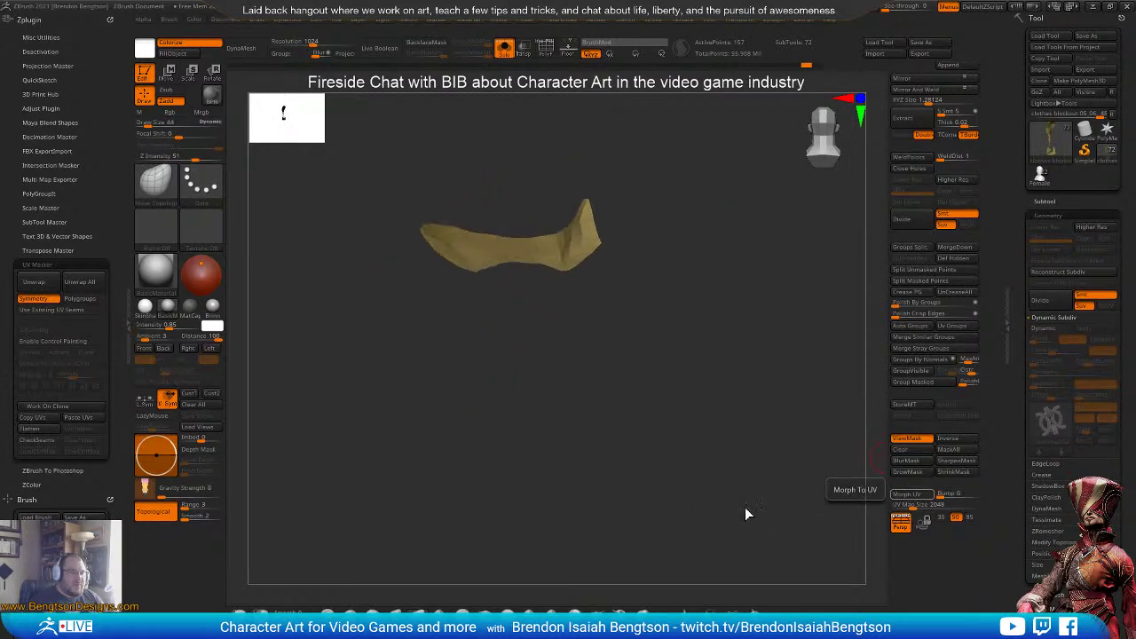
pyautogui.hotkey('shift', 'f')
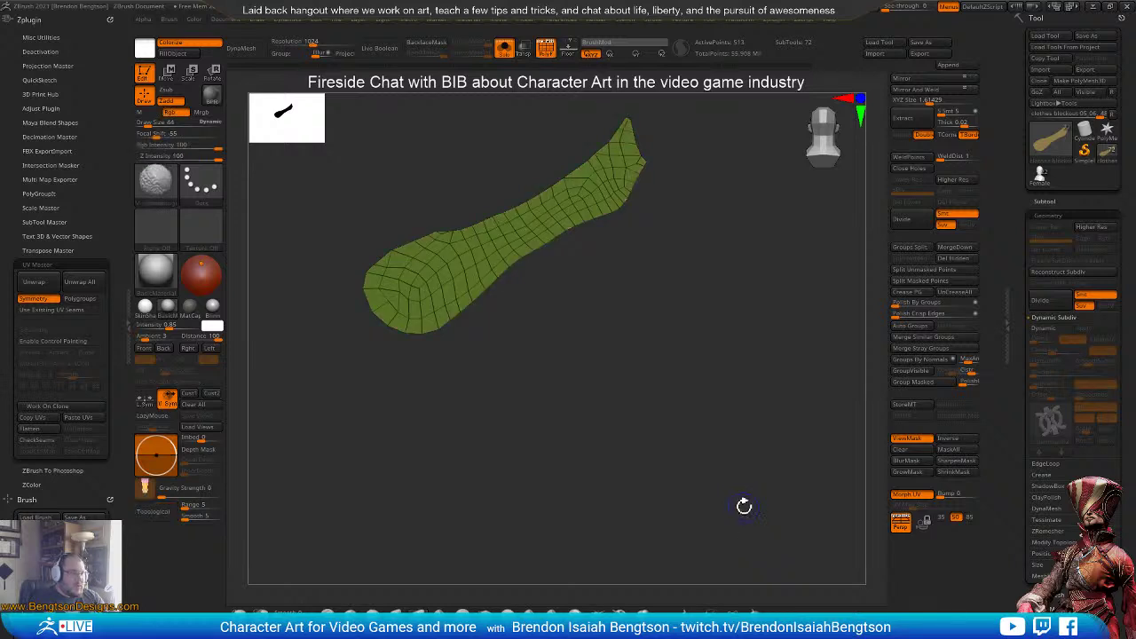
pyautogui.hotkey('shift', 'f')
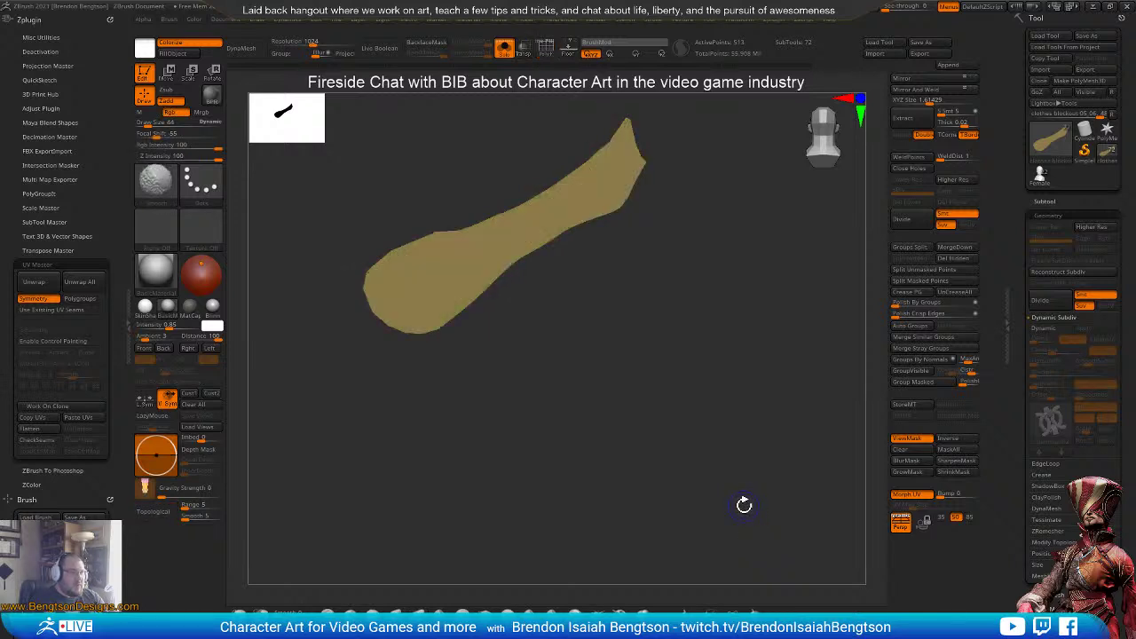
pyautogui.hotkey('ctrl', 'z')
# - Turn the drape's Dynamic Subdiv preview back on and examine the isolated chainmail's link pattern
pyautogui.moveTo(759, 433); pyautogui.dragTo(739, 479)
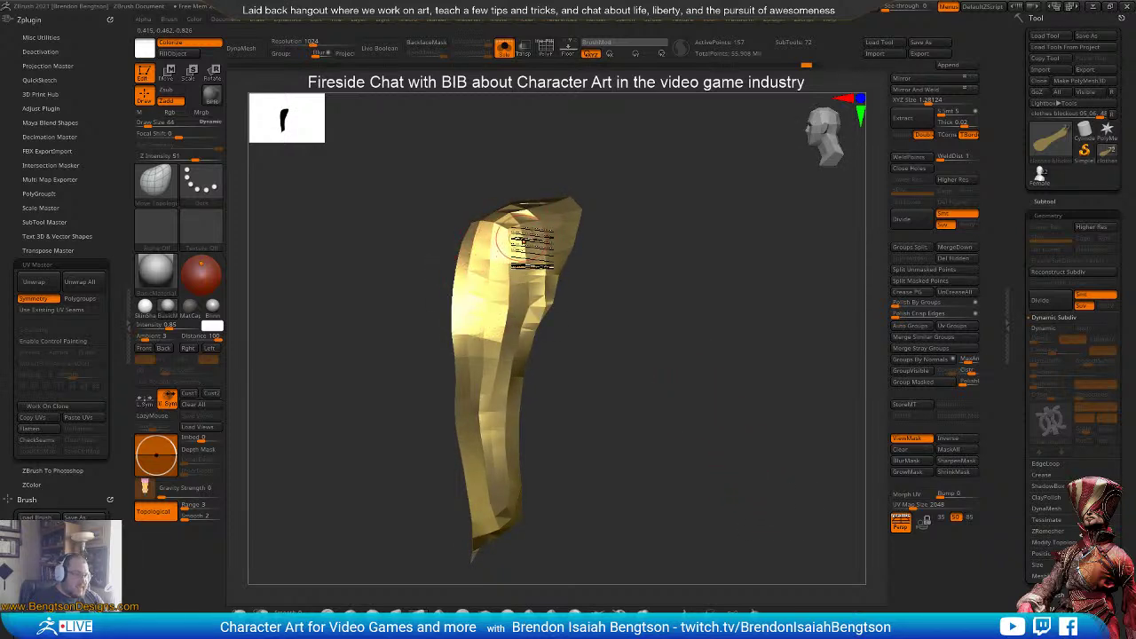
pyautogui.press('shift')
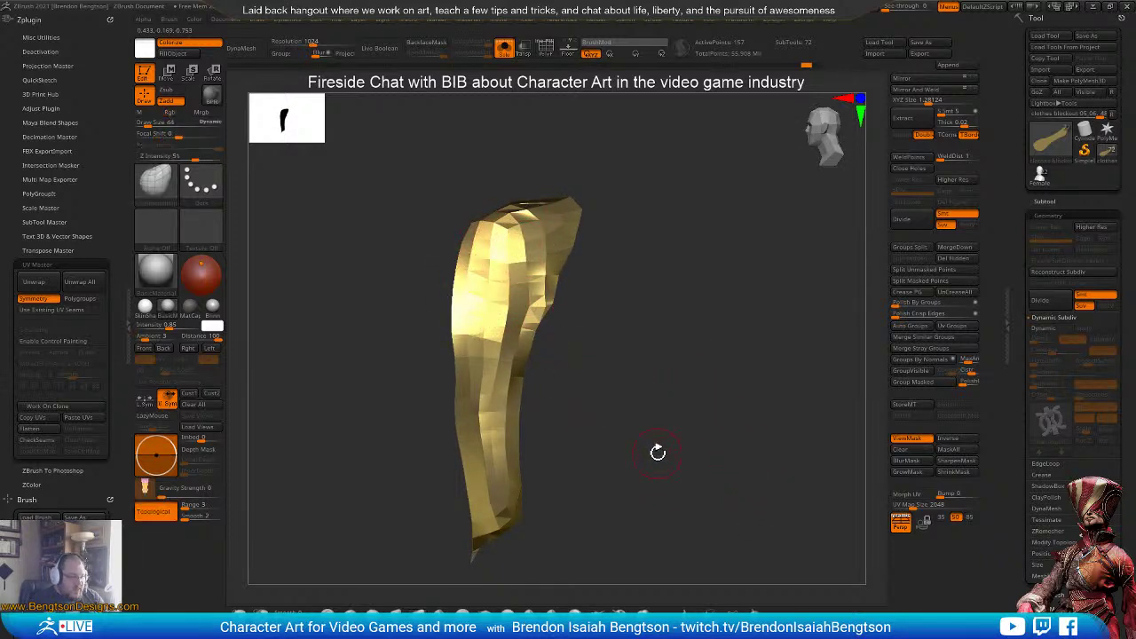
pyautogui.press('shift')
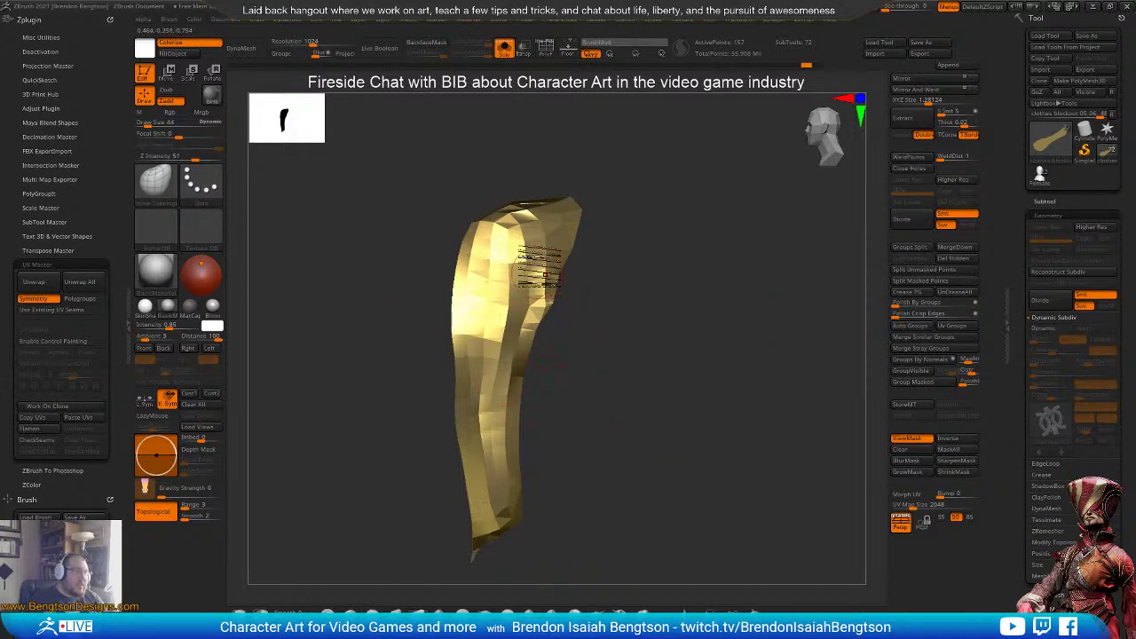
pyautogui.press('shift')
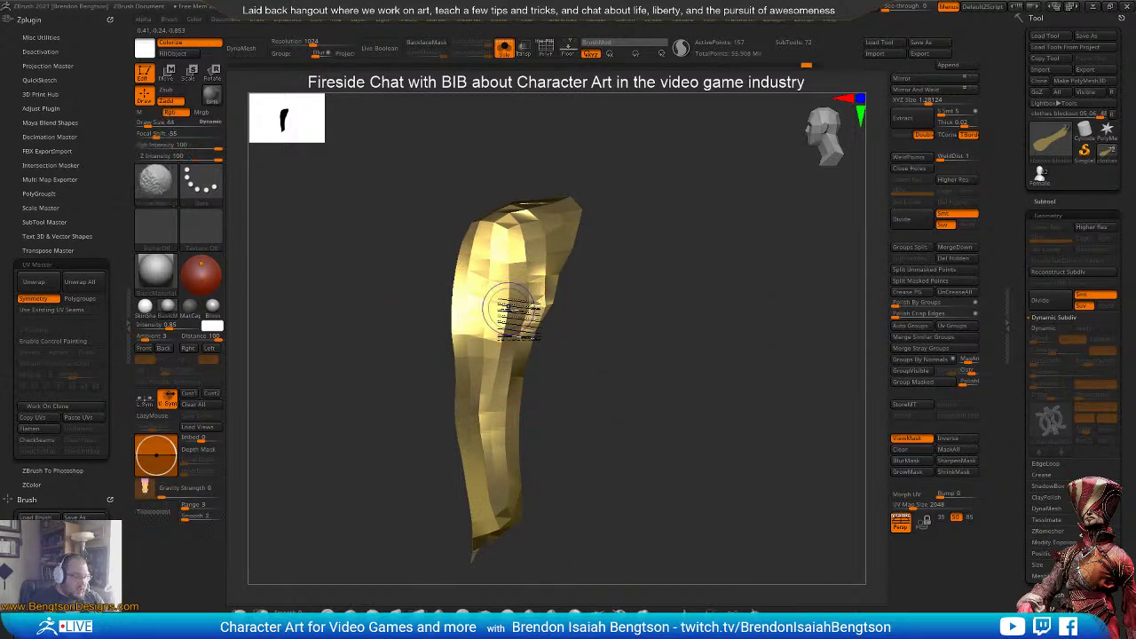
pyautogui.press('d')
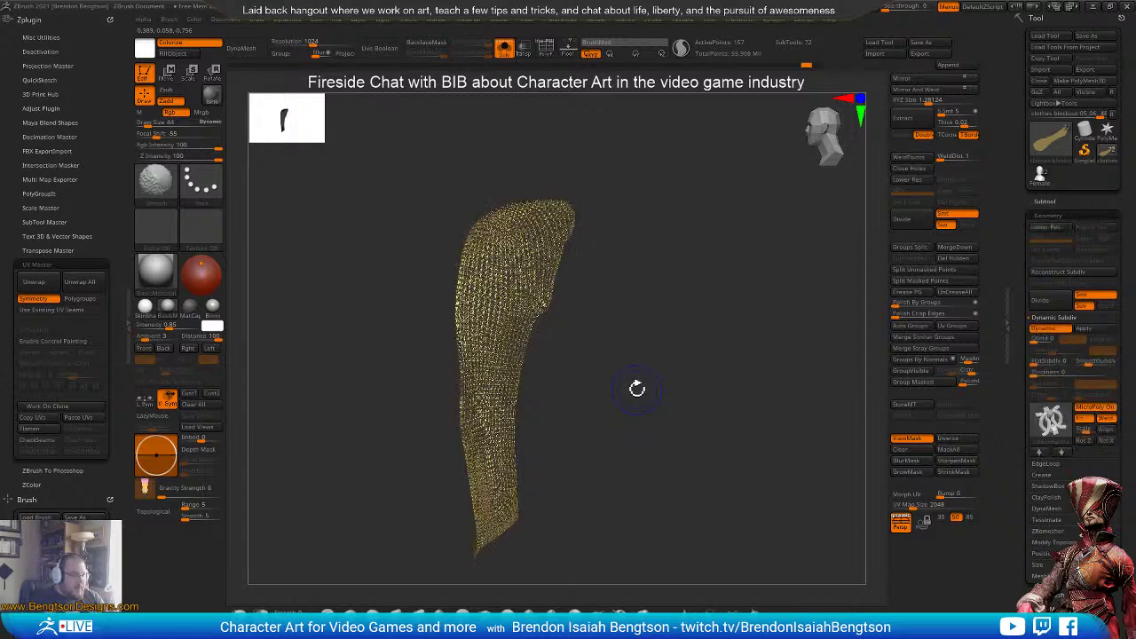
pyautogui.moveTo(670, 452); pyautogui.dragTo(568, 372)
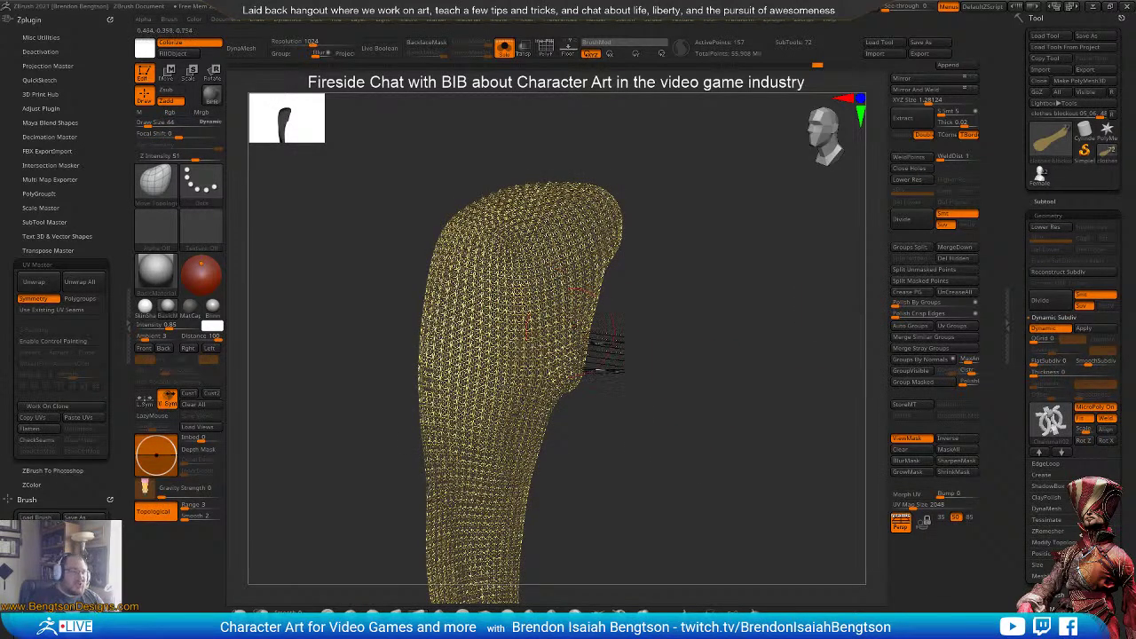
pyautogui.moveTo(689, 444); pyautogui.dragTo(654, 394)
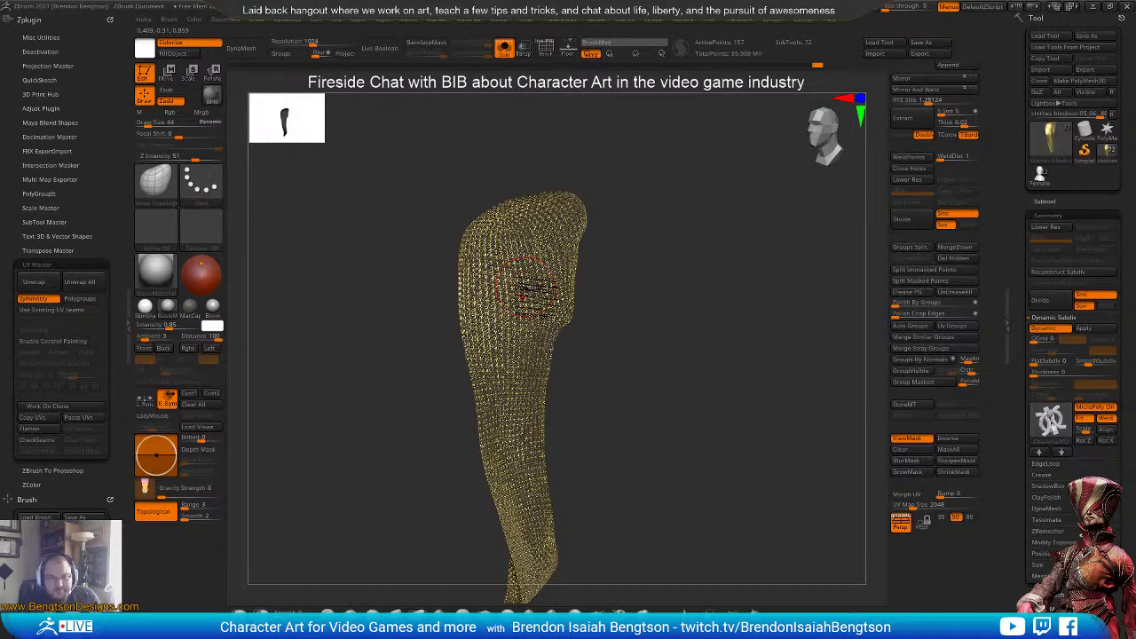
# - Inspect the chainmail's ring links up close and from several angles across the isolated drape's top curve and edges
pyautogui.keyDown('alt'); pyautogui.moveTo(687, 416); pyautogui.dragTo(714, 559); pyautogui.keyUp('alt')
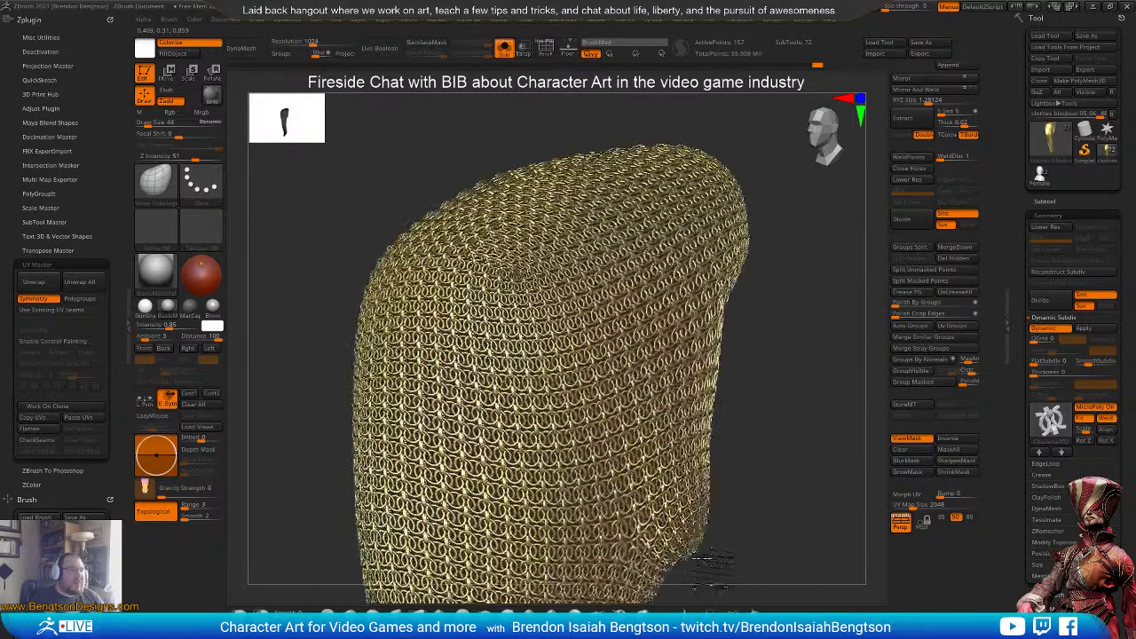
pyautogui.moveTo(781, 376)
pyautogui.mouseDown()
pyautogui.moveTo(778, 404)
pyautogui.moveTo(695, 333)
pyautogui.mouseUp()
pyautogui.press('space')
pyautogui.moveTo(771, 347)
pyautogui.keyDown('alt'); pyautogui.mouseDown()
pyautogui.moveTo(794, 468)
pyautogui.moveTo(791, 543)
pyautogui.mouseUp(); pyautogui.keyUp('alt')
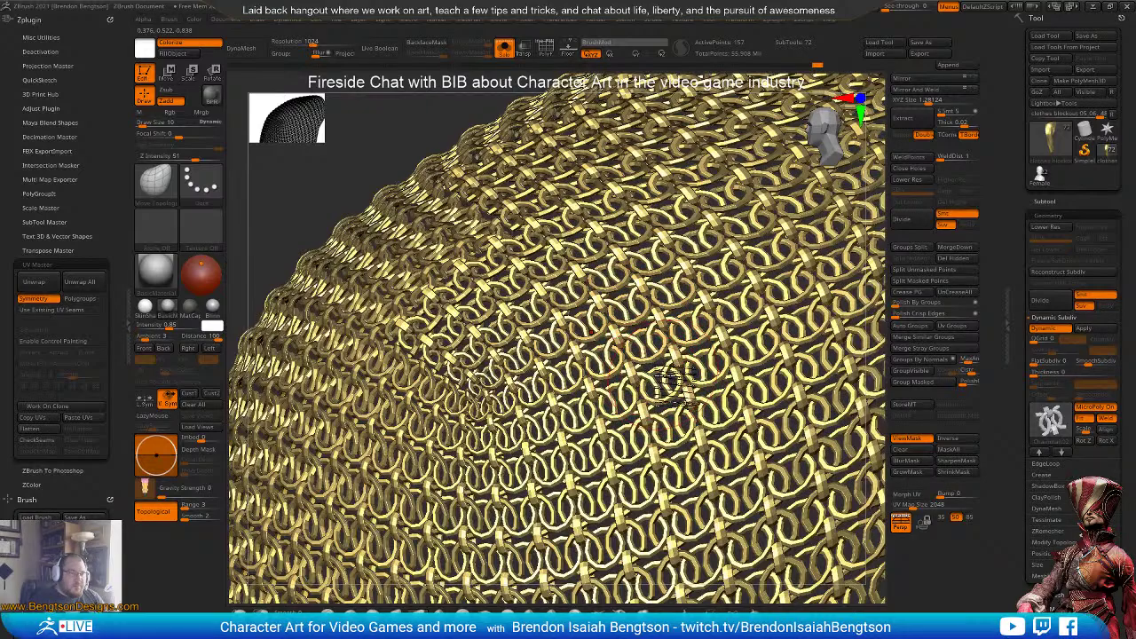
pyautogui.moveTo(666, 338); pyautogui.dragTo(671, 378, button='right')
pyautogui.keyDown('ctrl'); pyautogui.moveTo(664, 460); pyautogui.dragTo(664, 419, button='right'); pyautogui.keyUp('ctrl')
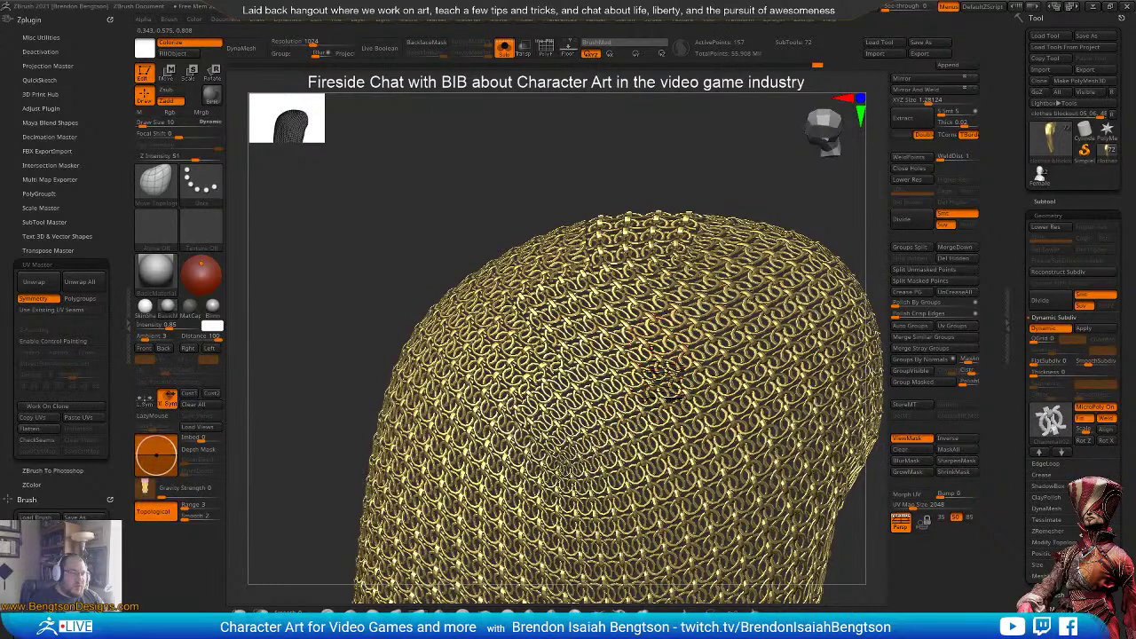
pyautogui.moveTo(657, 441); pyautogui.dragTo(662, 324, button='right')
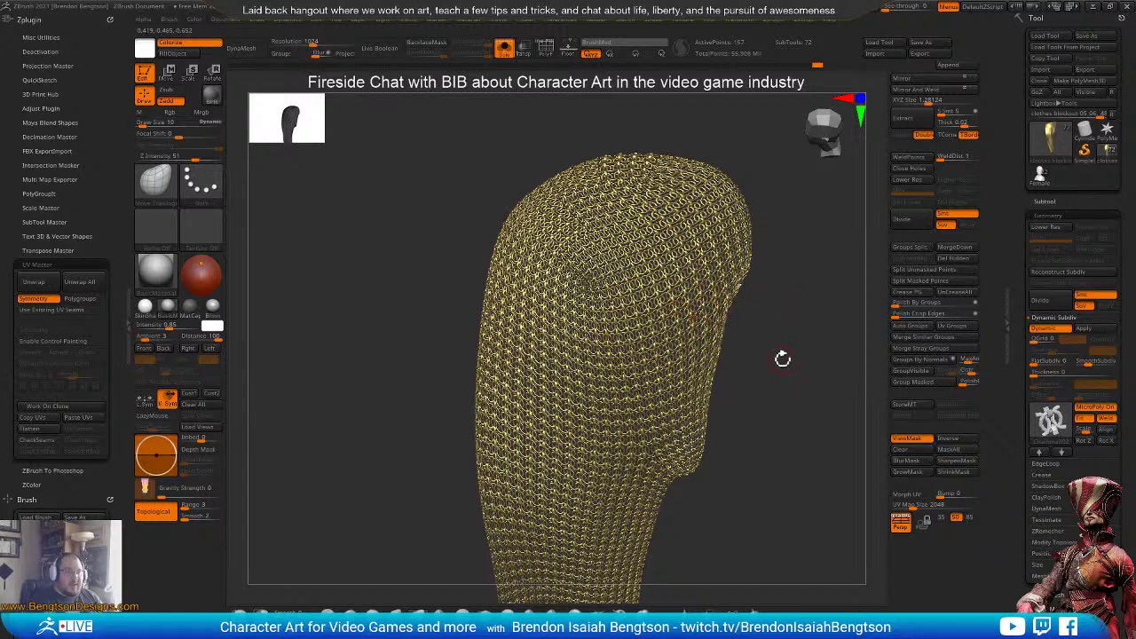
pyautogui.moveTo(782, 358)
pyautogui.mouseDown()
pyautogui.moveTo(801, 382)
pyautogui.moveTo(788, 359)
pyautogui.mouseUp()
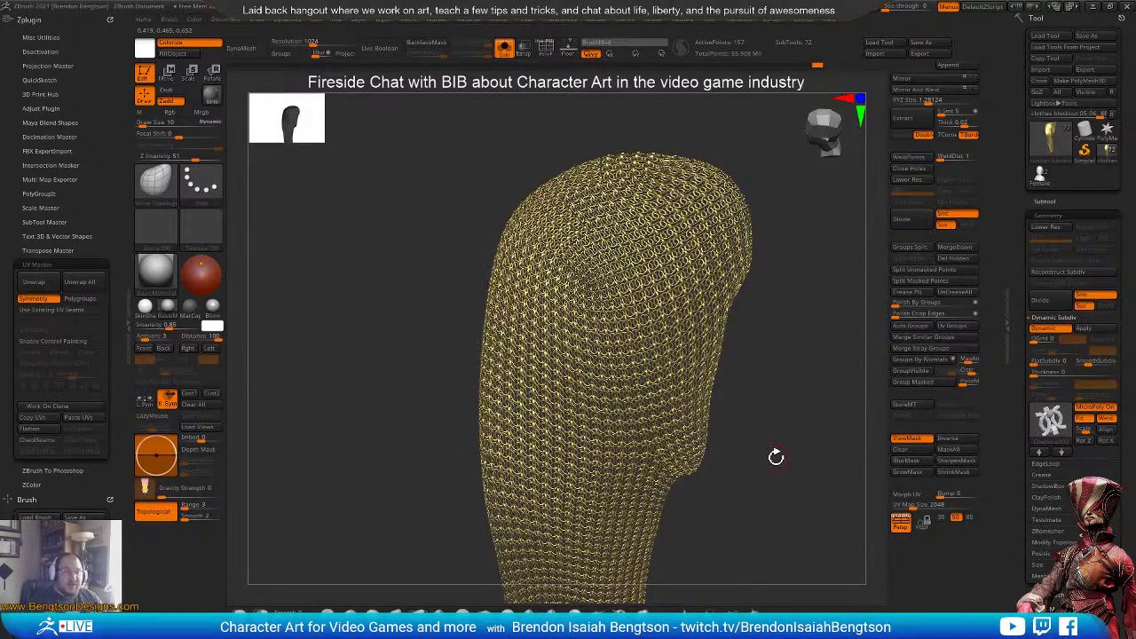
pyautogui.moveTo(766, 464); pyautogui.dragTo(739, 336)
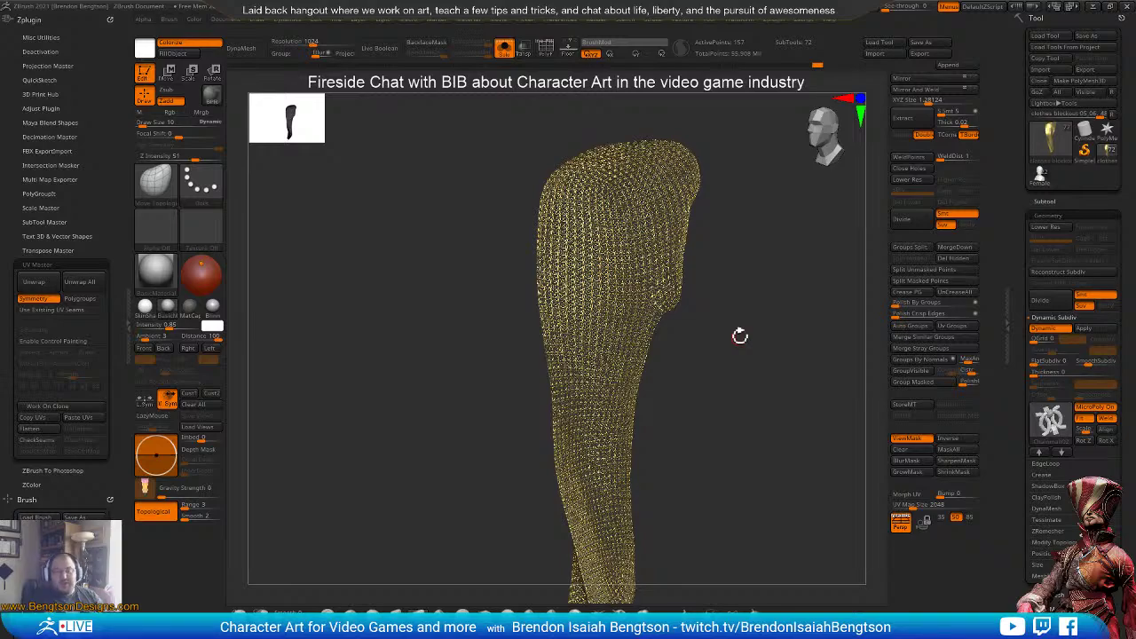
pyautogui.moveTo(772, 447)
pyautogui.mouseDown()
pyautogui.moveTo(788, 453)
pyautogui.moveTo(754, 442)
pyautogui.mouseUp()
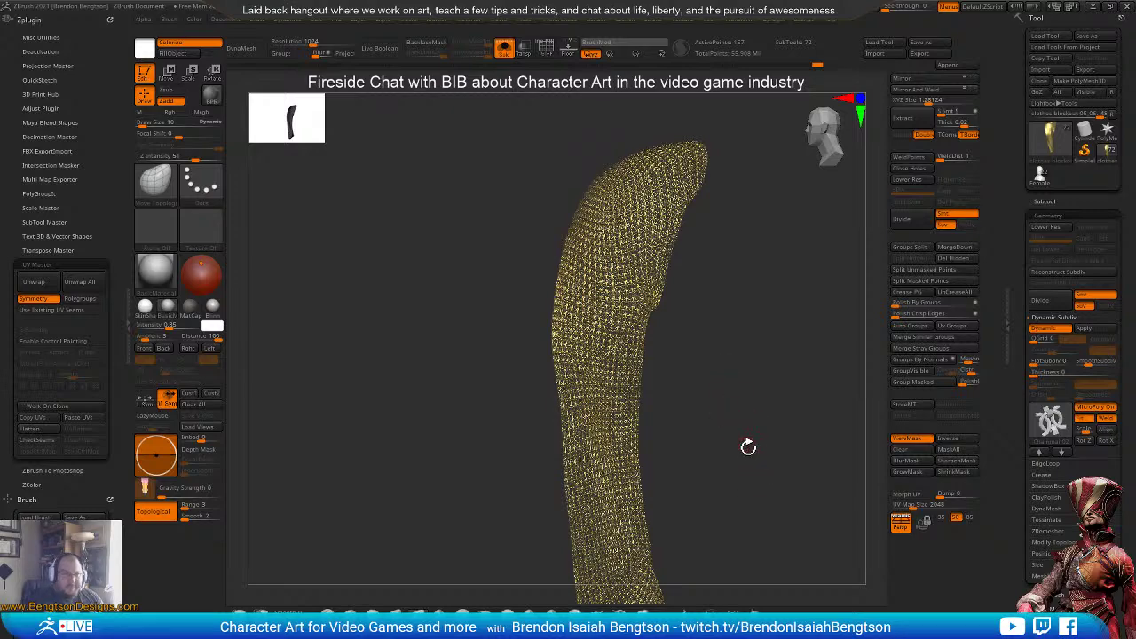
pyautogui.keyDown('alt'); pyautogui.moveTo(749, 447); pyautogui.dragTo(764, 475); pyautogui.keyUp('alt')
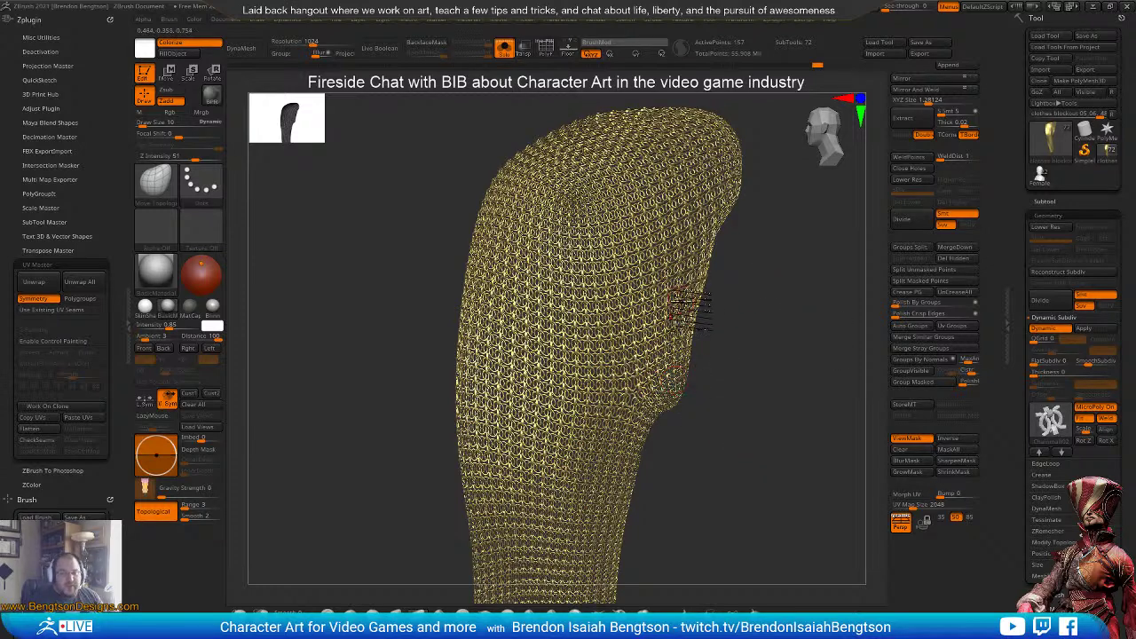
pyautogui.moveTo(775, 389); pyautogui.dragTo(772, 376)
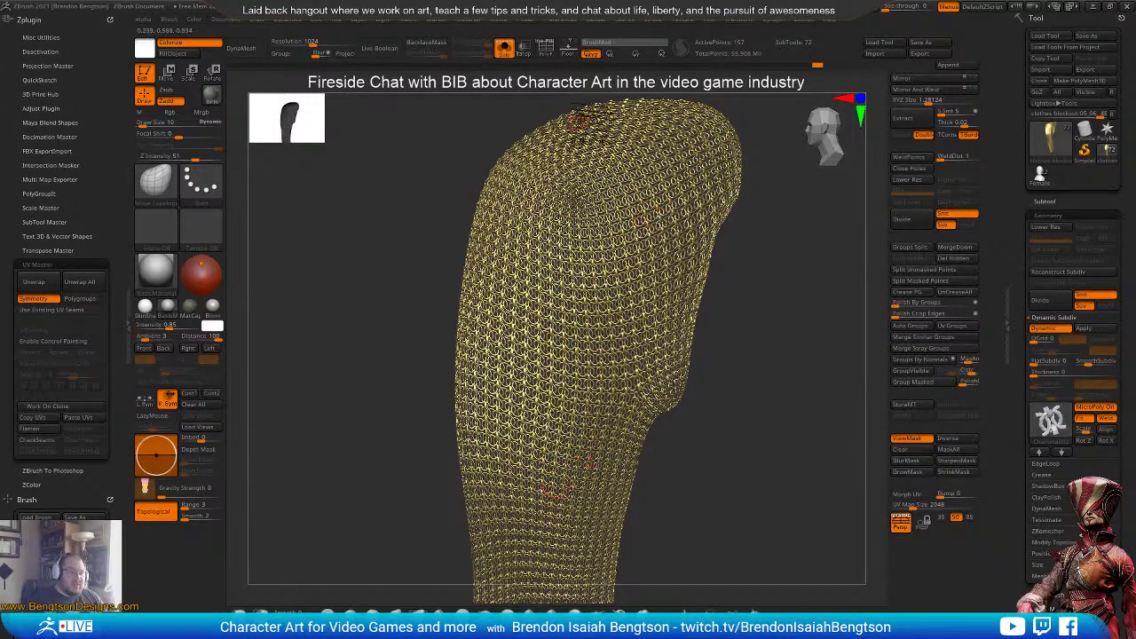
pyautogui.moveTo(757, 457)
pyautogui.mouseDown()
pyautogui.moveTo(769, 463)
pyautogui.moveTo(763, 436)
pyautogui.mouseUp()
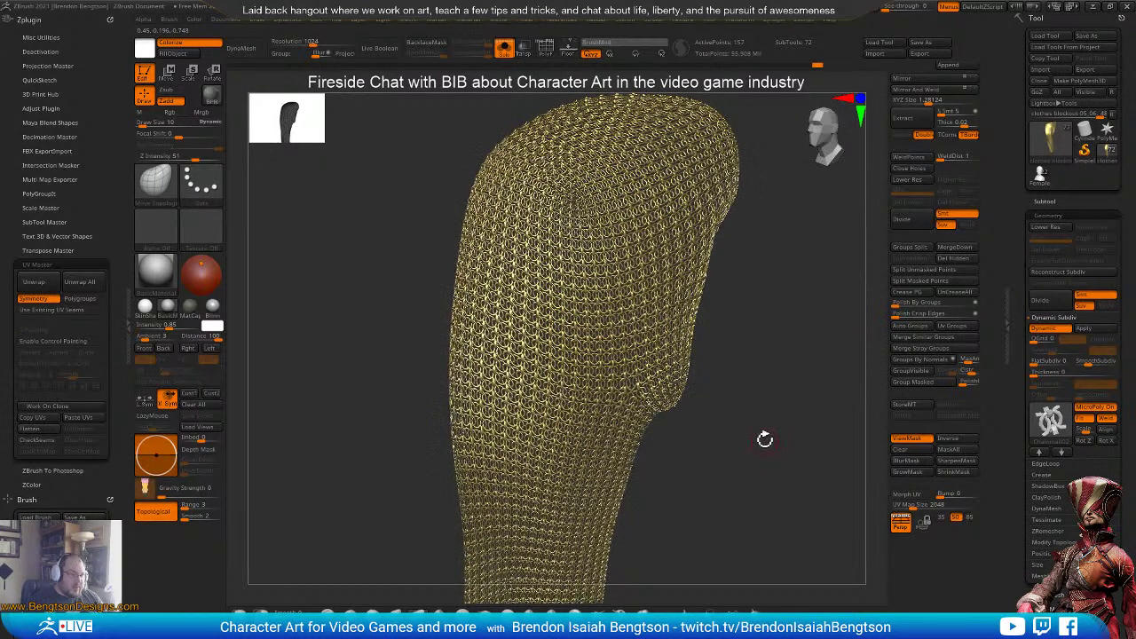
# - Turn off the Dynamic Subdiv preview and check the low-poly drape's flat UV layout with Morph UV, returning to the 3D shape
pyautogui.hotkey('shift', 'd')
pyautogui.moveTo(744, 386); pyautogui.dragTo(731, 411)
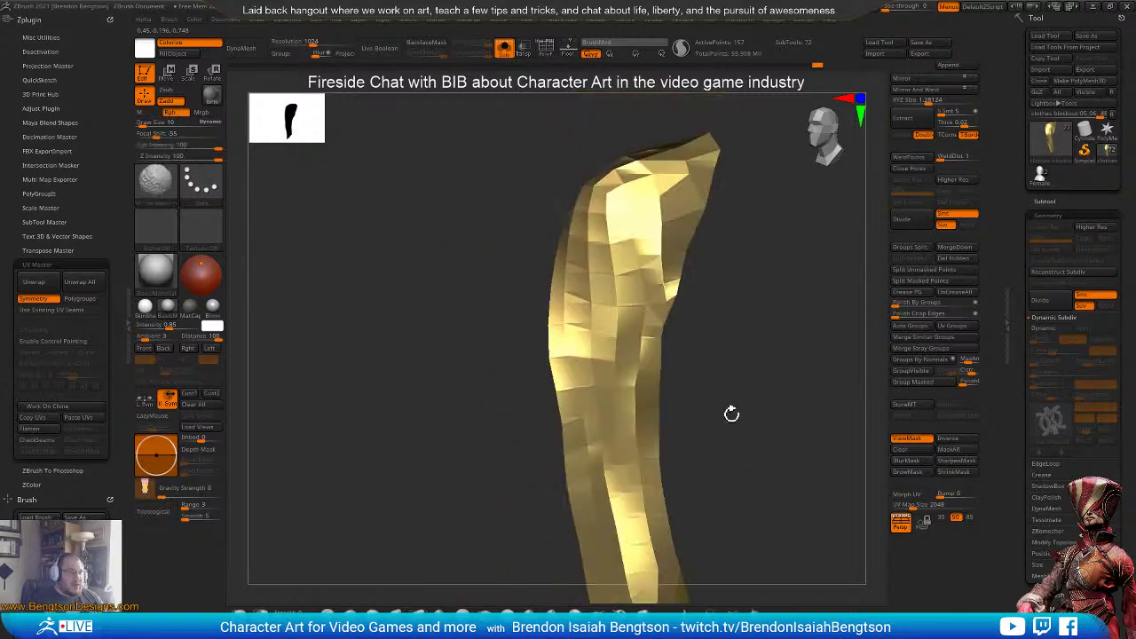
pyautogui.moveTo(758, 449); pyautogui.dragTo(715, 375)
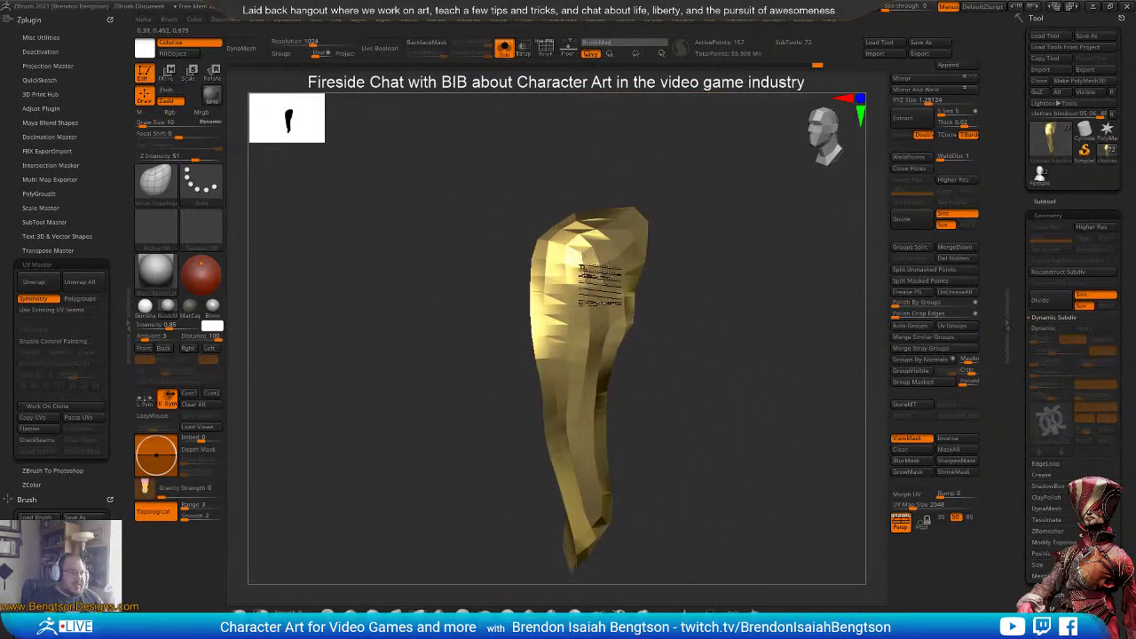
pyautogui.click(917, 497)
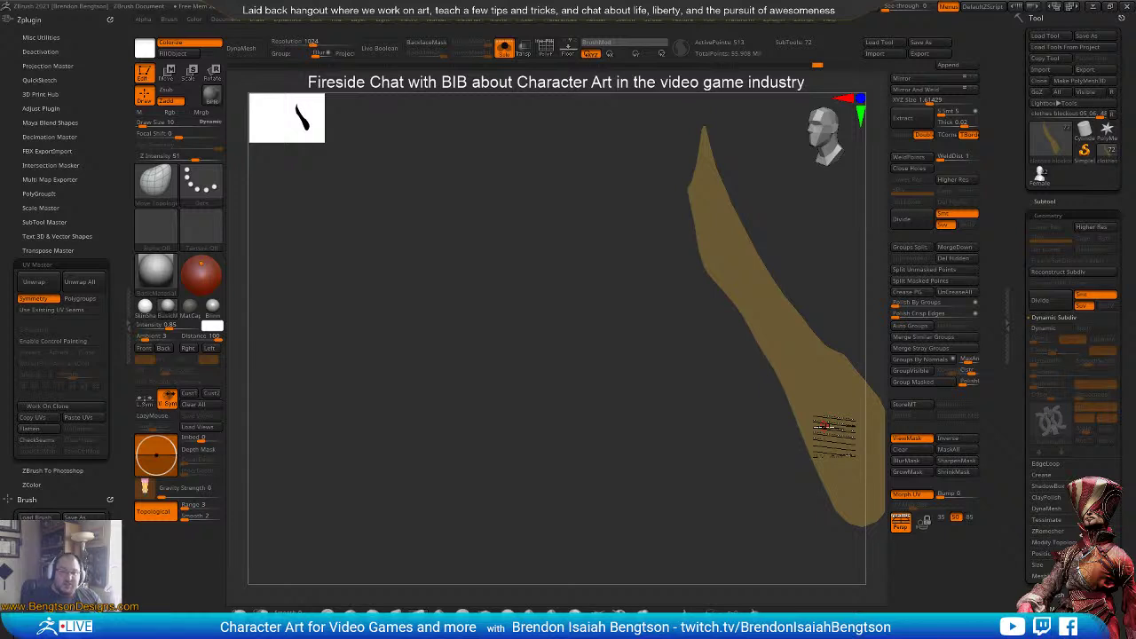
pyautogui.keyDown('ctrl'); pyautogui.click(643, 508); pyautogui.keyUp('ctrl')
pyautogui.moveTo(699, 462); pyautogui.dragTo(667, 437)
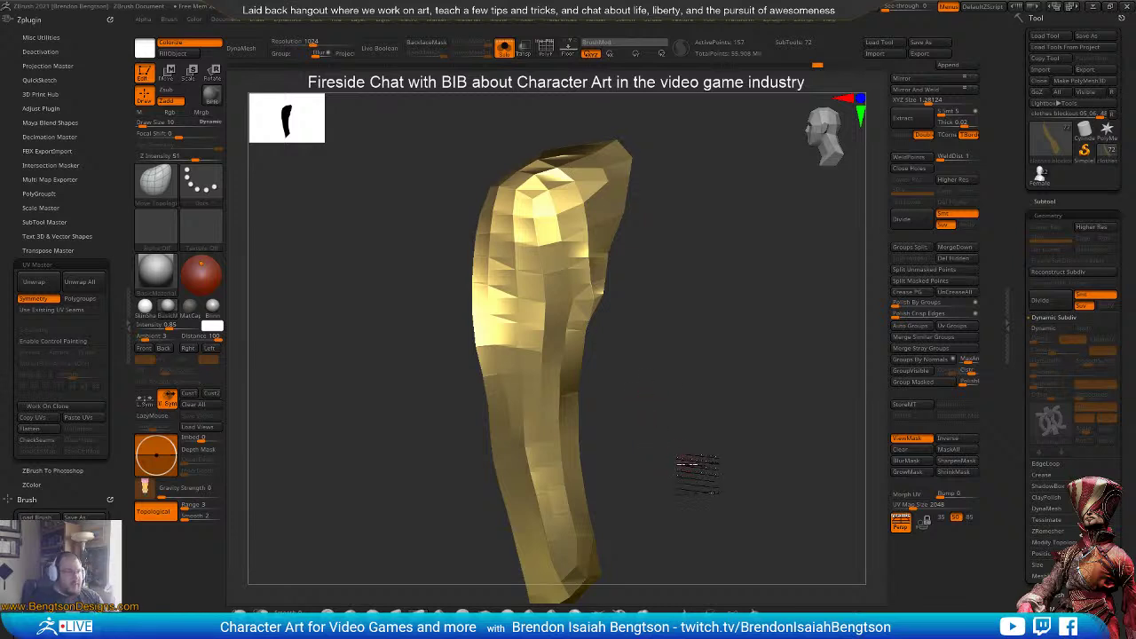
pyautogui.moveTo(680, 464); pyautogui.dragTo(682, 462)
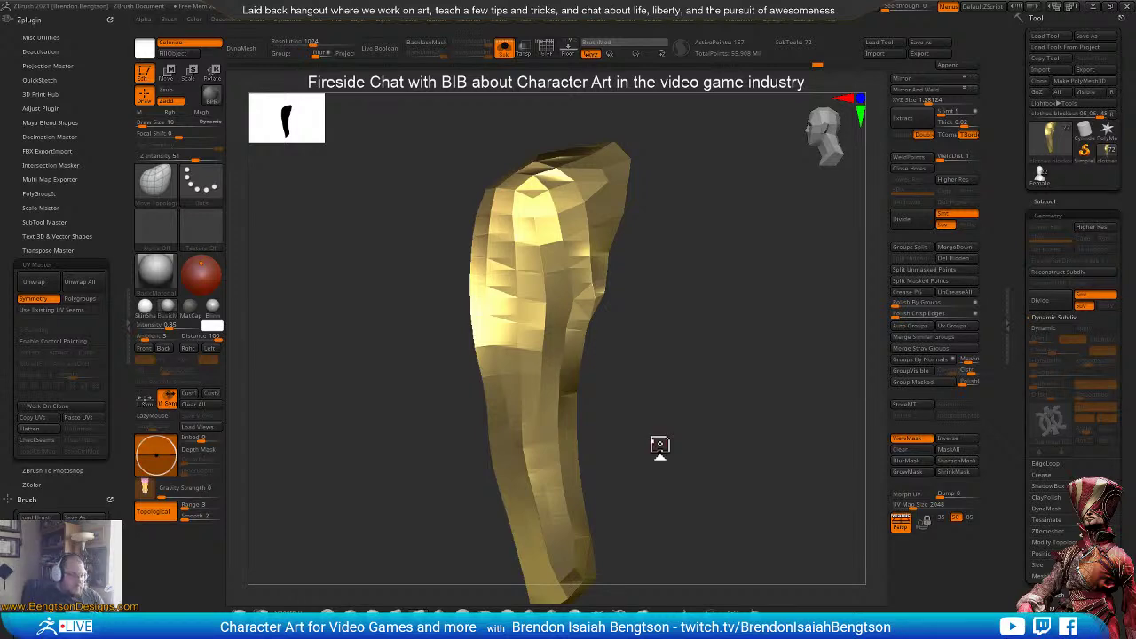
# - Re-enable the Dynamic Subdiv preview and check how the chainmail links flow along the drape
pyautogui.press('d')
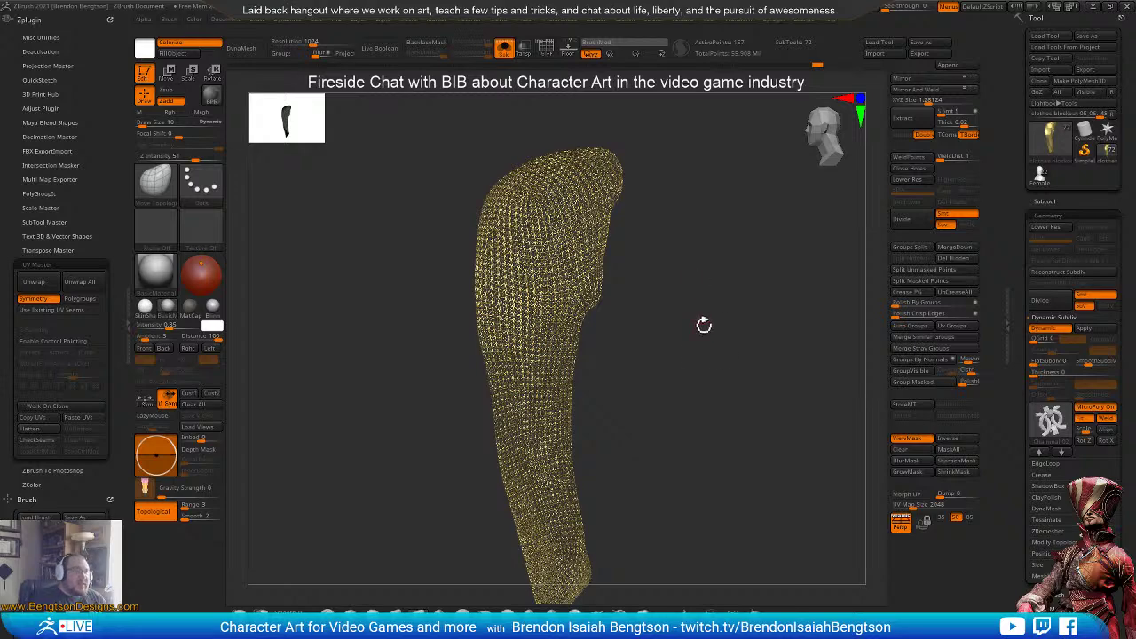
pyautogui.moveTo(702, 322)
pyautogui.mouseDown()
pyautogui.moveTo(603, 287)
pyautogui.moveTo(676, 401)
pyautogui.mouseUp()
pyautogui.press('space')
pyautogui.moveTo(596, 412); pyautogui.dragTo(633, 401)
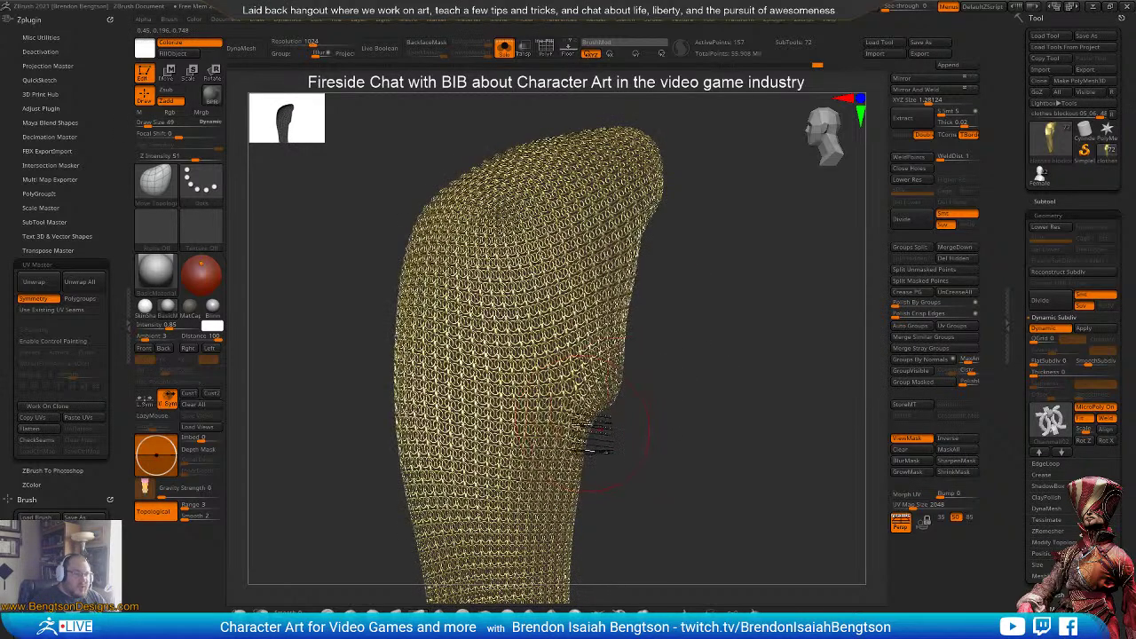
pyautogui.moveTo(590, 439)
pyautogui.mouseDown()
pyautogui.moveTo(622, 396)
pyautogui.moveTo(596, 443)
pyautogui.moveTo(597, 419)
pyautogui.moveTo(563, 424)
pyautogui.moveTo(557, 371)
pyautogui.mouseUp()
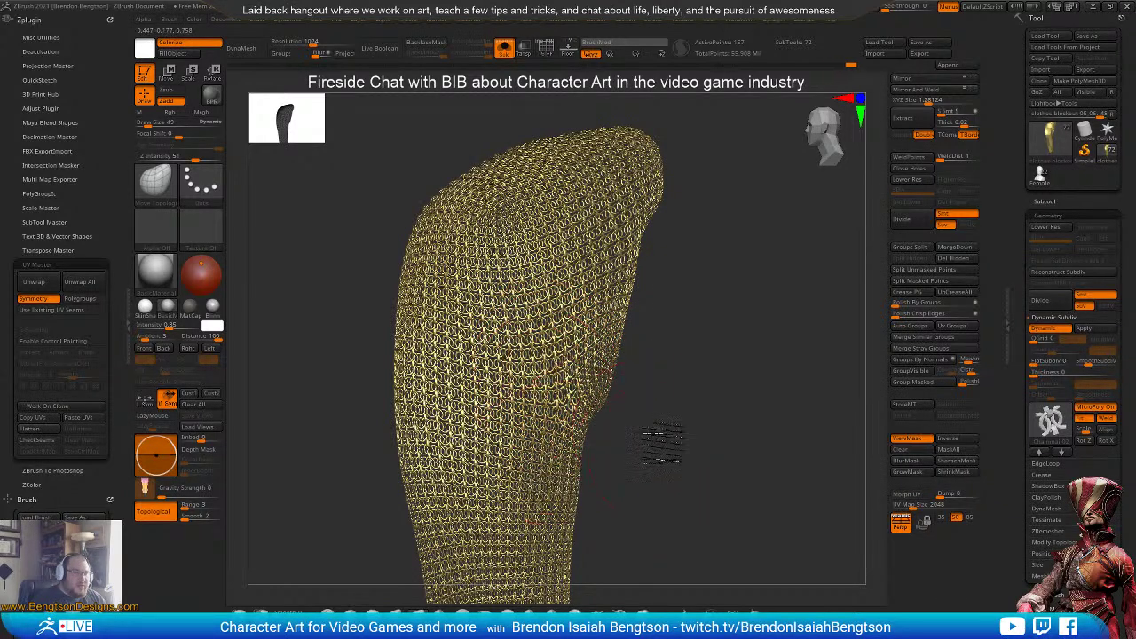
pyautogui.keyDown('alt'); pyautogui.moveTo(662, 444); pyautogui.dragTo(665, 396); pyautogui.keyUp('alt')
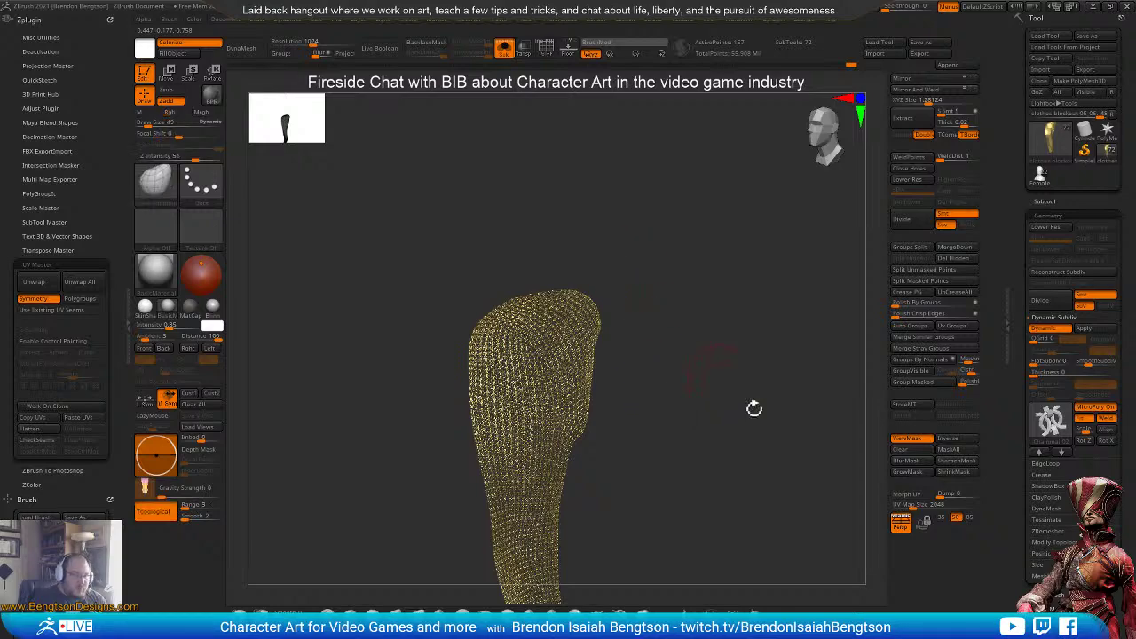
# - Switch the drape's MicroPoly pattern to Heart_Chain and bring back the rest of the character to view it in context
pyautogui.click(1051, 420)
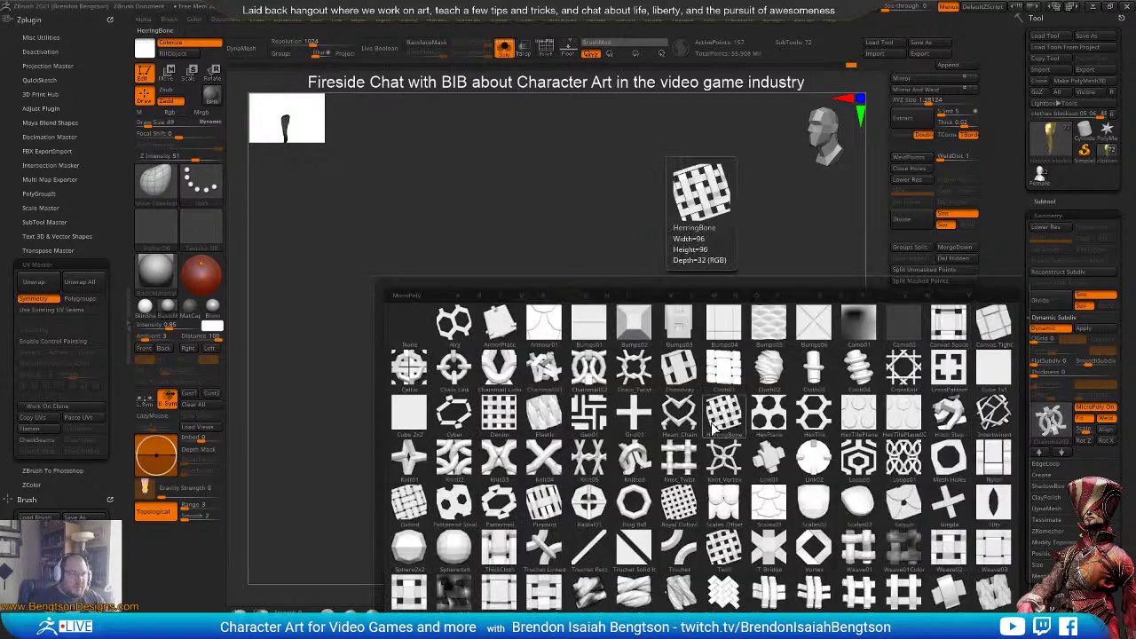
pyautogui.click(675, 433)
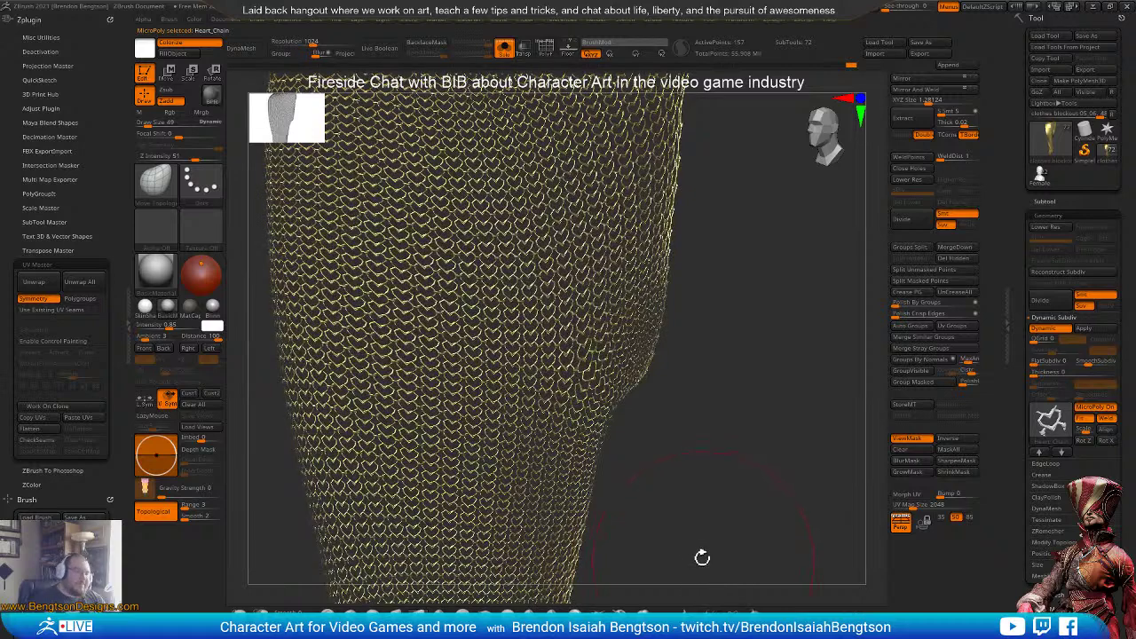
pyautogui.hotkey('alt', 'shift', 's')
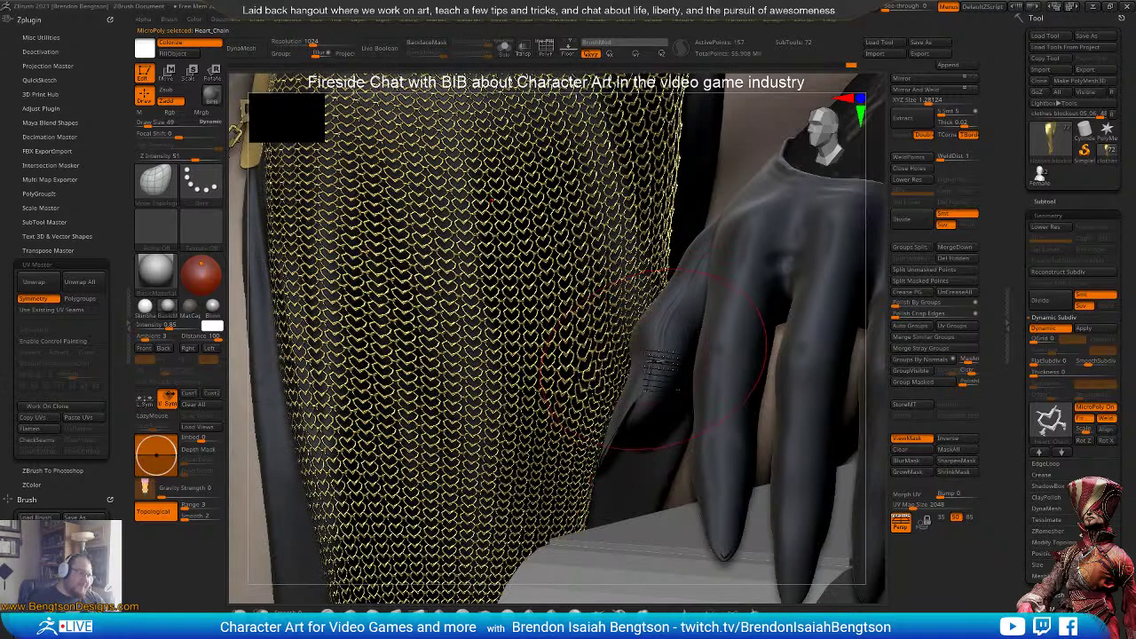
pyautogui.keyDown('ctrl'); pyautogui.moveTo(661, 345); pyautogui.dragTo(571, 275, button='right'); pyautogui.keyUp('ctrl')
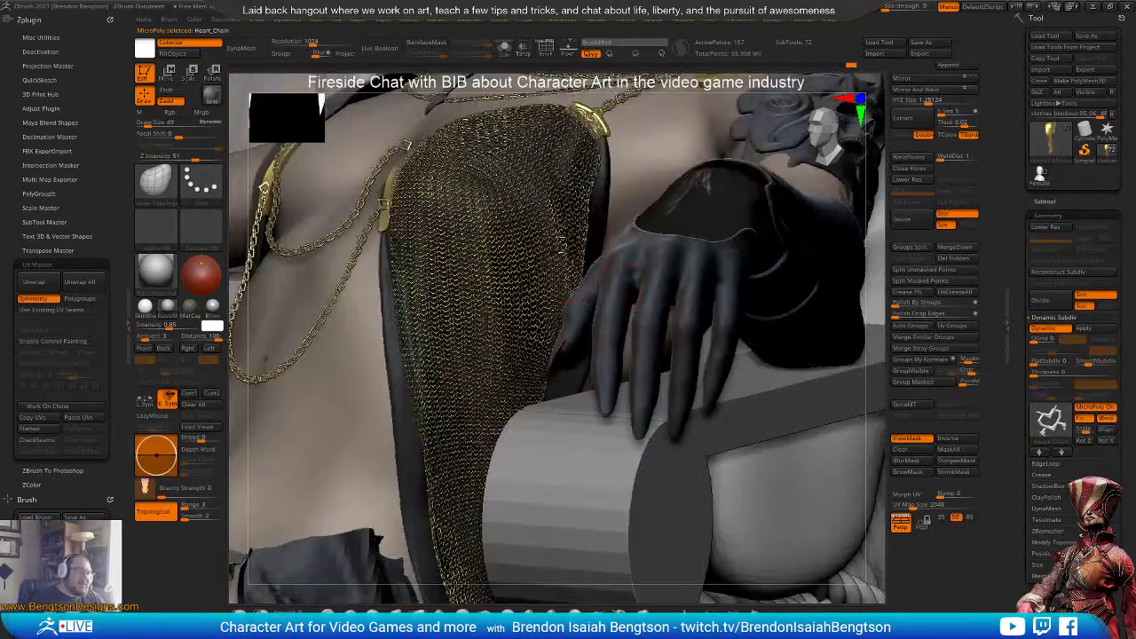
pyautogui.moveTo(556, 368)
pyautogui.mouseDown(button='right')
pyautogui.moveTo(563, 417)
pyautogui.moveTo(552, 399)
pyautogui.moveTo(561, 408)
pyautogui.mouseUp(button='right')
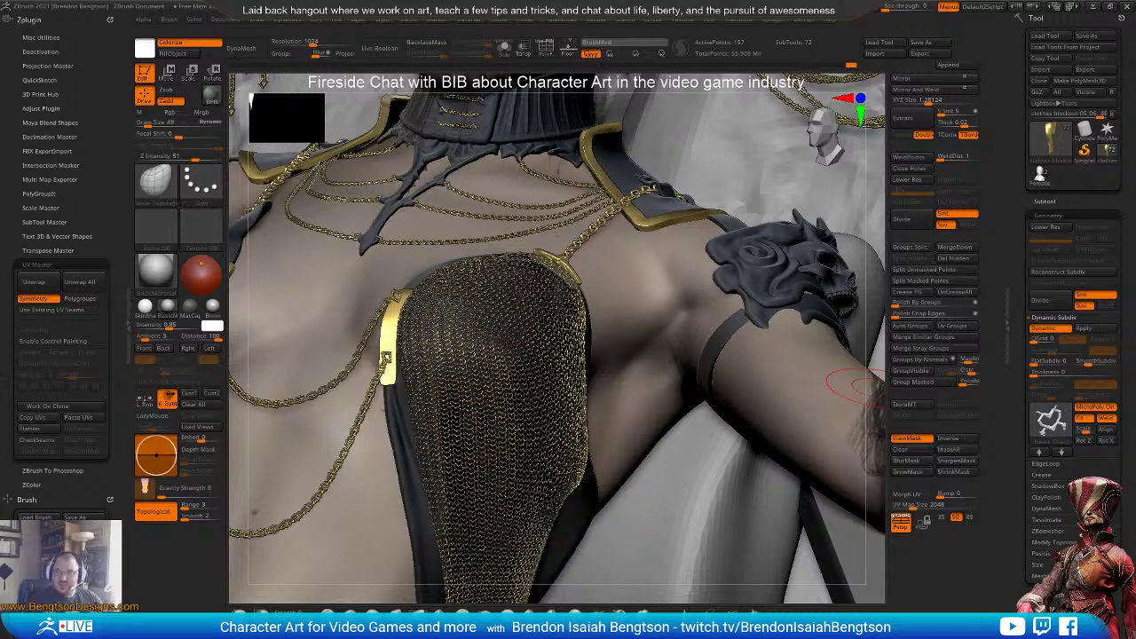
# - Change the drape's MicroPoly pattern to Link02 and view it on the chest
pyautogui.click(1052, 424)
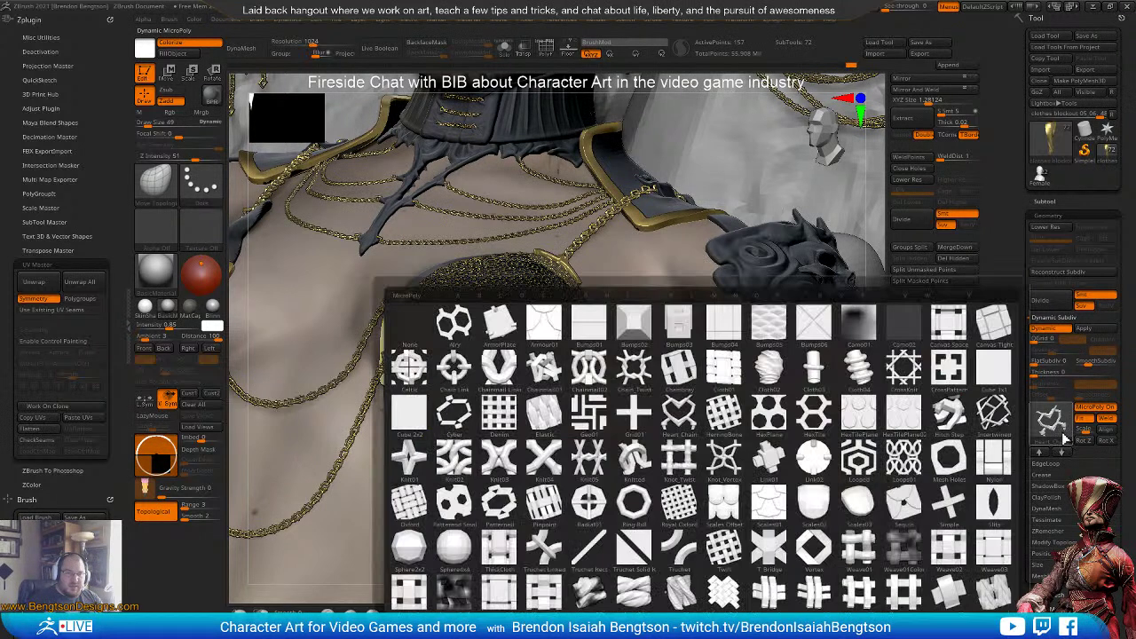
pyautogui.moveTo(772, 460)
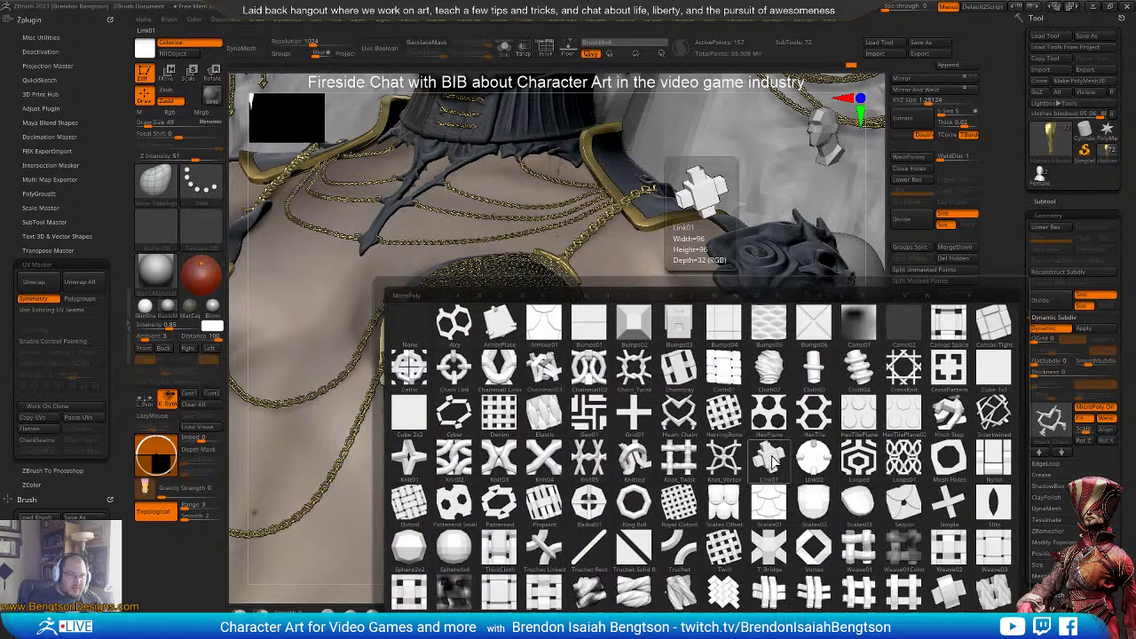
pyautogui.click(813, 460)
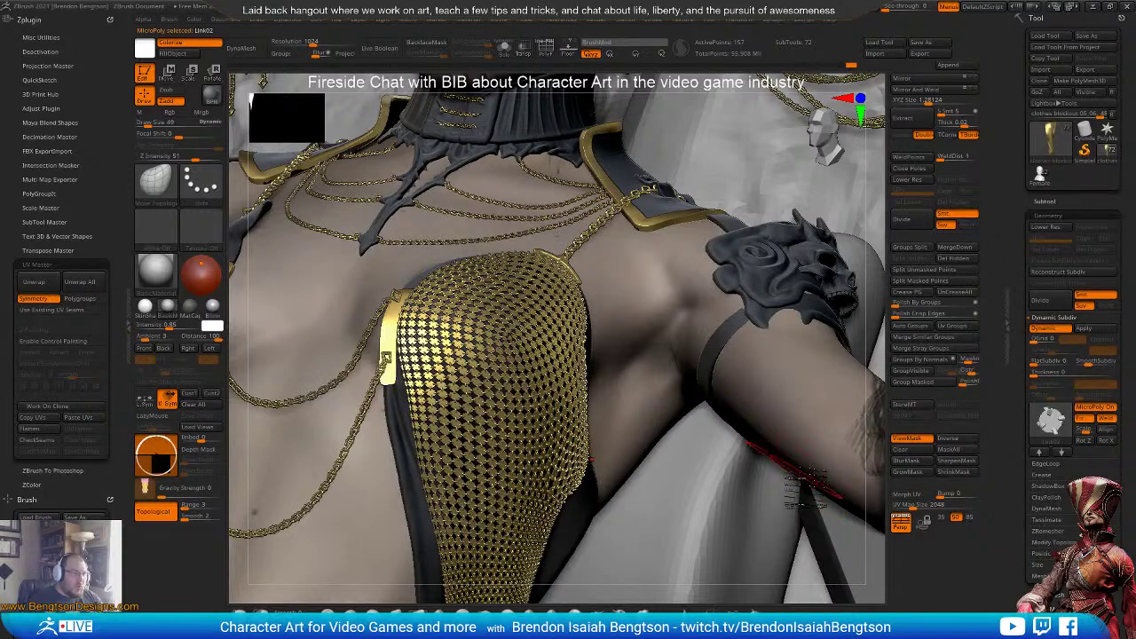
pyautogui.moveTo(465, 435)
pyautogui.mouseDown(button='right')
pyautogui.moveTo(475, 469)
pyautogui.moveTo(446, 461)
pyautogui.moveTo(455, 428)
pyautogui.mouseUp(button='right')
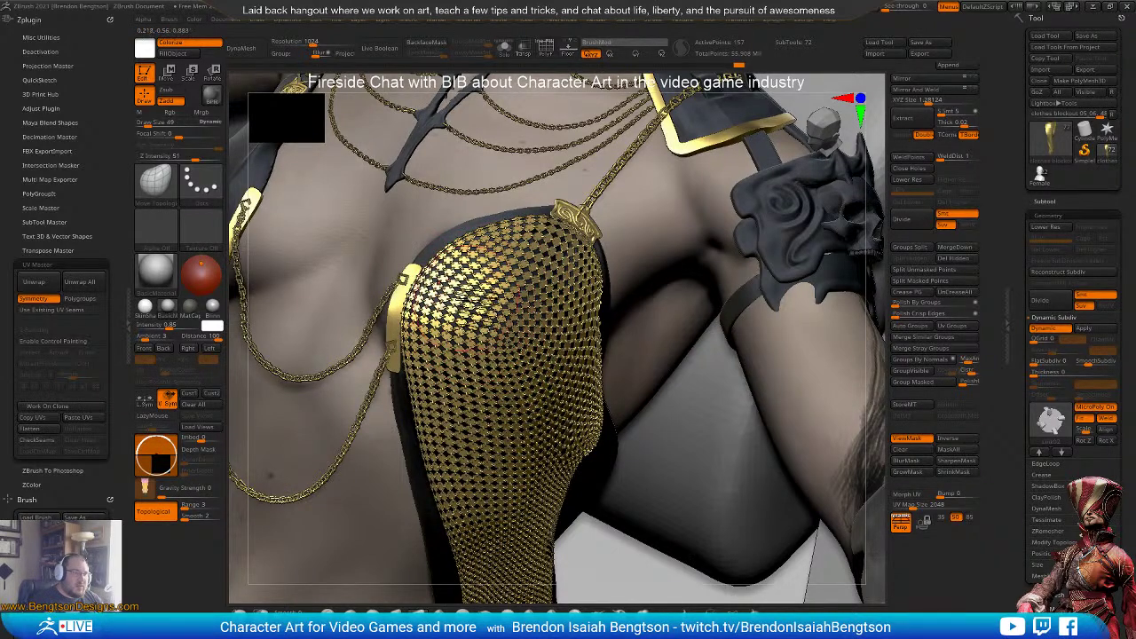
# - Test a MicroPoly scale of about 5.9 on the drape's links and reduce it to about 1.17
pyautogui.click(1101, 442)
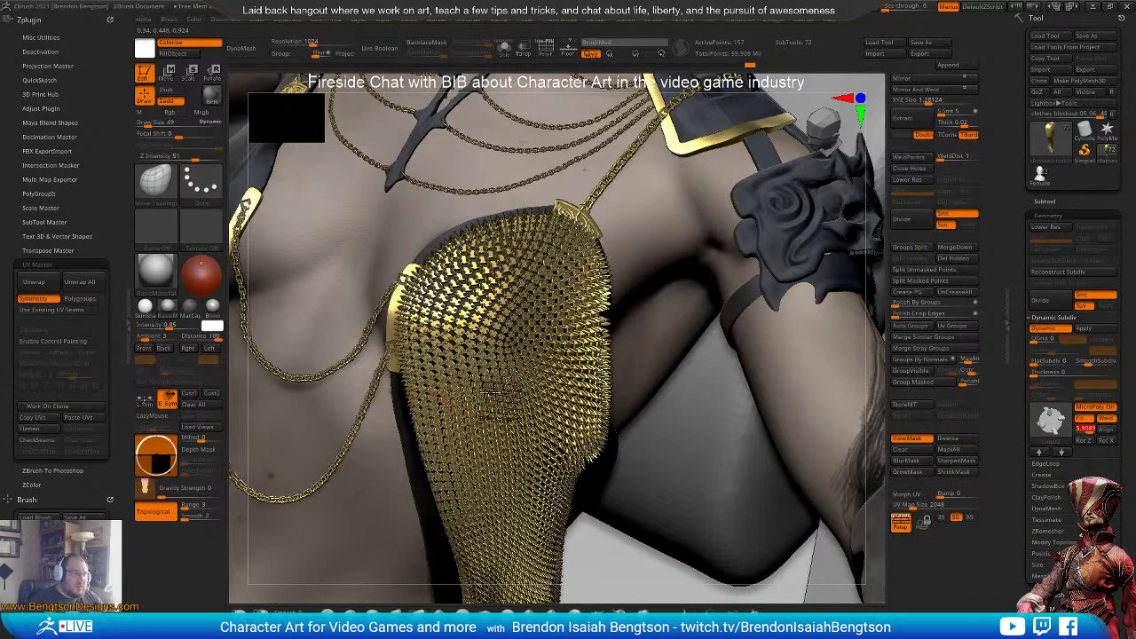
pyautogui.moveTo(495, 404); pyautogui.dragTo(500, 339, button='right')
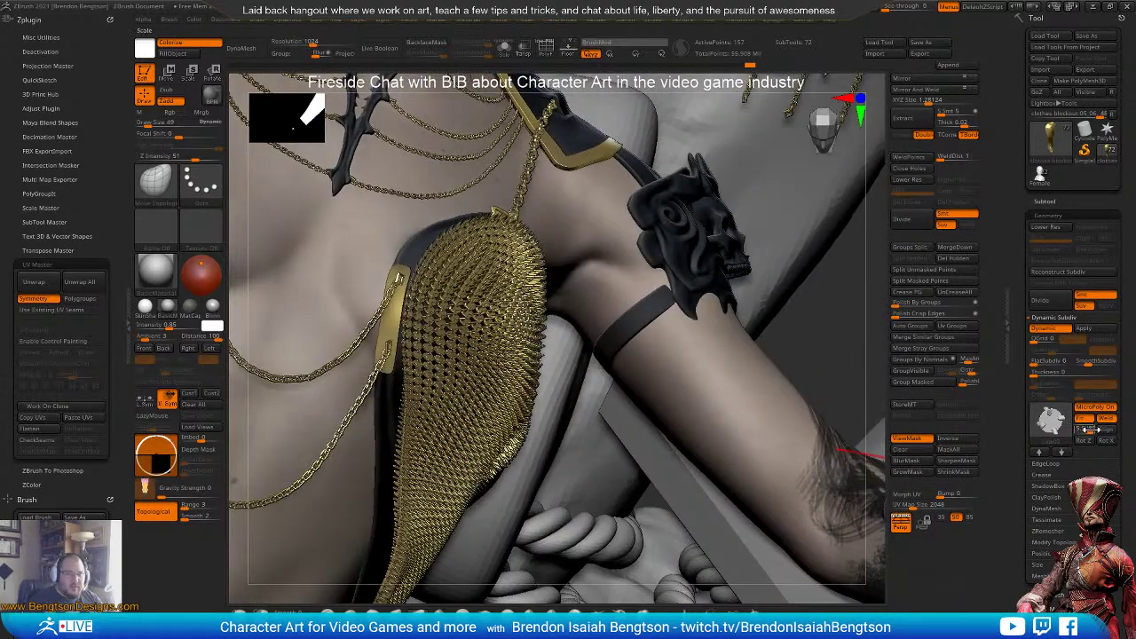
pyautogui.moveTo(1091, 428); pyautogui.dragTo(1086, 430)
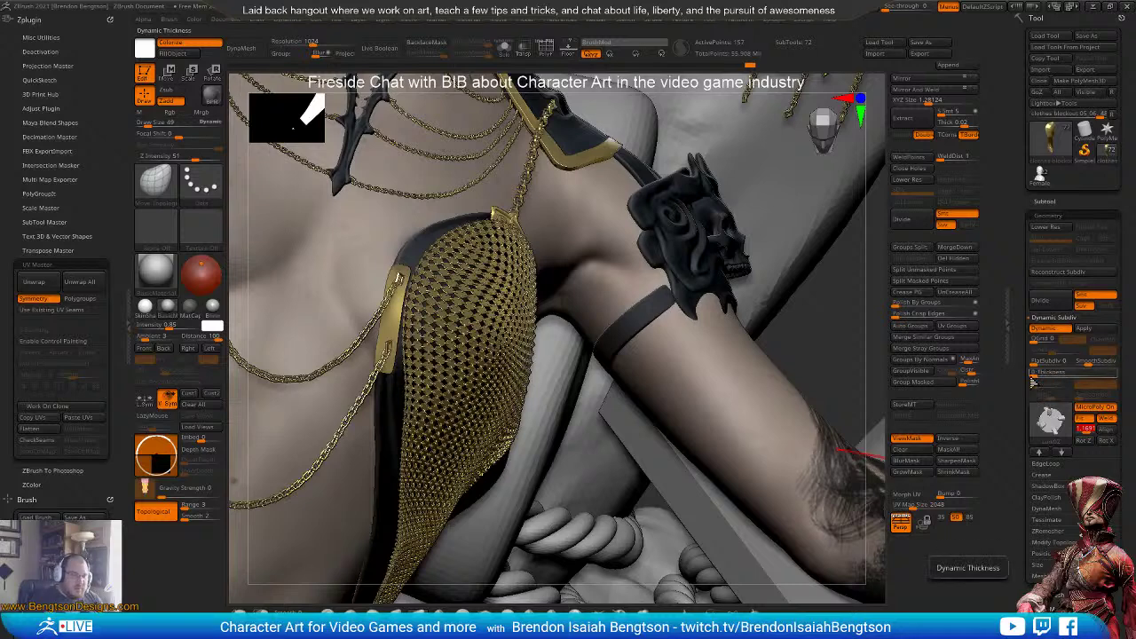
# - Rotate the drape's MicroPoly link around X through a full turn to try its different orientations
pyautogui.click(1106, 444)
pyautogui.click(1106, 444)
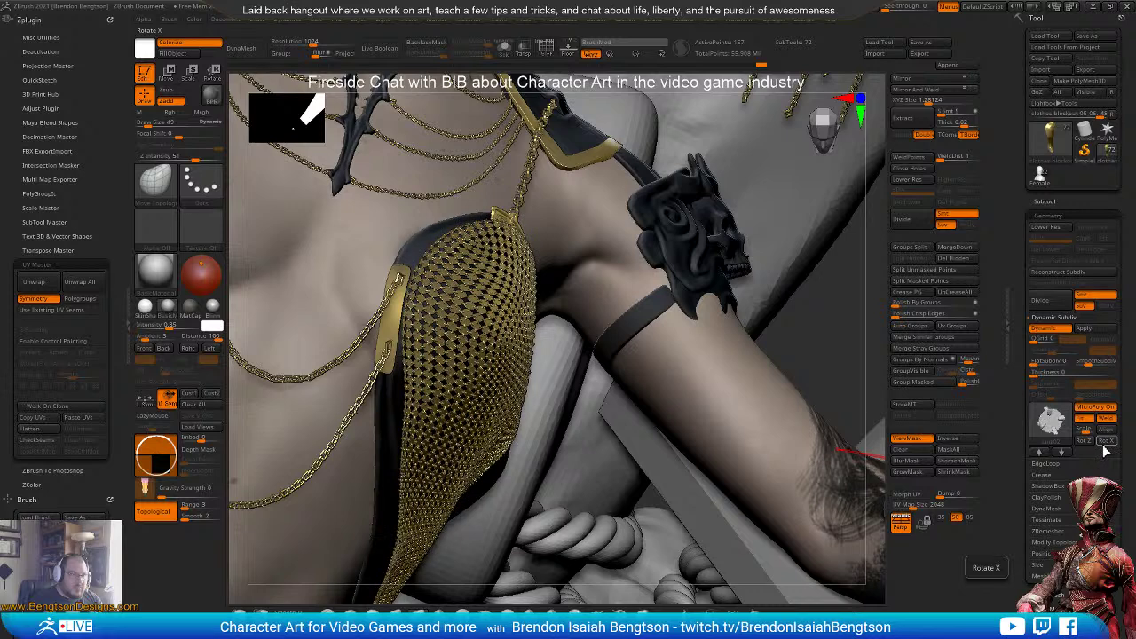
pyautogui.click(1105, 444)
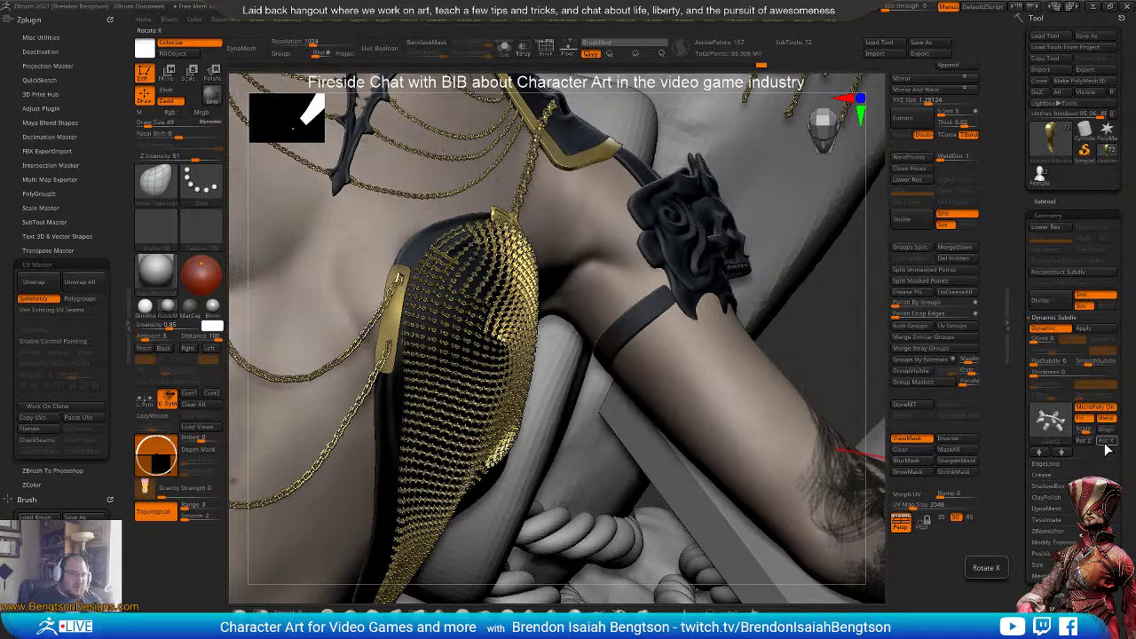
pyautogui.click(1105, 444)
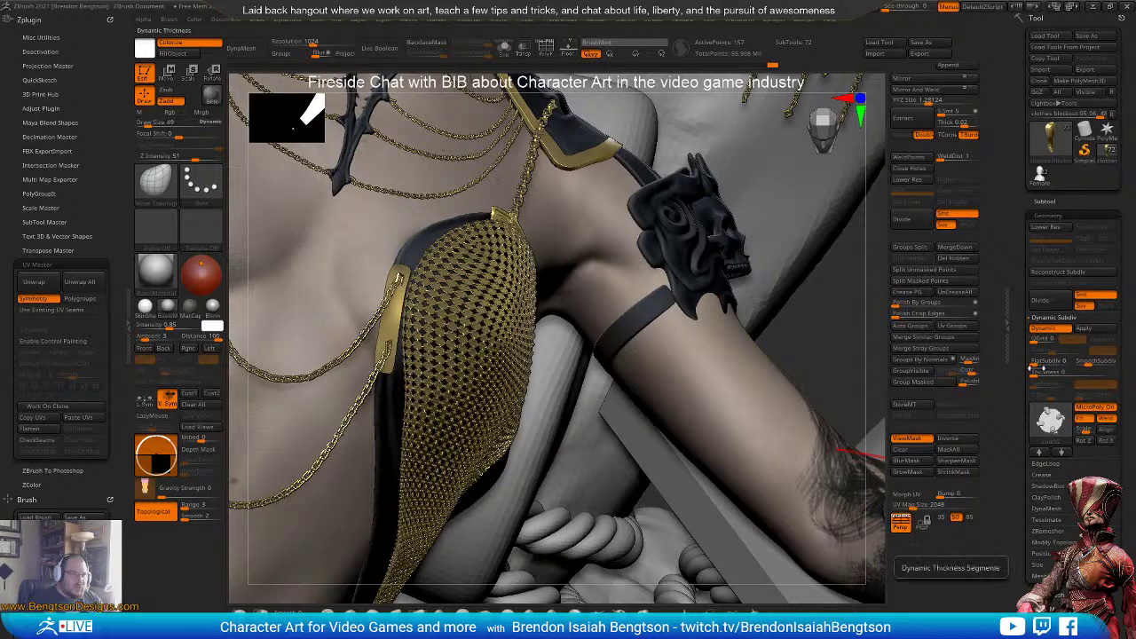
# - Turn off the drape's Dynamic Subdiv preview and display its low-poly base mesh with the polygon wireframe on the character
pyautogui.hotkey('shift', 'd')
pyautogui.moveTo(519, 389); pyautogui.dragTo(470, 359, button='right')
pyautogui.hotkey('shift', 'f')
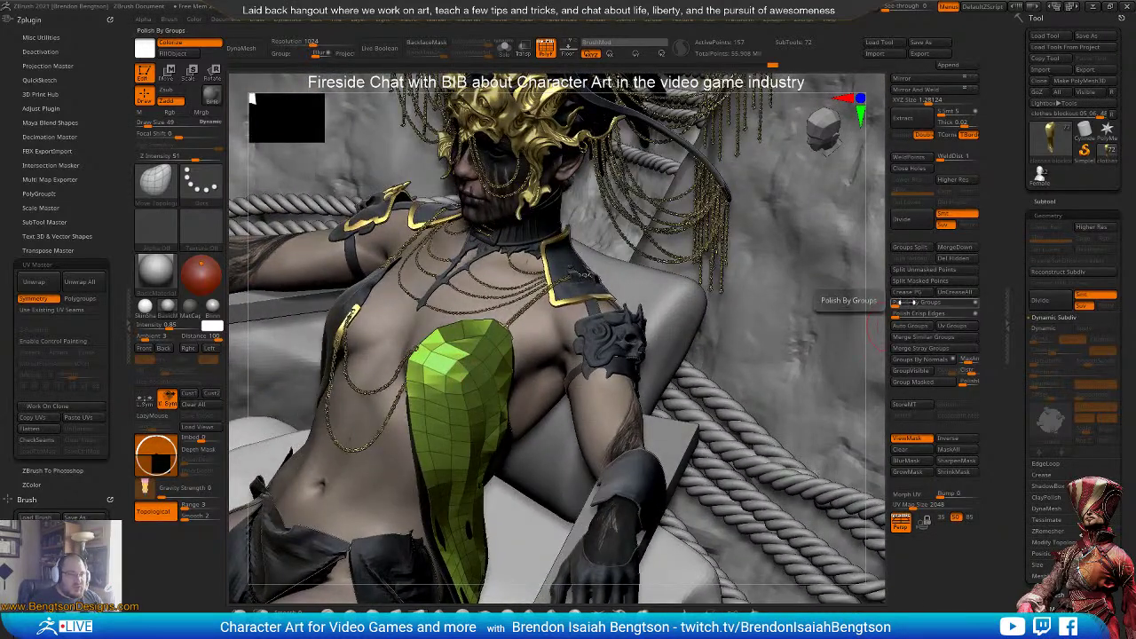
# - Polish the drape's base mesh by groups, hide its polygon wireframe, and isolate it with the Dynamic Subdiv preview on
pyautogui.click(923, 302)
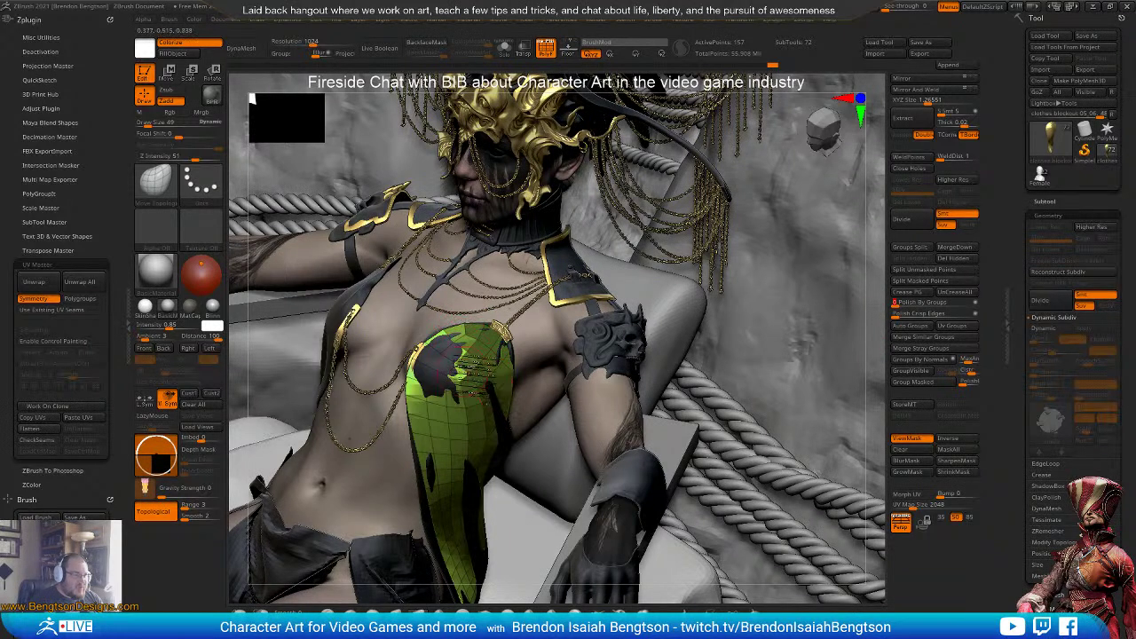
pyautogui.moveTo(491, 406)
pyautogui.mouseDown(button='right')
pyautogui.moveTo(555, 415)
pyautogui.moveTo(552, 388)
pyautogui.moveTo(594, 333)
pyautogui.moveTo(583, 295)
pyautogui.moveTo(605, 325)
pyautogui.moveTo(672, 341)
pyautogui.moveTo(684, 431)
pyautogui.moveTo(667, 452)
pyautogui.mouseUp(button='right')
pyautogui.hotkey('alt', 'shift', 's')
pyautogui.hotkey('shift', 'f')
pyautogui.hotkey('shift', 'f')
pyautogui.press('d')
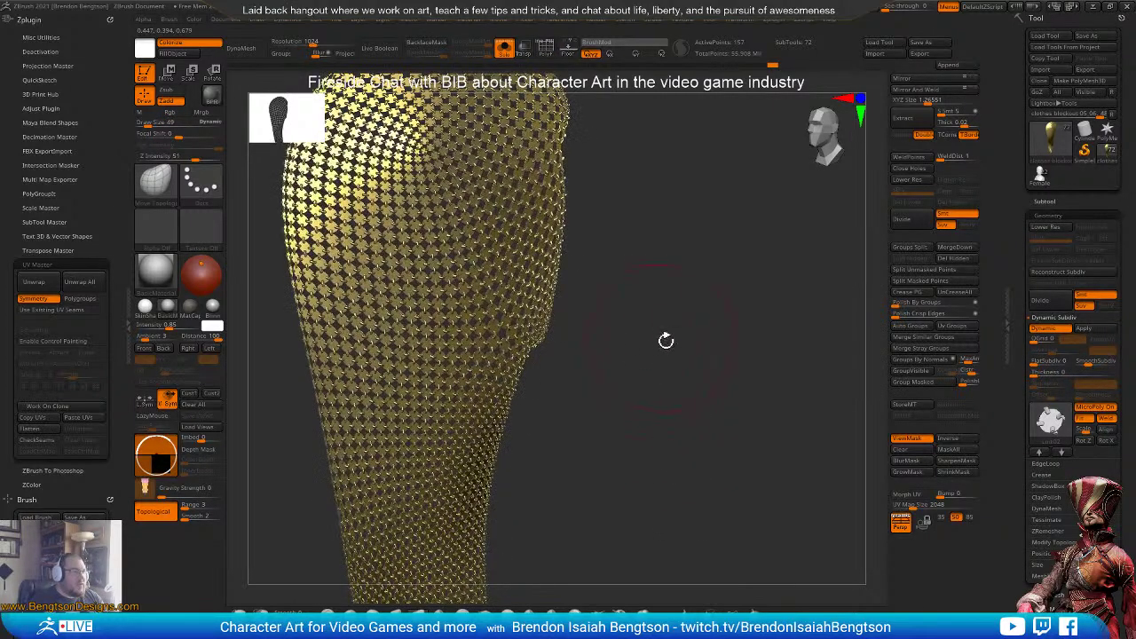
# - Change the drape's MicroPoly pattern to Simple and view it on the character's chest
pyautogui.moveTo(666, 341); pyautogui.dragTo(690, 378, button='right')
pyautogui.click(1046, 425)
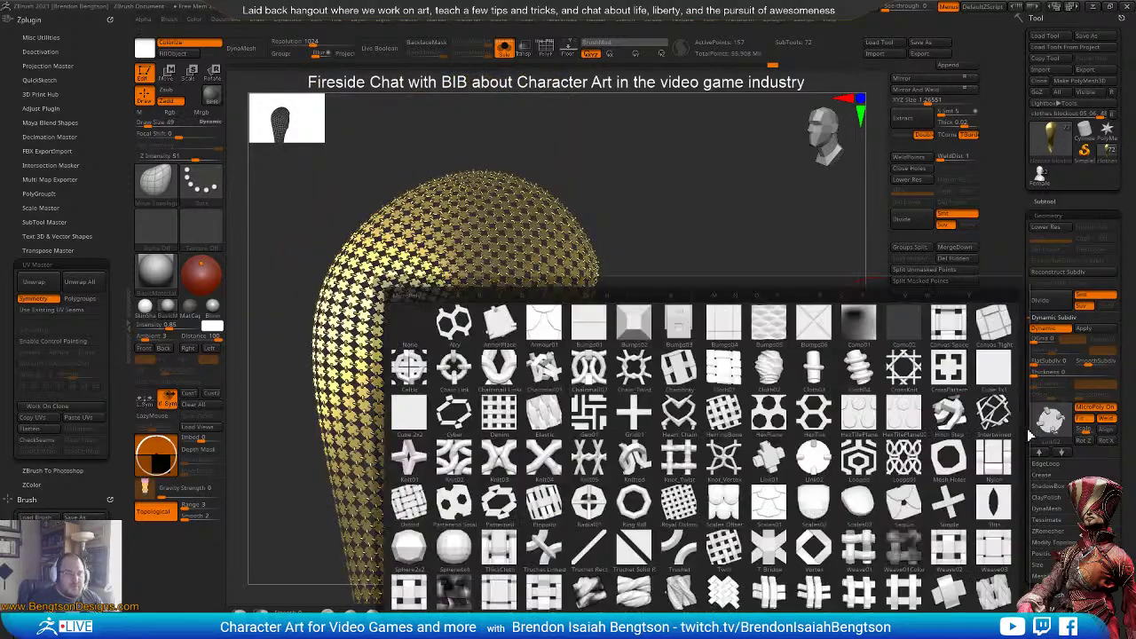
pyautogui.click(948, 502)
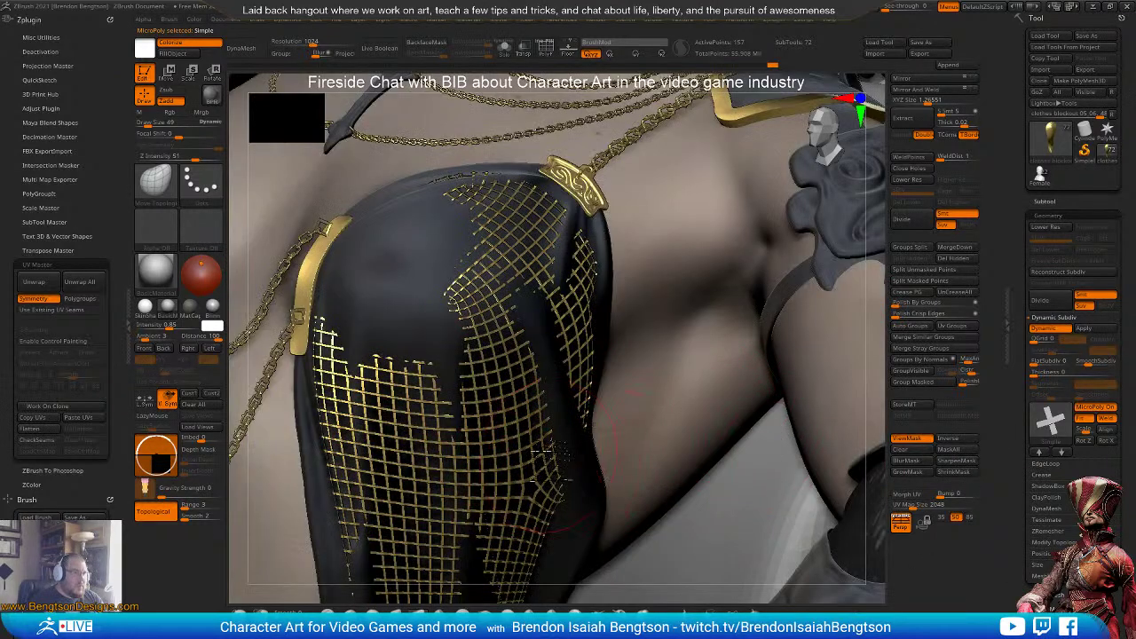
# - Pull the sunken upper part of the gold net out over the dark chest cloth with the Move Topological brush
pyautogui.press('space')
pyautogui.moveTo(433, 255)
pyautogui.mouseDown()
pyautogui.moveTo(405, 273)
pyautogui.moveTo(404, 232)
pyautogui.mouseUp()
pyautogui.moveTo(369, 293)
pyautogui.mouseDown()
pyautogui.moveTo(377, 286)
pyautogui.moveTo(444, 382)
pyautogui.moveTo(479, 390)
pyautogui.moveTo(533, 355)
pyautogui.moveTo(560, 302)
pyautogui.mouseUp()
# - Adjust the Move Topological brush size, stretch the net's upper corner toward the gold clasp, and tuck its top edge into the cloth
pyautogui.press('space')
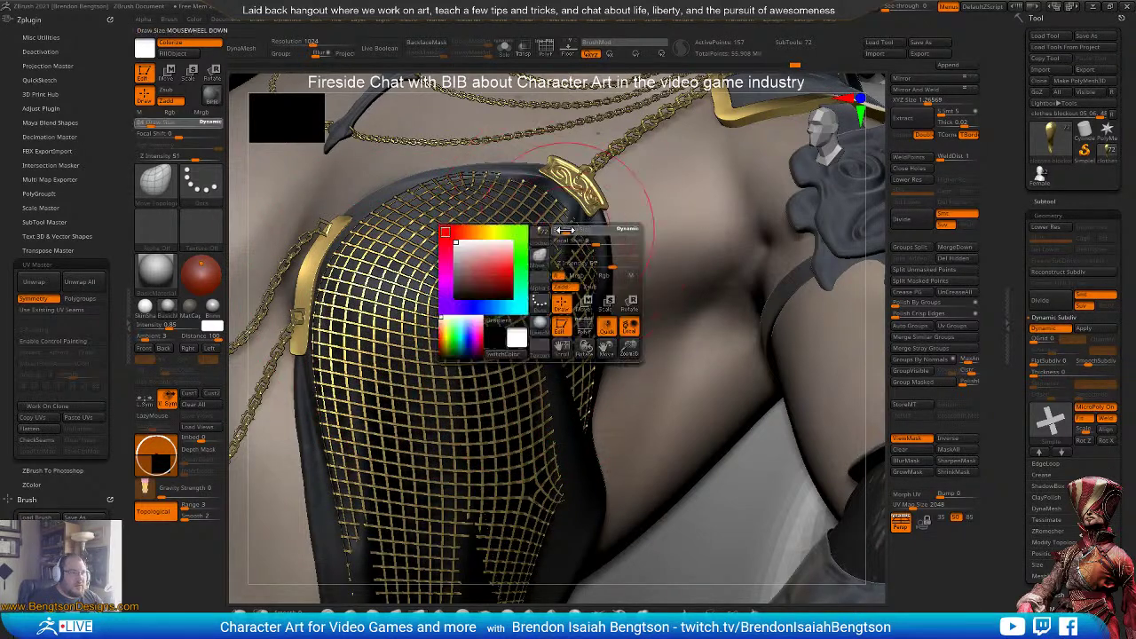
pyautogui.moveTo(544, 247); pyautogui.dragTo(604, 191, button='right')
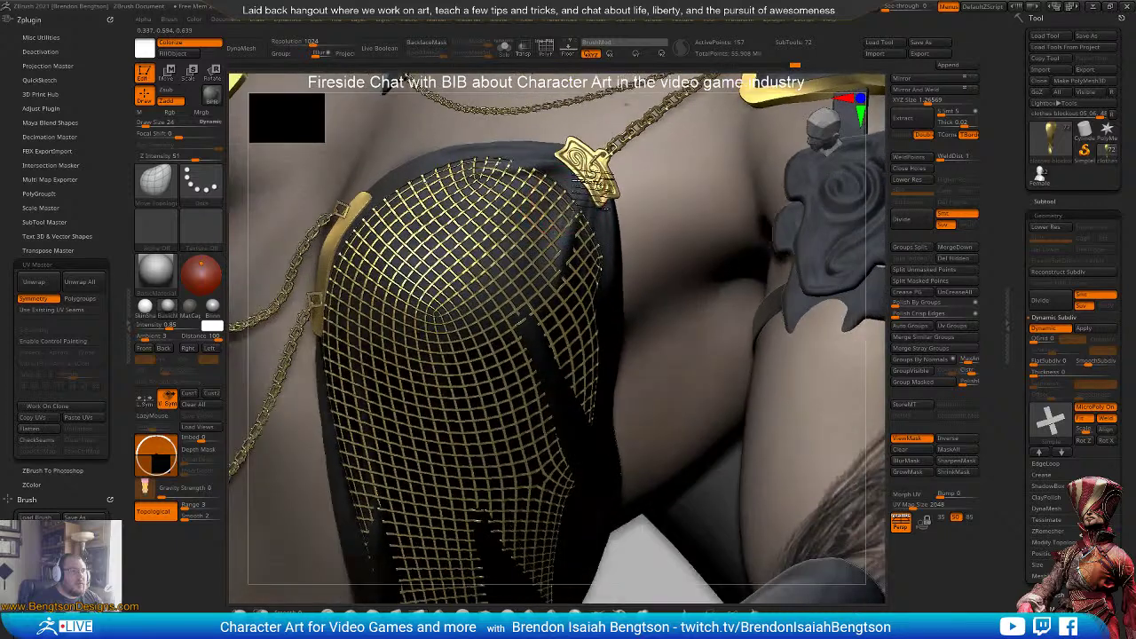
pyautogui.moveTo(574, 209)
pyautogui.mouseDown()
pyautogui.moveTo(597, 183)
pyautogui.moveTo(565, 202)
pyautogui.moveTo(604, 190)
pyautogui.mouseUp()
pyautogui.press('space')
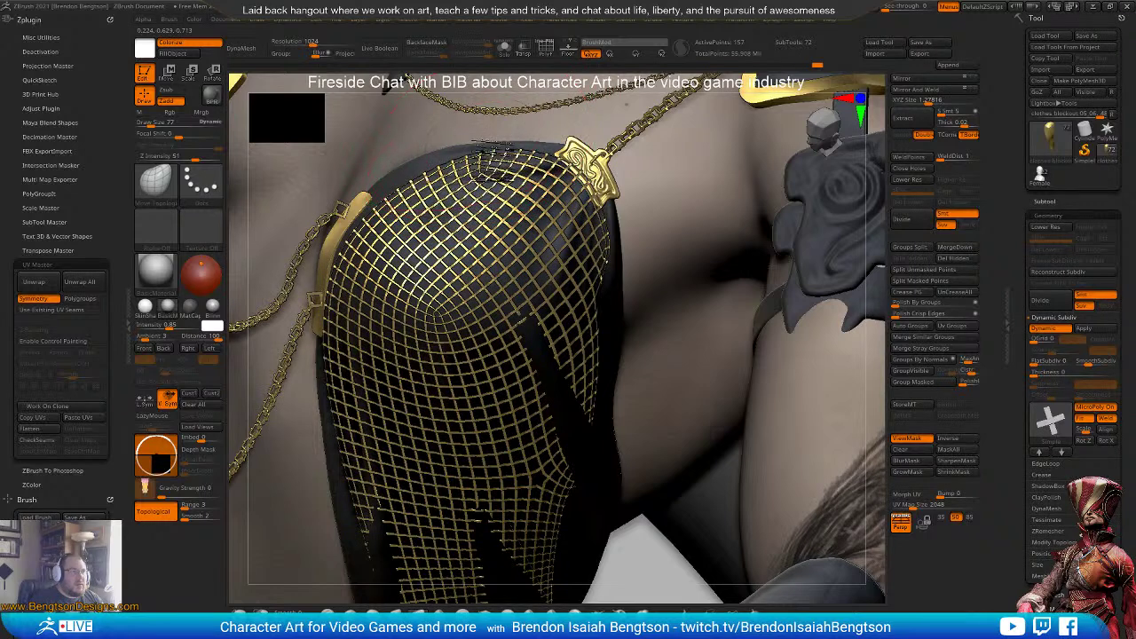
pyautogui.moveTo(494, 162)
pyautogui.mouseDown()
pyautogui.moveTo(508, 173)
pyautogui.moveTo(475, 193)
pyautogui.mouseUp()
pyautogui.press('space')
pyautogui.moveTo(487, 158); pyautogui.dragTo(504, 176, button='right')
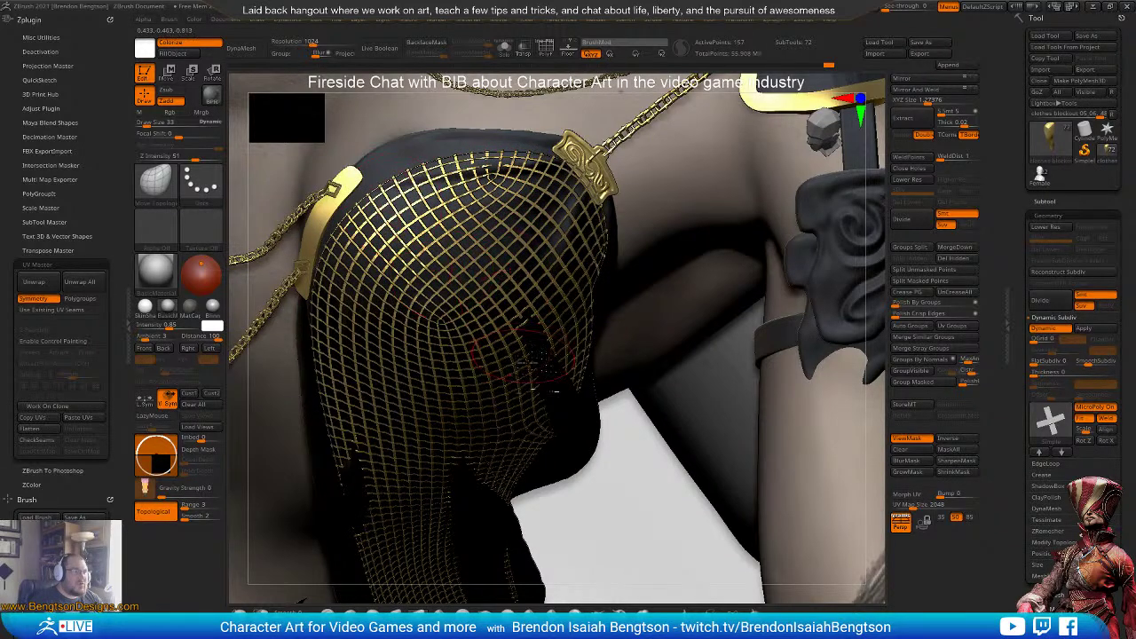
# - Reshape the gold mesh's outer edge over the black cloth below the armpit with the topological move brush at Draw Size 20
pyautogui.moveTo(524, 353); pyautogui.dragTo(543, 344, button='right')
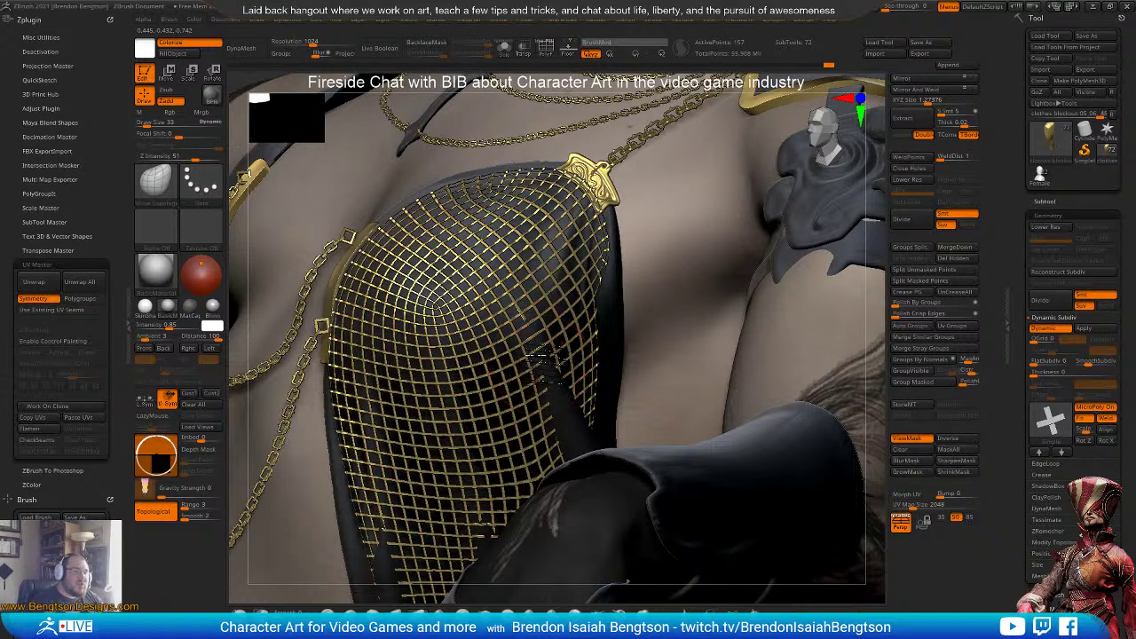
pyautogui.moveTo(546, 362); pyautogui.dragTo(532, 256, button='right')
pyautogui.press('space')
pyautogui.moveTo(598, 251)
pyautogui.mouseDown()
pyautogui.moveTo(625, 234)
pyautogui.moveTo(609, 252)
pyautogui.moveTo(606, 238)
pyautogui.mouseUp()
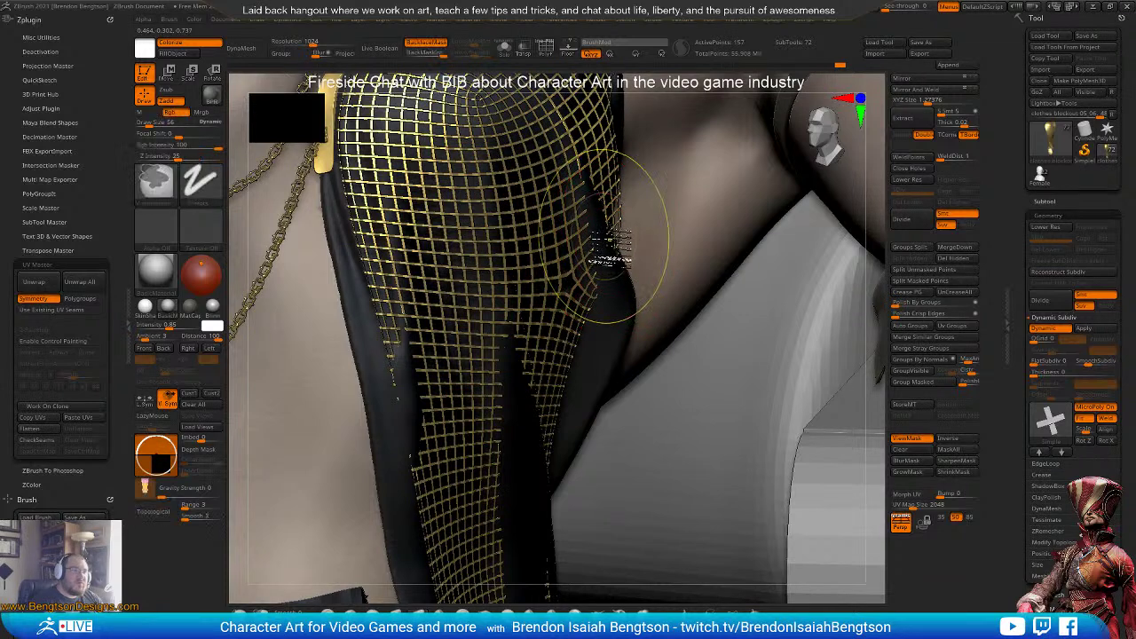
pyautogui.hotkey('ctrl', 'z')
pyautogui.press('space')
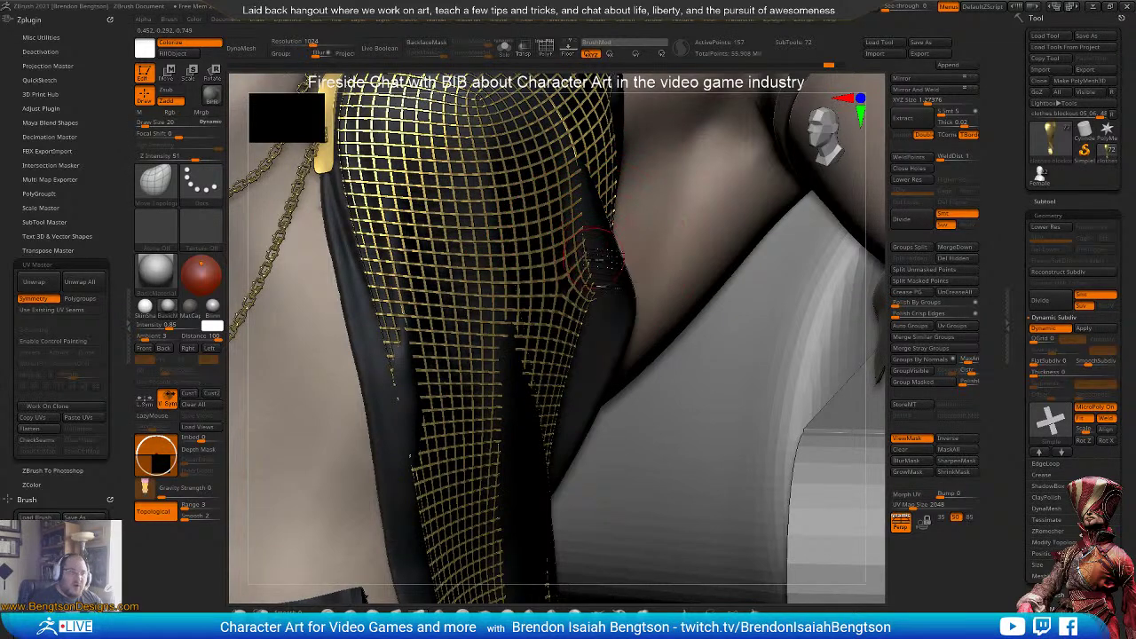
pyautogui.moveTo(619, 268)
pyautogui.mouseDown()
pyautogui.moveTo(626, 253)
pyautogui.moveTo(612, 268)
pyautogui.mouseUp()
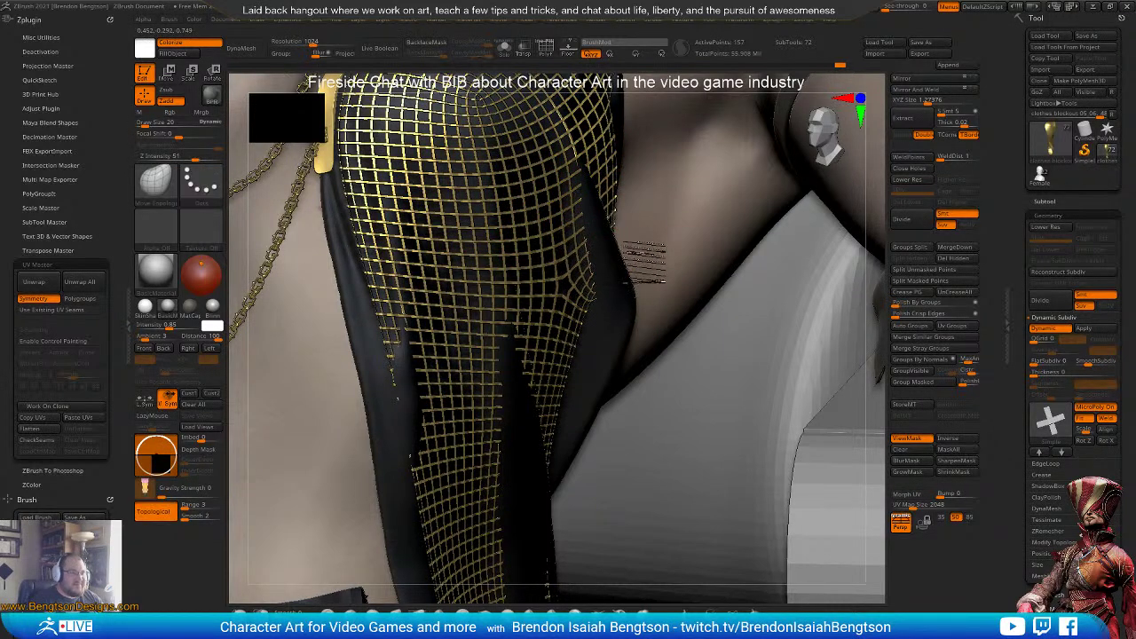
pyautogui.hotkey('ctrl', 'z')
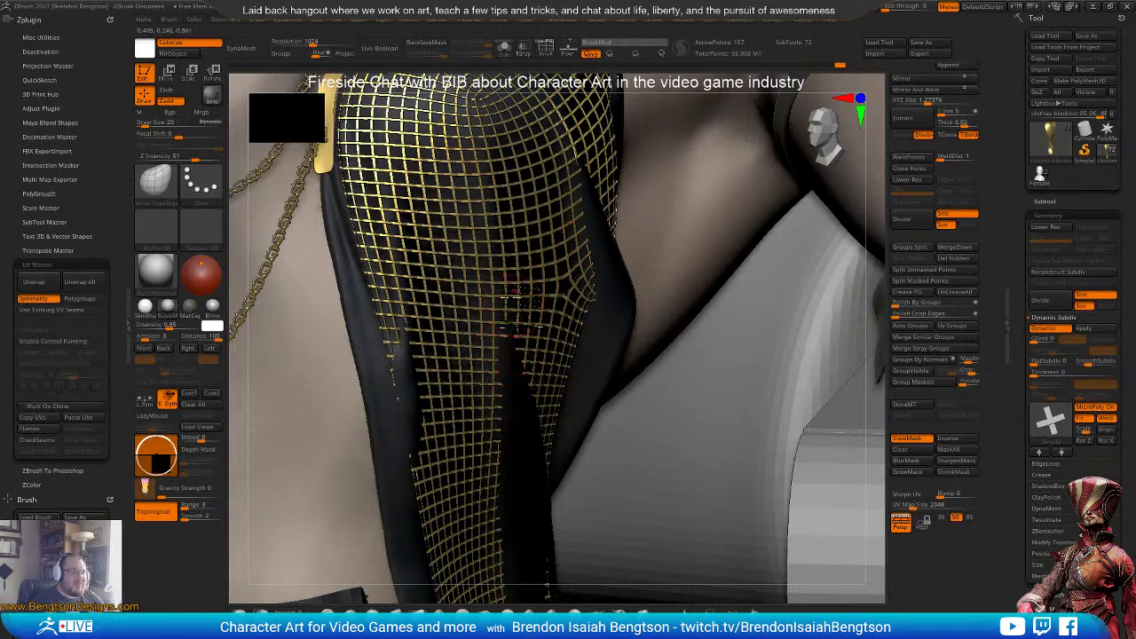
# - Pull the gold mesh's inner edge outward over the black cloth along the waist
pyautogui.moveTo(428, 368)
pyautogui.mouseDown()
pyautogui.moveTo(408, 368)
pyautogui.moveTo(404, 394)
pyautogui.mouseUp()
pyautogui.hotkey('ctrl', 'z')
pyautogui.moveTo(429, 451); pyautogui.dragTo(417, 447)
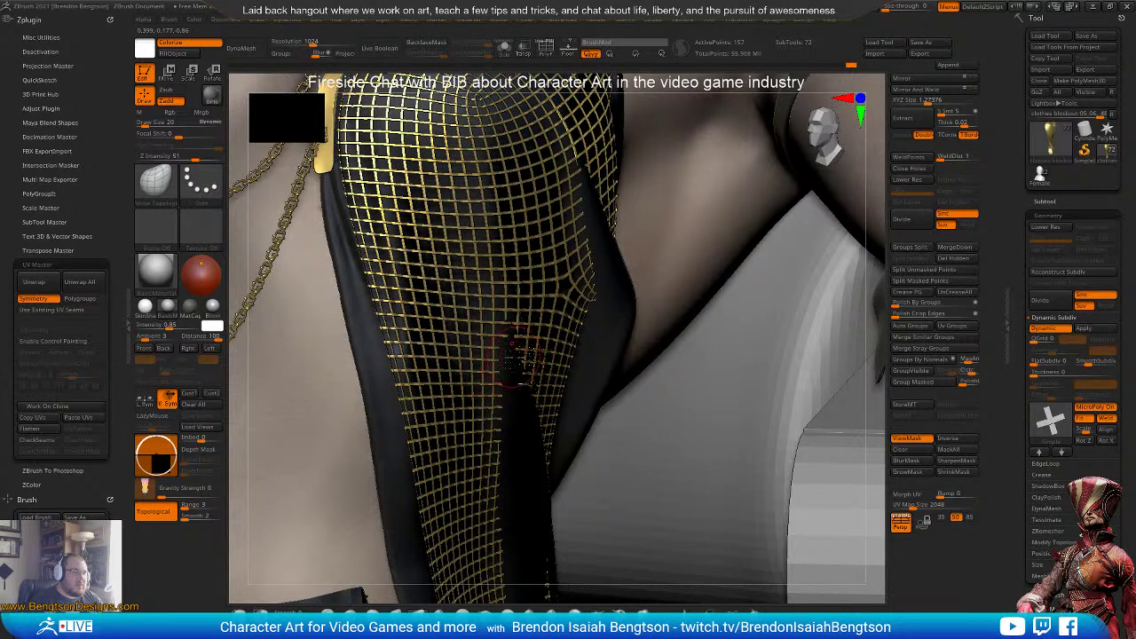
pyautogui.keyDown('ctrl'); pyautogui.moveTo(510, 307); pyautogui.dragTo(499, 322, button='right'); pyautogui.keyUp('ctrl')
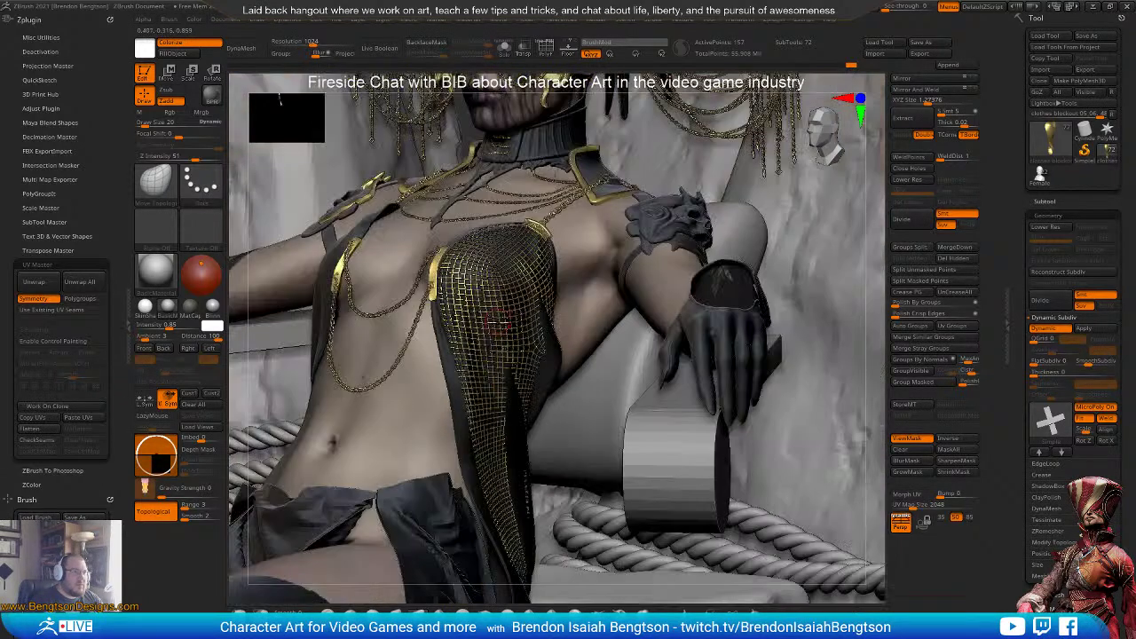
# - Shift the mesh toward the top of the chest cup and the gold side clasp, using a Draw Size of 56
pyautogui.moveTo(497, 368)
pyautogui.mouseDown(button='right')
pyautogui.moveTo(424, 362)
pyautogui.moveTo(512, 367)
pyautogui.mouseUp(button='right')
pyautogui.keyDown('alt'); pyautogui.moveTo(487, 283); pyautogui.dragTo(568, 201, button='right'); pyautogui.keyUp('alt')
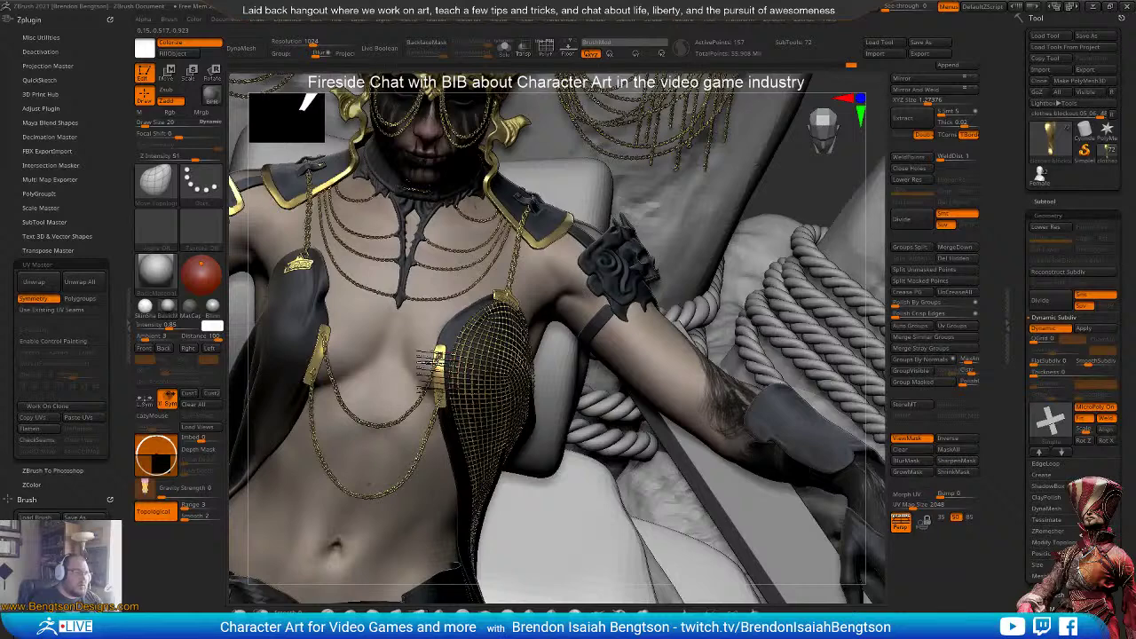
pyautogui.press('space')
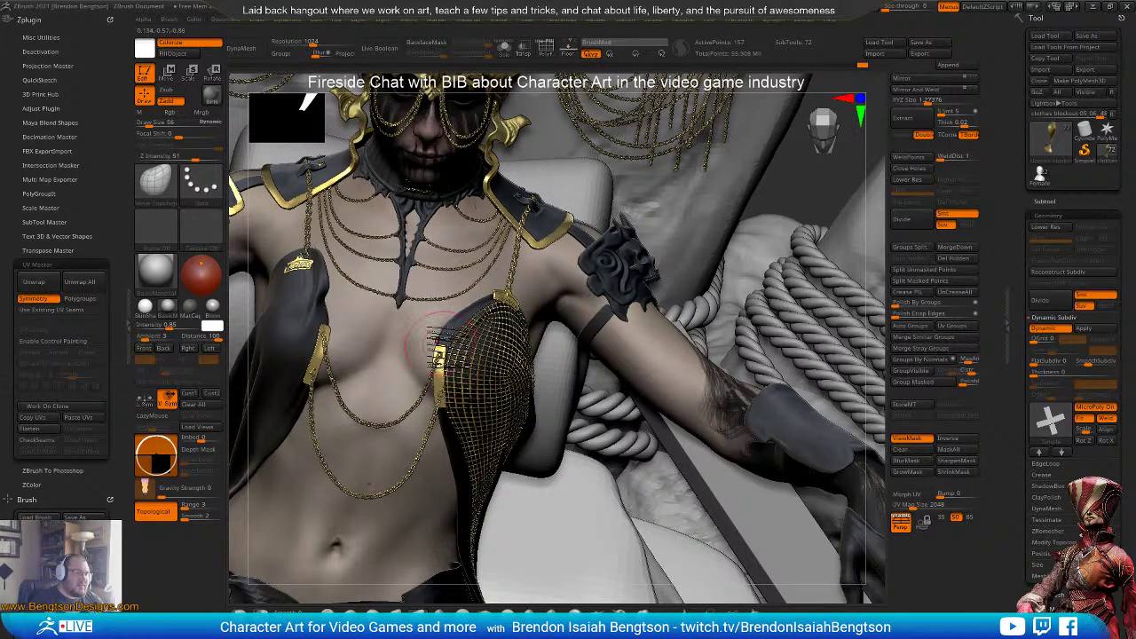
pyautogui.keyDown('ctrl'); pyautogui.moveTo(473, 417); pyautogui.dragTo(476, 476, button='right'); pyautogui.keyUp('ctrl')
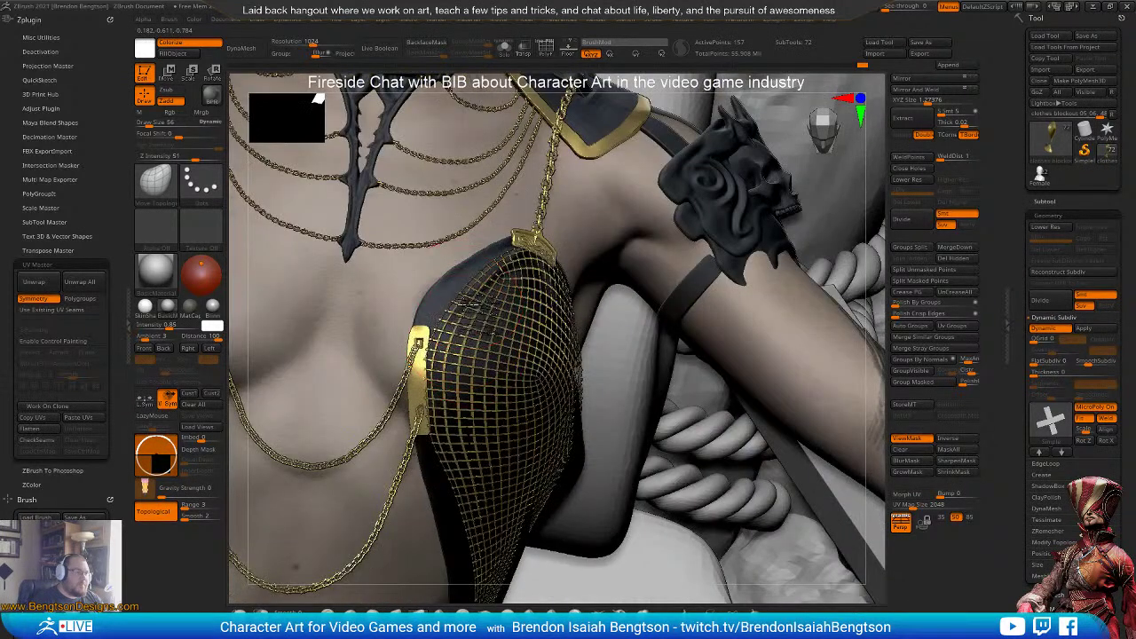
pyautogui.moveTo(490, 313); pyautogui.dragTo(464, 288)
pyautogui.moveTo(566, 418)
pyautogui.mouseDown(button='right')
pyautogui.moveTo(565, 403)
pyautogui.moveTo(497, 364)
pyautogui.moveTo(399, 395)
pyautogui.mouseUp(button='right')
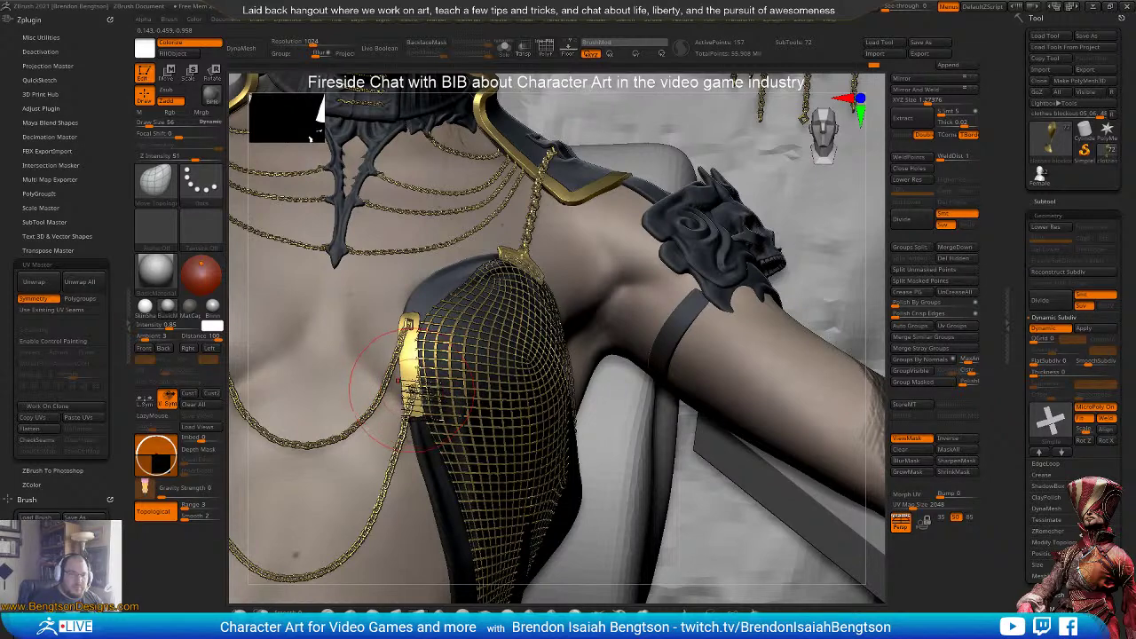
pyautogui.moveTo(415, 391); pyautogui.dragTo(410, 394)
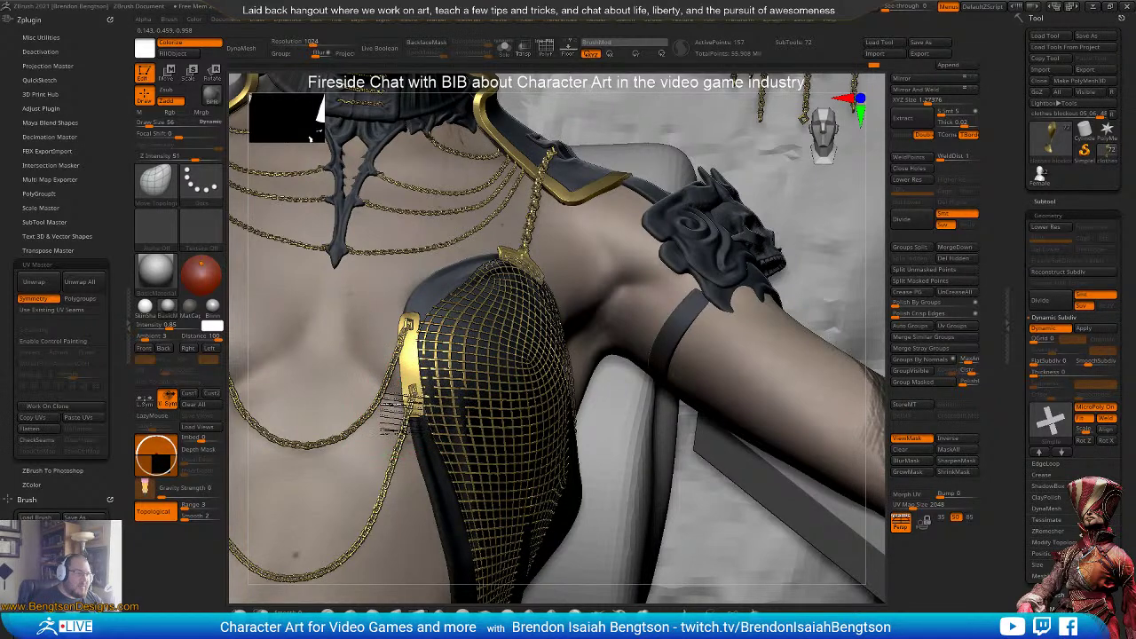
pyautogui.press('space')
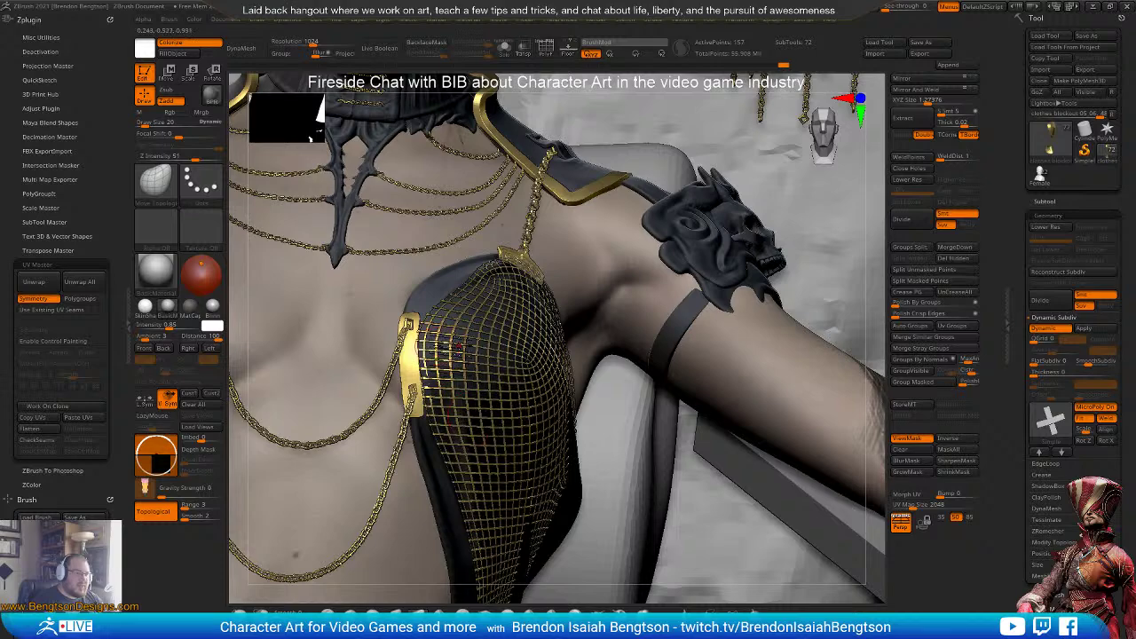
# - Adjust the mesh's top edge beneath the shoulder-chain clasp at Draw Size 38, working from above
pyautogui.moveTo(548, 309); pyautogui.dragTo(508, 296, button='right')
pyautogui.moveTo(557, 350); pyautogui.dragTo(521, 293, button='right')
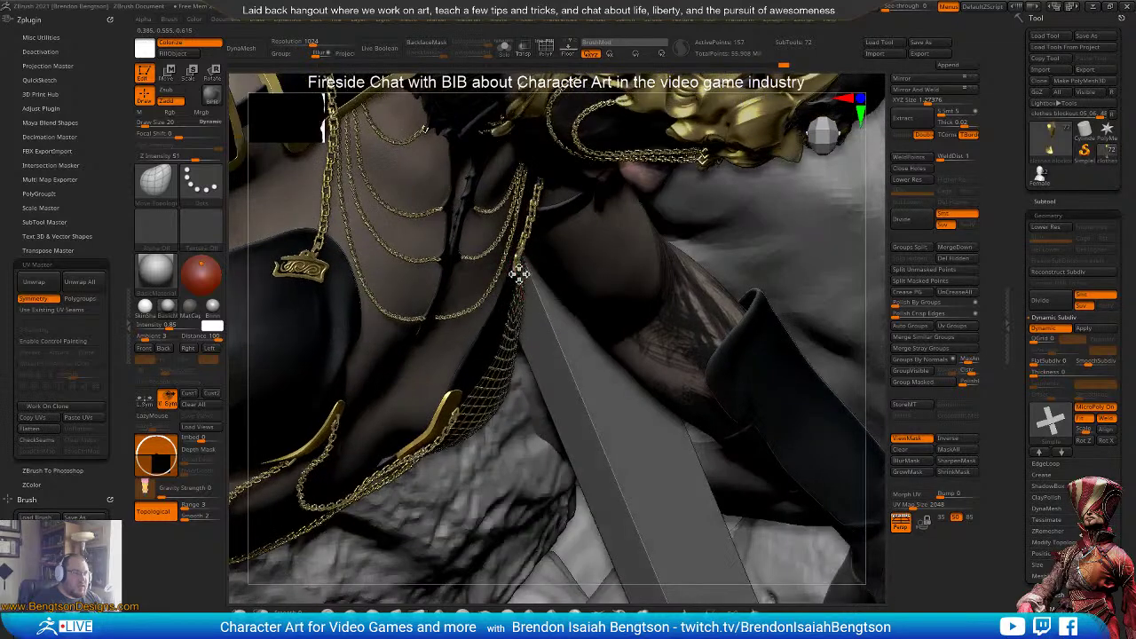
pyautogui.rightClick(520, 275)
pyautogui.moveTo(519, 277); pyautogui.dragTo(523, 277)
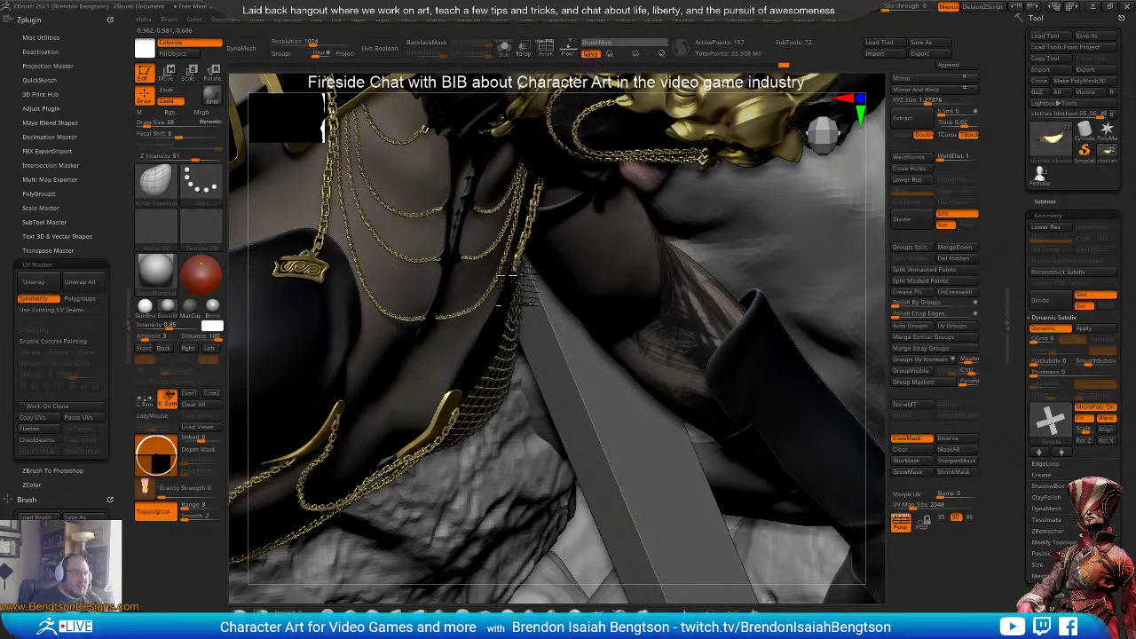
pyautogui.moveTo(516, 306); pyautogui.dragTo(524, 280, button='right')
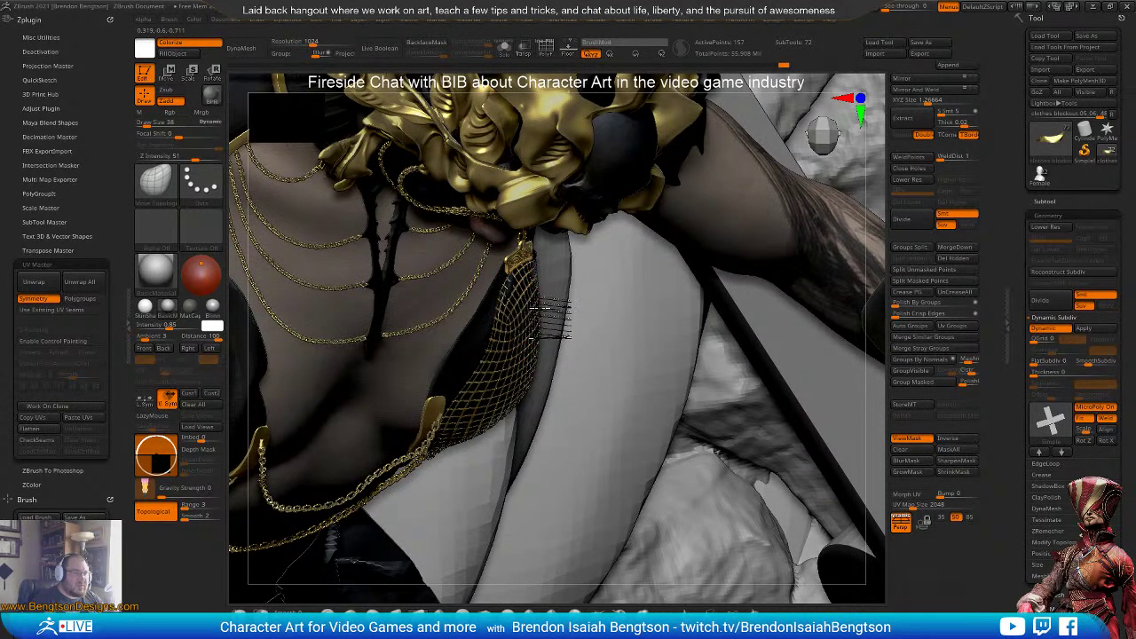
pyautogui.moveTo(537, 364); pyautogui.dragTo(503, 288, button='right')
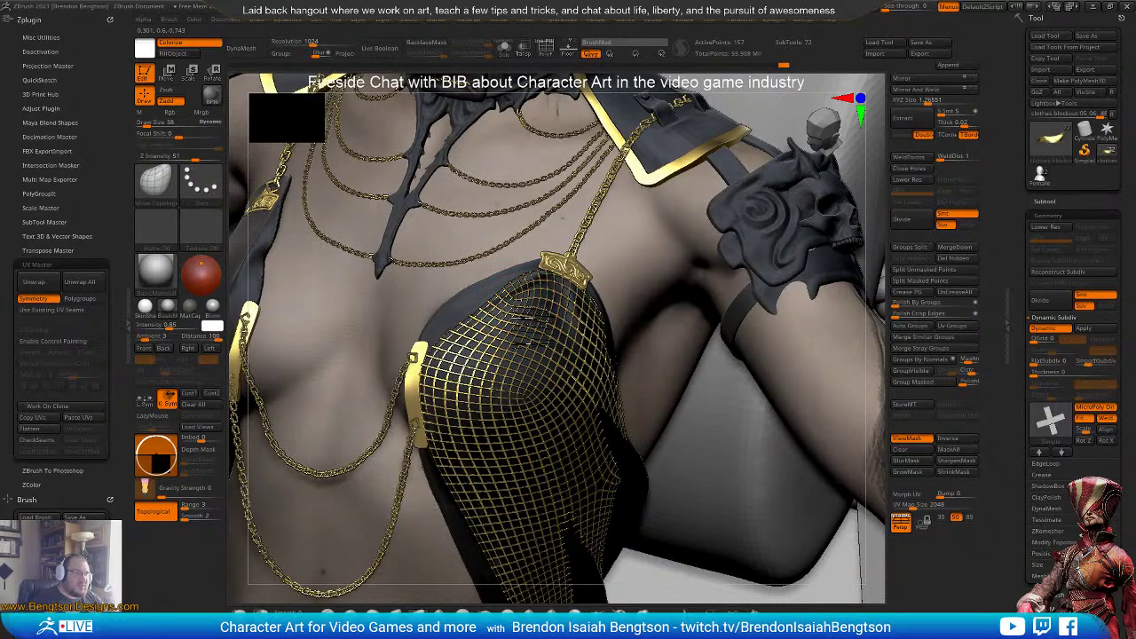
# - Extend the mesh's lower outer edge at the hip to cover more of the black cloth panel
pyautogui.moveTo(570, 457); pyautogui.dragTo(562, 374, button='right')
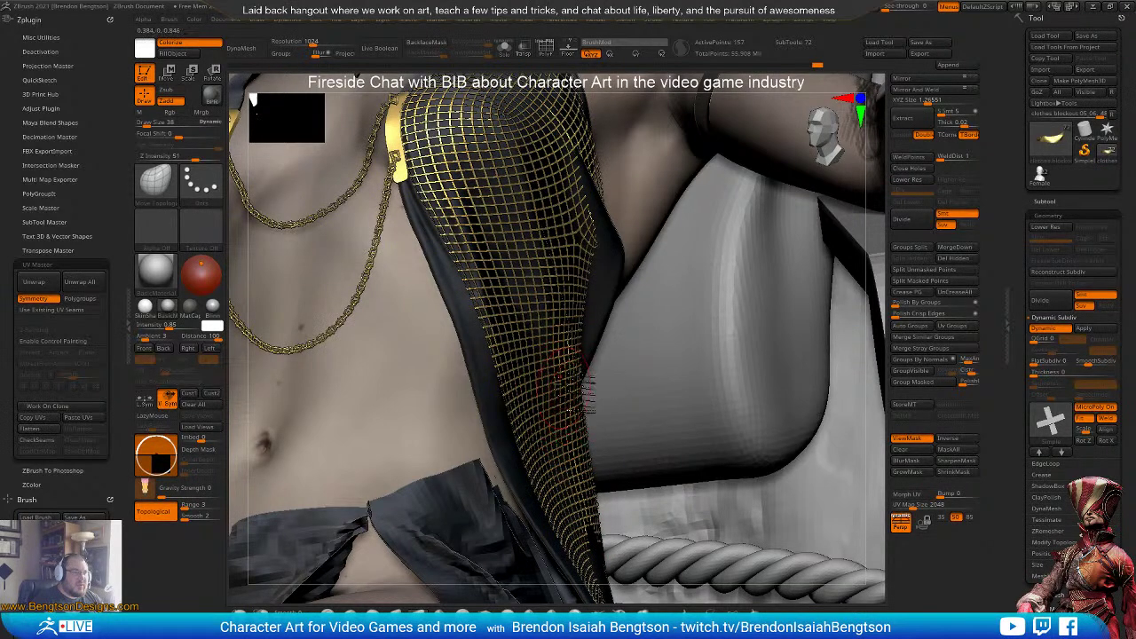
pyautogui.moveTo(568, 307); pyautogui.dragTo(586, 417, button='right')
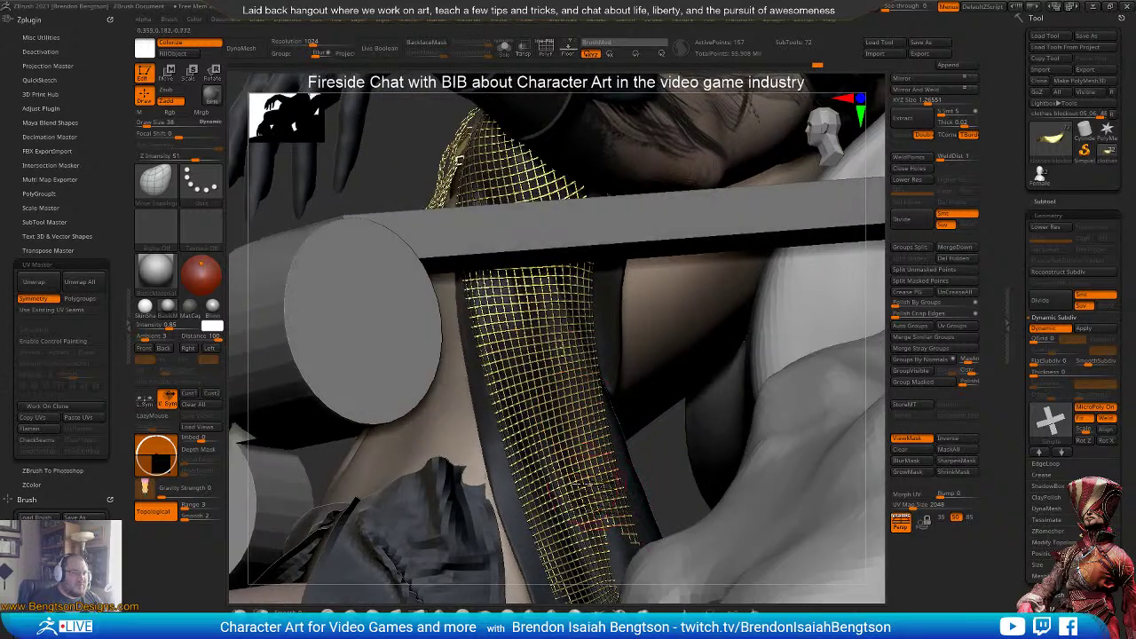
pyautogui.moveTo(604, 502); pyautogui.dragTo(586, 414, button='right')
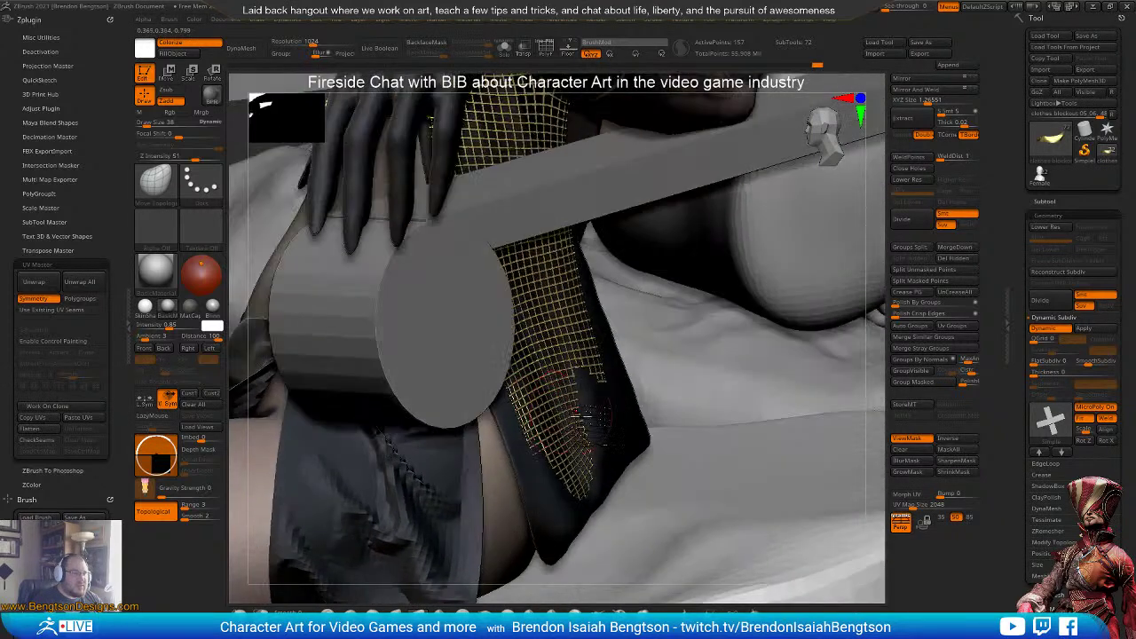
pyautogui.moveTo(595, 403)
pyautogui.mouseDown()
pyautogui.moveTo(614, 453)
pyautogui.moveTo(610, 414)
pyautogui.mouseUp()
pyautogui.moveTo(601, 470); pyautogui.dragTo(614, 458)
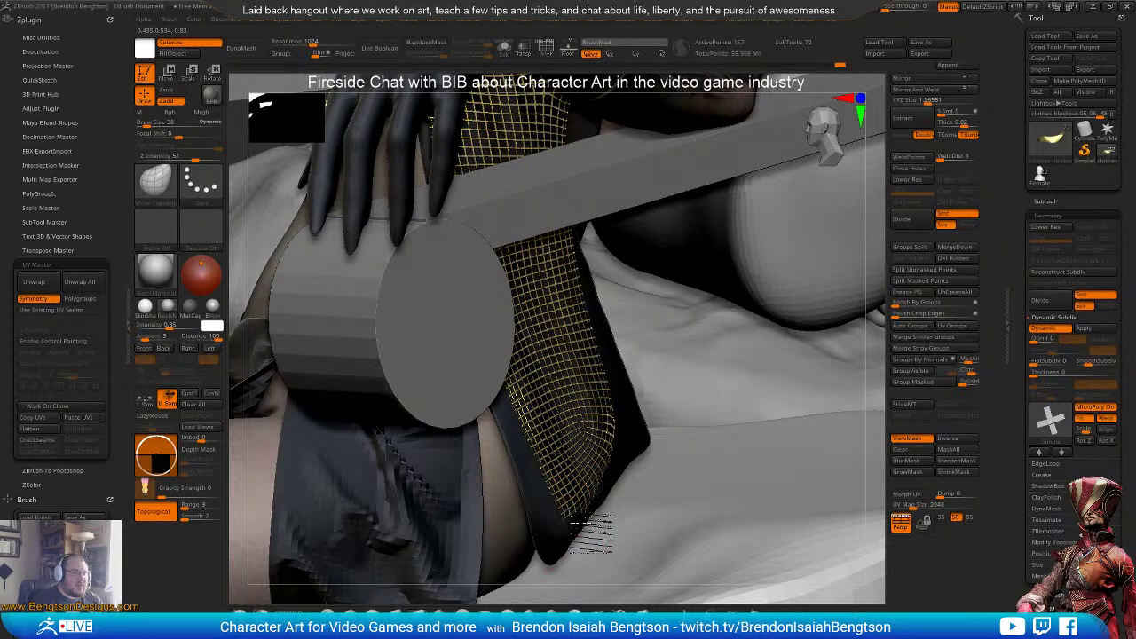
# - Isolate the mesh and pull its lower back corner out to the cloth's edge at Draw Size 69, restoring the full scene
pyautogui.moveTo(563, 403); pyautogui.dragTo(499, 390, button='right')
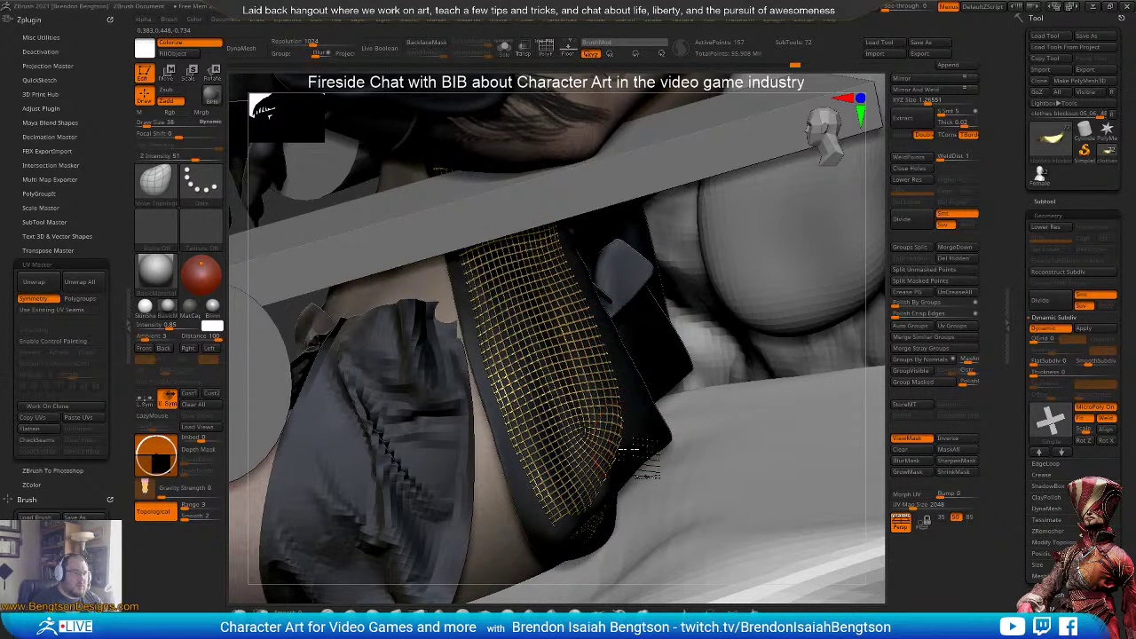
pyautogui.hotkey('alt', 'shift', 's')
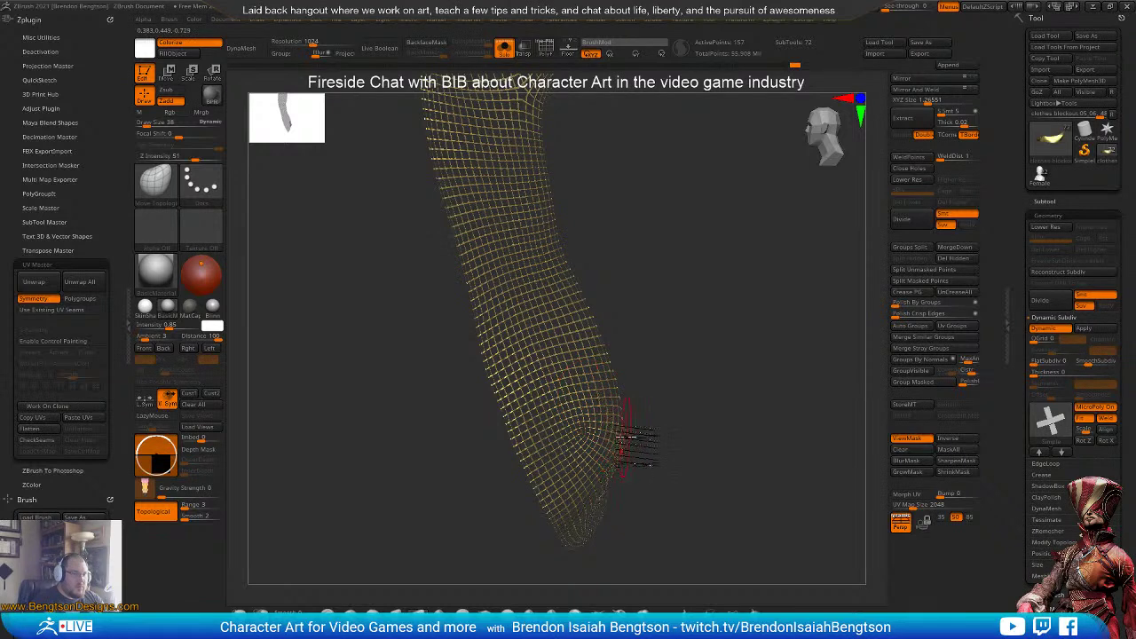
pyautogui.press('space')
pyautogui.moveTo(623, 436)
pyautogui.mouseDown()
pyautogui.moveTo(670, 456)
pyautogui.moveTo(668, 412)
pyautogui.mouseUp()
pyautogui.hotkey('ctrl', 'shift', 'f')
pyautogui.moveTo(644, 453); pyautogui.dragTo(631, 429)
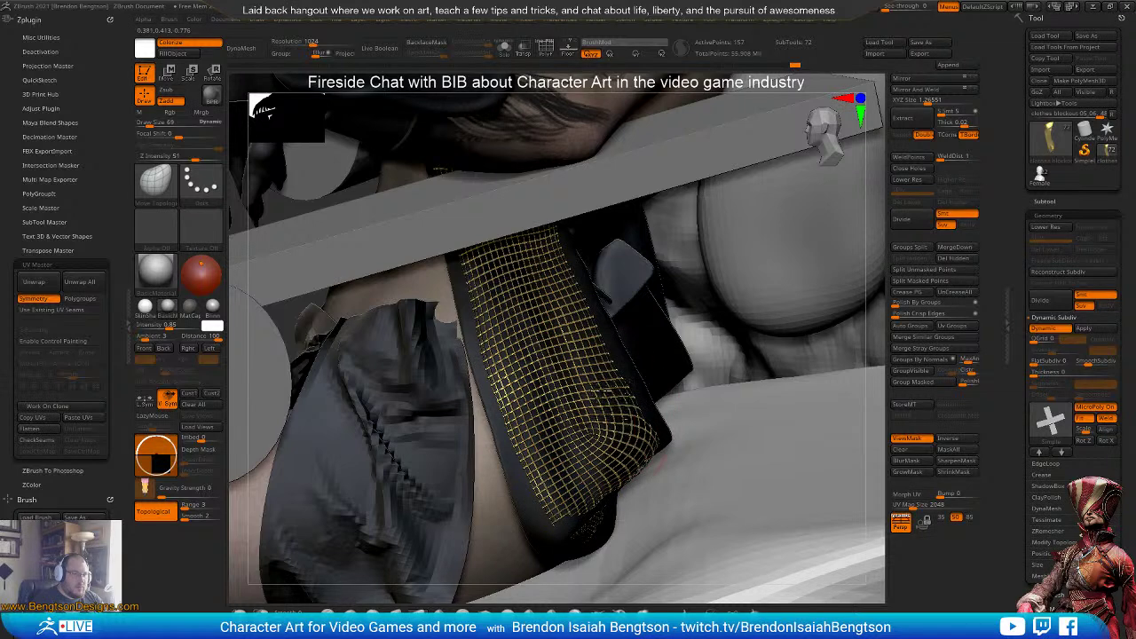
pyautogui.press('f')
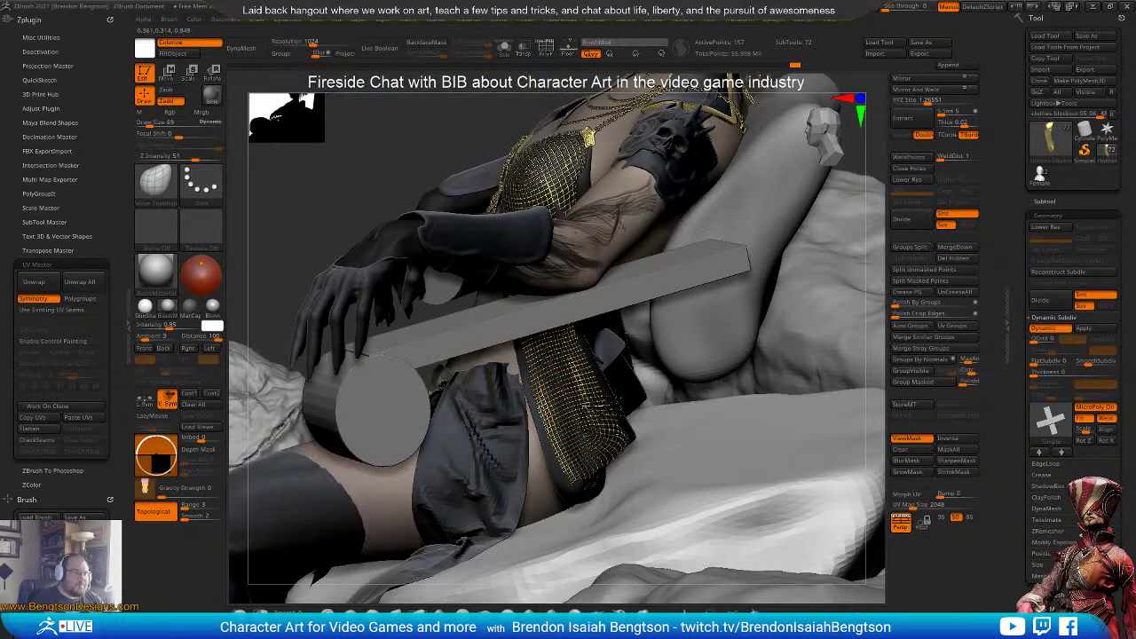
# - Nudge the mesh's outer side below the chest and smooth its middle area
pyautogui.moveTo(578, 406); pyautogui.dragTo(604, 253, button='right')
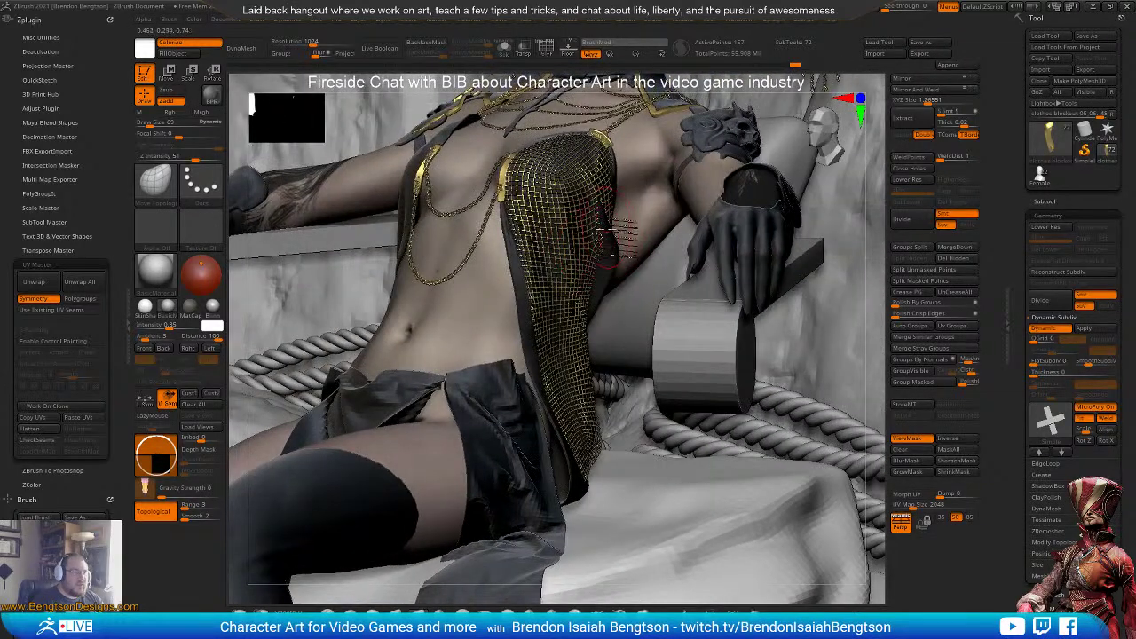
pyautogui.moveTo(606, 228); pyautogui.dragTo(603, 233)
pyautogui.keyDown('shift'); pyautogui.moveTo(570, 271); pyautogui.dragTo(555, 276); pyautogui.keyUp('shift')
pyautogui.keyDown('alt'); pyautogui.moveTo(543, 267); pyautogui.dragTo(529, 431, button='right'); pyautogui.keyUp('alt')
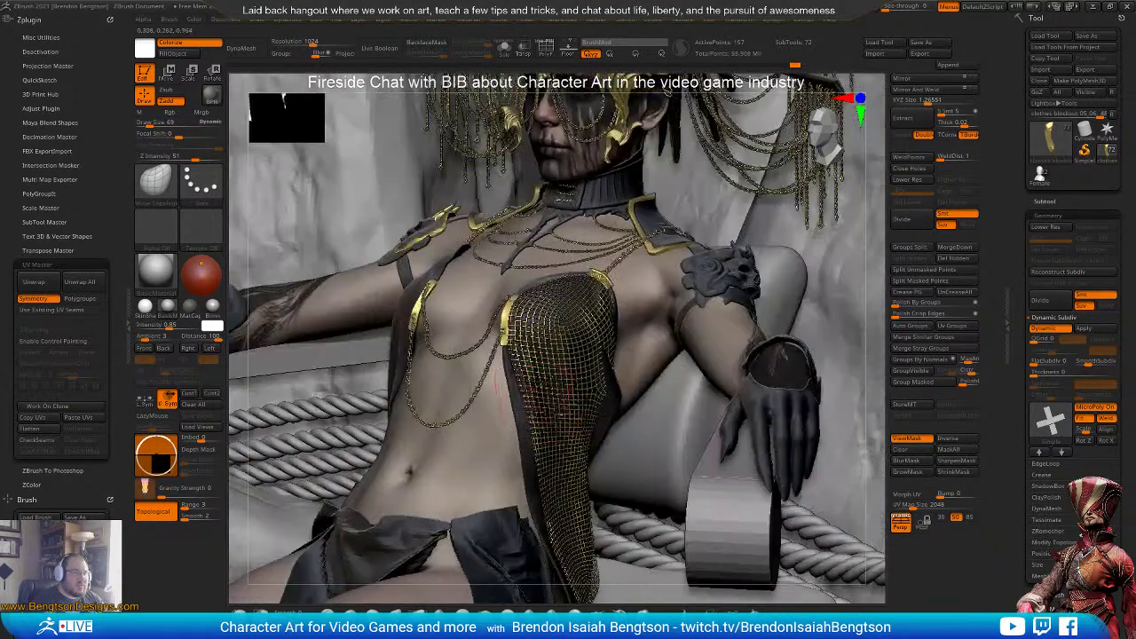
# - Select the plain black cloth panel on the opposite side of the chest, isolate it, and show the subtool list
pyautogui.keyDown('alt'); pyautogui.click(528, 430); pyautogui.keyUp('alt')
pyautogui.moveTo(528, 427); pyautogui.dragTo(540, 410, button='right')
pyautogui.moveTo(408, 345); pyautogui.dragTo(402, 344, button='right')
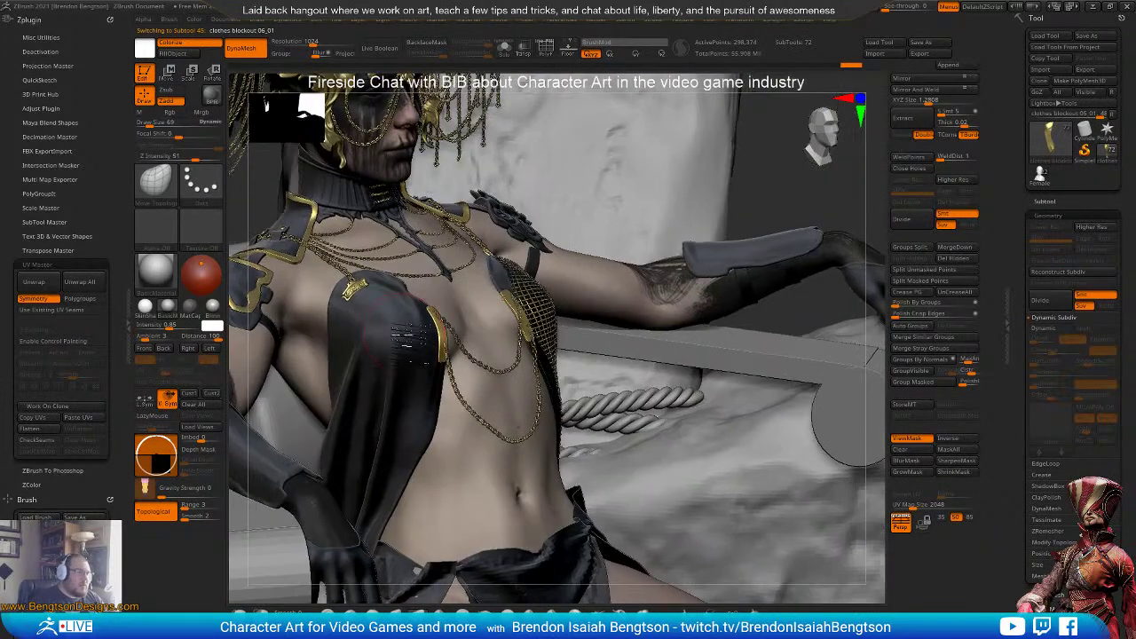
pyautogui.keyDown('alt'); pyautogui.click(402, 344); pyautogui.keyUp('alt')
pyautogui.hotkey('alt', 's')
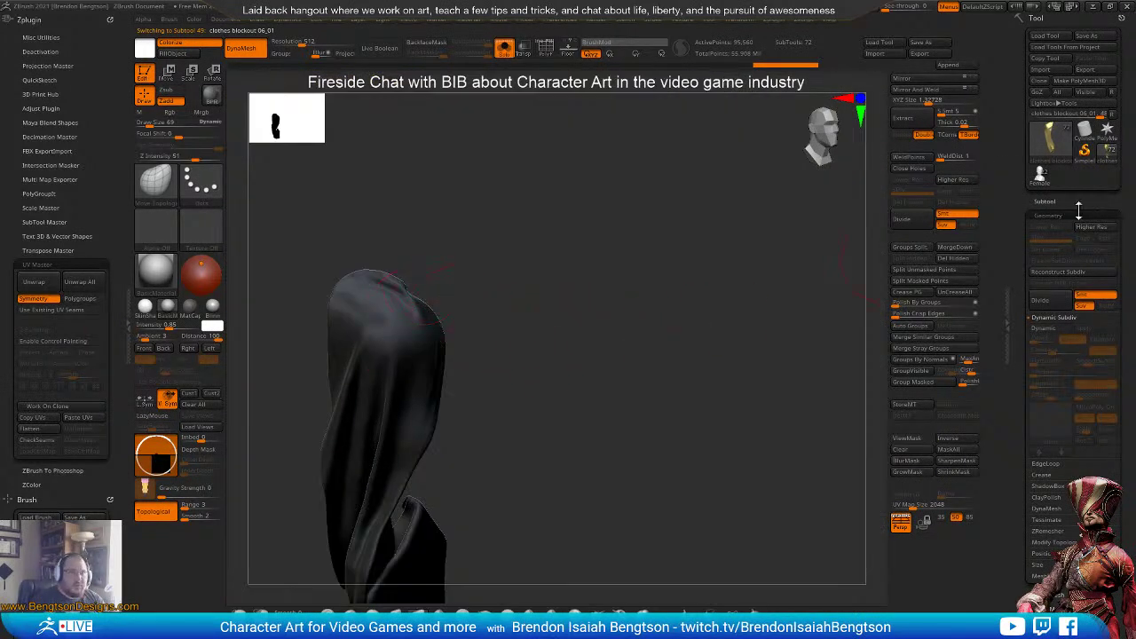
pyautogui.click(1075, 203)
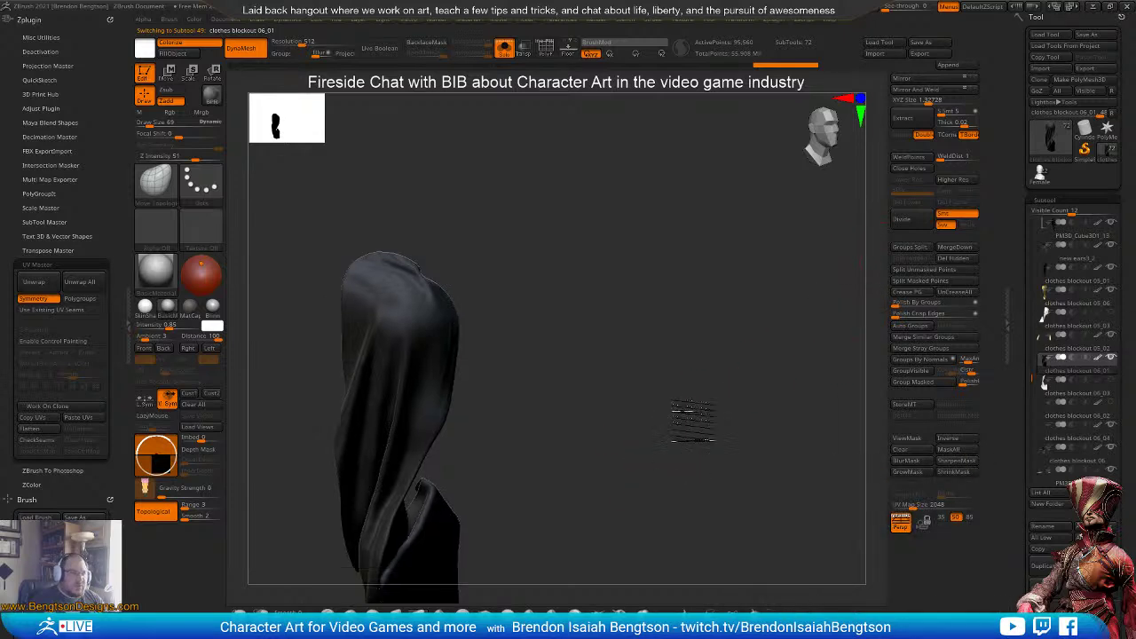
# - Display the isolated cloth panel's polyframe and set the Draw Size to 33
pyautogui.keyDown('alt'); pyautogui.moveTo(693, 422); pyautogui.dragTo(708, 363, button='right'); pyautogui.keyUp('alt')
pyautogui.hotkey('shift', 'f')
pyautogui.moveTo(431, 337)
pyautogui.keyDown('alt'); pyautogui.mouseDown(button='right')
pyautogui.moveTo(484, 448)
pyautogui.moveTo(476, 338)
pyautogui.moveTo(475, 360)
pyautogui.moveTo(488, 318)
pyautogui.mouseUp(button='right'); pyautogui.keyUp('alt')
pyautogui.press('space')
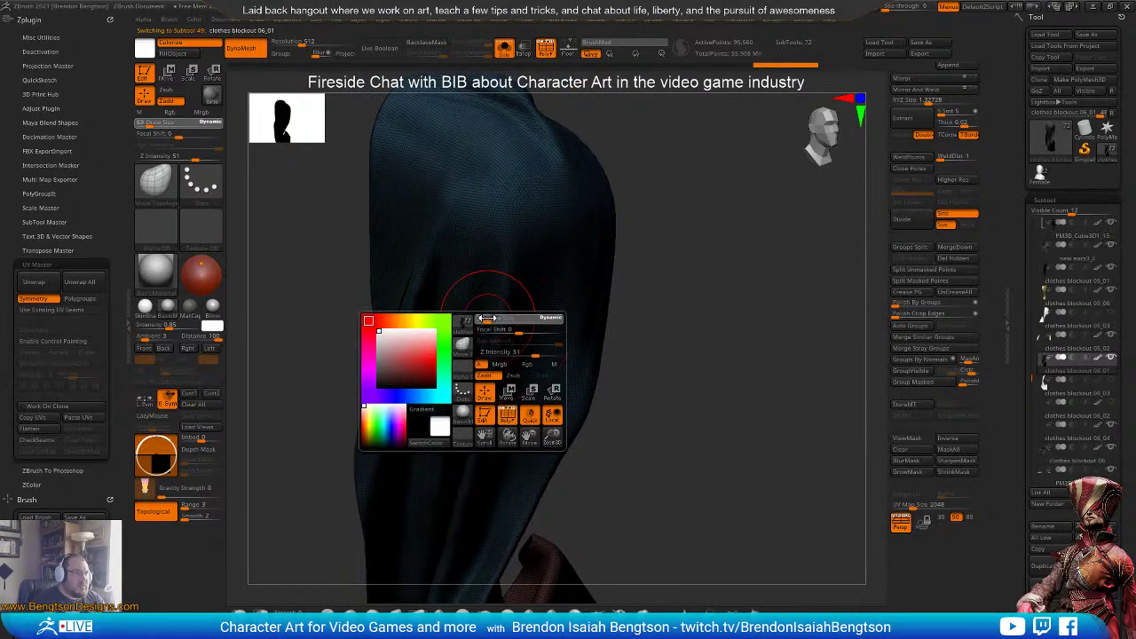
pyautogui.moveTo(487, 318); pyautogui.dragTo(484, 318)
pyautogui.keyDown('alt'); pyautogui.moveTo(692, 442); pyautogui.dragTo(684, 359, button='right'); pyautogui.keyUp('alt')
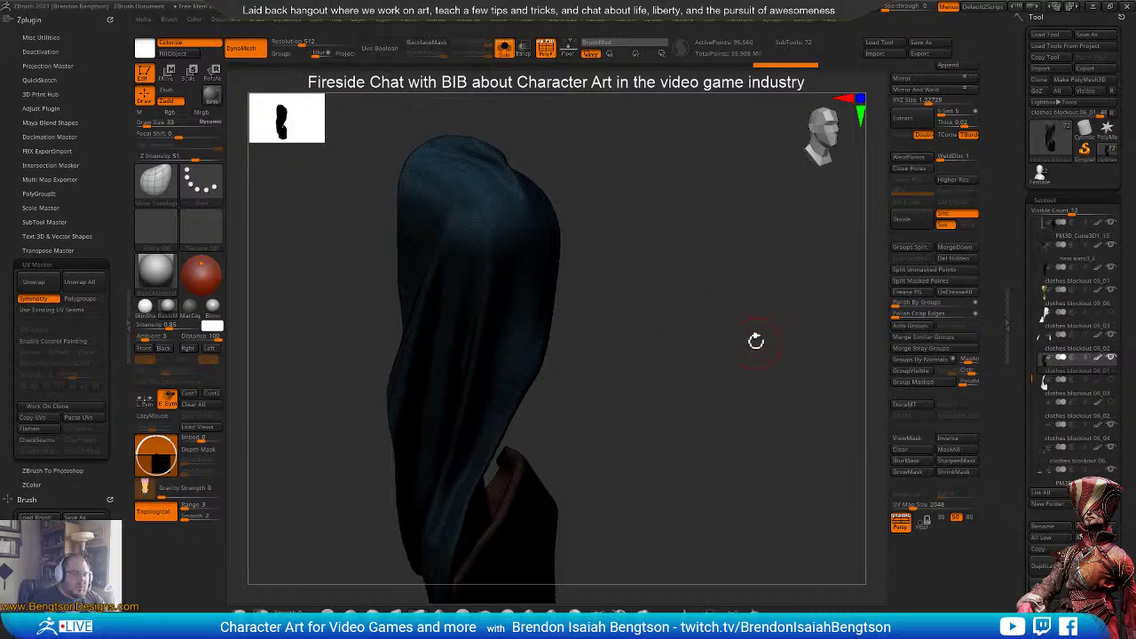
# - Turn off backface masking for the masking brush
pyautogui.moveTo(636, 391); pyautogui.dragTo(646, 395, button='right')
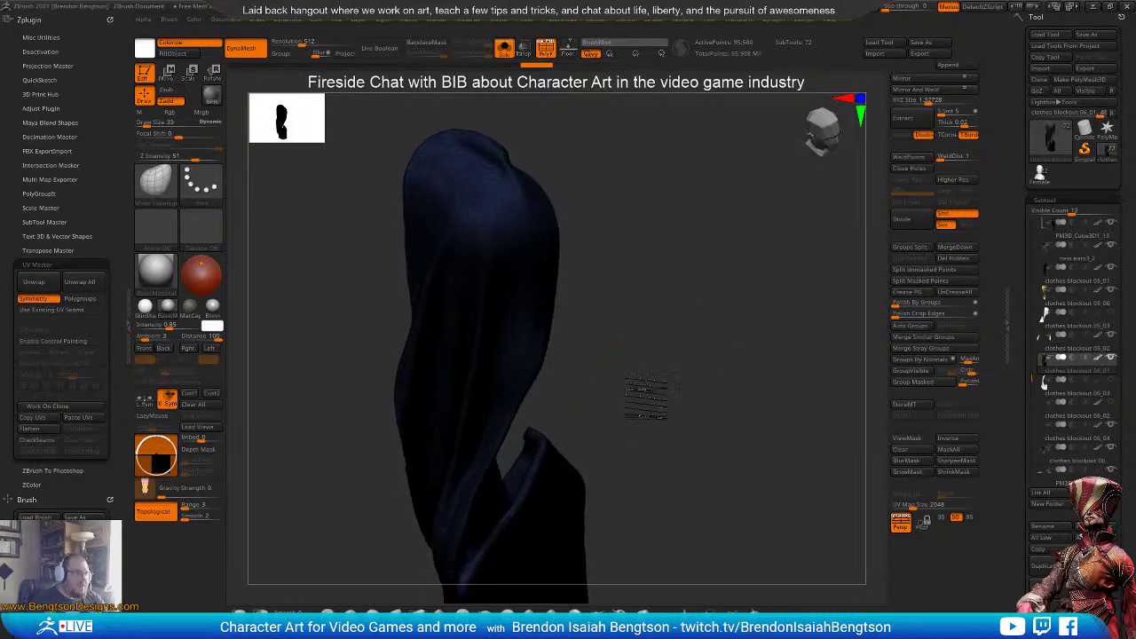
pyautogui.press('ctrl')
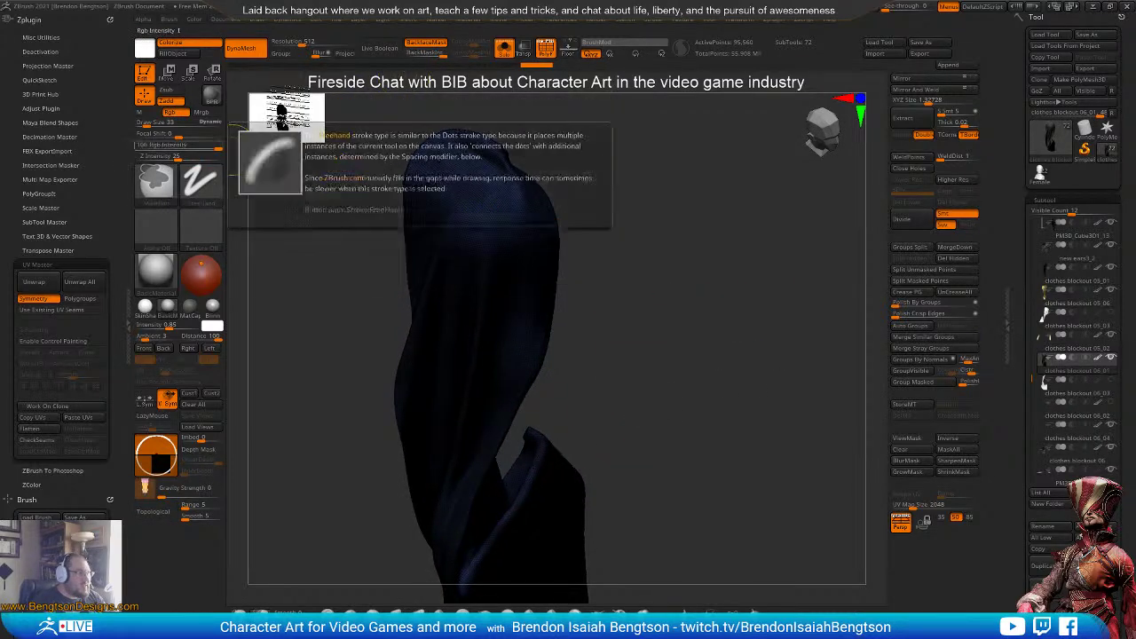
pyautogui.keyDown('ctrl'); pyautogui.click(416, 47); pyautogui.keyUp('ctrl')
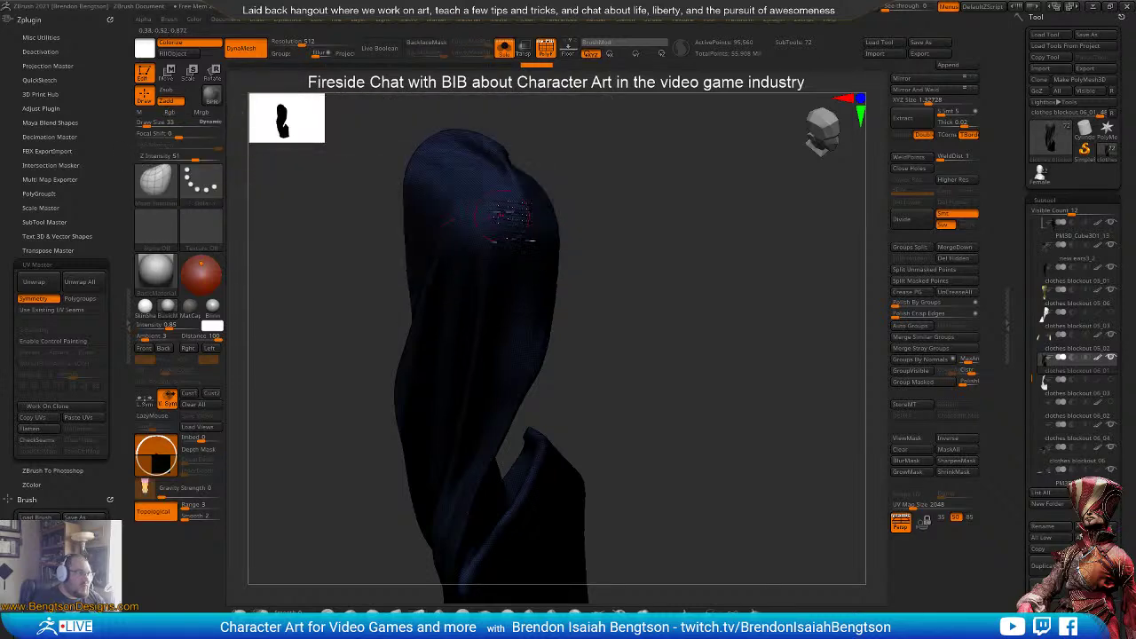
# - Turn on mask display and hide the polyframe on the isolated cloth panel
pyautogui.hotkey('ctrl', 'h')
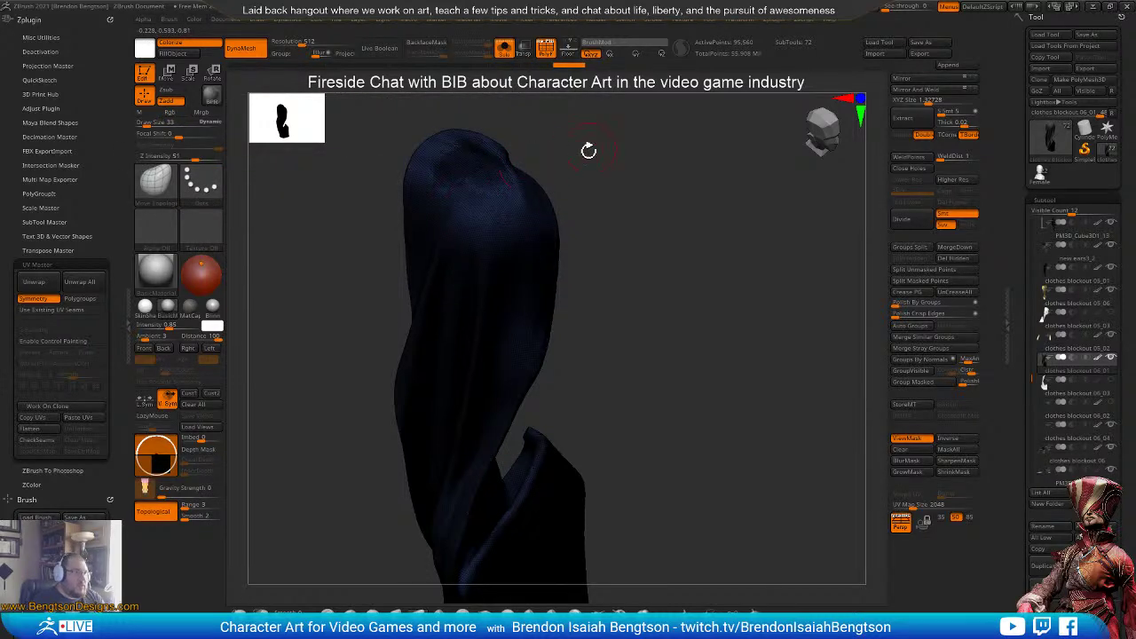
pyautogui.press('shift')
pyautogui.hotkey('shift', 'f')
pyautogui.moveTo(575, 161); pyautogui.dragTo(675, 167)
# - Mask two long parallel strips running down the folds of the cloth panel
pyautogui.keyDown('ctrl'); pyautogui.moveTo(427, 167); pyautogui.dragTo(442, 197); pyautogui.keyUp('ctrl')
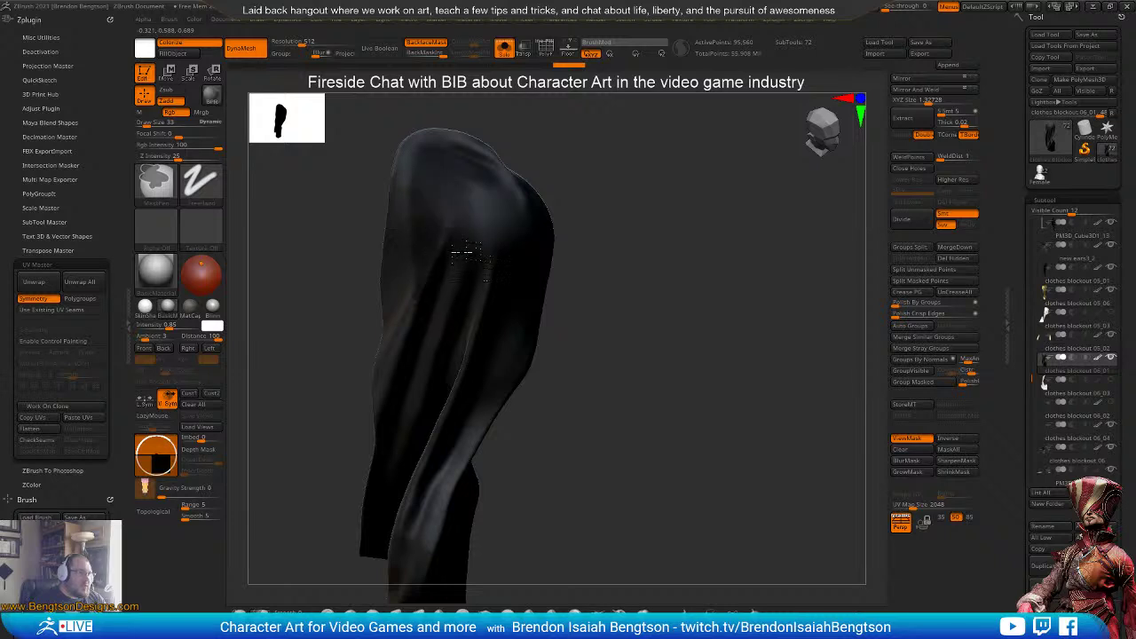
pyautogui.moveTo(546, 229); pyautogui.dragTo(609, 210)
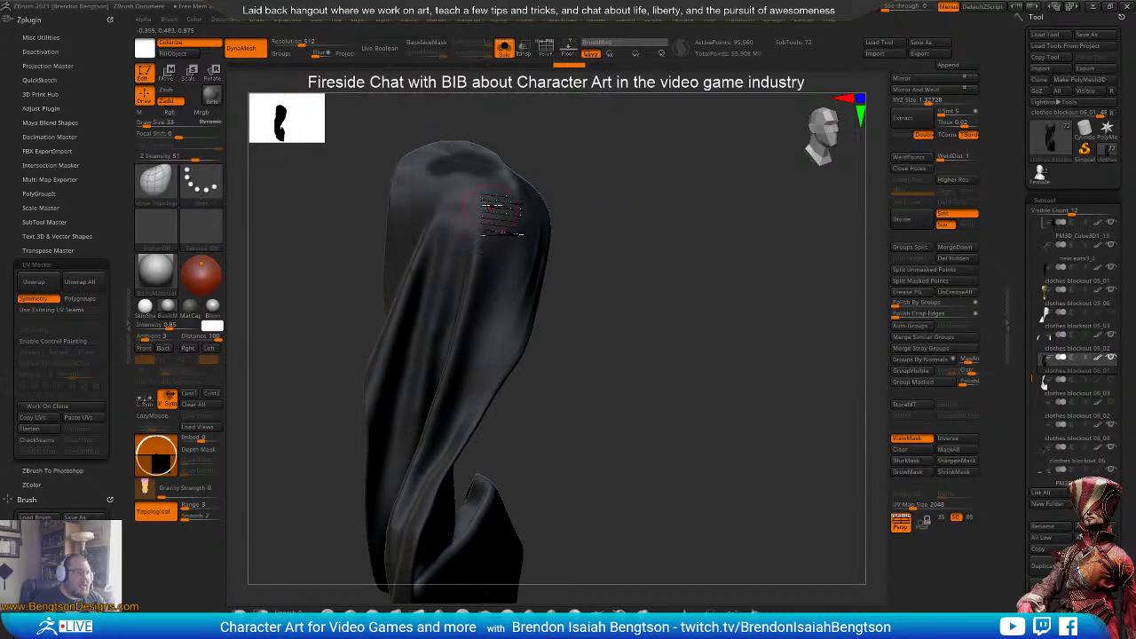
pyautogui.moveTo(512, 198)
pyautogui.keyDown('ctrl'); pyautogui.mouseDown()
pyautogui.moveTo(509, 270)
pyautogui.moveTo(435, 449)
pyautogui.mouseUp(); pyautogui.keyUp('ctrl')
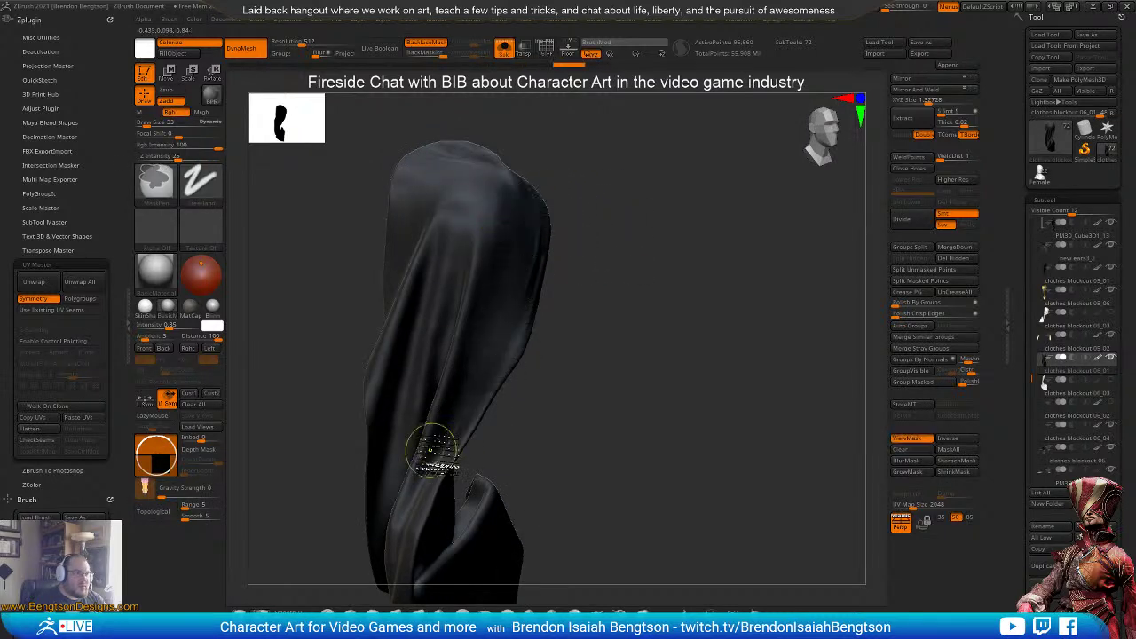
pyautogui.moveTo(614, 333)
pyautogui.mouseDown()
pyautogui.moveTo(649, 325)
pyautogui.moveTo(580, 241)
pyautogui.moveTo(573, 195)
pyautogui.mouseUp()
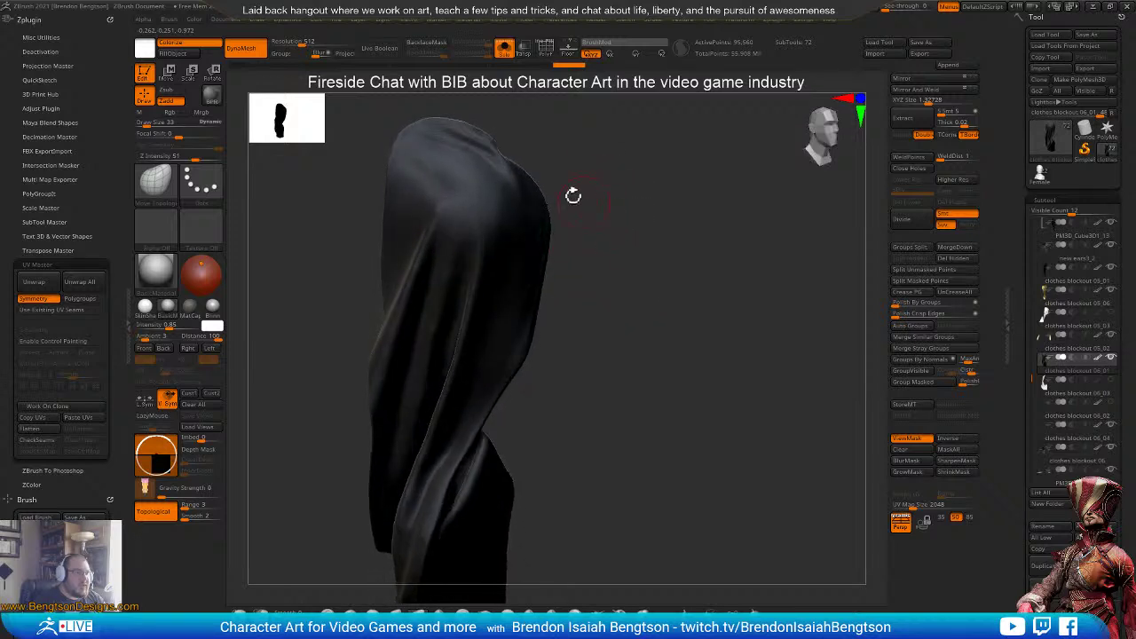
pyautogui.press('ctrl')
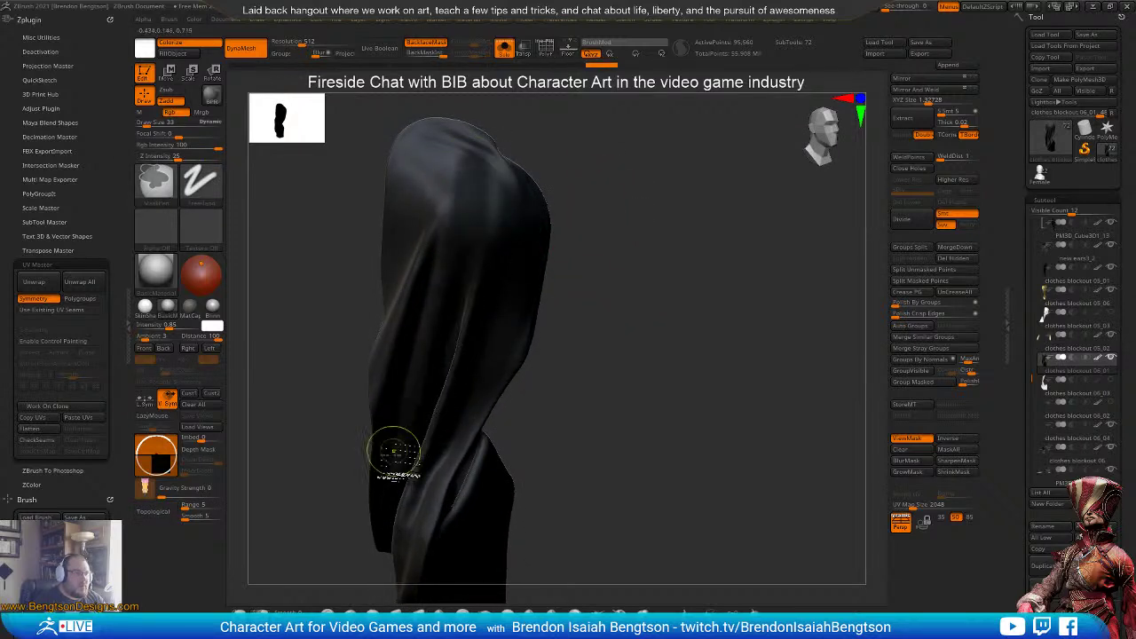
# - Smooth the upper area of the cloth panel
pyautogui.keyDown('shift'); pyautogui.moveTo(597, 154); pyautogui.dragTo(620, 156); pyautogui.keyUp('shift')
pyautogui.moveTo(426, 160)
pyautogui.keyDown('shift'); pyautogui.mouseDown()
pyautogui.moveTo(437, 167)
pyautogui.moveTo(412, 249)
pyautogui.mouseUp(); pyautogui.keyUp('shift')
pyautogui.moveTo(581, 266)
pyautogui.mouseDown()
pyautogui.moveTo(632, 258)
pyautogui.moveTo(622, 246)
pyautogui.moveTo(664, 253)
pyautogui.moveTo(606, 236)
pyautogui.mouseUp()
pyautogui.moveTo(413, 170)
pyautogui.keyDown('shift'); pyautogui.mouseDown()
pyautogui.moveTo(399, 180)
pyautogui.moveTo(424, 185)
pyautogui.mouseUp(); pyautogui.keyUp('shift')
pyautogui.moveTo(637, 251); pyautogui.dragTo(645, 253)
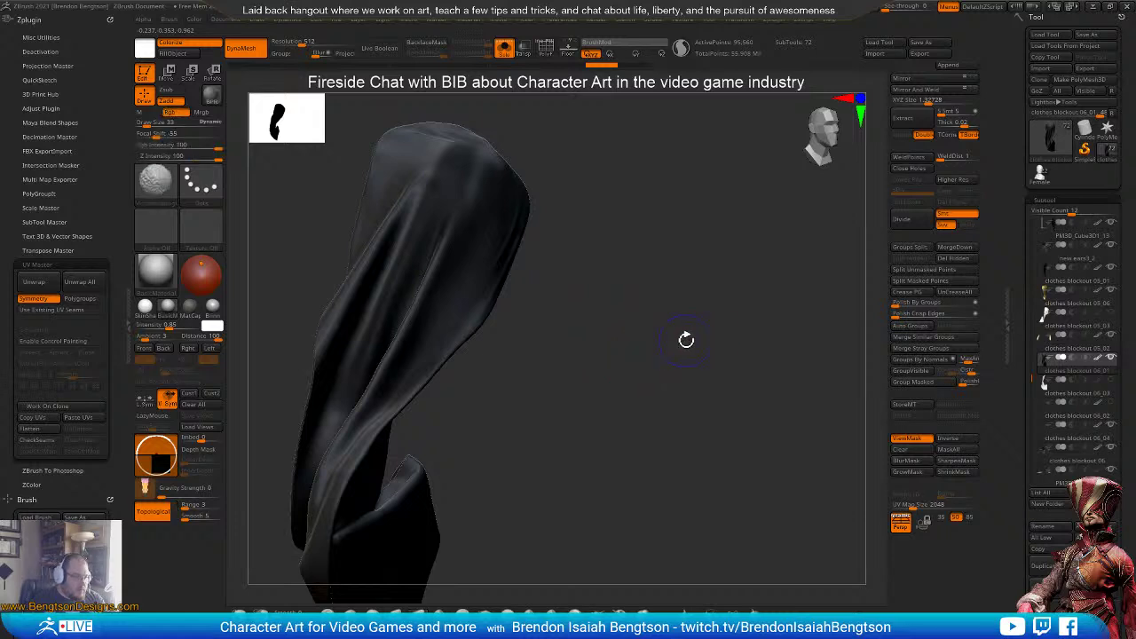
# - Show the polyframe and turn the masked strips into their own polygroup
pyautogui.hotkey('shift', 'f')
pyautogui.hotkey('ctrl', 'w')
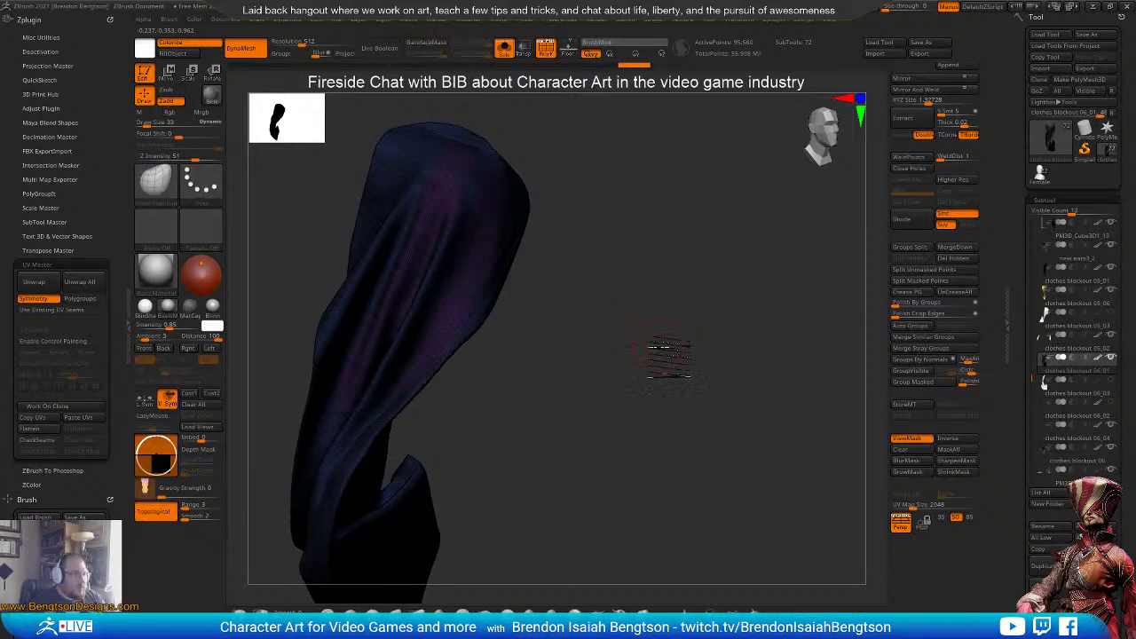
pyautogui.moveTo(662, 340); pyautogui.dragTo(615, 282)
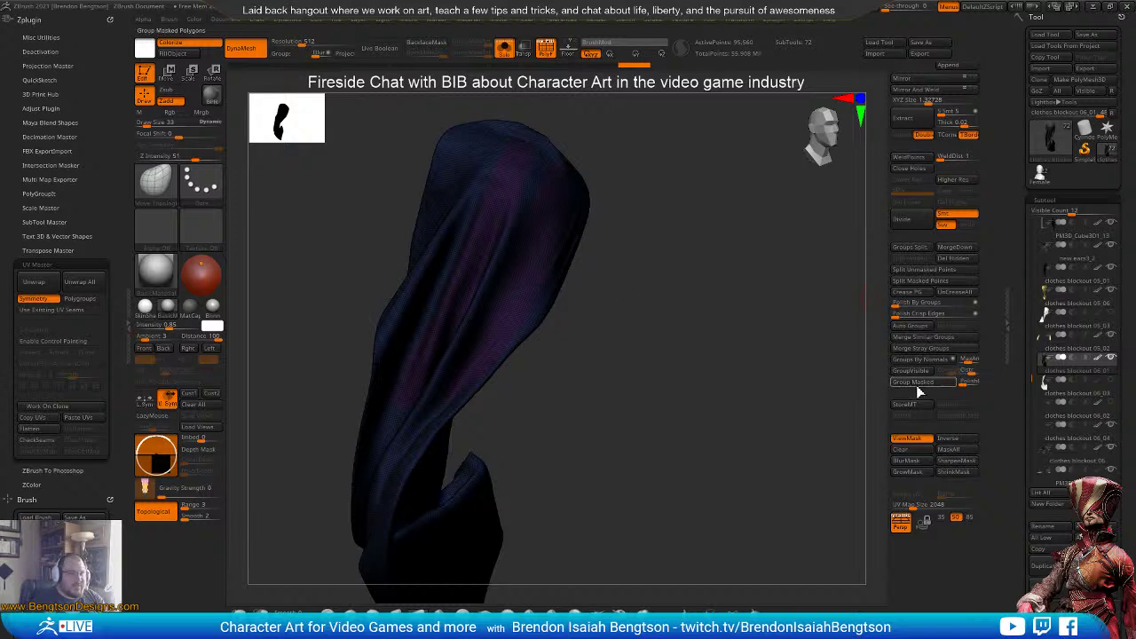
pyautogui.hotkey('ctrl', 'z')
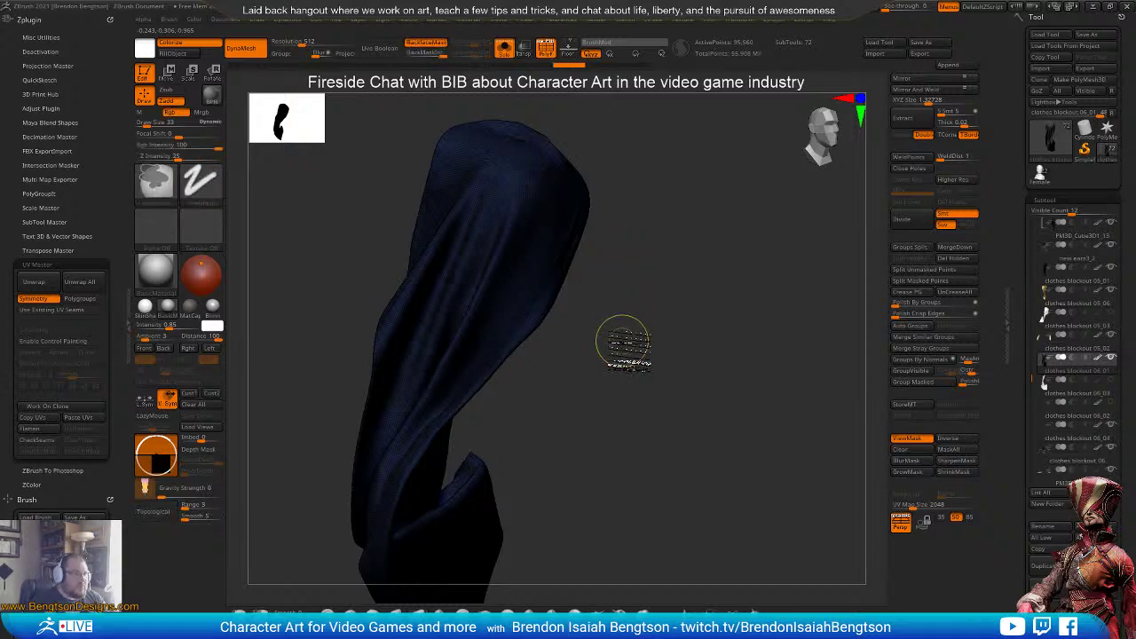
pyautogui.hotkey('ctrl', 'shift')
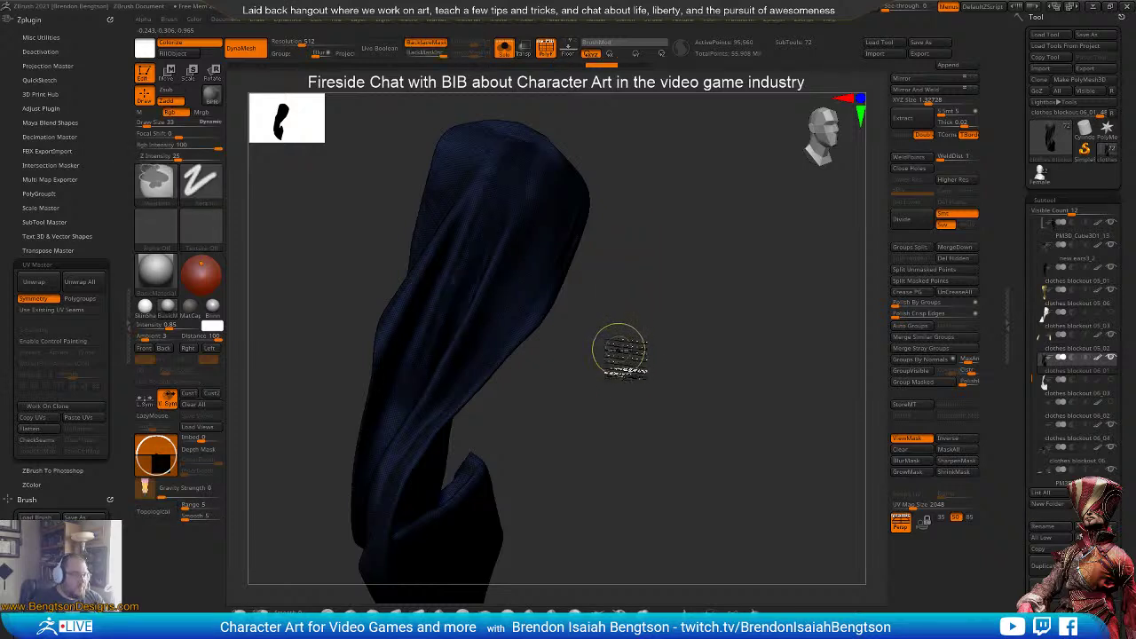
pyautogui.keyDown('ctrl'); pyautogui.keyDown('shift'); pyautogui.click(621, 351); pyautogui.keyUp('shift'); pyautogui.keyUp('ctrl')
pyautogui.moveTo(635, 373)
pyautogui.mouseDown()
pyautogui.moveTo(664, 405)
pyautogui.moveTo(641, 385)
pyautogui.moveTo(639, 394)
pyautogui.mouseUp()
pyautogui.hotkey('ctrl', 'shift')
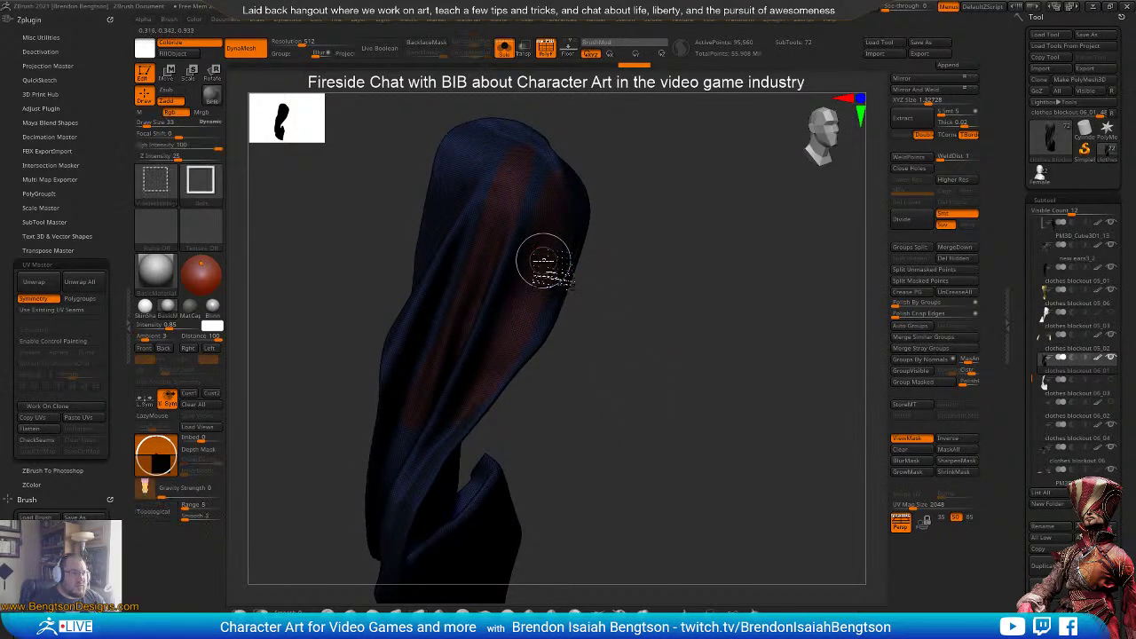
# - Hide the polygroup of the two strips and split the hidden part into a separate subtool
pyautogui.keyDown('ctrl'); pyautogui.keyDown('shift'); pyautogui.click(544, 262); pyautogui.keyUp('shift'); pyautogui.keyUp('ctrl')
pyautogui.keyDown('ctrl'); pyautogui.keyDown('shift'); pyautogui.click(545, 266); pyautogui.keyUp('shift'); pyautogui.keyUp('ctrl')
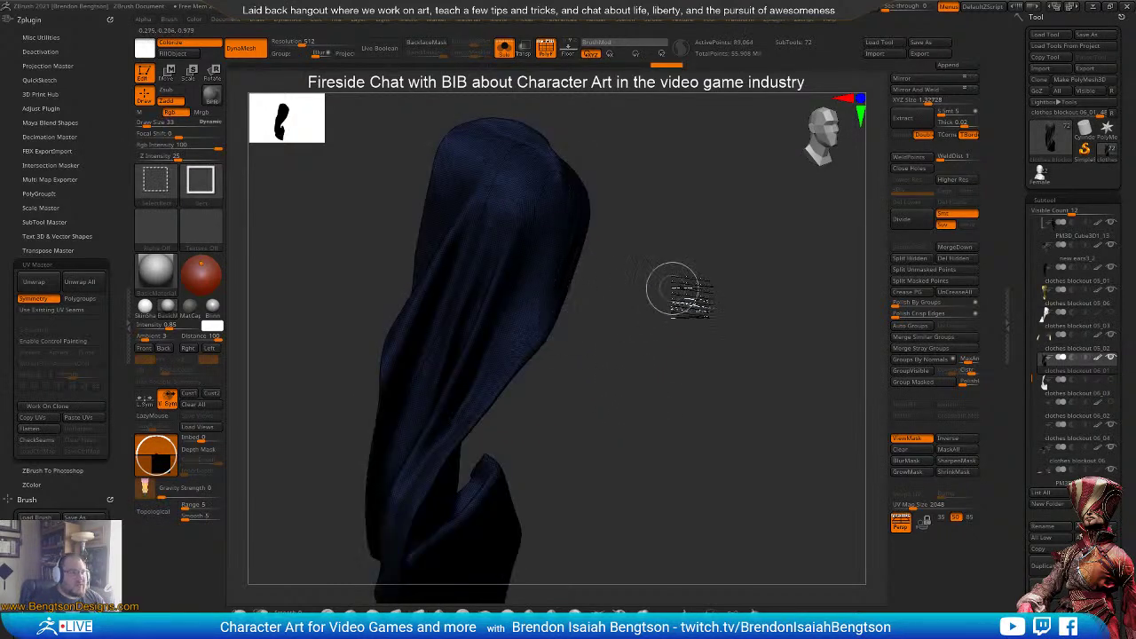
pyautogui.click(912, 256)
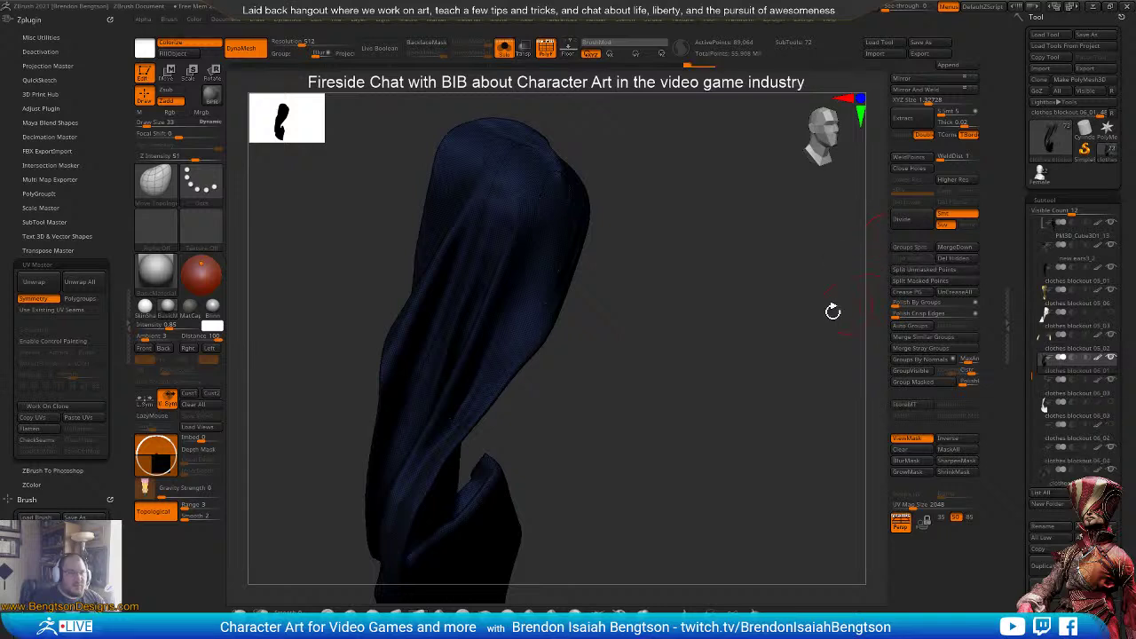
# - Undo the changes on the original cloth panel back to its complete state, keeping the split-off strips subtool
pyautogui.hotkey('ctrl', 'z')
pyautogui.hotkey('ctrl', 'z')
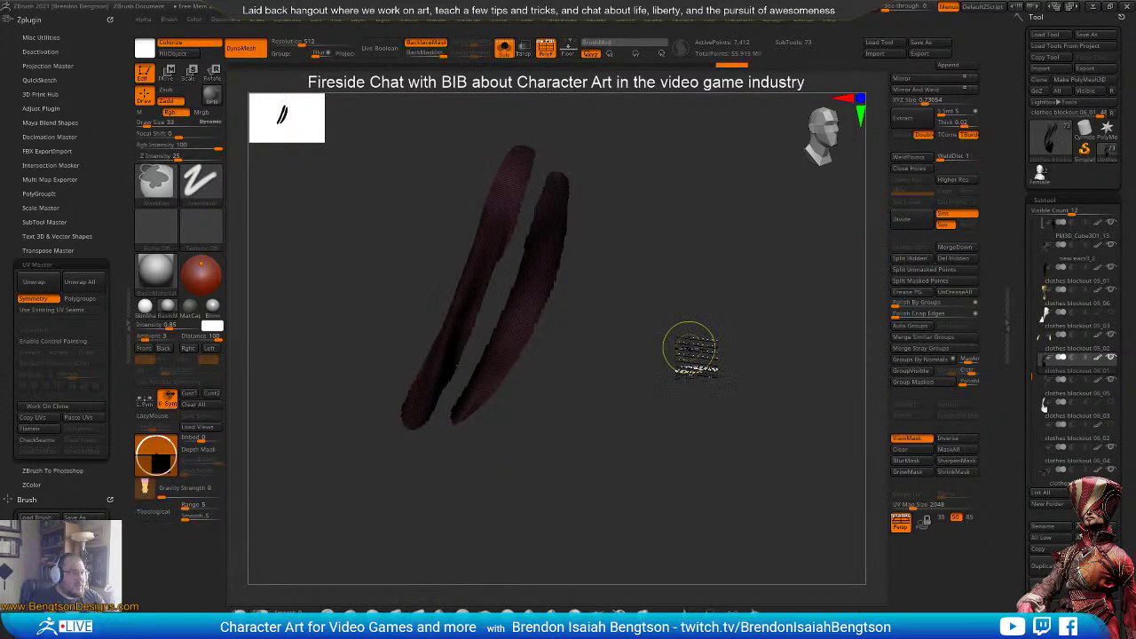
pyautogui.hotkey('ctrl', 'z')
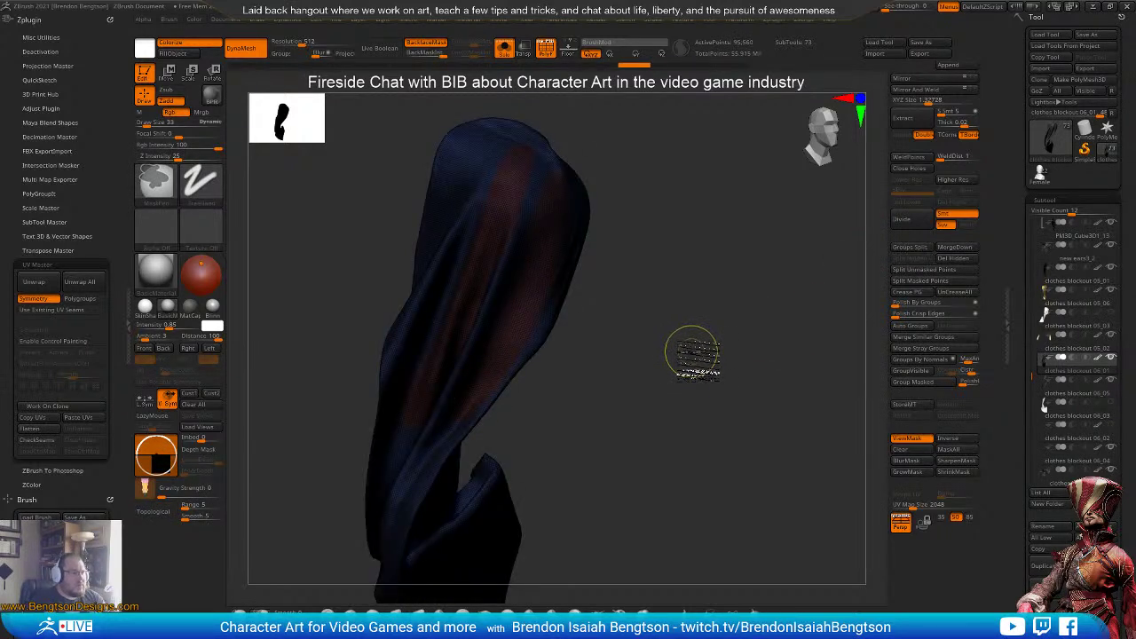
# - Select the split-off strips subtool, then remesh it with ZRemesher and polish it by groups
pyautogui.moveTo(674, 355); pyautogui.dragTo(679, 323)
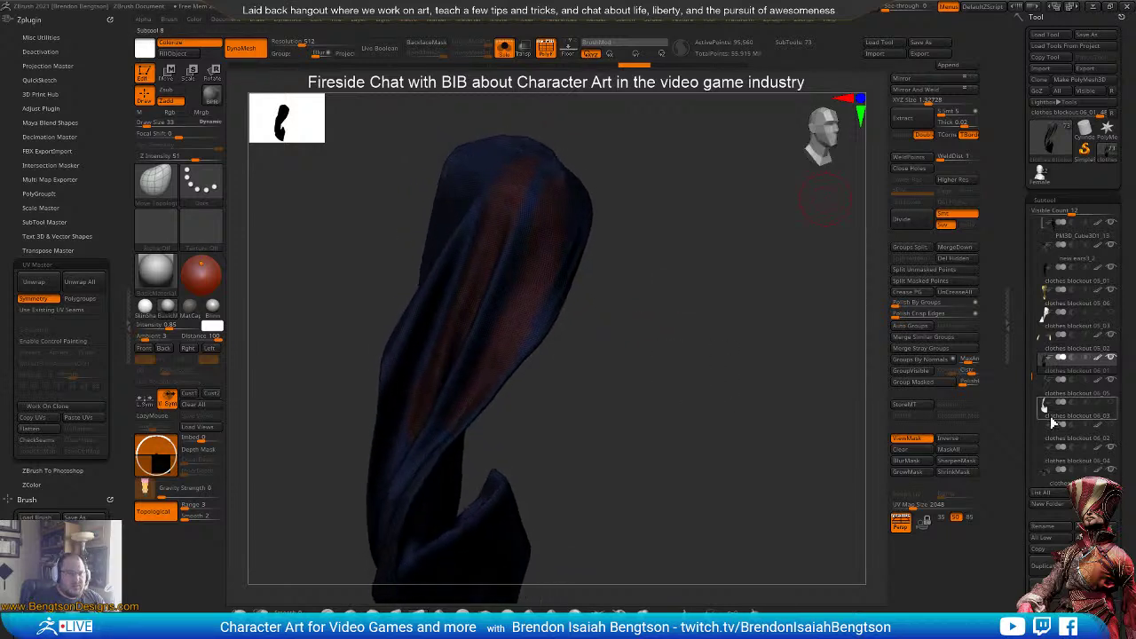
pyautogui.click(1048, 393)
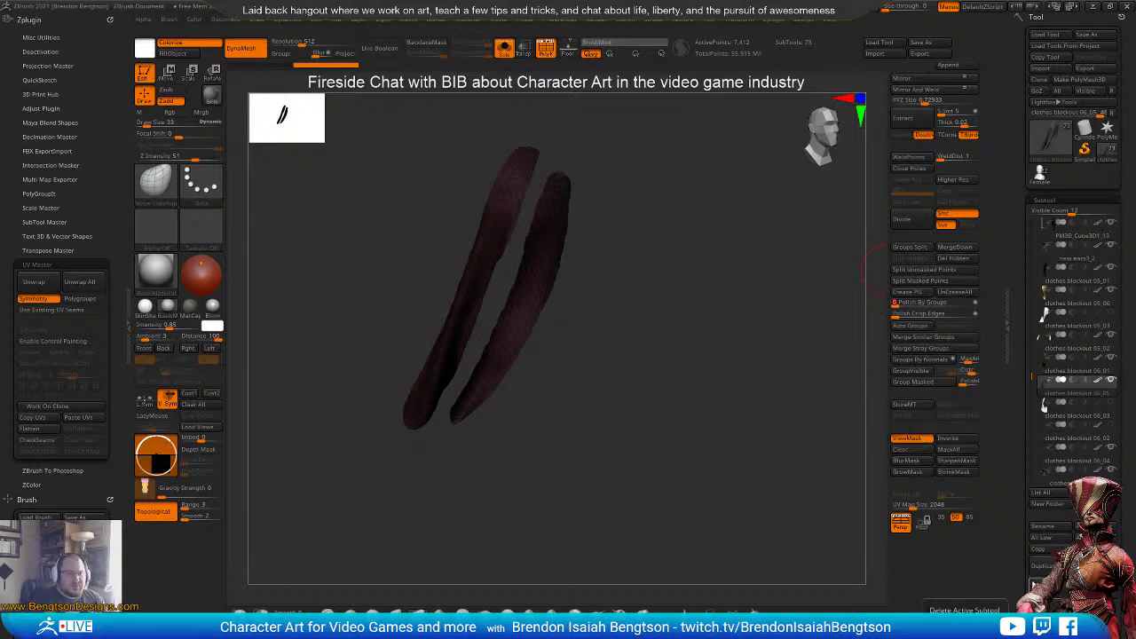
pyautogui.moveTo(1028, 589); pyautogui.dragTo(1029, 490)
pyautogui.click(1047, 545)
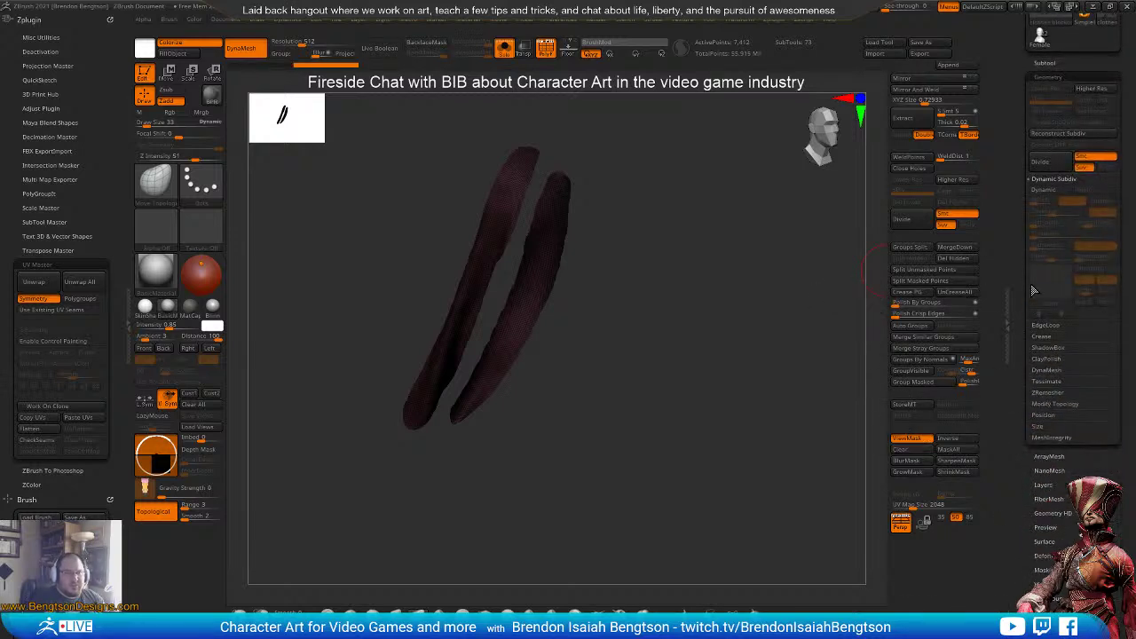
pyautogui.click(1048, 394)
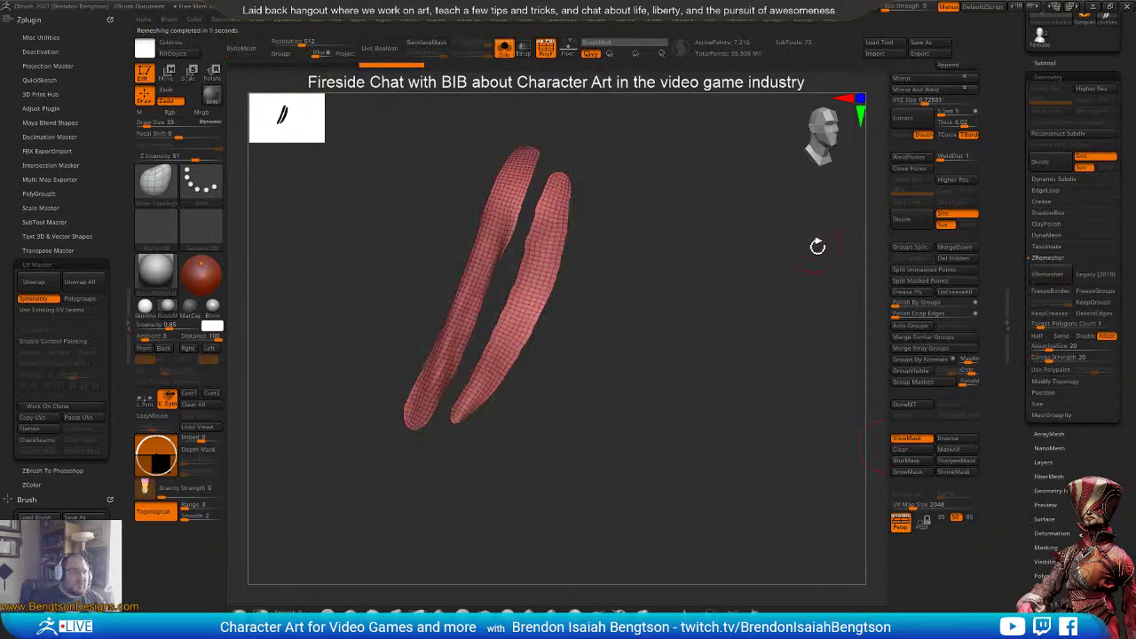
pyautogui.click(916, 302)
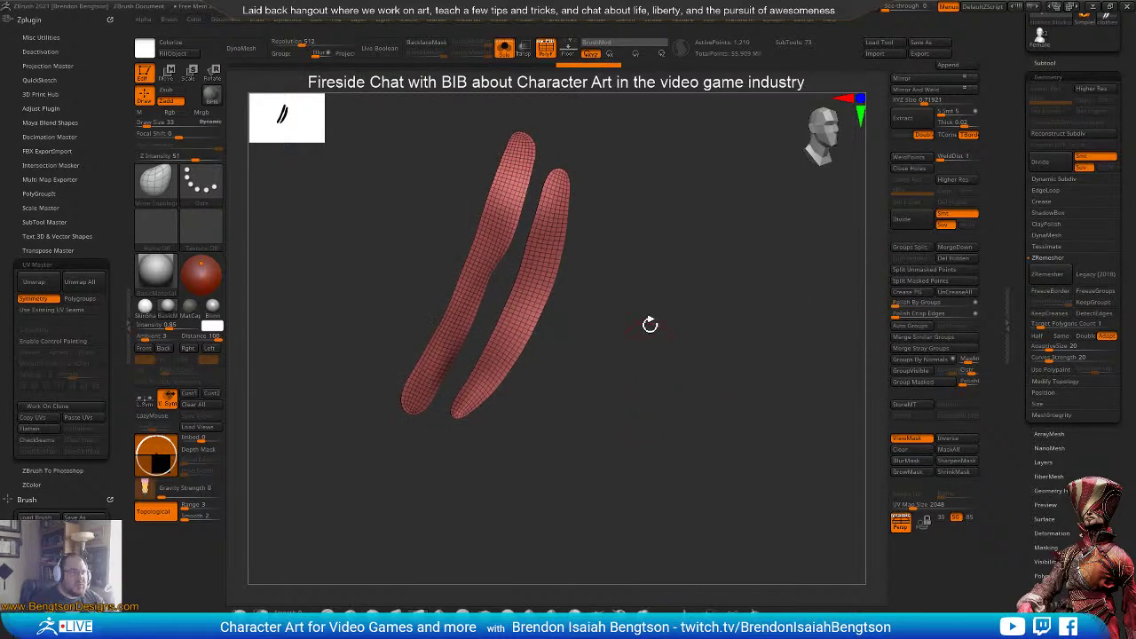
# - Hide the rounded upper and lower ends of the shorter strip with a lasso selection
pyautogui.moveTo(652, 325); pyautogui.dragTo(658, 221)
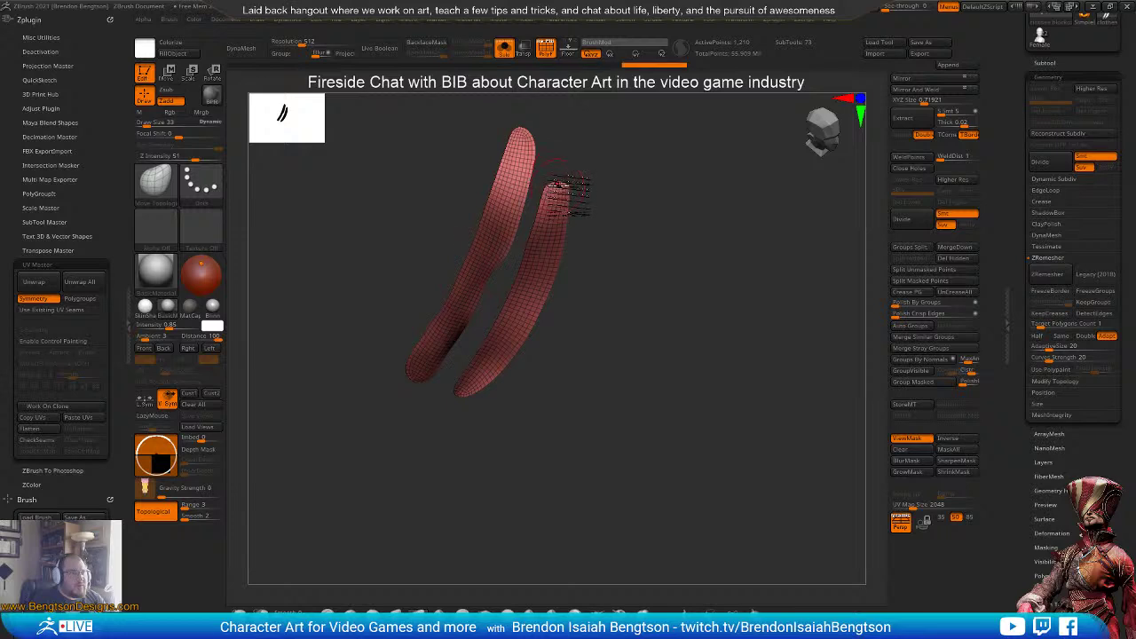
pyautogui.press('ctrl')
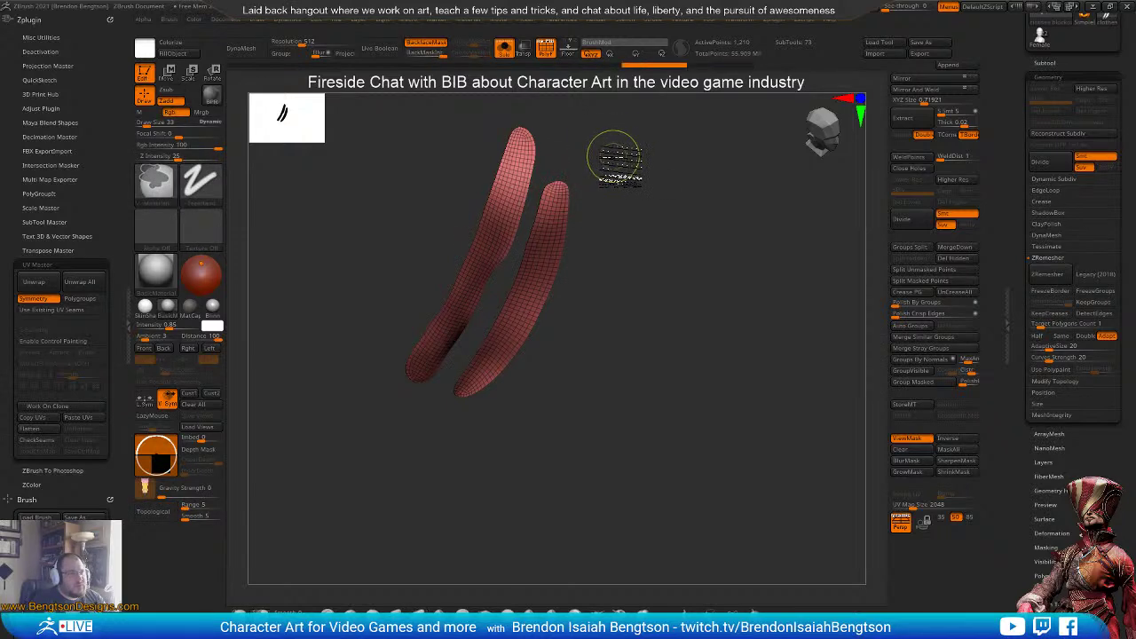
pyautogui.hotkey('ctrl', 'shift')
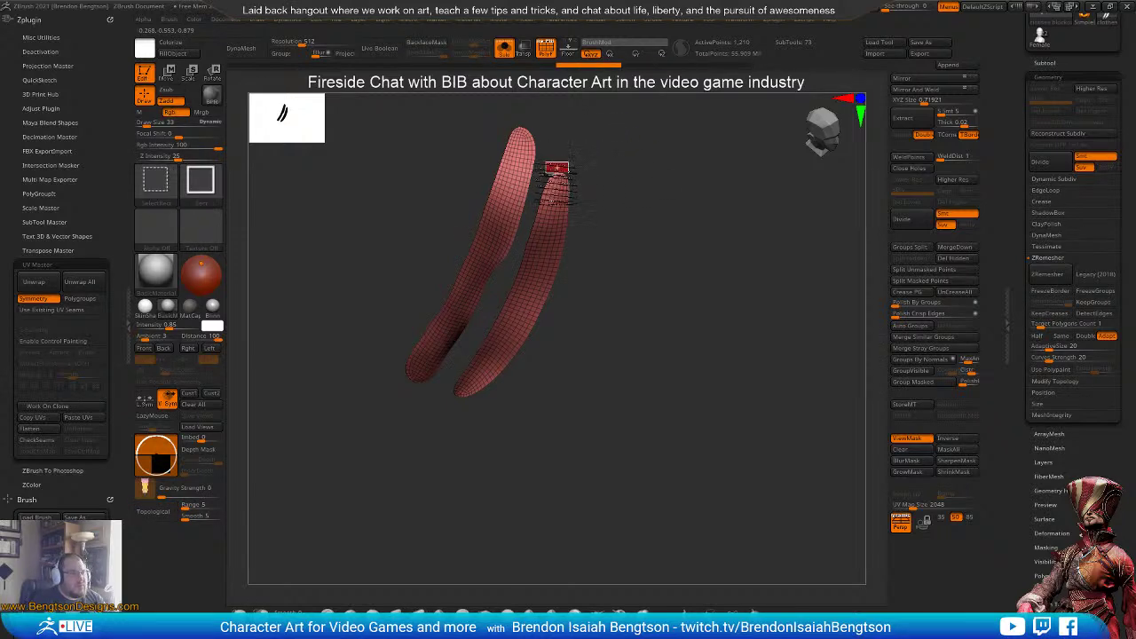
pyautogui.keyDown('ctrl'); pyautogui.keyDown('shift'); pyautogui.click(733, 607); pyautogui.keyUp('shift'); pyautogui.keyUp('ctrl')
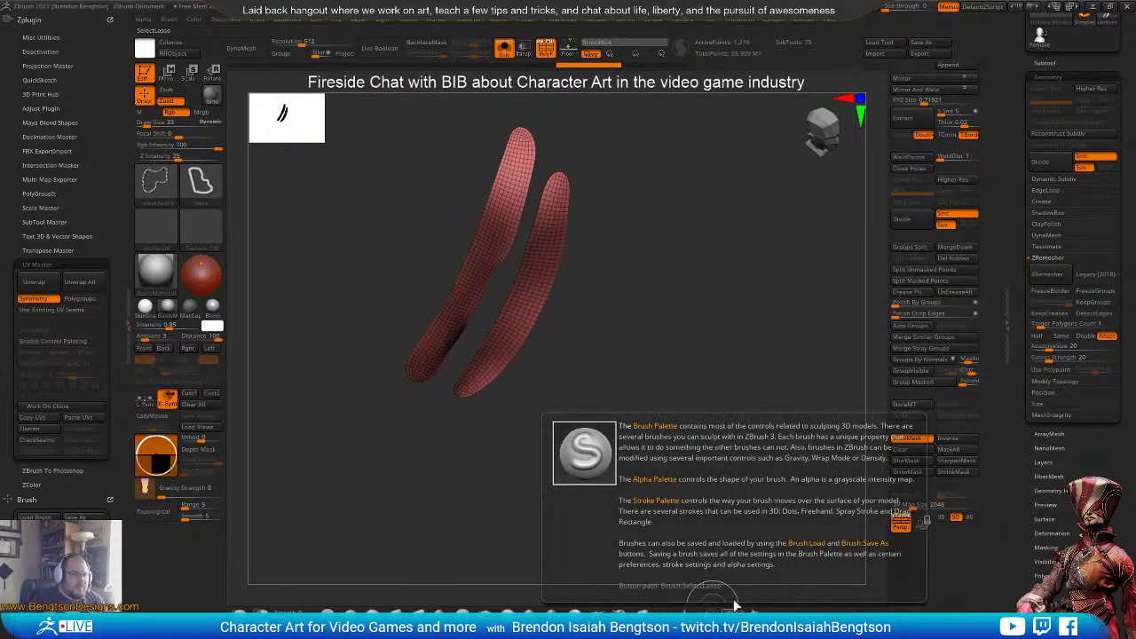
pyautogui.moveTo(711, 408)
pyautogui.keyDown('alt'); pyautogui.mouseDown()
pyautogui.moveTo(716, 454)
pyautogui.moveTo(702, 314)
pyautogui.mouseUp(); pyautogui.keyUp('alt')
pyautogui.moveTo(569, 147)
pyautogui.keyDown('ctrl'); pyautogui.keyDown('alt'); pyautogui.keyDown('shift'); pyautogui.mouseDown()
pyautogui.moveTo(534, 168)
pyautogui.moveTo(570, 177)
pyautogui.mouseUp(); pyautogui.keyUp('shift'); pyautogui.keyUp('alt'); pyautogui.keyUp('ctrl')
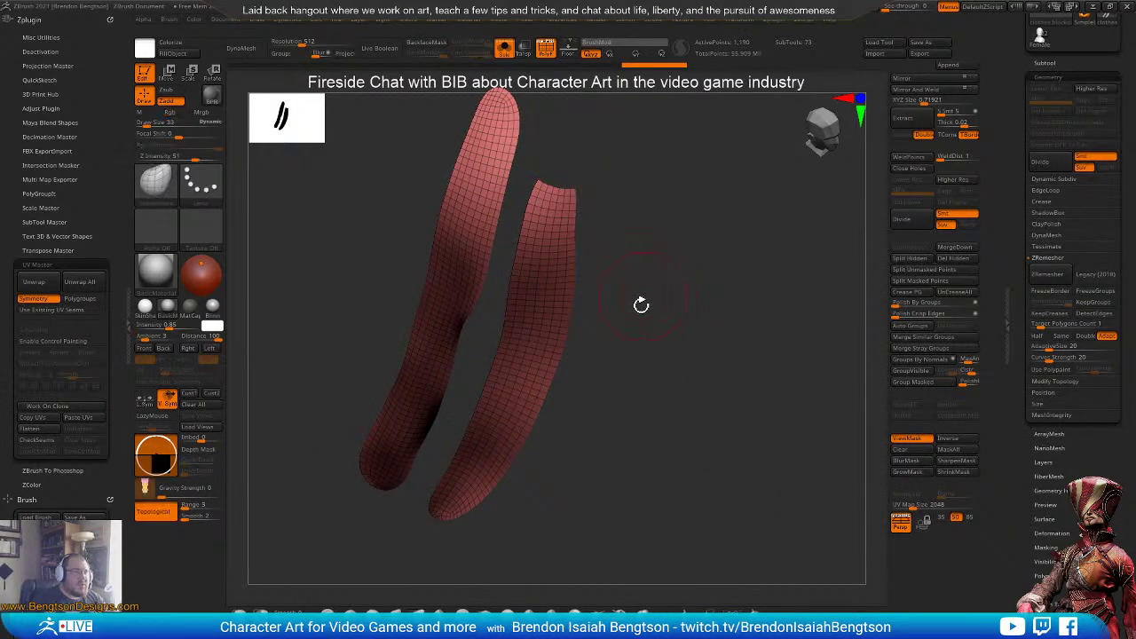
pyautogui.moveTo(655, 431)
pyautogui.keyDown('alt'); pyautogui.mouseDown()
pyautogui.moveTo(698, 361)
pyautogui.moveTo(682, 288)
pyautogui.mouseUp(); pyautogui.keyUp('alt')
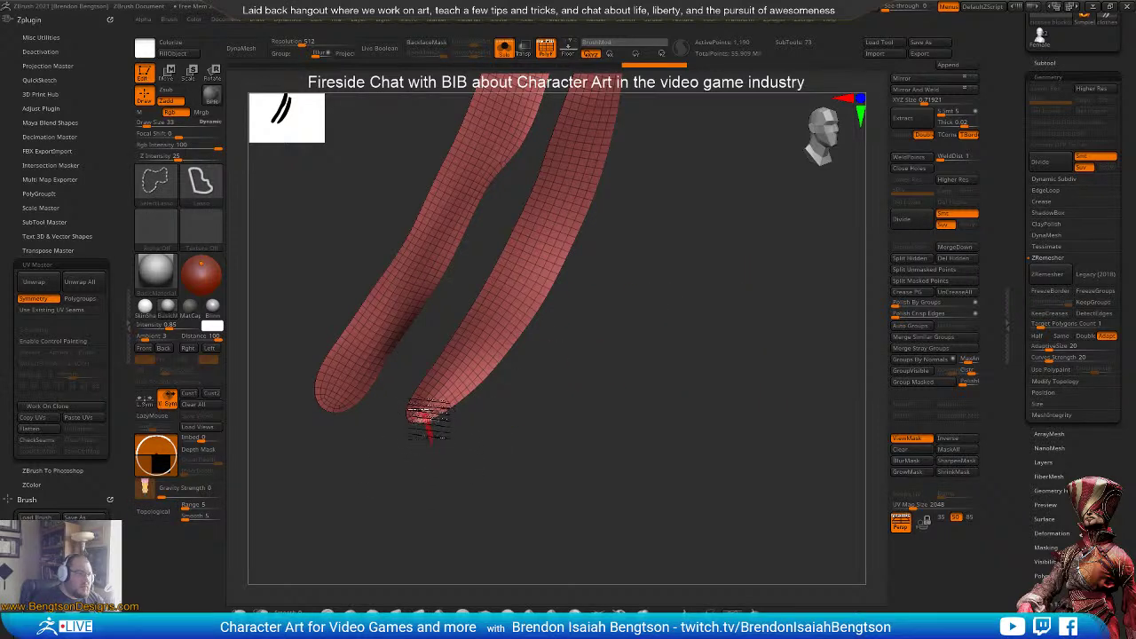
pyautogui.keyDown('ctrl'); pyautogui.keyDown('alt'); pyautogui.keyDown('shift'); pyautogui.moveTo(402, 400); pyautogui.dragTo(382, 410); pyautogui.keyUp('shift'); pyautogui.keyUp('alt'); pyautogui.keyUp('ctrl')
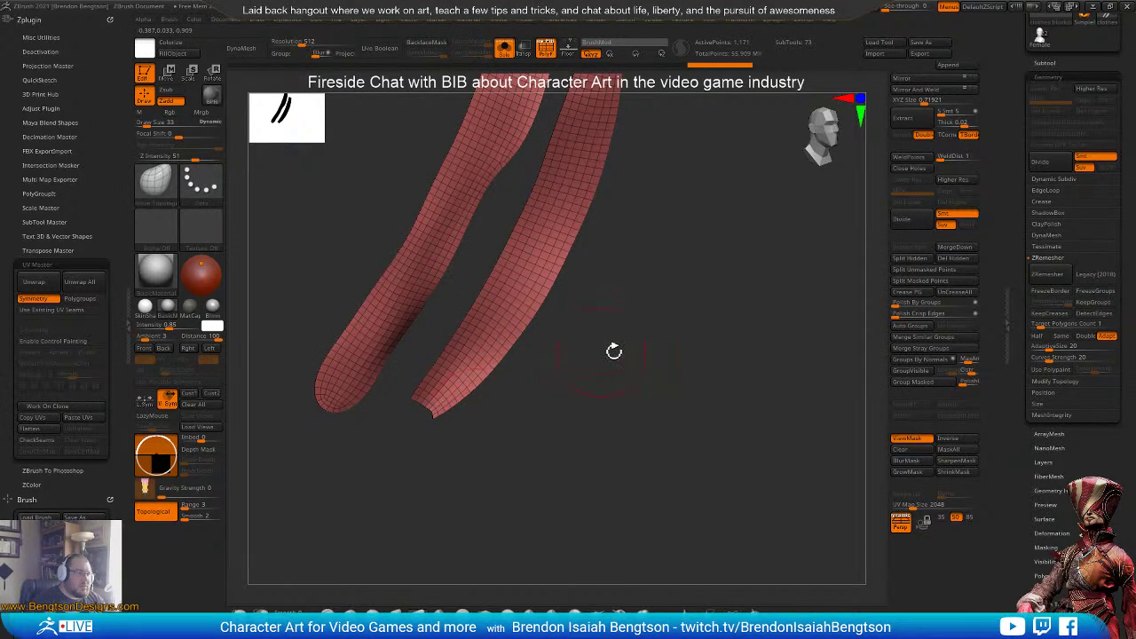
# - Hide both rounded ends of the longer strip and delete all hidden geometry
pyautogui.keyDown('alt'); pyautogui.moveTo(613, 351); pyautogui.dragTo(618, 453); pyautogui.keyUp('alt')
pyautogui.moveTo(639, 413); pyautogui.dragTo(627, 310)
pyautogui.moveTo(514, 393)
pyautogui.mouseDown()
pyautogui.moveTo(698, 319)
pyautogui.moveTo(707, 333)
pyautogui.moveTo(698, 279)
pyautogui.moveTo(657, 248)
pyautogui.moveTo(672, 198)
pyautogui.mouseUp()
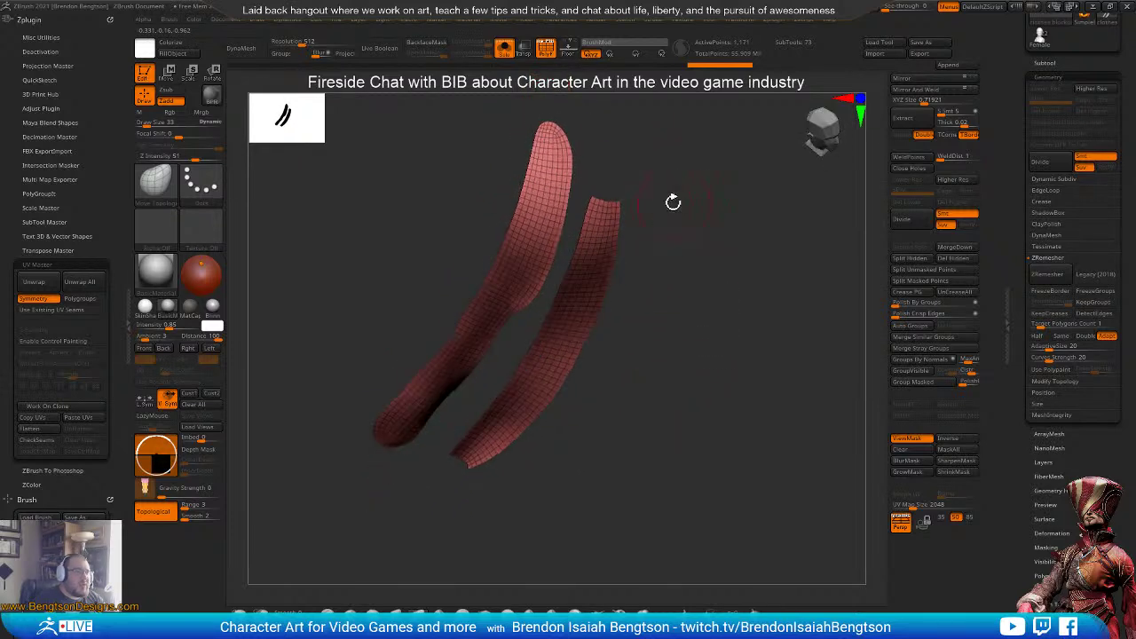
pyautogui.moveTo(545, 115)
pyautogui.keyDown('ctrl'); pyautogui.keyDown('alt'); pyautogui.keyDown('shift'); pyautogui.mouseDown()
pyautogui.moveTo(527, 135)
pyautogui.moveTo(565, 136)
pyautogui.moveTo(590, 116)
pyautogui.mouseUp(); pyautogui.keyUp('shift'); pyautogui.keyUp('alt'); pyautogui.keyUp('ctrl')
pyautogui.moveTo(667, 337); pyautogui.dragTo(635, 380)
pyautogui.hotkey('ctrl', 'shift')
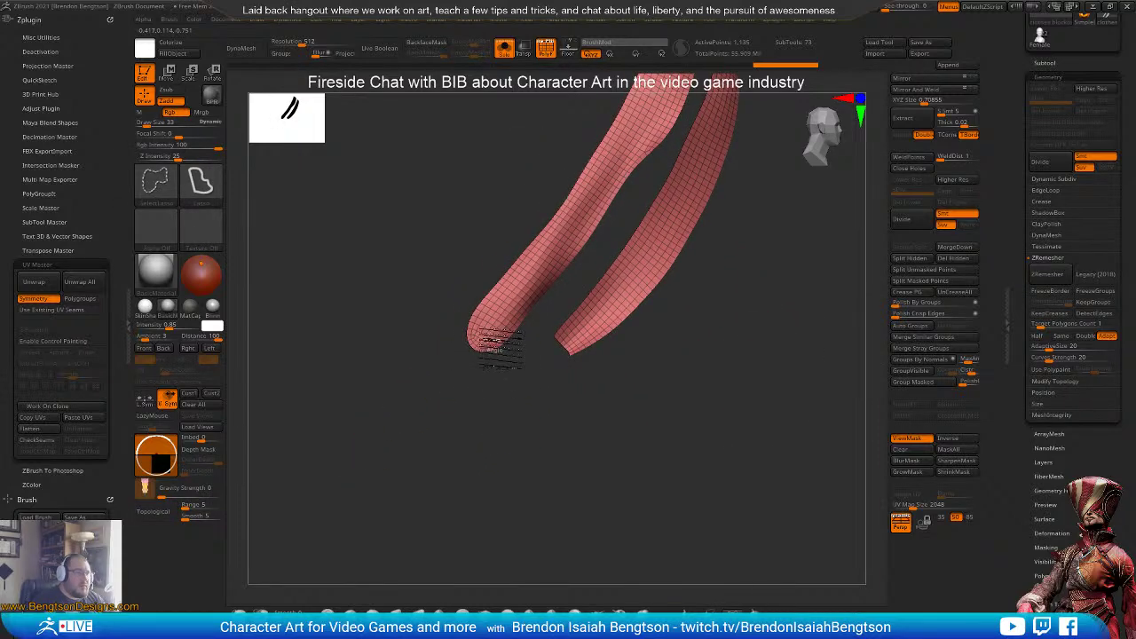
pyautogui.moveTo(486, 345)
pyautogui.keyDown('ctrl'); pyautogui.keyDown('alt'); pyautogui.keyDown('shift'); pyautogui.mouseDown()
pyautogui.moveTo(439, 426)
pyautogui.moveTo(462, 497)
pyautogui.mouseUp(); pyautogui.keyUp('shift'); pyautogui.keyUp('alt'); pyautogui.keyUp('ctrl')
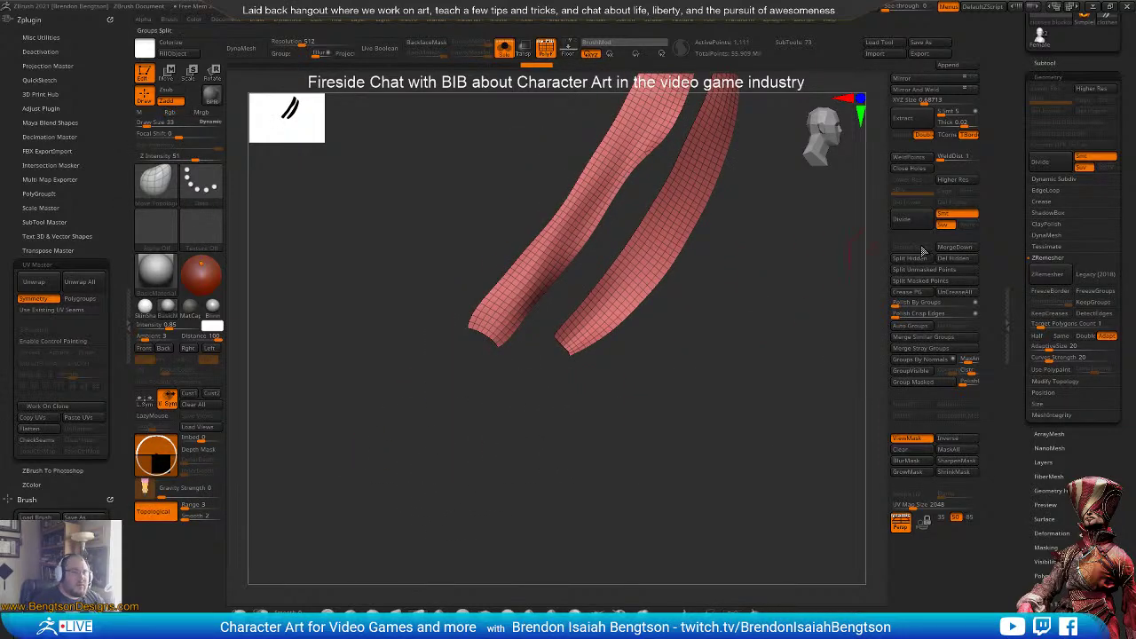
pyautogui.click(952, 260)
# - Remesh the trimmed strips with ZRemesher at the Same polygon count and polish them by groups
pyautogui.moveTo(756, 399); pyautogui.dragTo(772, 393)
pyautogui.click(1062, 337)
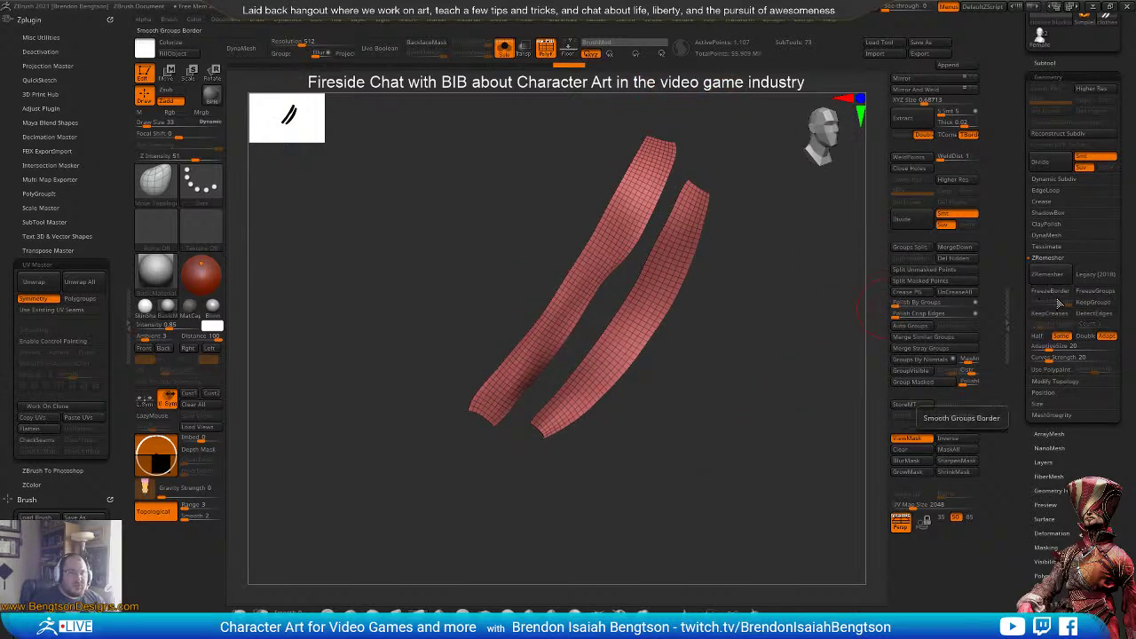
pyautogui.click(1047, 273)
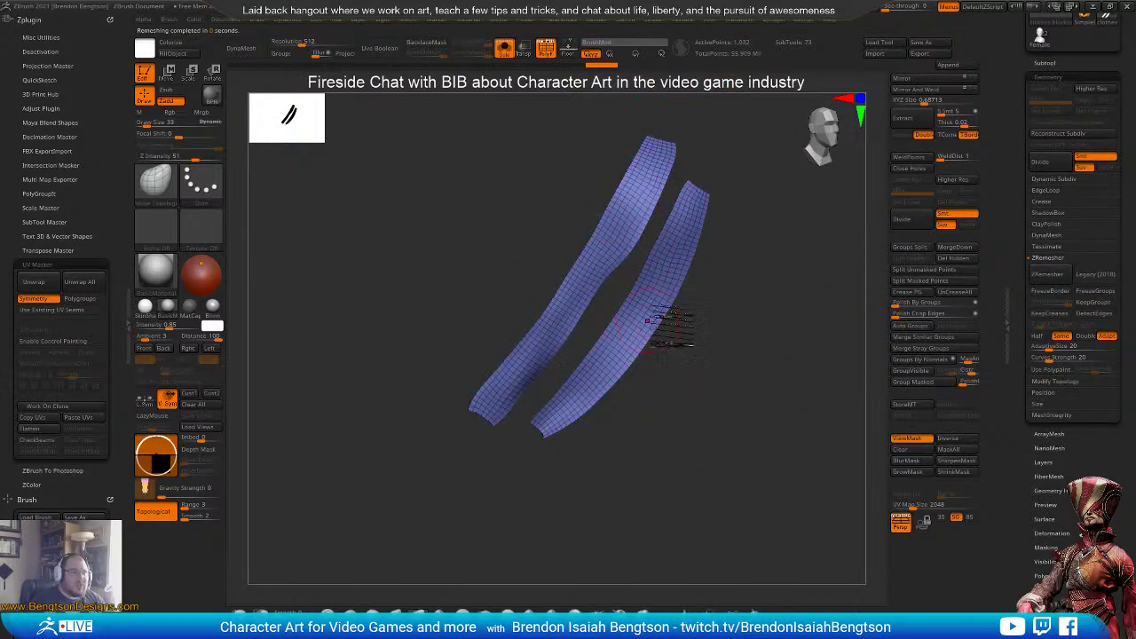
pyautogui.moveTo(673, 342); pyautogui.dragTo(748, 412)
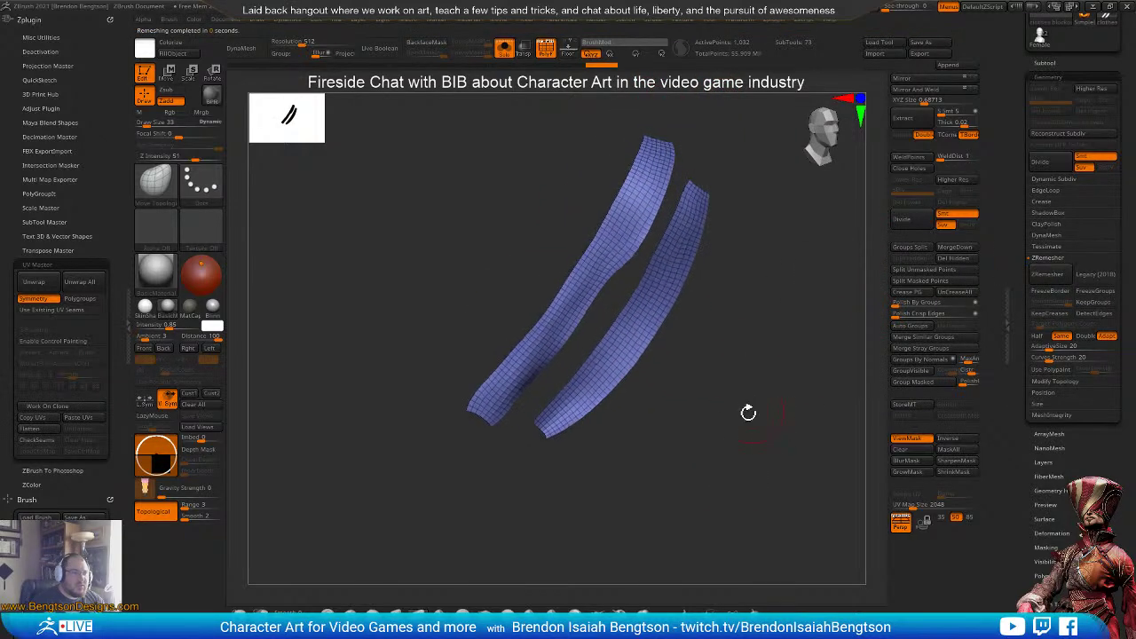
pyautogui.click(925, 302)
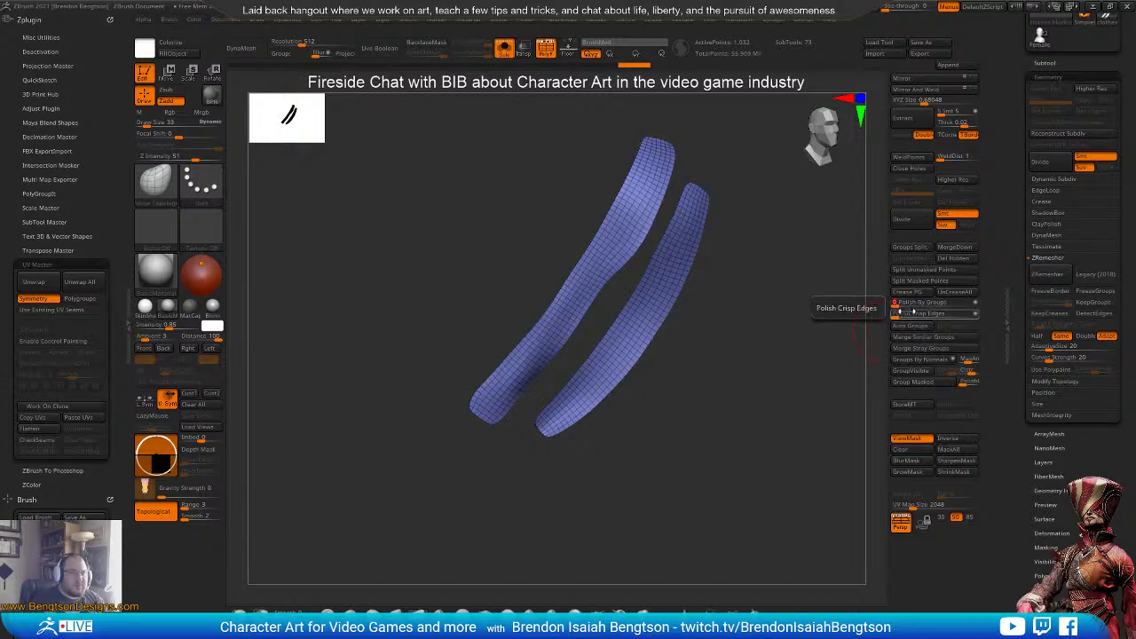
# - Undo the last polish on the remeshed strips
pyautogui.hotkey('ctrl', 'z')
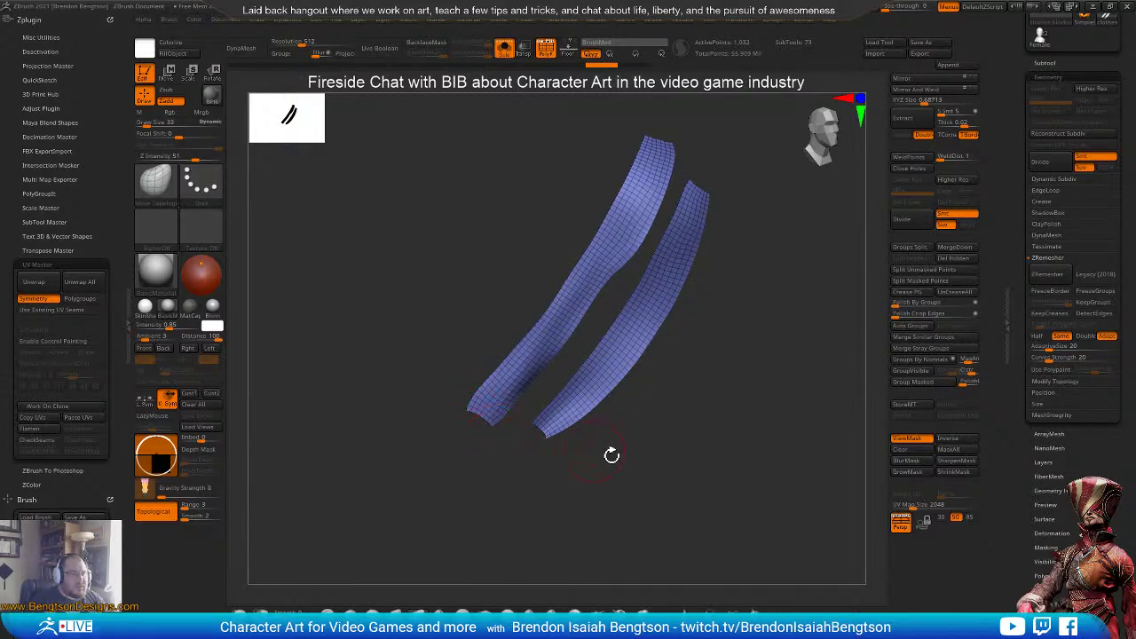
pyautogui.moveTo(611, 455); pyautogui.dragTo(643, 435)
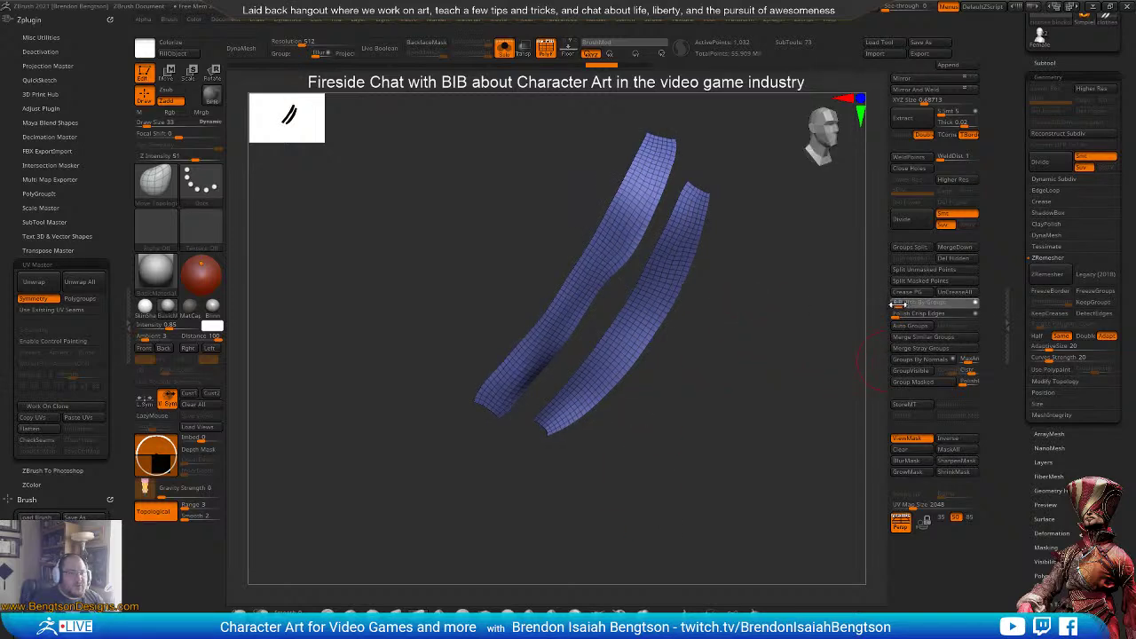
pyautogui.moveTo(754, 293)
pyautogui.mouseDown()
pyautogui.moveTo(739, 350)
pyautogui.moveTo(761, 375)
pyautogui.moveTo(732, 283)
pyautogui.mouseUp()
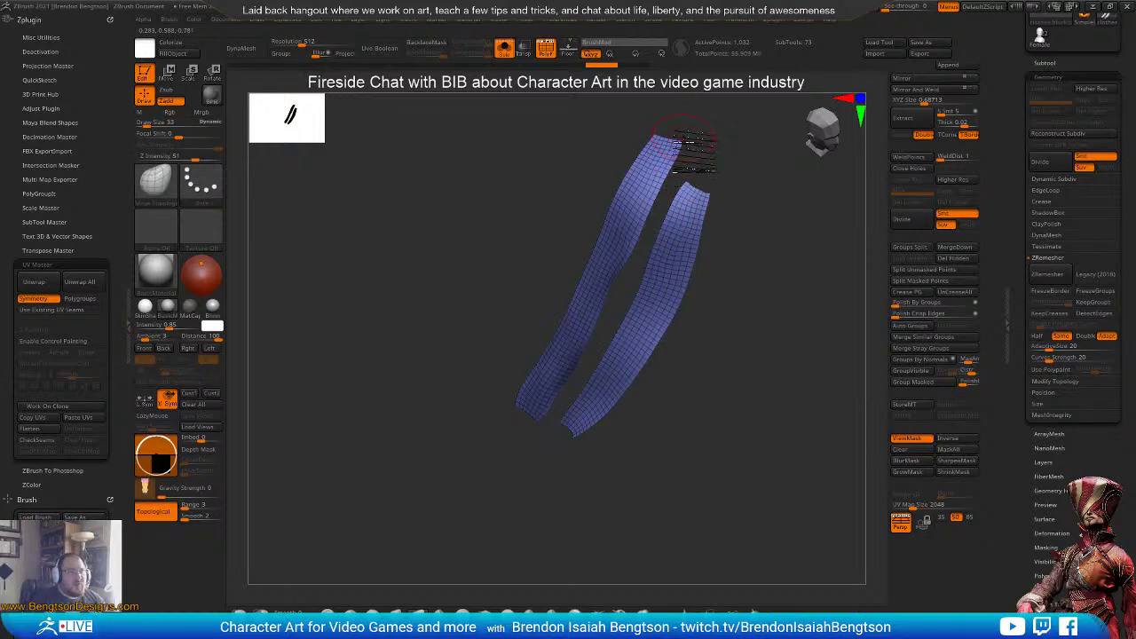
# - Try masking the strip ends with the MaskLasso brush and polishing the strips by groups
pyautogui.moveTo(688, 142)
pyautogui.mouseDown()
pyautogui.moveTo(698, 185)
pyautogui.moveTo(654, 221)
pyautogui.mouseUp()
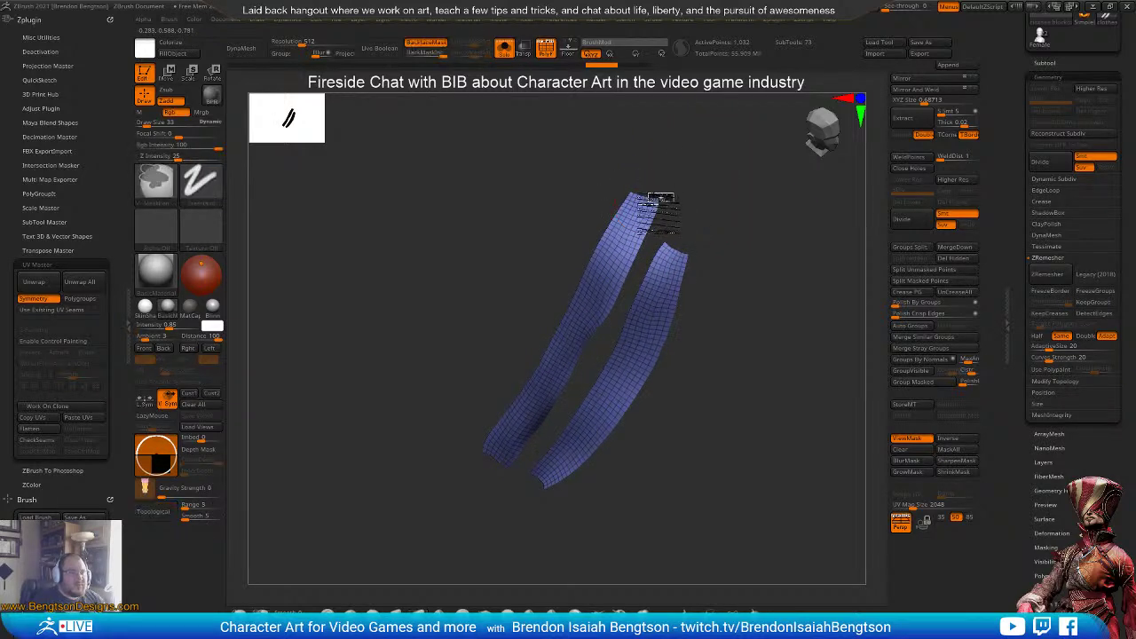
pyautogui.click(238, 616)
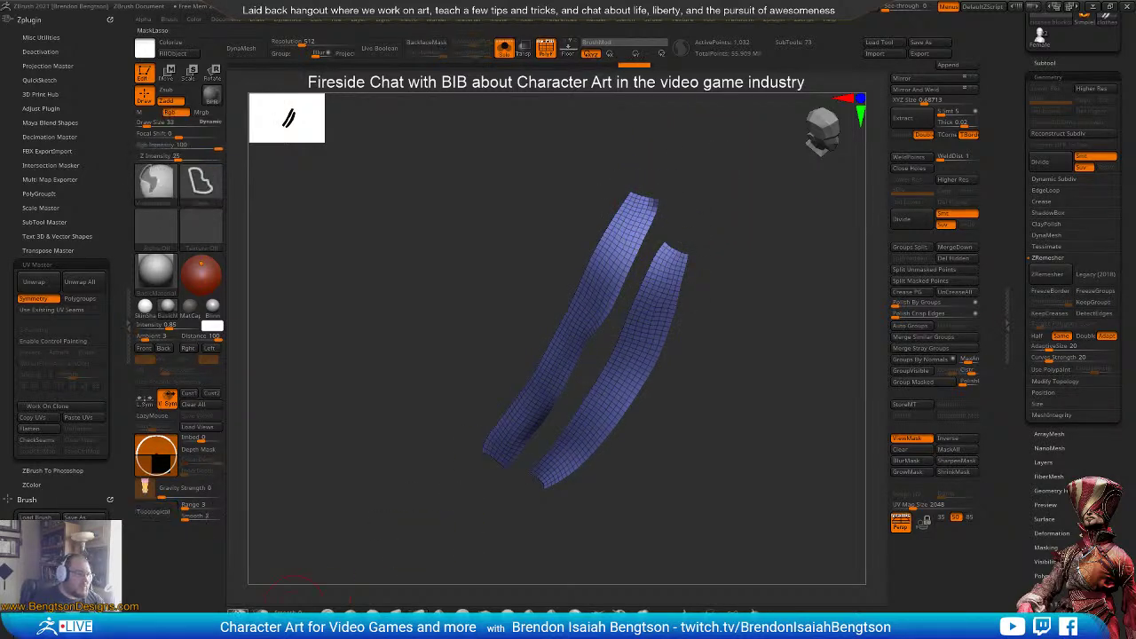
pyautogui.moveTo(650, 175)
pyautogui.mouseDown()
pyautogui.moveTo(635, 199)
pyautogui.moveTo(647, 183)
pyautogui.mouseUp()
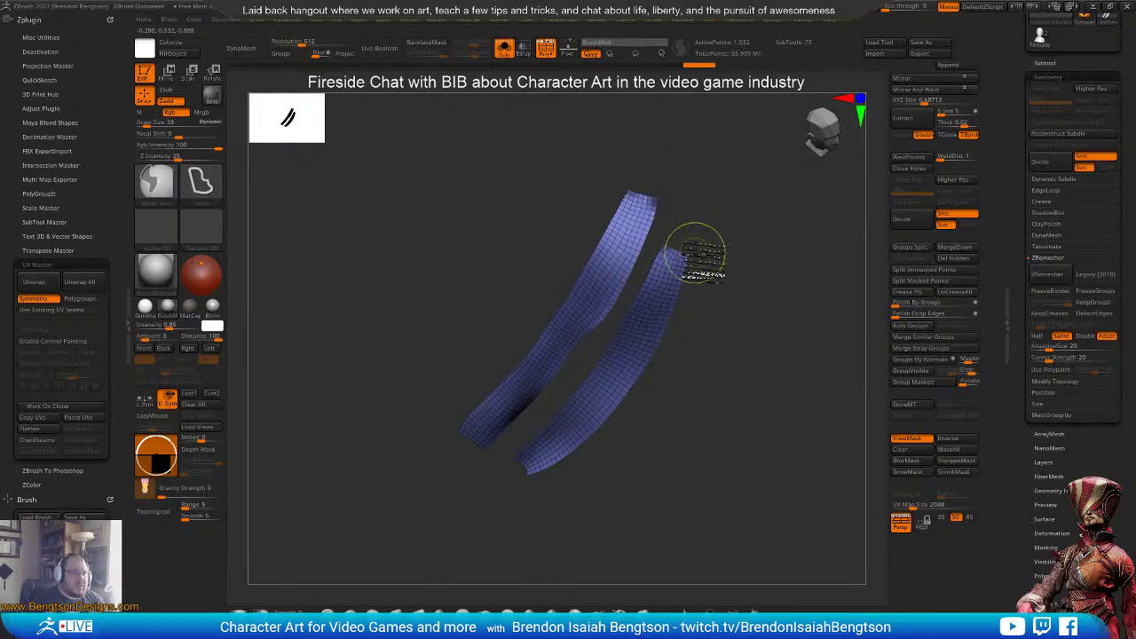
pyautogui.moveTo(672, 467); pyautogui.dragTo(685, 414)
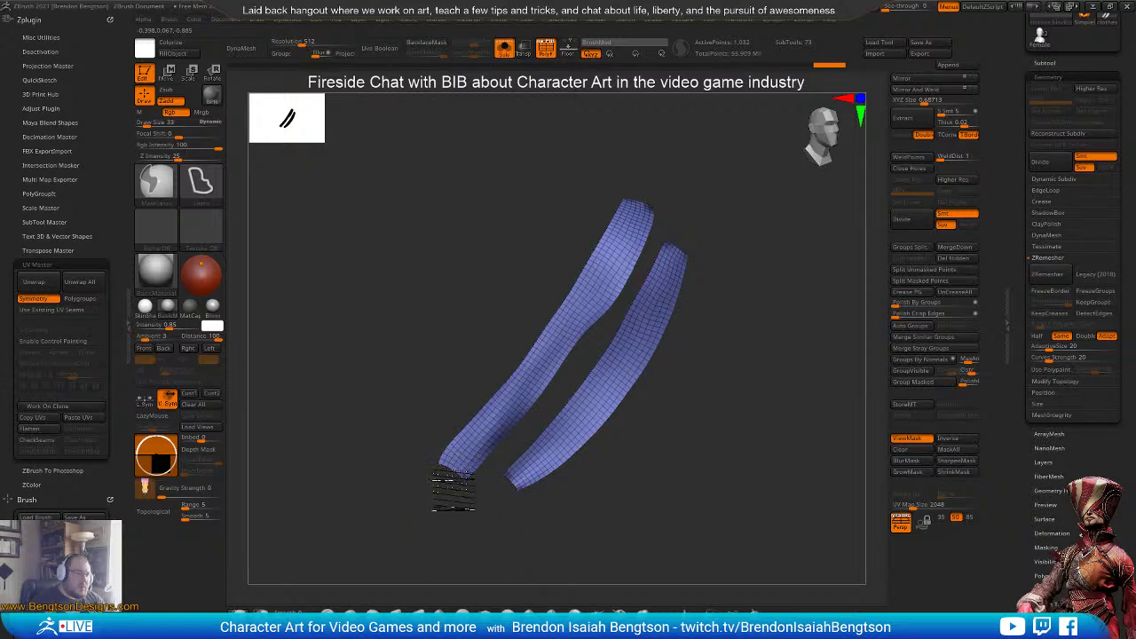
pyautogui.keyDown('ctrl'); pyautogui.moveTo(450, 490); pyautogui.dragTo(421, 456); pyautogui.keyUp('ctrl')
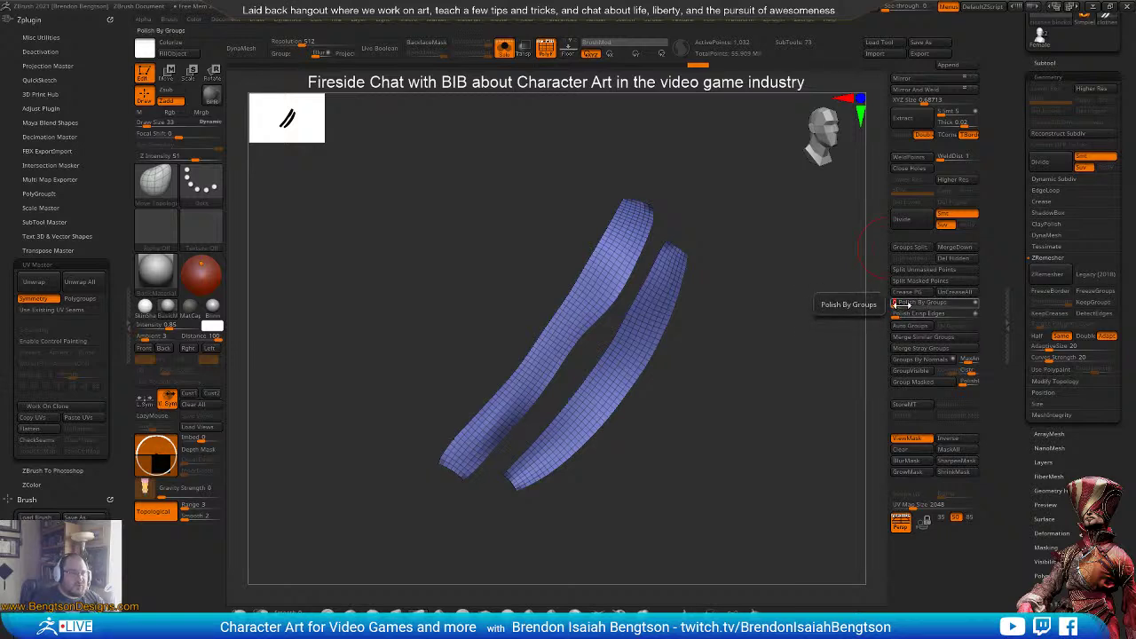
# - Lasso-mask the upper end of the shorter strip and invert the mask so only that tip can be edited
pyautogui.moveTo(766, 341); pyautogui.dragTo(756, 371)
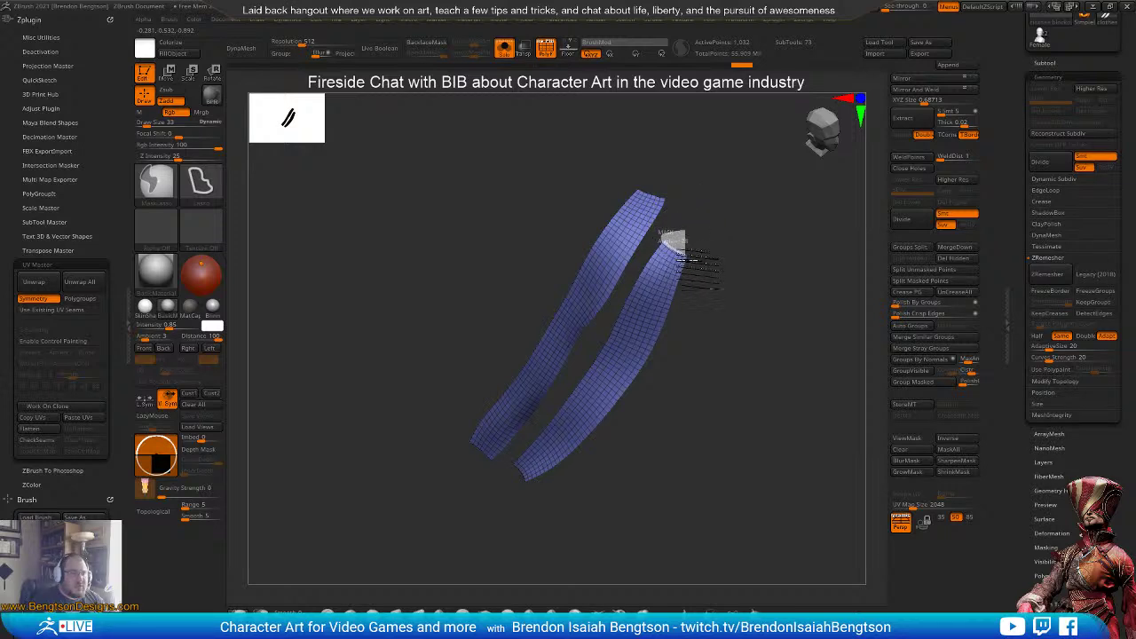
pyautogui.keyDown('ctrl'); pyautogui.keyDown('alt'); pyautogui.moveTo(685, 253); pyautogui.dragTo(743, 248); pyautogui.keyUp('alt'); pyautogui.keyUp('ctrl')
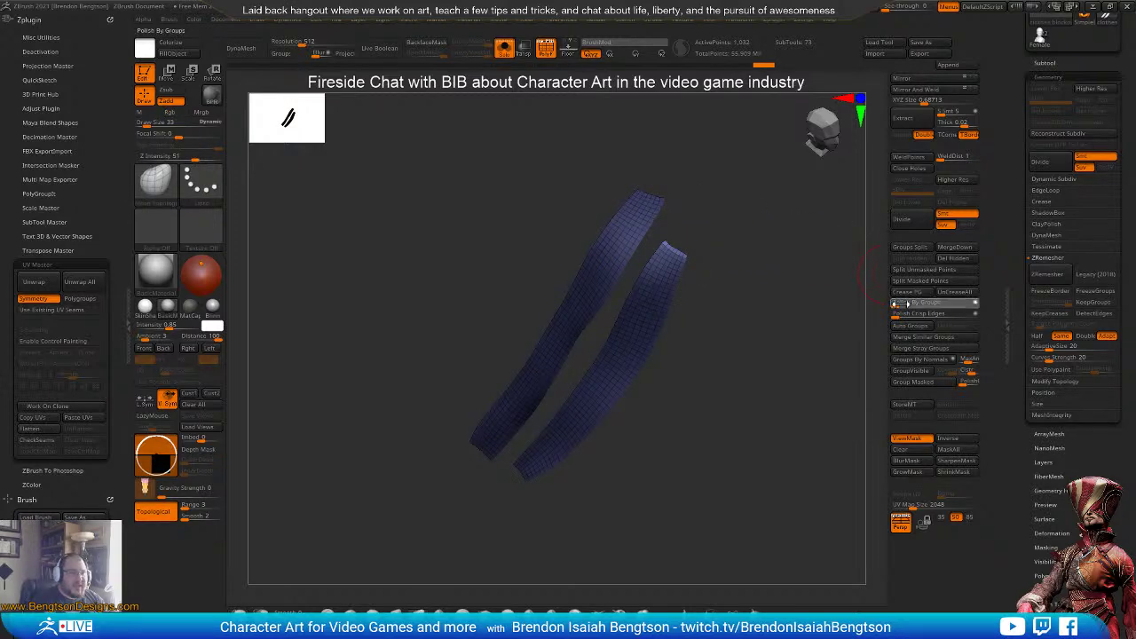
pyautogui.moveTo(749, 279)
pyautogui.keyDown('ctrl'); pyautogui.mouseDown(button='right')
pyautogui.moveTo(773, 477)
pyautogui.moveTo(751, 249)
pyautogui.moveTo(636, 224)
pyautogui.moveTo(662, 213)
pyautogui.moveTo(667, 190)
pyautogui.mouseUp(button='right'); pyautogui.keyUp('ctrl')
pyautogui.press('space')
pyautogui.moveTo(642, 229); pyautogui.dragTo(647, 211, button='right')
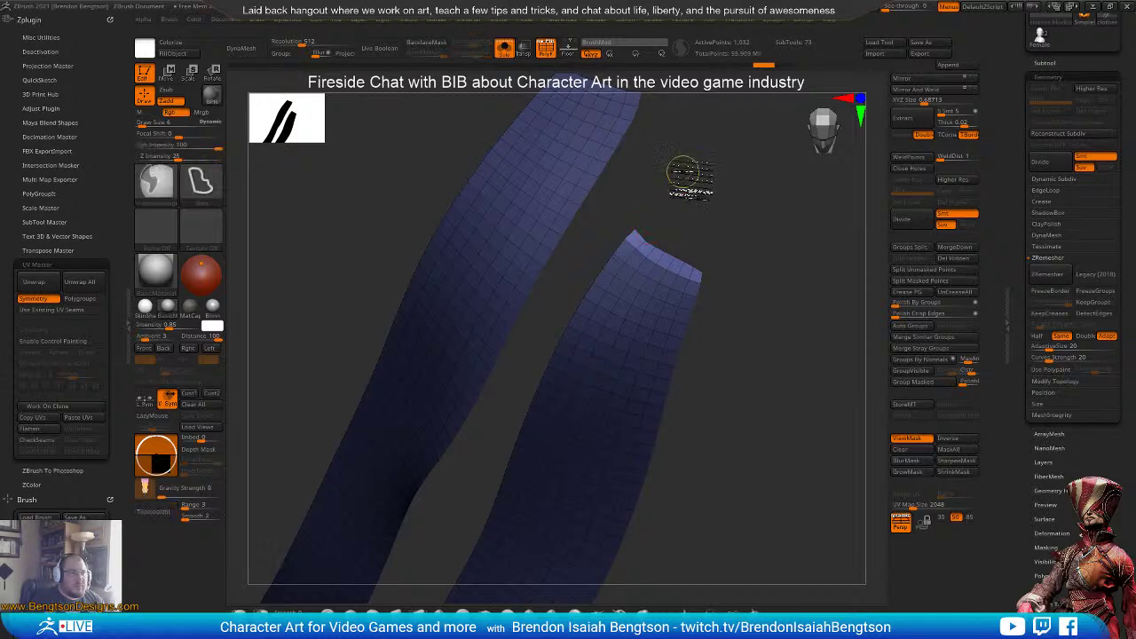
# - Polish the shorter strip's upper tip by groups, inverting the mask as needed, and clear the mask
pyautogui.moveTo(683, 172)
pyautogui.keyDown('ctrl'); pyautogui.mouseDown()
pyautogui.moveTo(648, 256)
pyautogui.moveTo(684, 270)
pyautogui.moveTo(697, 213)
pyautogui.mouseUp(); pyautogui.keyUp('ctrl')
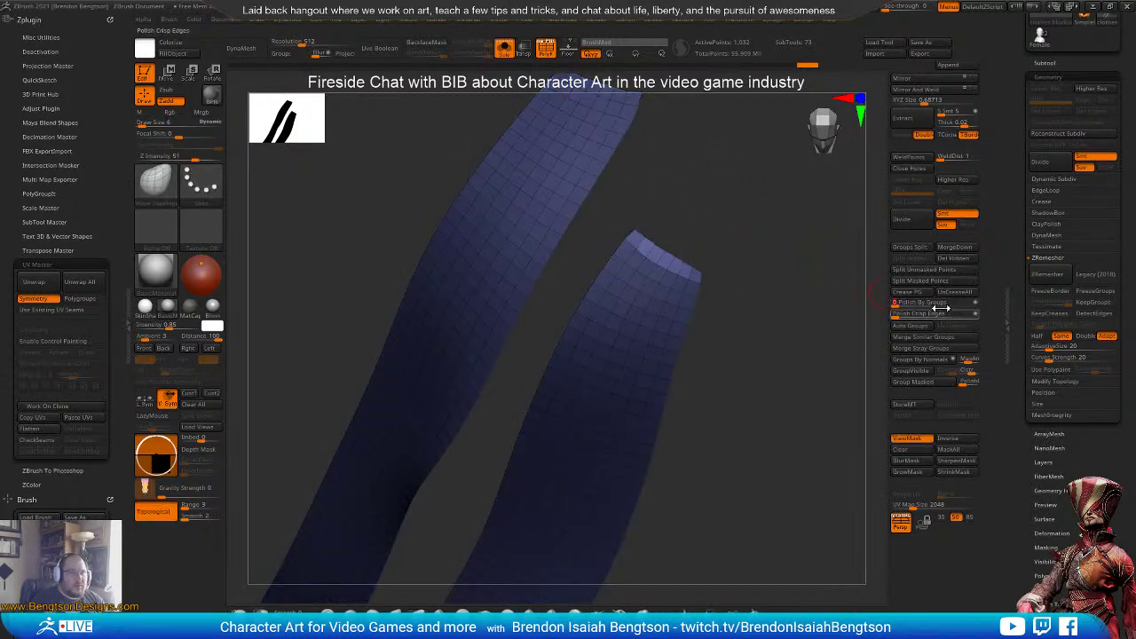
pyautogui.keyDown('ctrl'); pyautogui.click(721, 270); pyautogui.keyUp('ctrl')
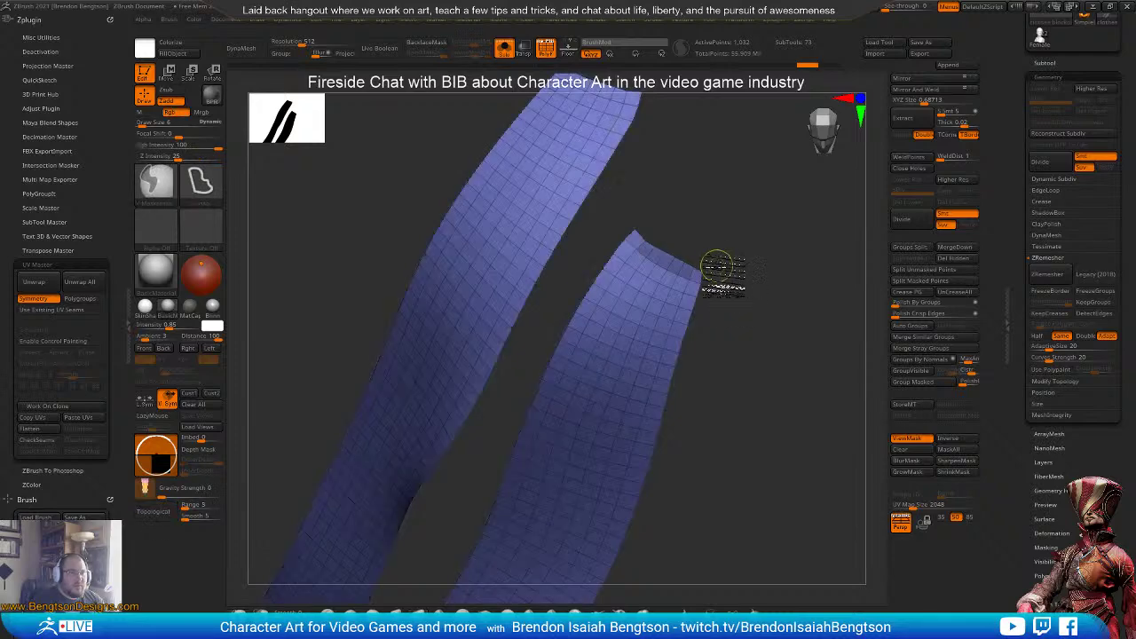
pyautogui.keyDown('ctrl'); pyautogui.click(717, 272); pyautogui.keyUp('ctrl')
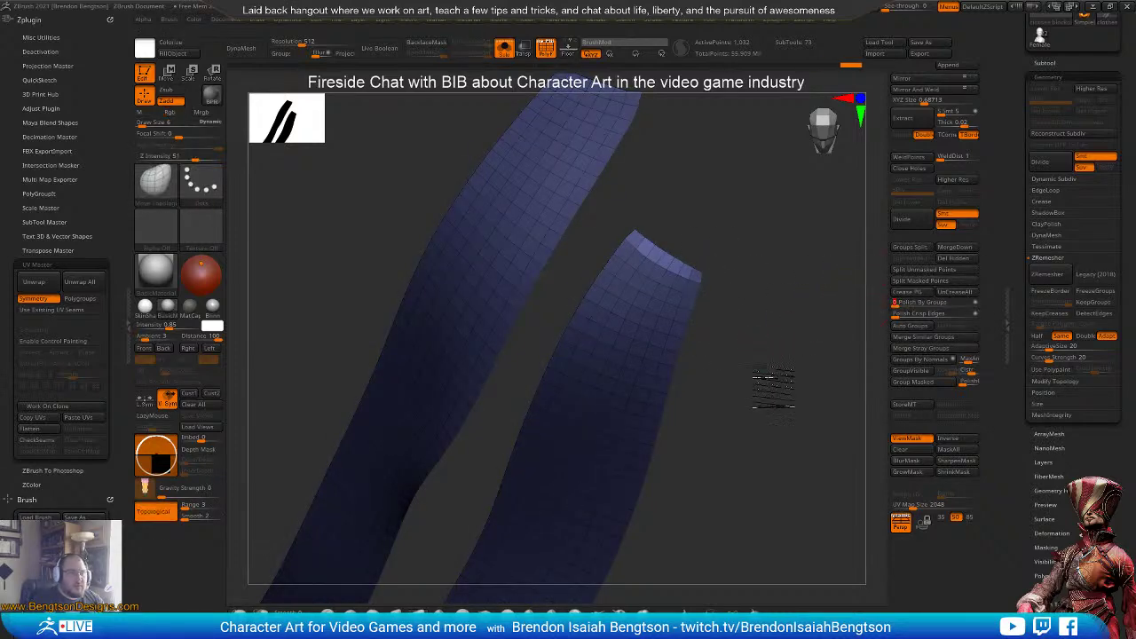
pyautogui.moveTo(772, 387)
pyautogui.mouseDown()
pyautogui.moveTo(768, 299)
pyautogui.moveTo(760, 367)
pyautogui.moveTo(728, 301)
pyautogui.moveTo(659, 231)
pyautogui.moveTo(750, 336)
pyautogui.mouseUp()
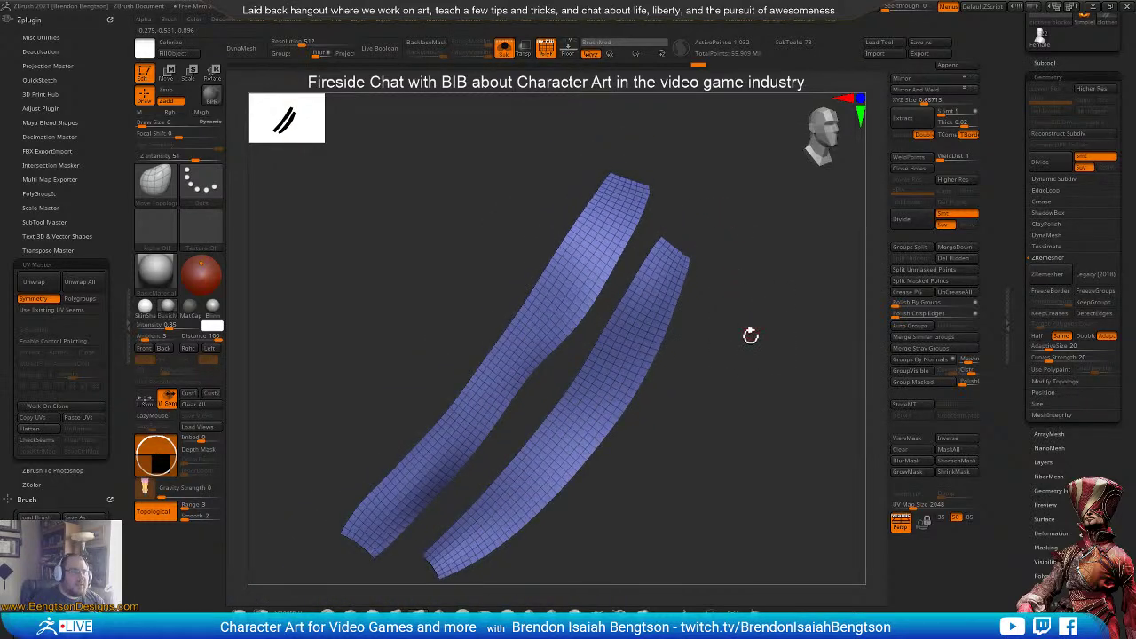
# - Remesh the strips with ZRemesher twice at the Half polygon count and once more at Same
pyautogui.click(1047, 275)
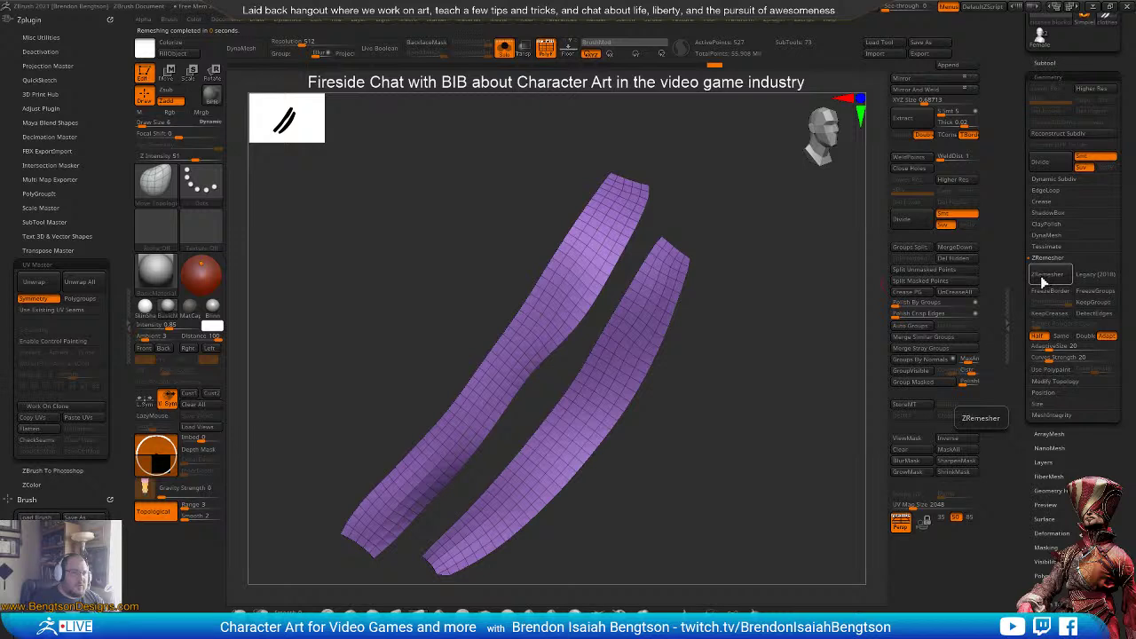
pyautogui.click(1045, 279)
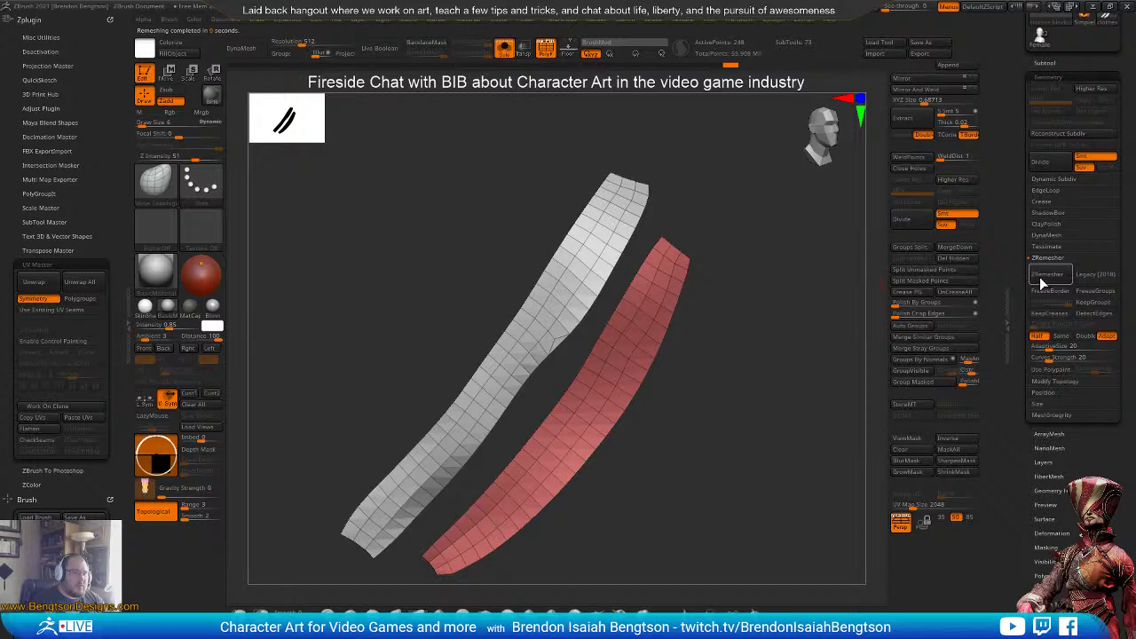
pyautogui.hotkey('ctrl', 'z')
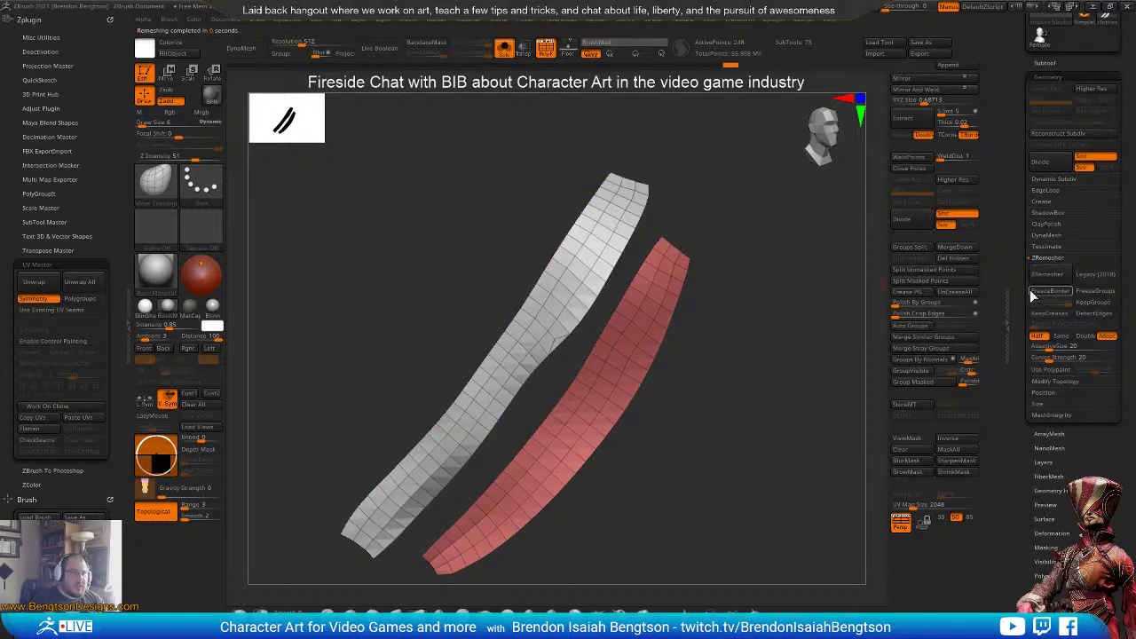
pyautogui.moveTo(770, 423); pyautogui.dragTo(775, 384)
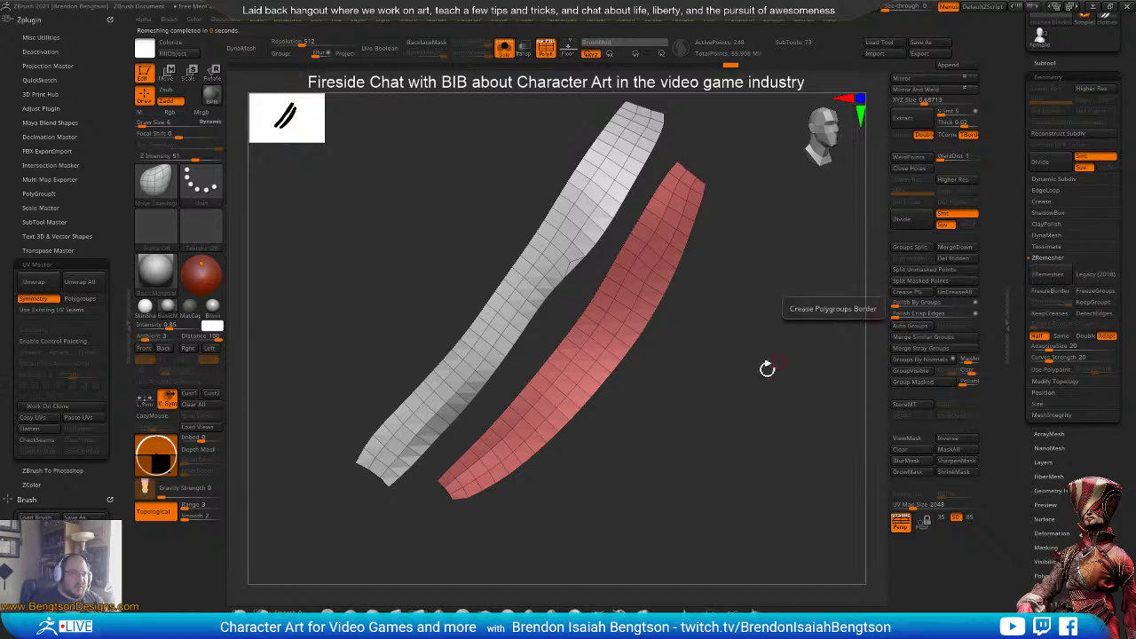
pyautogui.moveTo(766, 367); pyautogui.dragTo(782, 425)
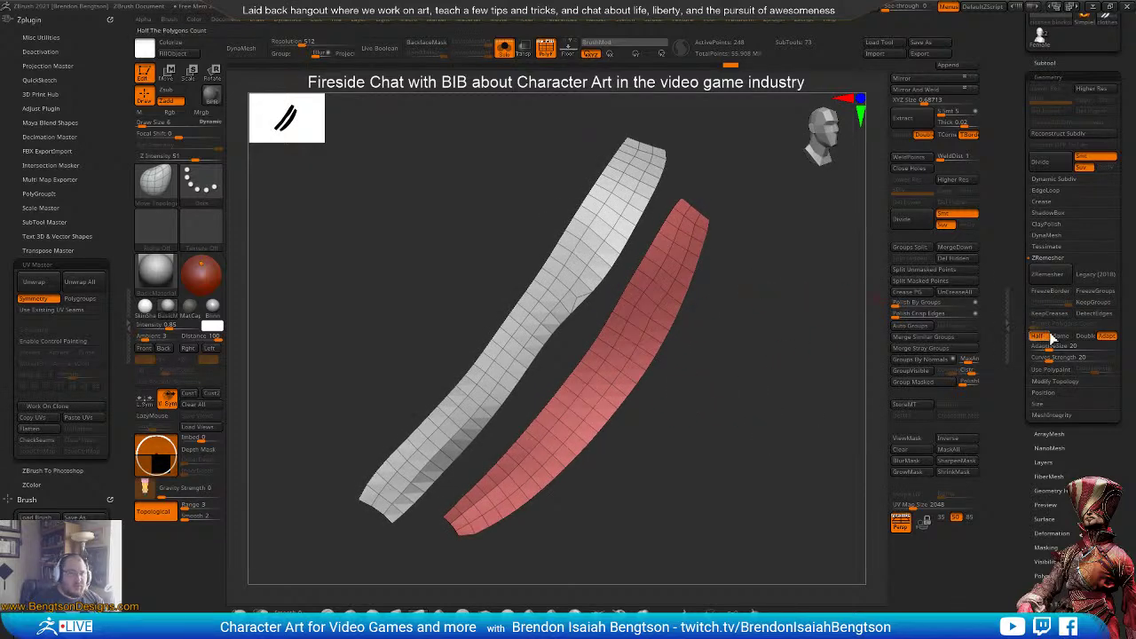
pyautogui.click(1058, 280)
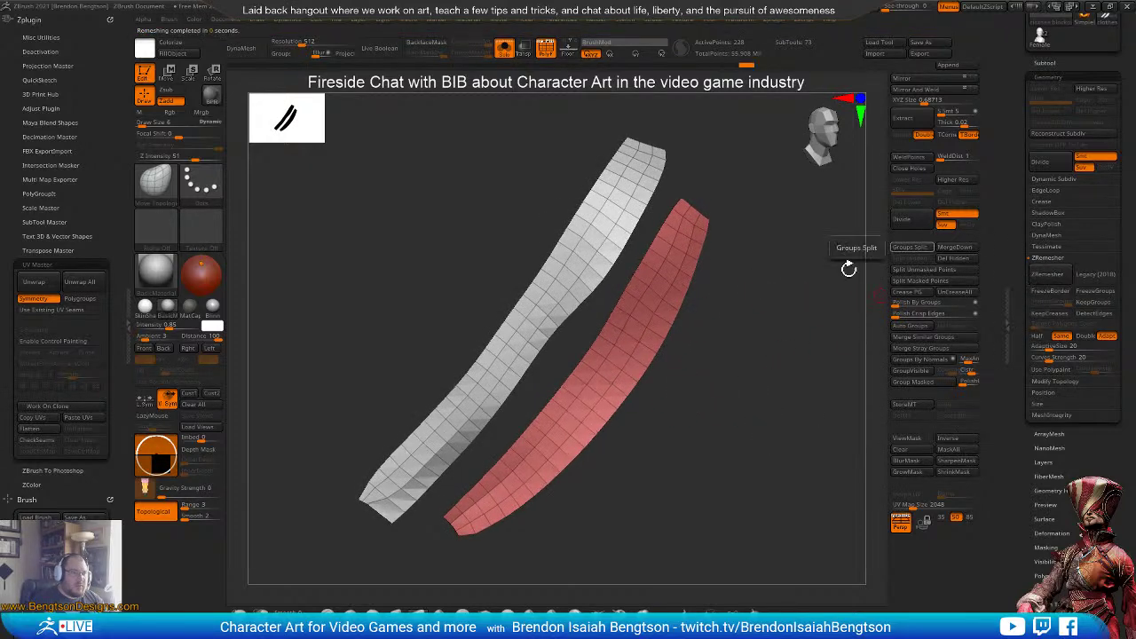
# - Square off the shorter strip's lower end with the Move Topological brush at draw size 20, then remesh with ZRemesher at Same
pyautogui.moveTo(612, 484)
pyautogui.mouseDown()
pyautogui.moveTo(621, 479)
pyautogui.moveTo(599, 382)
pyautogui.mouseUp()
pyautogui.press('space')
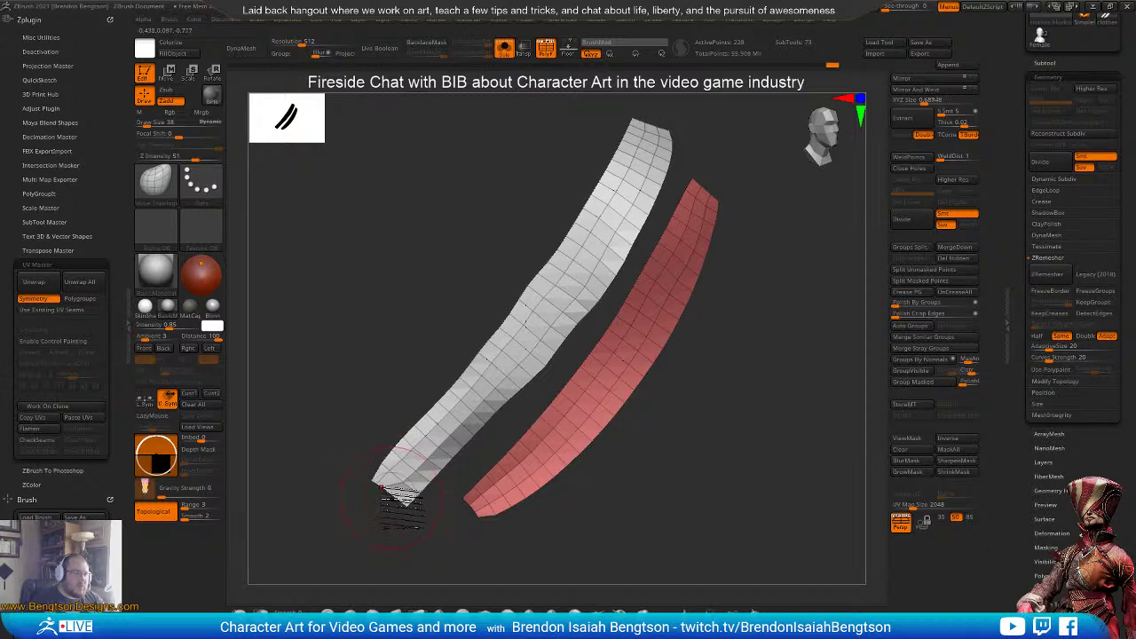
pyautogui.press('space')
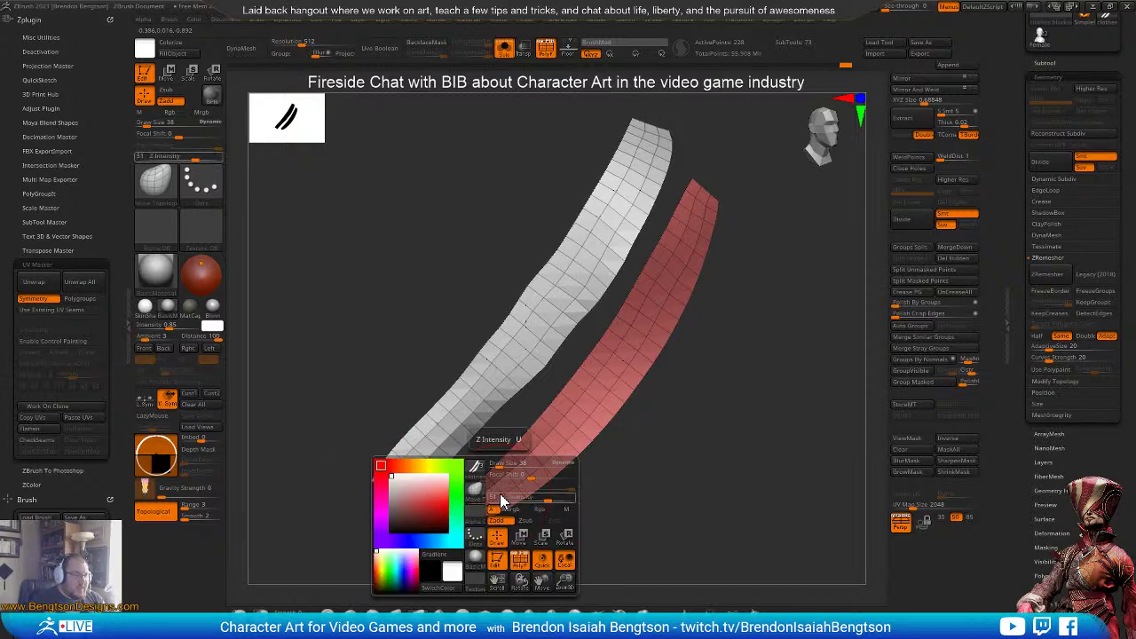
pyautogui.moveTo(500, 467); pyautogui.dragTo(494, 467)
pyautogui.moveTo(477, 525)
pyautogui.mouseDown()
pyautogui.moveTo(490, 540)
pyautogui.moveTo(476, 525)
pyautogui.moveTo(482, 535)
pyautogui.mouseUp()
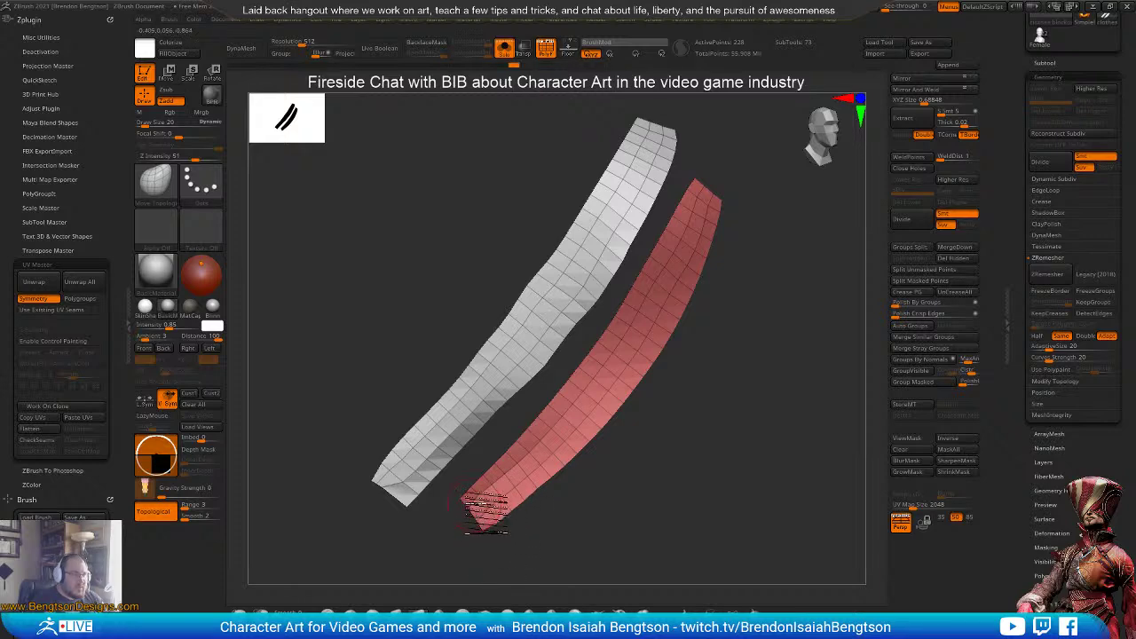
pyautogui.moveTo(761, 381); pyautogui.dragTo(751, 383)
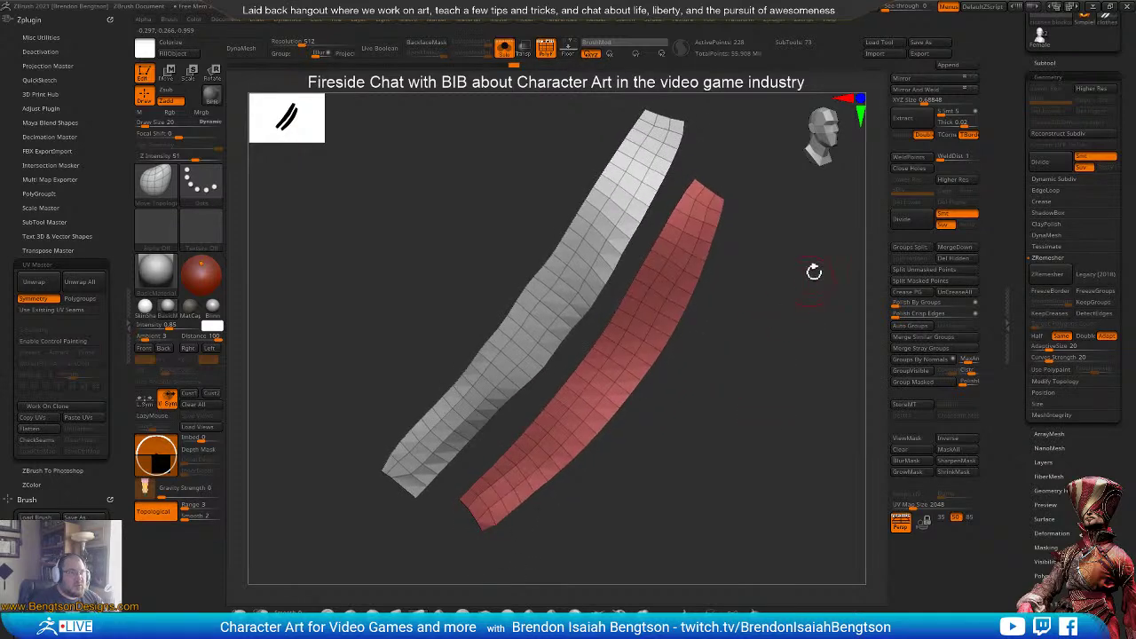
pyautogui.click(1062, 277)
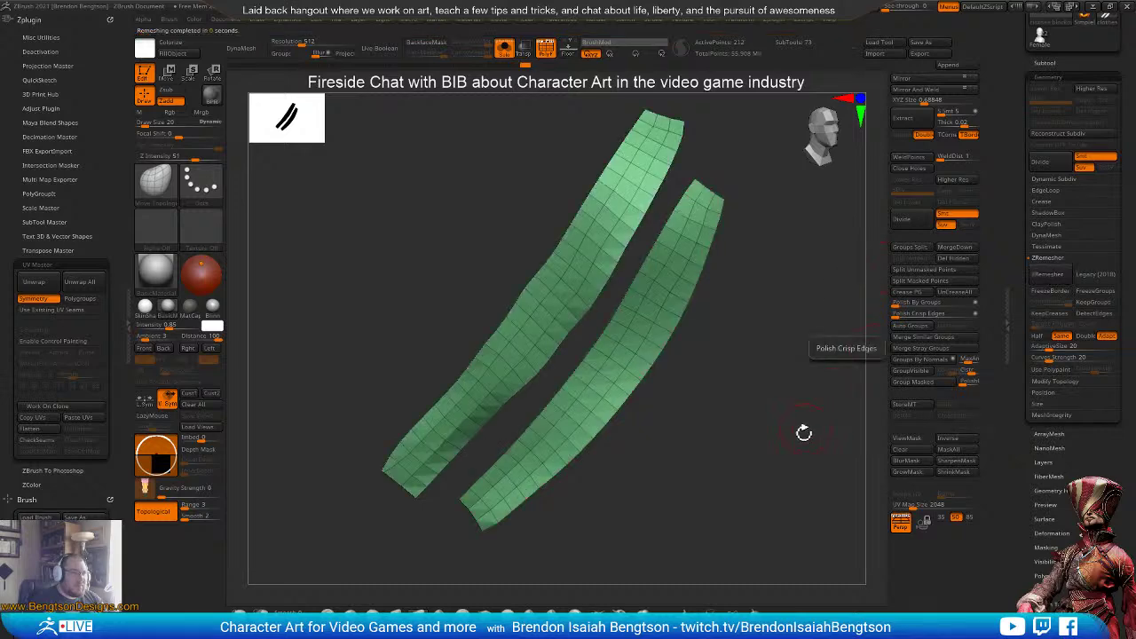
pyautogui.moveTo(832, 414); pyautogui.dragTo(826, 414)
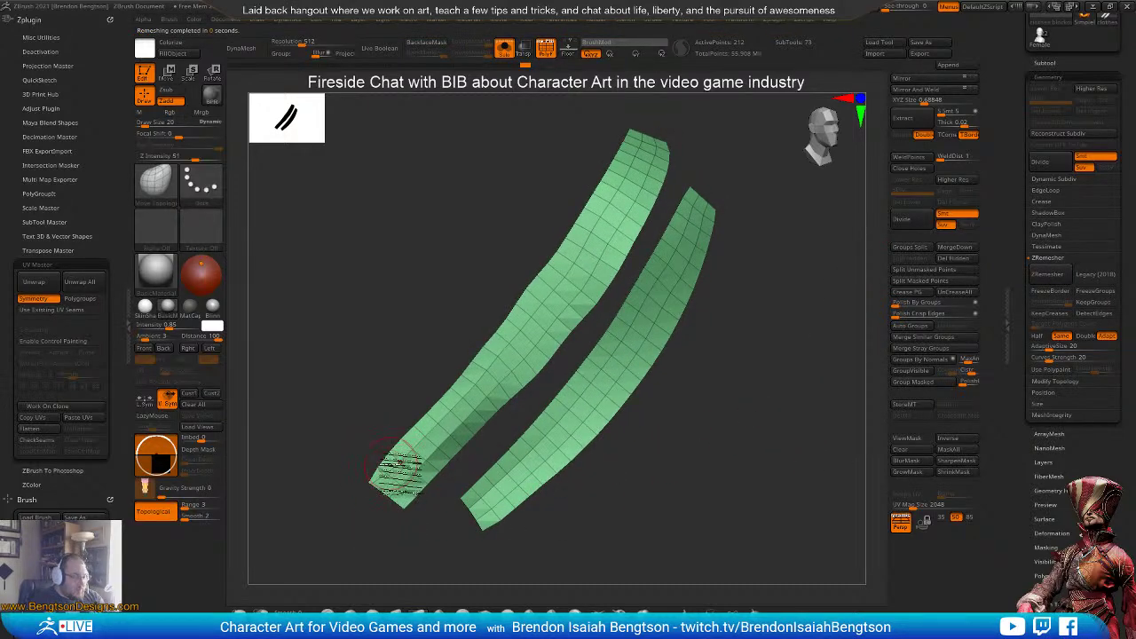
pyautogui.press('b')
pyautogui.press('z')
pyautogui.press('m')
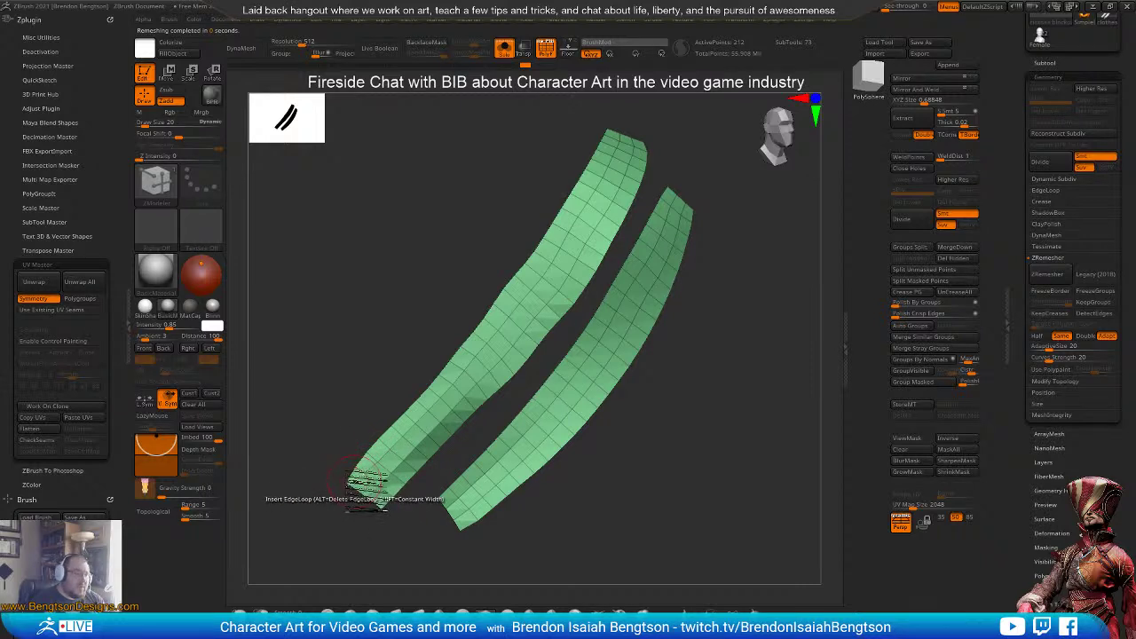
pyautogui.press('space')
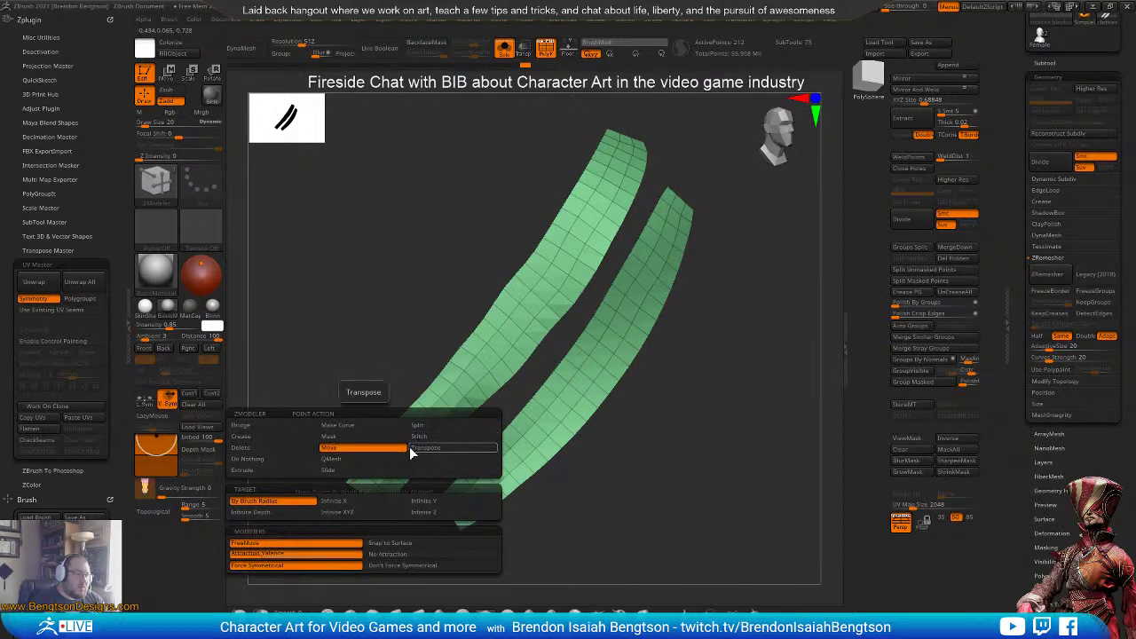
pyautogui.click(373, 475)
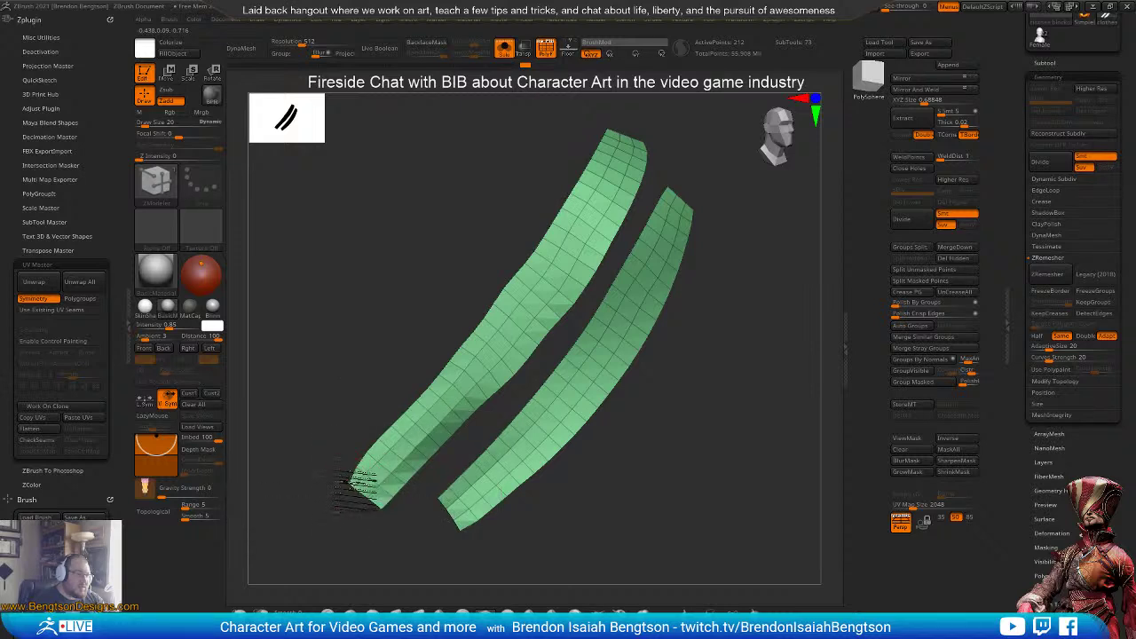
# - Adjust the longer strip's lower corner with the Move Topological brush, then remesh both strips with ZRemesher at Same
pyautogui.moveTo(341, 483); pyautogui.dragTo(369, 487)
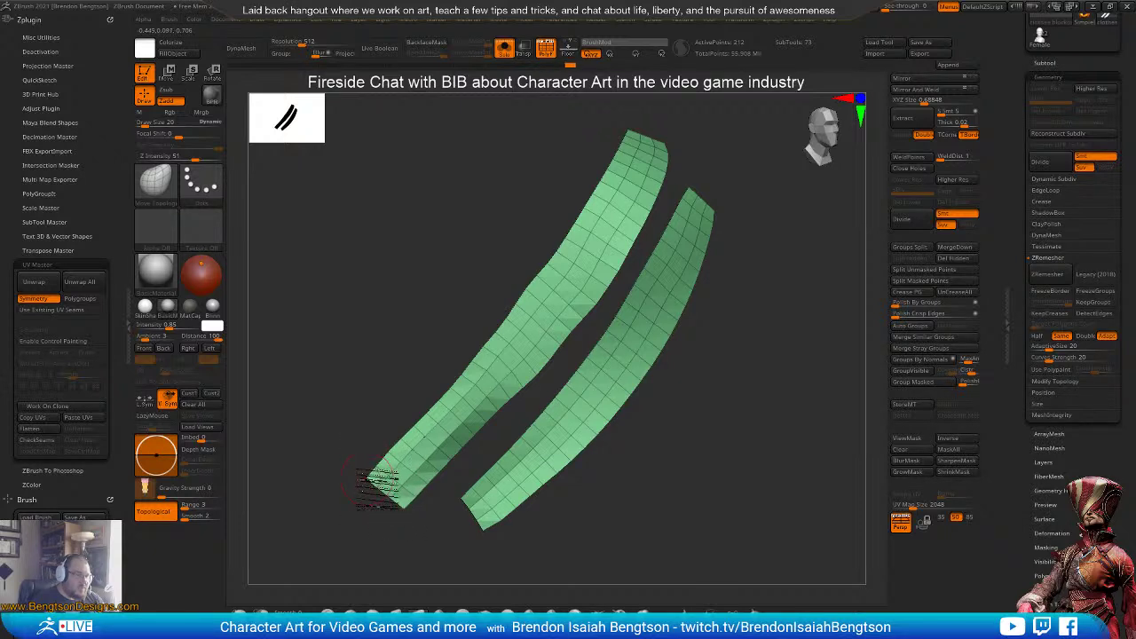
pyautogui.press('space')
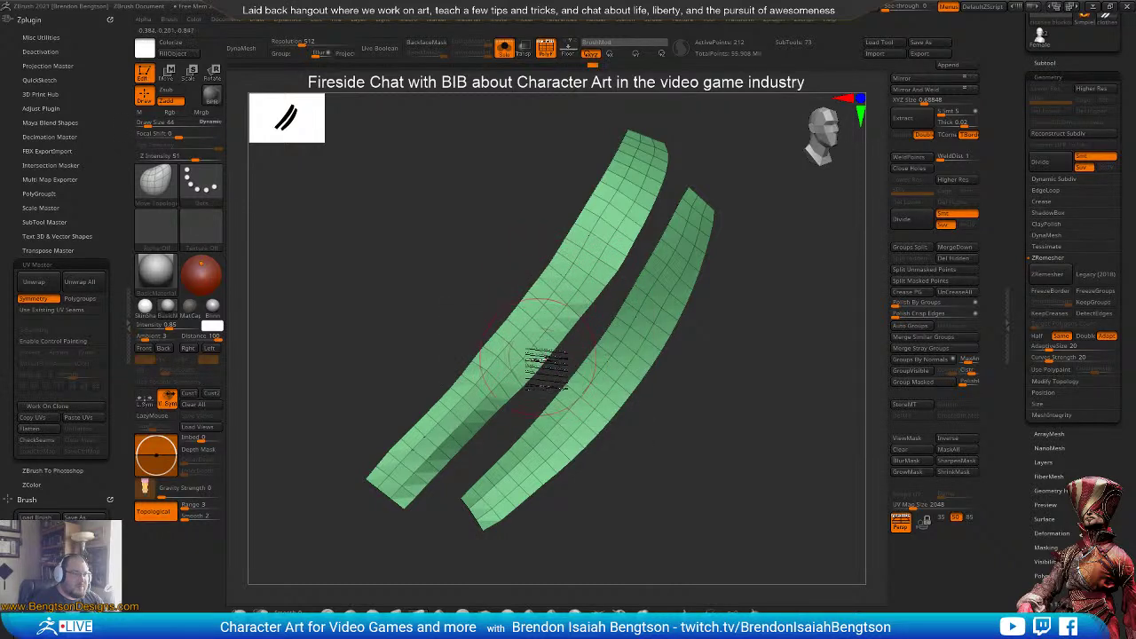
pyautogui.moveTo(772, 419); pyautogui.dragTo(776, 332)
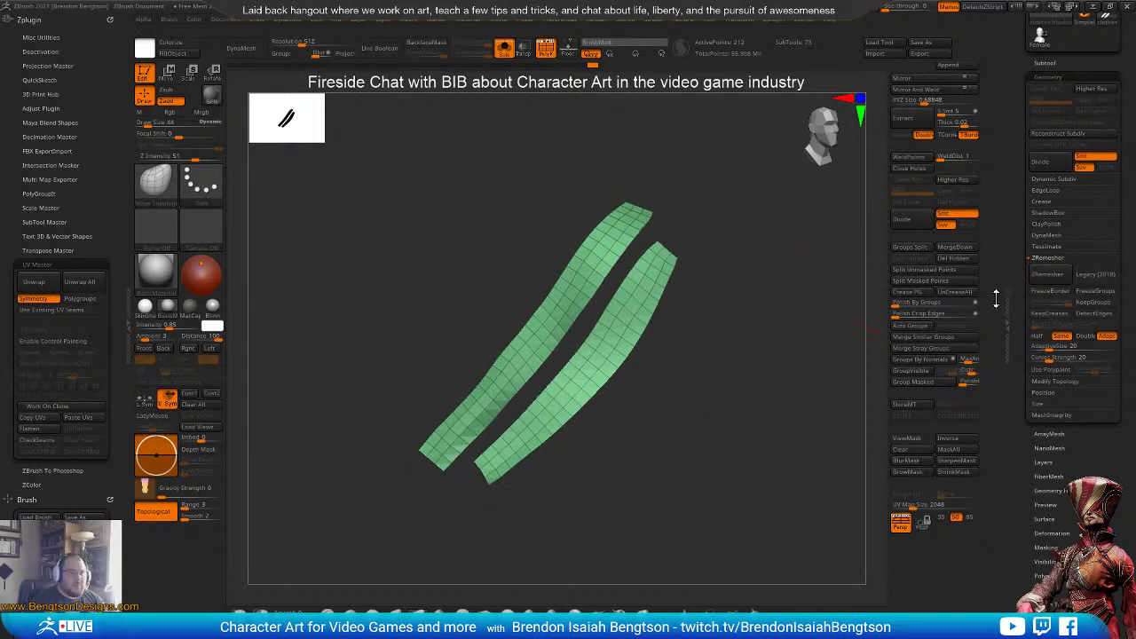
pyautogui.click(1048, 273)
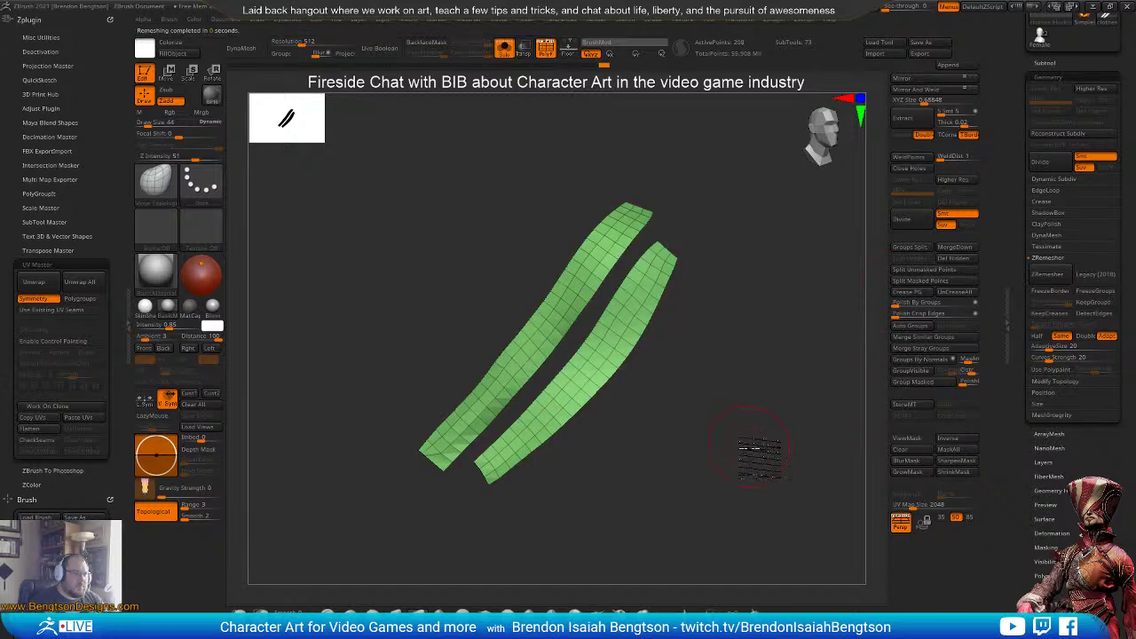
pyautogui.moveTo(759, 448); pyautogui.dragTo(754, 428)
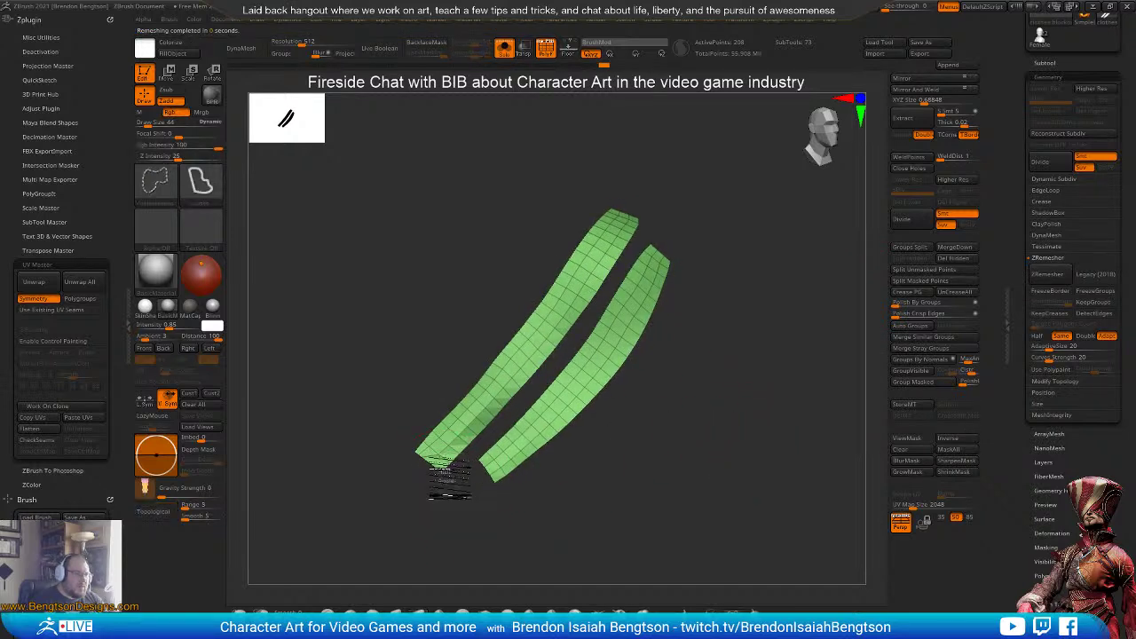
# - Trim the end row of polygons off the longer strip's lower end, then remesh both strips with ZRemesher at Same
pyautogui.press('b')
pyautogui.press('m')
pyautogui.press('t')
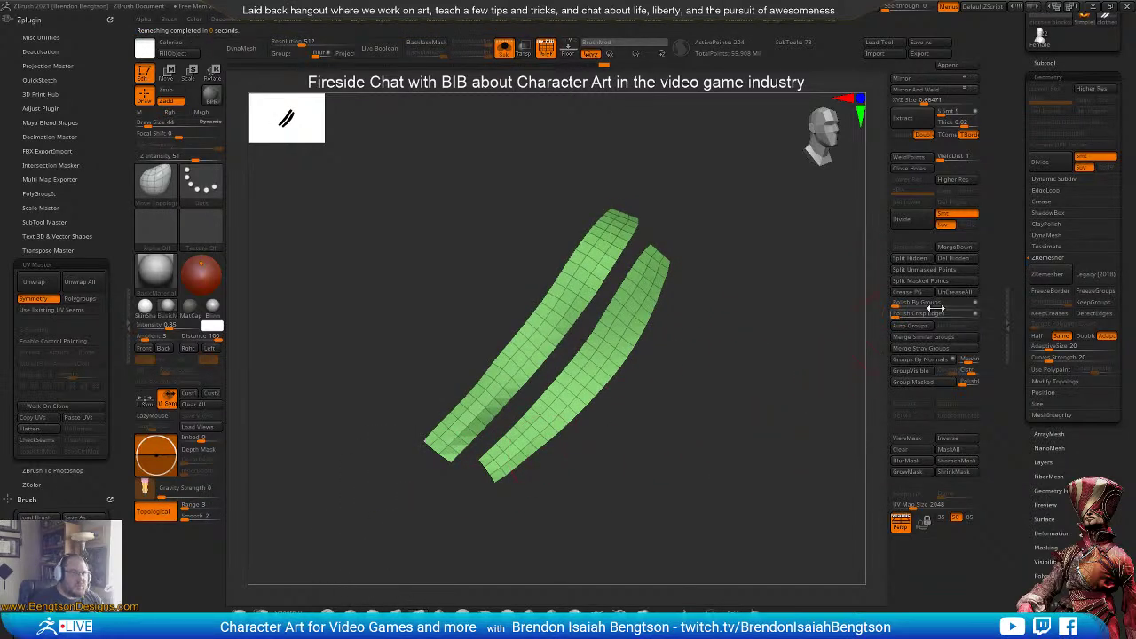
pyautogui.click(1045, 277)
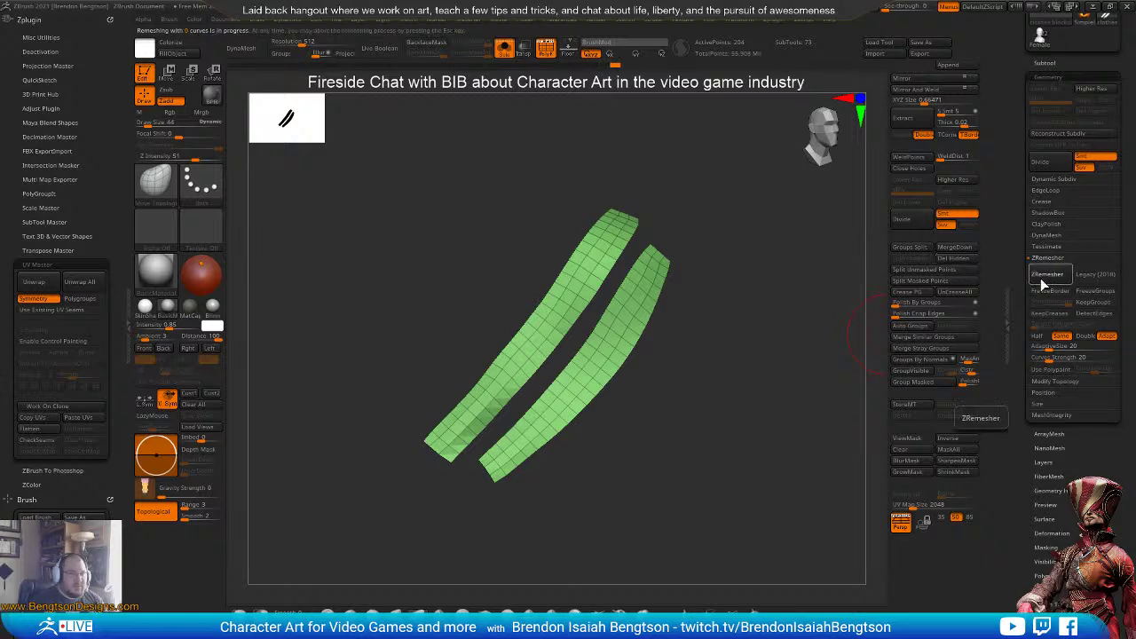
# - Trim the end row of polygons off the longer strip's upper end, then run ZRemesher on both strips at Same
pyautogui.moveTo(698, 459)
pyautogui.mouseDown()
pyautogui.moveTo(719, 506)
pyautogui.moveTo(695, 533)
pyautogui.moveTo(710, 511)
pyautogui.mouseUp()
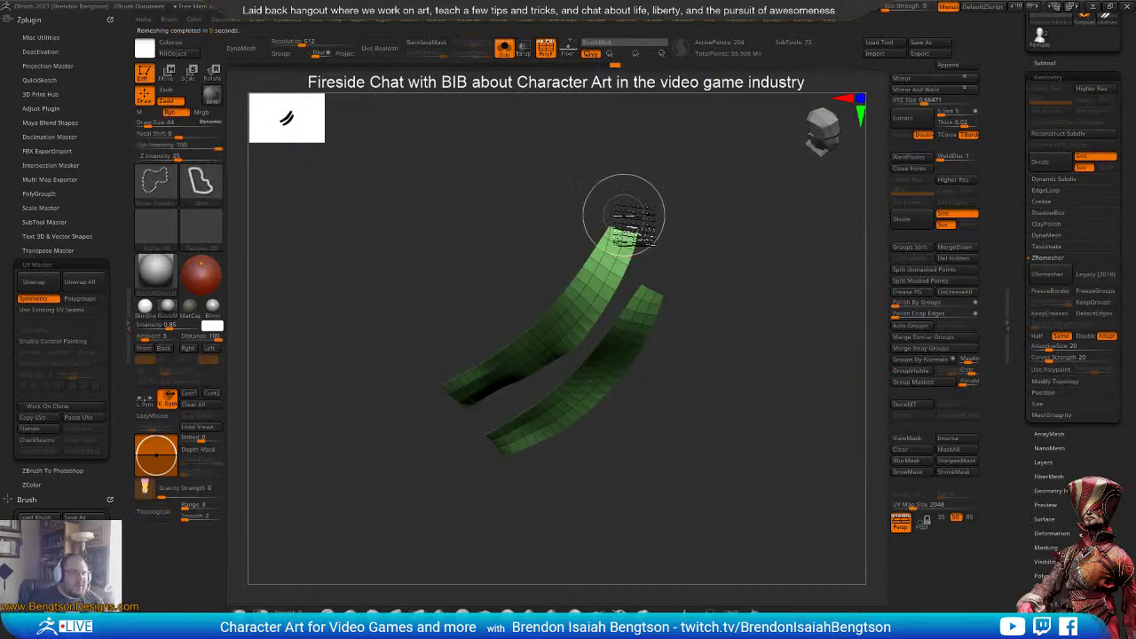
pyautogui.moveTo(595, 206)
pyautogui.keyDown('ctrl'); pyautogui.keyDown('alt'); pyautogui.keyDown('shift'); pyautogui.mouseDown()
pyautogui.moveTo(615, 229)
pyautogui.moveTo(710, 255)
pyautogui.mouseUp(); pyautogui.keyUp('shift'); pyautogui.keyUp('alt'); pyautogui.keyUp('ctrl')
pyautogui.moveTo(779, 370); pyautogui.dragTo(850, 286)
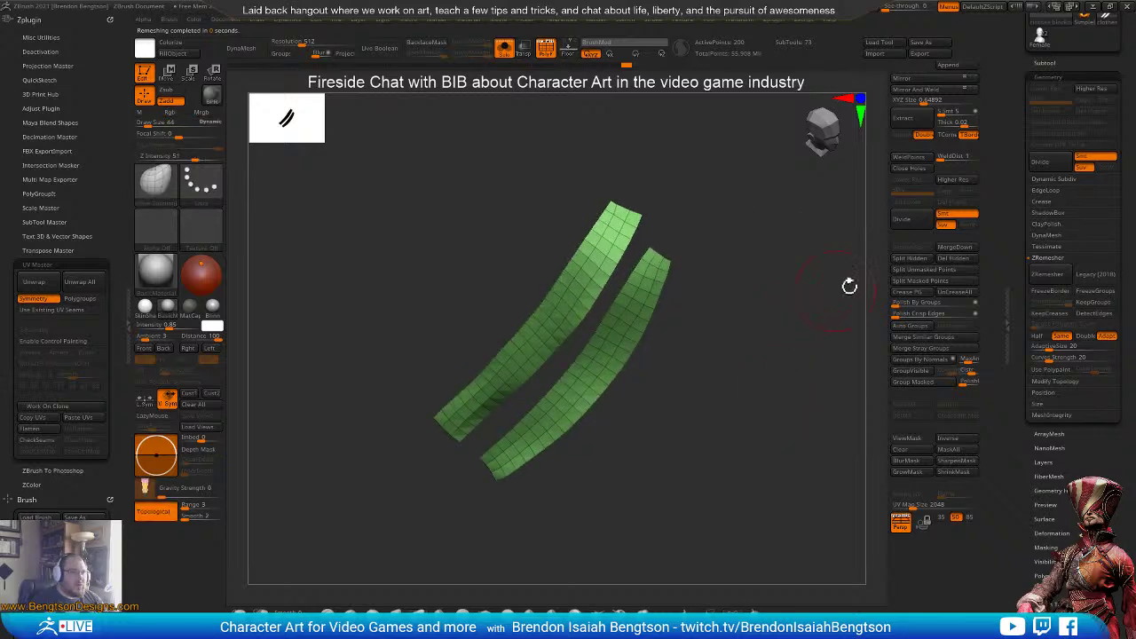
pyautogui.click(1043, 274)
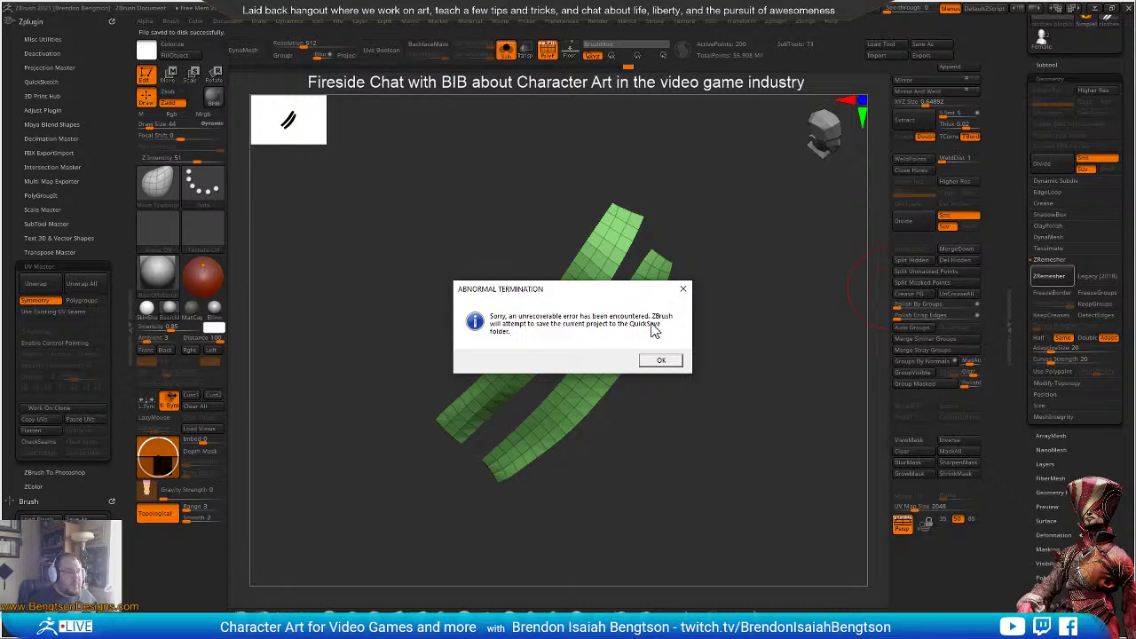
# - Dismiss the crash notices, load Recovered_Tool.ztl from the QuickSave files after restarting, and close LightBox
pyautogui.click(660, 360)
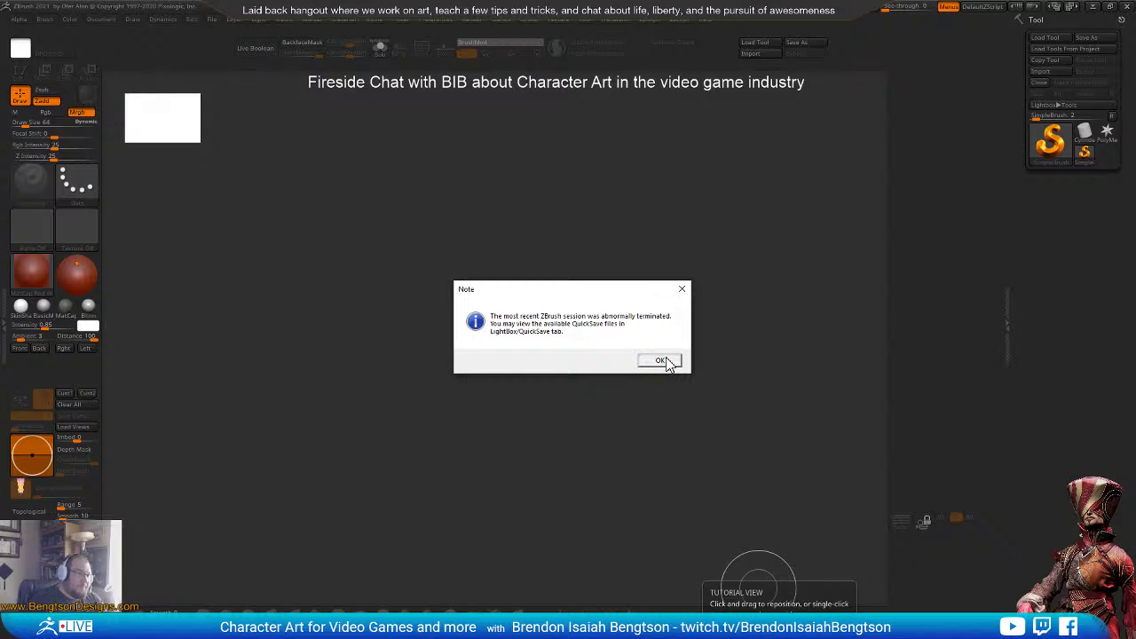
pyautogui.click(661, 360)
pyautogui.doubleClick(410, 261)
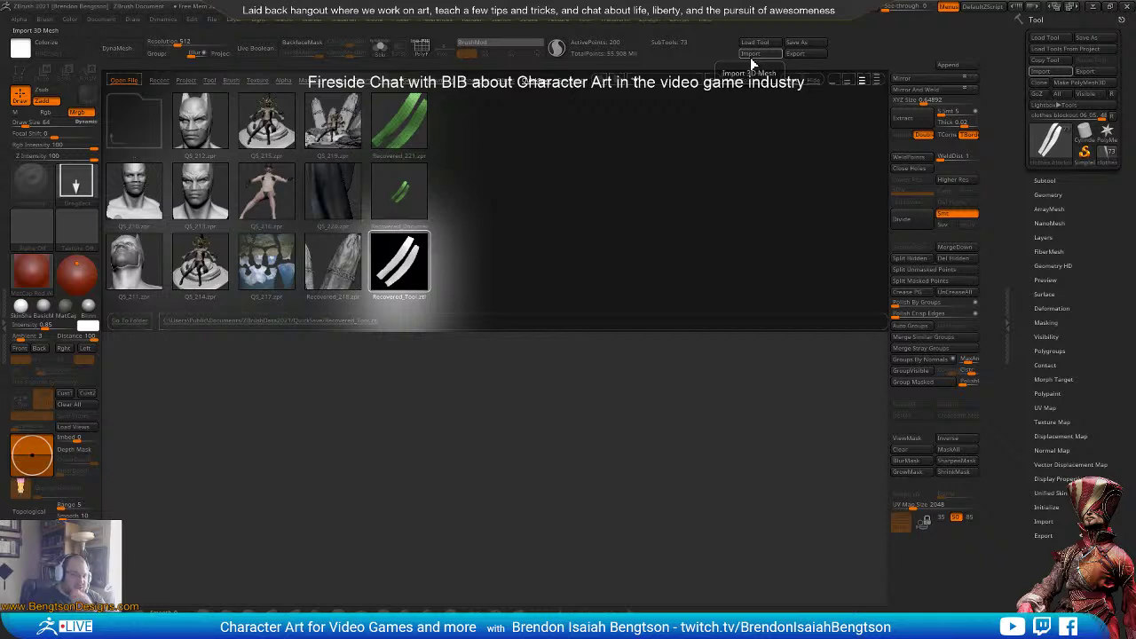
pyautogui.click(751, 55)
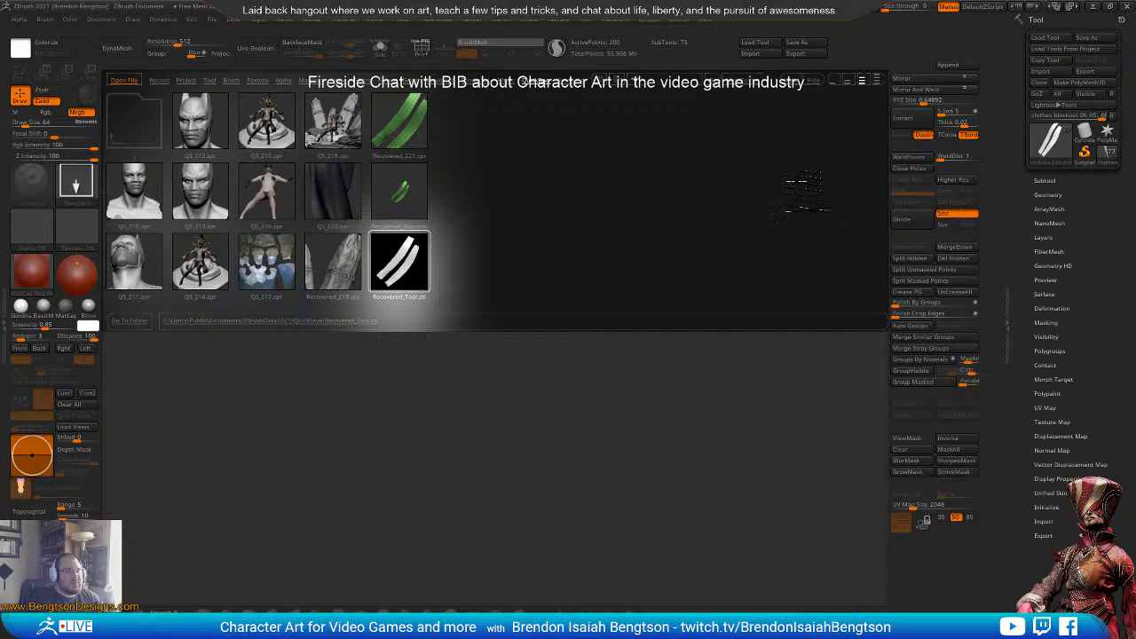
pyautogui.click(814, 80)
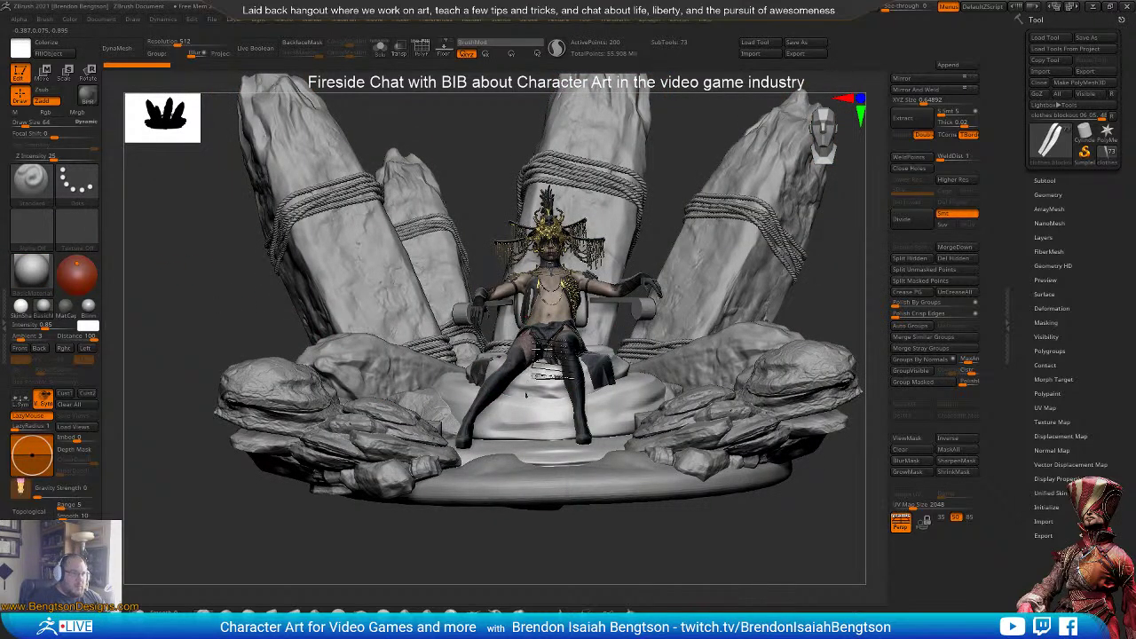
# - Examine the character's draped chest cloth and fishnet mesh from the front and the side, with the Move Topological brush selected
pyautogui.moveTo(552, 364); pyautogui.dragTo(557, 342, button='right')
pyautogui.keyDown('ctrl'); pyautogui.moveTo(548, 443); pyautogui.dragTo(536, 324, button='right'); pyautogui.keyUp('ctrl')
pyautogui.keyDown('ctrl'); pyautogui.moveTo(532, 402); pyautogui.dragTo(529, 457, button='right'); pyautogui.keyUp('ctrl')
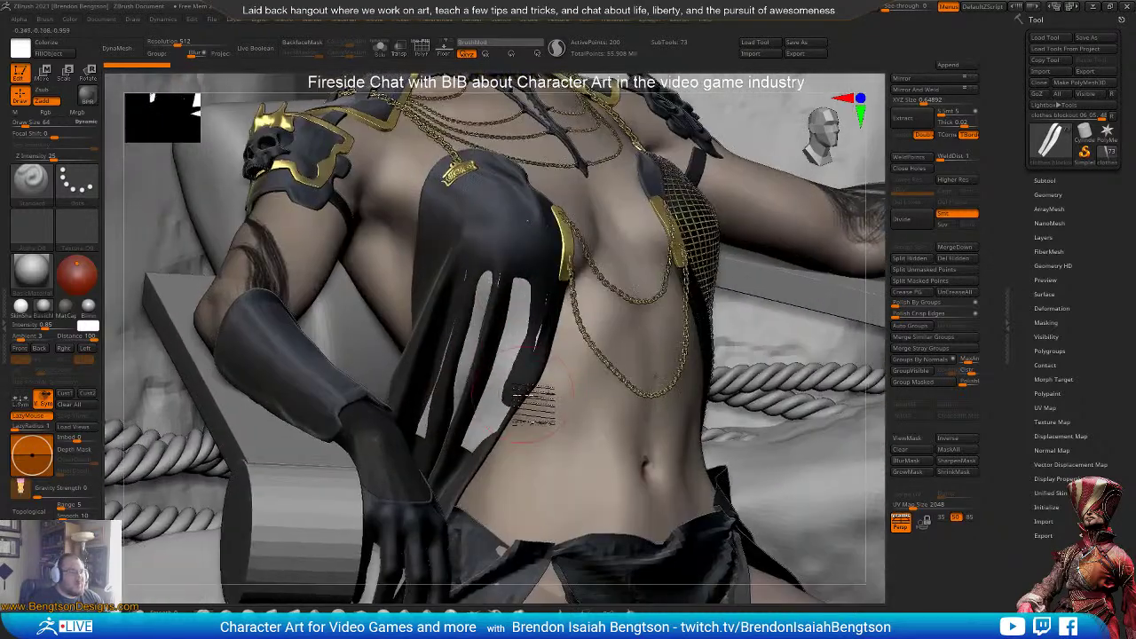
pyautogui.keyDown('alt'); pyautogui.moveTo(537, 346); pyautogui.dragTo(524, 408, button='right'); pyautogui.keyUp('alt')
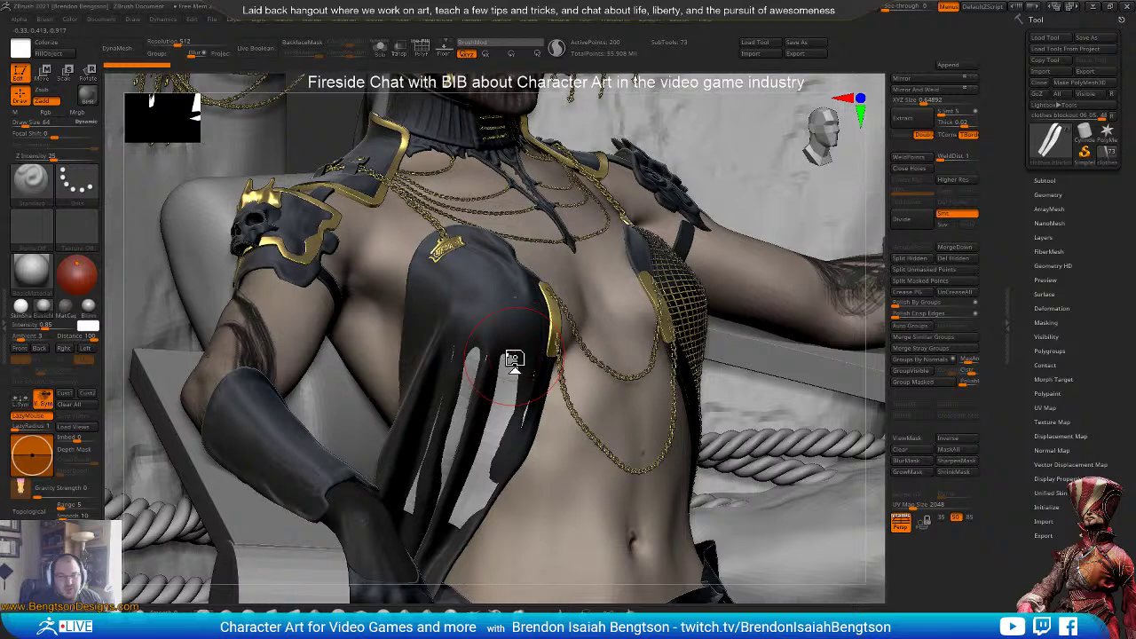
pyautogui.hotkey('ctrl', 'z')
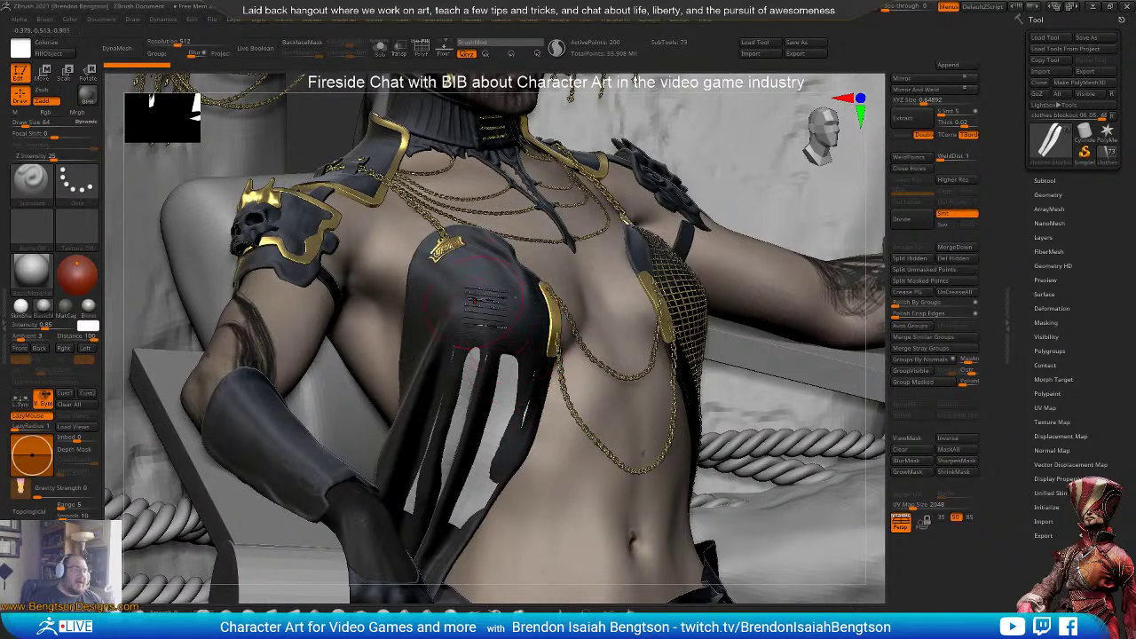
pyautogui.moveTo(474, 275)
pyautogui.mouseDown(button='right')
pyautogui.moveTo(487, 332)
pyautogui.moveTo(479, 302)
pyautogui.moveTo(519, 315)
pyautogui.moveTo(502, 364)
pyautogui.mouseUp(button='right')
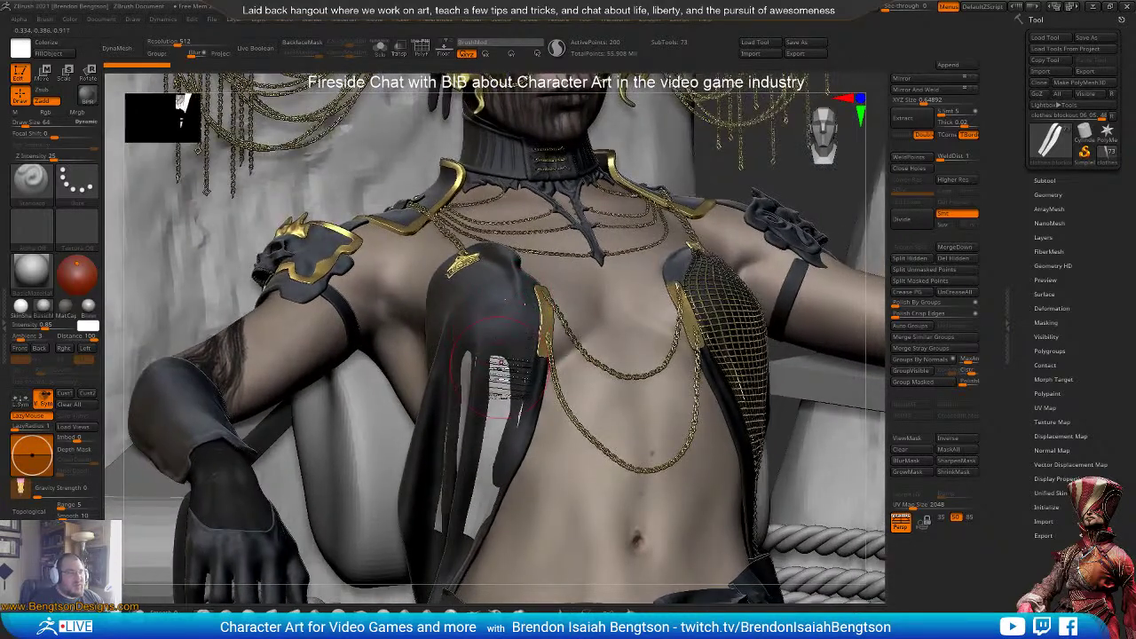
pyautogui.hotkey('shift', 's')
pyautogui.hotkey('shift', 's')
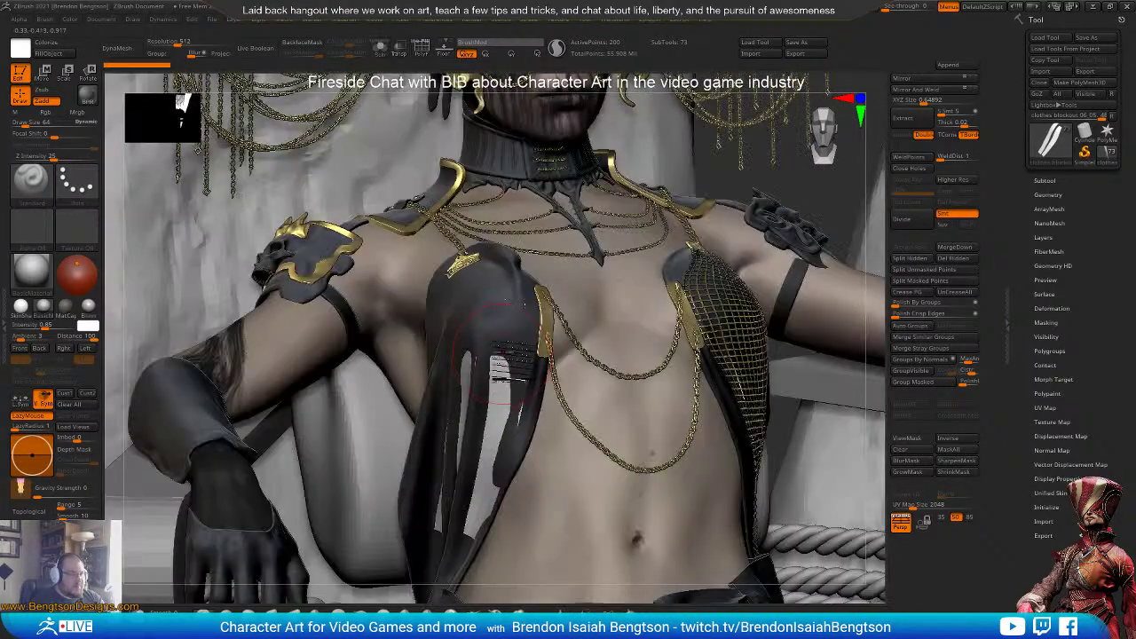
pyautogui.press('b')
pyautogui.press('m')
pyautogui.press('t')
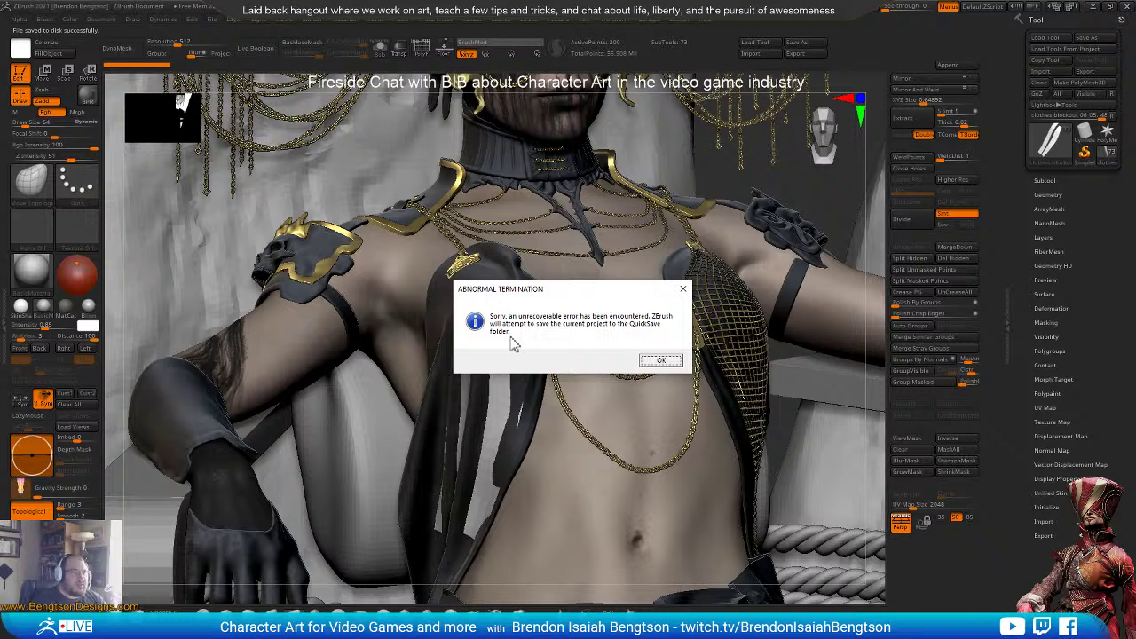
# - Acknowledge the second crash, restart the program and reload Recovered_Tool.ztl from QuickSave, closing LightBox when it is loaded
pyautogui.click(659, 359)
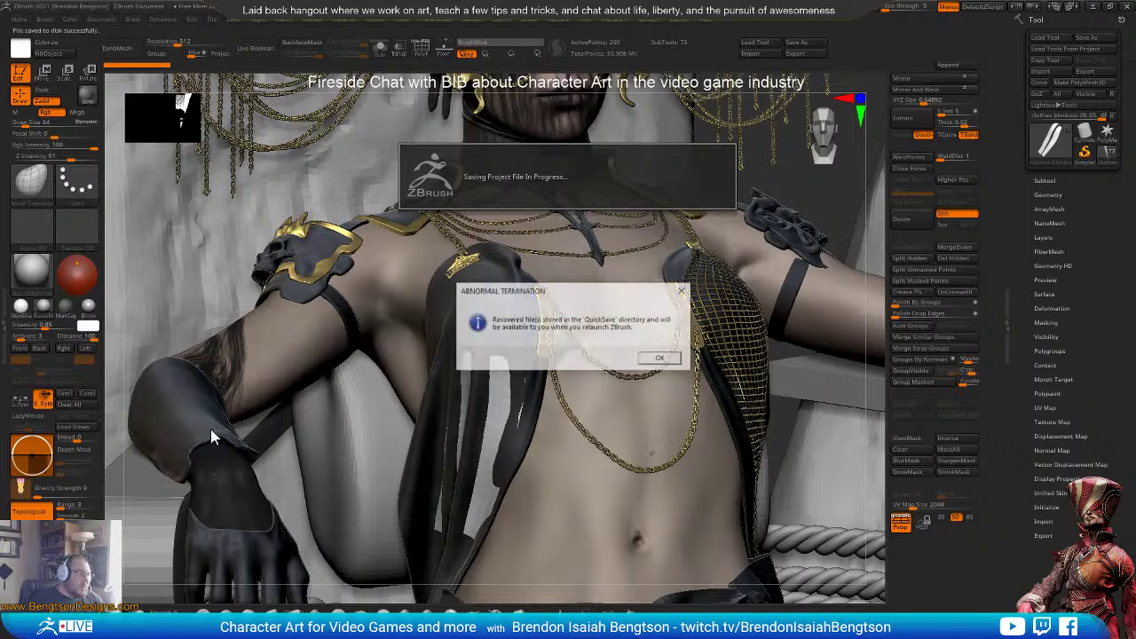
pyautogui.click(662, 360)
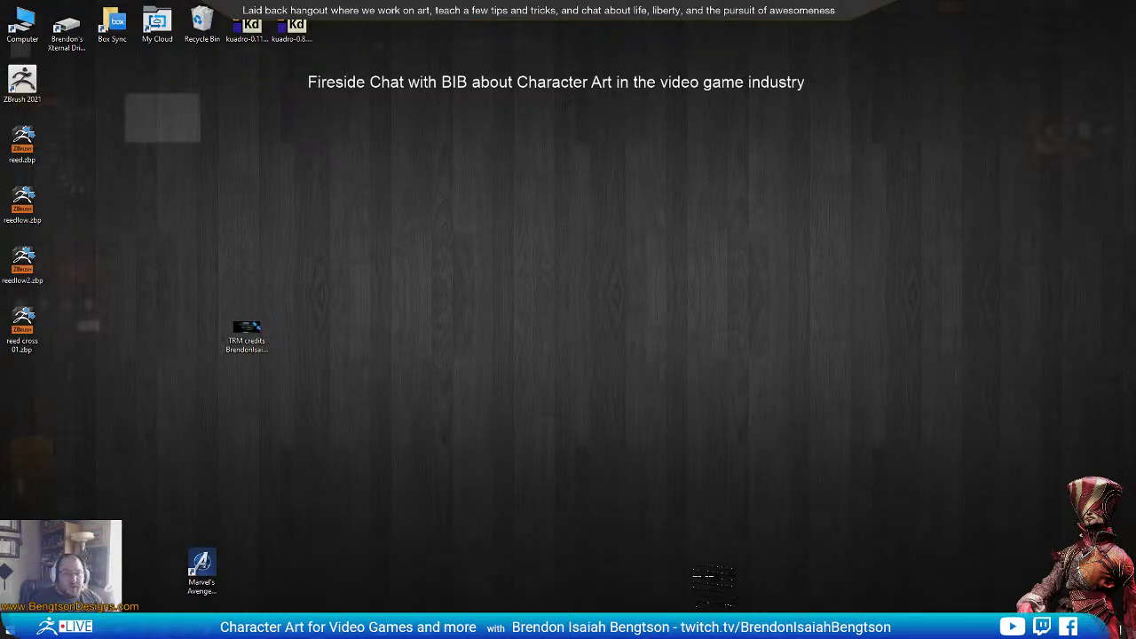
pyautogui.click(666, 359)
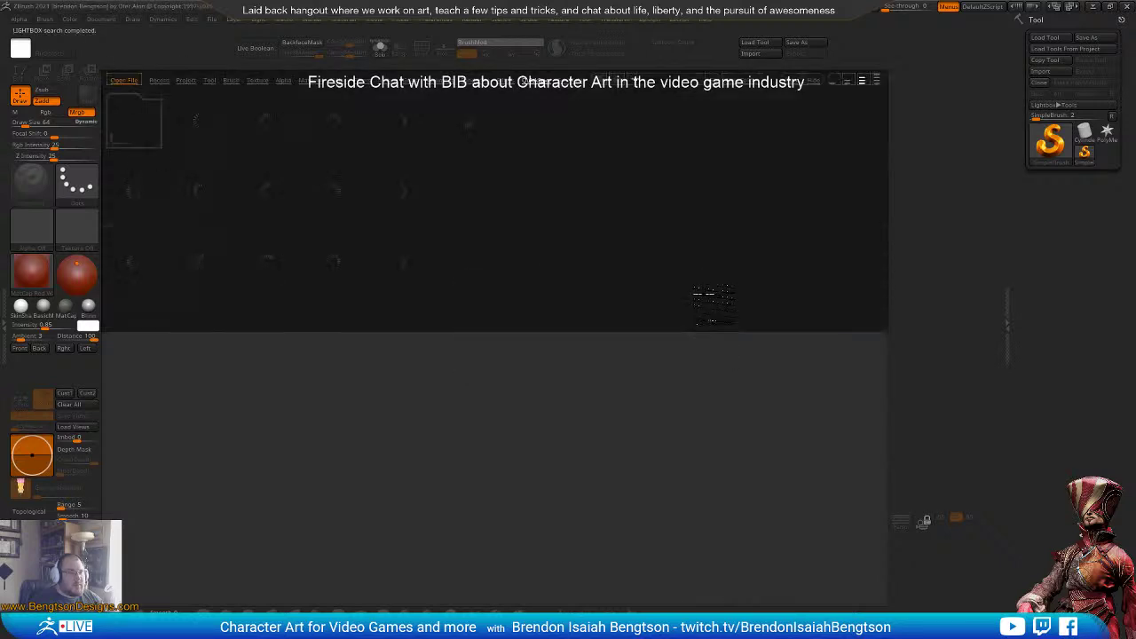
pyautogui.doubleClick(467, 124)
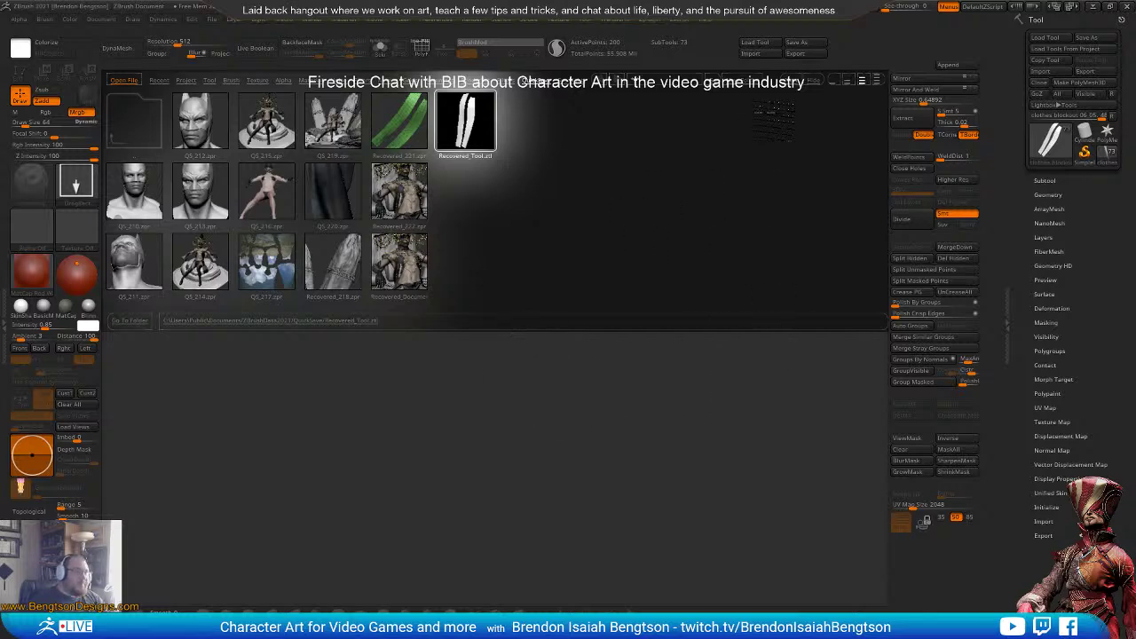
pyautogui.click(815, 80)
# - Place the recovered character on the empty canvas, switch the material to BasicMaterial and enter Edit mode
pyautogui.moveTo(554, 355)
pyautogui.mouseDown()
pyautogui.moveTo(570, 474)
pyautogui.moveTo(559, 477)
pyautogui.mouseUp()
pyautogui.press('t')
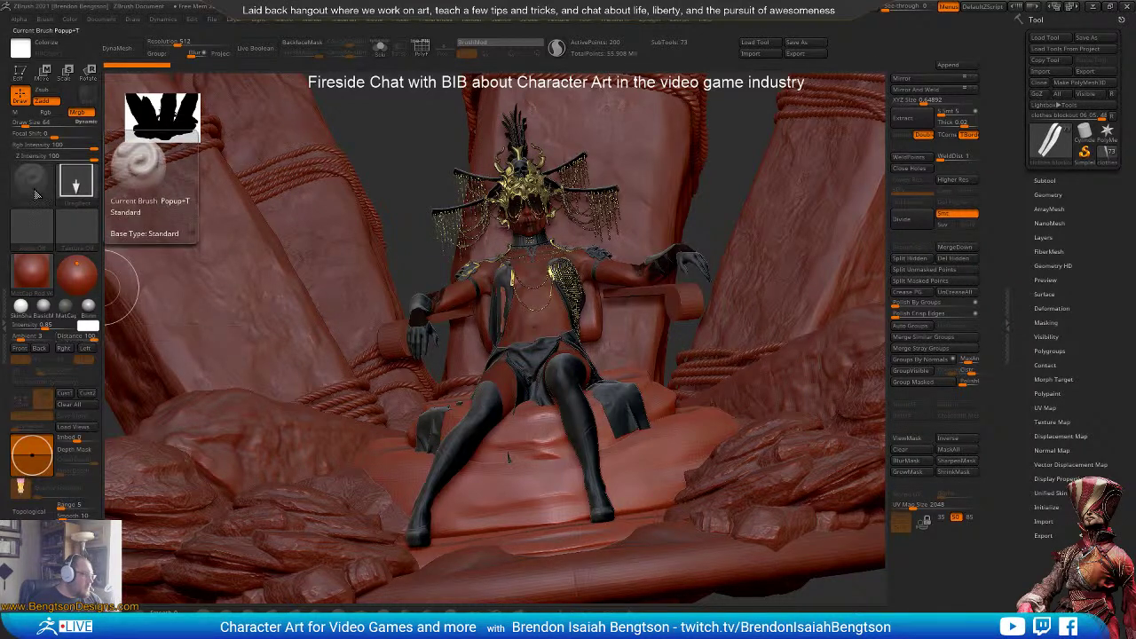
pyautogui.click(44, 306)
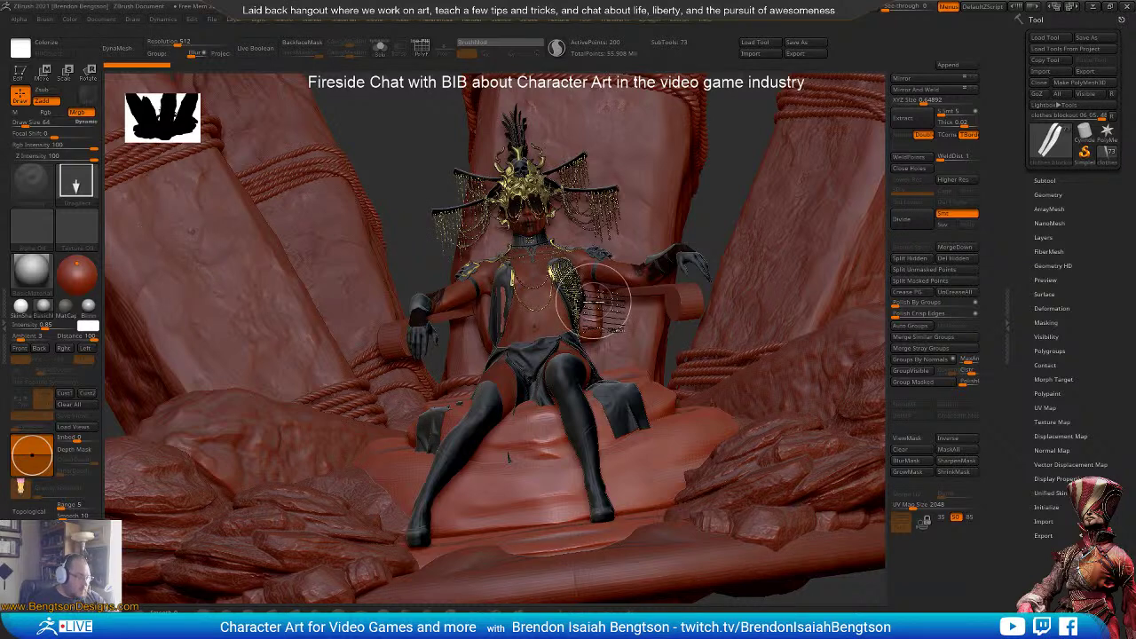
pyautogui.press('t')
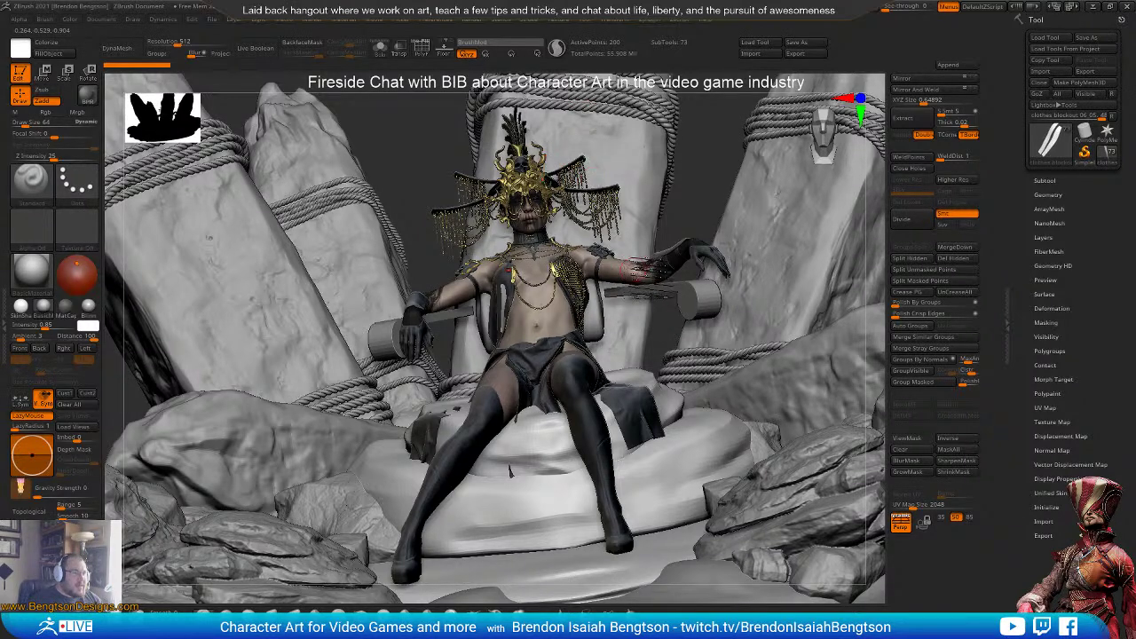
# - Select and isolate the two cloth strips and display their polygon wireframe
pyautogui.moveTo(645, 283); pyautogui.dragTo(661, 295)
pyautogui.hotkey('alt', 's')
pyautogui.keyDown('alt'); pyautogui.moveTo(473, 313); pyautogui.dragTo(520, 329); pyautogui.keyUp('alt')
pyautogui.hotkey('shift', 'f')
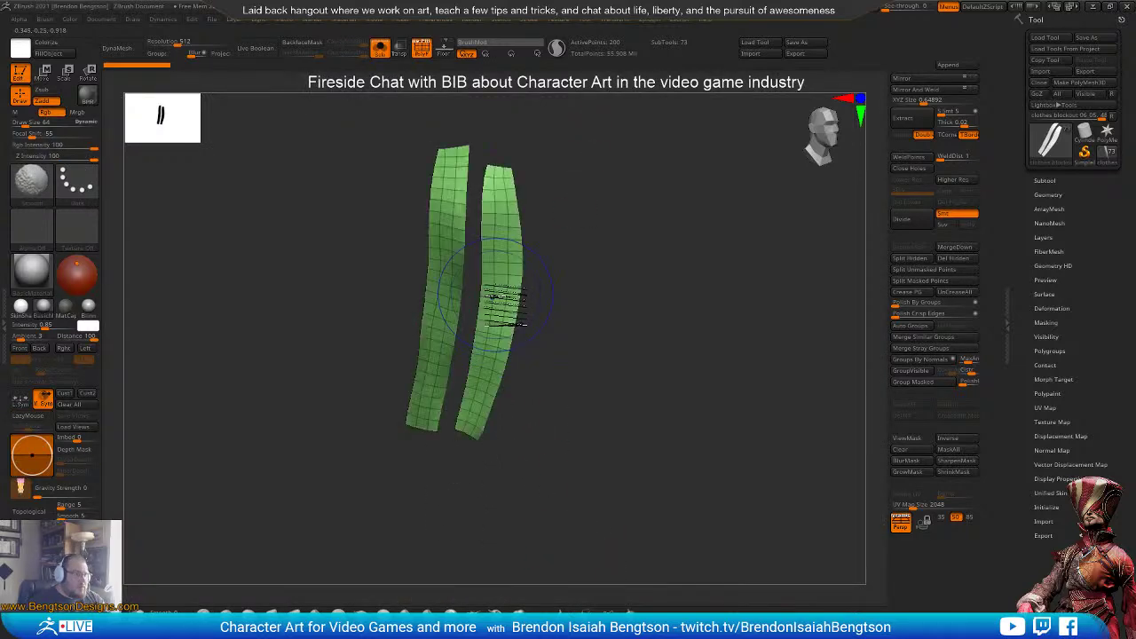
# - Turn on Dynamic Subdivision for the two isolated cloth strips
pyautogui.click(1046, 180)
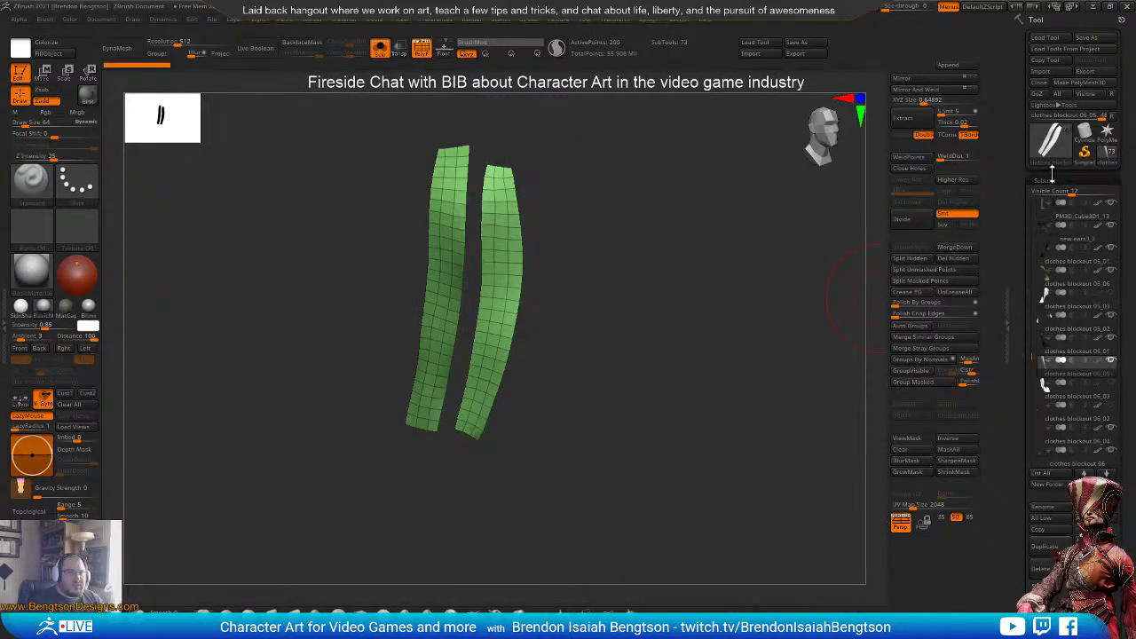
pyautogui.click(1052, 180)
pyautogui.click(1049, 194)
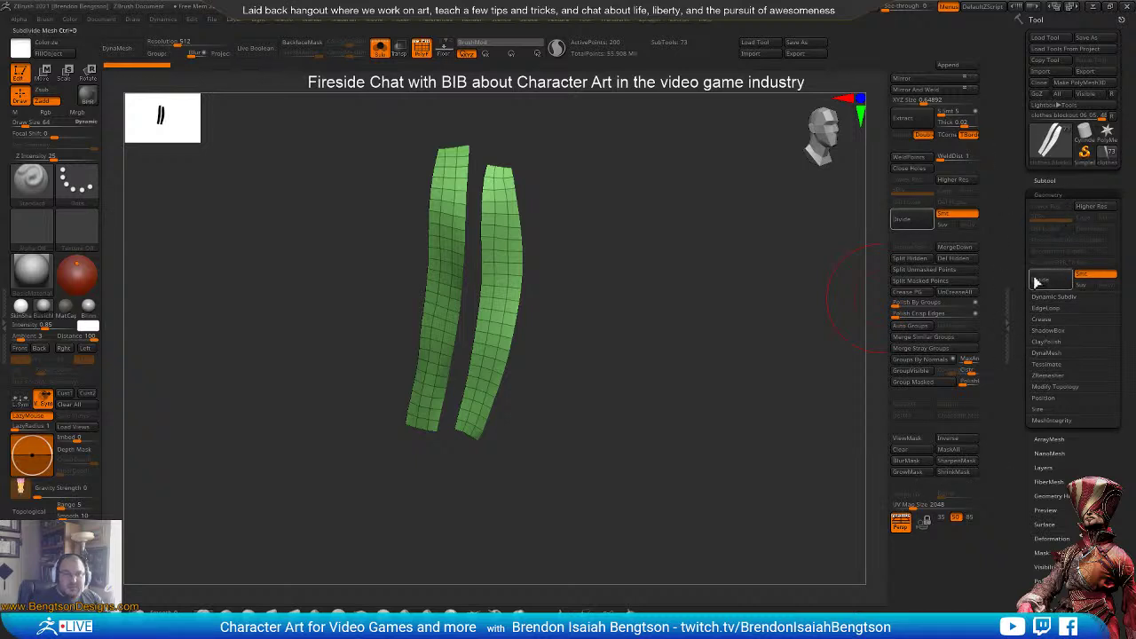
pyautogui.click(1055, 388)
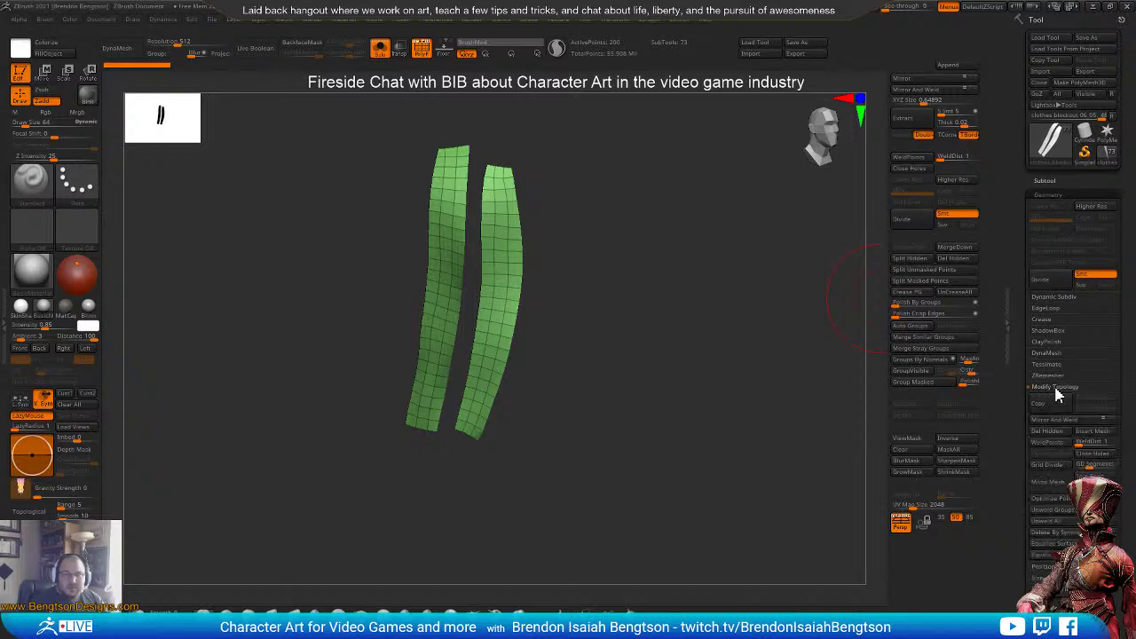
pyautogui.click(1061, 385)
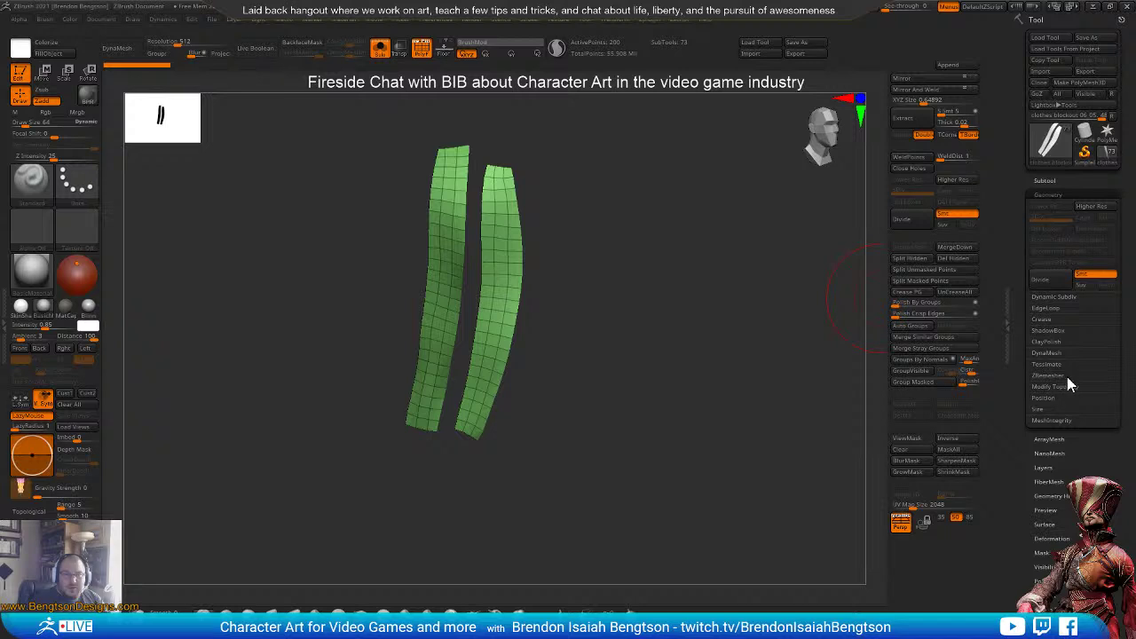
pyautogui.click(1056, 300)
pyautogui.click(1050, 307)
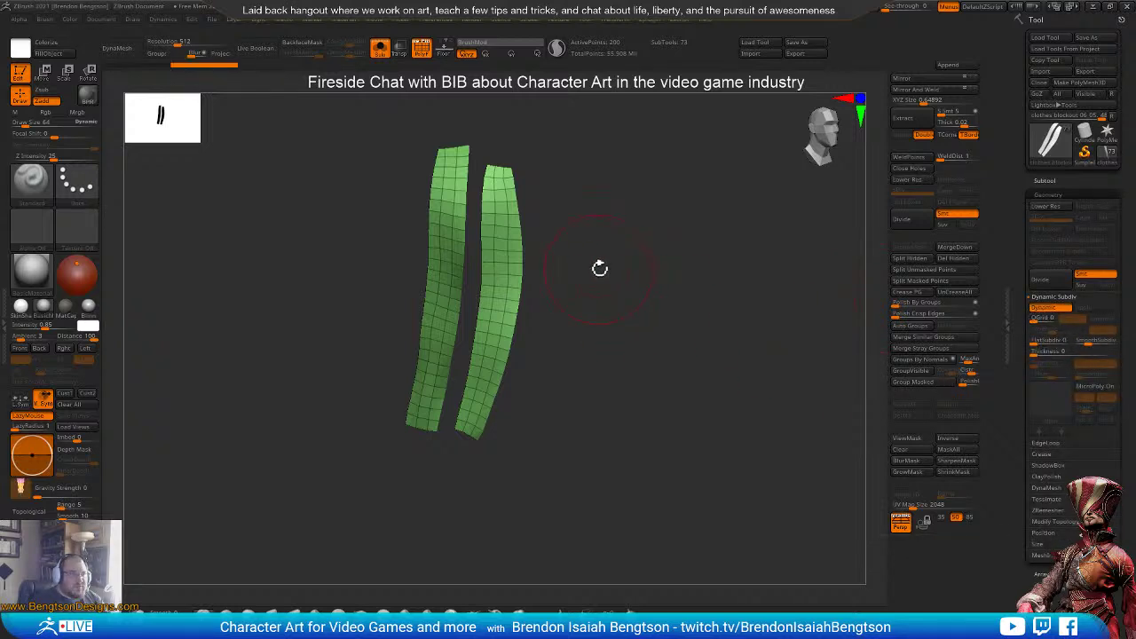
pyautogui.moveTo(599, 272); pyautogui.dragTo(605, 309)
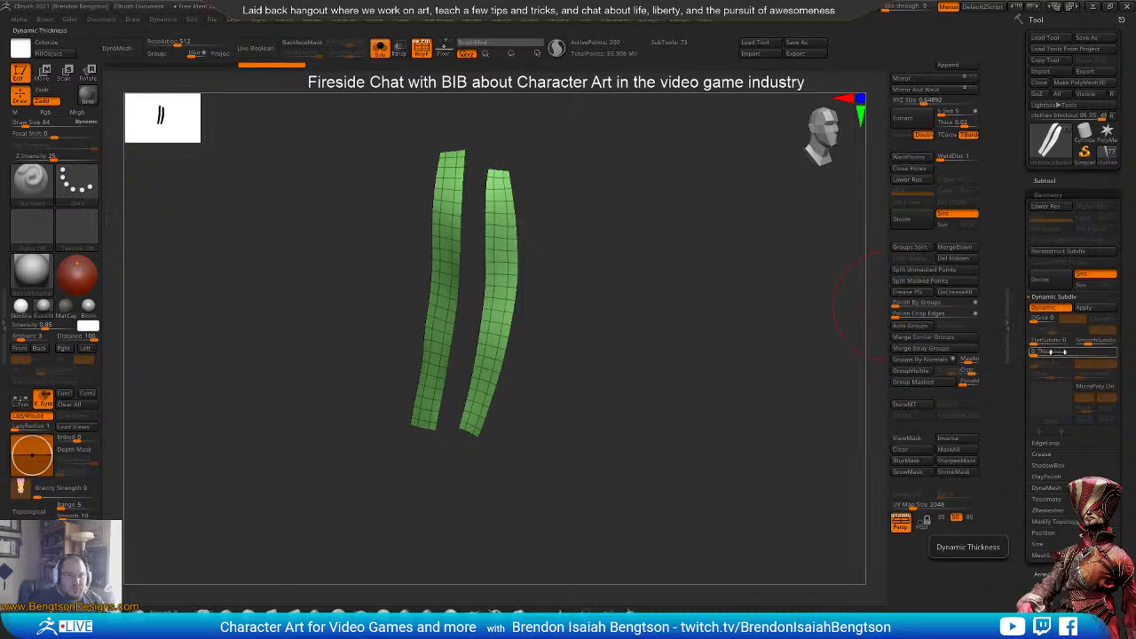
# - Enable MicroPoly on the strips with the Knit02 pattern and hide the wireframe to inspect the weave
pyautogui.click(1096, 386)
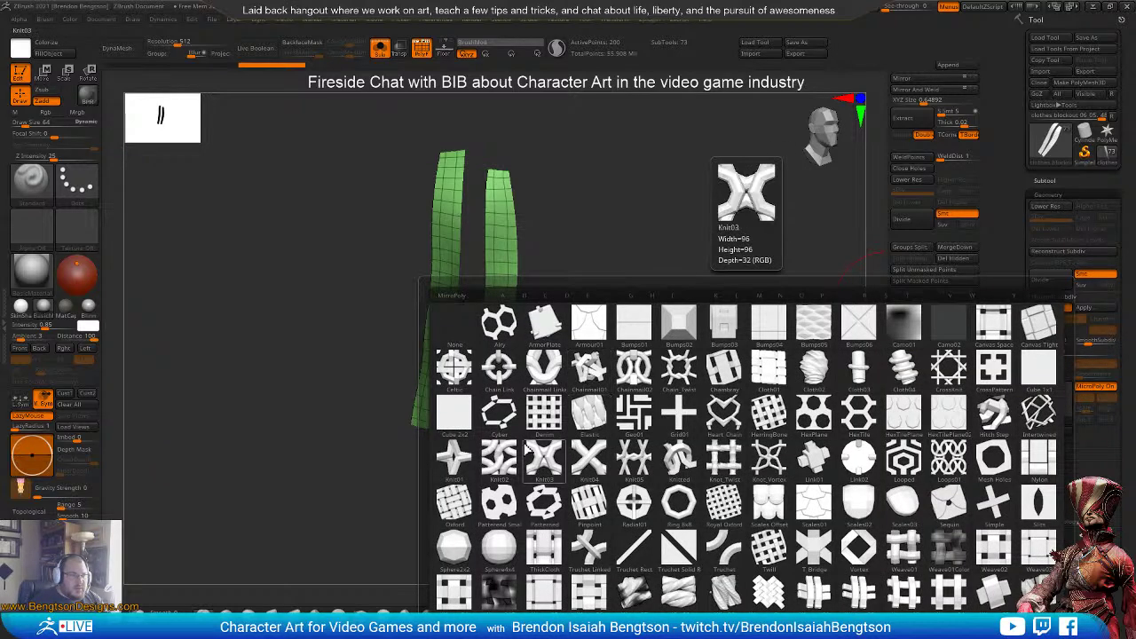
pyautogui.click(499, 457)
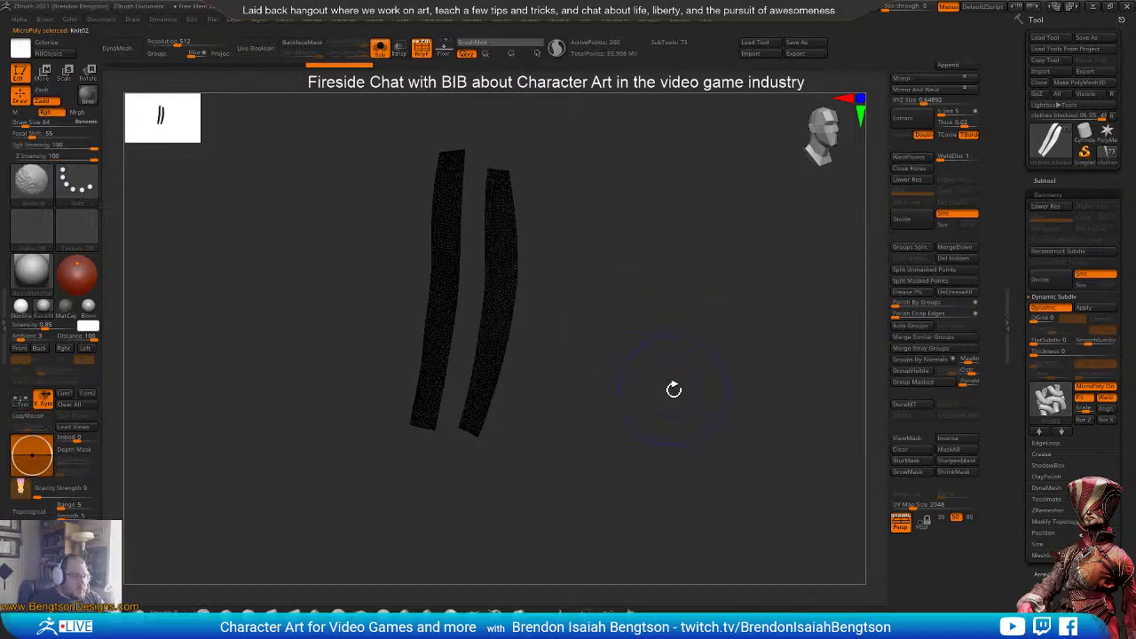
pyautogui.hotkey('shift', 'f')
pyautogui.keyDown('alt'); pyautogui.moveTo(573, 343); pyautogui.dragTo(600, 402); pyautogui.keyUp('alt')
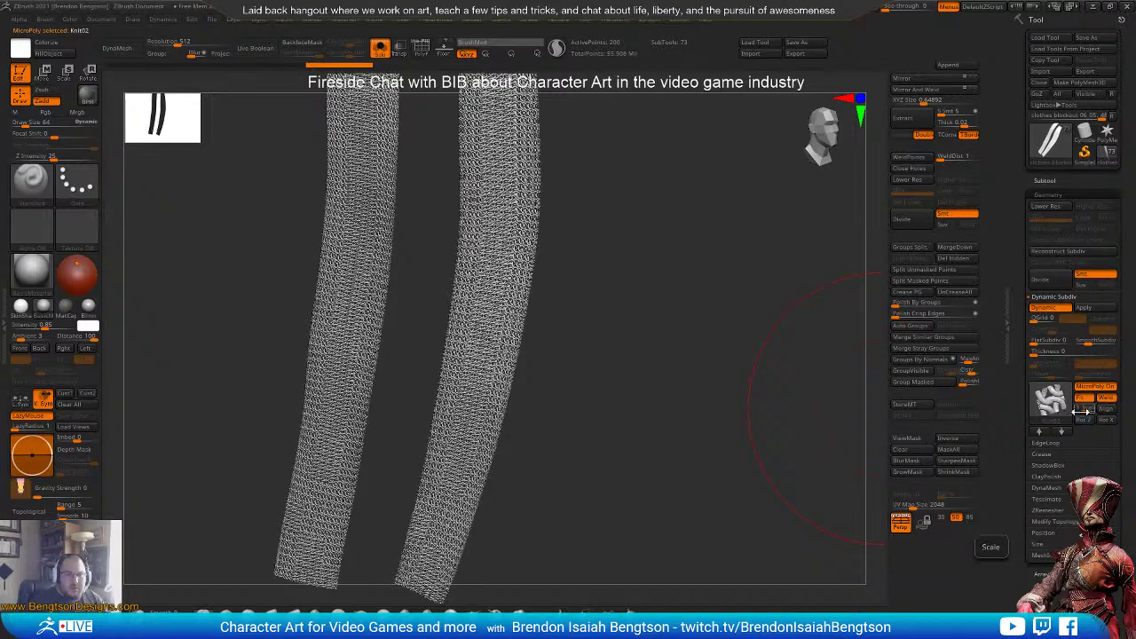
pyautogui.moveTo(662, 357)
pyautogui.mouseDown()
pyautogui.moveTo(662, 301)
pyautogui.moveTo(678, 355)
pyautogui.mouseUp()
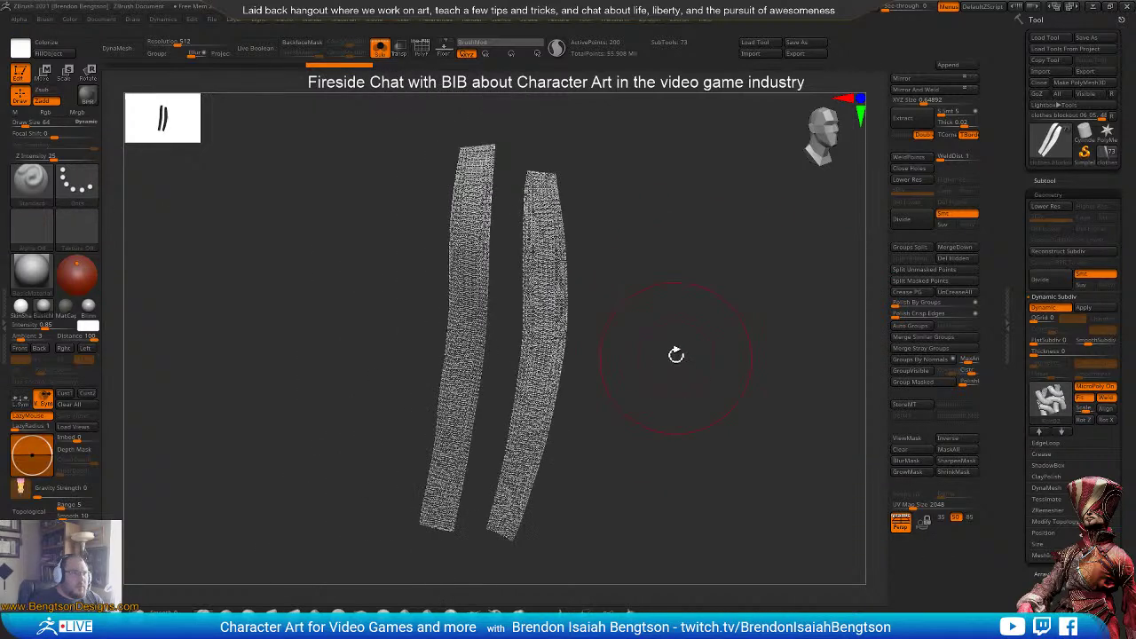
# - Replace the strips' MicroPoly pattern with Woven02
pyautogui.click(1052, 404)
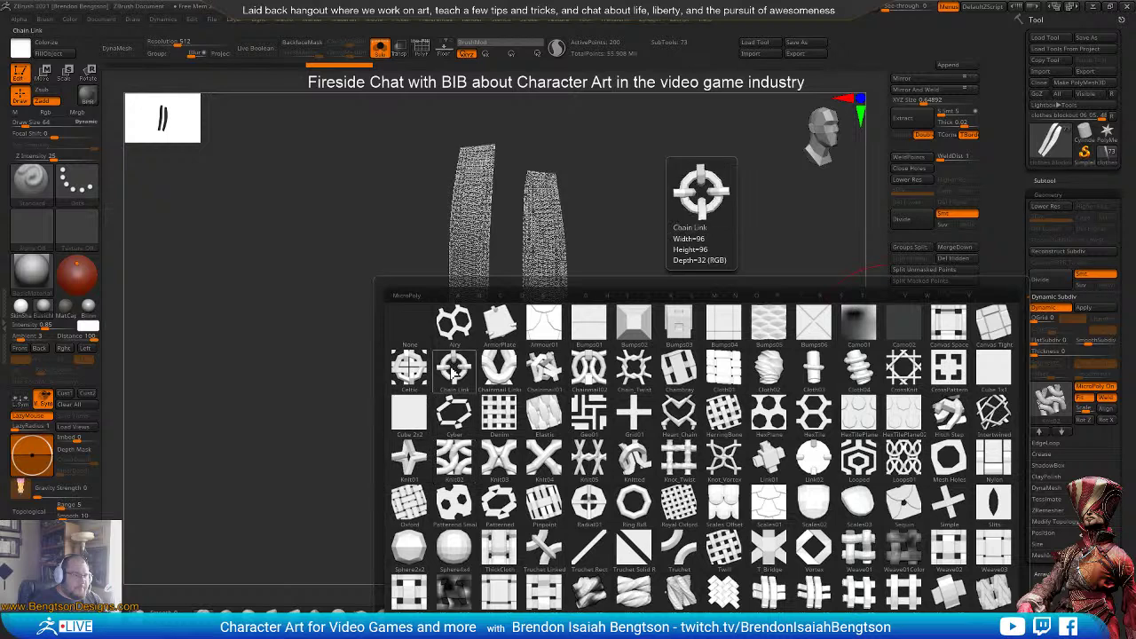
pyautogui.click(810, 581)
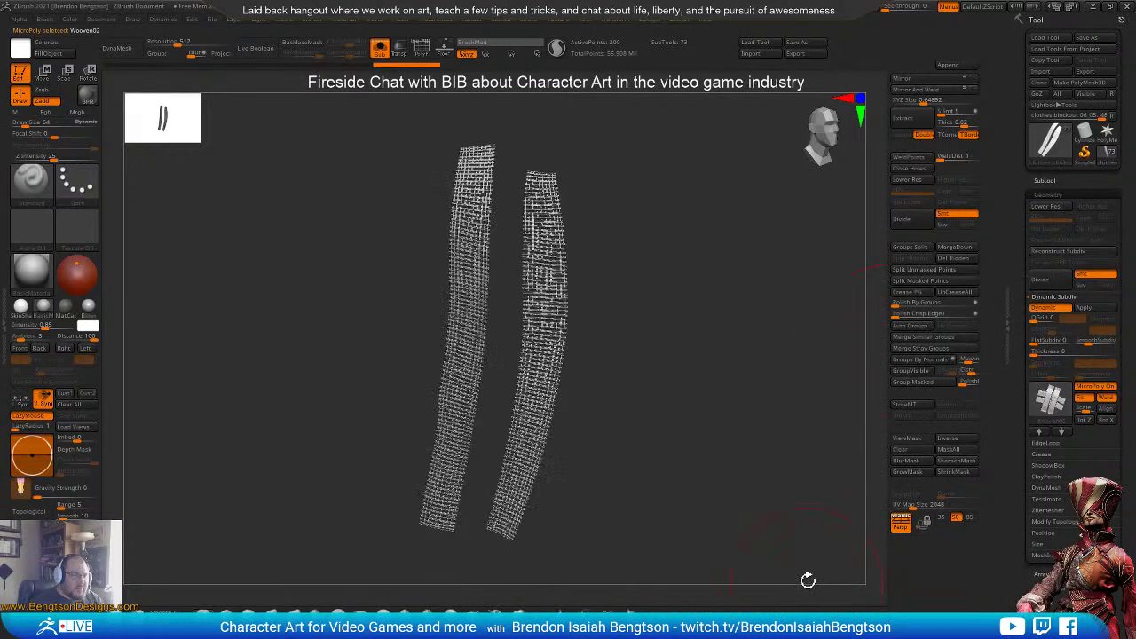
# - Show the full character and pull the Woven02 strip nearest the gold trim up and outward over the cloth with the Move Topological brush
pyautogui.moveTo(698, 388)
pyautogui.mouseDown()
pyautogui.moveTo(698, 406)
pyautogui.moveTo(686, 397)
pyautogui.mouseUp()
pyautogui.hotkey('alt', 's')
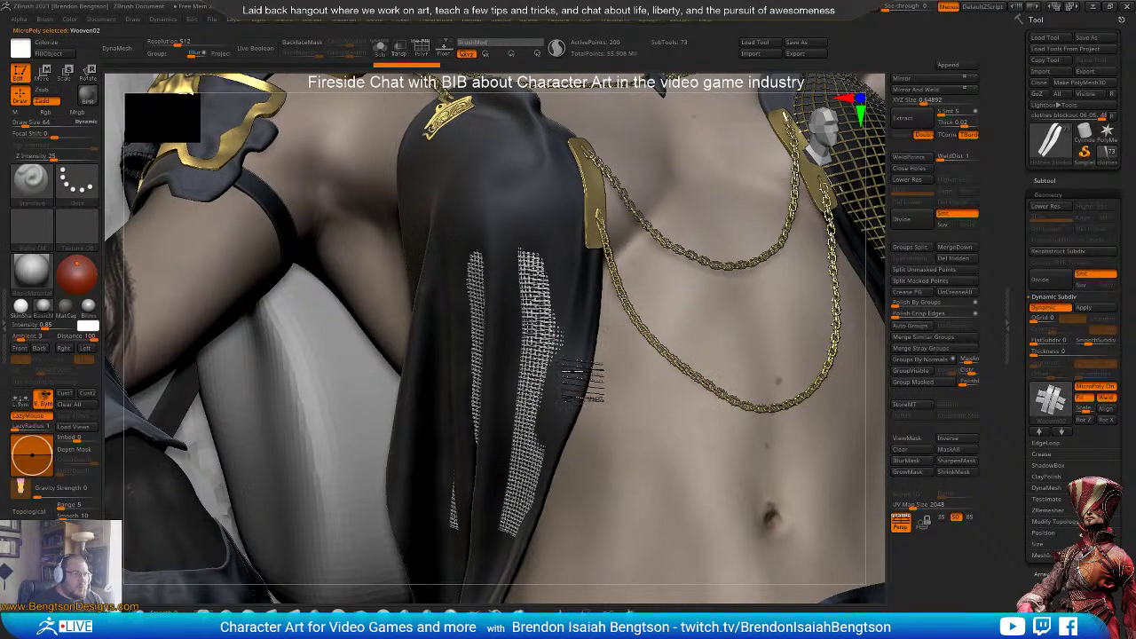
pyautogui.keyDown('ctrl'); pyautogui.moveTo(589, 381); pyautogui.dragTo(583, 378, button='right'); pyautogui.keyUp('ctrl')
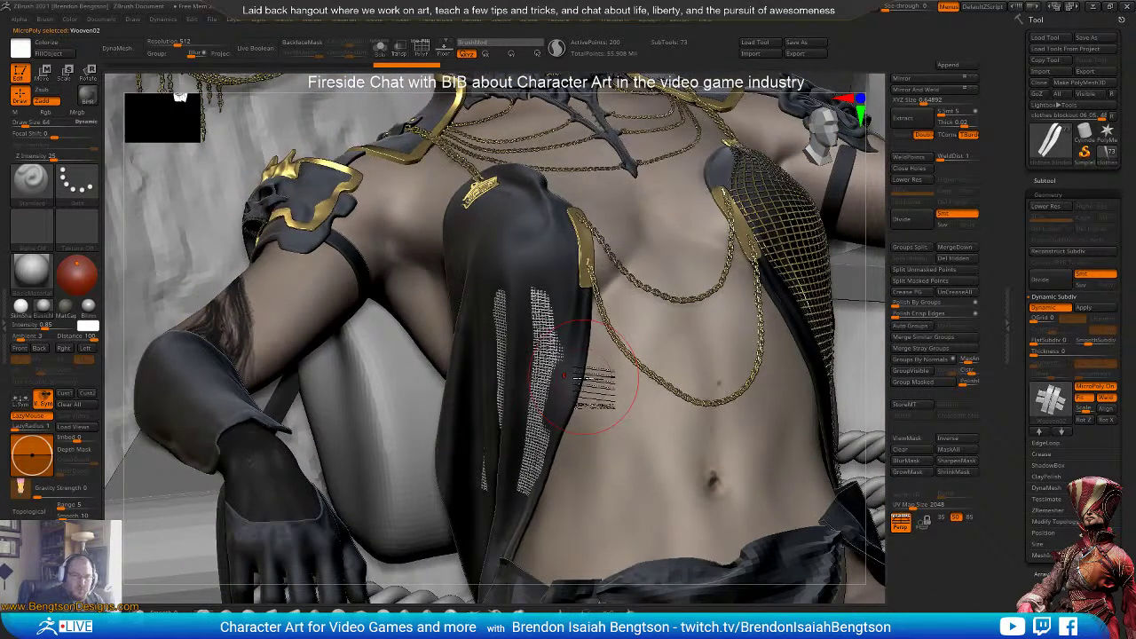
pyautogui.press('b')
pyautogui.press('m')
pyautogui.press('t')
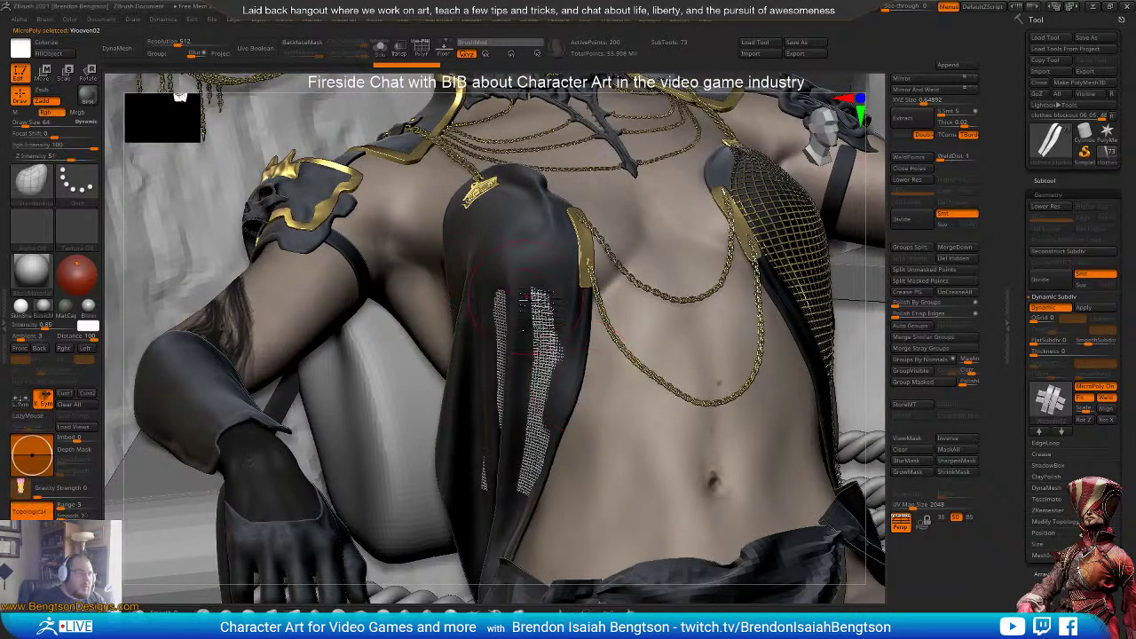
pyautogui.moveTo(547, 303); pyautogui.dragTo(542, 253)
pyautogui.moveTo(536, 408); pyautogui.dragTo(552, 412)
pyautogui.moveTo(521, 493); pyautogui.dragTo(526, 495)
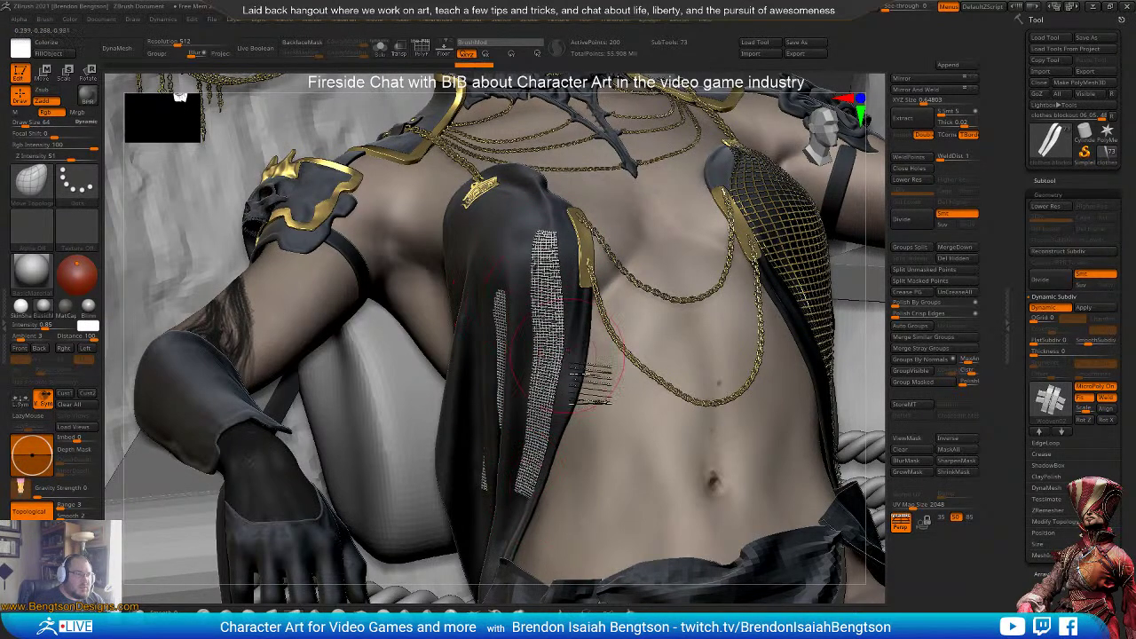
# - Isolate the two strips, turn off their Dynamic Subdivision preview and display the polygon wireframe
pyautogui.hotkey('shift', 'f')
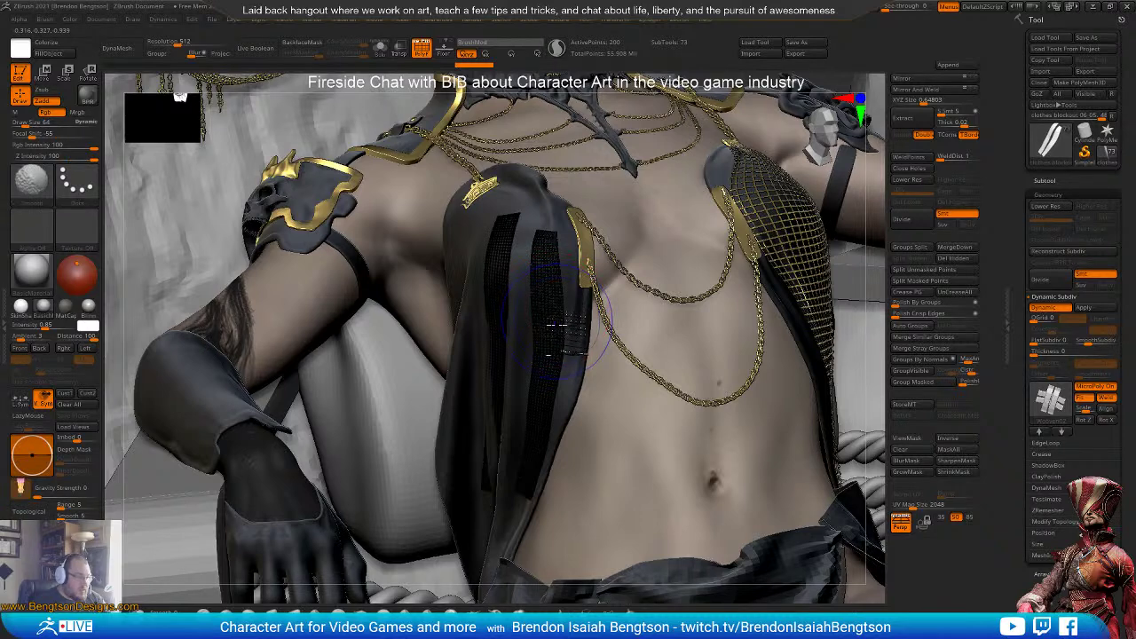
pyautogui.hotkey('shift', 'f')
pyautogui.hotkey('shift', 'd')
pyautogui.keyDown('ctrl'); pyautogui.moveTo(582, 355); pyautogui.dragTo(576, 336, button='right'); pyautogui.keyUp('ctrl')
pyautogui.hotkey('alt', 's')
pyautogui.press('shift')
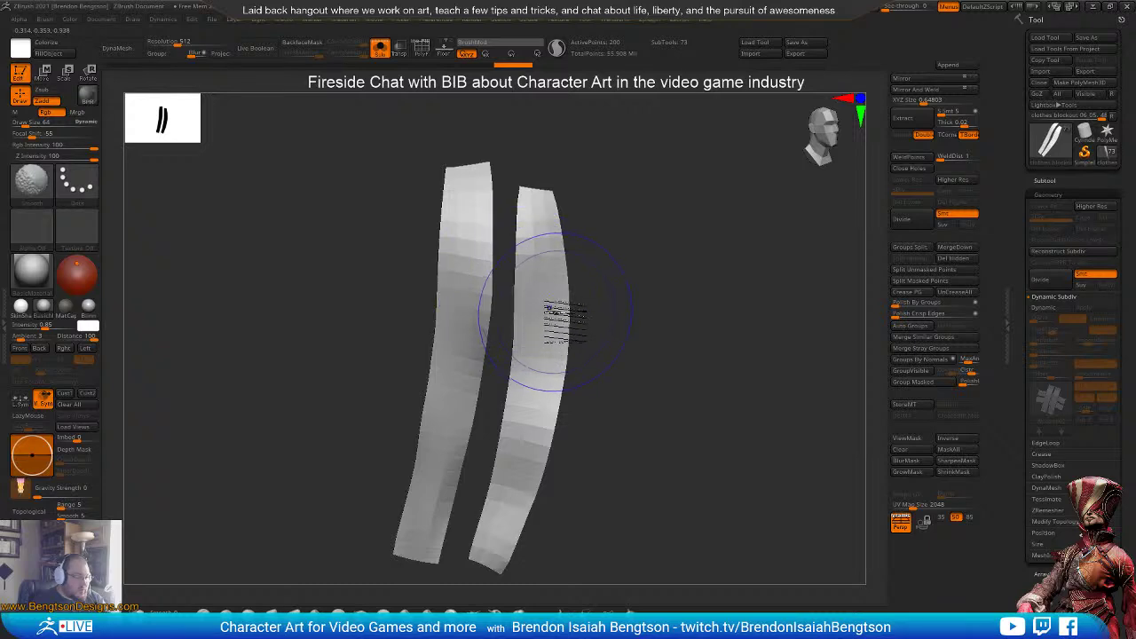
pyautogui.hotkey('shift', 'f')
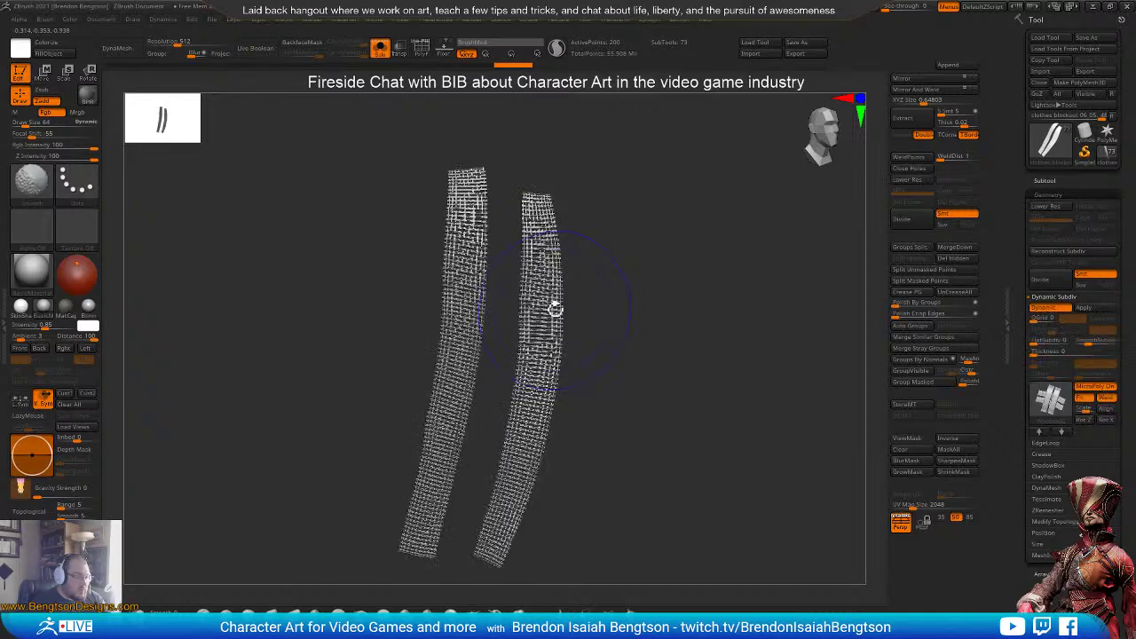
pyautogui.hotkey('shift', 'f')
pyautogui.hotkey('shift', 'f')
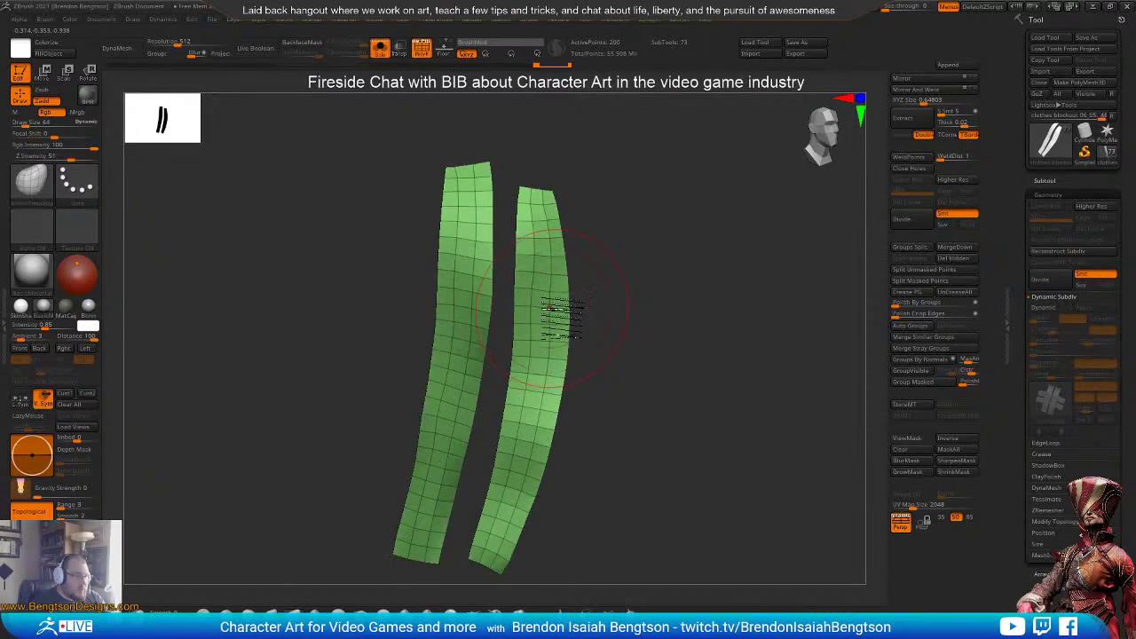
# - Delete the lengthwise edge loops and alternate crosswise loops on the upper half of the shorter strip with the ZModeler brush
pyautogui.press('b')
pyautogui.press('z')
pyautogui.press('m')
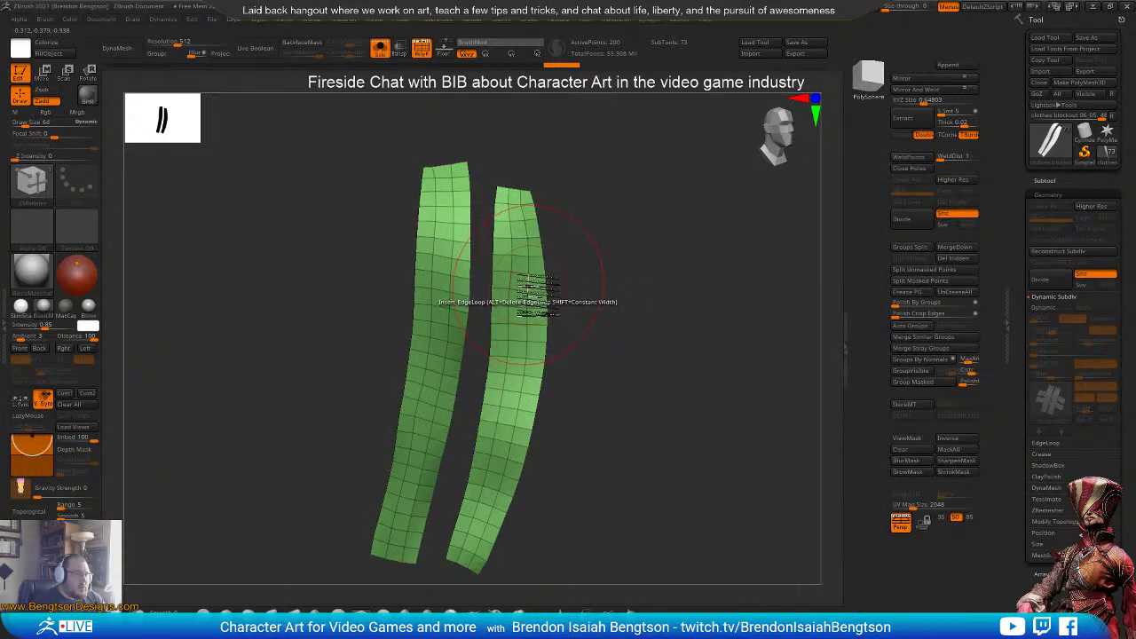
pyautogui.keyDown('alt'); pyautogui.click(523, 286); pyautogui.keyUp('alt')
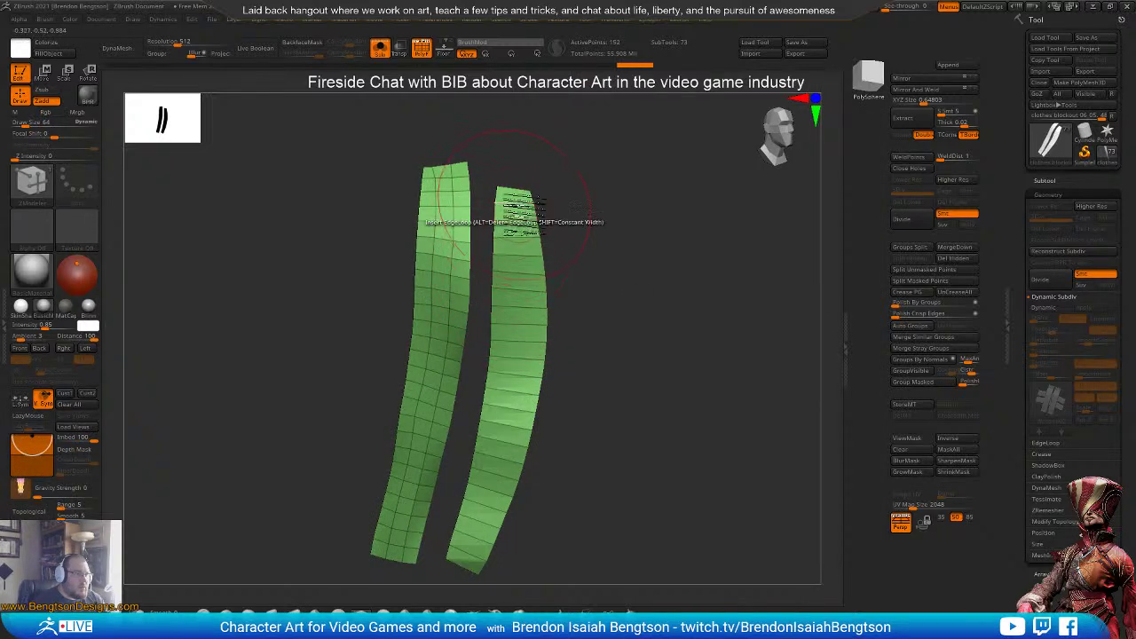
pyautogui.keyDown('alt'); pyautogui.click(521, 224); pyautogui.keyUp('alt')
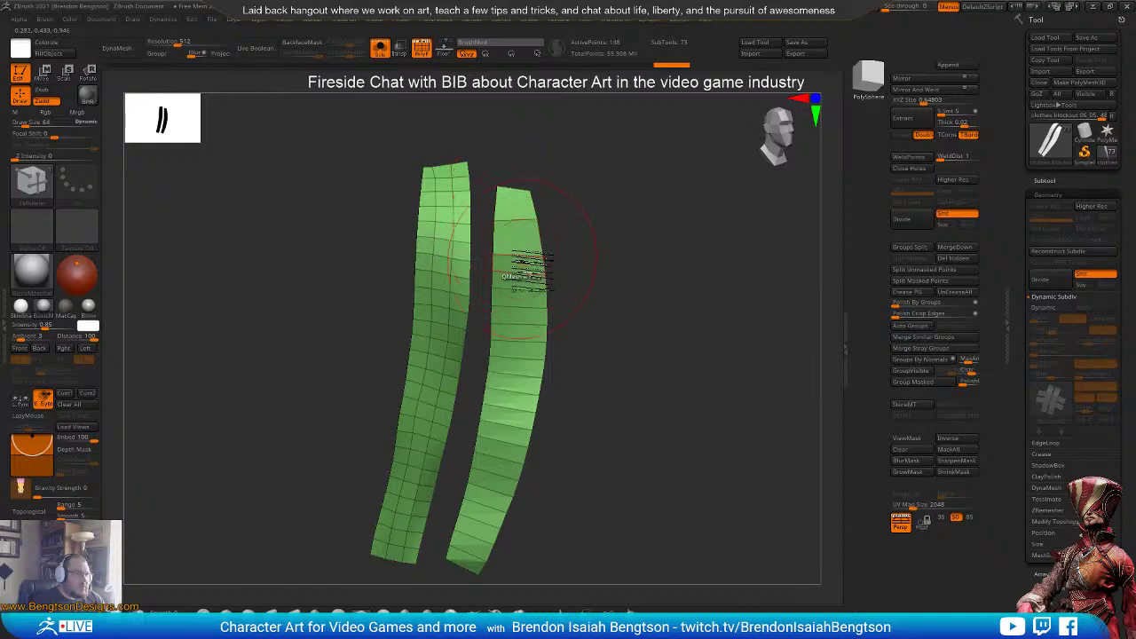
pyautogui.keyDown('alt'); pyautogui.click(523, 272); pyautogui.keyUp('alt')
pyautogui.keyDown('alt'); pyautogui.click(524, 313); pyautogui.keyUp('alt')
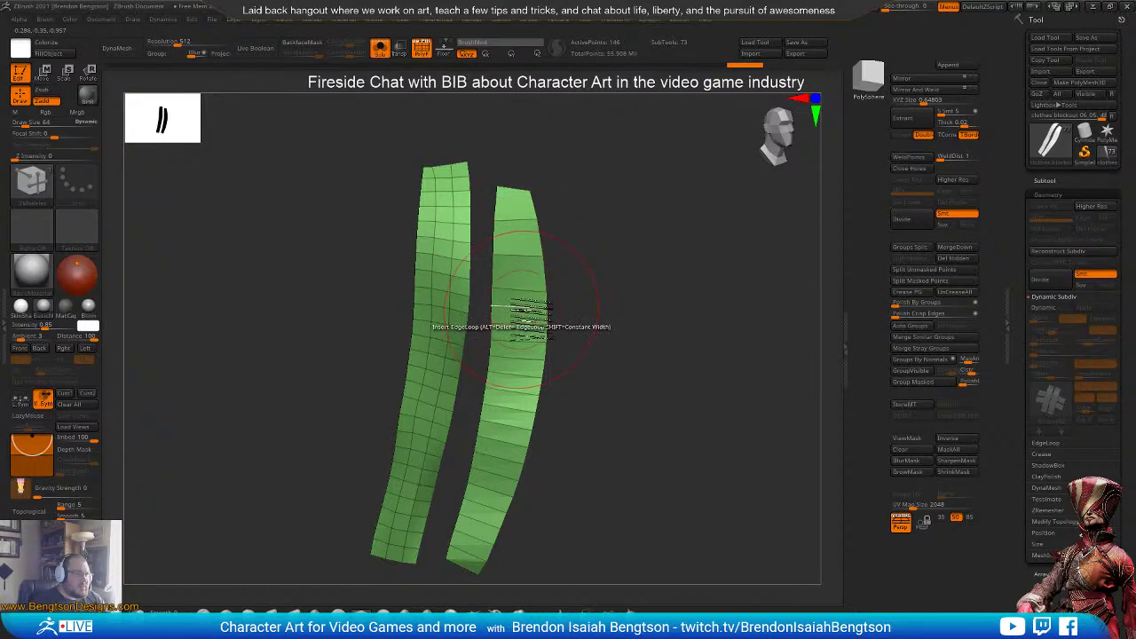
pyautogui.keyDown('alt'); pyautogui.click(522, 348); pyautogui.keyUp('alt')
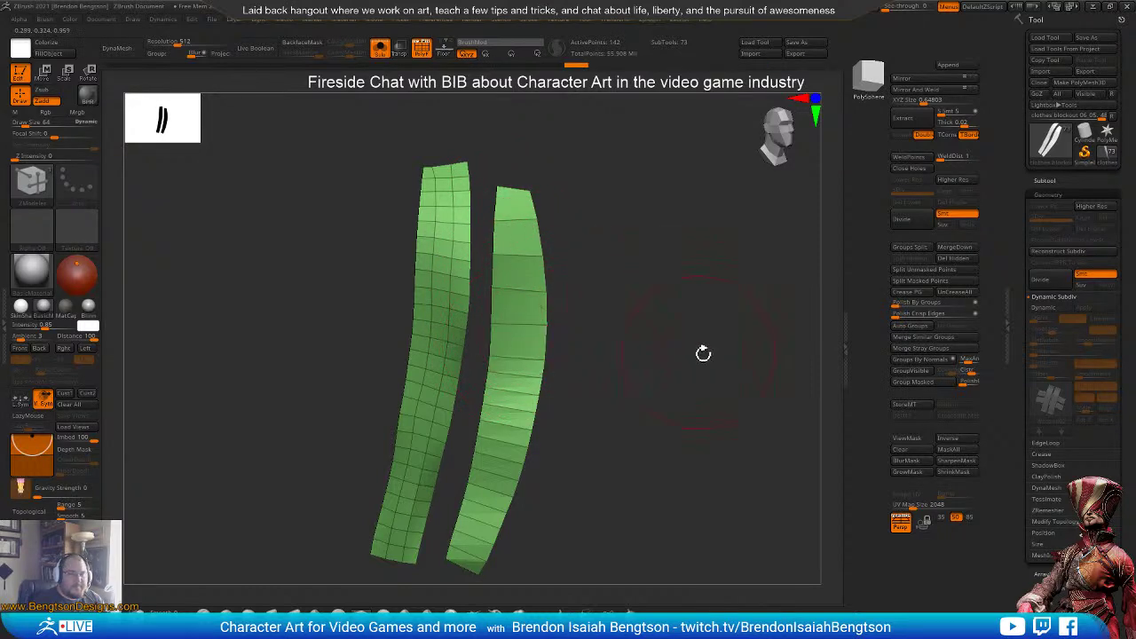
# - Delete alternate crosswise edge loops along the lower half of the same strip to even out its large polygons
pyautogui.moveTo(703, 354); pyautogui.dragTo(704, 328)
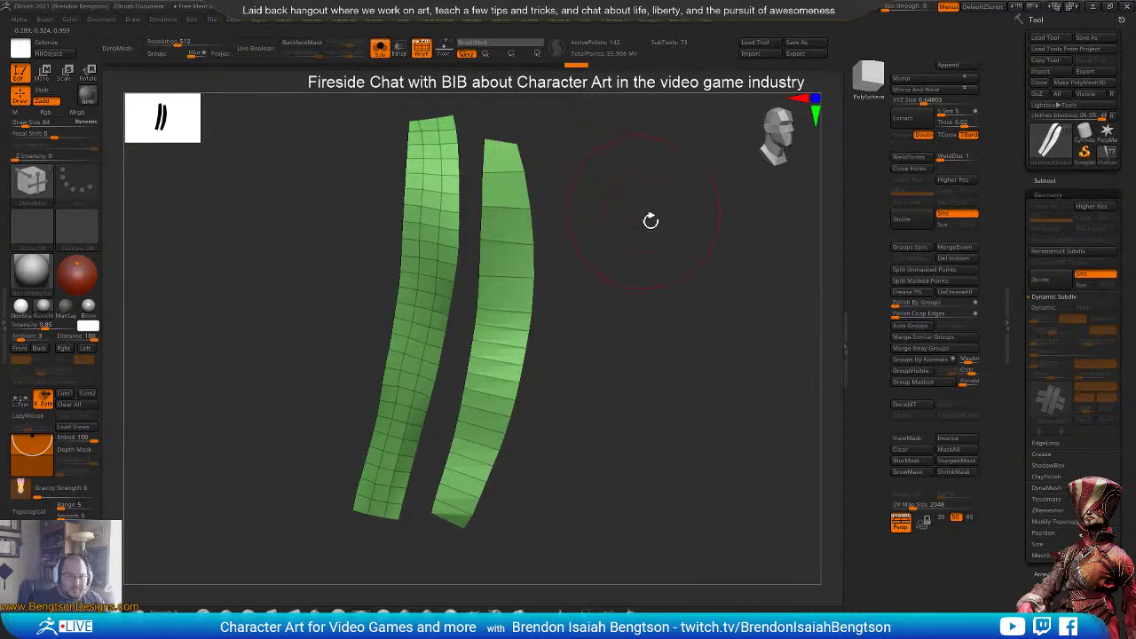
pyautogui.moveTo(694, 298); pyautogui.dragTo(690, 333)
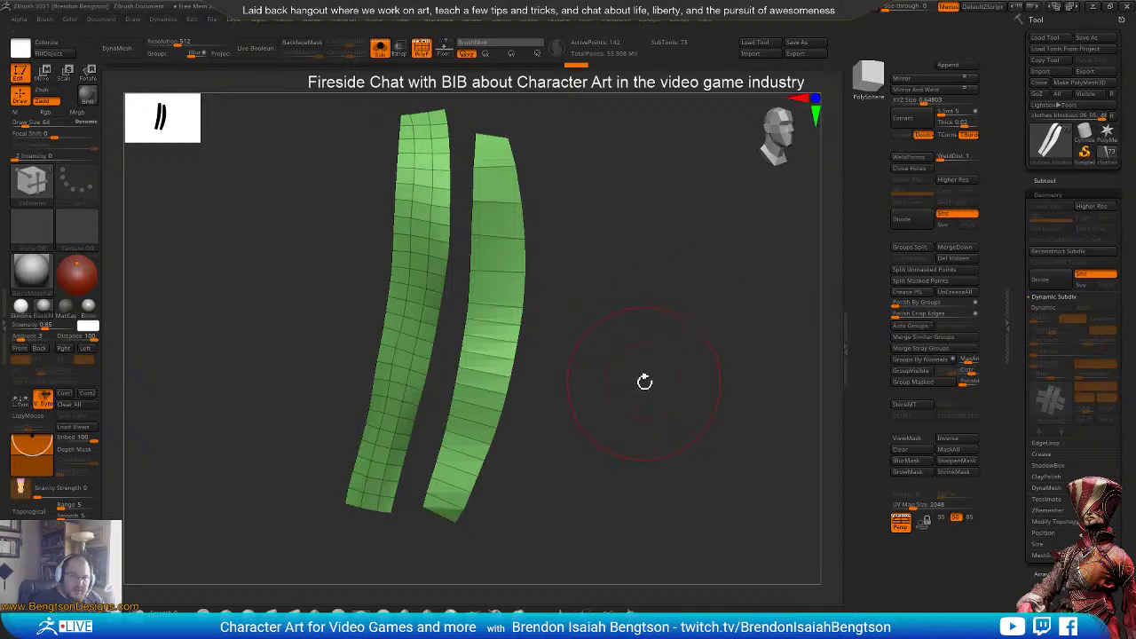
pyautogui.moveTo(654, 394)
pyautogui.mouseDown()
pyautogui.moveTo(666, 401)
pyautogui.moveTo(657, 398)
pyautogui.mouseUp()
pyautogui.keyDown('alt'); pyautogui.click(488, 355); pyautogui.keyUp('alt')
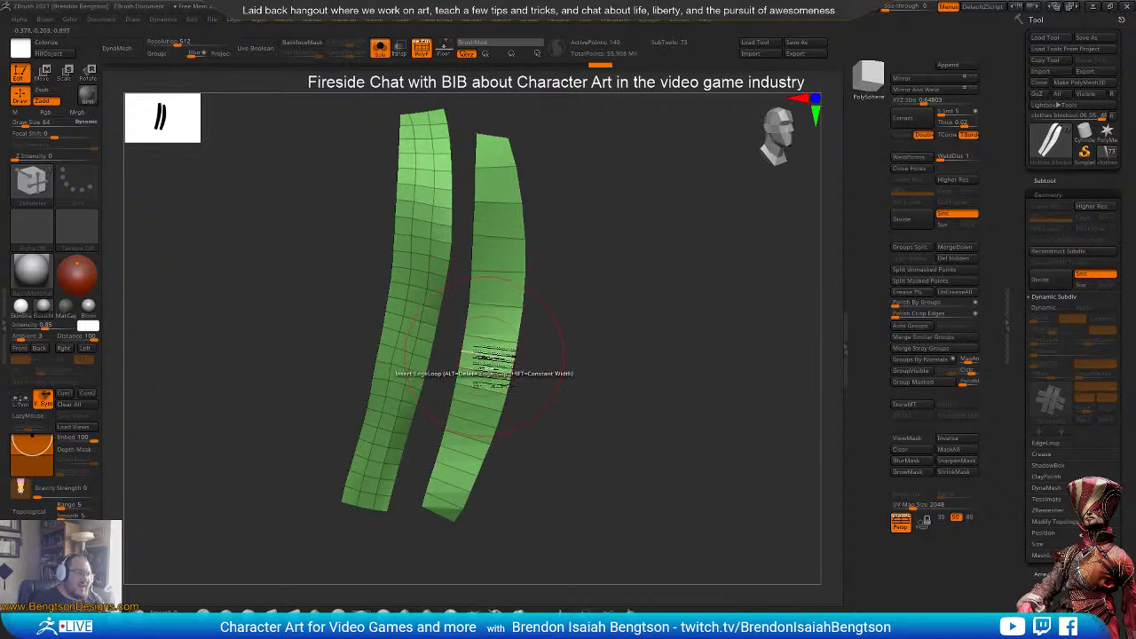
pyautogui.keyDown('alt'); pyautogui.click(485, 386); pyautogui.keyUp('alt')
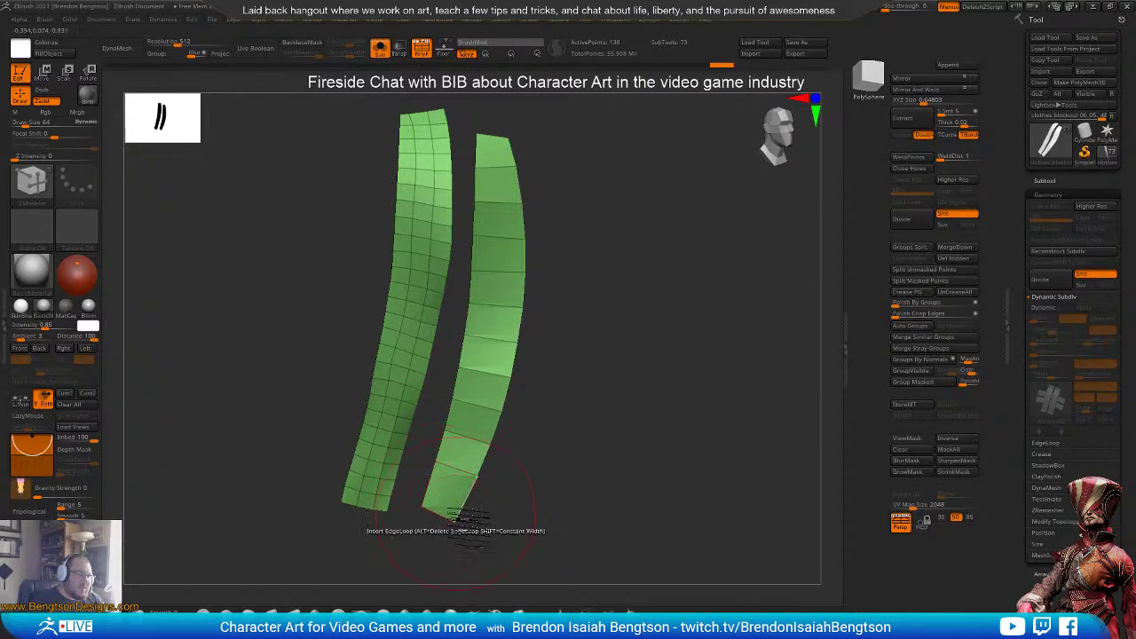
# - Widen and straighten the upper end of the simplified strip using a Move Topological brush with draw size 44
pyautogui.moveTo(542, 431); pyautogui.dragTo(597, 382)
pyautogui.moveTo(577, 234); pyautogui.dragTo(551, 222)
pyautogui.press('b')
pyautogui.press('m')
pyautogui.press('t')
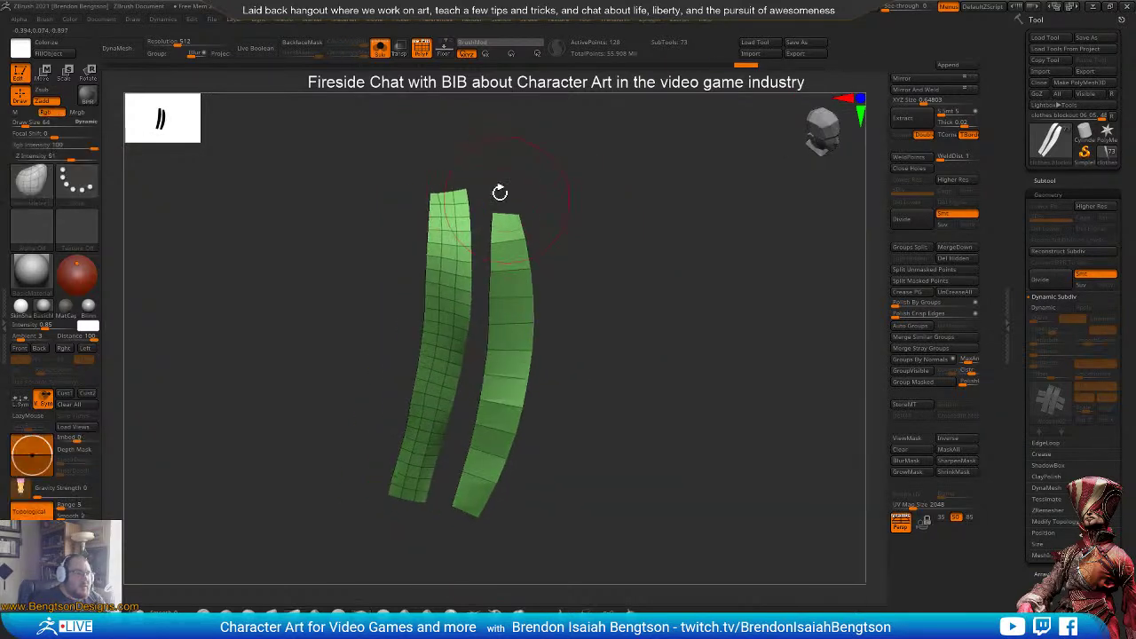
pyautogui.press('space')
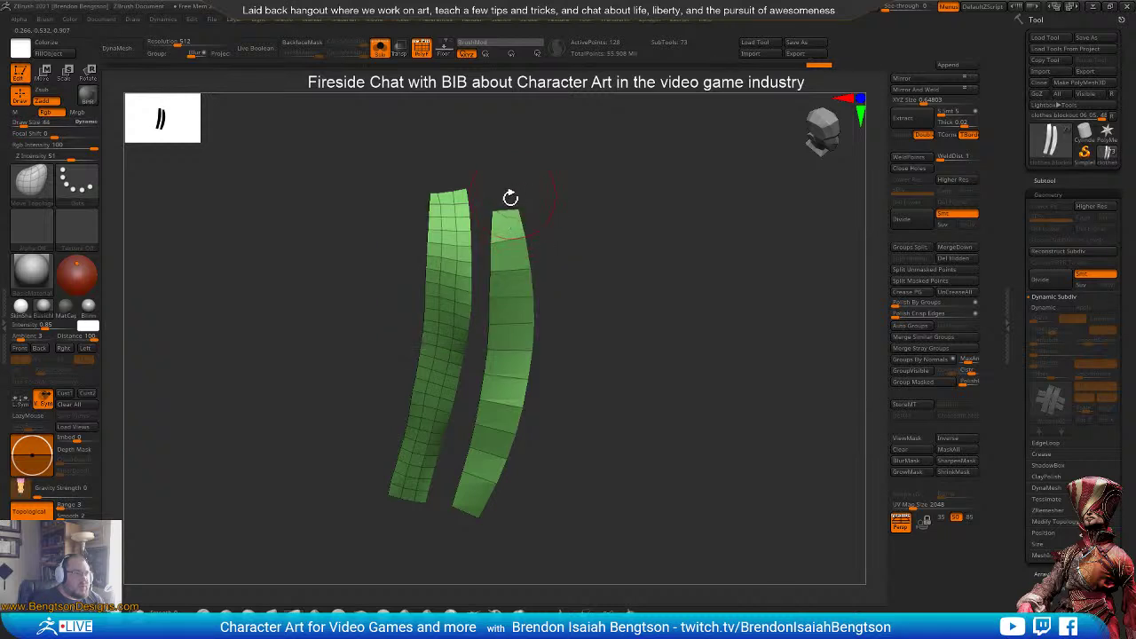
pyautogui.moveTo(511, 217); pyautogui.dragTo(552, 189)
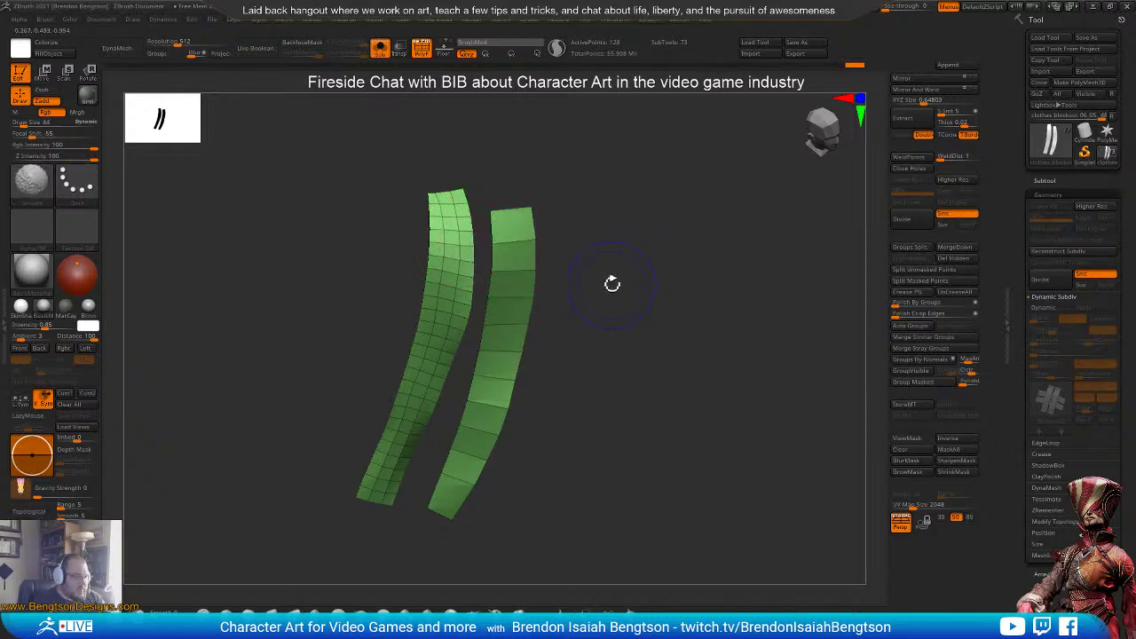
# - Turn Dynamic Subdivision back on and show the full character to check the coarser weave against the cloth
pyautogui.hotkey('ctrl', 'd')
pyautogui.moveTo(622, 293)
pyautogui.keyDown('alt'); pyautogui.mouseDown()
pyautogui.moveTo(632, 337)
pyautogui.moveTo(617, 342)
pyautogui.moveTo(636, 350)
pyautogui.moveTo(624, 375)
pyautogui.moveTo(624, 325)
pyautogui.moveTo(601, 306)
pyautogui.moveTo(628, 318)
pyautogui.moveTo(618, 342)
pyautogui.moveTo(601, 309)
pyautogui.mouseUp(); pyautogui.keyUp('alt')
pyautogui.hotkey('alt', 'shift', 's')
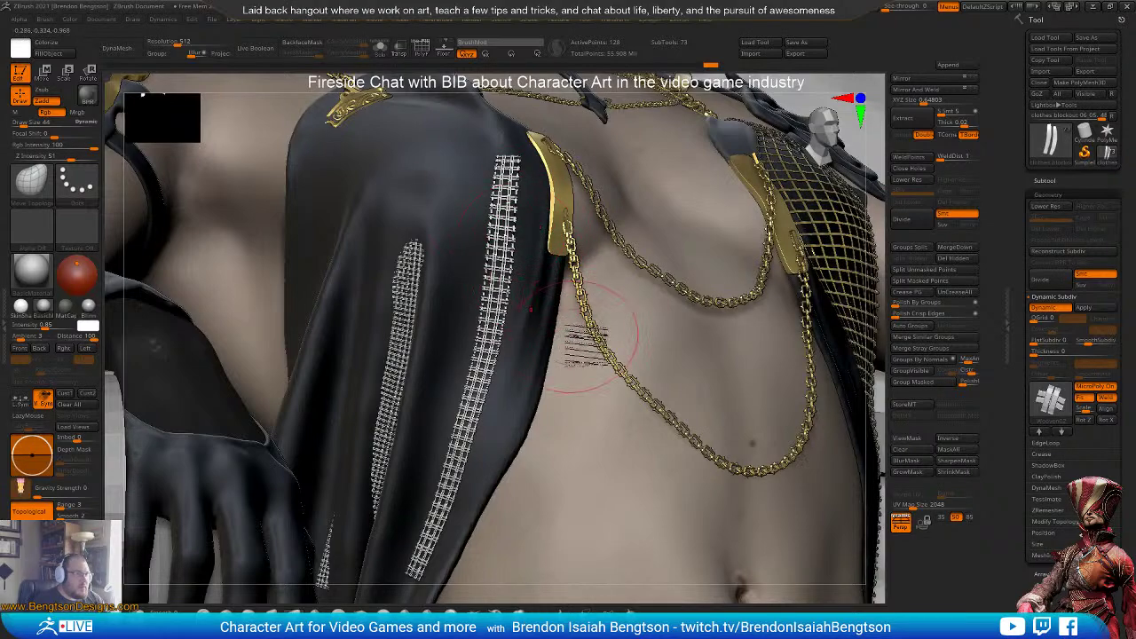
pyautogui.keyDown('ctrl'); pyautogui.moveTo(533, 297); pyautogui.dragTo(478, 352, button='right'); pyautogui.keyUp('ctrl')
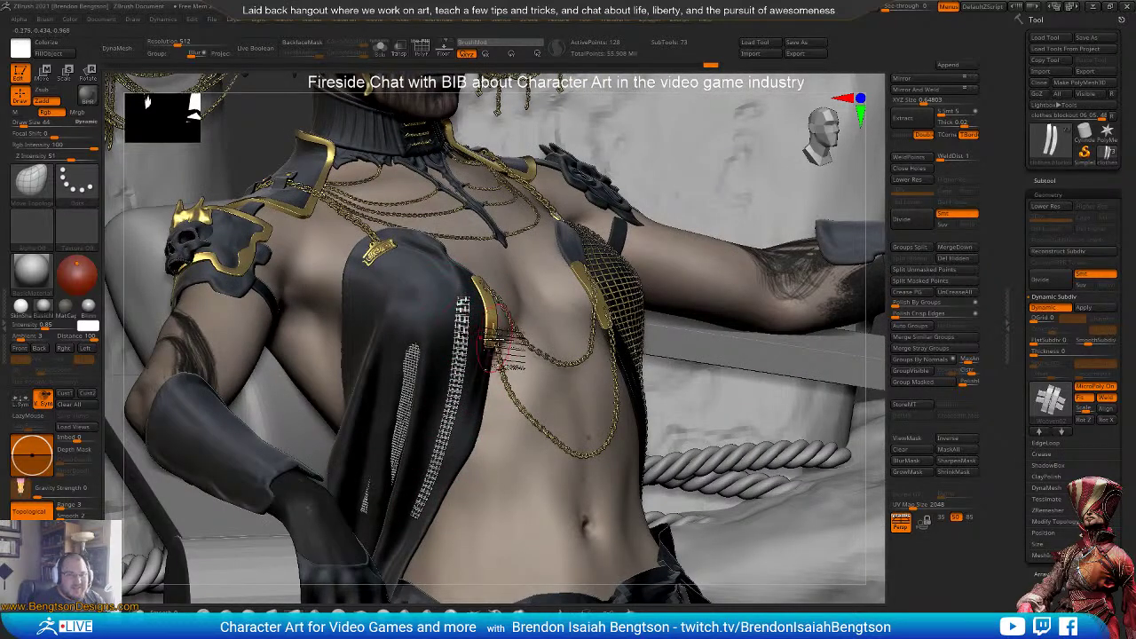
# - Try to rotate the two strips together with the transform gizmo
pyautogui.press('shift')
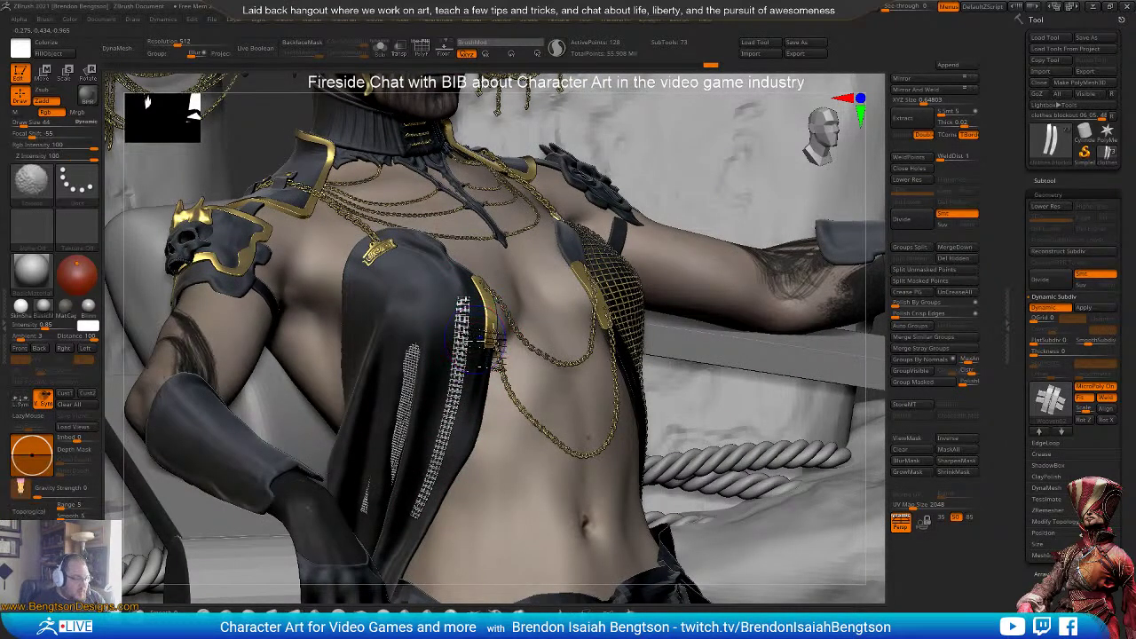
pyautogui.press('e')
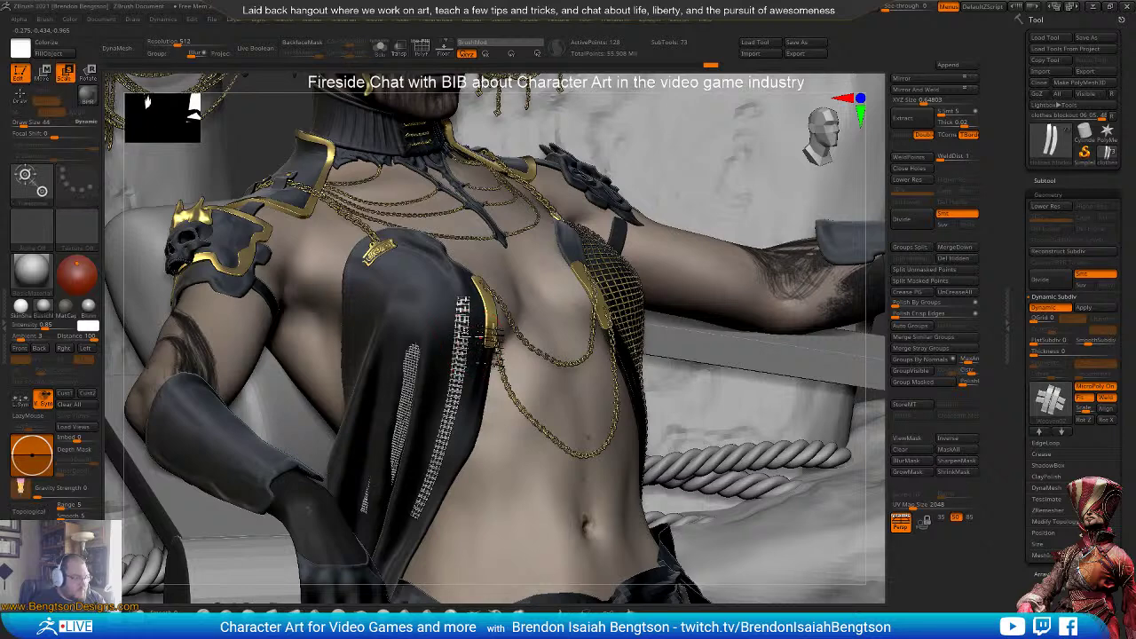
pyautogui.press('w')
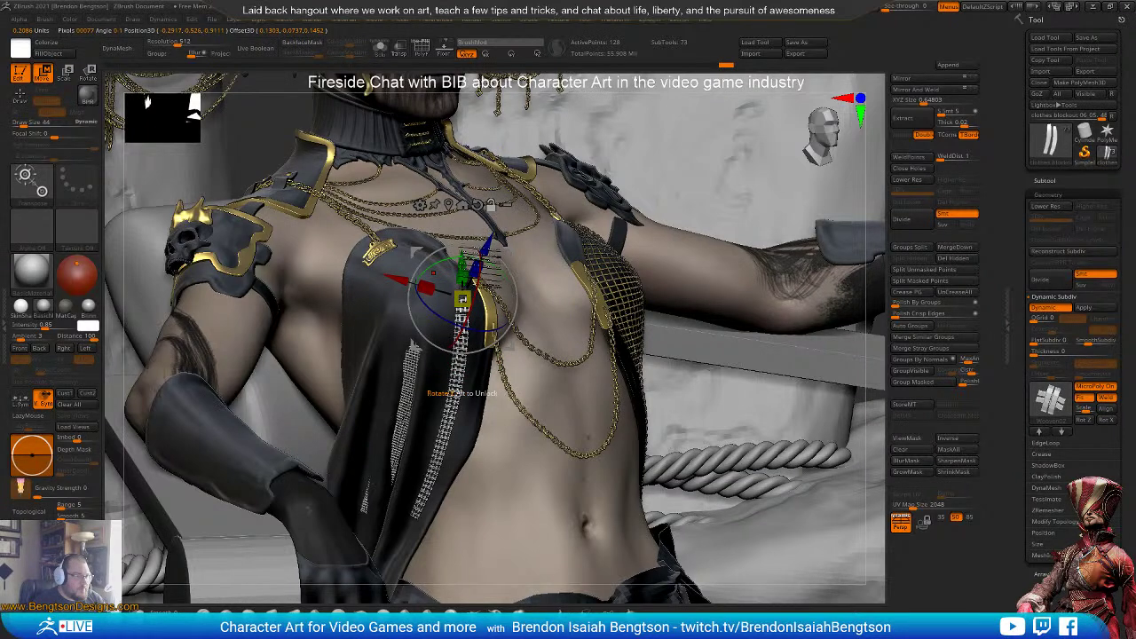
pyautogui.moveTo(461, 387); pyautogui.dragTo(458, 387)
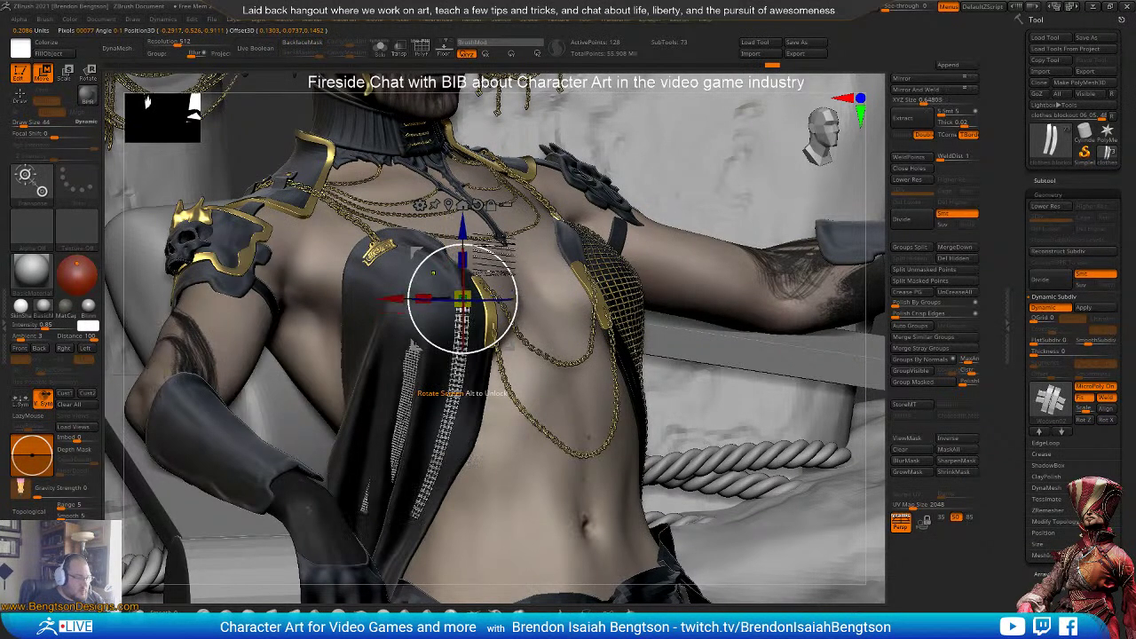
# - Isolate the strips, assign them separate polygroups with Auto Groups, and split the denser strip off into its own subtool
pyautogui.click(380, 48)
pyautogui.press('q')
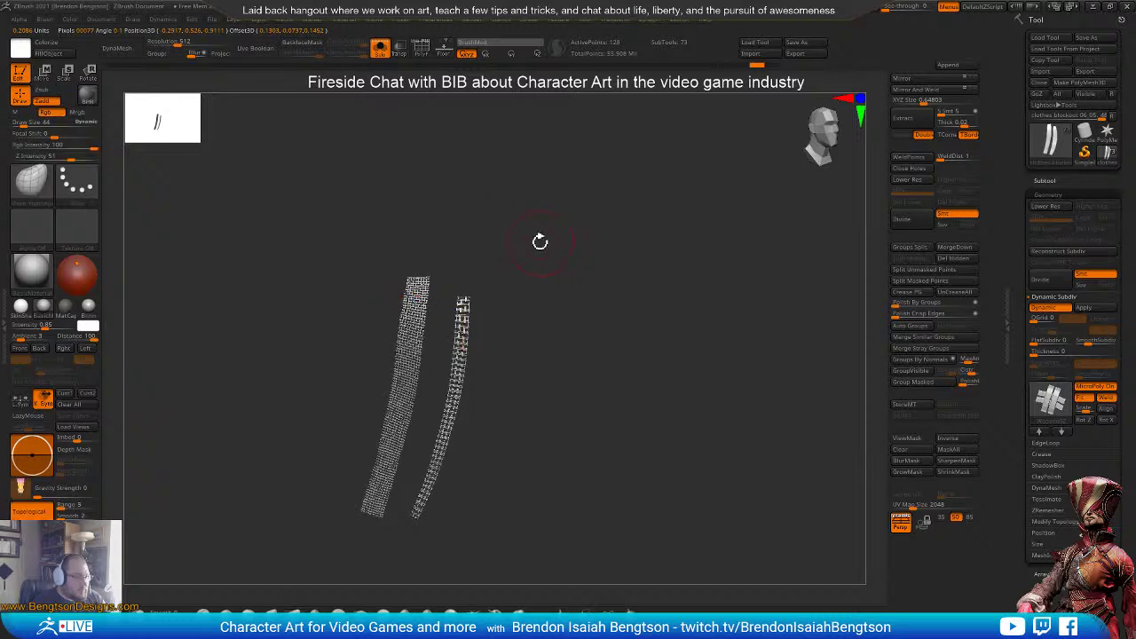
pyautogui.press('shift')
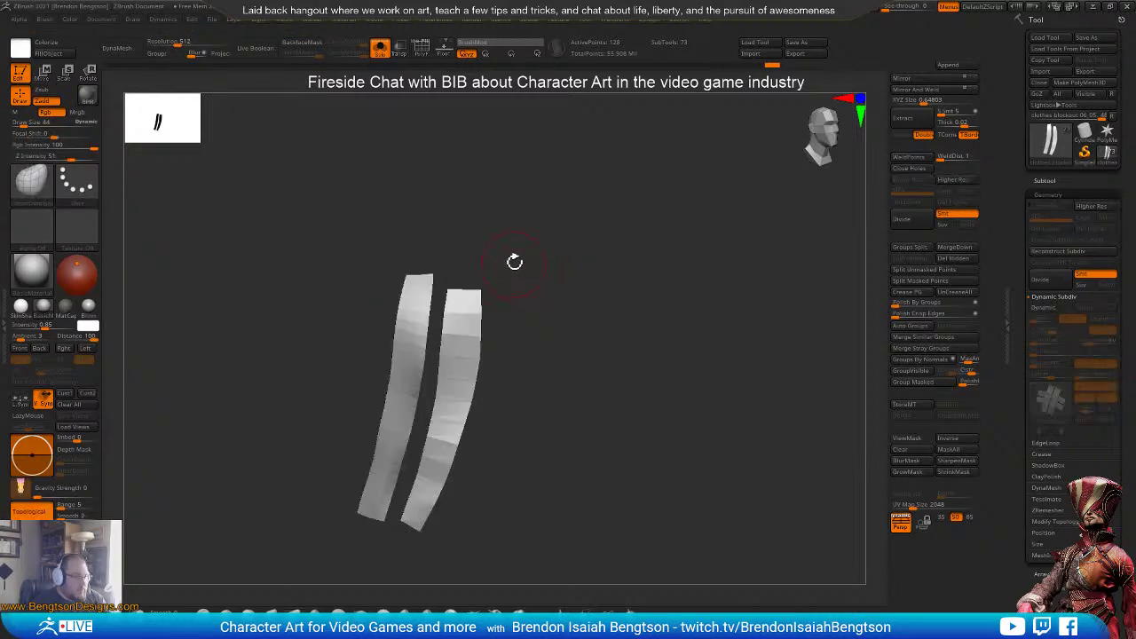
pyautogui.hotkey('shift', 'f')
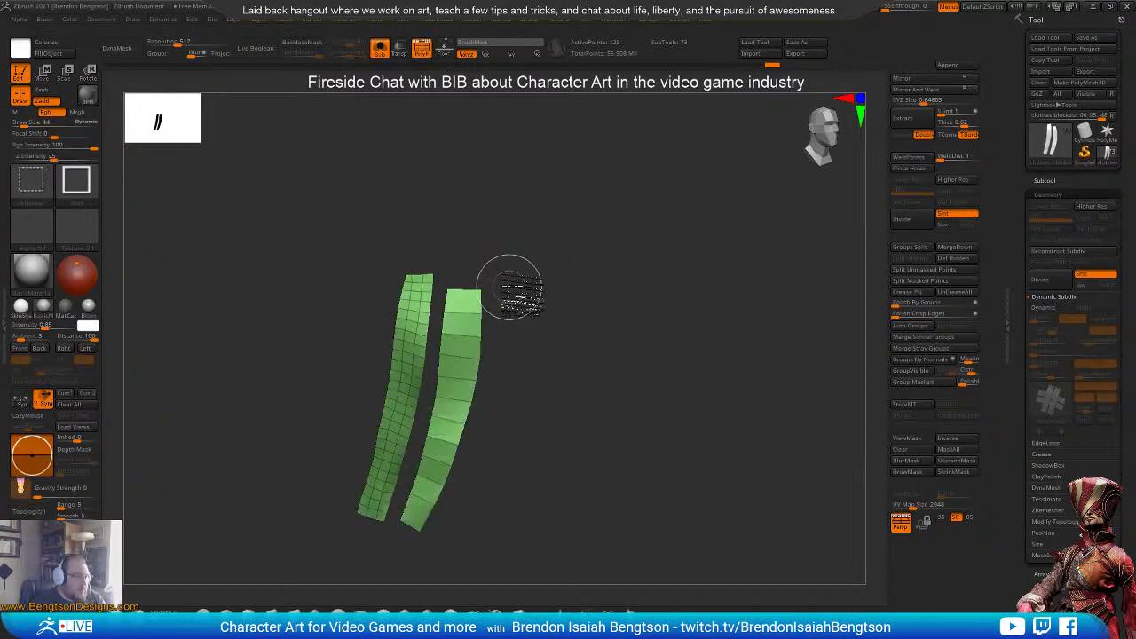
pyautogui.click(910, 326)
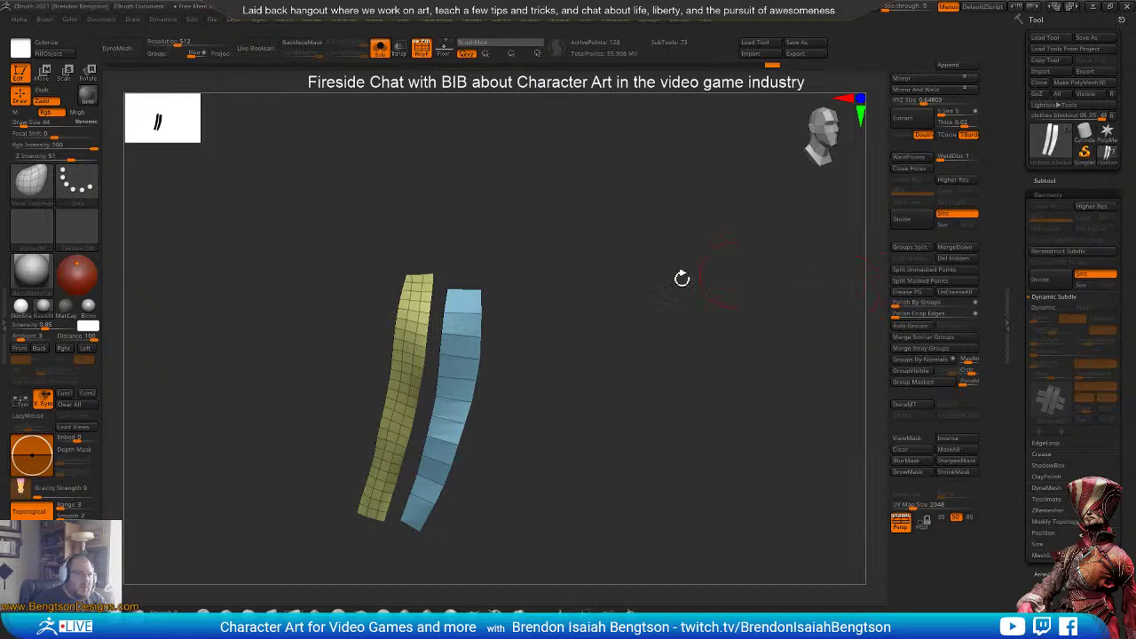
pyautogui.keyDown('ctrl'); pyautogui.keyDown('shift'); pyautogui.click(481, 301); pyautogui.keyUp('shift'); pyautogui.keyUp('ctrl')
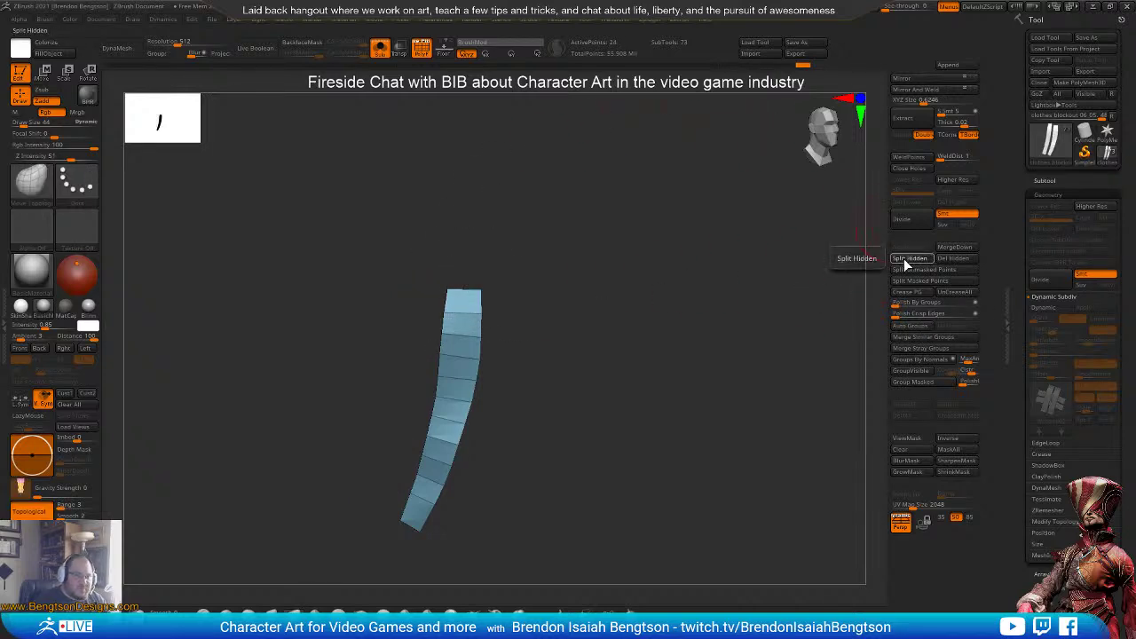
# - Show the full character, re-enable Dynamic Subdivision on the separated strip without wireframe, and rotate it toward the cloth's inner edge
pyautogui.hotkey('alt', 's')
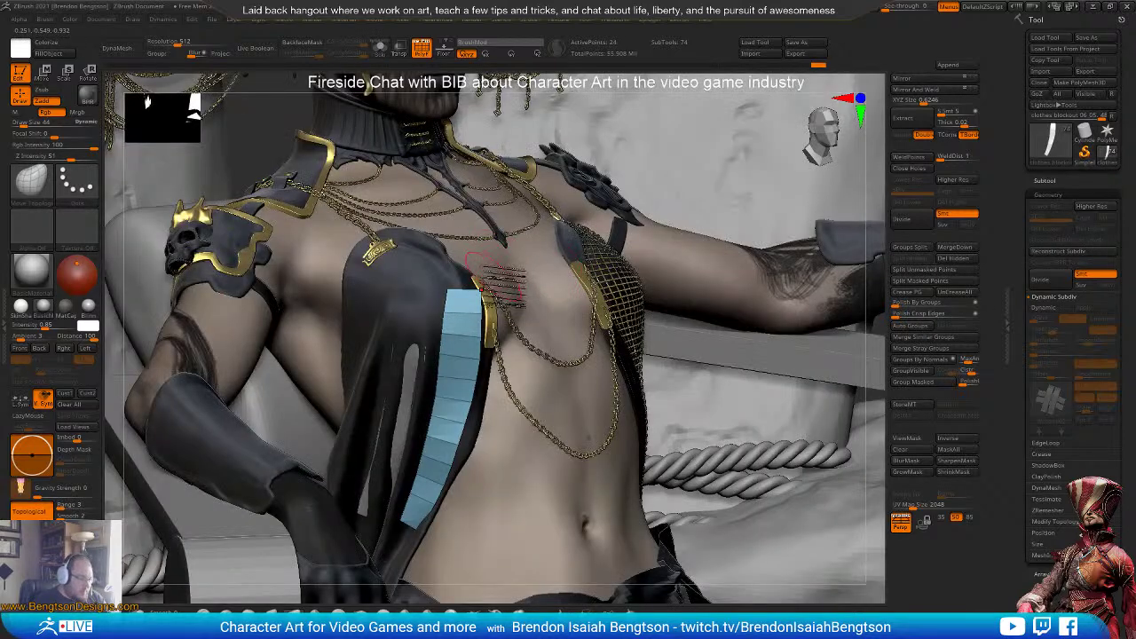
pyautogui.press('d')
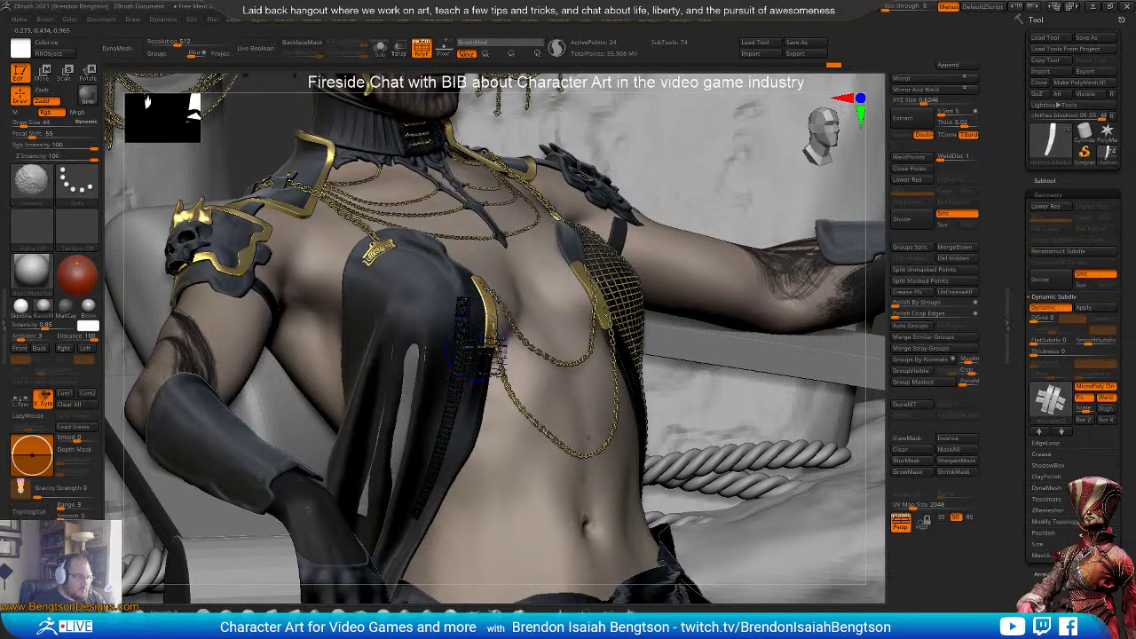
pyautogui.hotkey('shift', 'f')
pyautogui.press('w')
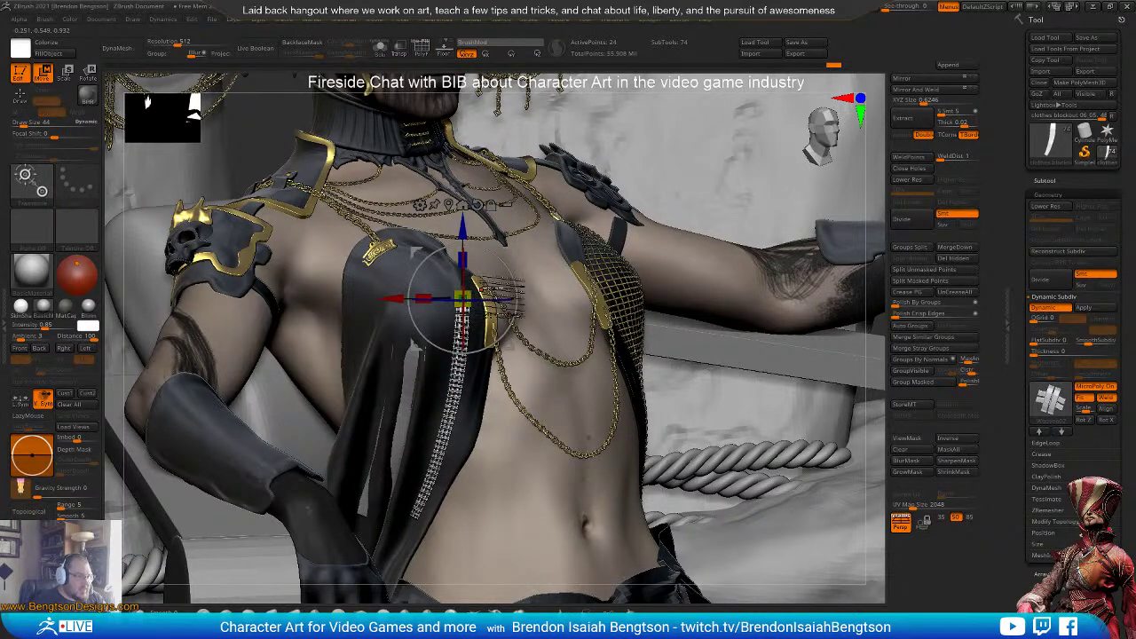
pyautogui.moveTo(519, 302); pyautogui.dragTo(463, 304)
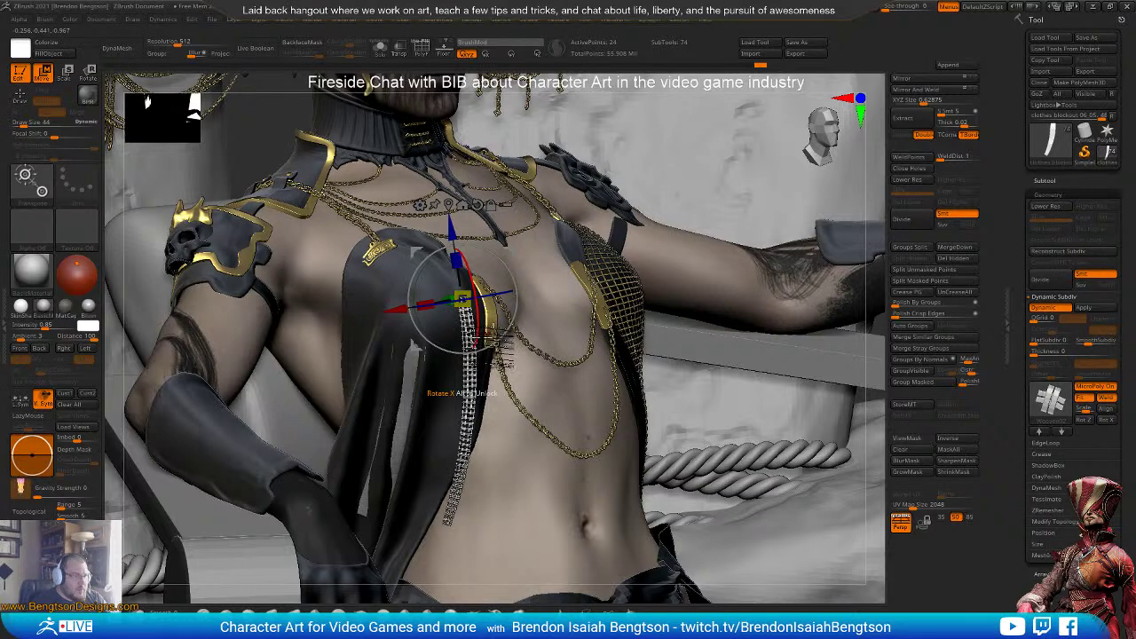
# - Move and rotate the MicroPoly strip into line with the black cloth's inner edge, checking it from front and side
pyautogui.moveTo(452, 300); pyautogui.dragTo(441, 306)
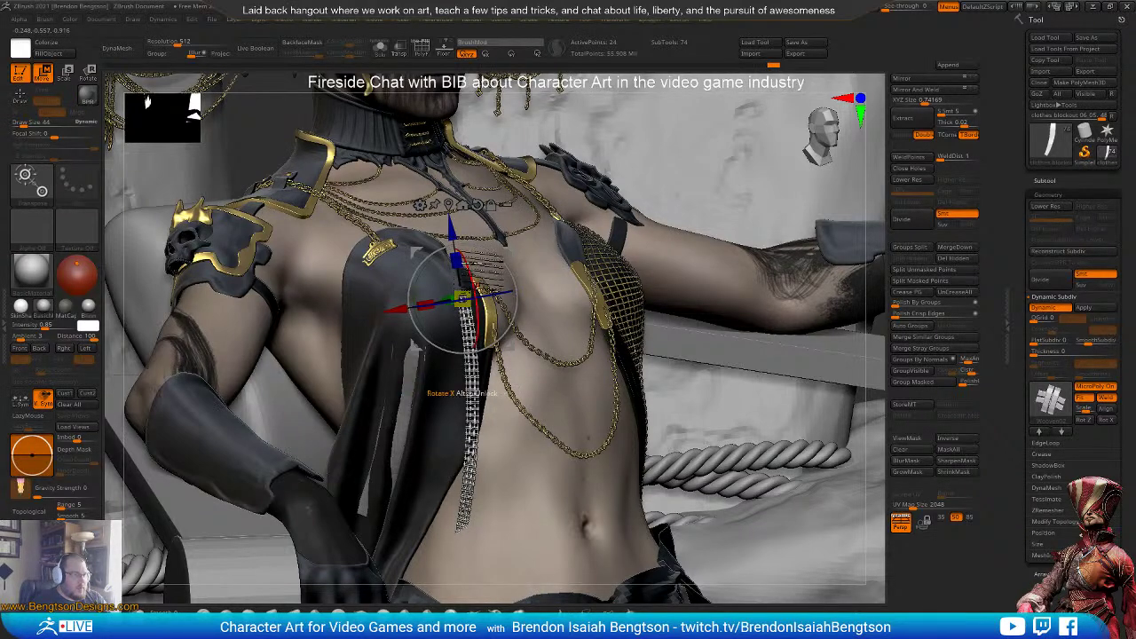
pyautogui.moveTo(463, 392); pyautogui.dragTo(462, 393)
pyautogui.moveTo(510, 347); pyautogui.dragTo(531, 361)
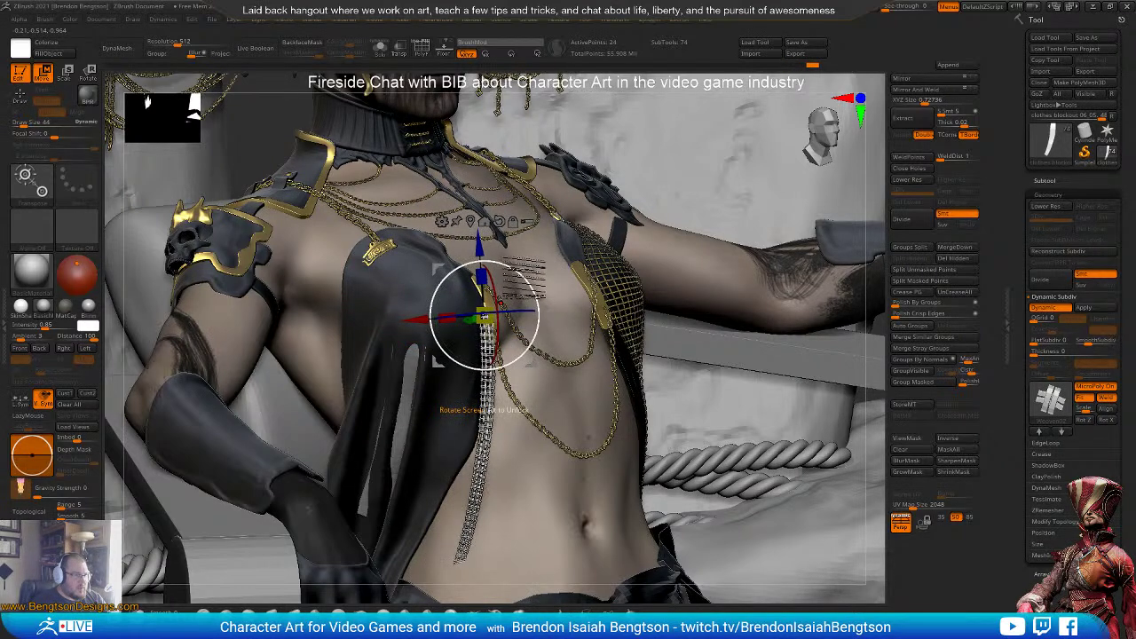
pyautogui.moveTo(484, 408); pyautogui.dragTo(486, 411)
pyautogui.moveTo(548, 421); pyautogui.dragTo(382, 410, button='right')
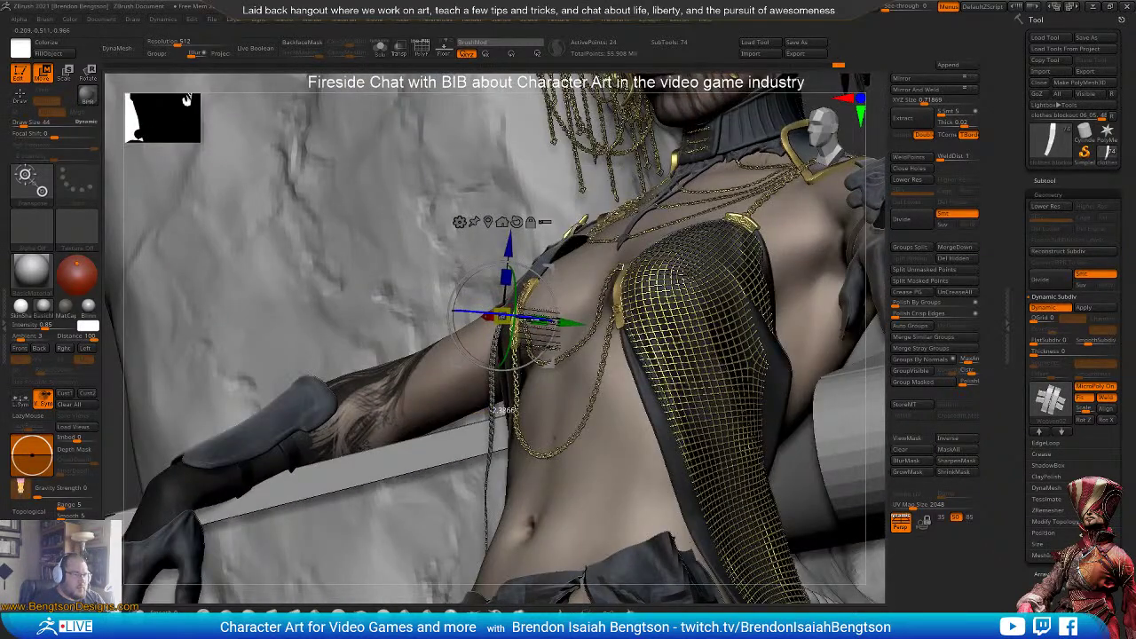
pyautogui.moveTo(573, 322); pyautogui.dragTo(579, 323)
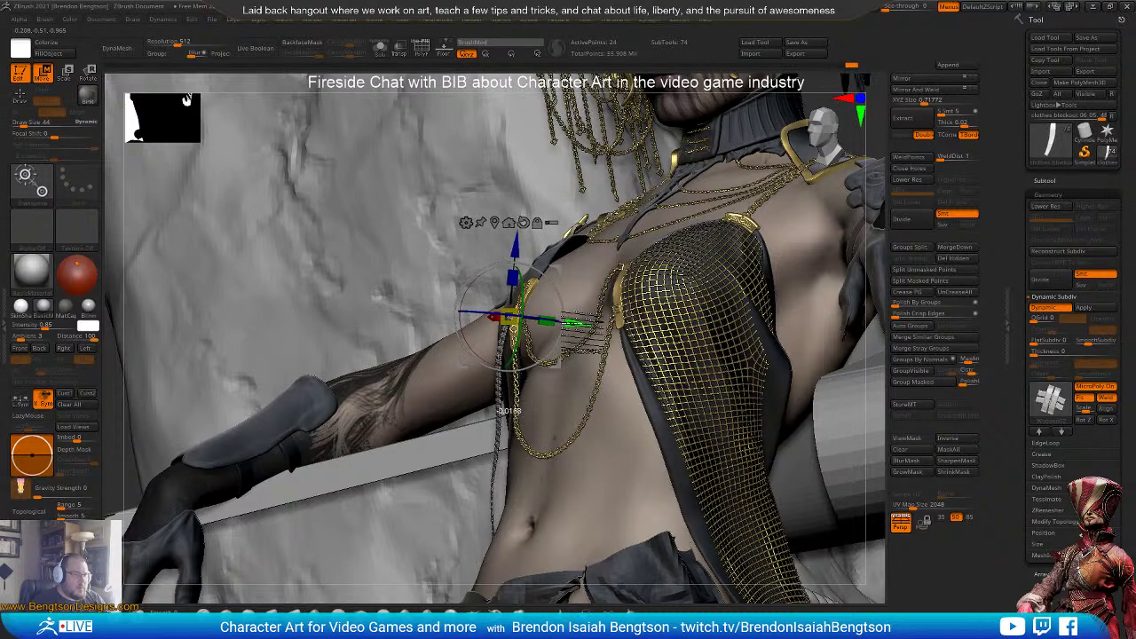
# - Turn off Dynamic Subdivision on the strip, show its wireframe, and ready the Move Topological brush with a draw size of 77
pyautogui.press('q')
pyautogui.moveTo(549, 449); pyautogui.dragTo(557, 451, button='right')
pyautogui.keyDown('alt'); pyautogui.moveTo(534, 490); pyautogui.dragTo(499, 417, button='right'); pyautogui.keyUp('alt')
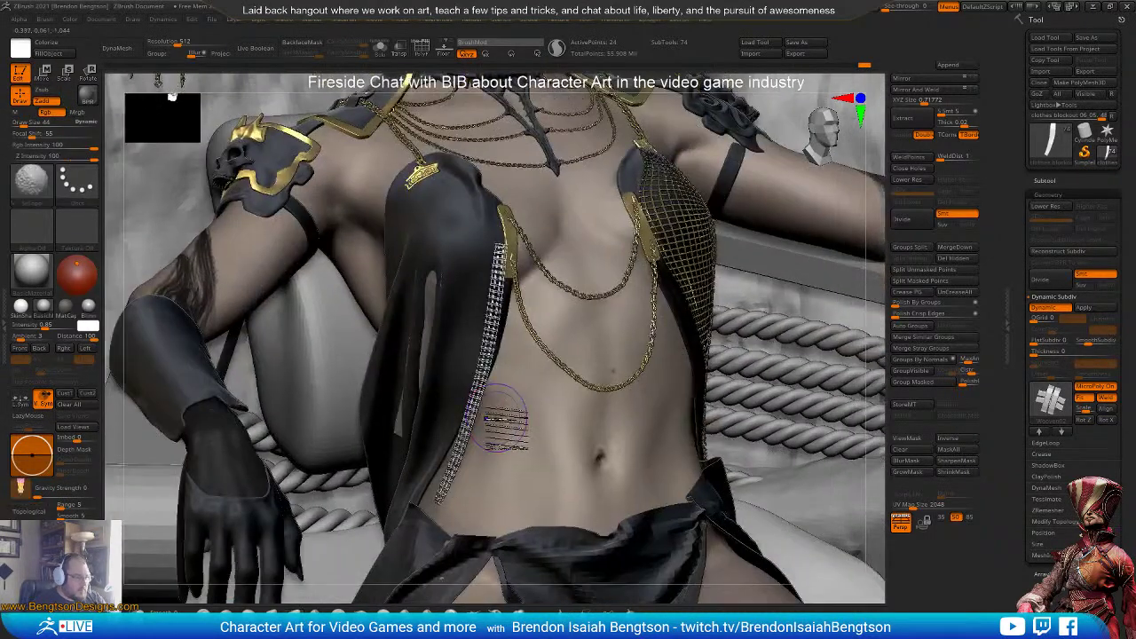
pyautogui.hotkey('shift', 'f')
pyautogui.hotkey('shift', 'd')
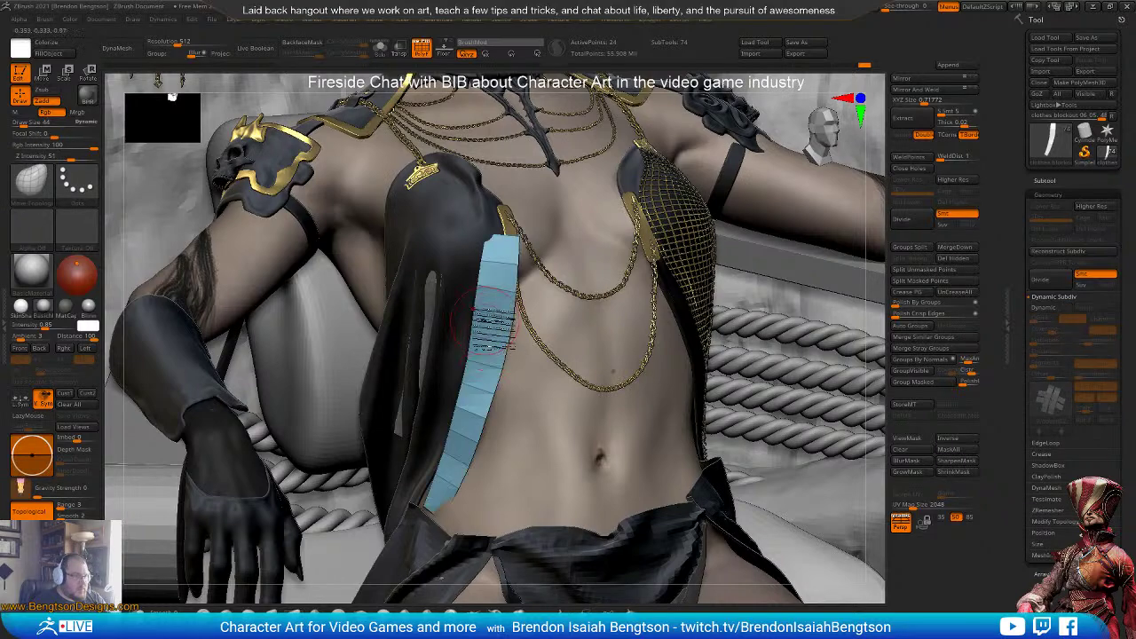
pyautogui.moveTo(488, 428); pyautogui.dragTo(477, 436, button='right')
pyautogui.press('space')
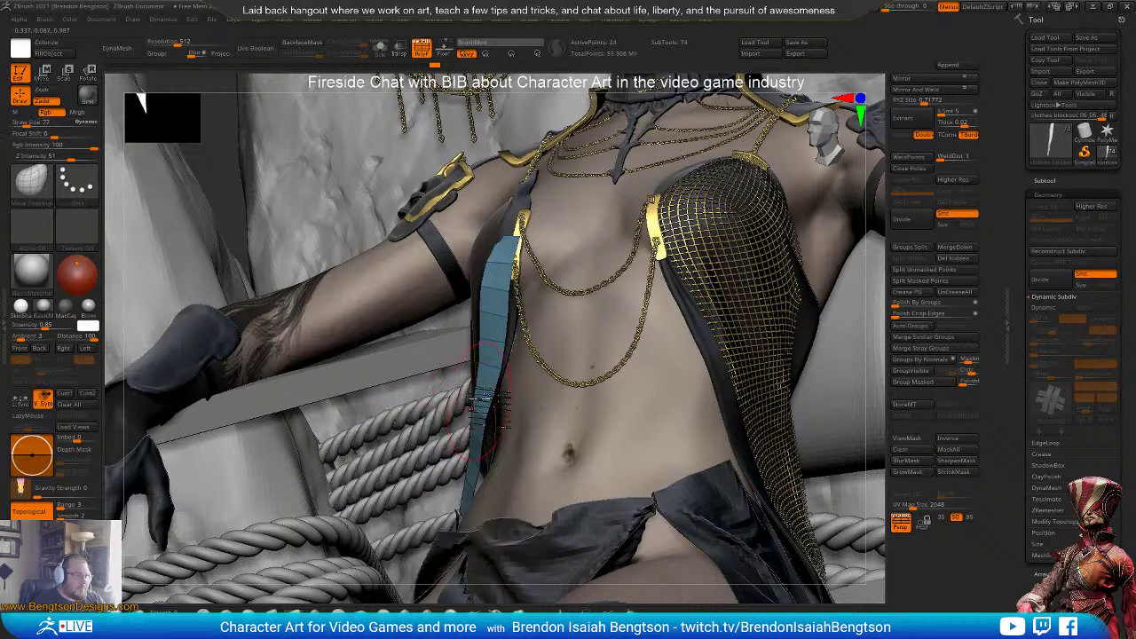
pyautogui.moveTo(533, 355)
pyautogui.mouseDown(button='right')
pyautogui.moveTo(548, 367)
pyautogui.moveTo(515, 240)
pyautogui.mouseUp(button='right')
pyautogui.press('ctrl')
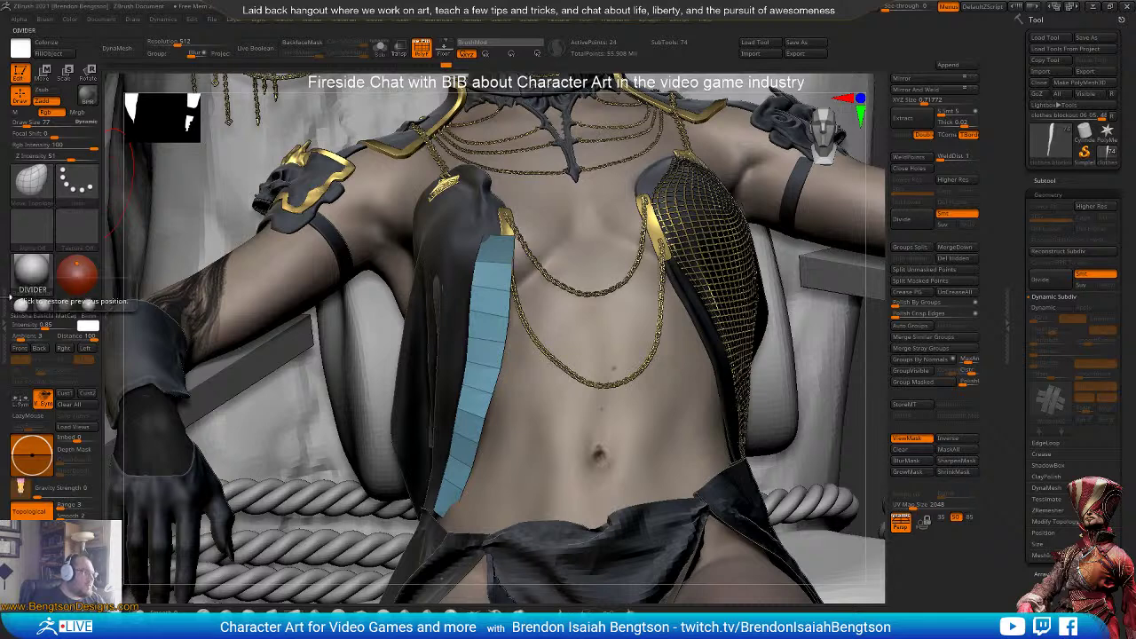
pyautogui.click(4, 298)
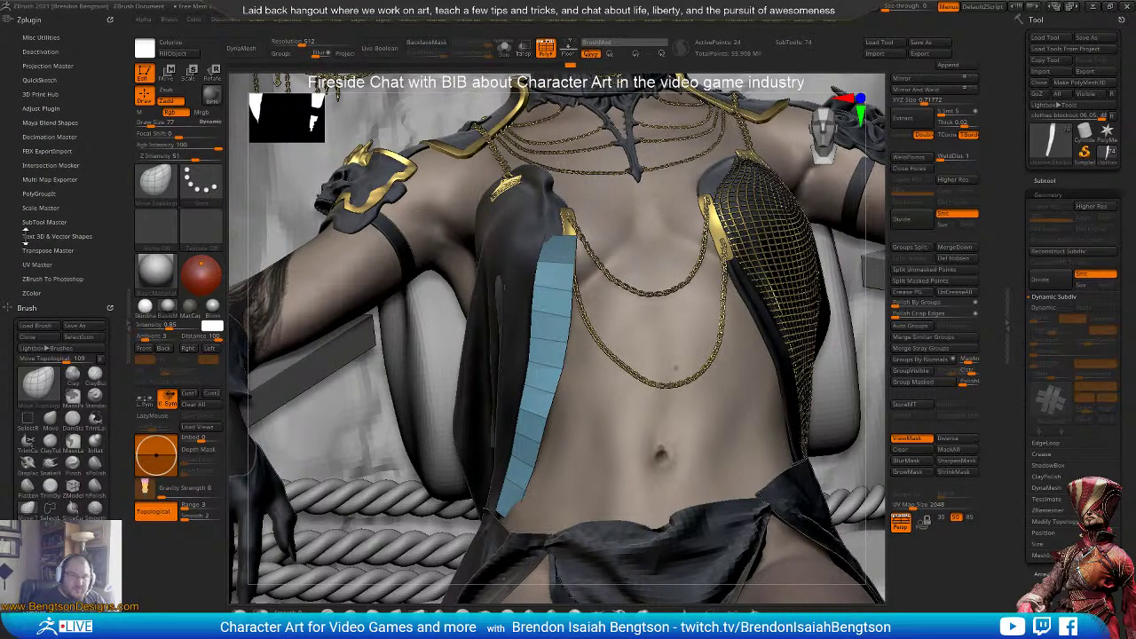
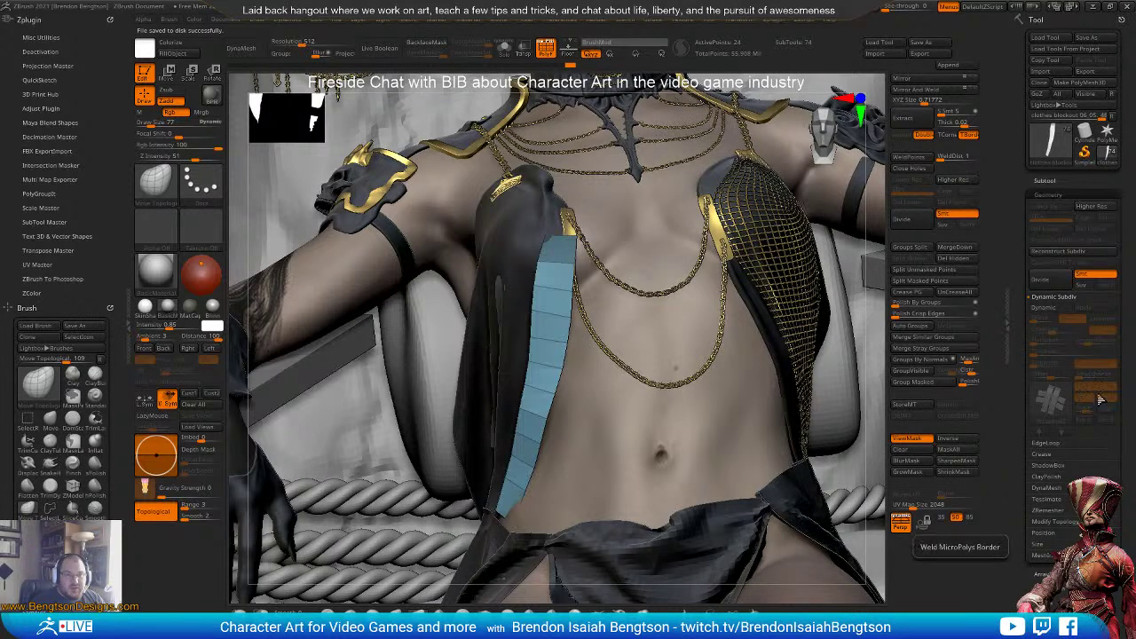
# - Toggle Dynamic Subdivision on the strip to compare its base geometry with the weave, leaving it enabled without wireframe
pyautogui.moveTo(1069, 393)
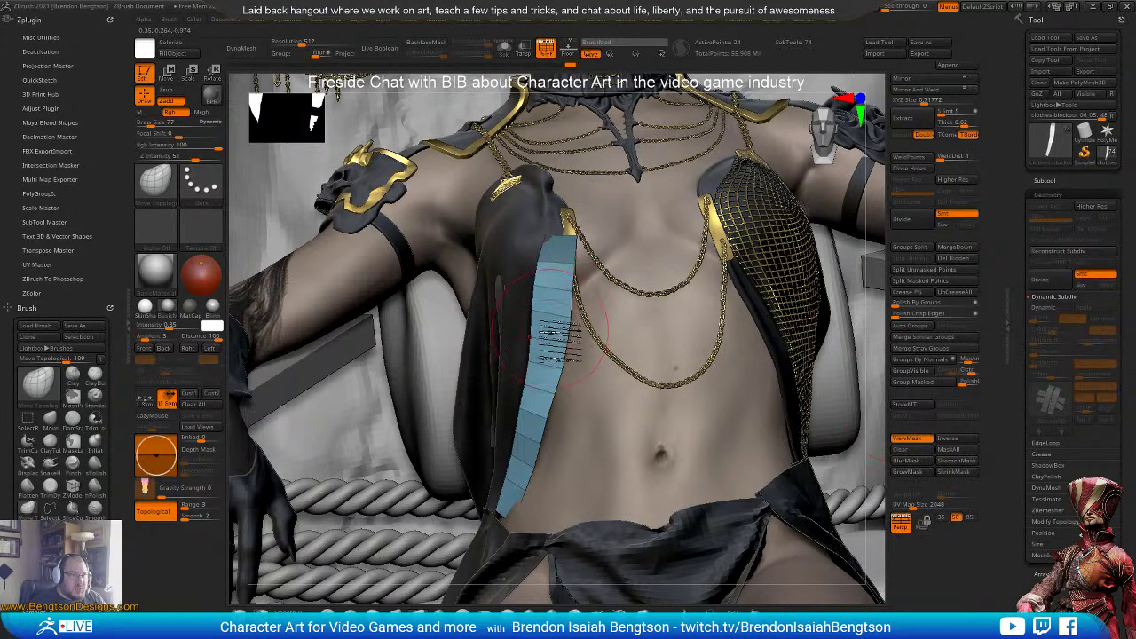
pyautogui.moveTo(565, 339); pyautogui.dragTo(646, 342, button='right')
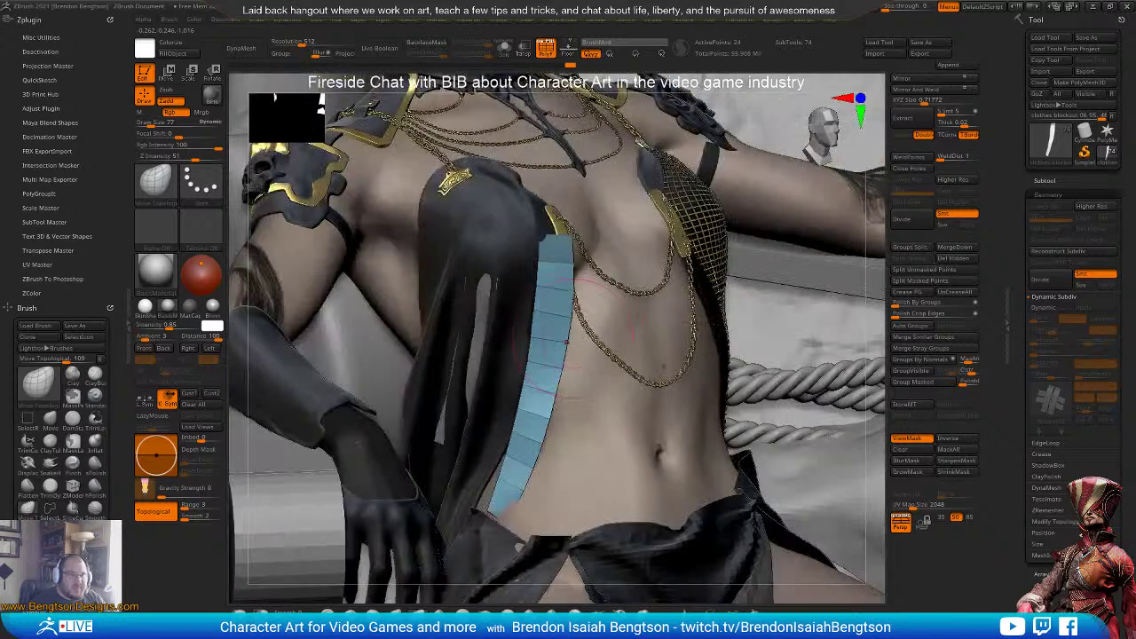
pyautogui.click(1048, 316)
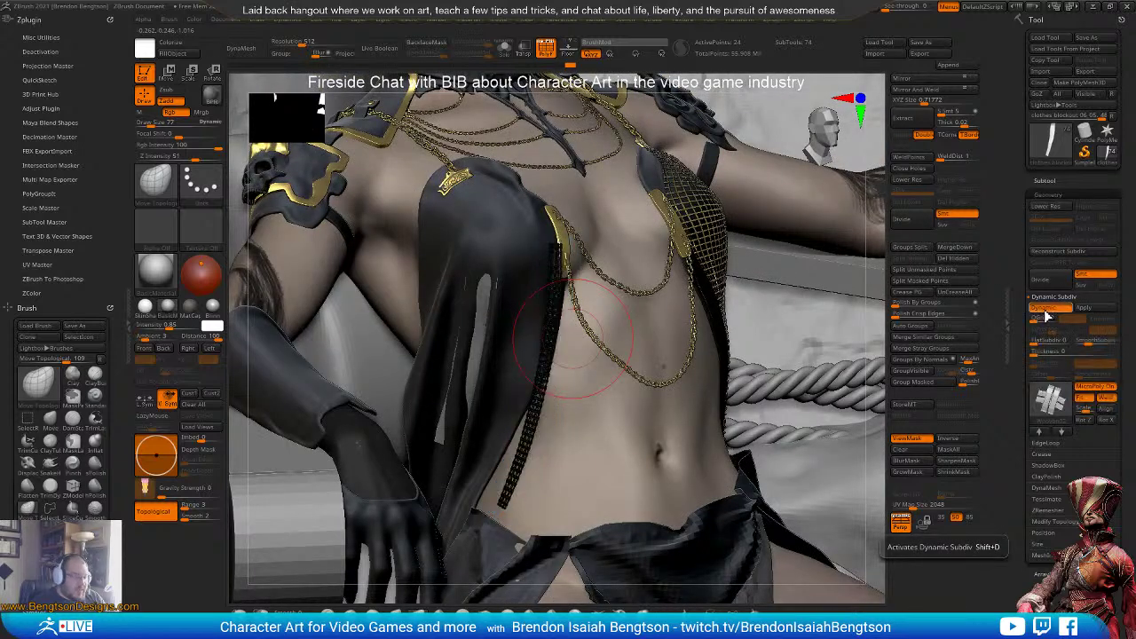
pyautogui.press('shift')
pyautogui.click(1047, 316)
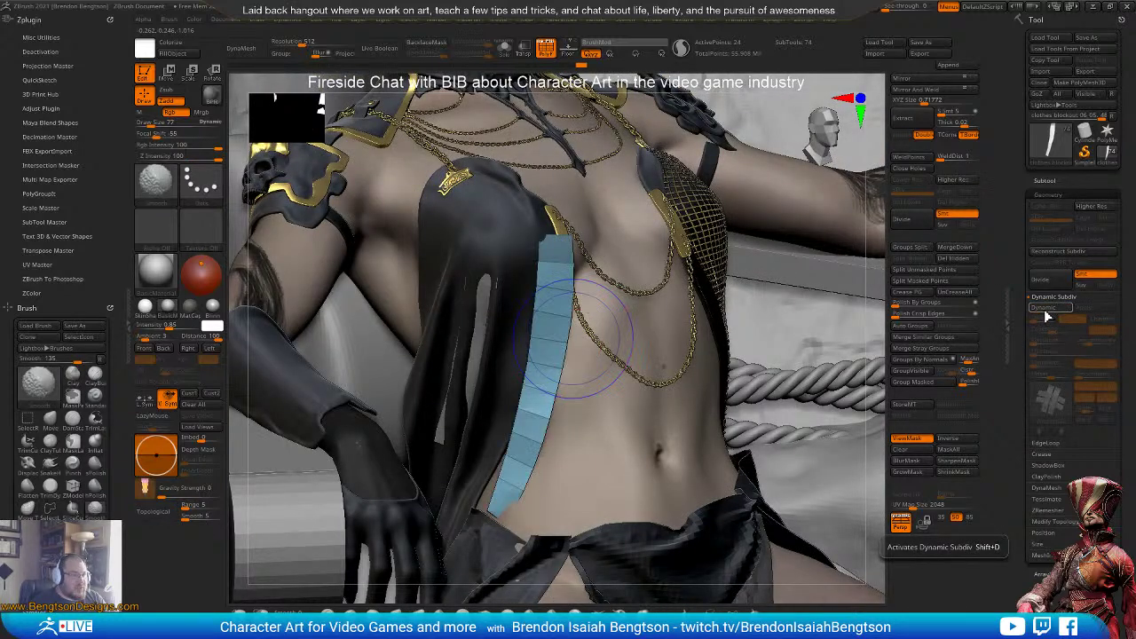
pyautogui.click(1047, 316)
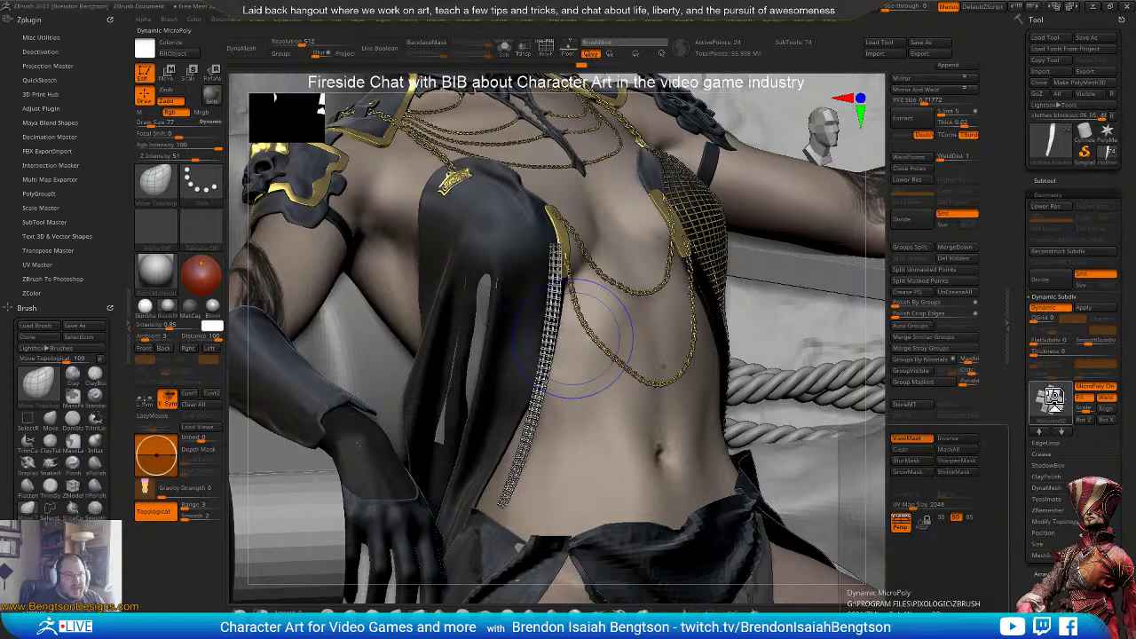
# - Try the Loops01 and Vortex MicroPoly patterns on the strip, and settle on Truchet Linked
pyautogui.click(1056, 401)
pyautogui.click(907, 462)
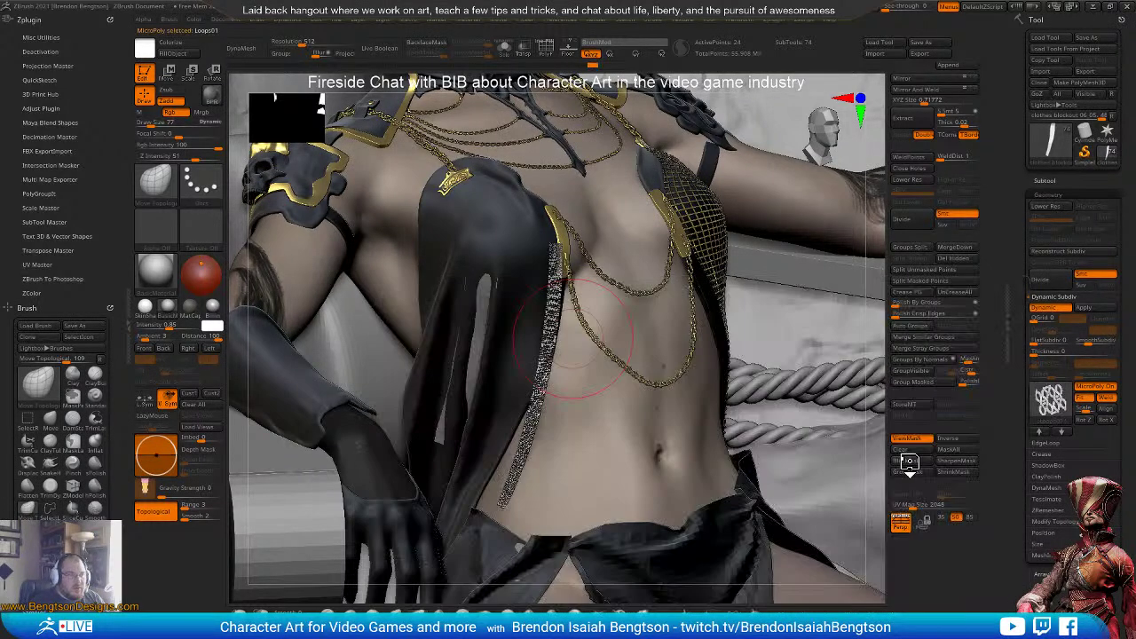
pyautogui.click(1056, 404)
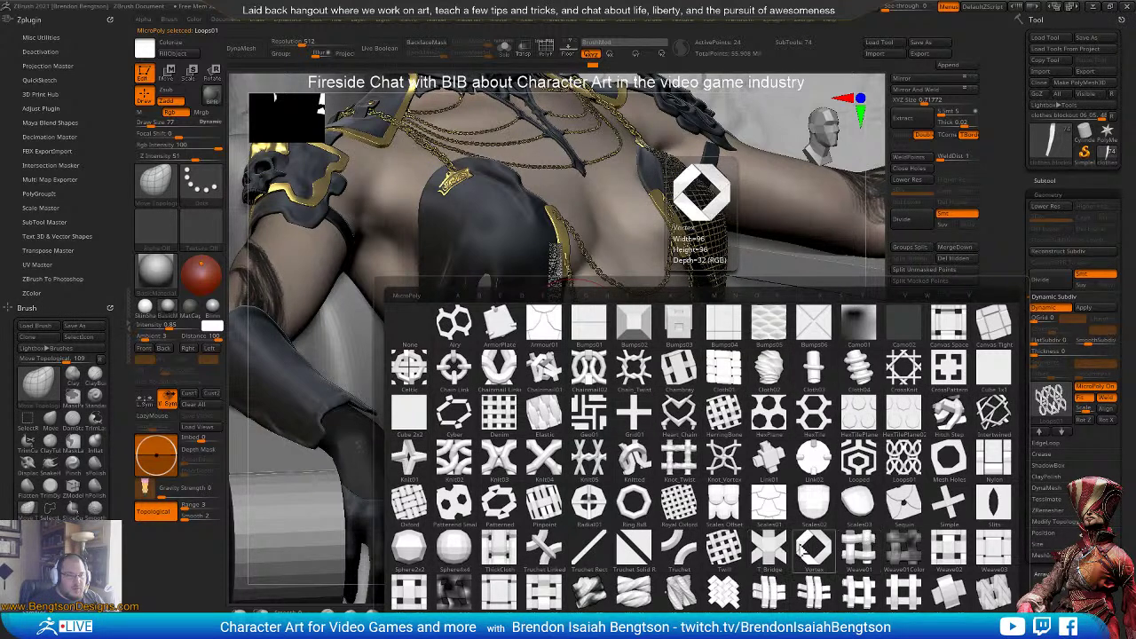
pyautogui.click(800, 550)
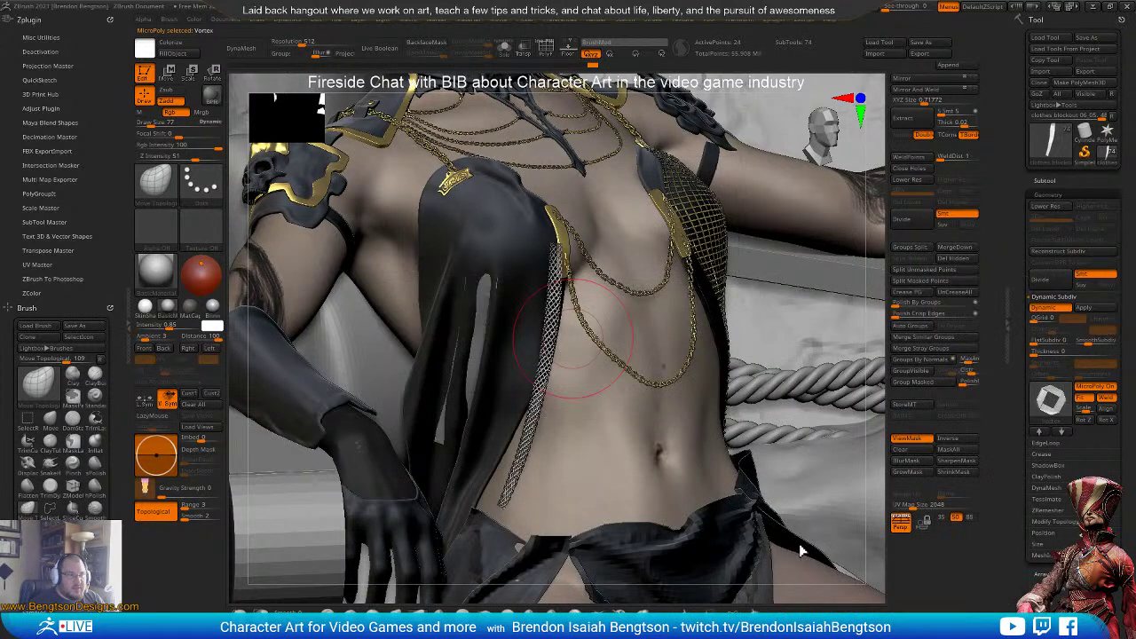
pyautogui.click(1052, 404)
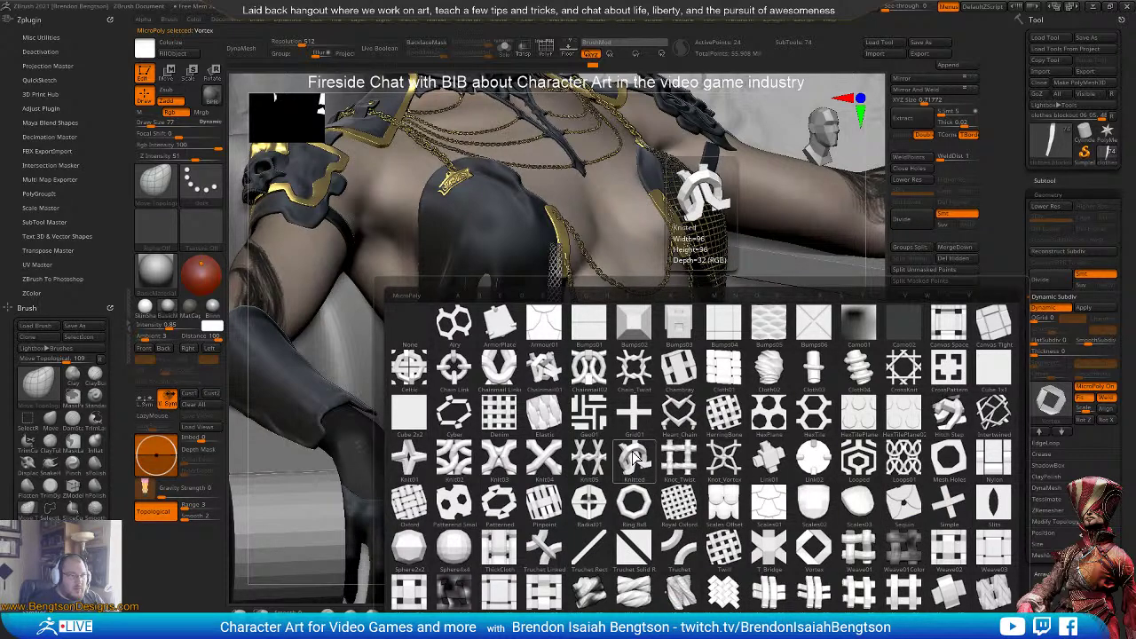
pyautogui.click(543, 548)
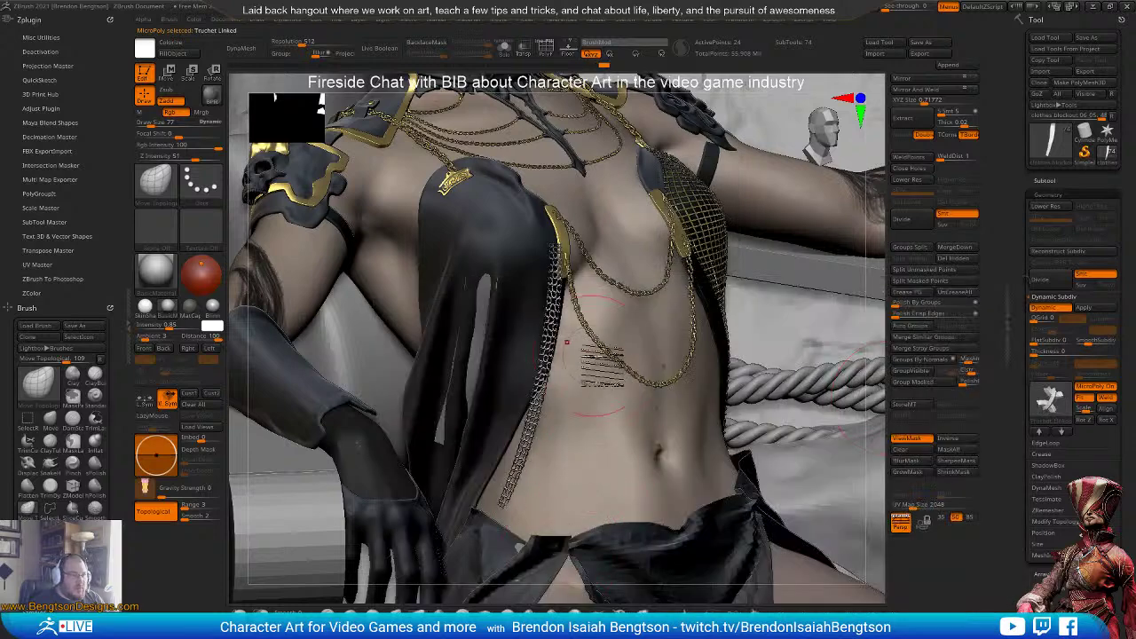
# - Turn off Dynamic Subdivision on the strip and dock the Dynamics palette beside the canvas
pyautogui.moveTo(593, 389); pyautogui.dragTo(570, 387, button='right')
pyautogui.moveTo(570, 387)
pyautogui.keyDown('ctrl'); pyautogui.mouseDown(button='right')
pyautogui.moveTo(603, 538)
pyautogui.moveTo(593, 421)
pyautogui.mouseUp(button='right'); pyautogui.keyUp('ctrl')
pyautogui.hotkey('shift', 'd')
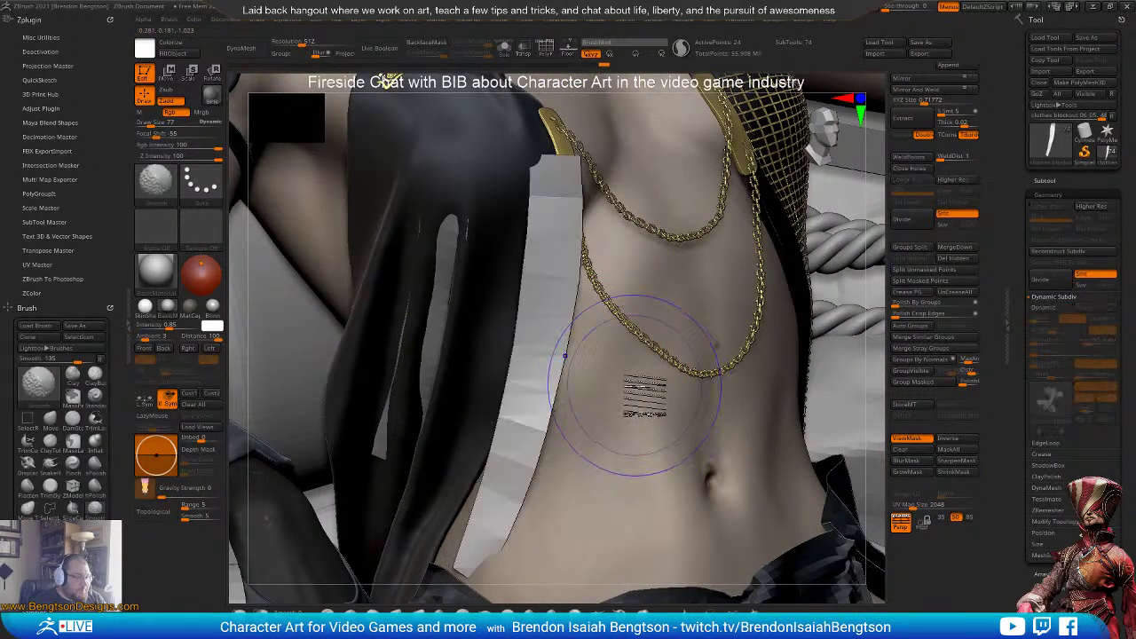
pyautogui.keyDown('ctrl'); pyautogui.moveTo(619, 459); pyautogui.dragTo(620, 441, button='right'); pyautogui.keyUp('ctrl')
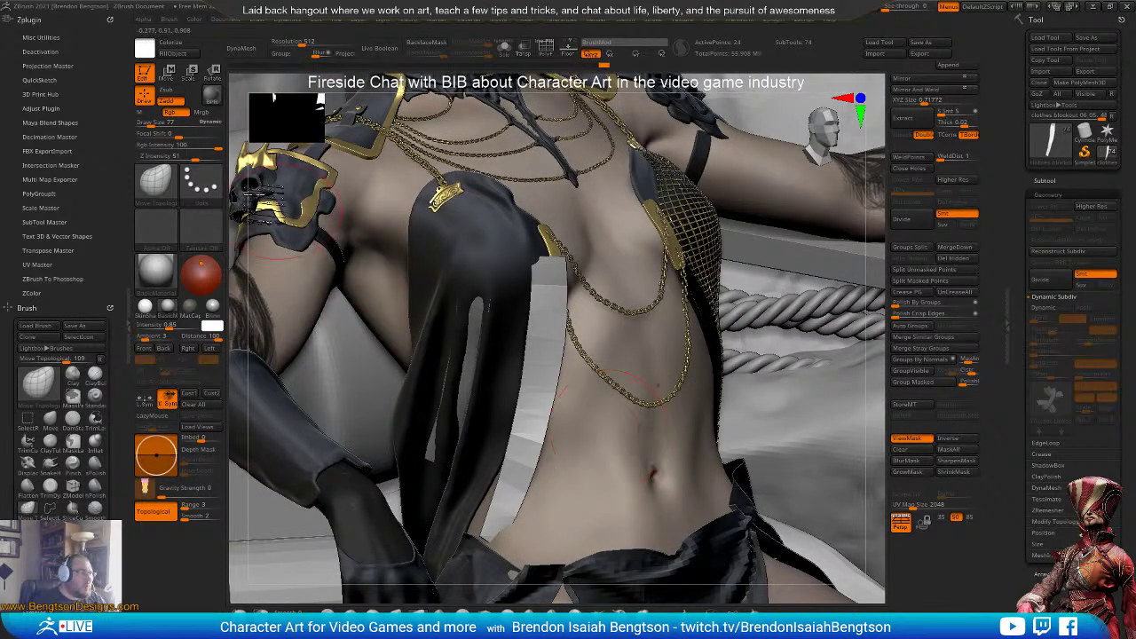
pyautogui.click(282, 19)
pyautogui.moveTo(281, 34); pyautogui.dragTo(53, 26)
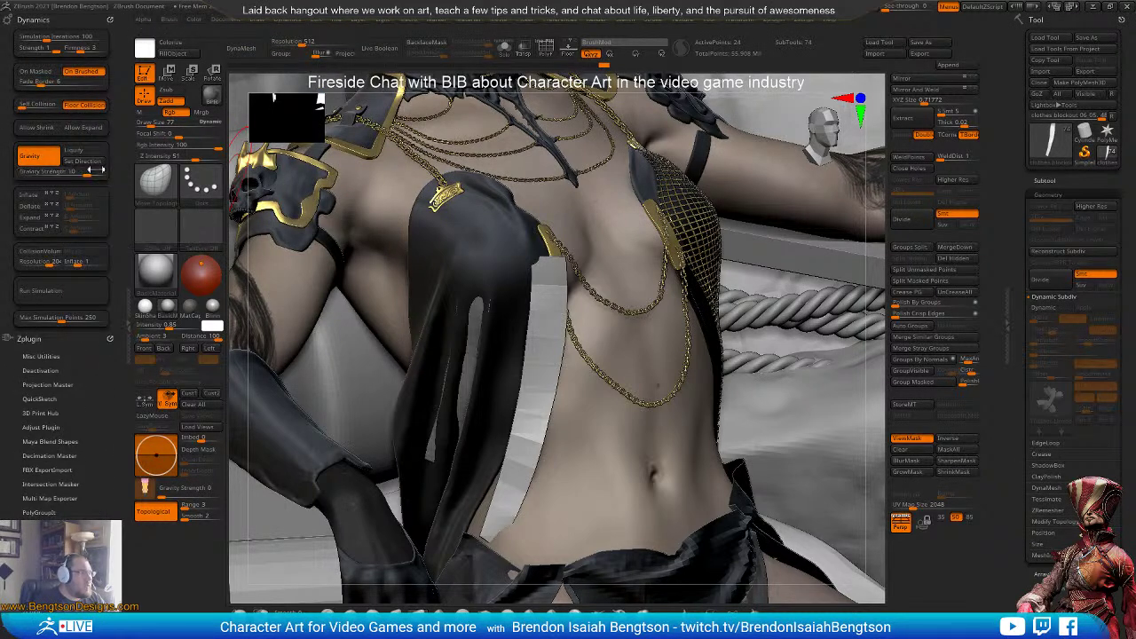
# - Set up the cloth simulation with On Brushed off, more iterations, Gravity Strength about 1.68, and Collision Volume enabled
pyautogui.click(77, 76)
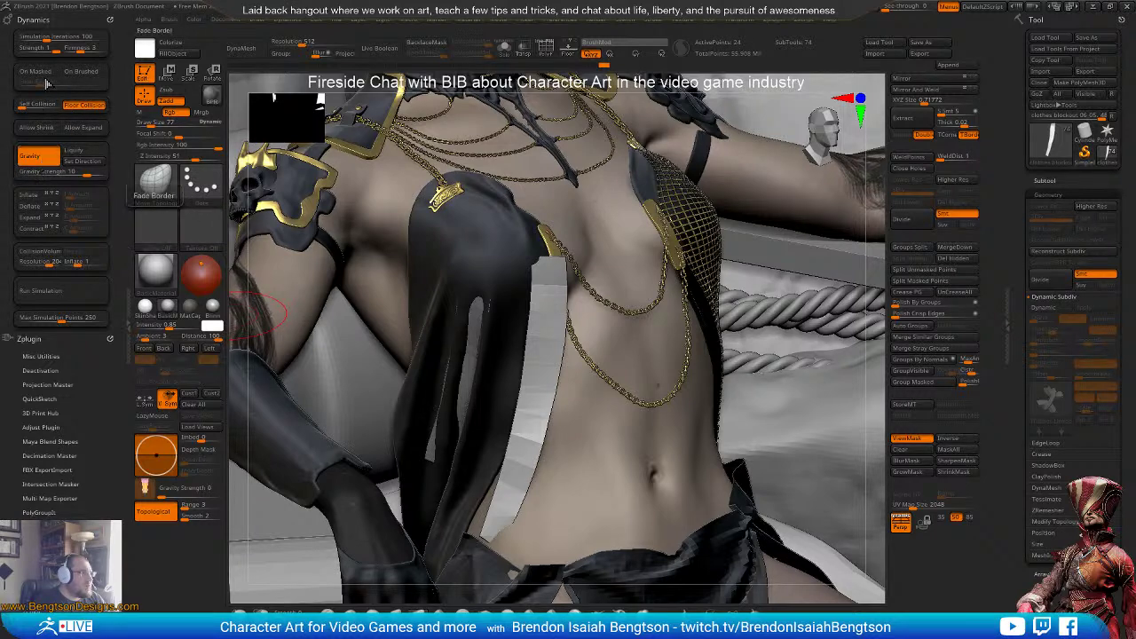
pyautogui.click(55, 40)
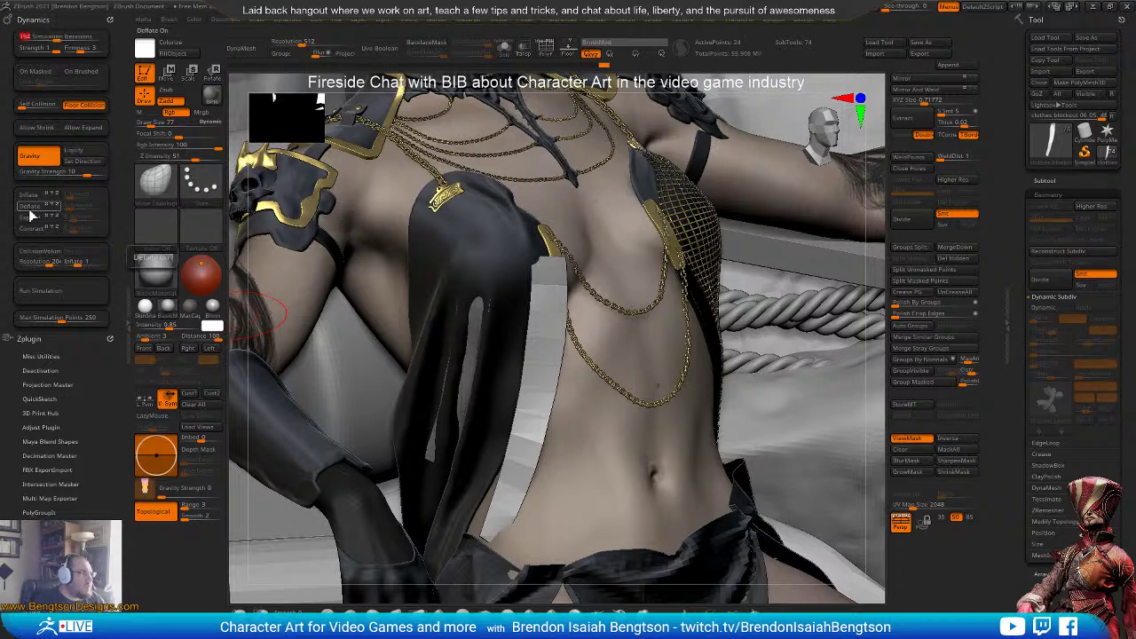
pyautogui.moveTo(70, 171); pyautogui.dragTo(80, 173)
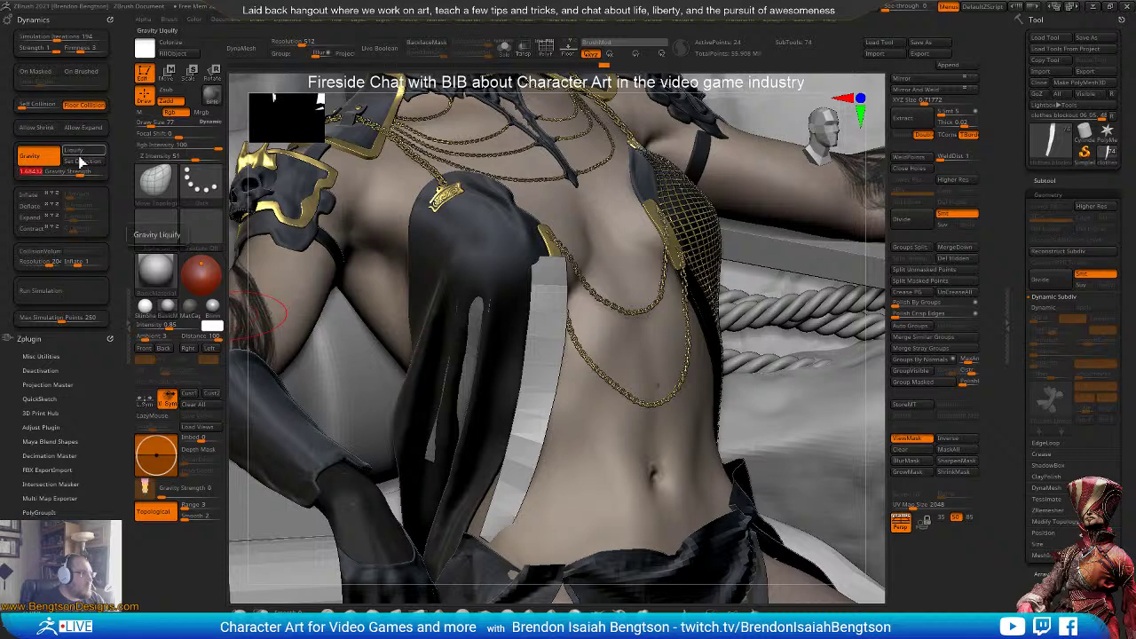
pyautogui.click(53, 254)
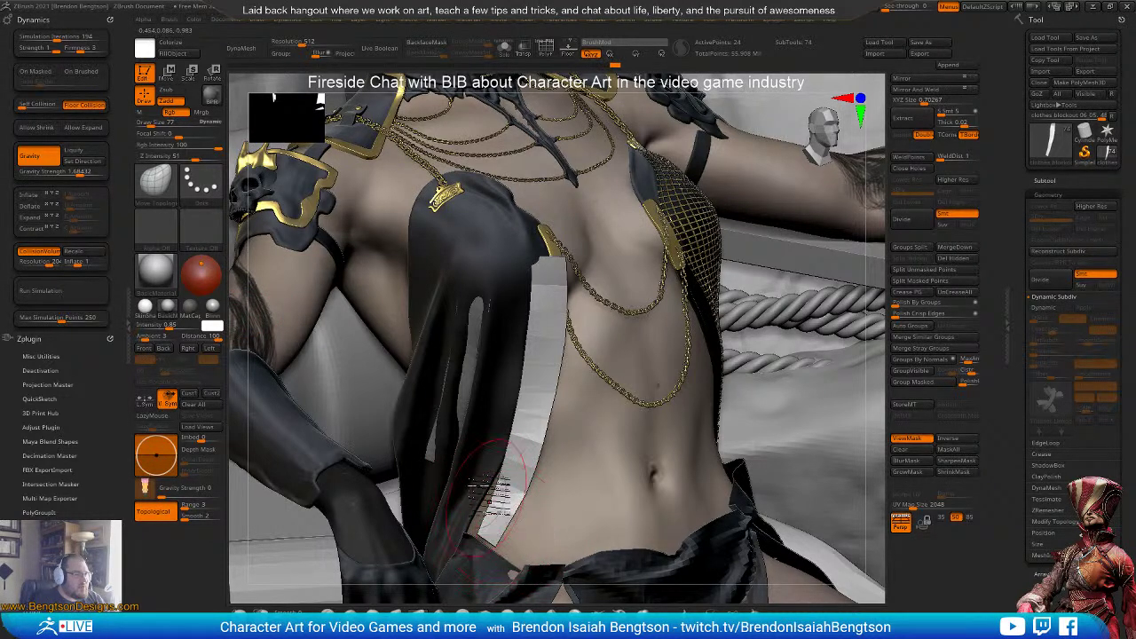
# - Mask the strip's upper end near the gold clasp with a lasso mask to pin it for the simulation
pyautogui.moveTo(515, 479); pyautogui.dragTo(521, 426, button='right')
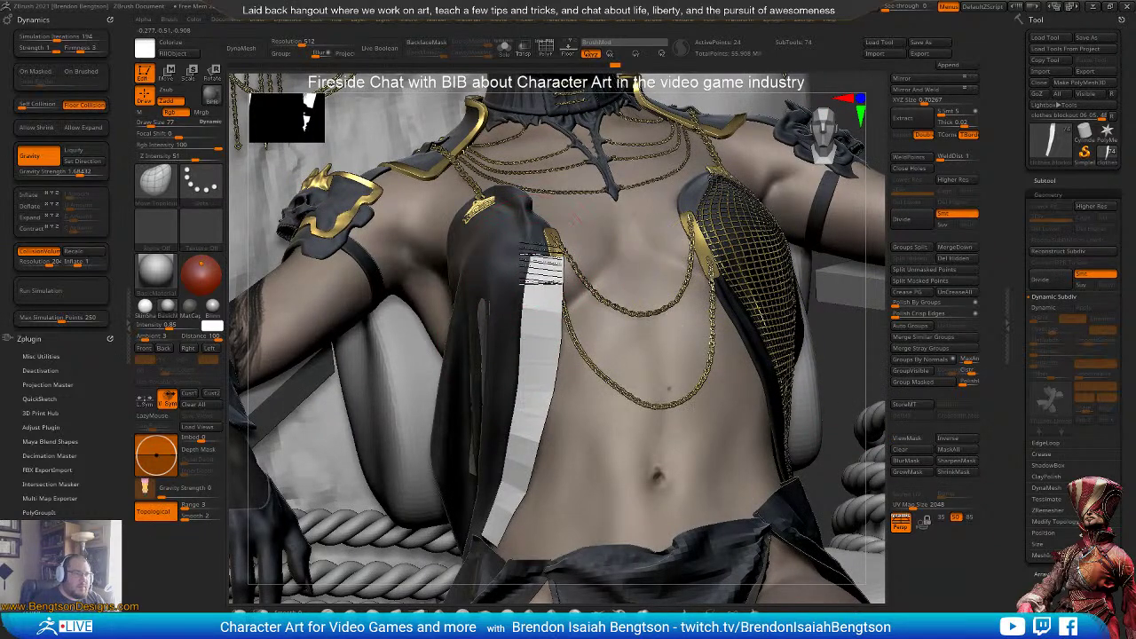
pyautogui.moveTo(537, 260); pyautogui.dragTo(540, 255)
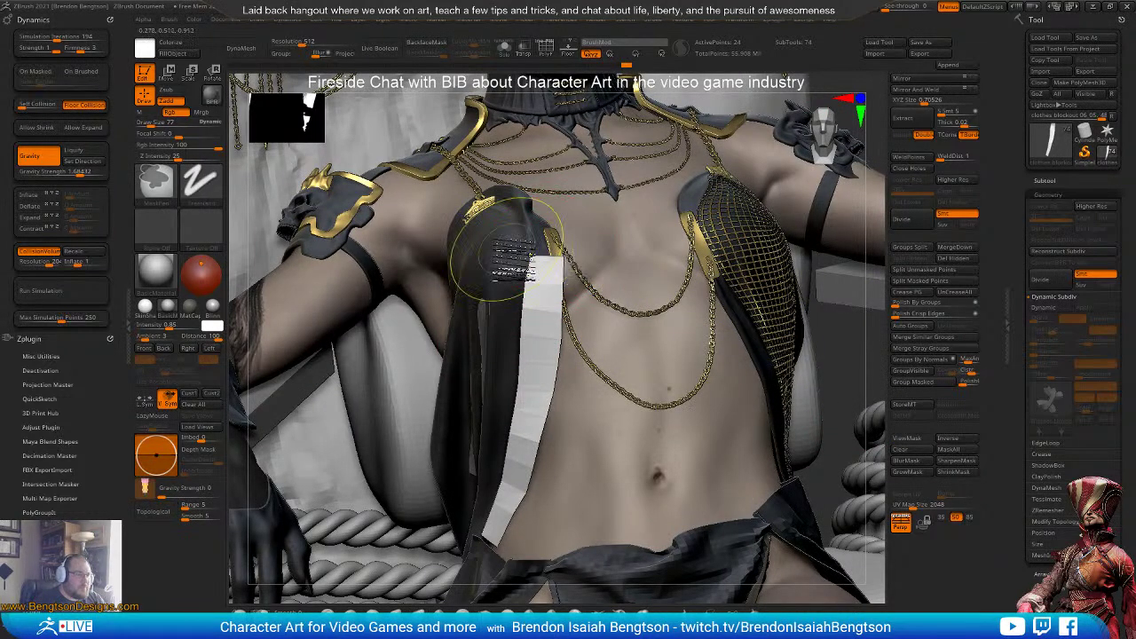
pyautogui.keyDown('ctrl'); pyautogui.click(238, 613); pyautogui.keyUp('ctrl')
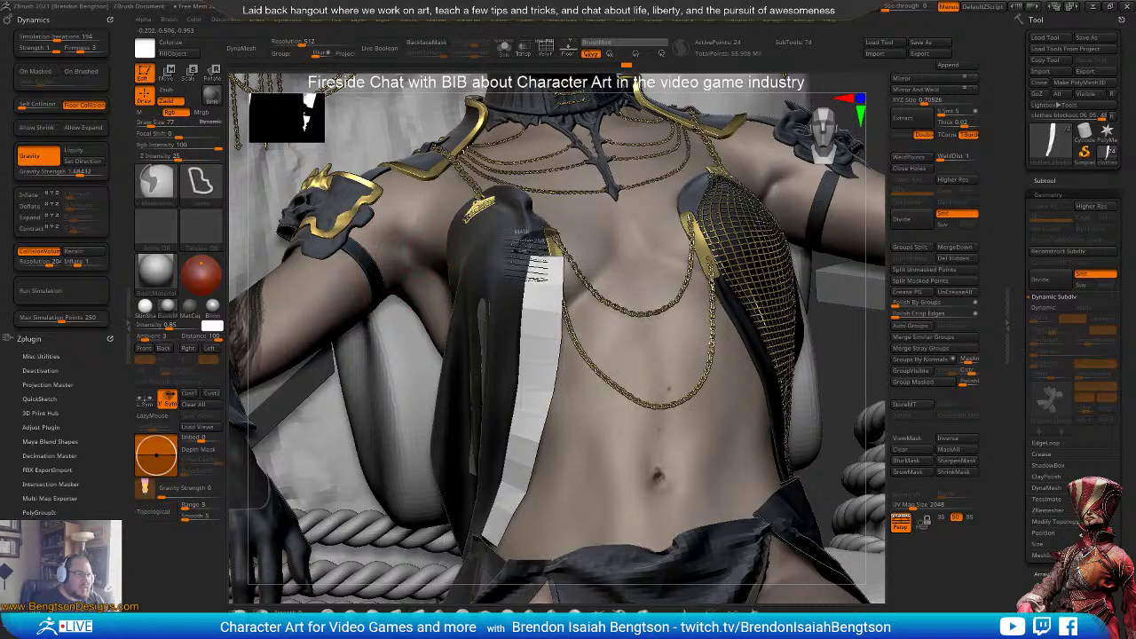
pyautogui.keyDown('ctrl'); pyautogui.moveTo(519, 266); pyautogui.dragTo(655, 227); pyautogui.keyUp('ctrl')
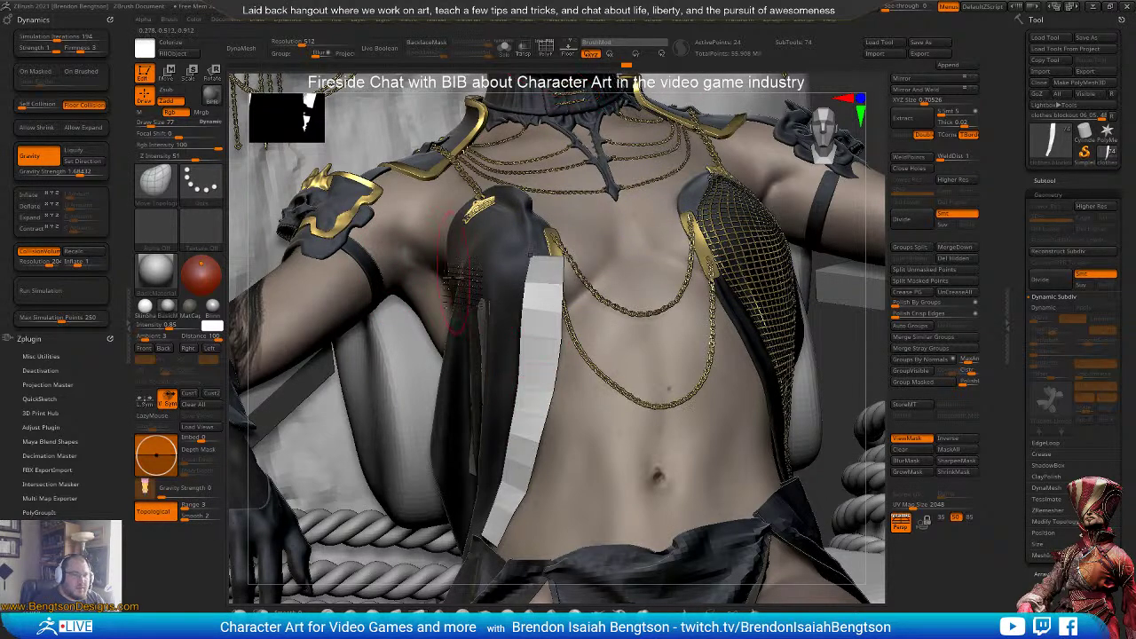
pyautogui.moveTo(529, 341); pyautogui.dragTo(537, 263, button='right')
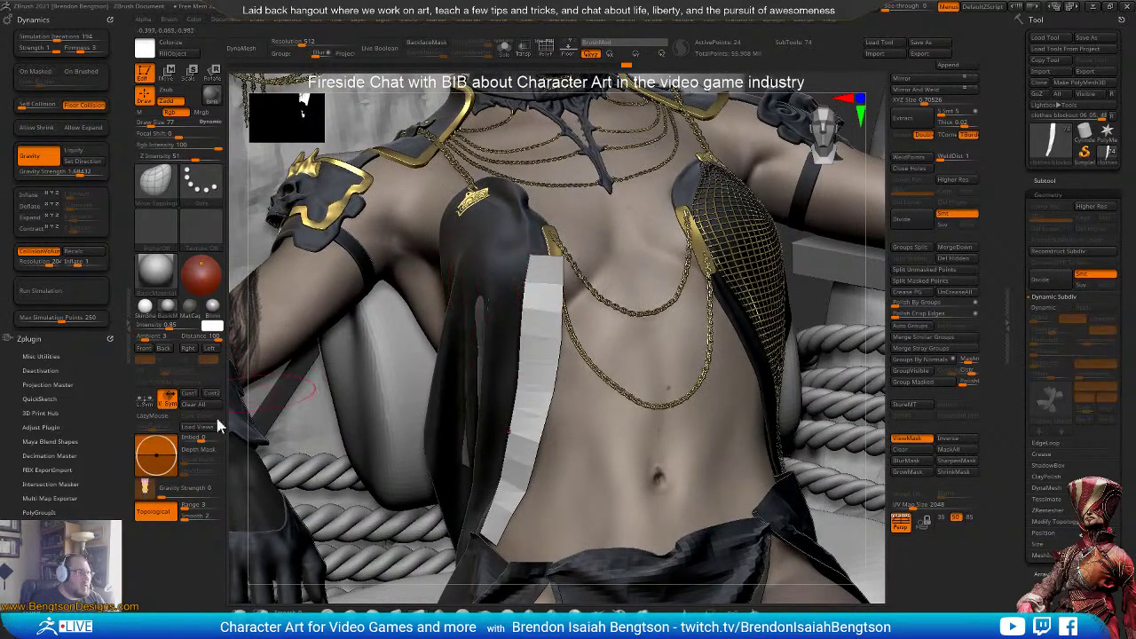
# - Run the gravity simulation on the strip, check its drape from the side, and set the collision volume's Inflate to 0
pyautogui.click(77, 289)
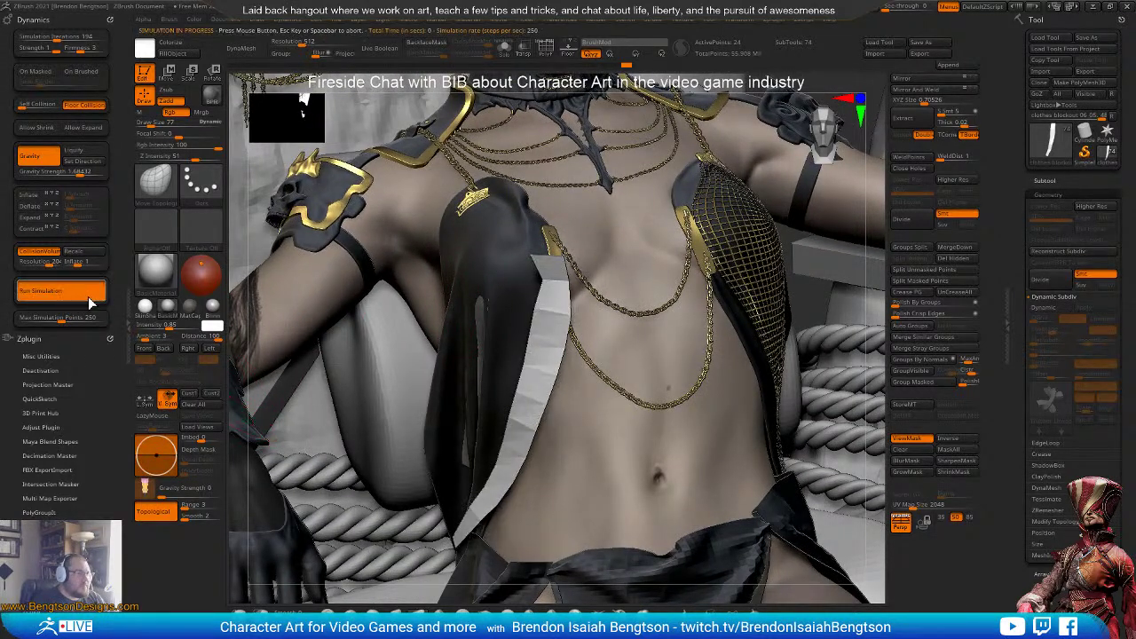
pyautogui.click(397, 357)
pyautogui.moveTo(612, 373); pyautogui.dragTo(475, 390, button='right')
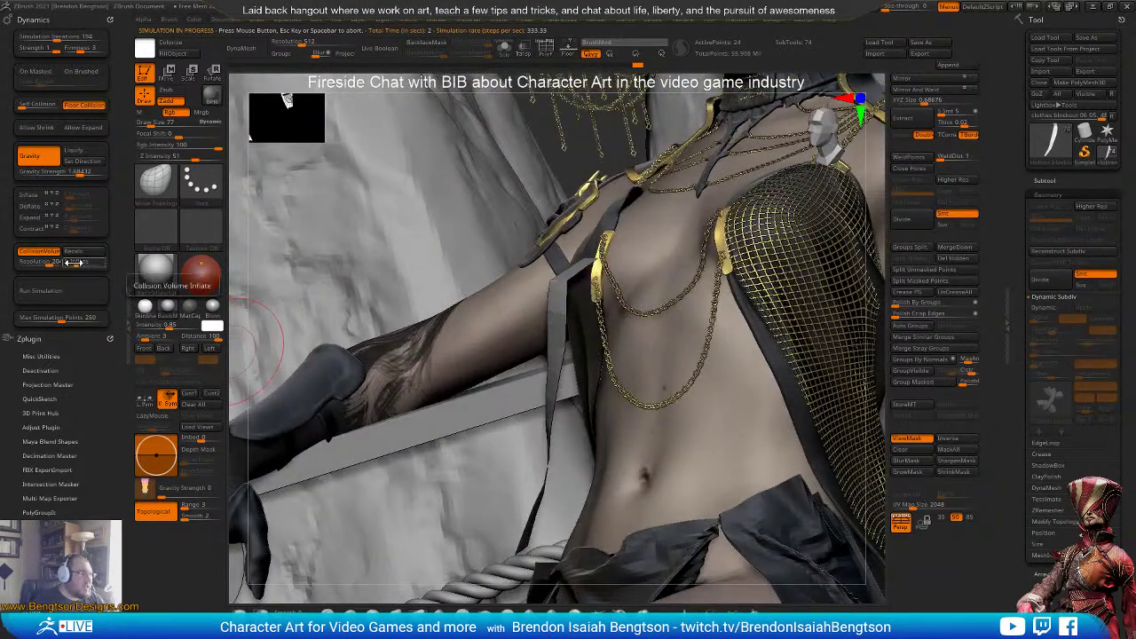
pyautogui.moveTo(76, 261); pyautogui.dragTo(65, 264)
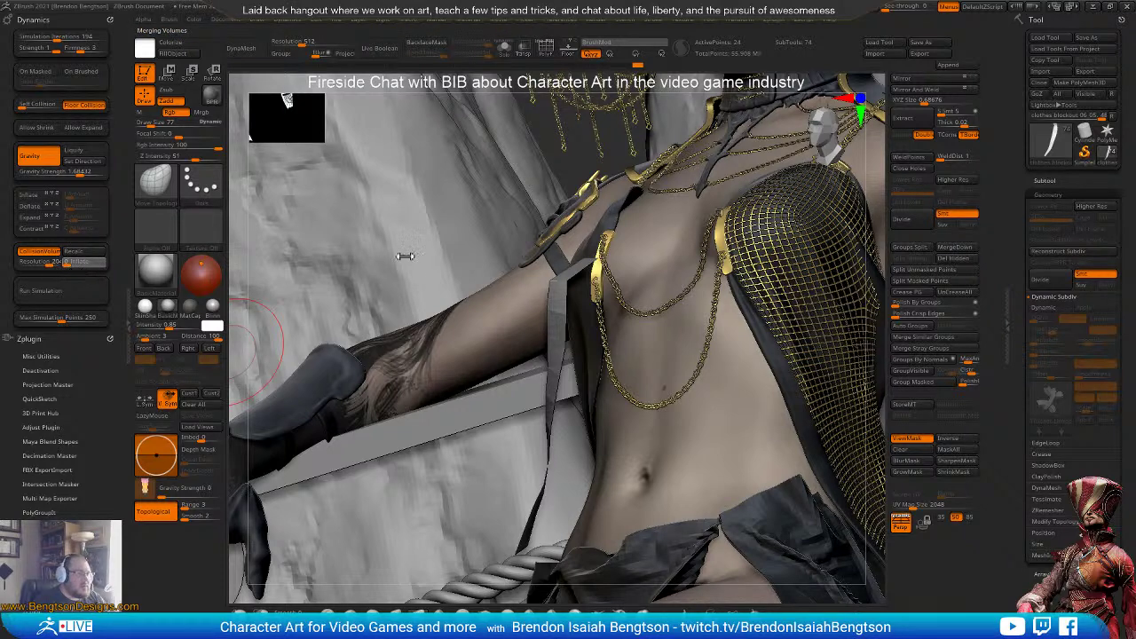
# - Undo the last cloth simulation, show the strip without mask shading, and rerun the gravity simulation on it
pyautogui.hotkey('ctrl', 'z')
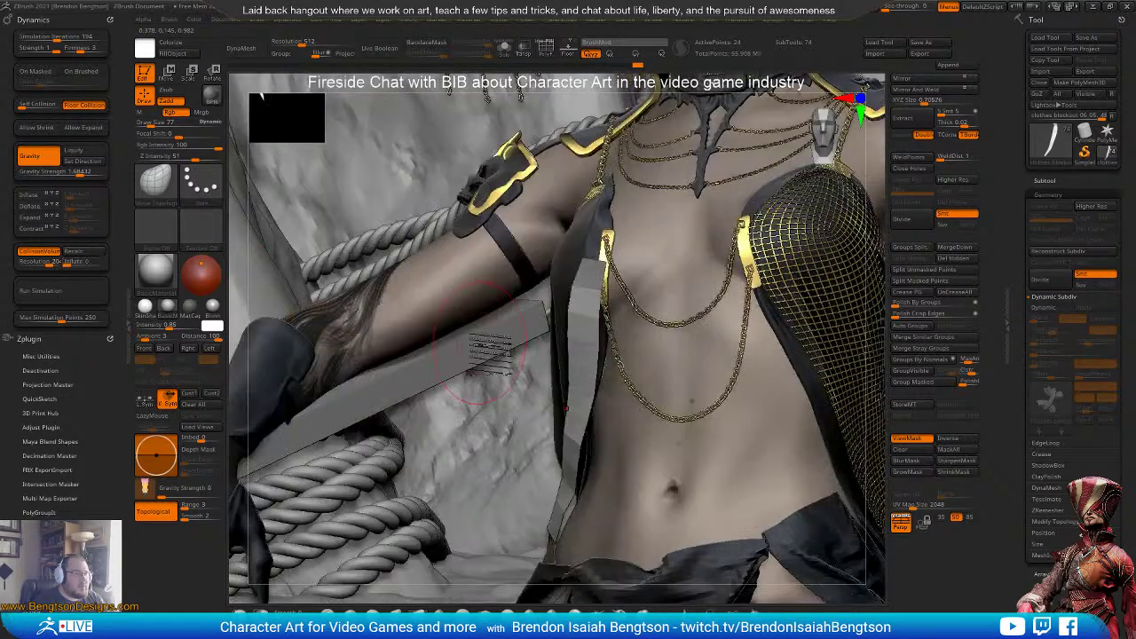
pyautogui.hotkey('ctrl', 'h')
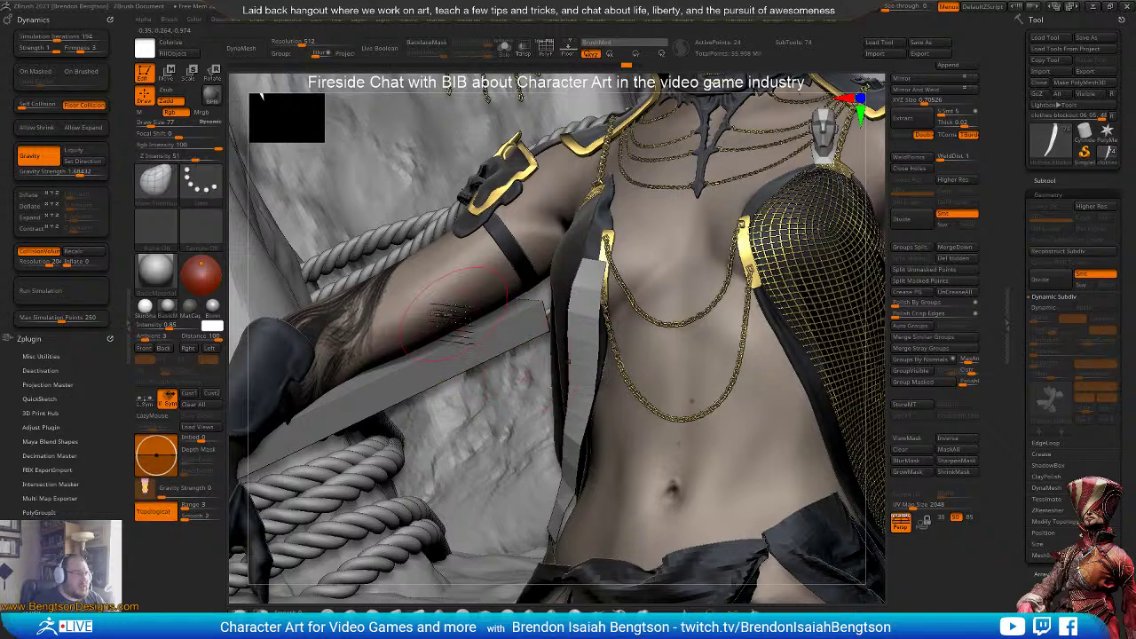
pyautogui.click(75, 297)
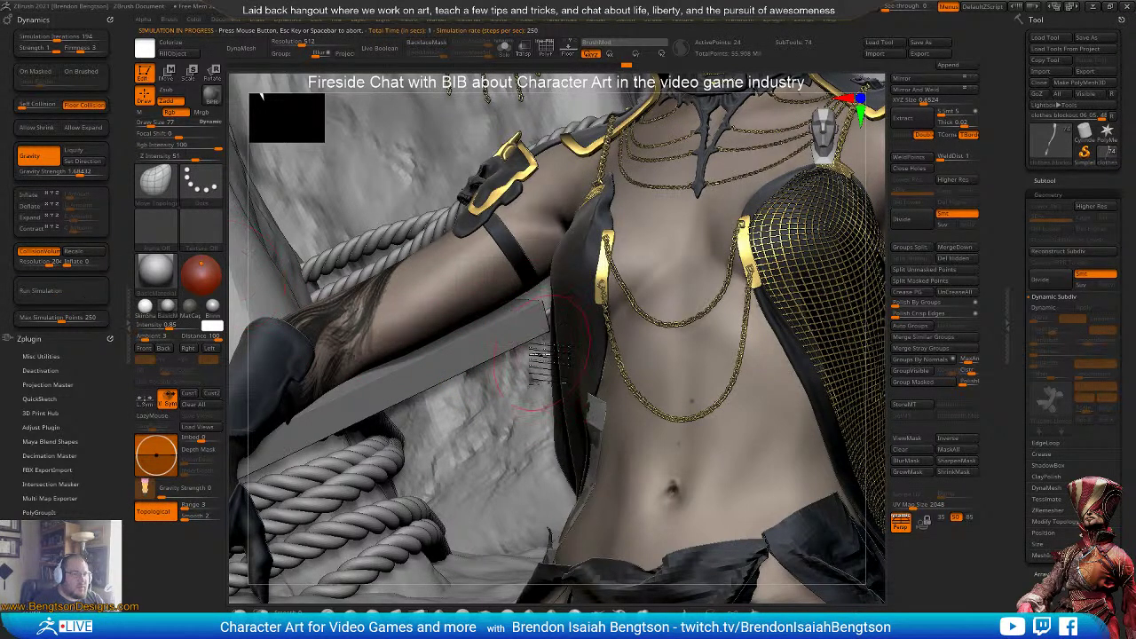
pyautogui.moveTo(536, 375)
pyautogui.mouseDown(button='right')
pyautogui.moveTo(568, 366)
pyautogui.moveTo(552, 357)
pyautogui.mouseUp(button='right')
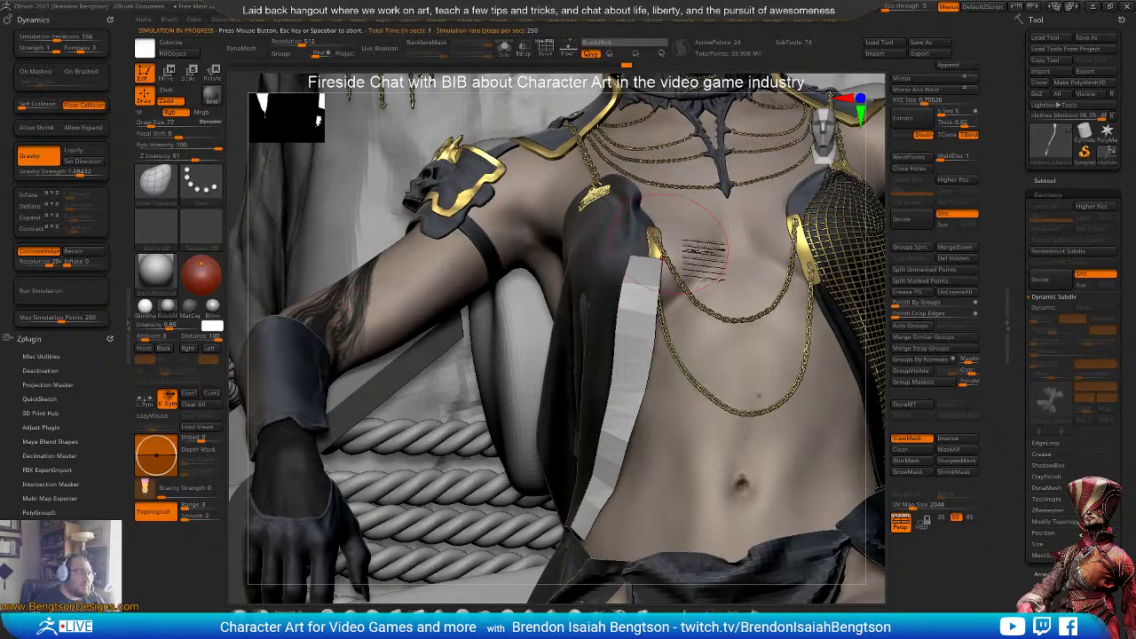
pyautogui.moveTo(714, 285)
pyautogui.mouseDown(button='right')
pyautogui.moveTo(690, 285)
pyautogui.moveTo(734, 283)
pyautogui.mouseUp(button='right')
pyautogui.moveTo(661, 285); pyautogui.dragTo(675, 297, button='right')
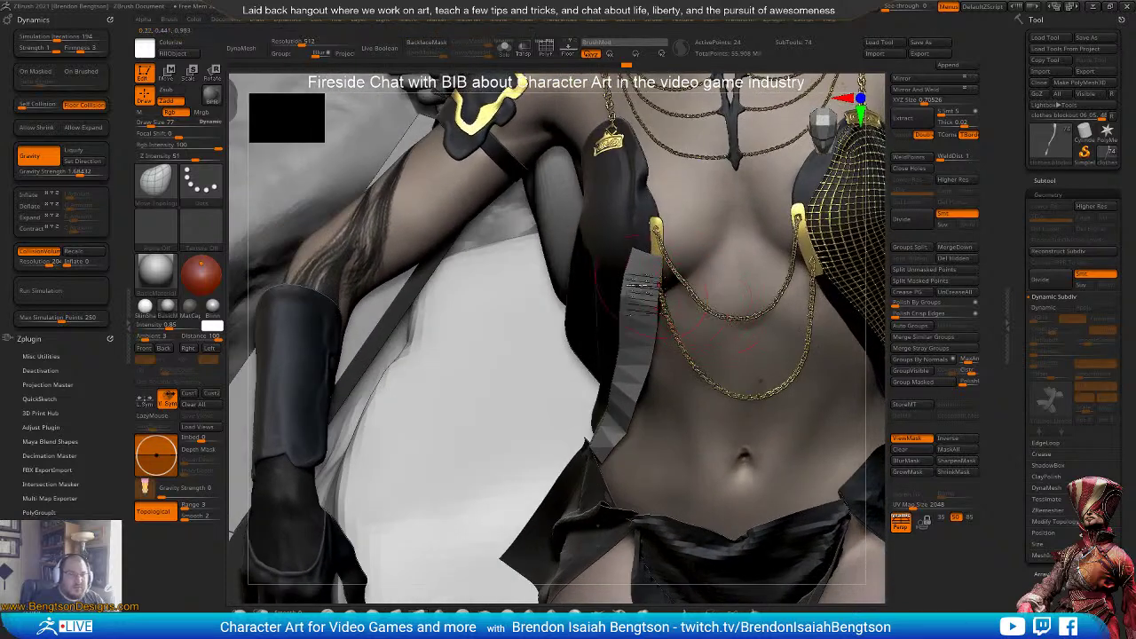
# - Run the cloth simulation again, then pull the strip's surface clear of the dark chest cloth with the Move Topological brush
pyautogui.click(63, 291)
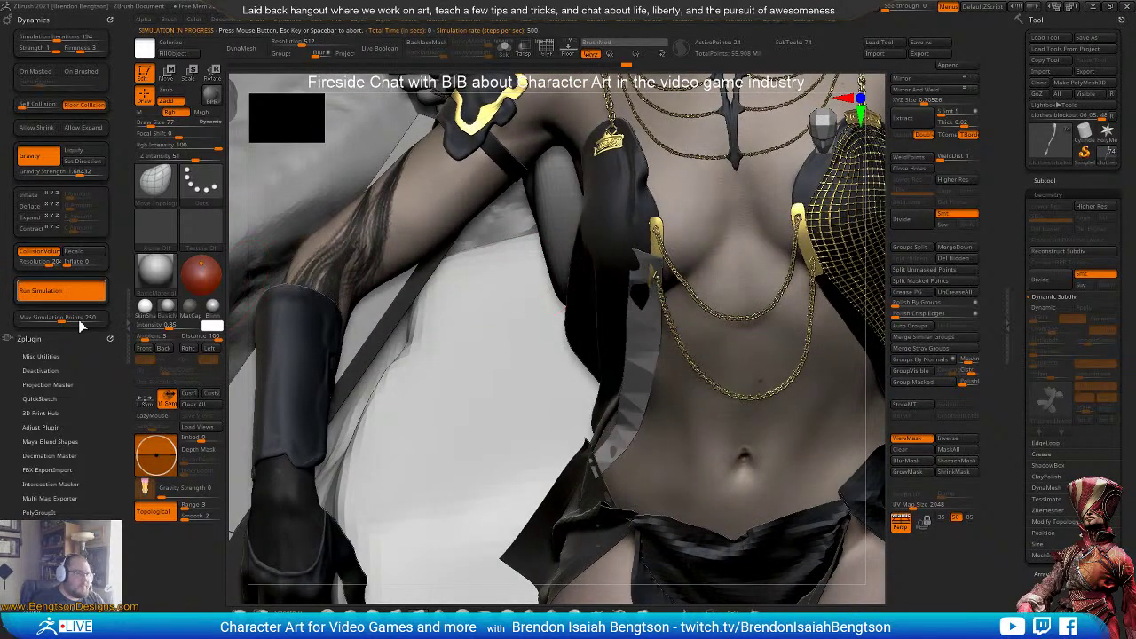
pyautogui.click(628, 377)
pyautogui.moveTo(715, 321)
pyautogui.mouseDown(button='right')
pyautogui.moveTo(720, 294)
pyautogui.moveTo(717, 380)
pyautogui.moveTo(696, 388)
pyautogui.moveTo(728, 388)
pyautogui.moveTo(724, 377)
pyautogui.mouseUp(button='right')
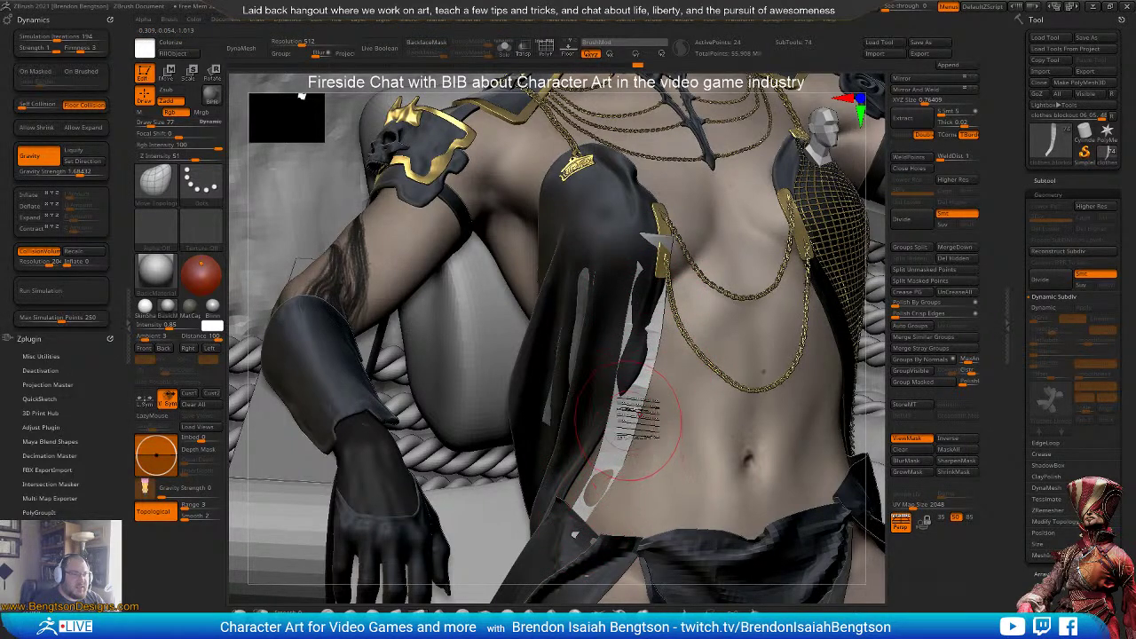
pyautogui.moveTo(632, 382)
pyautogui.mouseDown(button='right')
pyautogui.moveTo(654, 385)
pyautogui.moveTo(664, 410)
pyautogui.moveTo(736, 393)
pyautogui.moveTo(573, 537)
pyautogui.mouseUp(button='right')
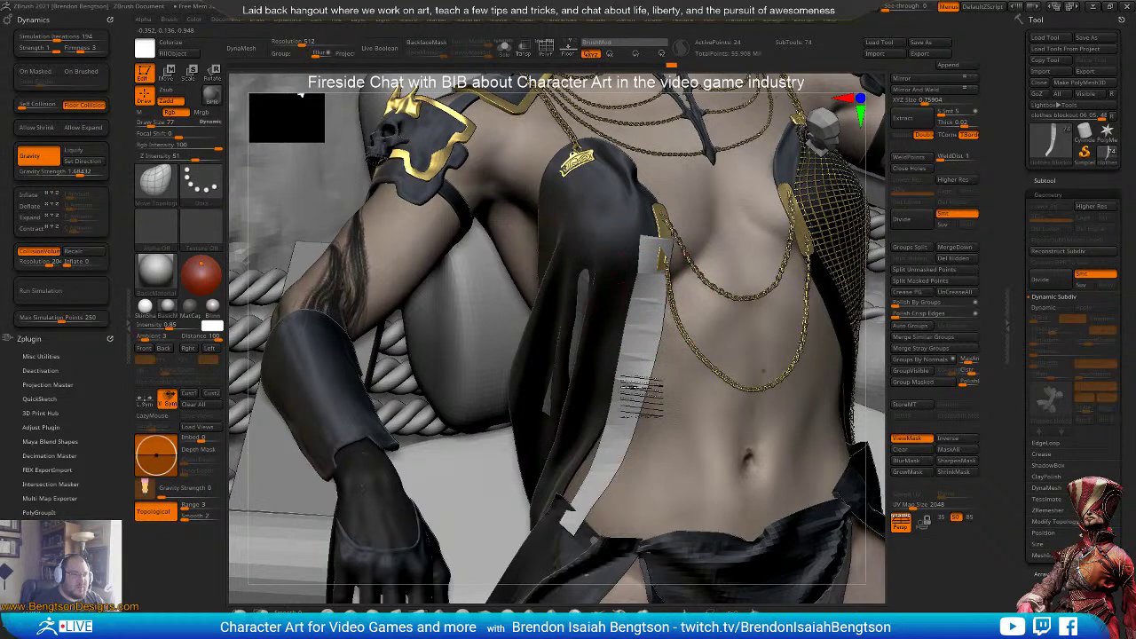
pyautogui.moveTo(679, 424)
pyautogui.mouseDown(button='right')
pyautogui.moveTo(652, 435)
pyautogui.moveTo(702, 457)
pyautogui.moveTo(676, 415)
pyautogui.moveTo(693, 378)
pyautogui.mouseUp(button='right')
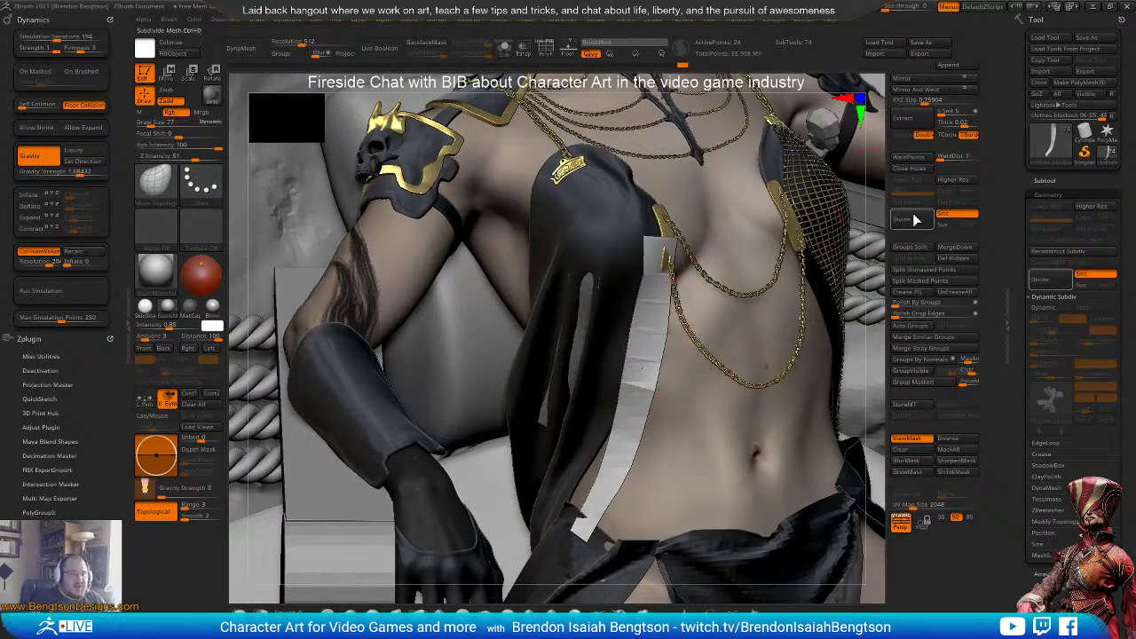
# - Divide the draped strip and turn on its Dynamic Subdivision to generate the linked chain pattern
pyautogui.click(1060, 306)
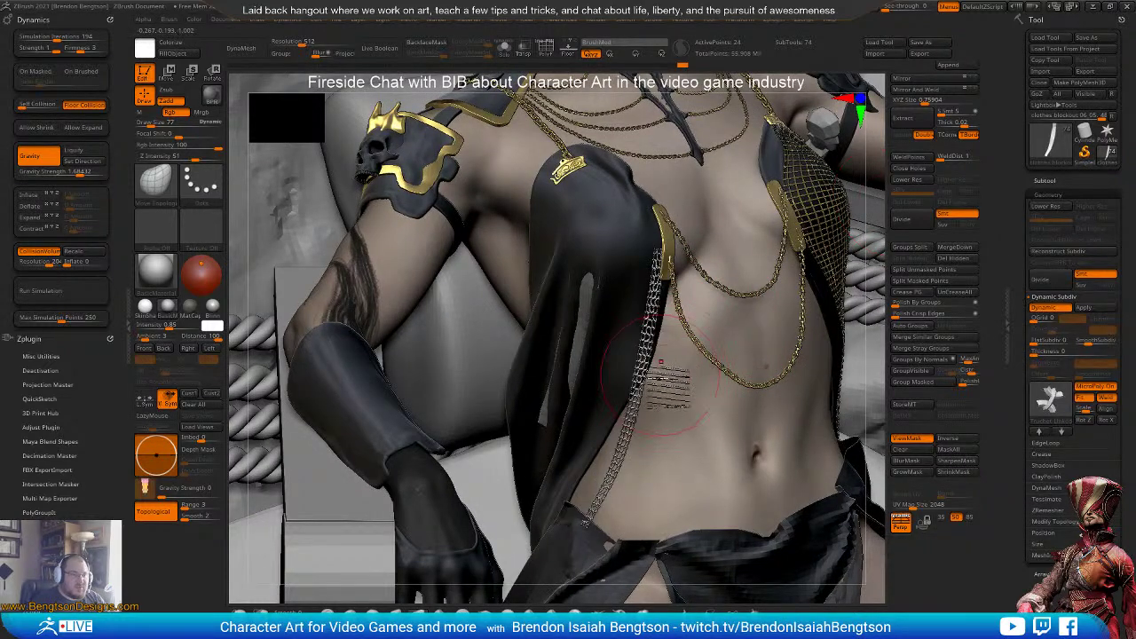
pyautogui.moveTo(672, 452); pyautogui.dragTo(676, 441, button='right')
pyautogui.moveTo(680, 436)
pyautogui.mouseDown(button='right')
pyautogui.moveTo(667, 457)
pyautogui.moveTo(659, 412)
pyautogui.mouseUp(button='right')
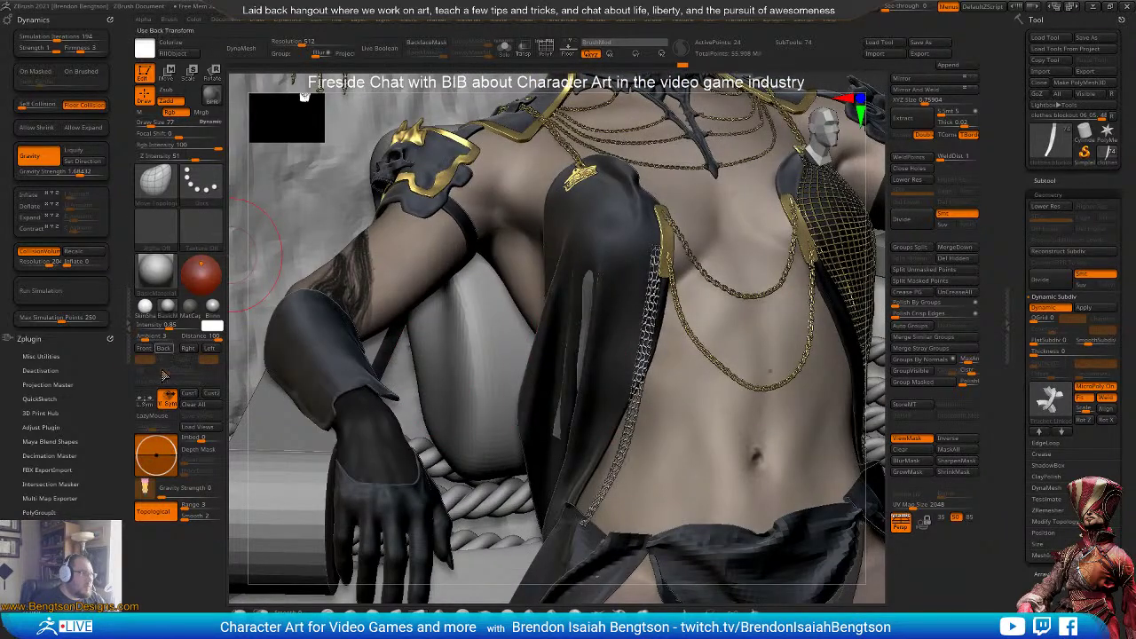
# - Fill the linked chain strip with a gold material, then restore the basic skin material for the rest of the model
pyautogui.click(162, 274)
pyautogui.click(577, 330)
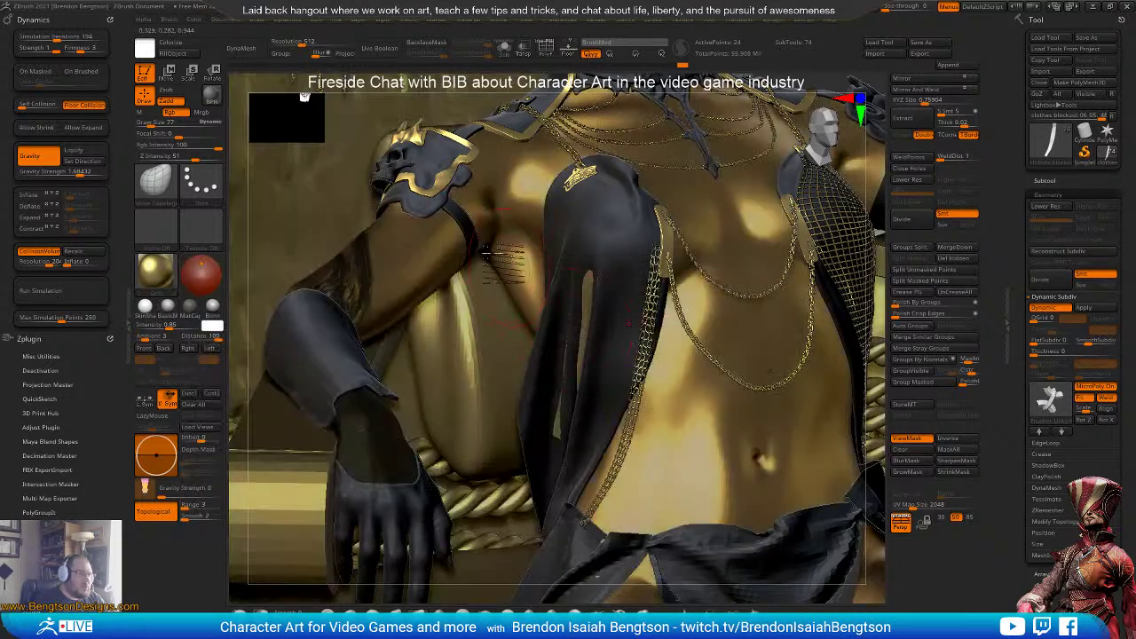
pyautogui.click(327, 616)
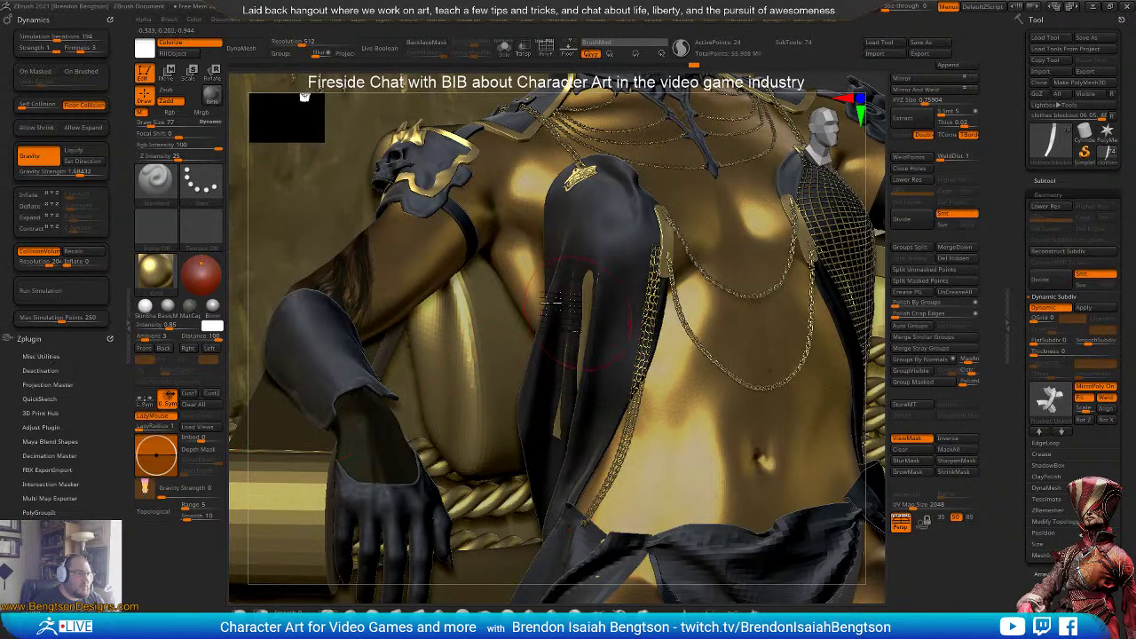
pyautogui.click(178, 302)
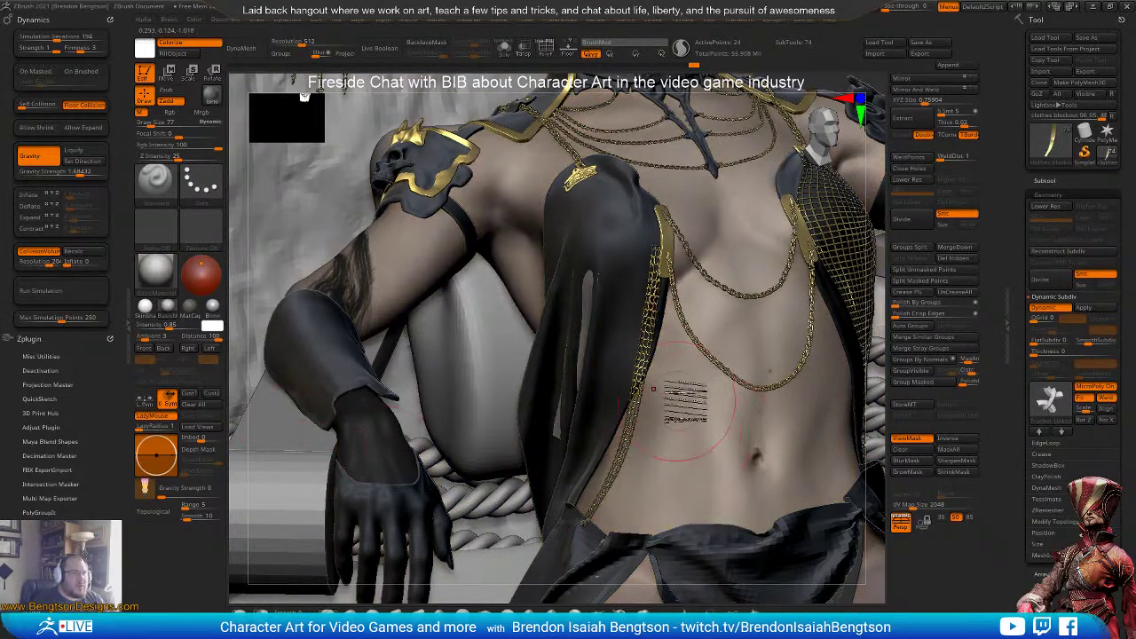
pyautogui.moveTo(701, 432)
pyautogui.mouseDown(button='right')
pyautogui.moveTo(689, 341)
pyautogui.moveTo(709, 426)
pyautogui.moveTo(797, 414)
pyautogui.moveTo(716, 410)
pyautogui.moveTo(680, 435)
pyautogui.mouseUp(button='right')
pyautogui.moveTo(707, 294)
pyautogui.mouseDown(button='right')
pyautogui.moveTo(764, 305)
pyautogui.moveTo(717, 295)
pyautogui.mouseUp(button='right')
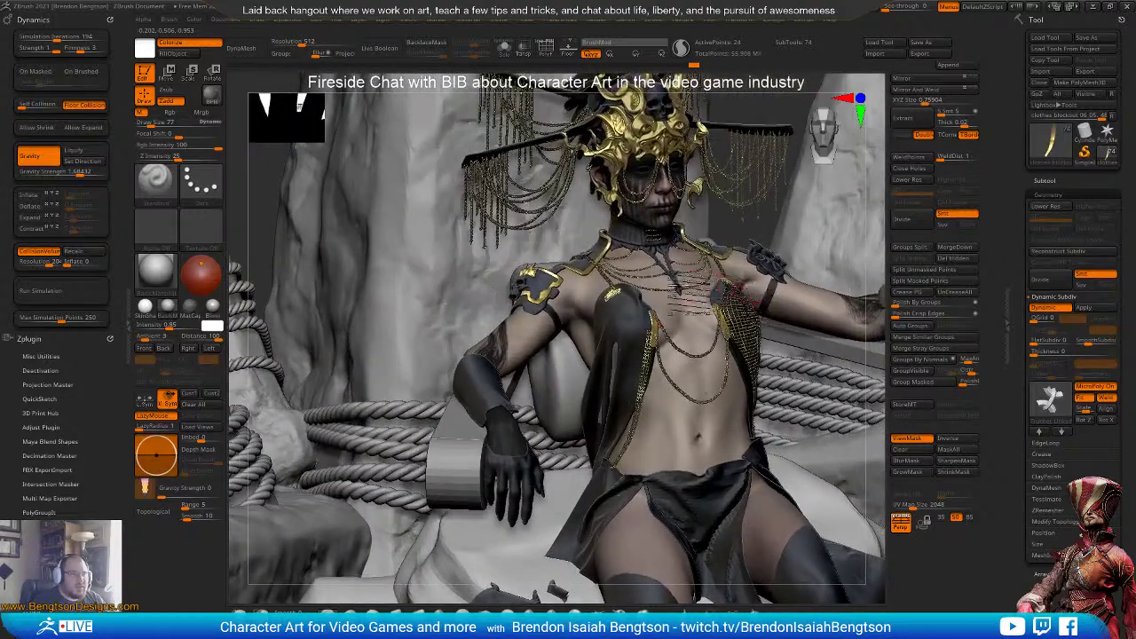
# - Select the other flat strip, clothes blockout 06_06, and raise and rotate it in front of the dark chest cloth
pyautogui.moveTo(617, 366)
pyautogui.keyDown('ctrl'); pyautogui.mouseDown(button='right')
pyautogui.moveTo(637, 434)
pyautogui.moveTo(606, 344)
pyautogui.moveTo(603, 355)
pyautogui.mouseUp(button='right'); pyautogui.keyUp('ctrl')
pyautogui.keyDown('alt'); pyautogui.click(604, 355); pyautogui.keyUp('alt')
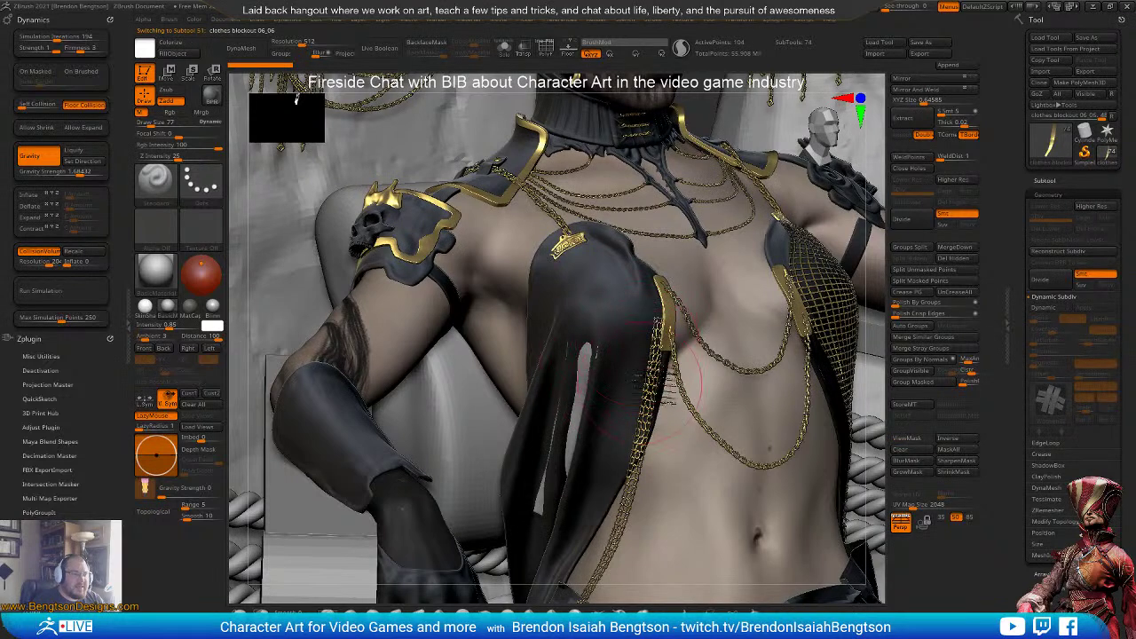
pyautogui.press('w')
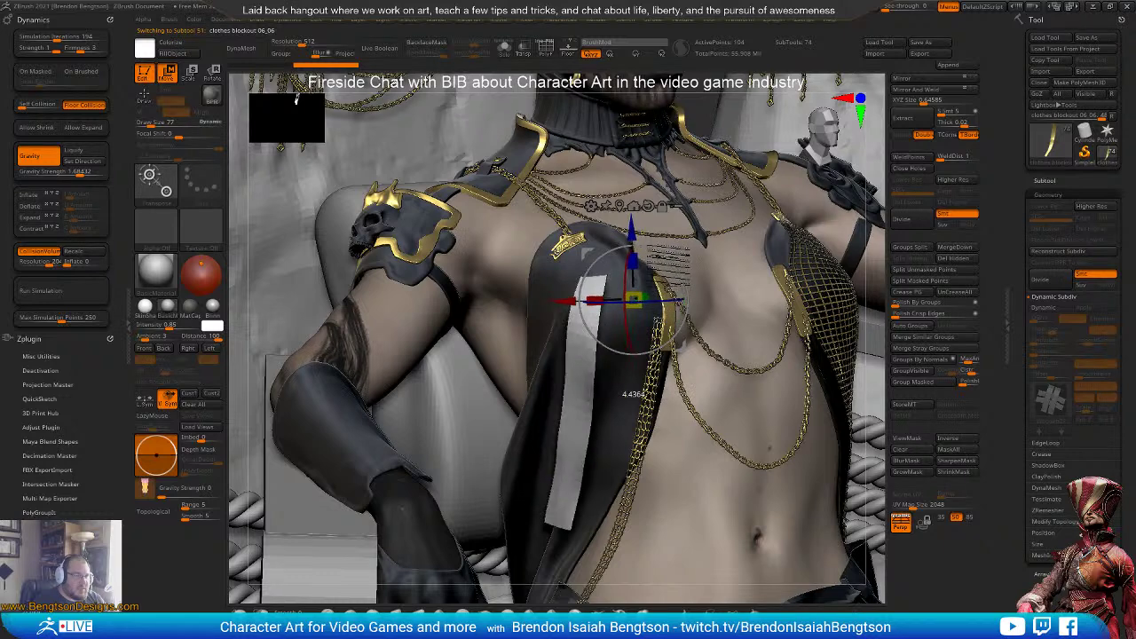
pyautogui.moveTo(605, 277); pyautogui.dragTo(678, 348, button='right')
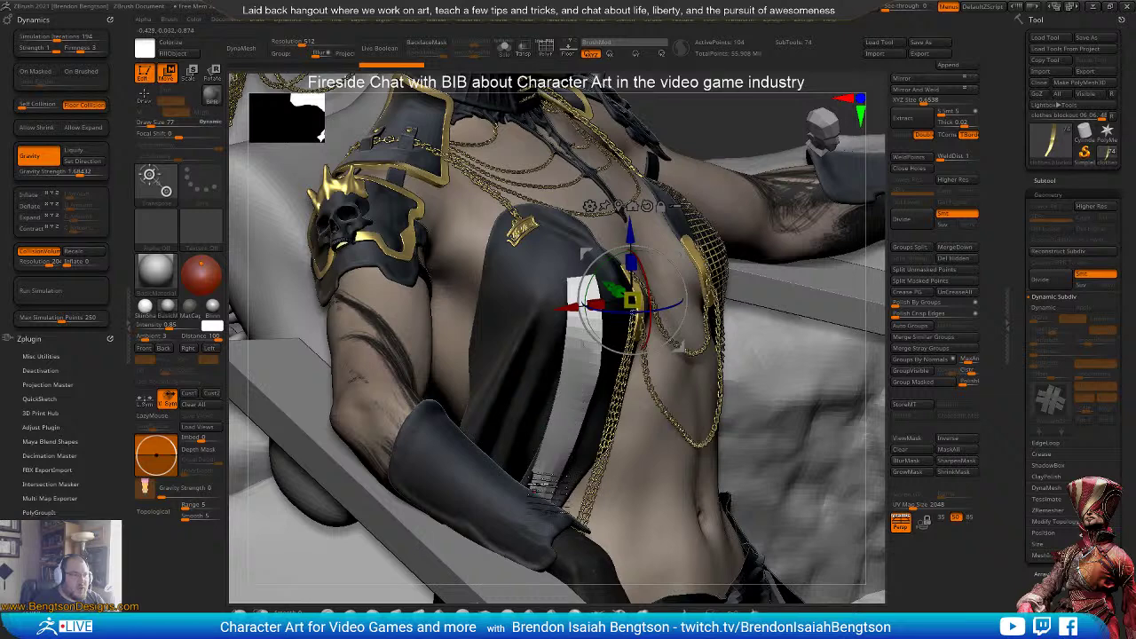
pyautogui.moveTo(630, 229); pyautogui.dragTo(629, 192)
pyautogui.moveTo(625, 358); pyautogui.dragTo(637, 358)
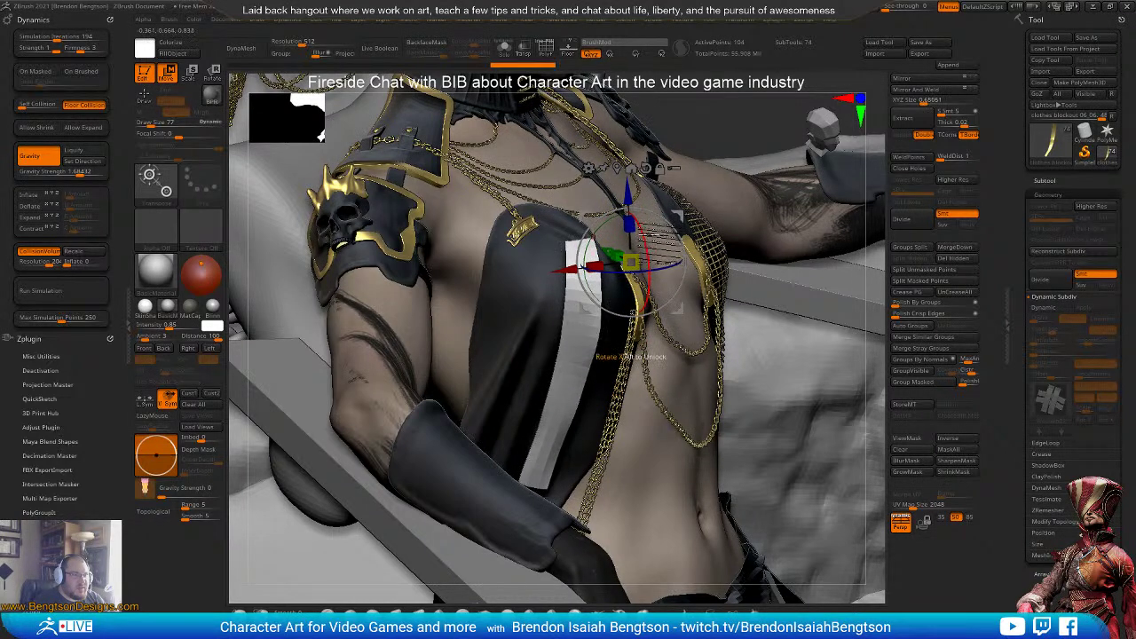
pyautogui.moveTo(679, 295); pyautogui.dragTo(610, 227, button='right')
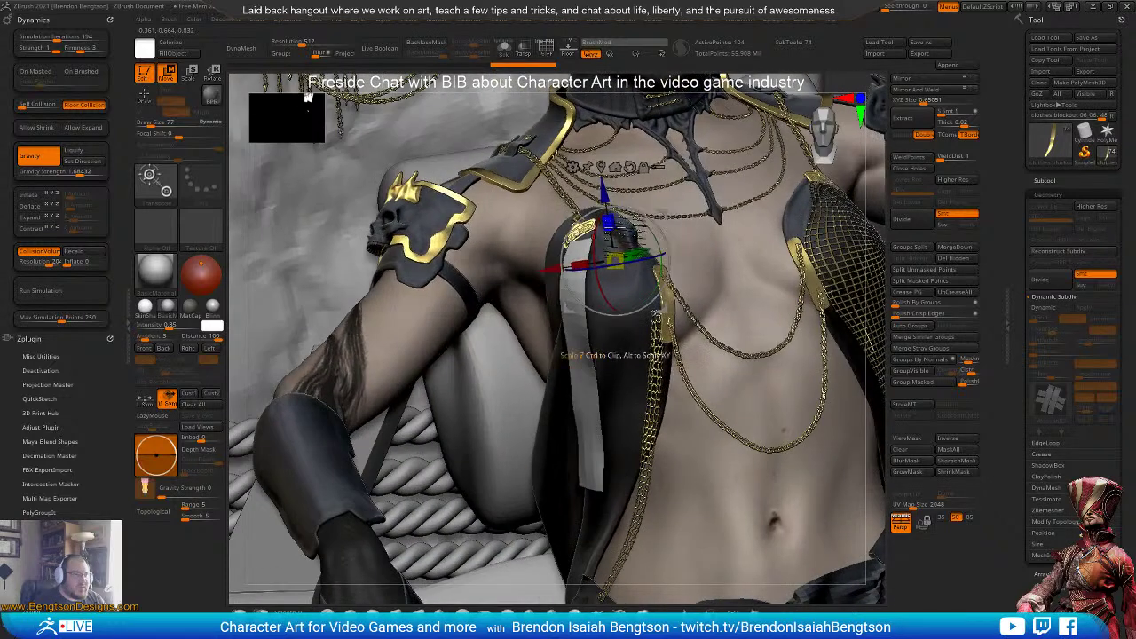
pyautogui.moveTo(593, 285); pyautogui.dragTo(630, 321, button='right')
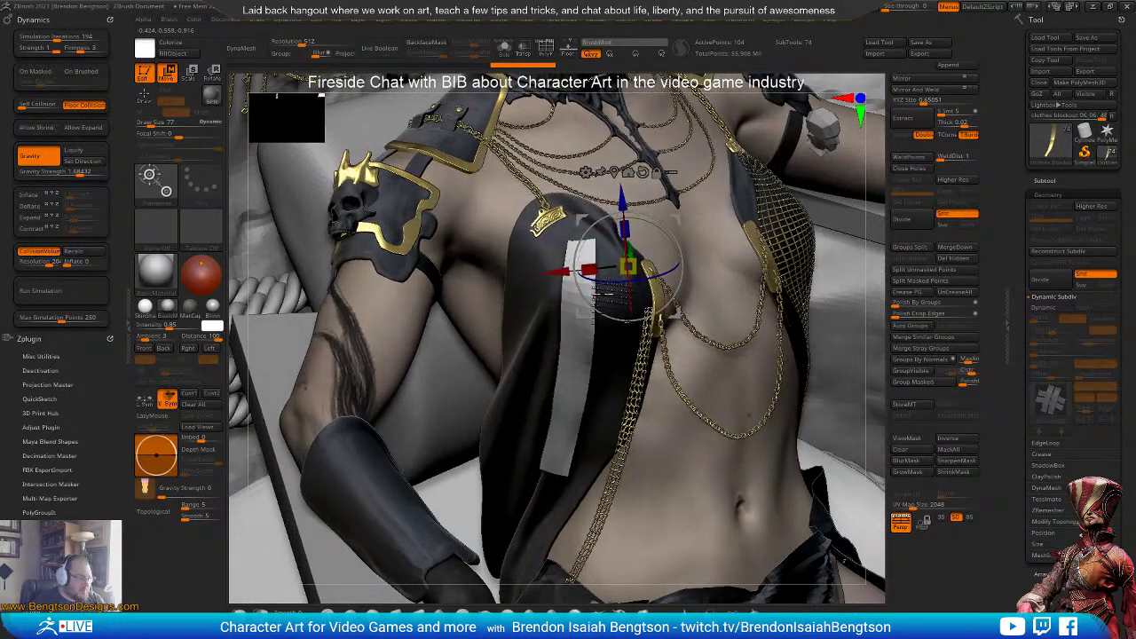
# - Mask the flat strip except its upper end, centre the gizmo on the unmasked part, and rotate it slightly
pyautogui.press('q')
pyautogui.press('ctrl')
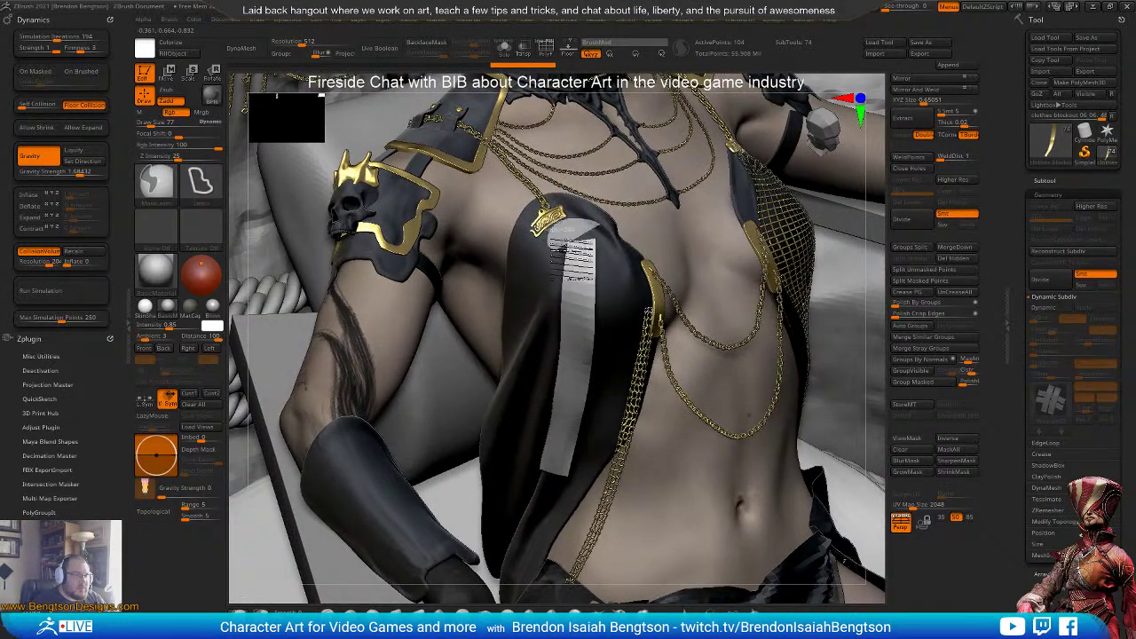
pyautogui.keyDown('ctrl'); pyautogui.keyDown('alt'); pyautogui.moveTo(675, 252); pyautogui.dragTo(698, 227); pyautogui.keyUp('alt'); pyautogui.keyUp('ctrl')
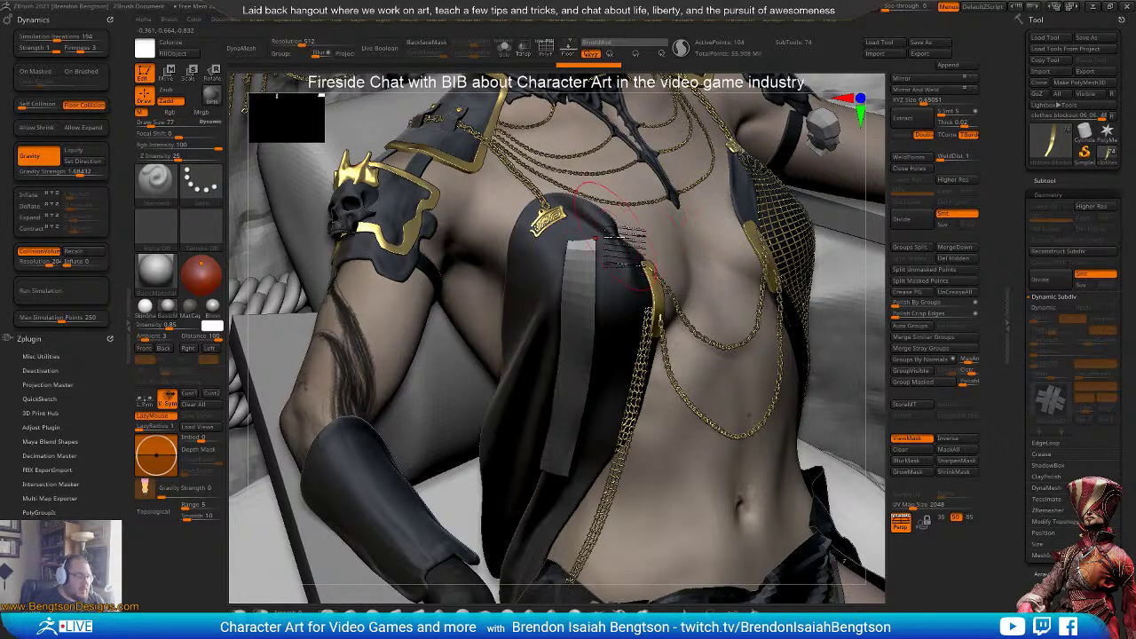
pyautogui.press('w')
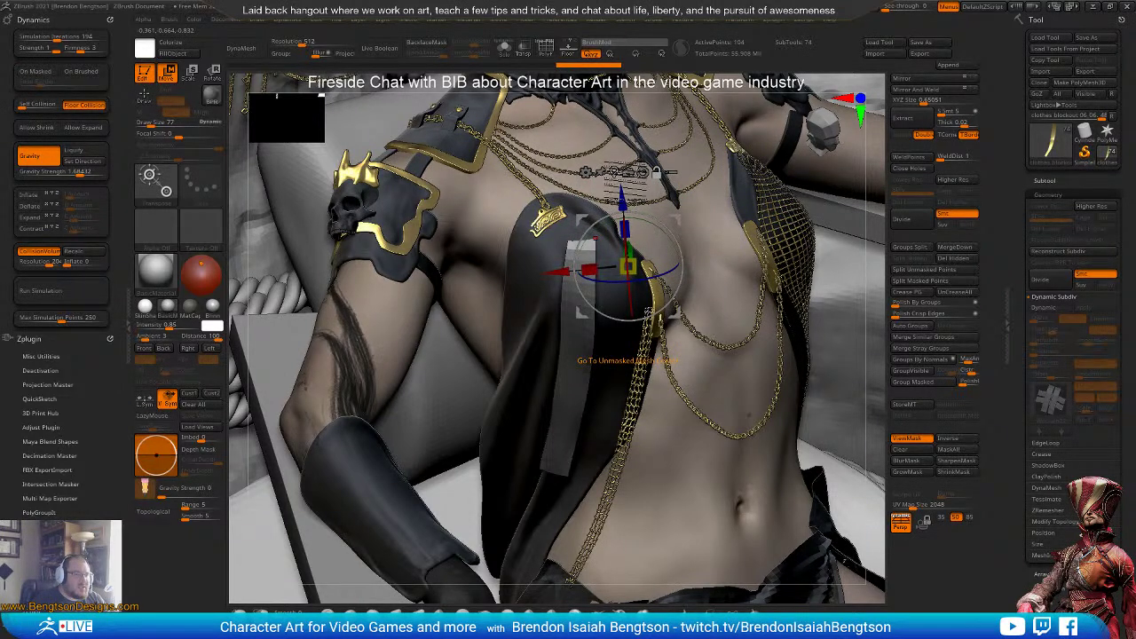
pyautogui.click(616, 171)
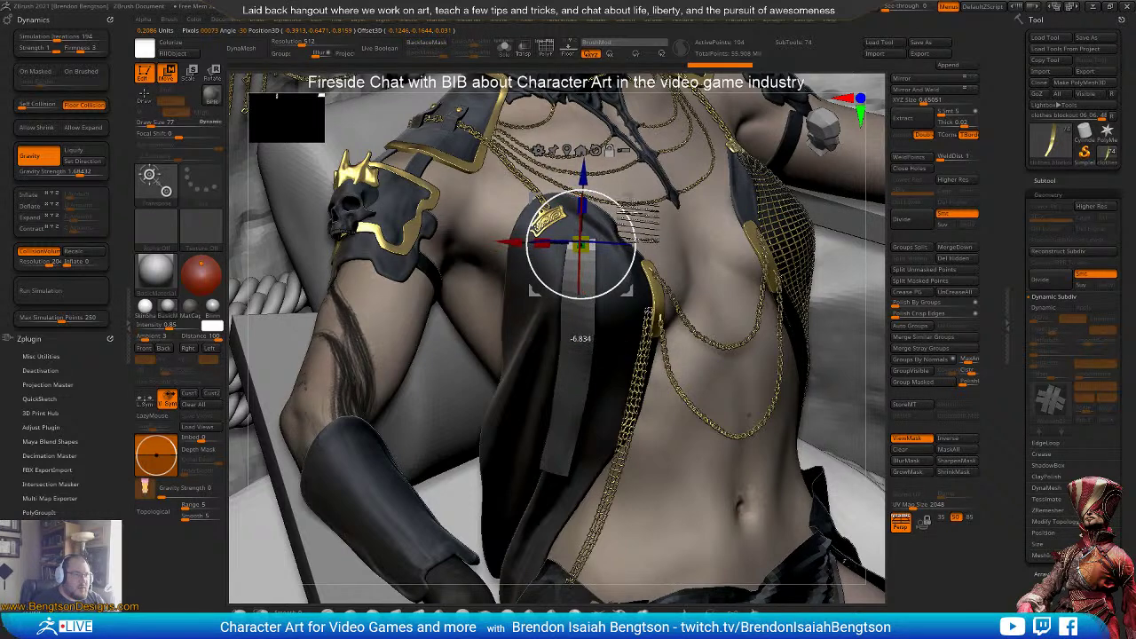
# - Isolate the flat strip, clear its mask, and bring back the full model
pyautogui.moveTo(639, 293); pyautogui.dragTo(546, 283, button='right')
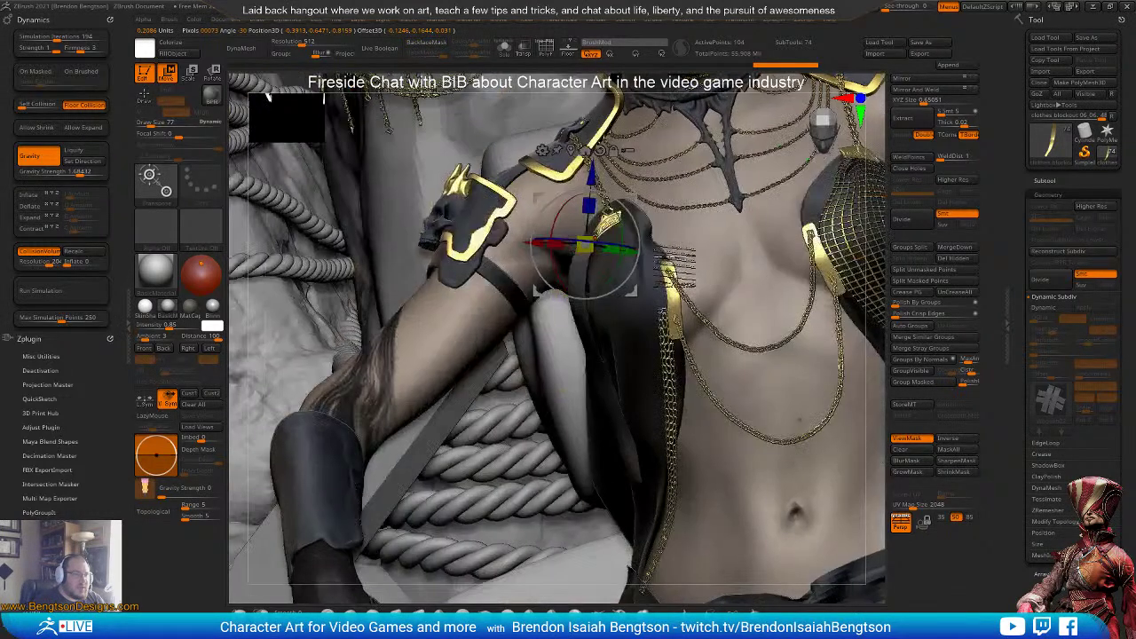
pyautogui.click(504, 48)
pyautogui.keyDown('ctrl'); pyautogui.moveTo(426, 355); pyautogui.dragTo(462, 391); pyautogui.keyUp('ctrl')
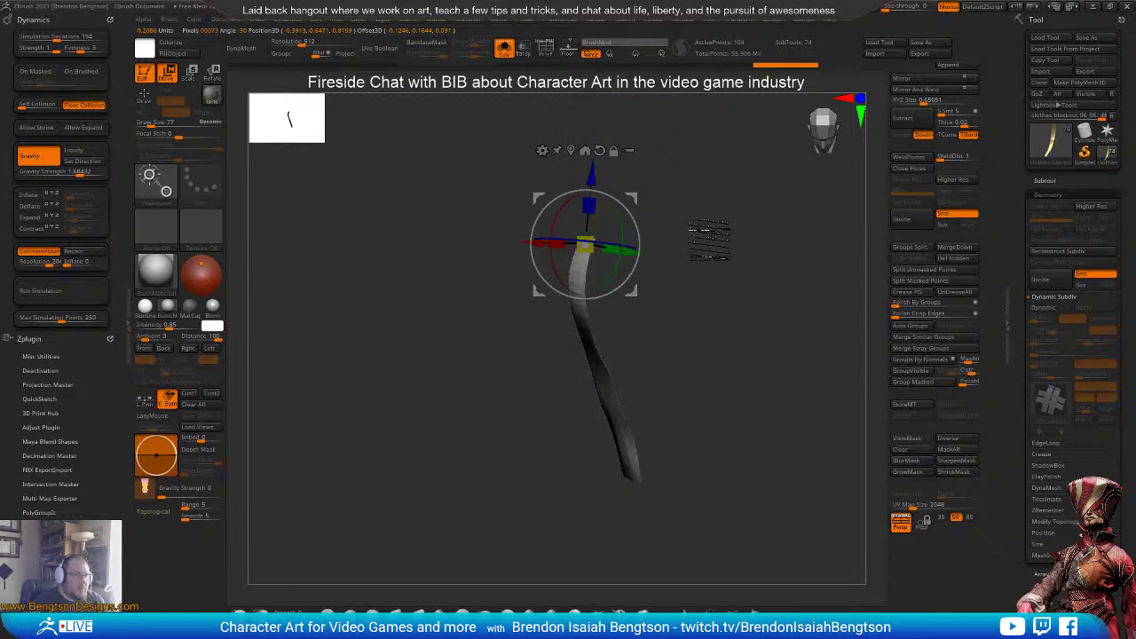
pyautogui.moveTo(480, 373); pyautogui.dragTo(413, 365, button='right')
pyautogui.hotkey('alt', 's')
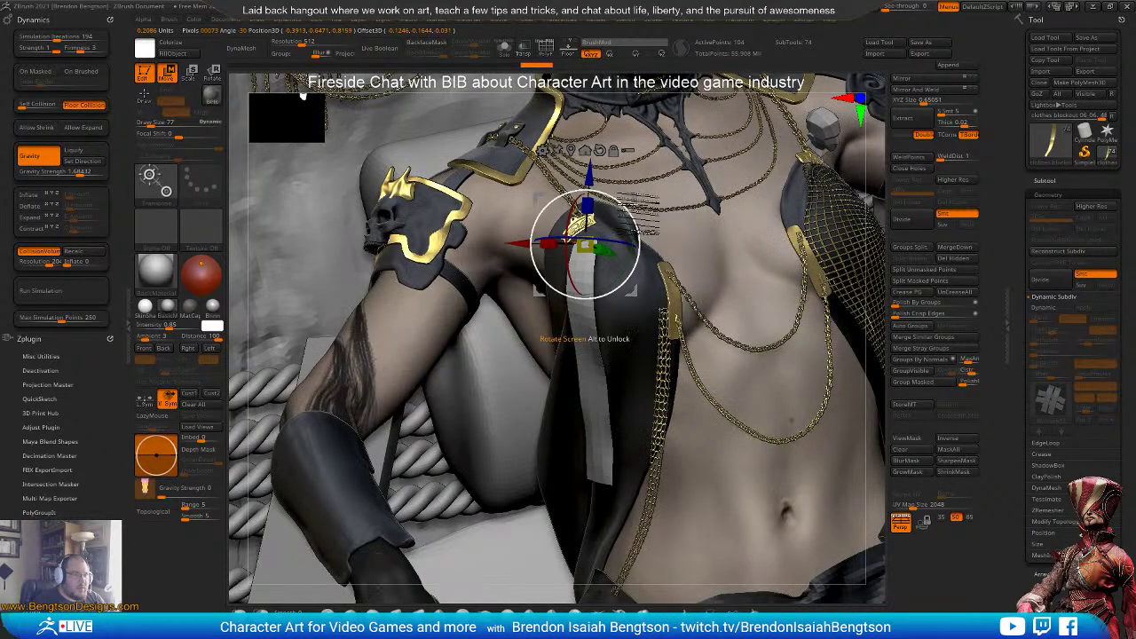
# - Shift the whole flat strip forward over the chest cloth and tilt it slightly to follow the cloth
pyautogui.moveTo(300, 96); pyautogui.dragTo(278, 104)
pyautogui.moveTo(592, 247); pyautogui.dragTo(702, 239)
pyautogui.moveTo(277, 104); pyautogui.dragTo(300, 94)
pyautogui.moveTo(685, 381); pyautogui.dragTo(672, 335, button='right')
pyautogui.moveTo(301, 96); pyautogui.dragTo(313, 99)
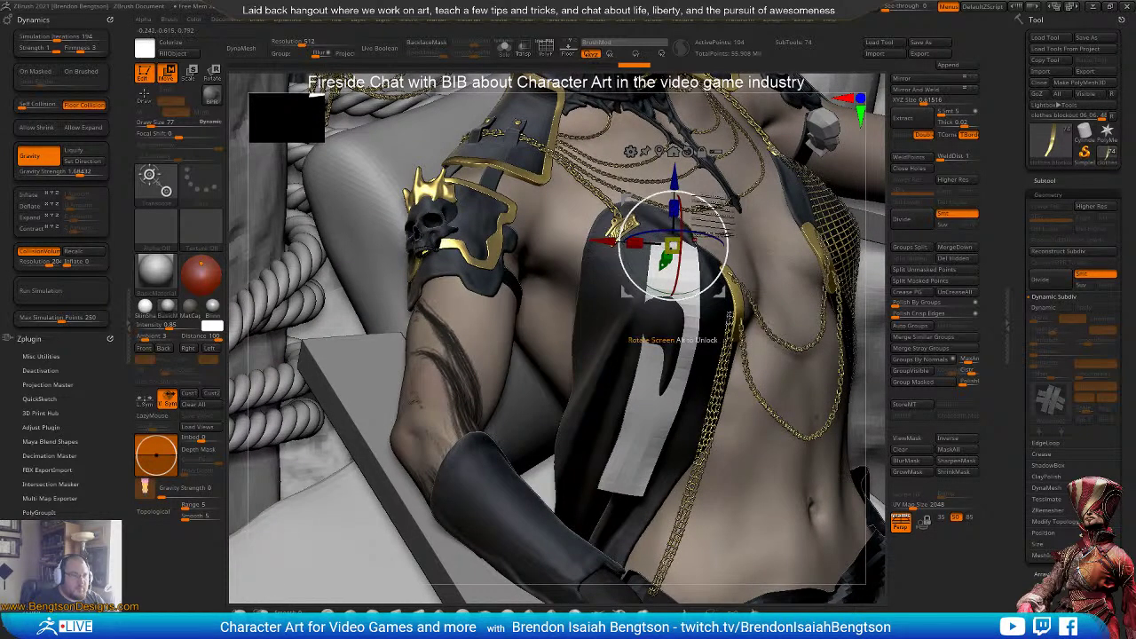
pyautogui.moveTo(672, 300); pyautogui.dragTo(678, 300)
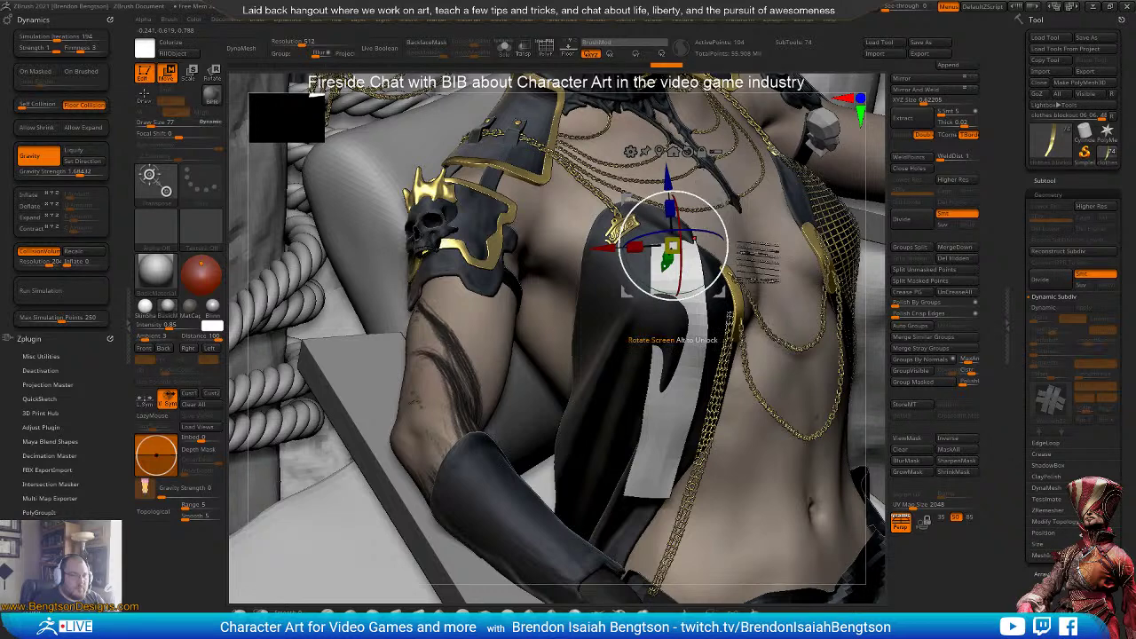
pyautogui.moveTo(314, 98); pyautogui.dragTo(319, 108)
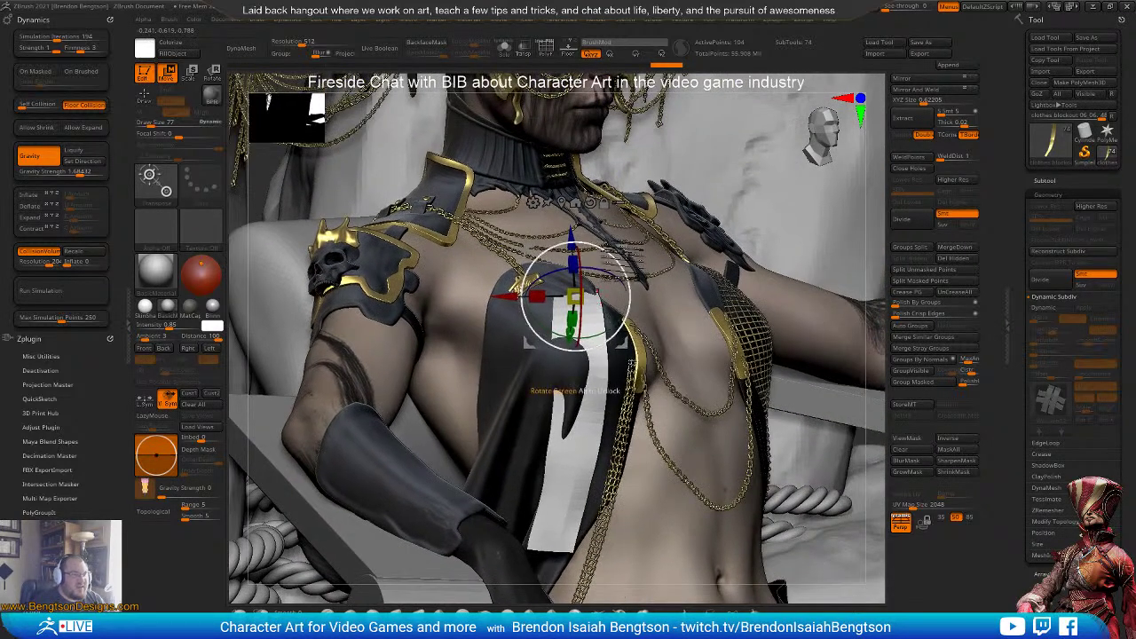
# - Nudge the flat strip closer to the gold name clasp and rotate it by about 7.7 degrees
pyautogui.moveTo(624, 250); pyautogui.dragTo(609, 246)
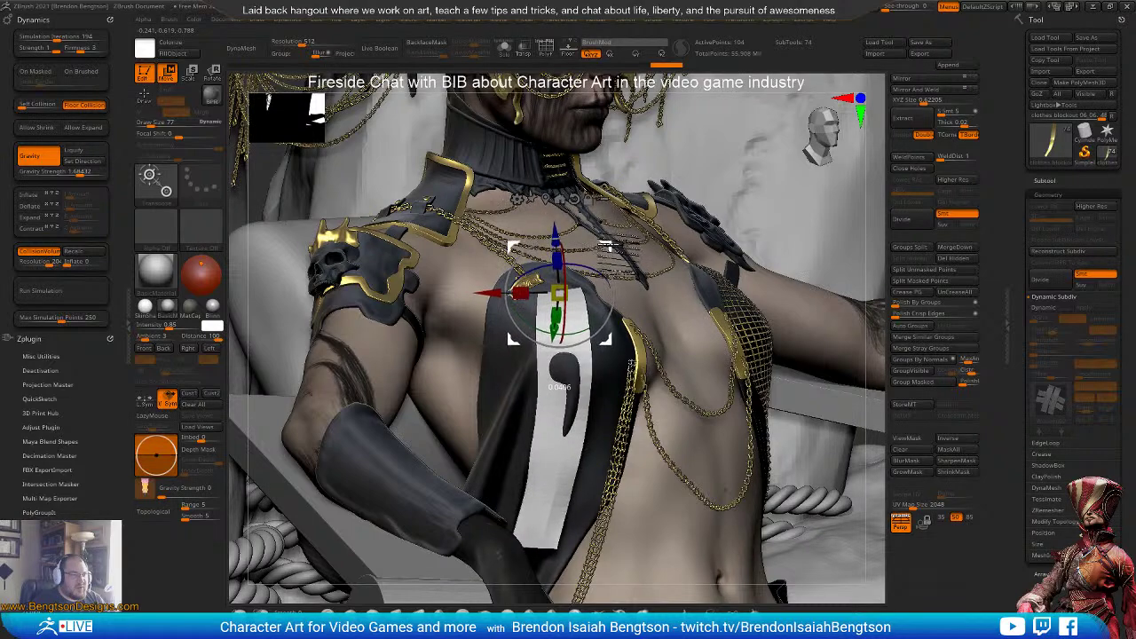
pyautogui.moveTo(557, 293); pyautogui.dragTo(562, 293)
pyautogui.moveTo(462, 298); pyautogui.dragTo(407, 345, button='right')
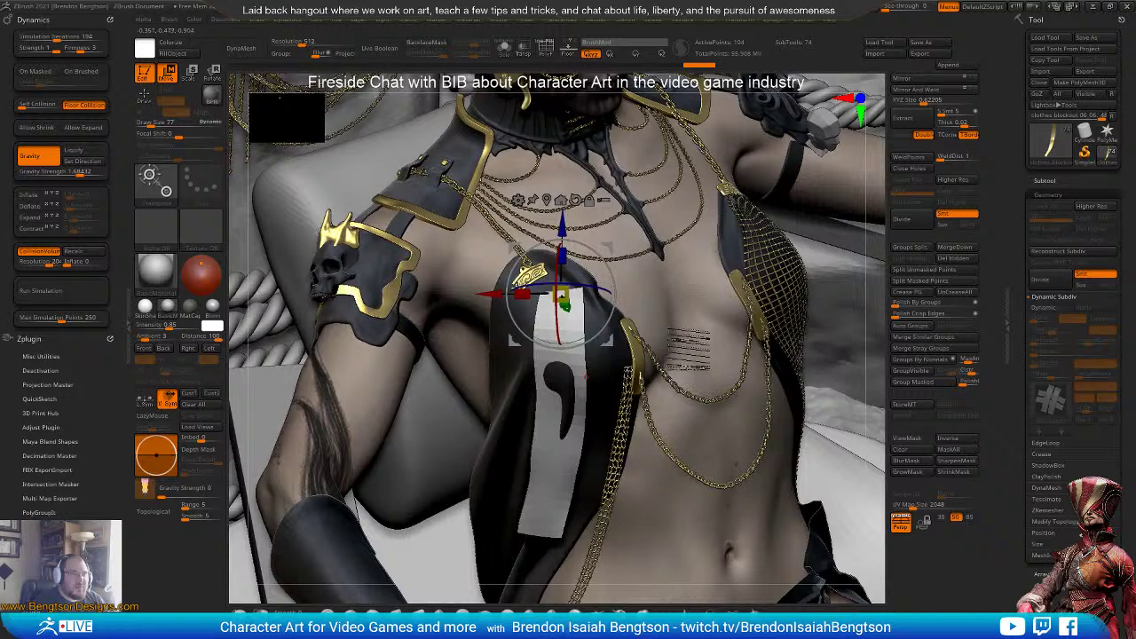
pyautogui.moveTo(727, 298); pyautogui.dragTo(649, 277, button='right')
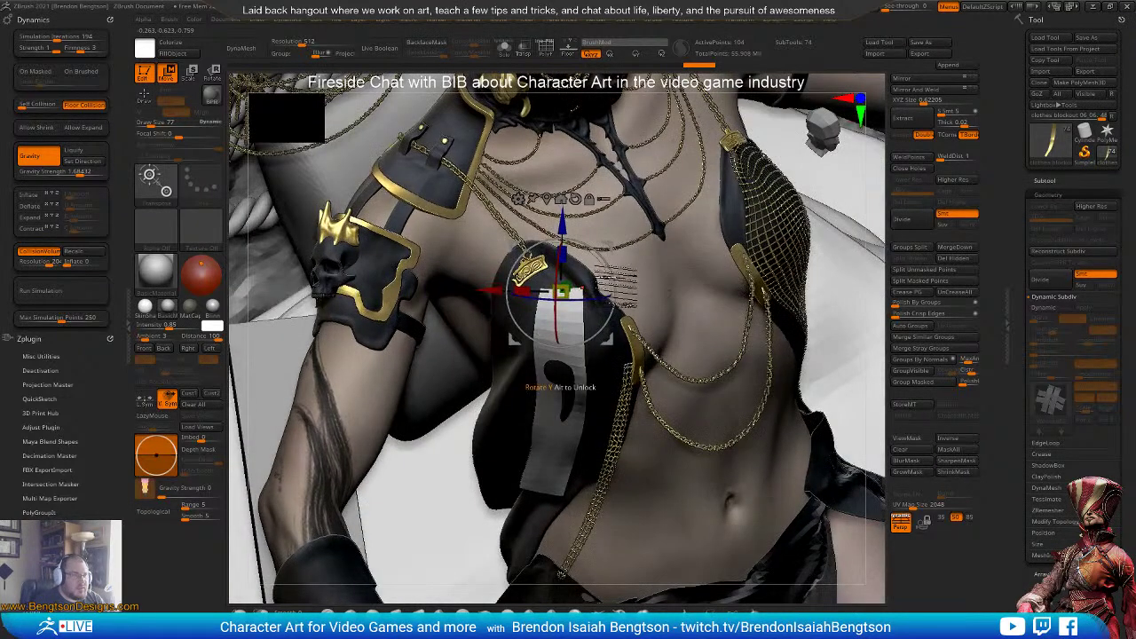
pyautogui.moveTo(614, 282); pyautogui.dragTo(611, 271)
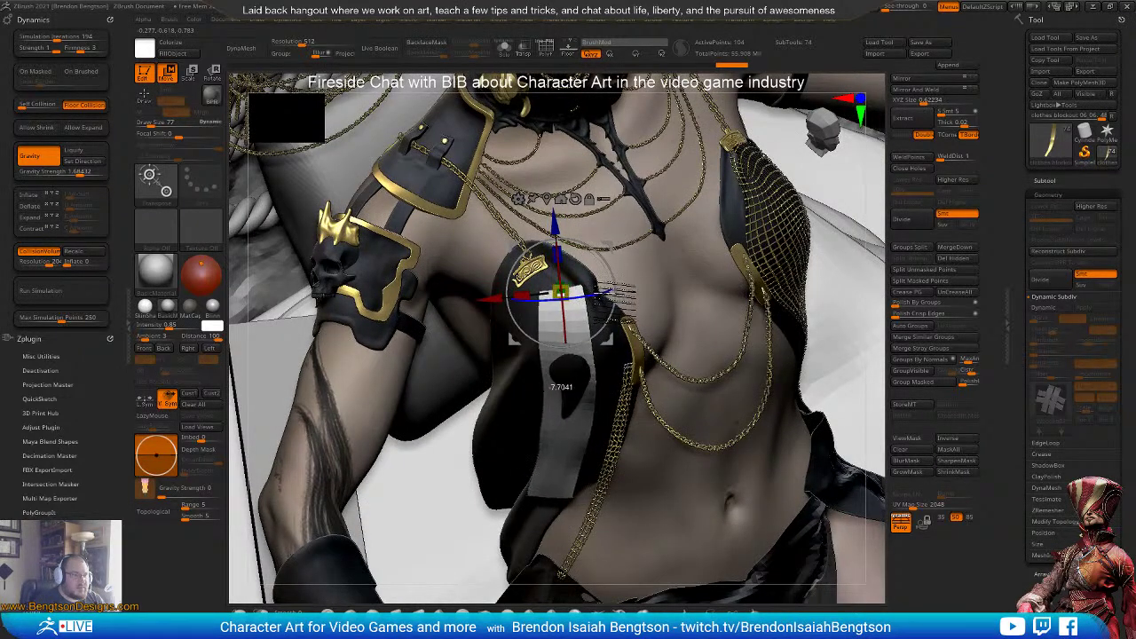
# - Slide the flat strip up beneath the gold clasp and rotate it to line up with the chest cloth
pyautogui.moveTo(562, 388); pyautogui.dragTo(560, 375)
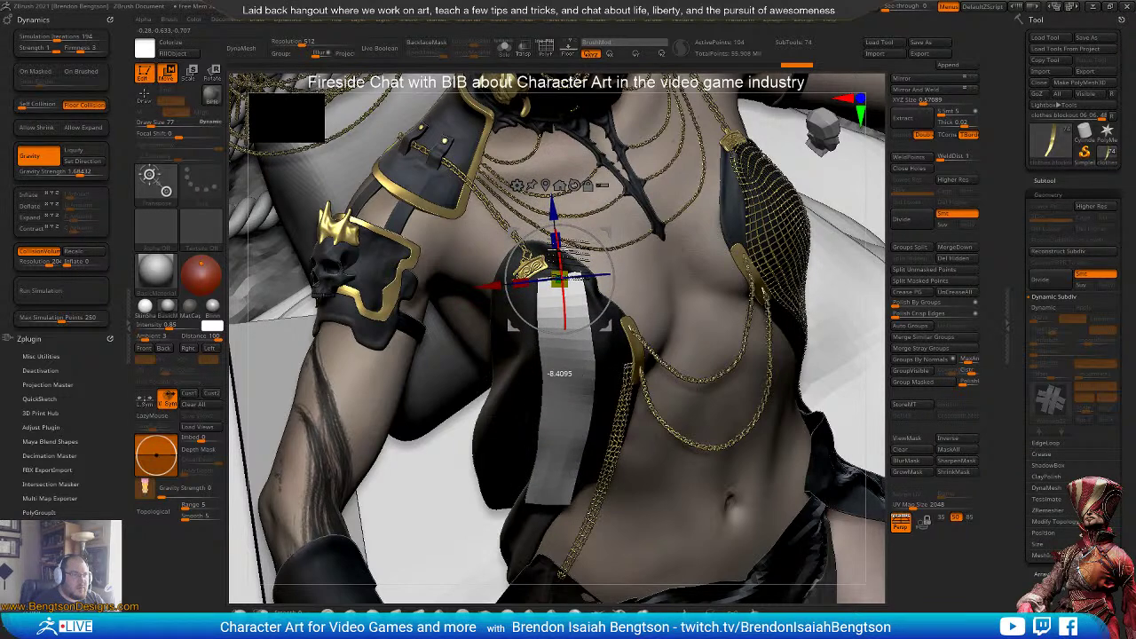
pyautogui.moveTo(564, 252); pyautogui.dragTo(564, 252)
pyautogui.moveTo(680, 343); pyautogui.dragTo(682, 353, button='right')
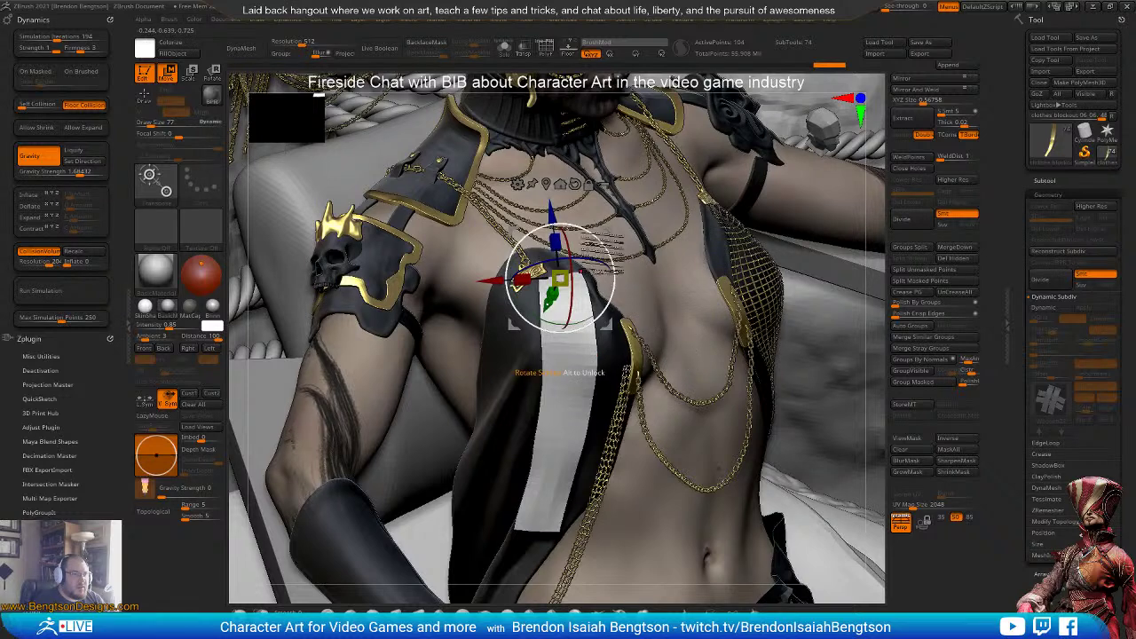
pyautogui.moveTo(499, 282); pyautogui.dragTo(479, 283)
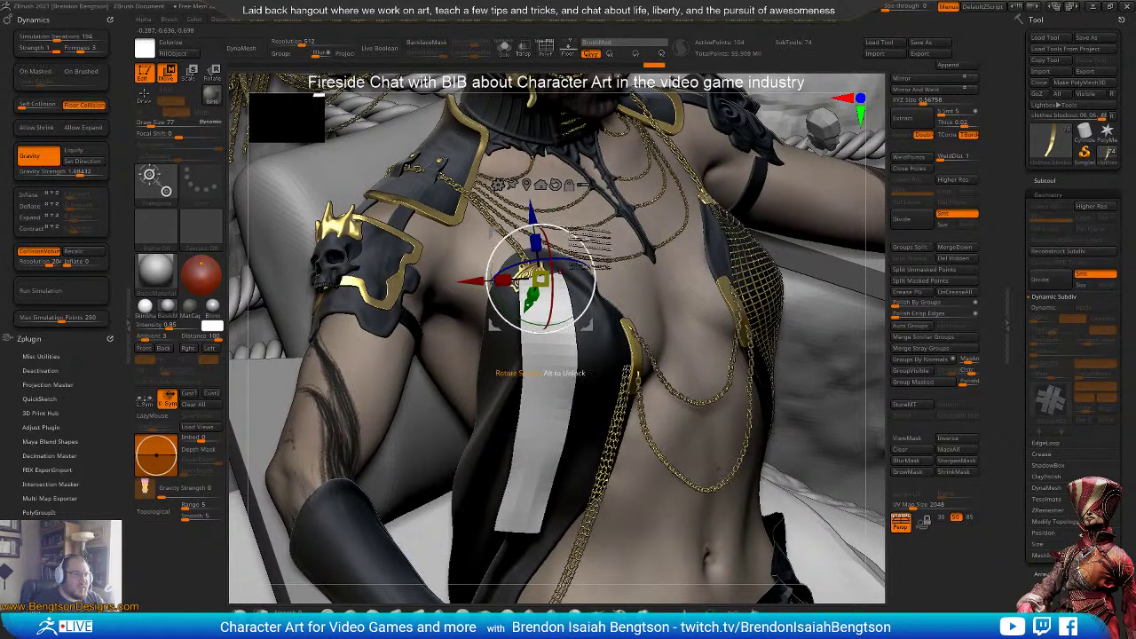
pyautogui.moveTo(589, 250); pyautogui.dragTo(574, 236)
pyautogui.moveTo(556, 283); pyautogui.dragTo(557, 288)
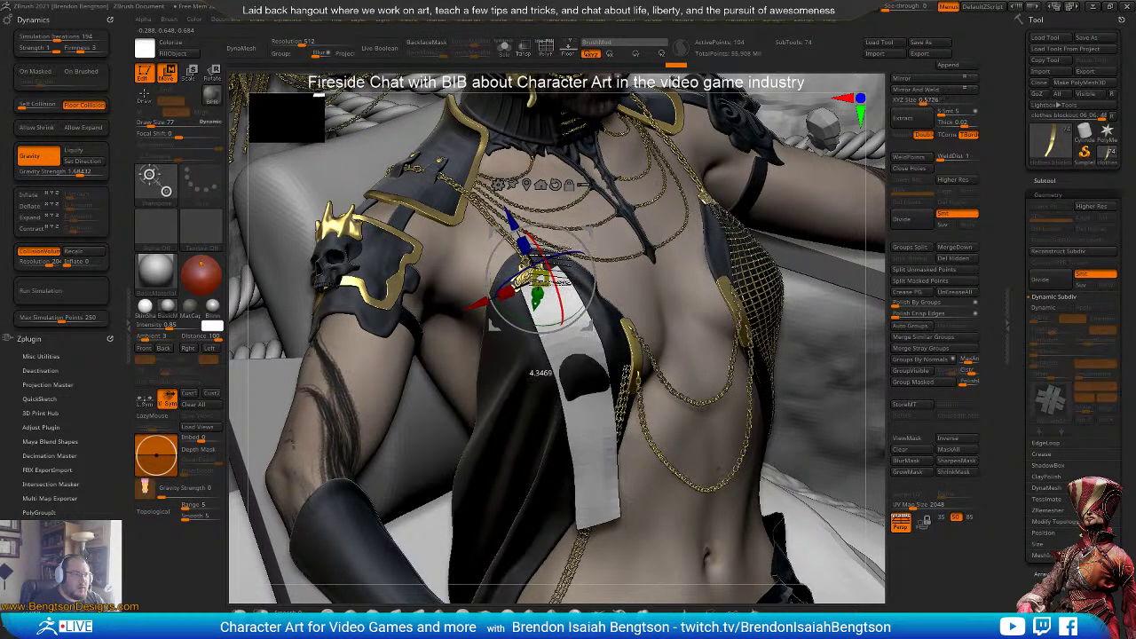
pyautogui.moveTo(536, 366); pyautogui.dragTo(530, 368)
# - Working from the character's side, reposition the flat strip against the chest cloth and tilt it by about 3.7 degrees
pyautogui.moveTo(650, 353); pyautogui.dragTo(715, 366, button='right')
pyautogui.moveTo(289, 107); pyautogui.dragTo(505, 329, button='right')
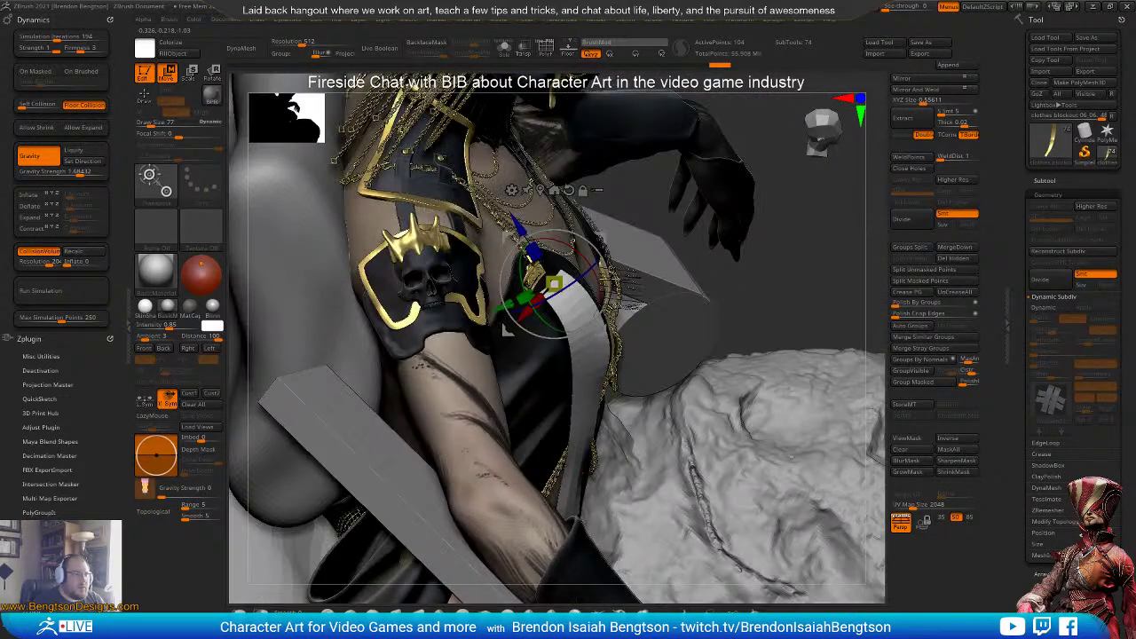
pyautogui.moveTo(504, 329); pyautogui.dragTo(495, 333)
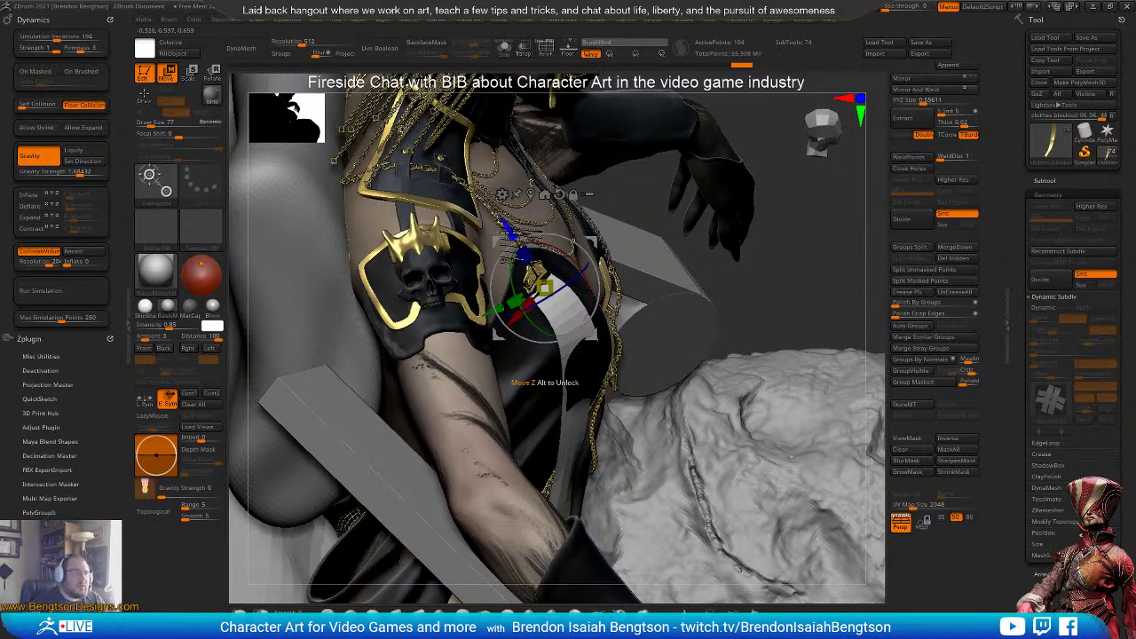
pyautogui.moveTo(508, 228); pyautogui.dragTo(505, 222)
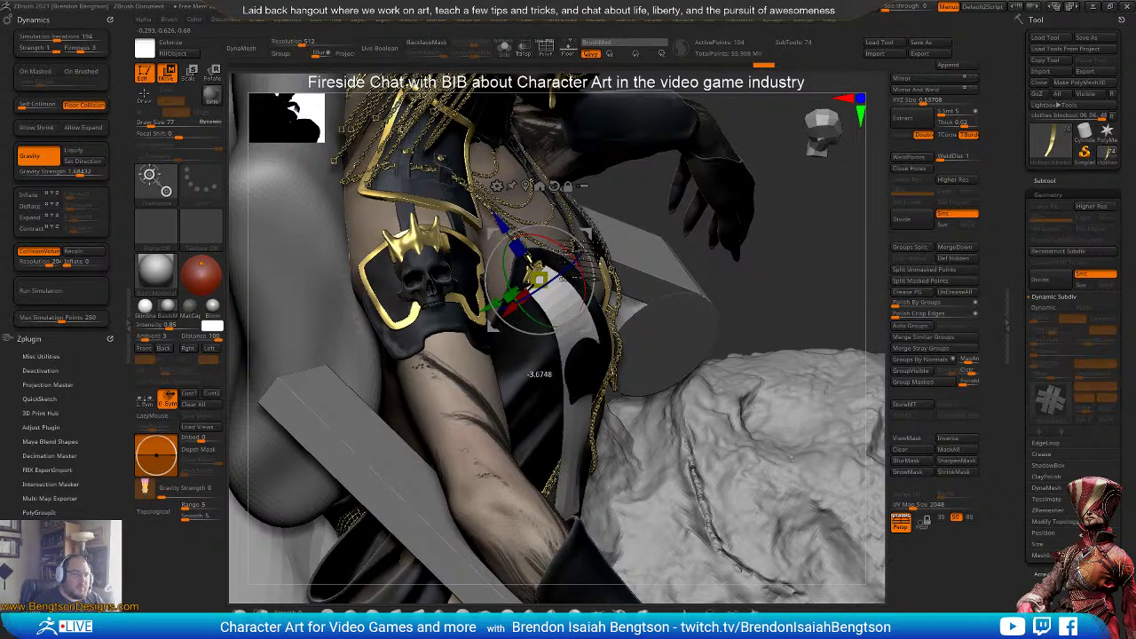
pyautogui.moveTo(670, 413); pyautogui.dragTo(568, 373, button='right')
pyautogui.moveTo(630, 340); pyautogui.dragTo(595, 357, button='right')
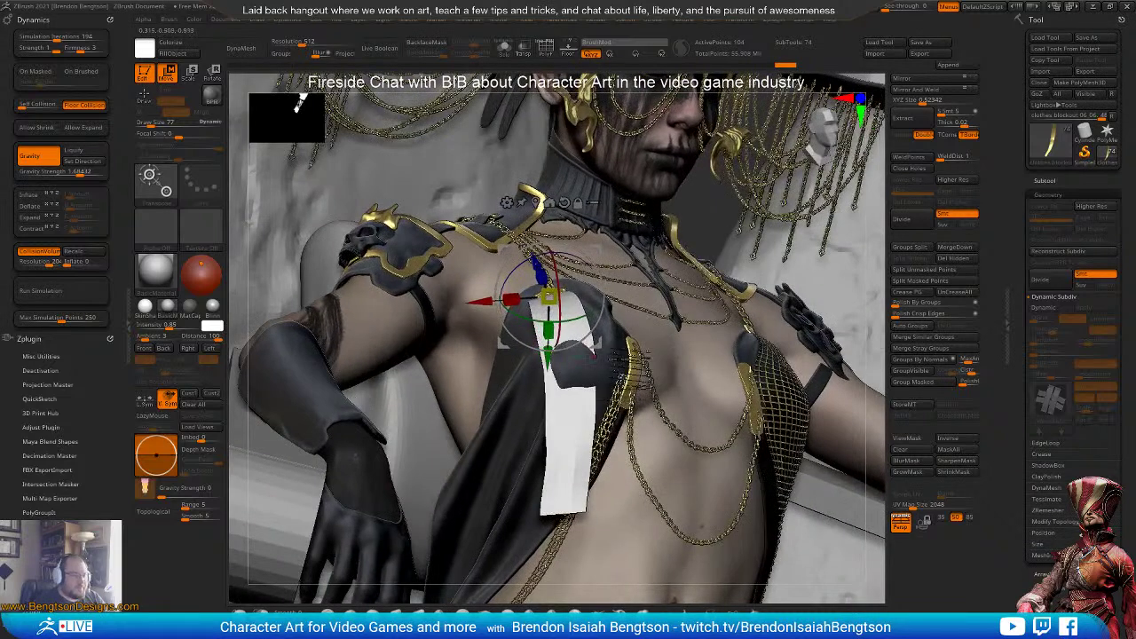
# - Reshape the flat strip with the Move Topological brush at size 119 so it sits fully in front of the chest cloth
pyautogui.press('q')
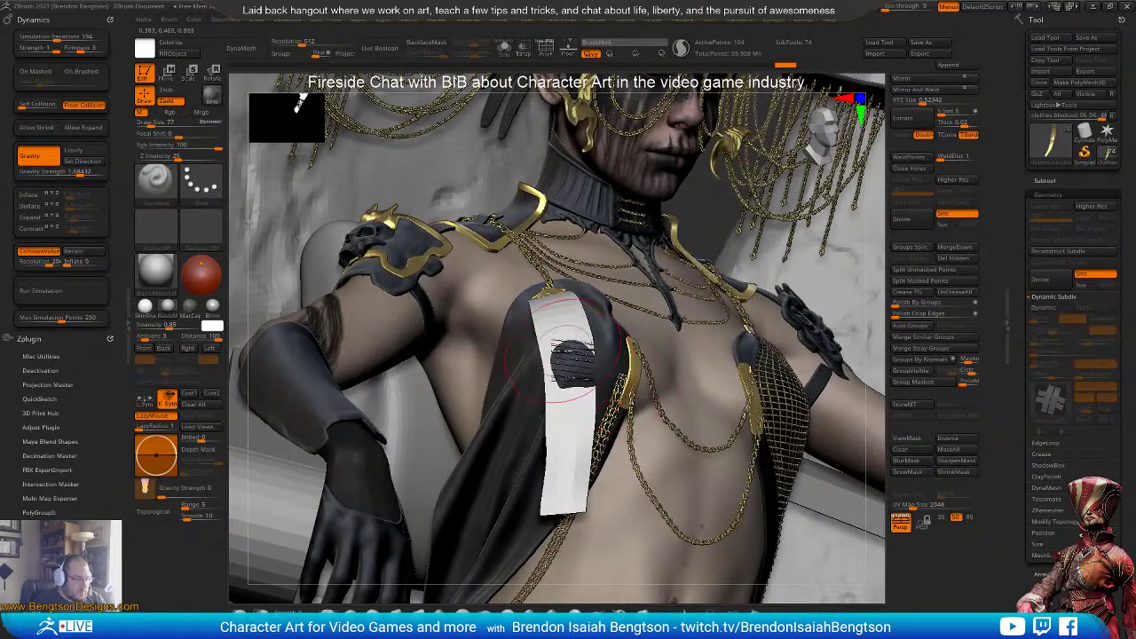
pyautogui.press('b')
pyautogui.press('m')
pyautogui.press('t')
pyautogui.press('space')
pyautogui.moveTo(565, 352); pyautogui.dragTo(570, 353)
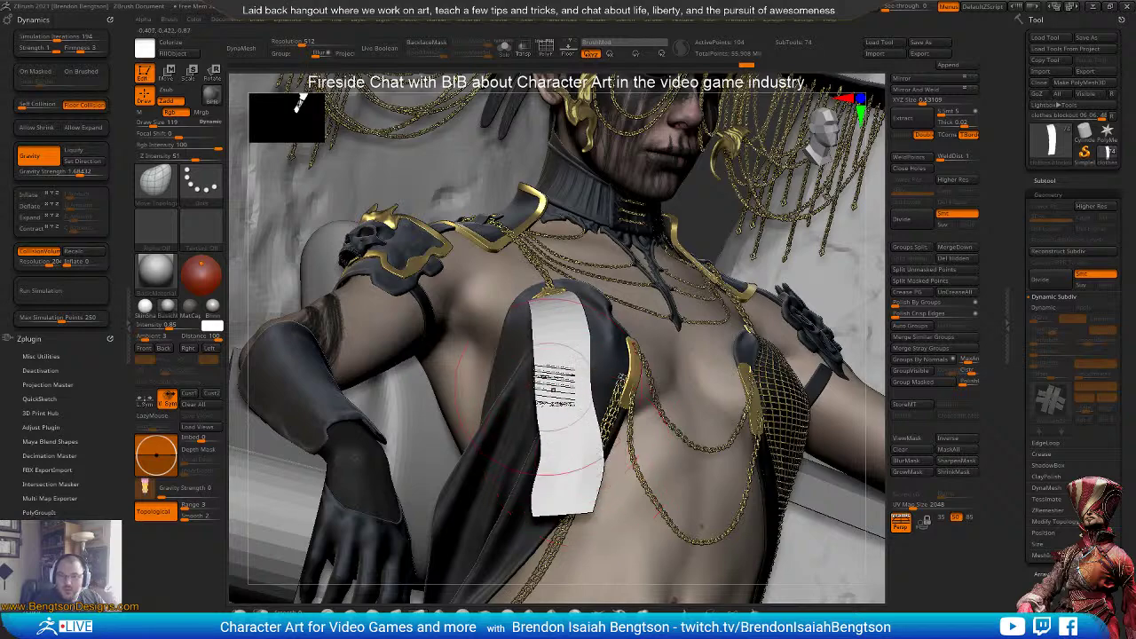
pyautogui.moveTo(666, 434)
pyautogui.mouseDown(button='right')
pyautogui.moveTo(603, 446)
pyautogui.moveTo(581, 463)
pyautogui.moveTo(570, 393)
pyautogui.mouseUp(button='right')
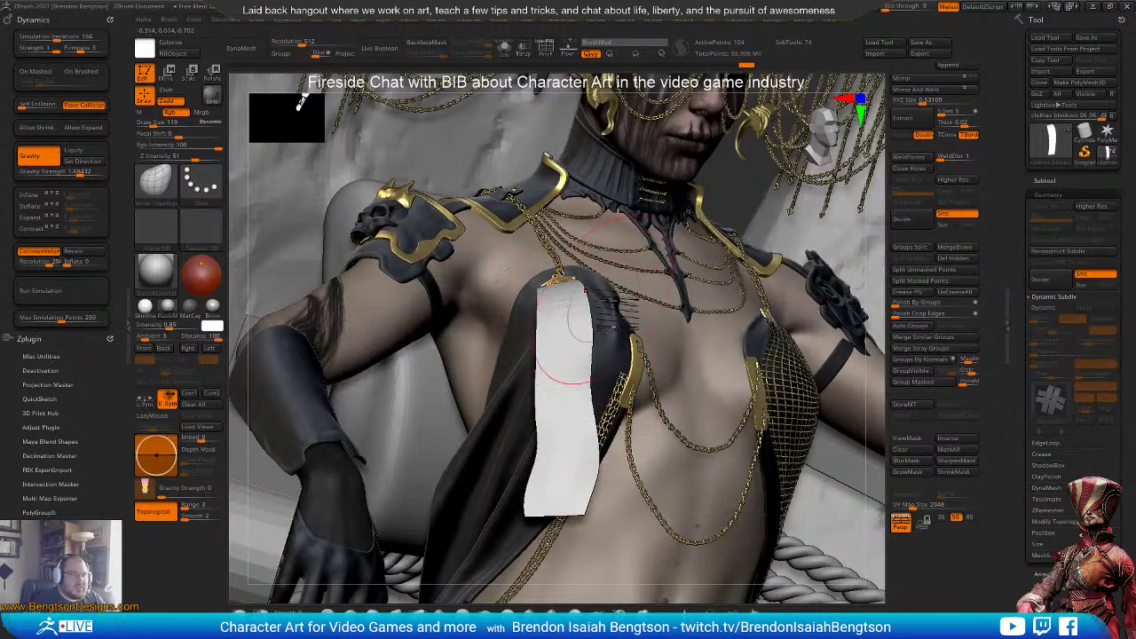
pyautogui.moveTo(612, 355); pyautogui.dragTo(572, 342, button='right')
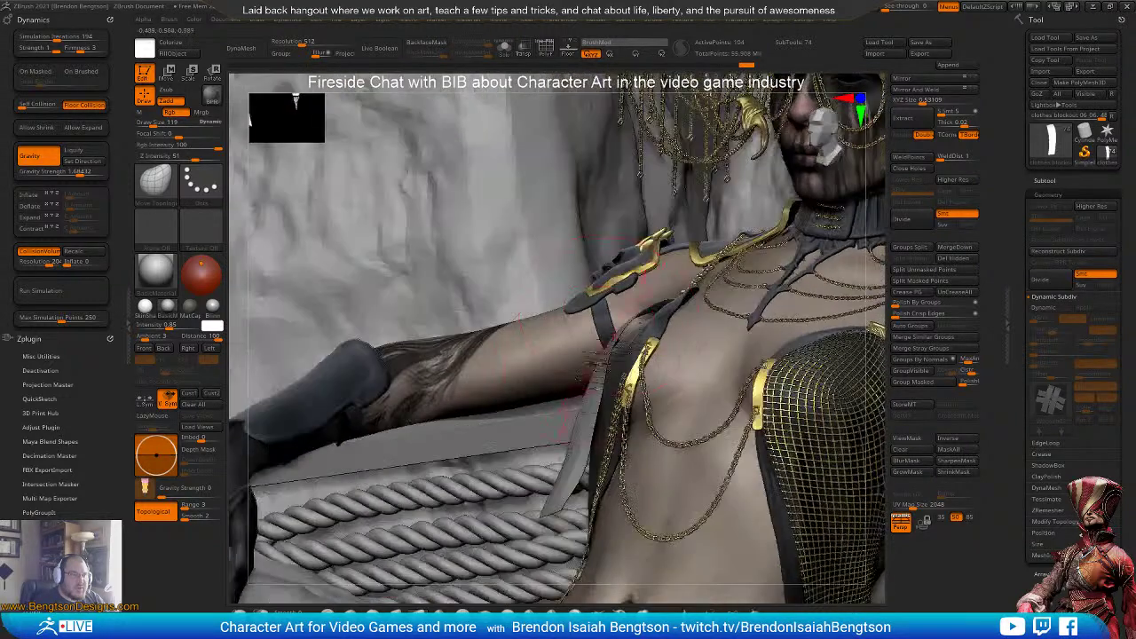
pyautogui.moveTo(568, 395); pyautogui.dragTo(597, 380, button='right')
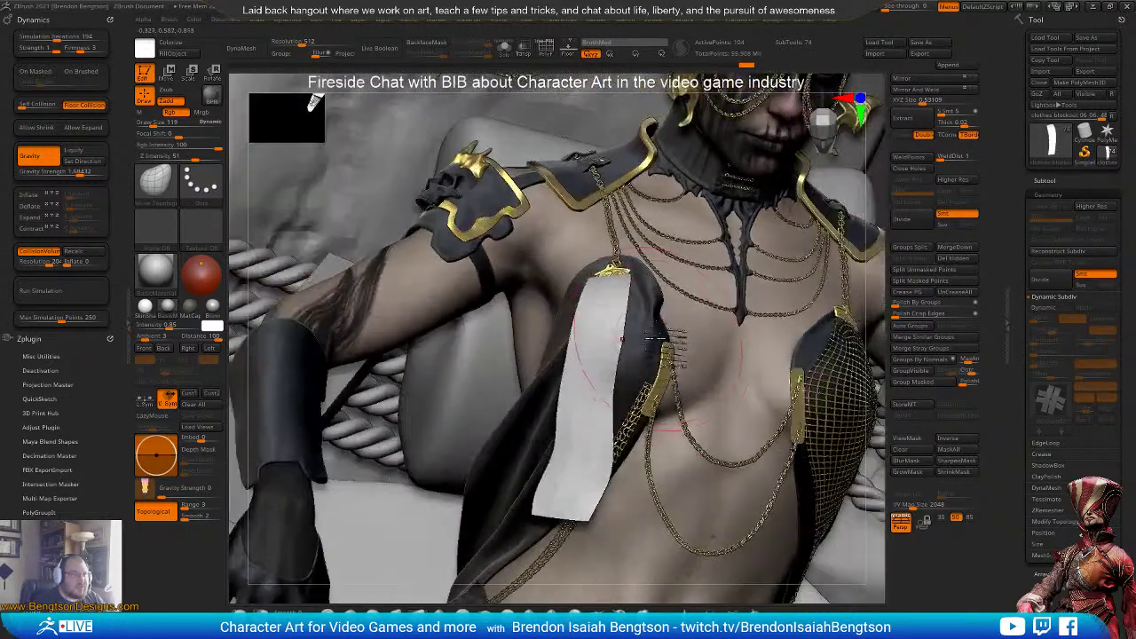
pyautogui.moveTo(596, 380); pyautogui.dragTo(607, 317)
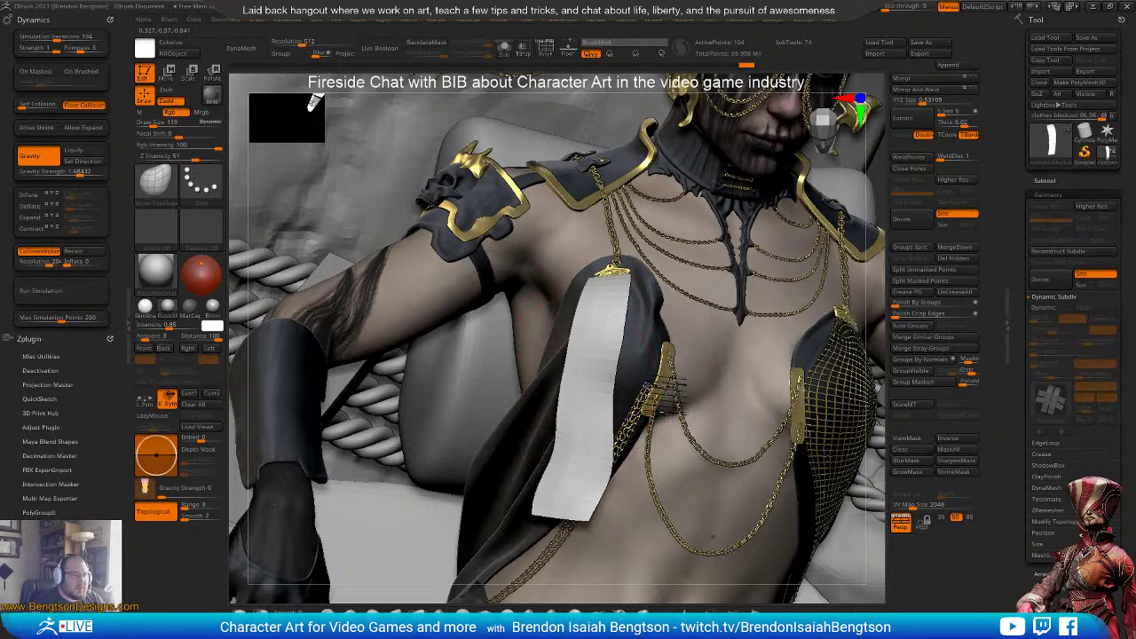
pyautogui.moveTo(582, 390); pyautogui.dragTo(604, 235, button='right')
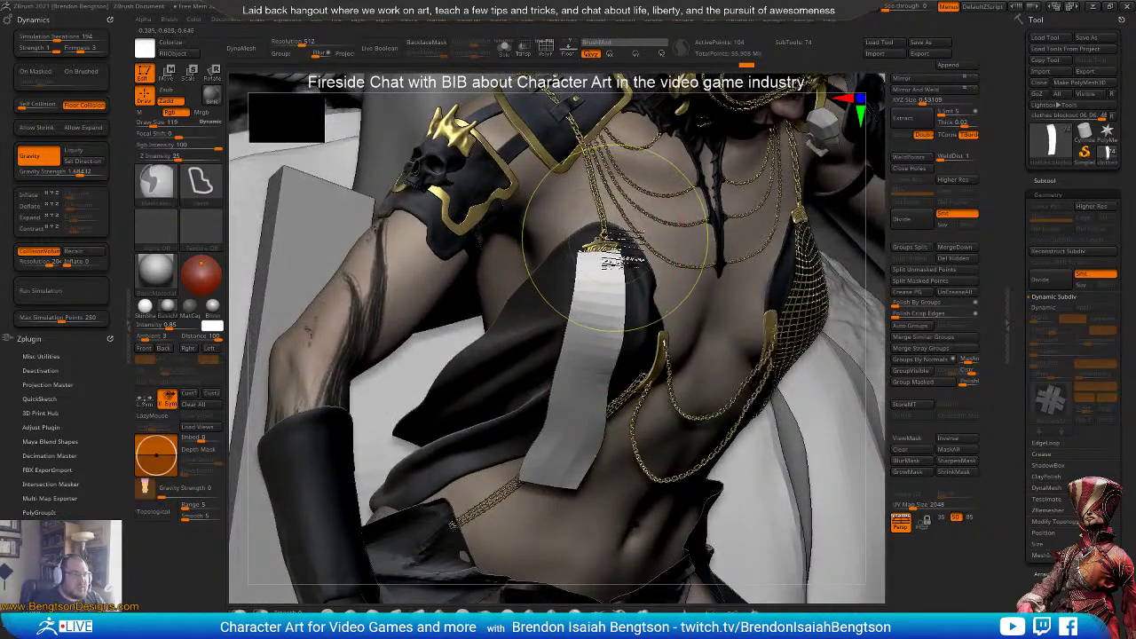
# - Mask the strip's upper edge beneath the gold clasp so it stays pinned during simulation
pyautogui.keyDown('ctrl'); pyautogui.moveTo(619, 237); pyautogui.dragTo(580, 234); pyautogui.keyUp('ctrl')
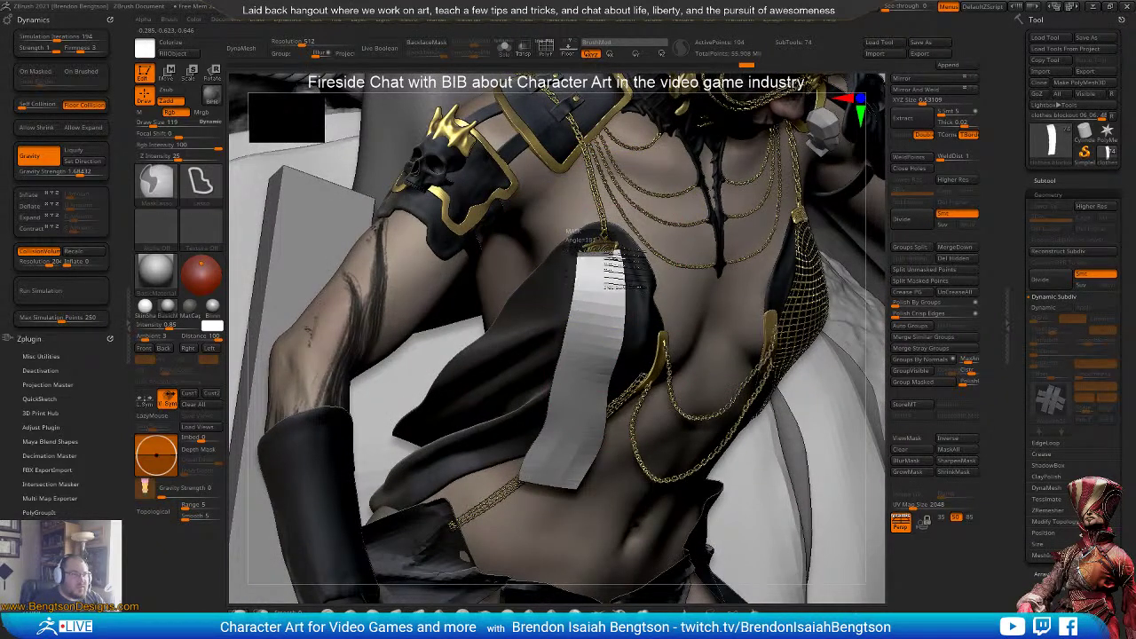
pyautogui.keyDown('ctrl'); pyautogui.moveTo(665, 273); pyautogui.dragTo(700, 288); pyautogui.keyUp('ctrl')
pyautogui.moveTo(697, 361); pyautogui.dragTo(577, 156, button='right')
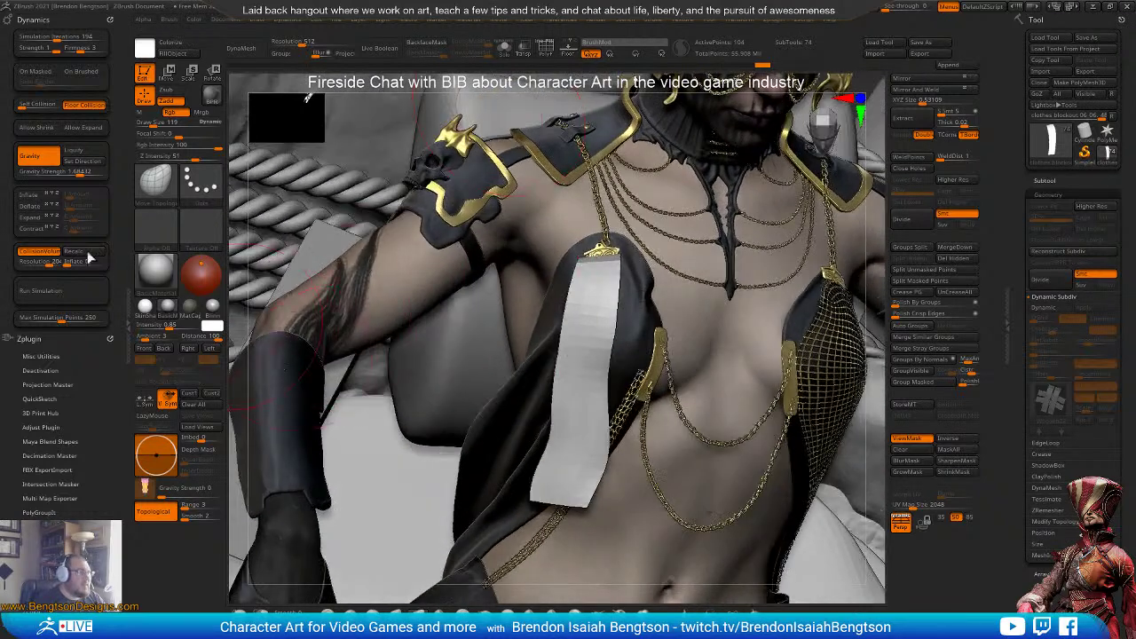
# - Try draping the pinned strip over the chest cloth with a cloth simulation
pyautogui.click(60, 293)
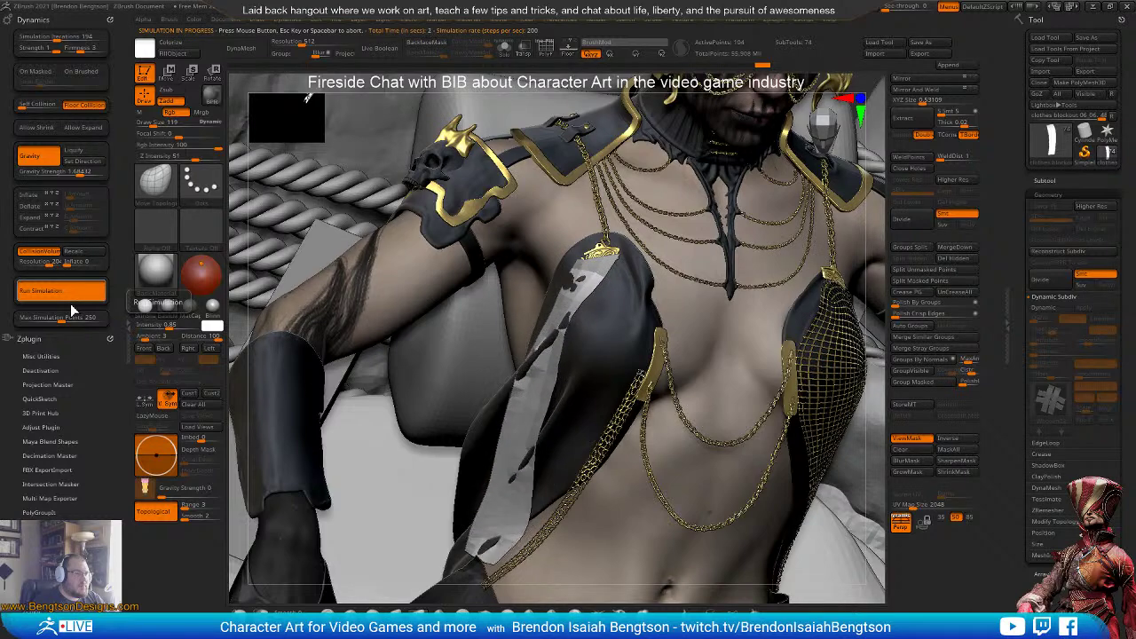
pyautogui.click(605, 410)
pyautogui.moveTo(611, 427); pyautogui.dragTo(576, 238, button='right')
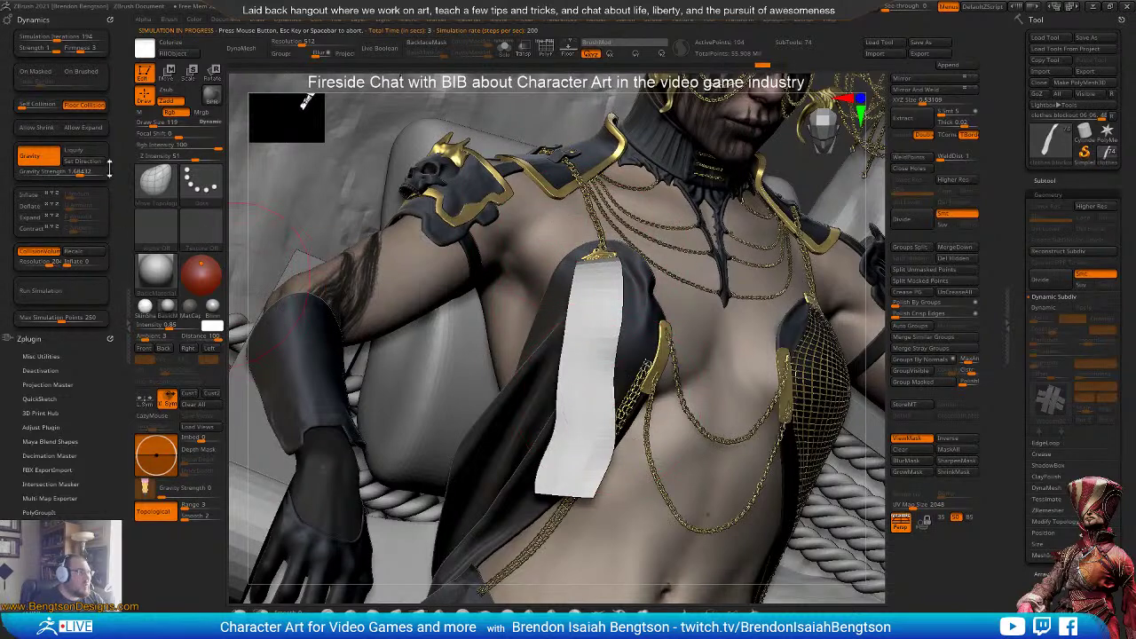
# - Set the simulation iterations to 273 and run the cloth simulation on the pinned strip
pyautogui.moveTo(80, 49); pyautogui.dragTo(84, 50)
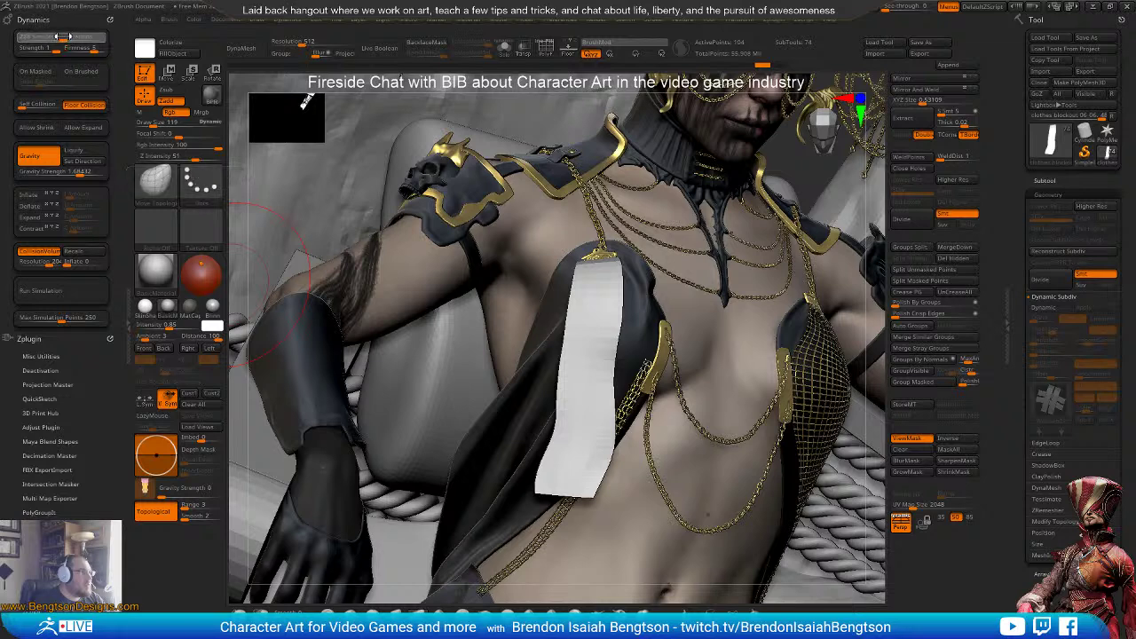
pyautogui.click(73, 293)
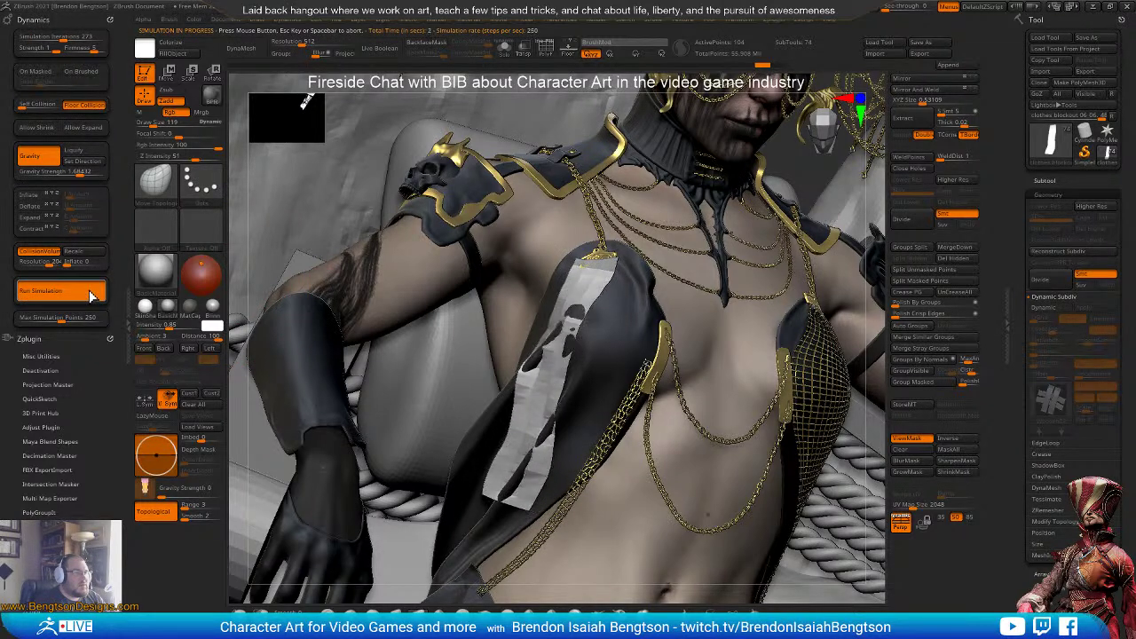
pyautogui.moveTo(661, 413); pyautogui.dragTo(623, 390, button='right')
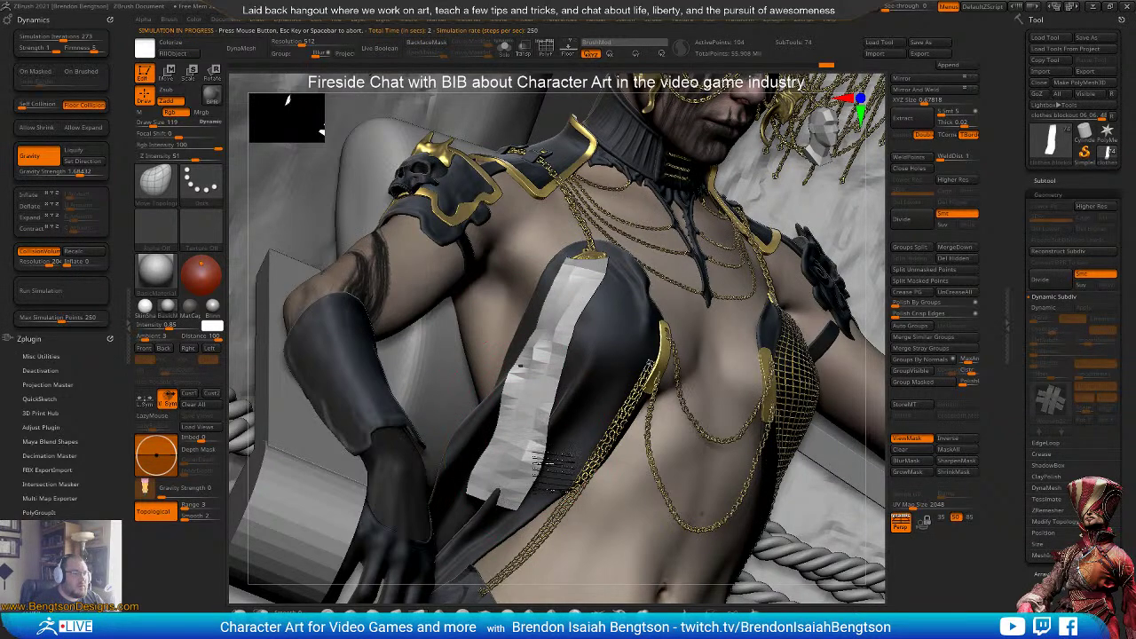
pyautogui.moveTo(522, 406)
pyautogui.mouseDown(button='right')
pyautogui.moveTo(467, 364)
pyautogui.moveTo(548, 434)
pyautogui.mouseUp(button='right')
# - Turn on the strip's dynamic linked-mesh preview and nudge its drape with the Move Topological brush at size 56
pyautogui.press('d')
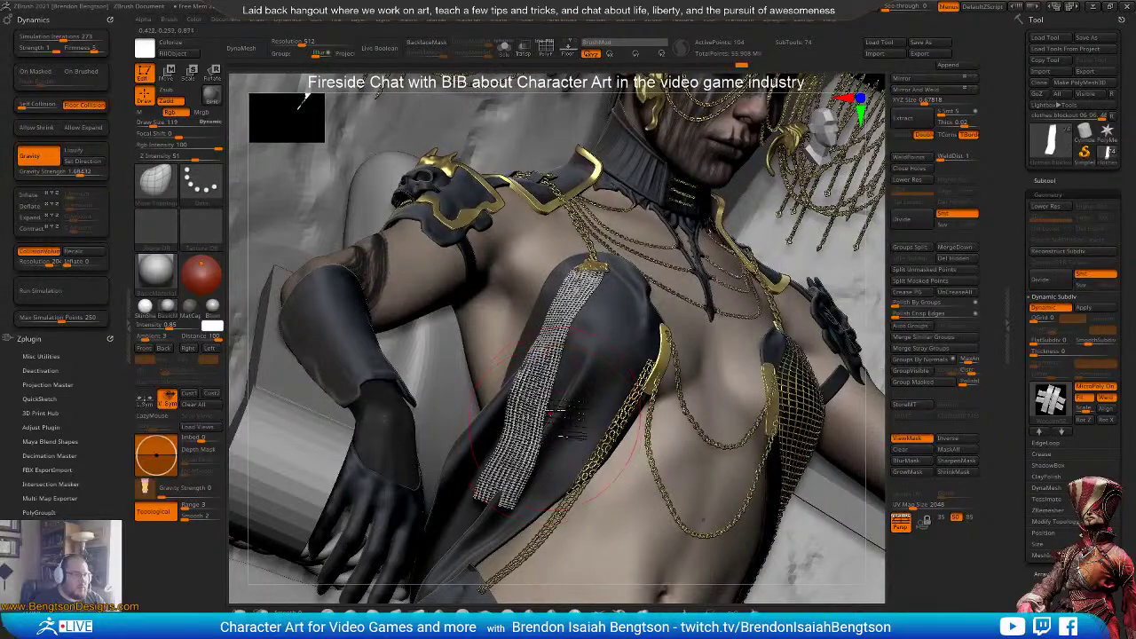
pyautogui.moveTo(568, 418); pyautogui.dragTo(524, 454)
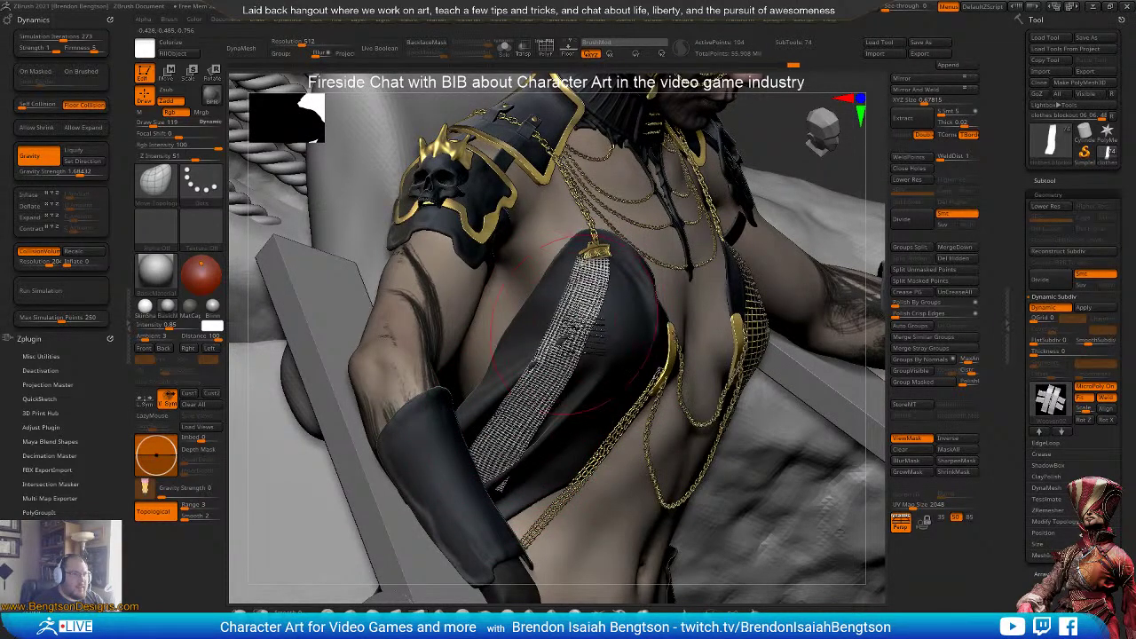
pyautogui.moveTo(575, 318); pyautogui.dragTo(569, 318)
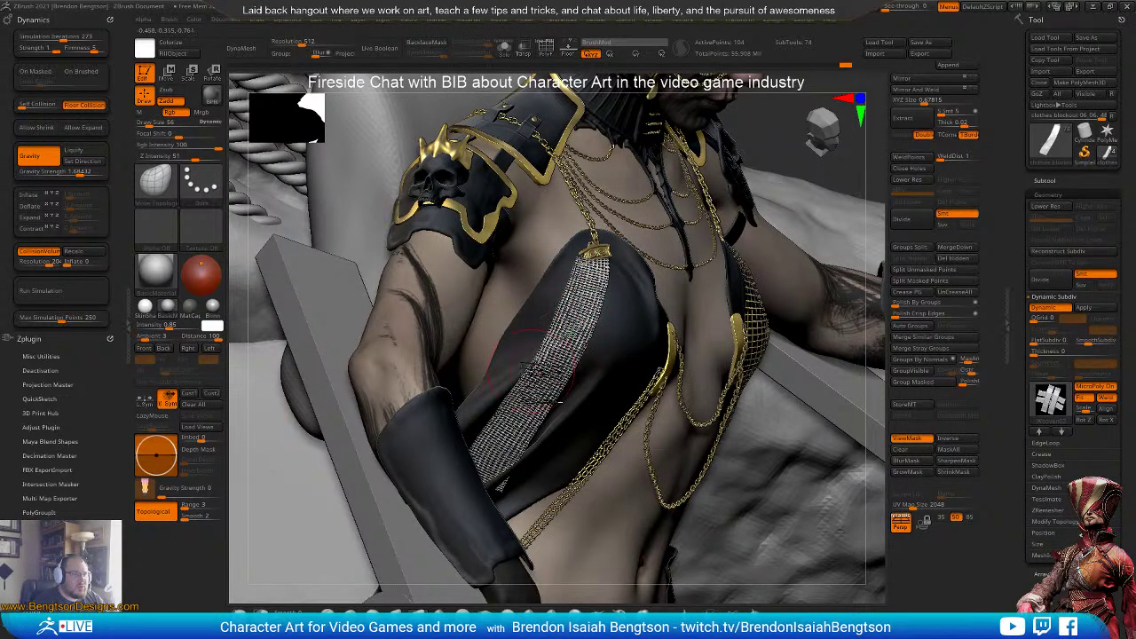
# - Turn off the linked-mesh preview and rerun the cloth simulation so the strip hangs down the chest cloth
pyautogui.moveTo(549, 363); pyautogui.dragTo(623, 413, button='right')
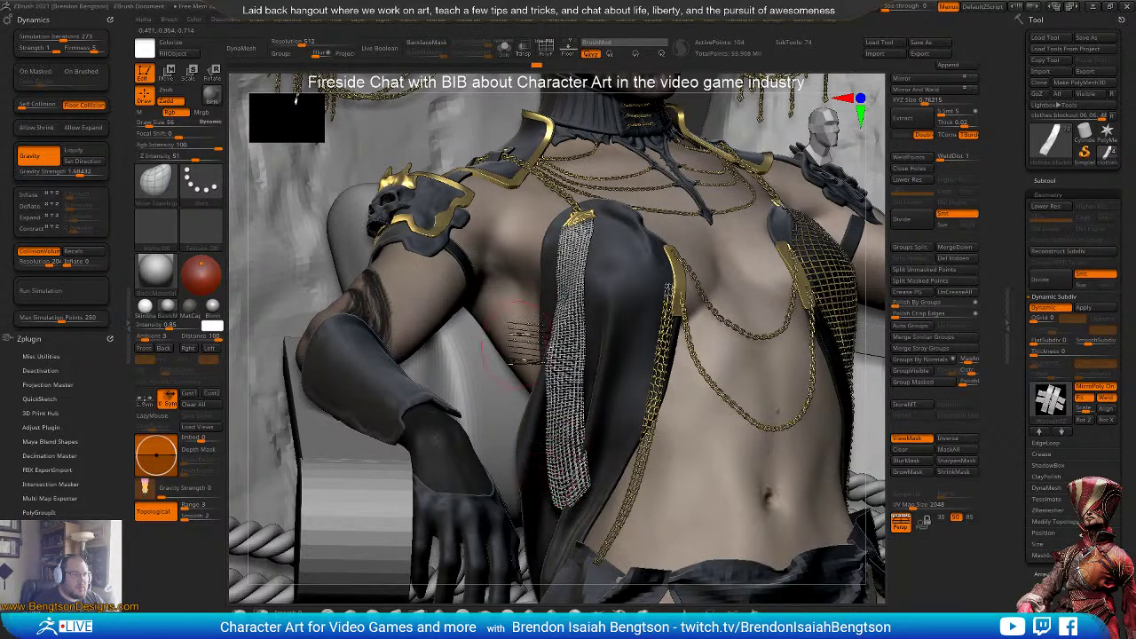
pyautogui.press('shift')
pyautogui.hotkey('shift', 'd')
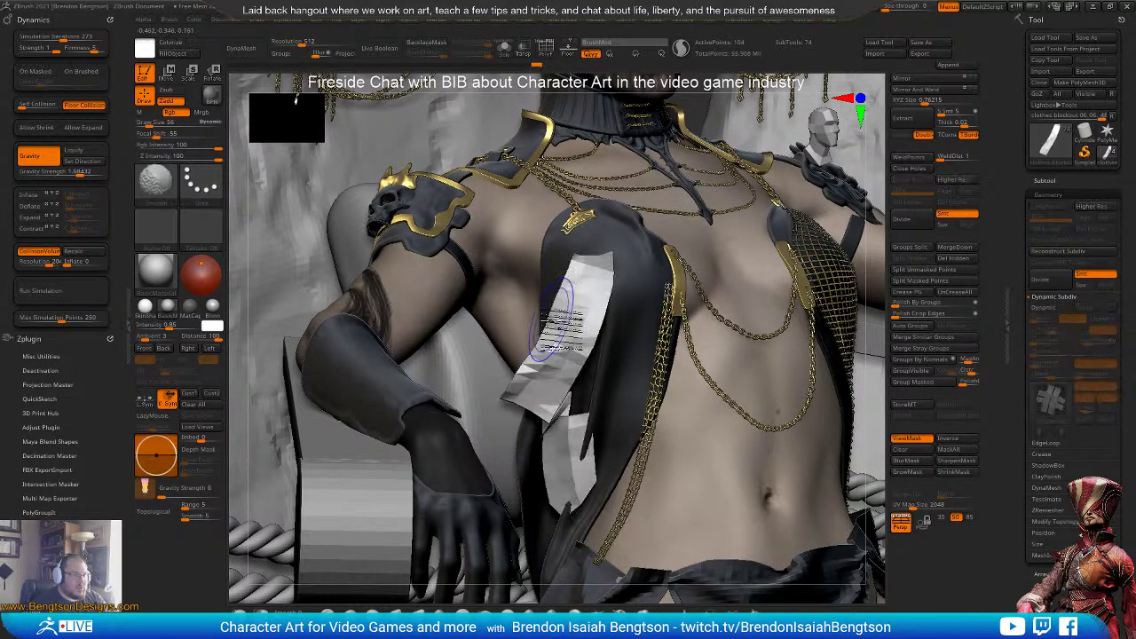
pyautogui.moveTo(632, 415); pyautogui.dragTo(612, 328, button='right')
pyautogui.click(69, 298)
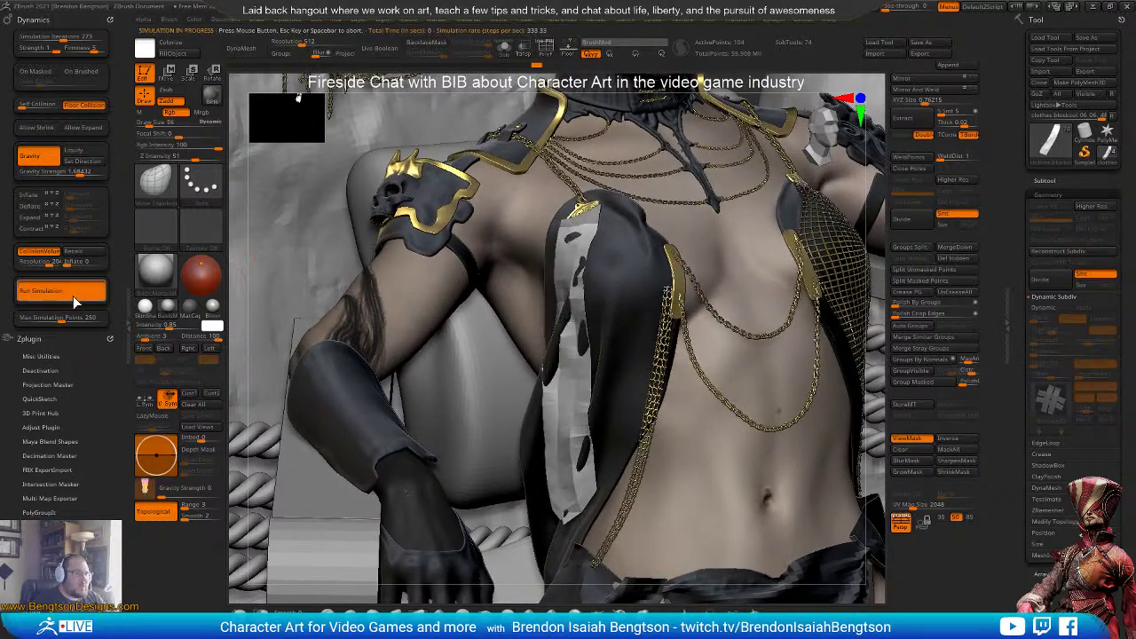
pyautogui.moveTo(645, 443)
pyautogui.mouseDown(button='right')
pyautogui.moveTo(630, 438)
pyautogui.moveTo(626, 407)
pyautogui.moveTo(565, 314)
pyautogui.mouseUp(button='right')
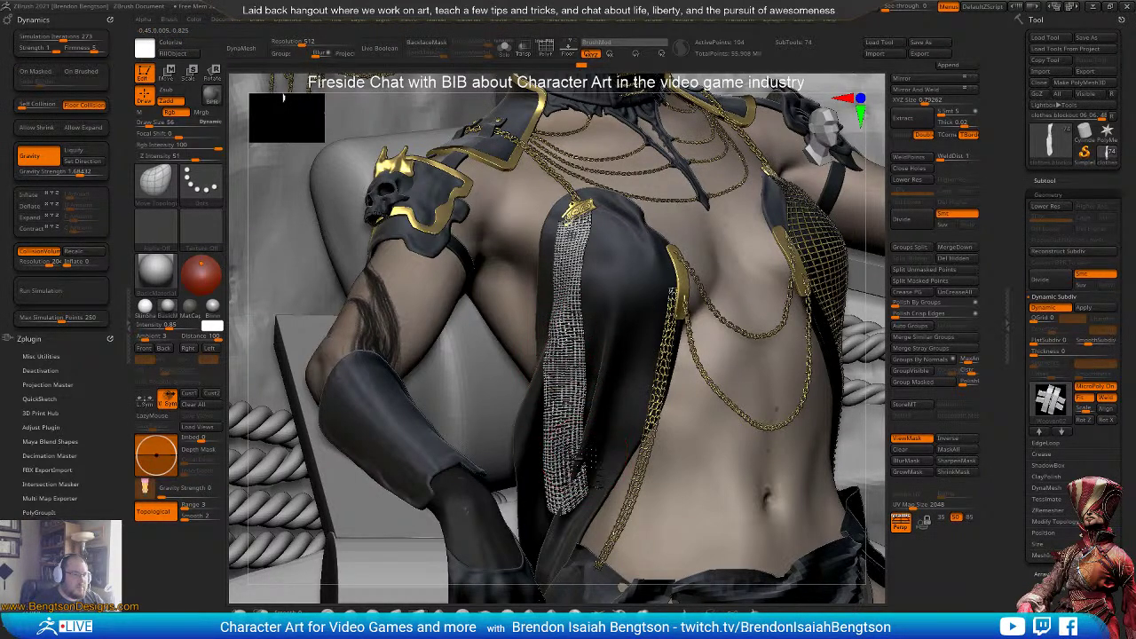
# - Reduce the Move Topological brush to size 38 and adjust the mesh strip's upper part beneath the gold clasp
pyautogui.moveTo(586, 460)
pyautogui.mouseDown(button='right')
pyautogui.moveTo(608, 444)
pyautogui.moveTo(578, 459)
pyautogui.mouseUp(button='right')
pyautogui.press('space')
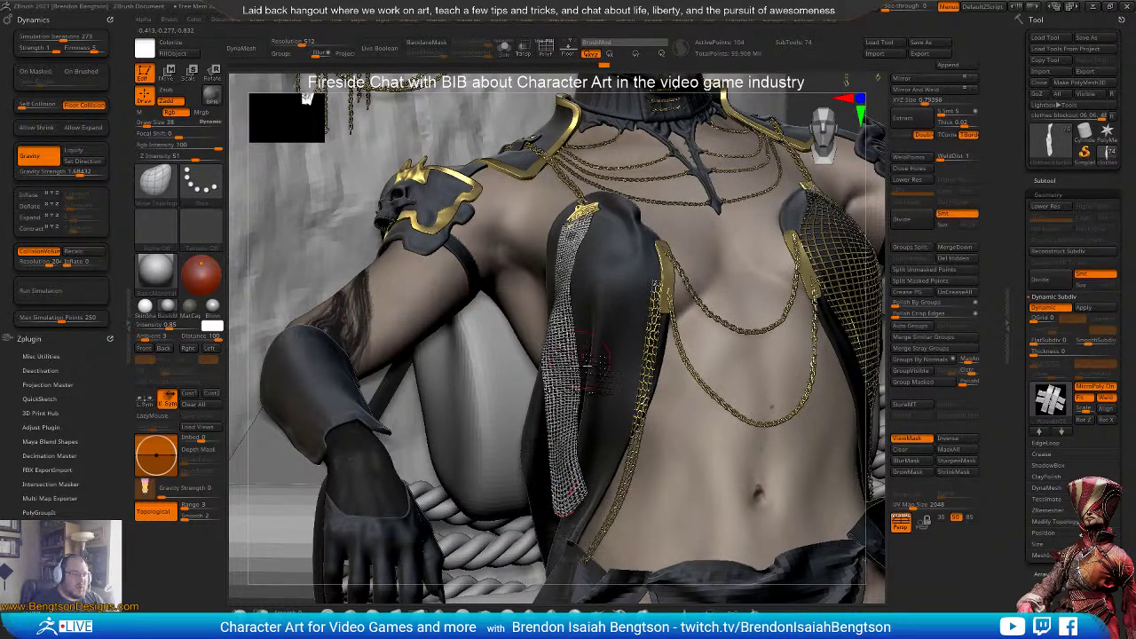
pyautogui.moveTo(583, 360); pyautogui.dragTo(597, 258, button='right')
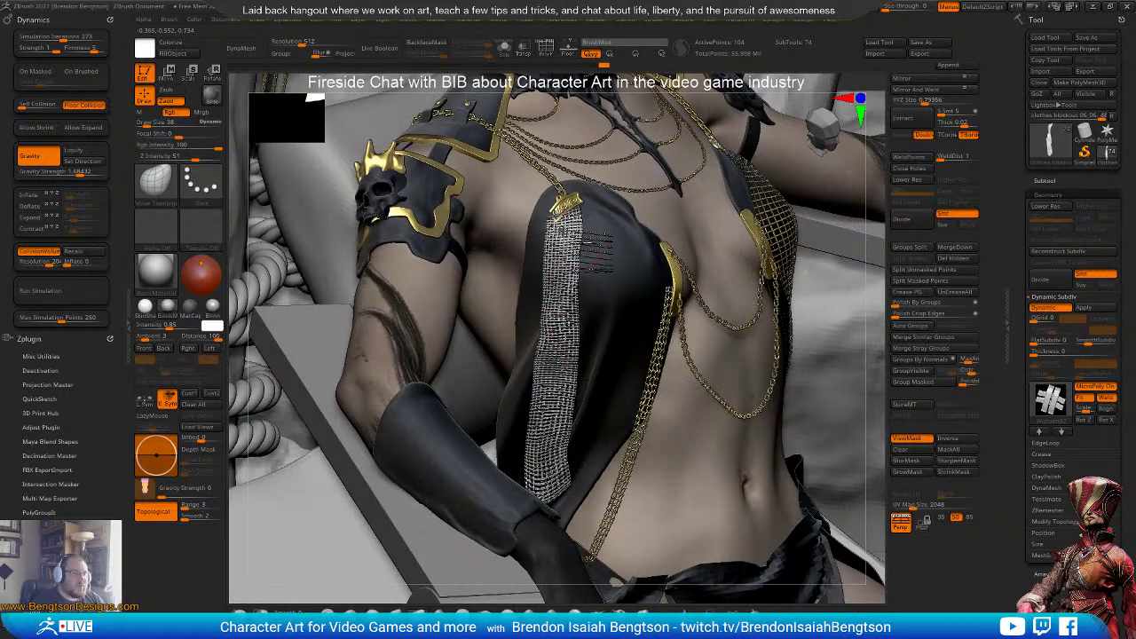
pyautogui.moveTo(583, 252); pyautogui.dragTo(566, 241)
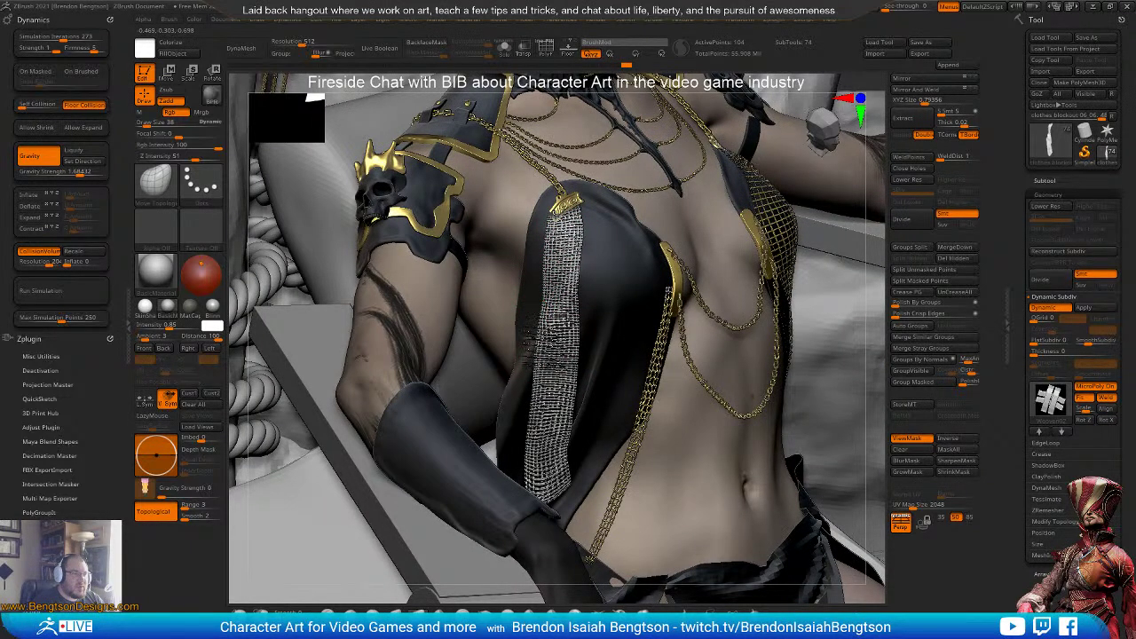
pyautogui.moveTo(611, 391); pyautogui.dragTo(750, 315, button='right')
pyautogui.moveTo(693, 338)
pyautogui.mouseDown(button='right')
pyautogui.moveTo(710, 253)
pyautogui.moveTo(666, 386)
pyautogui.moveTo(630, 435)
pyautogui.moveTo(608, 423)
pyautogui.mouseUp(button='right')
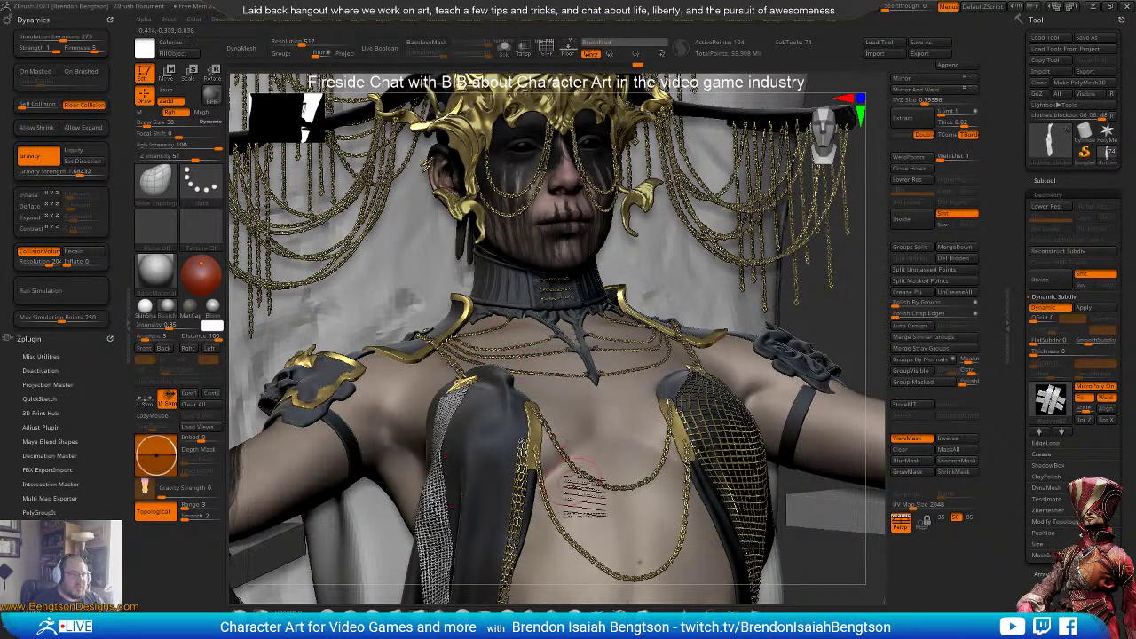
pyautogui.moveTo(581, 470)
pyautogui.mouseDown(button='right')
pyautogui.moveTo(563, 383)
pyautogui.moveTo(535, 362)
pyautogui.moveTo(545, 389)
pyautogui.mouseUp(button='right')
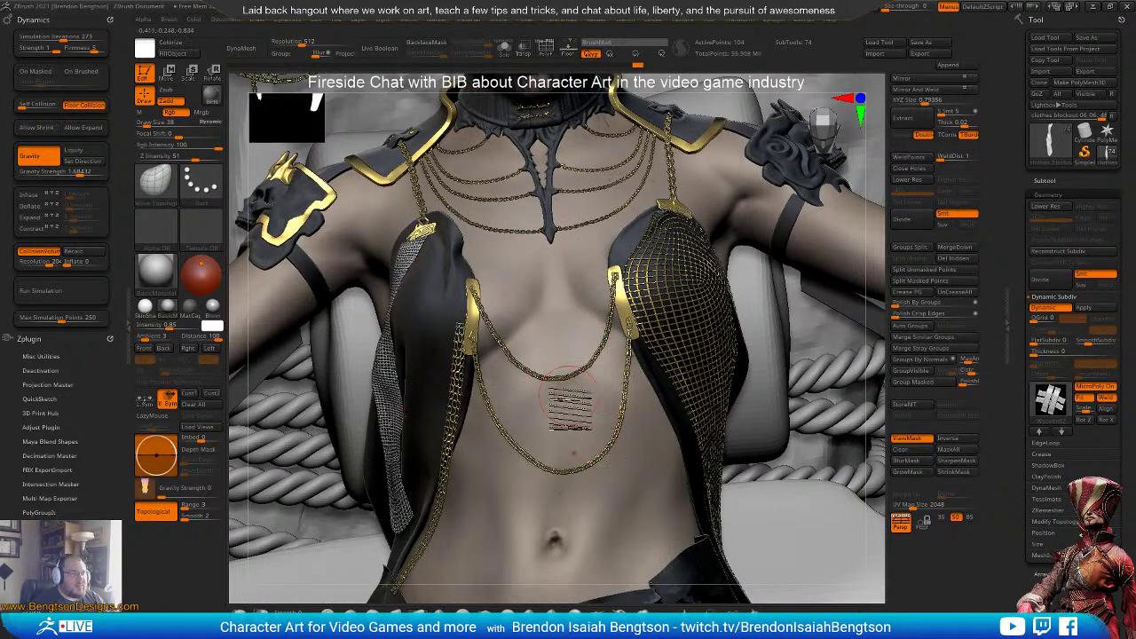
pyautogui.moveTo(561, 409); pyautogui.dragTo(565, 395, button='right')
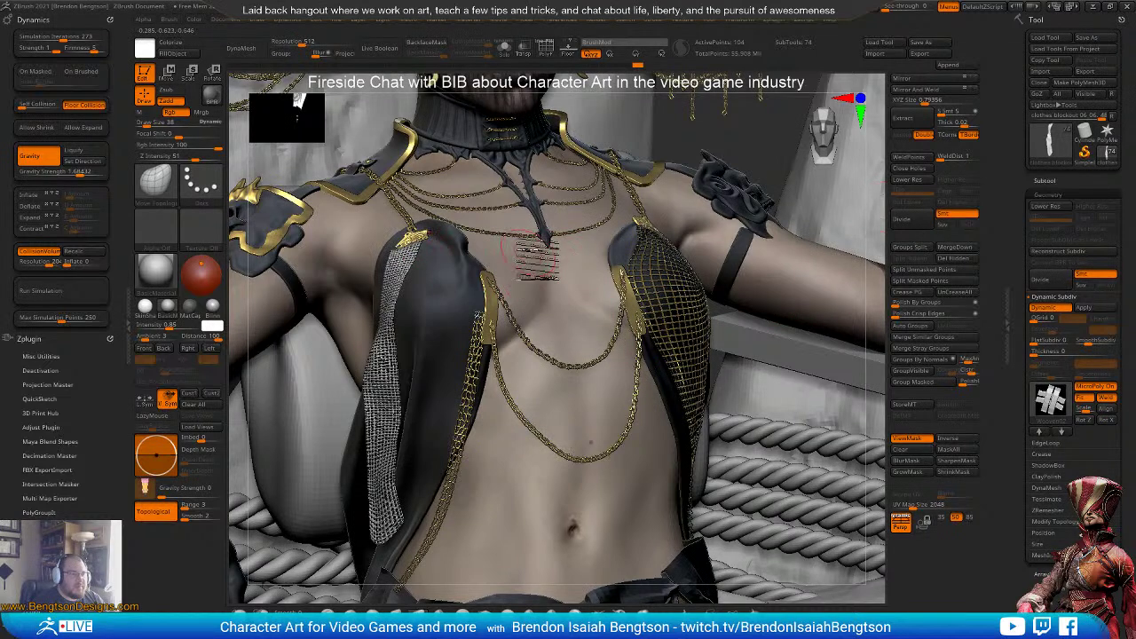
pyautogui.moveTo(724, 360); pyautogui.dragTo(721, 337, button='right')
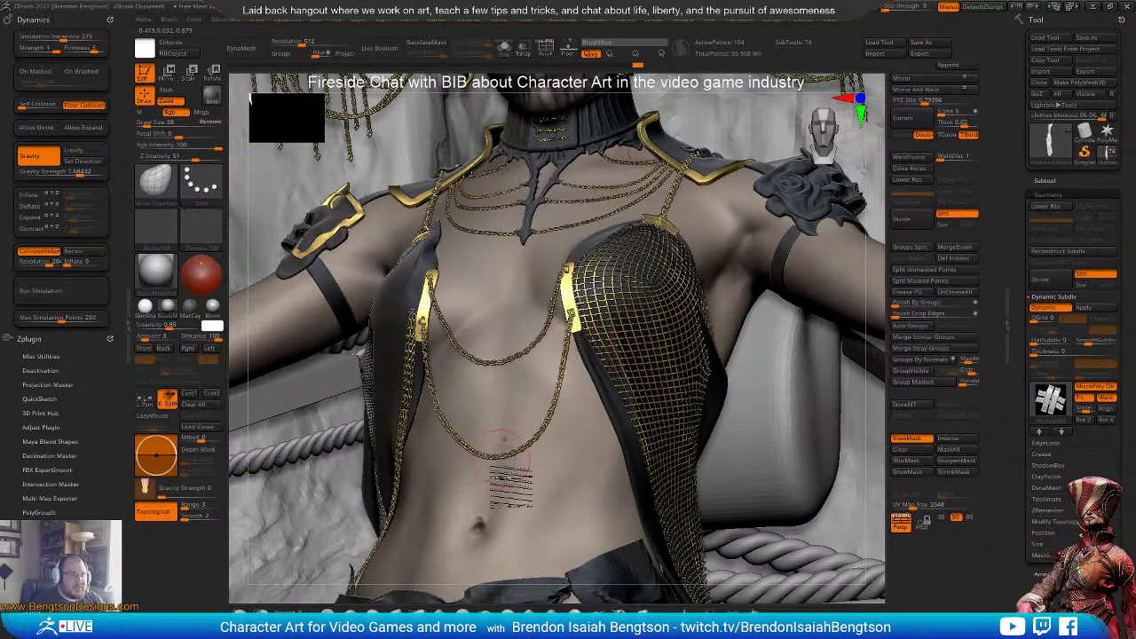
pyautogui.moveTo(499, 443); pyautogui.dragTo(518, 425, button='right')
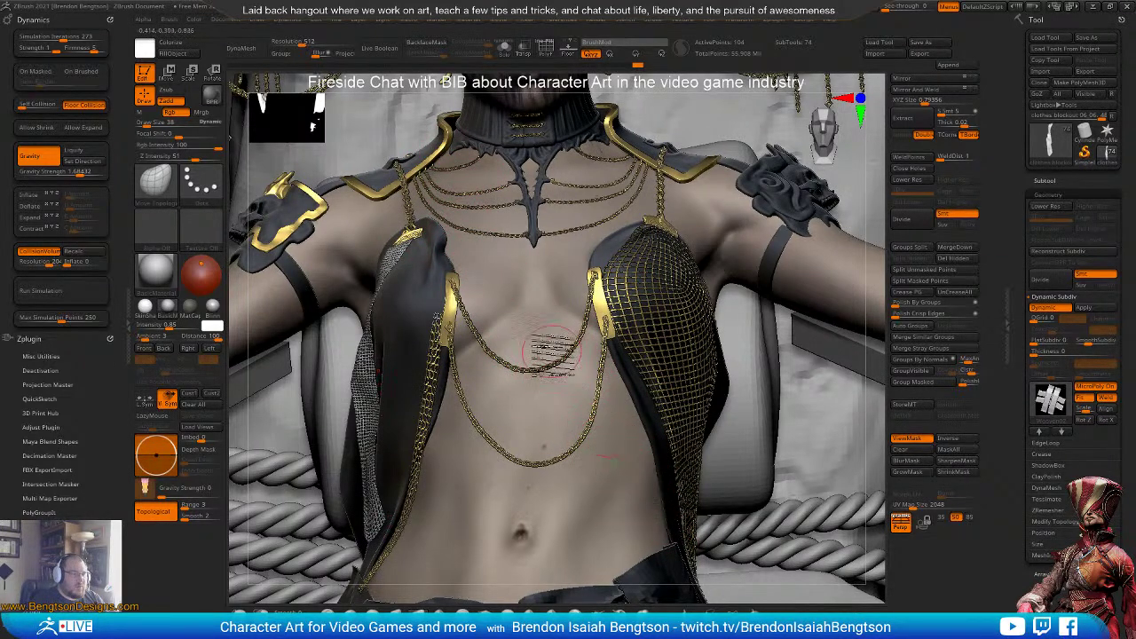
pyautogui.moveTo(562, 346)
pyautogui.mouseDown(button='right')
pyautogui.moveTo(551, 348)
pyautogui.moveTo(477, 243)
pyautogui.mouseUp(button='right')
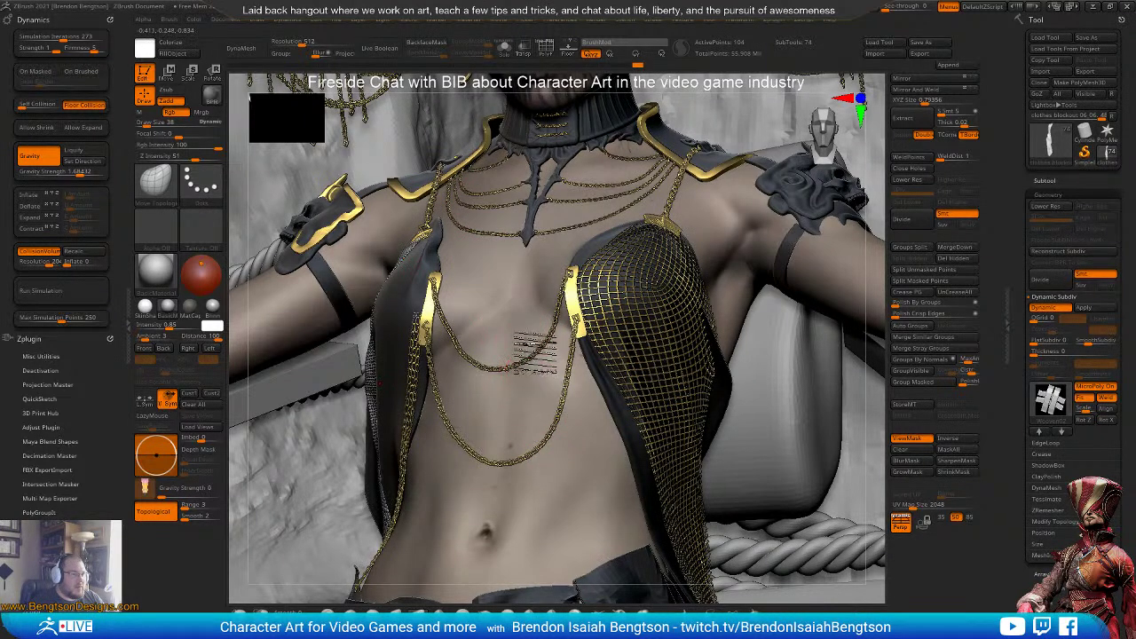
pyautogui.keyDown('ctrl'); pyautogui.moveTo(536, 355); pyautogui.dragTo(499, 396, button='right'); pyautogui.keyUp('ctrl')
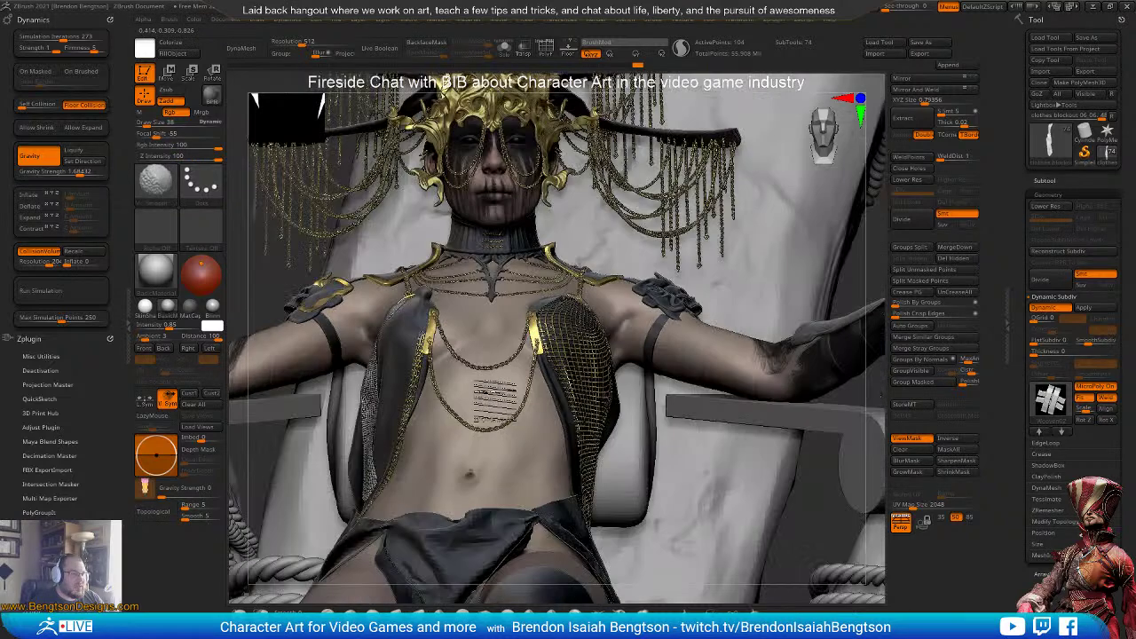
# - Append a Cube3D subtool after the body subtool, make it active and isolate it in Solo mode
pyautogui.keyDown('alt'); pyautogui.click(545, 440); pyautogui.keyUp('alt')
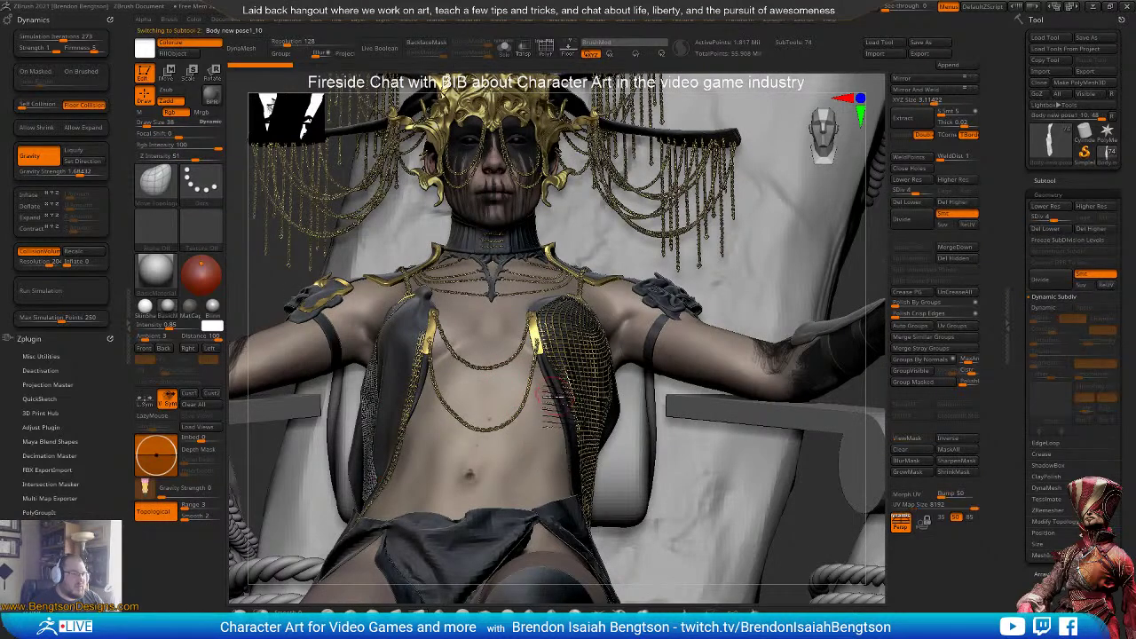
pyautogui.click(956, 71)
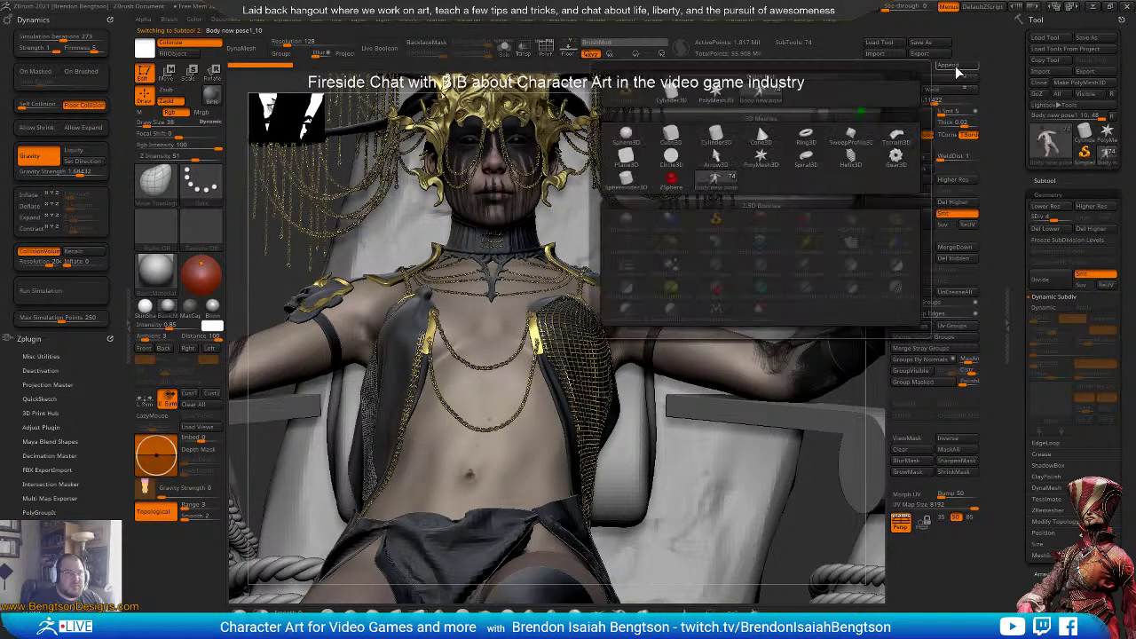
pyautogui.click(668, 140)
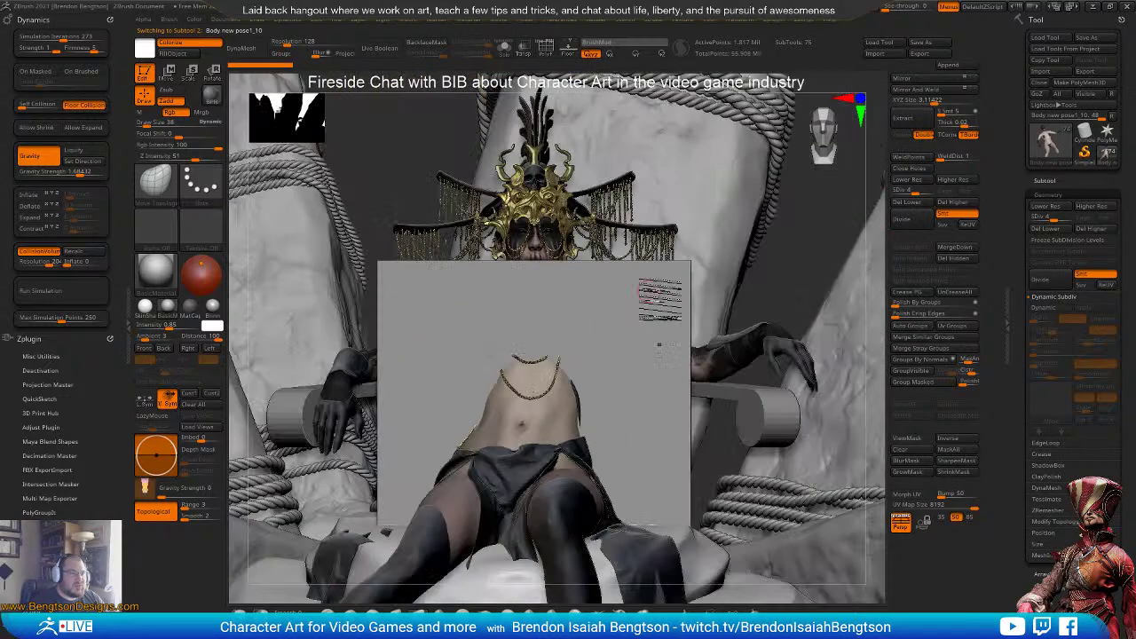
pyautogui.keyDown('alt'); pyautogui.click(655, 306); pyautogui.keyUp('alt')
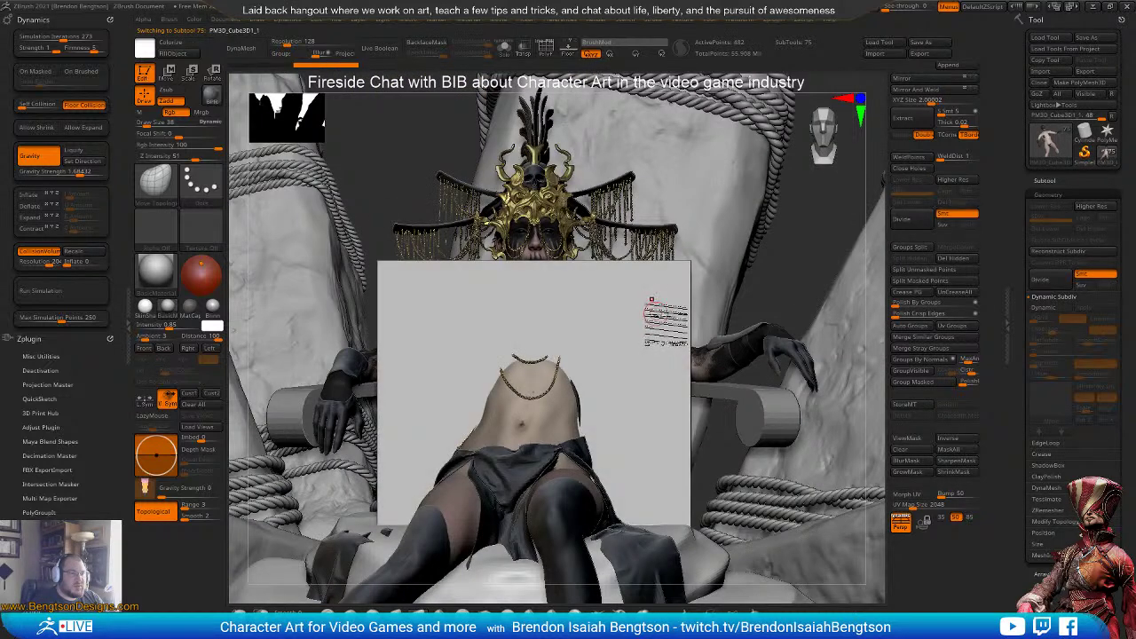
pyautogui.hotkey('alt', 's')
pyautogui.moveTo(745, 226); pyautogui.dragTo(756, 237)
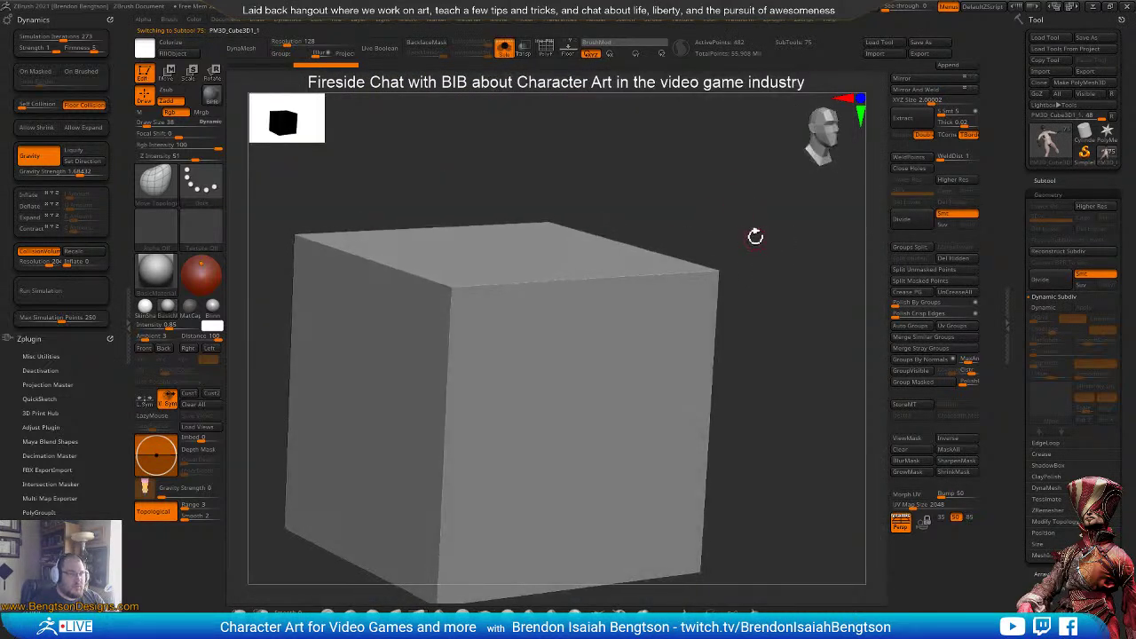
# - Reinitialize the cube as a QCube with X, Y and Z resolution 1, and show its polyframe
pyautogui.scroll(-5, 1039, 493)
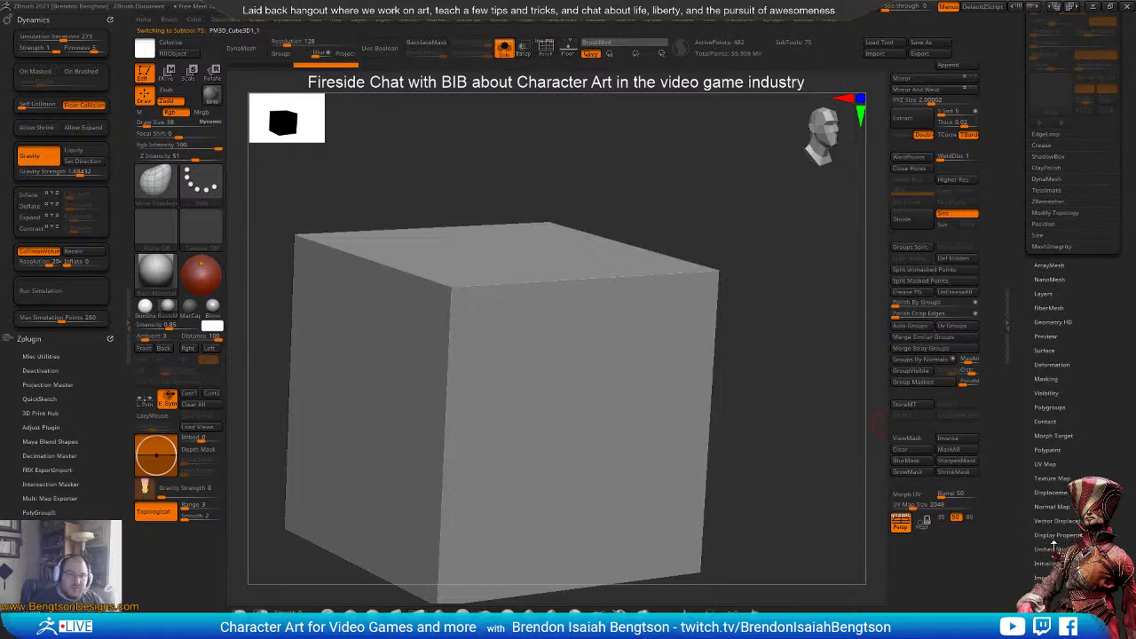
pyautogui.click(1049, 564)
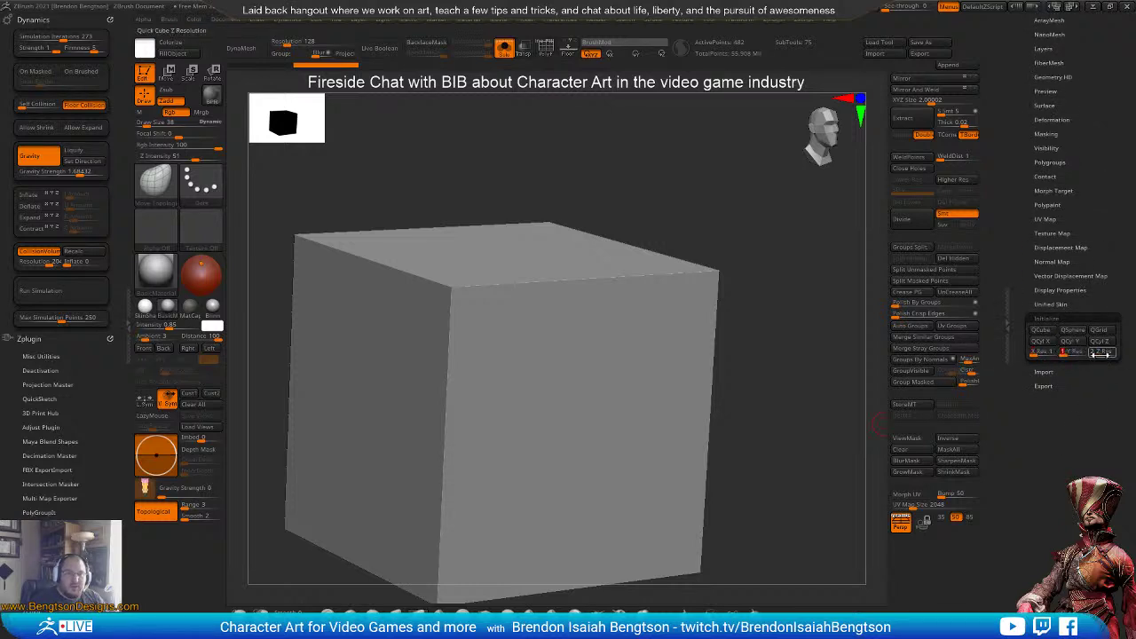
pyautogui.click(1040, 331)
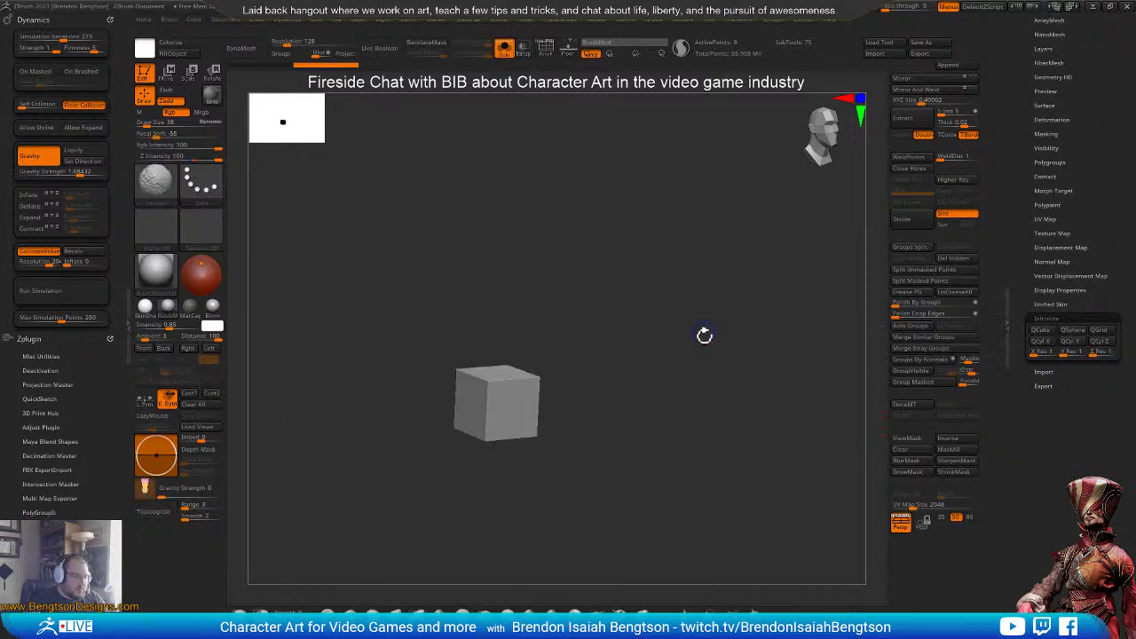
pyautogui.hotkey('shift', 'f')
# - Isolate the cube's front face by hiding the other faces, and delete the hidden geometry
pyautogui.hotkey('ctrl', 'shift')
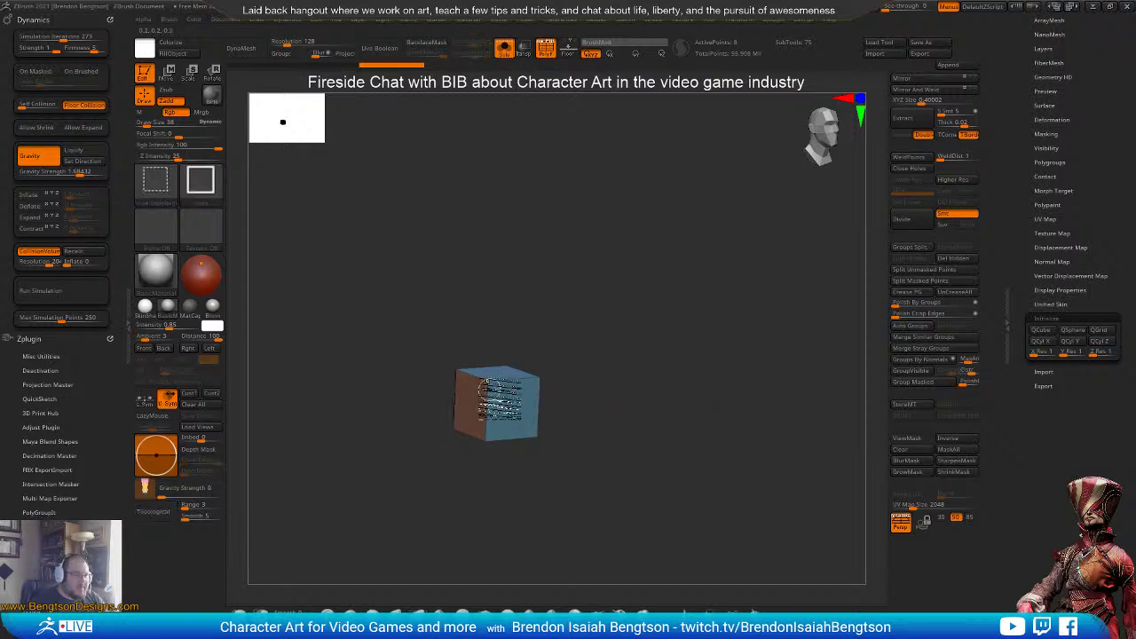
pyautogui.moveTo(530, 361)
pyautogui.mouseDown()
pyautogui.moveTo(593, 389)
pyautogui.moveTo(604, 377)
pyautogui.moveTo(585, 354)
pyautogui.mouseUp()
pyautogui.keyDown('ctrl'); pyautogui.keyDown('alt'); pyautogui.keyDown('shift'); pyautogui.moveTo(482, 329); pyautogui.dragTo(398, 545); pyautogui.keyUp('shift'); pyautogui.keyUp('alt'); pyautogui.keyUp('ctrl')
pyautogui.moveTo(643, 185)
pyautogui.mouseDown()
pyautogui.moveTo(577, 197)
pyautogui.moveTo(656, 193)
pyautogui.mouseUp()
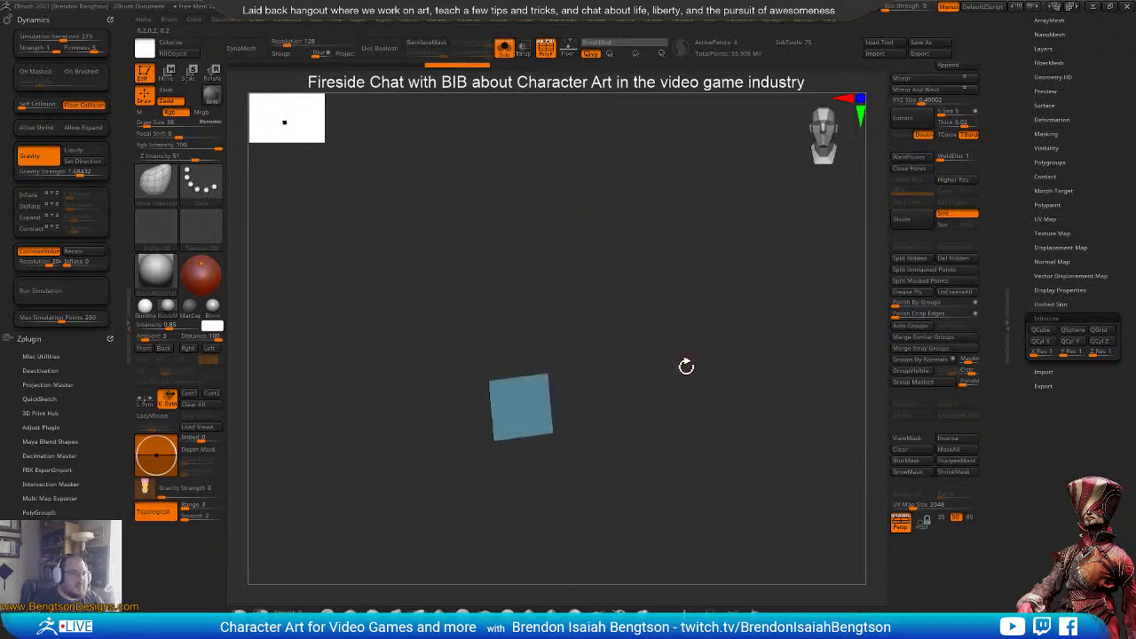
pyautogui.keyDown('shift'); pyautogui.moveTo(687, 367); pyautogui.dragTo(673, 333); pyautogui.keyUp('shift')
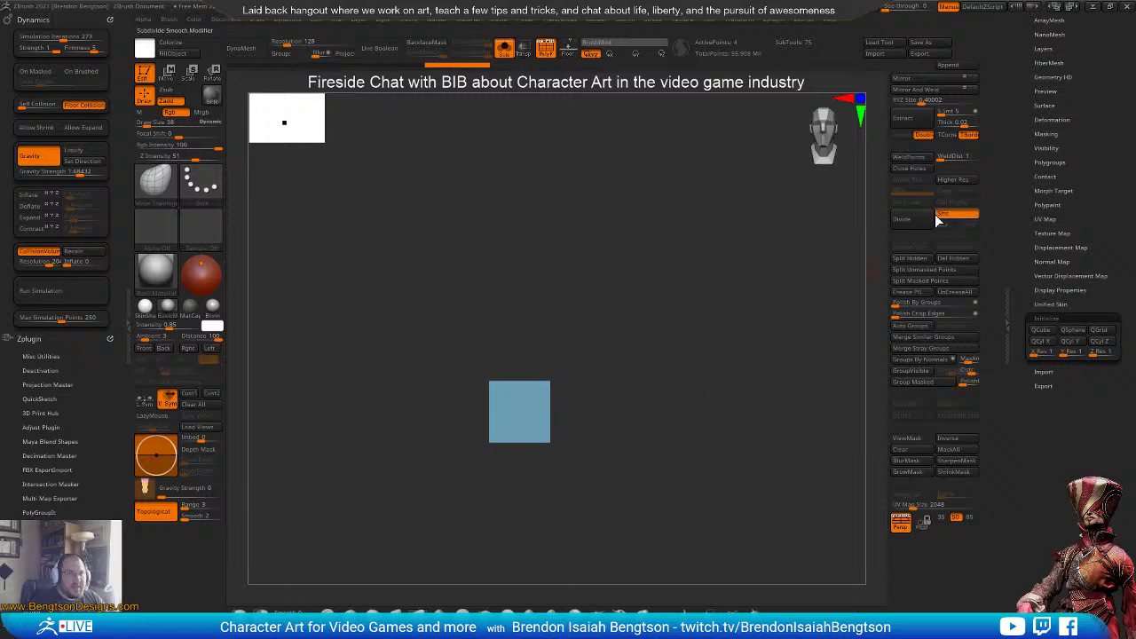
pyautogui.click(948, 269)
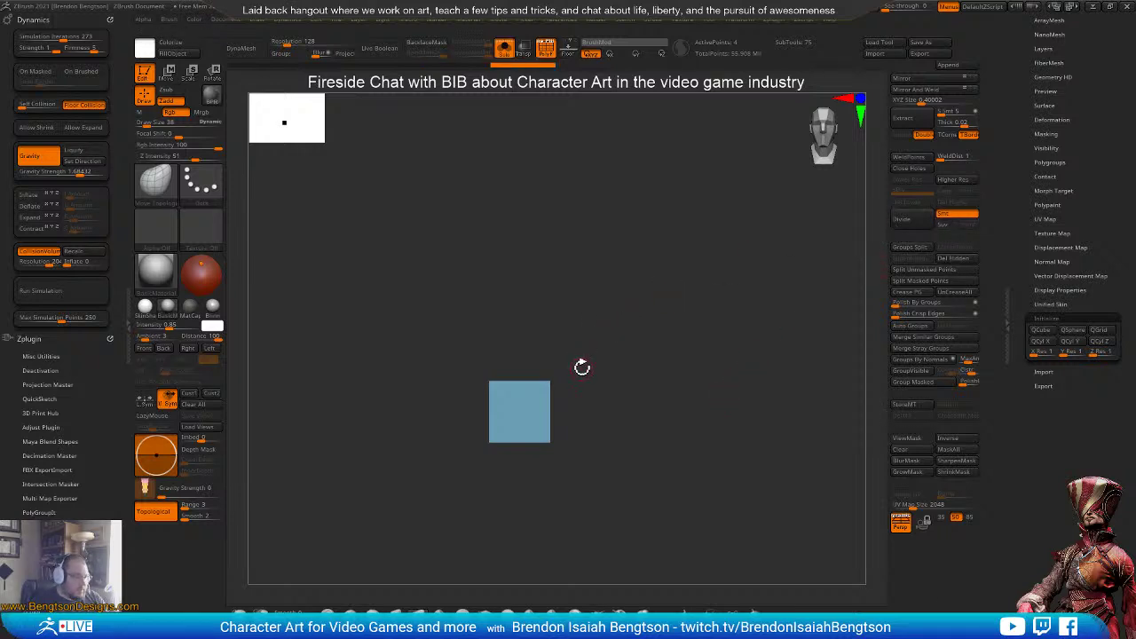
# - Stretch the single face vertically into a long narrow strip with the transform gizmo
pyautogui.press('w')
pyautogui.moveTo(520, 373); pyautogui.dragTo(563, 117)
pyautogui.moveTo(680, 336)
pyautogui.mouseDown()
pyautogui.moveTo(720, 360)
pyautogui.moveTo(677, 323)
pyautogui.mouseUp()
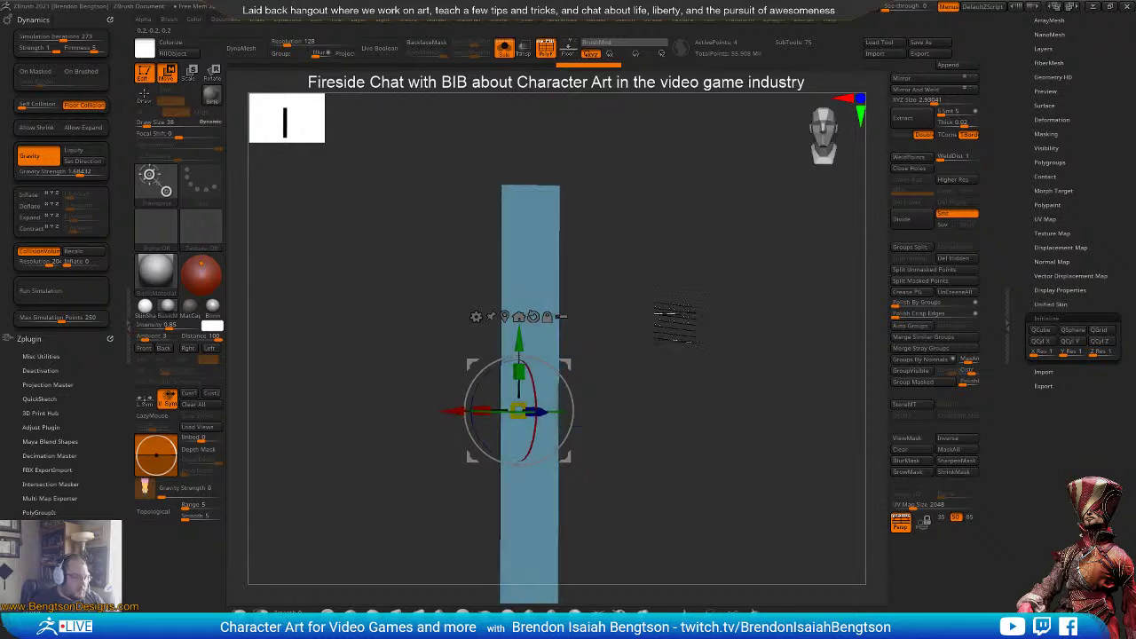
# - Divide the strip's length with evenly spaced crosswise edge loops, using ZModeler's Insert action with Multiple EdgeLoops as the target
pyautogui.press('q')
pyautogui.press('b')
pyautogui.press('z')
pyautogui.press('m')
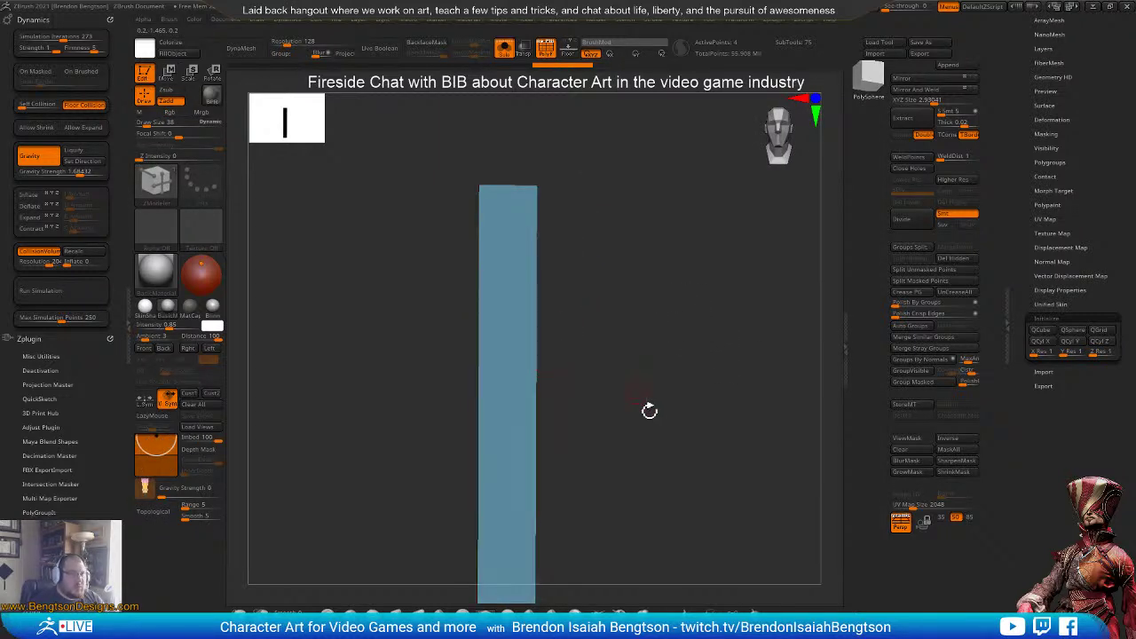
pyautogui.press('space')
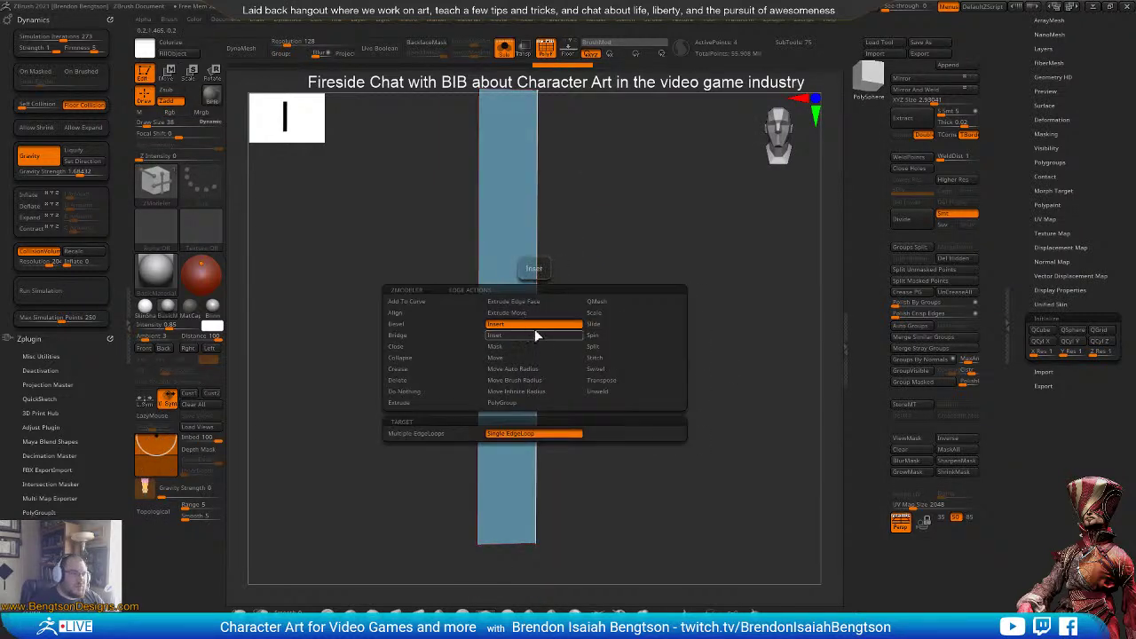
pyautogui.click(436, 438)
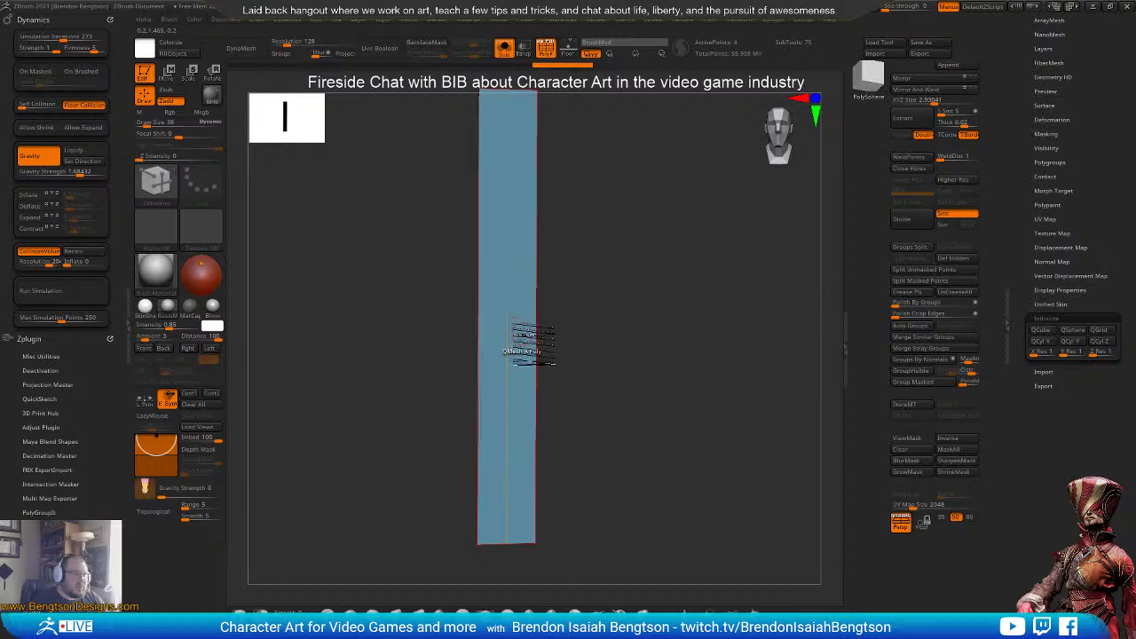
pyautogui.moveTo(599, 299); pyautogui.dragTo(539, 300)
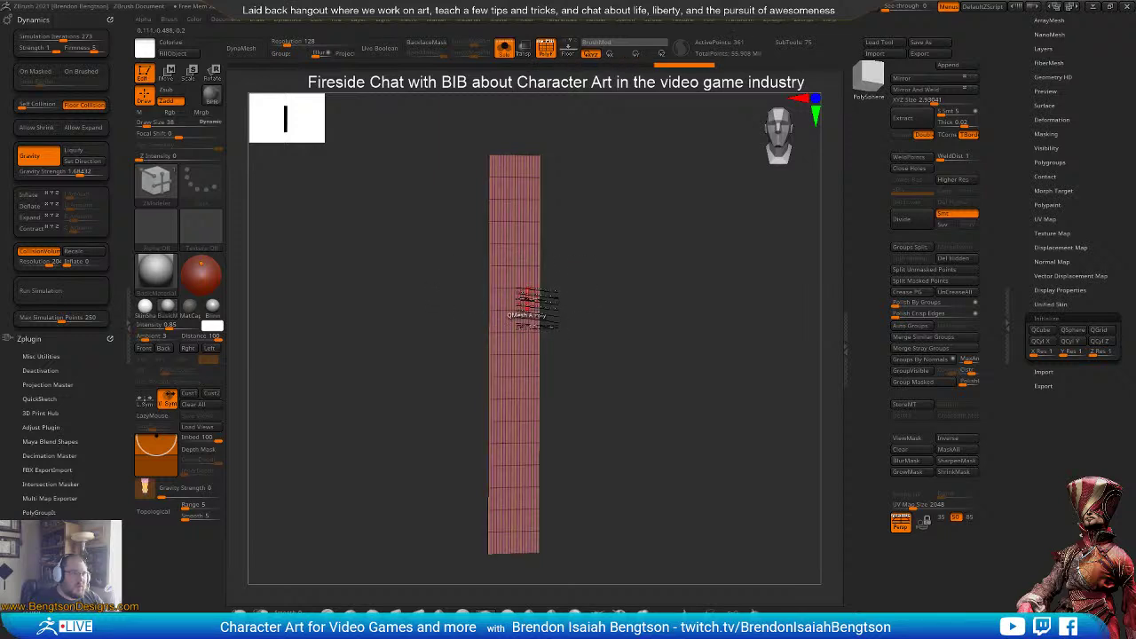
pyautogui.hotkey('ctrl', 'z')
# - Try inserting different numbers of lengthwise edge loops across the strip's width
pyautogui.keyDown('ctrl'); pyautogui.moveTo(620, 270); pyautogui.dragTo(646, 484, button='right'); pyautogui.keyUp('ctrl')
pyautogui.click(480, 267)
pyautogui.hotkey('ctrl', 'z')
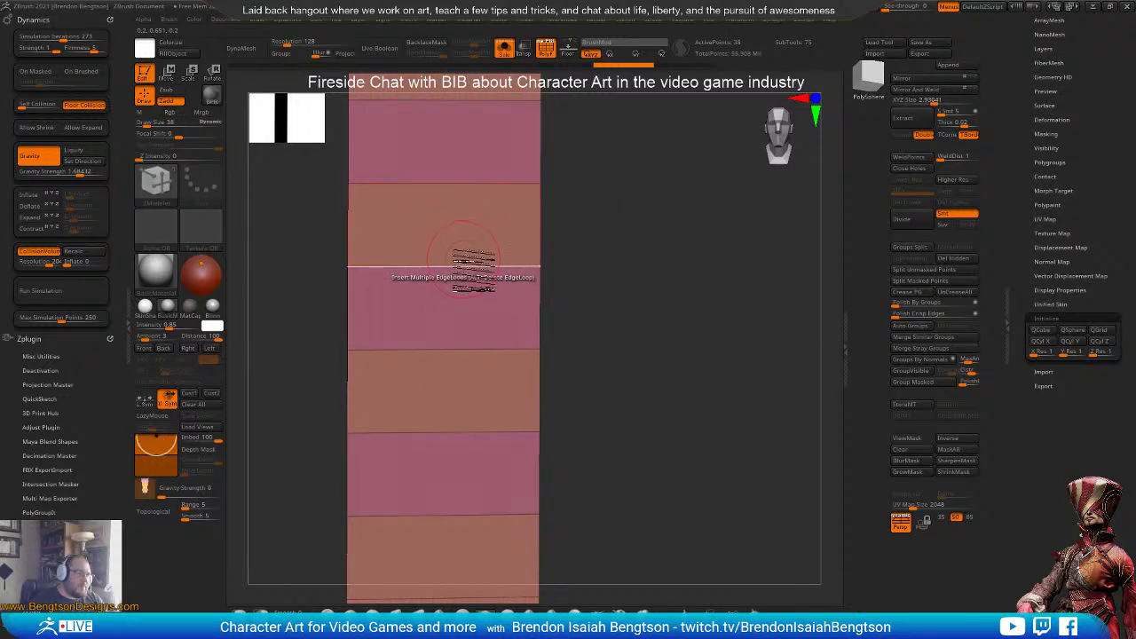
pyautogui.click(475, 268)
pyautogui.hotkey('ctrl', 'z')
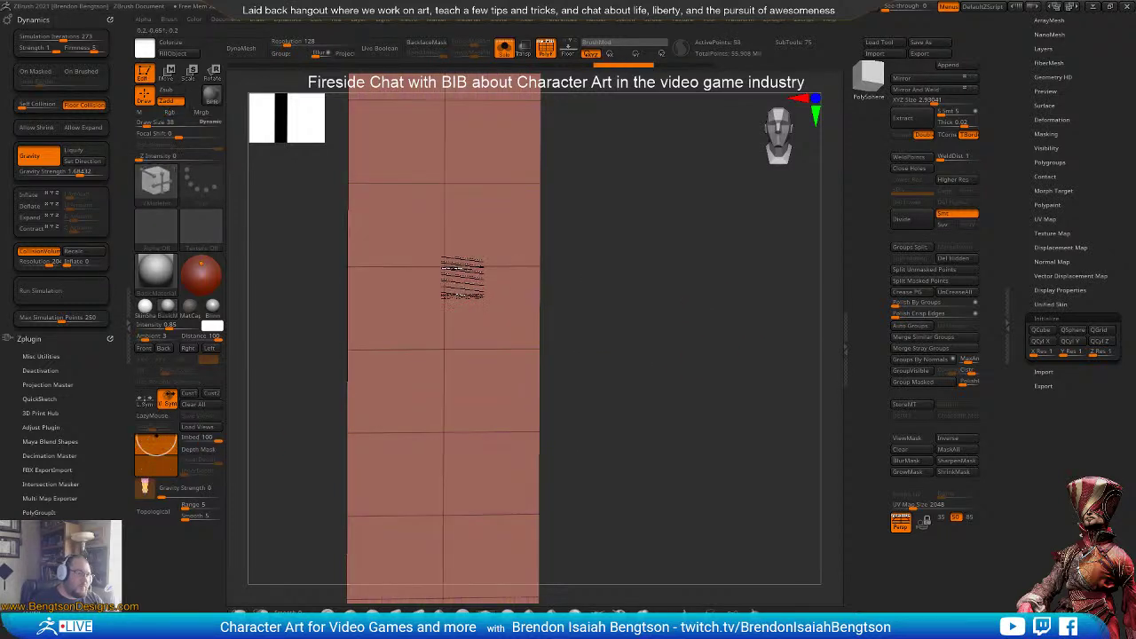
pyautogui.hotkey('ctrl', 'shift', 'z')
pyautogui.hotkey('ctrl', 'z')
pyautogui.press('space')
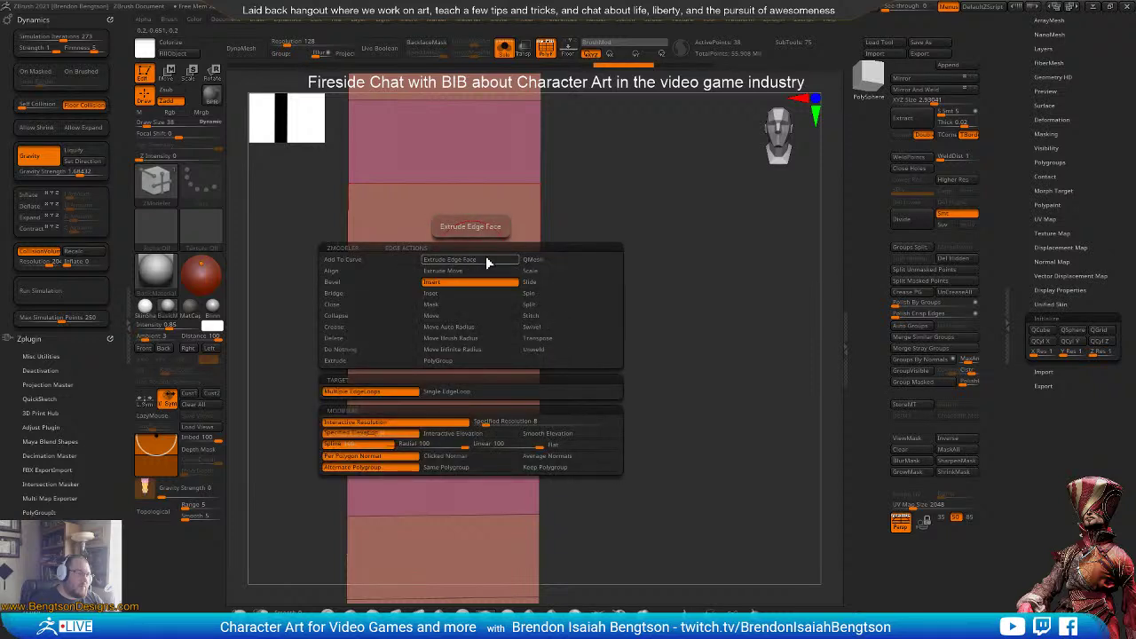
pyautogui.press('space')
pyautogui.moveTo(718, 230); pyautogui.dragTo(698, 231)
pyautogui.click(468, 269)
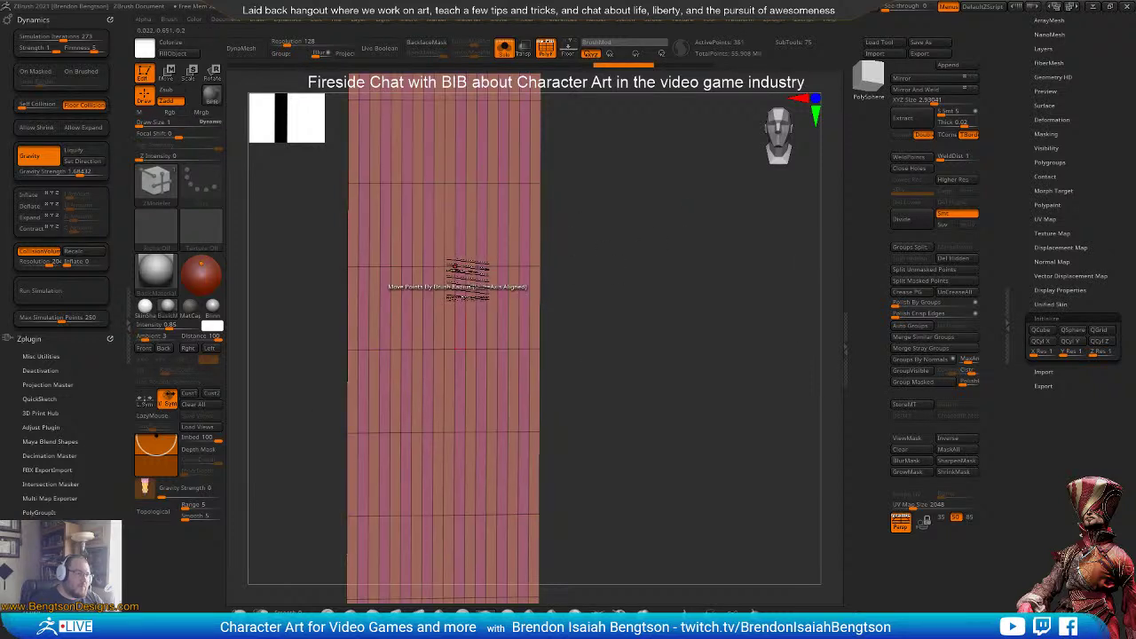
pyautogui.hotkey('ctrl', 'z')
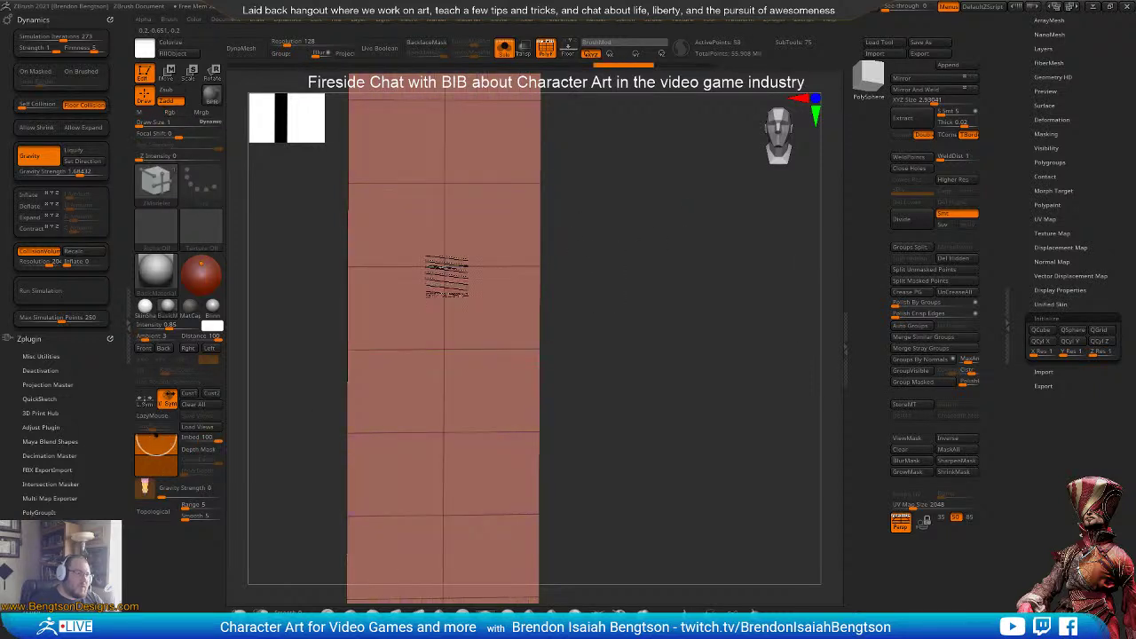
# - Insert two lengthwise edge loops that split the strip into three columns, and turn off Solo mode
pyautogui.moveTo(453, 275); pyautogui.dragTo(451, 258)
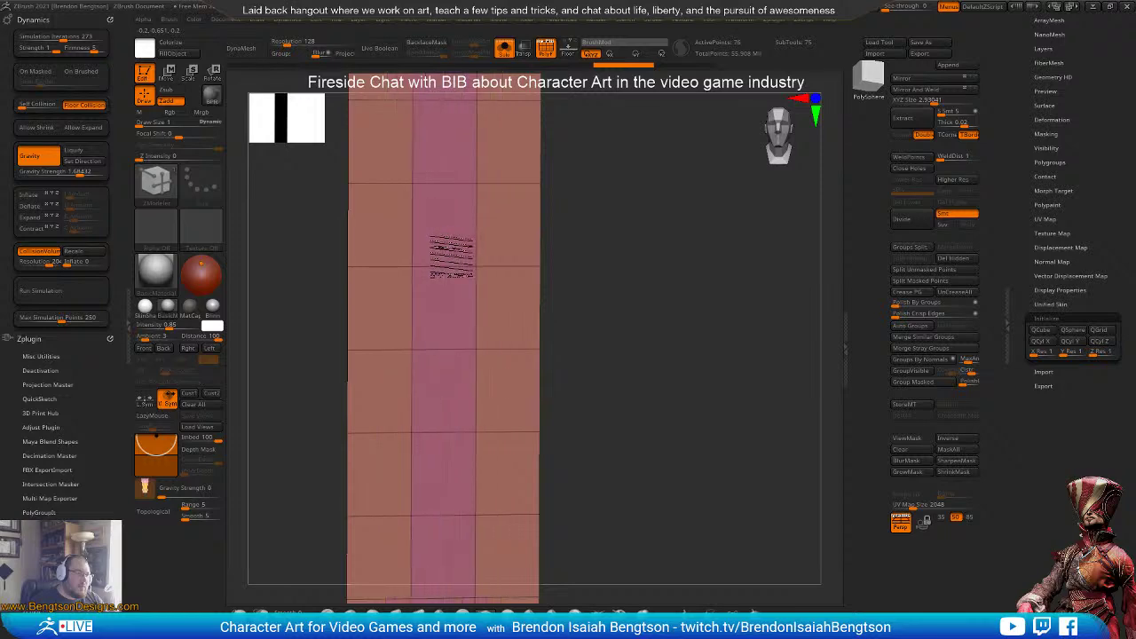
pyautogui.keyDown('alt'); pyautogui.moveTo(627, 335); pyautogui.dragTo(573, 182); pyautogui.keyUp('alt')
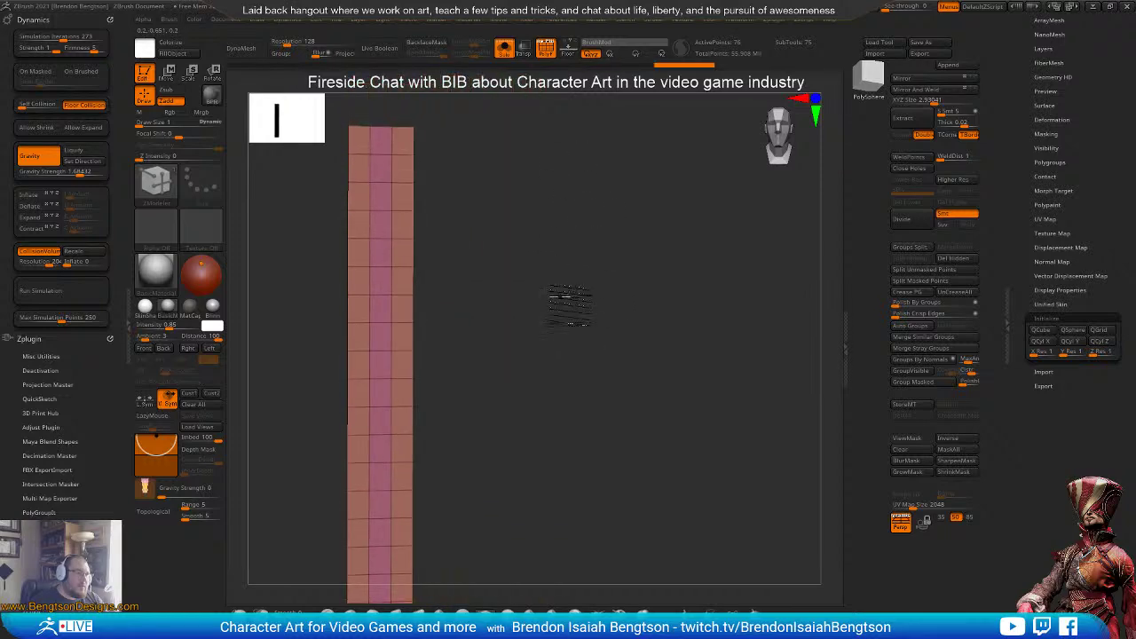
pyautogui.keyDown('alt'); pyautogui.moveTo(564, 296); pyautogui.dragTo(677, 272); pyautogui.keyUp('alt')
pyautogui.moveTo(775, 394)
pyautogui.mouseDown()
pyautogui.moveTo(789, 397)
pyautogui.moveTo(758, 383)
pyautogui.mouseUp()
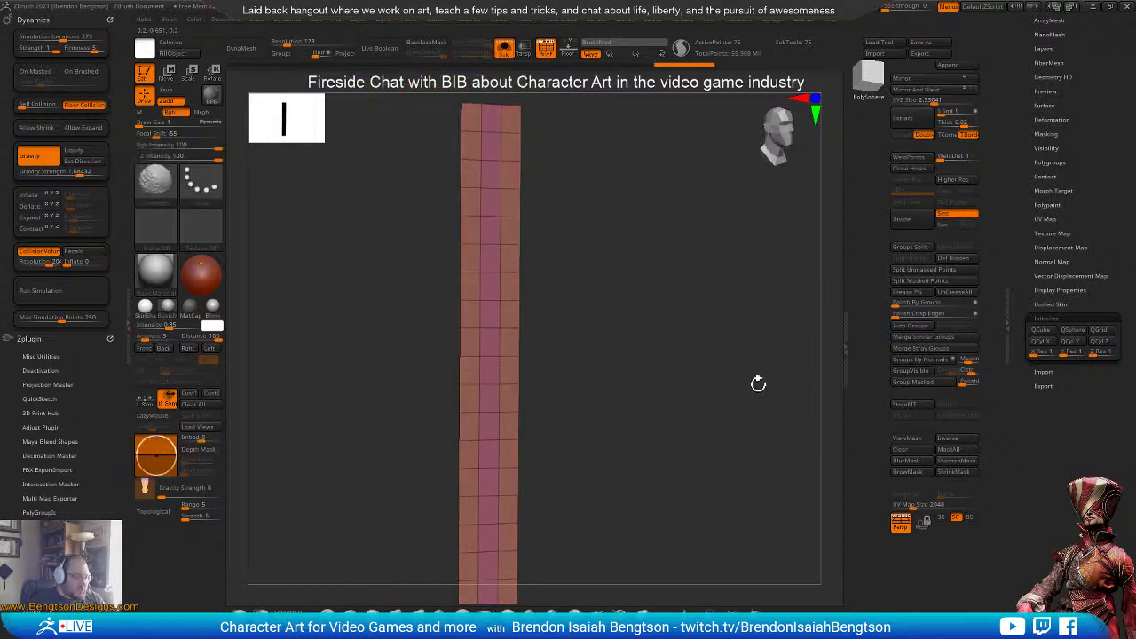
pyautogui.hotkey('alt', 's')
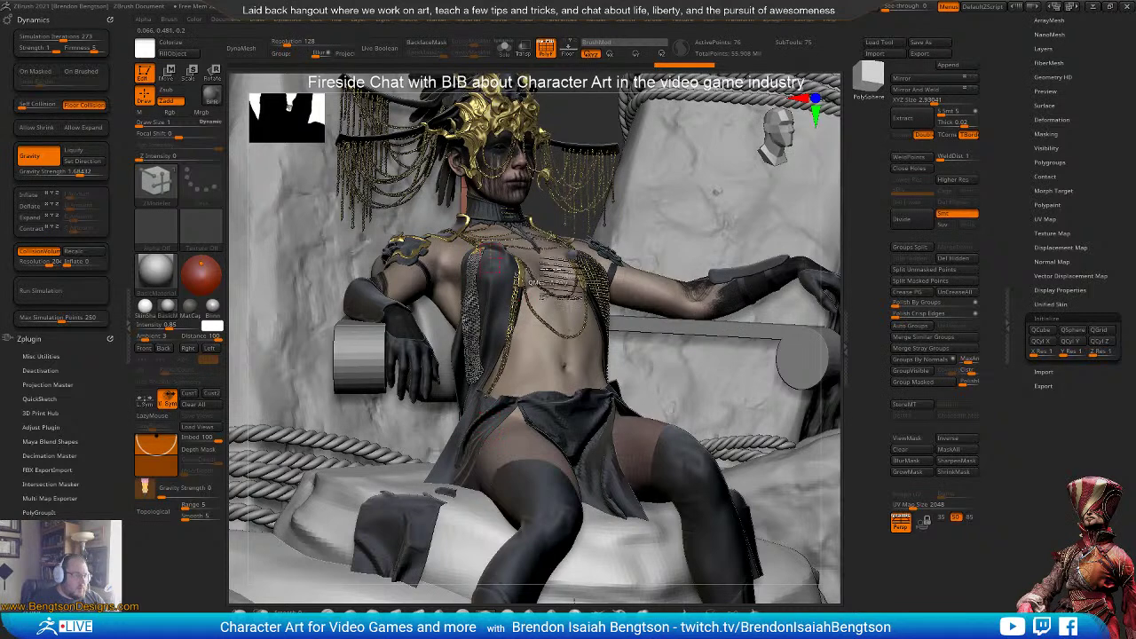
# - Rotate the strip diagonally across the torso and scale it down with the transform gizmo
pyautogui.press('w')
pyautogui.moveTo(509, 356); pyautogui.dragTo(585, 391)
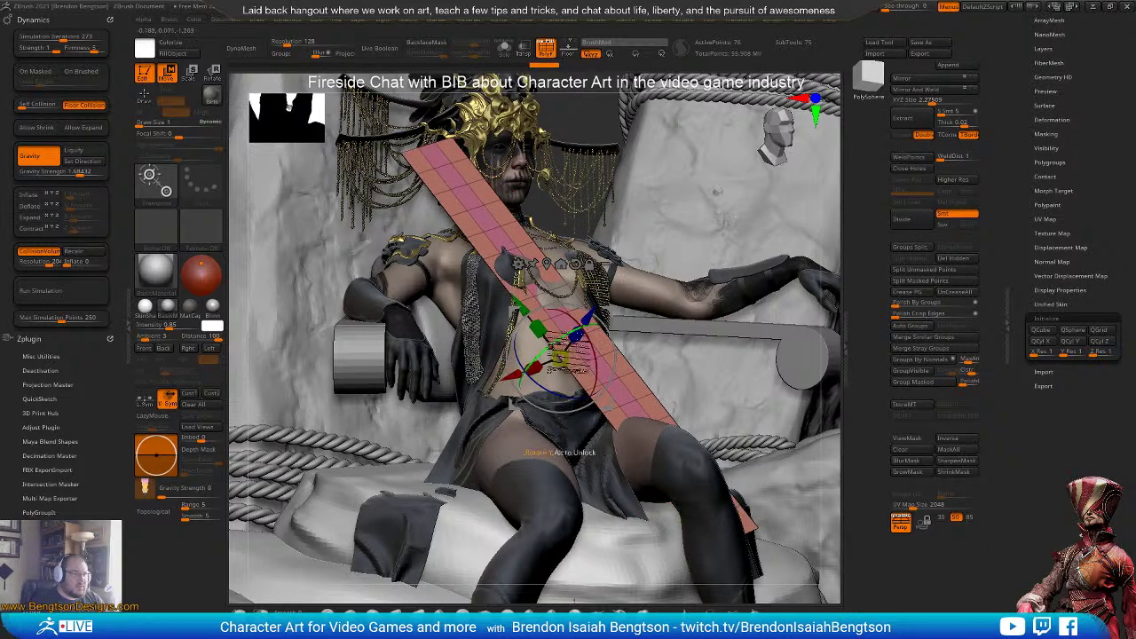
pyautogui.moveTo(537, 327); pyautogui.dragTo(549, 345)
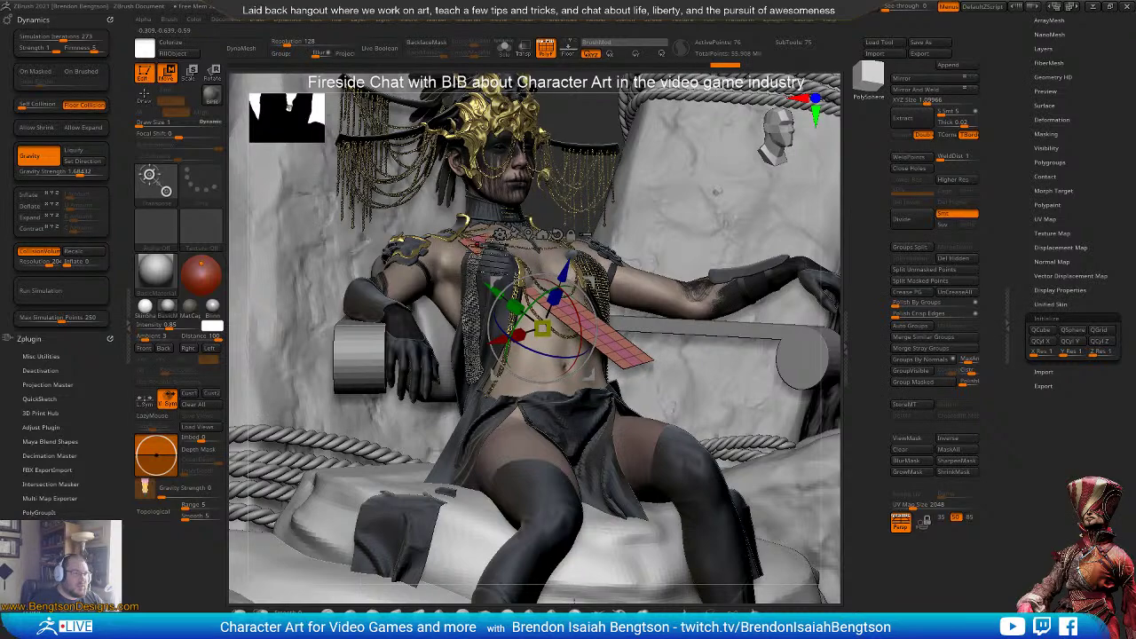
# - Reposition the gizmo at the strip's upper end near the shoulder and tilt the strip forward, clear of the chest
pyautogui.moveTo(524, 286); pyautogui.dragTo(582, 376, button='right')
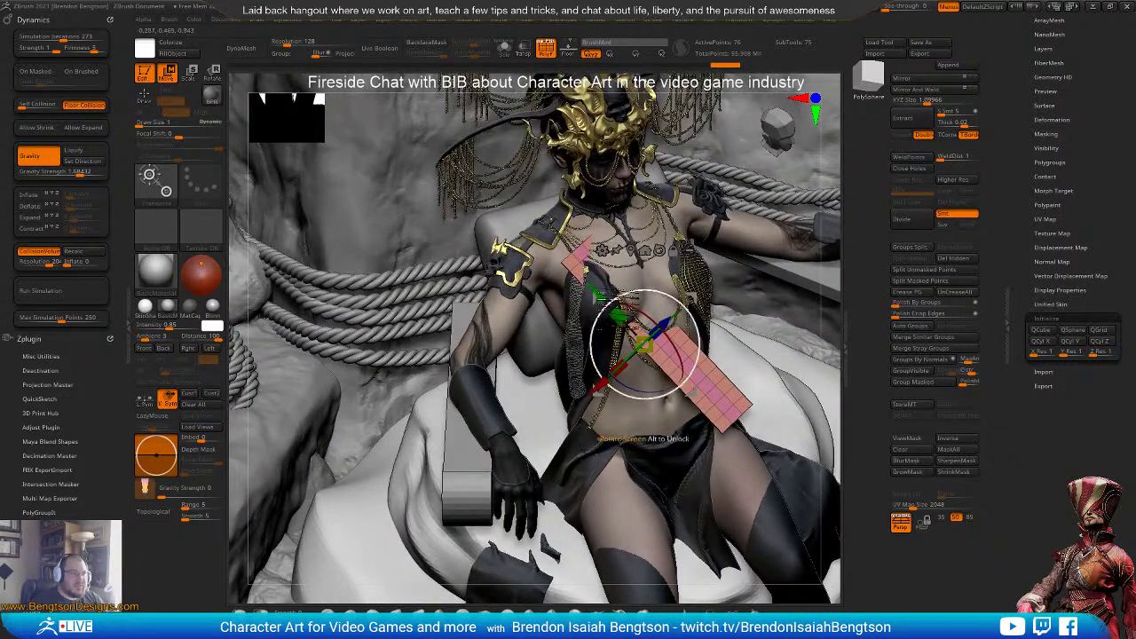
pyautogui.moveTo(596, 302); pyautogui.dragTo(532, 211)
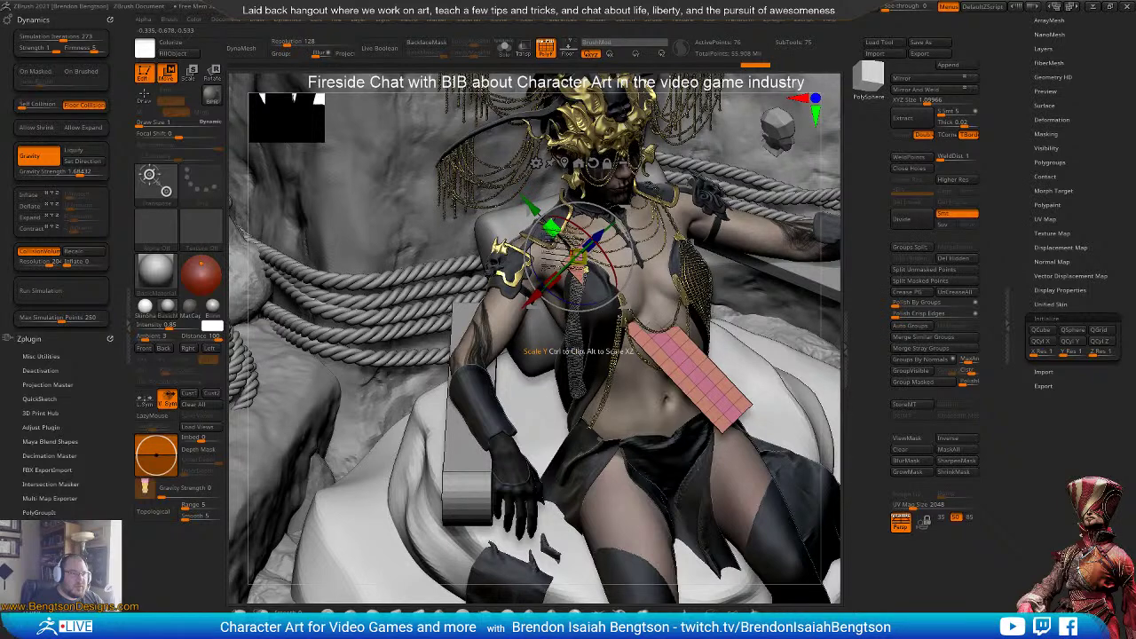
pyautogui.moveTo(596, 321); pyautogui.dragTo(652, 250, button='right')
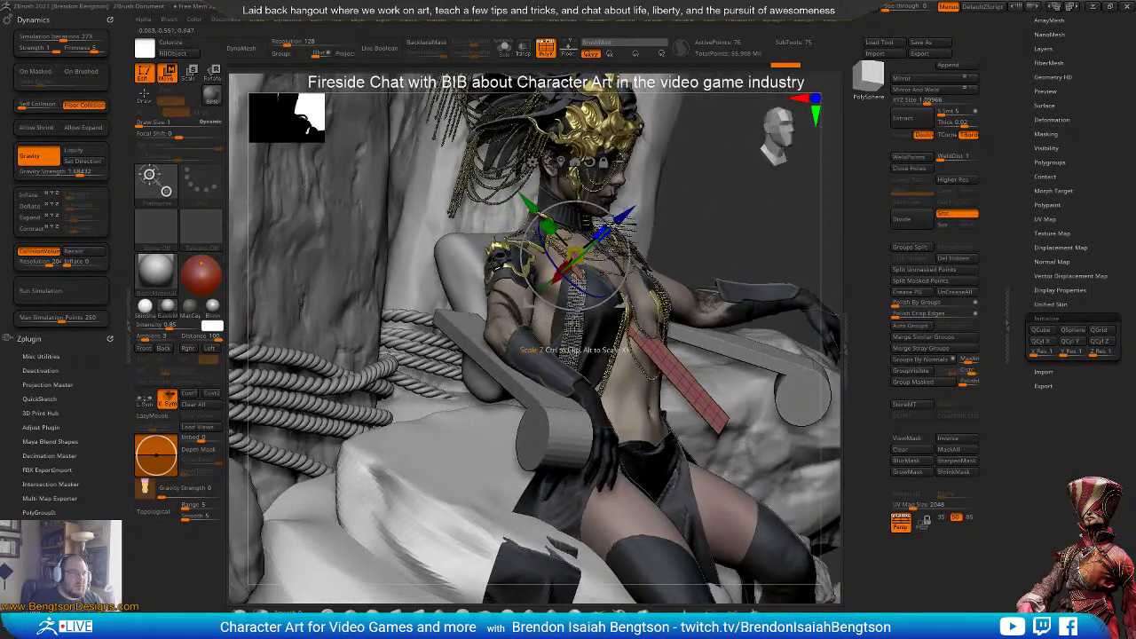
pyautogui.moveTo(614, 221); pyautogui.dragTo(592, 200)
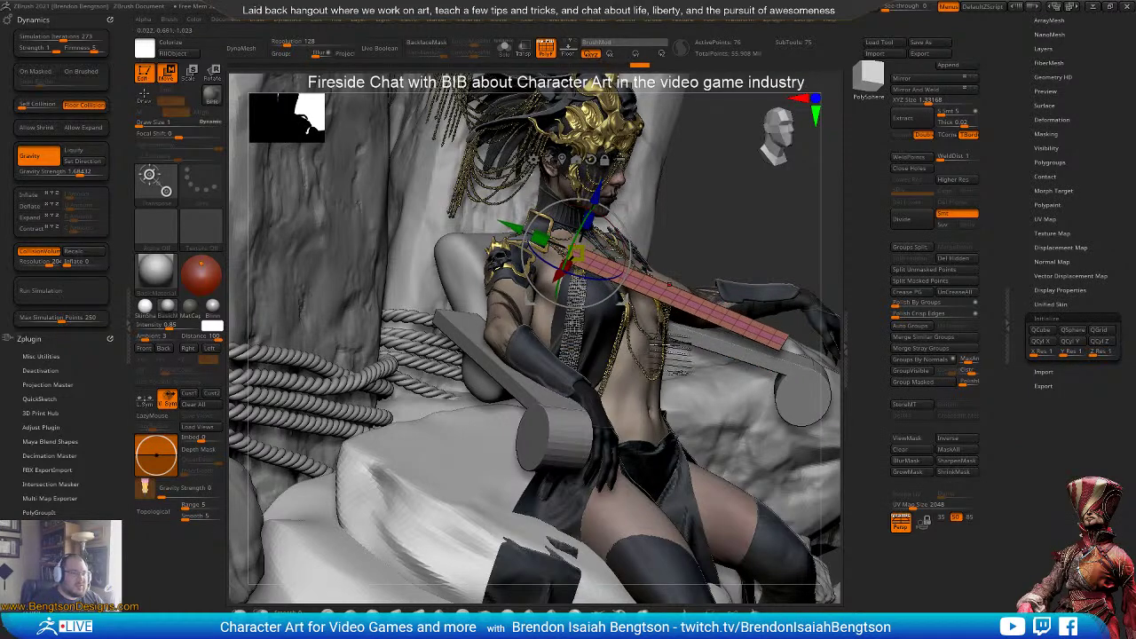
# - Scale the strip down further and fine-tune its rotation and position so it hangs in front of the middle of the chest
pyautogui.moveTo(643, 371); pyautogui.dragTo(381, 403, button='right')
pyautogui.moveTo(676, 346); pyautogui.dragTo(614, 428, button='right')
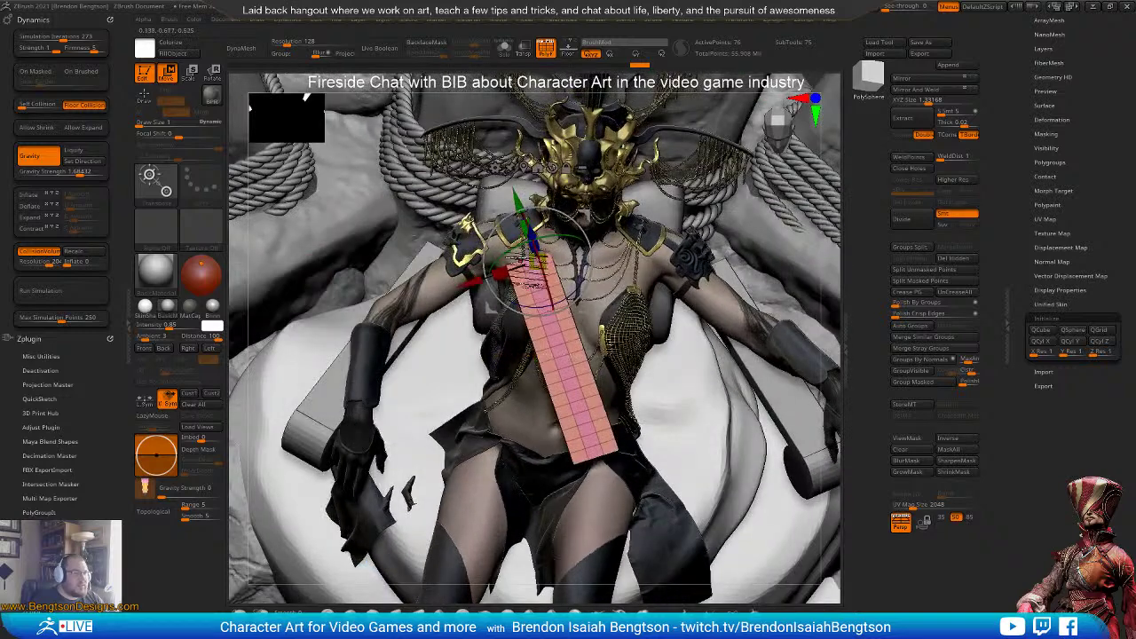
pyautogui.moveTo(543, 240); pyautogui.dragTo(535, 242)
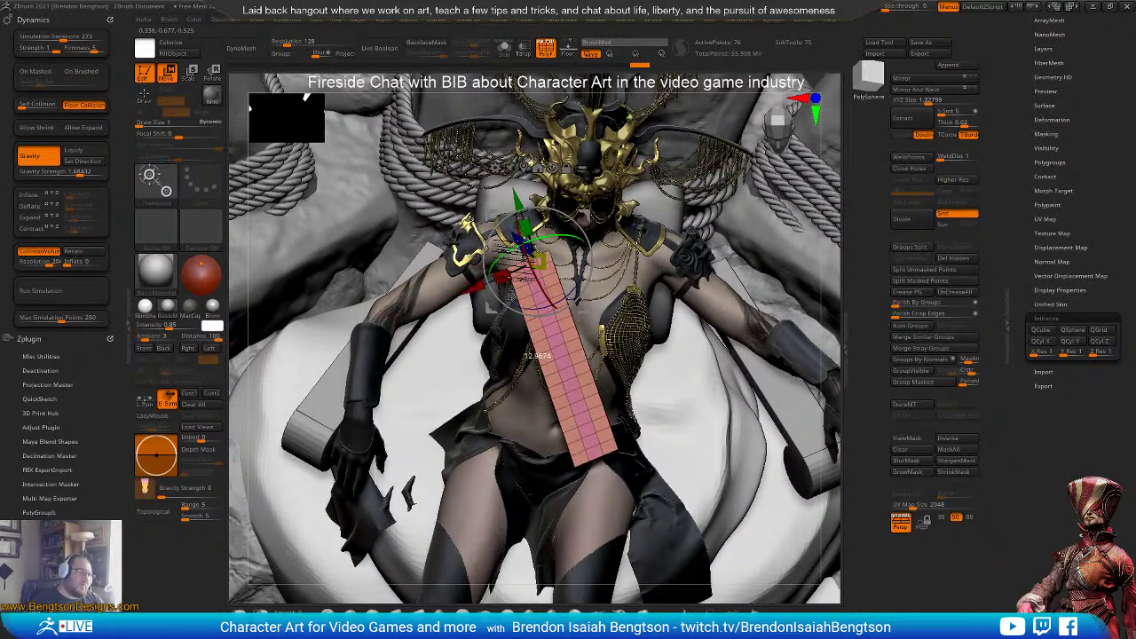
pyautogui.moveTo(536, 355); pyautogui.dragTo(536, 348)
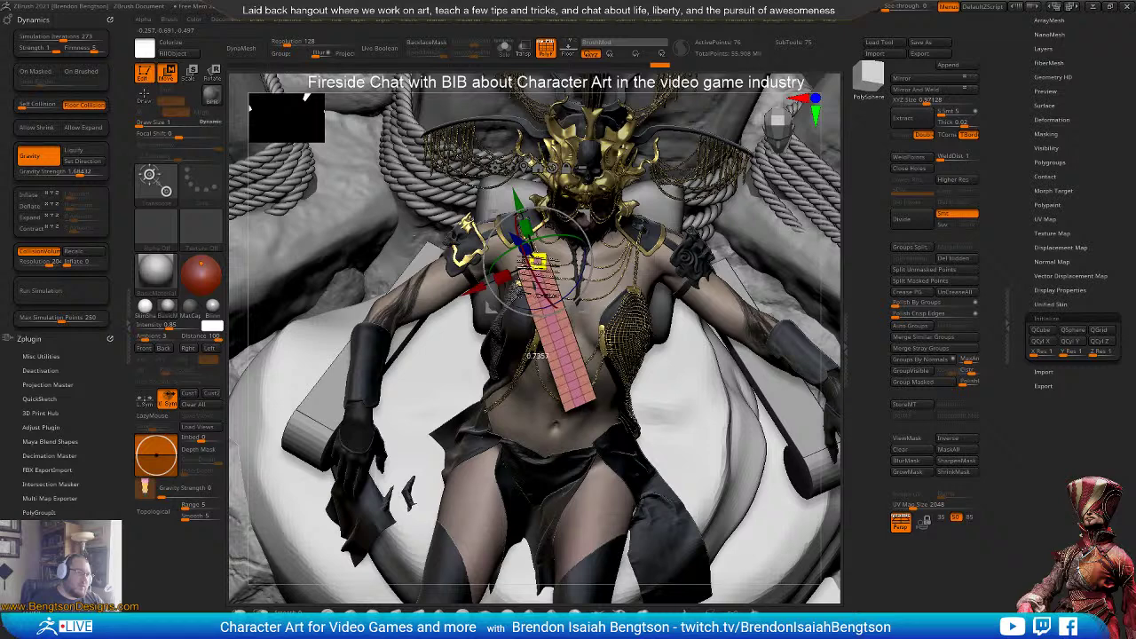
pyautogui.moveTo(475, 291); pyautogui.dragTo(490, 284)
pyautogui.moveTo(541, 349); pyautogui.dragTo(546, 348)
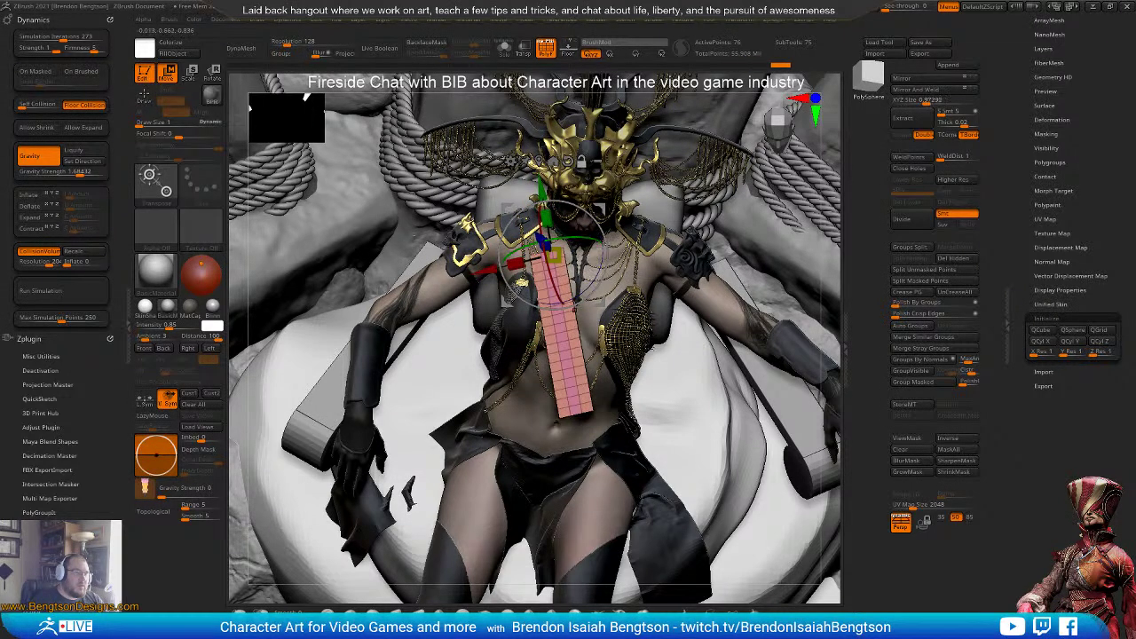
# - Assign the whole strip to a single polygroup and mask its top row to pin it for the simulation
pyautogui.moveTo(656, 328)
pyautogui.keyDown('ctrl'); pyautogui.mouseDown(button='right')
pyautogui.moveTo(679, 417)
pyautogui.moveTo(655, 293)
pyautogui.moveTo(641, 301)
pyautogui.moveTo(672, 285)
pyautogui.moveTo(642, 337)
pyautogui.mouseUp(button='right'); pyautogui.keyUp('ctrl')
pyautogui.press('q')
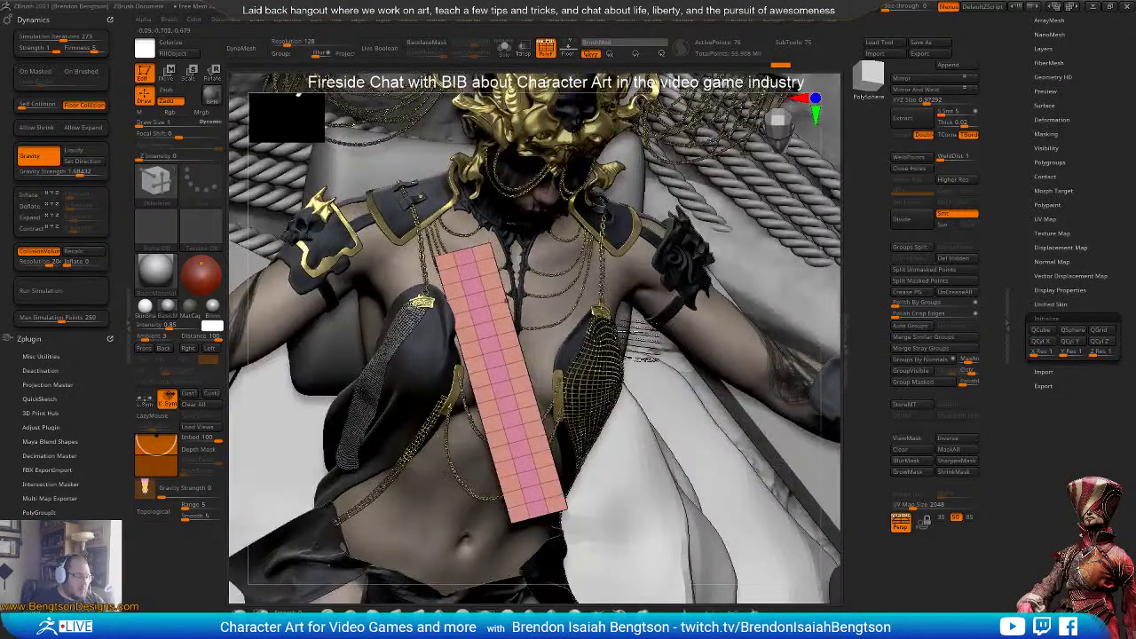
pyautogui.hotkey('ctrl', 'w')
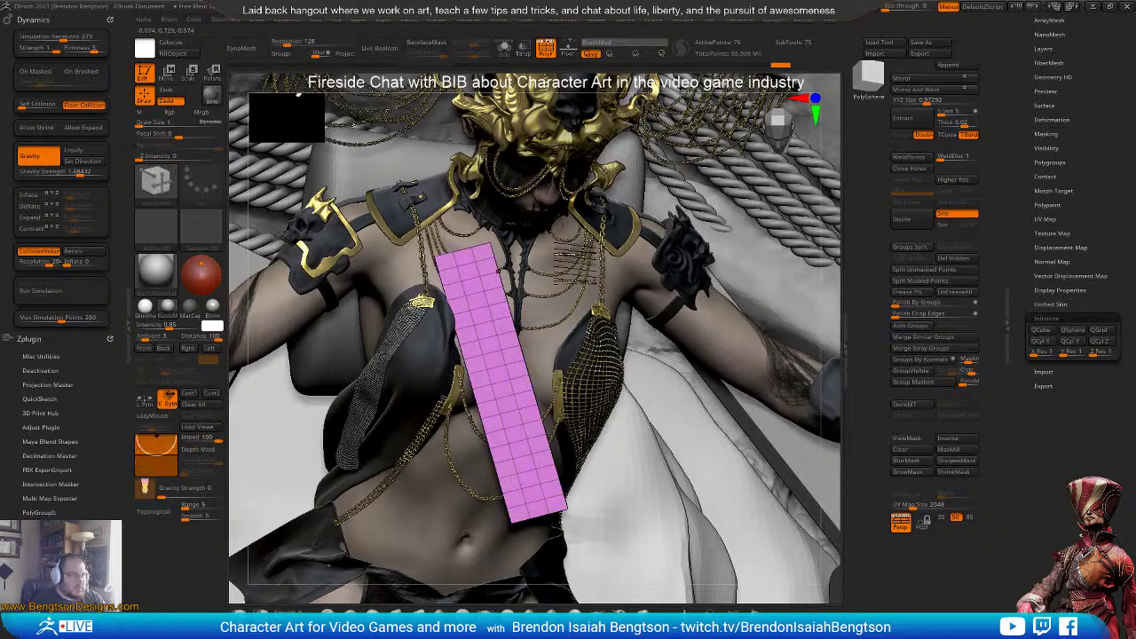
pyautogui.moveTo(500, 248)
pyautogui.keyDown('ctrl'); pyautogui.mouseDown()
pyautogui.moveTo(404, 259)
pyautogui.moveTo(450, 287)
pyautogui.moveTo(492, 288)
pyautogui.moveTo(504, 252)
pyautogui.mouseUp(); pyautogui.keyUp('ctrl')
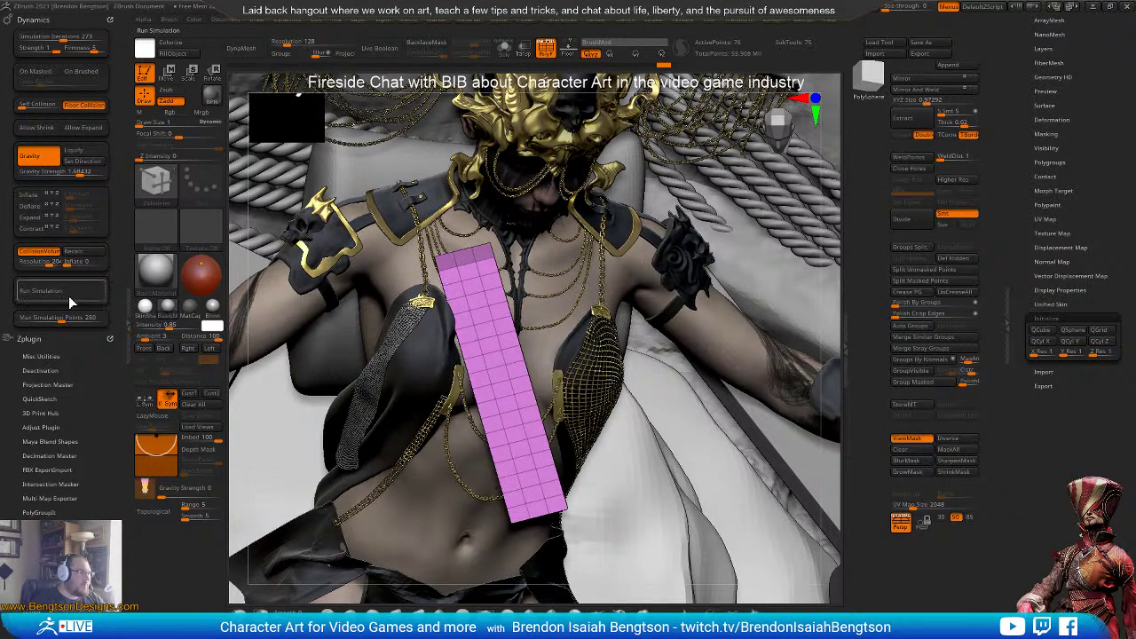
# - Run the cloth simulation to drape the strip onto the torso, stop it, and turn off the PolyFrame display
pyautogui.click(71, 303)
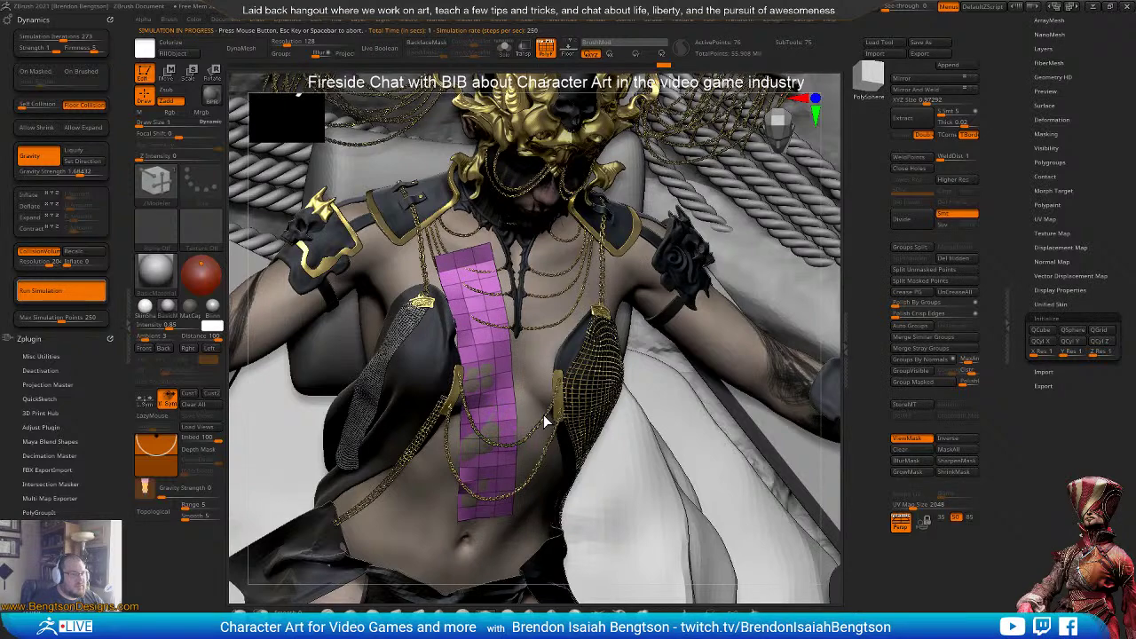
pyautogui.click(81, 286)
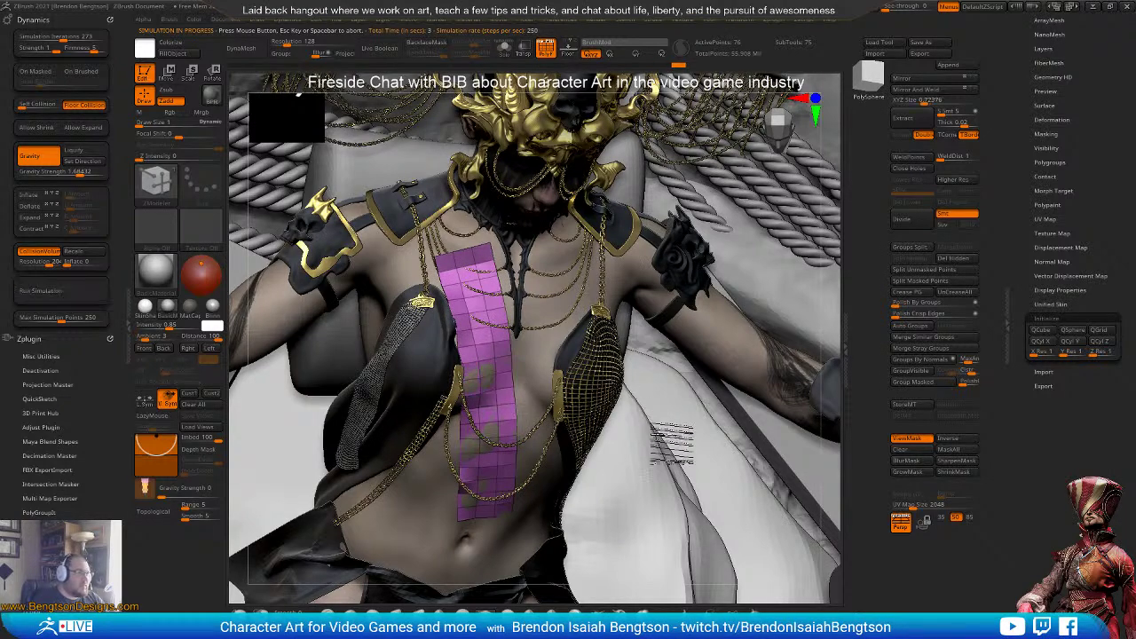
pyautogui.moveTo(646, 400)
pyautogui.mouseDown()
pyautogui.moveTo(634, 376)
pyautogui.moveTo(679, 380)
pyautogui.moveTo(662, 404)
pyautogui.mouseUp()
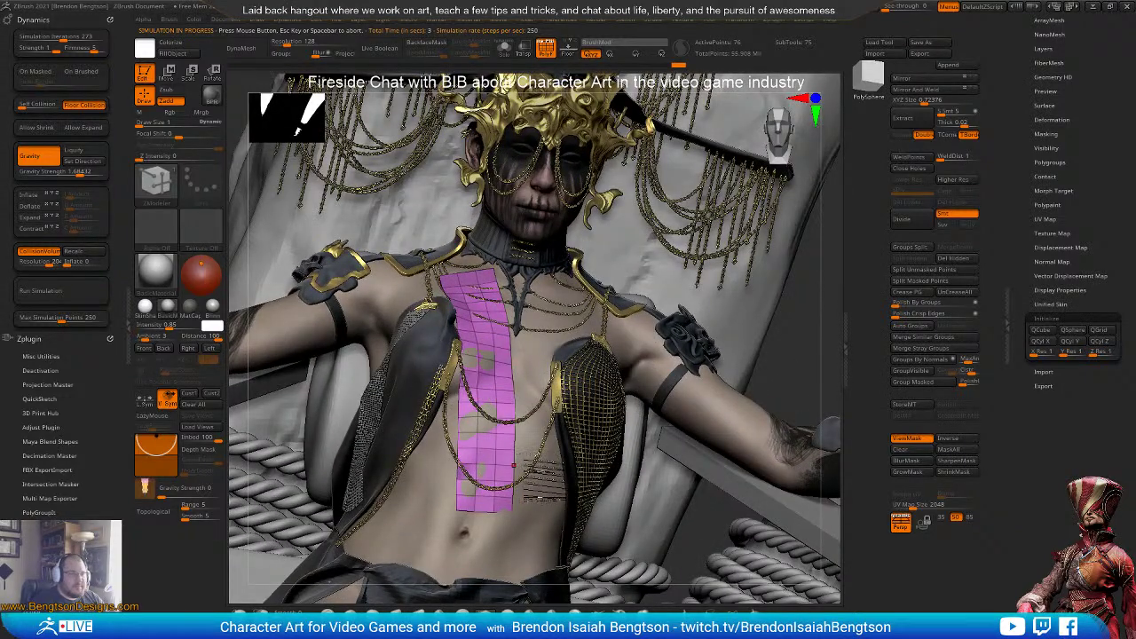
pyautogui.hotkey('shift', 'f')
# - Examine the draped strip against the chest from several angles, collapsing the Dynamics tray for a wider canvas
pyautogui.moveTo(515, 463); pyautogui.dragTo(496, 448, button='right')
pyautogui.moveTo(521, 460); pyautogui.dragTo(544, 460)
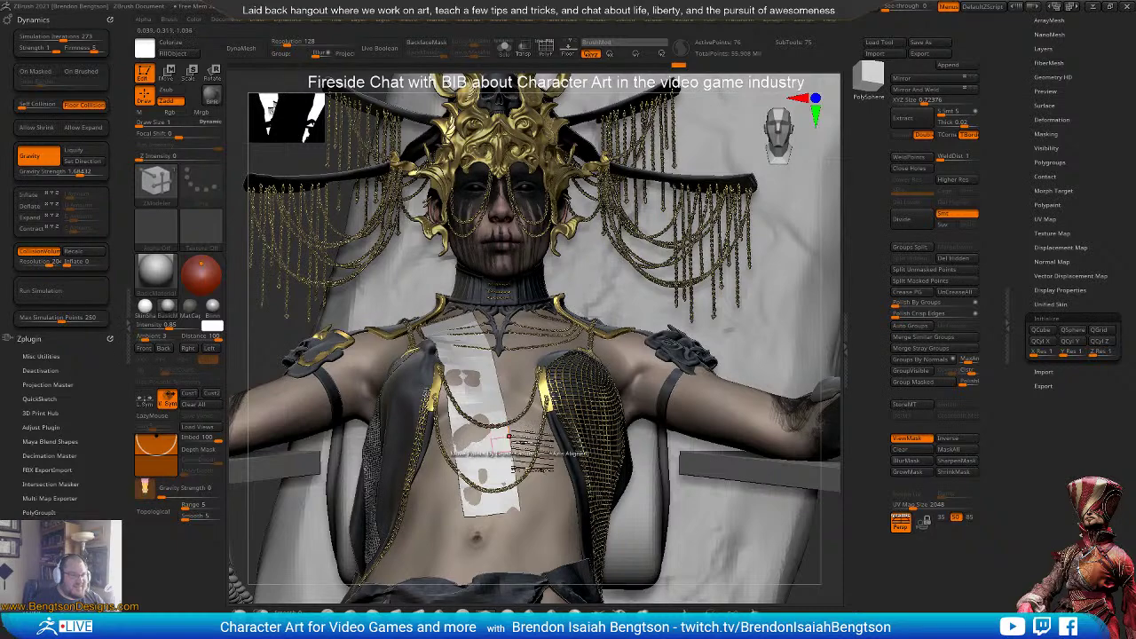
pyautogui.moveTo(509, 436); pyautogui.dragTo(534, 458, button='right')
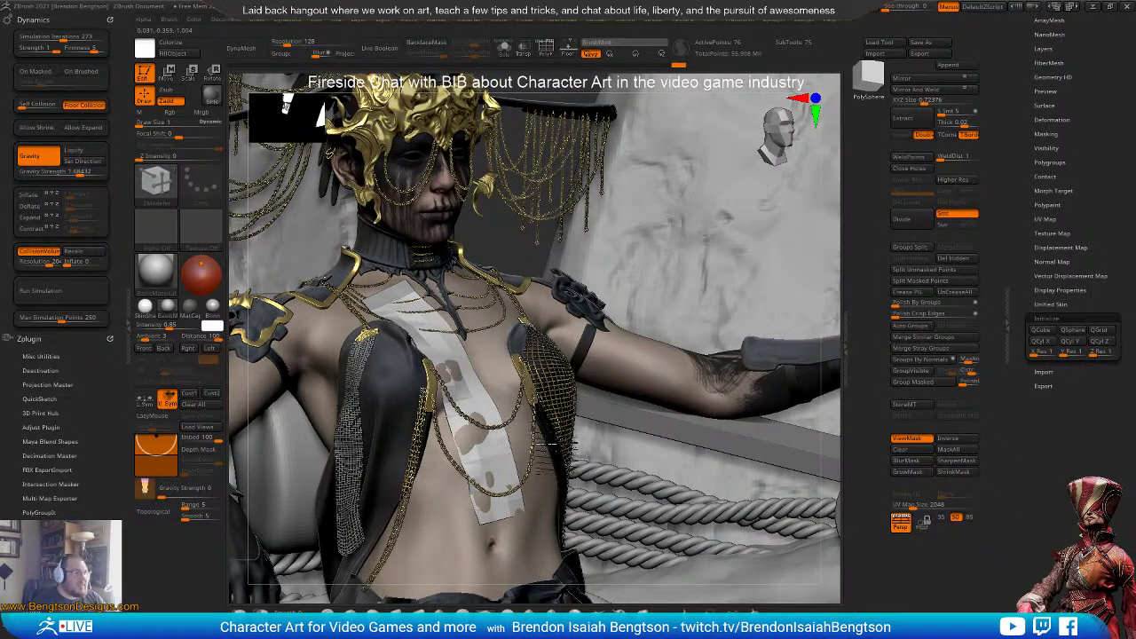
pyautogui.keyDown('alt'); pyautogui.moveTo(546, 444); pyautogui.dragTo(672, 484, button='right'); pyautogui.keyUp('alt')
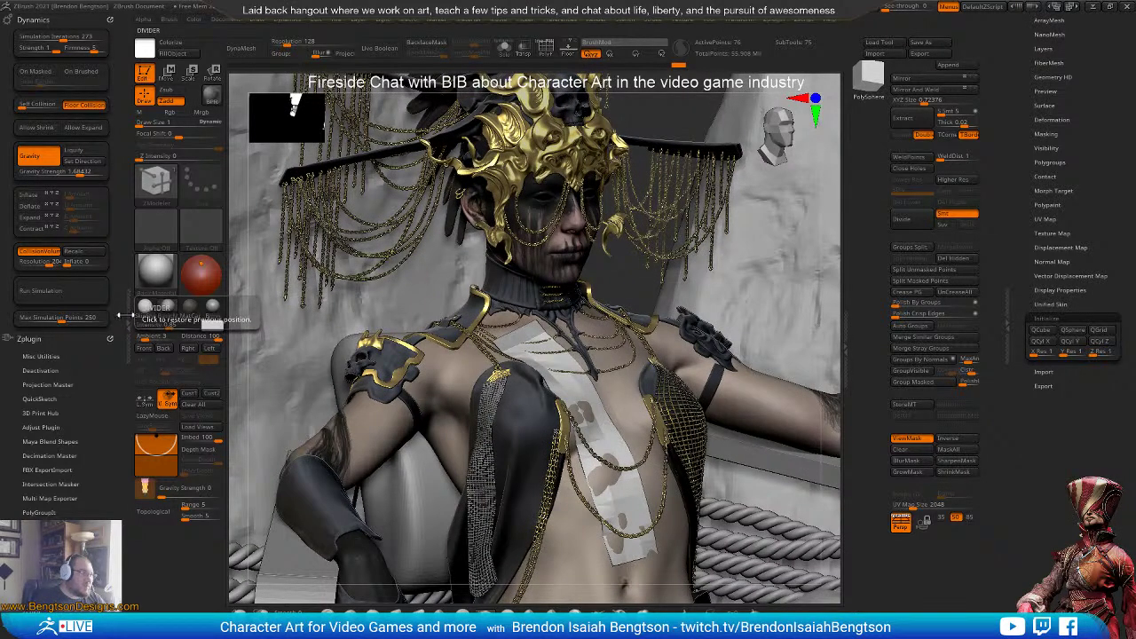
pyautogui.doubleClick(126, 314)
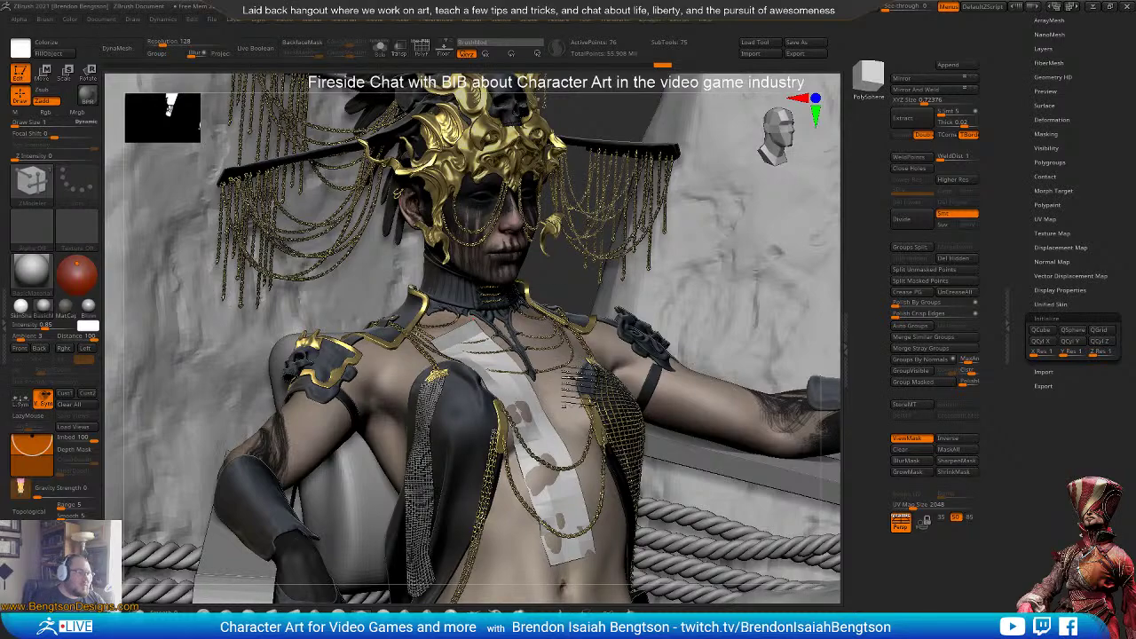
pyautogui.moveTo(574, 395); pyautogui.dragTo(584, 448, button='right')
pyautogui.moveTo(603, 462); pyautogui.dragTo(568, 457)
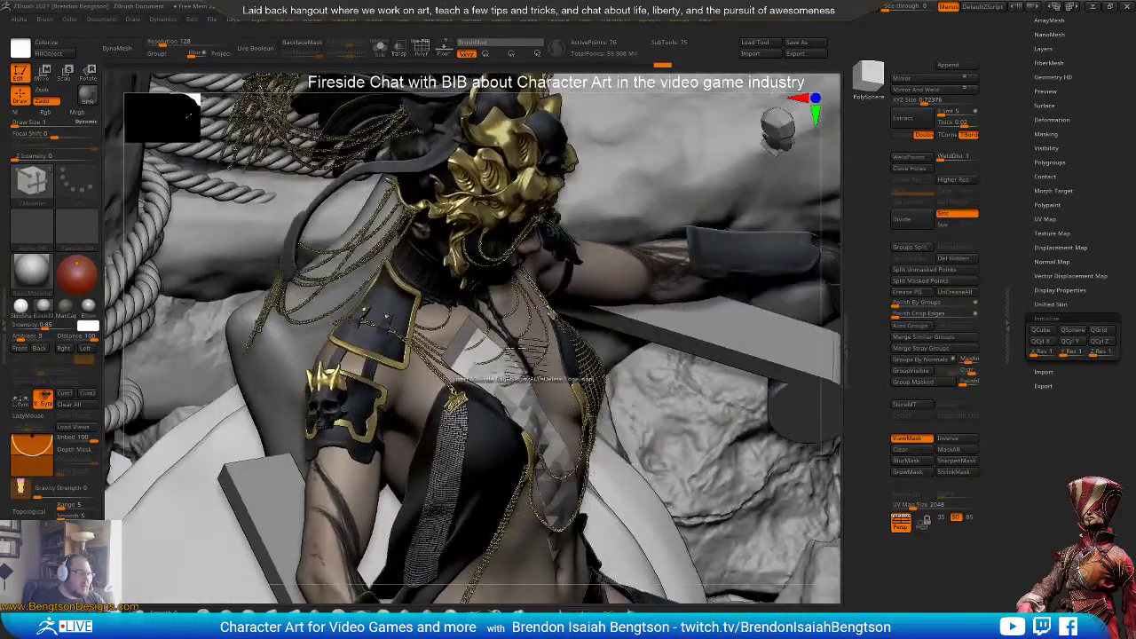
# - Raise the shoulder armour subtool to its highest subdivision level and make the body the active subtool
pyautogui.keyDown('alt'); pyautogui.click(394, 322); pyautogui.keyUp('alt')
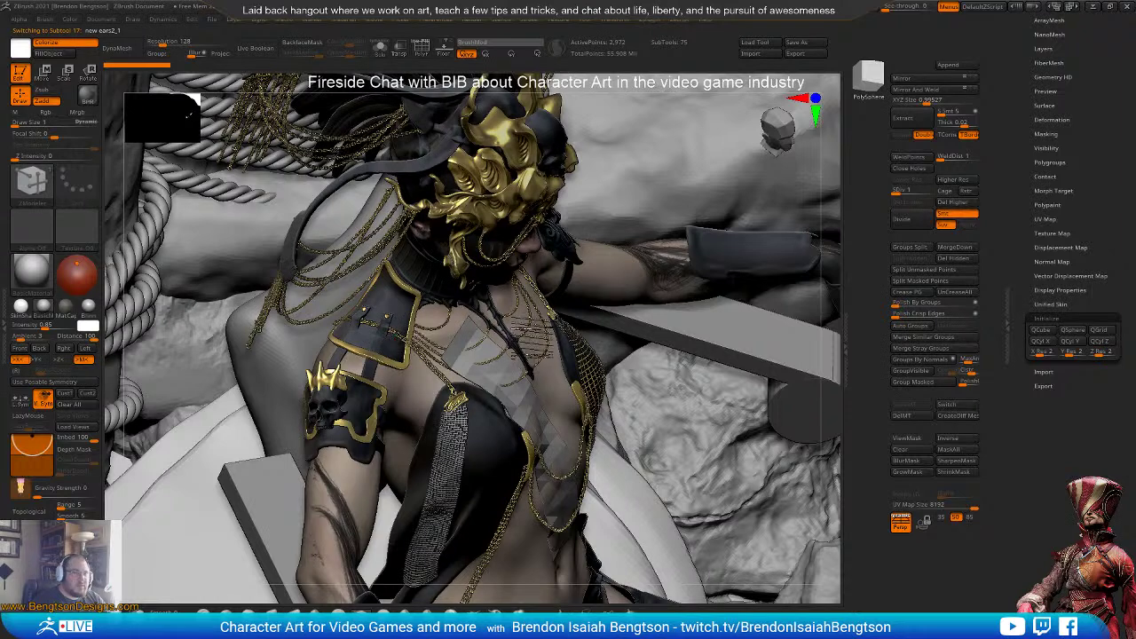
pyautogui.keyDown('ctrl'); pyautogui.moveTo(402, 331); pyautogui.dragTo(410, 382, button='right'); pyautogui.keyUp('ctrl')
pyautogui.moveTo(926, 190); pyautogui.dragTo(976, 191)
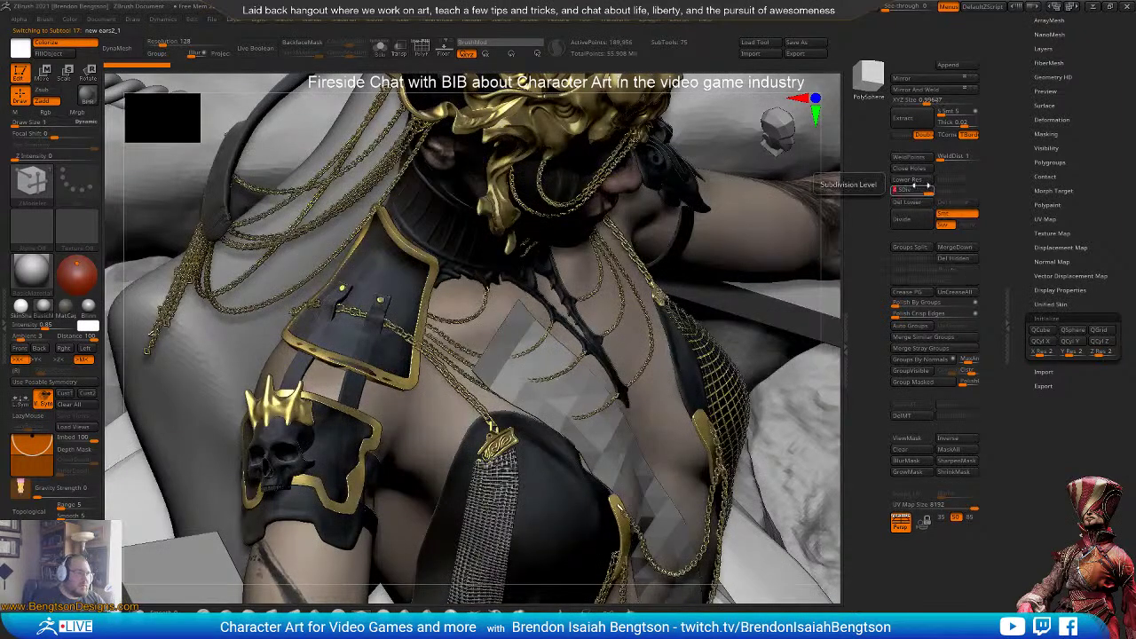
pyautogui.keyDown('alt'); pyautogui.click(414, 400); pyautogui.keyUp('alt')
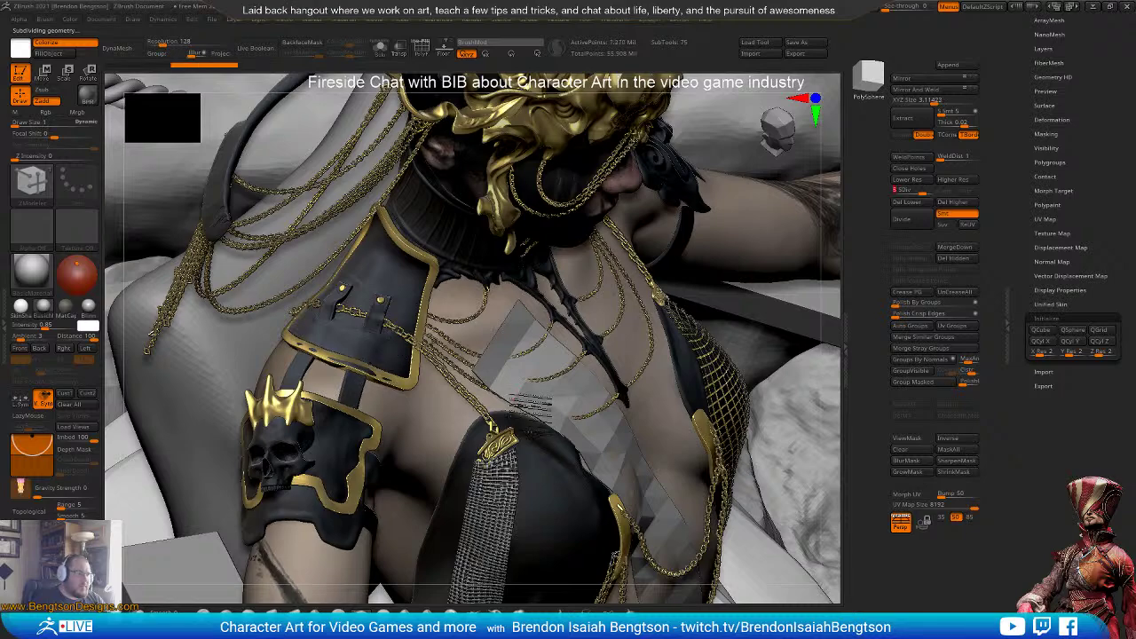
# - Try isolating part of the body by its polygroup and restore the full visibility
pyautogui.moveTo(535, 406); pyautogui.dragTo(513, 483, button='right')
pyautogui.moveTo(620, 421); pyautogui.dragTo(612, 390, button='right')
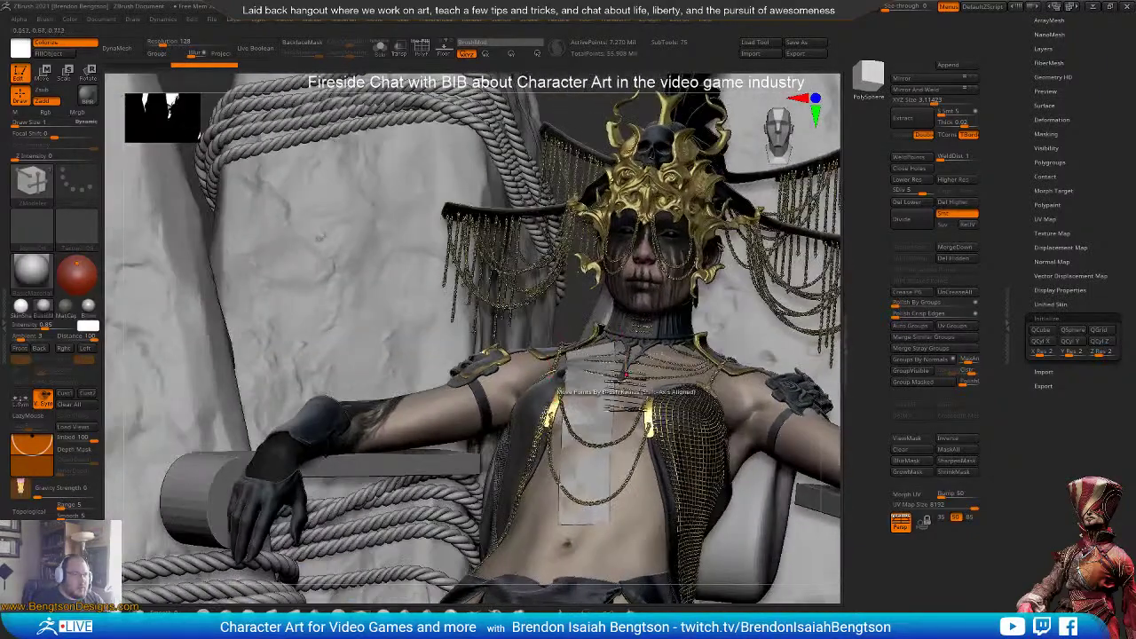
pyautogui.hotkey('ctrl', 'shift')
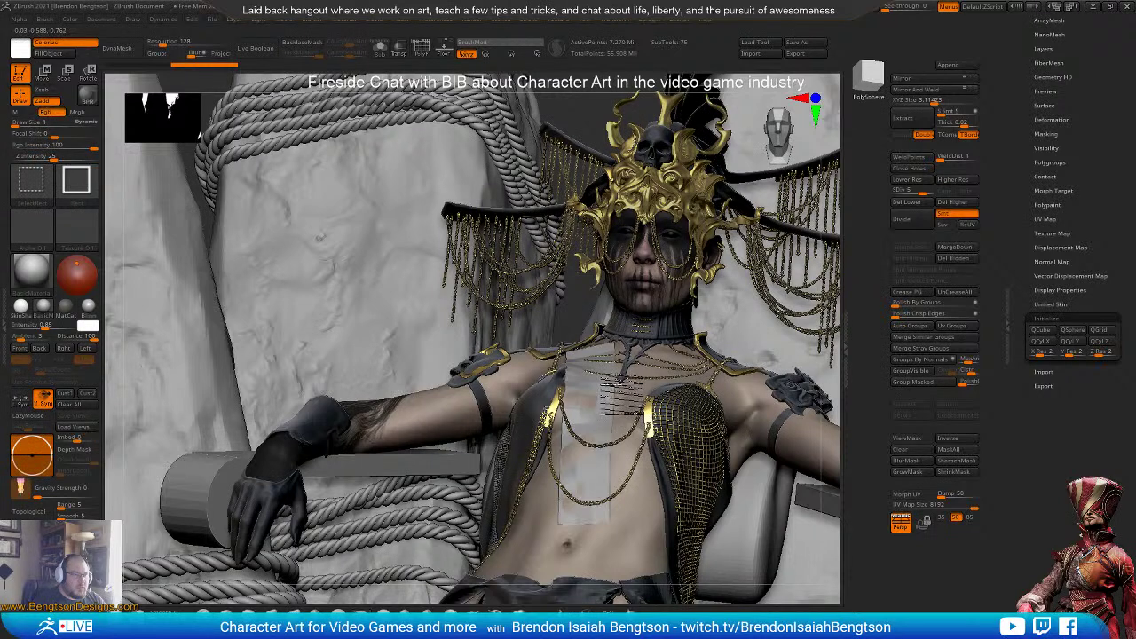
pyautogui.keyDown('ctrl'); pyautogui.keyDown('shift'); pyautogui.click(644, 277); pyautogui.keyUp('shift'); pyautogui.keyUp('ctrl')
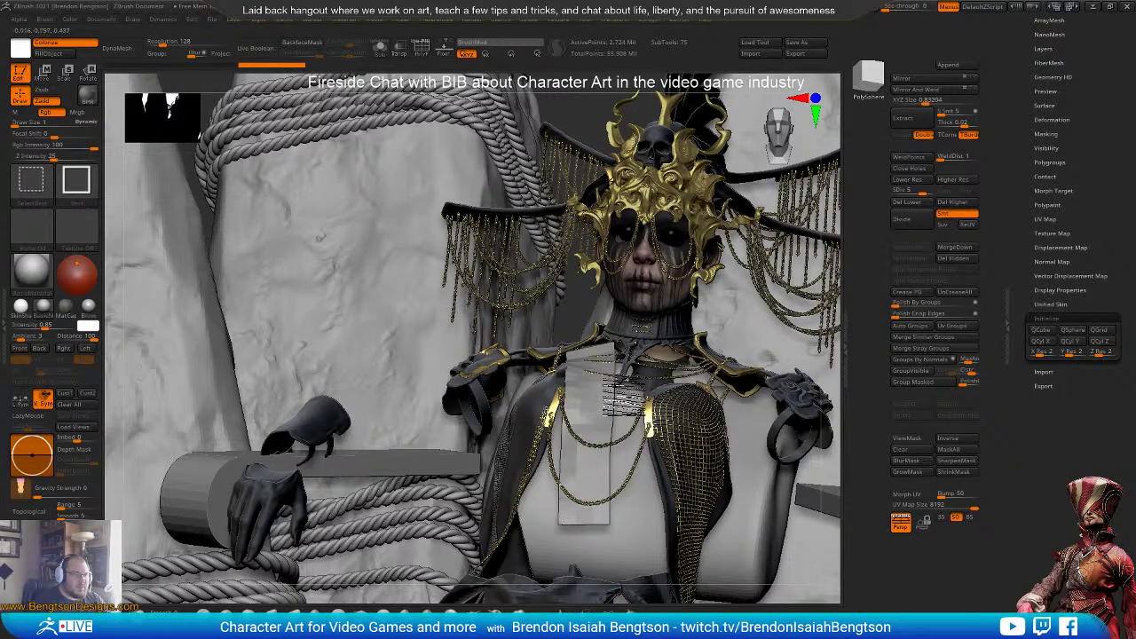
pyautogui.keyDown('ctrl'); pyautogui.keyDown('shift'); pyautogui.click(610, 404); pyautogui.keyUp('shift'); pyautogui.keyUp('ctrl')
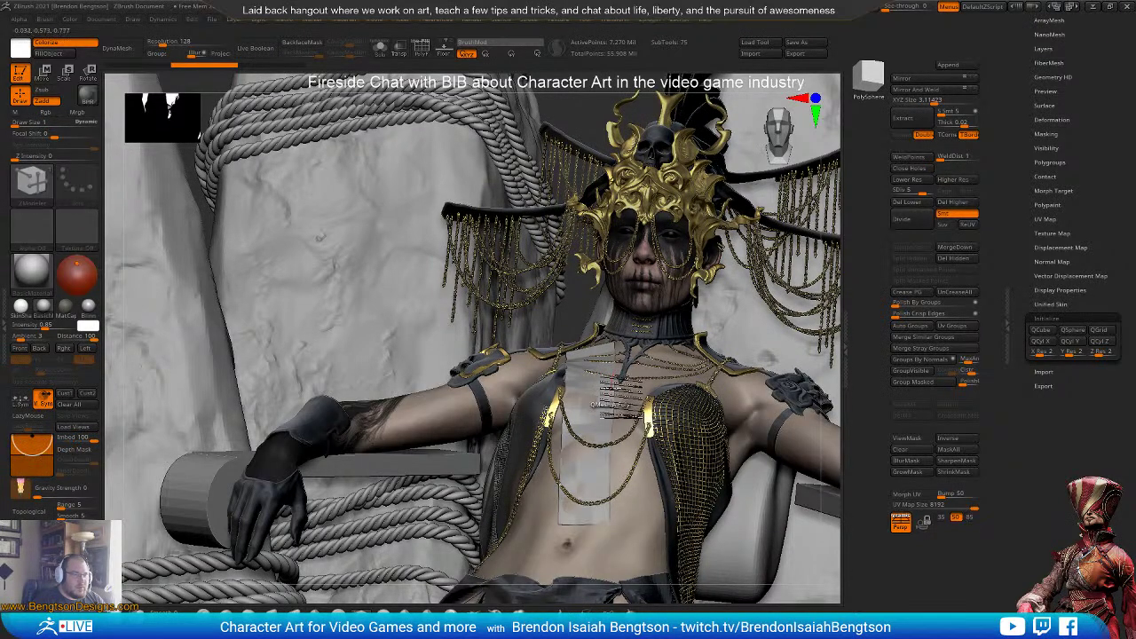
pyautogui.moveTo(586, 365); pyautogui.dragTo(605, 396, button='right')
# - Expand the Subtool list and frame the torso closely
pyautogui.moveTo(1058, 66); pyautogui.dragTo(1055, 176)
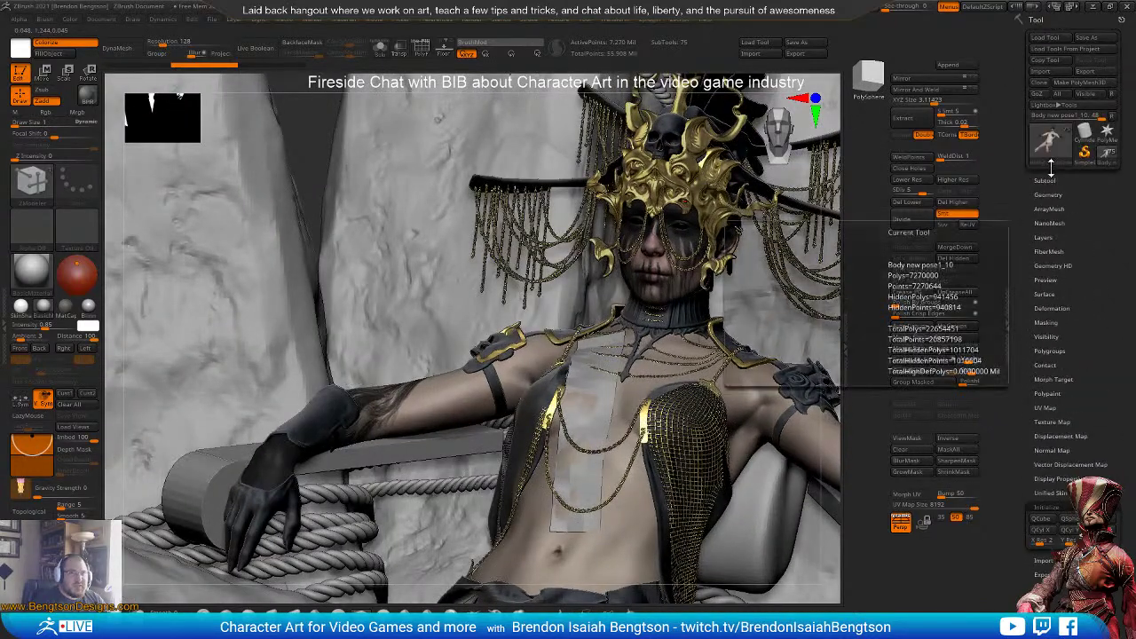
pyautogui.click(1045, 178)
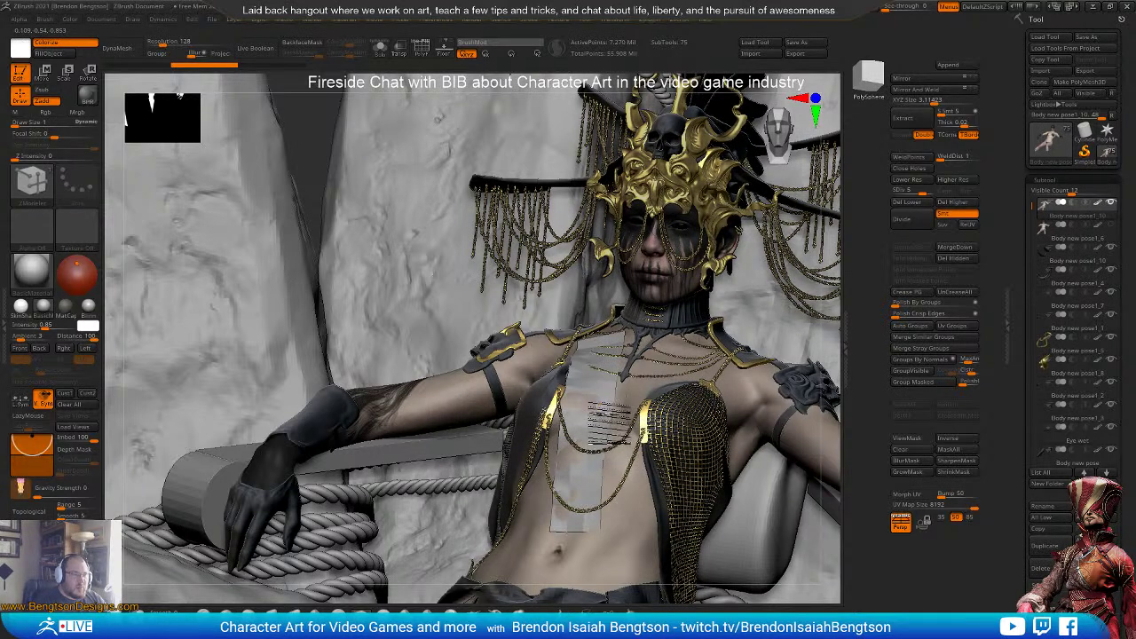
pyautogui.keyDown('ctrl'); pyautogui.moveTo(602, 417); pyautogui.dragTo(607, 446, button='right'); pyautogui.keyUp('ctrl')
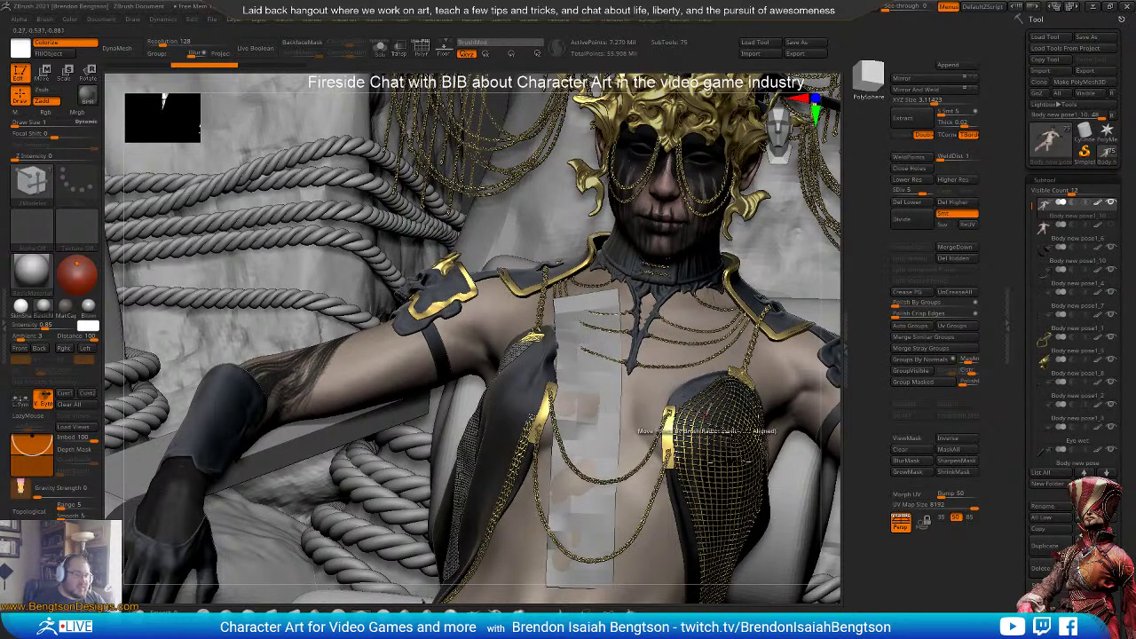
pyautogui.keyDown('alt'); pyautogui.moveTo(639, 330); pyautogui.dragTo(576, 261, button='right'); pyautogui.keyUp('alt')
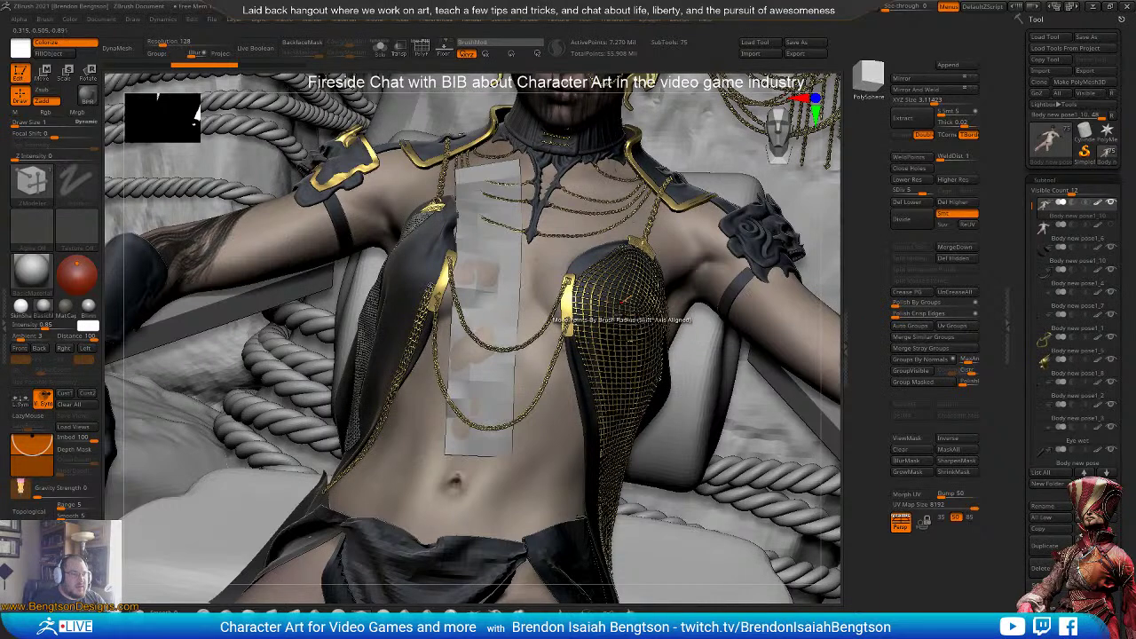
# - Choose the ClayBuildup brush and make the draped strip on the chest the active subtool
pyautogui.press('b')
pyautogui.press('c')
pyautogui.press('b')
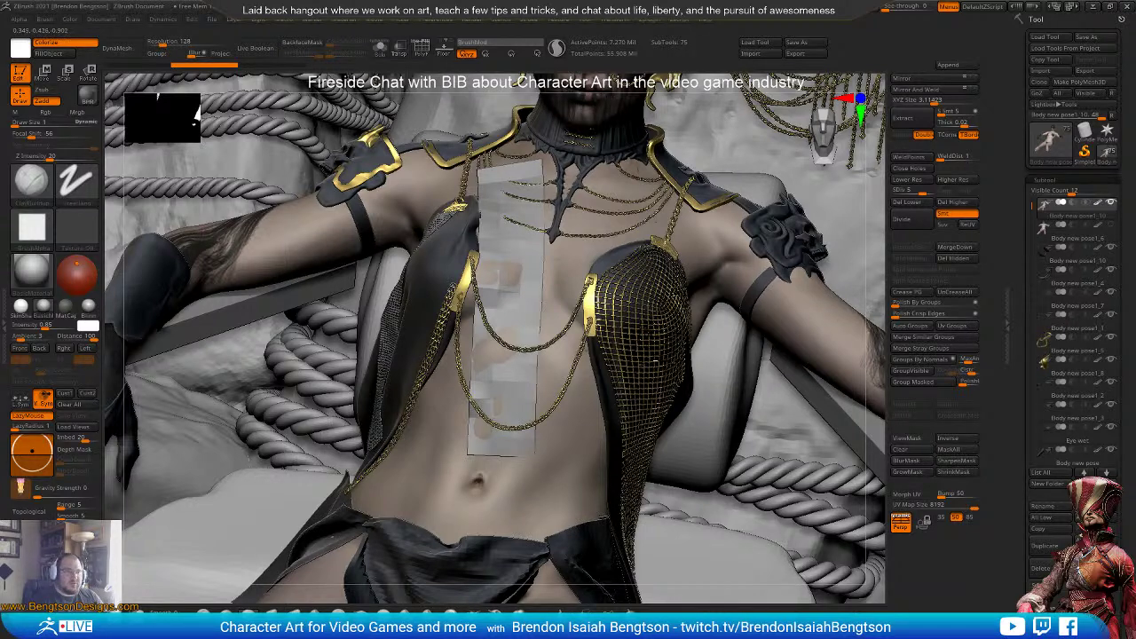
pyautogui.moveTo(674, 437); pyautogui.dragTo(604, 451, button='right')
pyautogui.keyDown('alt'); pyautogui.moveTo(790, 160); pyautogui.dragTo(439, 346, button='right'); pyautogui.keyUp('alt')
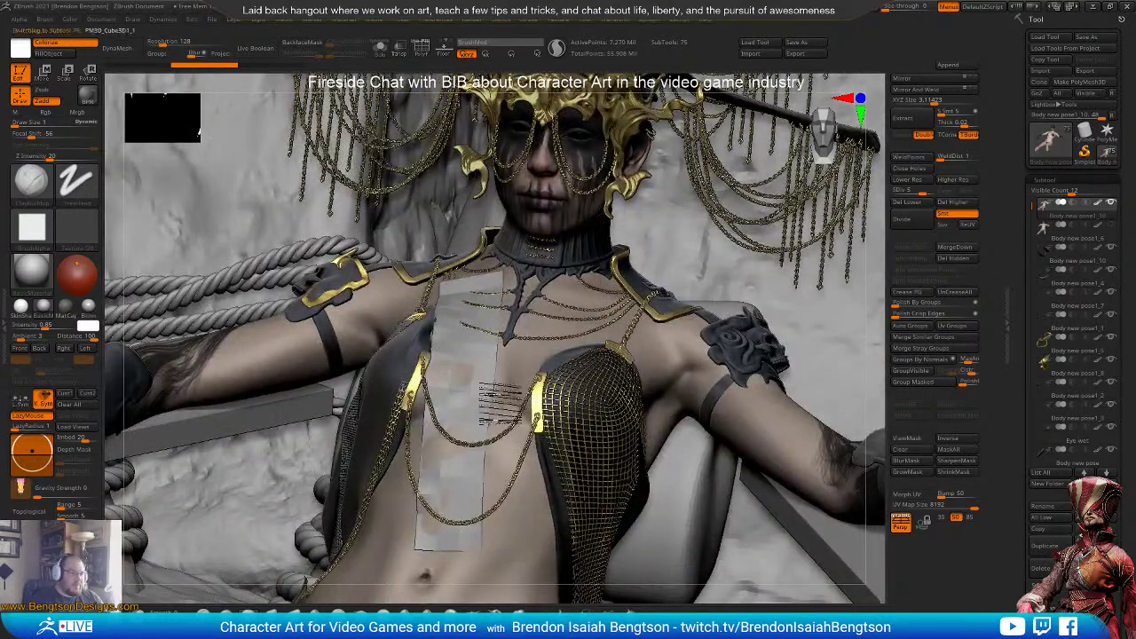
pyautogui.keyDown('alt'); pyautogui.click(477, 400); pyautogui.keyUp('alt')
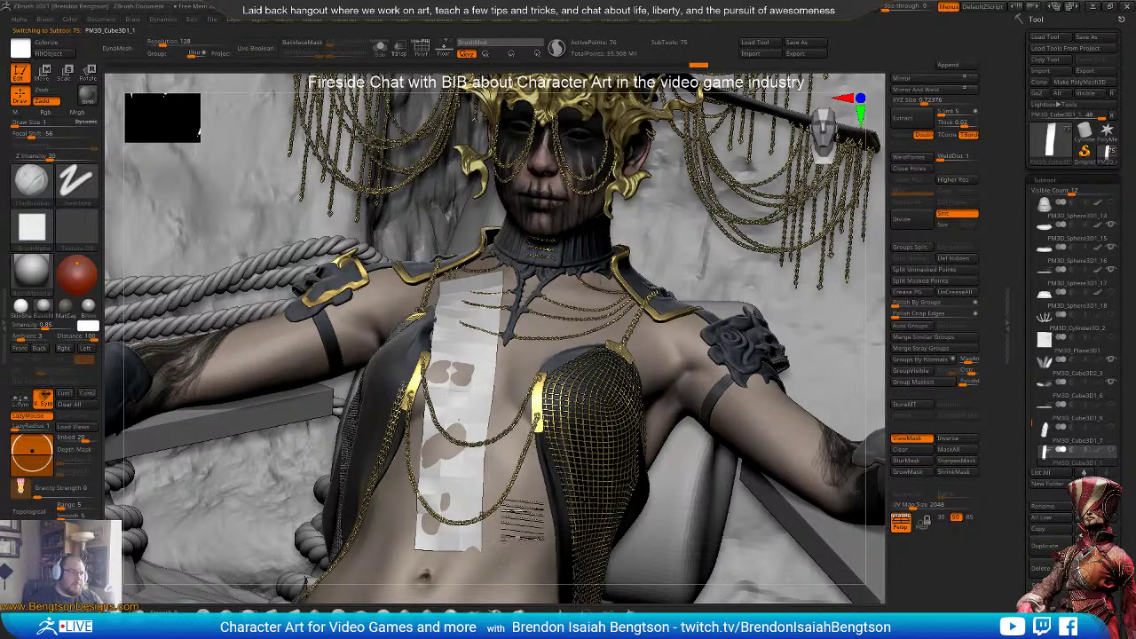
# - Make the body the active subtool and examine the chest costume from several angles, as well as the whole throne scene
pyautogui.keyDown('alt'); pyautogui.click(531, 524); pyautogui.keyUp('alt')
pyautogui.keyDown('shift'); pyautogui.moveTo(546, 426); pyautogui.dragTo(514, 453, button='right'); pyautogui.keyUp('shift')
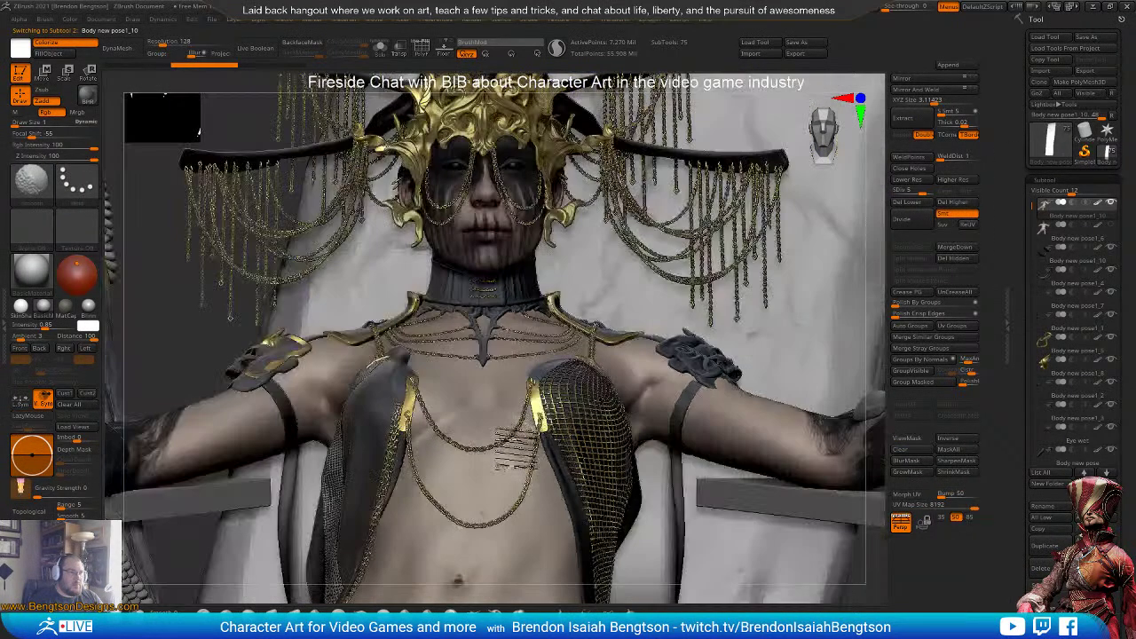
pyautogui.moveTo(665, 408)
pyautogui.mouseDown(button='right')
pyautogui.moveTo(596, 419)
pyautogui.moveTo(609, 466)
pyautogui.moveTo(600, 428)
pyautogui.mouseUp(button='right')
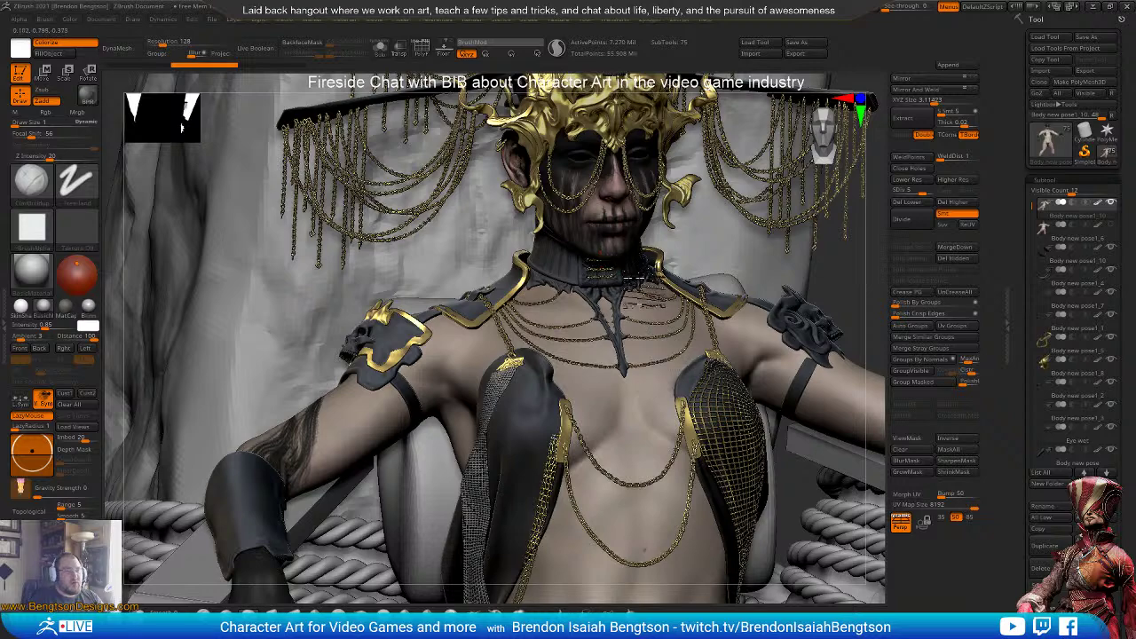
pyautogui.moveTo(648, 309); pyautogui.dragTo(641, 332, button='right')
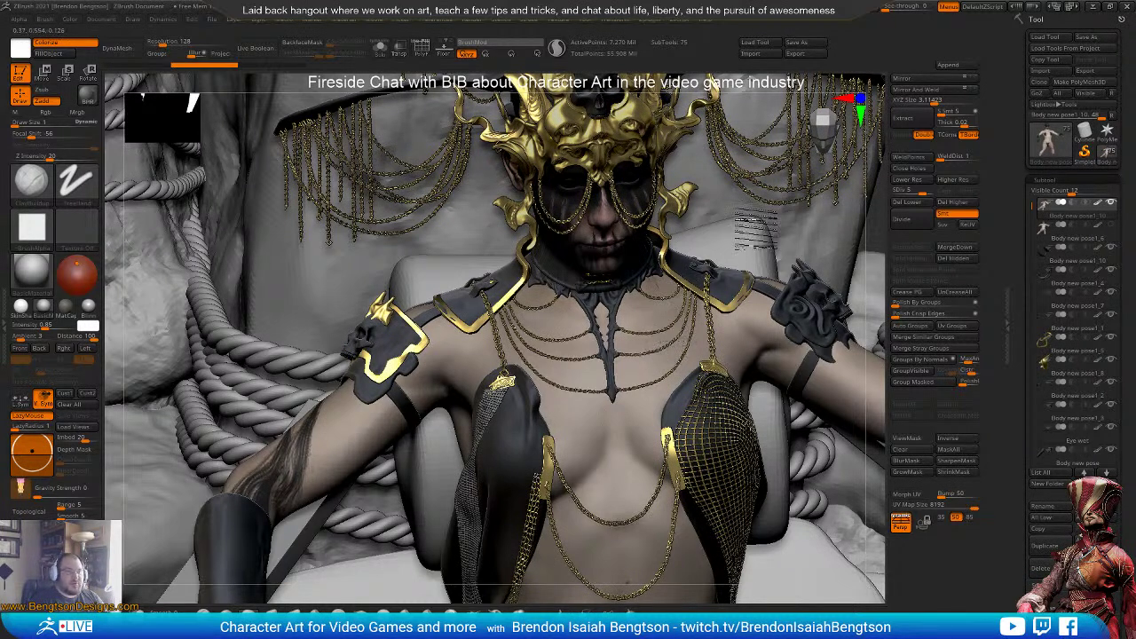
pyautogui.keyDown('alt'); pyautogui.moveTo(660, 337); pyautogui.dragTo(660, 366, button='right'); pyautogui.keyUp('alt')
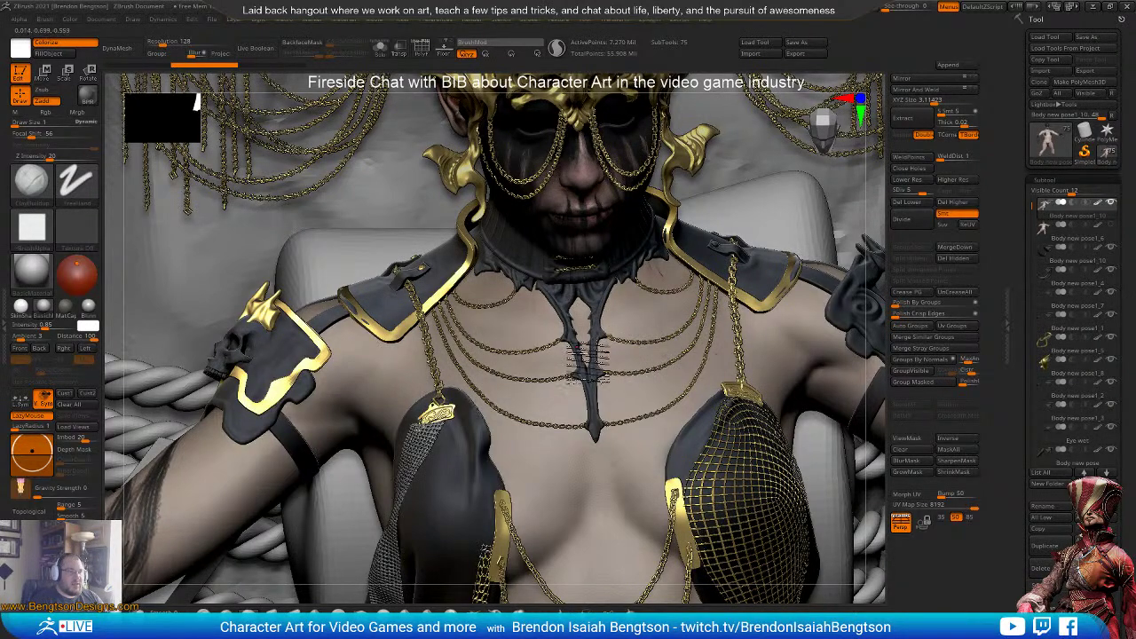
pyautogui.moveTo(606, 348)
pyautogui.mouseDown(button='right')
pyautogui.moveTo(614, 332)
pyautogui.moveTo(608, 323)
pyautogui.moveTo(606, 349)
pyautogui.moveTo(598, 323)
pyautogui.mouseUp(button='right')
pyautogui.keyDown('shift'); pyautogui.moveTo(727, 296); pyautogui.dragTo(767, 336, button='right'); pyautogui.keyUp('shift')
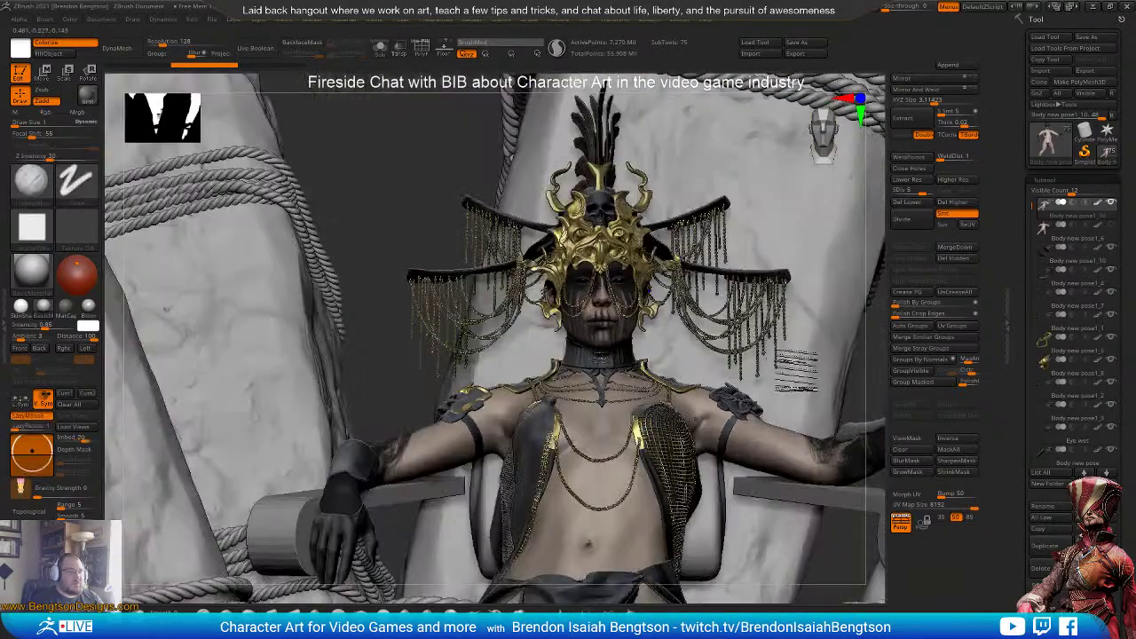
pyautogui.keyDown('ctrl'); pyautogui.moveTo(838, 243); pyautogui.dragTo(748, 240, button='right'); pyautogui.keyUp('ctrl')
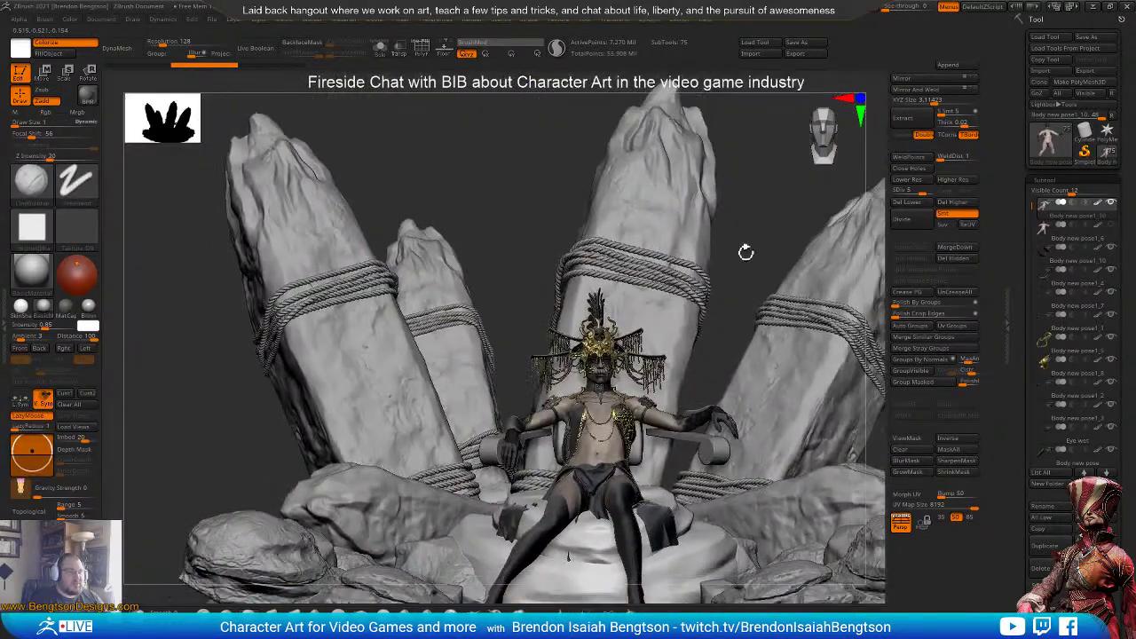
pyautogui.keyDown('alt'); pyautogui.moveTo(721, 336); pyautogui.dragTo(678, 265, button='right'); pyautogui.keyUp('alt')
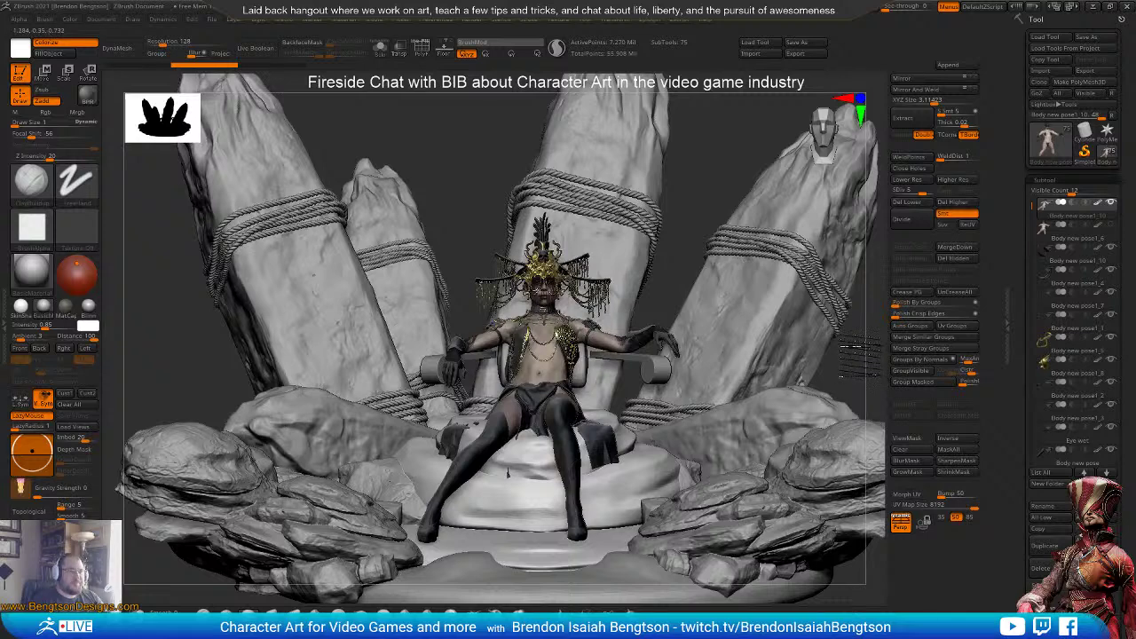
pyautogui.keyDown('ctrl'); pyautogui.moveTo(865, 380); pyautogui.dragTo(796, 335, button='right'); pyautogui.keyUp('ctrl')
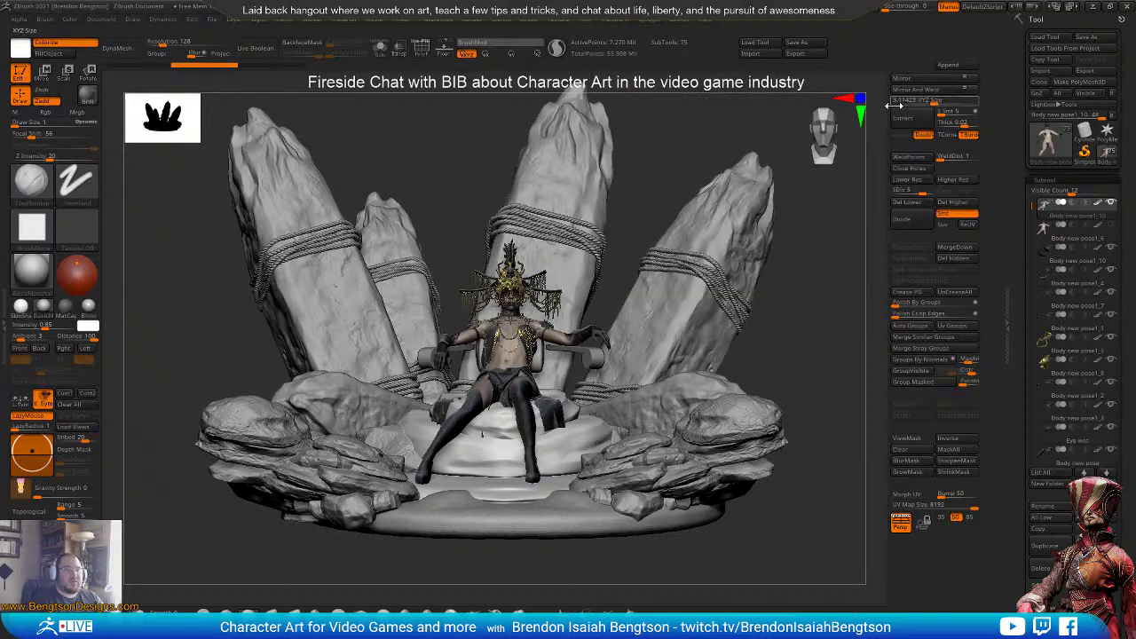
# - Append a Plane3D primitive as a new subtool and make it the active one at the end of the subtool list
pyautogui.click(947, 66)
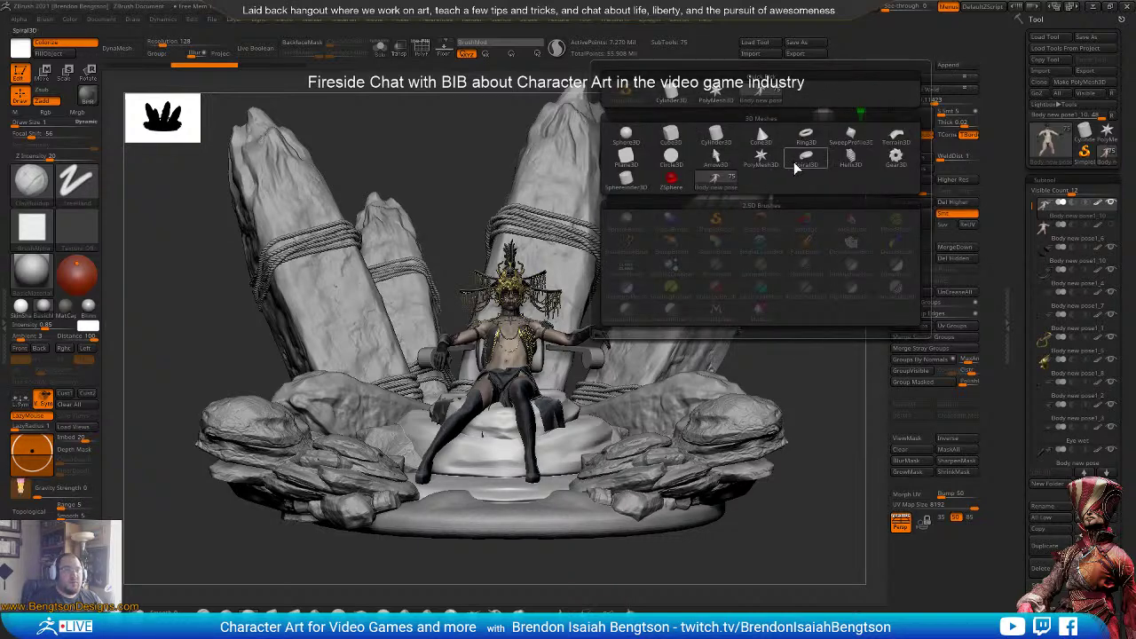
pyautogui.moveTo(798, 162)
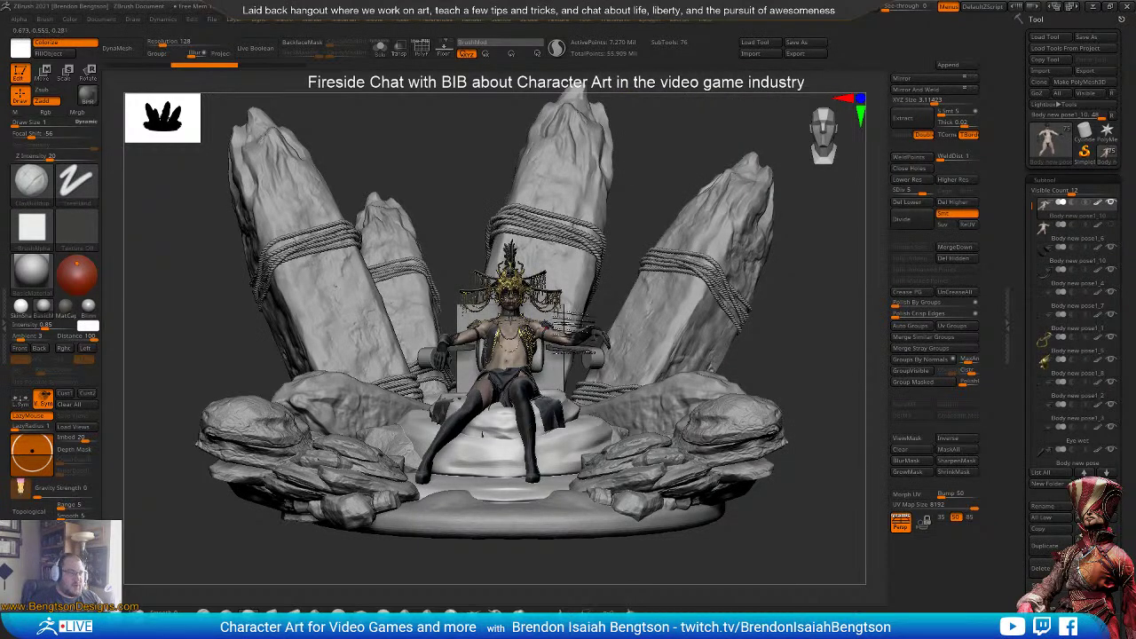
pyautogui.press('shift')
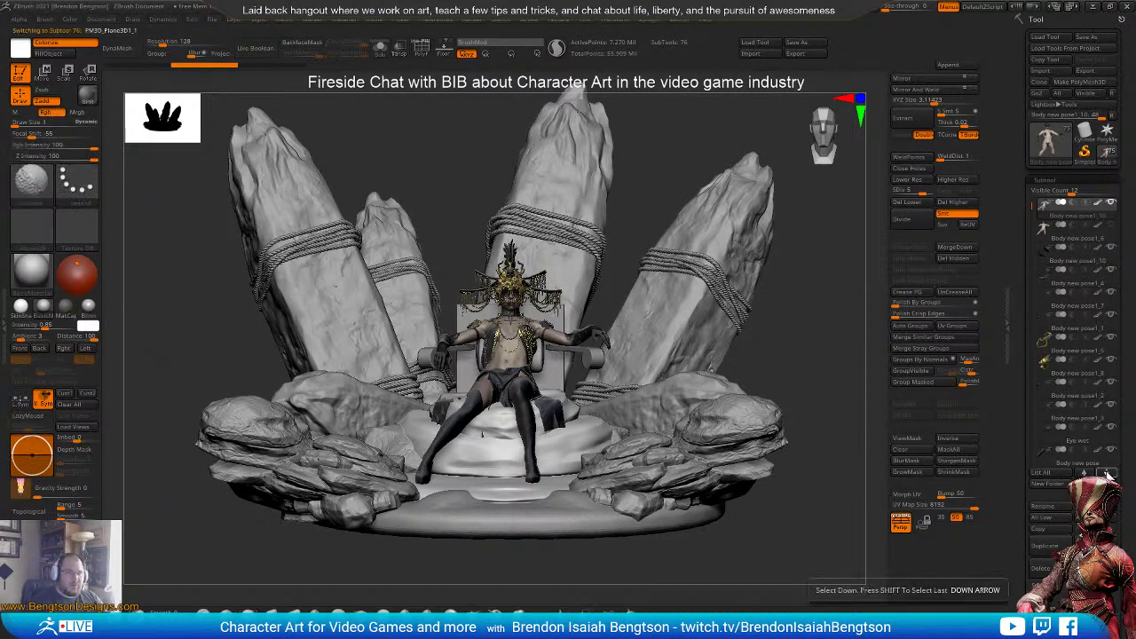
# - Select the last subtool, the plane, isolate it with its wireframe shown, and choose the ClayBuildup brush
pyautogui.keyDown('shift'); pyautogui.click(1110, 474); pyautogui.keyUp('shift')
pyautogui.hotkey('alt', 's')
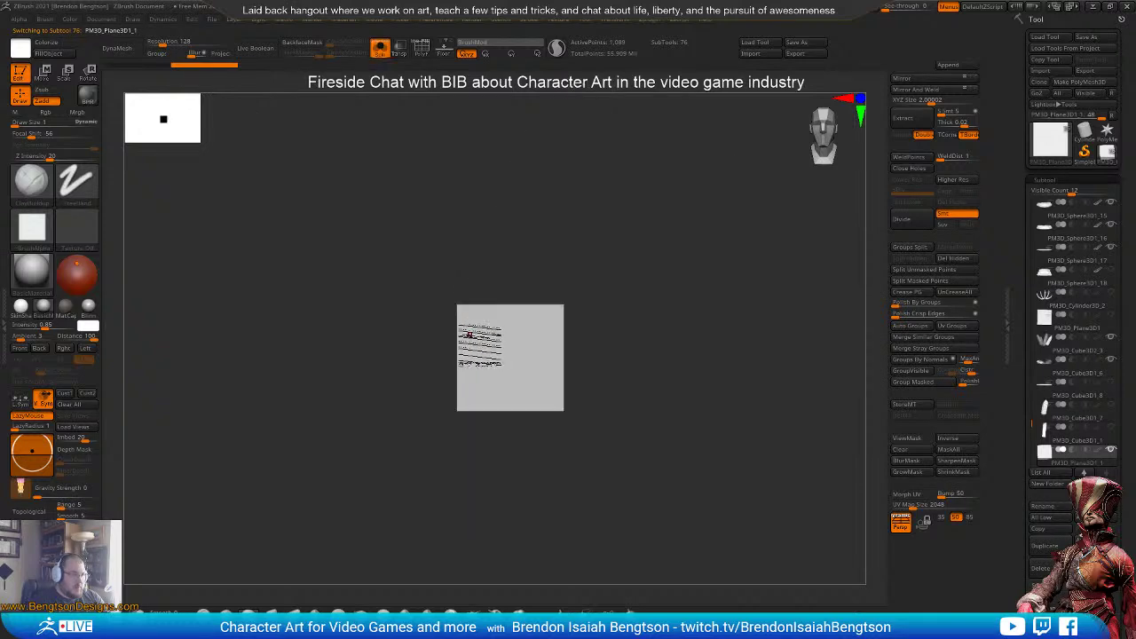
pyautogui.keyDown('alt'); pyautogui.moveTo(635, 289); pyautogui.dragTo(653, 362); pyautogui.keyUp('alt')
pyautogui.moveTo(690, 325); pyautogui.dragTo(718, 373)
pyautogui.hotkey('shift', 'f')
pyautogui.press('b')
pyautogui.press('c')
pyautogui.press('b')
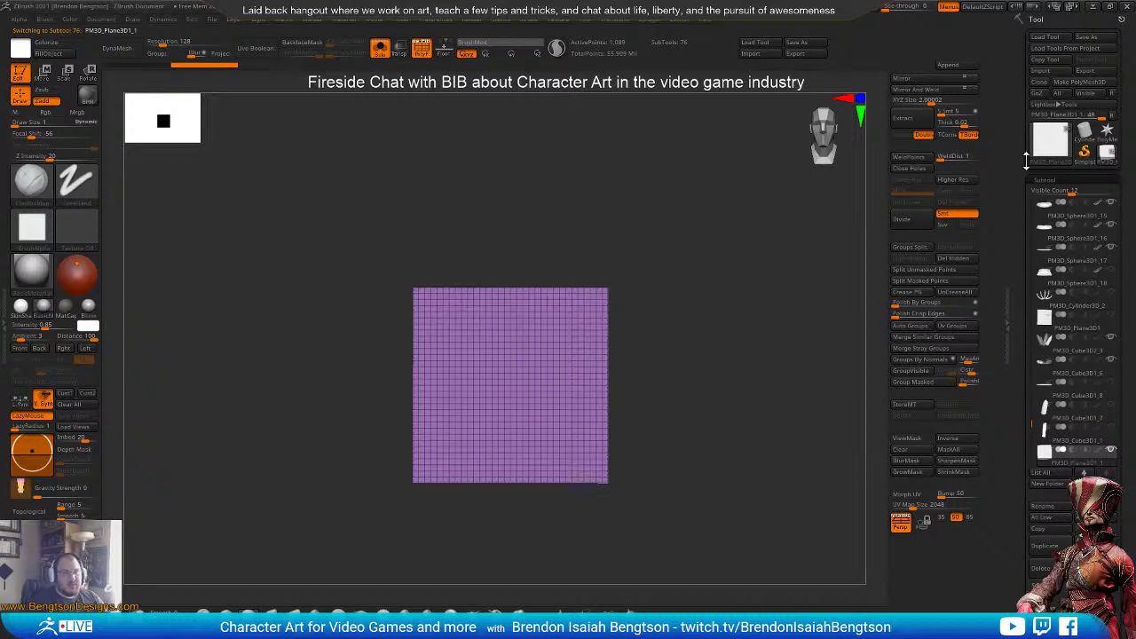
# - Reinitialize the plane as a QCube with X, Y and Z resolution set to 1
pyautogui.moveTo(1038, 155)
pyautogui.scroll(-5, 1049, 523)
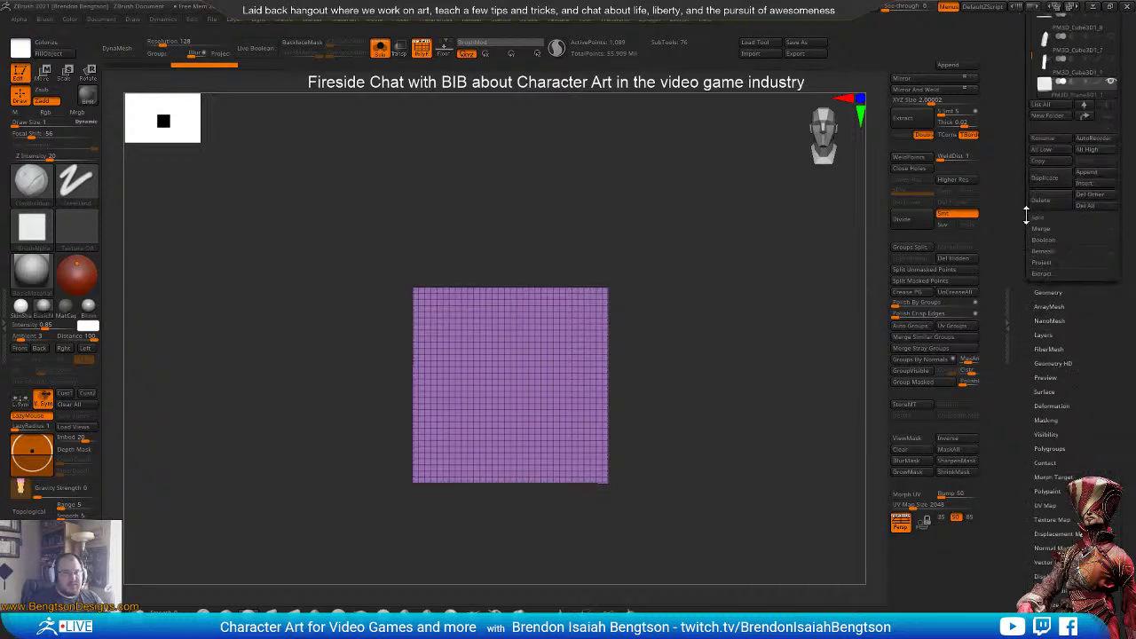
pyautogui.click(1045, 556)
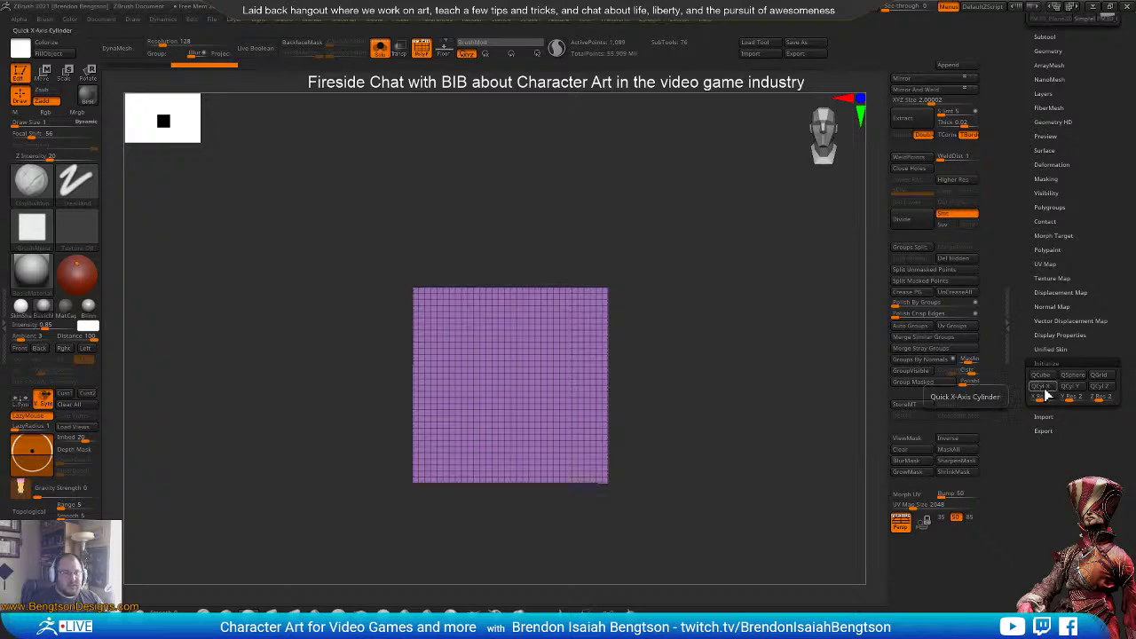
pyautogui.click(1040, 399)
pyautogui.write('1')
pyautogui.click(1068, 400)
pyautogui.write('1')
pyautogui.click(1095, 401)
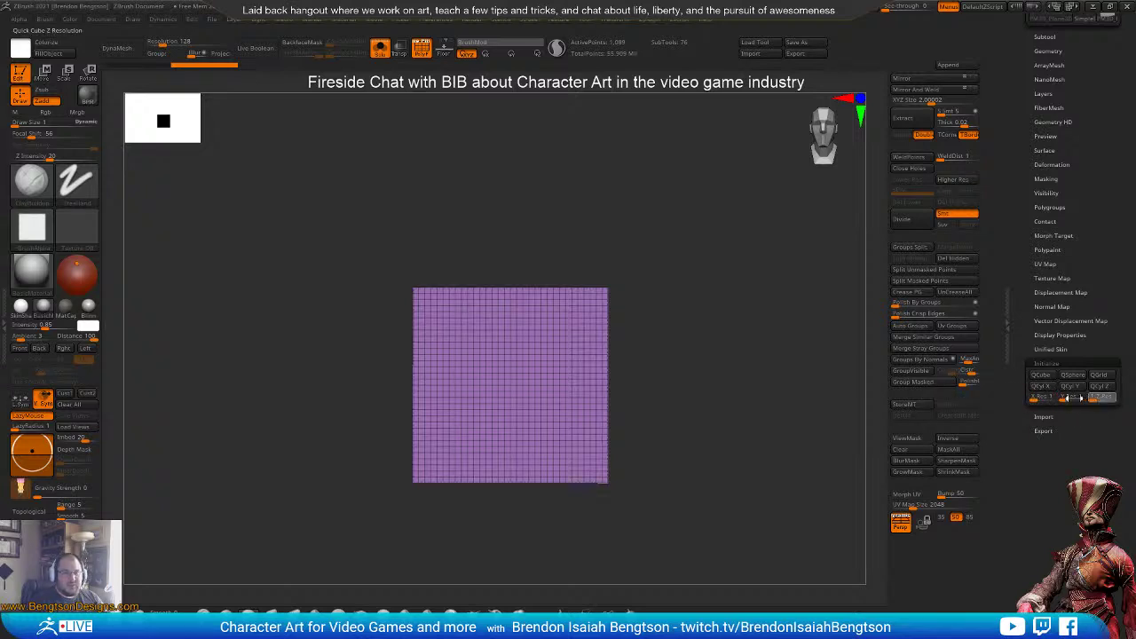
pyautogui.click(1097, 396)
pyautogui.moveTo(862, 385); pyautogui.dragTo(695, 441)
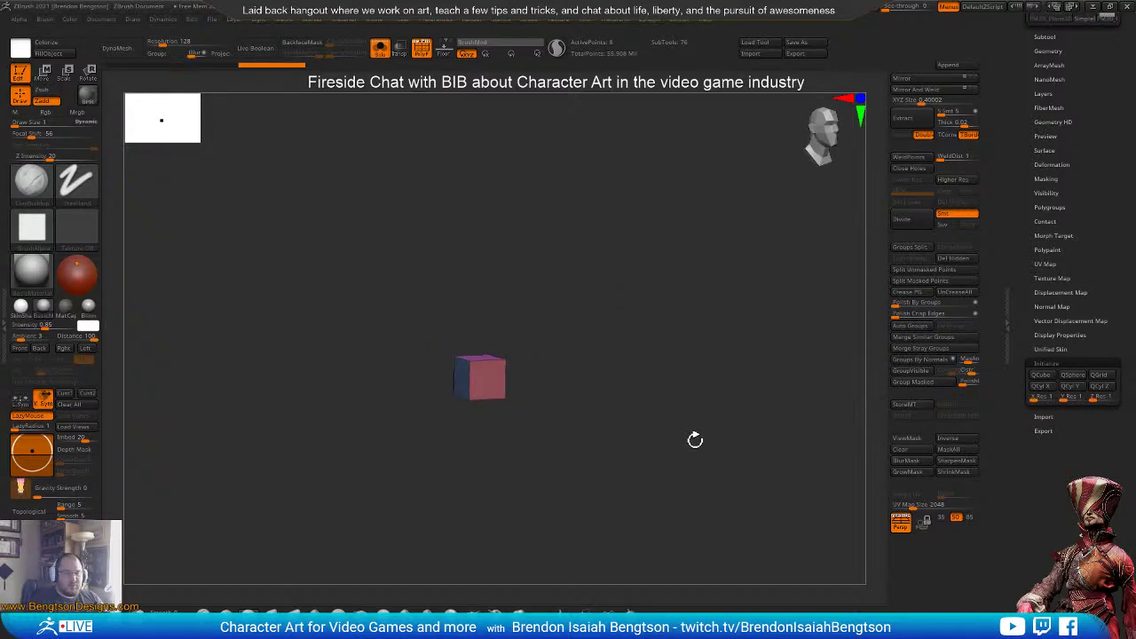
# - Hide all of the cube except one square face and delete the hidden geometry
pyautogui.moveTo(556, 403); pyautogui.dragTo(606, 411)
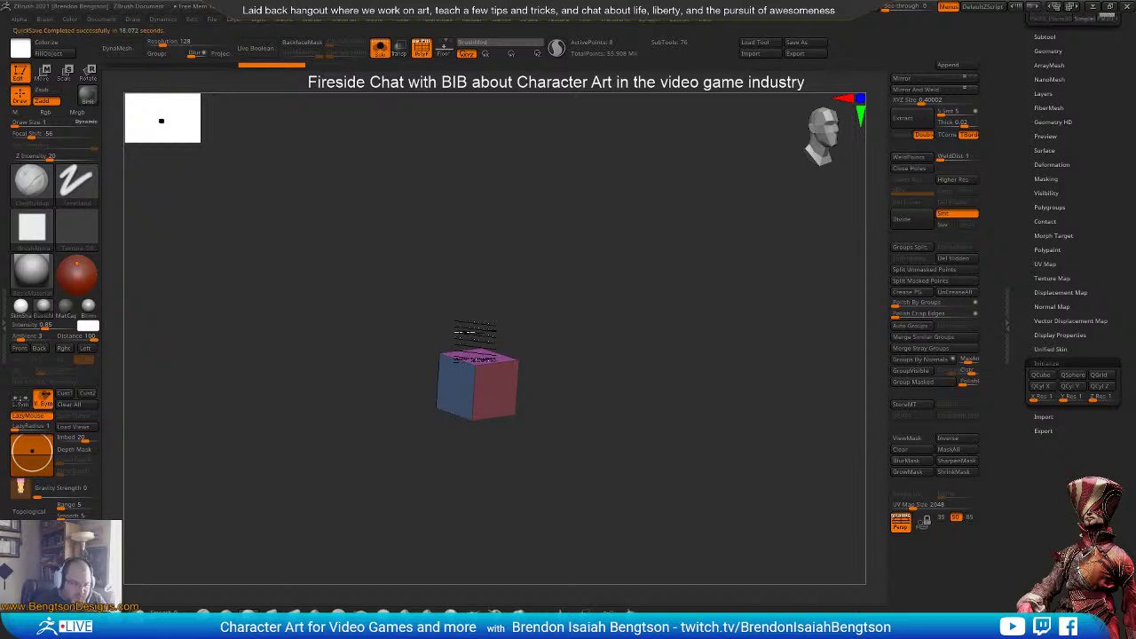
pyautogui.moveTo(645, 380)
pyautogui.mouseDown()
pyautogui.moveTo(659, 388)
pyautogui.moveTo(652, 413)
pyautogui.mouseUp()
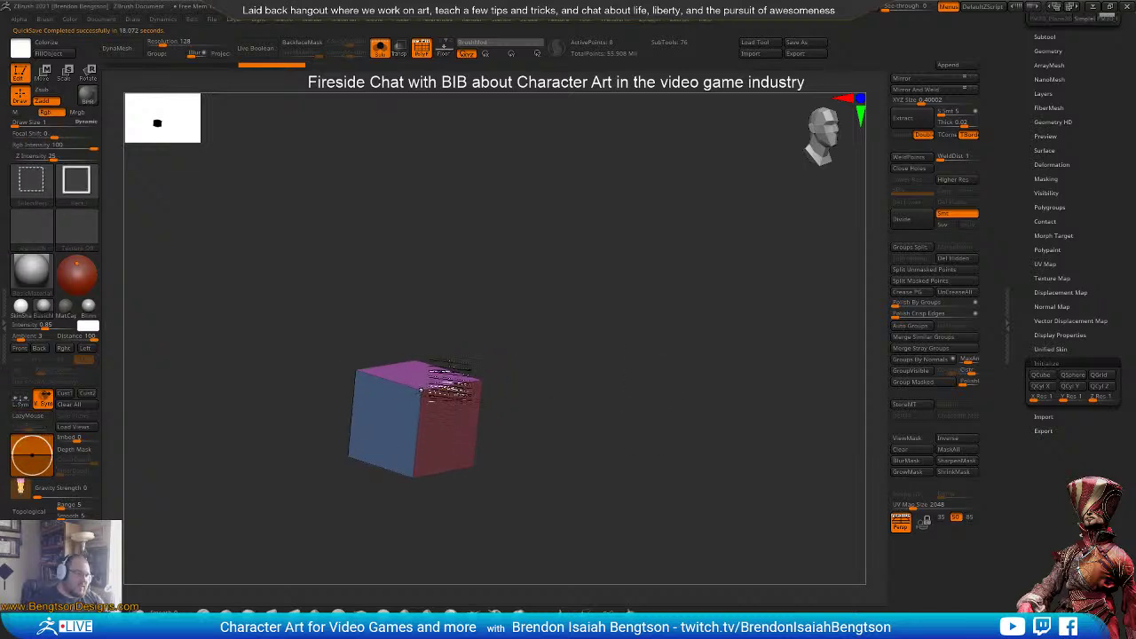
pyautogui.moveTo(439, 391); pyautogui.dragTo(555, 360)
pyautogui.keyDown('ctrl'); pyautogui.keyDown('alt'); pyautogui.keyDown('shift'); pyautogui.moveTo(391, 302); pyautogui.dragTo(292, 541); pyautogui.keyUp('shift'); pyautogui.keyUp('alt'); pyautogui.keyUp('ctrl')
pyautogui.moveTo(593, 439); pyautogui.dragTo(614, 361)
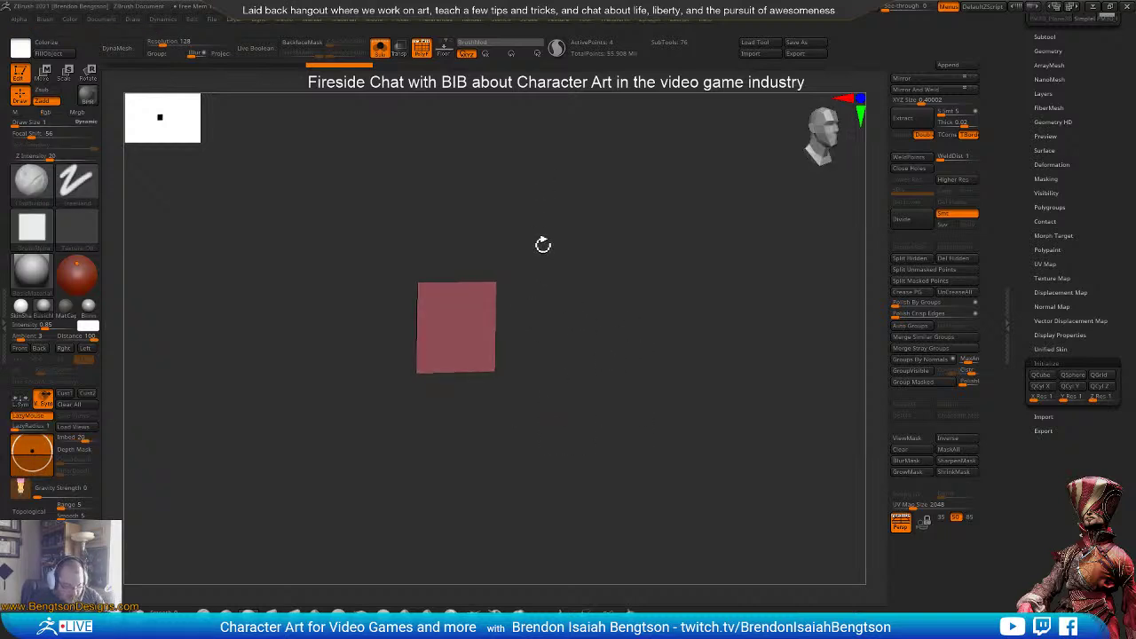
pyautogui.moveTo(543, 245); pyautogui.dragTo(711, 390)
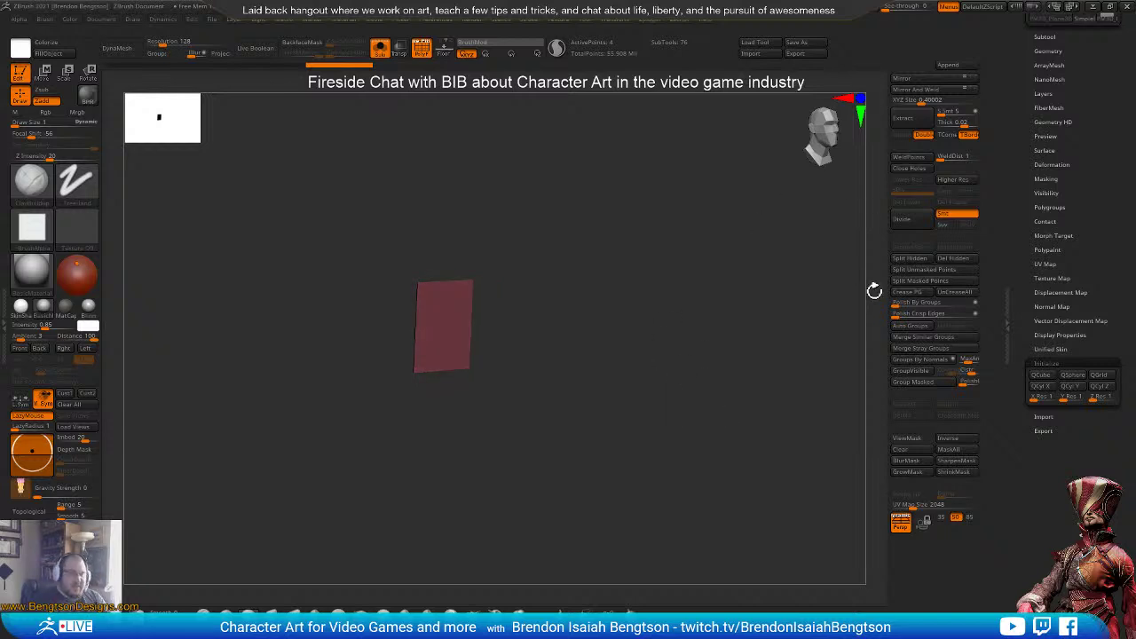
pyautogui.click(953, 263)
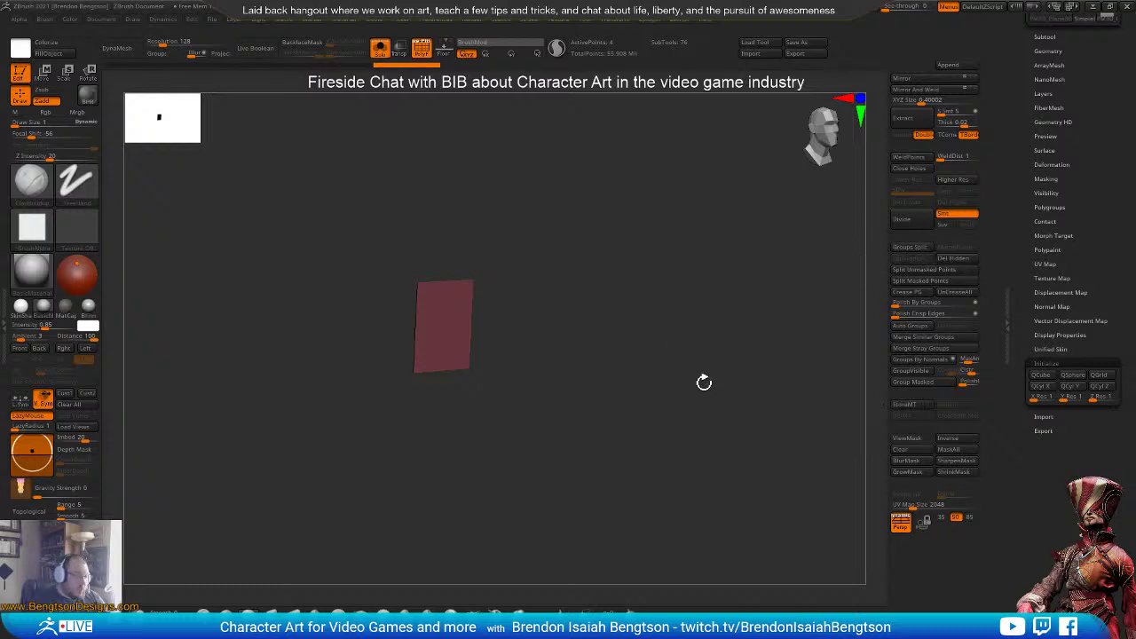
# - Scale the remaining square face up to an XYZ size of about 0.84, undoing stray transforms
pyautogui.keyDown('shift'); pyautogui.moveTo(705, 382); pyautogui.dragTo(697, 355); pyautogui.keyUp('shift')
pyautogui.press('w')
pyautogui.moveTo(462, 288); pyautogui.dragTo(463, 175)
pyautogui.moveTo(425, 327)
pyautogui.mouseDown()
pyautogui.moveTo(411, 330)
pyautogui.moveTo(464, 326)
pyautogui.moveTo(495, 262)
pyautogui.mouseUp()
pyautogui.hotkey('ctrl', 'z')
pyautogui.hotkey('ctrl', 'z')
pyautogui.press('q')
pyautogui.moveTo(627, 311); pyautogui.dragTo(654, 319)
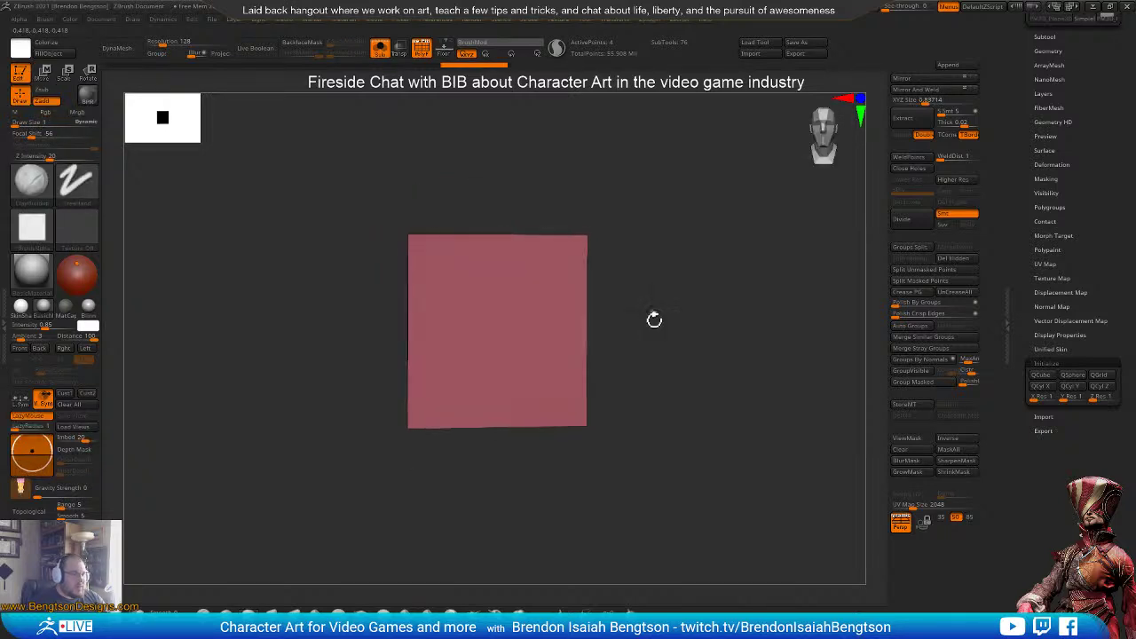
# - Show the whole scene again and move the square in front of the seated character's upper body
pyautogui.hotkey('alt', 's')
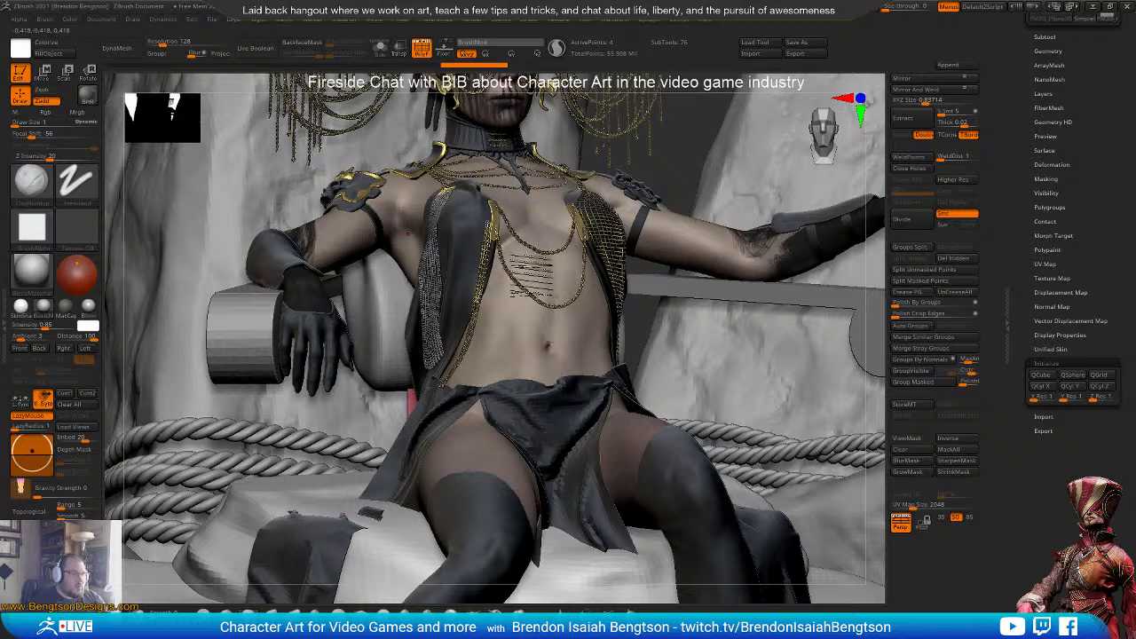
pyautogui.press('w')
pyautogui.press('y')
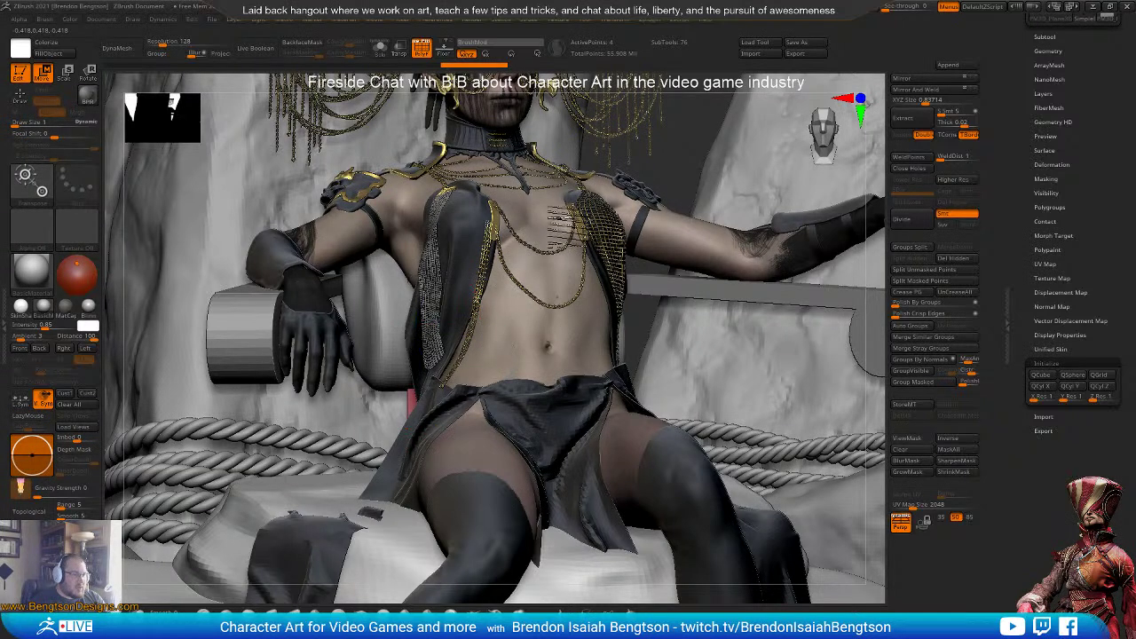
pyautogui.keyDown('ctrl'); pyautogui.moveTo(561, 229); pyautogui.dragTo(568, 332, button='right'); pyautogui.keyUp('ctrl')
pyautogui.moveTo(568, 396); pyautogui.dragTo(484, 418, button='right')
pyautogui.moveTo(417, 485); pyautogui.dragTo(484, 489)
pyautogui.moveTo(488, 327); pyautogui.dragTo(489, 285)
# - Examine the square's placement and size against the seated character from the front and at an angle
pyautogui.keyDown('shift'); pyautogui.moveTo(710, 304); pyautogui.dragTo(681, 299); pyautogui.keyUp('shift')
pyautogui.keyDown('shift'); pyautogui.moveTo(643, 361); pyautogui.dragTo(646, 341, button='right'); pyautogui.keyUp('shift')
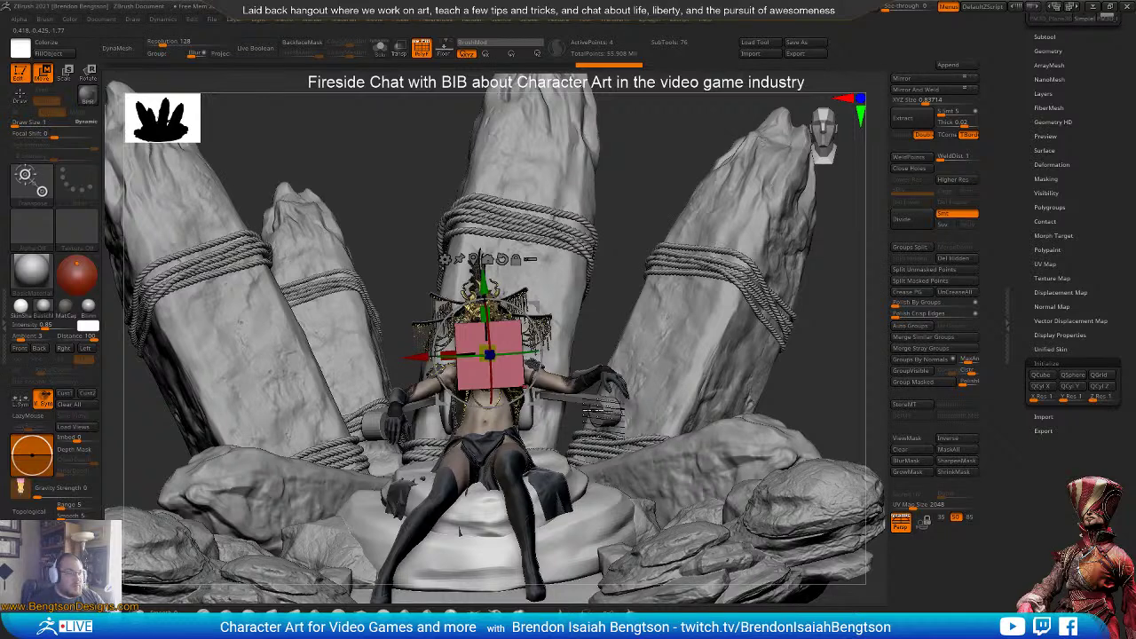
pyautogui.keyDown('shift'); pyautogui.moveTo(613, 388); pyautogui.dragTo(593, 419, button='right'); pyautogui.keyUp('shift')
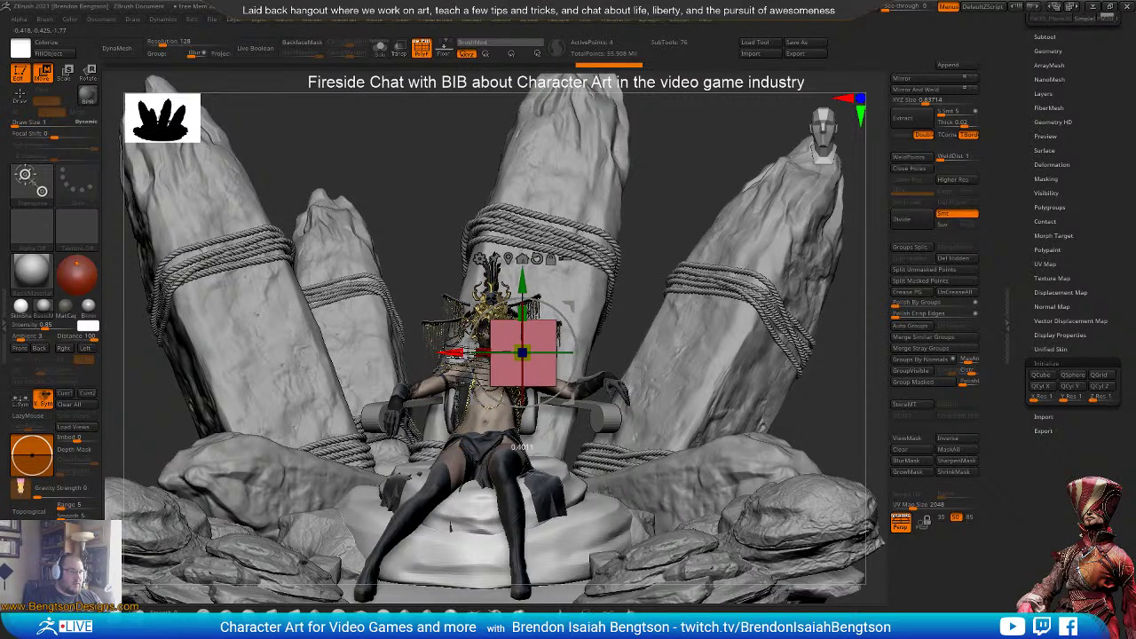
pyautogui.moveTo(641, 408); pyautogui.dragTo(626, 426)
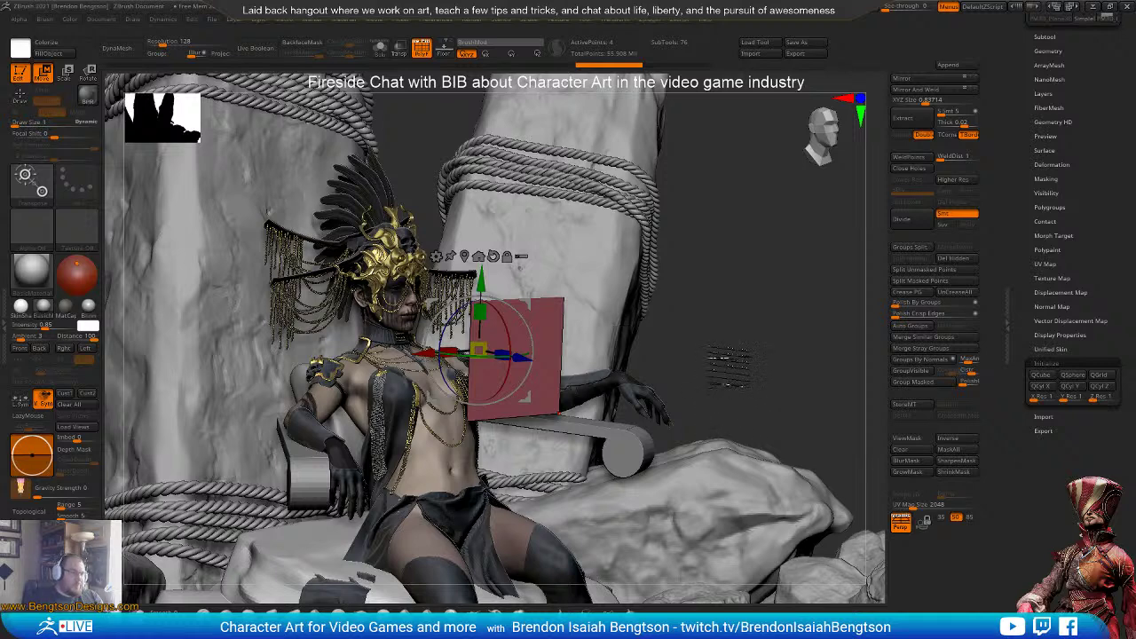
pyautogui.keyDown('shift'); pyautogui.moveTo(728, 358); pyautogui.dragTo(717, 311); pyautogui.keyUp('shift')
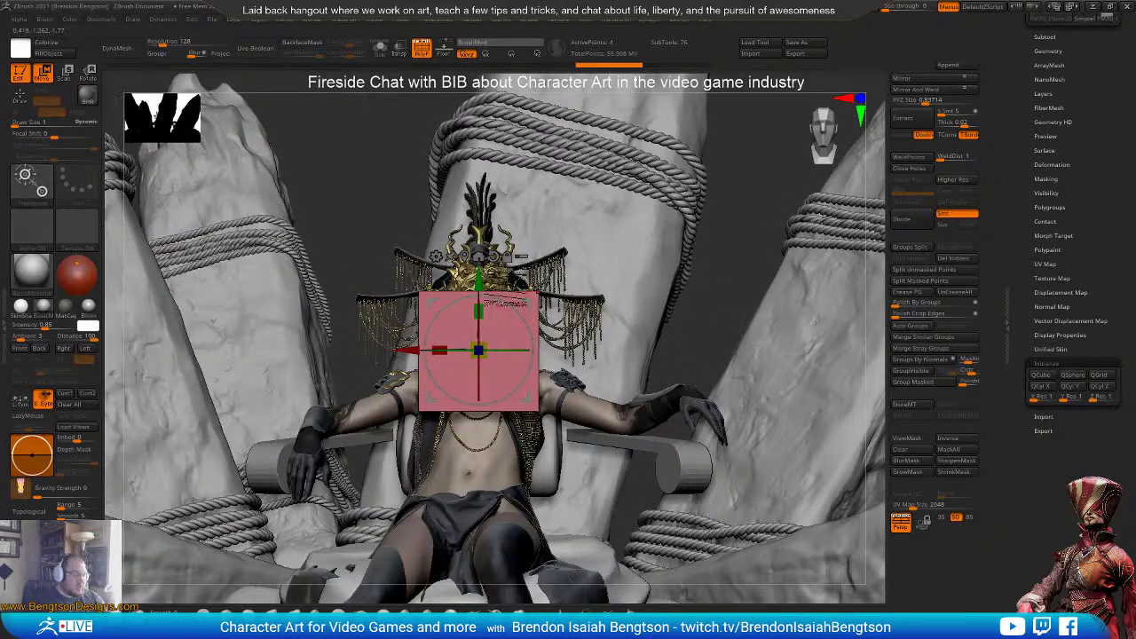
pyautogui.press('q')
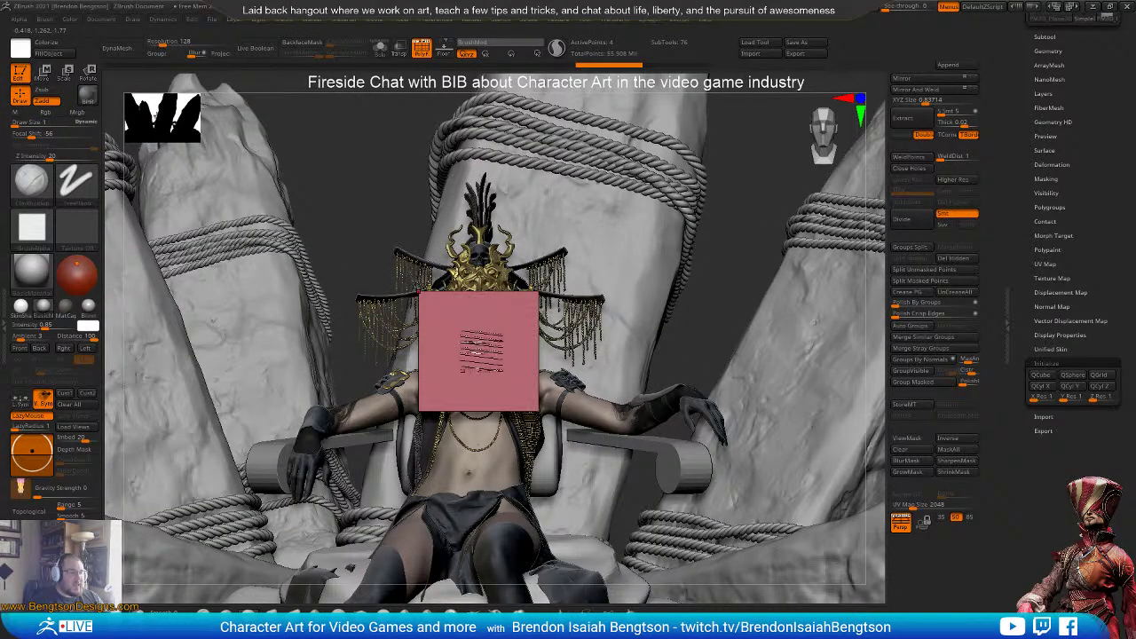
pyautogui.keyDown('ctrl'); pyautogui.moveTo(493, 311); pyautogui.dragTo(493, 304, button='right'); pyautogui.keyUp('ctrl')
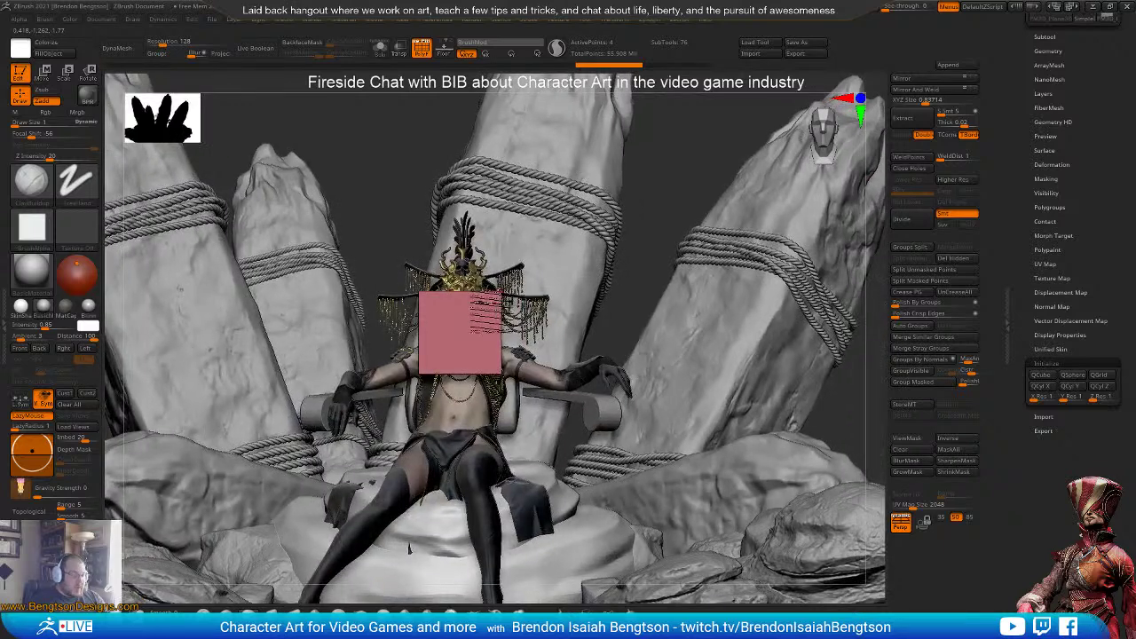
# - Isolate the square again and show the brush creation options for insert mesh brushes
pyautogui.hotkey('alt', 's')
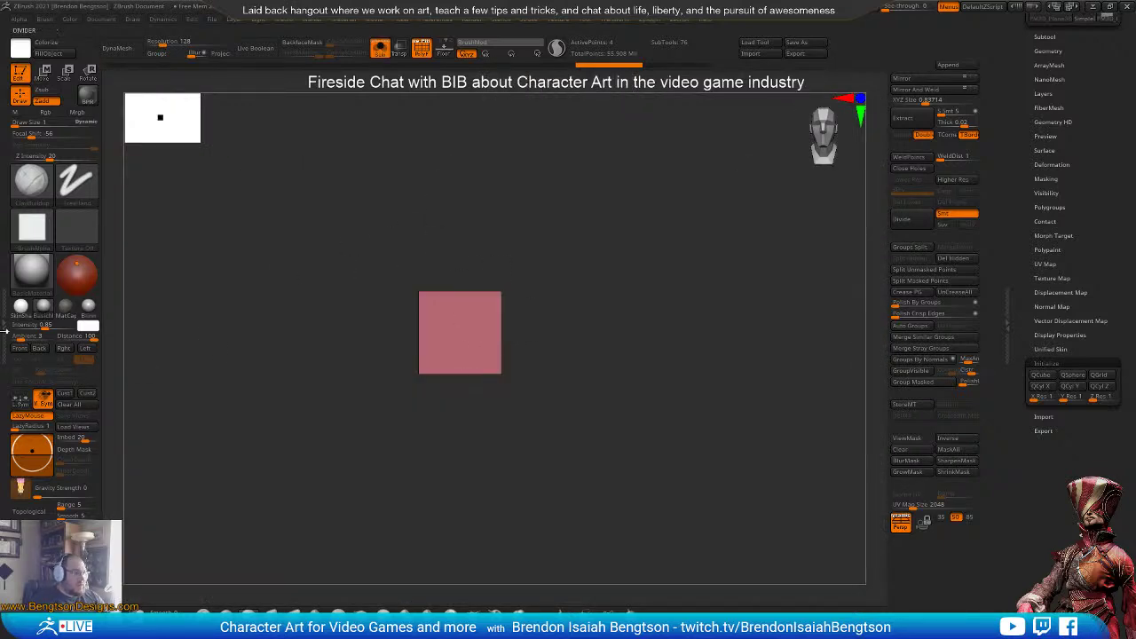
pyautogui.click(3, 326)
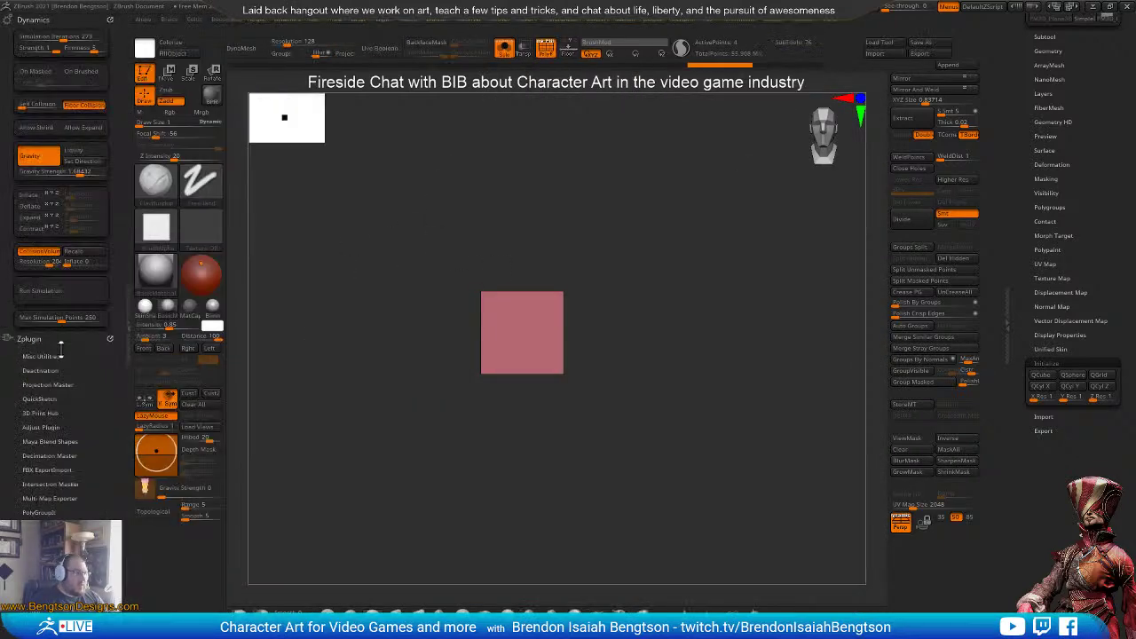
pyautogui.moveTo(61, 499); pyautogui.dragTo(68, 278)
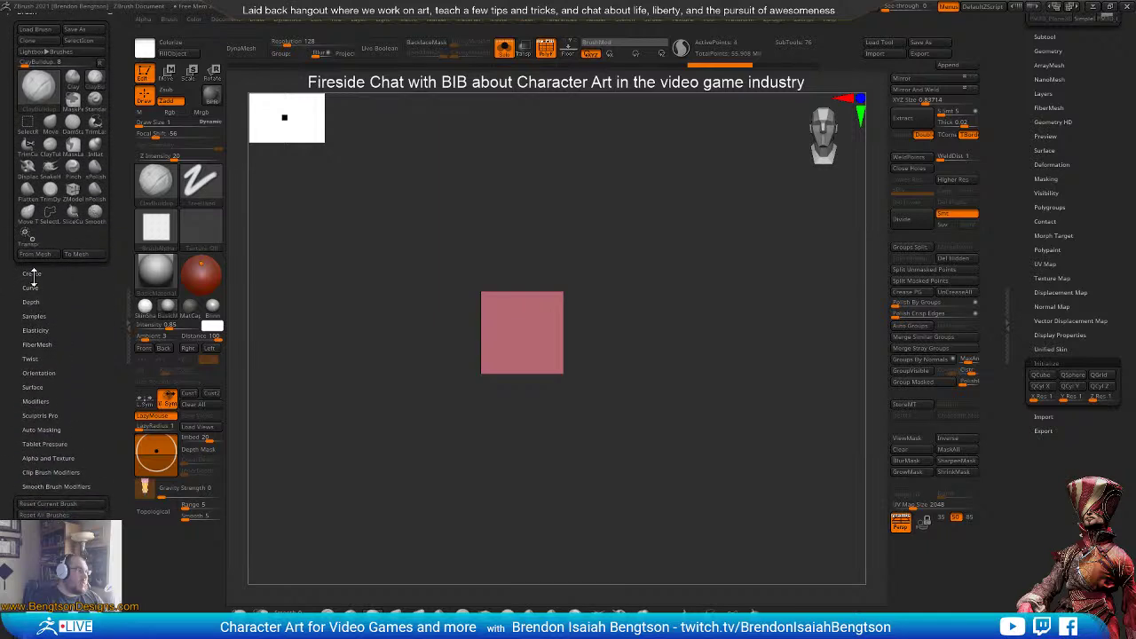
pyautogui.click(32, 274)
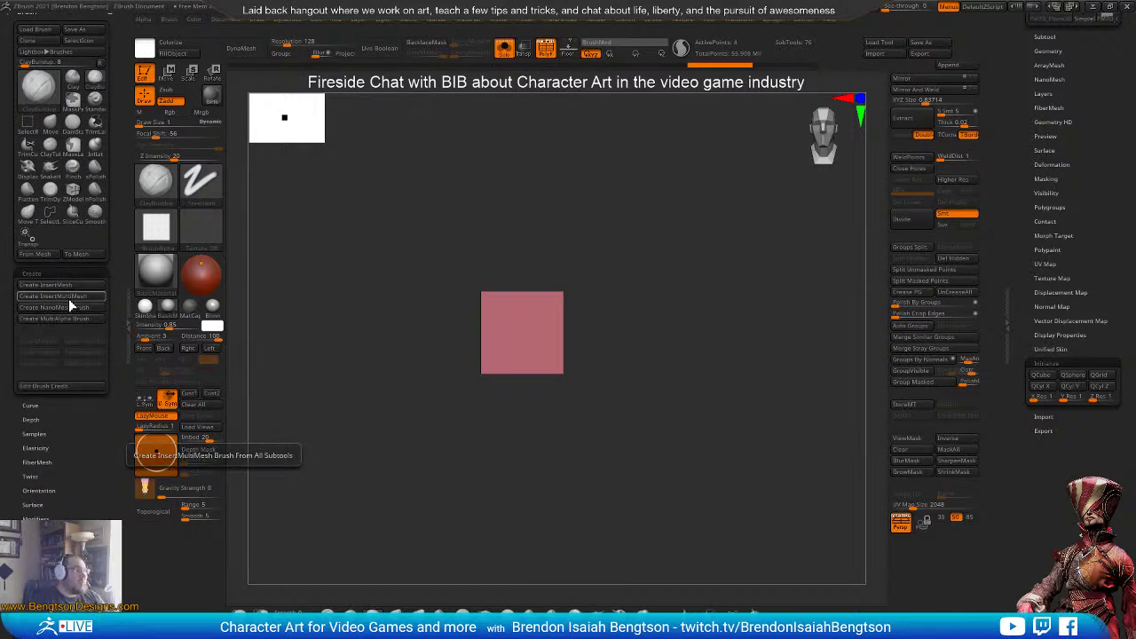
pyautogui.click(68, 298)
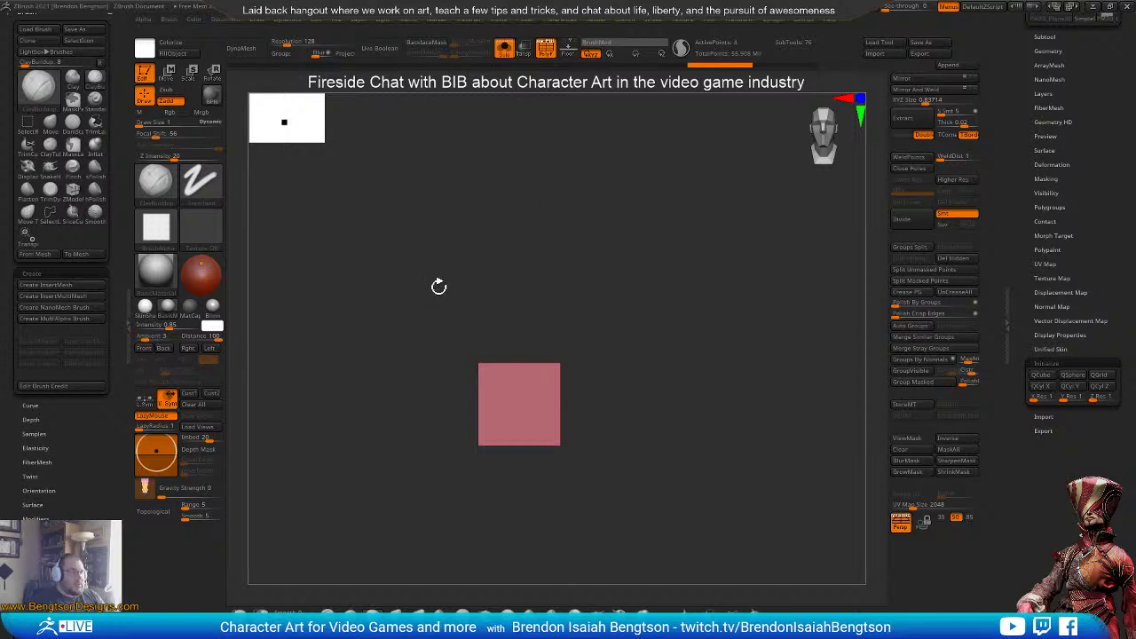
# - Duplicate the square above and below itself into a column of three and give each its own polygroup with Auto Groups
pyautogui.press('w')
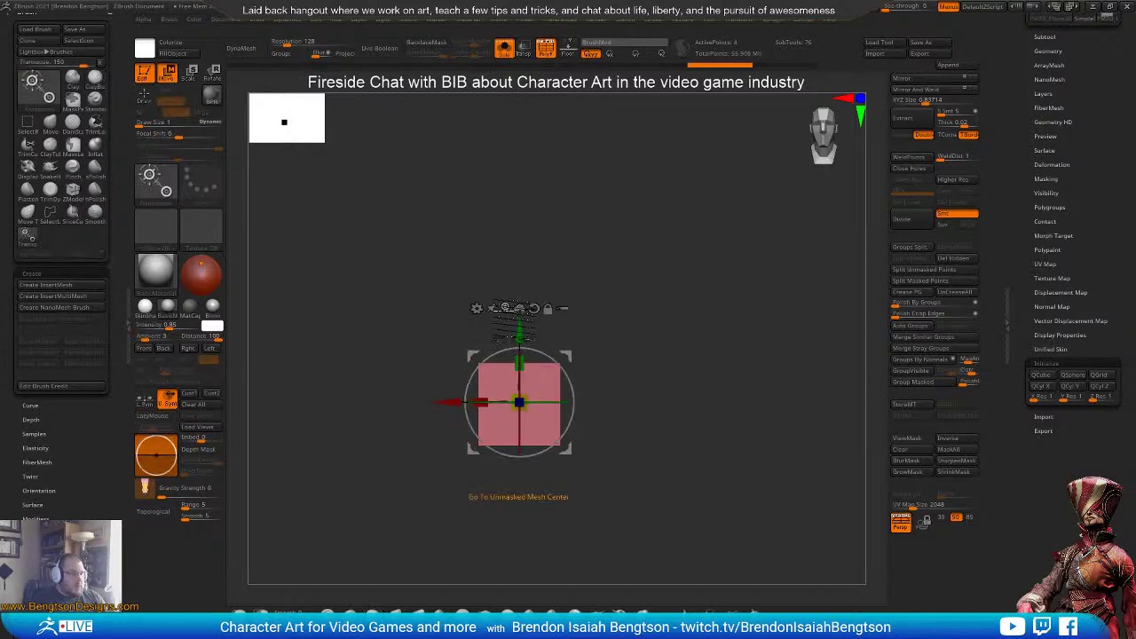
pyautogui.keyDown('ctrl'); pyautogui.moveTo(520, 337); pyautogui.dragTo(520, 416); pyautogui.keyUp('ctrl')
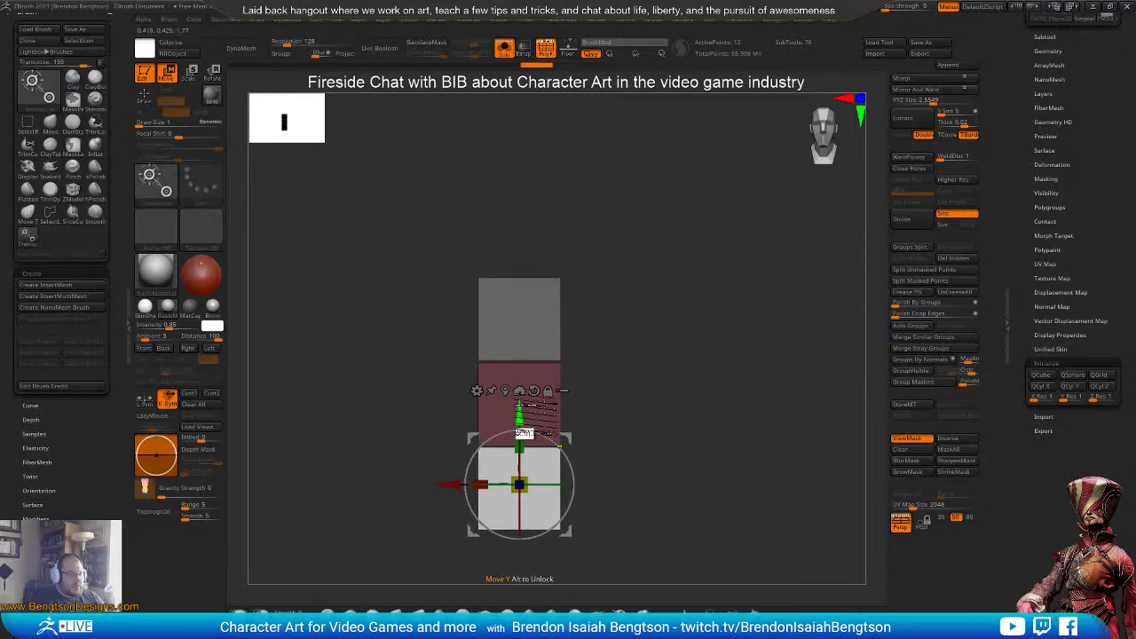
pyautogui.press('q')
pyautogui.click(912, 325)
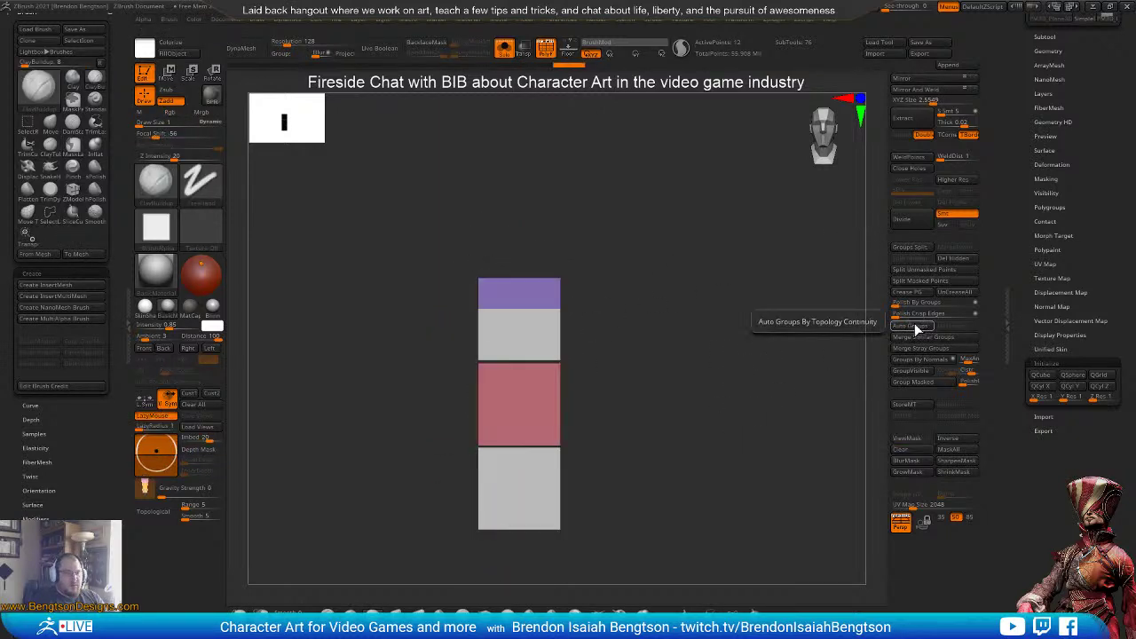
pyautogui.moveTo(659, 431); pyautogui.dragTo(679, 443)
pyautogui.keyDown('shift'); pyautogui.moveTo(681, 449); pyautogui.dragTo(672, 449); pyautogui.keyUp('shift')
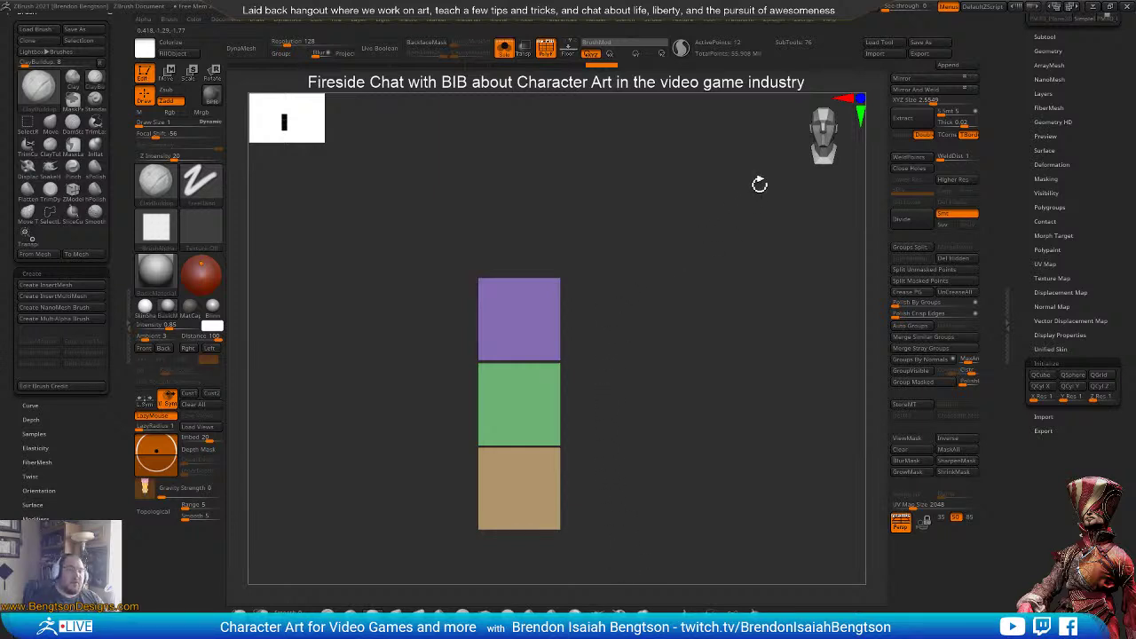
pyautogui.moveTo(721, 288); pyautogui.dragTo(733, 325)
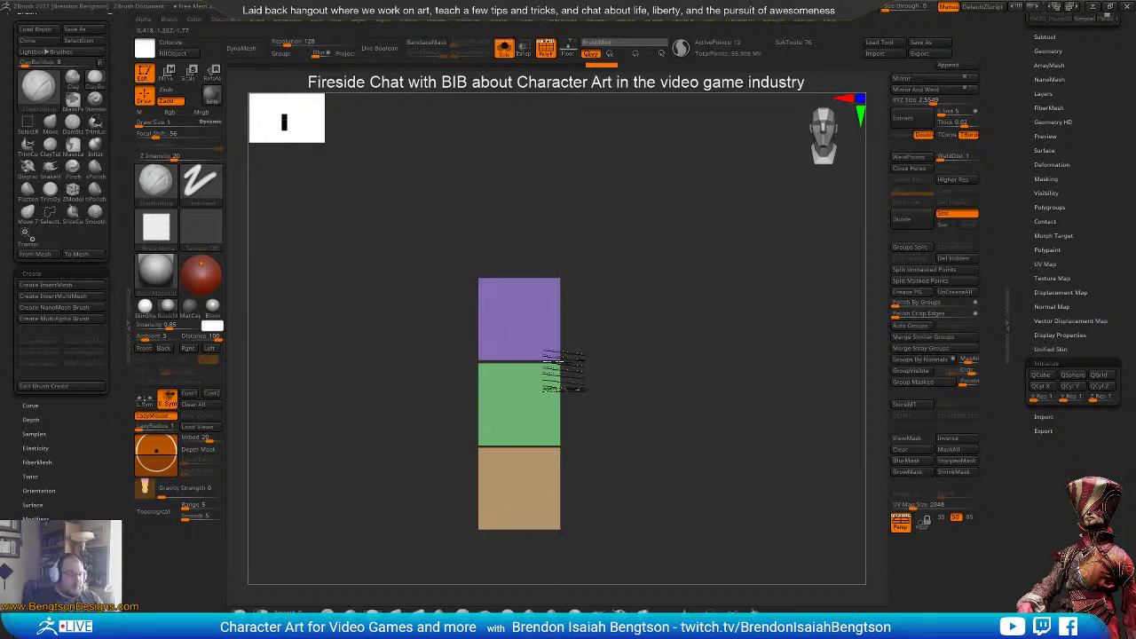
# - Browse the LightBox projects and brushes, and open a folder of insert mesh brushes
pyautogui.press(',')
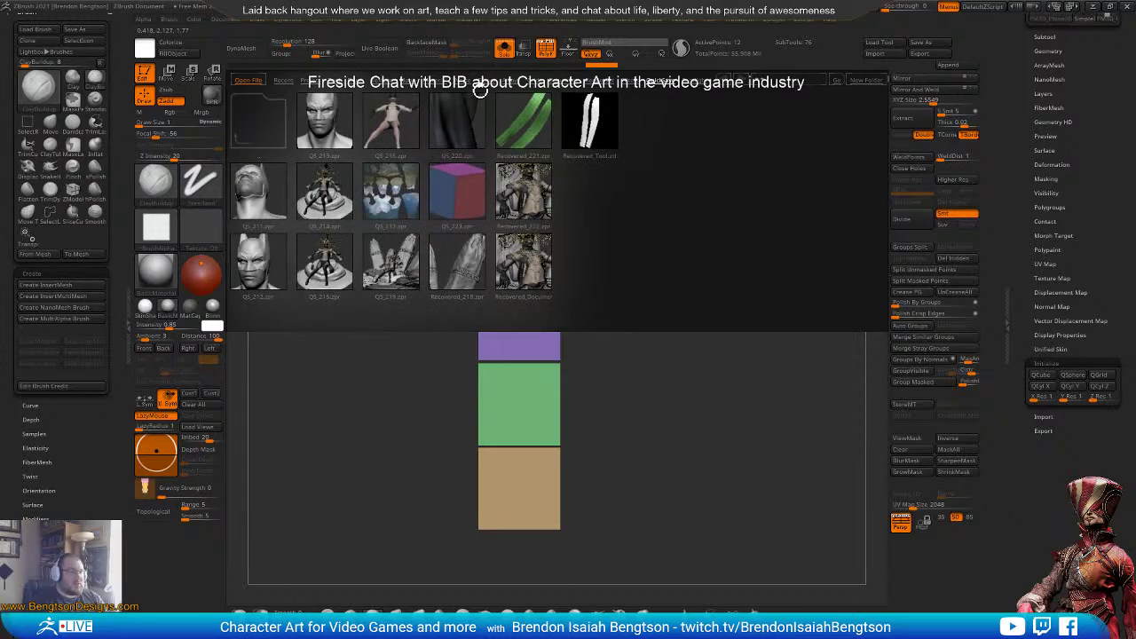
pyautogui.click(311, 81)
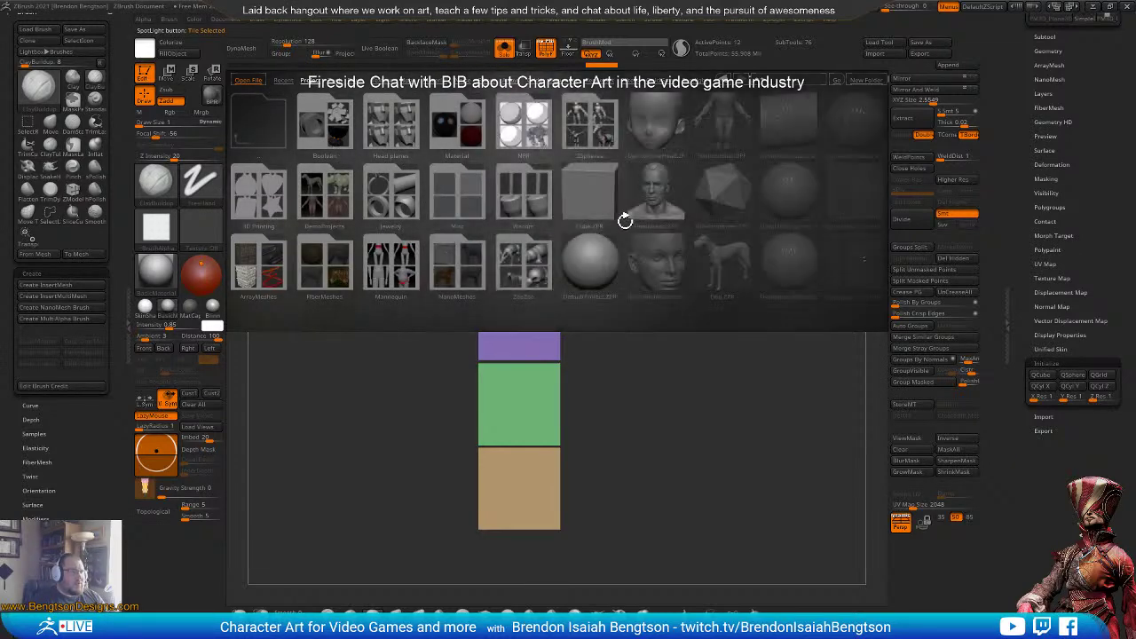
pyautogui.moveTo(781, 246); pyautogui.dragTo(715, 261)
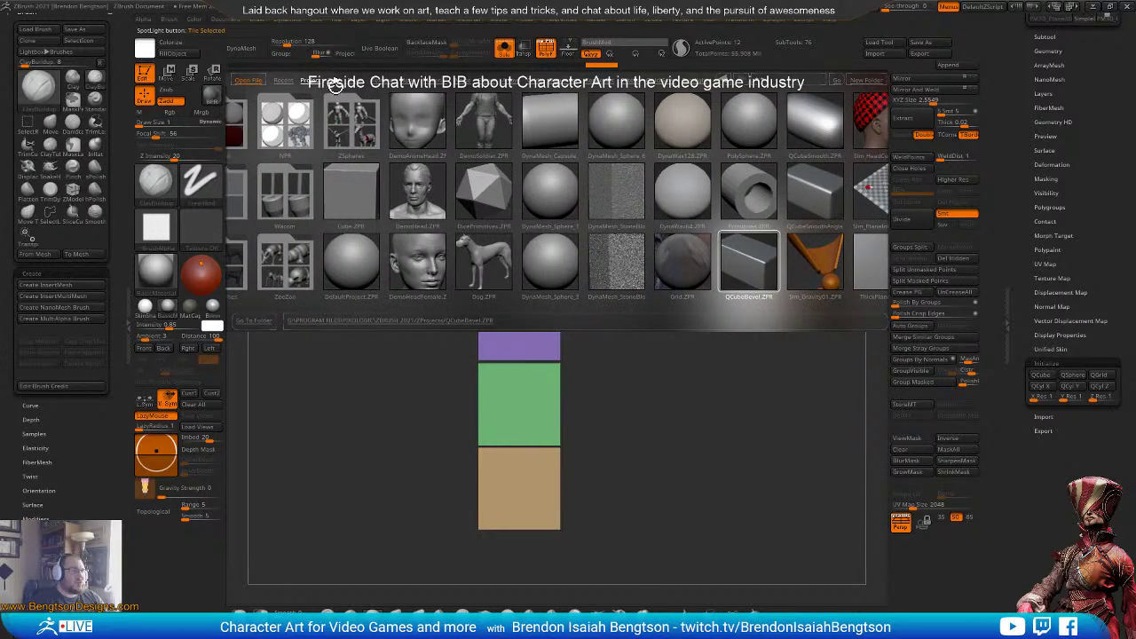
pyautogui.click(334, 83)
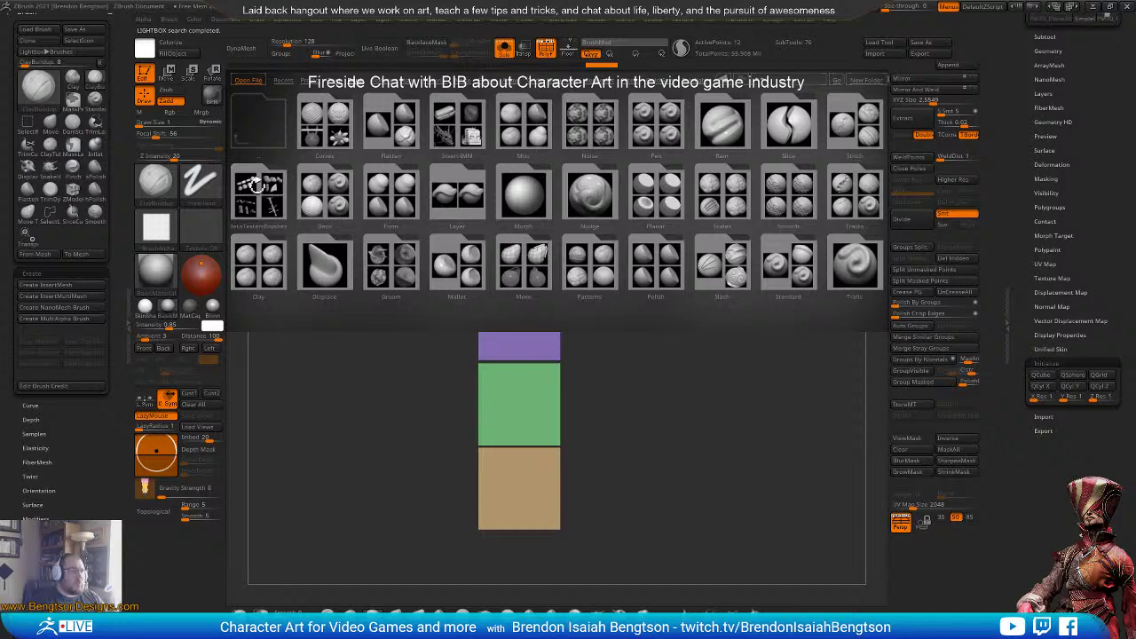
pyautogui.click(261, 201)
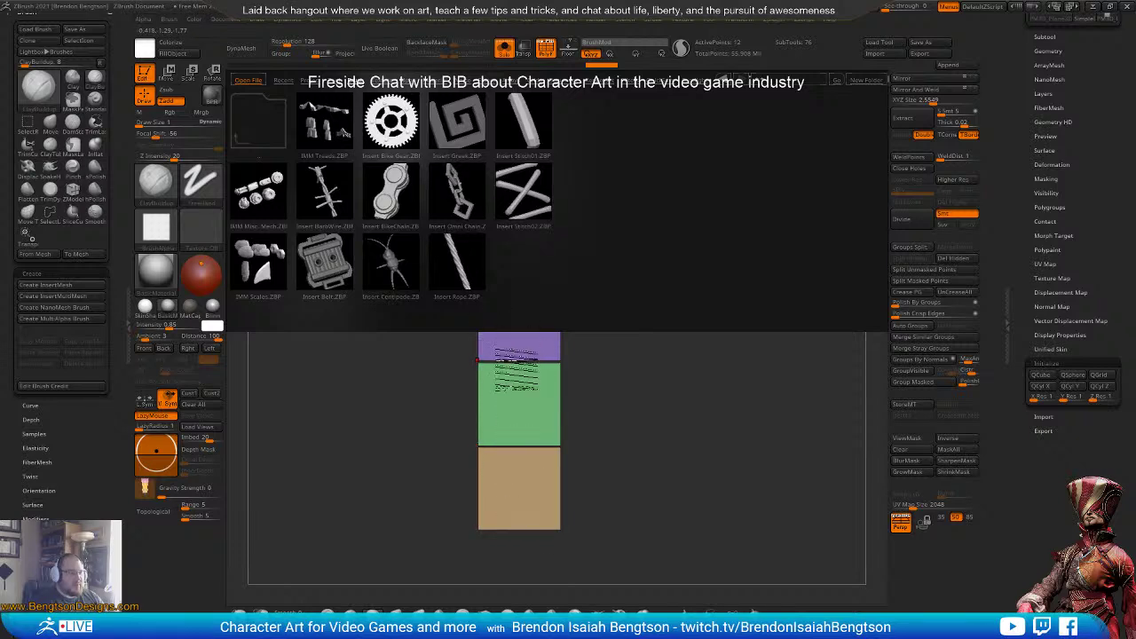
# - Load the Insert Omni Chain brush, try a stroke across the column and undo it, and set the draw size to 93
pyautogui.doubleClick(459, 192)
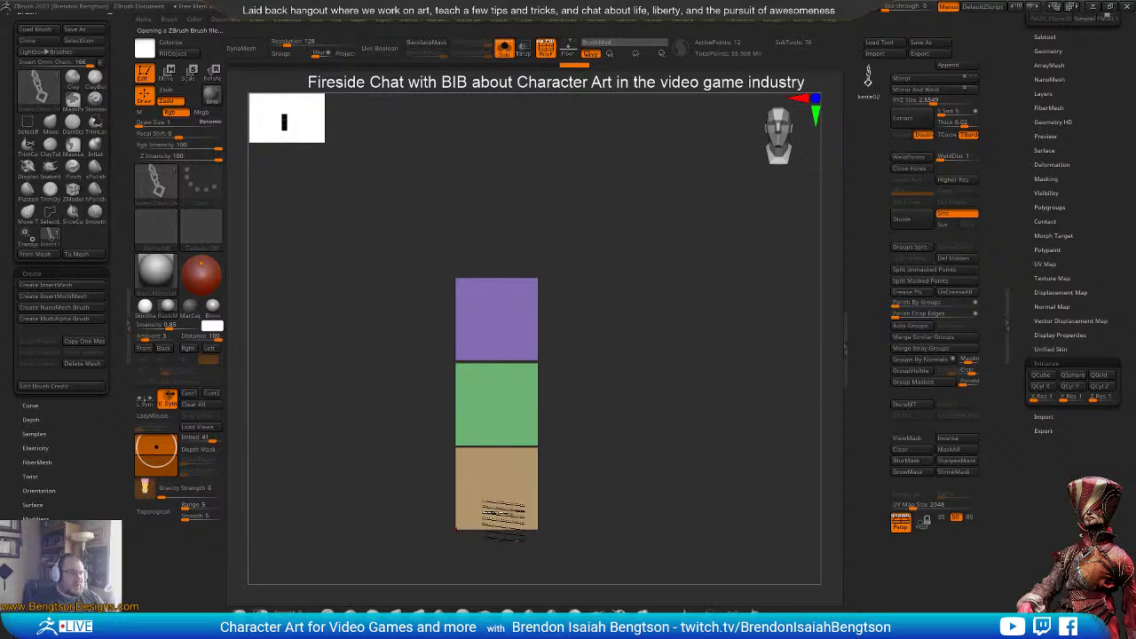
pyautogui.moveTo(501, 528)
pyautogui.mouseDown()
pyautogui.moveTo(621, 216)
pyautogui.moveTo(643, 211)
pyautogui.mouseUp()
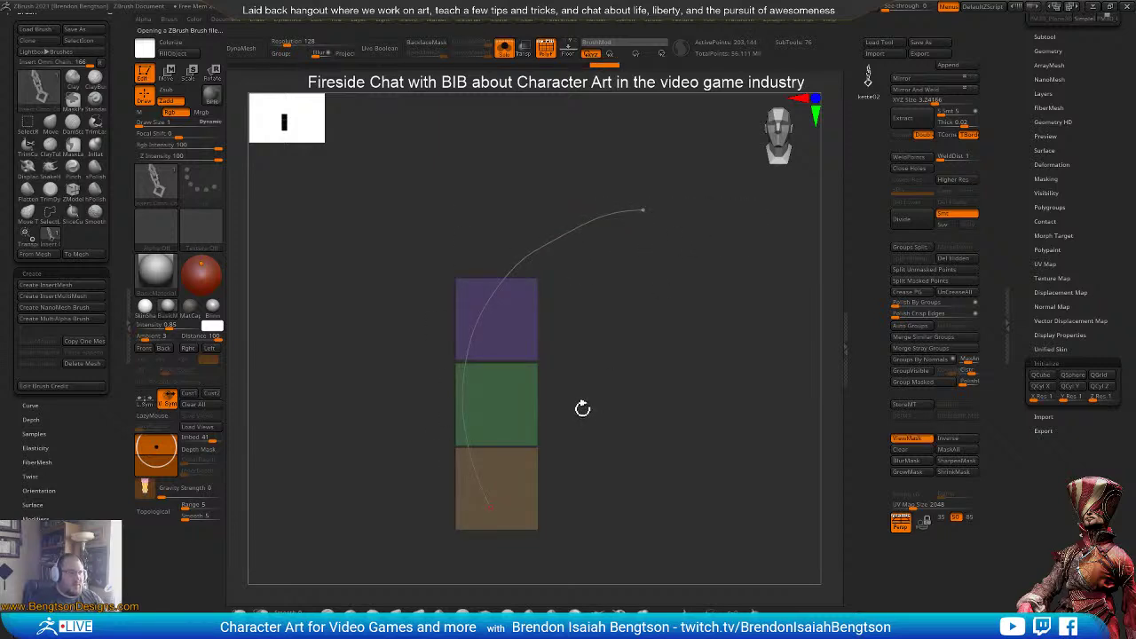
pyautogui.hotkey('ctrl', 'z')
pyautogui.press('space')
pyautogui.moveTo(593, 363); pyautogui.dragTo(598, 364)
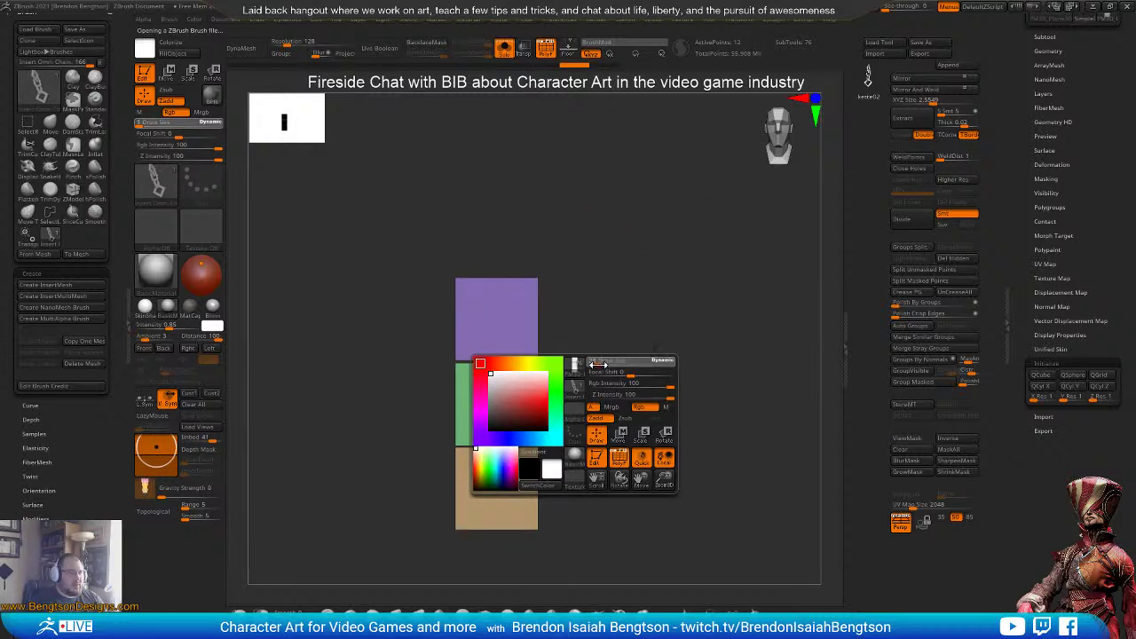
# - Draw a curved chain from the lowest square up past the top one and inspect its links at an angle
pyautogui.moveTo(478, 522)
pyautogui.mouseDown()
pyautogui.moveTo(484, 541)
pyautogui.moveTo(643, 169)
pyautogui.mouseUp()
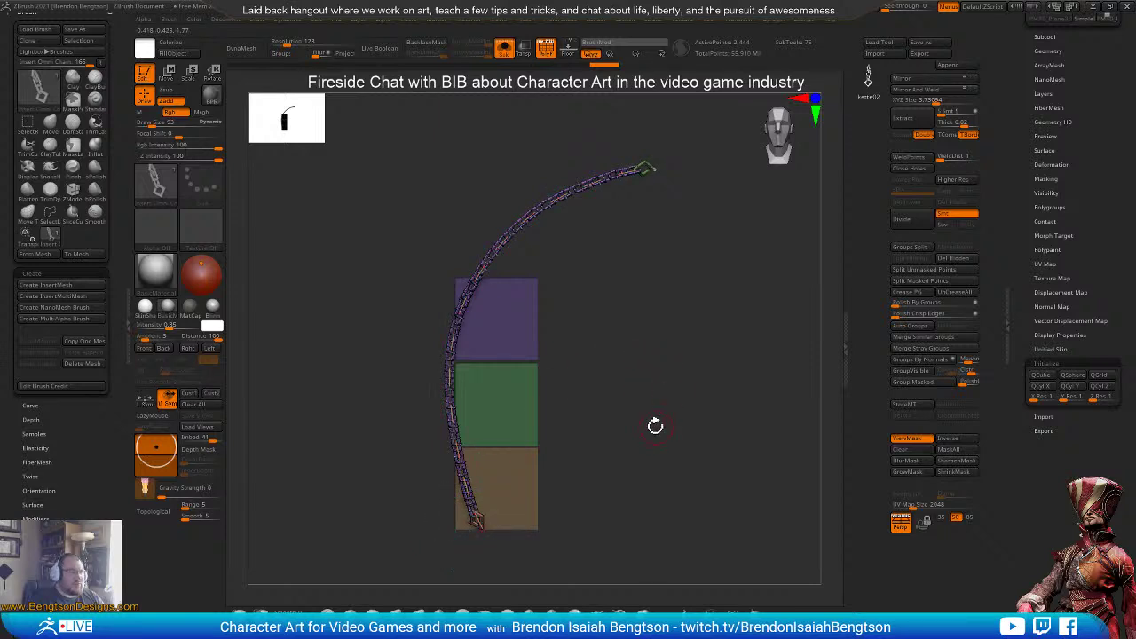
pyautogui.moveTo(655, 426)
pyautogui.mouseDown()
pyautogui.moveTo(701, 444)
pyautogui.moveTo(697, 463)
pyautogui.moveTo(637, 251)
pyautogui.mouseUp()
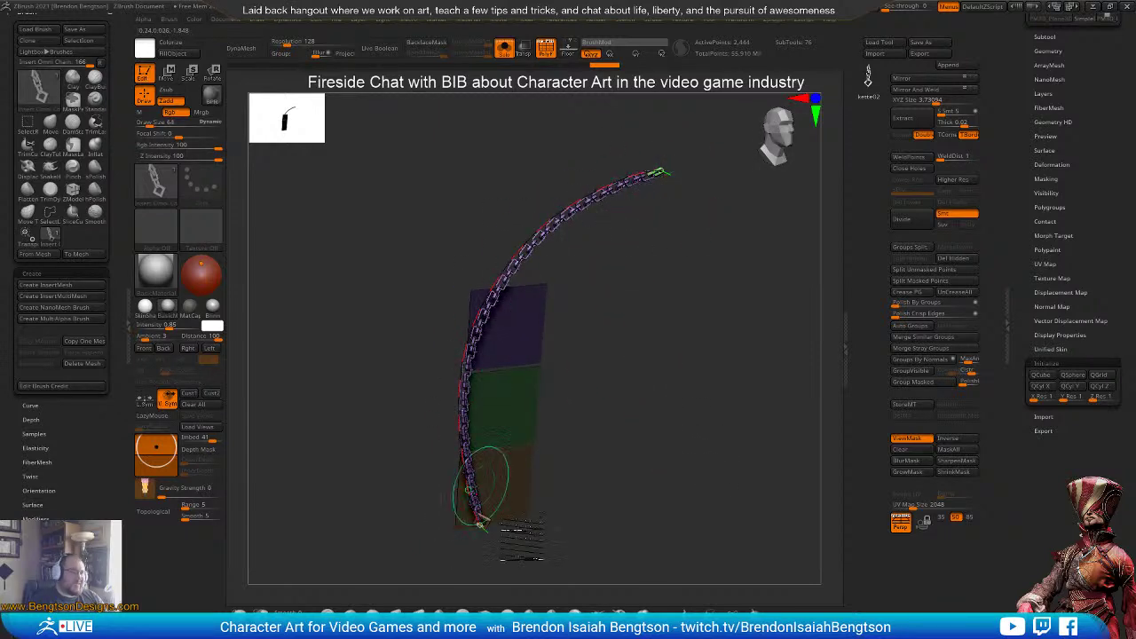
pyautogui.keyDown('shift'); pyautogui.moveTo(658, 421); pyautogui.dragTo(634, 350); pyautogui.keyUp('shift')
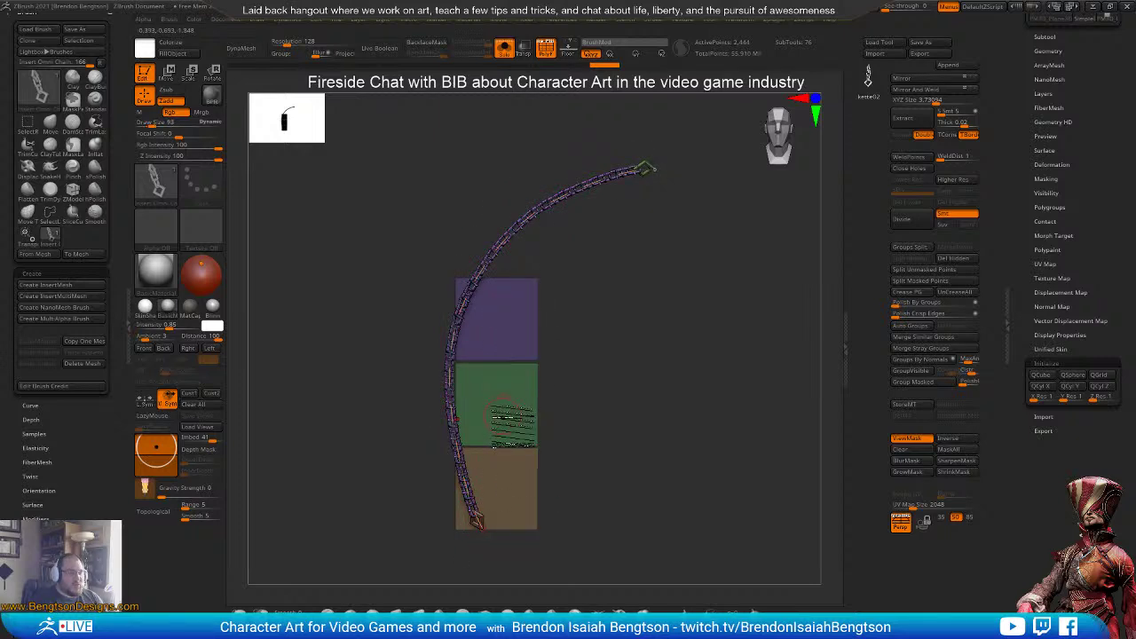
# - Look through the chain brush's modifier settings, including Tri Parts, and the neighbouring alpha, material and stroke settings
pyautogui.click(74, 289)
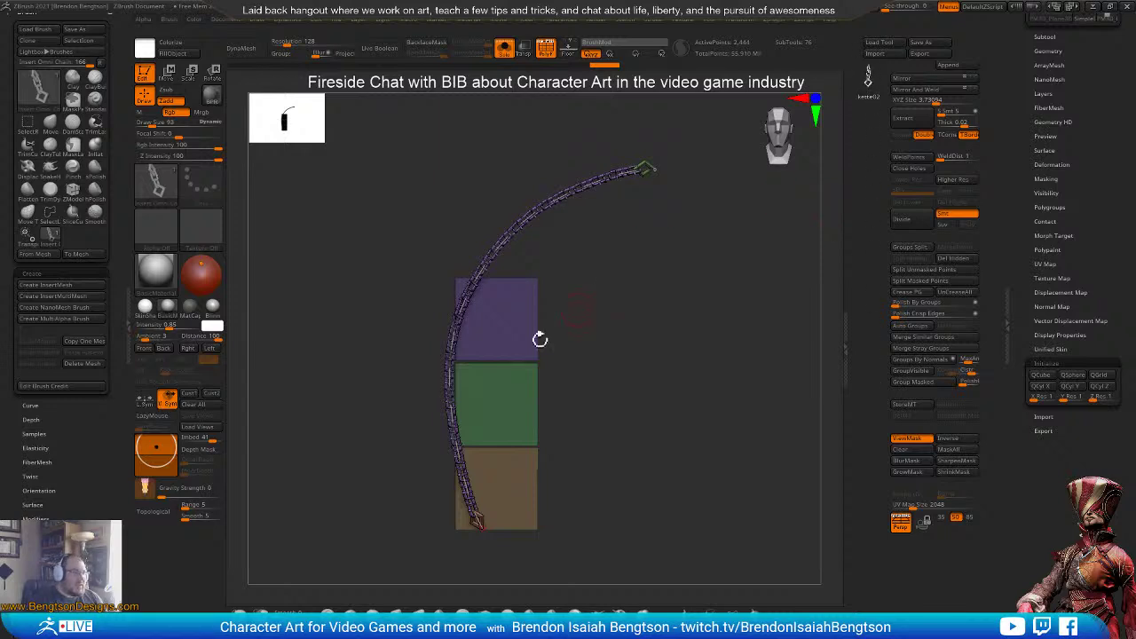
pyautogui.click(35, 518)
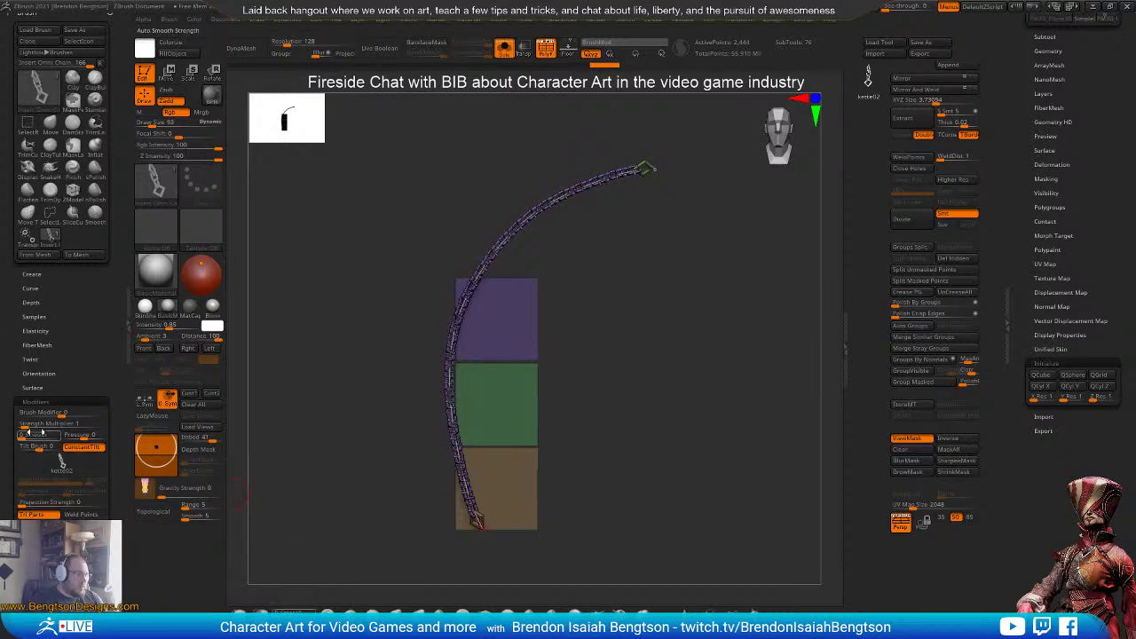
pyautogui.moveTo(80, 342); pyautogui.dragTo(73, 420)
pyautogui.moveTo(60, 137); pyautogui.dragTo(62, 301)
pyautogui.moveTo(71, 98); pyautogui.dragTo(84, 225)
pyautogui.moveTo(82, 176)
pyautogui.mouseDown()
pyautogui.moveTo(84, 240)
pyautogui.moveTo(65, 332)
pyautogui.mouseUp()
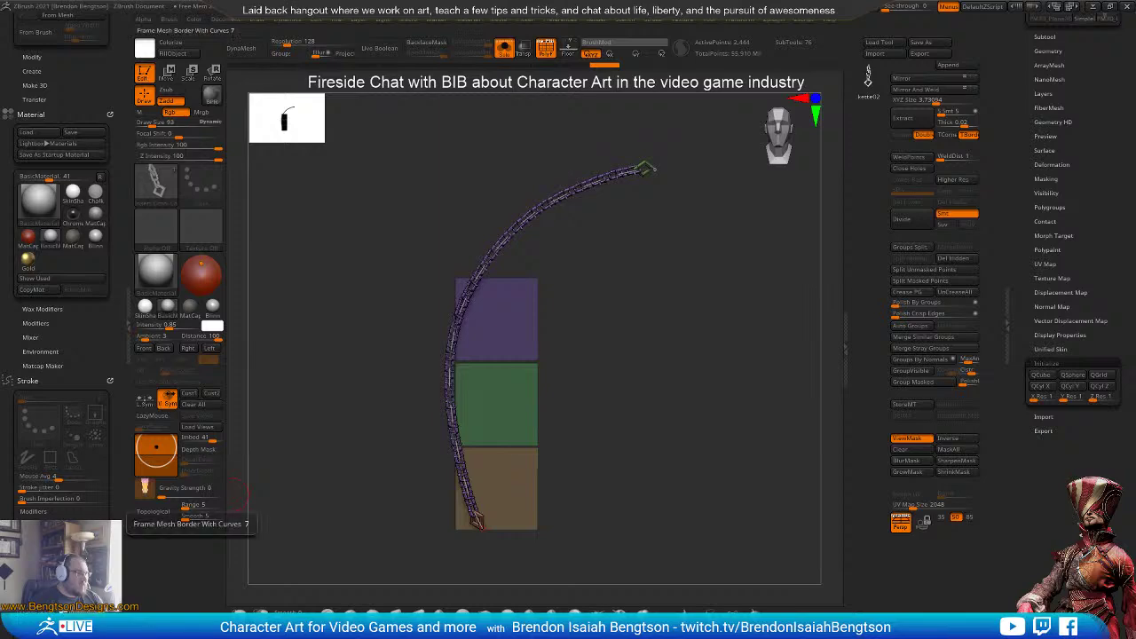
pyautogui.moveTo(73, 460)
pyautogui.mouseDown()
pyautogui.moveTo(73, 243)
pyautogui.moveTo(70, 527)
pyautogui.mouseUp()
pyautogui.moveTo(71, 315)
pyautogui.mouseDown()
pyautogui.moveTo(73, 451)
pyautogui.moveTo(74, 354)
pyautogui.mouseUp()
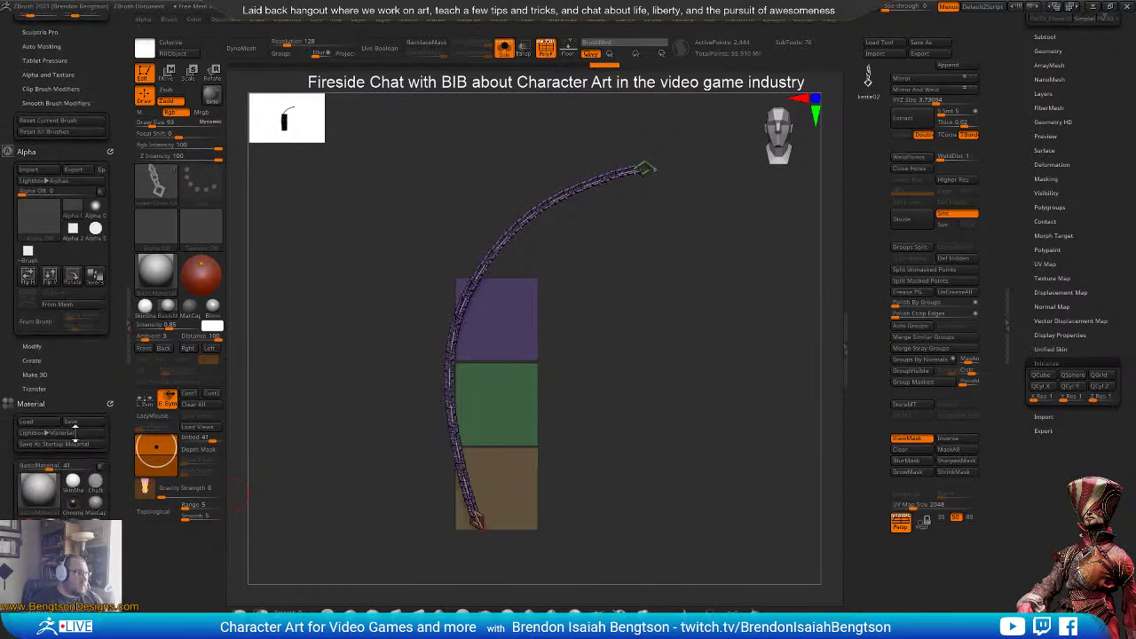
pyautogui.moveTo(76, 524); pyautogui.dragTo(76, 410)
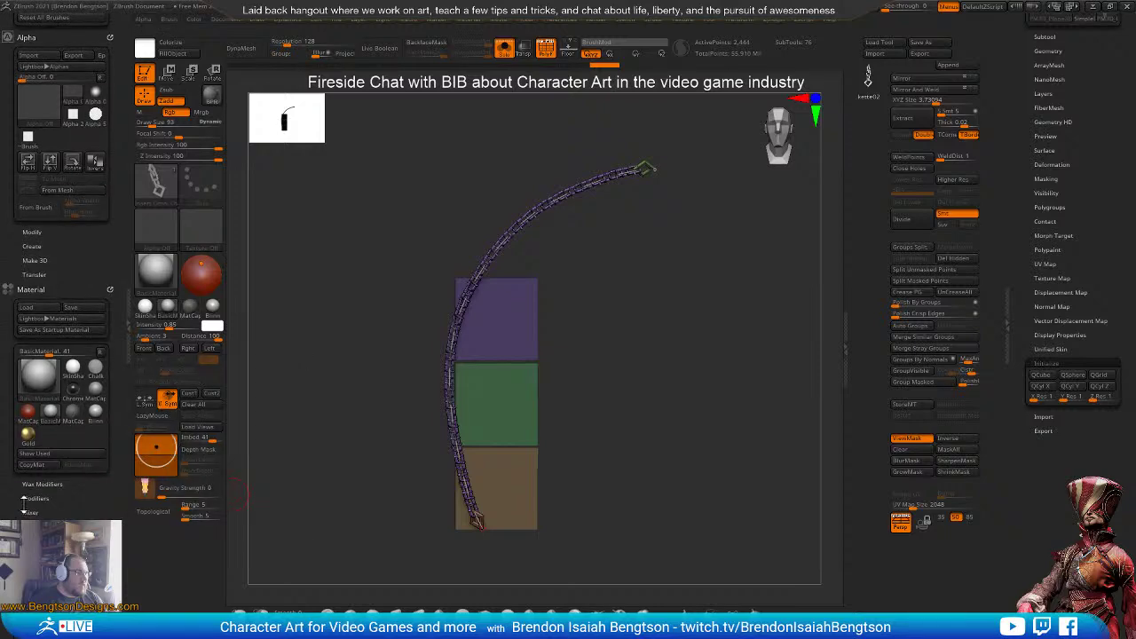
pyautogui.moveTo(80, 265); pyautogui.dragTo(82, 373)
pyautogui.moveTo(84, 304); pyautogui.dragTo(87, 382)
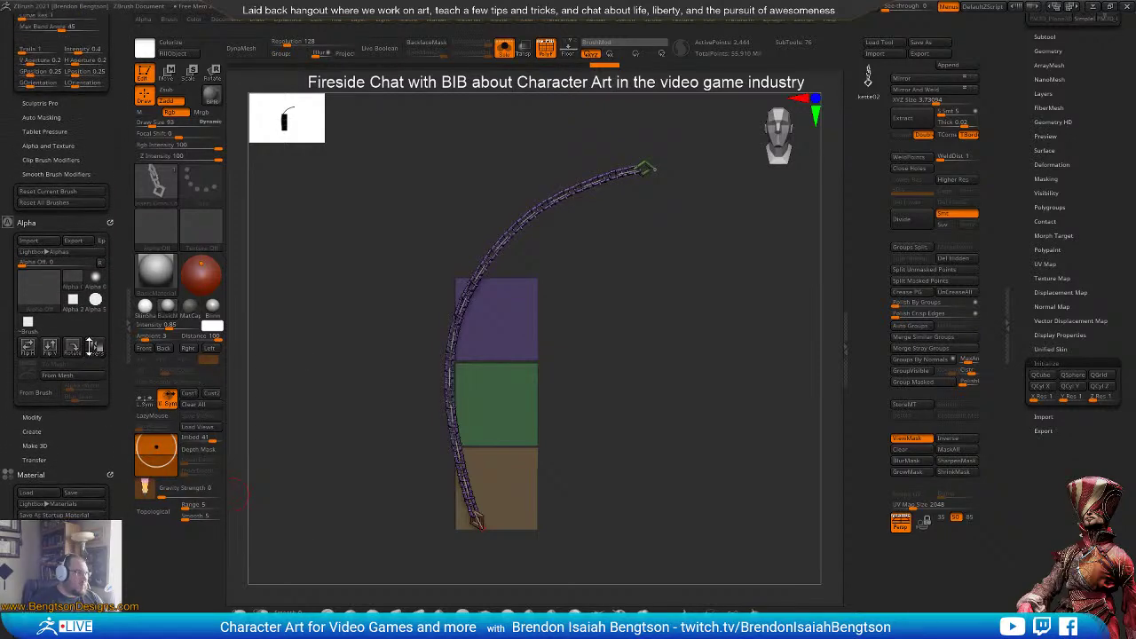
pyautogui.moveTo(88, 178); pyautogui.dragTo(89, 387)
pyautogui.moveTo(89, 317); pyautogui.dragTo(88, 421)
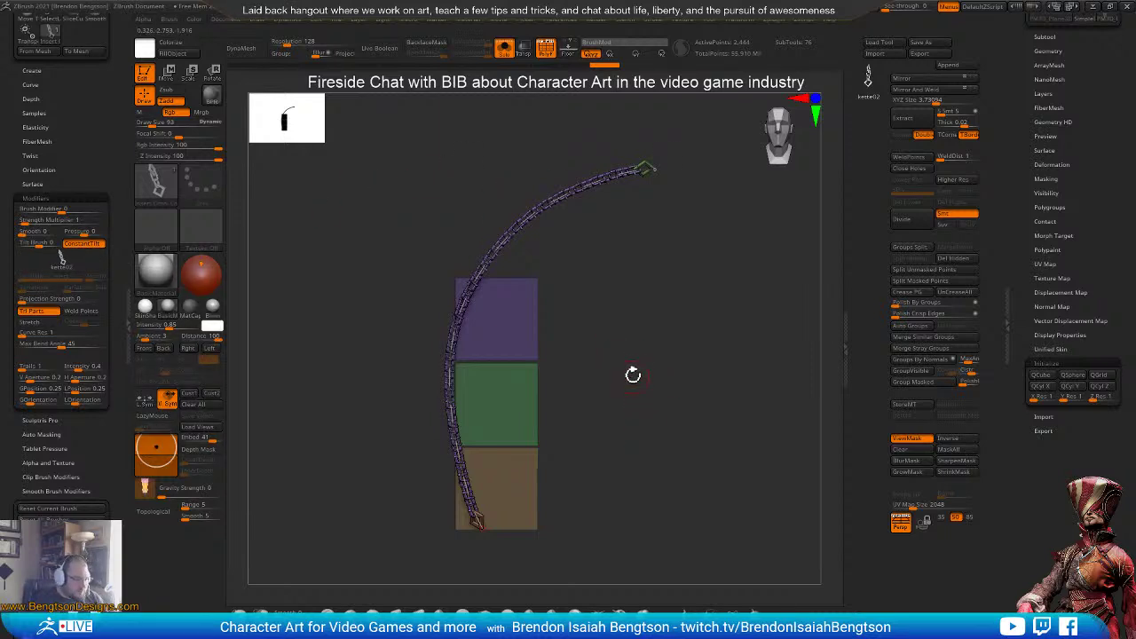
# - Undo the chain and the column duplication back to the single square
pyautogui.hotkey('ctrl', 'z')
pyautogui.hotkey('ctrl', 'z')
pyautogui.hotkey('ctrl', 'z')
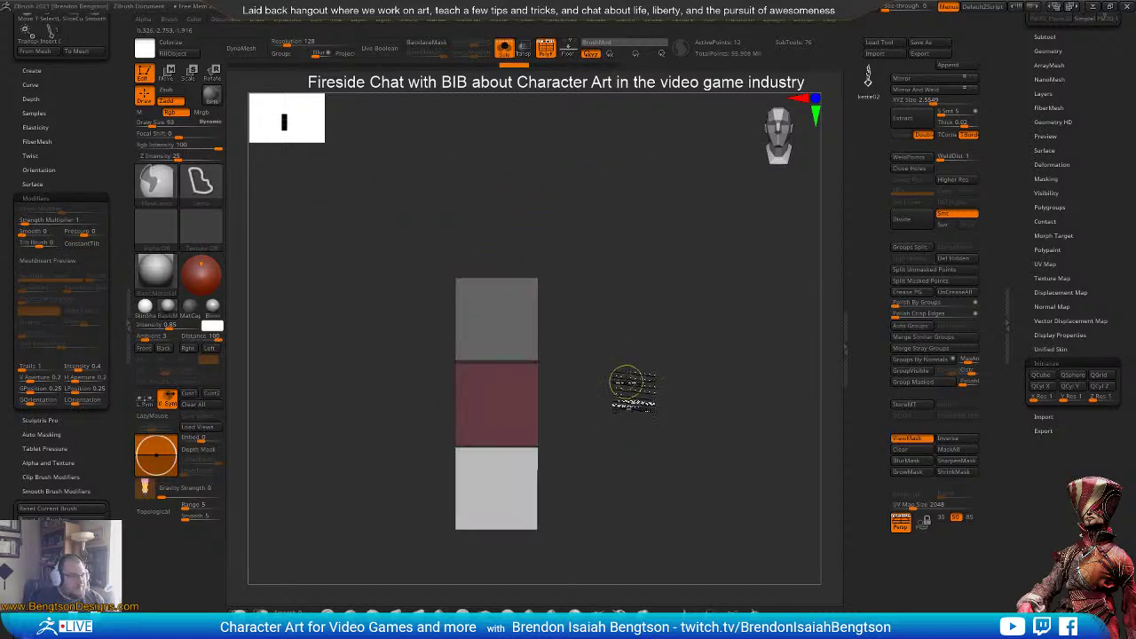
pyautogui.hotkey('ctrl', 'z')
pyautogui.hotkey('ctrl', 'z')
pyautogui.keyDown('alt'); pyautogui.moveTo(620, 397); pyautogui.dragTo(648, 451); pyautogui.keyUp('alt')
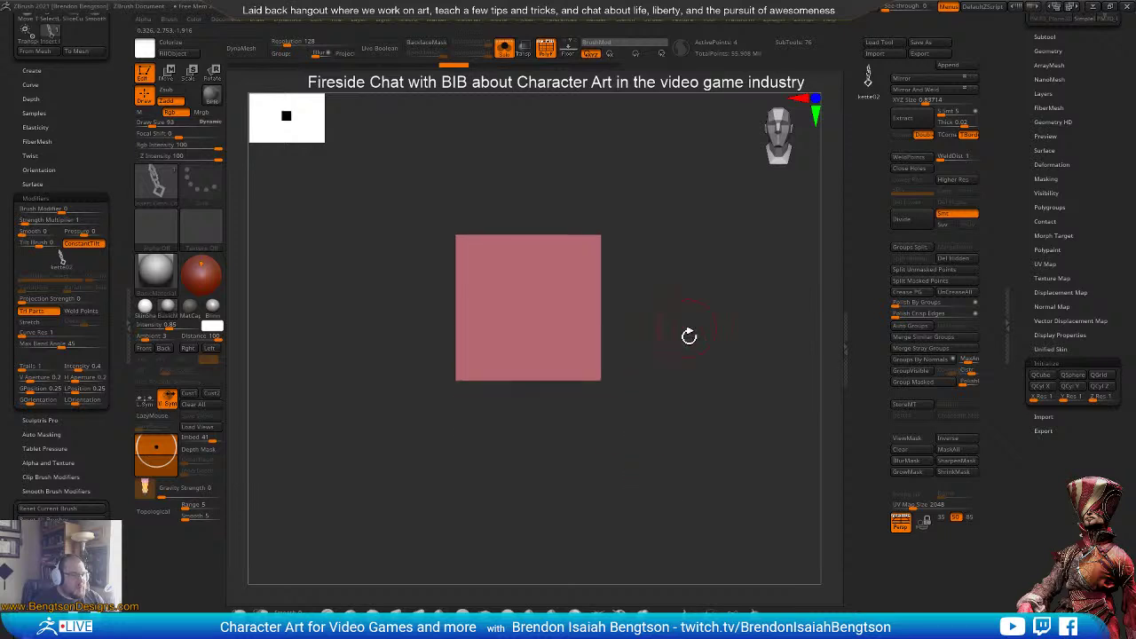
pyautogui.keyDown('alt'); pyautogui.moveTo(689, 336); pyautogui.dragTo(679, 434); pyautogui.keyUp('alt')
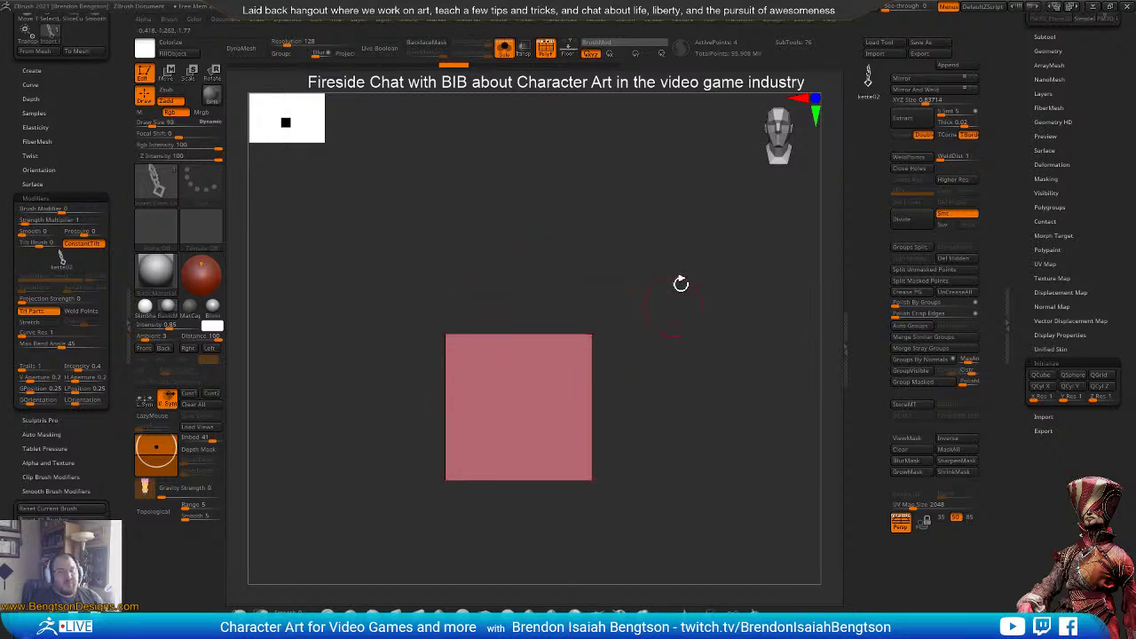
pyautogui.moveTo(681, 284); pyautogui.dragTo(662, 305)
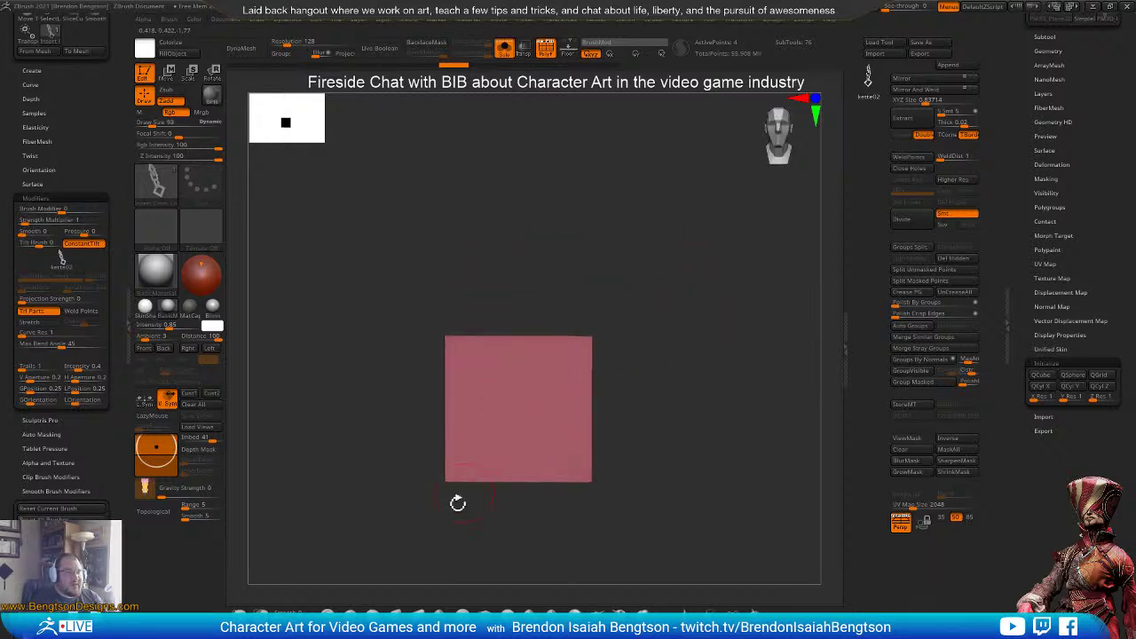
pyautogui.keyDown('shift'); pyautogui.moveTo(707, 352); pyautogui.dragTo(715, 345); pyautogui.keyUp('shift')
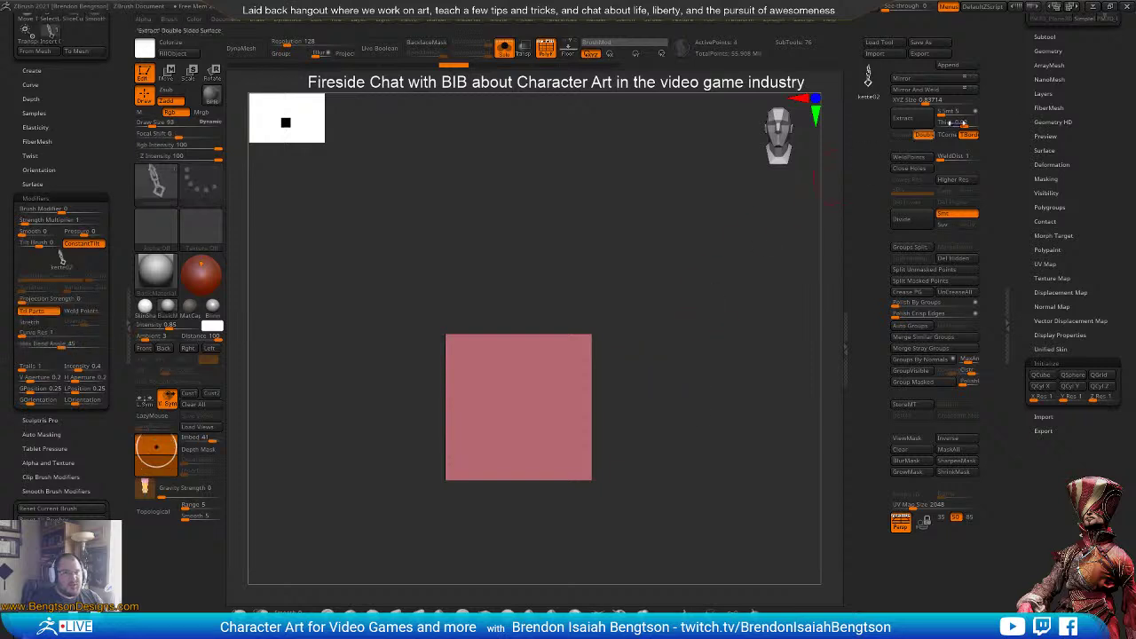
# - Turn on Dynamic Subdivision for the square and set its SmoothSubdiv to 0
pyautogui.click(1049, 51)
pyautogui.click(1051, 169)
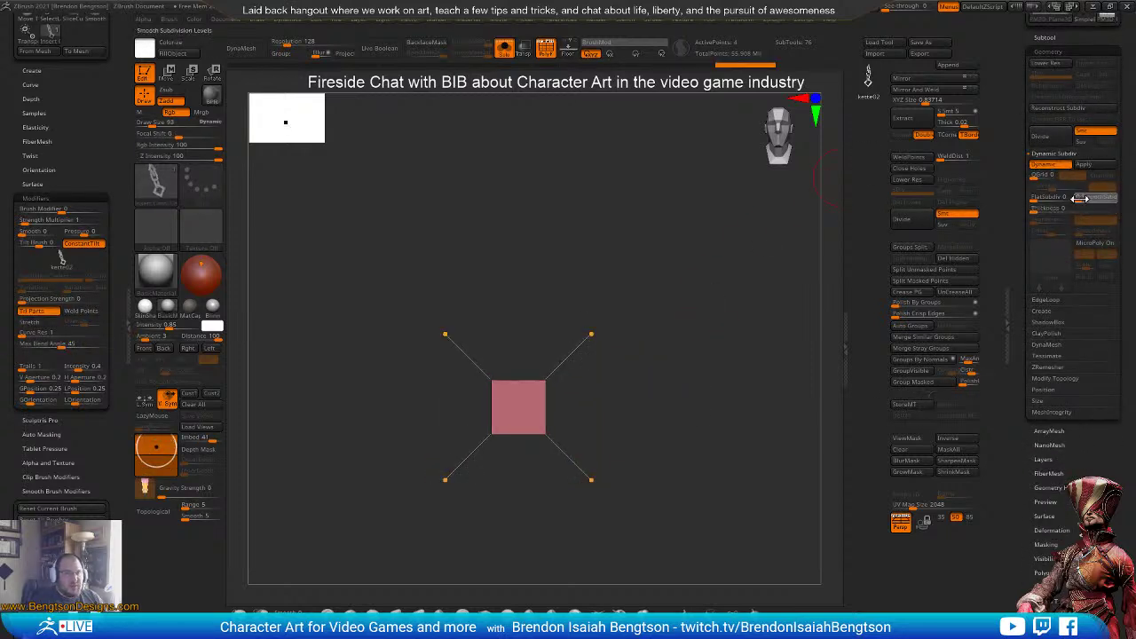
pyautogui.click(1076, 199)
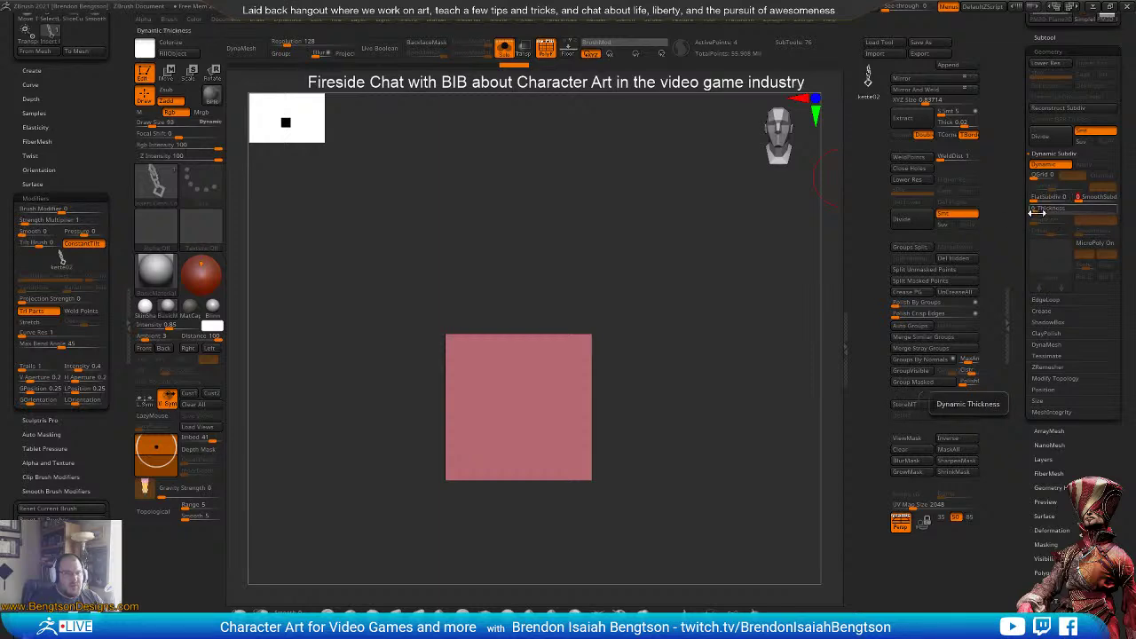
# - Enable MicroPoly on the square with the Ring 8x8 mesh, try applying it as real geometry, and undo the application
pyautogui.click(1094, 249)
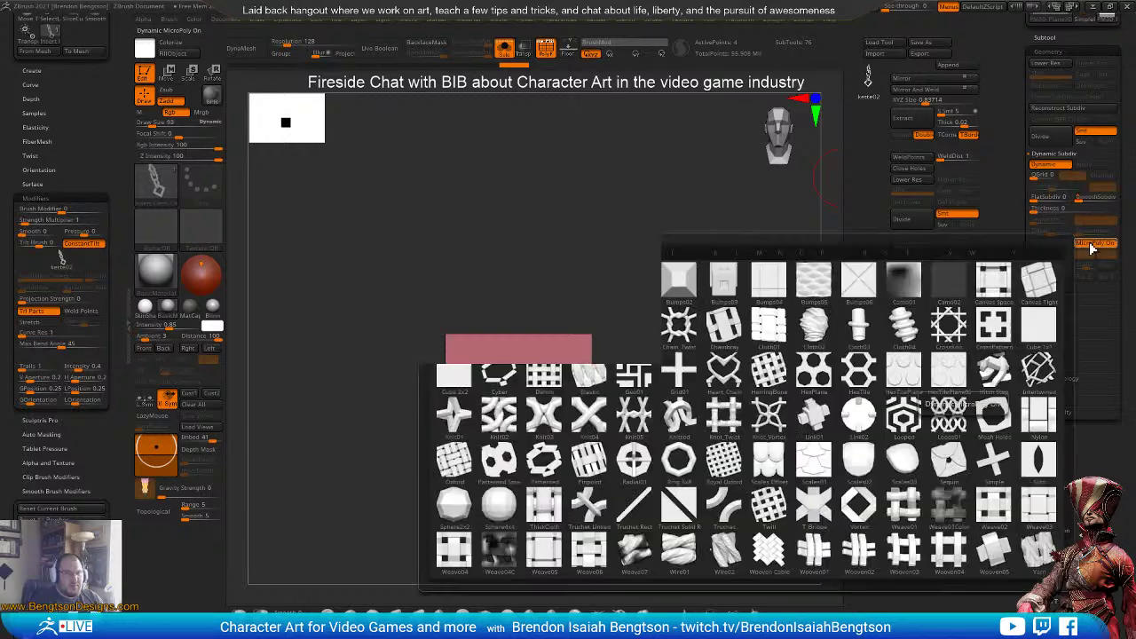
pyautogui.click(1061, 263)
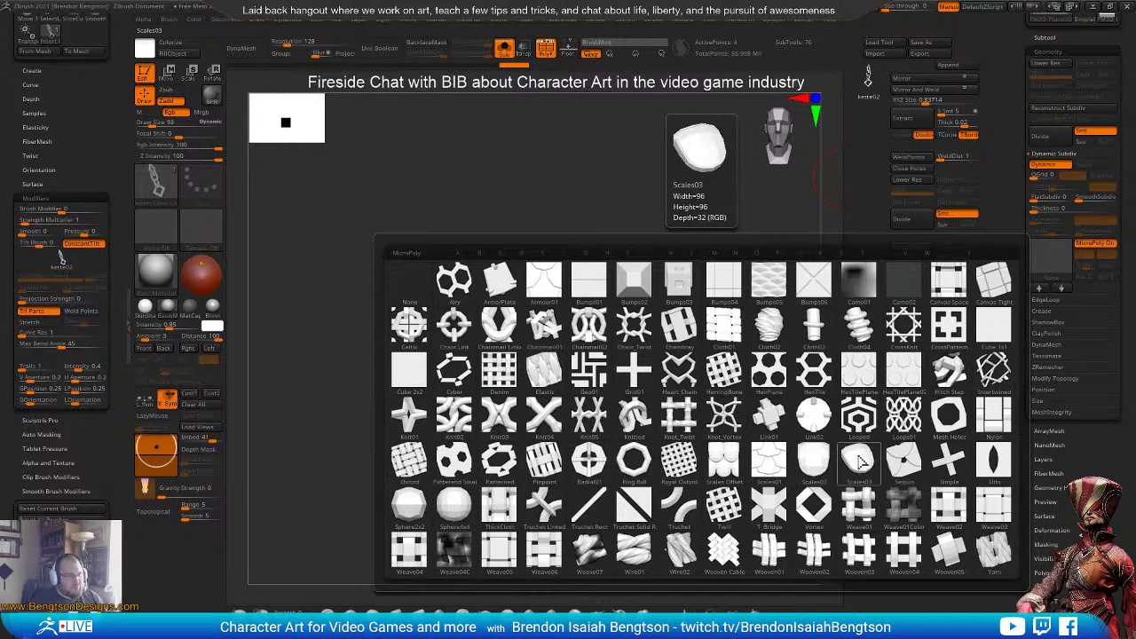
pyautogui.click(645, 466)
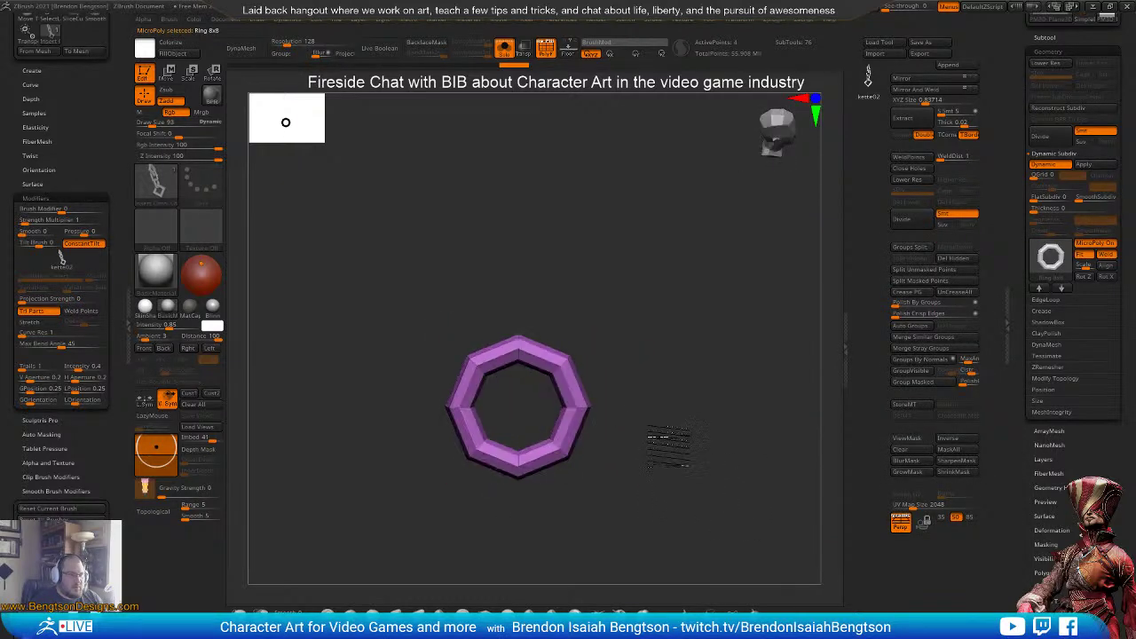
pyautogui.click(1090, 166)
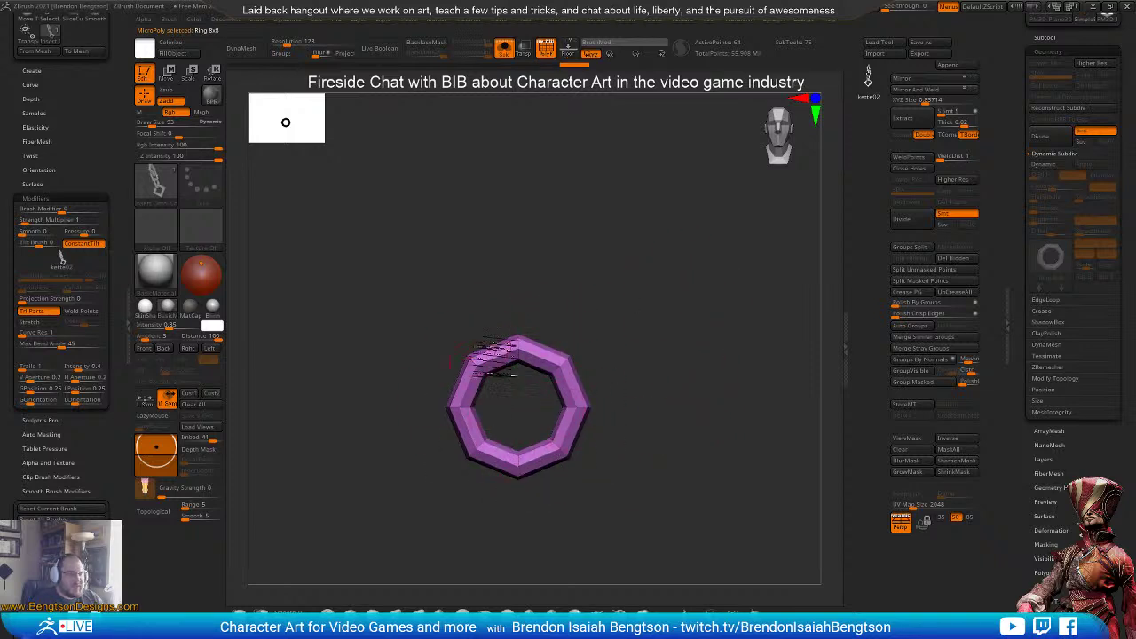
pyautogui.hotkey('ctrl', 'z')
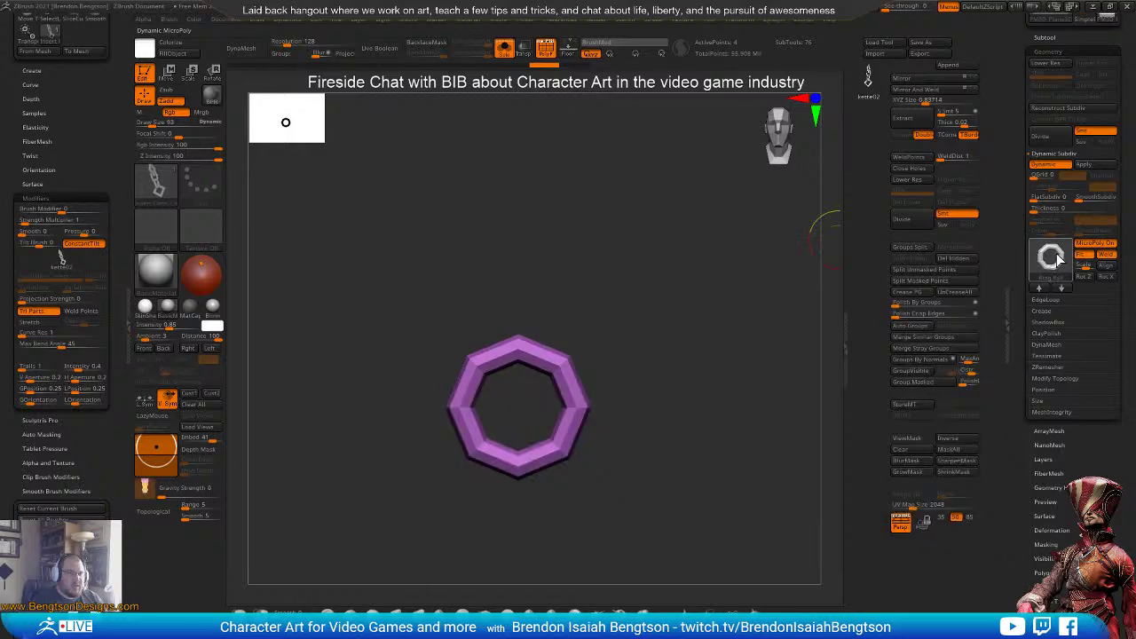
# - Switch the square's MicroPoly mesh to Cloth03
pyautogui.click(1055, 257)
pyautogui.click(817, 329)
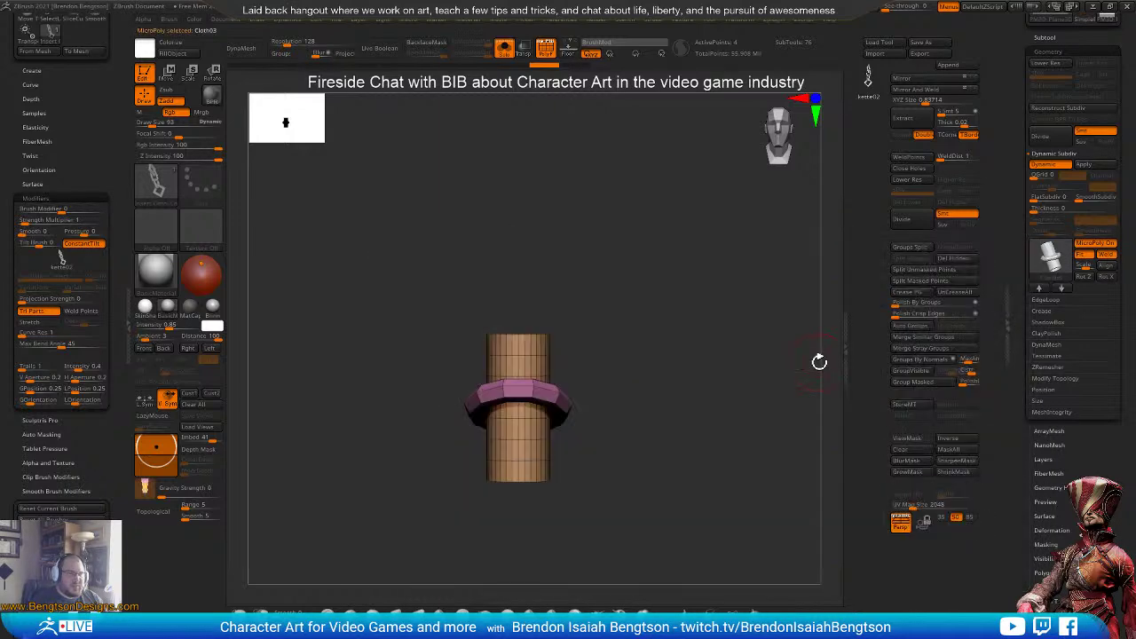
pyautogui.moveTo(636, 424)
pyautogui.mouseDown()
pyautogui.moveTo(712, 454)
pyautogui.moveTo(652, 439)
pyautogui.mouseUp()
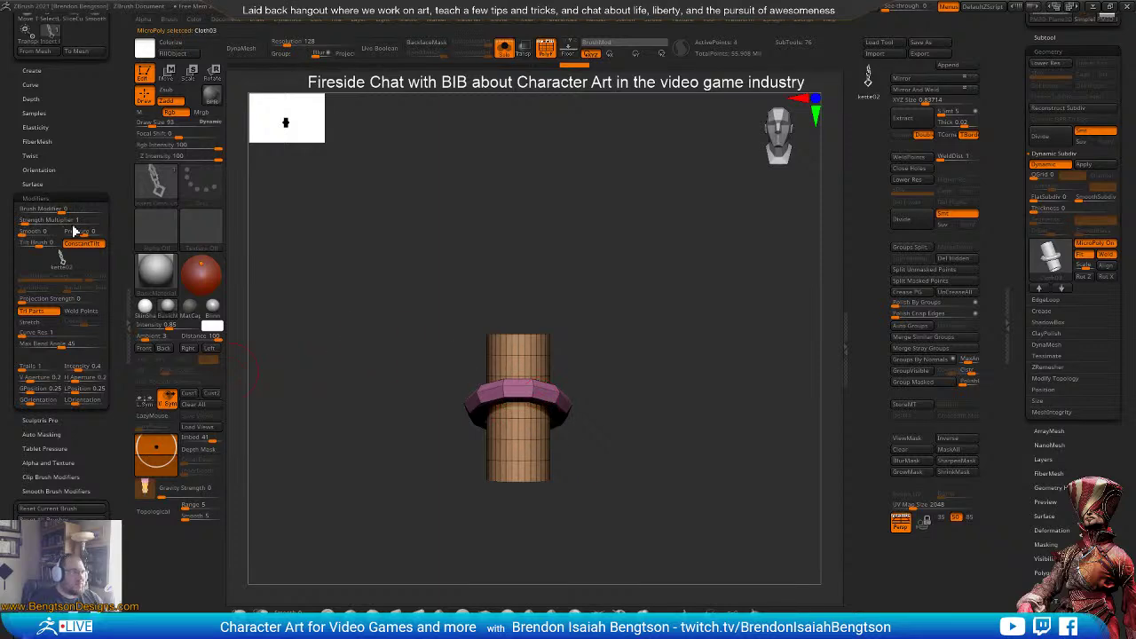
# - Show the brush creation options for insert mesh and NanoMesh brushes
pyautogui.moveTo(84, 145)
pyautogui.mouseDown()
pyautogui.moveTo(94, 35)
pyautogui.moveTo(93, 141)
pyautogui.mouseUp()
pyautogui.scroll(5, 93, 142)
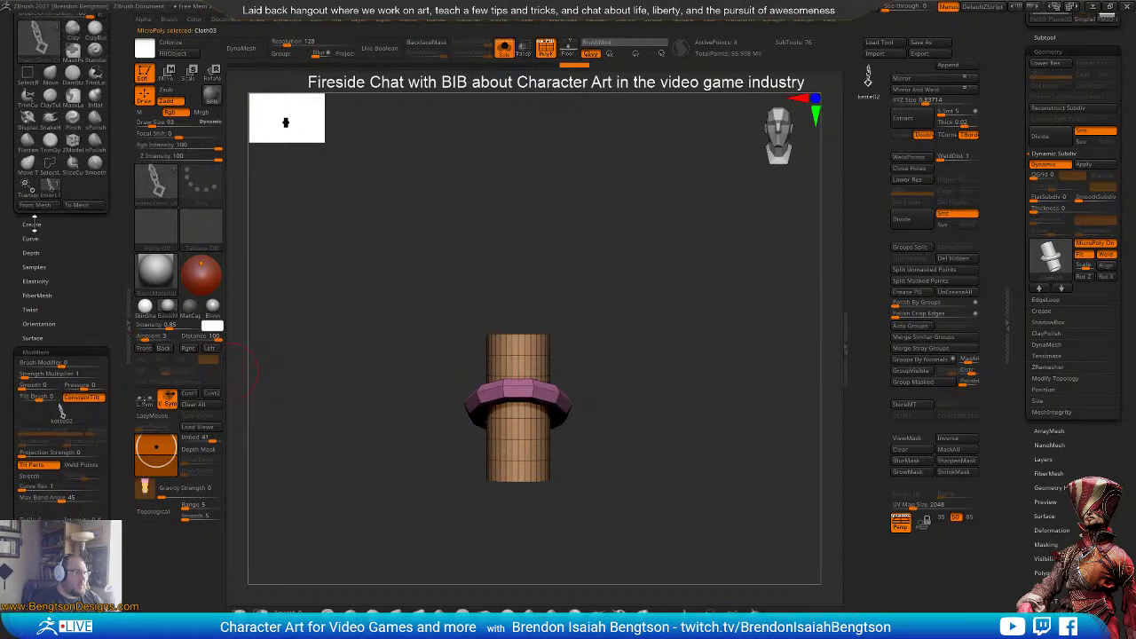
pyautogui.click(34, 224)
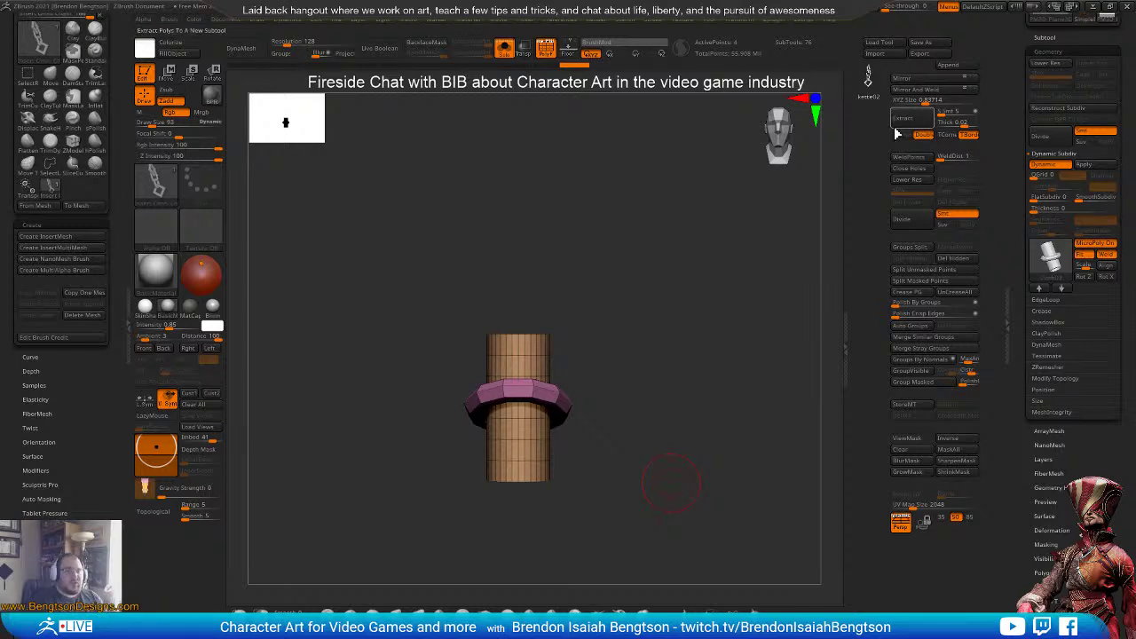
# - Replace the square's MicroPoly mesh with Sphere4x4
pyautogui.click(1053, 272)
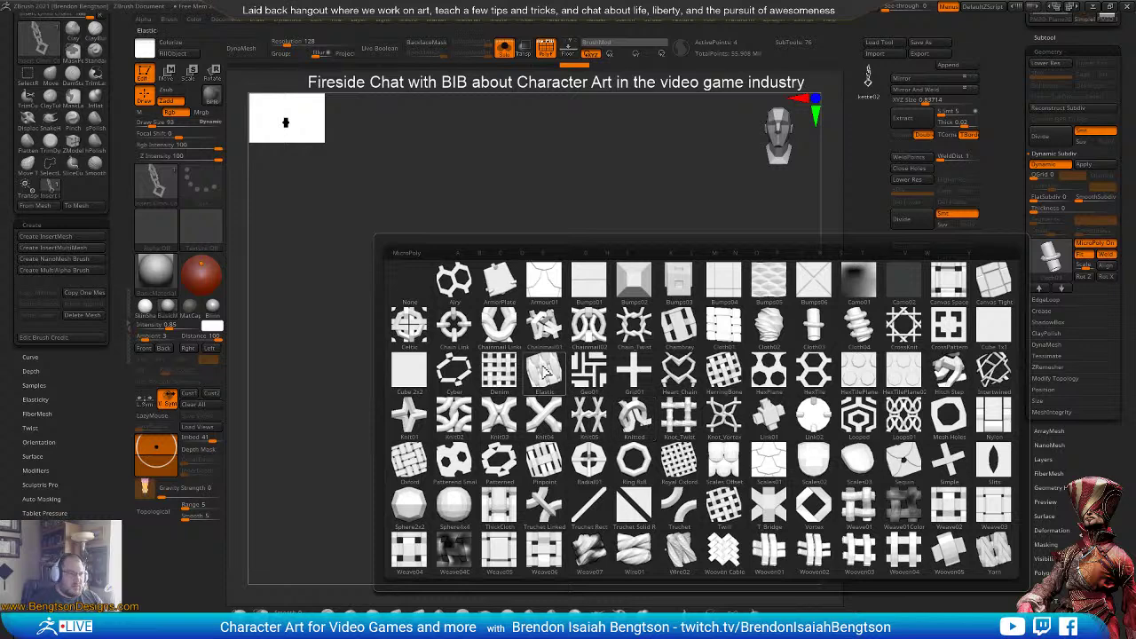
pyautogui.moveTo(533, 424)
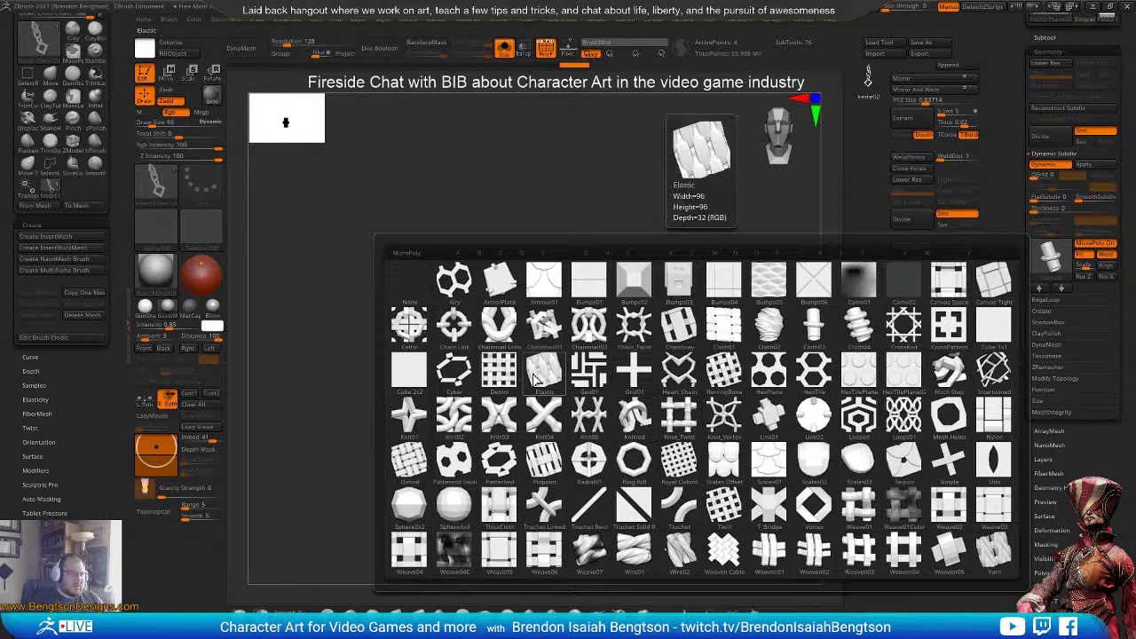
pyautogui.click(454, 511)
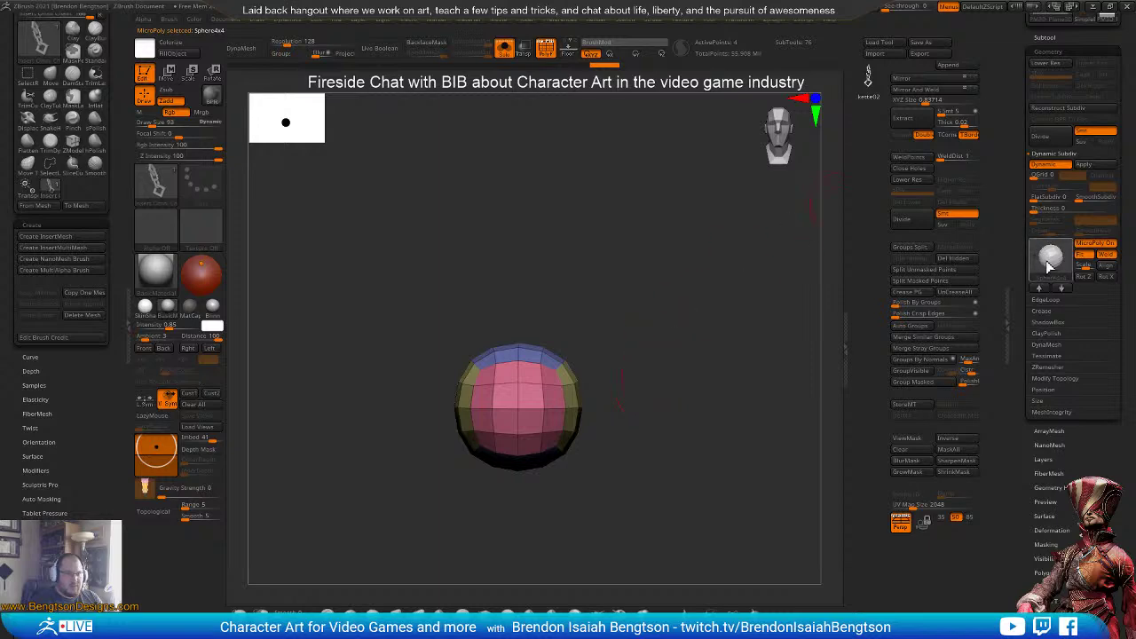
# - Browse the MicroPoly meshes up to Knot_Vortex, and undo the MicroPoly changes back to the plain square
pyautogui.click(1050, 259)
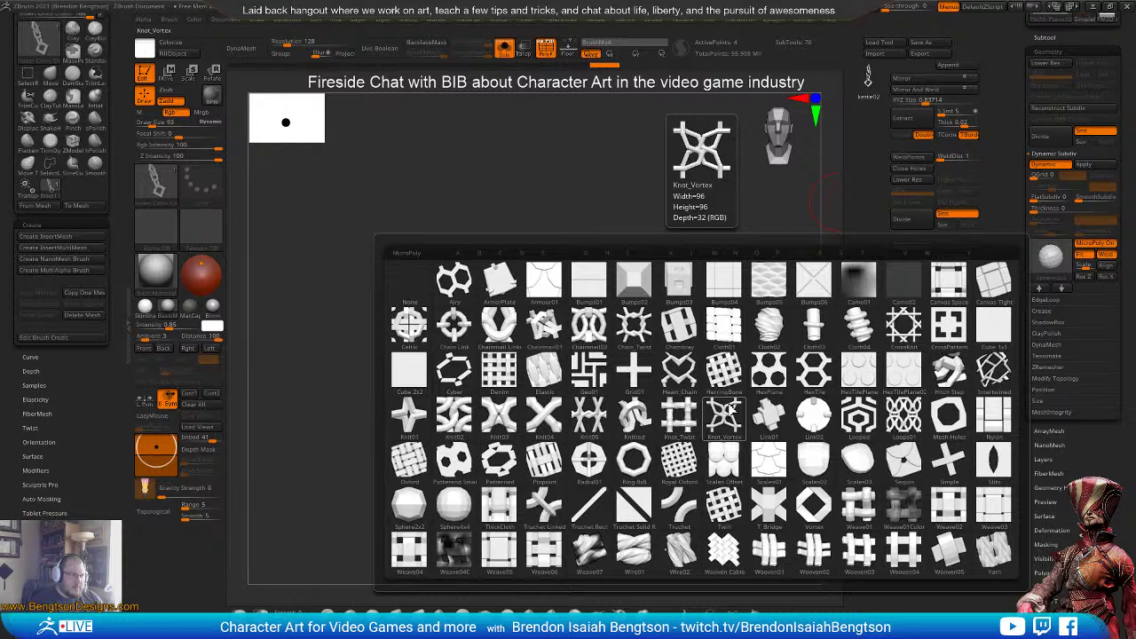
pyautogui.click(730, 407)
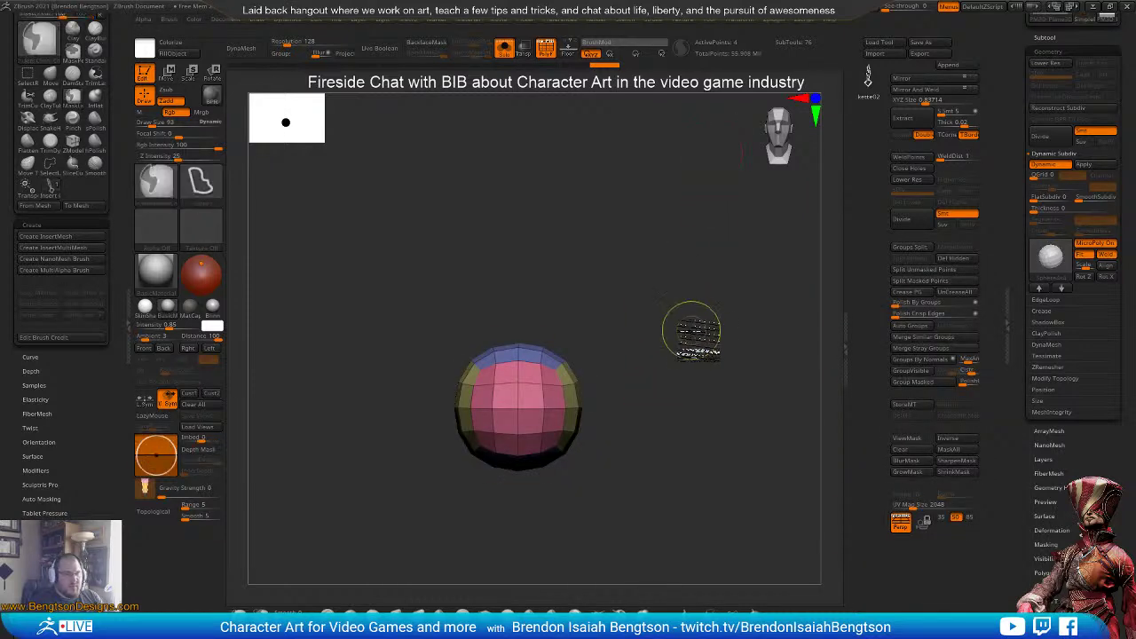
pyautogui.moveTo(687, 329); pyautogui.dragTo(692, 382)
pyautogui.hotkey('ctrl', 'z')
pyautogui.hotkey('ctrl', 'z')
pyautogui.hotkey('ctrl', 'z')
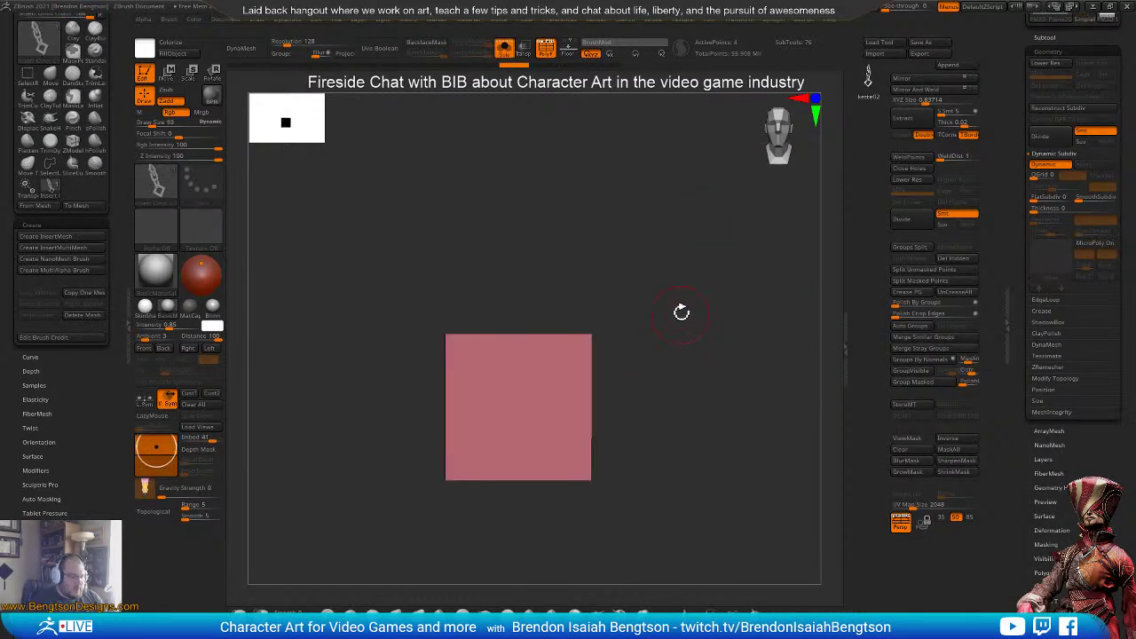
# - Look through the saved insert brushes and the meshes in the IMM Clothing brush
pyautogui.press(',')
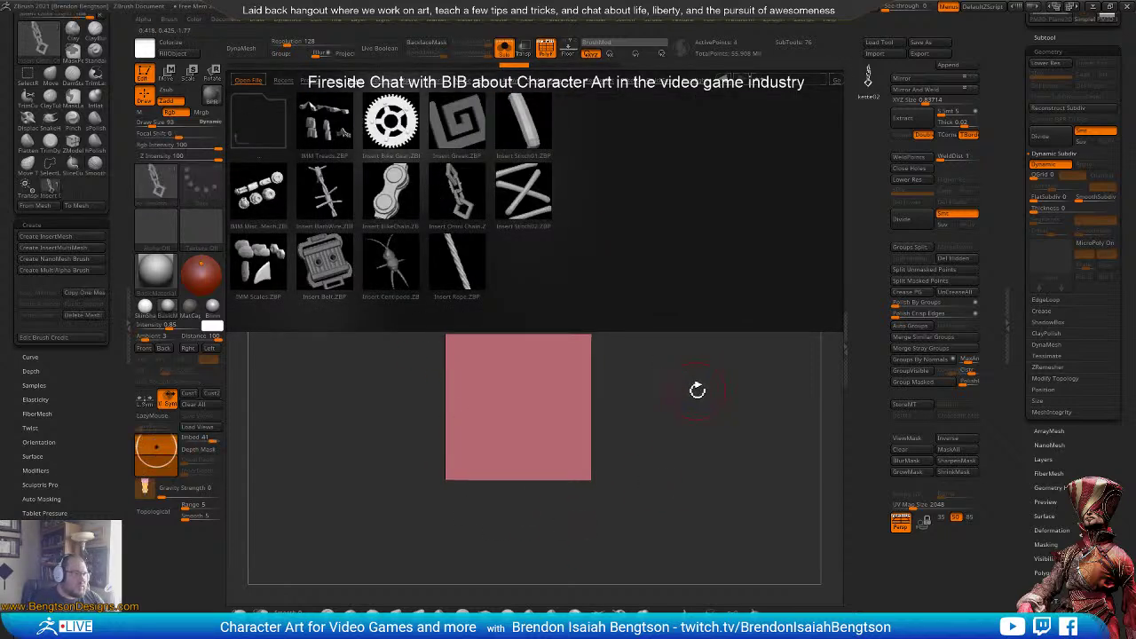
pyautogui.press(',')
pyautogui.press('b')
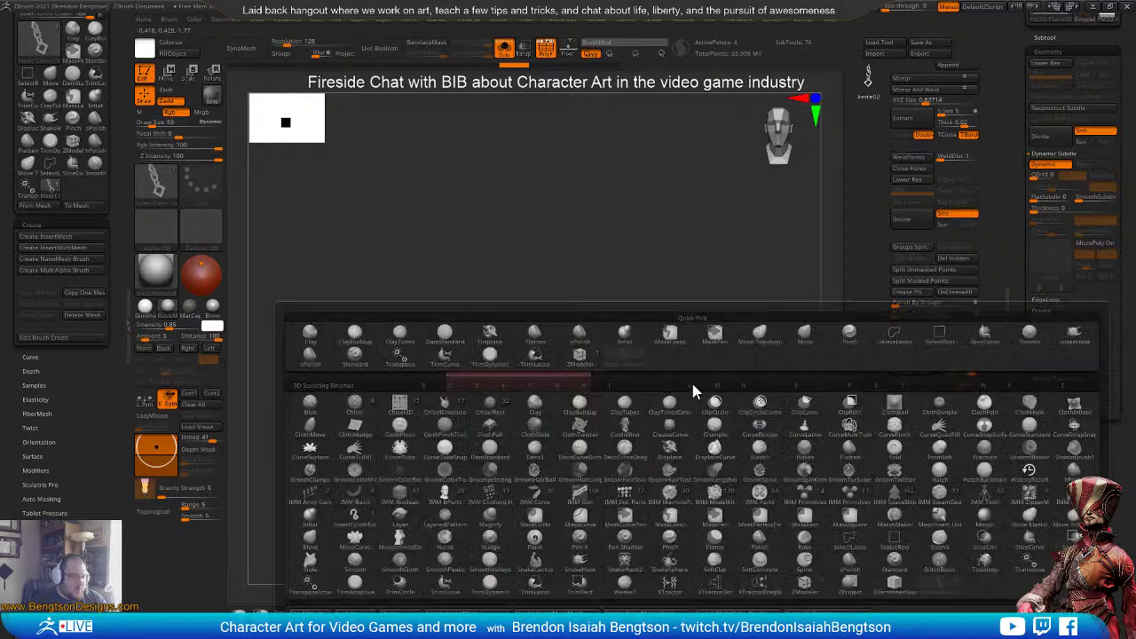
pyautogui.click(491, 503)
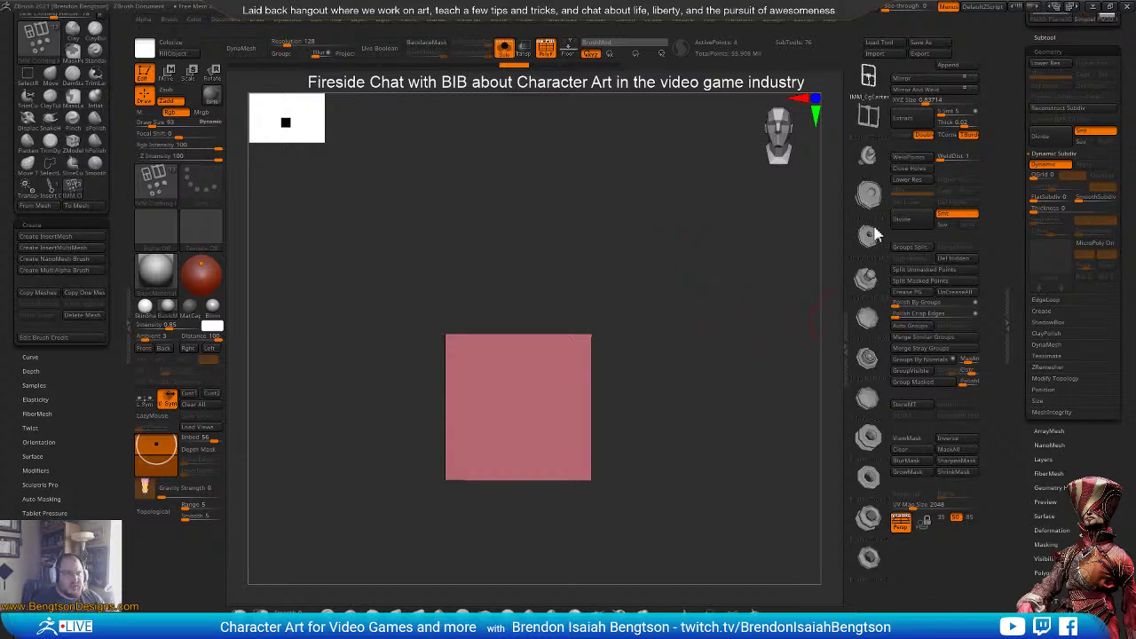
pyautogui.moveTo(873, 179); pyautogui.dragTo(881, 202)
pyautogui.scroll(-3, 879, 200)
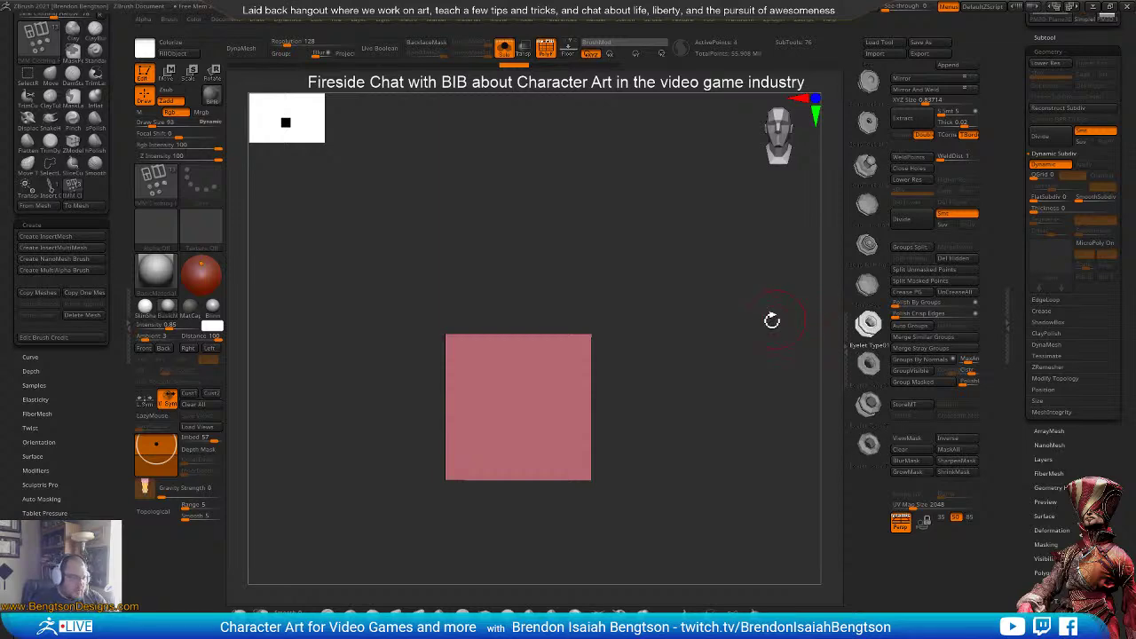
# - Insert the ring-shaped Pipes_2 mesh from the IMM ModelKit brush at the centre of the square plane
pyautogui.press('b')
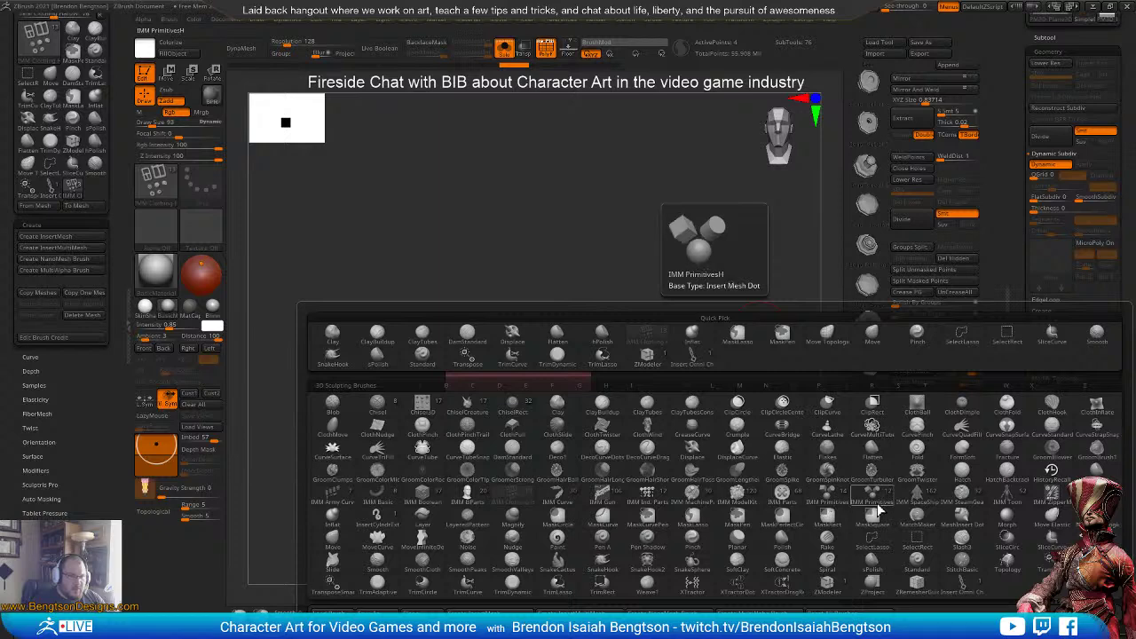
pyautogui.click(739, 497)
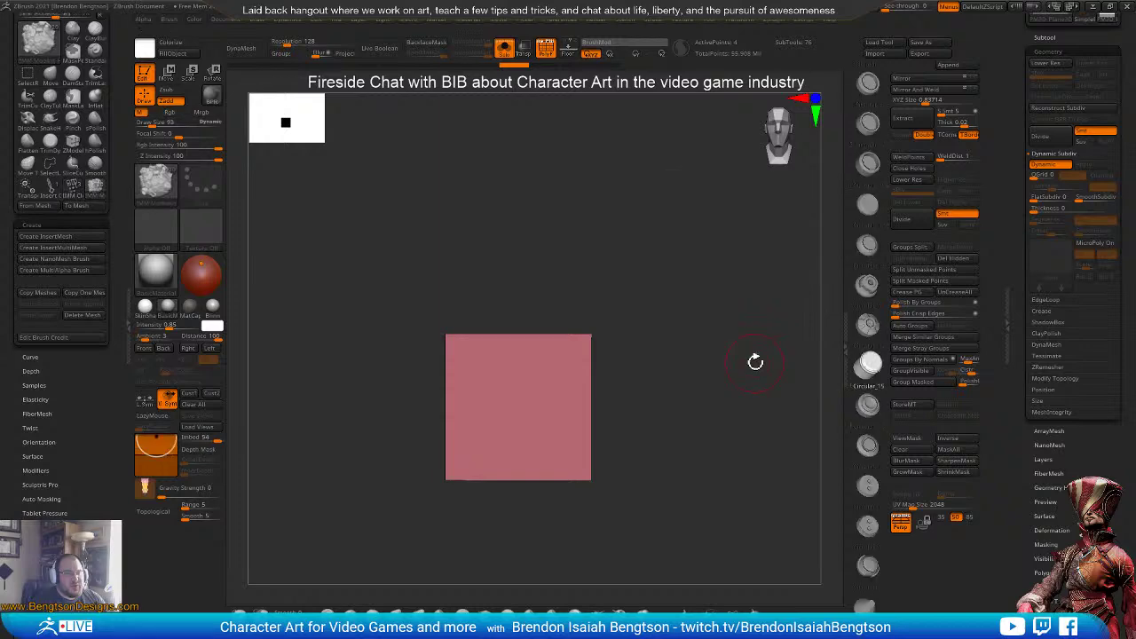
pyautogui.moveTo(875, 294); pyautogui.dragTo(878, 133)
pyautogui.press('m')
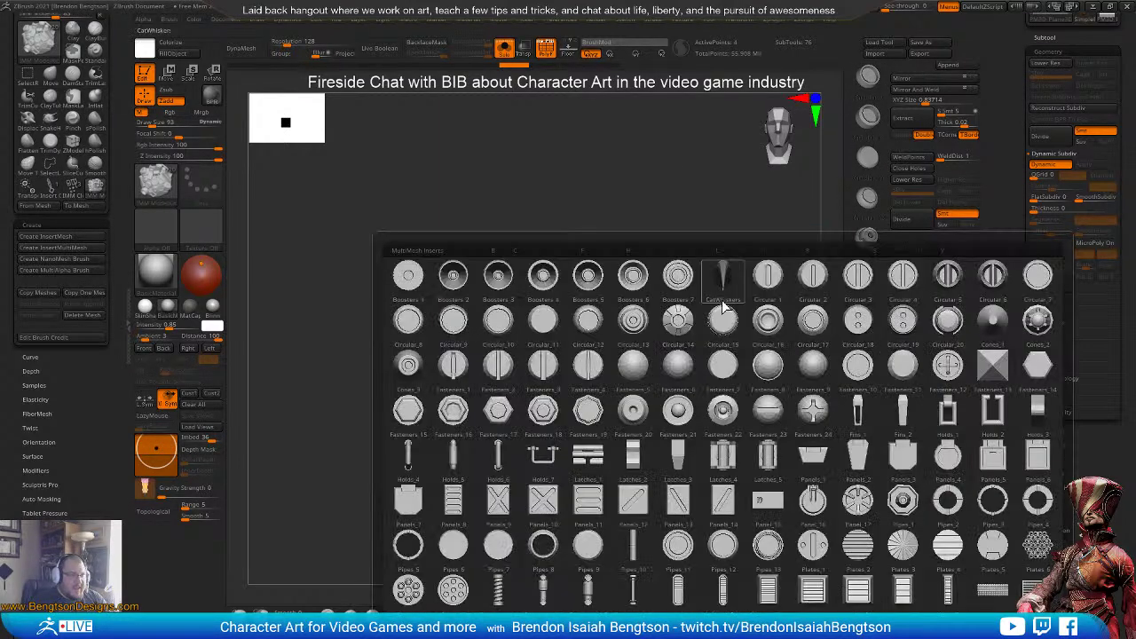
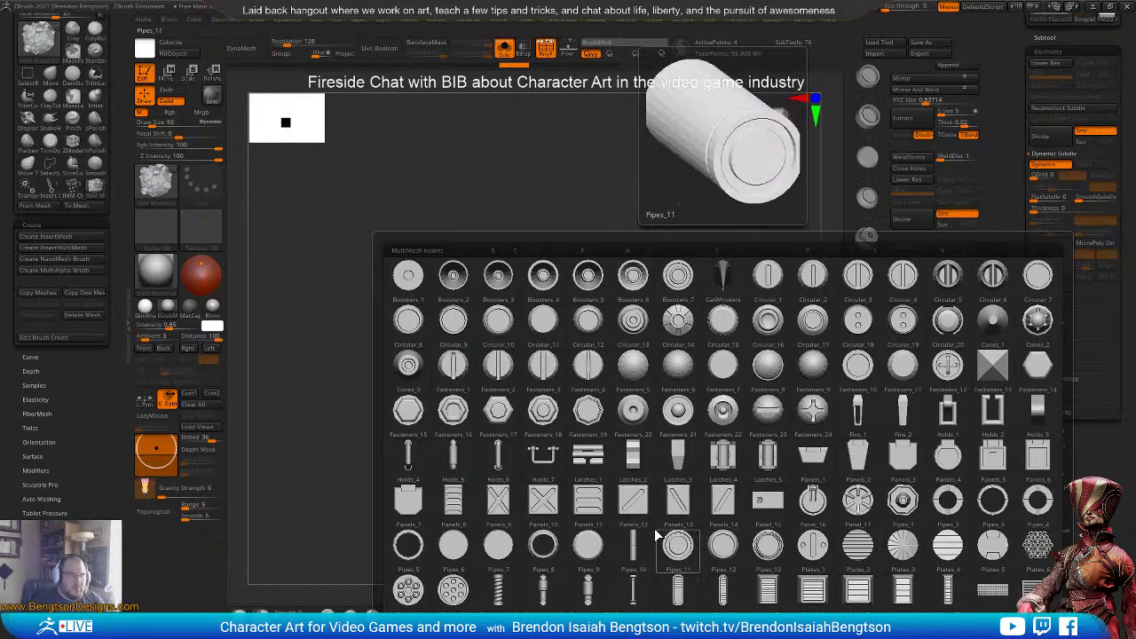
pyautogui.click(950, 502)
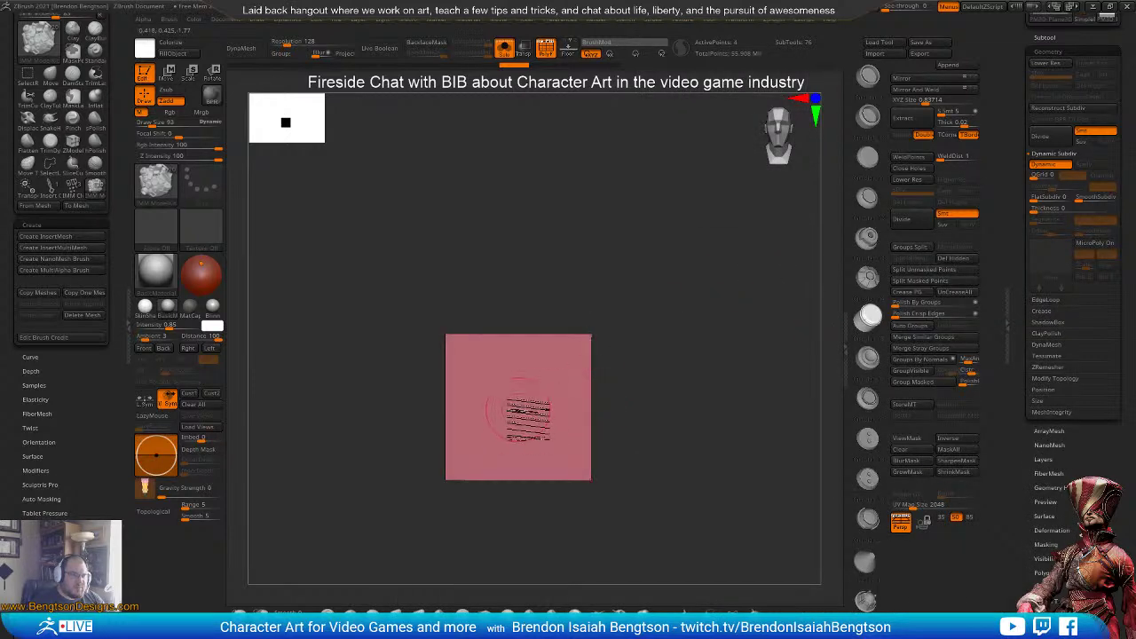
pyautogui.moveTo(517, 407); pyautogui.dragTo(518, 463)
# - Isolate the inserted ring by hiding the square plane, and delete the hidden geometry
pyautogui.moveTo(700, 366); pyautogui.dragTo(607, 357)
pyautogui.keyDown('ctrl'); pyautogui.keyDown('shift'); pyautogui.click(588, 340); pyautogui.keyUp('shift'); pyautogui.keyUp('ctrl')
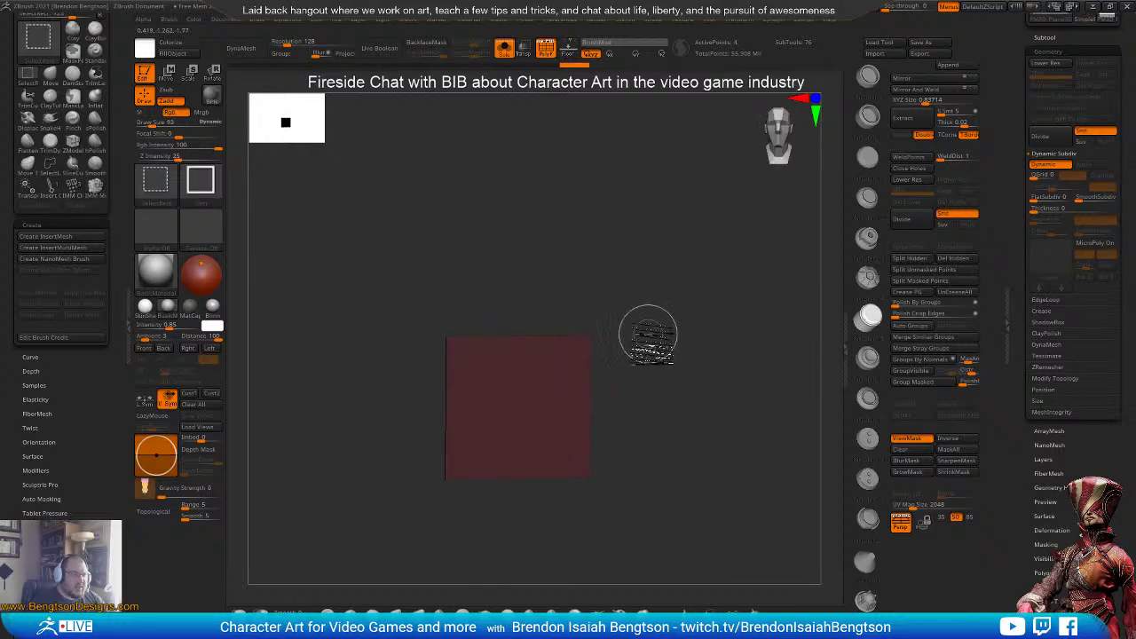
pyautogui.keyDown('ctrl'); pyautogui.keyDown('shift'); pyautogui.click(590, 341); pyautogui.keyUp('shift'); pyautogui.keyUp('ctrl')
pyautogui.keyDown('shift'); pyautogui.moveTo(695, 342); pyautogui.dragTo(721, 340); pyautogui.keyUp('shift')
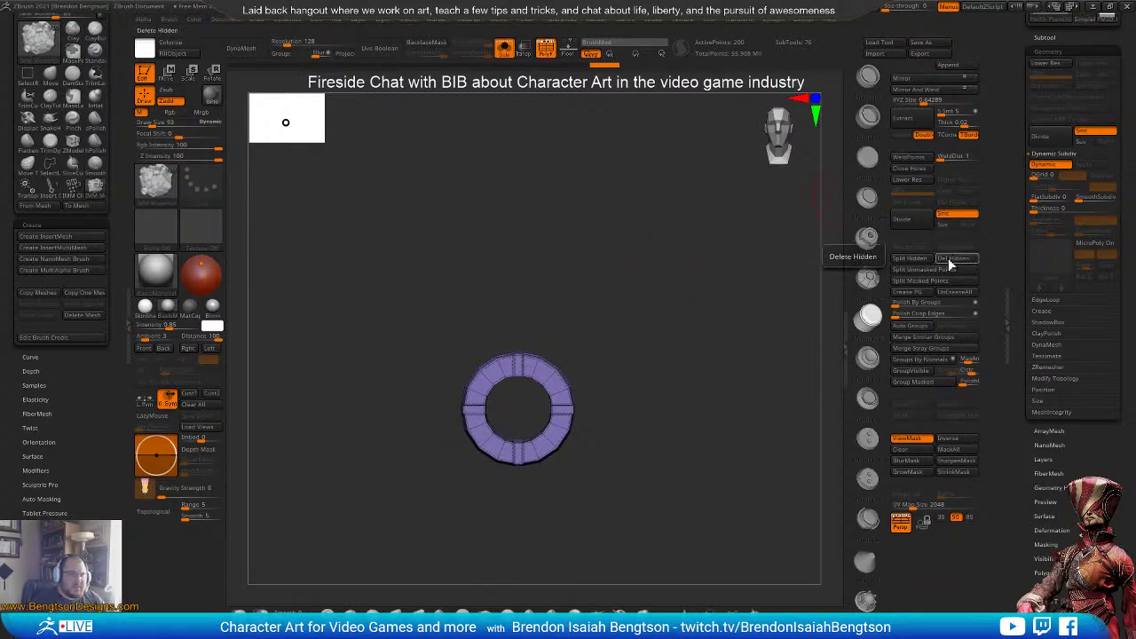
pyautogui.click(953, 262)
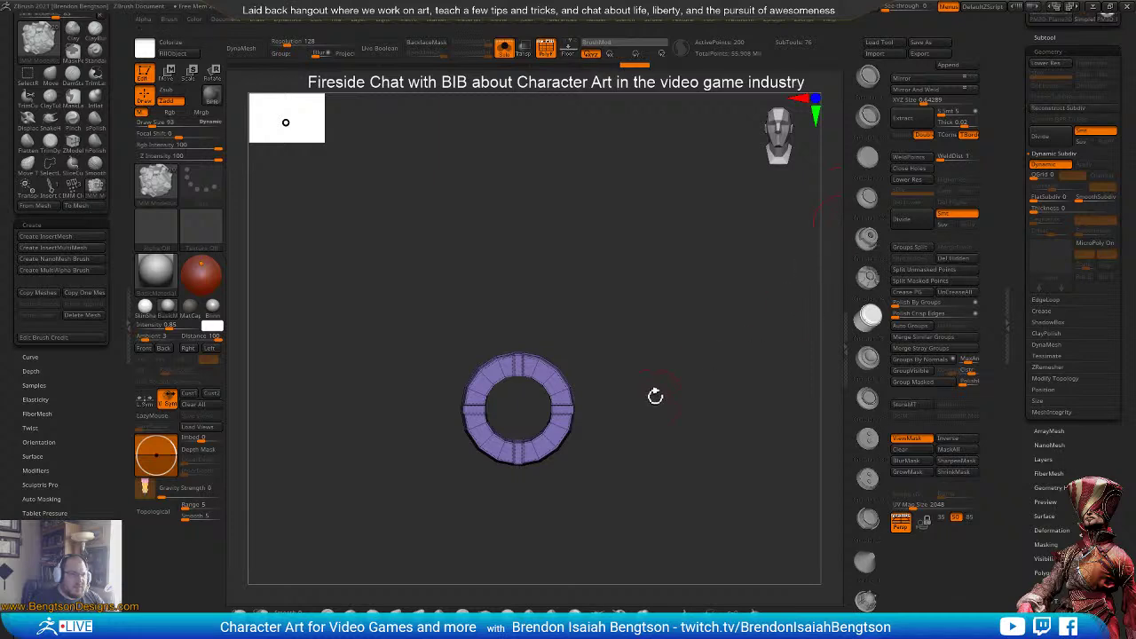
# - Create a new InsertMesh brush from the ring as seen from the front
pyautogui.keyDown('alt'); pyautogui.moveTo(666, 369); pyautogui.dragTo(728, 437); pyautogui.keyUp('alt')
pyautogui.click(47, 237)
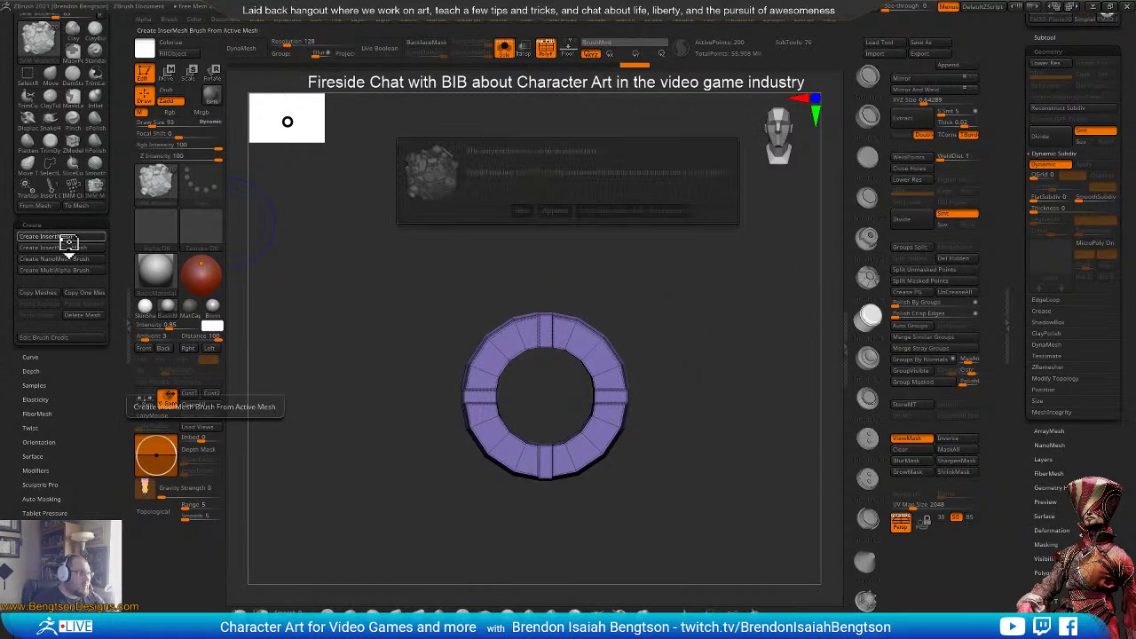
pyautogui.click(520, 210)
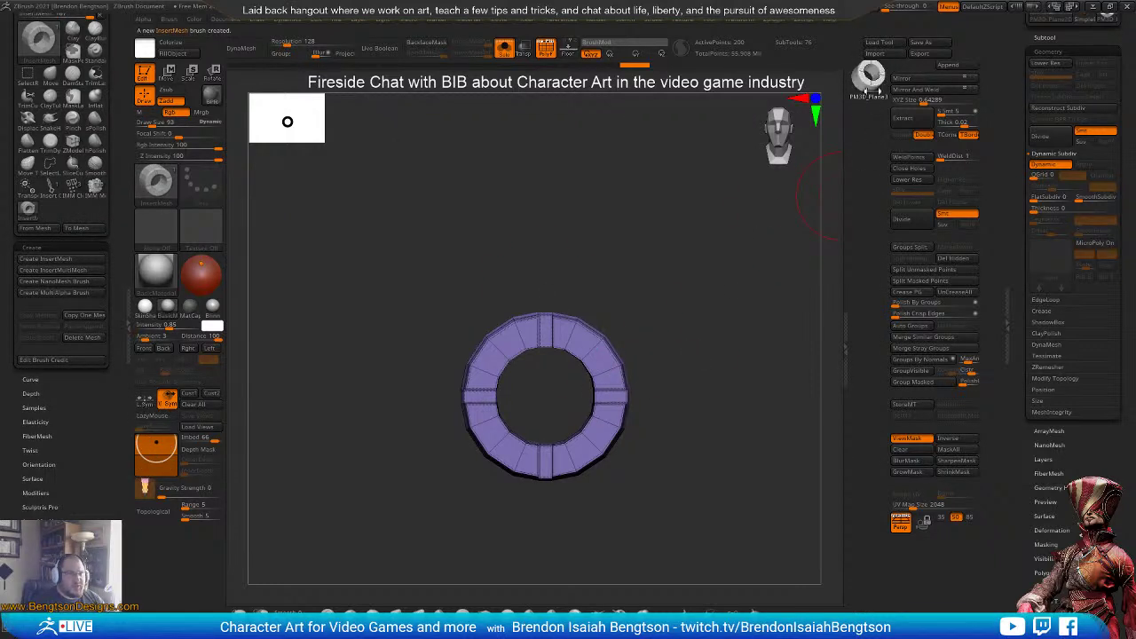
# - Turn off perspective, orient the ring side-on, and create another new InsertMesh brush from that view
pyautogui.keyDown('alt'); pyautogui.moveTo(758, 315); pyautogui.dragTo(727, 301); pyautogui.keyUp('alt')
pyautogui.moveTo(657, 252); pyautogui.dragTo(667, 397)
pyautogui.keyDown('alt'); pyautogui.moveTo(688, 263); pyautogui.dragTo(701, 371); pyautogui.keyUp('alt')
pyautogui.click(900, 530)
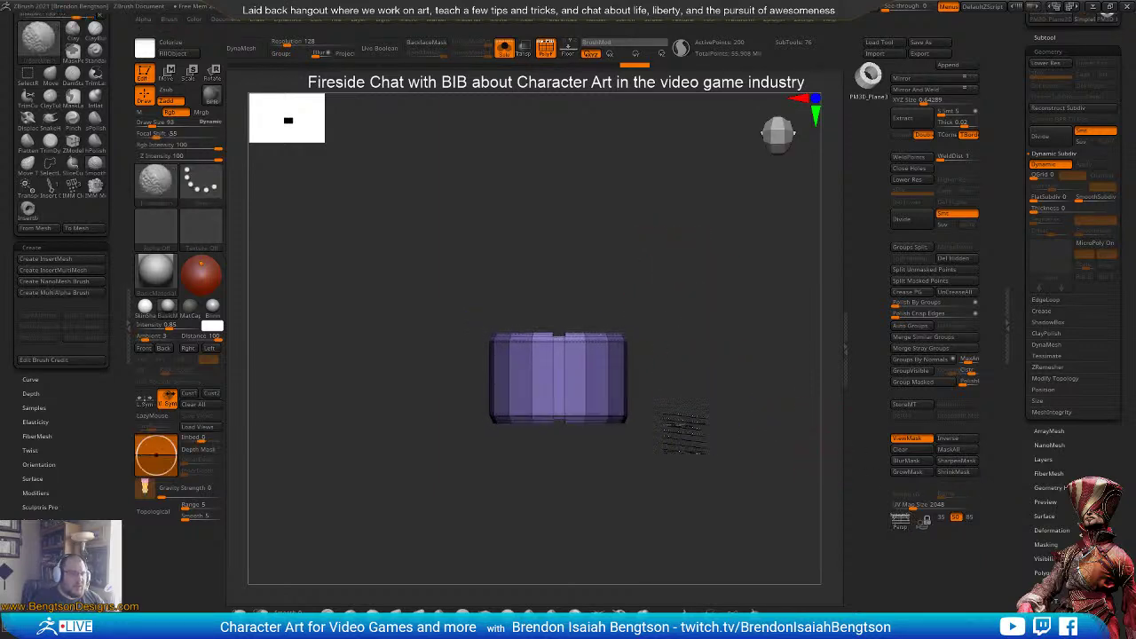
pyautogui.keyDown('alt'); pyautogui.moveTo(682, 430); pyautogui.dragTo(715, 420); pyautogui.keyUp('alt')
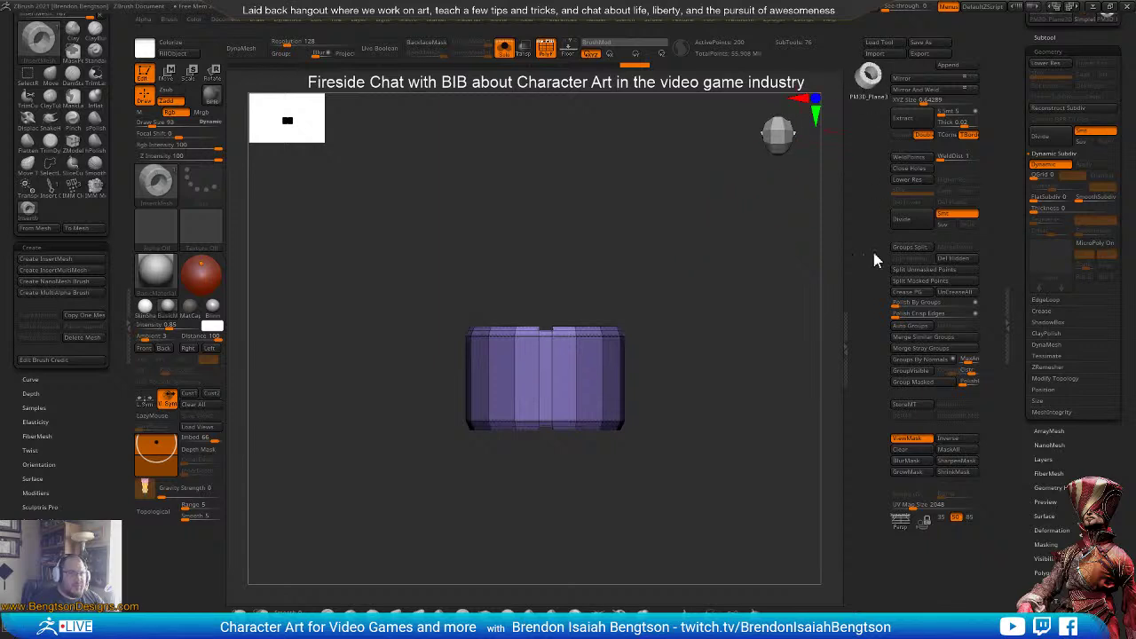
pyautogui.click(58, 259)
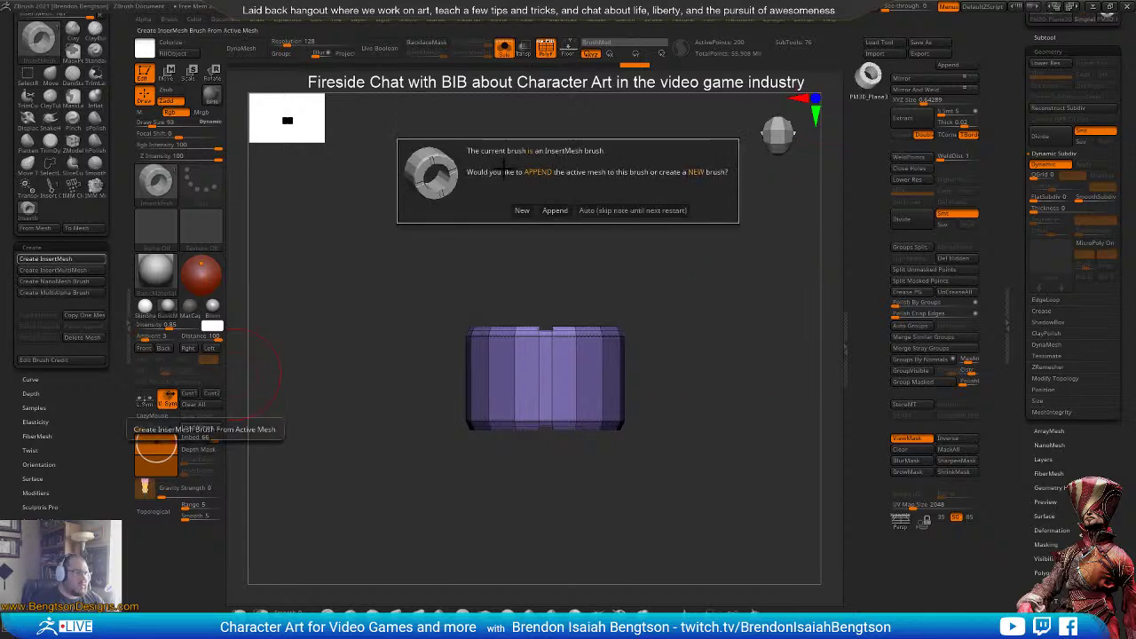
pyautogui.click(523, 210)
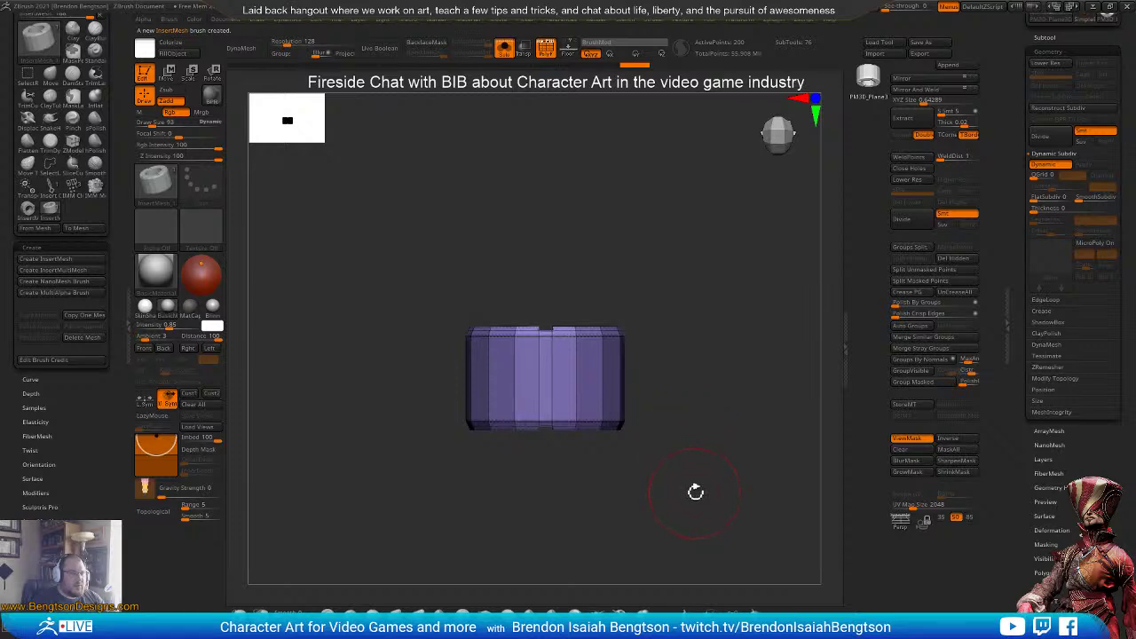
# - Make the Body new pose1_3 sleeve the active subtool and set the draw size to 28 for the ring brush
pyautogui.moveTo(695, 492); pyautogui.dragTo(665, 346)
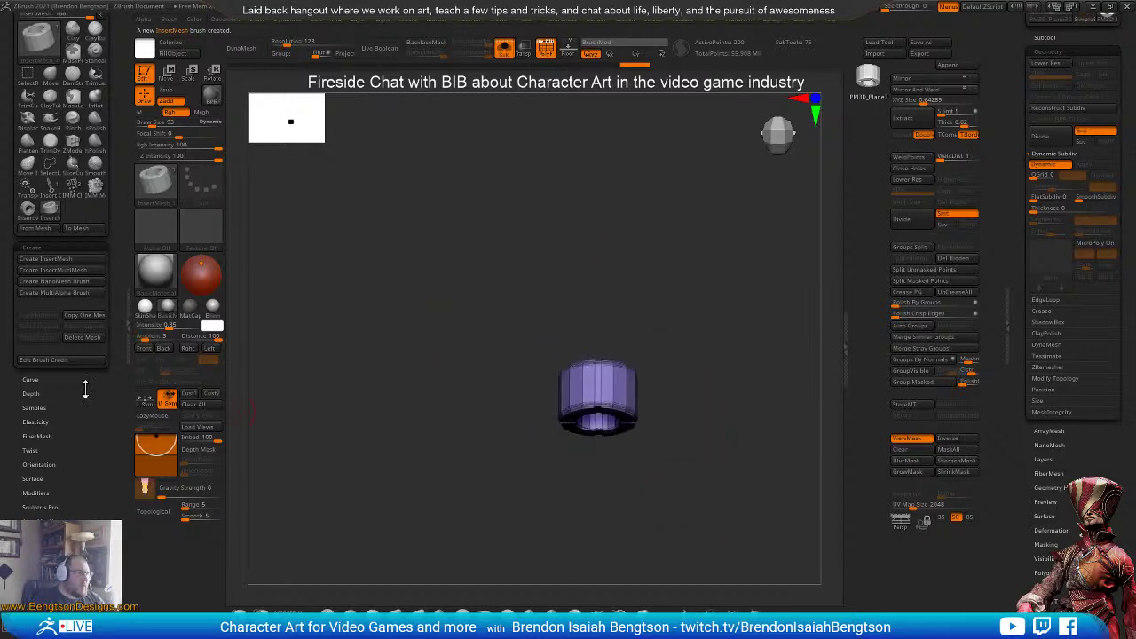
pyautogui.moveTo(71, 437); pyautogui.dragTo(69, 350)
pyautogui.press('b')
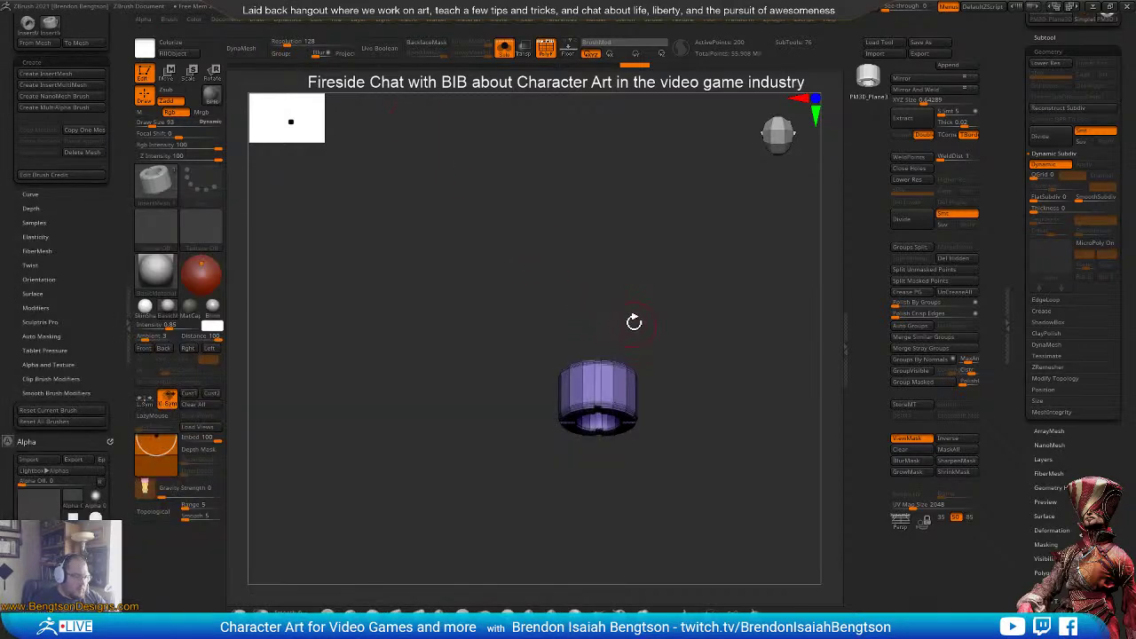
pyautogui.click(634, 320)
pyautogui.moveTo(596, 393); pyautogui.dragTo(490, 583, button='right')
pyautogui.keyDown('alt'); pyautogui.click(450, 396); pyautogui.keyUp('alt')
pyautogui.hotkey('alt', 's')
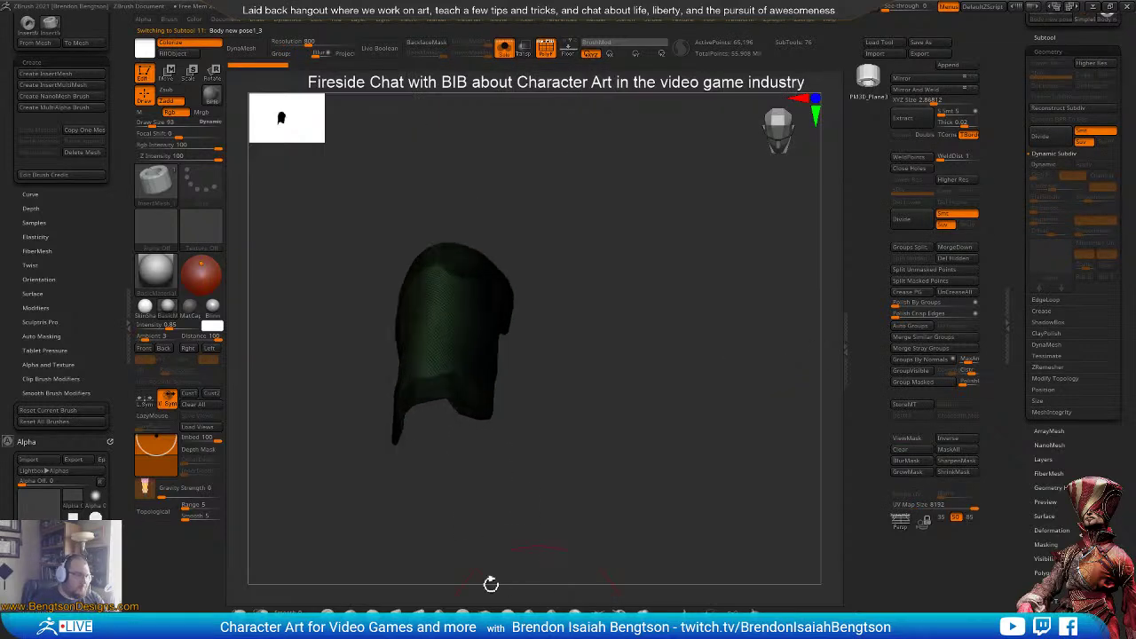
pyautogui.keyDown('alt'); pyautogui.moveTo(458, 261); pyautogui.dragTo(471, 420, button='right'); pyautogui.keyUp('alt')
pyautogui.press('space')
pyautogui.moveTo(556, 268); pyautogui.dragTo(547, 265)
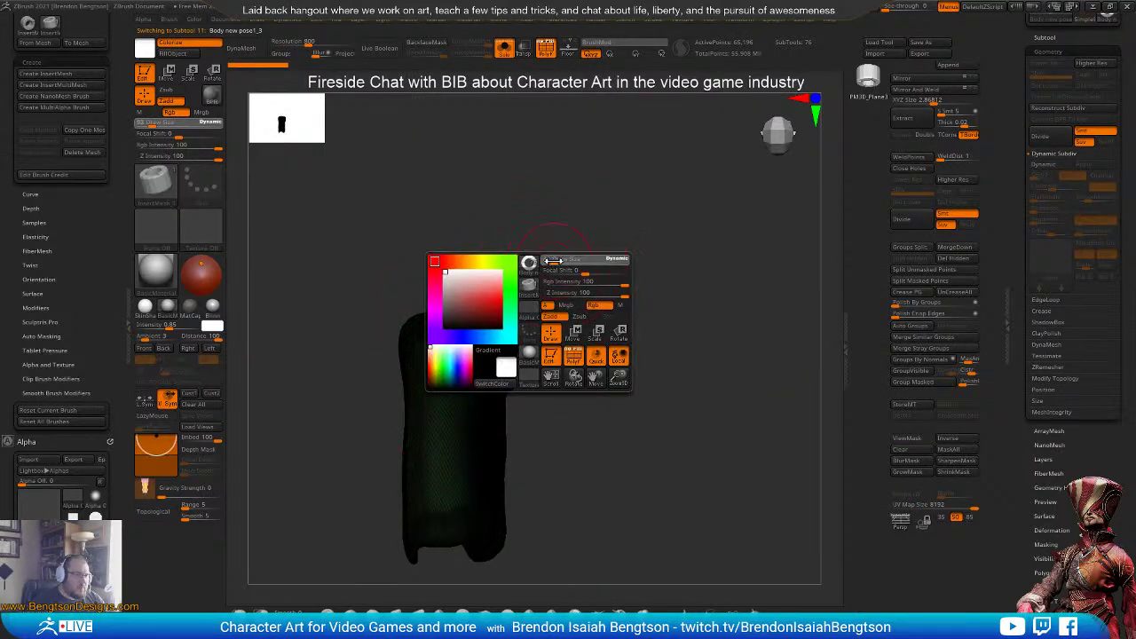
# - Enable Curve Mode in the stroke settings of the side-view ring brush
pyautogui.moveTo(68, 276)
pyautogui.mouseDown()
pyautogui.moveTo(71, 122)
pyautogui.moveTo(60, 294)
pyautogui.mouseUp()
pyautogui.scroll(10, 60, 293)
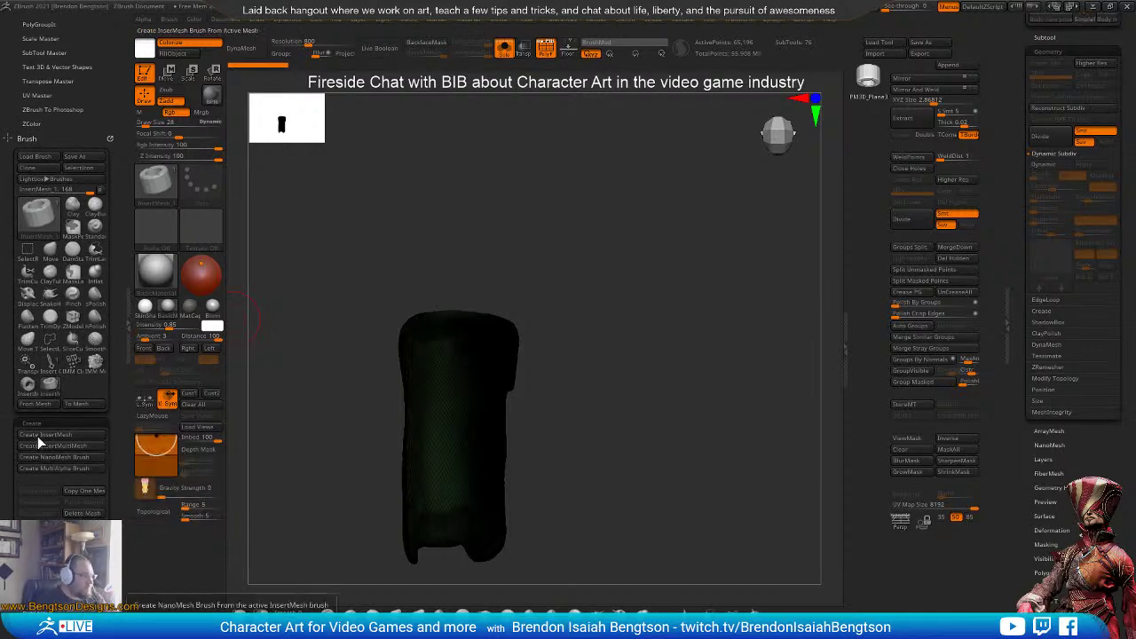
pyautogui.scroll(-7, 53, 444)
pyautogui.scroll(-8, 66, 486)
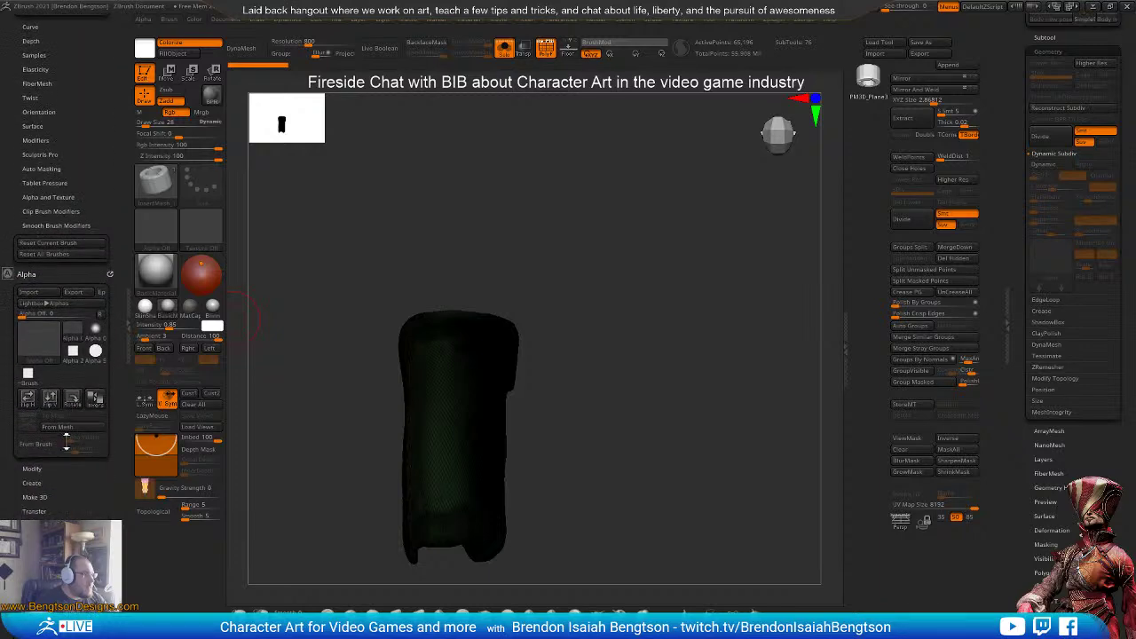
pyautogui.scroll(-14, 64, 500)
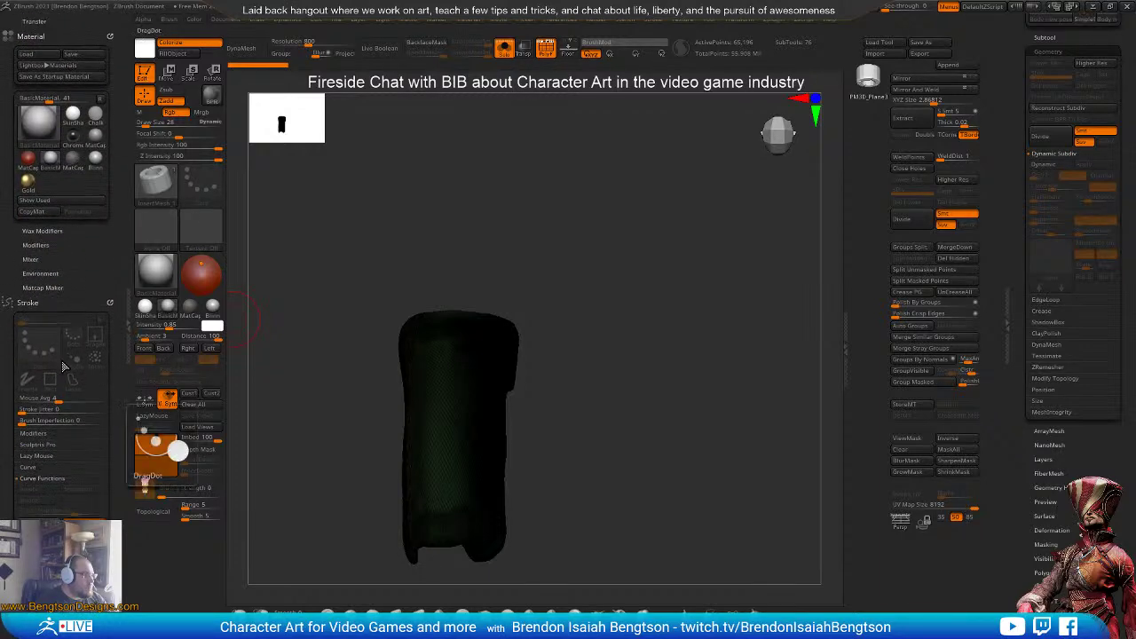
pyautogui.click(40, 479)
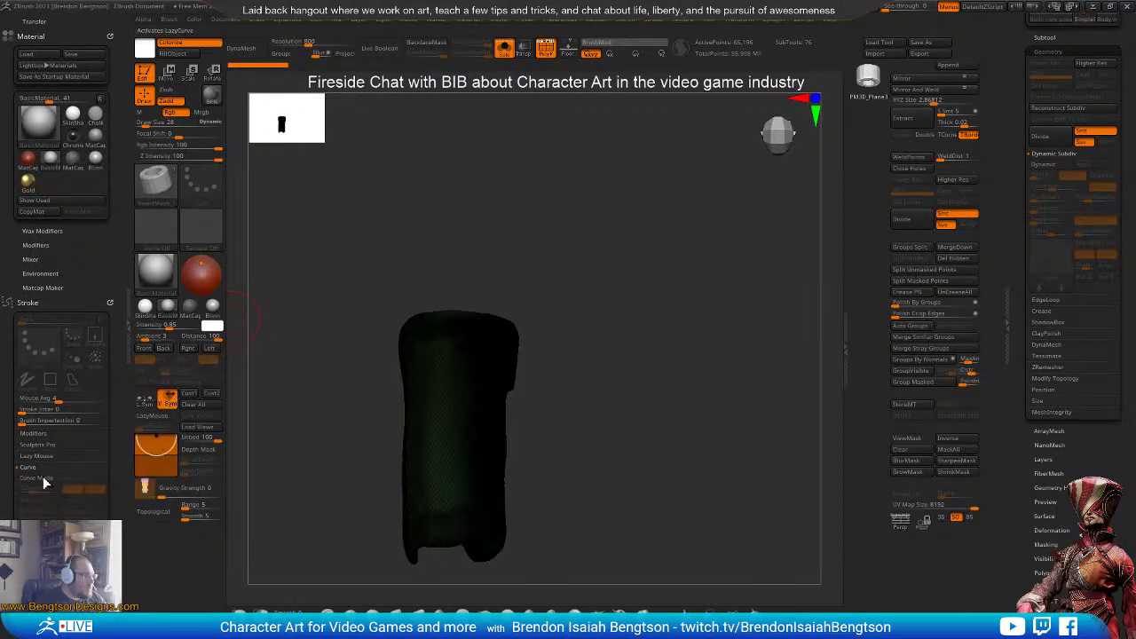
pyautogui.click(73, 490)
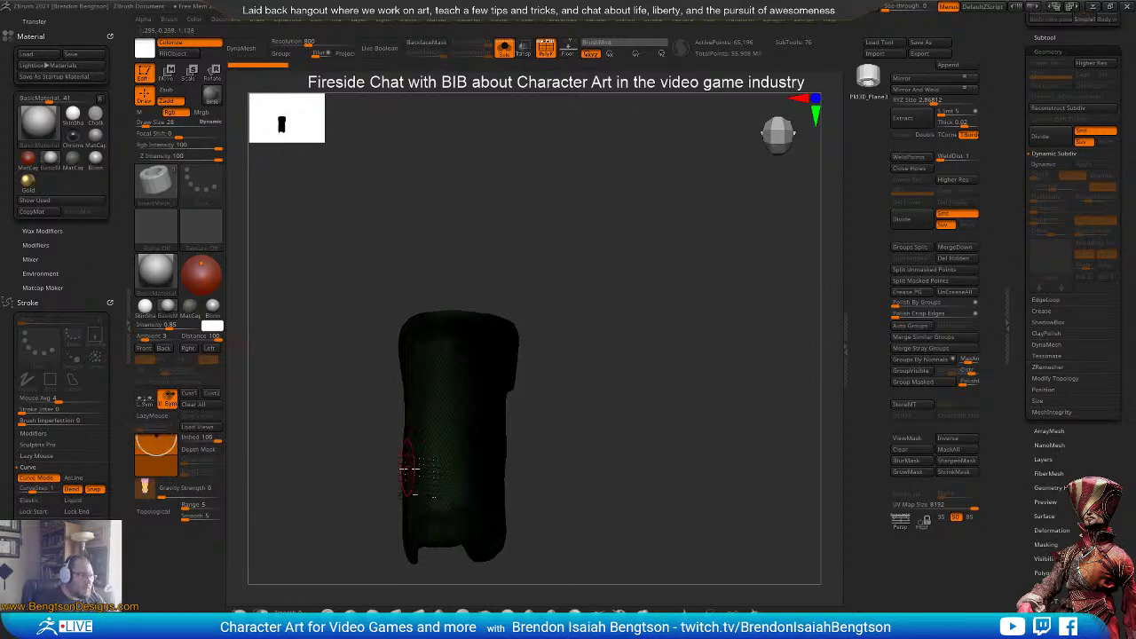
# - Draw a curved tube of repeated ring segments from the sleeve outward, using draw size 20 with Rgb off
pyautogui.press('space')
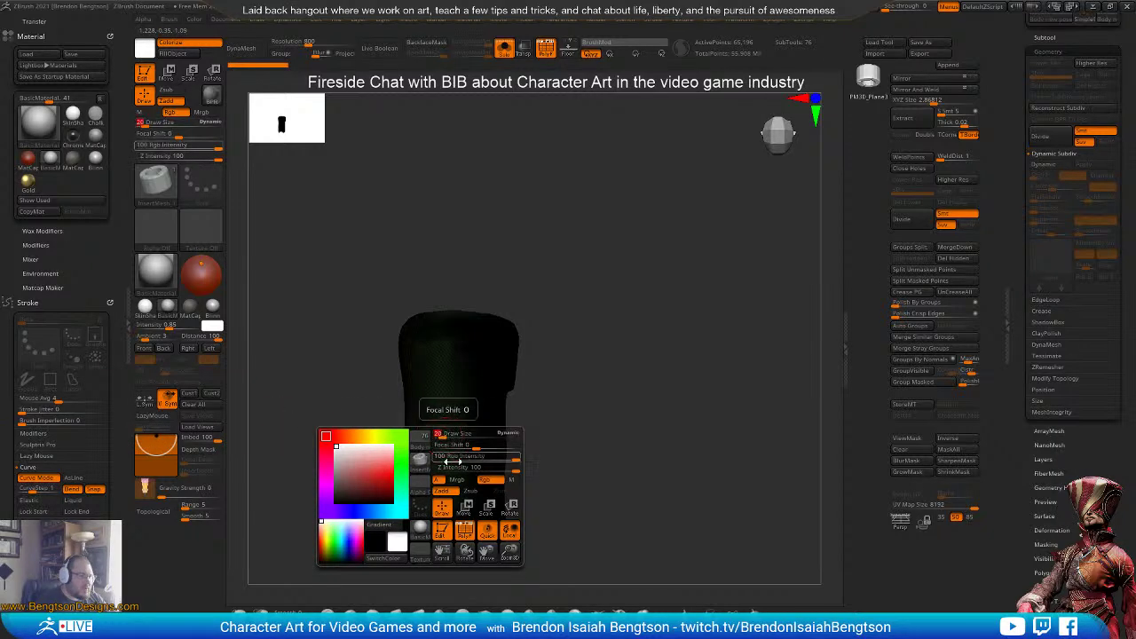
pyautogui.click(488, 480)
pyautogui.moveTo(474, 282); pyautogui.dragTo(523, 251)
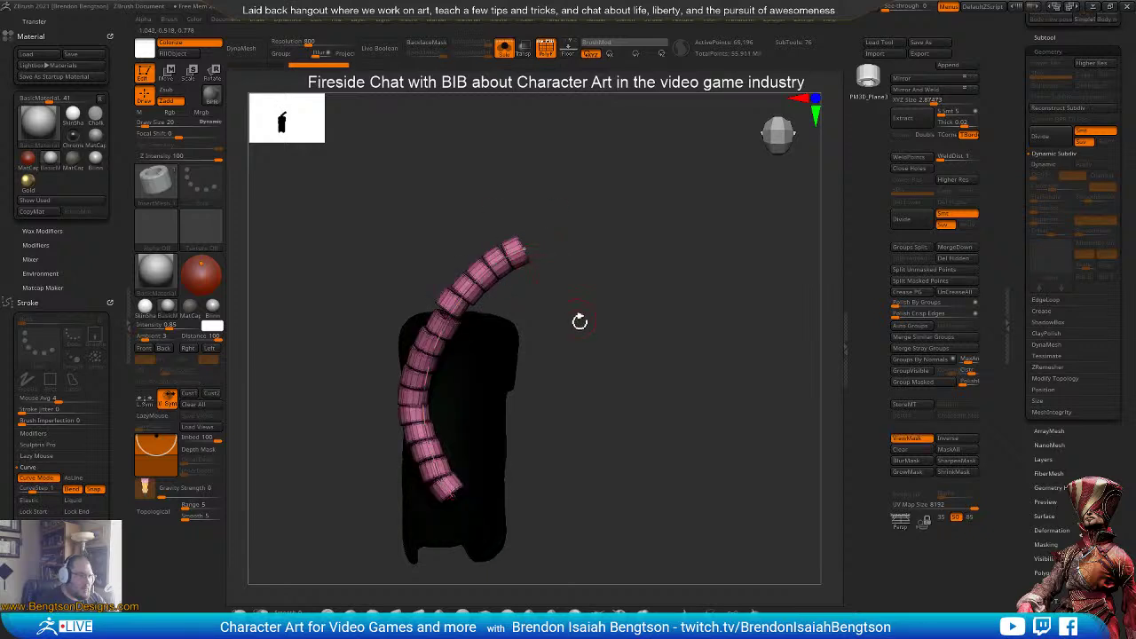
pyautogui.moveTo(597, 421)
pyautogui.mouseDown()
pyautogui.moveTo(634, 452)
pyautogui.moveTo(680, 456)
pyautogui.moveTo(665, 471)
pyautogui.moveTo(619, 477)
pyautogui.moveTo(583, 436)
pyautogui.moveTo(562, 375)
pyautogui.moveTo(591, 337)
pyautogui.moveTo(623, 431)
pyautogui.moveTo(600, 413)
pyautogui.mouseUp()
pyautogui.moveTo(564, 374); pyautogui.dragTo(456, 329)
pyautogui.moveTo(577, 322)
pyautogui.keyDown('alt'); pyautogui.mouseDown()
pyautogui.moveTo(593, 361)
pyautogui.moveTo(603, 296)
pyautogui.moveTo(605, 352)
pyautogui.mouseUp(); pyautogui.keyUp('alt')
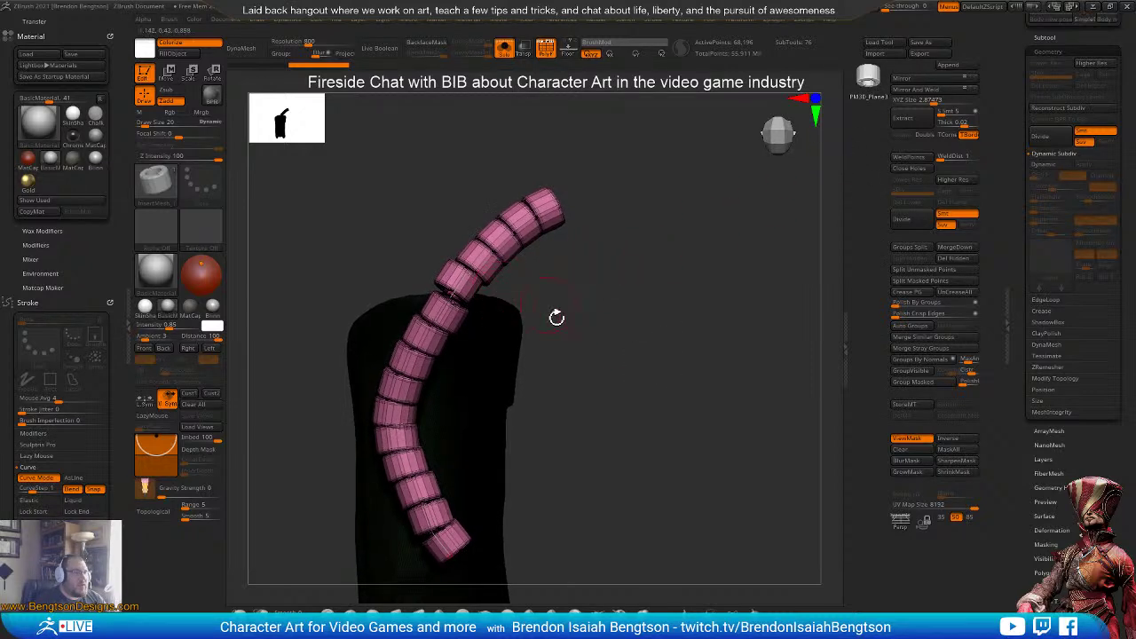
pyautogui.moveTo(619, 364); pyautogui.dragTo(598, 351)
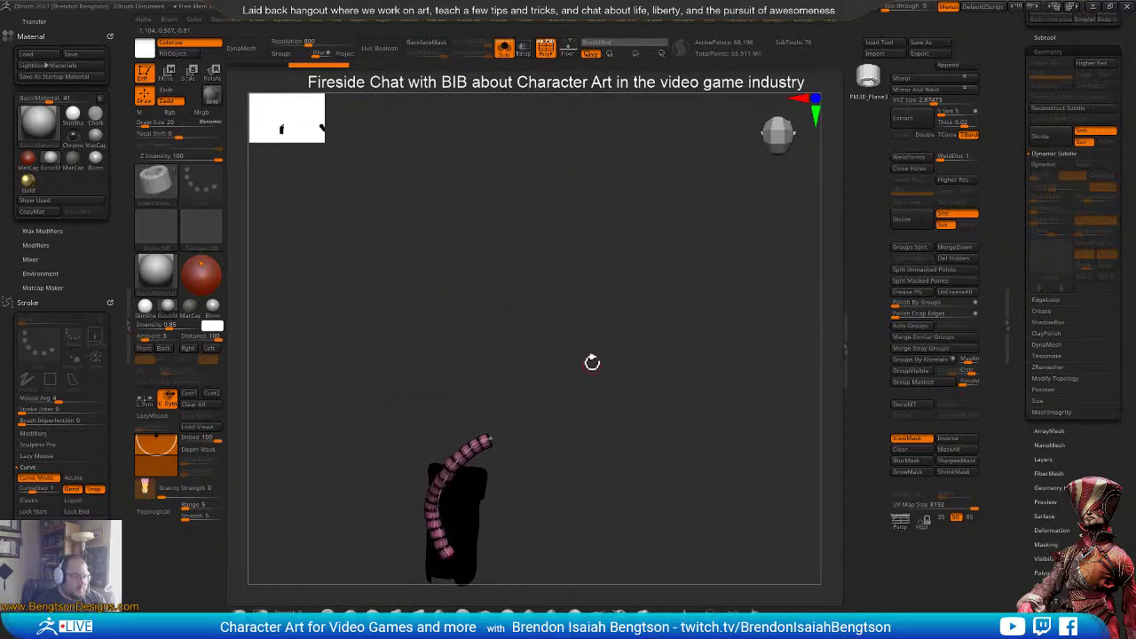
# - Leave Solo mode to show the whole character, and select the ring subtool PM3D_Plane3D1_1
pyautogui.hotkey('alt', 'shift', 's')
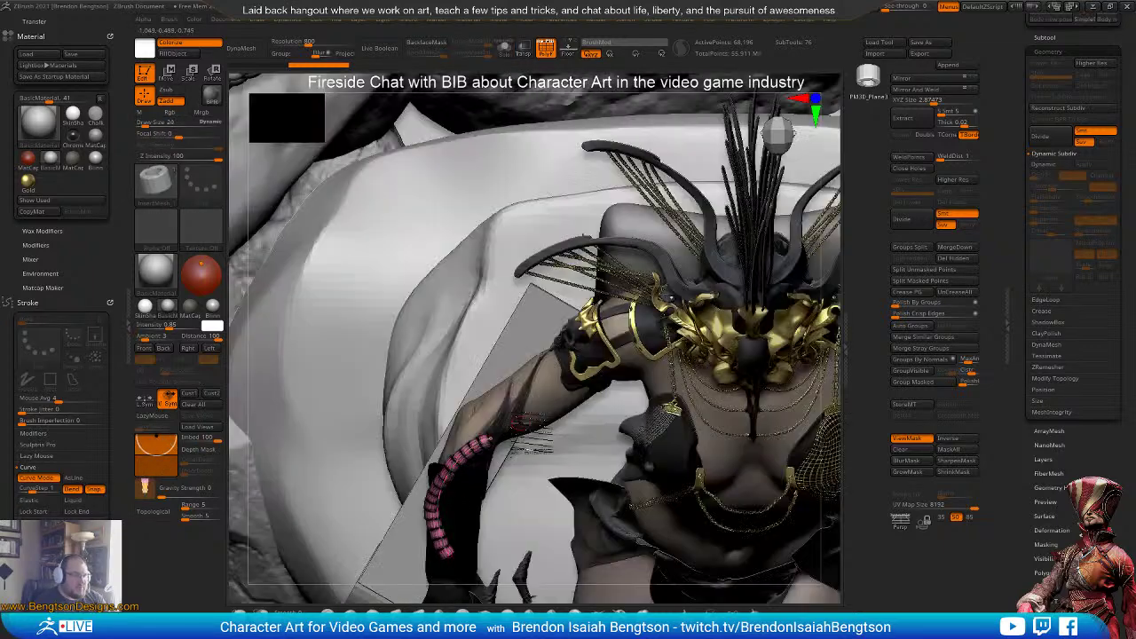
pyautogui.moveTo(588, 385); pyautogui.dragTo(581, 286)
pyautogui.click(1045, 37)
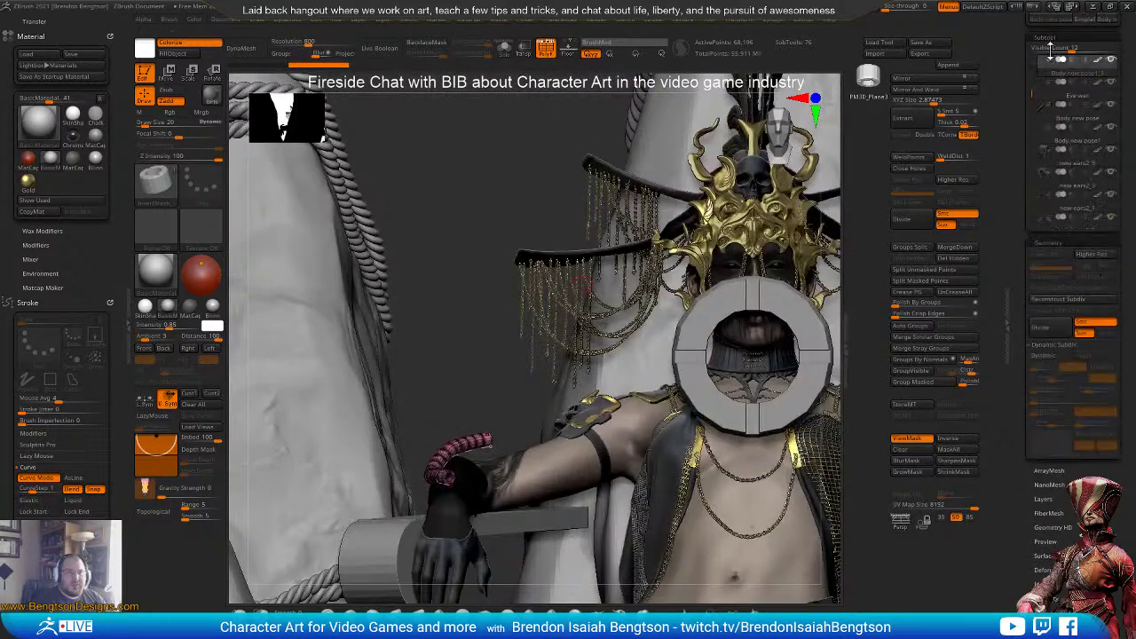
pyautogui.click(1106, 332)
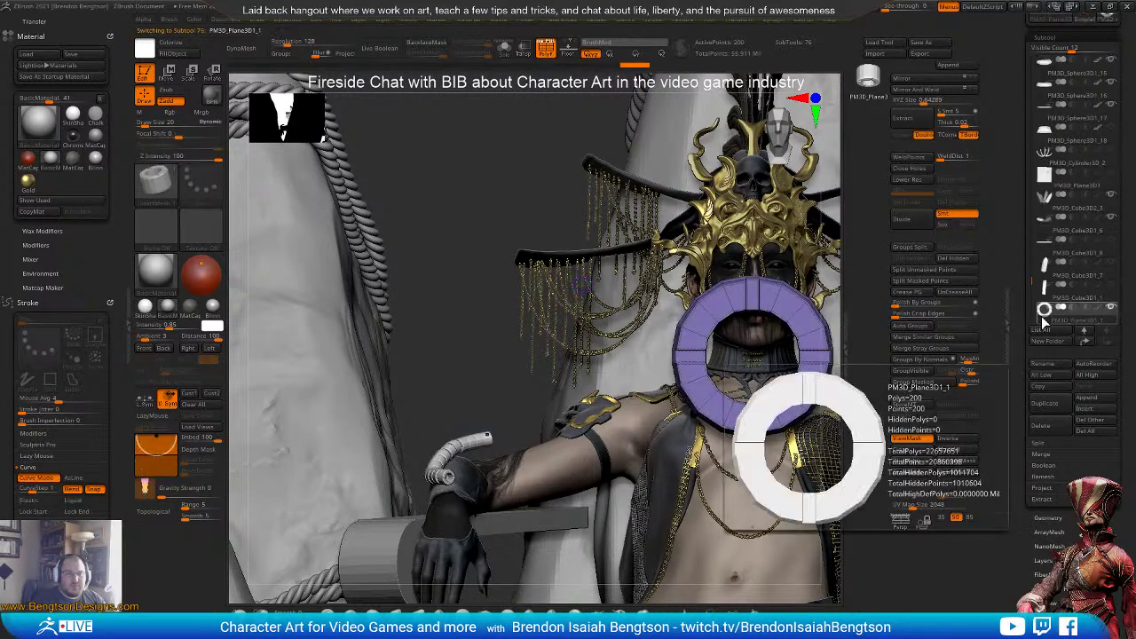
pyautogui.keyDown('alt'); pyautogui.moveTo(738, 399); pyautogui.dragTo(588, 388); pyautogui.keyUp('alt')
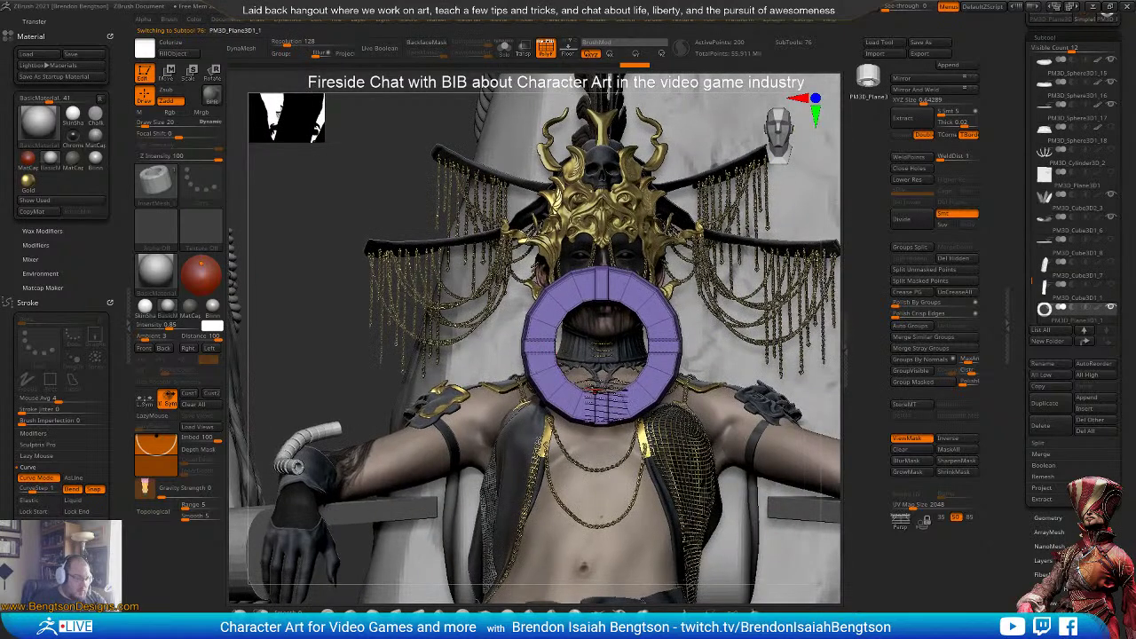
# - Isolate the ring subtool and undo its modelling back to the plain square plane
pyautogui.hotkey('alt', 's')
pyautogui.hotkey('ctrl', 'z')
pyautogui.hotkey('ctrl', 'z')
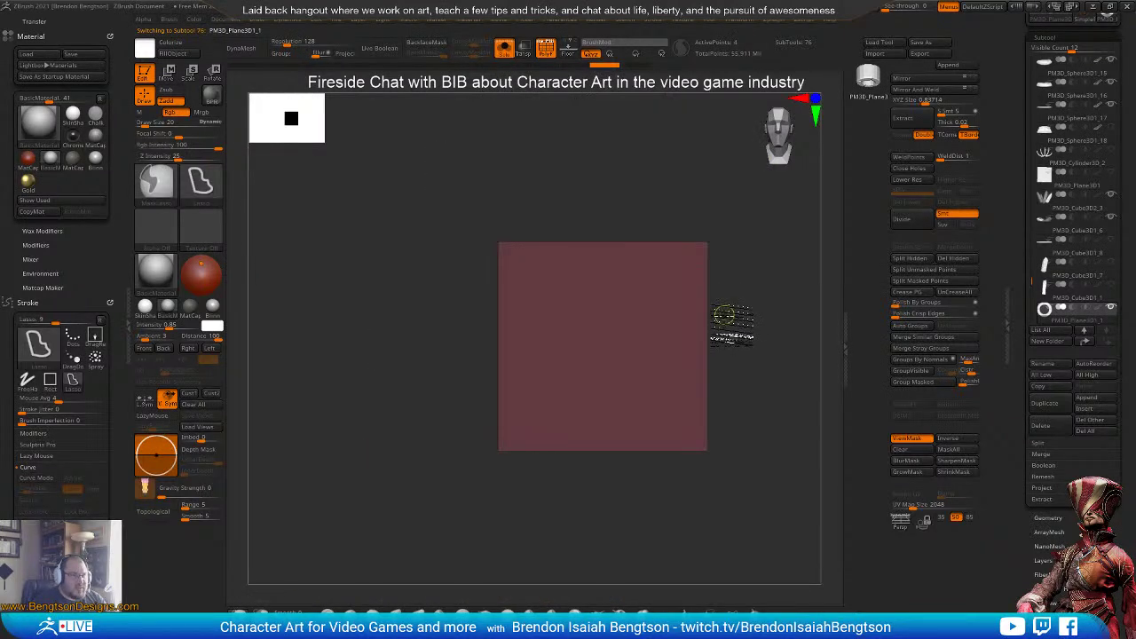
pyautogui.keyDown('alt'); pyautogui.moveTo(760, 307); pyautogui.dragTo(591, 302); pyautogui.keyUp('alt')
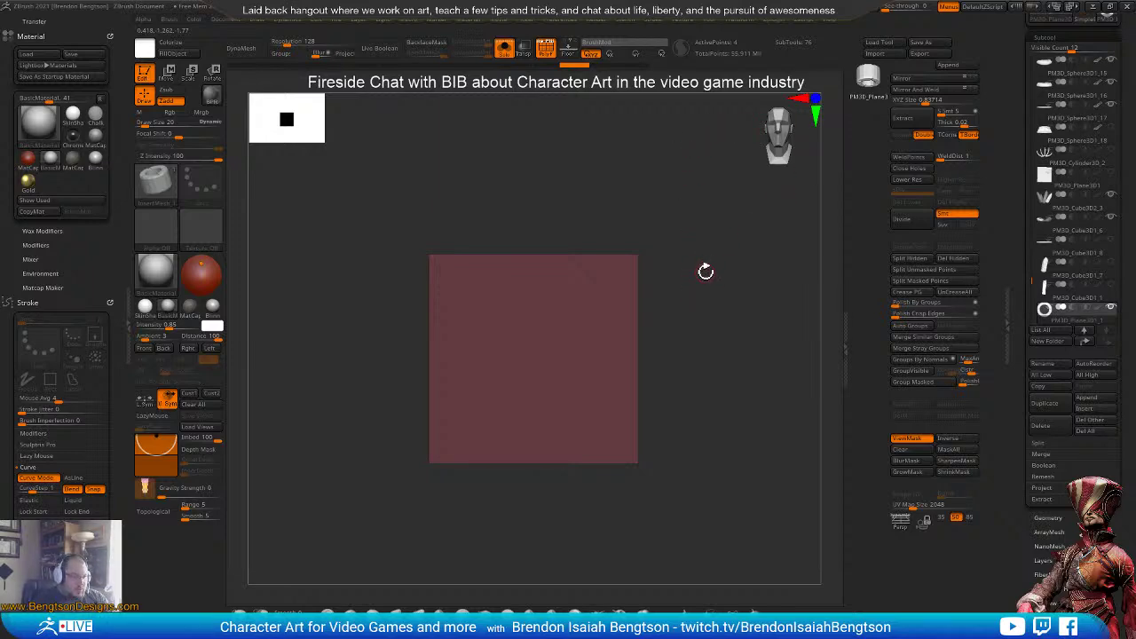
# - Insert a PolySphere from the IMM Primitives brush at the centre of the square plane
pyautogui.press('b')
pyautogui.press('i')
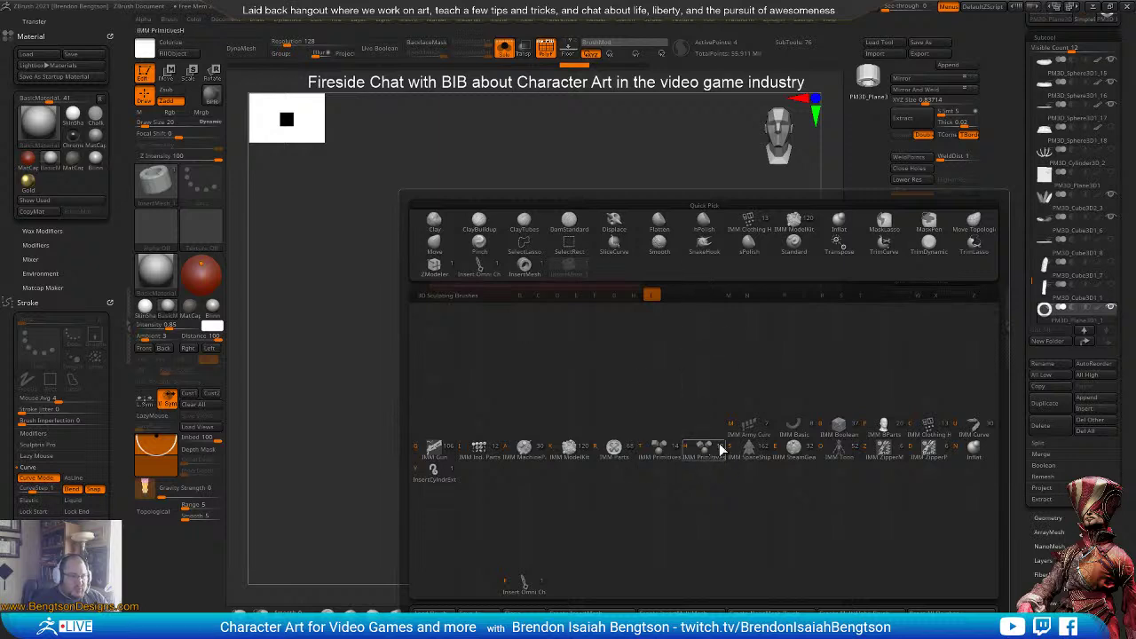
pyautogui.moveTo(803, 456)
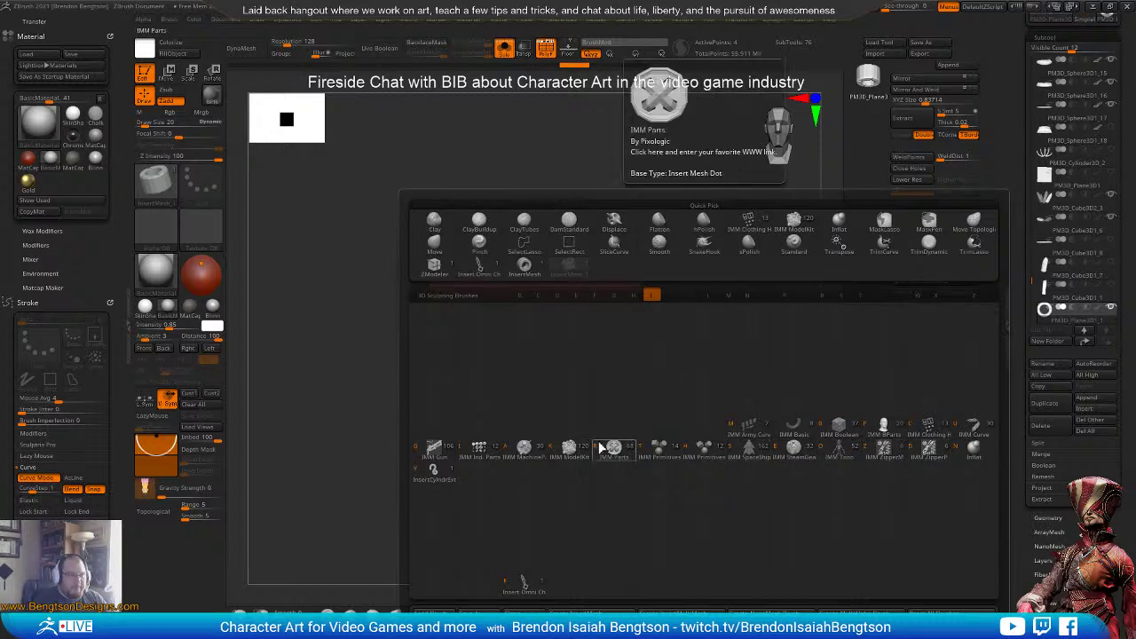
pyautogui.click(668, 453)
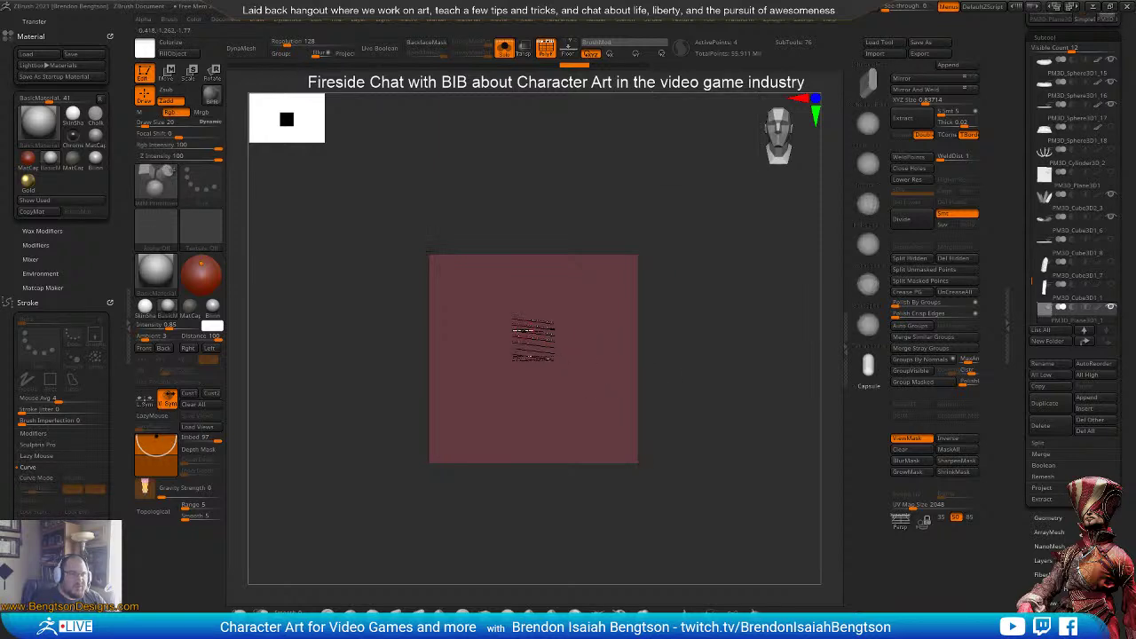
pyautogui.click(869, 206)
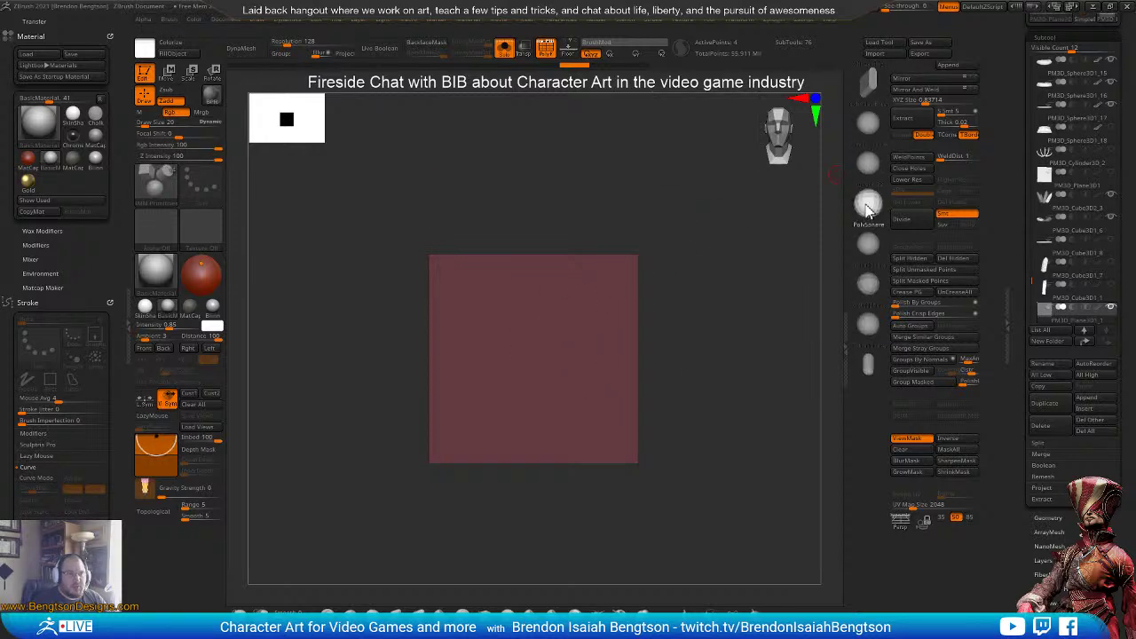
pyautogui.moveTo(543, 366); pyautogui.dragTo(543, 440)
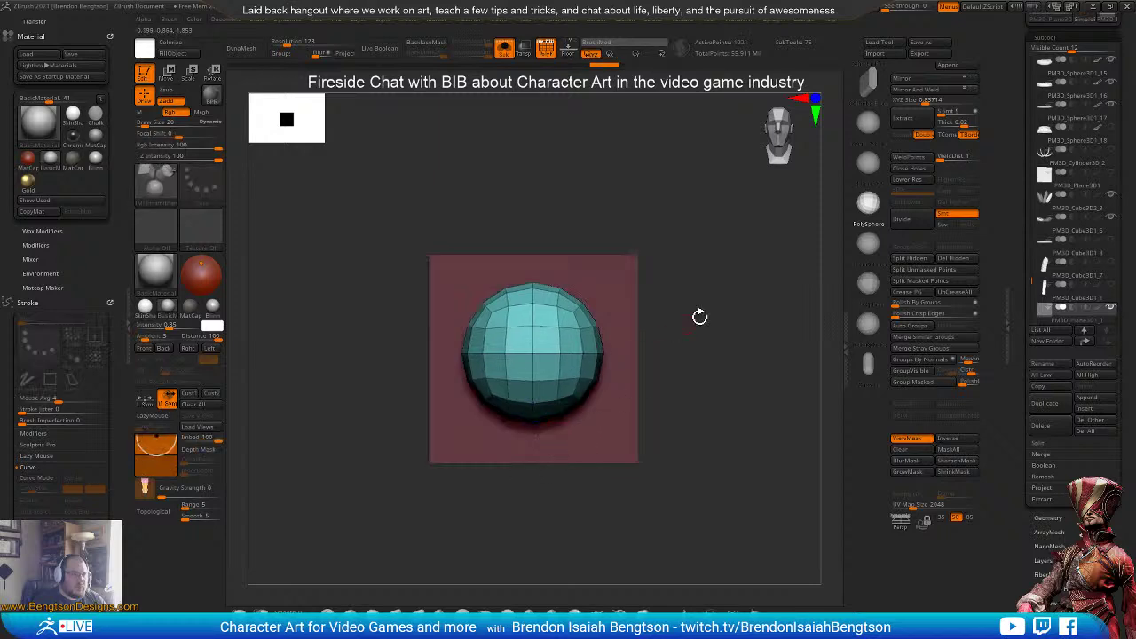
# - Hide the square plane around the sphere and delete the hidden geometry
pyautogui.moveTo(701, 365)
pyautogui.mouseDown()
pyautogui.moveTo(733, 381)
pyautogui.moveTo(708, 368)
pyautogui.mouseUp()
pyautogui.keyDown('ctrl'); pyautogui.keyDown('alt'); pyautogui.keyDown('shift'); pyautogui.click(637, 262); pyautogui.keyUp('shift'); pyautogui.keyUp('alt'); pyautogui.keyUp('ctrl')
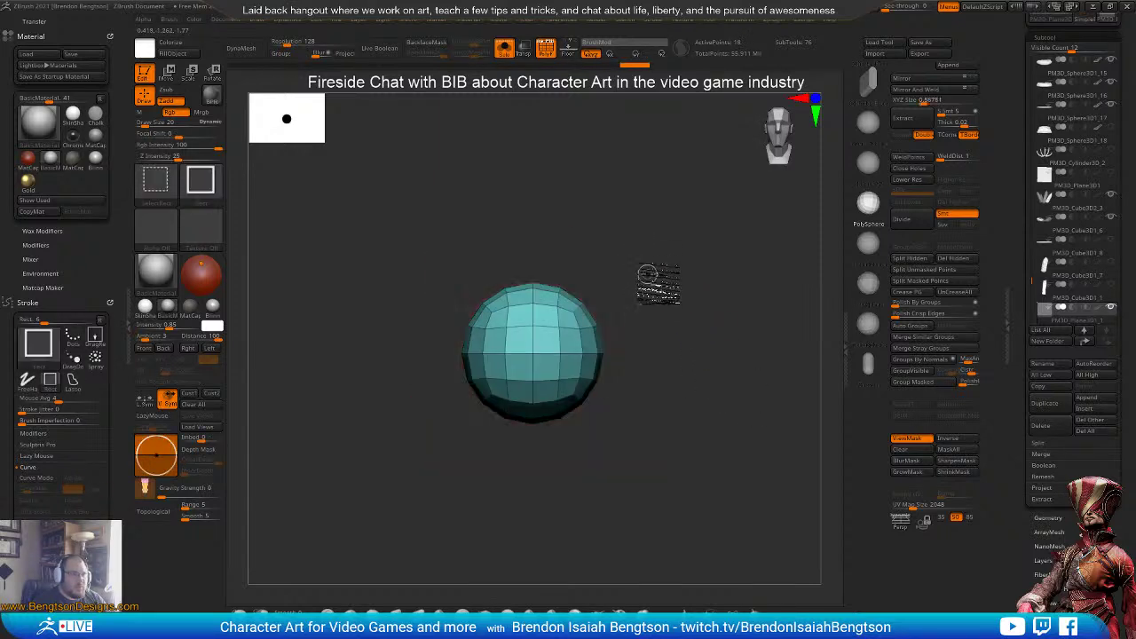
pyautogui.click(953, 257)
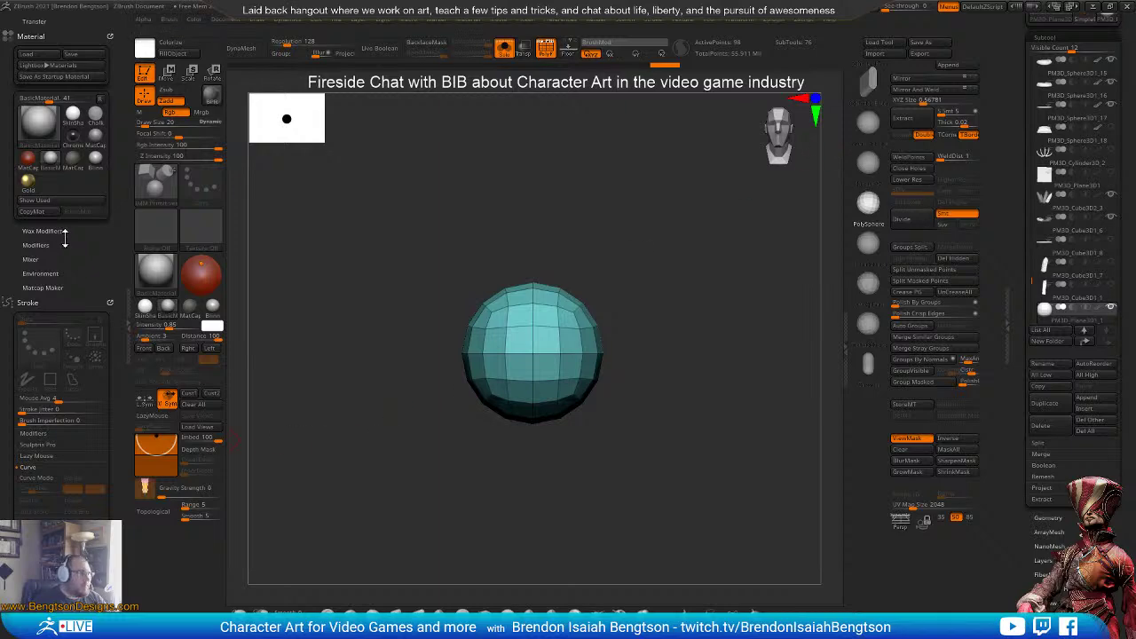
# - Append the sphere to the existing ring InsertMesh brush with Create InsertMesh
pyautogui.scroll(5, 64, 240)
pyautogui.scroll(6, 64, 318)
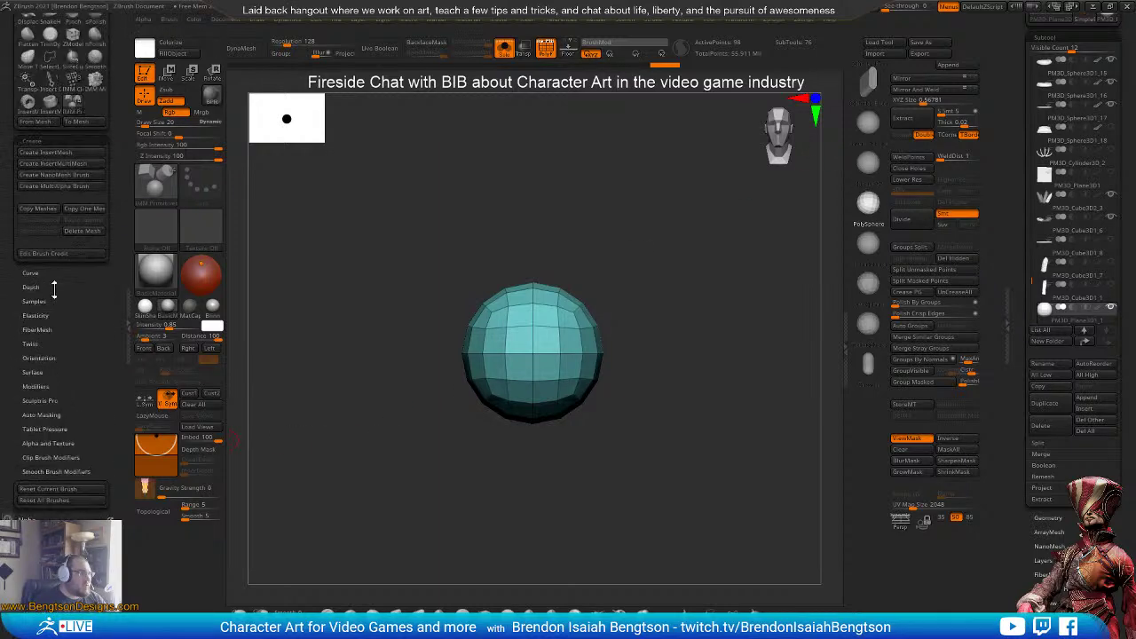
pyautogui.click(74, 413)
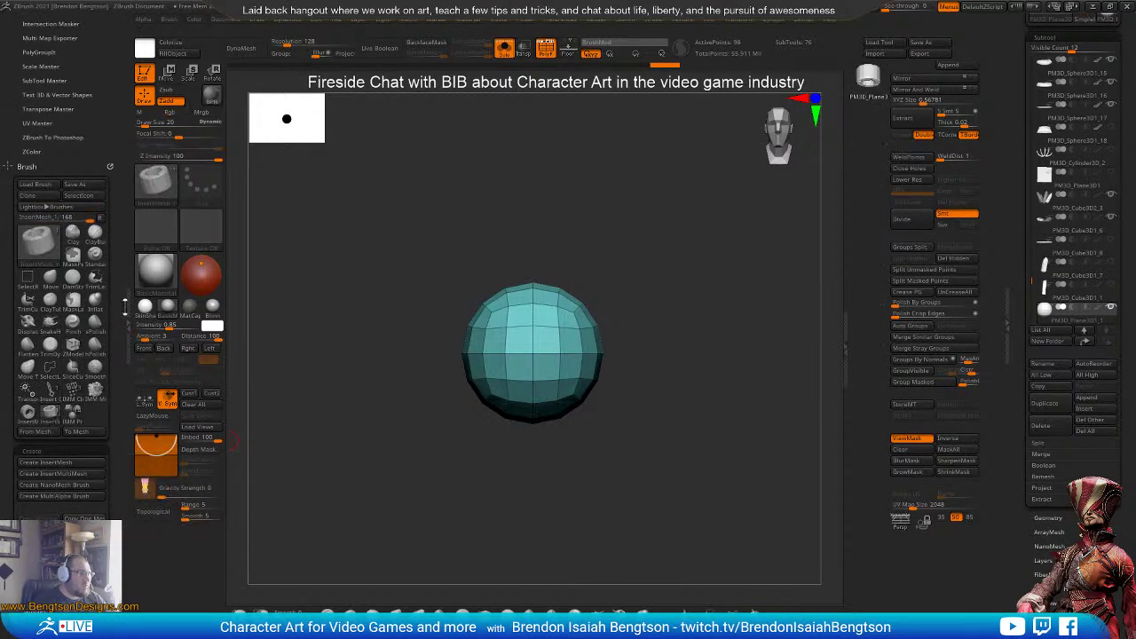
pyautogui.click(67, 463)
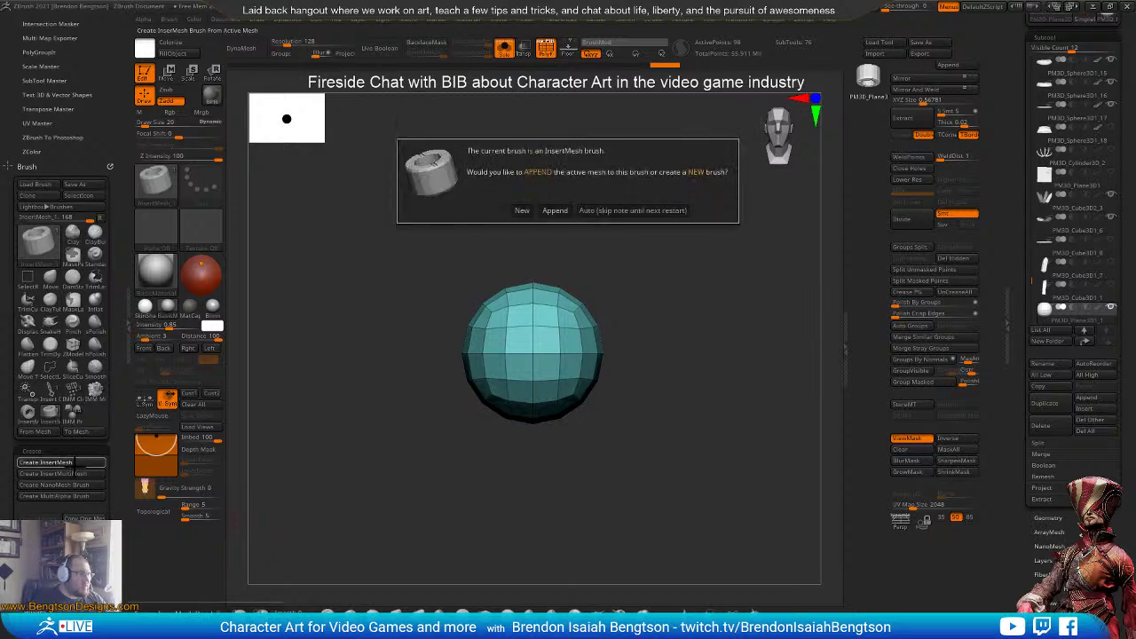
pyautogui.click(553, 210)
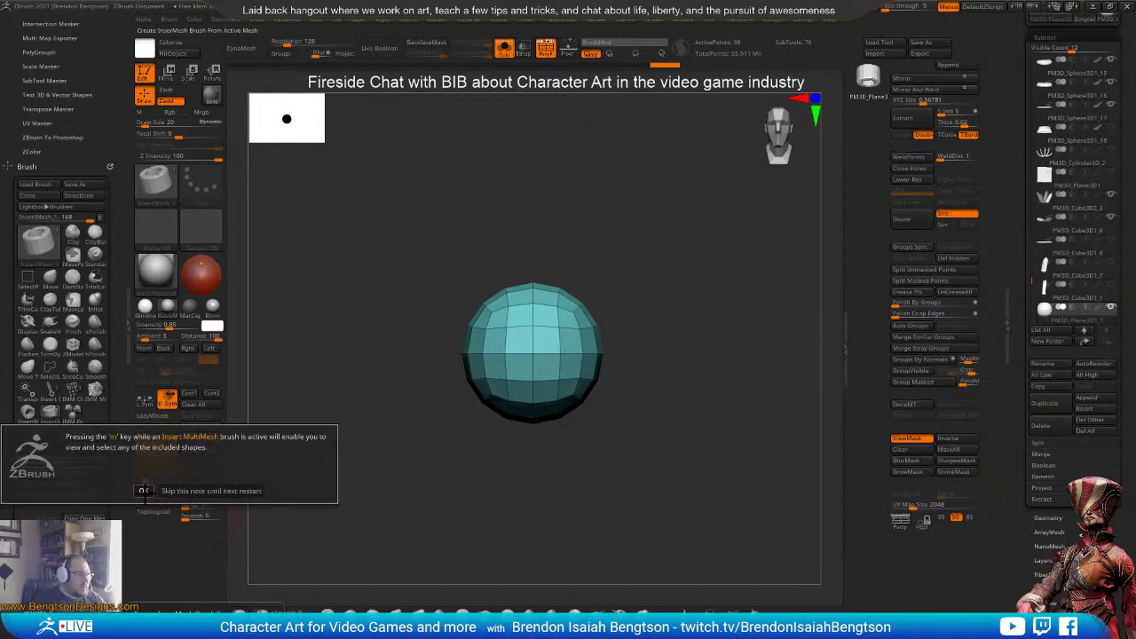
pyautogui.click(143, 491)
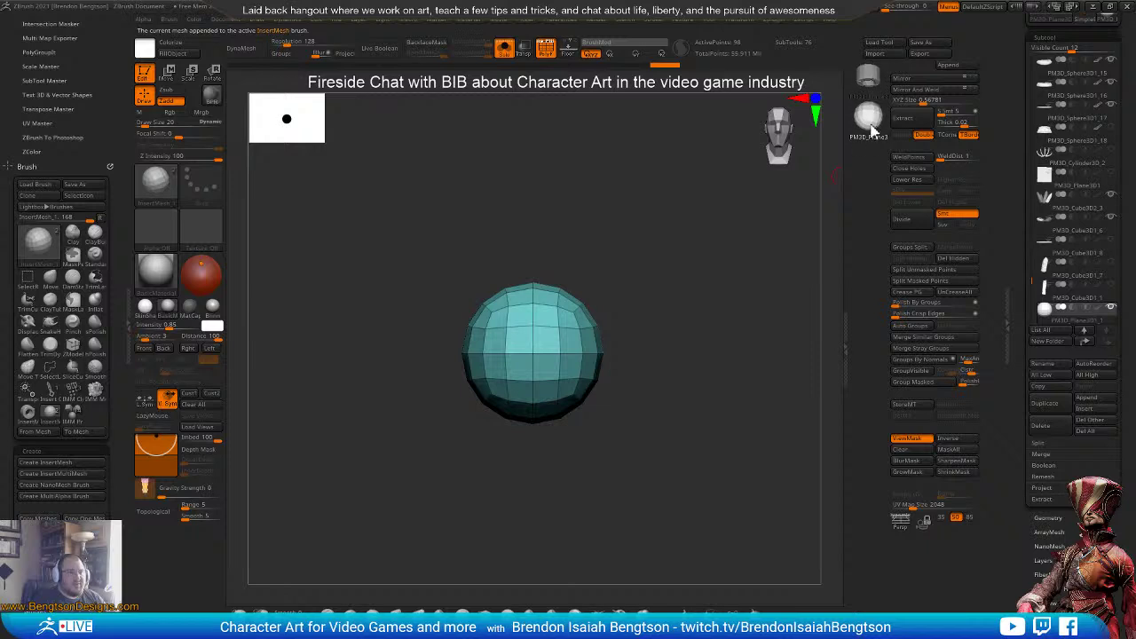
# - Draw a curved chain of small spheres from the large sphere outward at draw size 20
pyautogui.keyDown('alt'); pyautogui.moveTo(717, 421); pyautogui.dragTo(715, 350); pyautogui.keyUp('alt')
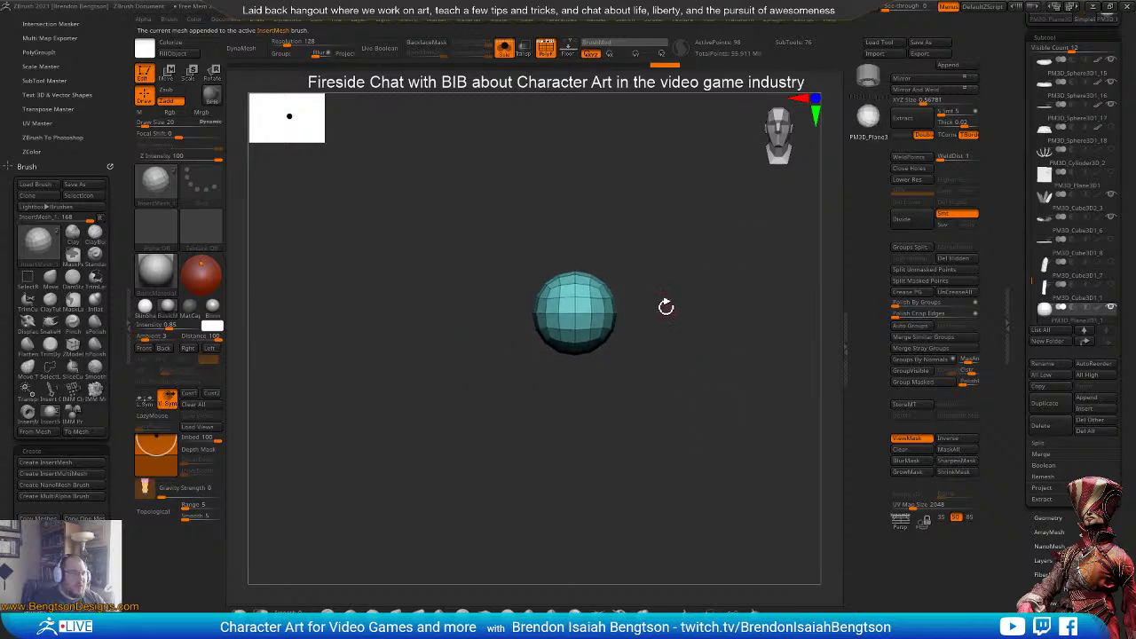
pyautogui.moveTo(681, 153); pyautogui.dragTo(733, 138)
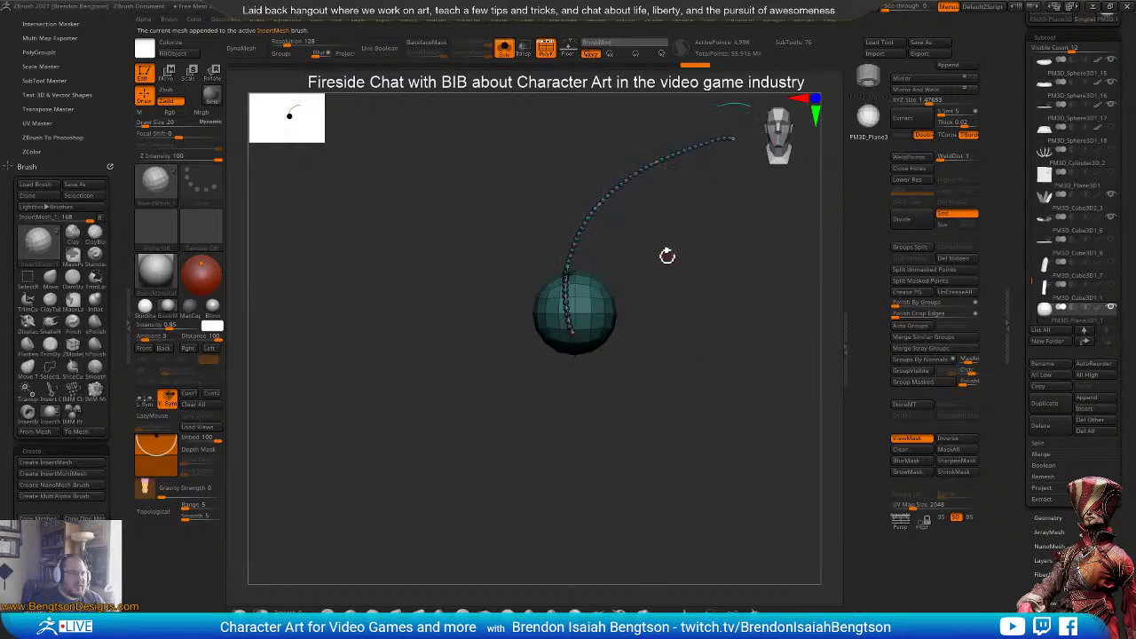
pyautogui.keyDown('alt'); pyautogui.moveTo(667, 258); pyautogui.dragTo(620, 320); pyautogui.keyUp('alt')
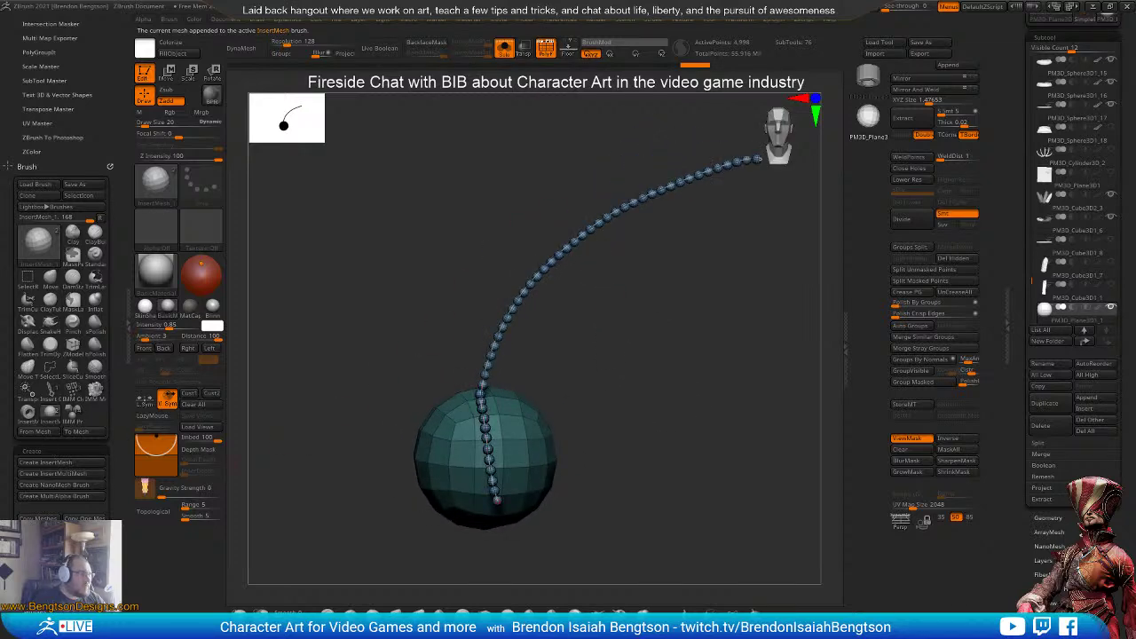
# - Set the brush's MultiMesh Variations to 3 and update the bead curve by pulling its lower end past the large sphere
pyautogui.moveTo(54, 500); pyautogui.dragTo(54, 399)
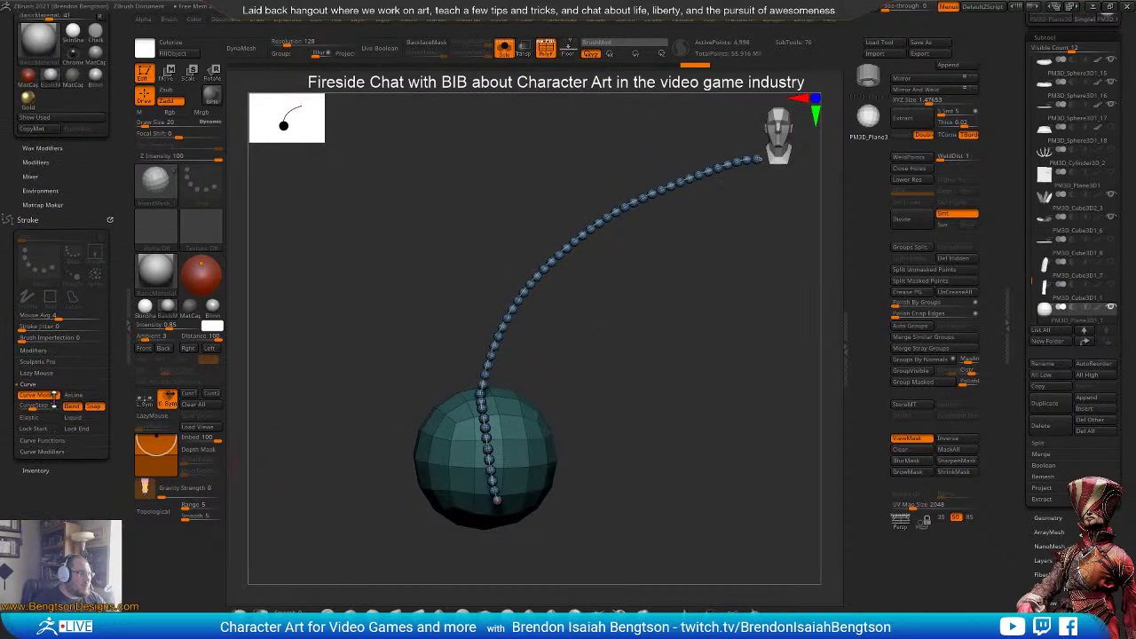
pyautogui.scroll(10, 53, 395)
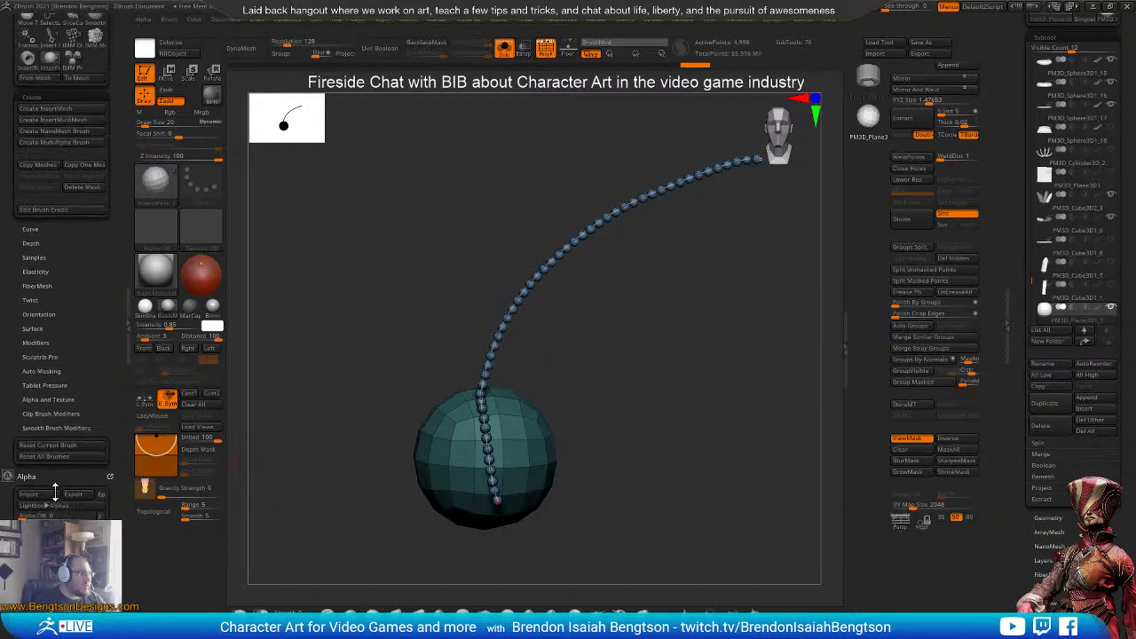
pyautogui.scroll(3, 55, 492)
pyautogui.click(36, 429)
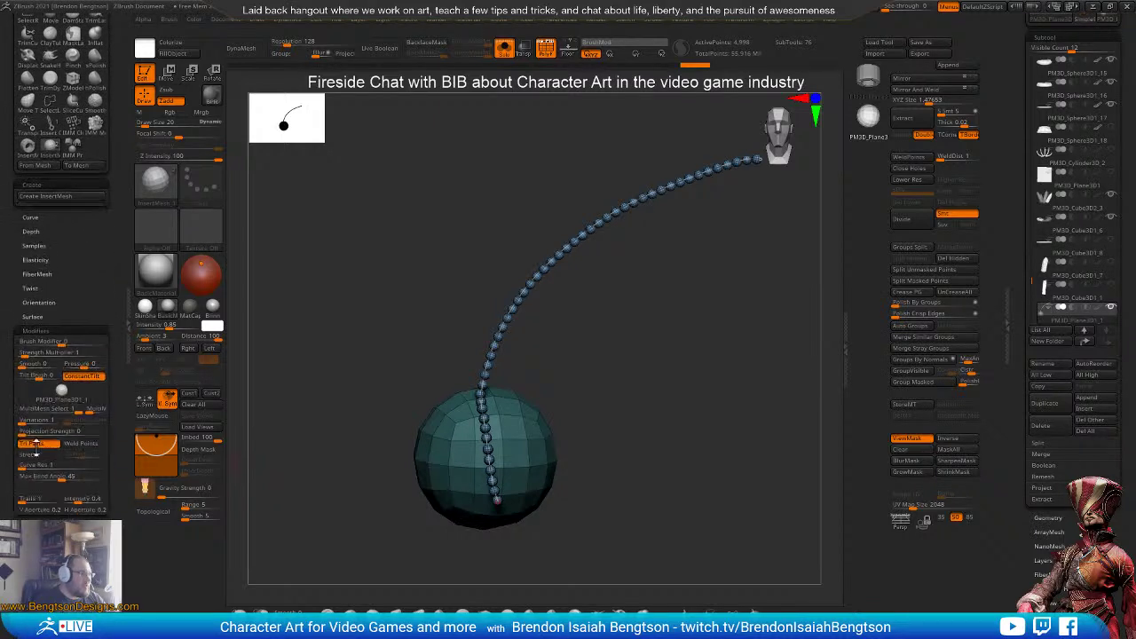
pyautogui.moveTo(21, 404); pyautogui.dragTo(25, 404)
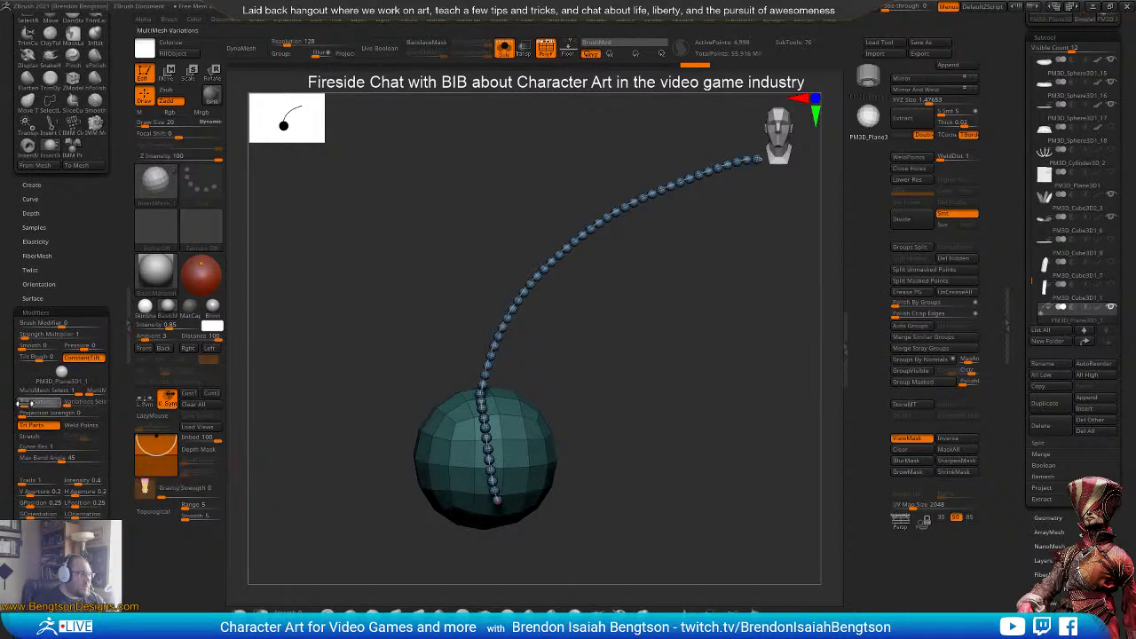
pyautogui.write('3')
pyautogui.press('Return')
pyautogui.click(523, 289)
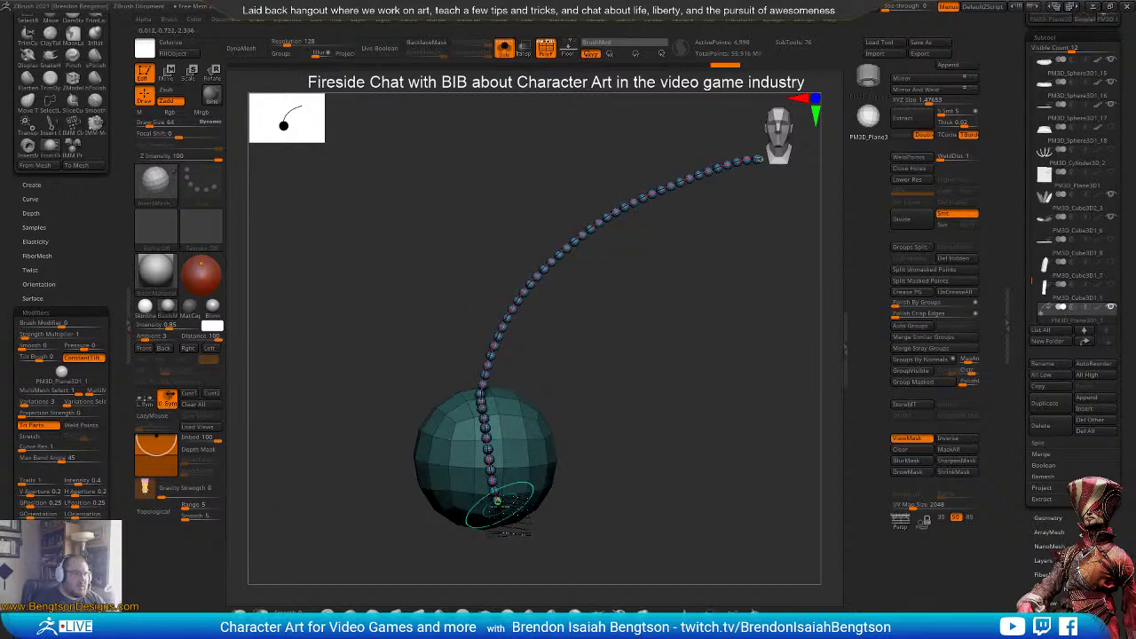
pyautogui.moveTo(498, 501); pyautogui.dragTo(518, 543)
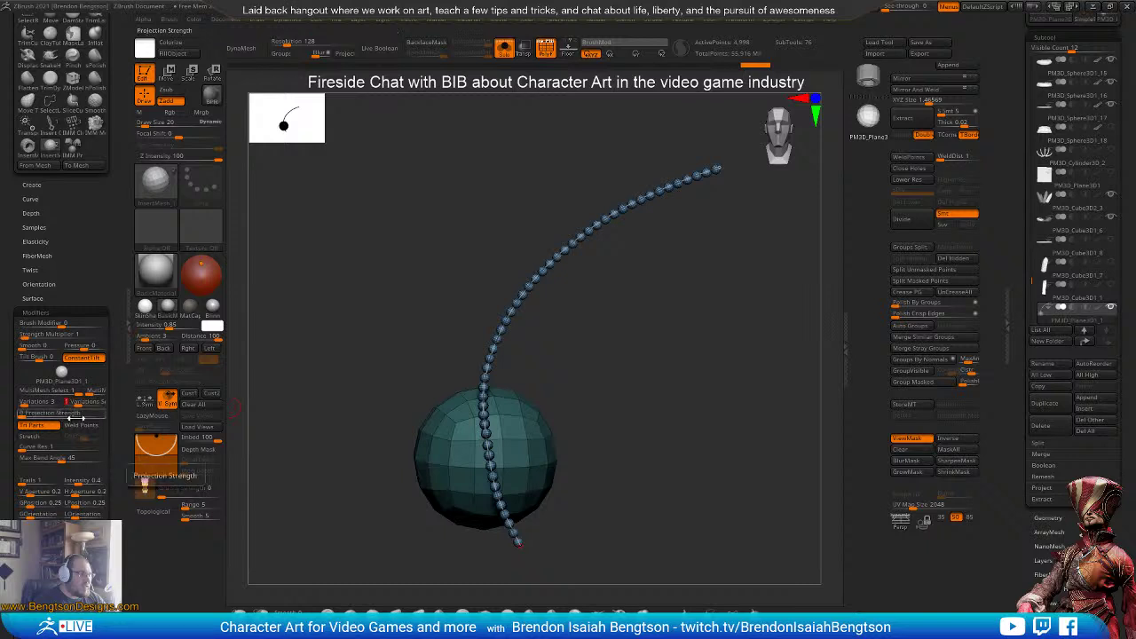
# - Pull the curve's upper end into a wide loop and rebuild it from ring segments using MultiMesh Select 0
pyautogui.moveTo(720, 168)
pyautogui.mouseDown()
pyautogui.moveTo(751, 163)
pyautogui.moveTo(759, 197)
pyautogui.moveTo(733, 401)
pyautogui.moveTo(676, 501)
pyautogui.mouseUp()
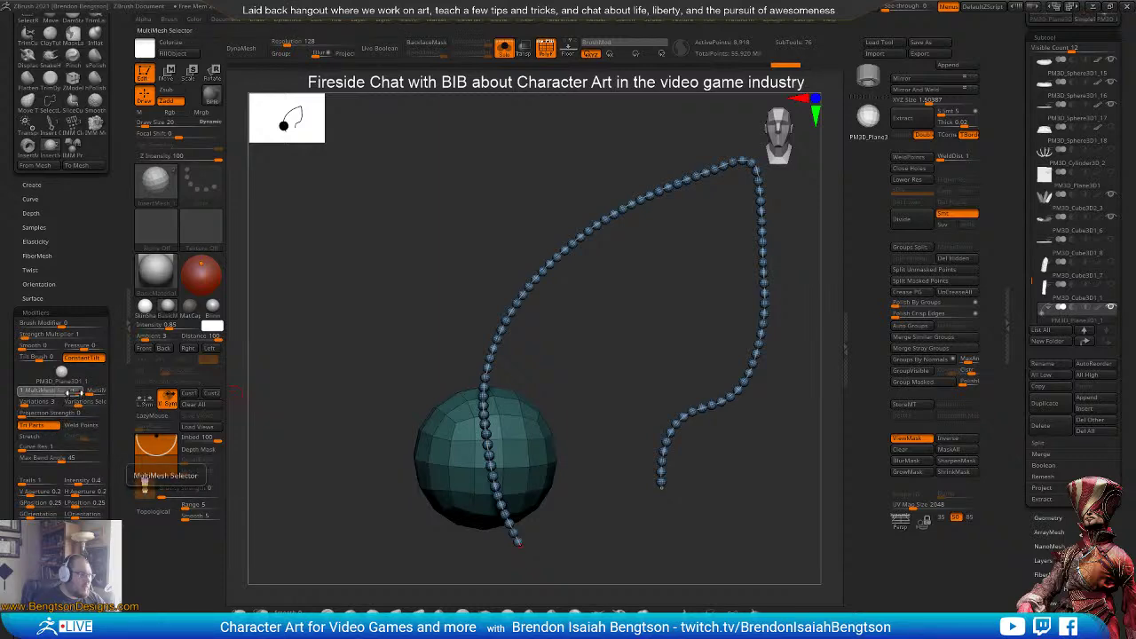
pyautogui.click(34, 391)
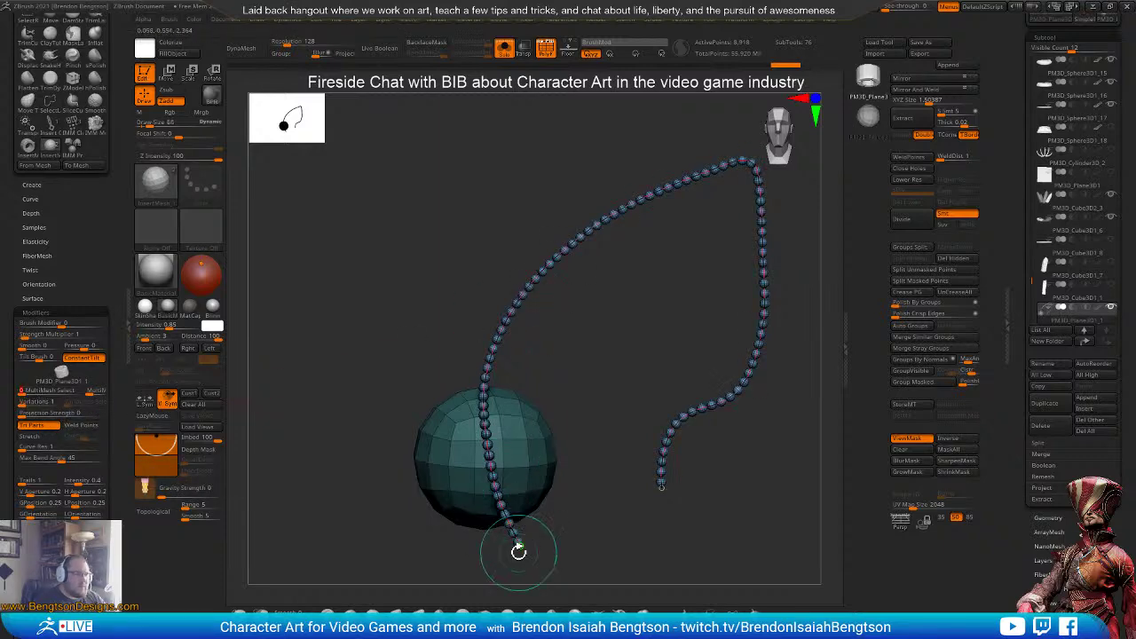
pyautogui.moveTo(518, 546)
pyautogui.mouseDown()
pyautogui.moveTo(543, 561)
pyautogui.moveTo(616, 558)
pyautogui.mouseUp()
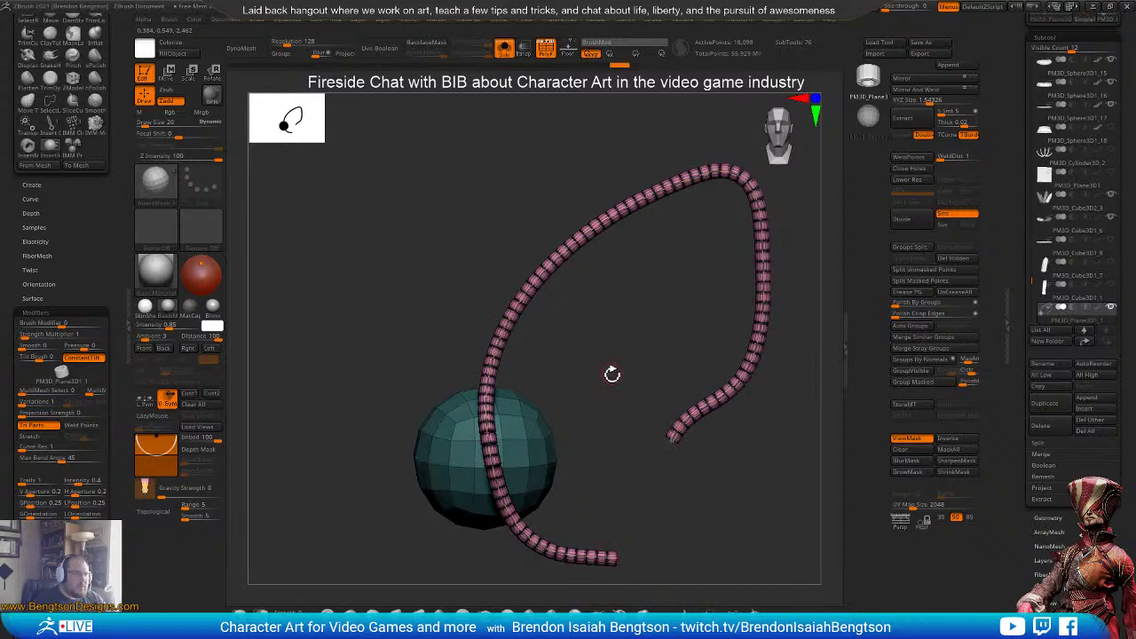
pyautogui.keyDown('alt'); pyautogui.moveTo(611, 373); pyautogui.dragTo(531, 291); pyautogui.keyUp('alt')
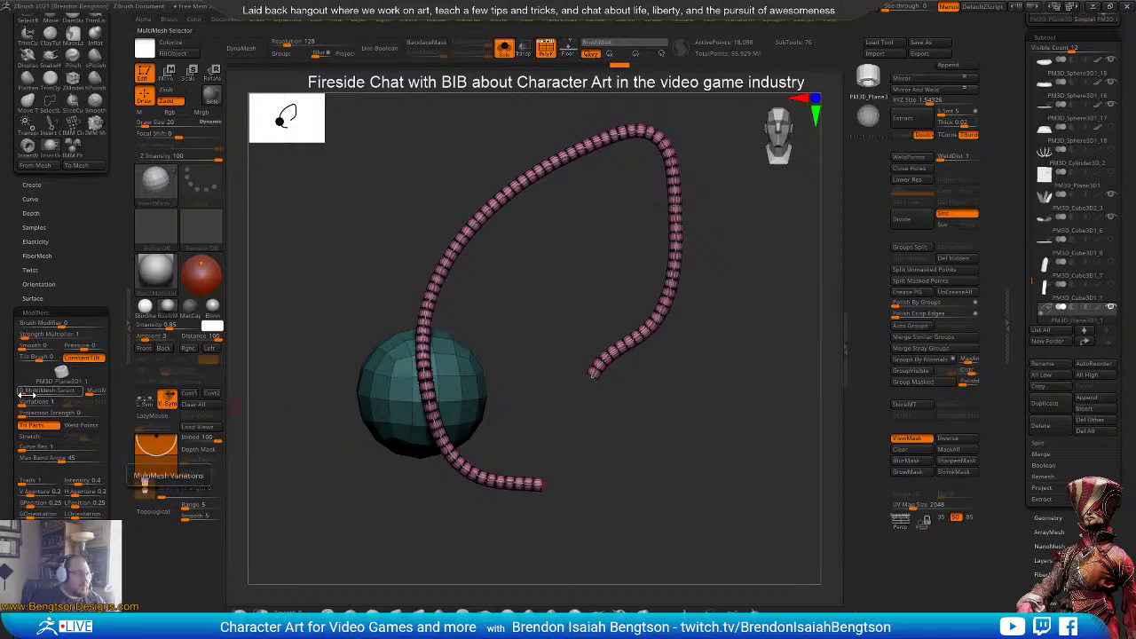
# - Set MultiMesh Select to 1, rebuild the looped curve from spheres and extend its lower end
pyautogui.moveTo(25, 391); pyautogui.dragTo(78, 392)
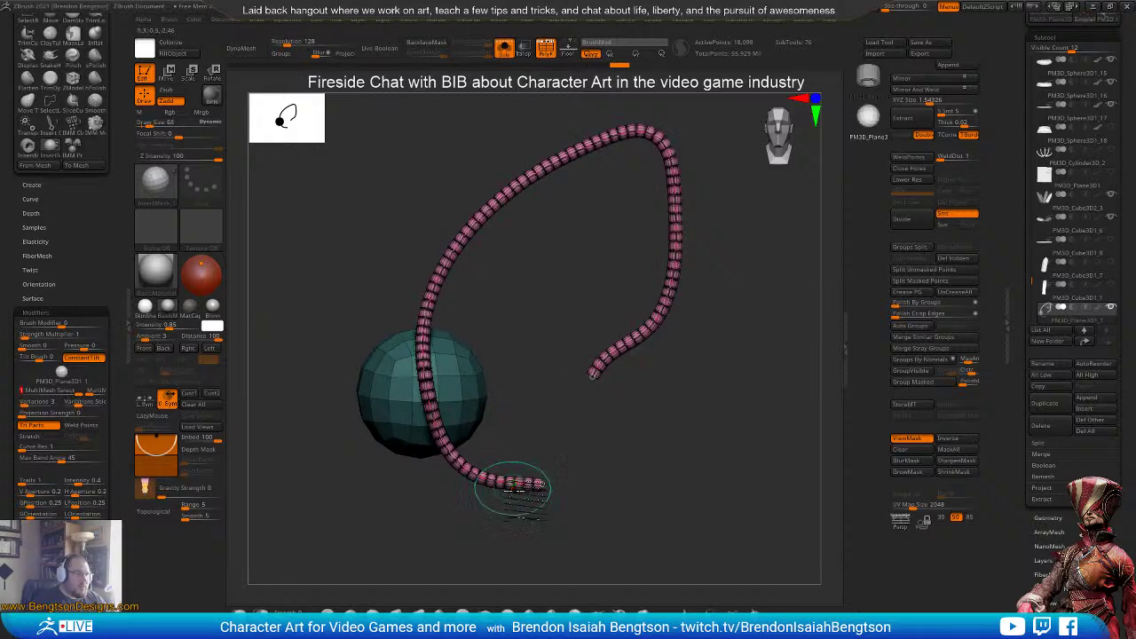
pyautogui.click(543, 484)
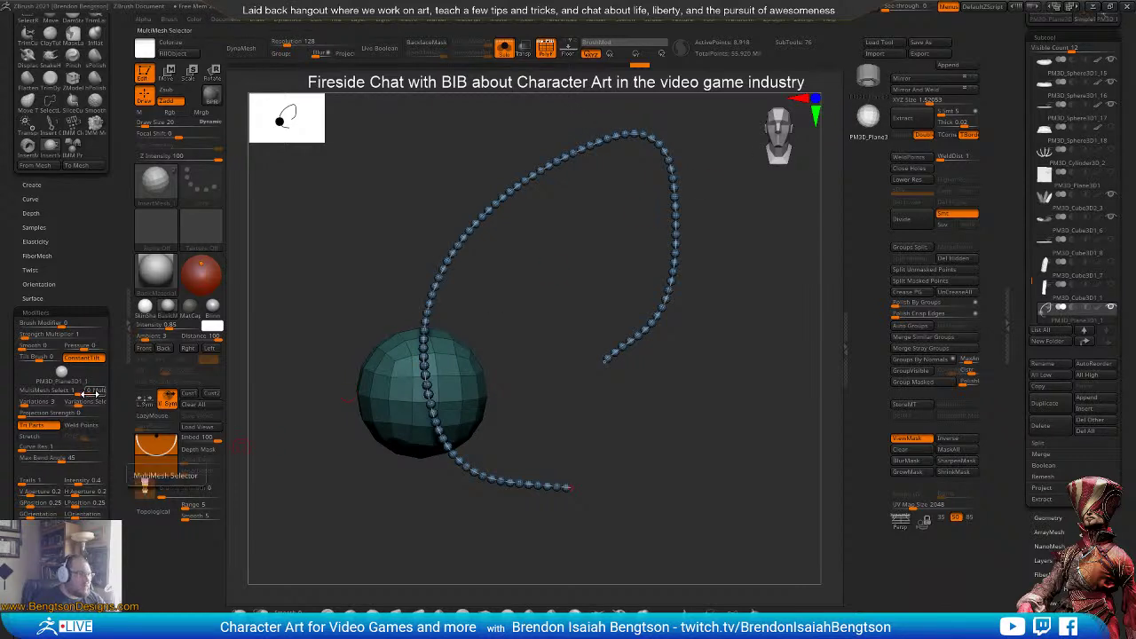
pyautogui.press('ctrl')
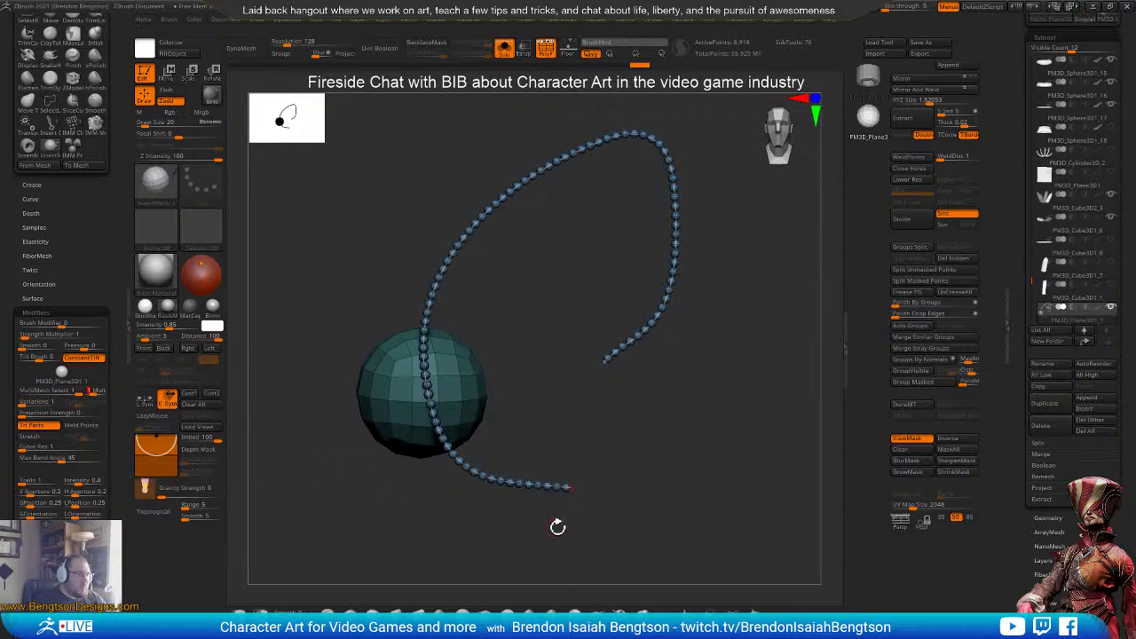
pyautogui.moveTo(572, 488); pyautogui.dragTo(600, 487)
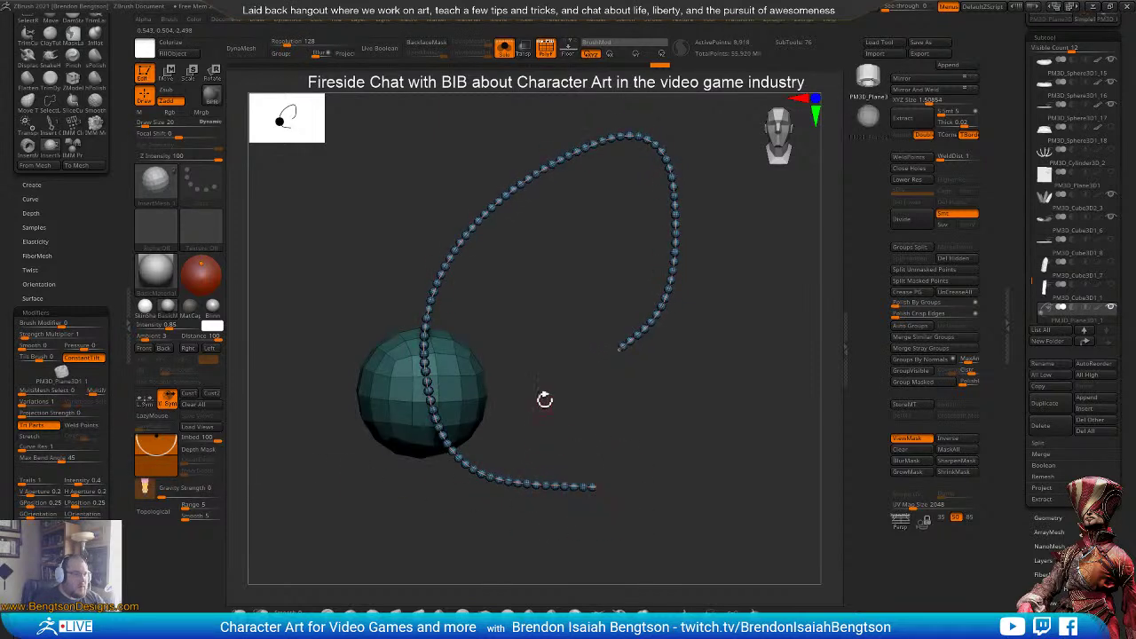
# - Draw a second curve up from the large sphere, switch it to spheres, and return it to ring segments with MultiMesh Select 0
pyautogui.moveTo(388, 404); pyautogui.dragTo(466, 164)
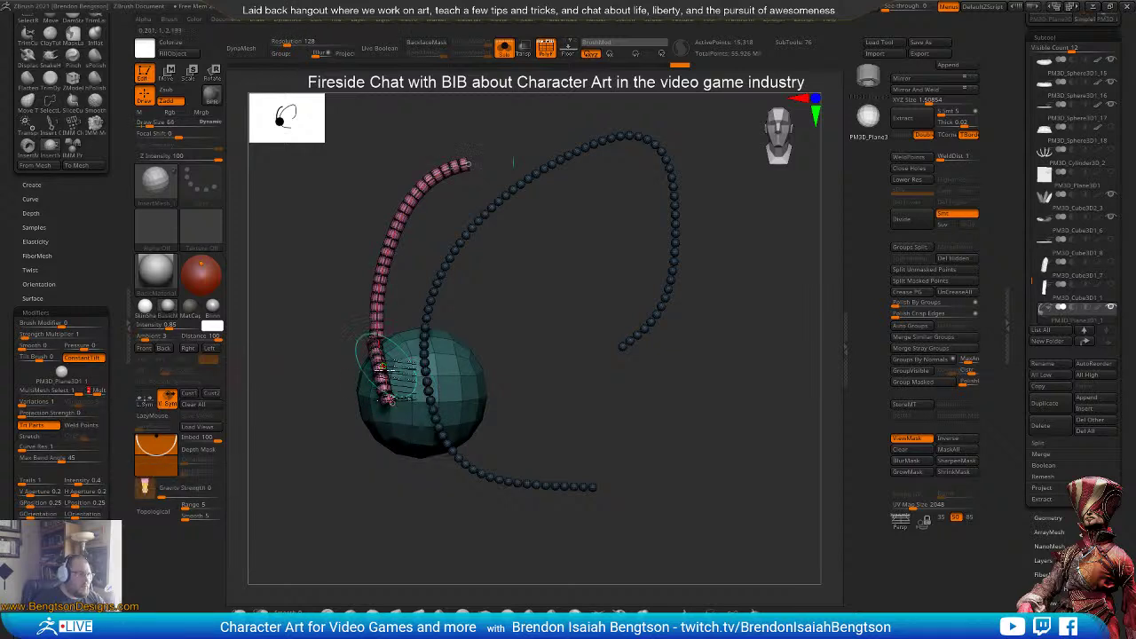
pyautogui.moveTo(389, 404); pyautogui.dragTo(402, 428)
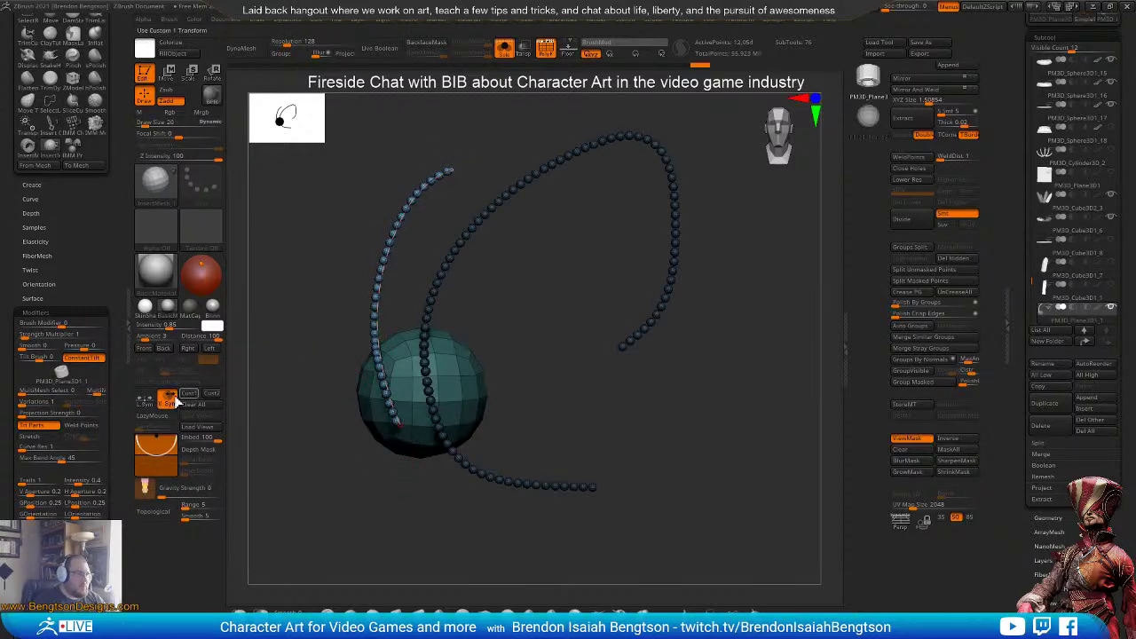
pyautogui.click(102, 393)
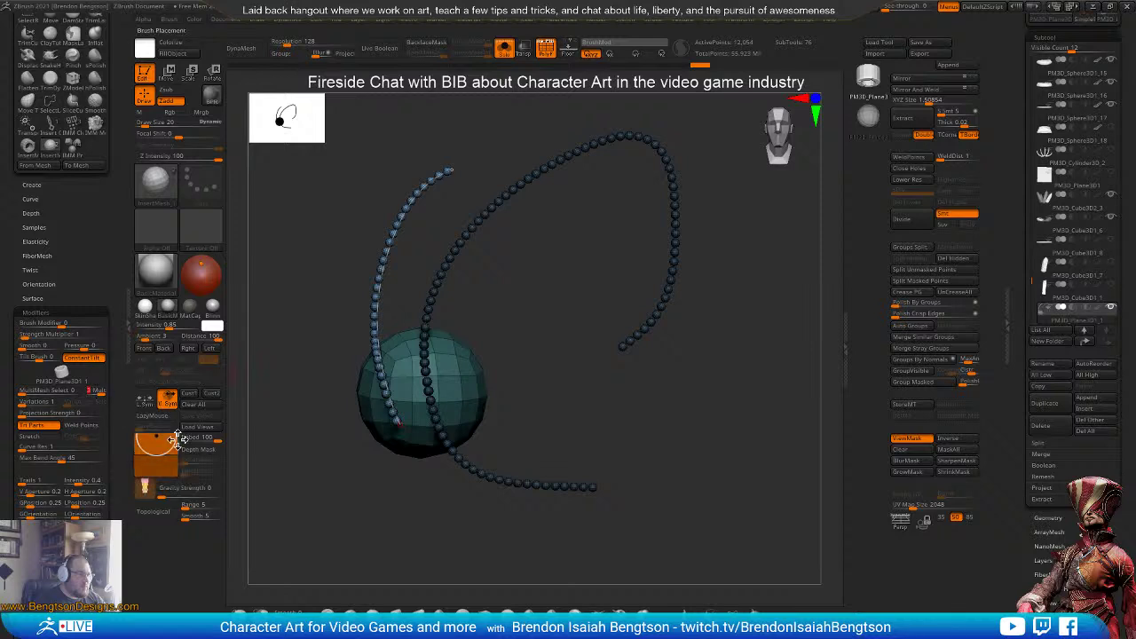
pyautogui.click(398, 425)
pyautogui.moveTo(399, 425); pyautogui.dragTo(410, 450)
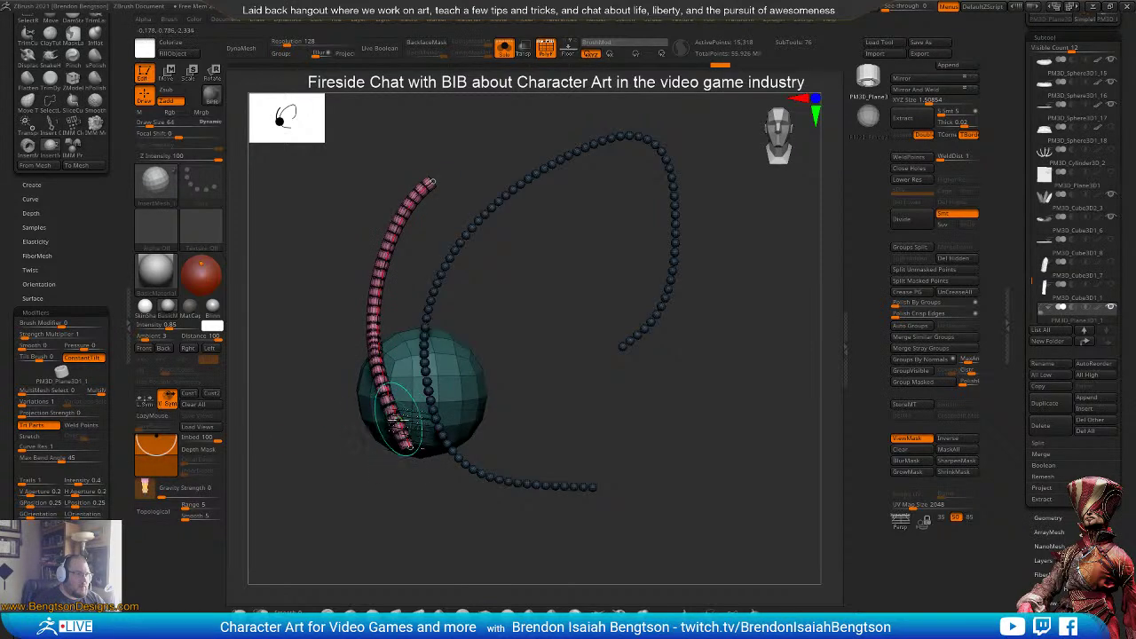
# - Undo the second curve, draw a new ring-segment curve across the large sphere, and pull its lower end down
pyautogui.hotkey('ctrl', 'z')
pyautogui.hotkey('ctrl', 'z')
pyautogui.hotkey('ctrl', 'z')
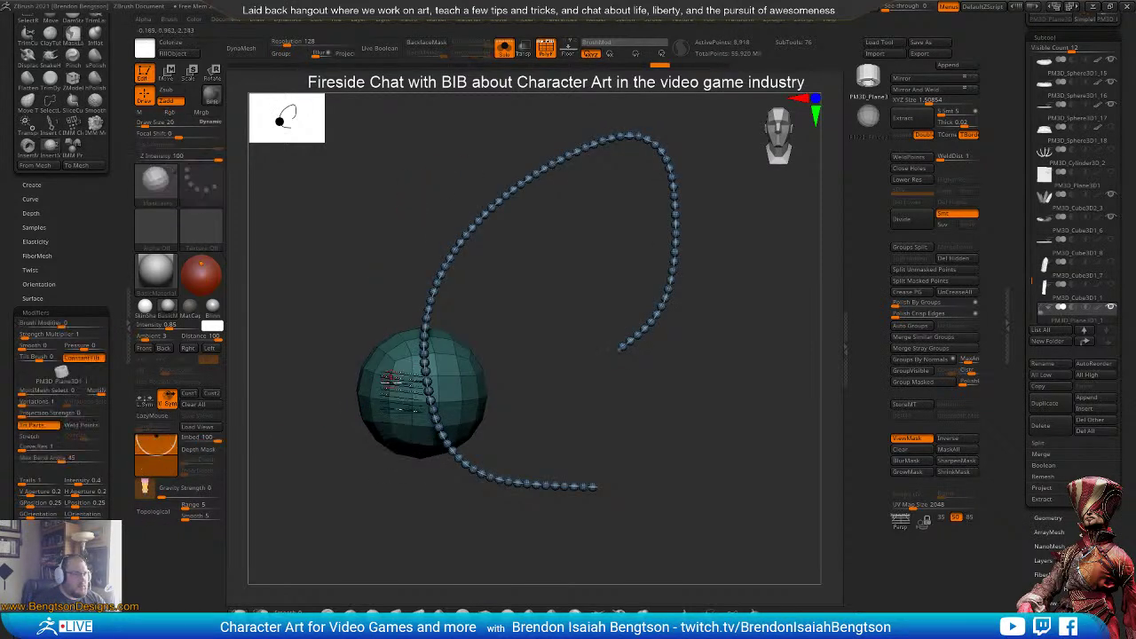
pyautogui.moveTo(374, 227); pyautogui.dragTo(449, 101)
pyautogui.moveTo(620, 353)
pyautogui.mouseDown()
pyautogui.moveTo(578, 336)
pyautogui.moveTo(534, 282)
pyautogui.mouseUp()
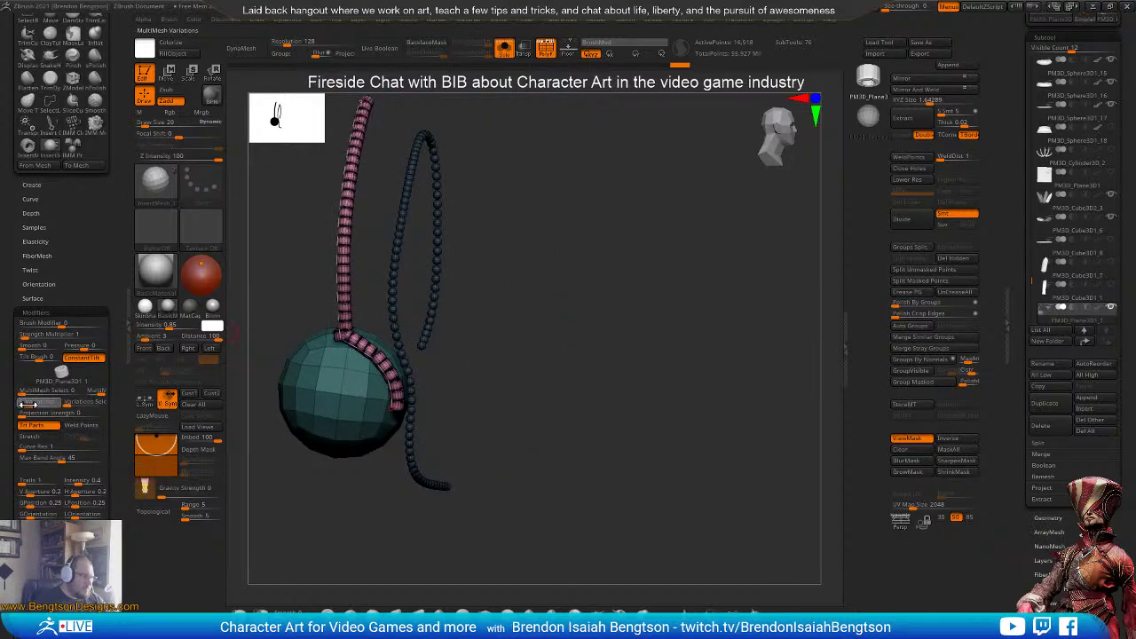
pyautogui.moveTo(393, 410); pyautogui.dragTo(393, 456)
pyautogui.moveTo(612, 381); pyautogui.dragTo(273, 342)
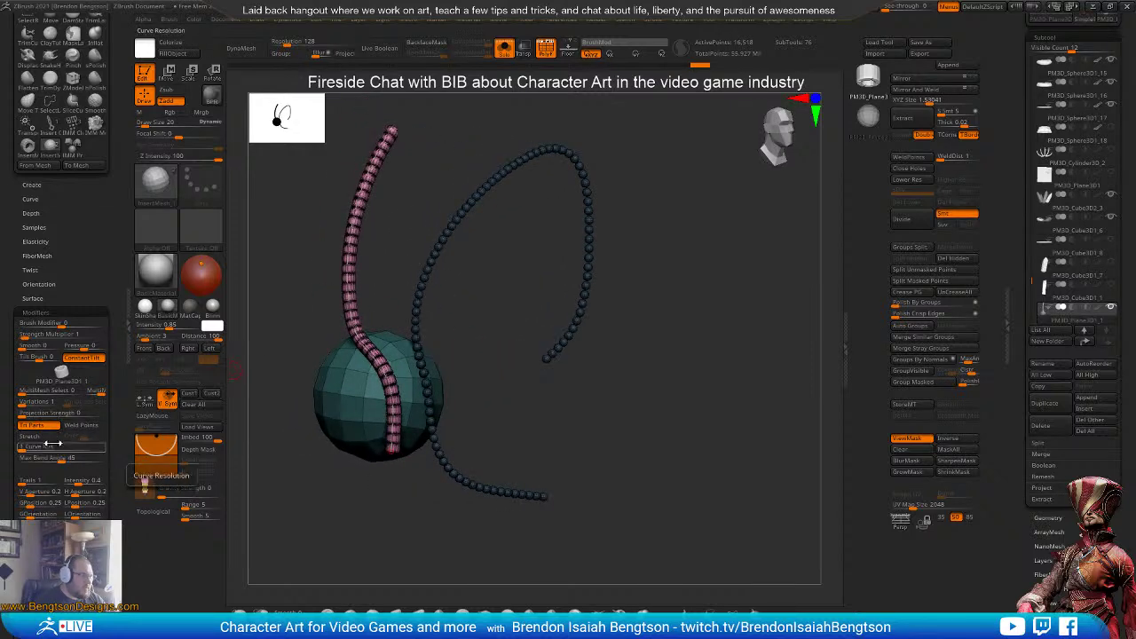
# - Set MultiMesh Select to 1 and Variations to 4, and update the ring curve by extending its lower end past the sphere
pyautogui.moveTo(71, 387)
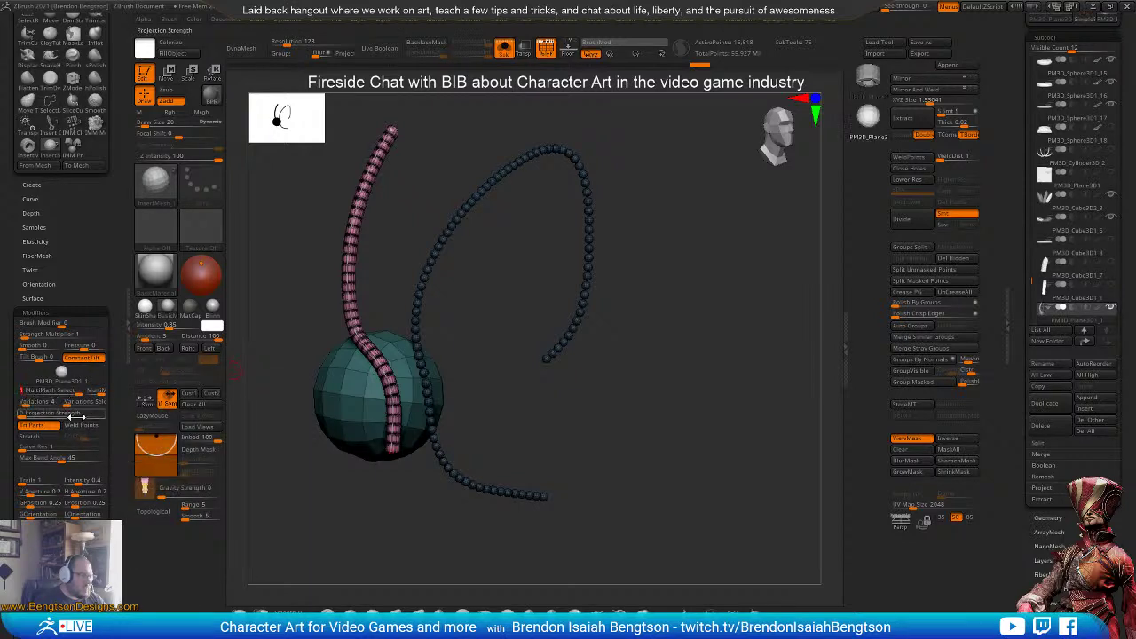
pyautogui.moveTo(393, 453); pyautogui.dragTo(383, 507)
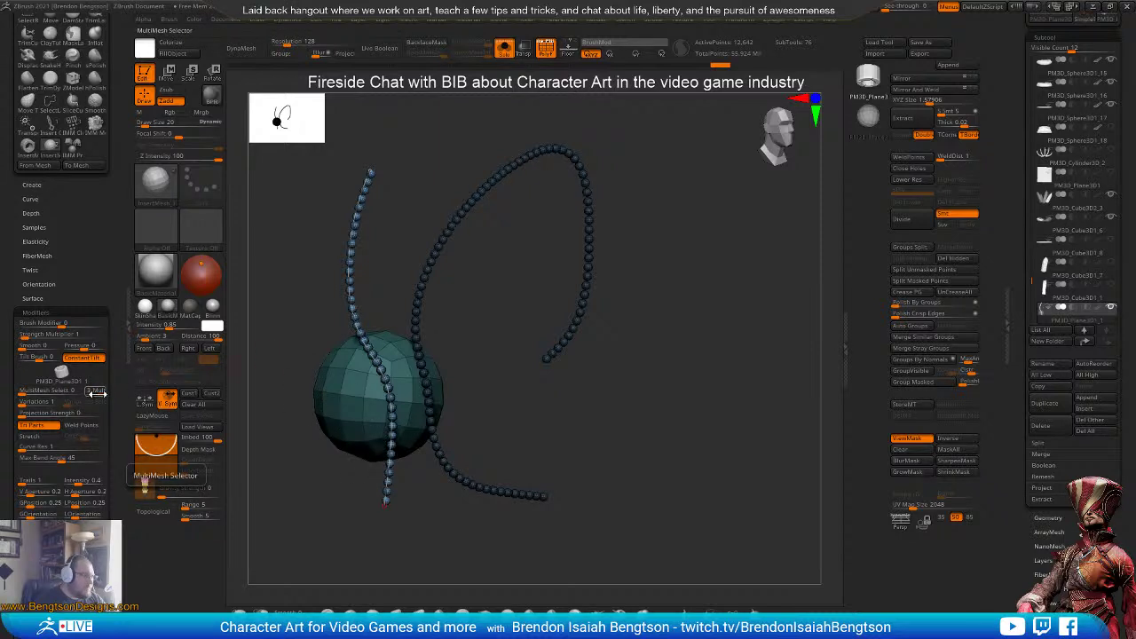
pyautogui.press('ctrl')
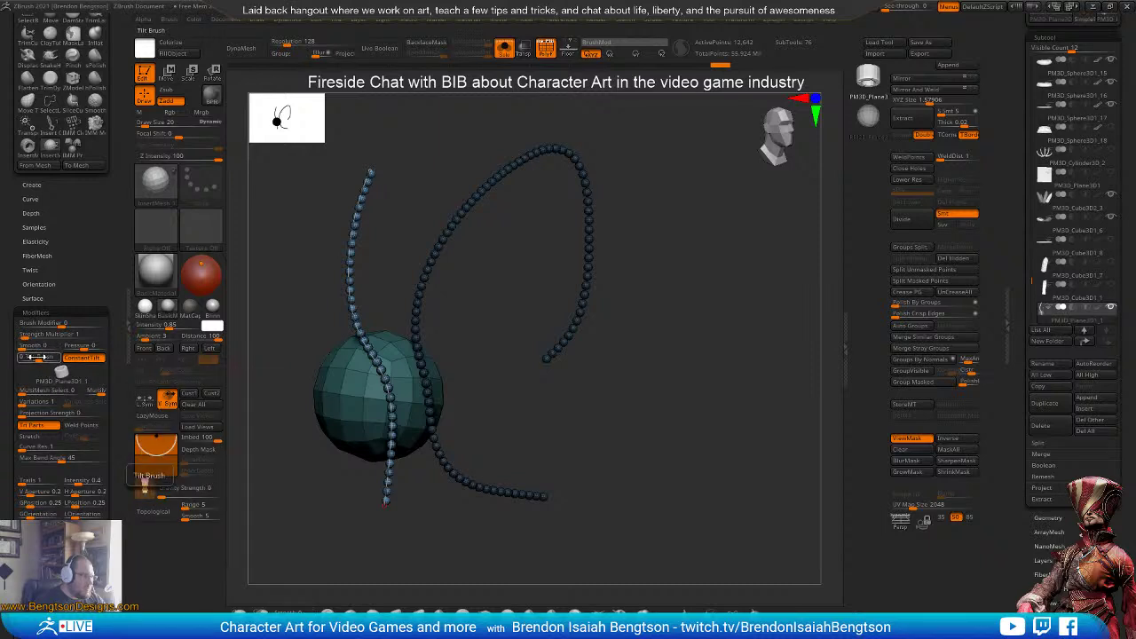
# - Set Variations to 12, adjust the Variations Selector, and rebuild the curve as alternating rings and spheres from its upper end
pyautogui.moveTo(40, 373)
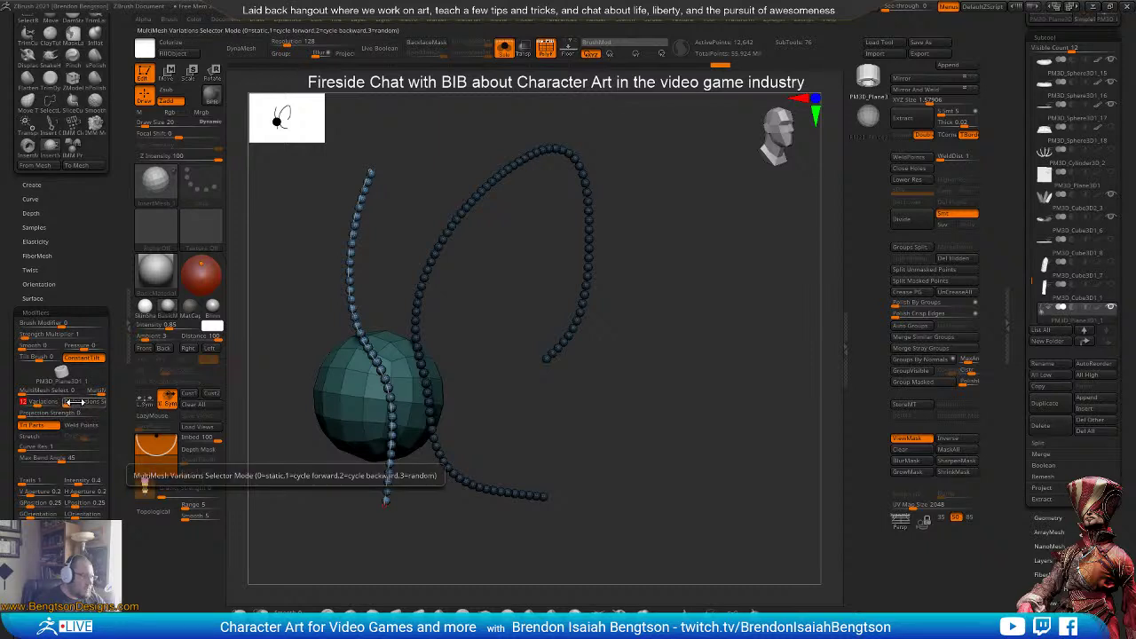
pyautogui.click(75, 402)
pyautogui.moveTo(371, 173); pyautogui.dragTo(390, 158)
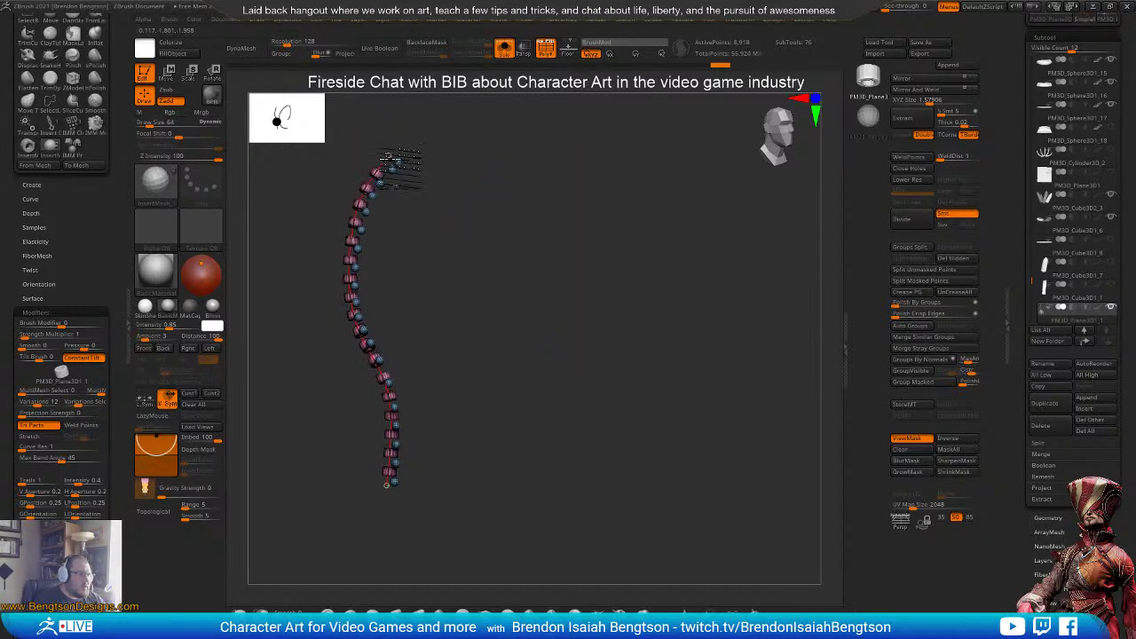
pyautogui.moveTo(541, 459); pyautogui.dragTo(267, 483)
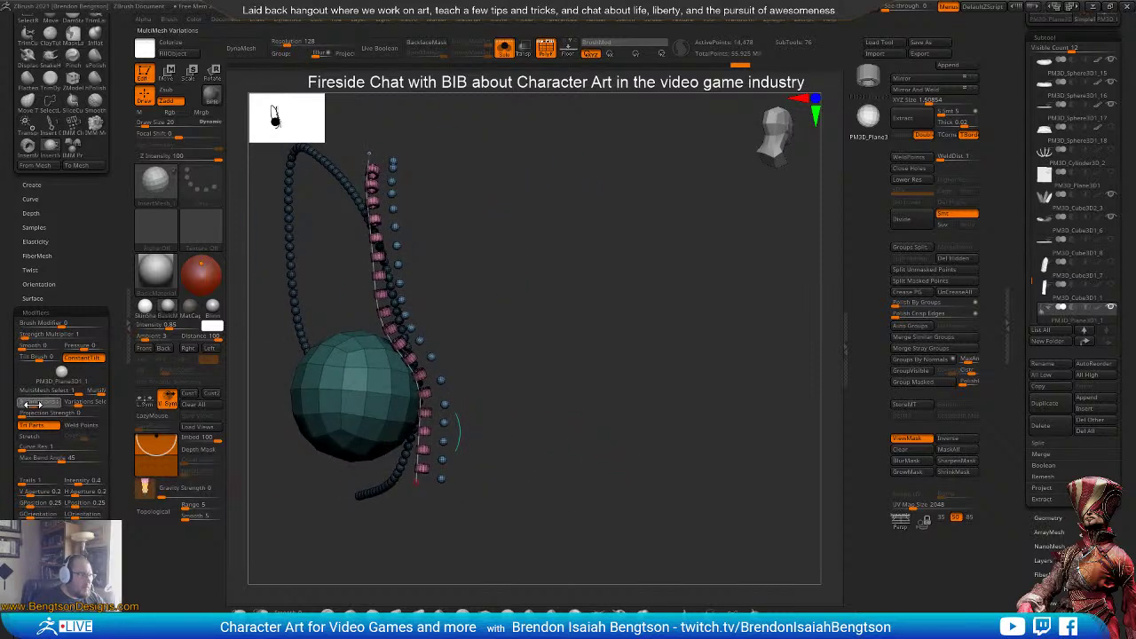
# - Set Variations to 6, change the Variations Selector mode, and pull the curve into an arch beside the large sphere
pyautogui.click(414, 480)
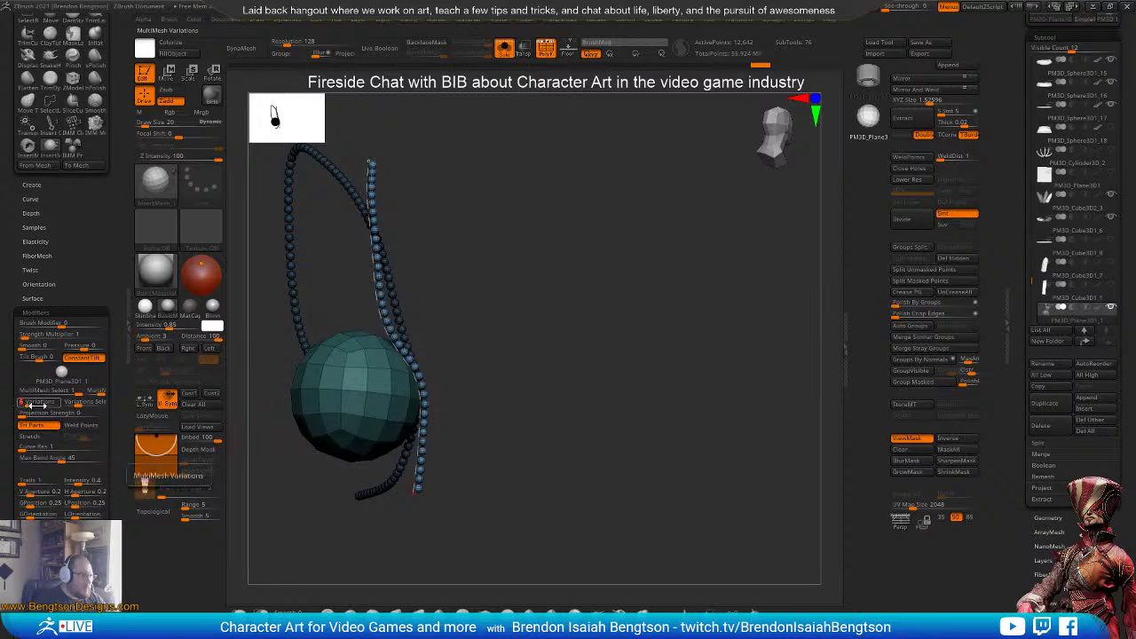
pyautogui.click(81, 402)
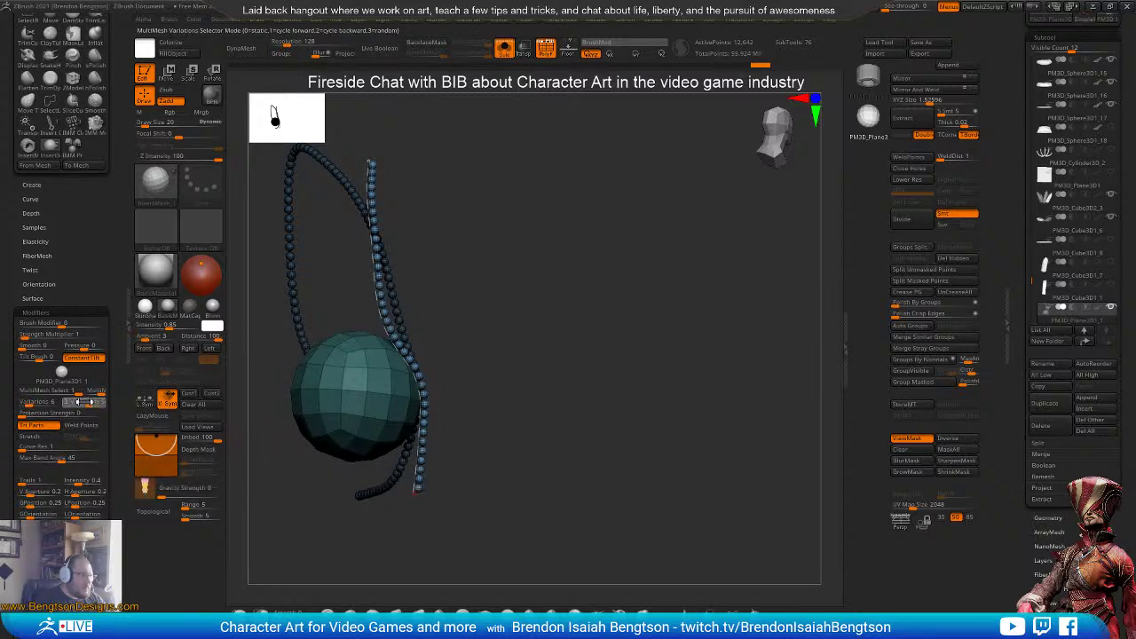
pyautogui.moveTo(370, 161)
pyautogui.mouseDown()
pyautogui.moveTo(396, 140)
pyautogui.moveTo(526, 276)
pyautogui.moveTo(503, 397)
pyautogui.mouseUp()
pyautogui.moveTo(551, 338); pyautogui.dragTo(586, 301)
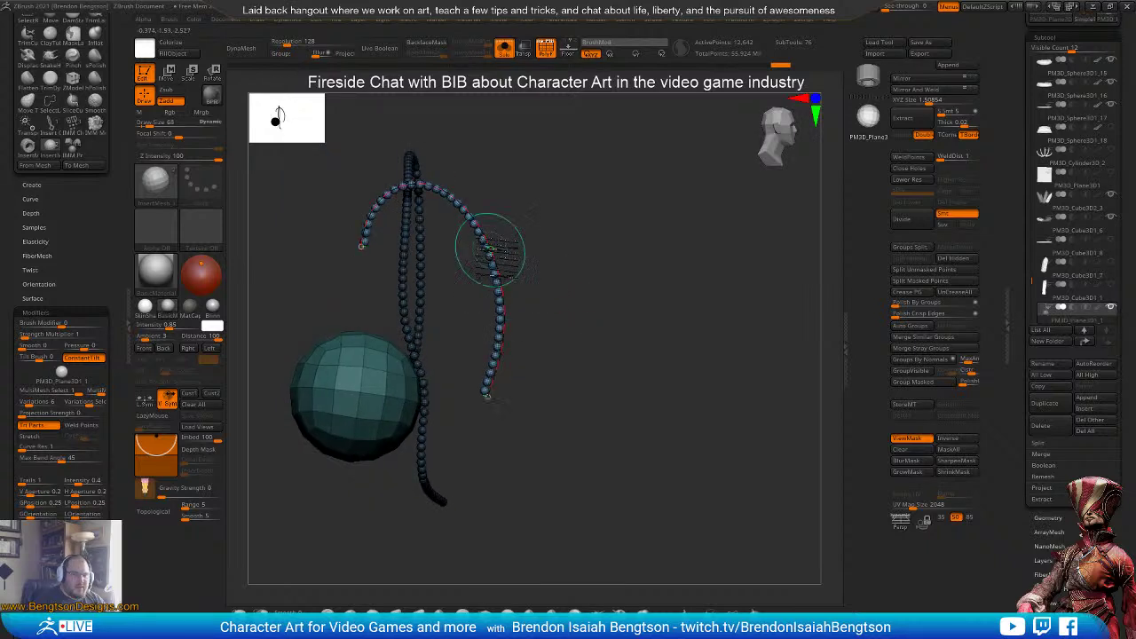
# - Set Variations to 11 and the Variations Selector to 2, and update the arched curve by extending its lower end
pyautogui.click(35, 404)
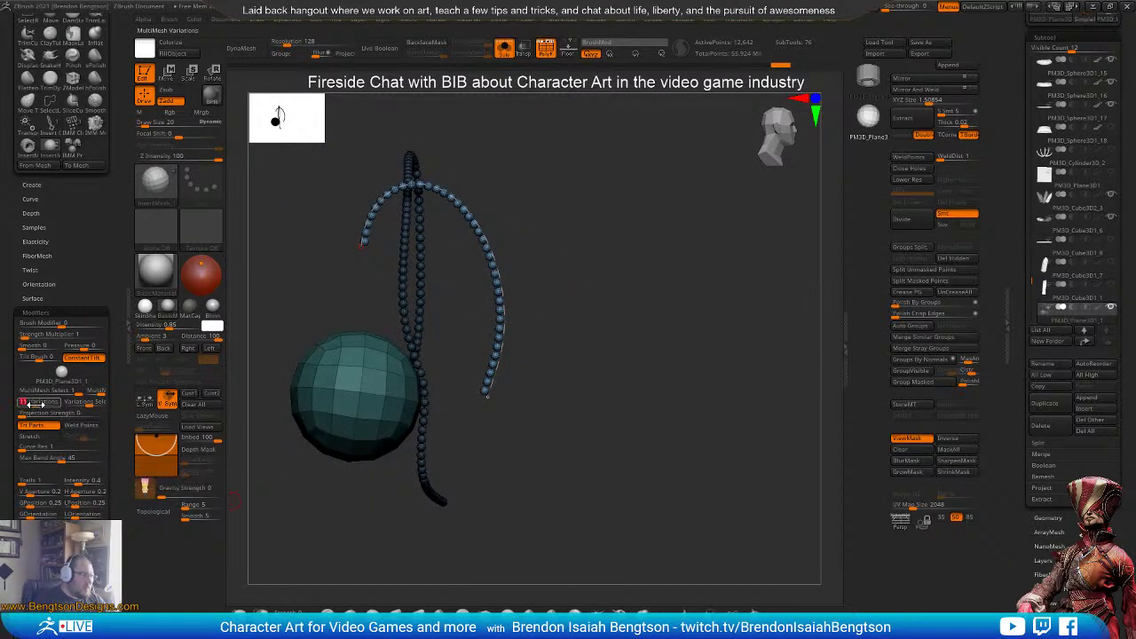
pyautogui.moveTo(482, 396); pyautogui.dragTo(477, 417)
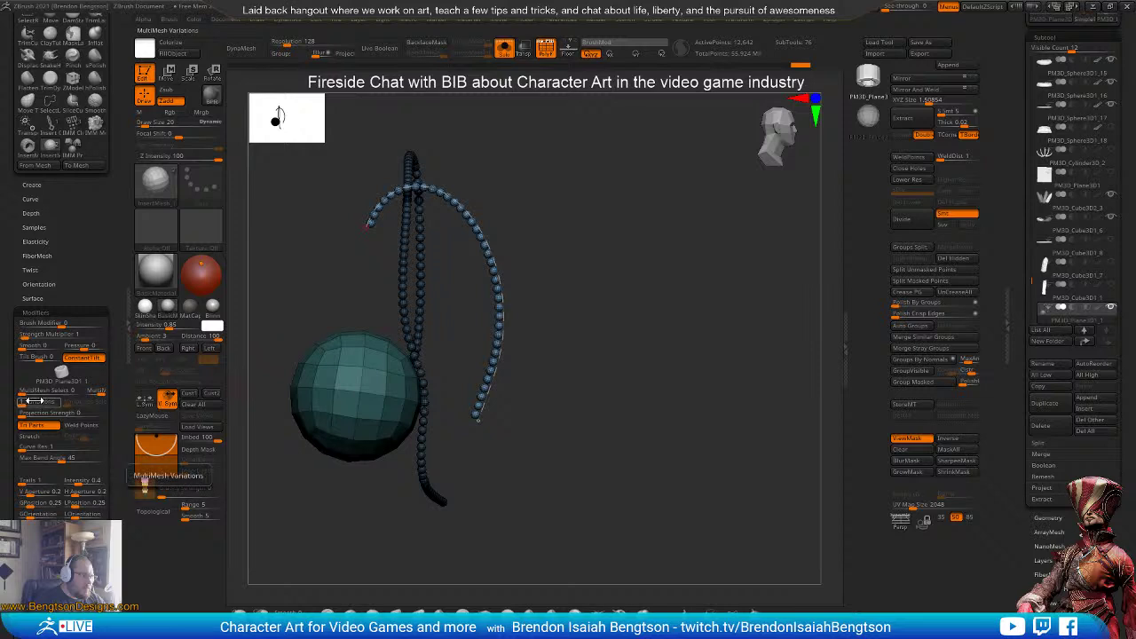
pyautogui.moveTo(25, 403); pyautogui.dragTo(84, 405)
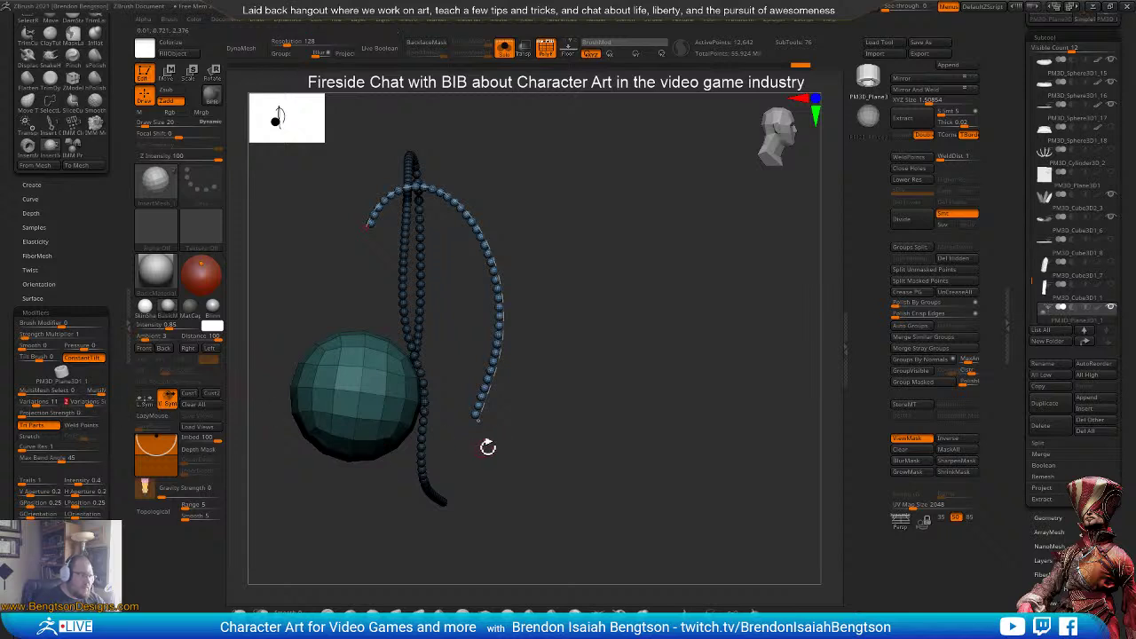
pyautogui.moveTo(474, 418)
pyautogui.mouseDown()
pyautogui.moveTo(469, 463)
pyautogui.moveTo(467, 444)
pyautogui.mouseUp()
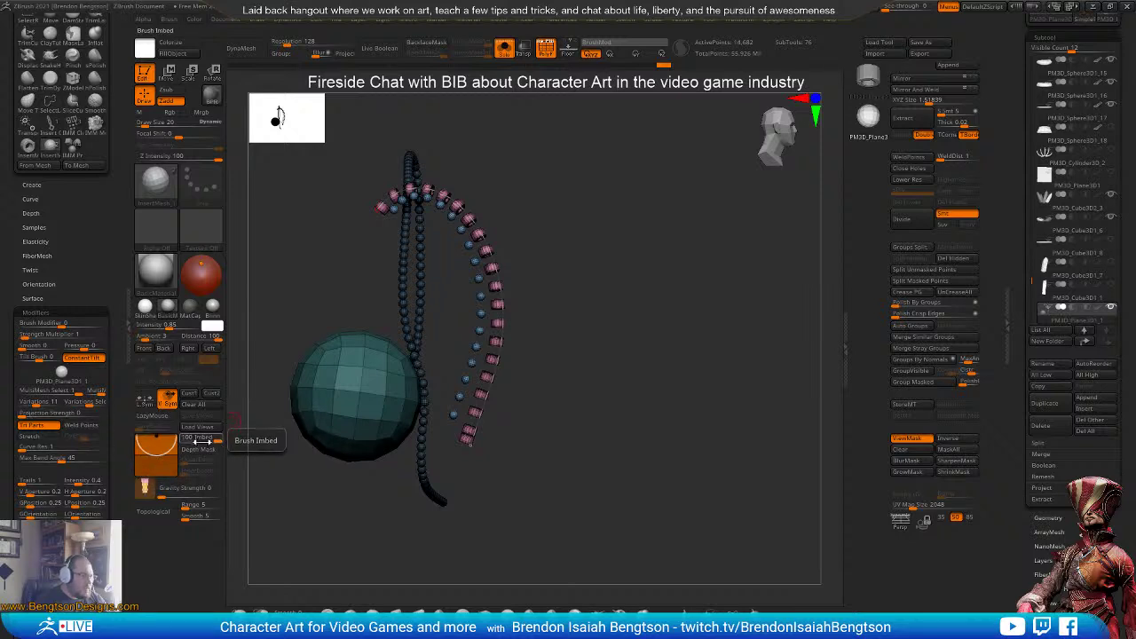
# - Set the brush Imbed to 0 and update the arched curve by pulling its upper and lower ends outward
pyautogui.moveTo(591, 297); pyautogui.dragTo(435, 333)
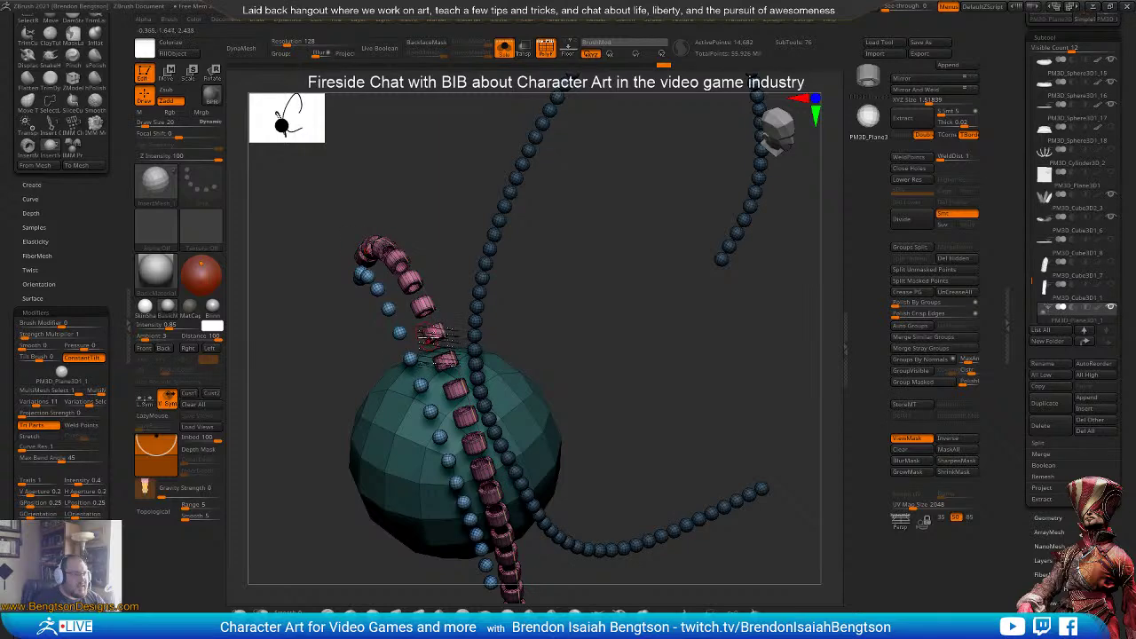
pyautogui.moveTo(589, 319); pyautogui.dragTo(653, 346)
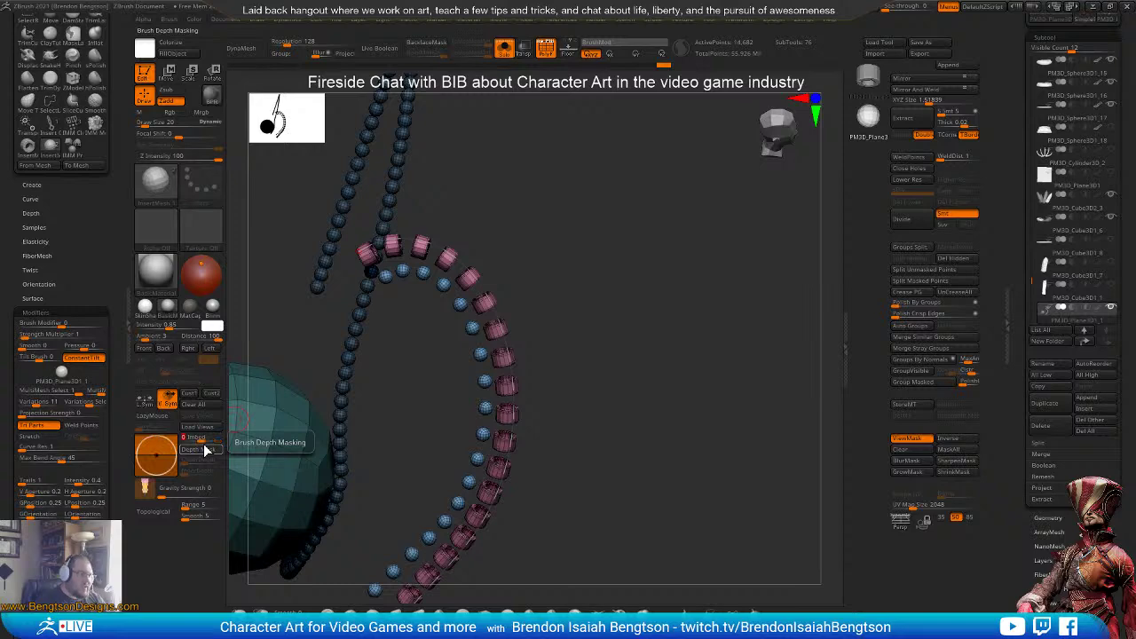
pyautogui.moveTo(361, 250); pyautogui.dragTo(342, 256)
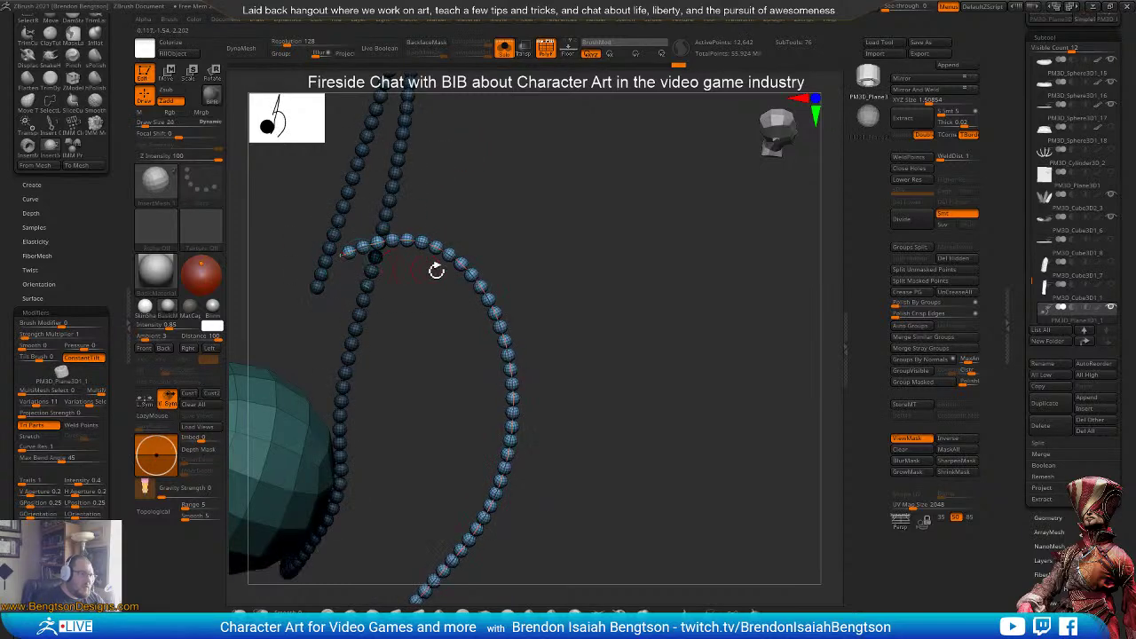
pyautogui.moveTo(600, 379); pyautogui.dragTo(517, 285)
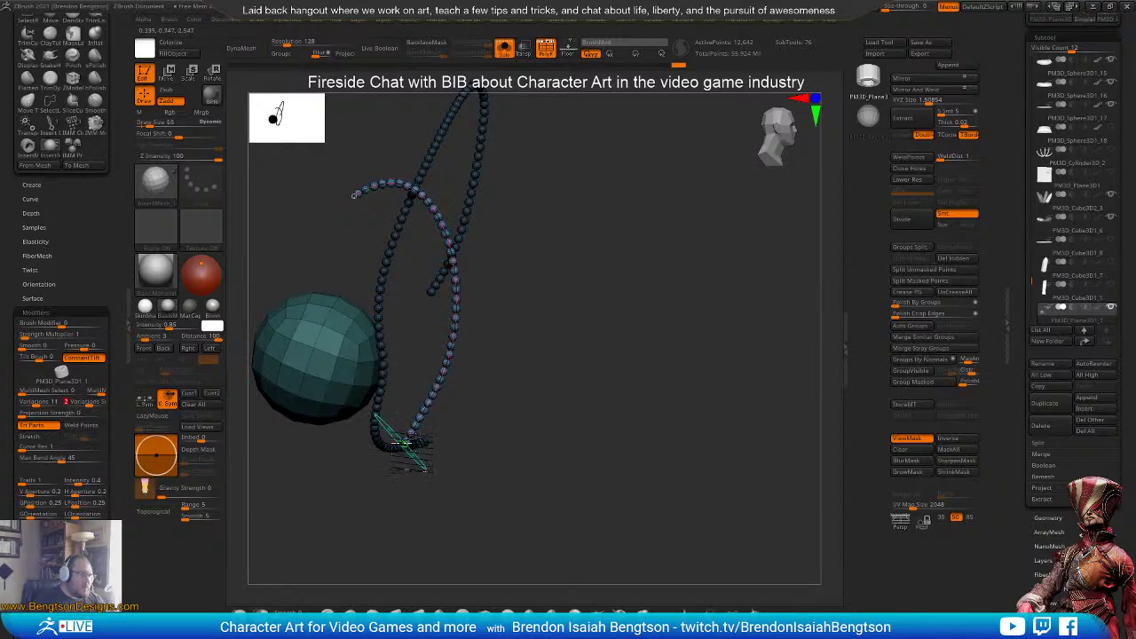
pyautogui.moveTo(406, 442); pyautogui.dragTo(380, 482)
# - Undo the last curve update, rebuild the arch with Imbed at 100, and extend its lower end
pyautogui.moveTo(552, 373); pyautogui.dragTo(484, 361)
pyautogui.hotkey('ctrl', 'z')
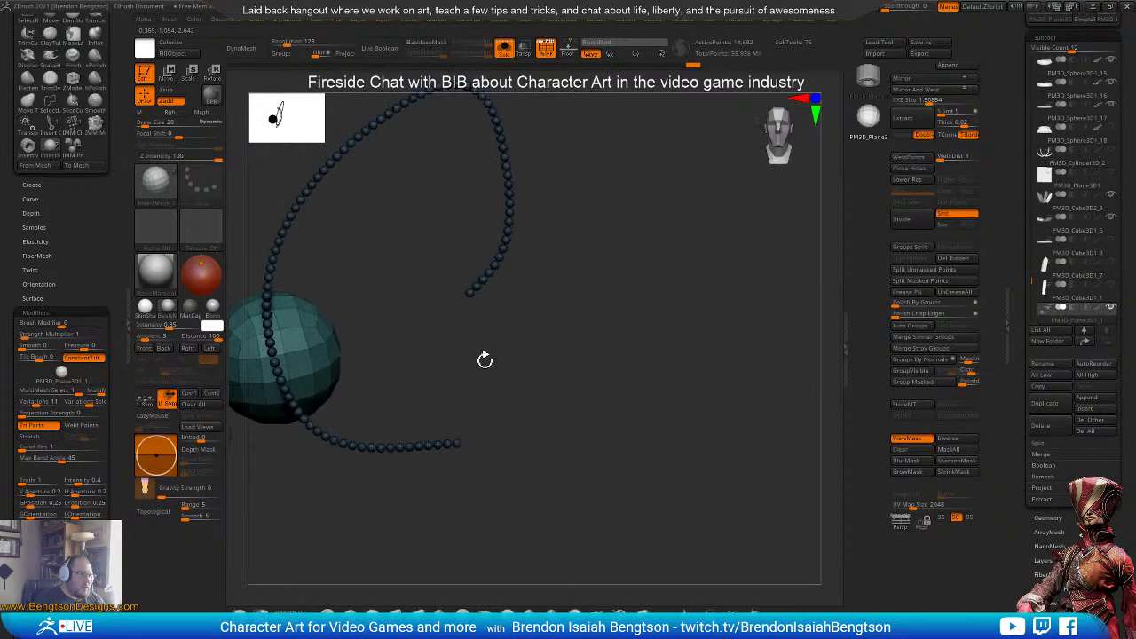
pyautogui.moveTo(369, 315); pyautogui.dragTo(400, 274)
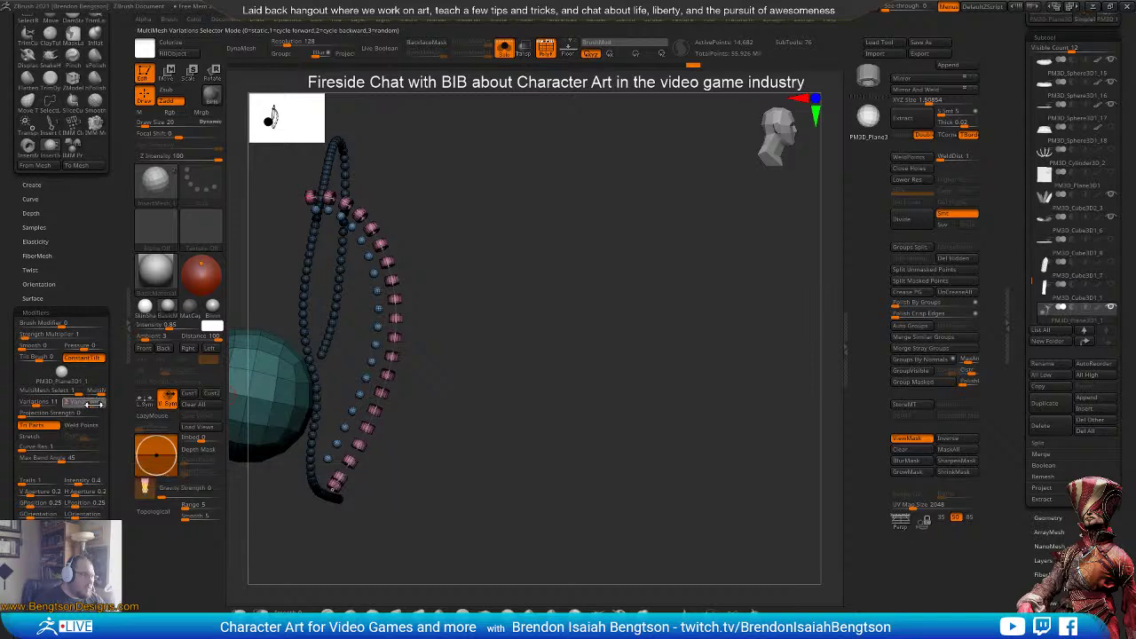
pyautogui.click(334, 491)
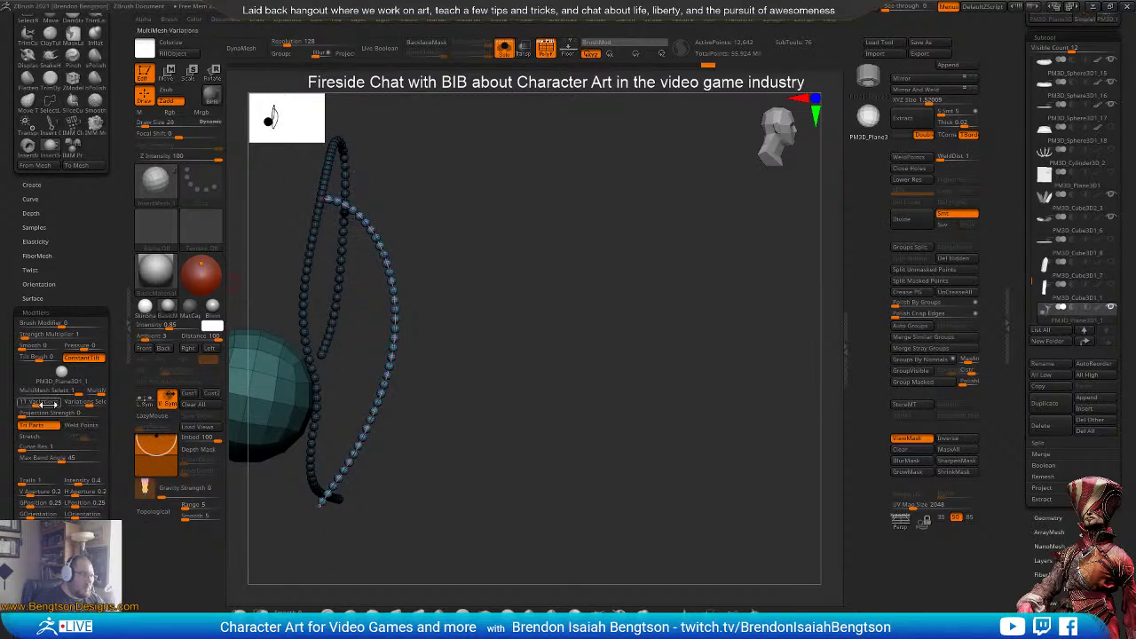
pyautogui.moveTo(320, 504); pyautogui.dragTo(307, 522)
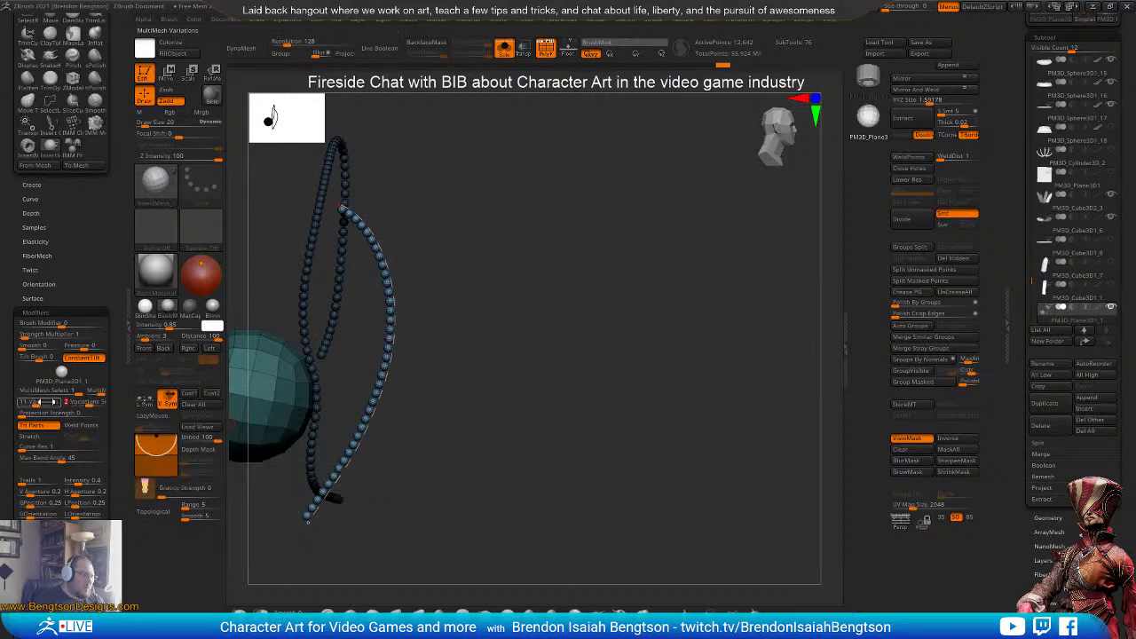
# - Set the Variations Selector to 3, reshape the curve from its upper end, and extend its lower end with an enlarged brush
pyautogui.moveTo(343, 207)
pyautogui.mouseDown()
pyautogui.moveTo(442, 185)
pyautogui.moveTo(402, 469)
pyautogui.mouseUp()
pyautogui.moveTo(586, 450); pyautogui.dragTo(562, 509)
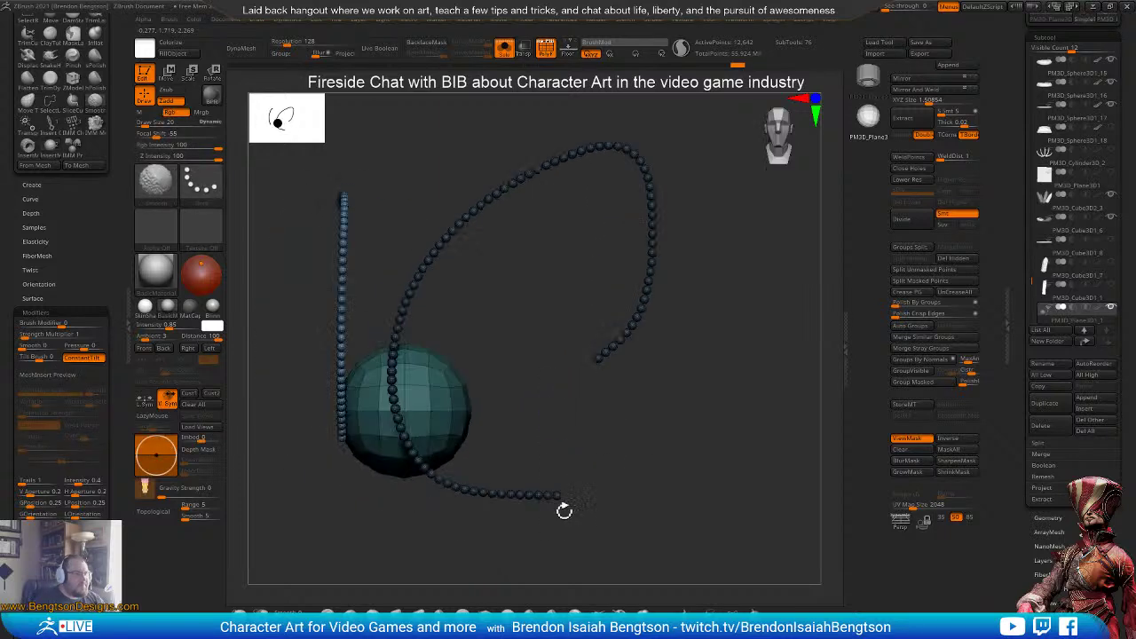
pyautogui.keyDown('alt'); pyautogui.moveTo(596, 429); pyautogui.dragTo(664, 414); pyautogui.keyUp('alt')
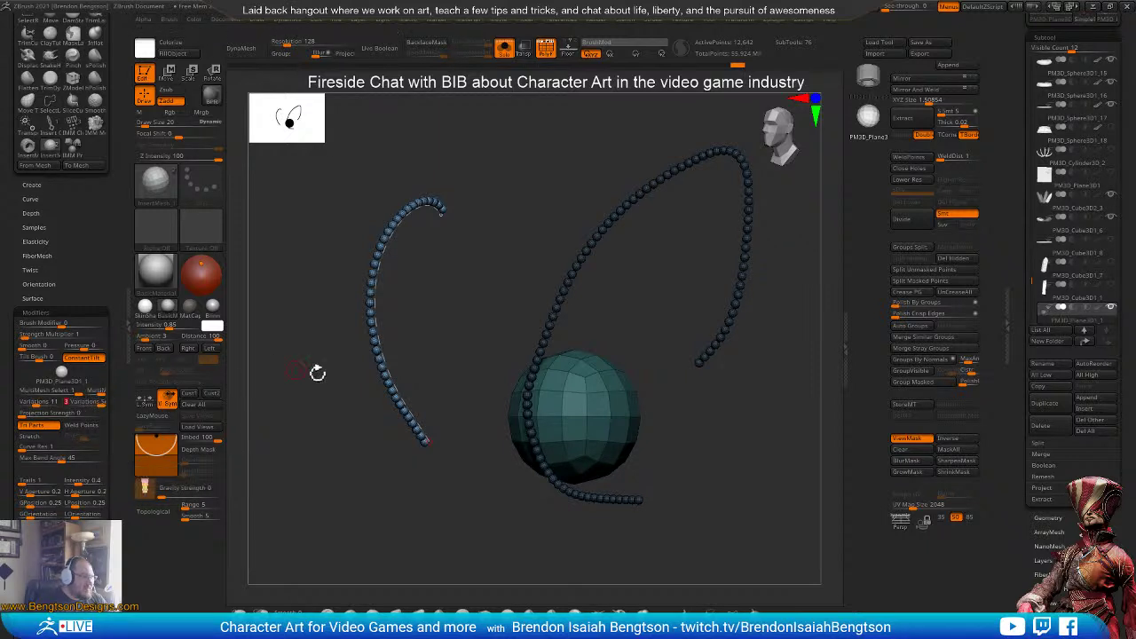
pyautogui.press(']')
pyautogui.press(']')
pyautogui.press(']')
pyautogui.press(']')
pyautogui.moveTo(430, 447); pyautogui.dragTo(446, 464)
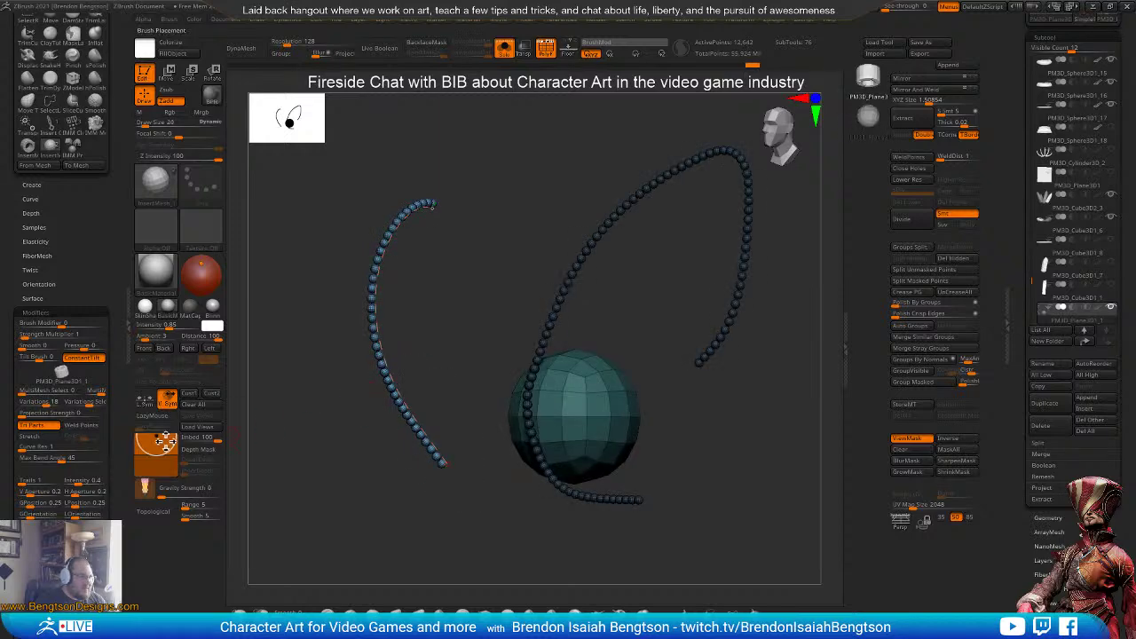
# - Set Variations to 18 and rebuild the arched curve from alternating ring segments and spheres
pyautogui.click(40, 403)
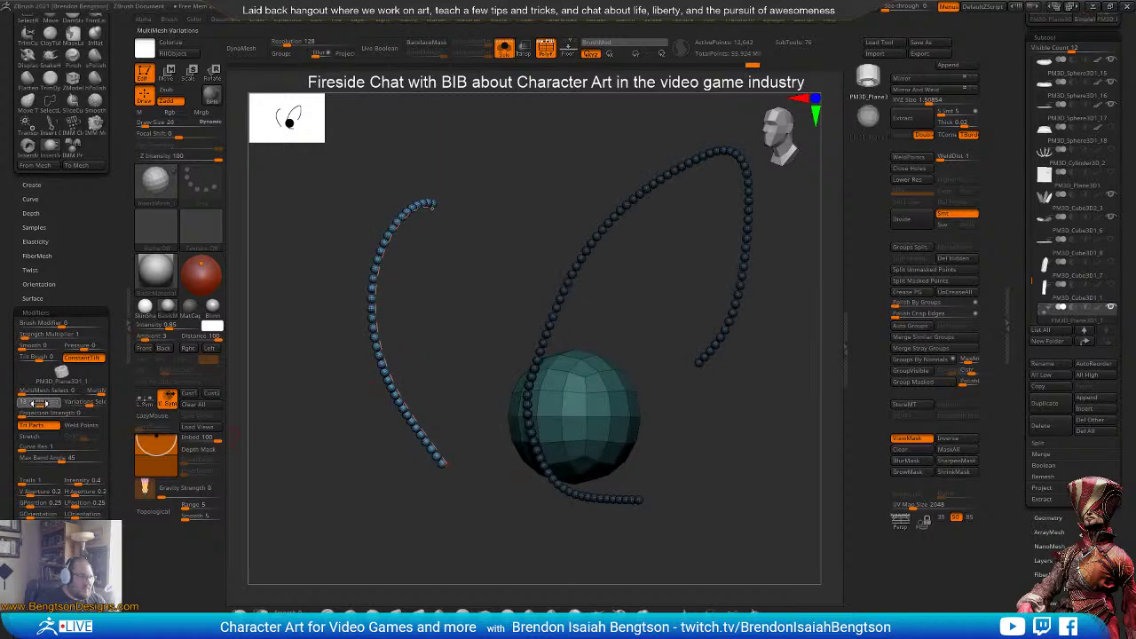
pyautogui.click(431, 477)
pyautogui.click(451, 480)
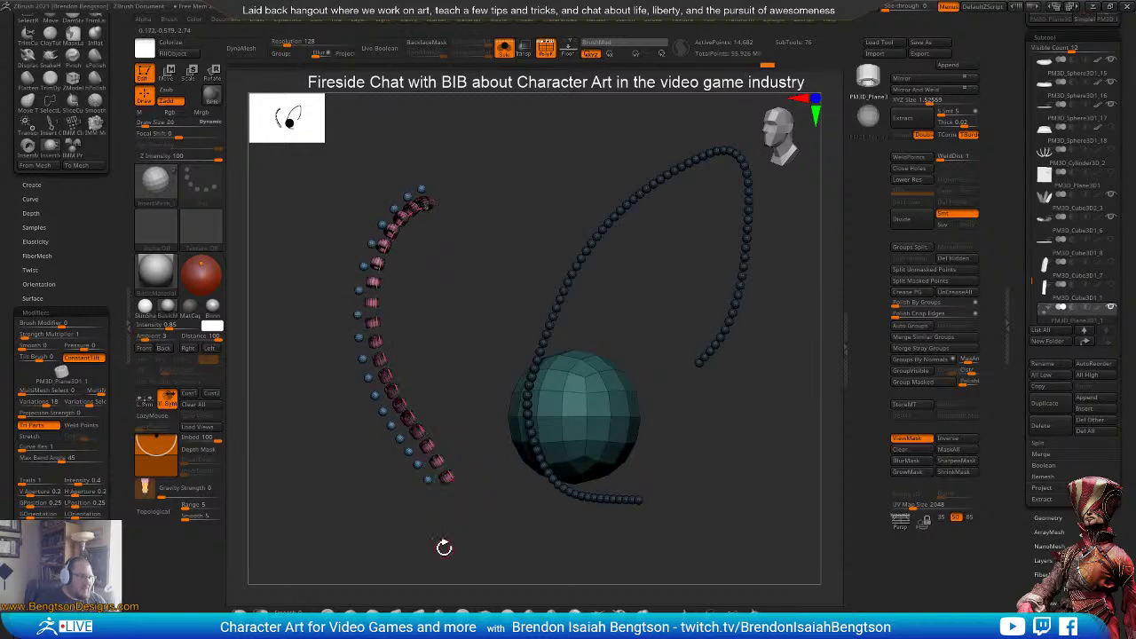
pyautogui.moveTo(390, 507); pyautogui.dragTo(378, 472)
pyautogui.keyDown('shift'); pyautogui.moveTo(685, 450); pyautogui.dragTo(678, 435); pyautogui.keyUp('shift')
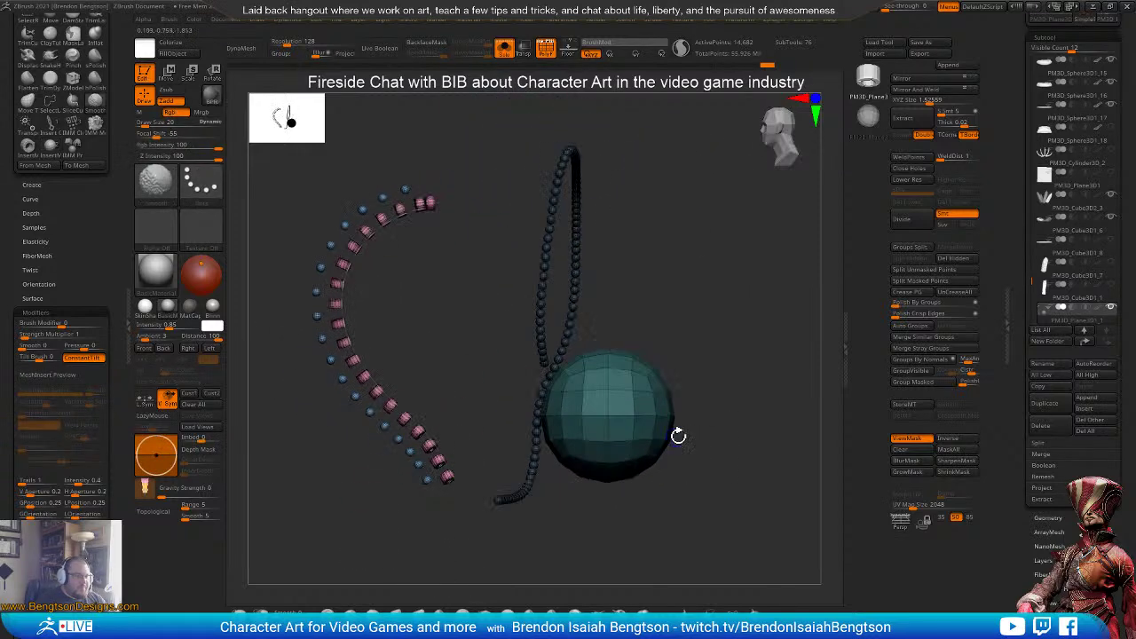
# - Turn off Solo to show the whole character scene and step the undo history back to the plain plane
pyautogui.moveTo(742, 509)
pyautogui.keyDown('alt'); pyautogui.mouseDown()
pyautogui.moveTo(743, 492)
pyautogui.moveTo(707, 458)
pyautogui.mouseUp(); pyautogui.keyUp('alt')
pyautogui.hotkey('alt', 's')
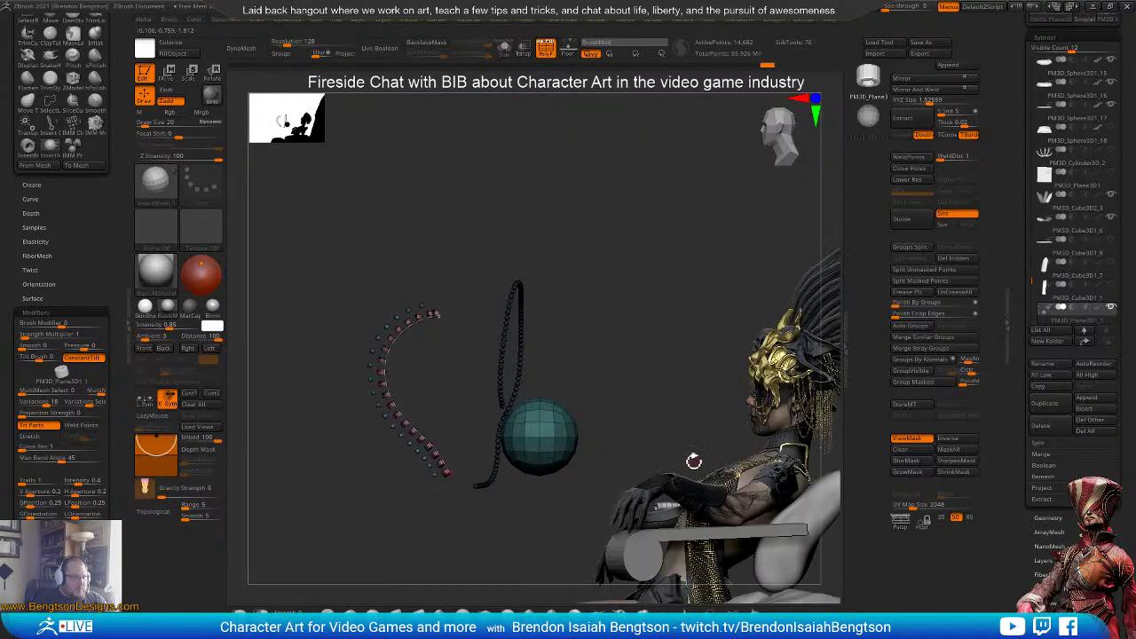
pyautogui.moveTo(680, 382); pyautogui.dragTo(795, 382)
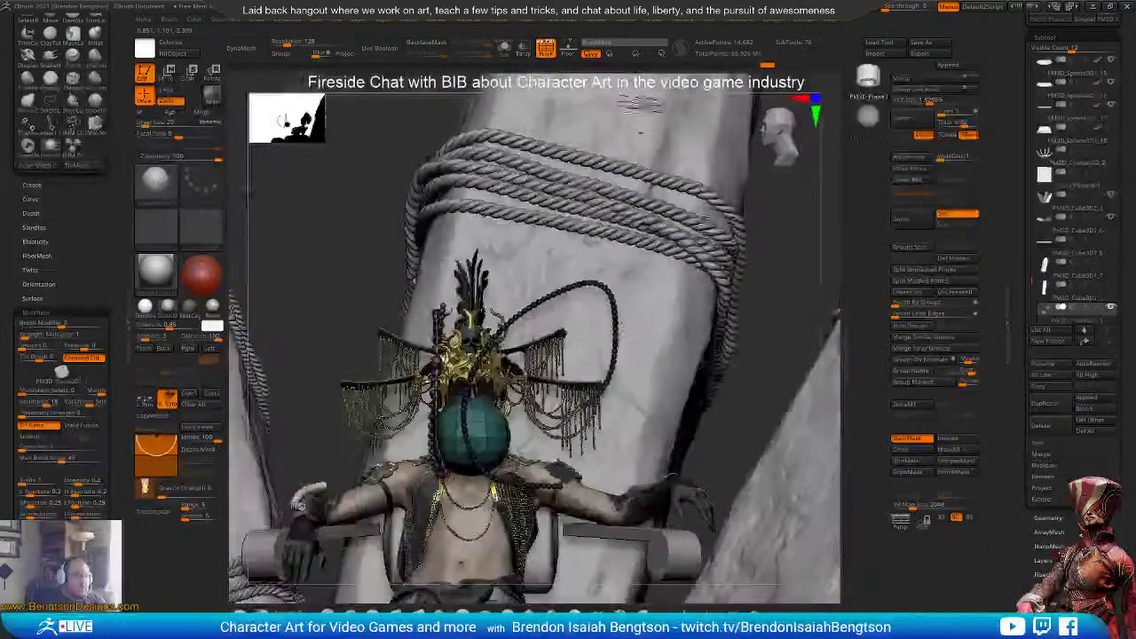
pyautogui.moveTo(252, 65); pyautogui.dragTo(365, 82)
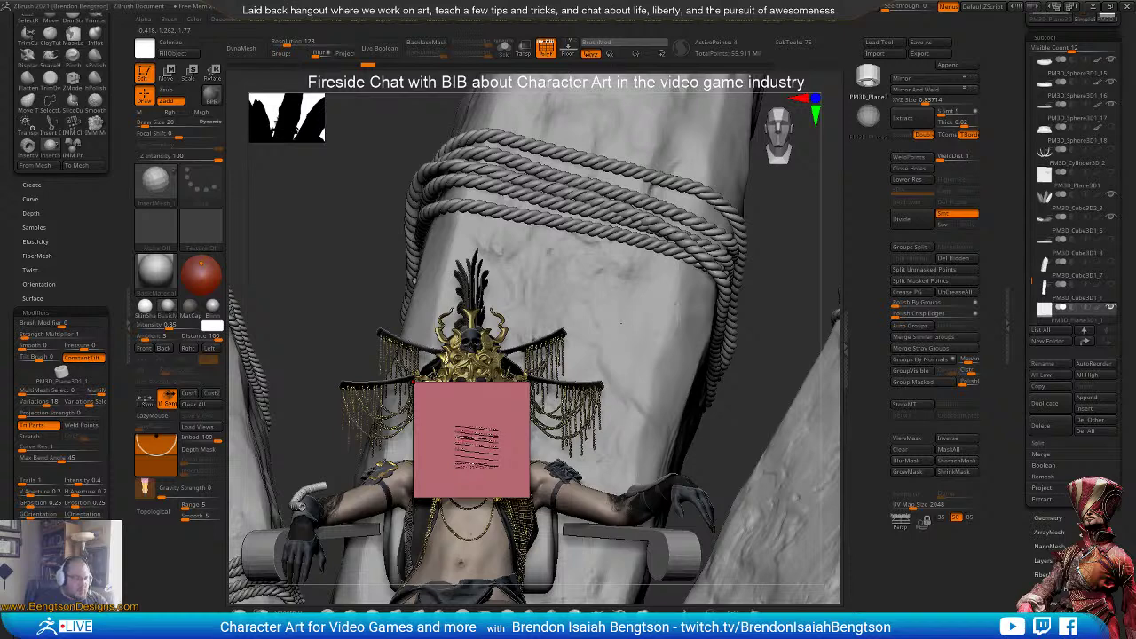
# - Switch to the IMM Primitives brush
pyautogui.press('b')
pyautogui.press('i')
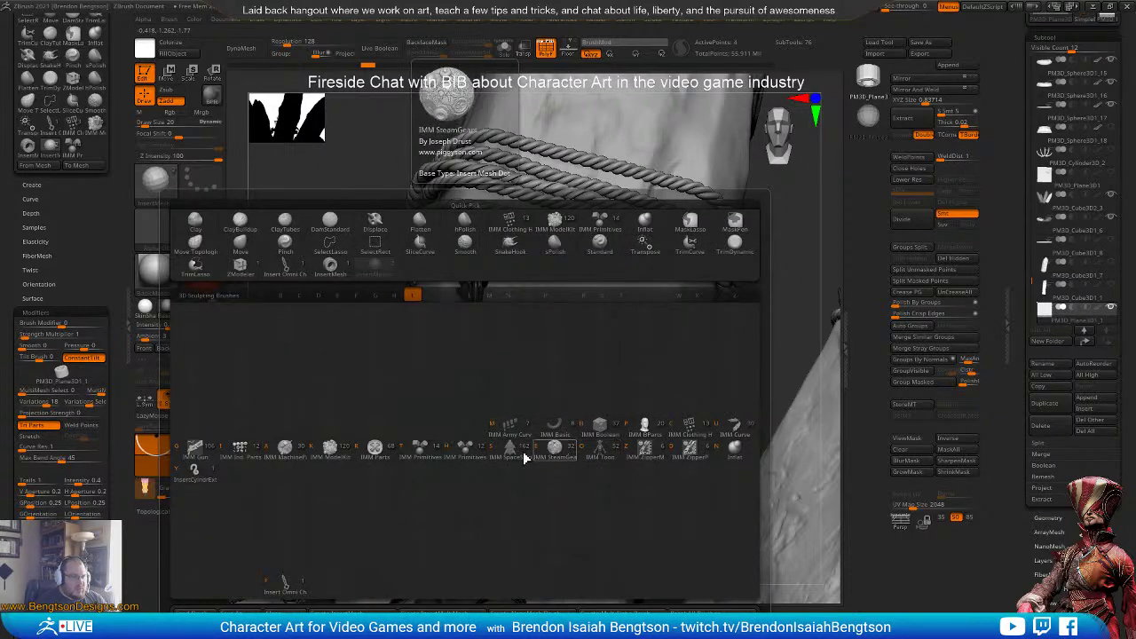
pyautogui.click(424, 455)
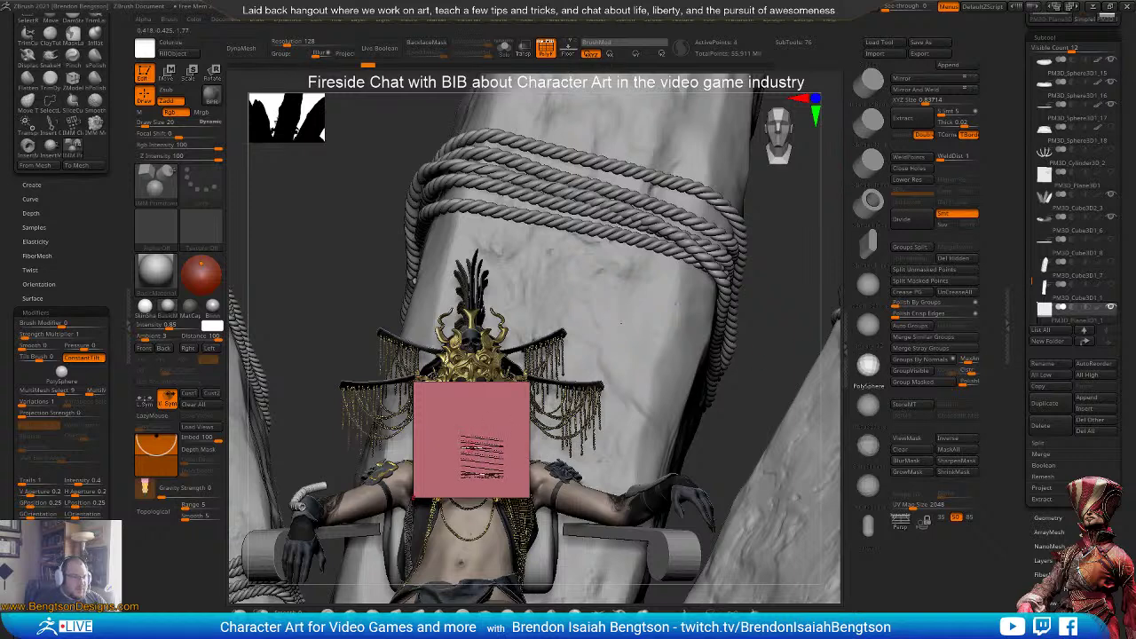
# - Insert a PolySphere onto the plane, accept removing the newer undo history entries, and inspect the sphere from the side and front
pyautogui.moveTo(470, 433); pyautogui.dragTo(495, 429)
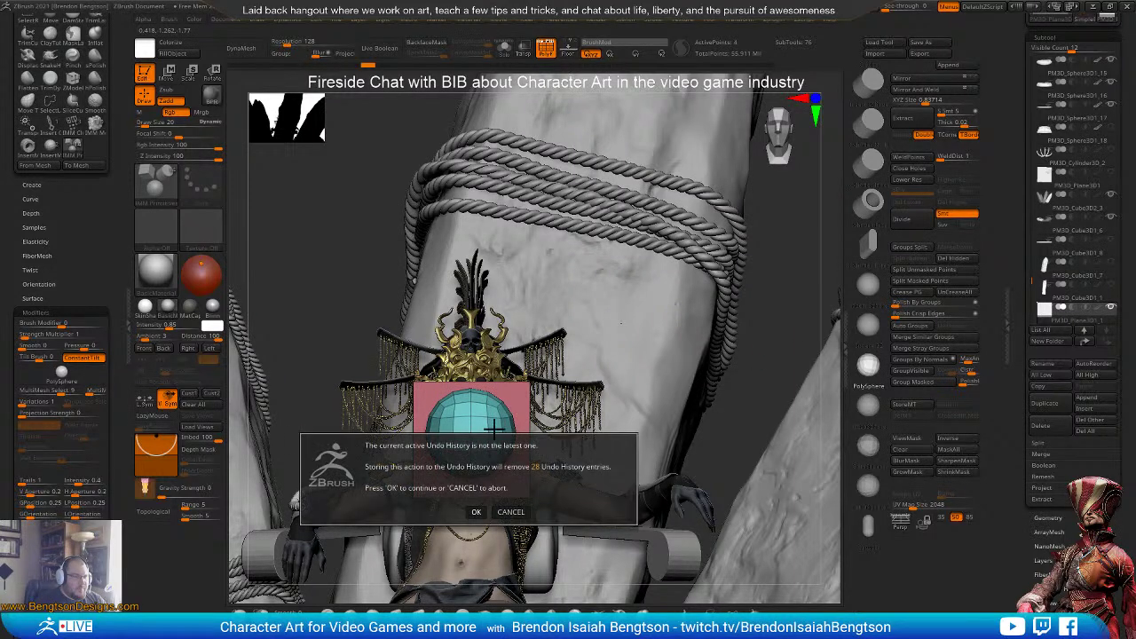
pyautogui.click(476, 511)
pyautogui.moveTo(488, 485); pyautogui.dragTo(513, 476, button='right')
pyautogui.moveTo(514, 477)
pyautogui.mouseDown()
pyautogui.moveTo(525, 479)
pyautogui.moveTo(508, 468)
pyautogui.mouseUp()
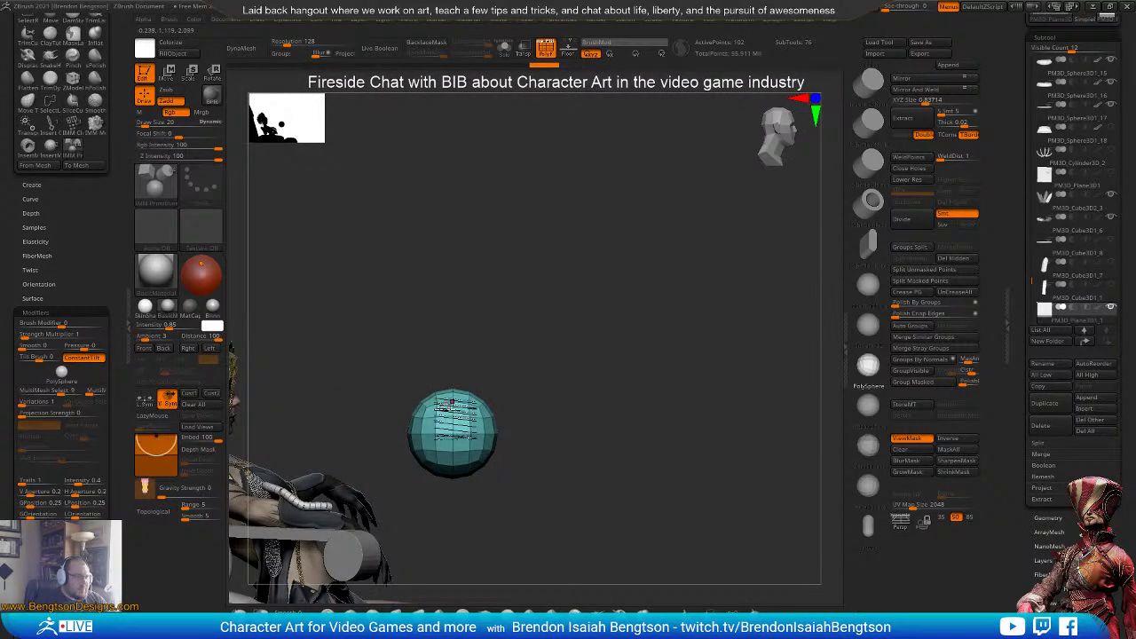
pyautogui.moveTo(541, 404); pyautogui.dragTo(525, 414, button='right')
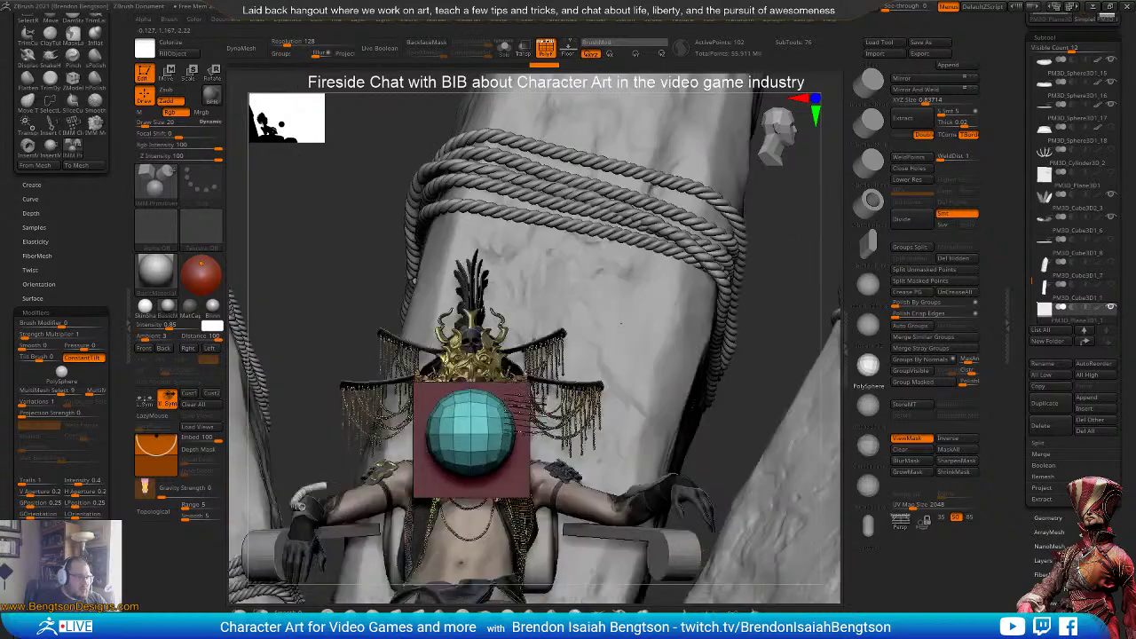
pyautogui.keyDown('ctrl'); pyautogui.moveTo(499, 484); pyautogui.dragTo(542, 353, button='right'); pyautogui.keyUp('ctrl')
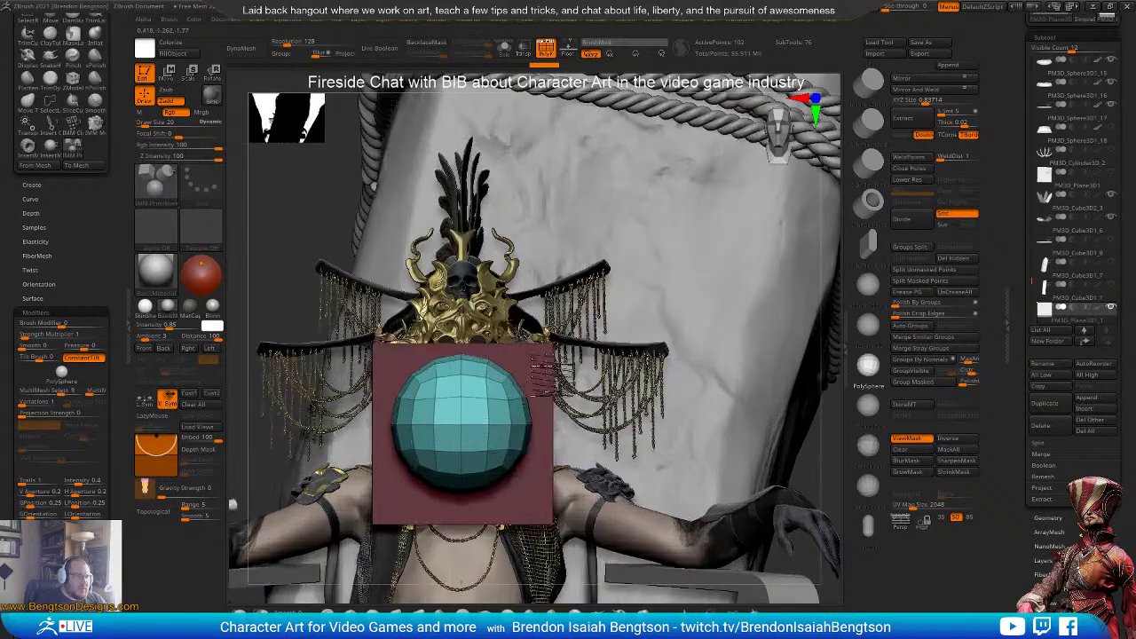
# - Hide the plane so only the inserted sphere shows, and isolate the active subtool with Solo
pyautogui.keyDown('ctrl'); pyautogui.keyDown('shift'); pyautogui.click(543, 352); pyautogui.keyUp('shift'); pyautogui.keyUp('ctrl')
pyautogui.keyDown('ctrl'); pyautogui.keyDown('shift'); pyautogui.click(549, 351); pyautogui.keyUp('shift'); pyautogui.keyUp('ctrl')
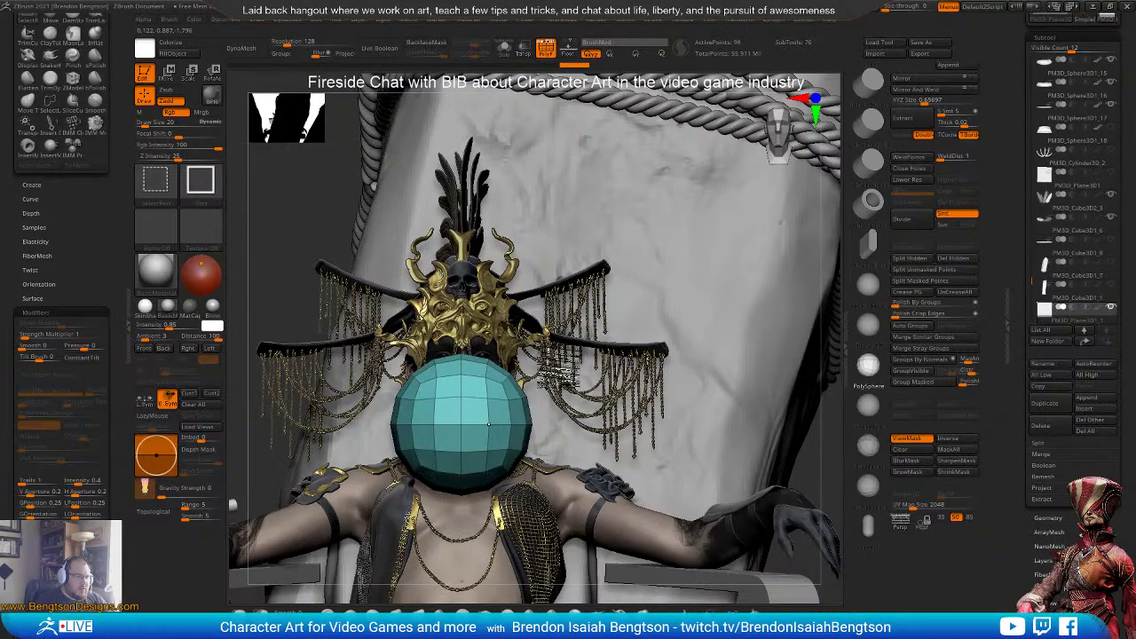
pyautogui.hotkey('alt', 's')
pyautogui.keyDown('alt'); pyautogui.moveTo(530, 329); pyautogui.dragTo(776, 190, button='right'); pyautogui.keyUp('alt')
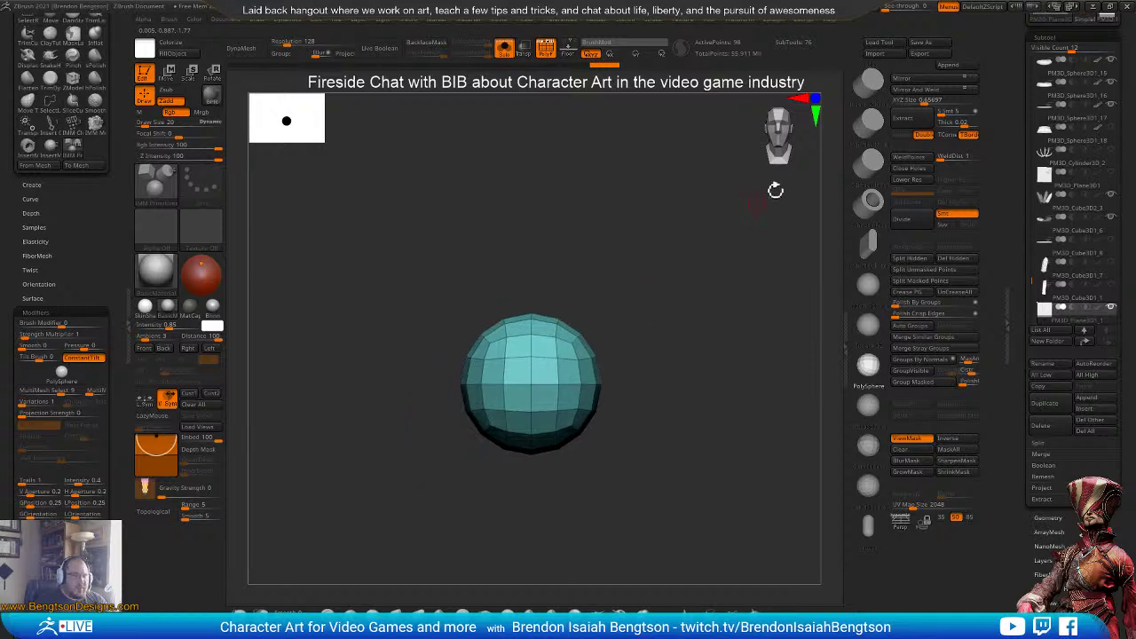
pyautogui.moveTo(670, 409)
pyautogui.mouseDown()
pyautogui.moveTo(680, 381)
pyautogui.moveTo(685, 396)
pyautogui.mouseUp()
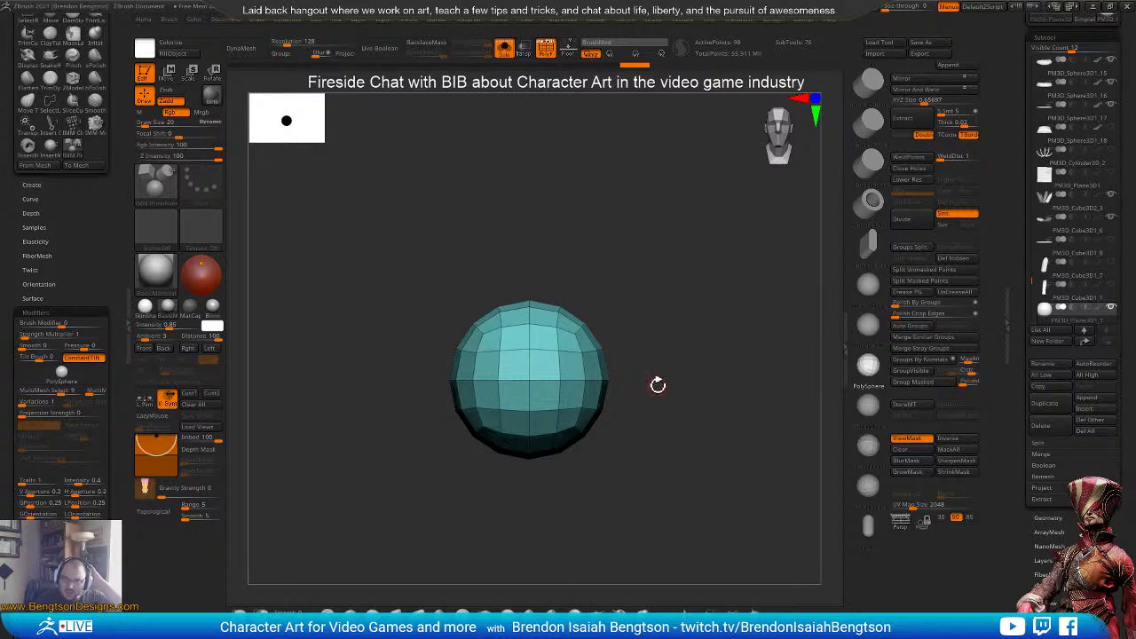
pyautogui.keyDown('alt'); pyautogui.moveTo(648, 428); pyautogui.dragTo(578, 426); pyautogui.keyUp('alt')
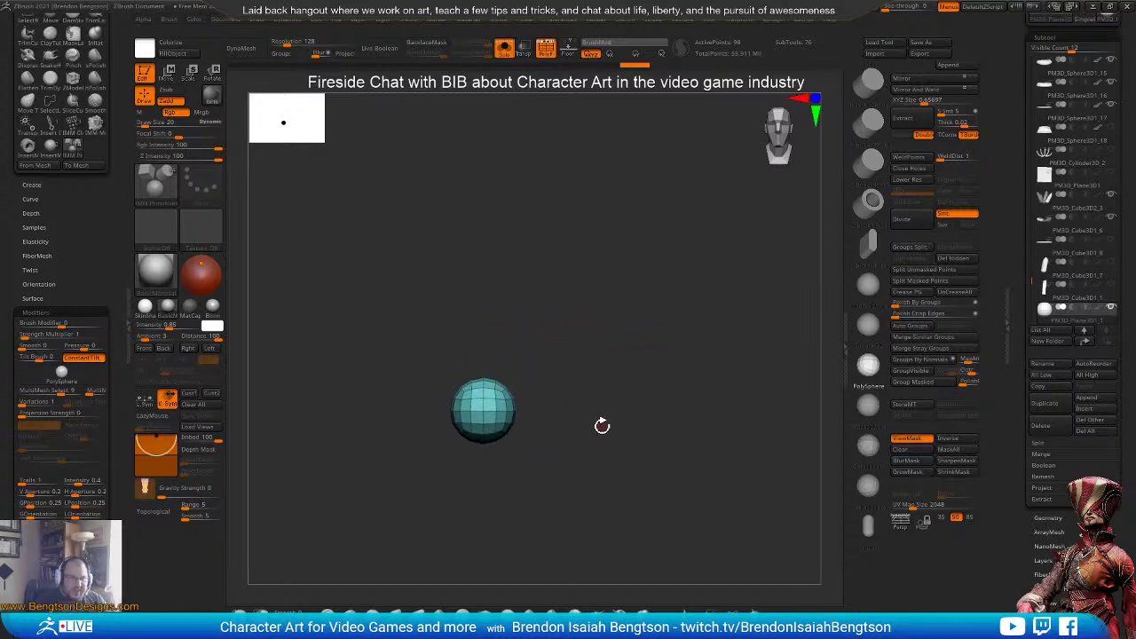
pyautogui.hotkey('shift', 'f')
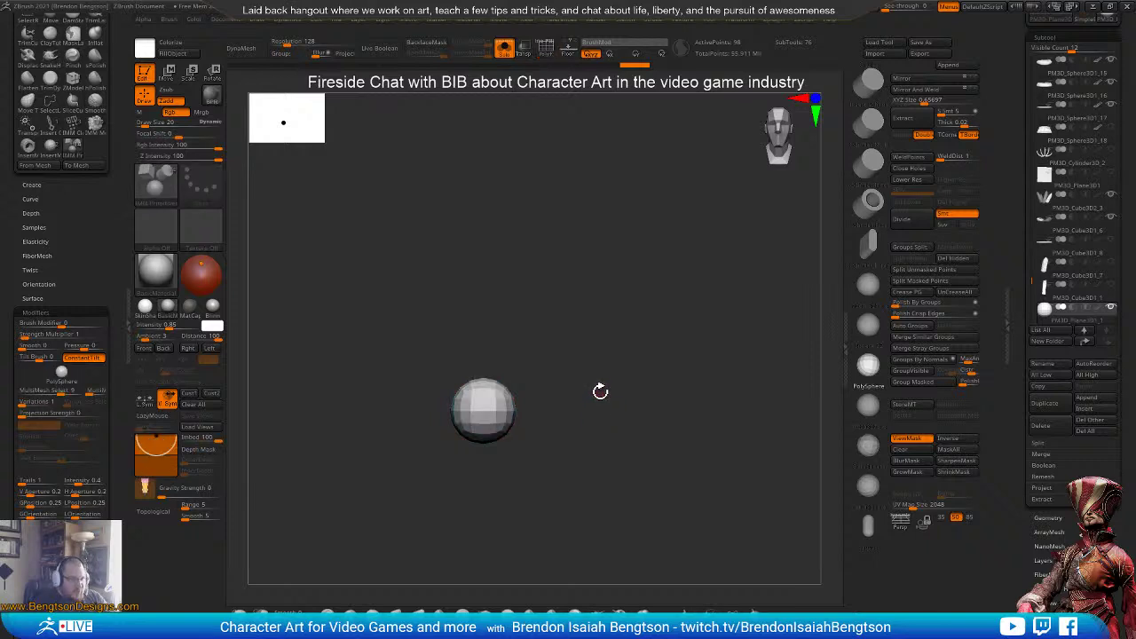
pyautogui.moveTo(573, 321); pyautogui.dragTo(616, 411)
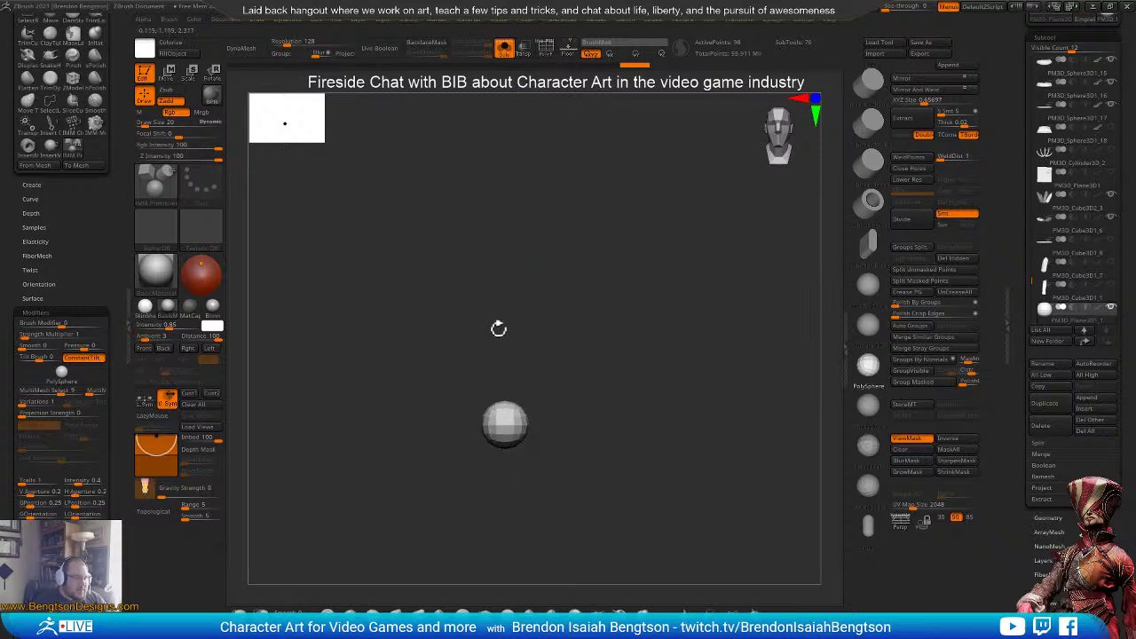
pyautogui.hotkey('shift', 'f')
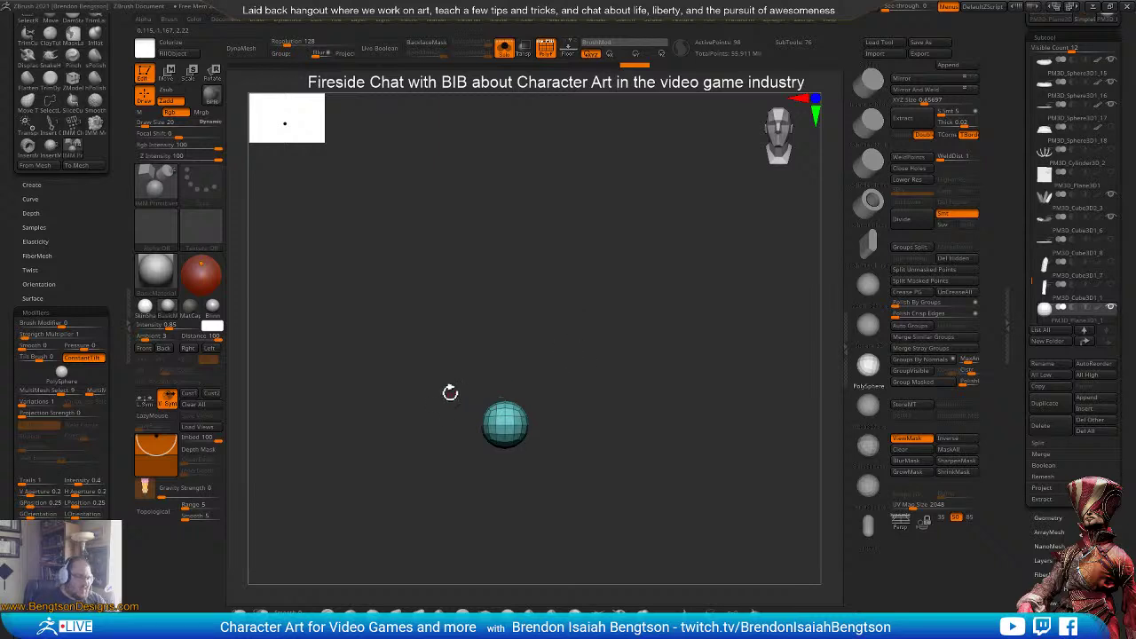
# - Try stacking two copies of the sphere above the original with the move gizmo
pyautogui.keyDown('alt'); pyautogui.moveTo(505, 359); pyautogui.dragTo(508, 307); pyautogui.keyUp('alt')
pyautogui.hotkey('ctrl', 'z')
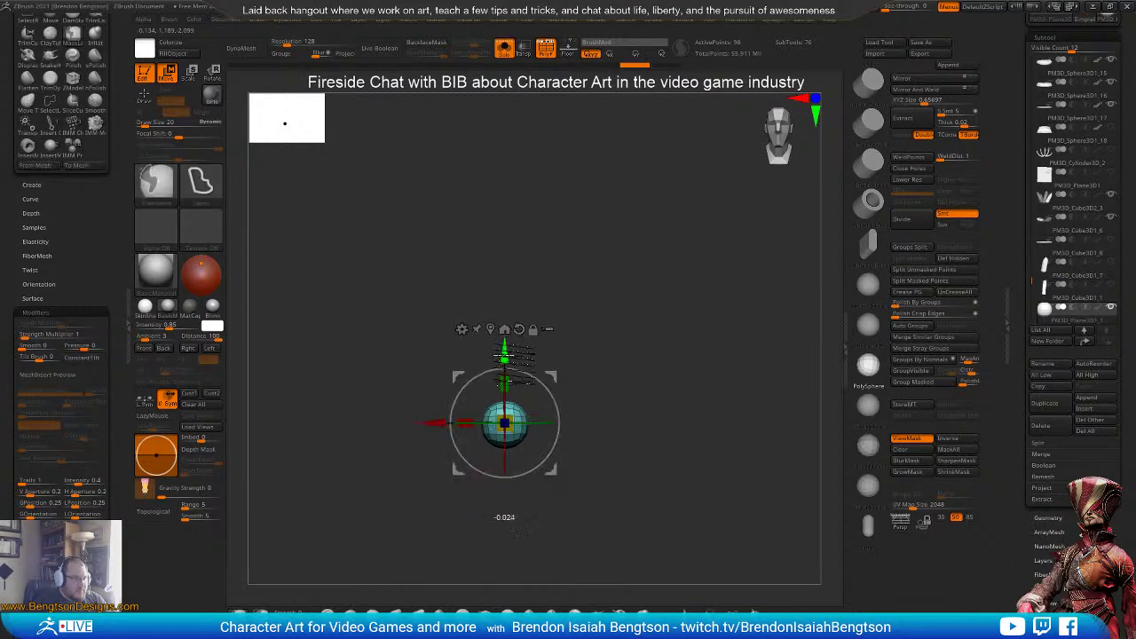
pyautogui.keyDown('ctrl'); pyautogui.moveTo(505, 354); pyautogui.dragTo(504, 293); pyautogui.keyUp('ctrl')
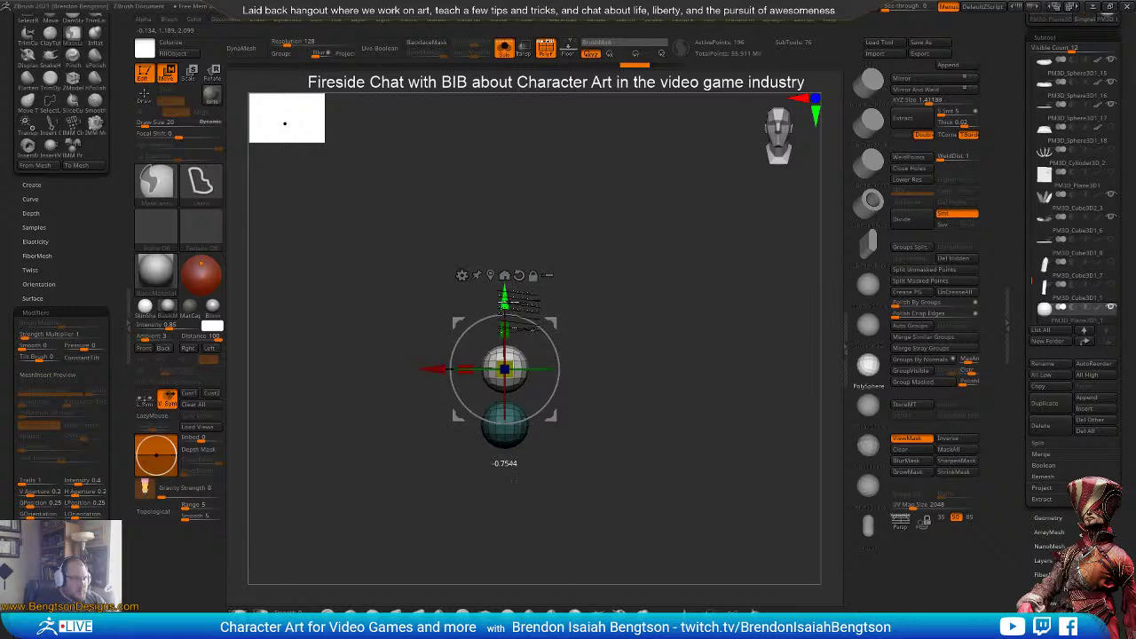
pyautogui.keyDown('ctrl'); pyautogui.moveTo(505, 367); pyautogui.dragTo(504, 311); pyautogui.keyUp('ctrl')
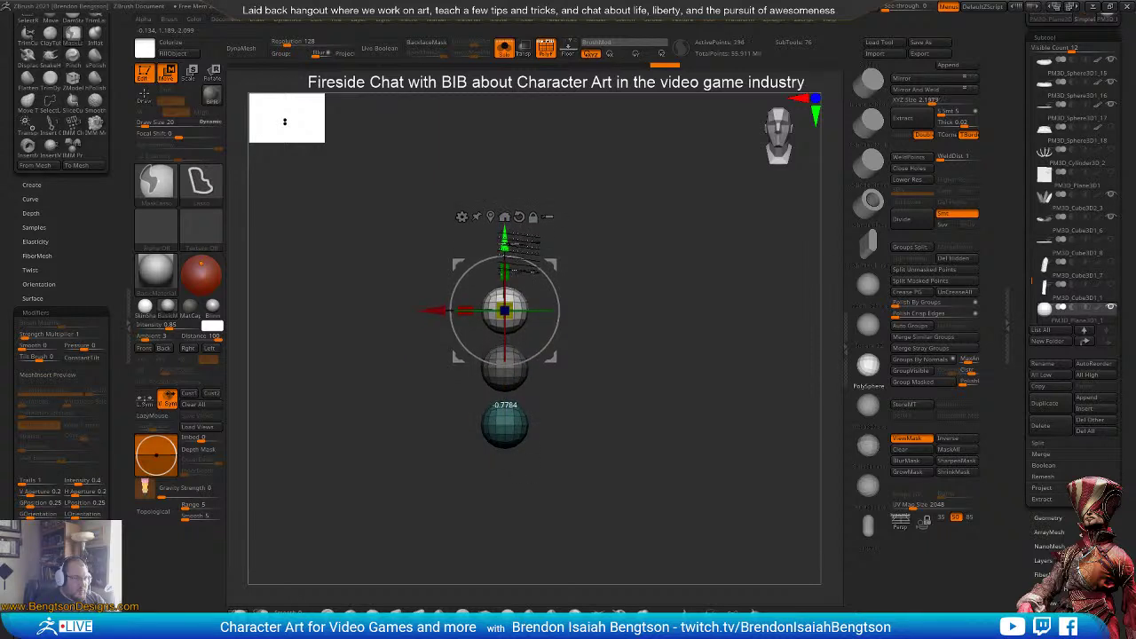
pyautogui.hotkey('ctrl', 'z')
pyautogui.hotkey('ctrl', 'z')
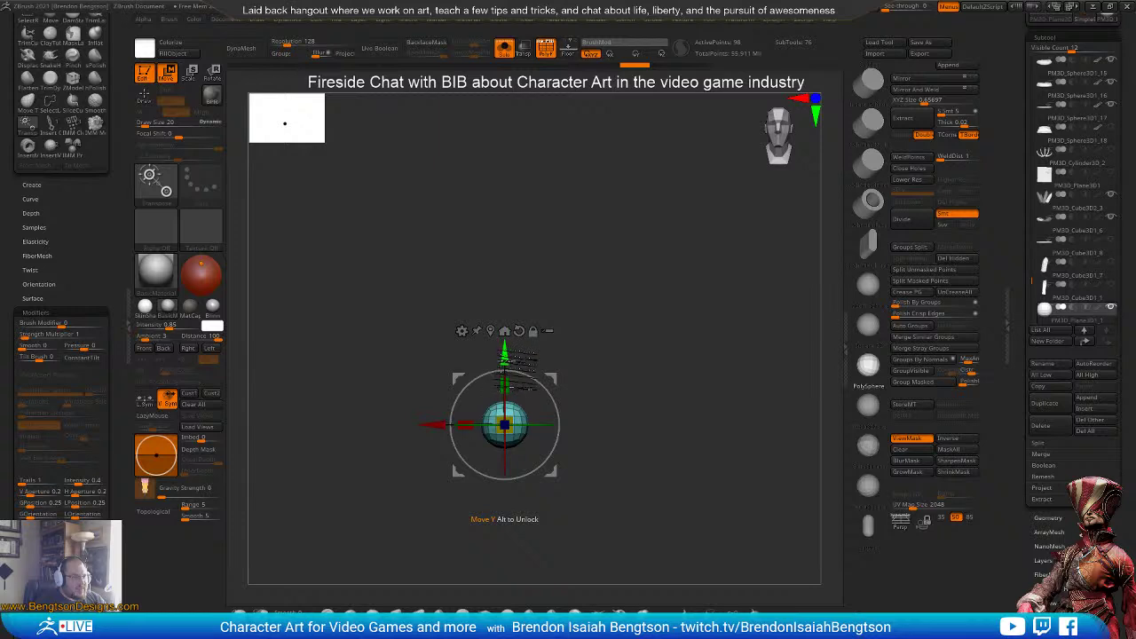
# - Duplicate the sphere three times straight up with the move gizmo to form an evenly spaced vertical column of four
pyautogui.press('ctrl')
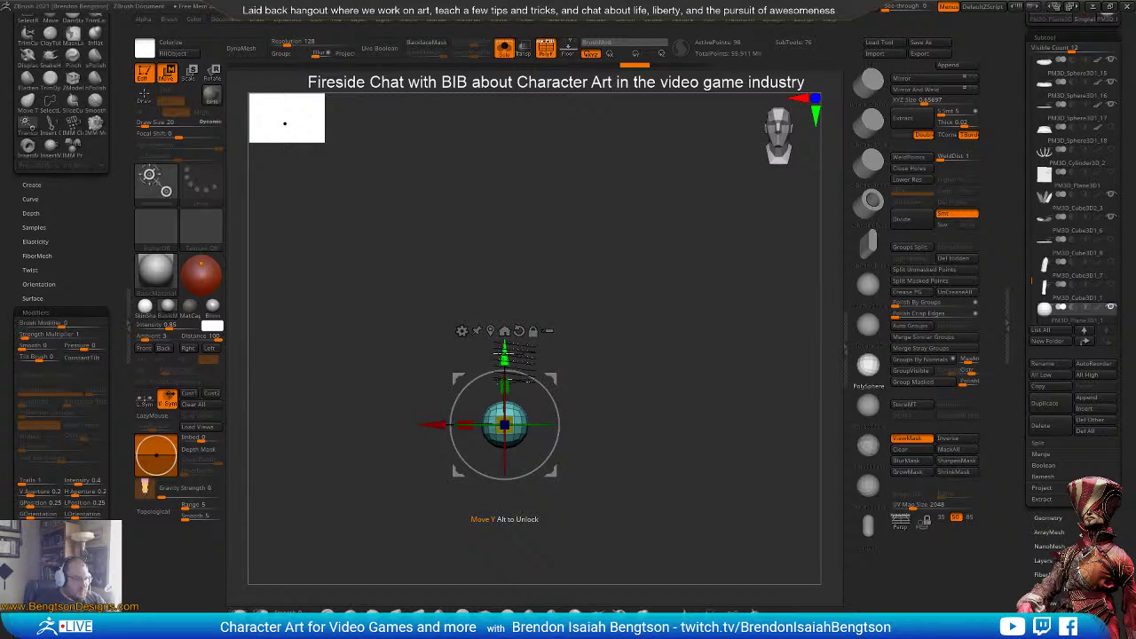
pyautogui.press('ctrl')
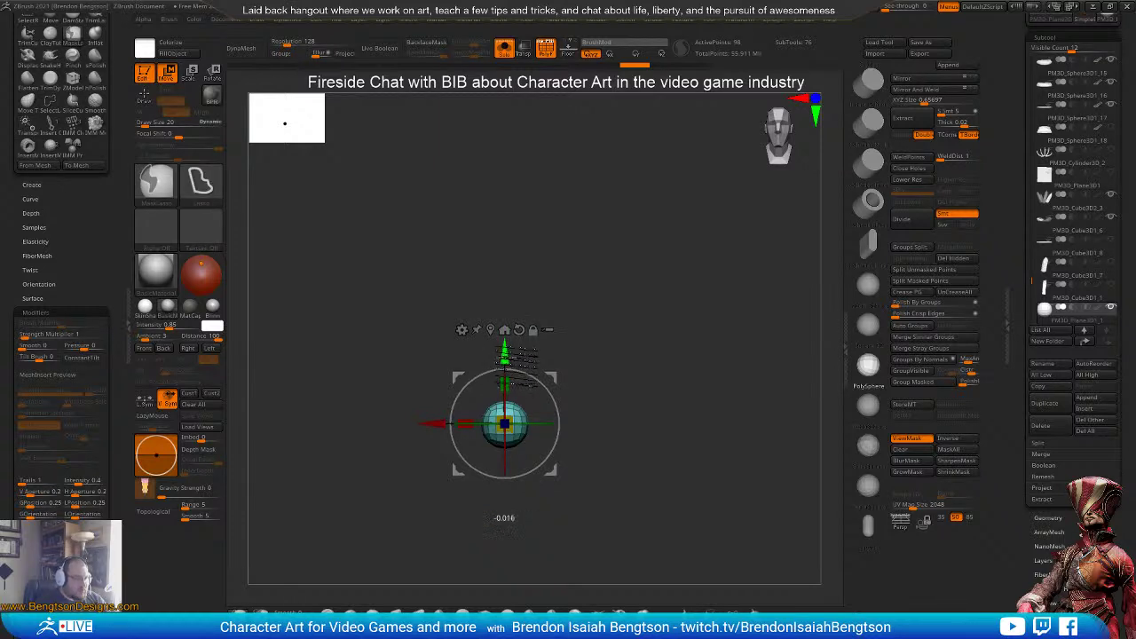
pyautogui.keyDown('ctrl'); pyautogui.moveTo(503, 354); pyautogui.dragTo(504, 298); pyautogui.keyUp('ctrl')
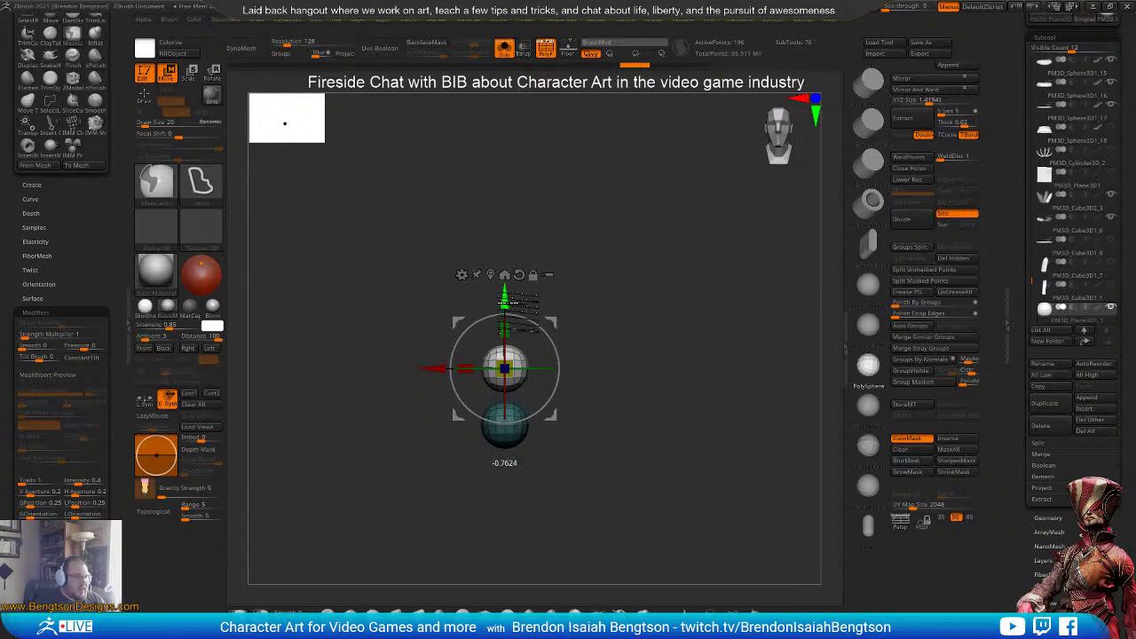
pyautogui.keyDown('ctrl'); pyautogui.moveTo(504, 367); pyautogui.dragTo(503, 251); pyautogui.keyUp('ctrl')
pyautogui.keyDown('ctrl'); pyautogui.moveTo(505, 174); pyautogui.dragTo(505, 168); pyautogui.keyUp('ctrl')
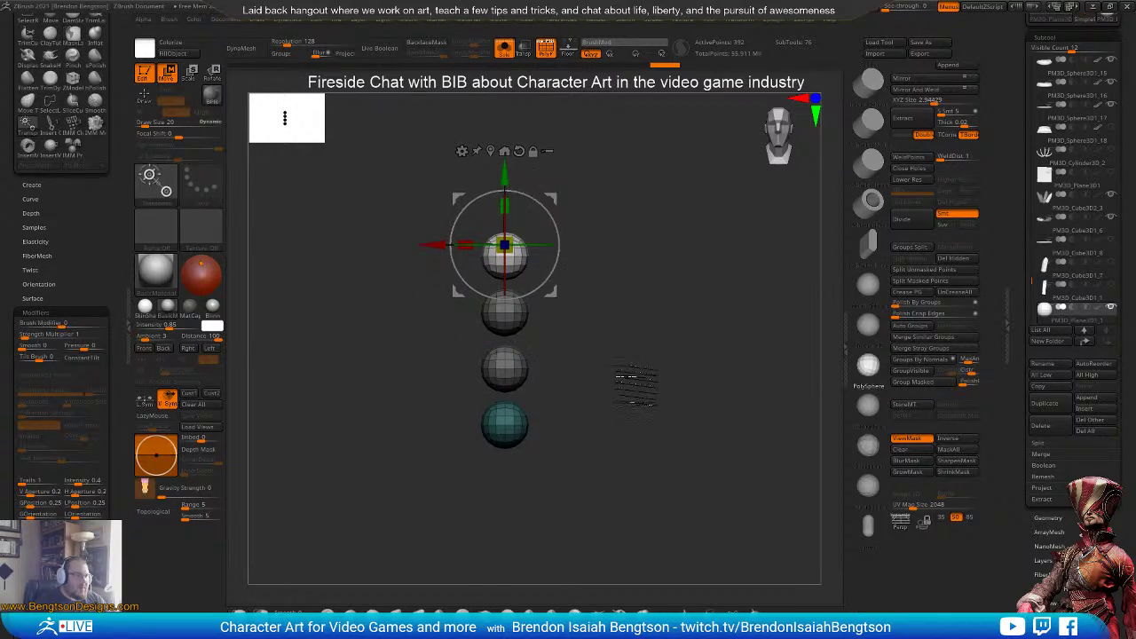
pyautogui.moveTo(616, 374)
pyautogui.mouseDown()
pyautogui.moveTo(701, 375)
pyautogui.moveTo(630, 362)
pyautogui.moveTo(627, 351)
pyautogui.moveTo(596, 376)
pyautogui.moveTo(602, 384)
pyautogui.mouseUp()
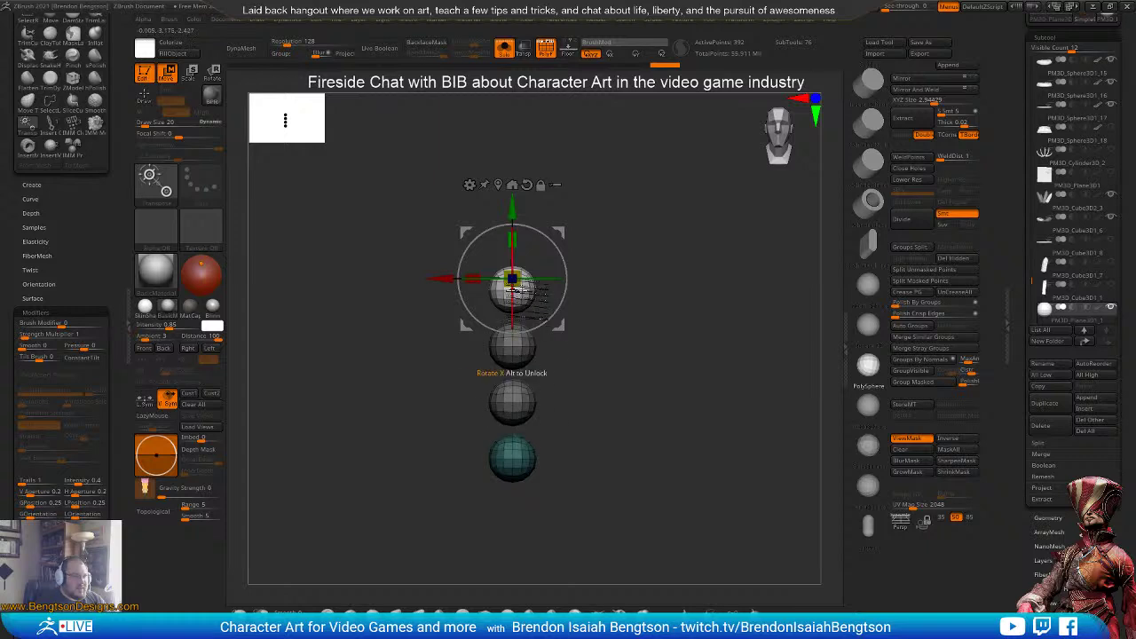
# - Return to Draw mode, clear the mask, and merge all four spheres into one polygroup
pyautogui.press('q')
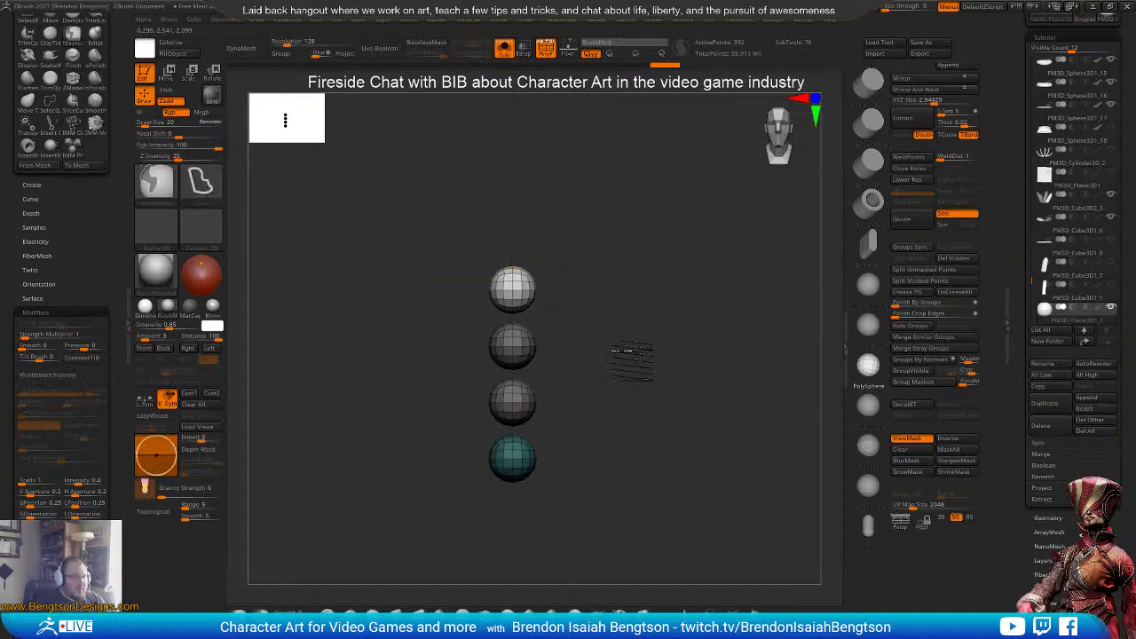
pyautogui.keyDown('ctrl'); pyautogui.moveTo(629, 360); pyautogui.dragTo(636, 391); pyautogui.keyUp('ctrl')
pyautogui.moveTo(632, 475)
pyautogui.keyDown('alt'); pyautogui.mouseDown()
pyautogui.moveTo(613, 358)
pyautogui.moveTo(672, 394)
pyautogui.moveTo(634, 387)
pyautogui.mouseUp(); pyautogui.keyUp('alt')
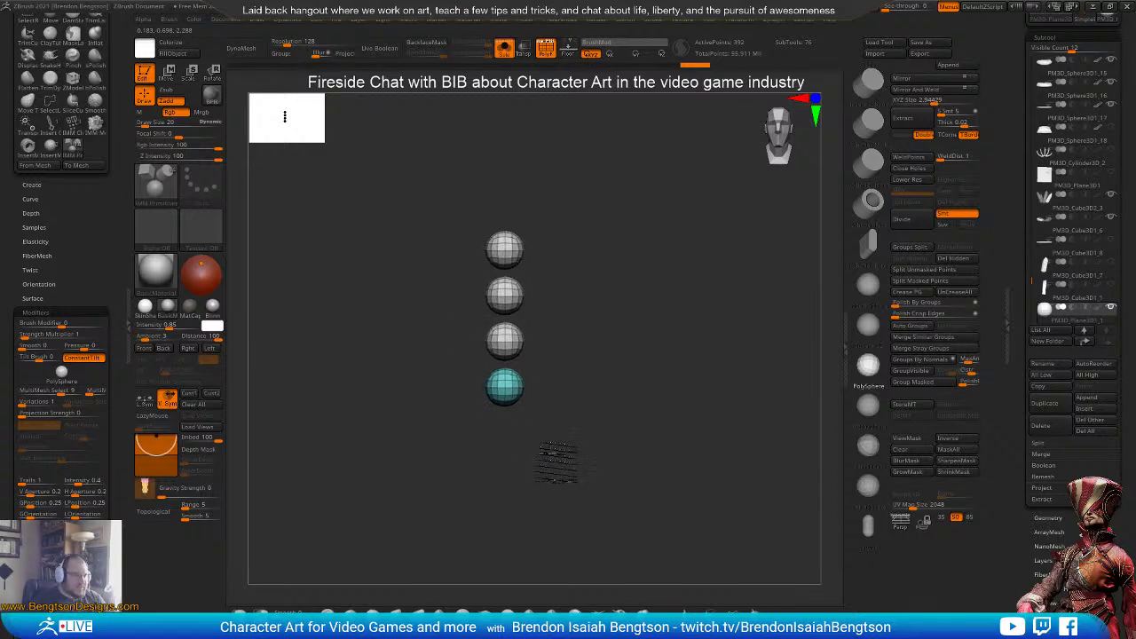
pyautogui.hotkey('ctrl', 'w')
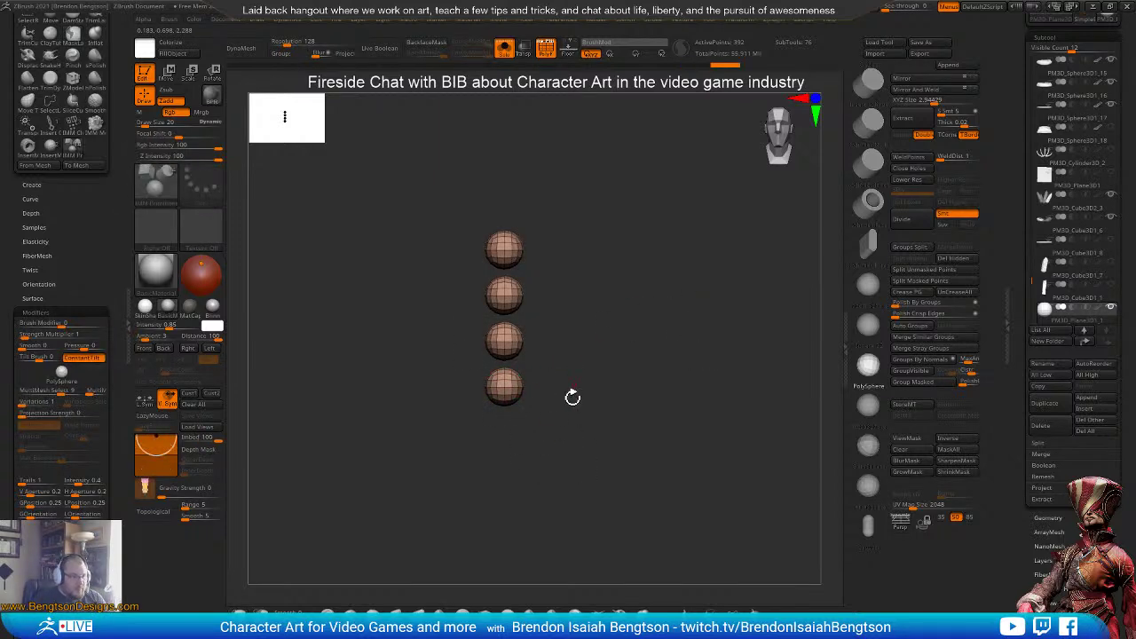
# - Duplicate the plain plane as a separate subtool and make the duplicate plane active
pyautogui.keyDown('alt'); pyautogui.moveTo(600, 309); pyautogui.dragTo(606, 370); pyautogui.keyUp('alt')
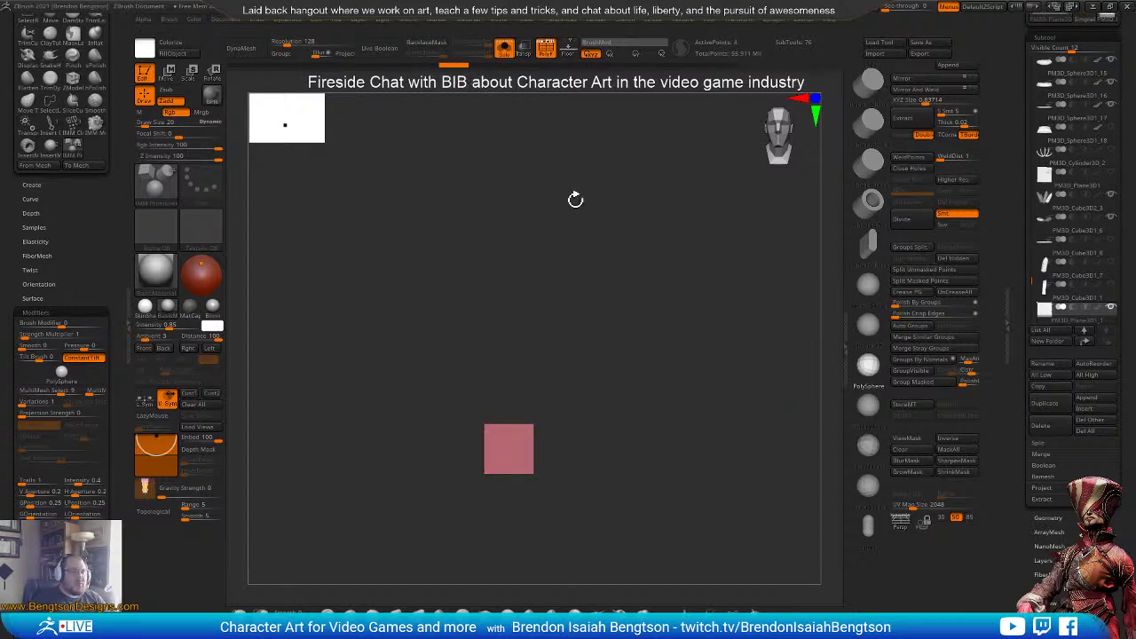
pyautogui.click(1052, 411)
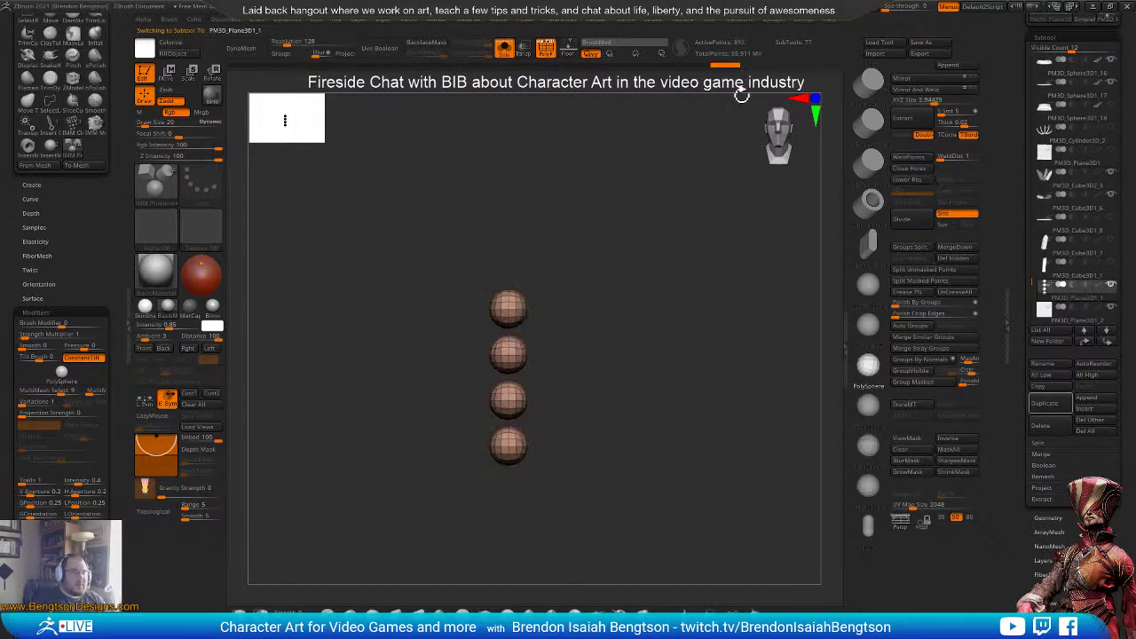
pyautogui.click(1047, 312)
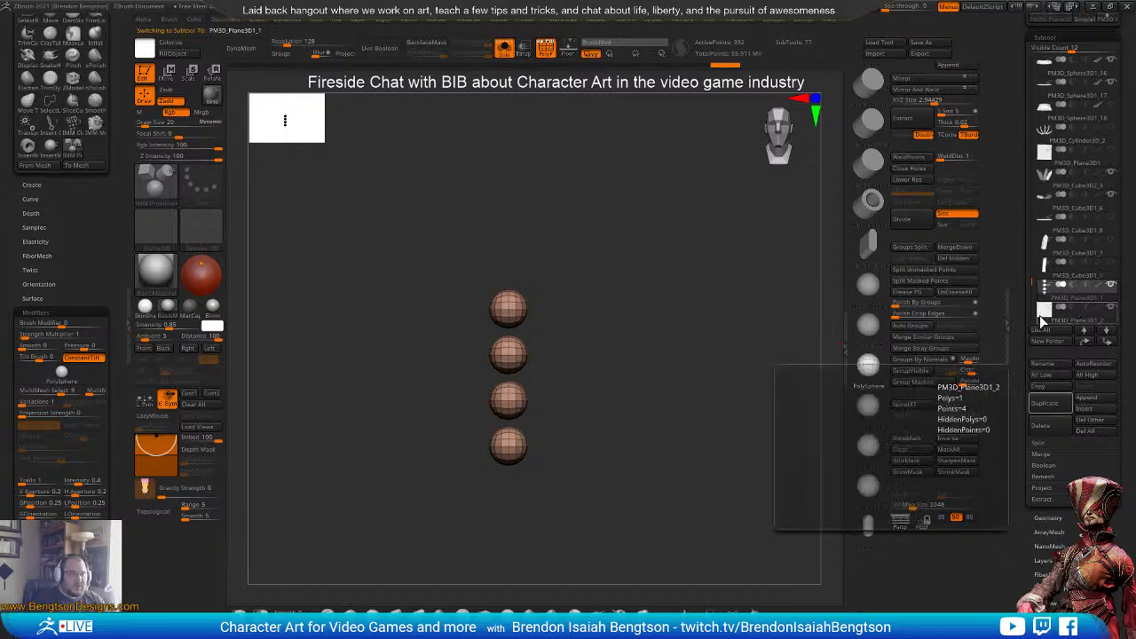
pyautogui.keyDown('ctrl'); pyautogui.moveTo(662, 444); pyautogui.dragTo(666, 493, button='right'); pyautogui.keyUp('ctrl')
pyautogui.keyDown('alt'); pyautogui.moveTo(524, 502); pyautogui.dragTo(502, 383, button='right'); pyautogui.keyUp('alt')
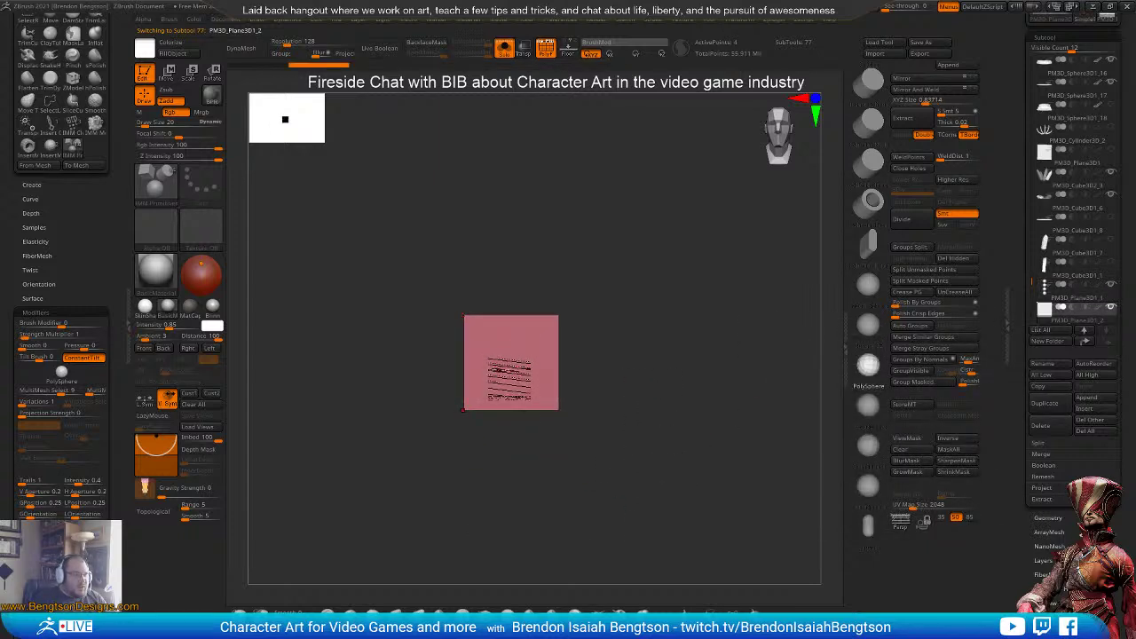
# - Switch to the IMM ModelKit brush and insert the Pipes_2 ring at the centre of the plane
pyautogui.press('b')
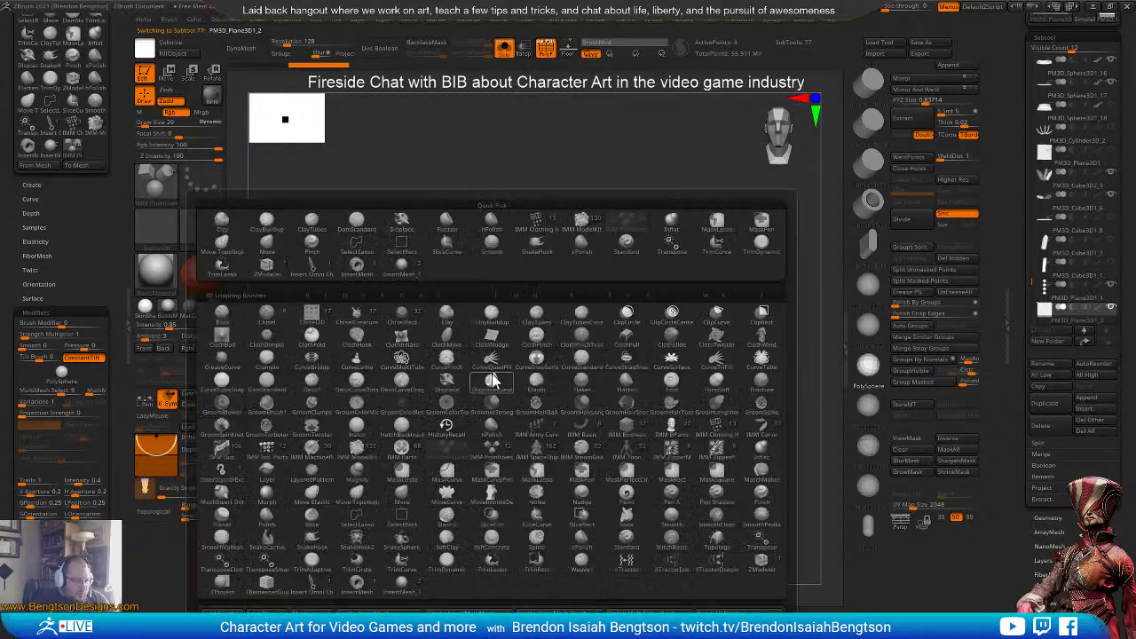
pyautogui.press('i')
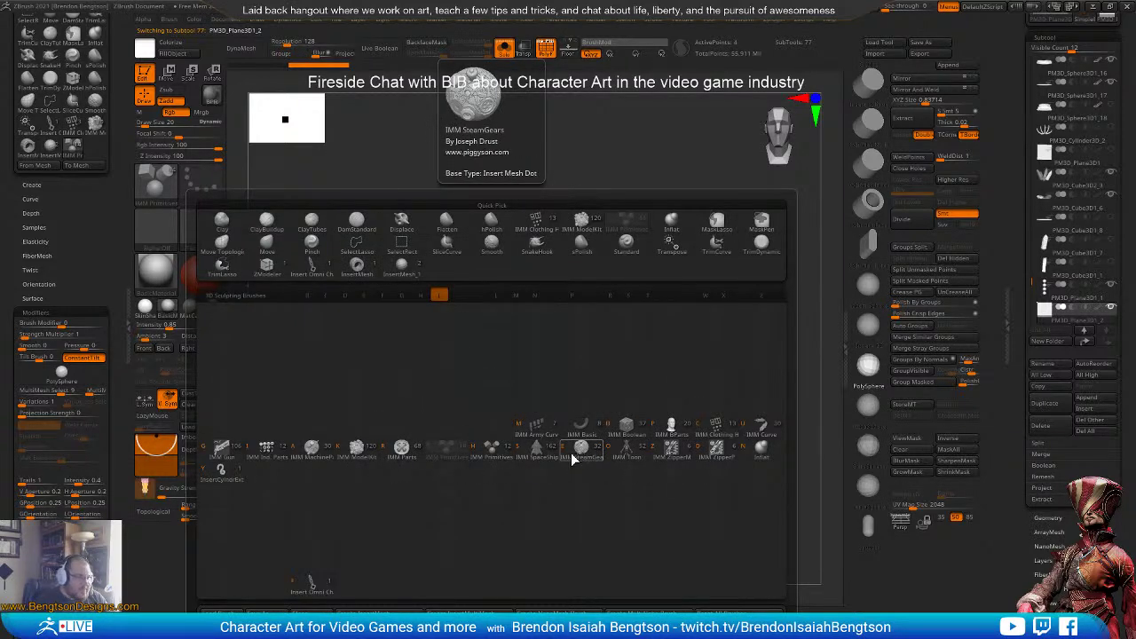
pyautogui.click(367, 450)
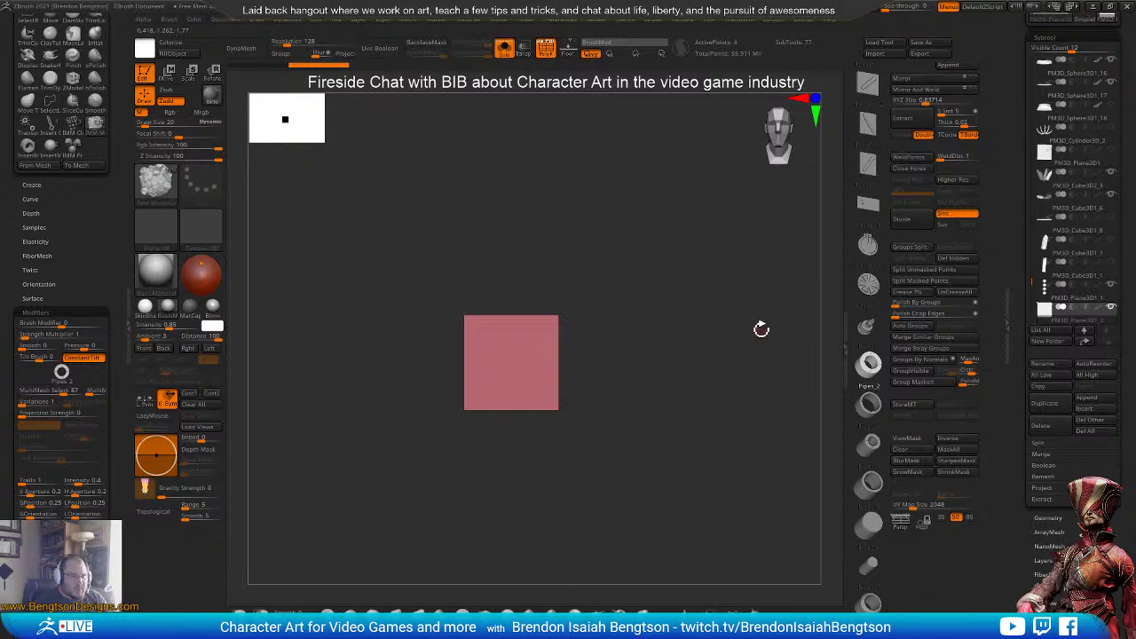
pyautogui.moveTo(511, 357); pyautogui.dragTo(512, 390)
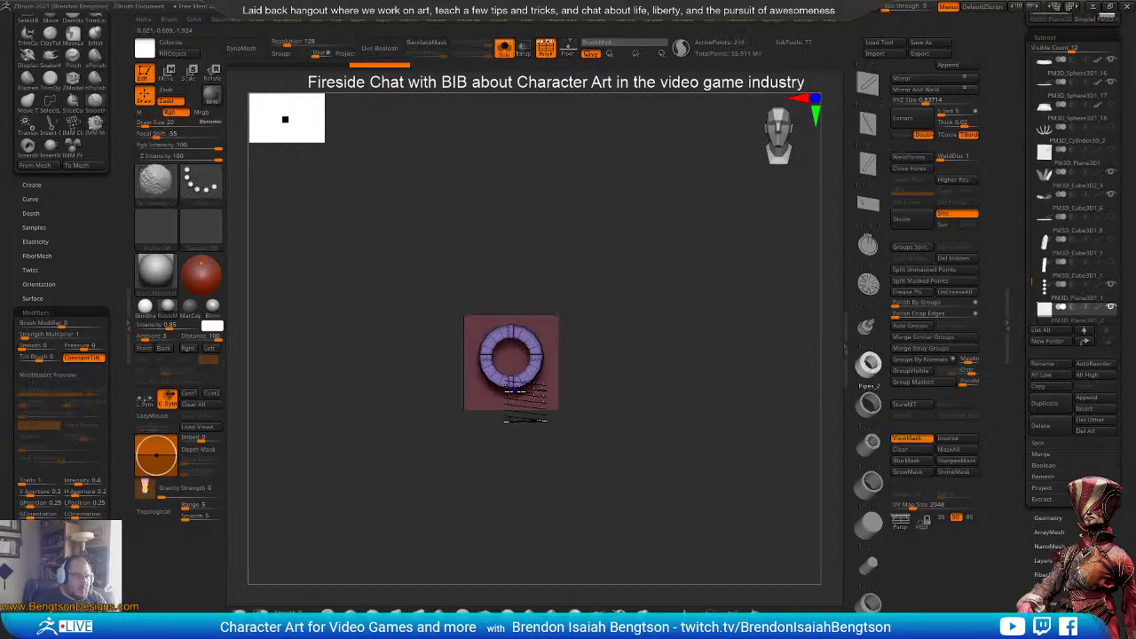
# - Rotate the inserted ring about 90 degrees so it is edge-on to the front view, and hide the plane behind it
pyautogui.press('w')
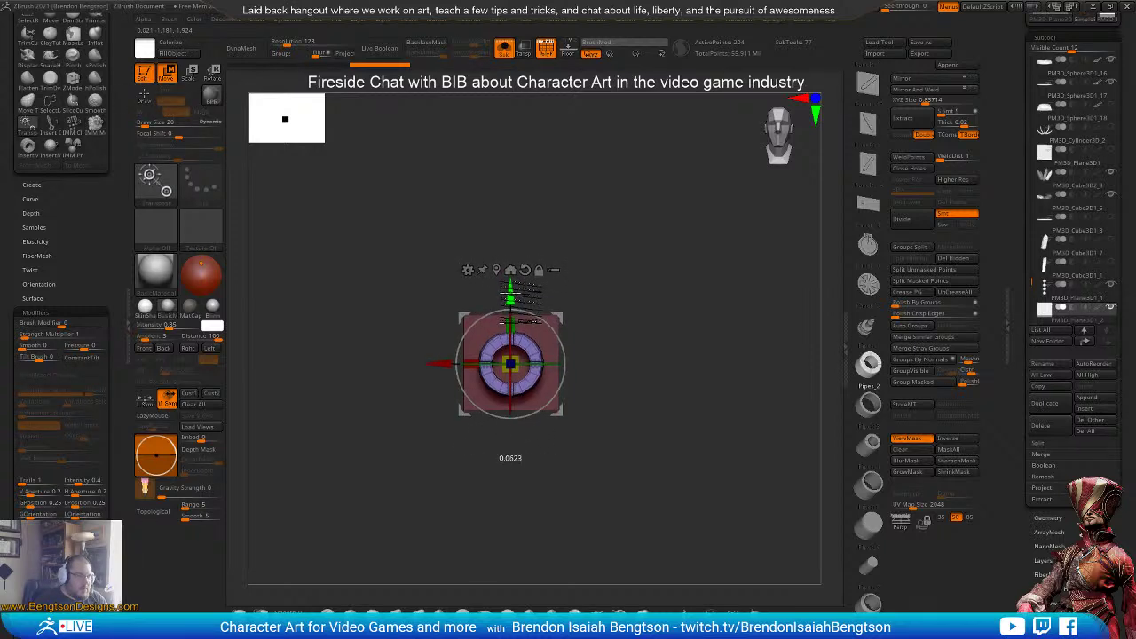
pyautogui.moveTo(510, 286); pyautogui.dragTo(513, 435)
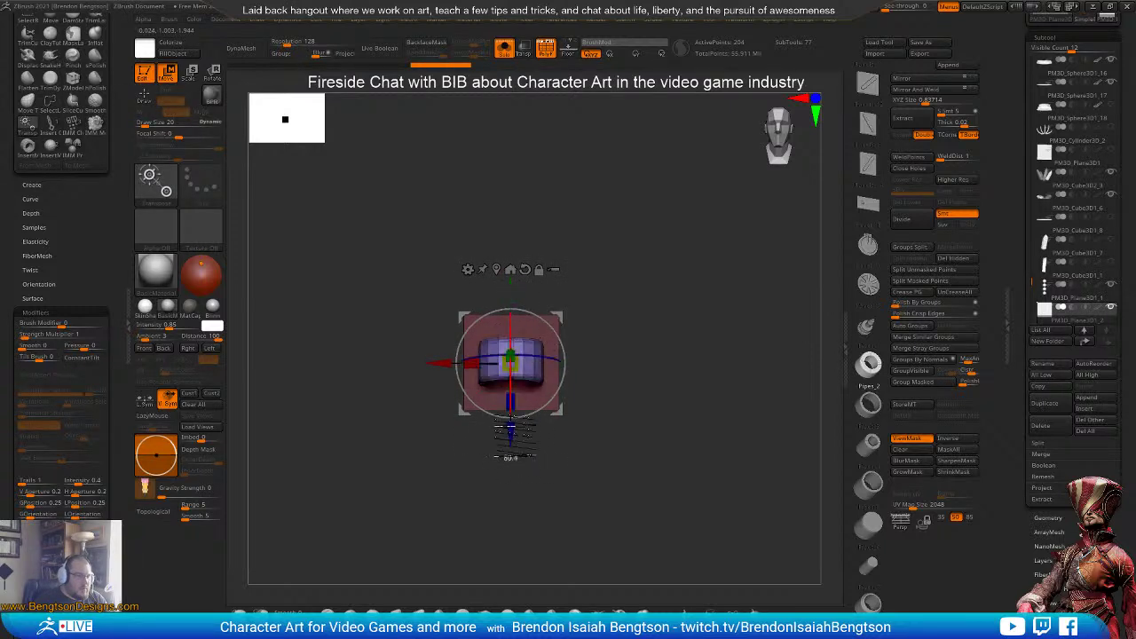
pyautogui.press('q')
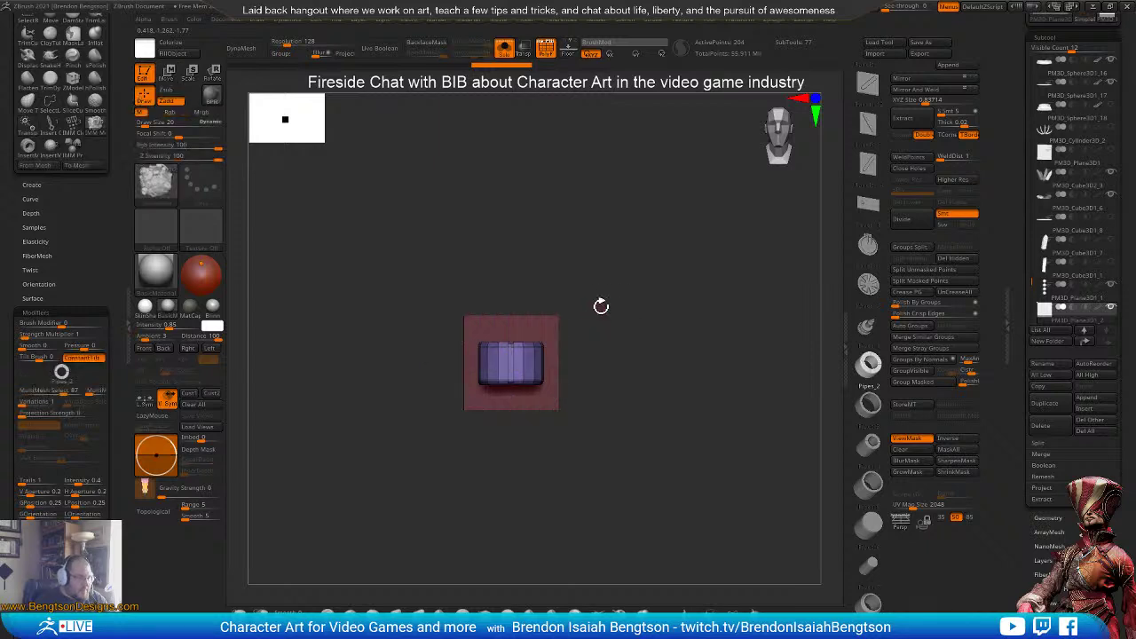
pyautogui.keyDown('ctrl'); pyautogui.keyDown('shift'); pyautogui.click(554, 330); pyautogui.keyUp('shift'); pyautogui.keyUp('ctrl')
pyautogui.keyDown('ctrl'); pyautogui.keyDown('shift'); pyautogui.click(554, 331); pyautogui.keyUp('shift'); pyautogui.keyUp('ctrl')
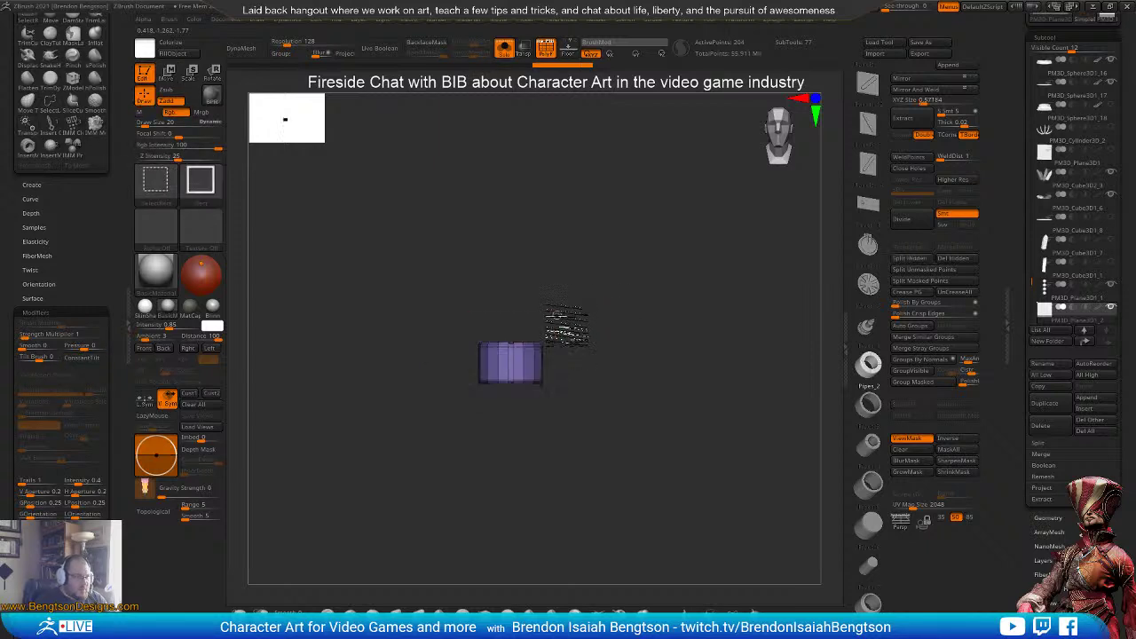
# - Delete the hidden plane from the ring mesh, and merge the ring subtool into the sphere column
pyautogui.click(947, 258)
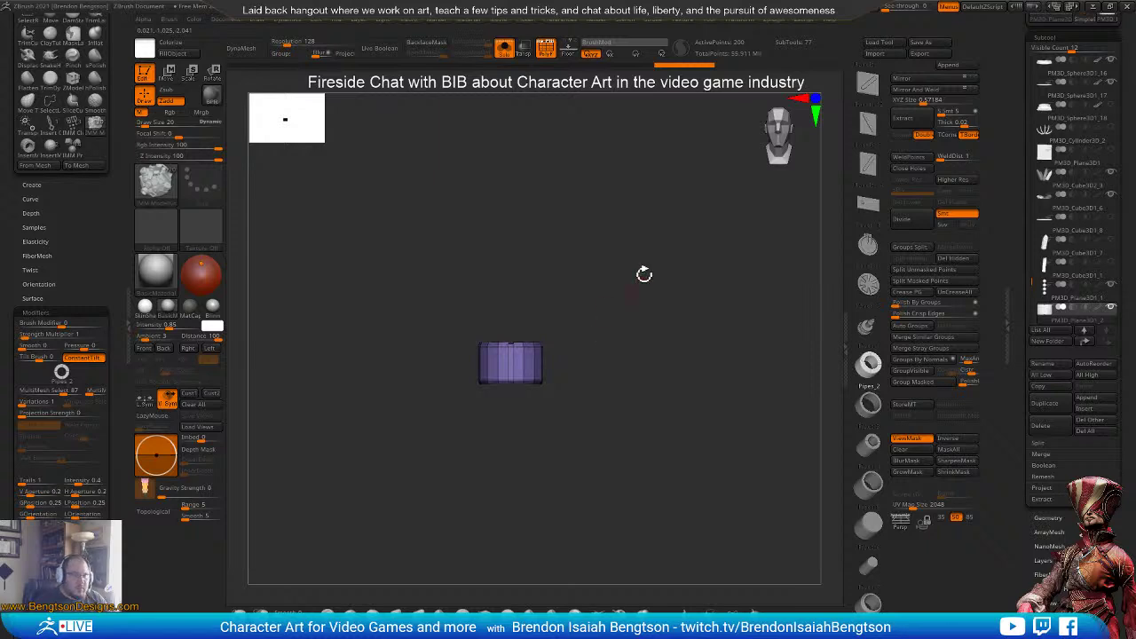
pyautogui.click(1045, 293)
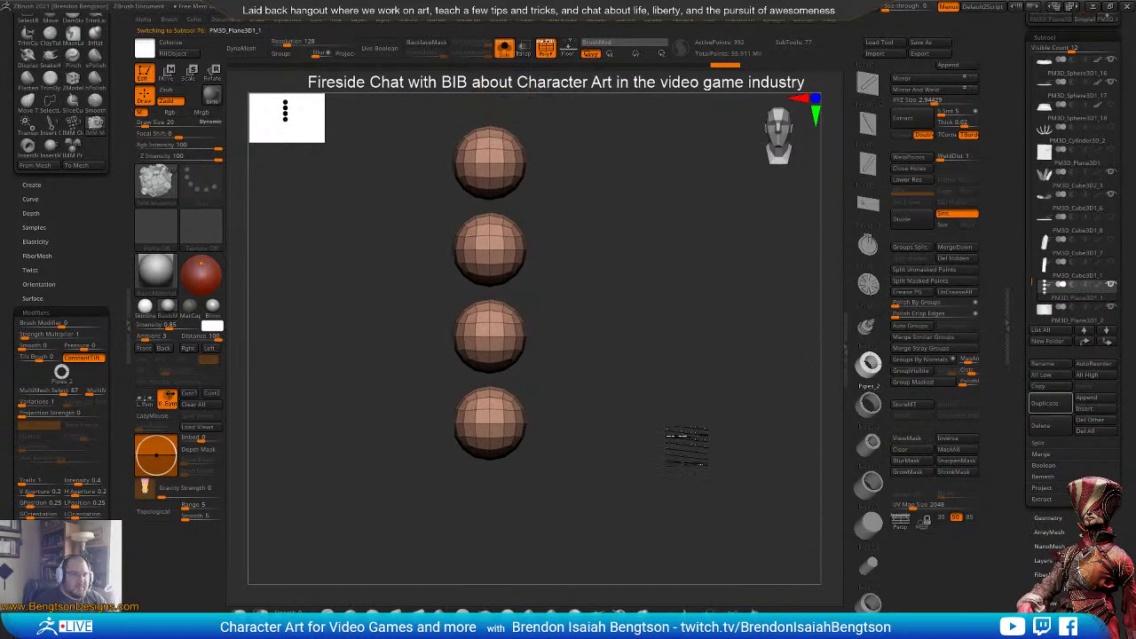
pyautogui.click(942, 270)
pyautogui.click(921, 271)
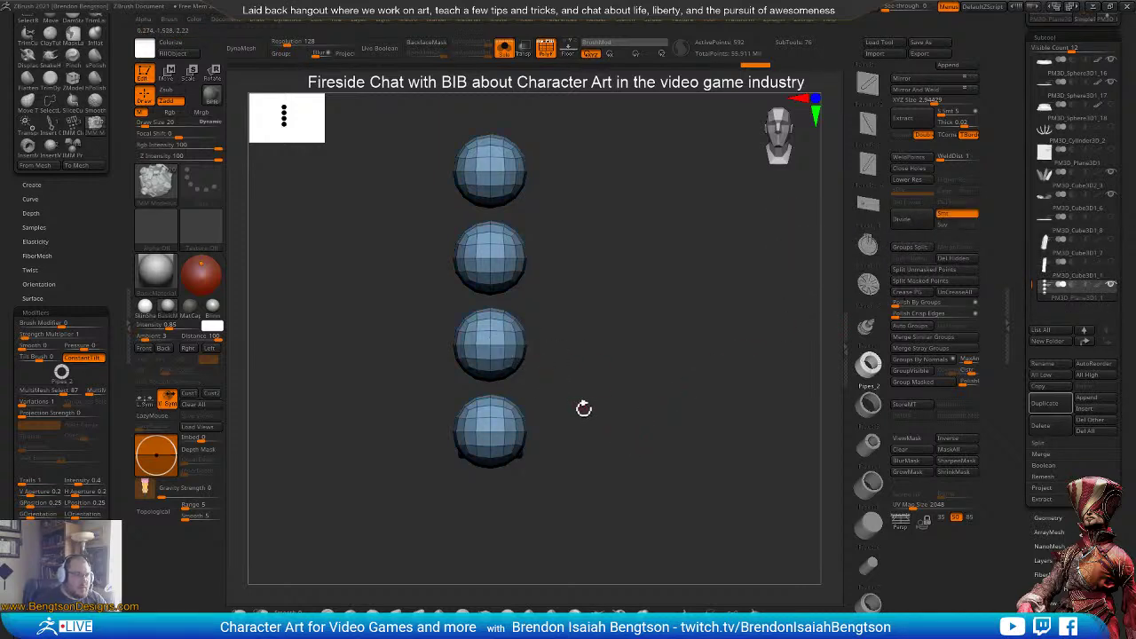
# - Isolate the ring to mask only the four spheres, leaving the ring unmasked, and return to the front view
pyautogui.moveTo(584, 406); pyautogui.dragTo(551, 421)
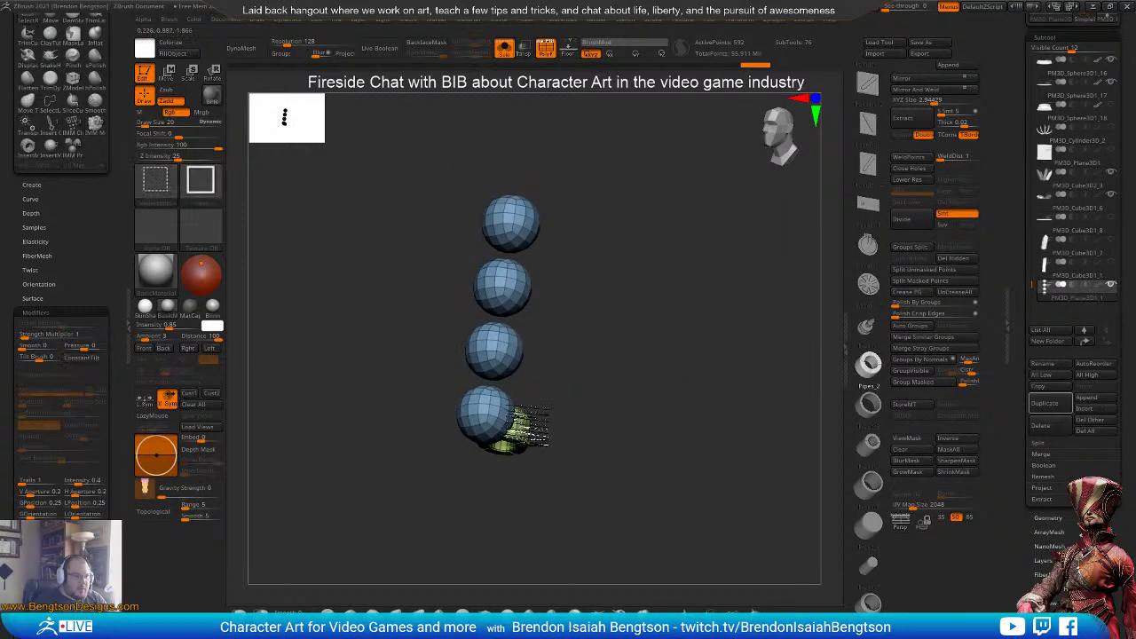
pyautogui.keyDown('ctrl'); pyautogui.keyDown('shift'); pyautogui.click(522, 428); pyautogui.keyUp('shift'); pyautogui.keyUp('ctrl')
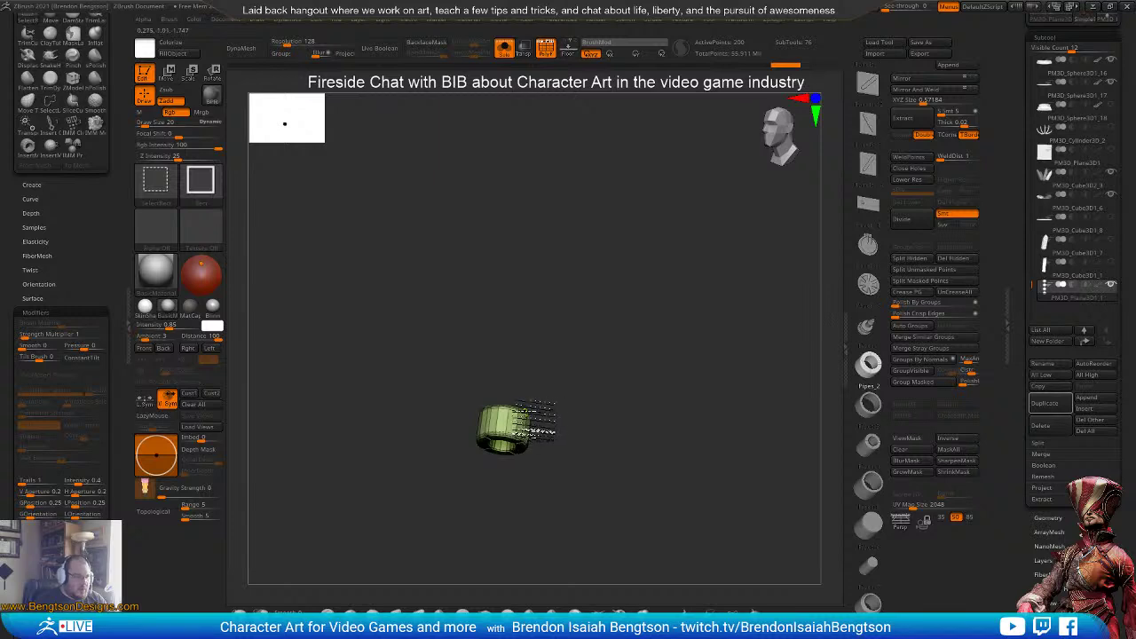
pyautogui.moveTo(566, 359)
pyautogui.keyDown('ctrl'); pyautogui.mouseDown()
pyautogui.moveTo(523, 454)
pyautogui.moveTo(415, 451)
pyautogui.moveTo(422, 435)
pyautogui.mouseUp(); pyautogui.keyUp('ctrl')
pyautogui.moveTo(620, 511)
pyautogui.keyDown('ctrl'); pyautogui.mouseDown()
pyautogui.moveTo(454, 333)
pyautogui.moveTo(612, 284)
pyautogui.mouseUp(); pyautogui.keyUp('ctrl')
pyautogui.keyDown('ctrl'); pyautogui.keyDown('shift'); pyautogui.click(650, 361); pyautogui.keyUp('shift'); pyautogui.keyUp('ctrl')
pyautogui.keyDown('ctrl'); pyautogui.click(648, 360); pyautogui.keyUp('ctrl')
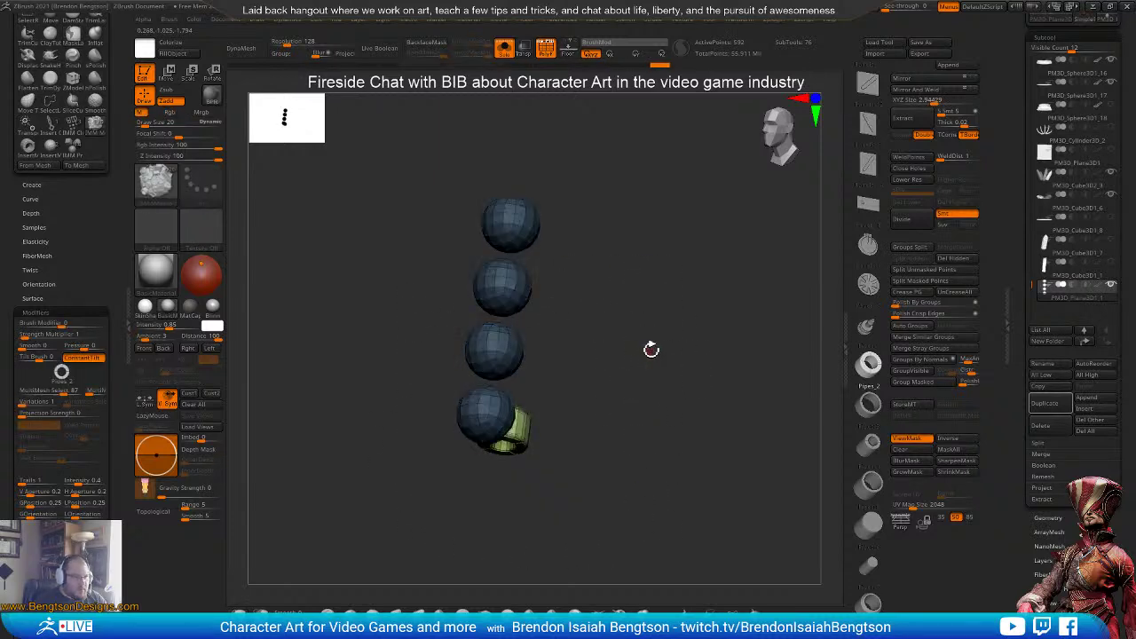
pyautogui.moveTo(652, 347); pyautogui.dragTo(680, 417)
pyautogui.keyDown('shift'); pyautogui.moveTo(654, 364); pyautogui.dragTo(563, 351); pyautogui.keyUp('shift')
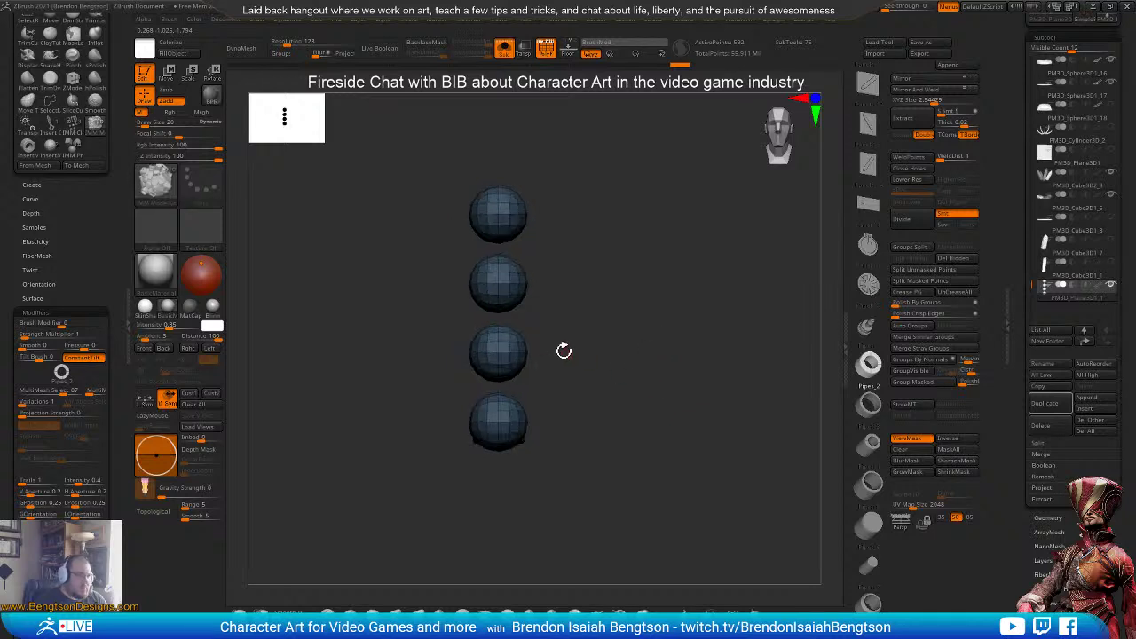
# - Move the ring just below the lowest sphere and shift it about 0.34 units in depth to centre it on the column
pyautogui.press('w')
pyautogui.moveTo(494, 130); pyautogui.dragTo(496, 187)
pyautogui.keyDown('shift'); pyautogui.moveTo(645, 348); pyautogui.dragTo(584, 343); pyautogui.keyUp('shift')
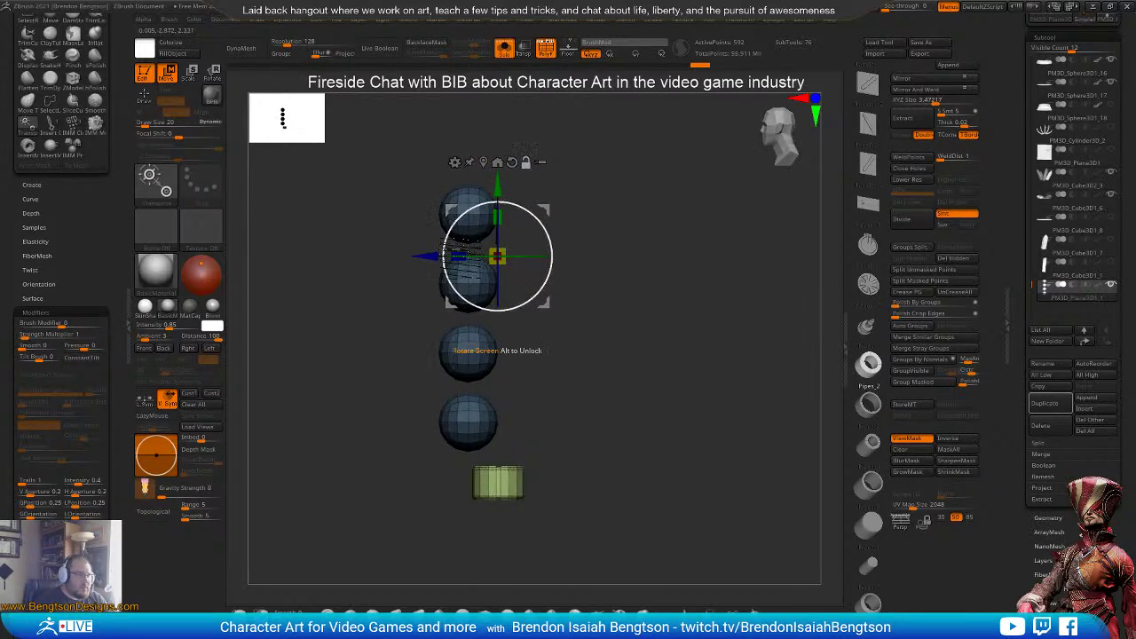
pyautogui.moveTo(442, 257); pyautogui.dragTo(412, 257)
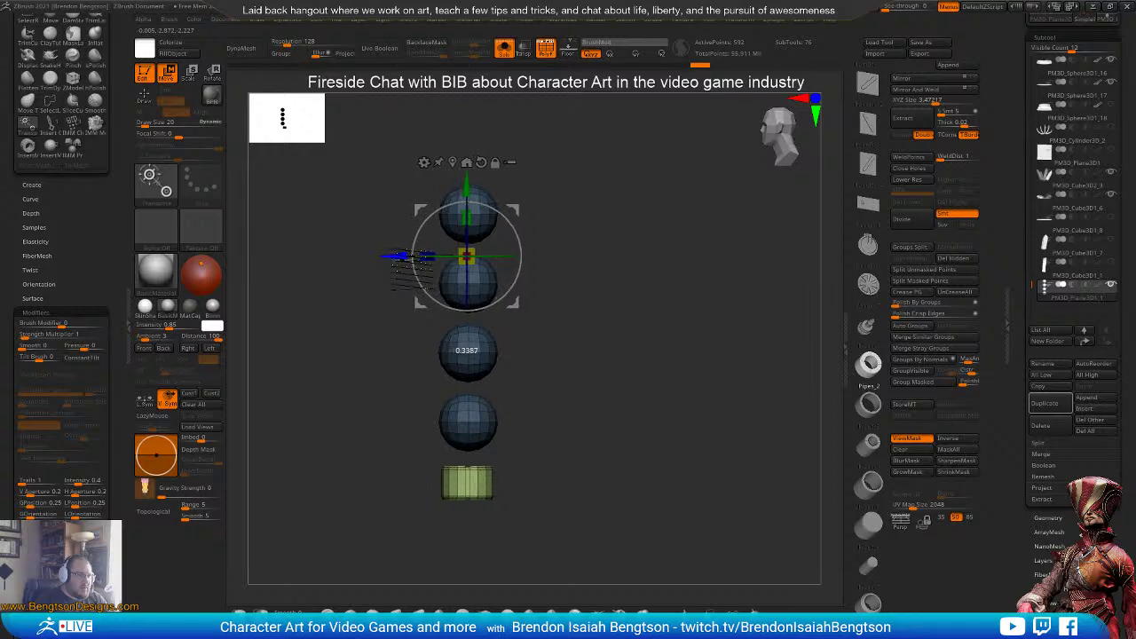
pyautogui.moveTo(470, 184); pyautogui.dragTo(471, 195)
pyautogui.moveTo(624, 349); pyautogui.dragTo(555, 324)
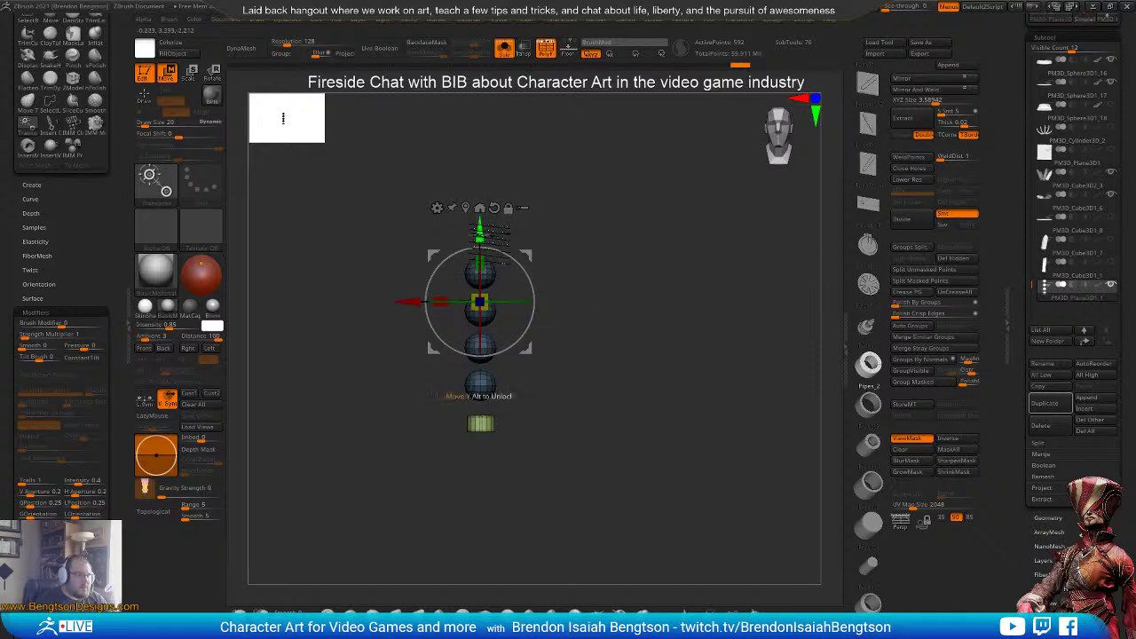
pyautogui.moveTo(480, 233)
pyautogui.mouseDown()
pyautogui.moveTo(480, 83)
pyautogui.moveTo(479, 176)
pyautogui.mouseUp()
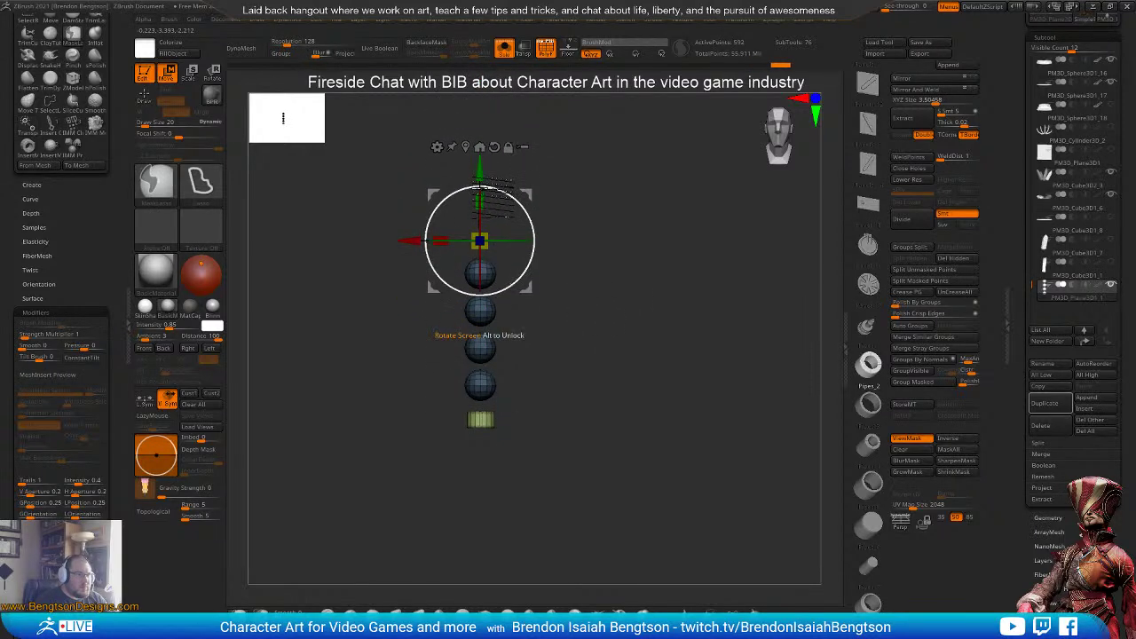
pyautogui.hotkey('ctrl', 'z')
# - Try to place a copy of the ring just above the topmost sphere
pyautogui.keyDown('ctrl'); pyautogui.moveTo(480, 232); pyautogui.dragTo(480, 61); pyautogui.keyUp('ctrl')
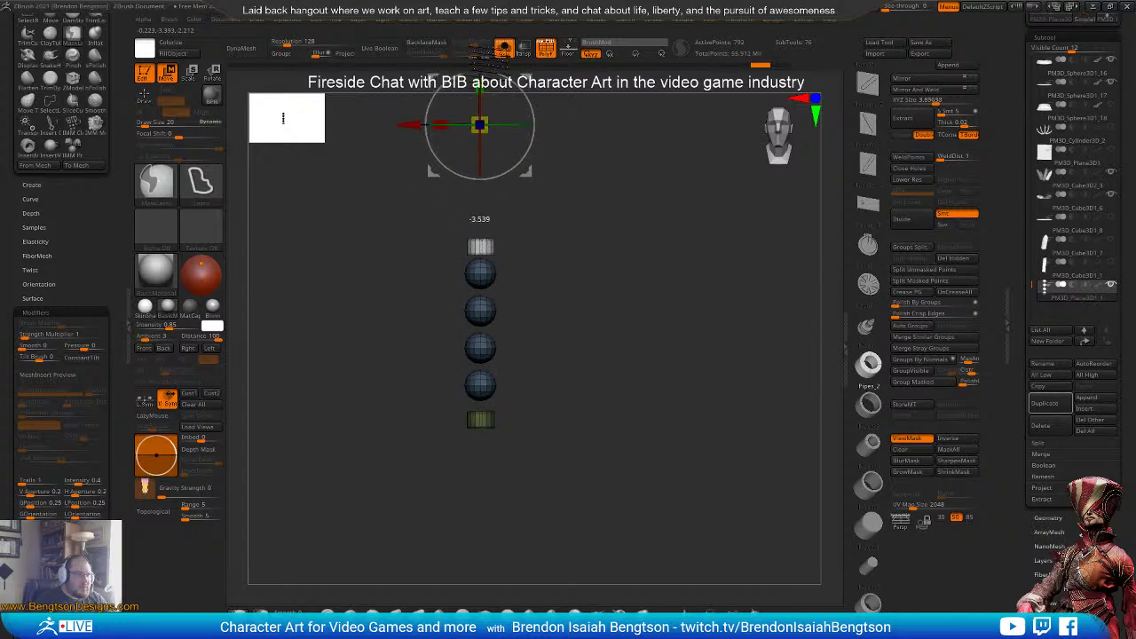
pyautogui.moveTo(480, 124); pyautogui.dragTo(479, 121)
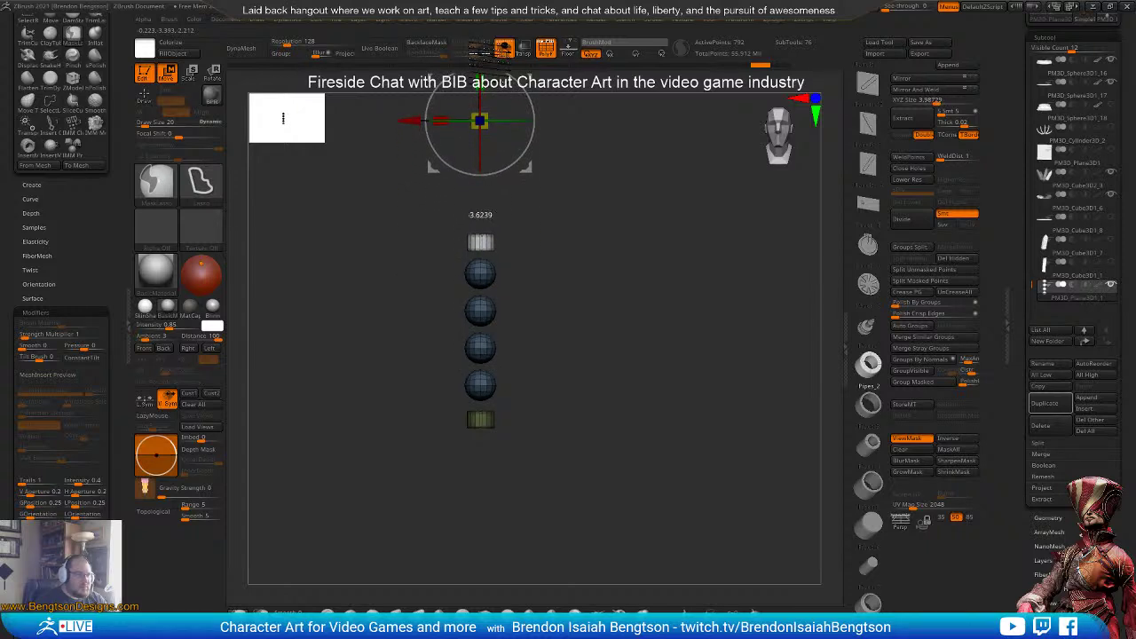
pyautogui.keyDown('ctrl'); pyautogui.moveTo(479, 53); pyautogui.dragTo(479, 53); pyautogui.keyUp('ctrl')
pyautogui.keyDown('alt'); pyautogui.moveTo(552, 321); pyautogui.dragTo(565, 428); pyautogui.keyUp('alt')
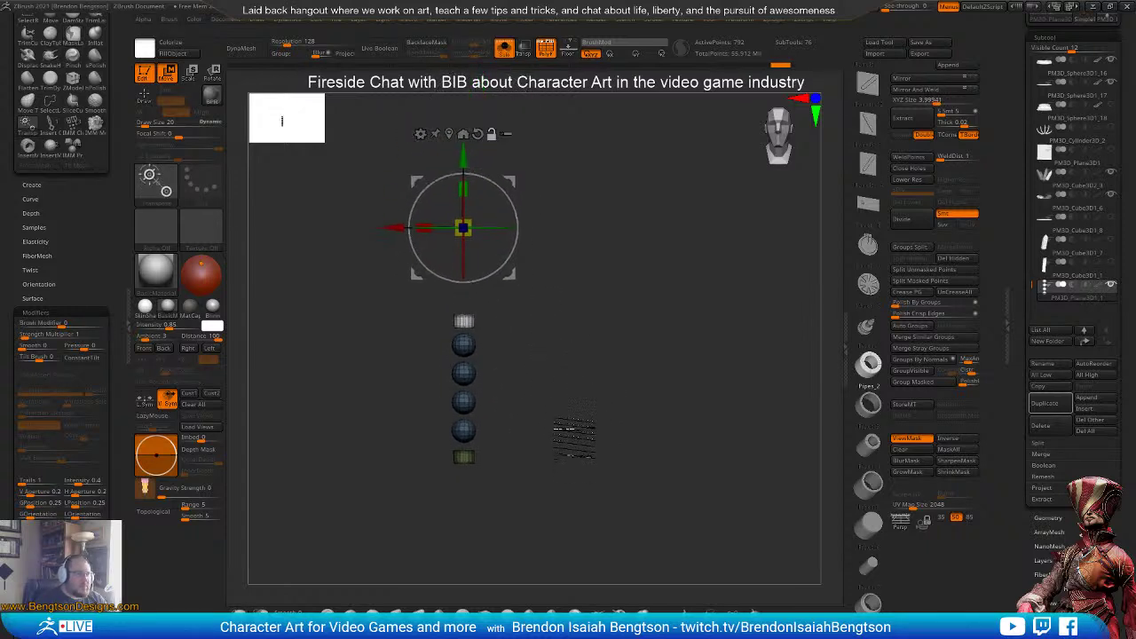
pyautogui.hotkey('ctrl', 'z')
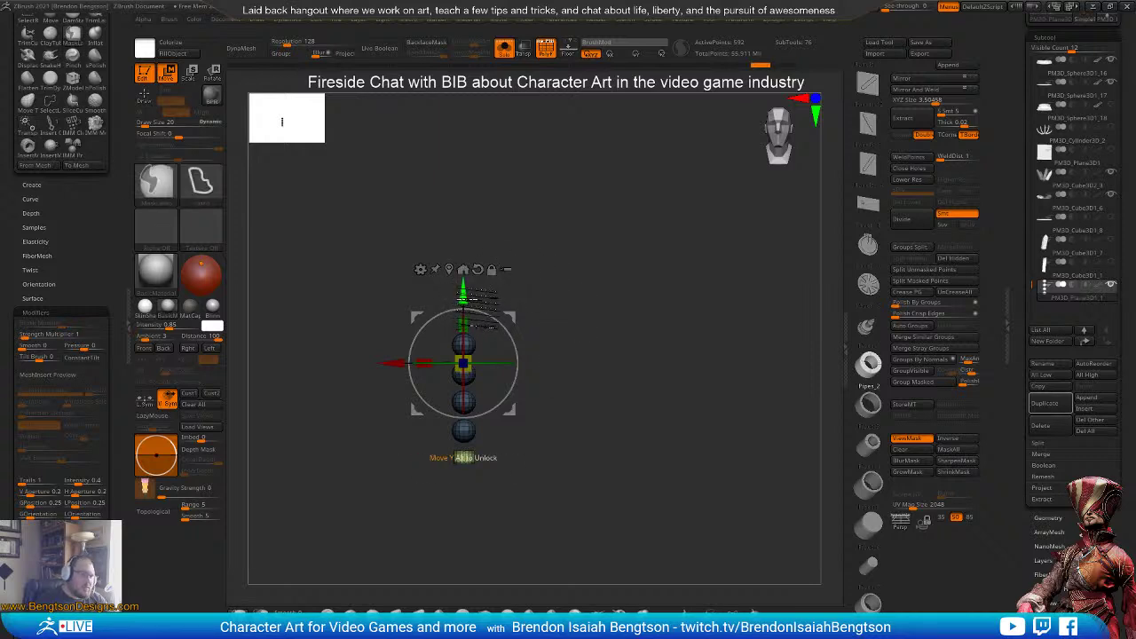
# - Copy the ring to just above the topmost sphere, and unmask the whole column as a single polygroup
pyautogui.moveTo(582, 373)
pyautogui.keyDown('alt'); pyautogui.mouseDown()
pyautogui.moveTo(581, 317)
pyautogui.moveTo(582, 359)
pyautogui.mouseUp(); pyautogui.keyUp('alt')
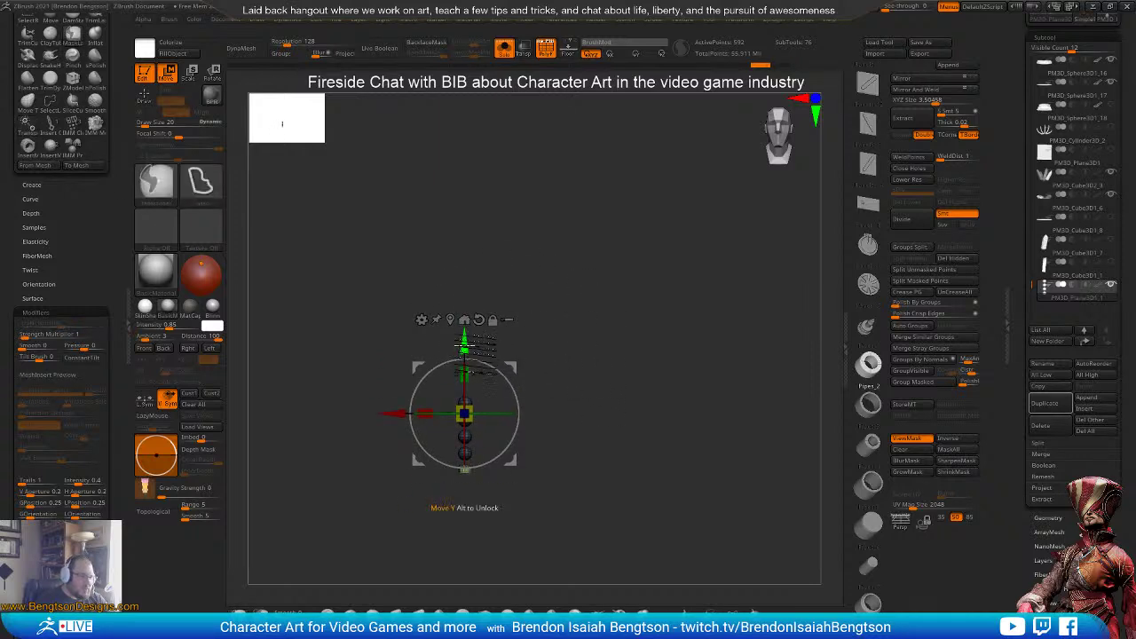
pyautogui.moveTo(464, 469); pyautogui.dragTo(464, 389)
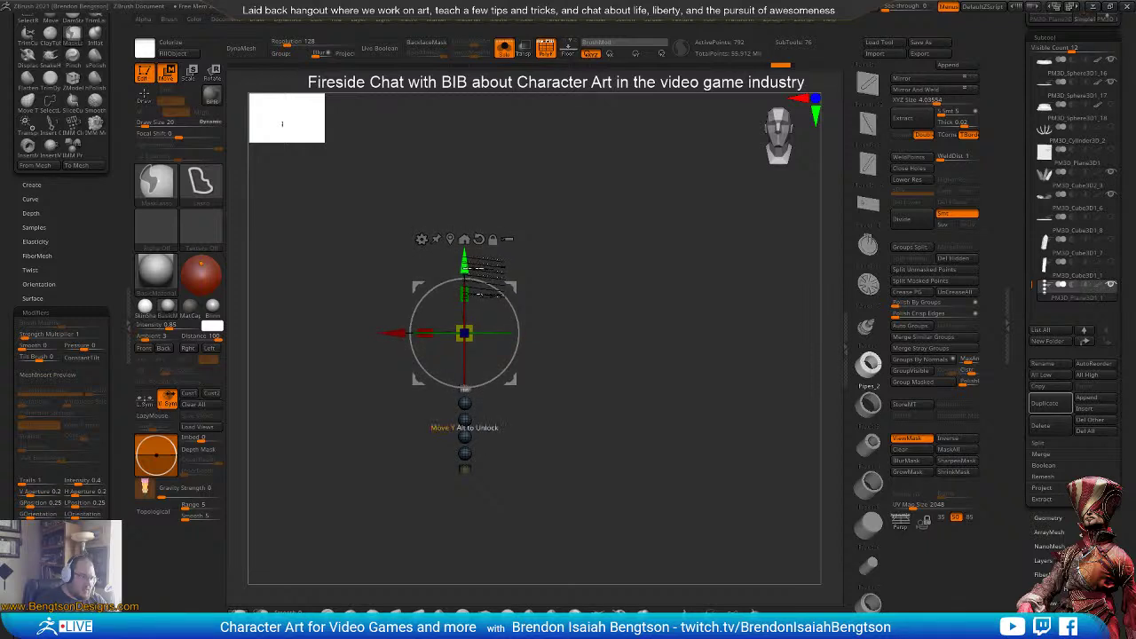
pyautogui.keyDown('ctrl'); pyautogui.moveTo(577, 362); pyautogui.dragTo(562, 399); pyautogui.keyUp('ctrl')
# - Duplicate the whole ring-and-sphere column straight upward, leaving a small gap above the masked original
pyautogui.keyDown('alt'); pyautogui.moveTo(551, 477); pyautogui.dragTo(588, 426); pyautogui.keyUp('alt')
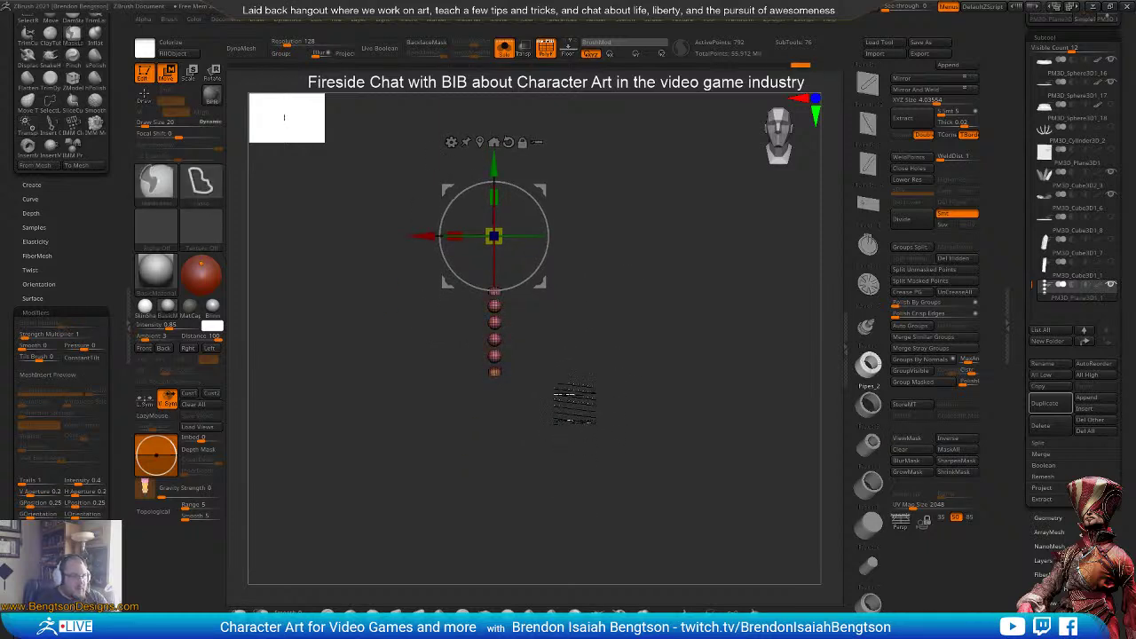
pyautogui.keyDown('alt'); pyautogui.moveTo(568, 337); pyautogui.dragTo(563, 424); pyautogui.keyUp('alt')
pyautogui.keyDown('ctrl'); pyautogui.moveTo(463, 307); pyautogui.dragTo(471, 210); pyautogui.keyUp('ctrl')
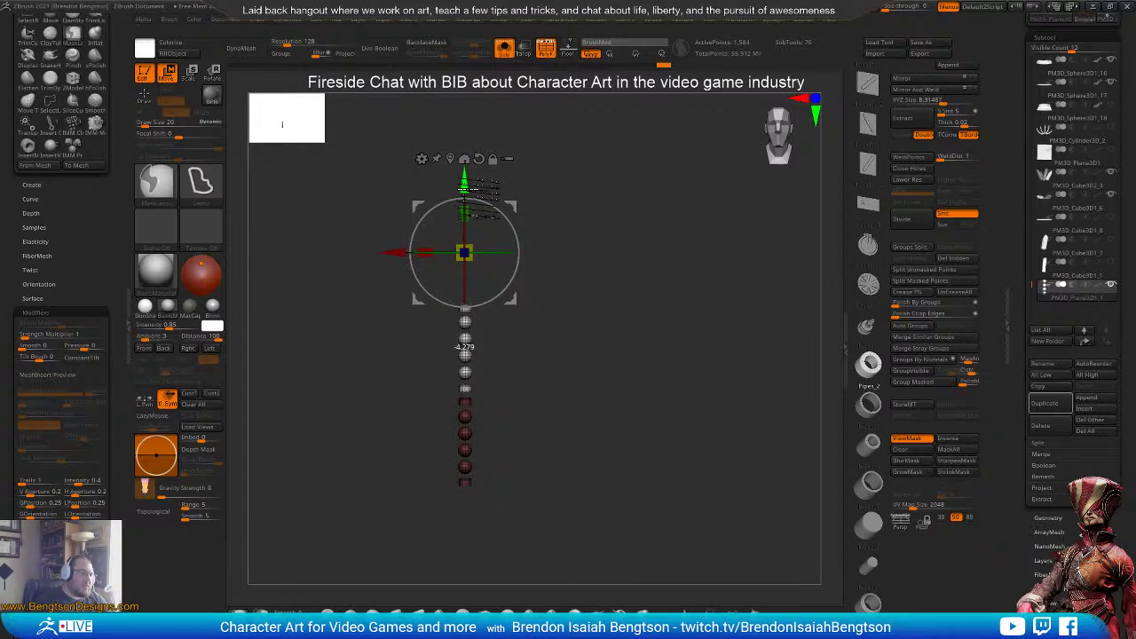
pyautogui.hotkey('ctrl', 'z')
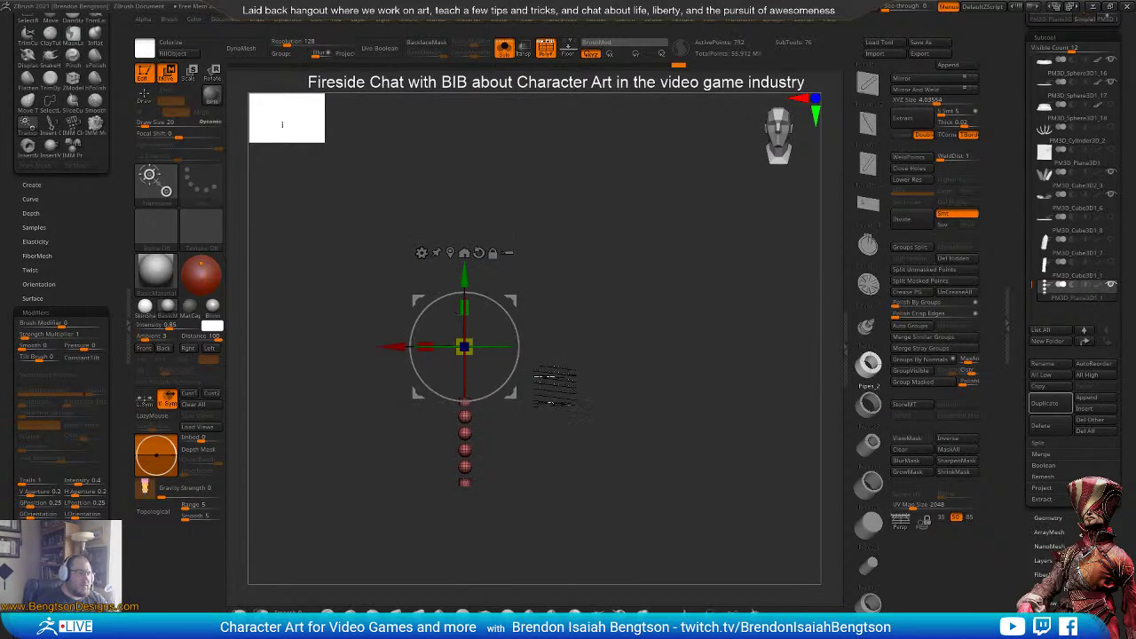
pyautogui.keyDown('ctrl'); pyautogui.moveTo(463, 307); pyautogui.dragTo(466, 195); pyautogui.keyUp('ctrl')
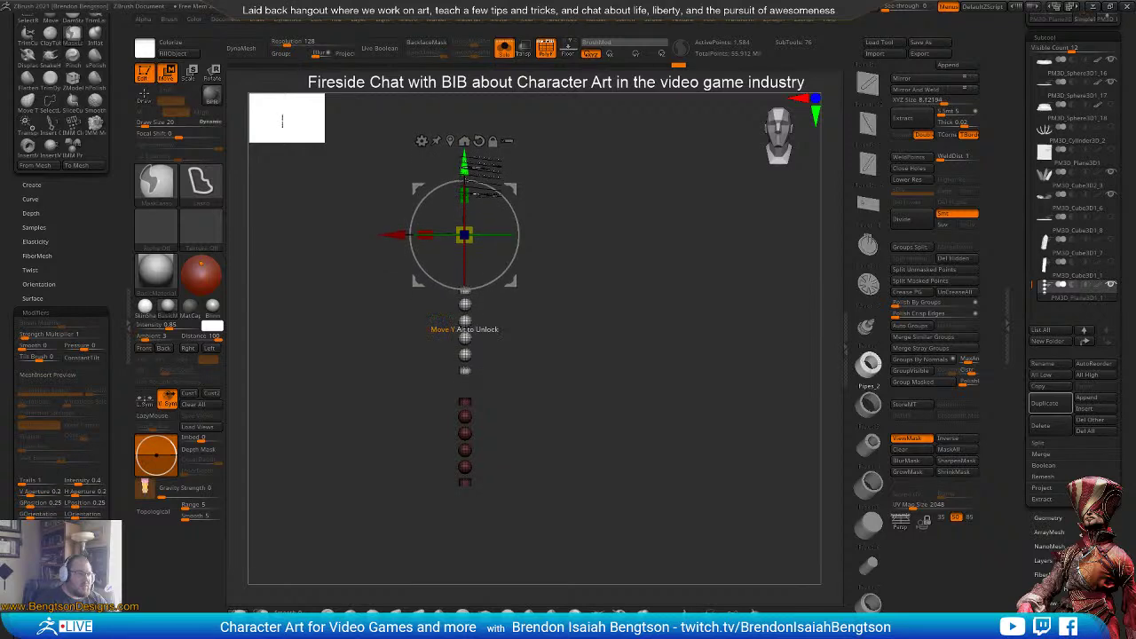
pyautogui.moveTo(464, 284); pyautogui.dragTo(457, 328)
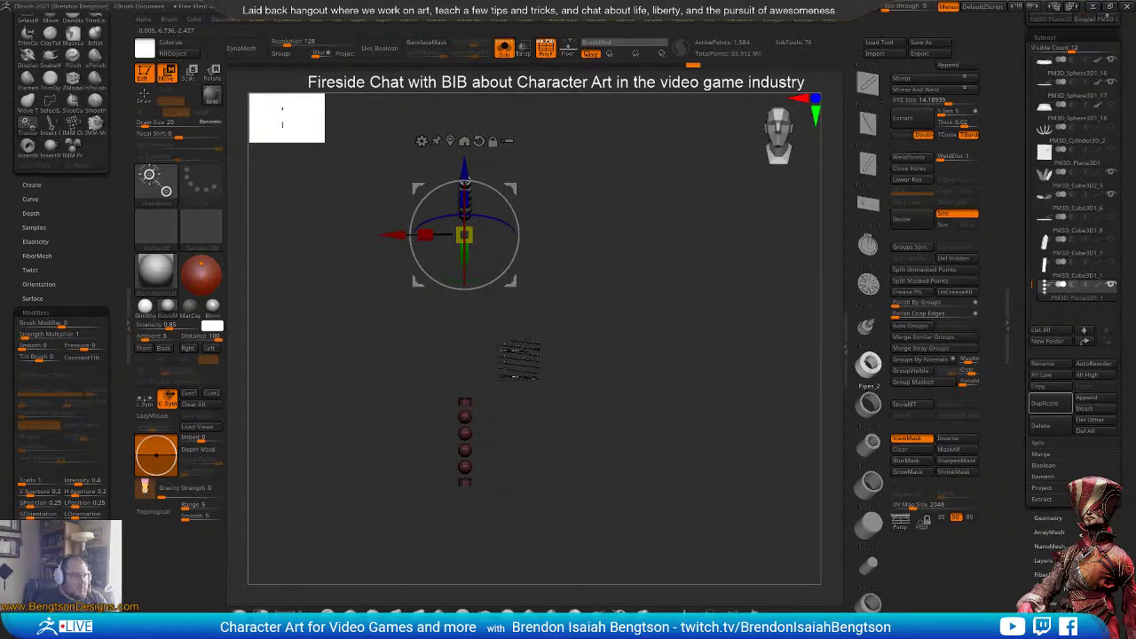
pyautogui.hotkey('ctrl', 'z')
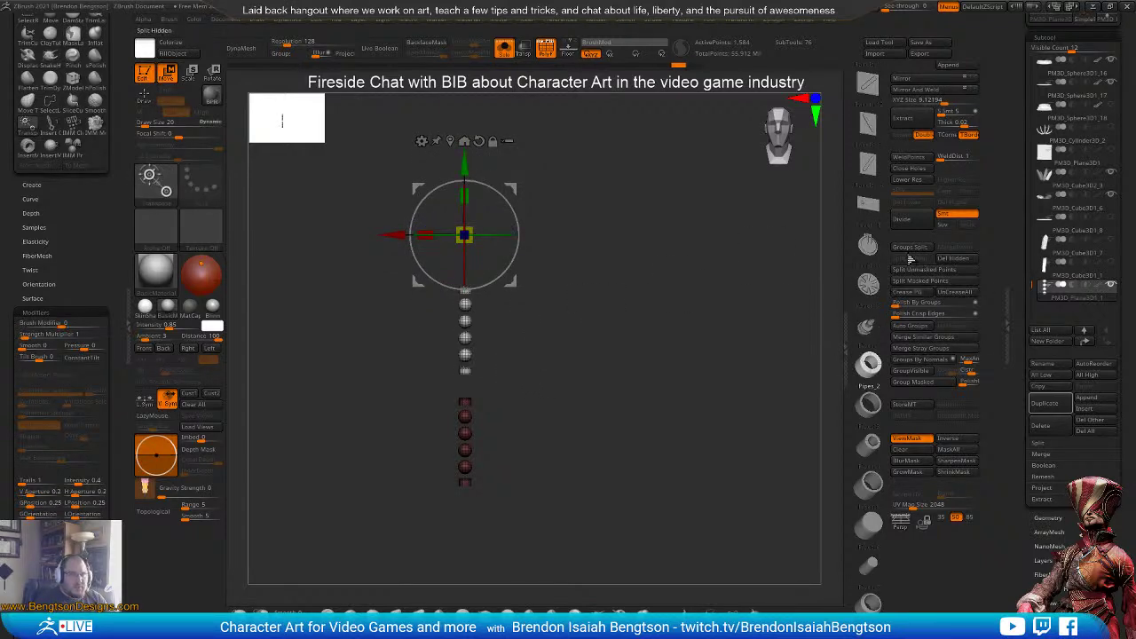
# - Auto-group the pieces into separate polygroups and remove the bottom ring of the upper column copy
pyautogui.click(910, 325)
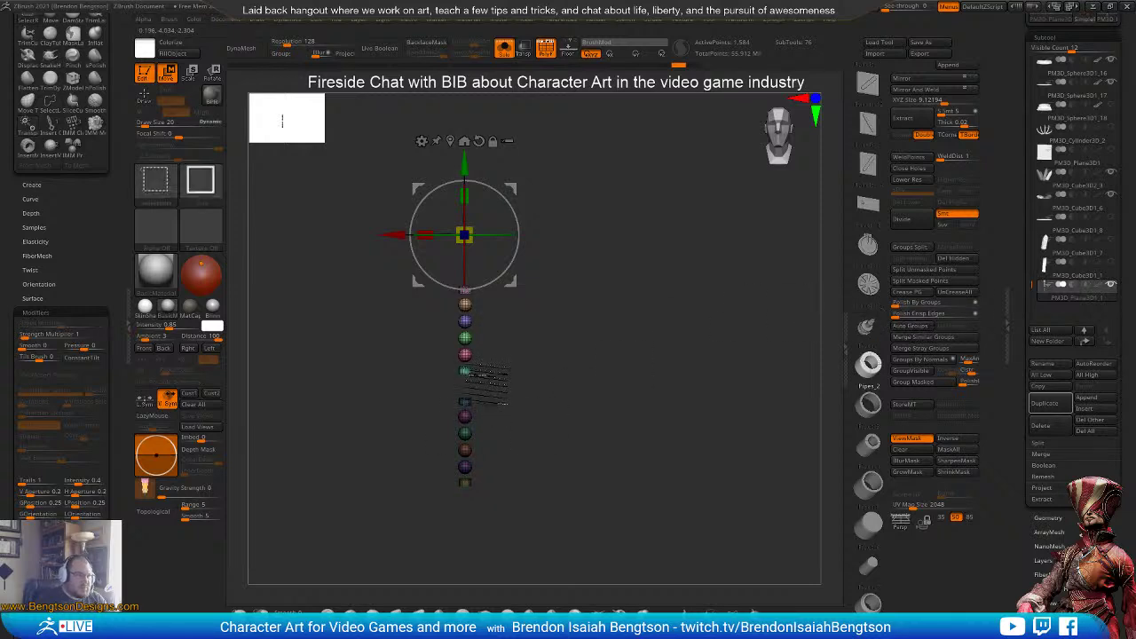
pyautogui.keyDown('ctrl'); pyautogui.click(468, 372); pyautogui.keyUp('ctrl')
pyautogui.press('q')
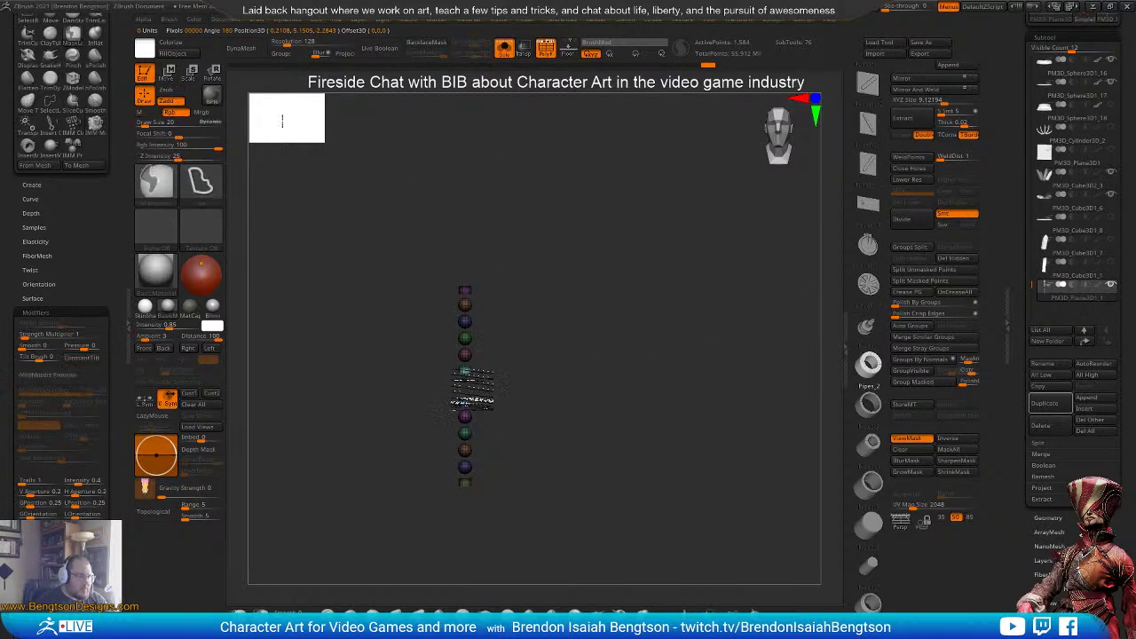
pyautogui.keyDown('ctrl'); pyautogui.keyDown('shift'); pyautogui.click(466, 372); pyautogui.keyUp('shift'); pyautogui.keyUp('ctrl')
pyautogui.keyDown('ctrl'); pyautogui.keyDown('shift'); pyautogui.click(466, 373); pyautogui.keyUp('shift'); pyautogui.keyUp('ctrl')
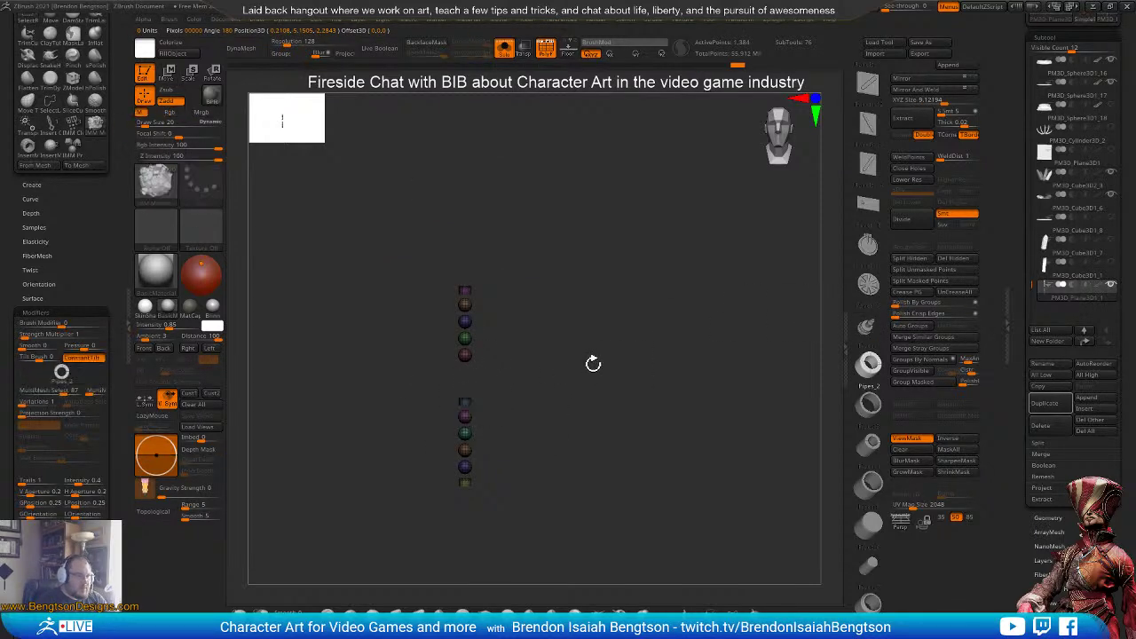
# - Mask the lower column and move the unmasked upper section down until it meets the lower column's top ring
pyautogui.keyDown('ctrl'); pyautogui.click(486, 280); pyautogui.keyUp('ctrl')
pyautogui.moveTo(487, 276)
pyautogui.keyDown('ctrl'); pyautogui.mouseDown()
pyautogui.moveTo(497, 253)
pyautogui.moveTo(418, 393)
pyautogui.moveTo(552, 405)
pyautogui.moveTo(411, 300)
pyautogui.moveTo(607, 257)
pyautogui.moveTo(595, 305)
pyautogui.mouseUp(); pyautogui.keyUp('ctrl')
pyautogui.keyDown('ctrl'); pyautogui.click(510, 342); pyautogui.keyUp('ctrl')
pyautogui.moveTo(510, 373)
pyautogui.keyDown('ctrl'); pyautogui.keyDown('alt'); pyautogui.mouseDown()
pyautogui.moveTo(535, 207)
pyautogui.moveTo(579, 293)
pyautogui.mouseUp(); pyautogui.keyUp('alt'); pyautogui.keyUp('ctrl')
pyautogui.press('w')
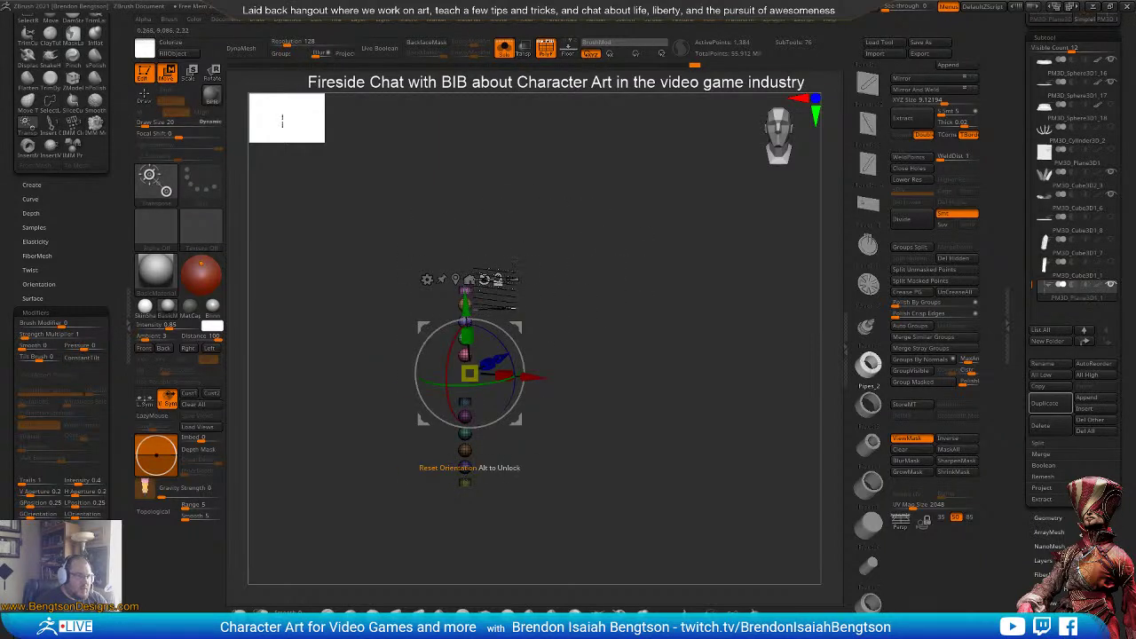
pyautogui.moveTo(469, 306)
pyautogui.mouseDown()
pyautogui.moveTo(468, 324)
pyautogui.moveTo(469, 161)
pyautogui.moveTo(468, 180)
pyautogui.mouseUp()
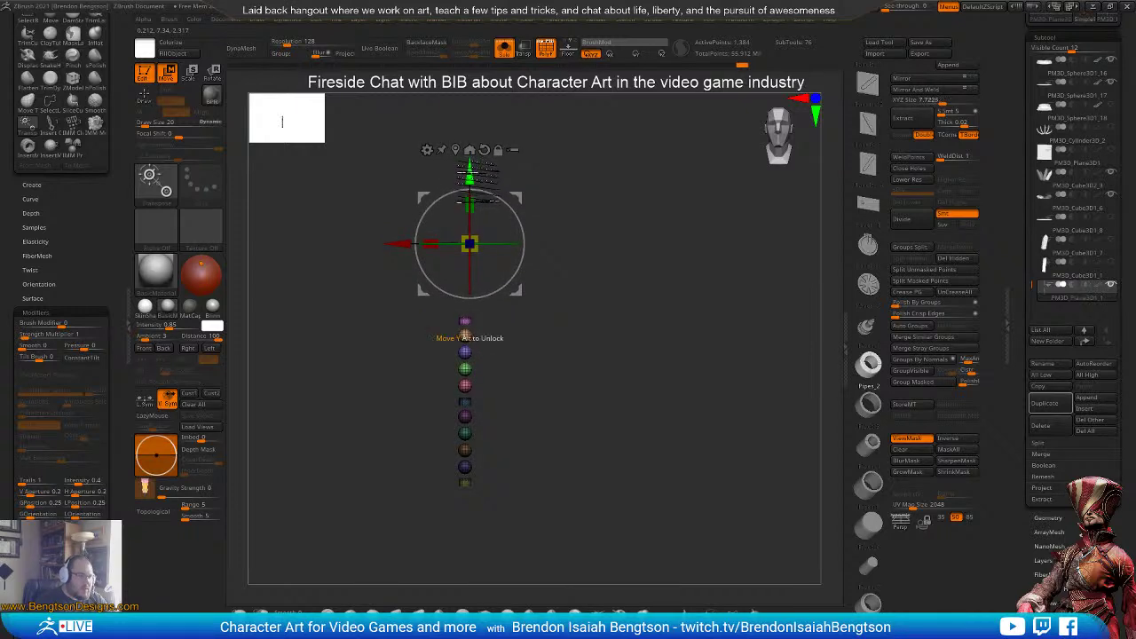
pyautogui.press('q')
# - Adjust the mask to free the topmost ring, and place a copy about 0.55 units above it
pyautogui.moveTo(569, 409); pyautogui.dragTo(533, 387)
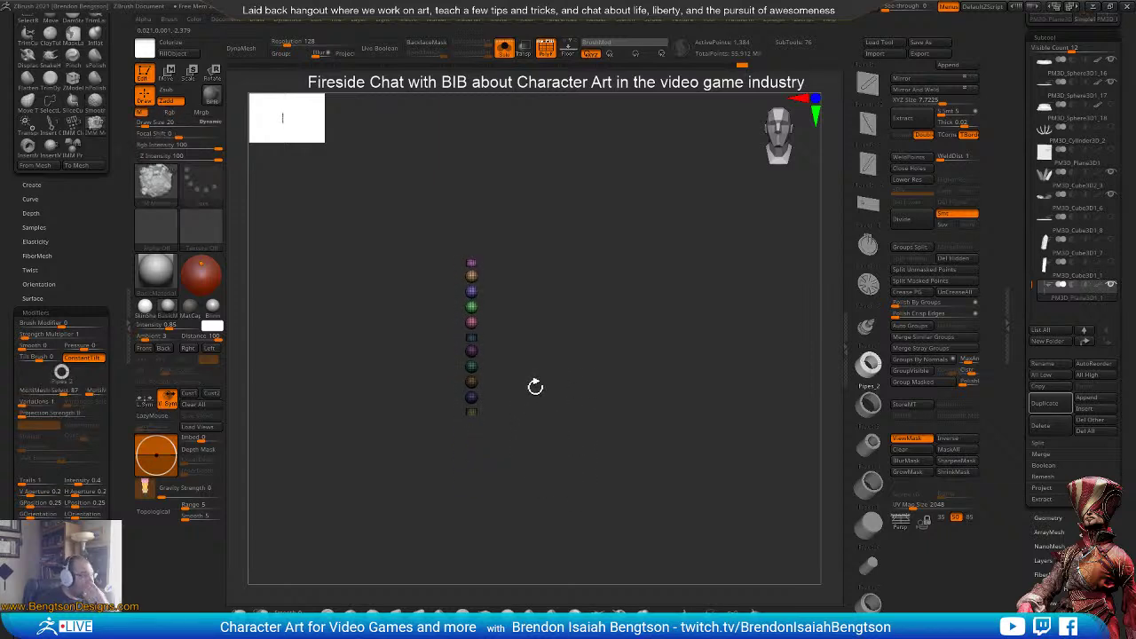
pyautogui.moveTo(537, 332); pyautogui.dragTo(560, 406)
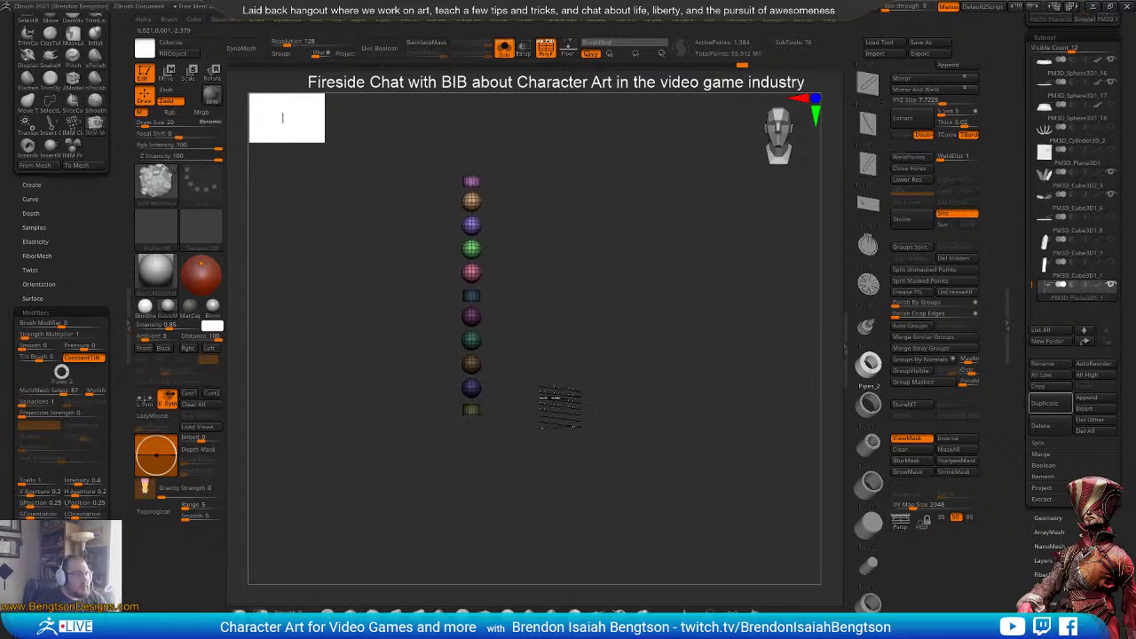
pyautogui.moveTo(557, 288); pyautogui.dragTo(542, 374)
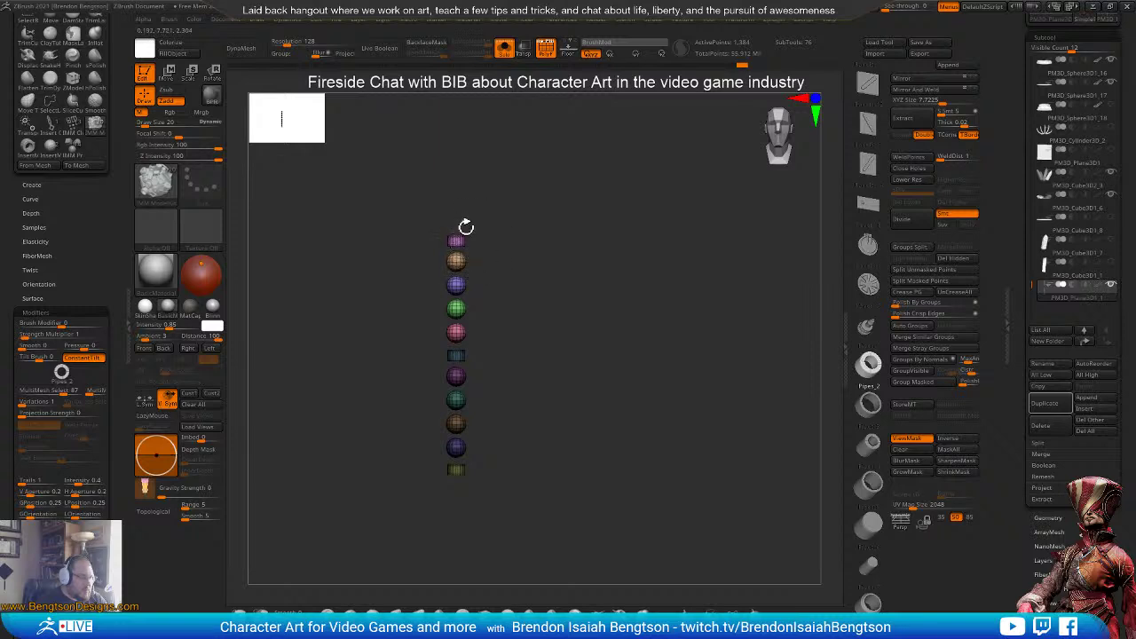
pyautogui.moveTo(477, 211)
pyautogui.keyDown('ctrl'); pyautogui.mouseDown()
pyautogui.moveTo(427, 214)
pyautogui.moveTo(432, 246)
pyautogui.moveTo(455, 256)
pyautogui.mouseUp(); pyautogui.keyUp('ctrl')
pyautogui.press('w')
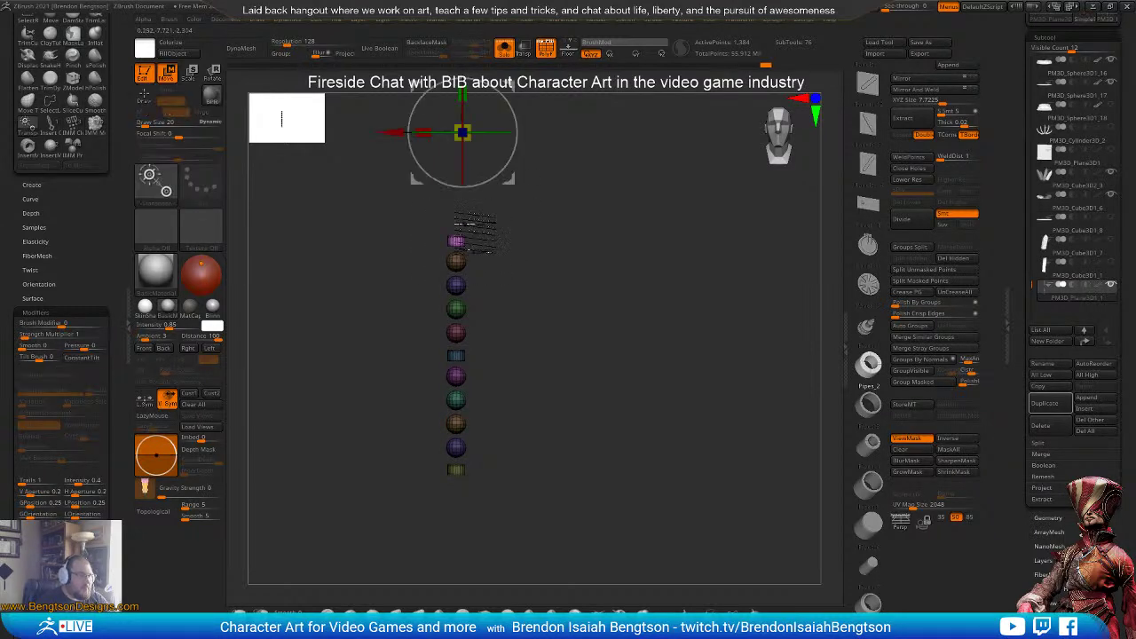
pyautogui.keyDown('alt'); pyautogui.moveTo(549, 199); pyautogui.dragTo(548, 295); pyautogui.keyUp('alt')
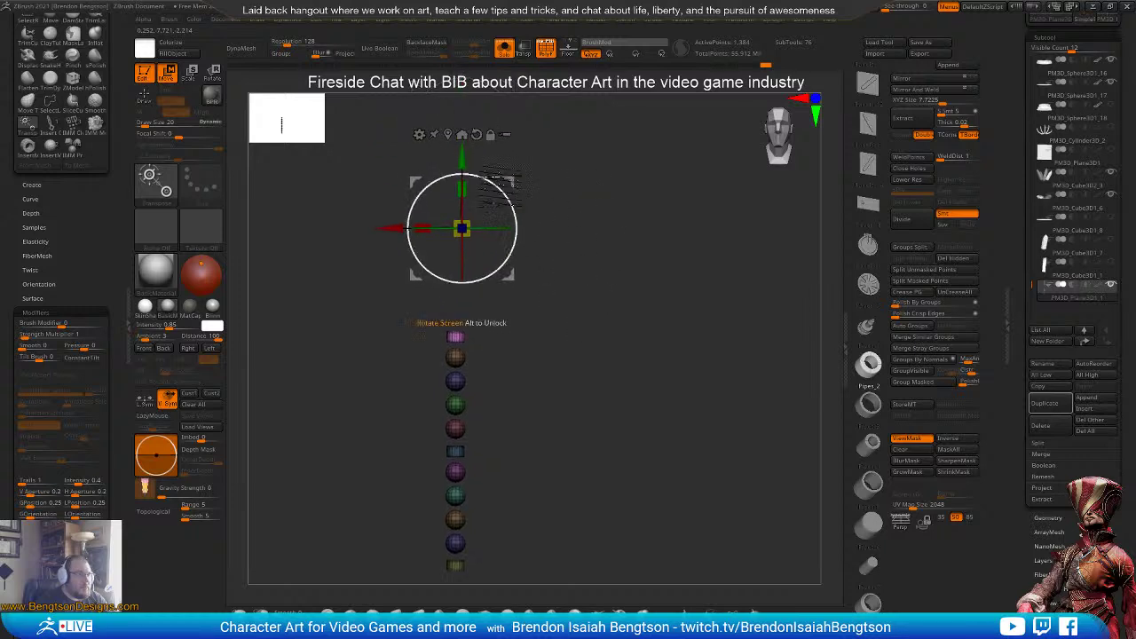
pyautogui.keyDown('alt'); pyautogui.moveTo(463, 159); pyautogui.dragTo(468, 216); pyautogui.keyUp('alt')
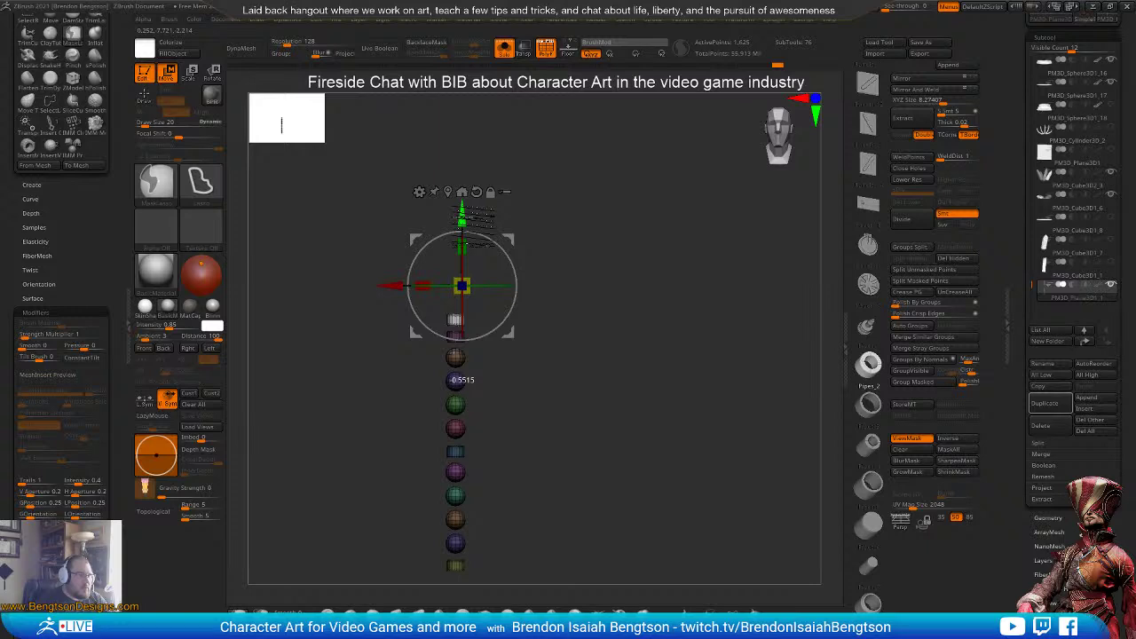
pyautogui.keyDown('ctrl'); pyautogui.moveTo(468, 216); pyautogui.dragTo(468, 216); pyautogui.keyUp('ctrl')
pyautogui.keyDown('alt'); pyautogui.moveTo(565, 341); pyautogui.dragTo(577, 225); pyautogui.keyUp('alt')
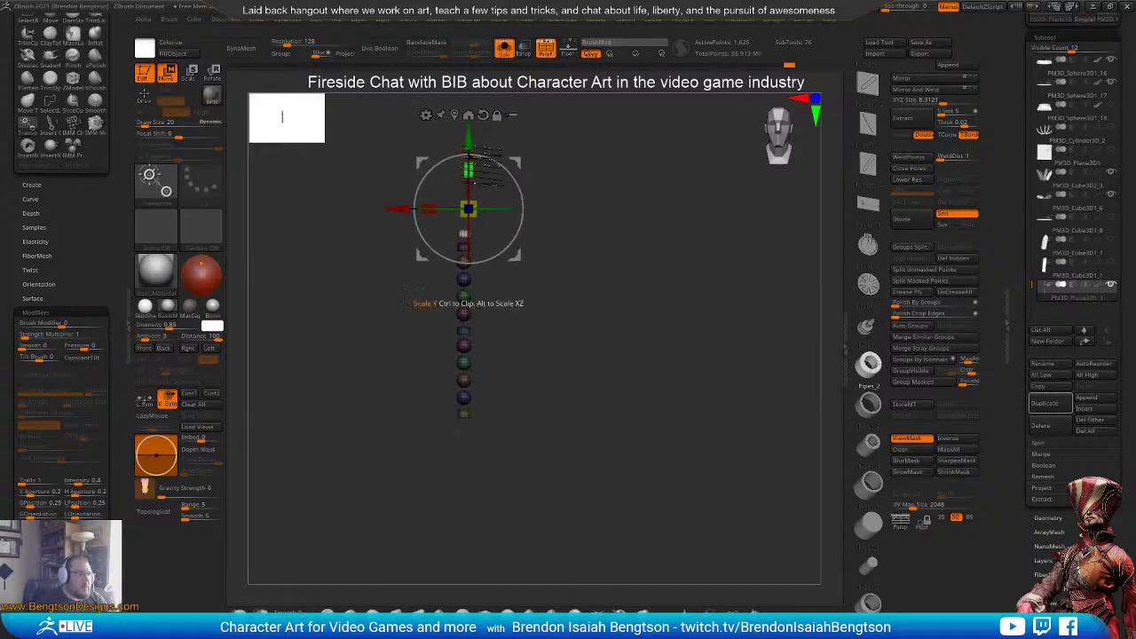
# - Try to copy the topmost ring again, and undo the ring copies made above the column
pyautogui.keyDown('ctrl'); pyautogui.moveTo(468, 136); pyautogui.dragTo(469, 328); pyautogui.keyUp('ctrl')
pyautogui.hotkey('ctrl', 'z')
pyautogui.keyDown('alt'); pyautogui.moveTo(558, 235); pyautogui.dragTo(618, 486); pyautogui.keyUp('alt')
pyautogui.hotkey('ctrl', 'z')
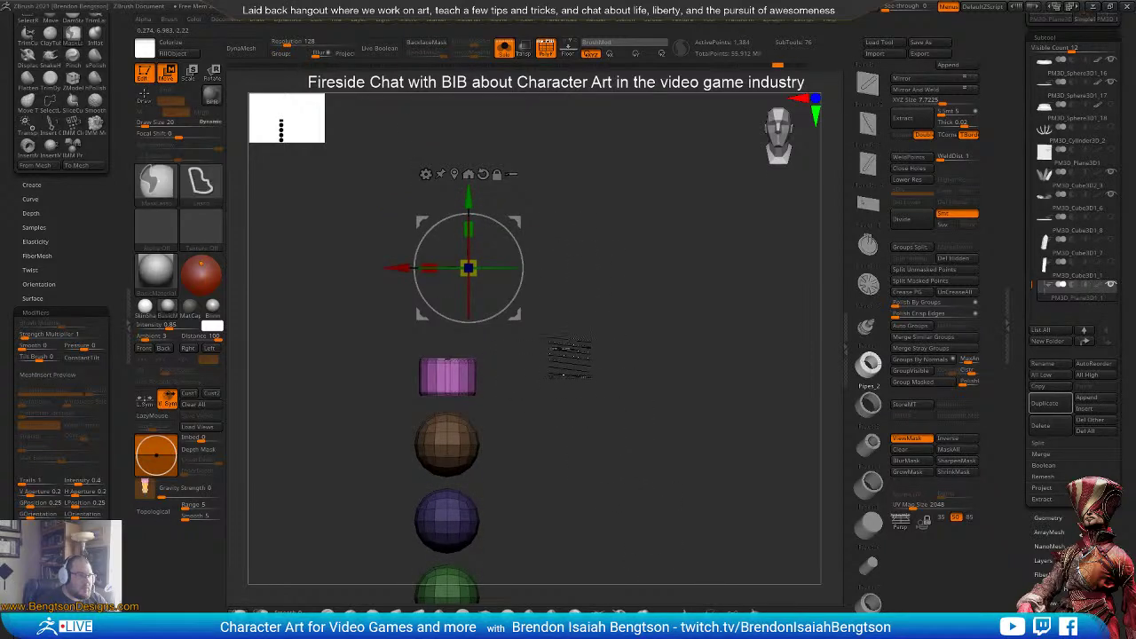
pyautogui.hotkey('ctrl', 'z')
pyautogui.moveTo(508, 402)
pyautogui.keyDown('ctrl'); pyautogui.mouseDown()
pyautogui.moveTo(401, 398)
pyautogui.moveTo(636, 252)
pyautogui.mouseUp(); pyautogui.keyUp('ctrl')
pyautogui.keyDown('alt'); pyautogui.moveTo(672, 391); pyautogui.dragTo(657, 278); pyautogui.keyUp('alt')
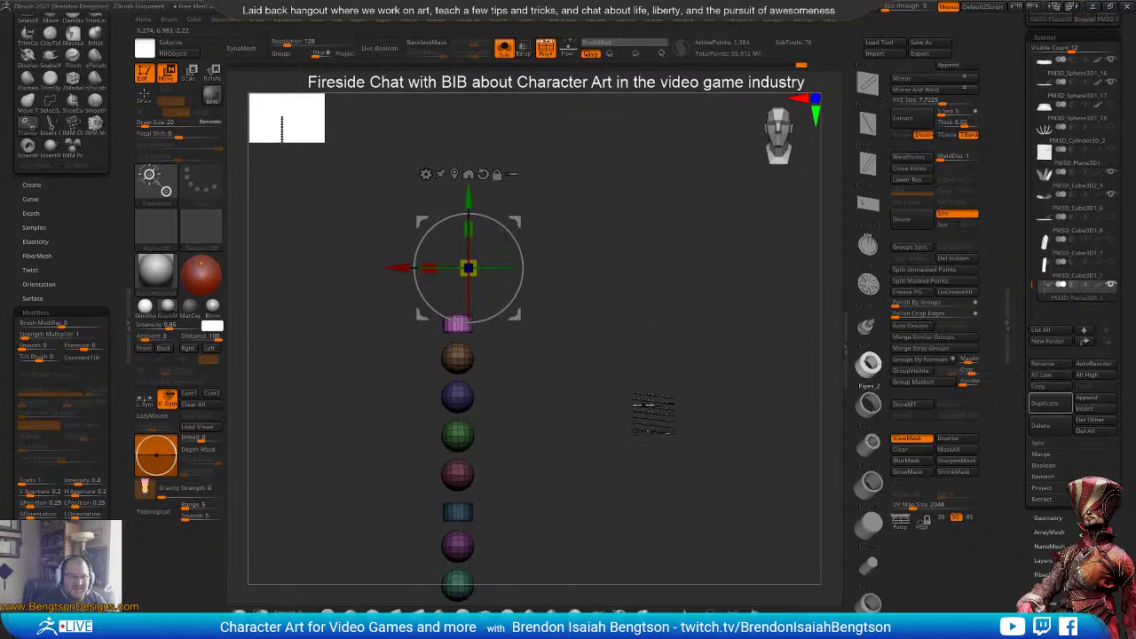
pyautogui.hotkey('ctrl', 'z')
pyautogui.hotkey('ctrl', 'z')
pyautogui.hotkey('ctrl', 'z')
pyautogui.hotkey('ctrl', 'z')
pyautogui.hotkey('ctrl', 'z')
pyautogui.hotkey('ctrl', 'z')
pyautogui.hotkey('ctrl', 'z')
pyautogui.hotkey('ctrl', 'z')
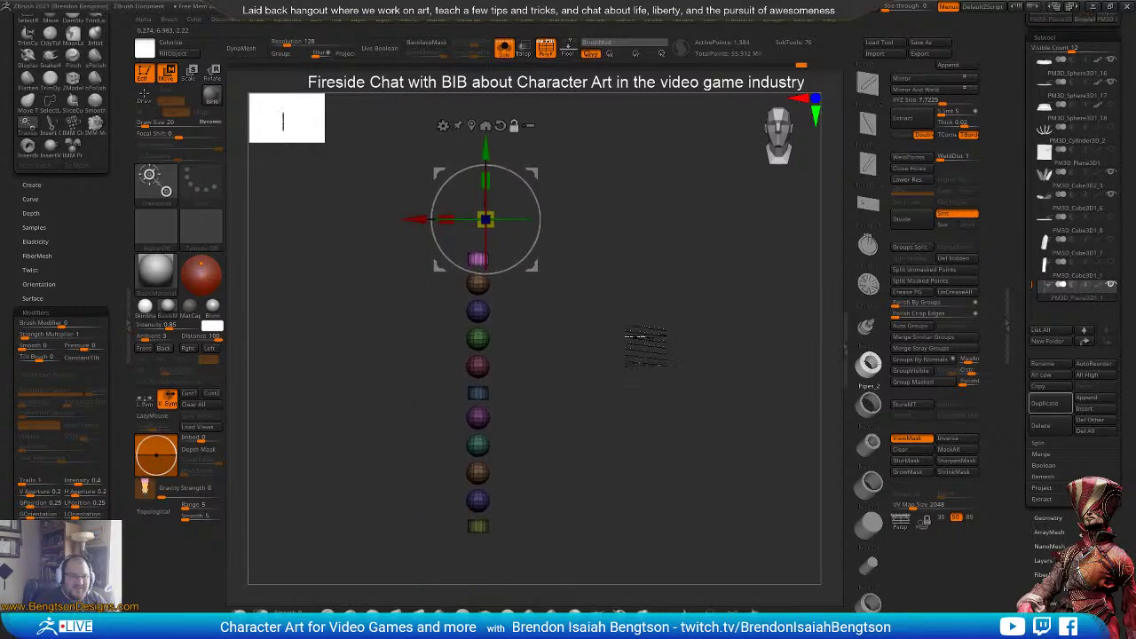
# - Try placing one ring copy above the column and another below its bottom ring, and undo both copies
pyautogui.press('ctrl')
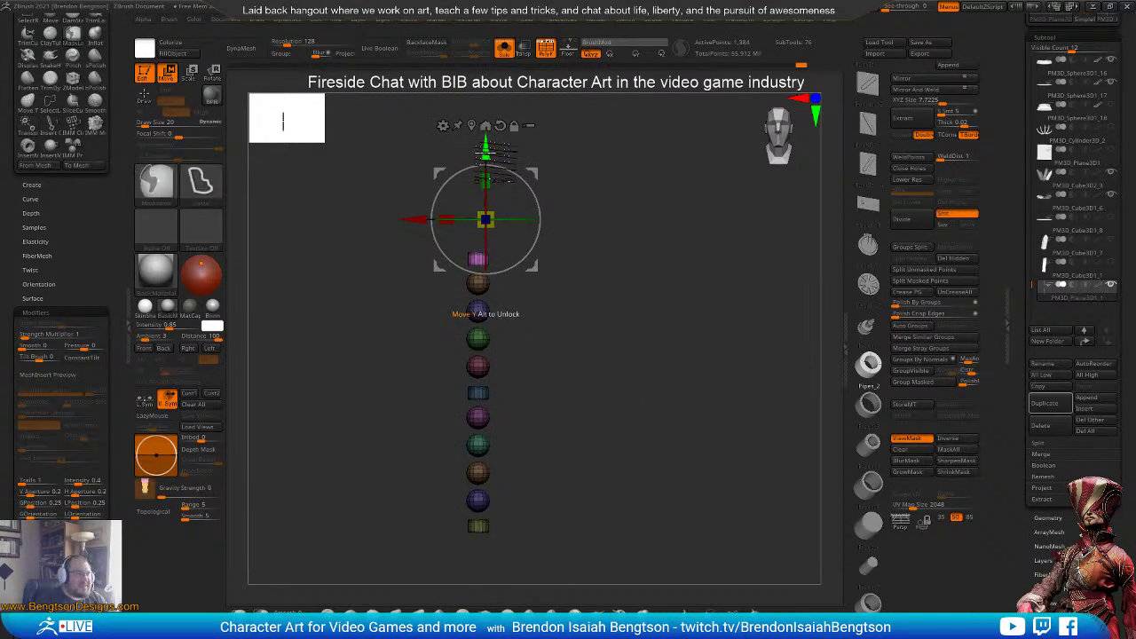
pyautogui.moveTo(485, 156)
pyautogui.mouseDown()
pyautogui.moveTo(485, 134)
pyautogui.moveTo(486, 438)
pyautogui.mouseUp()
pyautogui.hotkey('ctrl', 'z')
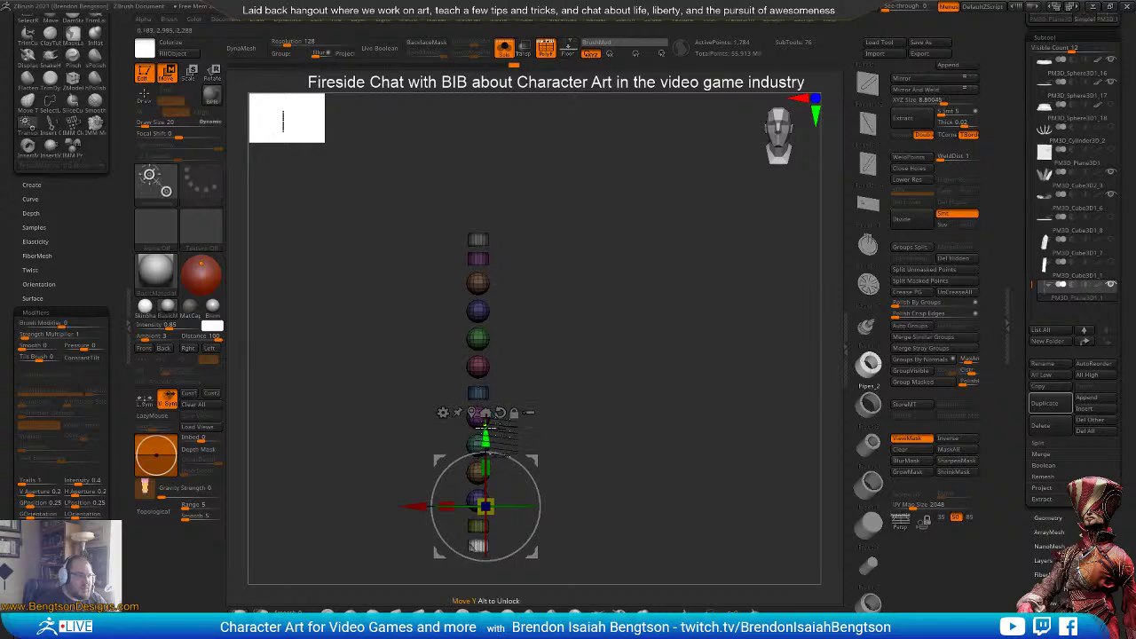
pyautogui.moveTo(603, 380); pyautogui.dragTo(657, 320)
pyautogui.keyDown('alt'); pyautogui.moveTo(625, 409); pyautogui.dragTo(533, 422); pyautogui.keyUp('alt')
pyautogui.keyDown('alt'); pyautogui.moveTo(508, 300); pyautogui.dragTo(586, 420); pyautogui.keyUp('alt')
pyautogui.moveTo(578, 320)
pyautogui.keyDown('alt'); pyautogui.mouseDown()
pyautogui.moveTo(568, 274)
pyautogui.moveTo(586, 493)
pyautogui.mouseUp(); pyautogui.keyUp('alt')
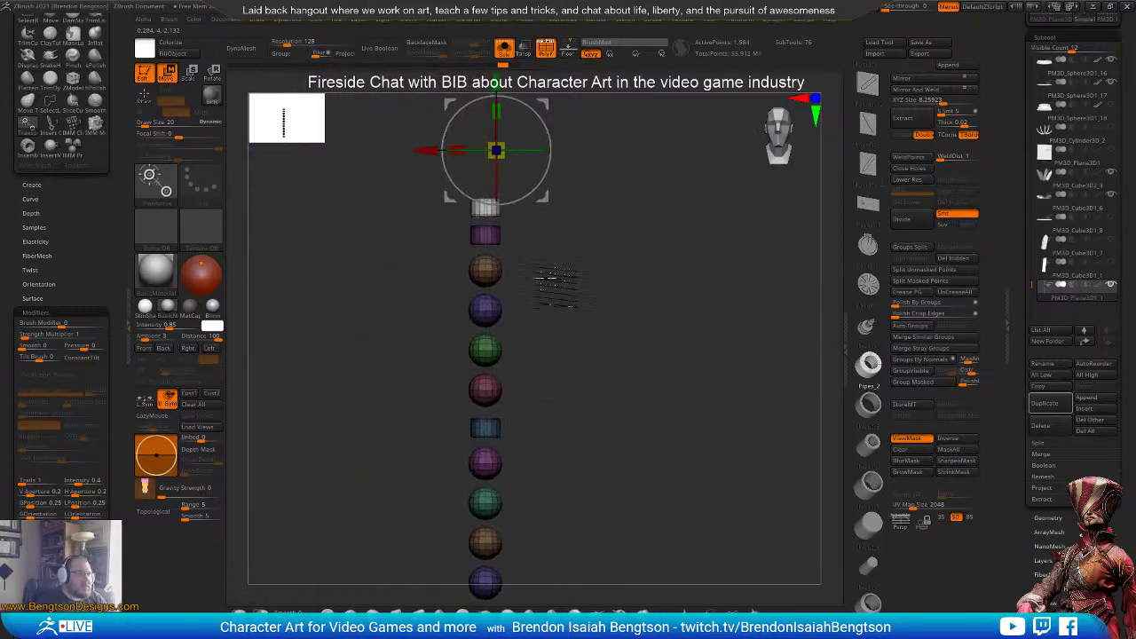
pyautogui.hotkey('ctrl', 'z')
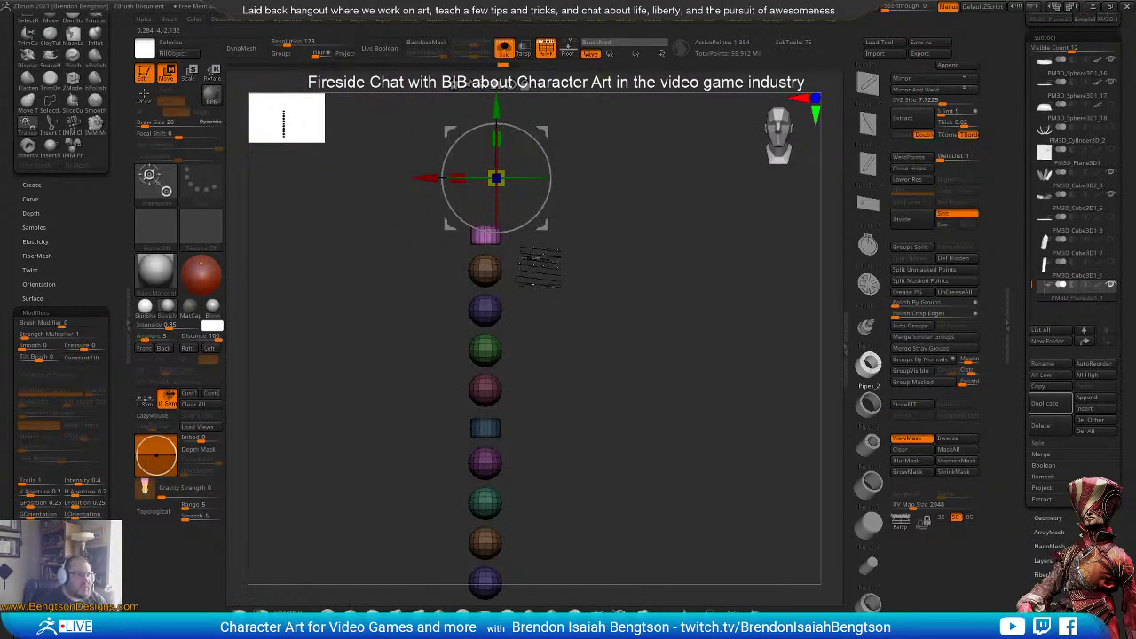
# - Clear the mask, mask everything except the column's topmost ring, and center the transform gizmo on that ring
pyautogui.press('q')
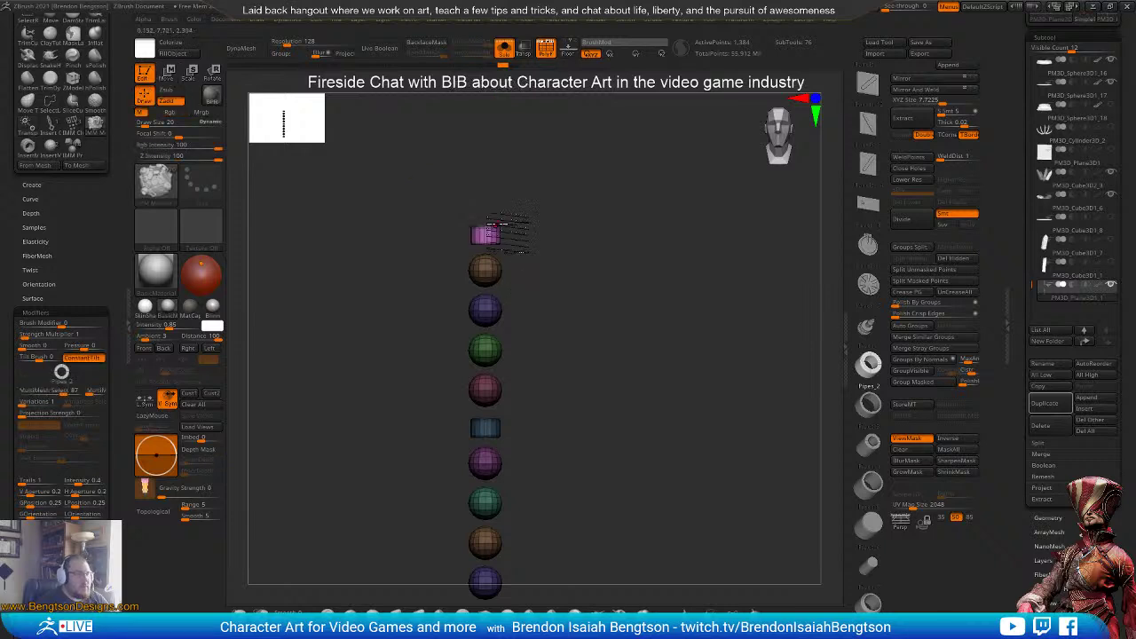
pyautogui.moveTo(530, 296)
pyautogui.mouseDown()
pyautogui.moveTo(546, 238)
pyautogui.moveTo(561, 253)
pyautogui.mouseUp()
pyautogui.keyDown('shift'); pyautogui.moveTo(561, 253); pyautogui.dragTo(550, 267); pyautogui.keyUp('shift')
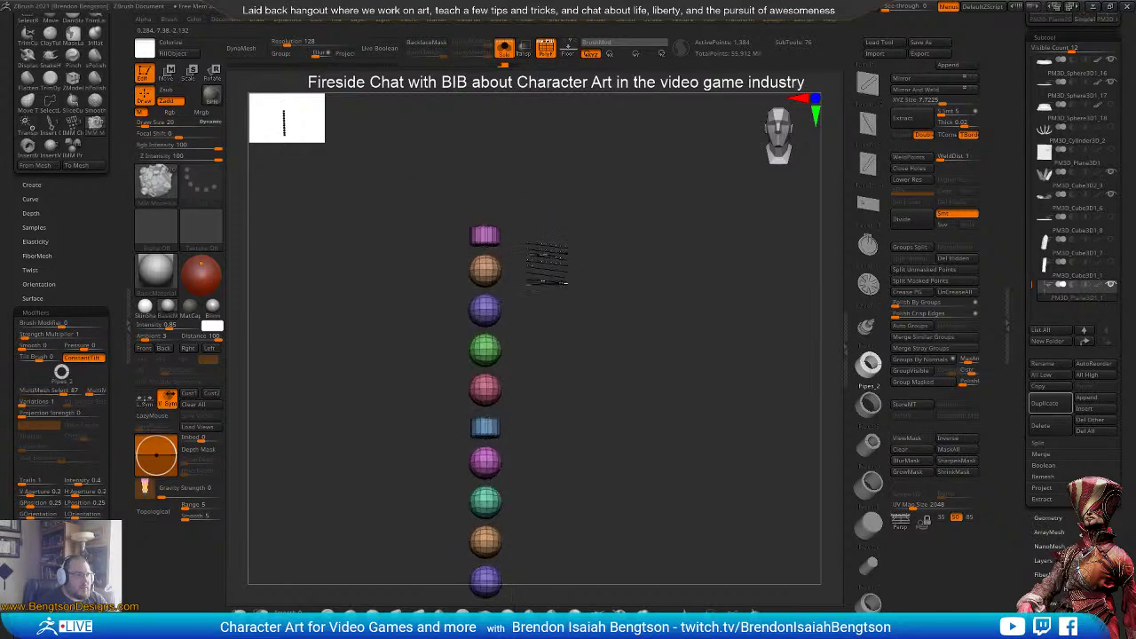
pyautogui.press('w')
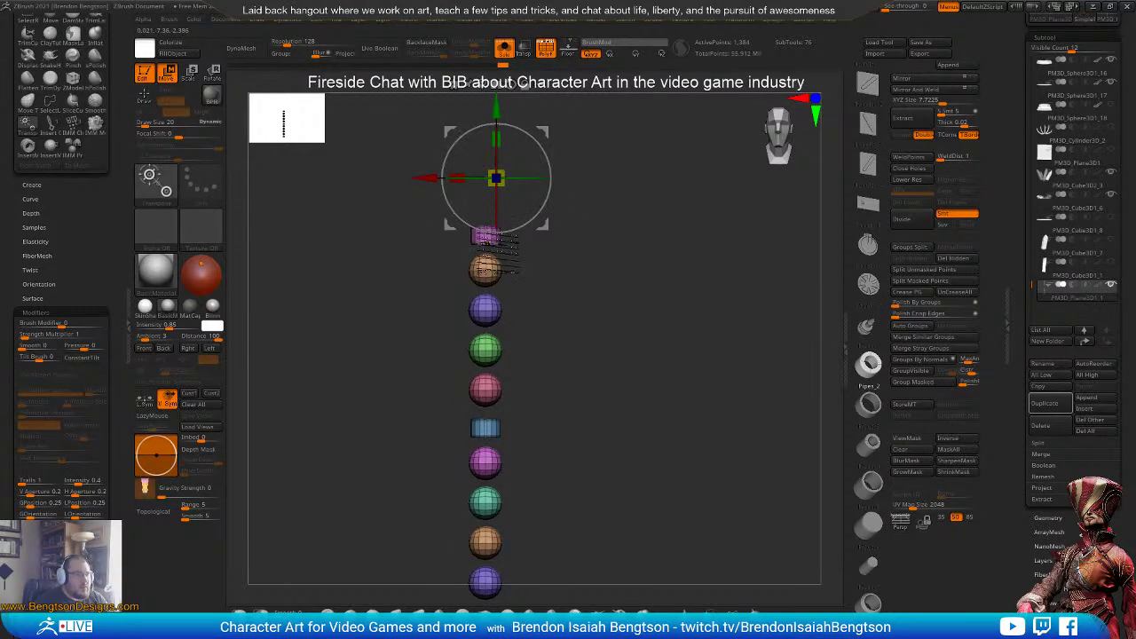
pyautogui.click(488, 244)
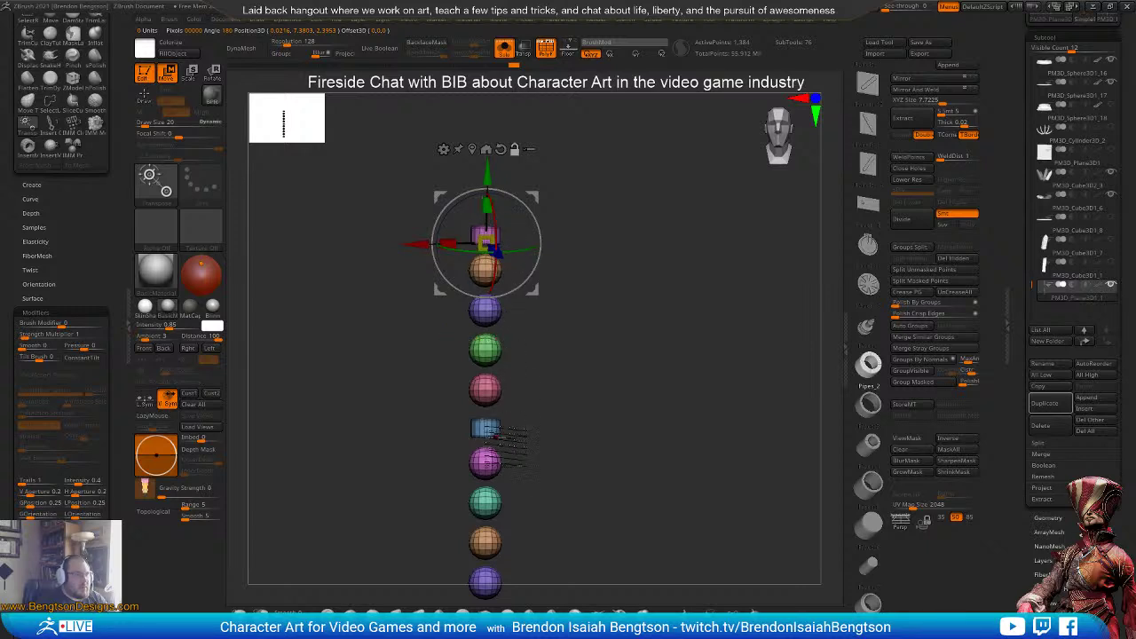
pyautogui.click(485, 496)
pyautogui.keyDown('ctrl'); pyautogui.click(487, 238); pyautogui.keyUp('ctrl')
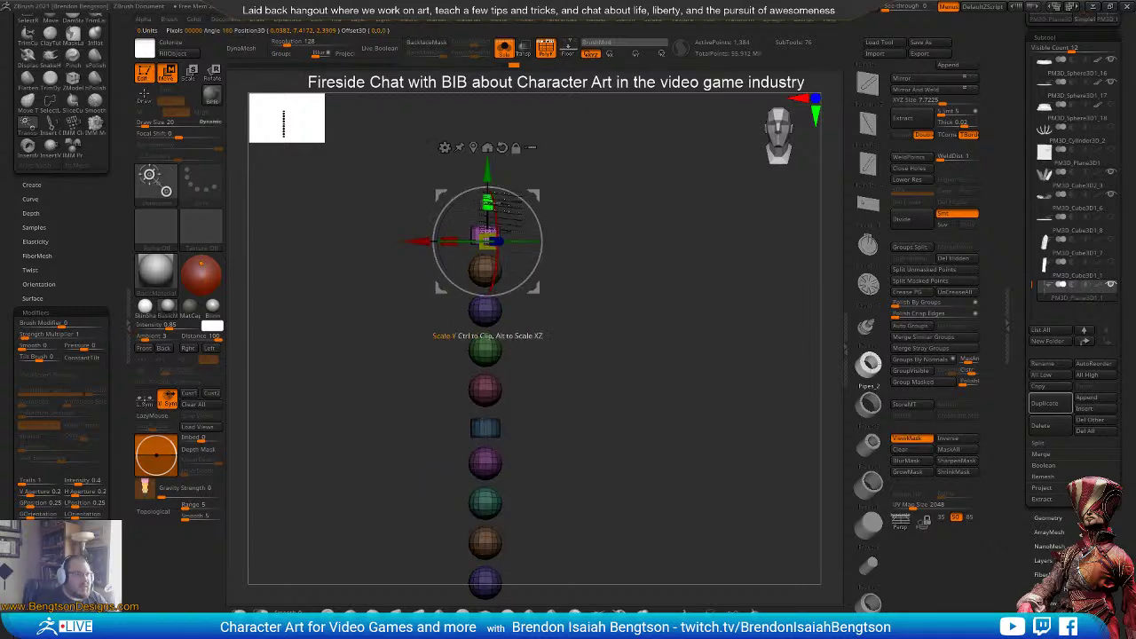
pyautogui.click(473, 148)
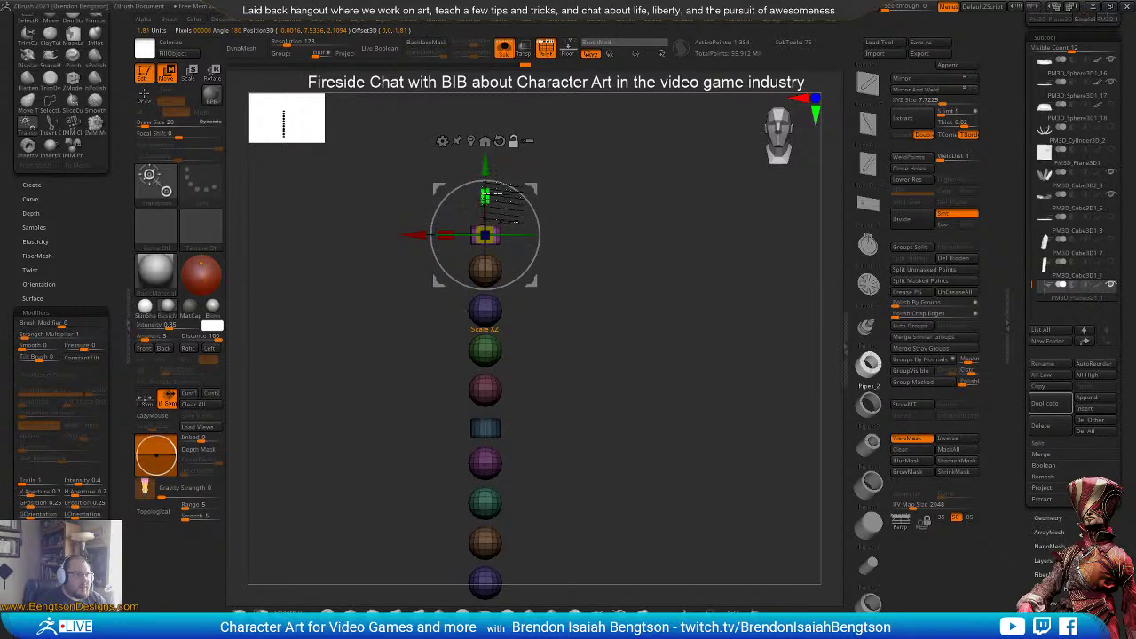
# - Place one copy of the ring just above the column and another just below its bottom ring
pyautogui.moveTo(486, 169)
pyautogui.keyDown('ctrl'); pyautogui.mouseDown()
pyautogui.moveTo(486, 126)
pyautogui.moveTo(486, 143)
pyautogui.mouseUp(); pyautogui.keyUp('ctrl')
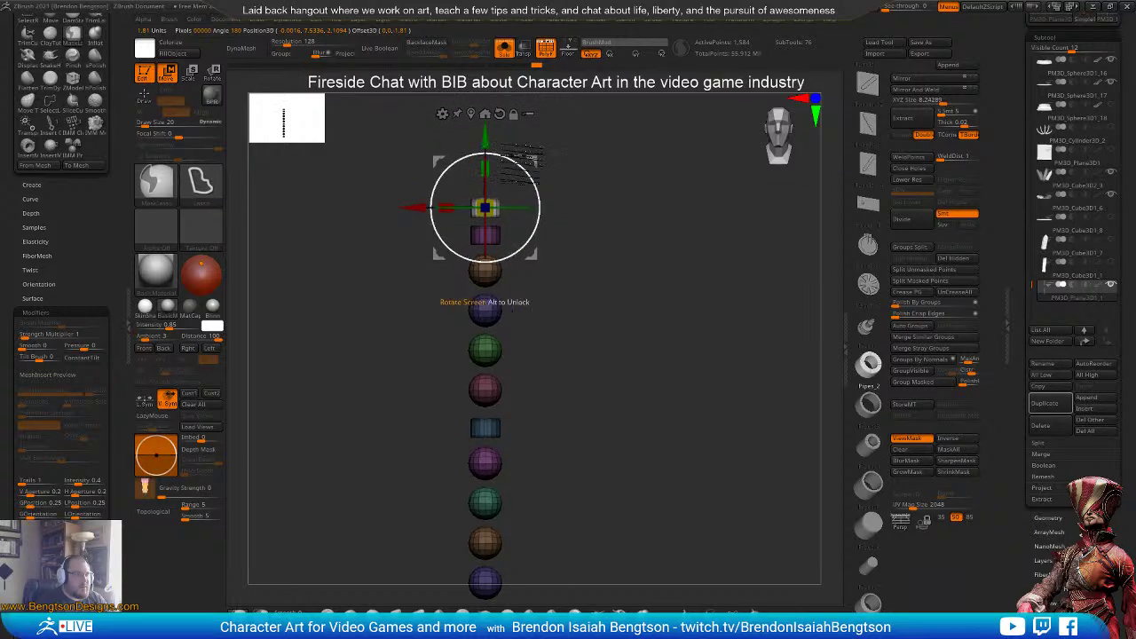
pyautogui.keyDown('alt'); pyautogui.moveTo(559, 158); pyautogui.dragTo(599, 187); pyautogui.keyUp('alt')
pyautogui.keyDown('ctrl'); pyautogui.moveTo(485, 142); pyautogui.dragTo(484, 209); pyautogui.keyUp('ctrl')
pyautogui.keyDown('alt'); pyautogui.moveTo(586, 234); pyautogui.dragTo(627, 353); pyautogui.keyUp('alt')
pyautogui.moveTo(485, 209); pyautogui.dragTo(503, 221)
pyautogui.press('q')
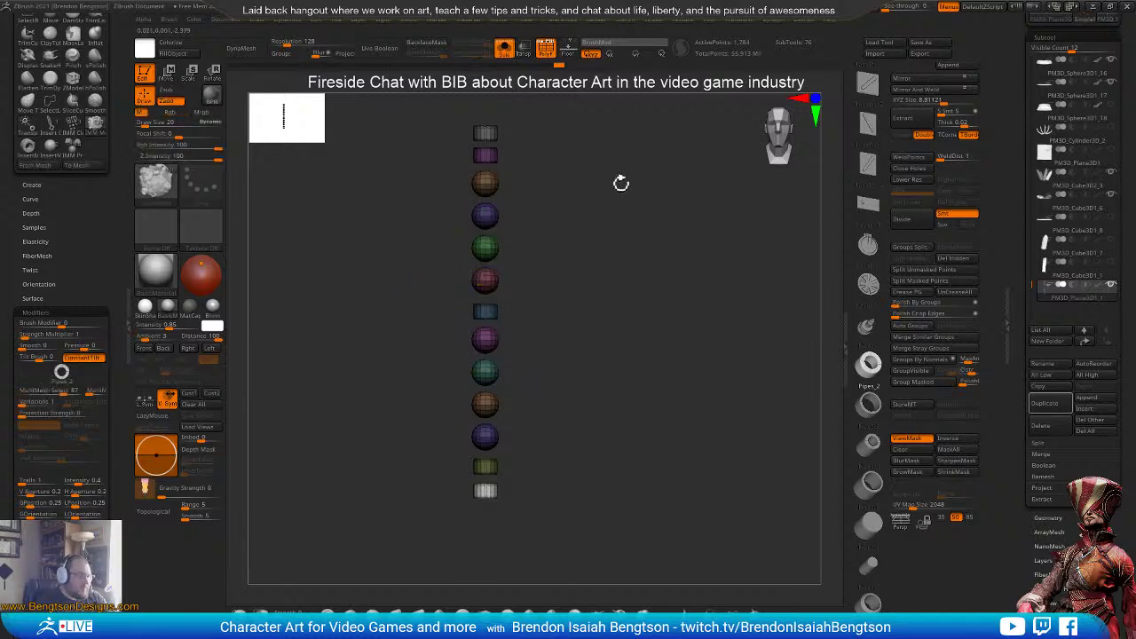
# - Mask only the added ring at the top of the column and assign it its own polygroup
pyautogui.keyDown('ctrl'); pyautogui.moveTo(525, 142); pyautogui.dragTo(560, 182); pyautogui.keyUp('ctrl')
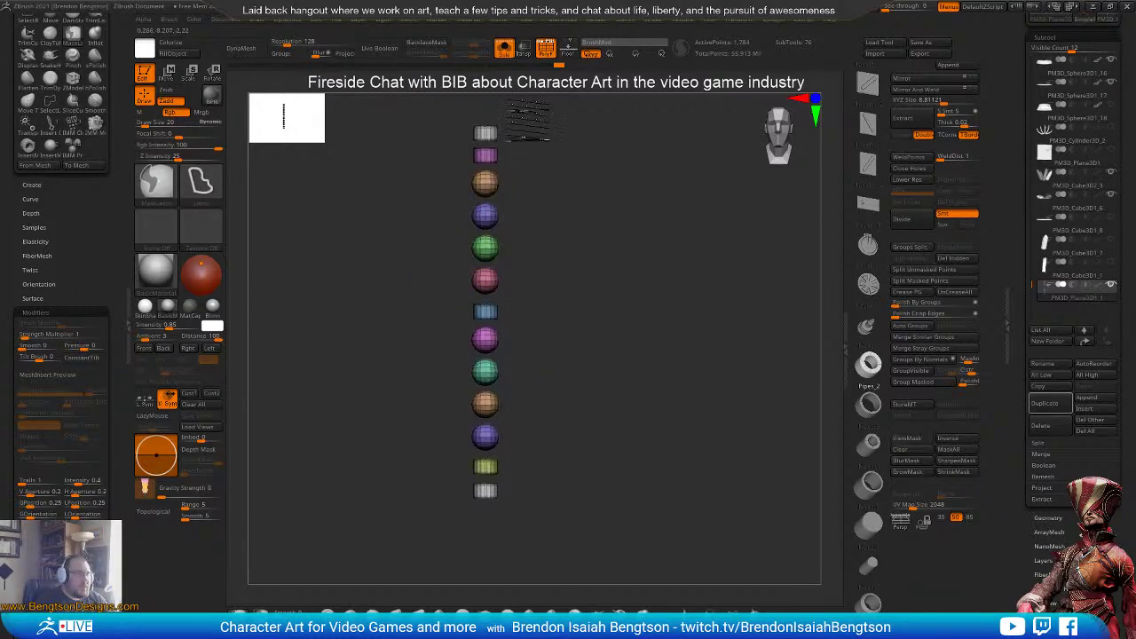
pyautogui.moveTo(522, 110)
pyautogui.keyDown('ctrl'); pyautogui.mouseDown()
pyautogui.moveTo(446, 147)
pyautogui.moveTo(463, 177)
pyautogui.moveTo(622, 187)
pyautogui.mouseUp(); pyautogui.keyUp('ctrl')
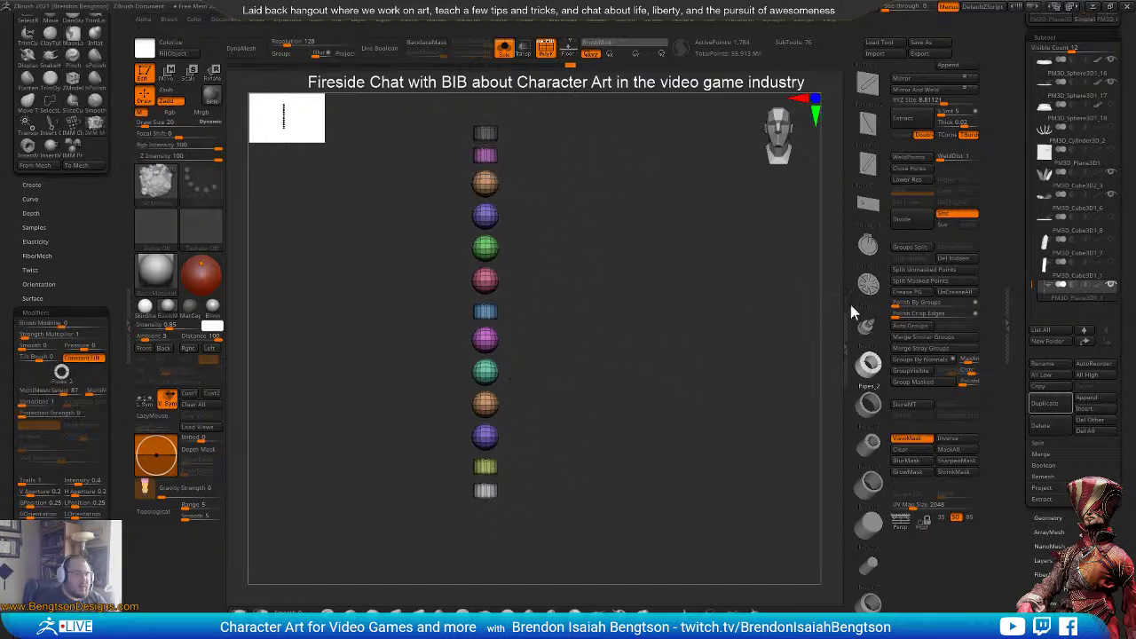
pyautogui.click(912, 382)
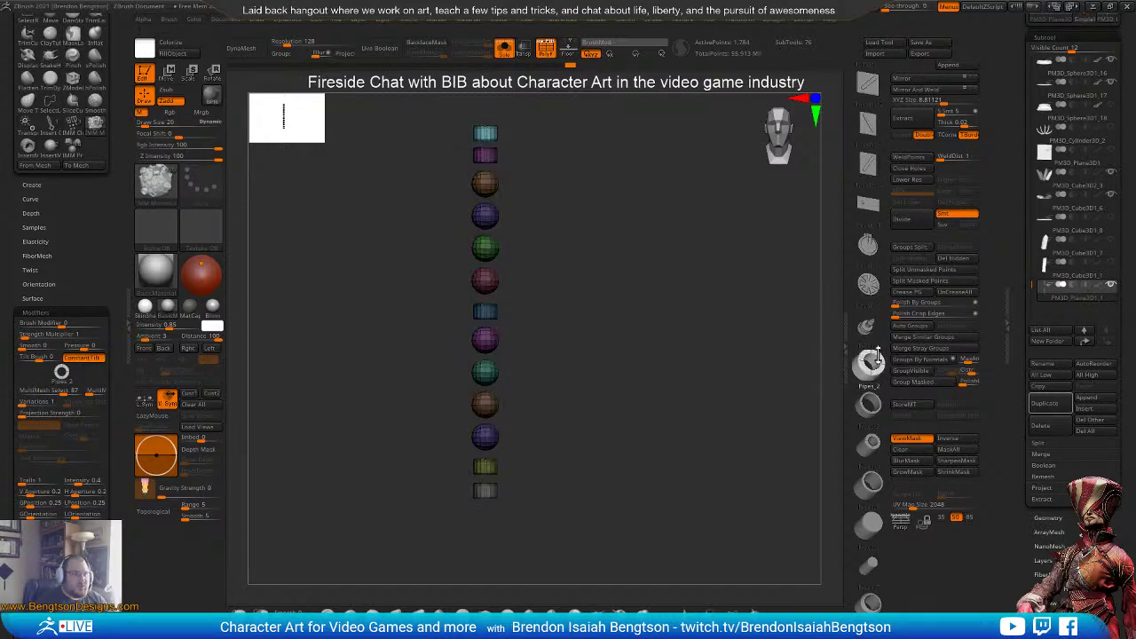
# - Mask all spheres and rings between the two end rings and combine them into a single polygroup
pyautogui.keyDown('ctrl'); pyautogui.moveTo(525, 165); pyautogui.dragTo(556, 149); pyautogui.keyUp('ctrl')
pyautogui.moveTo(494, 175)
pyautogui.keyDown('ctrl'); pyautogui.mouseDown()
pyautogui.moveTo(527, 148)
pyautogui.moveTo(448, 160)
pyautogui.moveTo(444, 417)
pyautogui.moveTo(466, 488)
pyautogui.moveTo(510, 504)
pyautogui.moveTo(585, 497)
pyautogui.moveTo(612, 479)
pyautogui.mouseUp(); pyautogui.keyUp('ctrl')
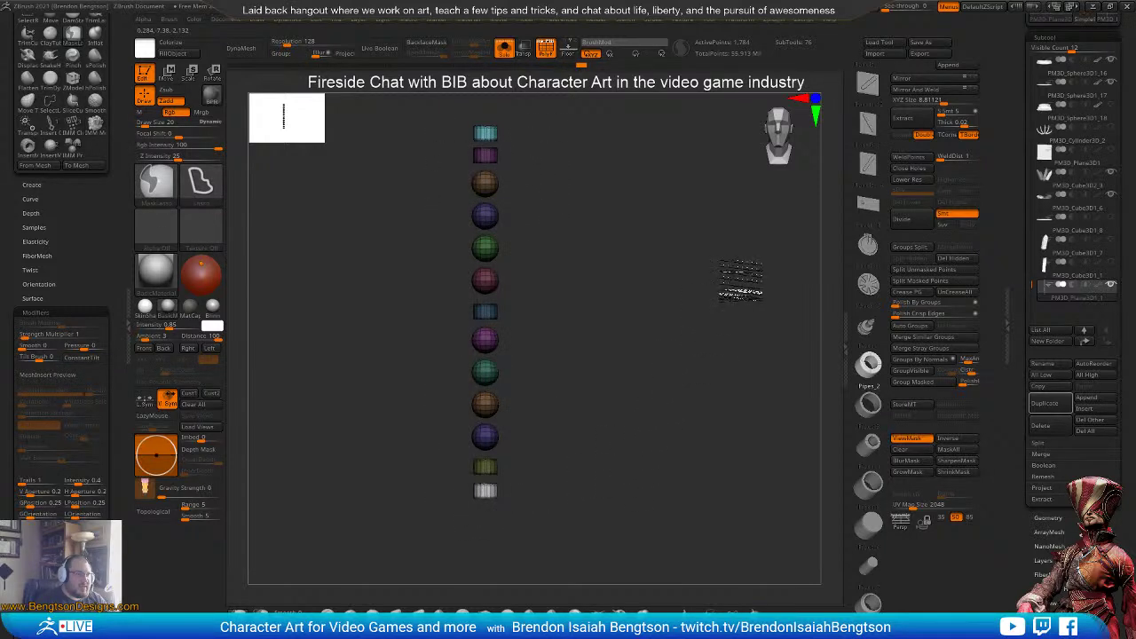
pyautogui.click(914, 382)
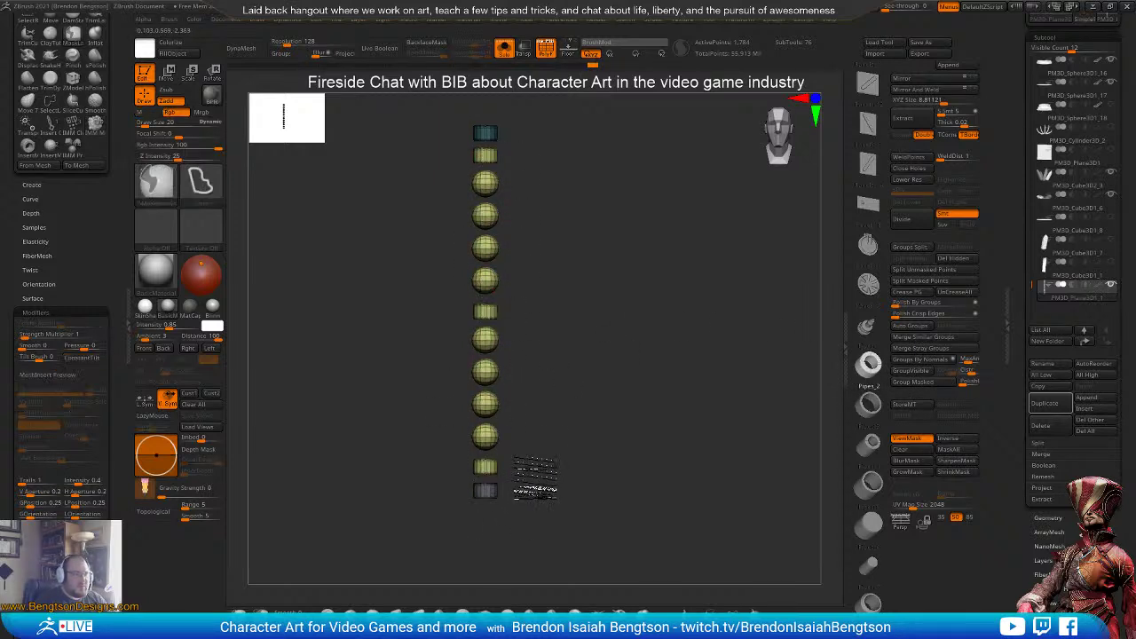
# - Mask the added bottom ring, give it its own polygroup, and clear the mask from the column
pyautogui.keyDown('ctrl'); pyautogui.moveTo(536, 484); pyautogui.dragTo(538, 501); pyautogui.keyUp('ctrl')
pyautogui.keyDown('ctrl'); pyautogui.click(511, 521); pyautogui.keyUp('ctrl')
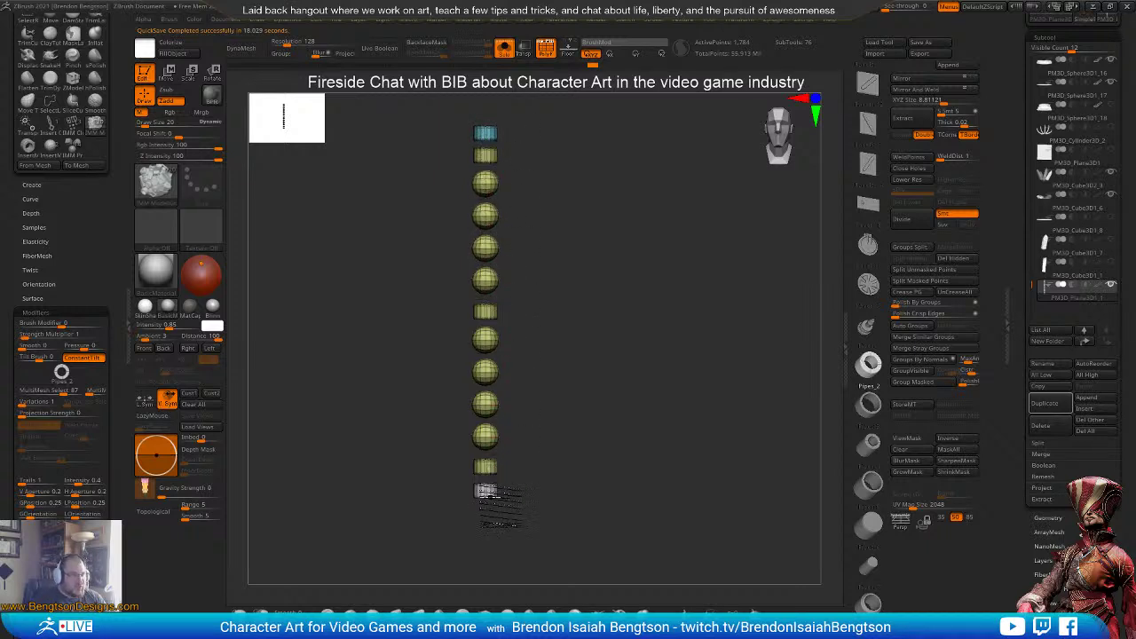
pyautogui.press('ctrl')
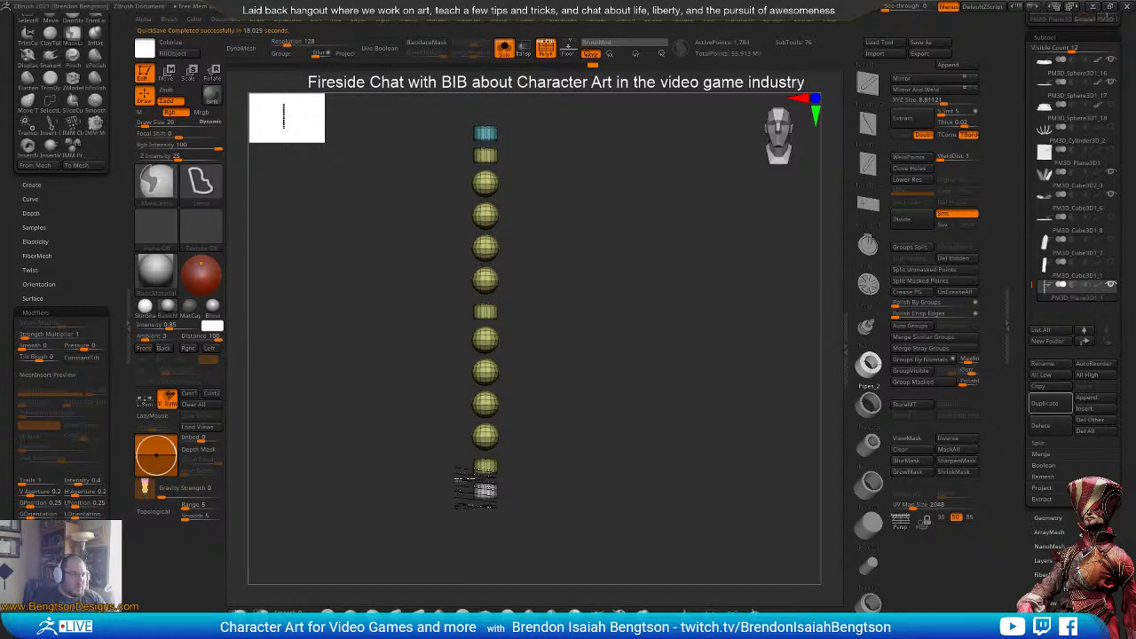
pyautogui.moveTo(518, 484)
pyautogui.keyDown('ctrl'); pyautogui.mouseDown()
pyautogui.moveTo(540, 535)
pyautogui.moveTo(364, 508)
pyautogui.mouseUp(); pyautogui.keyUp('ctrl')
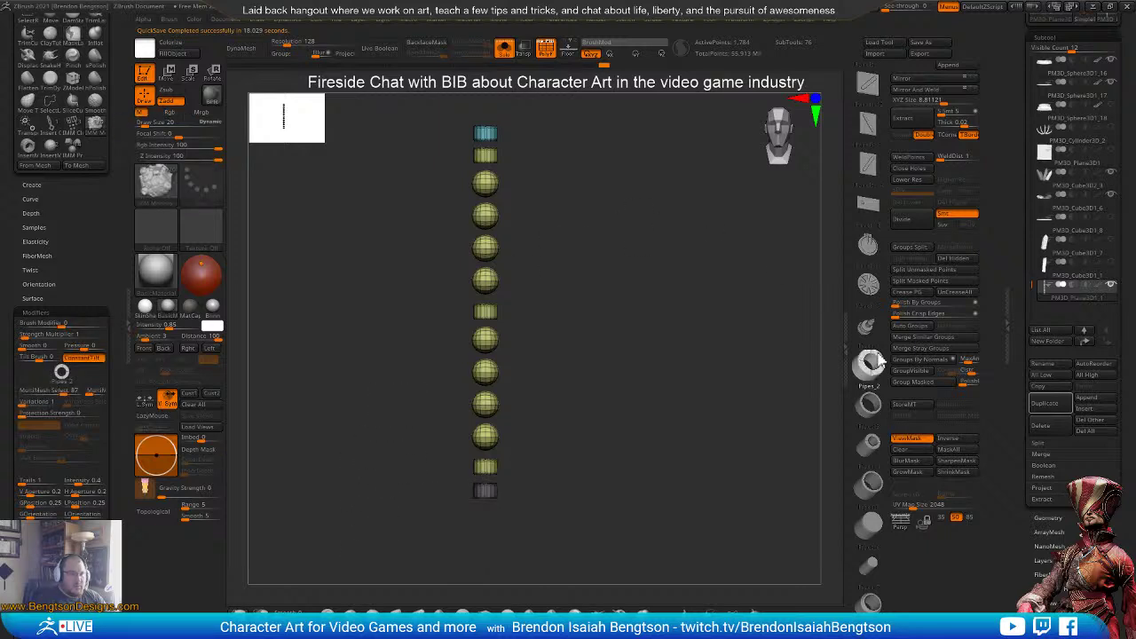
pyautogui.click(906, 384)
pyautogui.keyDown('alt'); pyautogui.moveTo(614, 477); pyautogui.dragTo(619, 451); pyautogui.keyUp('alt')
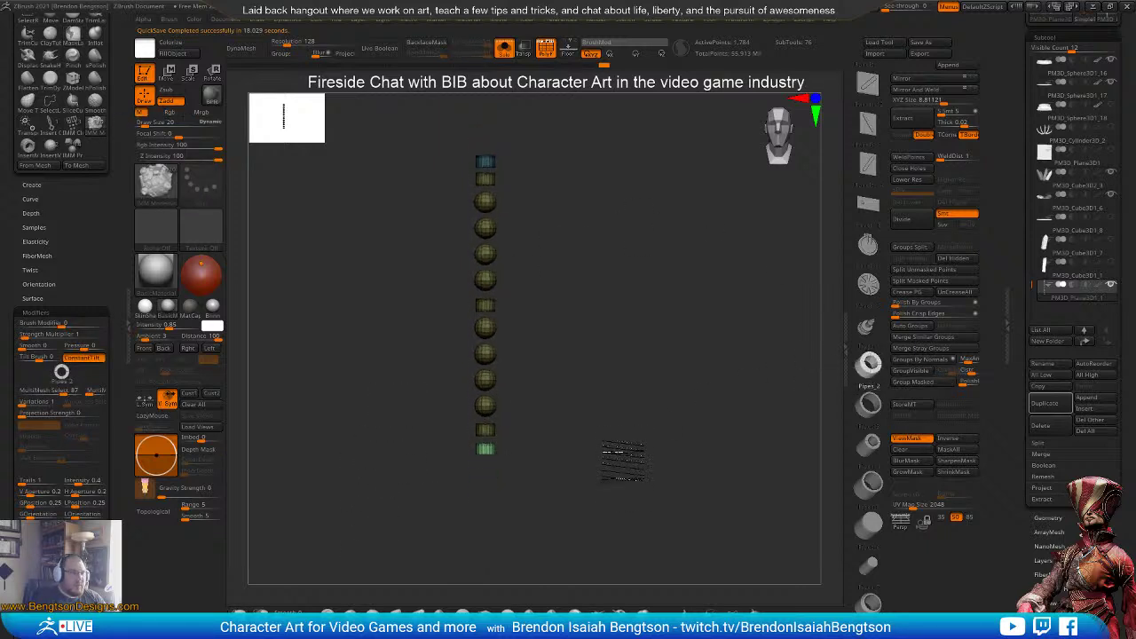
pyautogui.moveTo(622, 395)
pyautogui.keyDown('ctrl'); pyautogui.mouseDown()
pyautogui.moveTo(634, 445)
pyautogui.moveTo(712, 459)
pyautogui.moveTo(647, 458)
pyautogui.moveTo(621, 385)
pyautogui.mouseUp(); pyautogui.keyUp('ctrl')
pyautogui.press('ctrl')
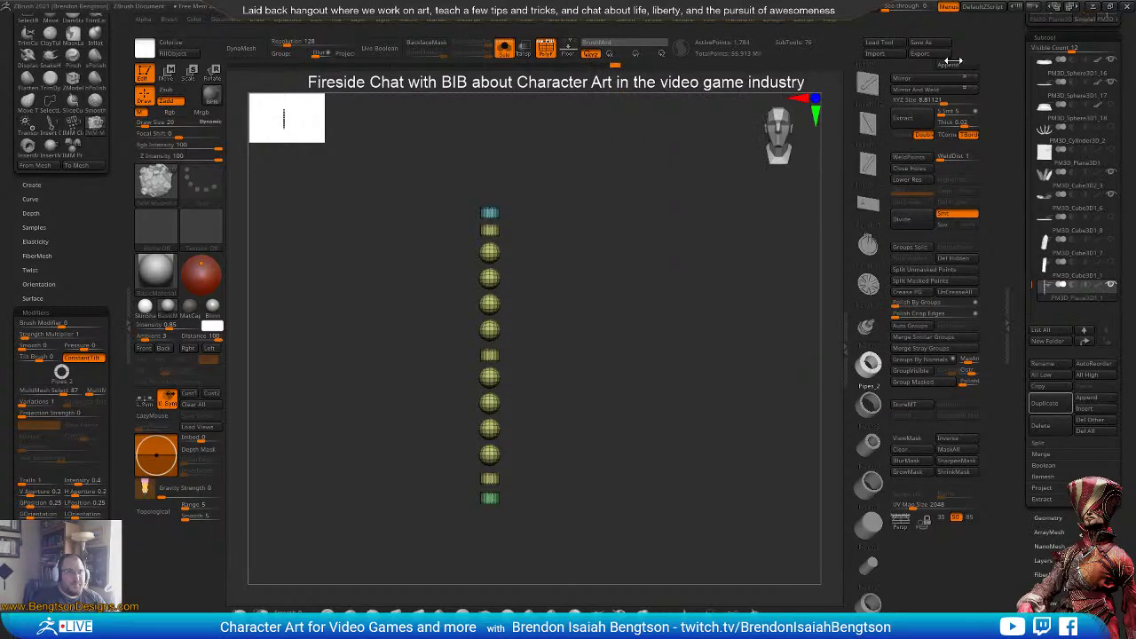
# - Append a Cylinder3D as a new subtool, show the full scene, and make the cylinder the active subtool
pyautogui.click(947, 66)
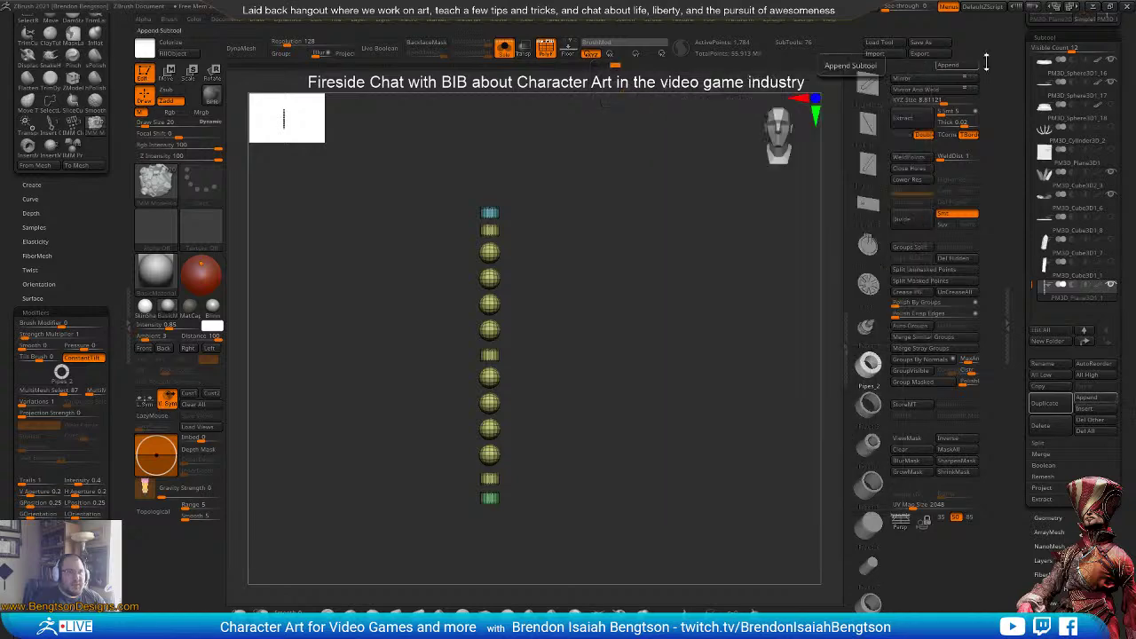
pyautogui.click(949, 65)
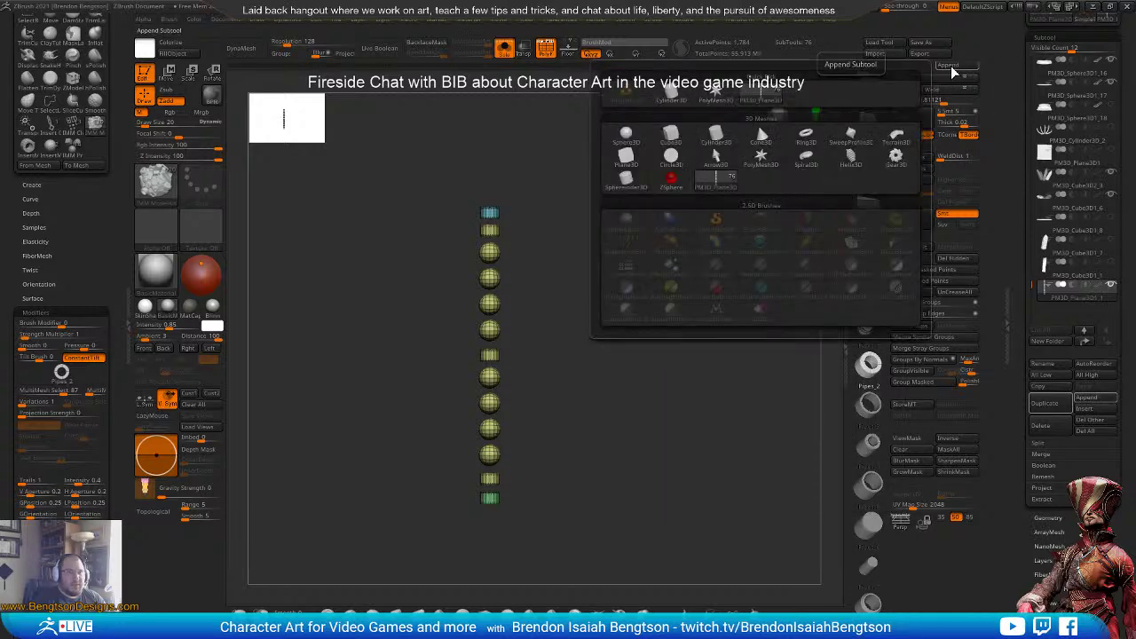
pyautogui.click(666, 104)
pyautogui.hotkey('alt', 's')
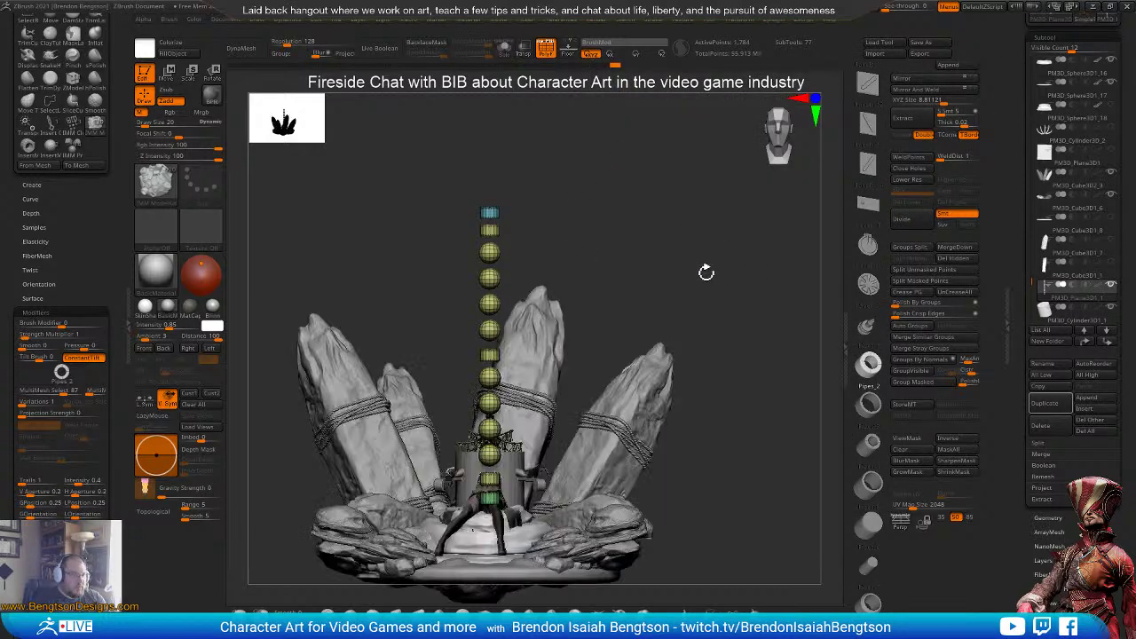
pyautogui.click(1045, 320)
pyautogui.click(1045, 316)
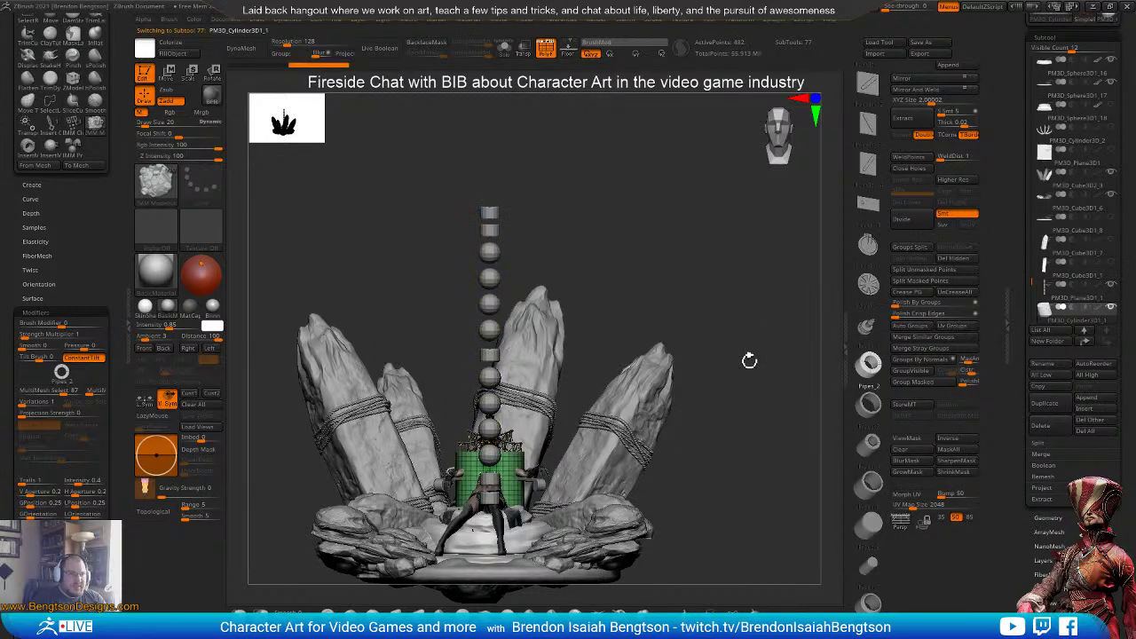
# - Move the appended cylinder forward from the scene's center so that it stands in front of the figure
pyautogui.moveTo(759, 302)
pyautogui.mouseDown()
pyautogui.moveTo(773, 293)
pyautogui.moveTo(742, 302)
pyautogui.moveTo(753, 296)
pyautogui.moveTo(735, 288)
pyautogui.mouseUp()
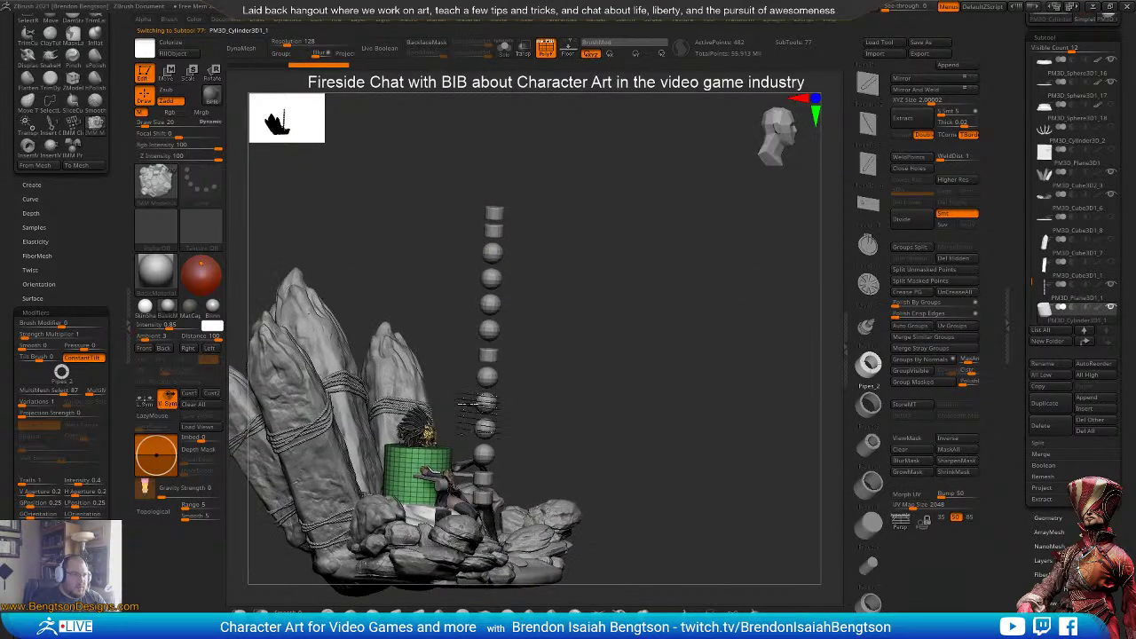
pyautogui.press('w')
pyautogui.moveTo(417, 480); pyautogui.dragTo(482, 484)
pyautogui.moveTo(557, 513); pyautogui.dragTo(559, 510)
pyautogui.moveTo(712, 430)
pyautogui.mouseDown()
pyautogui.moveTo(621, 426)
pyautogui.moveTo(686, 438)
pyautogui.mouseUp()
pyautogui.press('q')
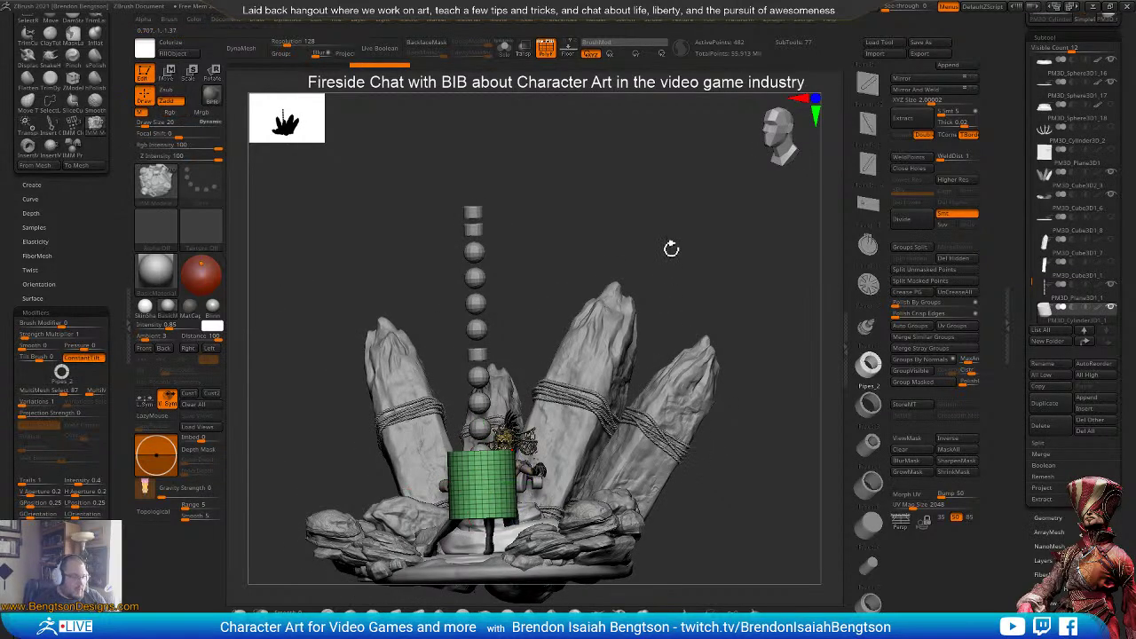
# - Make the ring-and-sphere column the active subtool, hide the cylinder, and isolate the column in a straight front view
pyautogui.click(1041, 296)
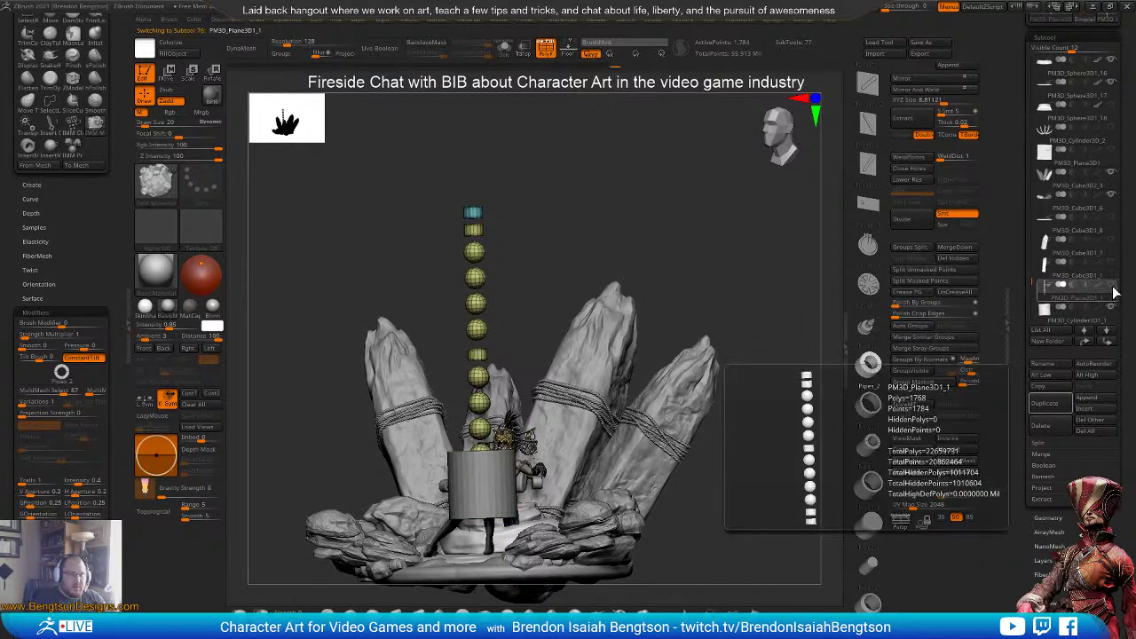
pyautogui.click(1109, 307)
pyautogui.moveTo(738, 463); pyautogui.dragTo(714, 457)
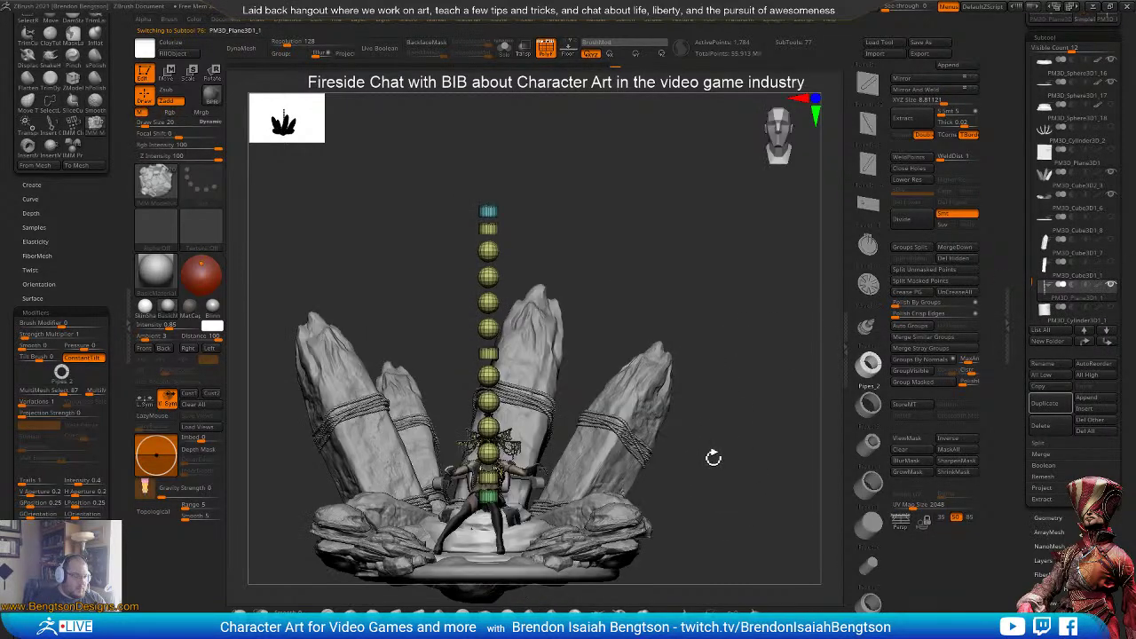
pyautogui.hotkey('alt', 's')
pyautogui.keyDown('alt'); pyautogui.moveTo(715, 390); pyautogui.dragTo(330, 357); pyautogui.keyUp('alt')
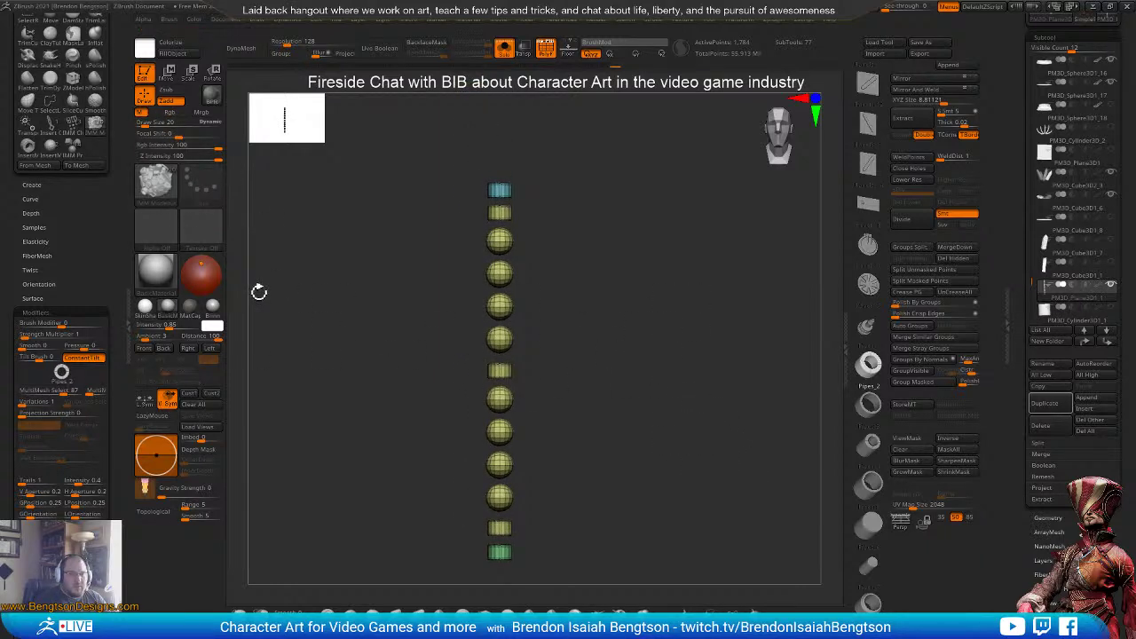
# - Create an InsertMultiMesh brush from all subtools and browse the meshes it contains
pyautogui.click(34, 186)
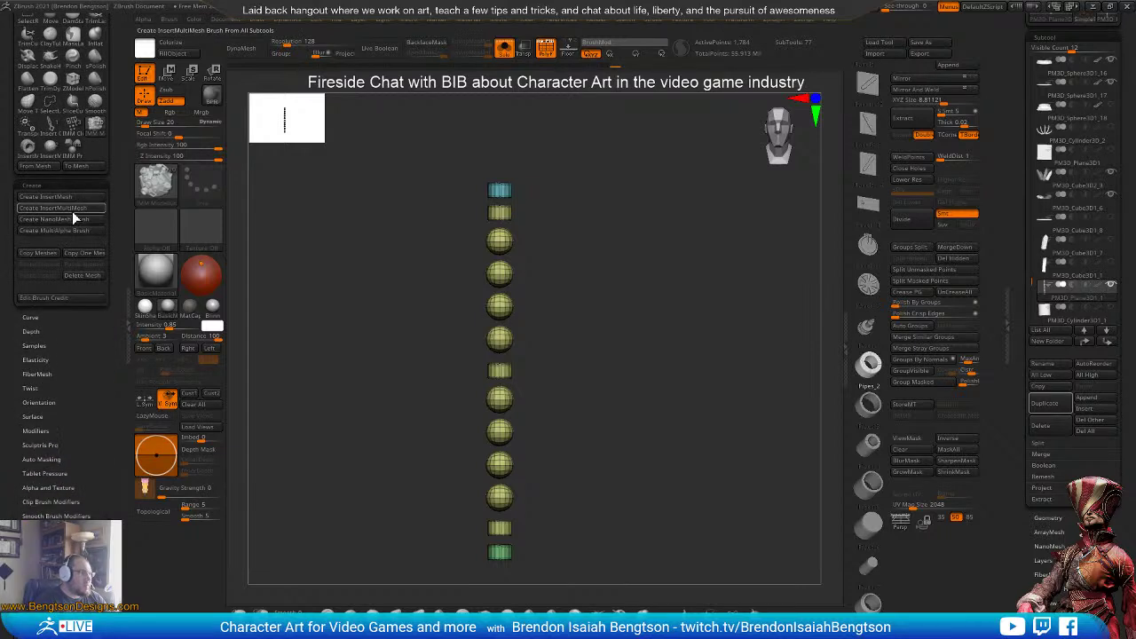
pyautogui.click(78, 208)
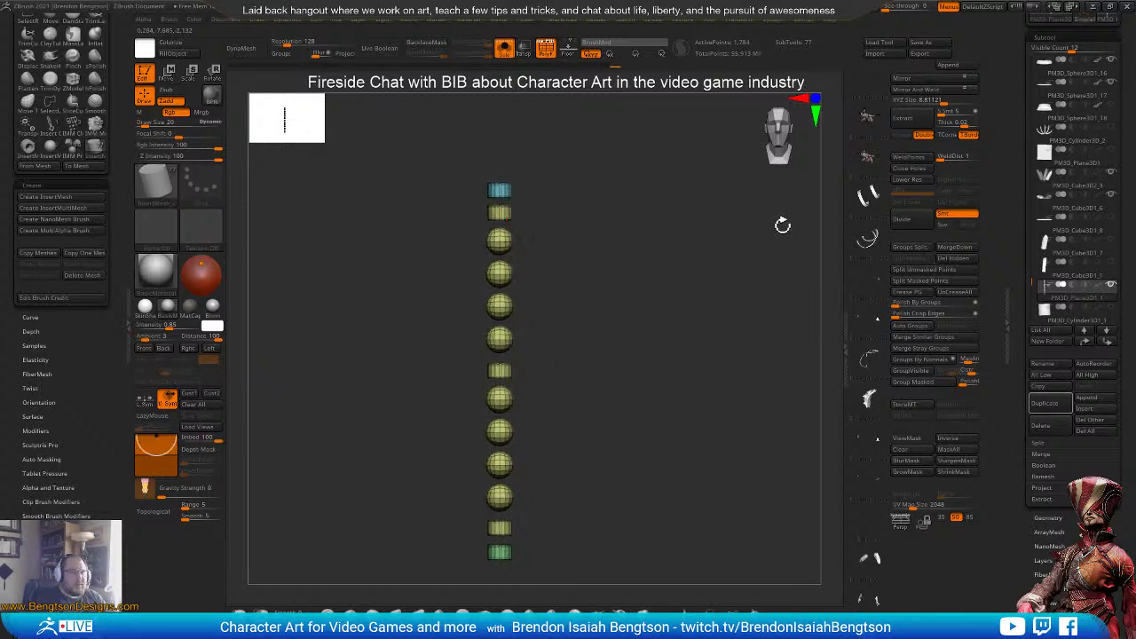
pyautogui.moveTo(875, 376)
pyautogui.mouseDown()
pyautogui.moveTo(876, 105)
pyautogui.moveTo(874, 243)
pyautogui.mouseUp()
pyautogui.moveTo(871, 289); pyautogui.dragTo(869, 549)
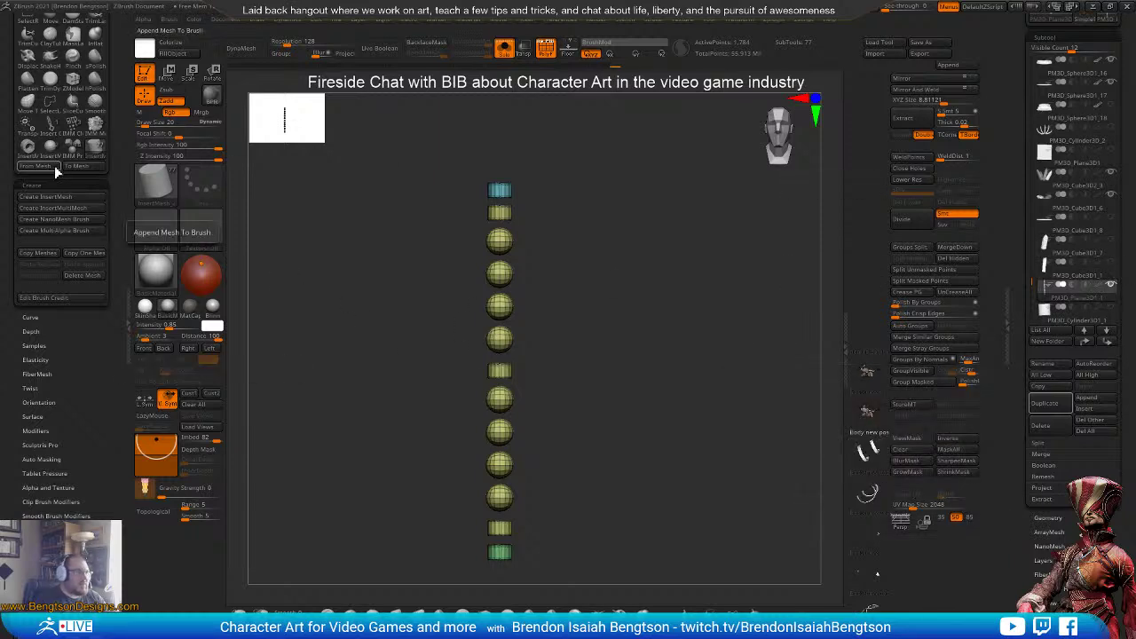
# - Create a new InsertMesh brush from the isolated column and bring the full scene back into view
pyautogui.click(65, 197)
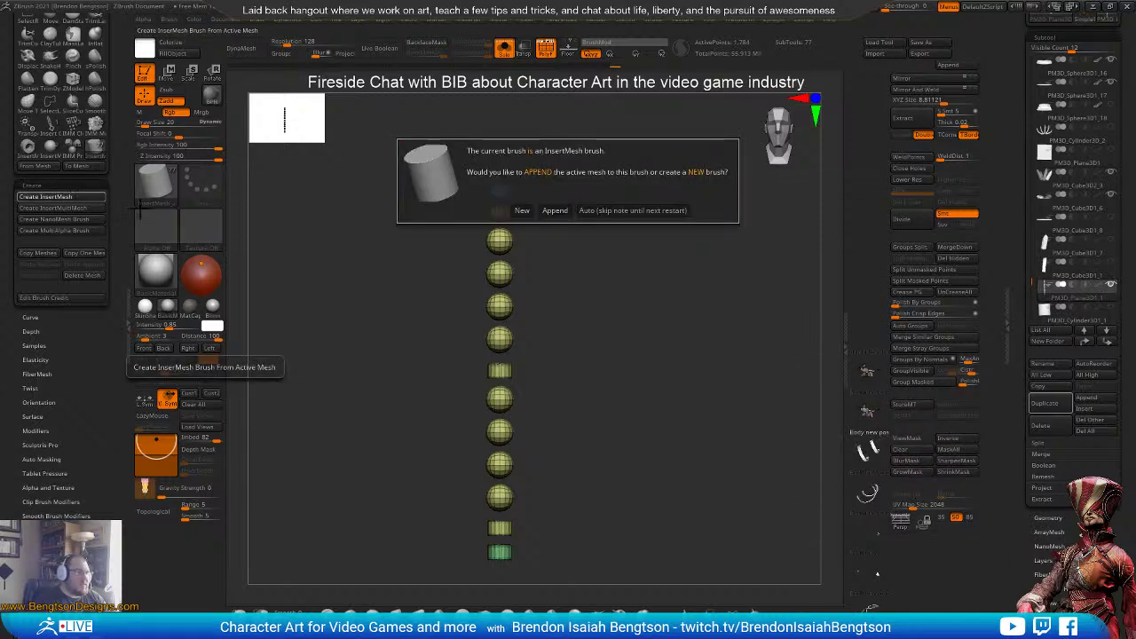
pyautogui.click(522, 209)
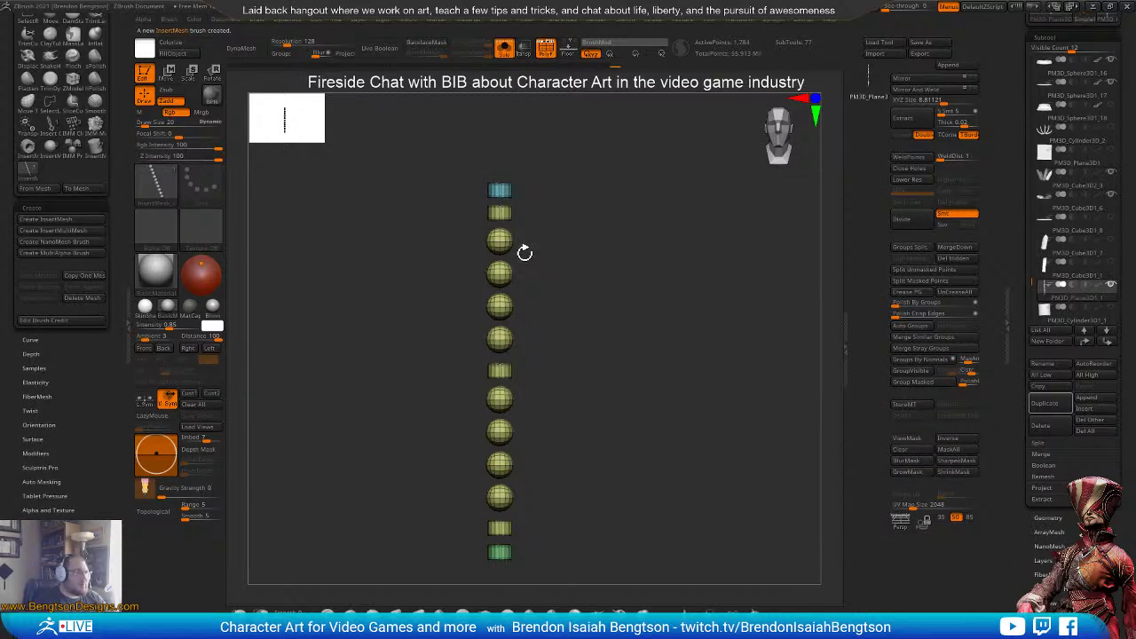
pyautogui.keyDown('alt'); pyautogui.moveTo(553, 279); pyautogui.dragTo(538, 258); pyautogui.keyUp('alt')
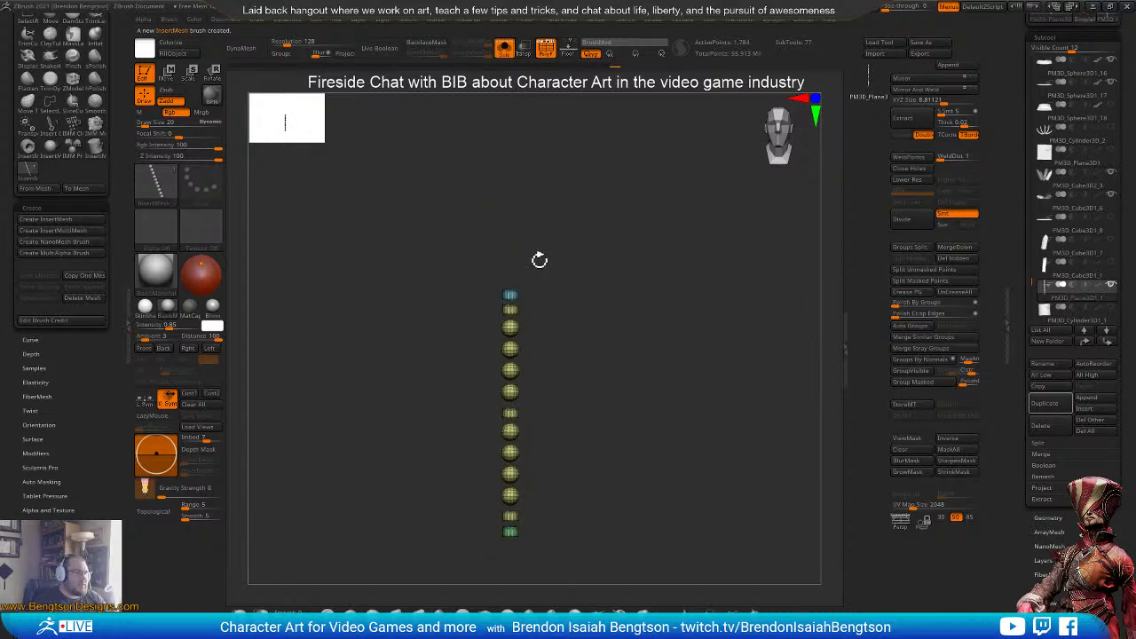
pyautogui.keyDown('alt'); pyautogui.moveTo(553, 372); pyautogui.dragTo(542, 292); pyautogui.keyUp('alt')
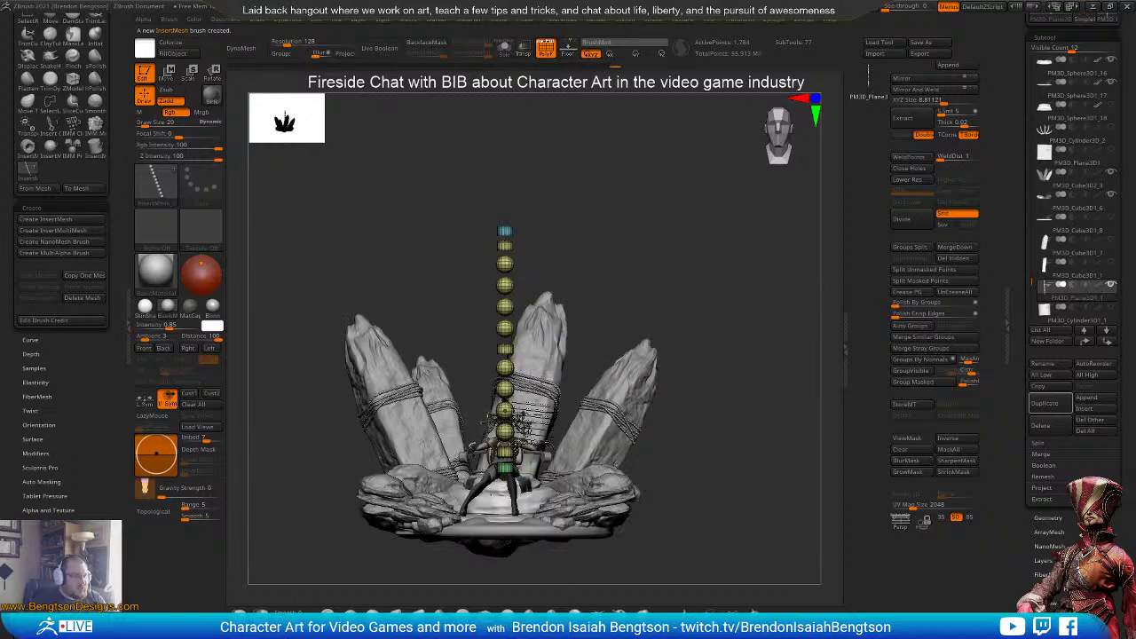
pyautogui.keyDown('alt'); pyautogui.moveTo(642, 484); pyautogui.dragTo(623, 460); pyautogui.keyUp('alt')
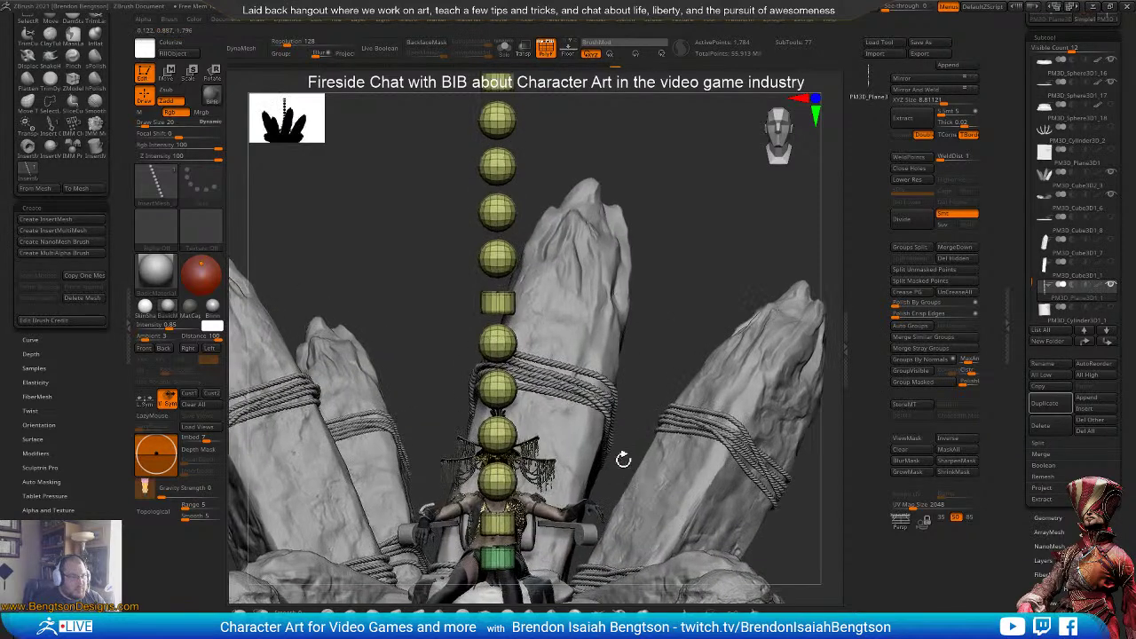
# - Turn on Curve Mode for the new insert brush and draw a curve from the column across the tall rock into empty space
pyautogui.moveTo(70, 366)
pyautogui.mouseDown()
pyautogui.moveTo(72, 252)
pyautogui.moveTo(68, 427)
pyautogui.mouseUp()
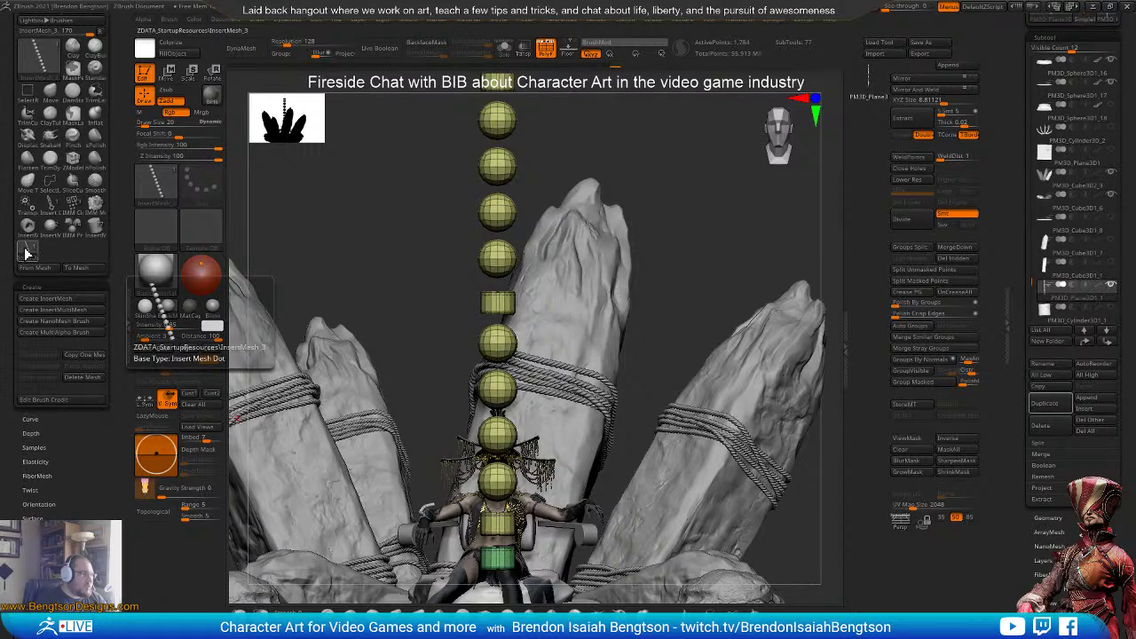
pyautogui.moveTo(45, 508); pyautogui.dragTo(58, 445)
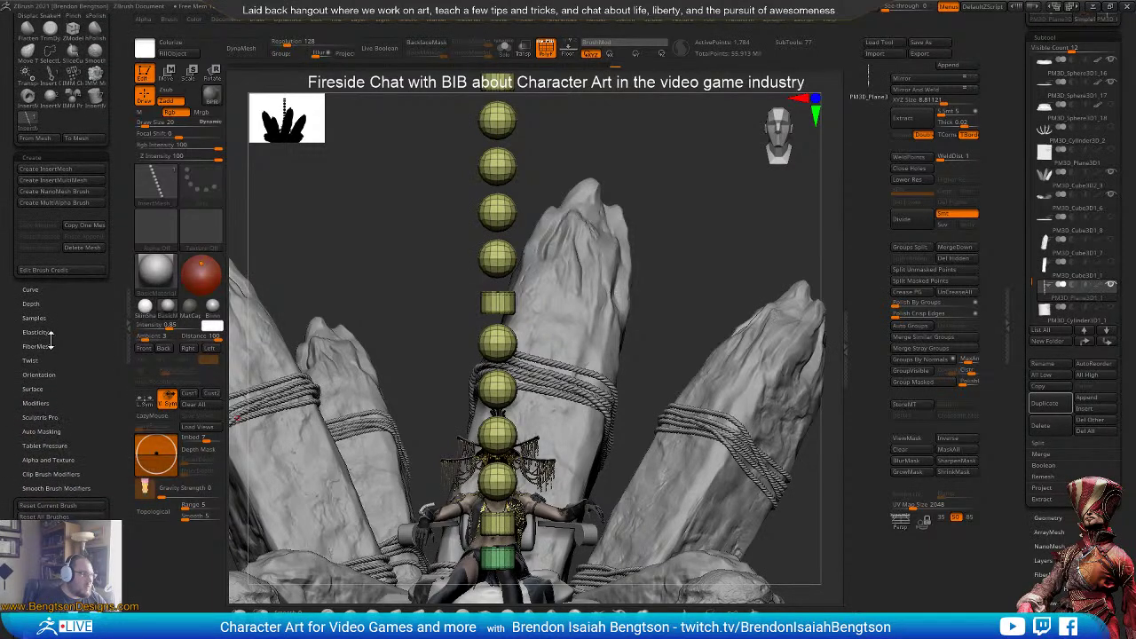
pyautogui.moveTo(50, 335)
pyautogui.mouseDown()
pyautogui.moveTo(59, 451)
pyautogui.moveTo(48, 266)
pyautogui.mouseUp()
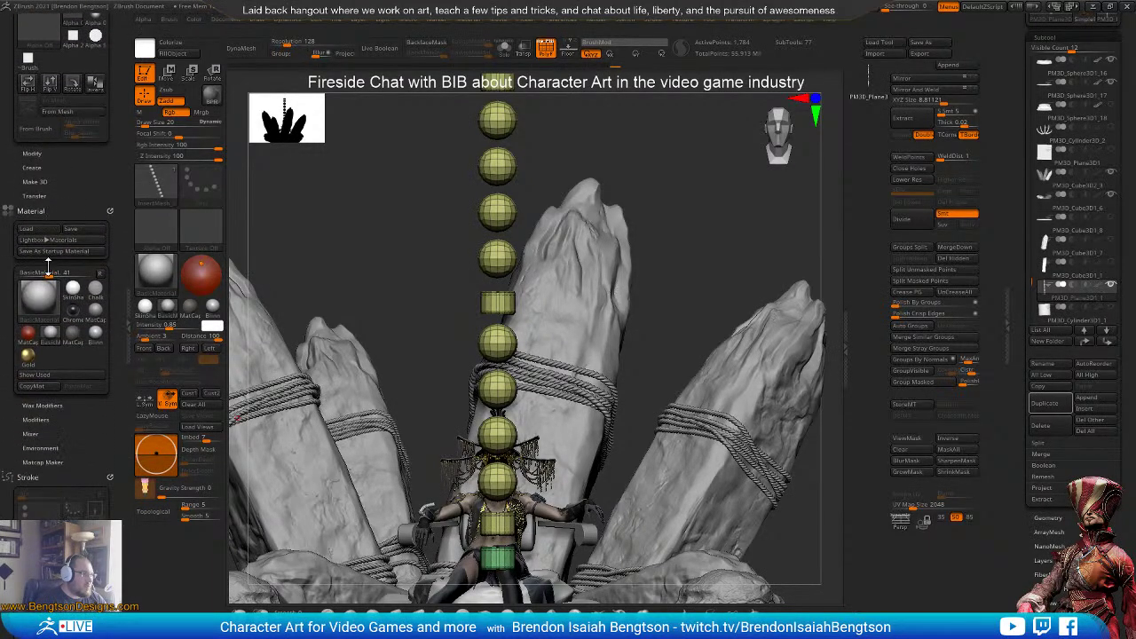
pyautogui.moveTo(54, 457); pyautogui.dragTo(49, 257)
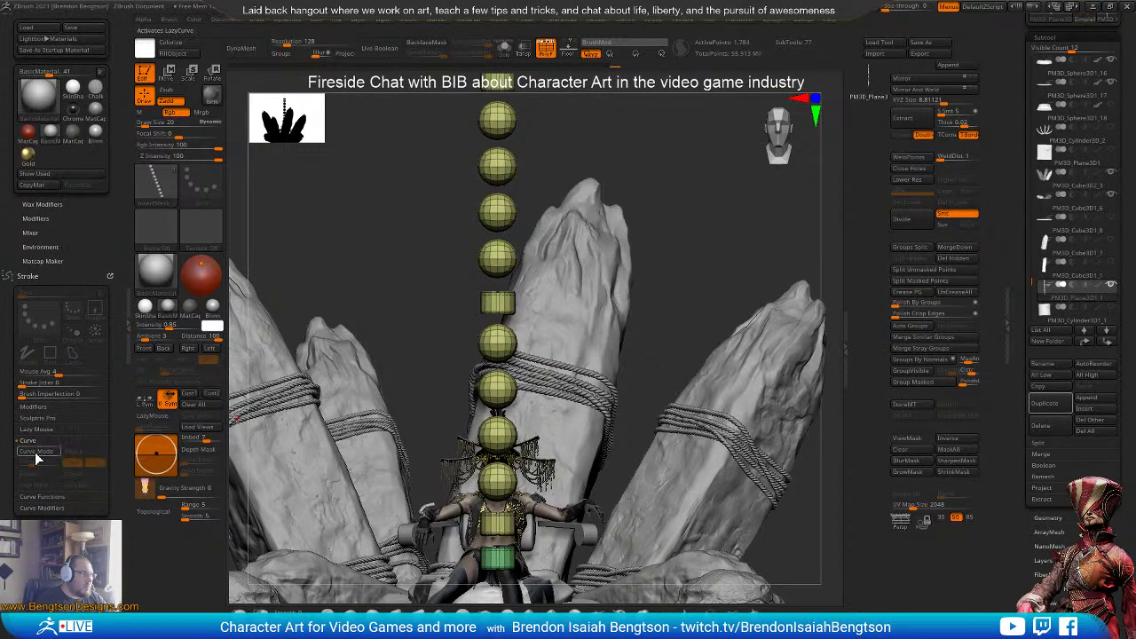
pyautogui.moveTo(502, 390)
pyautogui.mouseDown()
pyautogui.moveTo(582, 253)
pyautogui.moveTo(744, 145)
pyautogui.mouseUp()
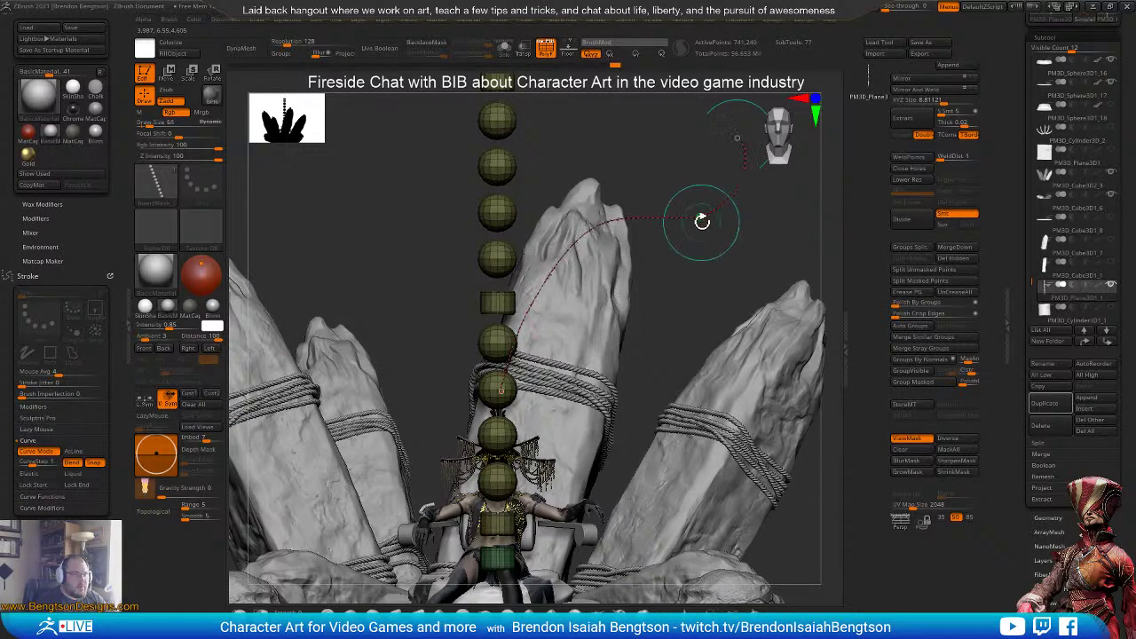
# - Enlarge the draw size to 367 and update the drawn curve with the new bead size
pyautogui.press('space')
pyautogui.moveTo(710, 269)
pyautogui.mouseDown()
pyautogui.moveTo(689, 326)
pyautogui.moveTo(698, 361)
pyautogui.moveTo(670, 307)
pyautogui.mouseUp()
pyautogui.click(689, 218)
pyautogui.click(675, 218)
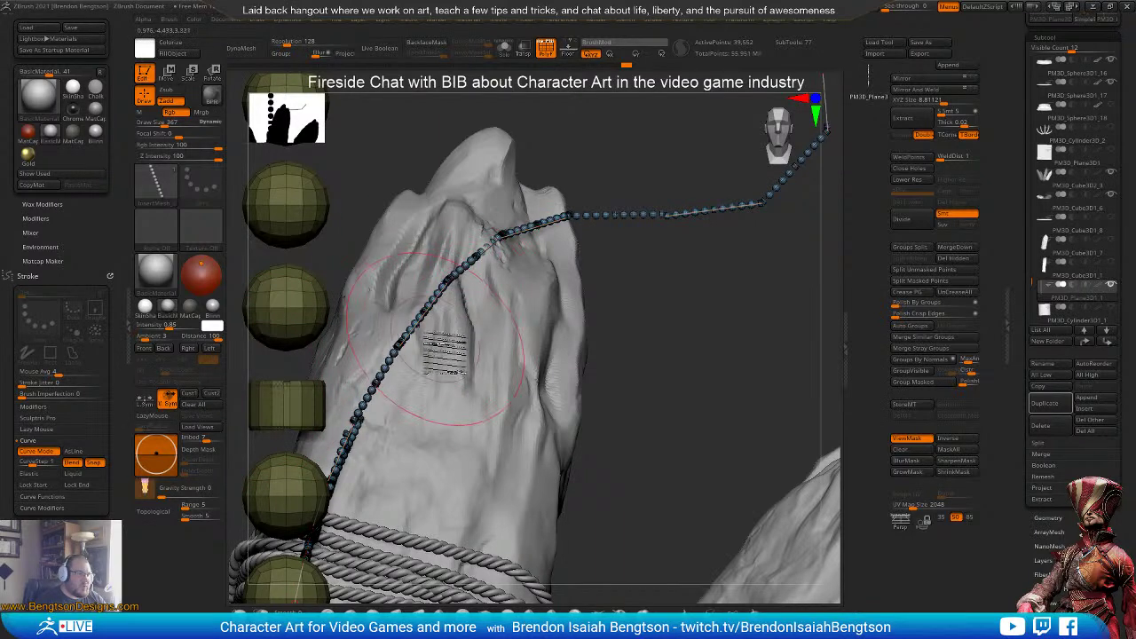
# - Set the brush modifiers to Tri Parts and Stretch on, Weld Points off and Curve Res 5, and update the bead strand
pyautogui.scroll(5, 76, 338)
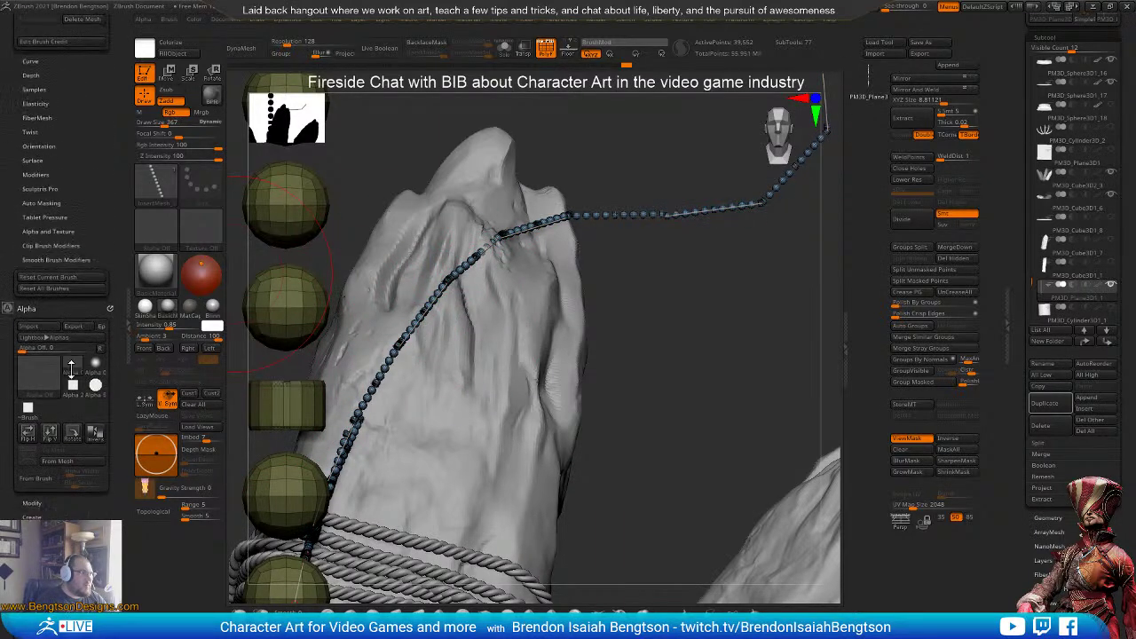
pyautogui.scroll(5, 75, 335)
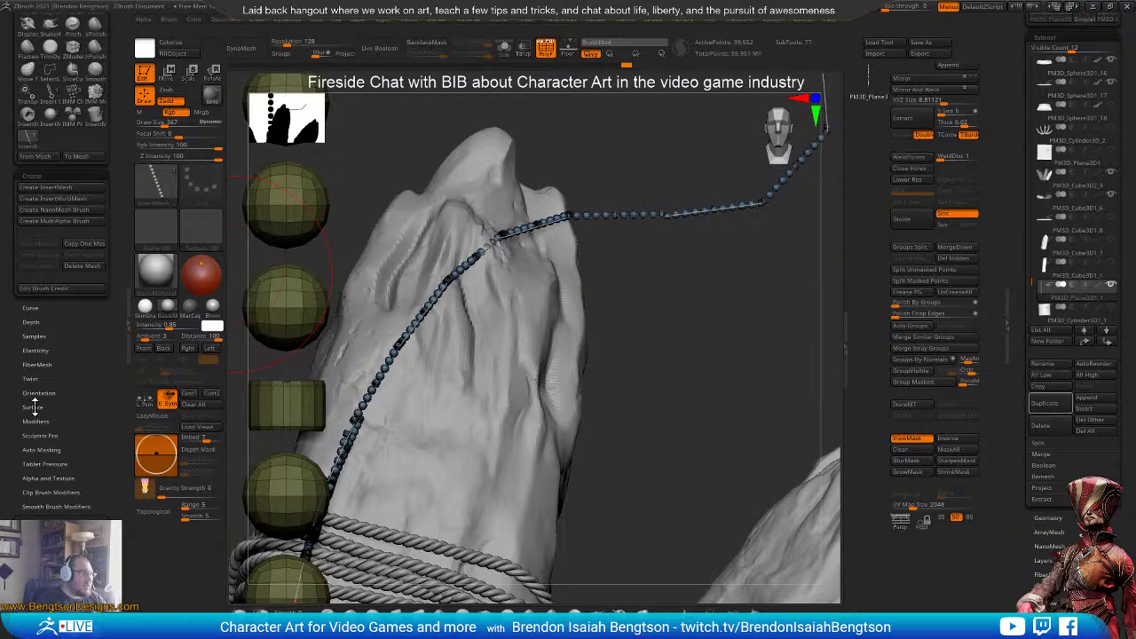
pyautogui.click(35, 421)
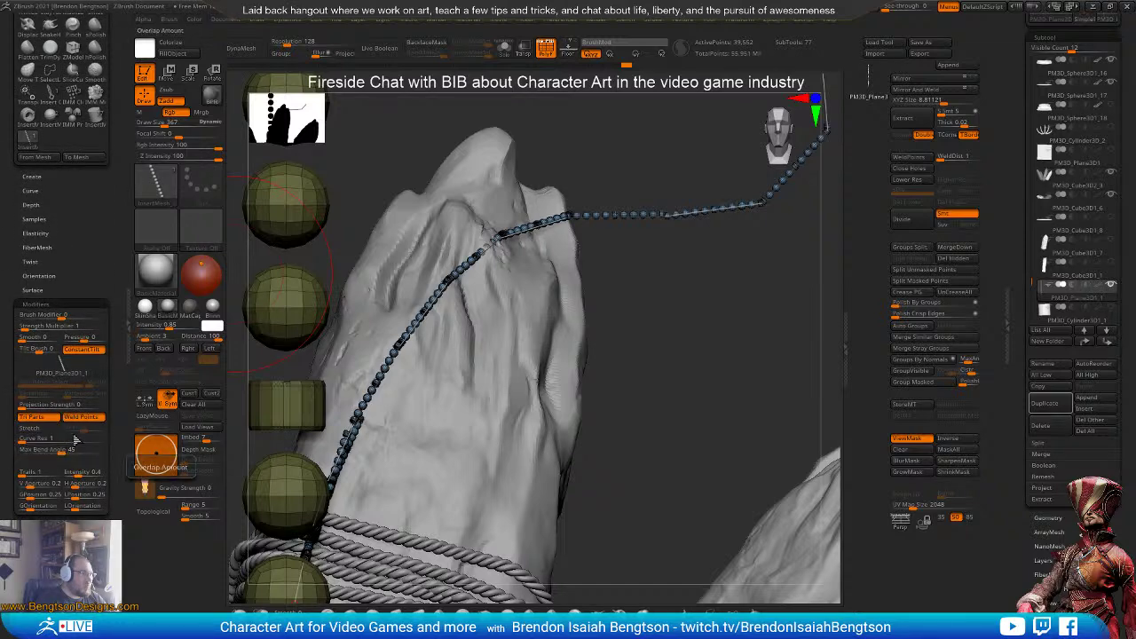
pyautogui.click(39, 429)
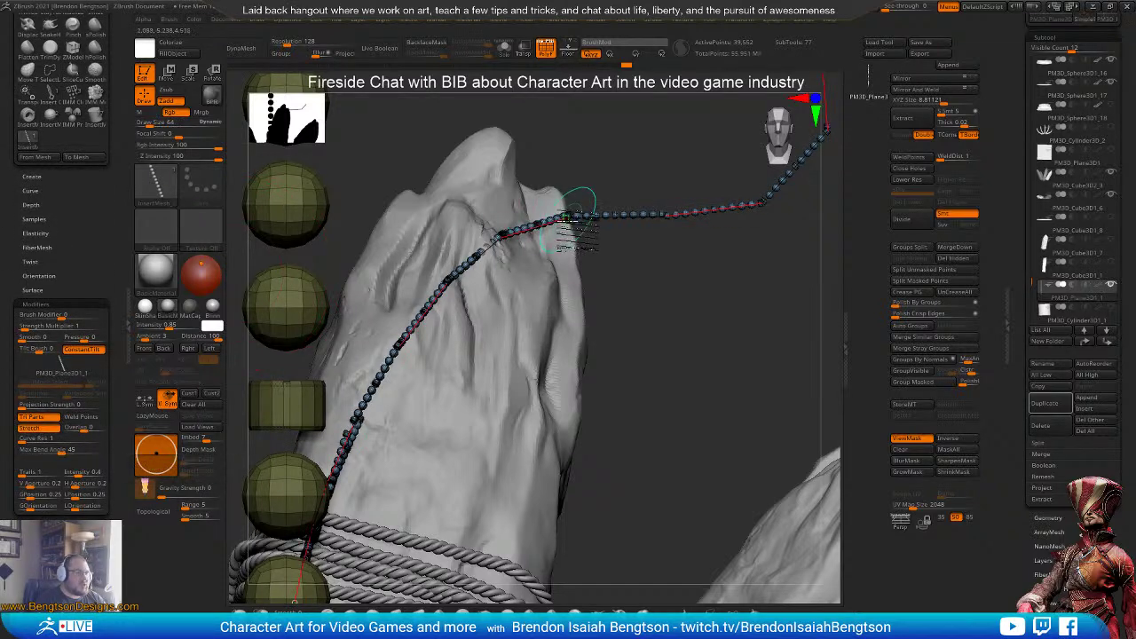
pyautogui.click(557, 219)
pyautogui.moveTo(546, 226)
pyautogui.mouseDown()
pyautogui.moveTo(527, 232)
pyautogui.moveTo(580, 221)
pyautogui.mouseUp()
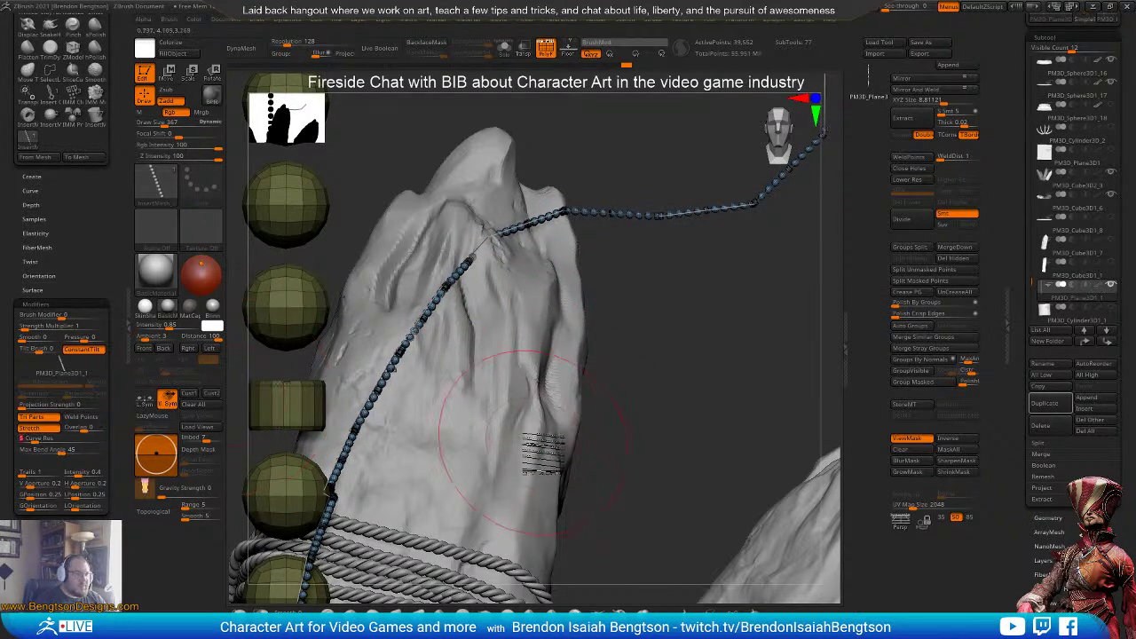
# - Draw a second bead strand off the rock's side, and a thinner one below it with the draw size at 149
pyautogui.moveTo(533, 443)
pyautogui.mouseDown()
pyautogui.moveTo(697, 308)
pyautogui.moveTo(755, 204)
pyautogui.mouseUp()
pyautogui.moveTo(650, 326); pyautogui.dragTo(650, 330)
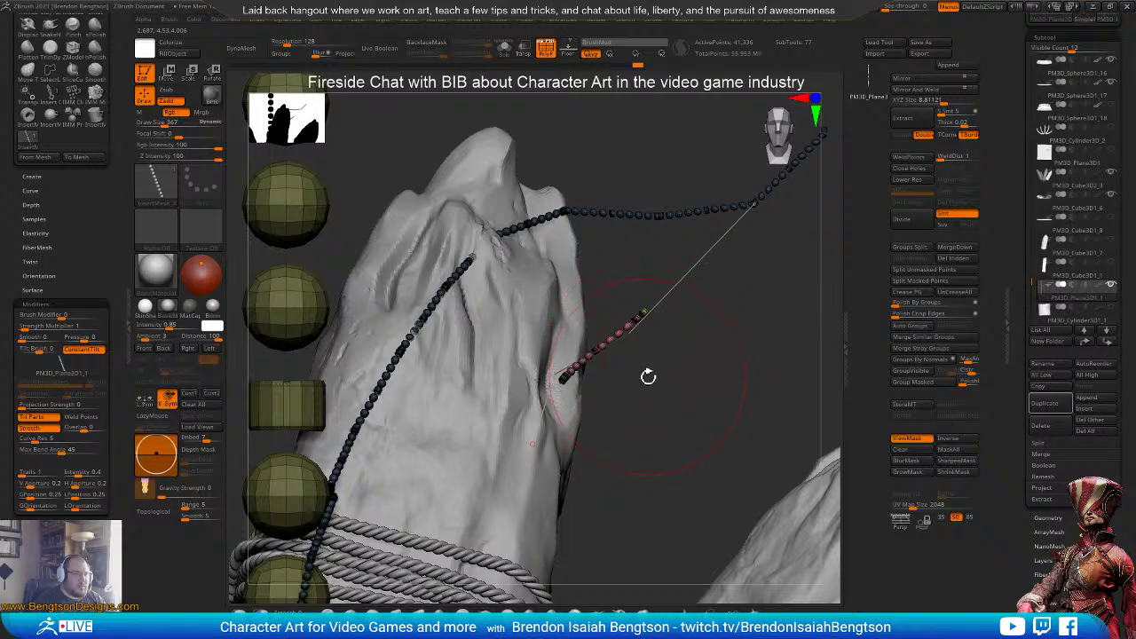
pyautogui.press('space')
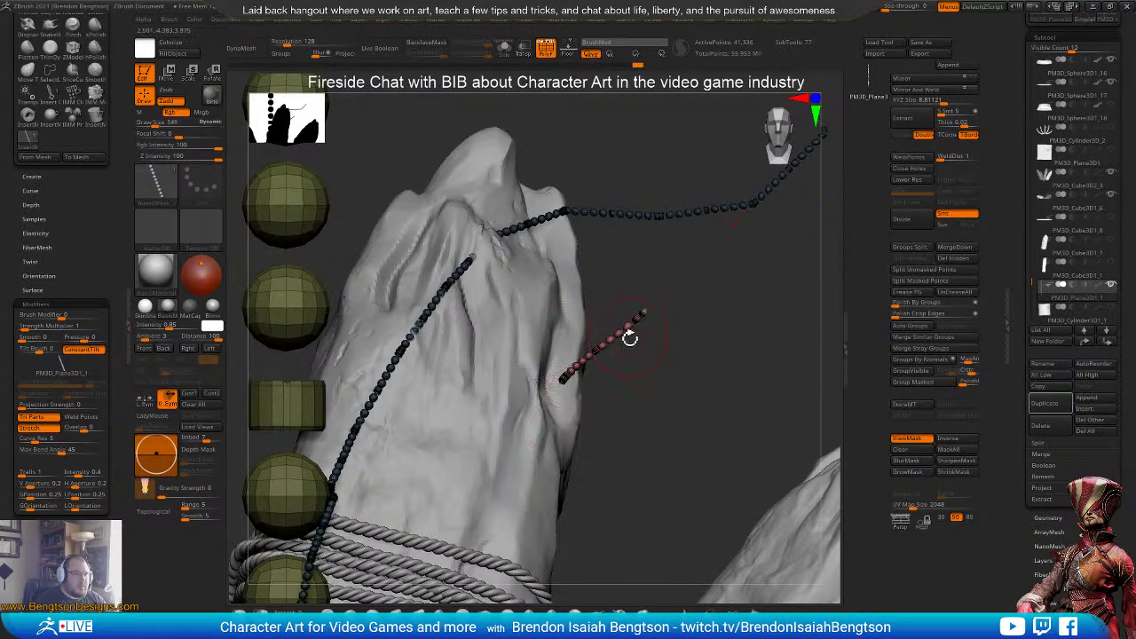
pyautogui.moveTo(635, 403); pyautogui.dragTo(640, 435)
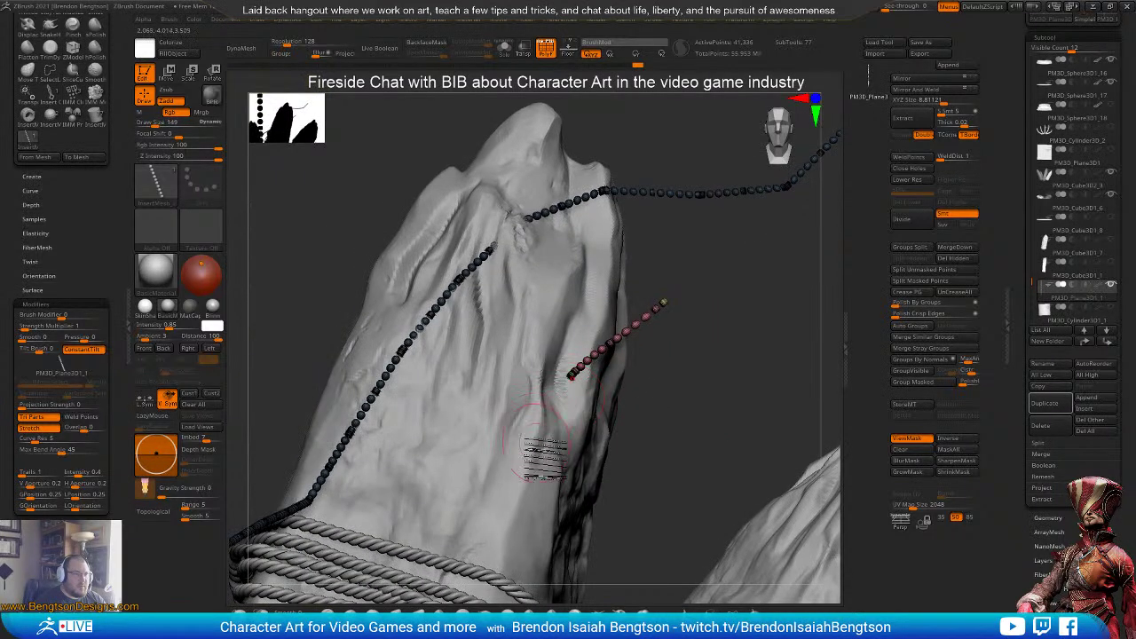
pyautogui.moveTo(520, 488); pyautogui.dragTo(607, 408)
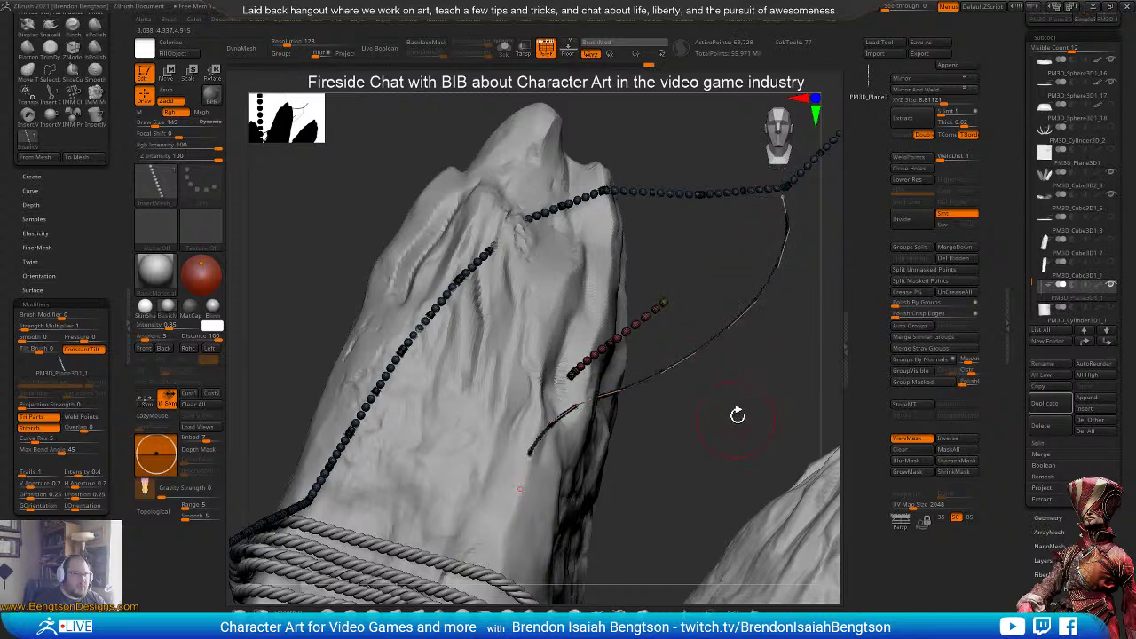
# - Make the seated figure's body the active subtool and hide the subtool holding the column and test strands
pyautogui.moveTo(738, 416)
pyautogui.keyDown('alt'); pyautogui.mouseDown()
pyautogui.moveTo(745, 544)
pyautogui.moveTo(731, 515)
pyautogui.mouseUp(); pyautogui.keyUp('alt')
pyautogui.moveTo(742, 418)
pyautogui.keyDown('alt'); pyautogui.mouseDown()
pyautogui.moveTo(533, 325)
pyautogui.moveTo(535, 306)
pyautogui.mouseUp(); pyautogui.keyUp('alt')
pyautogui.keyDown('alt'); pyautogui.moveTo(654, 241); pyautogui.dragTo(668, 344); pyautogui.keyUp('alt')
pyautogui.keyDown('alt'); pyautogui.moveTo(660, 272); pyautogui.dragTo(630, 137); pyautogui.keyUp('alt')
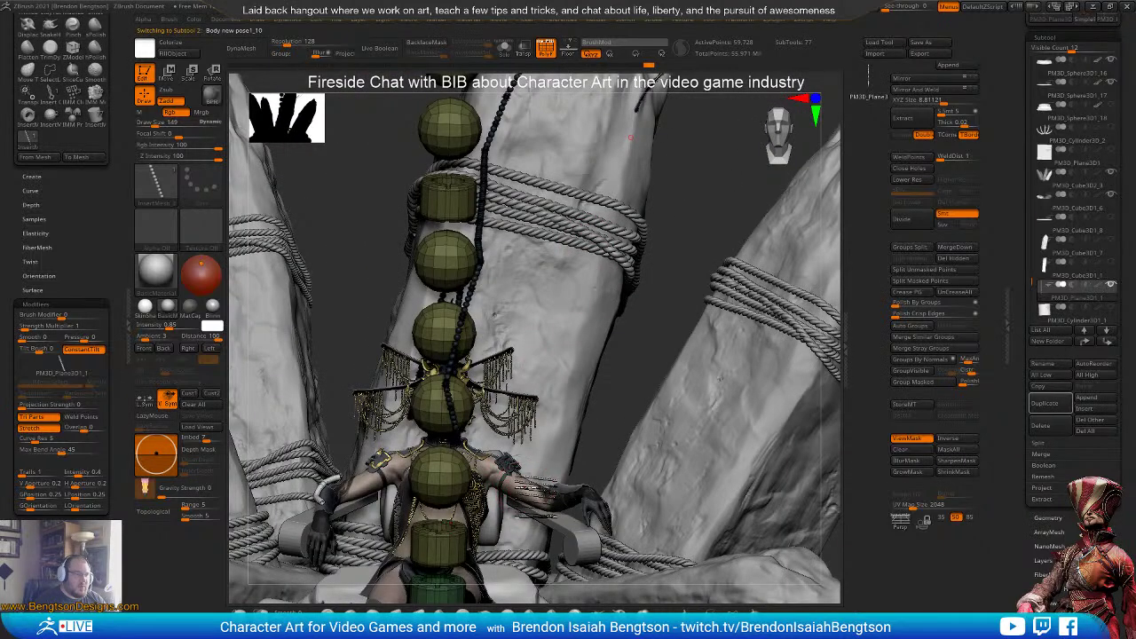
pyautogui.keyDown('alt'); pyautogui.click(535, 495); pyautogui.keyUp('alt')
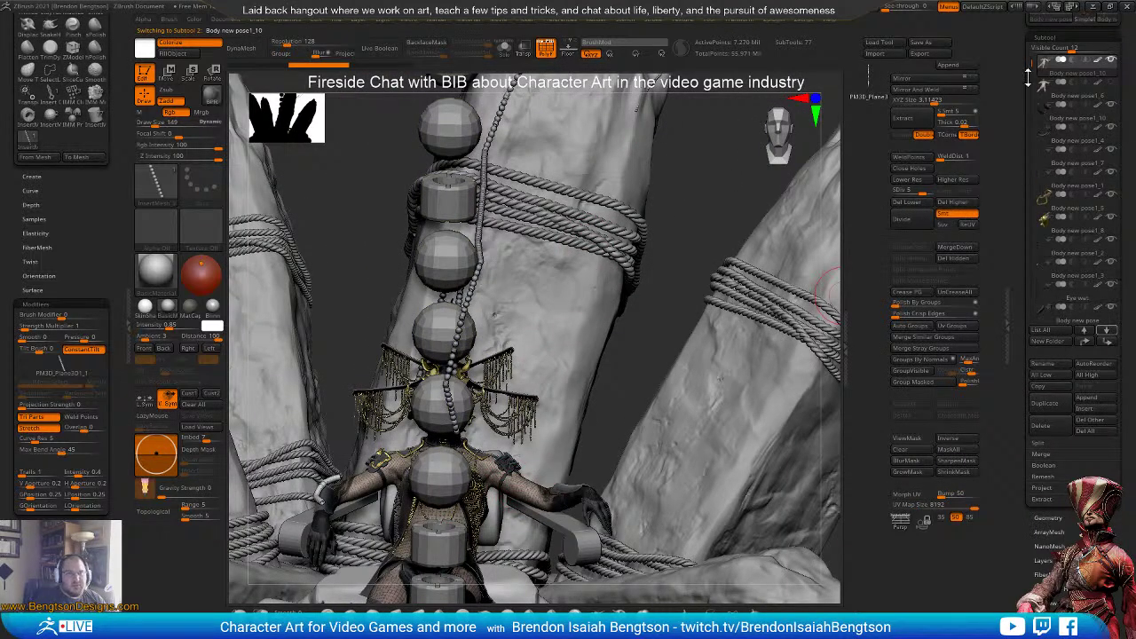
pyautogui.moveTo(1031, 66); pyautogui.dragTo(1032, 293)
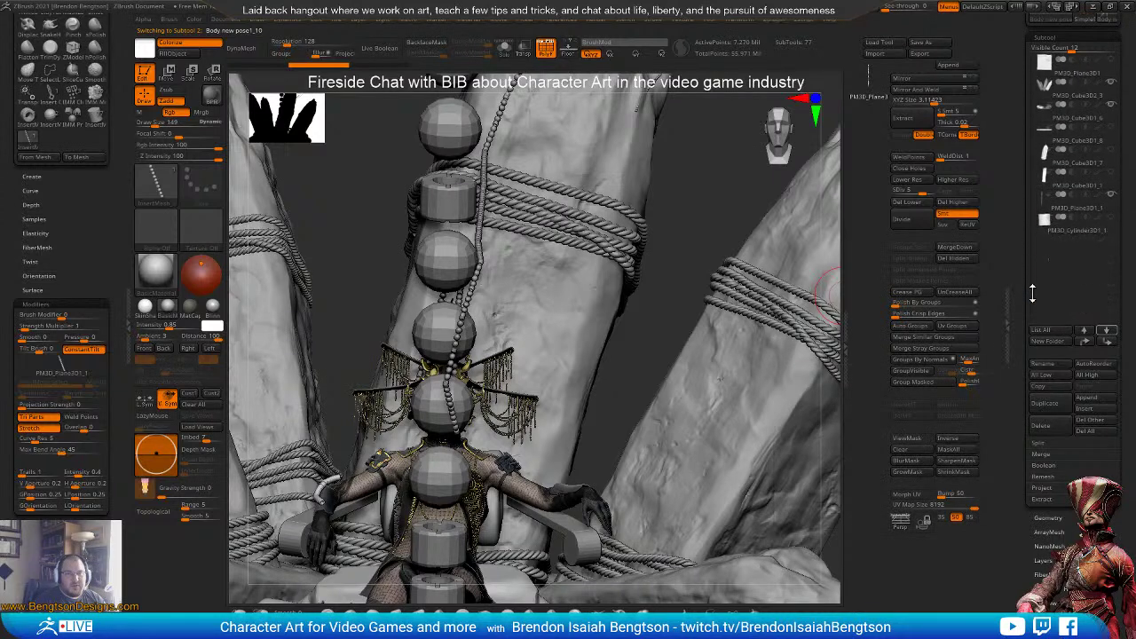
pyautogui.click(1110, 201)
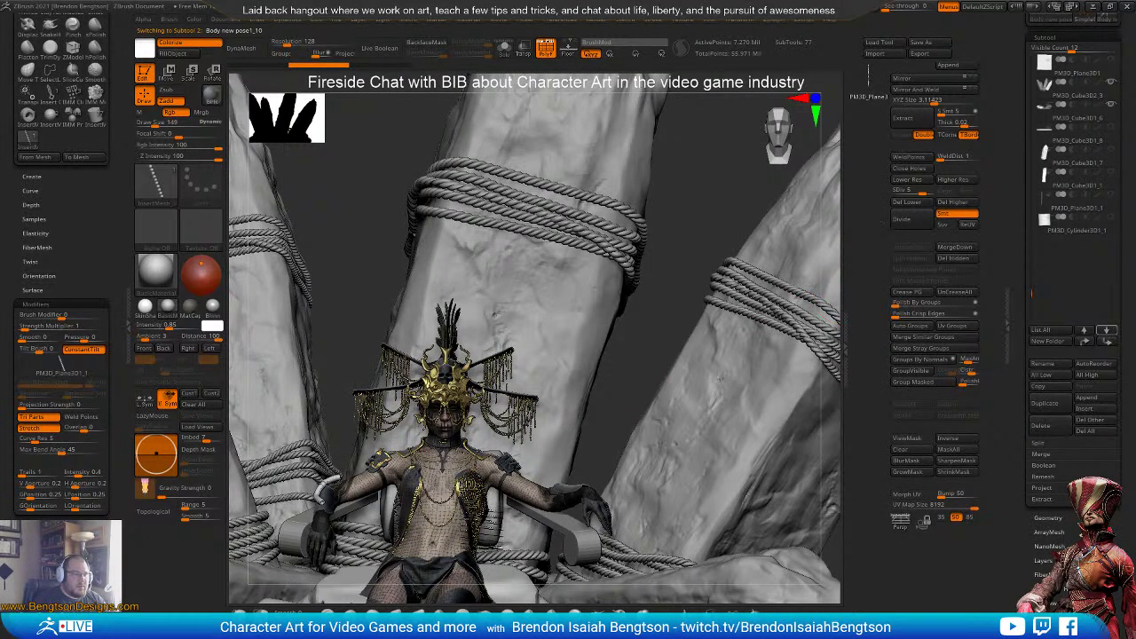
# - Turn off the polyframe display and make the ornament at the figure's neckline the active subtool
pyautogui.keyDown('ctrl'); pyautogui.moveTo(487, 529); pyautogui.dragTo(453, 569, button='right'); pyautogui.keyUp('ctrl')
pyautogui.hotkey('shift', 'f')
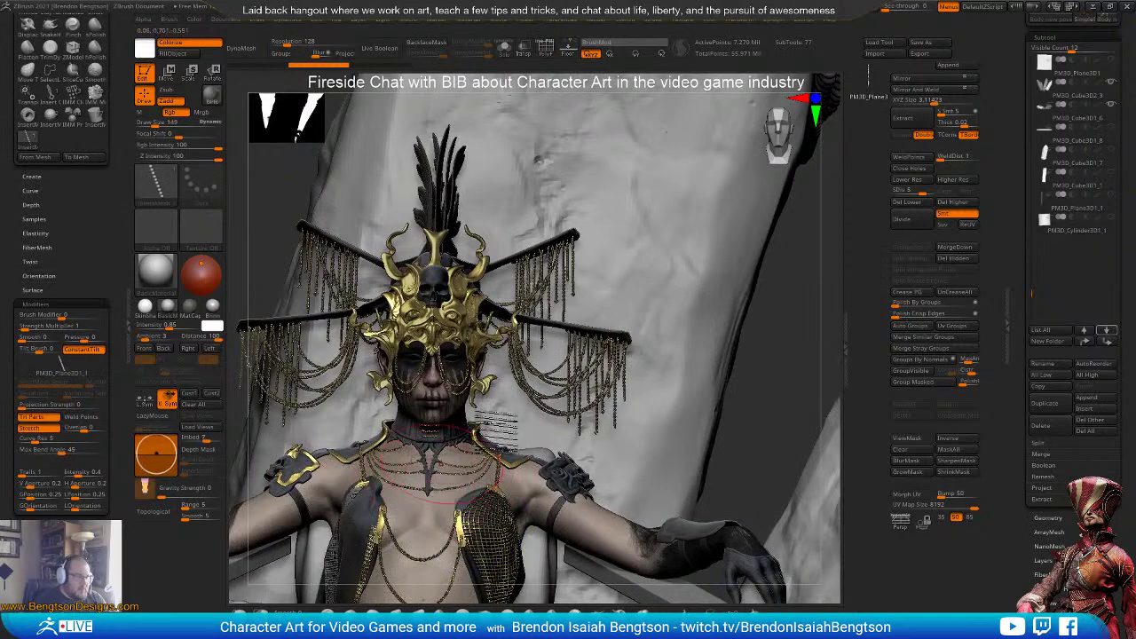
pyautogui.keyDown('alt'); pyautogui.moveTo(435, 464); pyautogui.dragTo(484, 401, button='right'); pyautogui.keyUp('alt')
pyautogui.keyDown('alt'); pyautogui.click(486, 415); pyautogui.keyUp('alt')
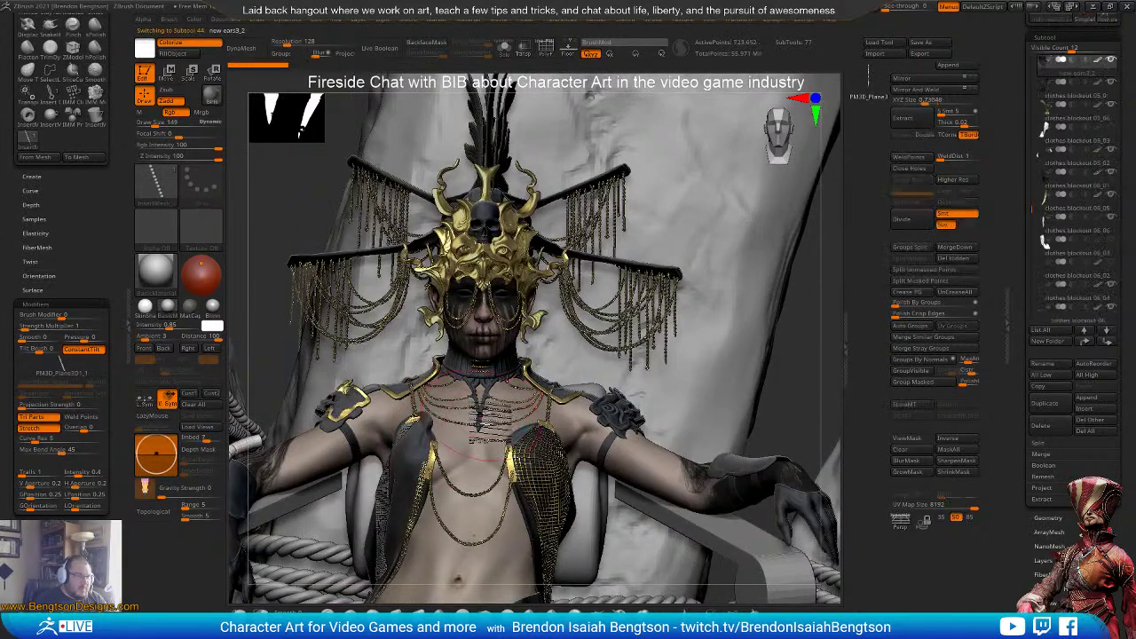
# - Set the draw size to 62 and draw a hanging bead strand across the upper chest, with its ends at the neck collar
pyautogui.click(127, 327)
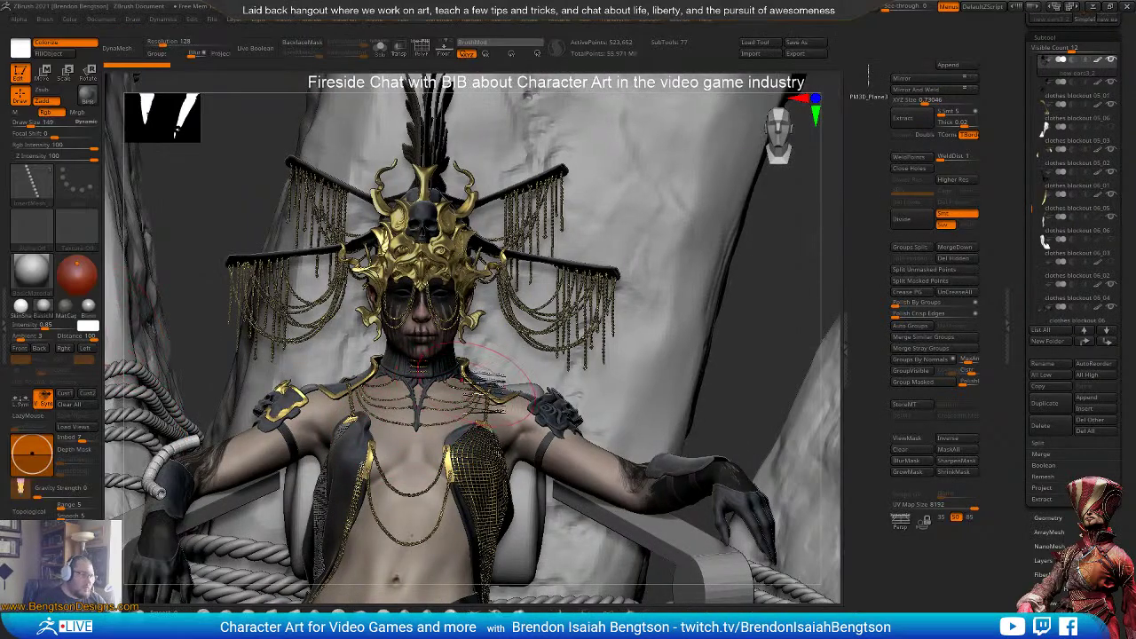
pyautogui.keyDown('ctrl'); pyautogui.moveTo(449, 350); pyautogui.dragTo(368, 398, button='right'); pyautogui.keyUp('ctrl')
pyautogui.press('space')
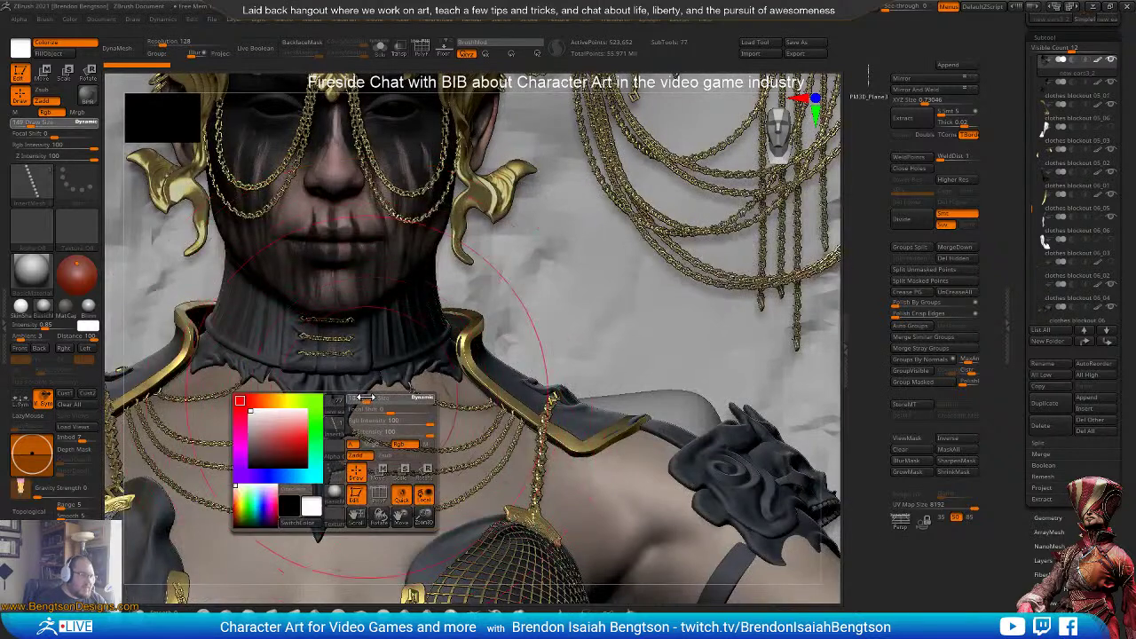
pyautogui.moveTo(362, 397); pyautogui.dragTo(355, 397)
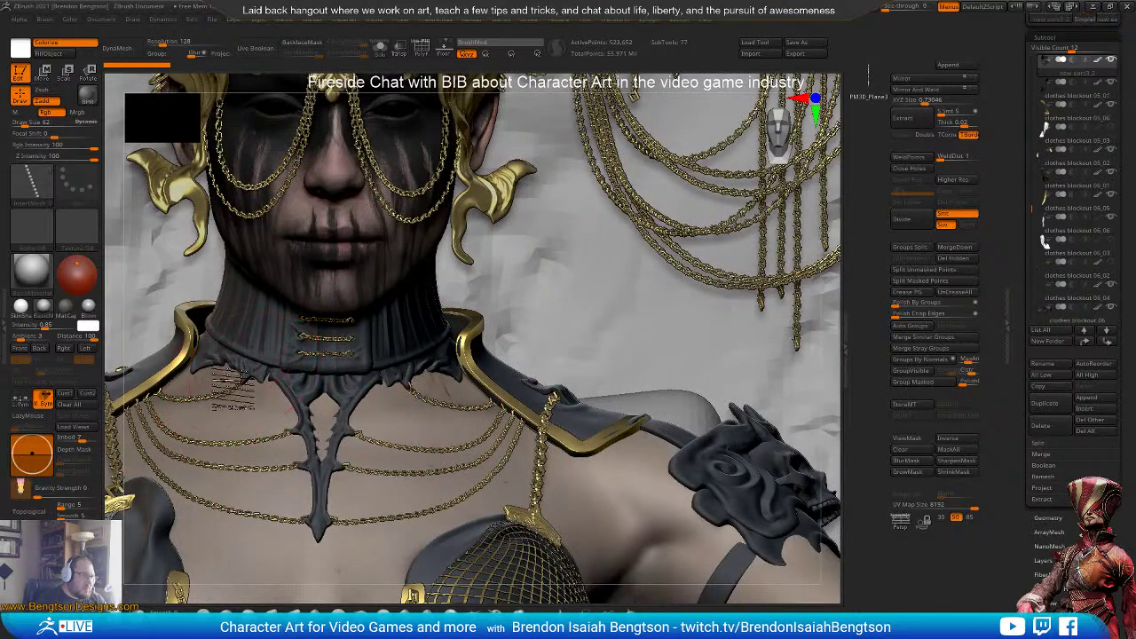
pyautogui.moveTo(233, 388)
pyautogui.mouseDown()
pyautogui.moveTo(293, 457)
pyautogui.moveTo(377, 454)
pyautogui.moveTo(430, 424)
pyautogui.mouseUp()
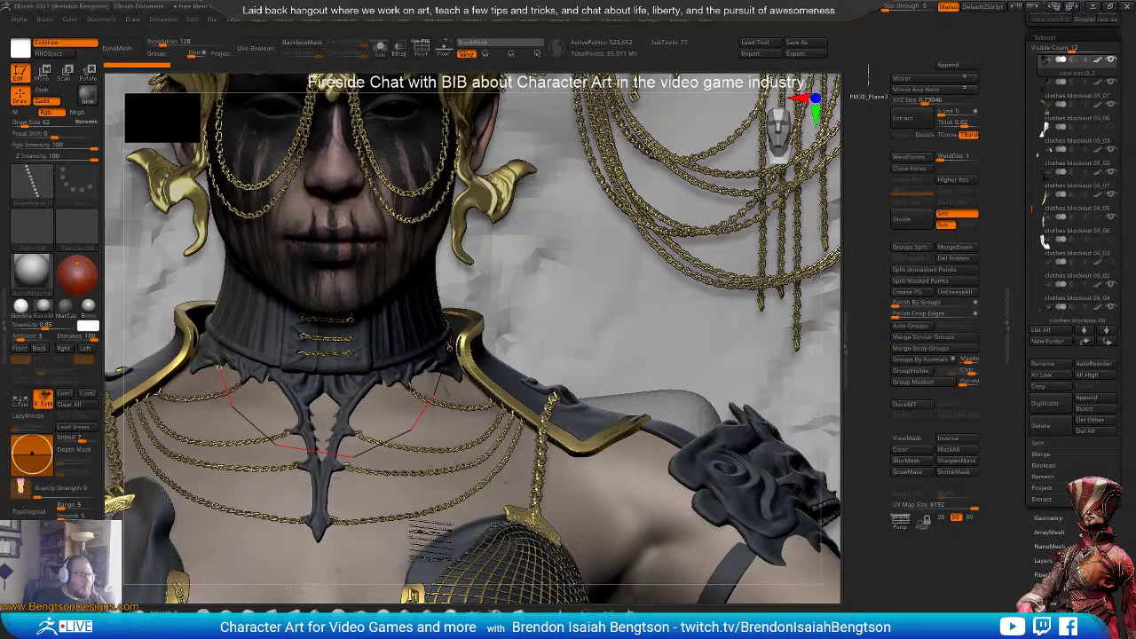
pyautogui.moveTo(326, 468)
pyautogui.mouseDown(button='right')
pyautogui.moveTo(329, 497)
pyautogui.moveTo(351, 484)
pyautogui.moveTo(381, 408)
pyautogui.moveTo(466, 284)
pyautogui.mouseUp(button='right')
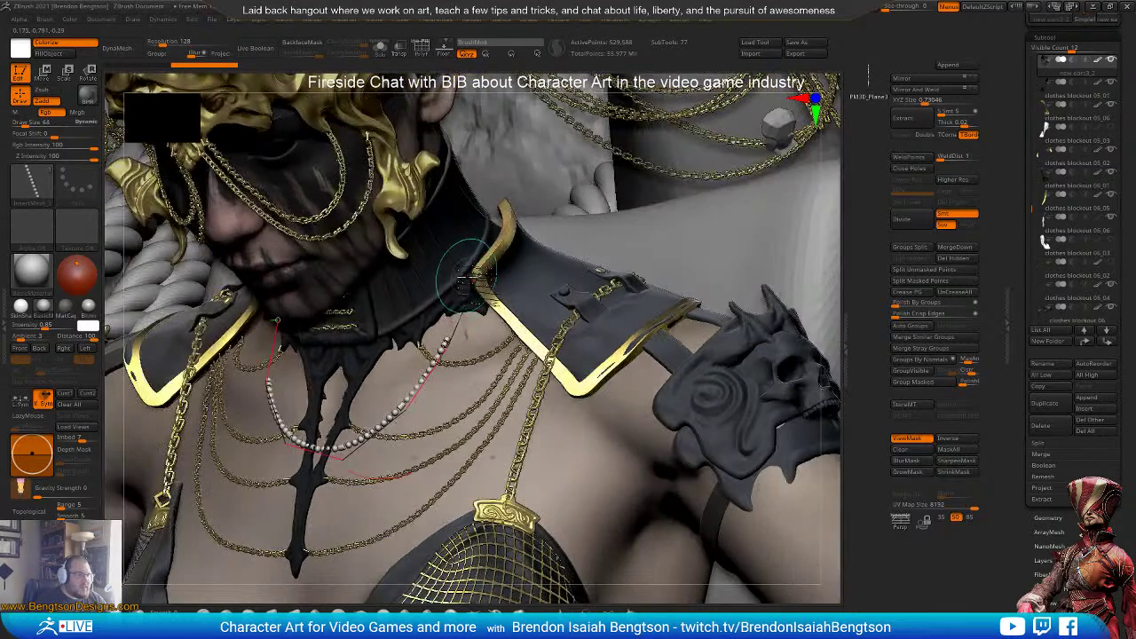
pyautogui.moveTo(479, 272); pyautogui.dragTo(473, 273)
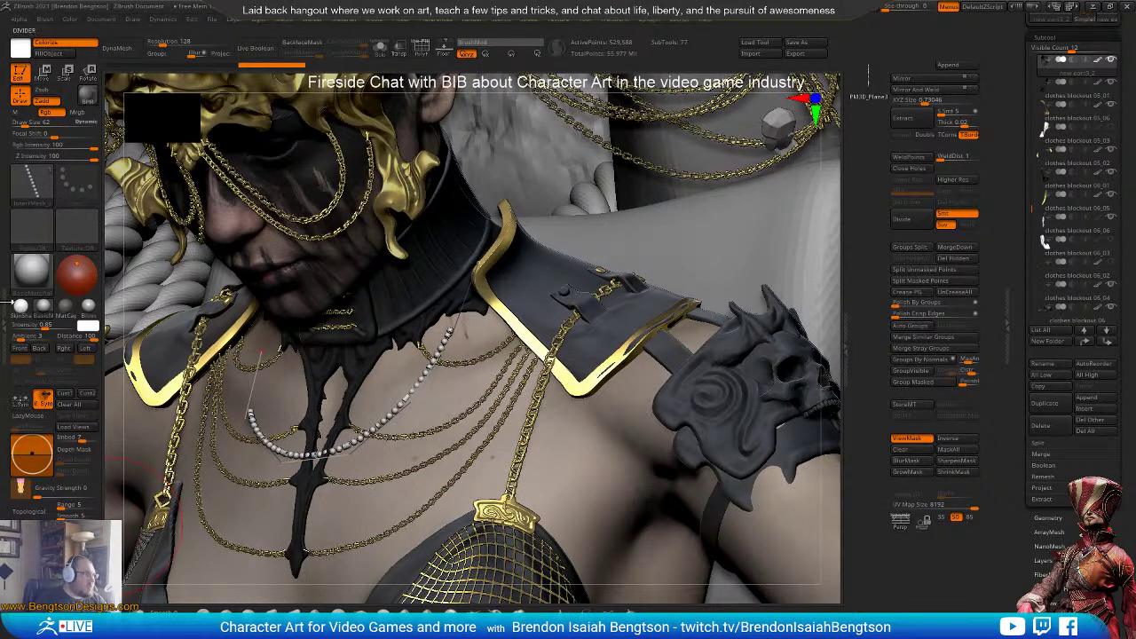
# - Set the brush's Max Bend Angle to 75 and the stroke's CurveStep to about 0.67
pyautogui.click(6, 317)
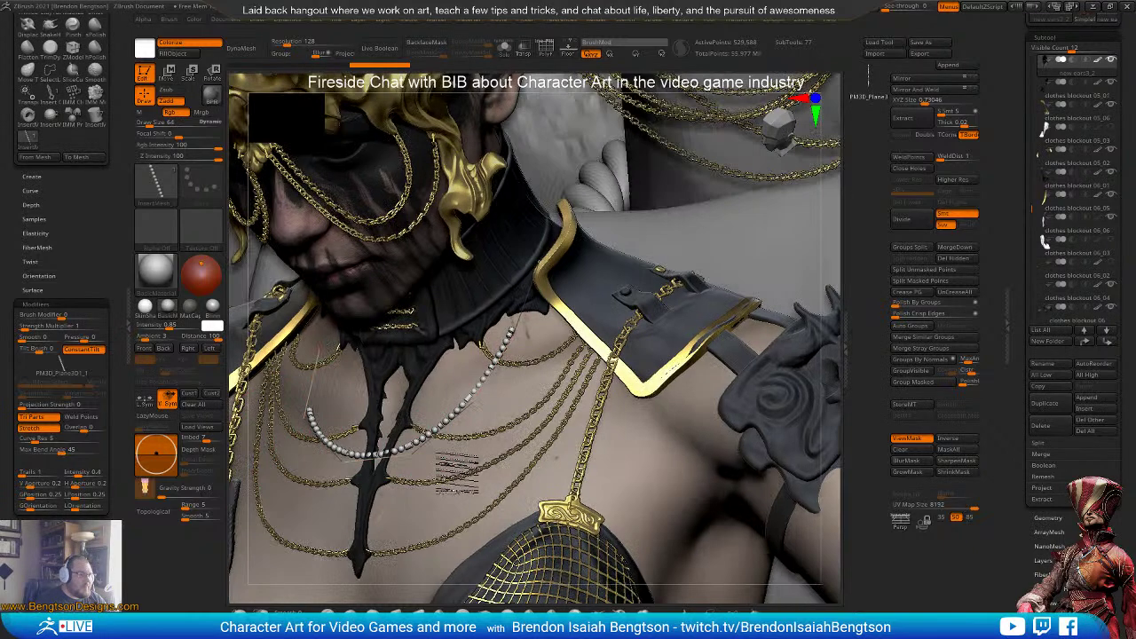
pyautogui.moveTo(318, 352); pyautogui.dragTo(264, 408, button='right')
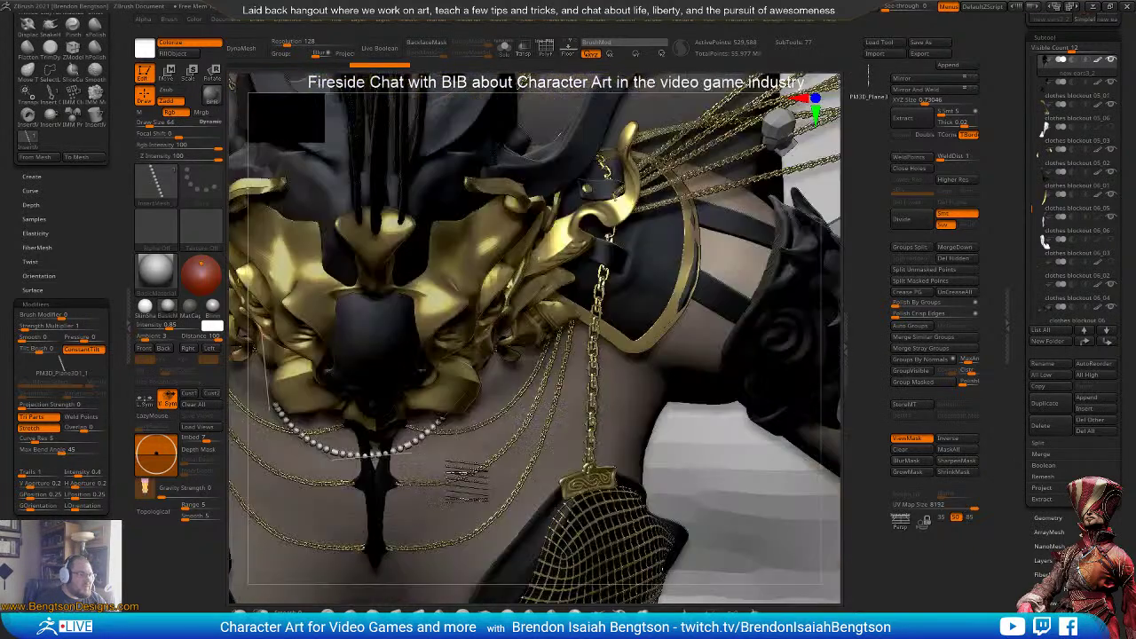
pyautogui.moveTo(443, 491); pyautogui.dragTo(496, 410, button='right')
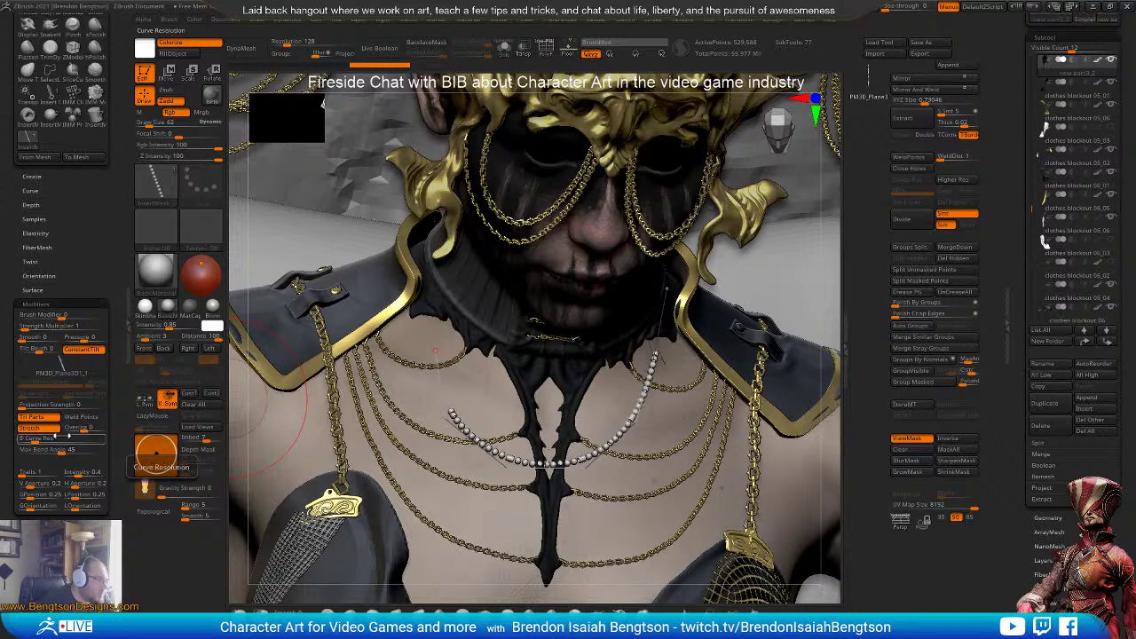
pyautogui.moveTo(61, 450); pyautogui.dragTo(87, 450)
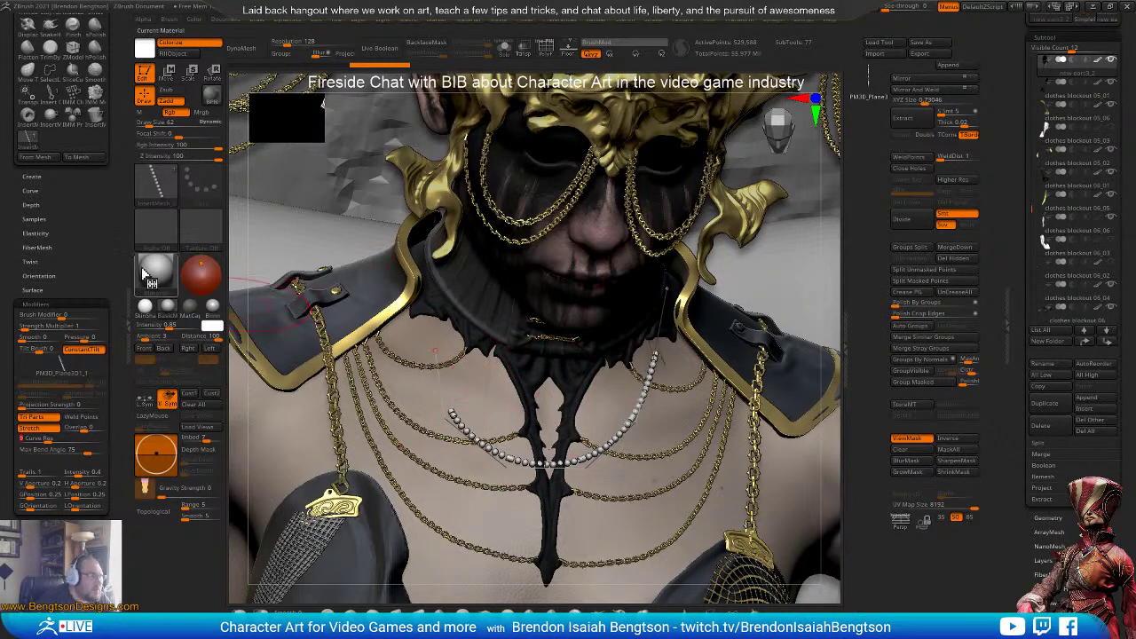
pyautogui.moveTo(74, 193)
pyautogui.mouseDown()
pyautogui.moveTo(95, 337)
pyautogui.moveTo(96, 64)
pyautogui.mouseUp()
pyautogui.moveTo(74, 313); pyautogui.dragTo(76, 180)
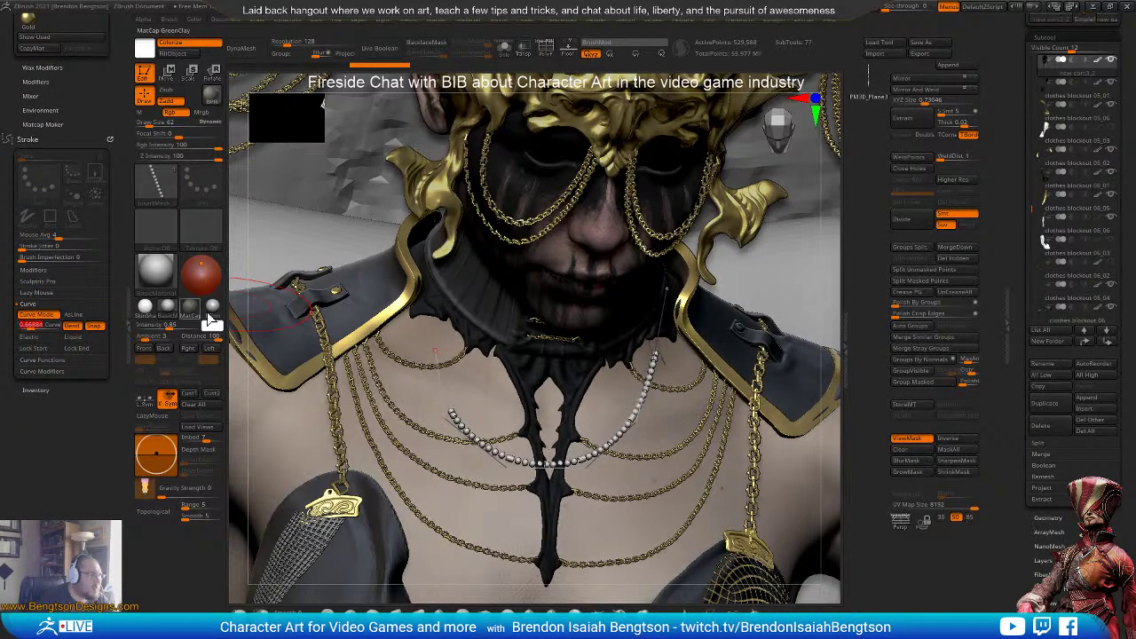
# - Reshape the chest bead strand by moving its ends so it hangs from the shoulder collar to the central neck ornament
pyautogui.moveTo(446, 411); pyautogui.dragTo(408, 332)
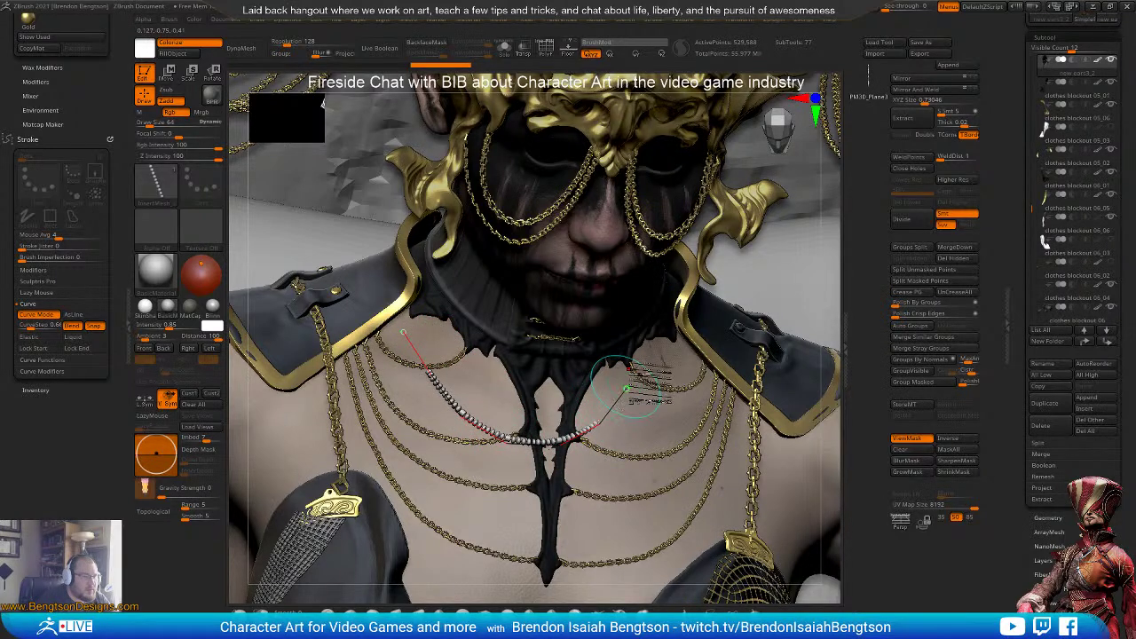
pyautogui.moveTo(627, 388)
pyautogui.mouseDown()
pyautogui.moveTo(664, 343)
pyautogui.moveTo(631, 352)
pyautogui.mouseUp()
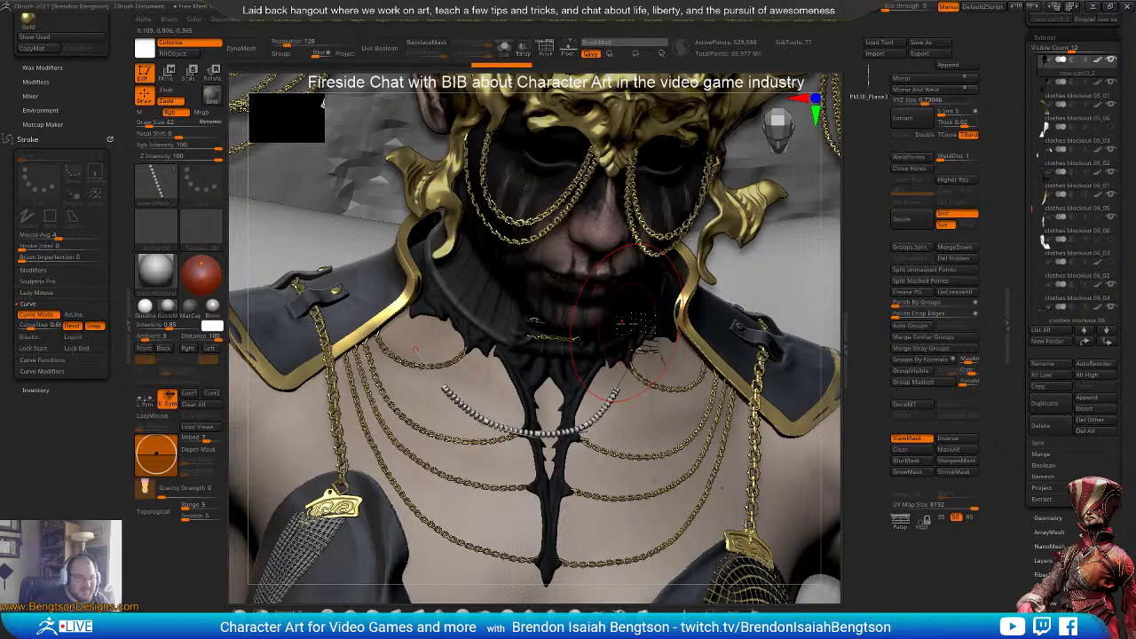
pyautogui.moveTo(459, 462); pyautogui.dragTo(428, 355, button='right')
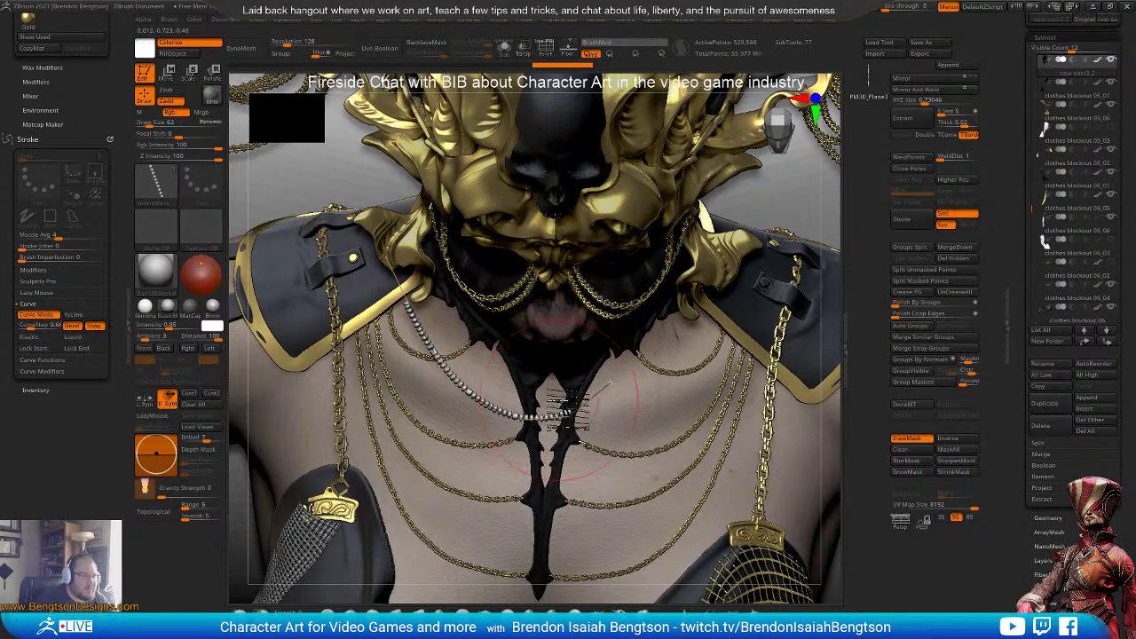
pyautogui.keyDown('alt'); pyautogui.click(586, 506); pyautogui.keyUp('alt')
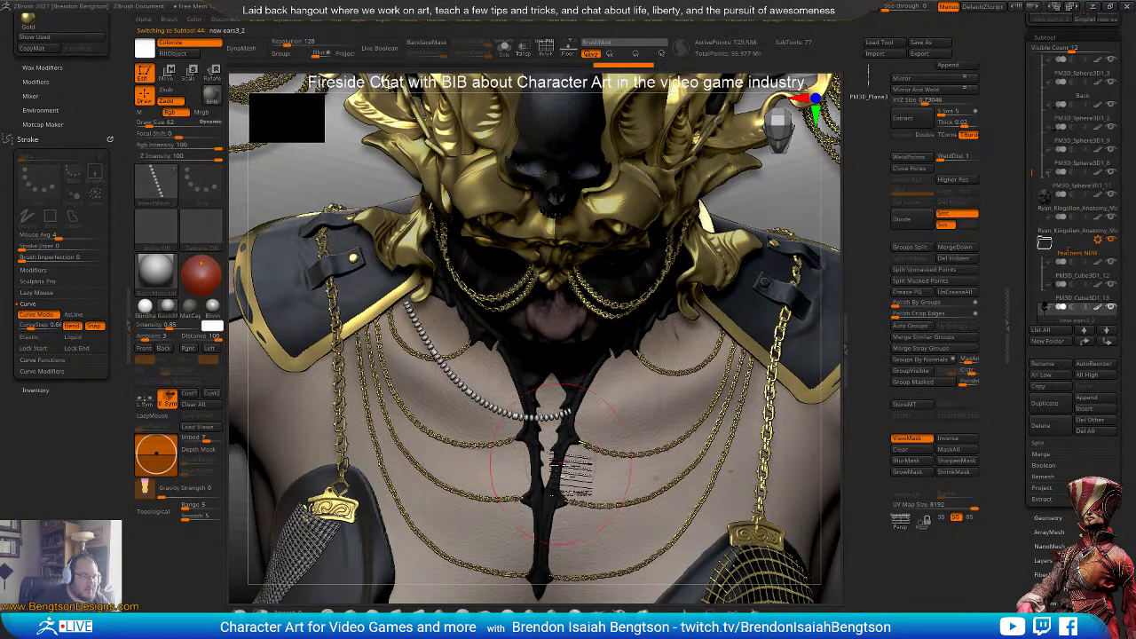
# - Set the focal shift to -15 and draw a second bead strand along the lower edge of the neck collar, adjusting its ends
pyautogui.moveTo(701, 391); pyautogui.dragTo(706, 404)
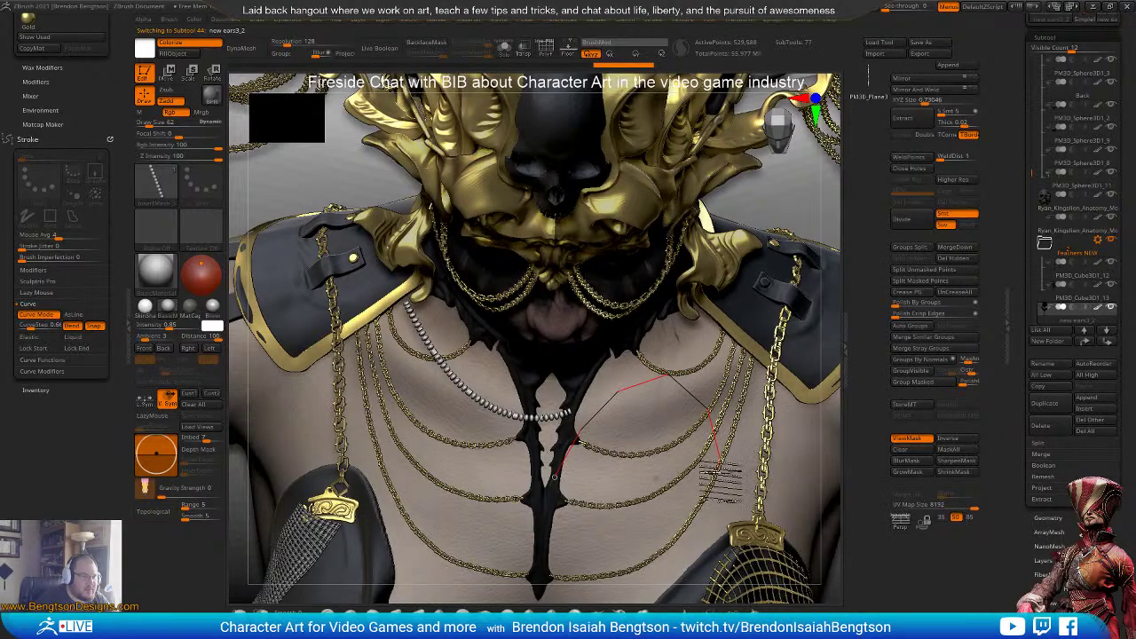
pyautogui.moveTo(596, 490)
pyautogui.mouseDown(button='right')
pyautogui.moveTo(585, 403)
pyautogui.moveTo(604, 411)
pyautogui.moveTo(606, 434)
pyautogui.moveTo(543, 475)
pyautogui.mouseUp(button='right')
pyautogui.press('space')
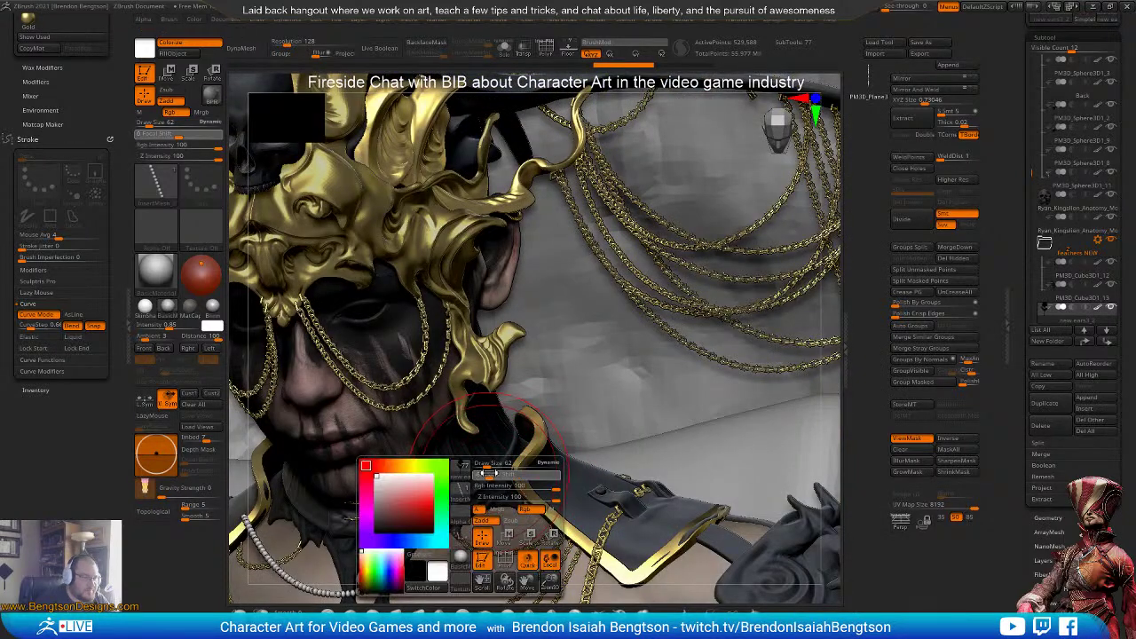
pyautogui.moveTo(486, 474); pyautogui.dragTo(500, 462)
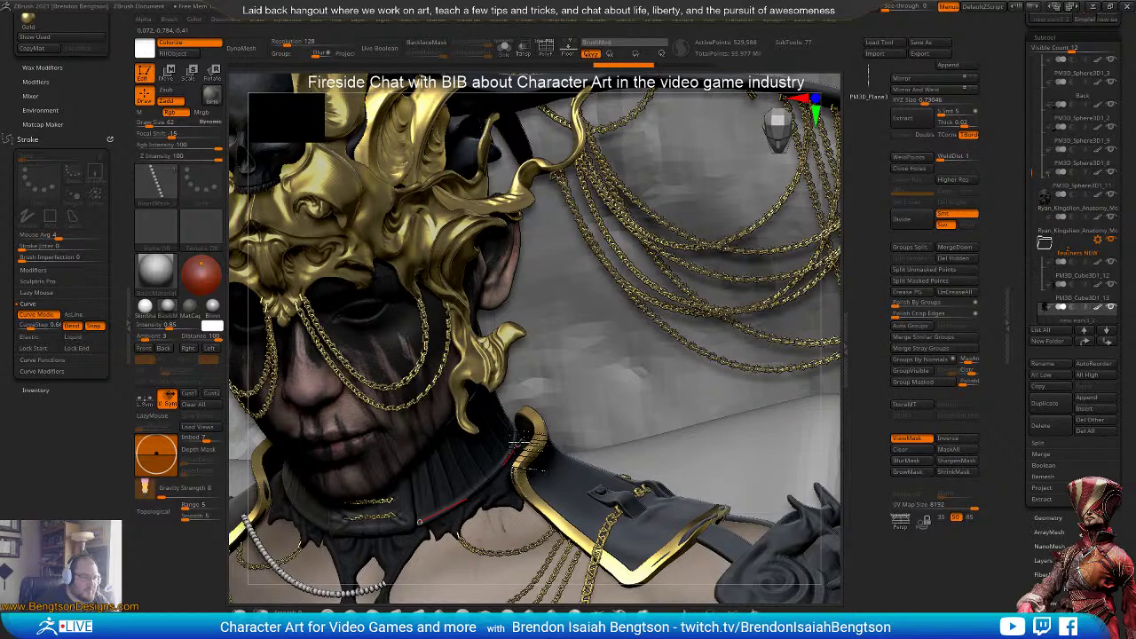
pyautogui.moveTo(420, 522); pyautogui.dragTo(418, 523)
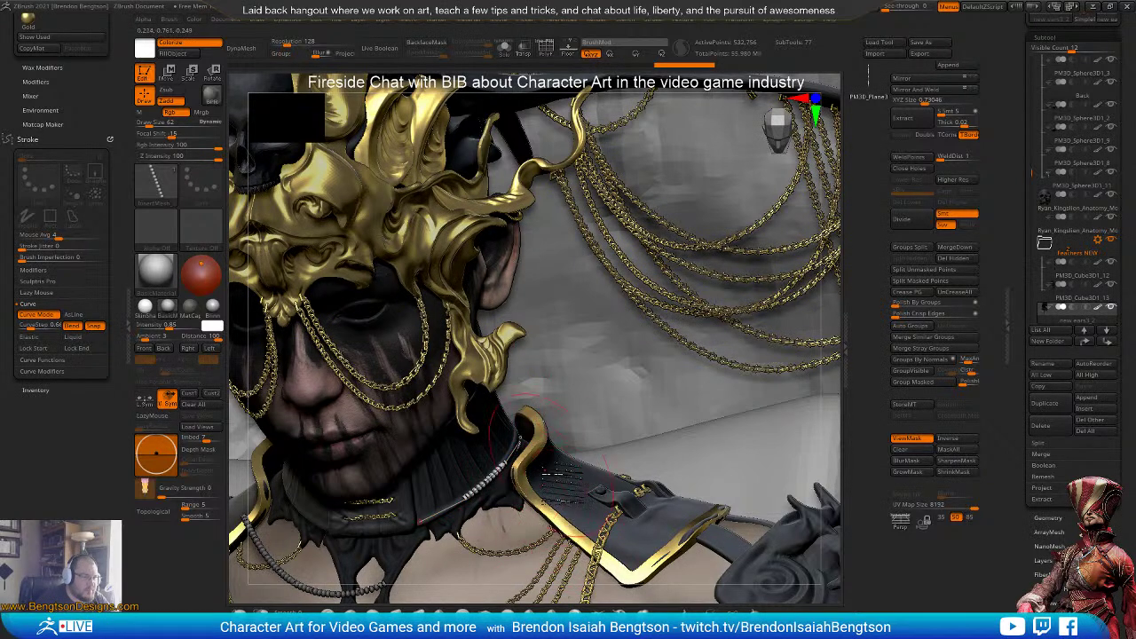
pyautogui.moveTo(549, 499)
pyautogui.mouseDown(button='right')
pyautogui.moveTo(497, 484)
pyautogui.moveTo(470, 498)
pyautogui.mouseUp(button='right')
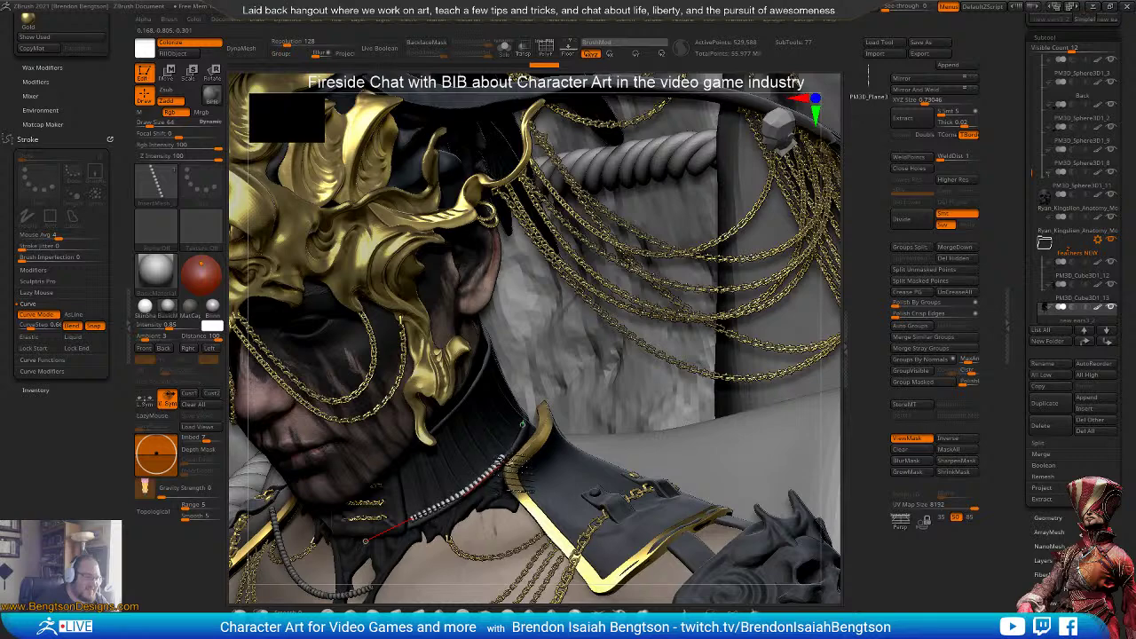
pyautogui.click(503, 460)
pyautogui.moveTo(605, 451); pyautogui.dragTo(666, 444)
pyautogui.moveTo(585, 469); pyautogui.dragTo(476, 479)
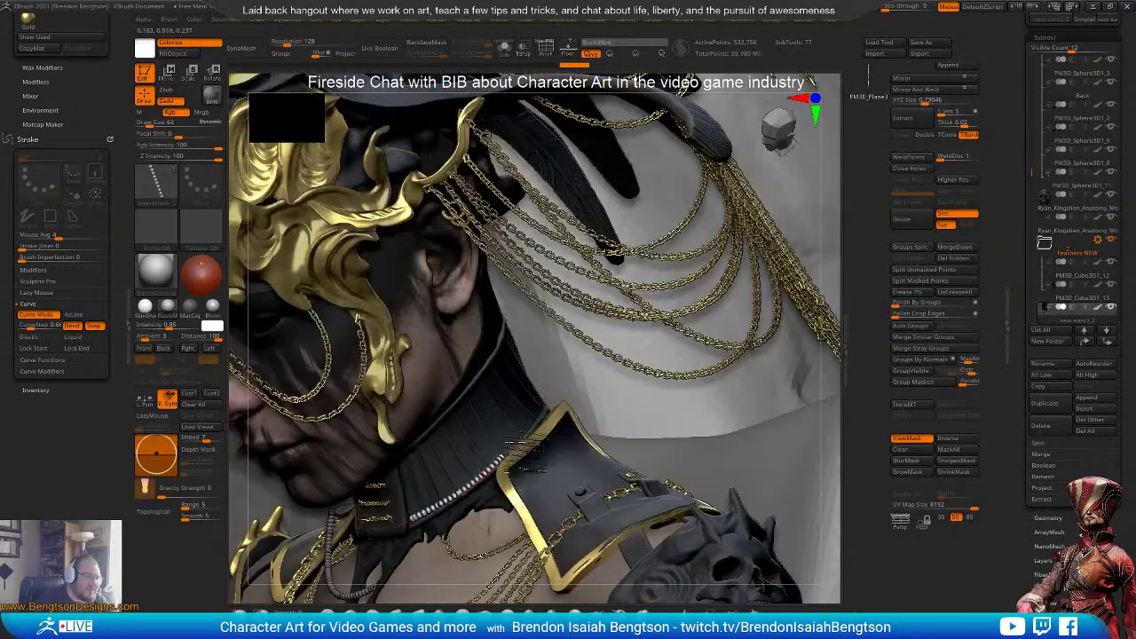
pyautogui.moveTo(555, 522)
pyautogui.keyDown('alt'); pyautogui.mouseDown()
pyautogui.moveTo(551, 569)
pyautogui.moveTo(541, 461)
pyautogui.mouseUp(); pyautogui.keyUp('alt')
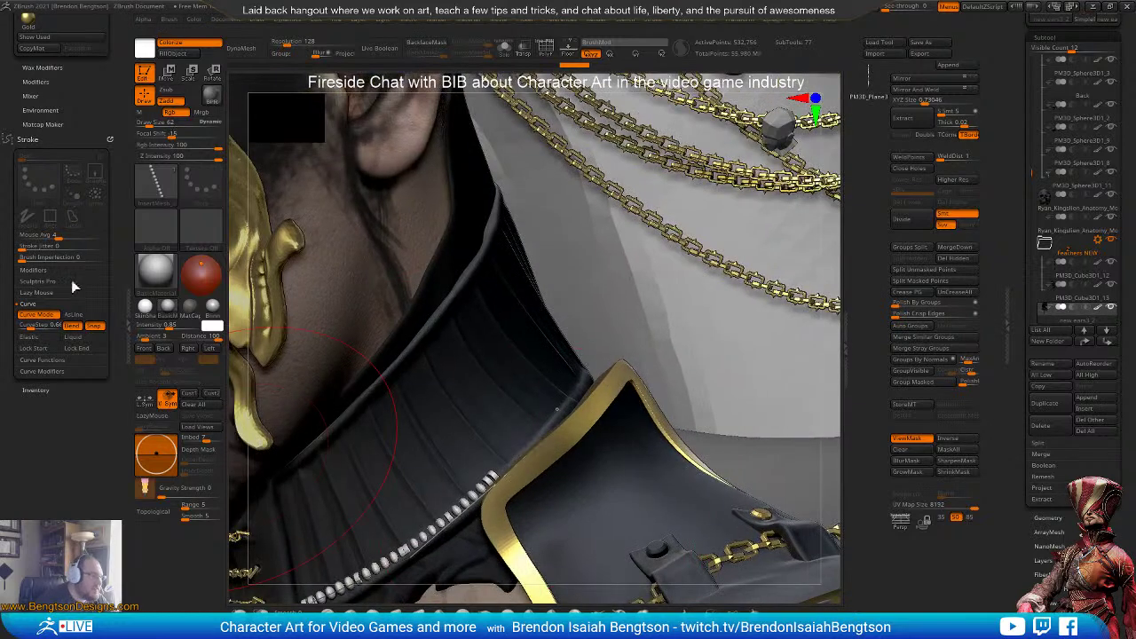
# - Turn off the brush's Tri Parts mode and pull the collar's bead strand up toward the back of the neck
pyautogui.scroll(3, 44, 400)
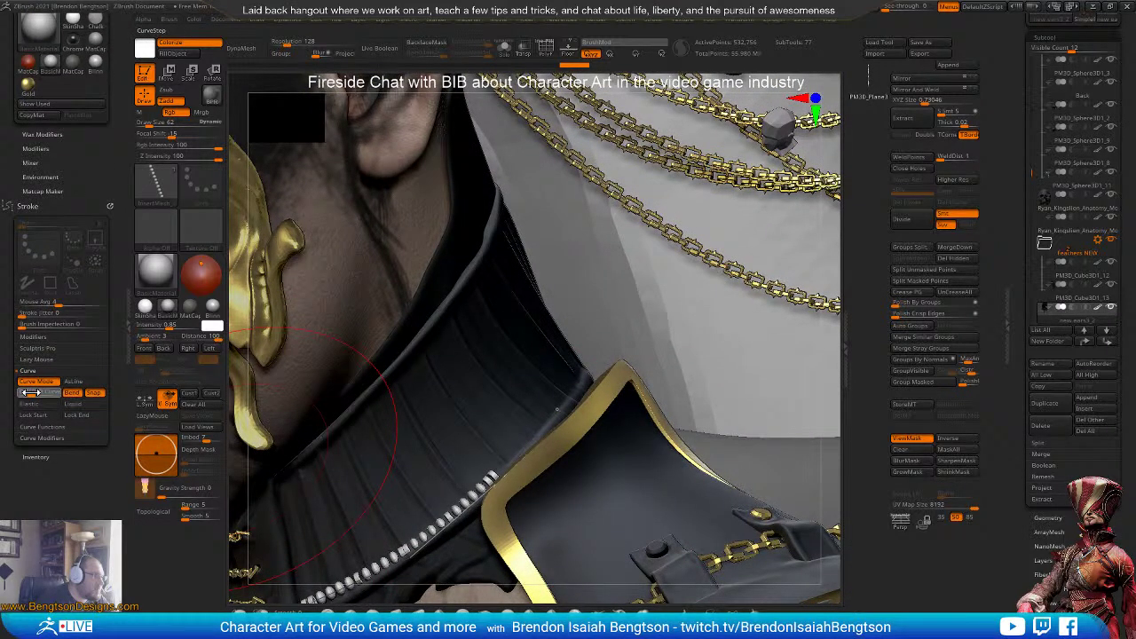
pyautogui.moveTo(52, 158)
pyautogui.mouseDown()
pyautogui.moveTo(68, 221)
pyautogui.moveTo(73, 338)
pyautogui.mouseUp()
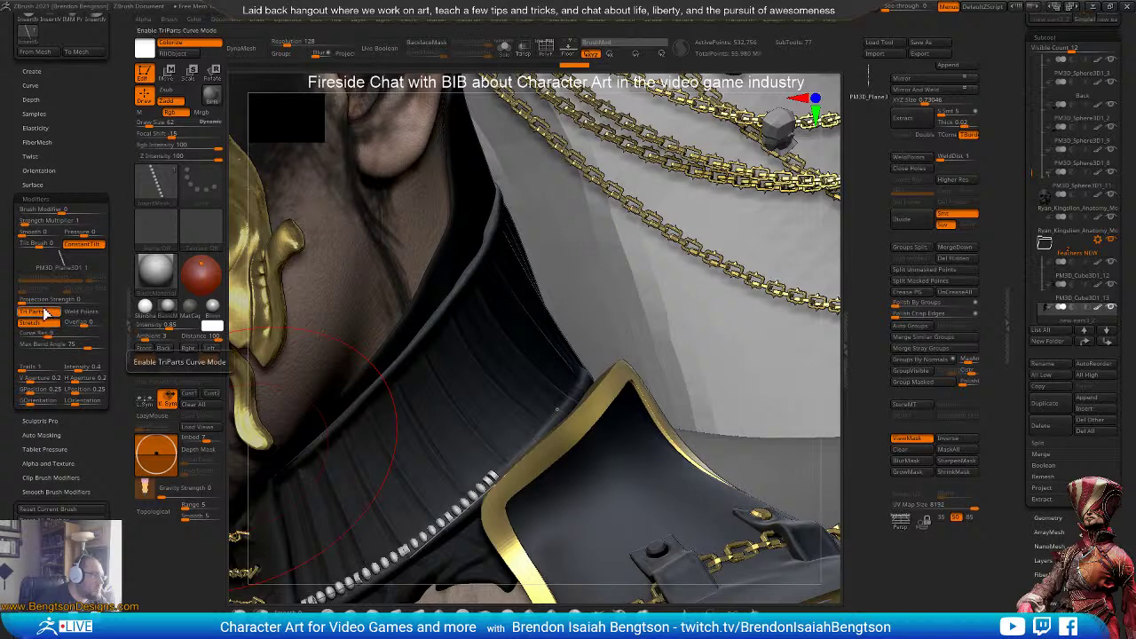
pyautogui.click(45, 315)
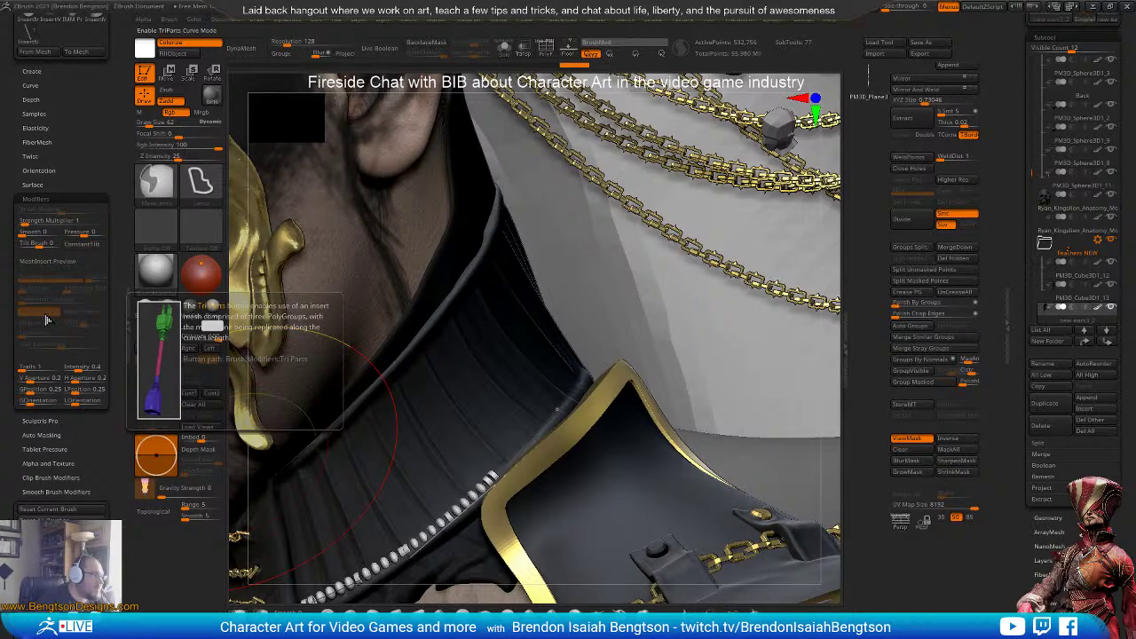
pyautogui.click(47, 320)
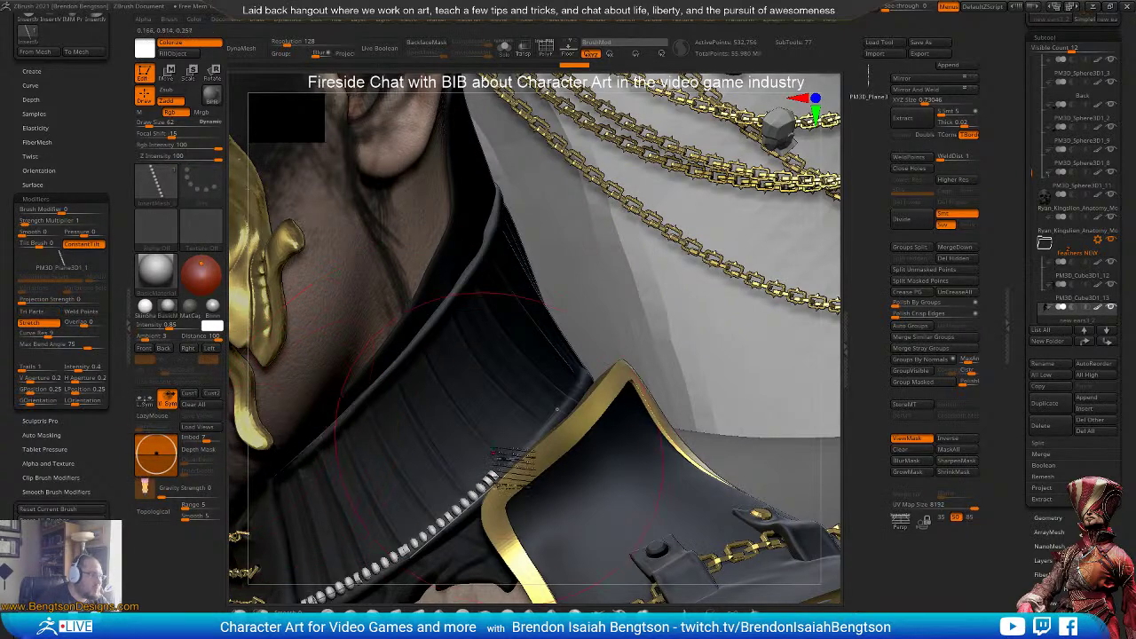
pyautogui.moveTo(513, 457); pyautogui.dragTo(577, 373)
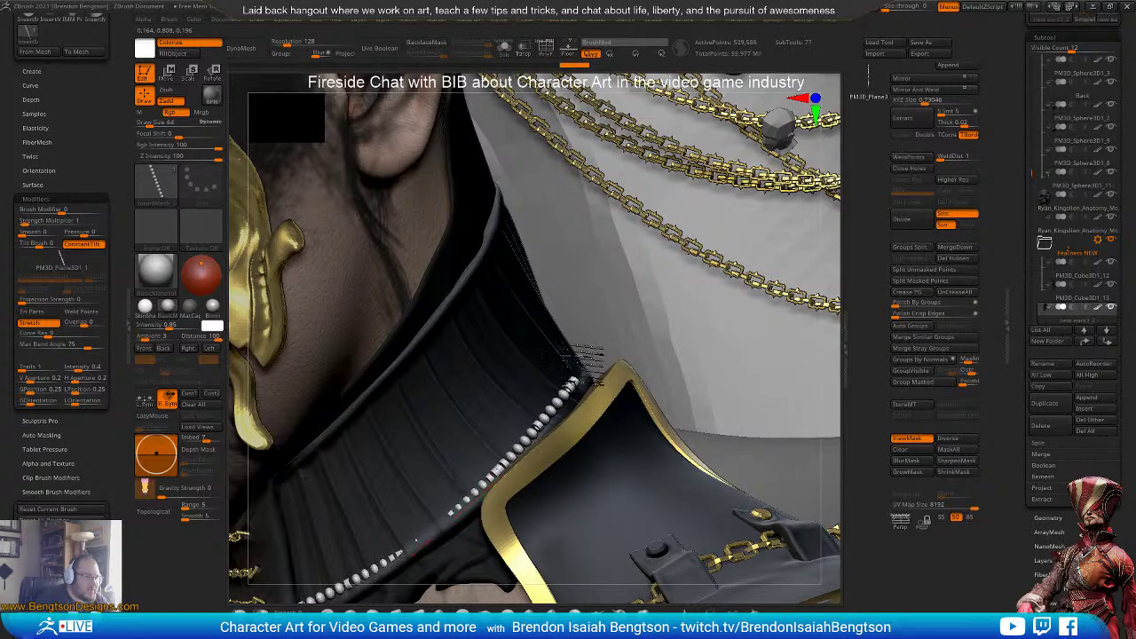
# - Reshape the collar's bead strand into a loop hanging between the neck collar and the gold shoulder trim
pyautogui.moveTo(498, 488); pyautogui.dragTo(577, 493, button='right')
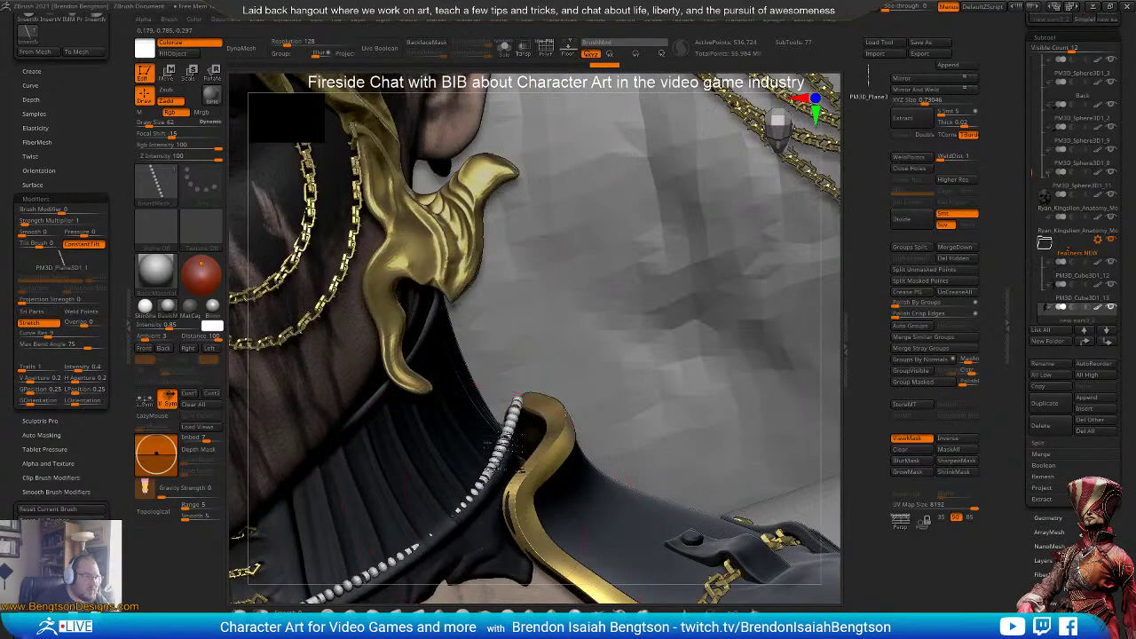
pyautogui.keyDown('ctrl'); pyautogui.moveTo(532, 461); pyautogui.dragTo(524, 391, button='right'); pyautogui.keyUp('ctrl')
pyautogui.moveTo(577, 355); pyautogui.dragTo(444, 484, button='right')
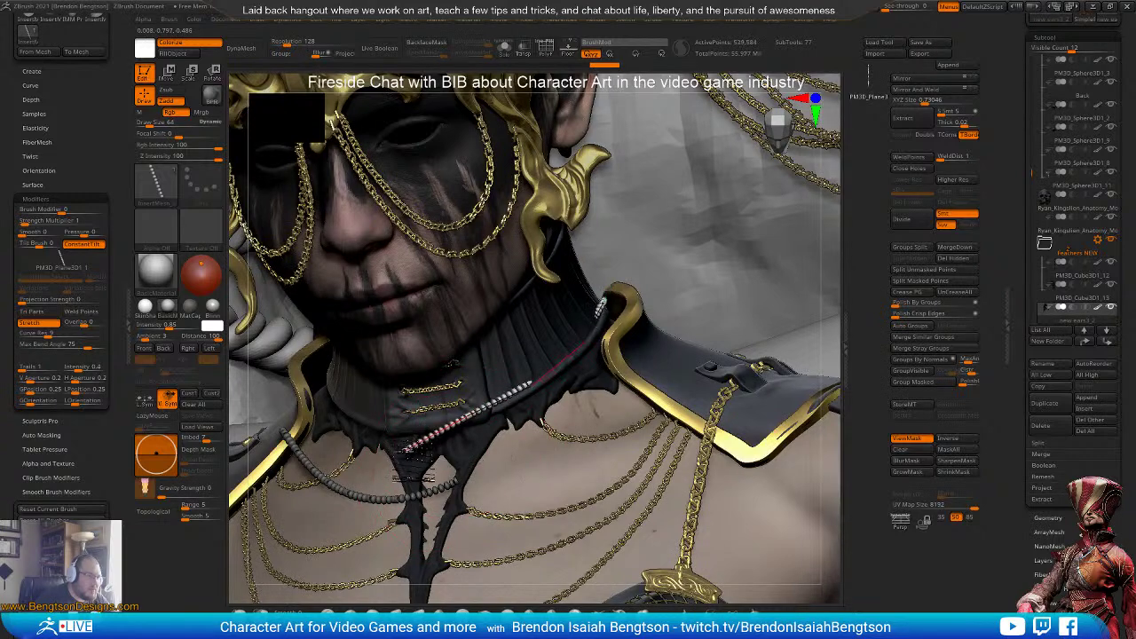
pyautogui.moveTo(416, 455)
pyautogui.mouseDown()
pyautogui.moveTo(444, 537)
pyautogui.moveTo(612, 526)
pyautogui.moveTo(806, 434)
pyautogui.moveTo(777, 354)
pyautogui.moveTo(756, 332)
pyautogui.mouseUp()
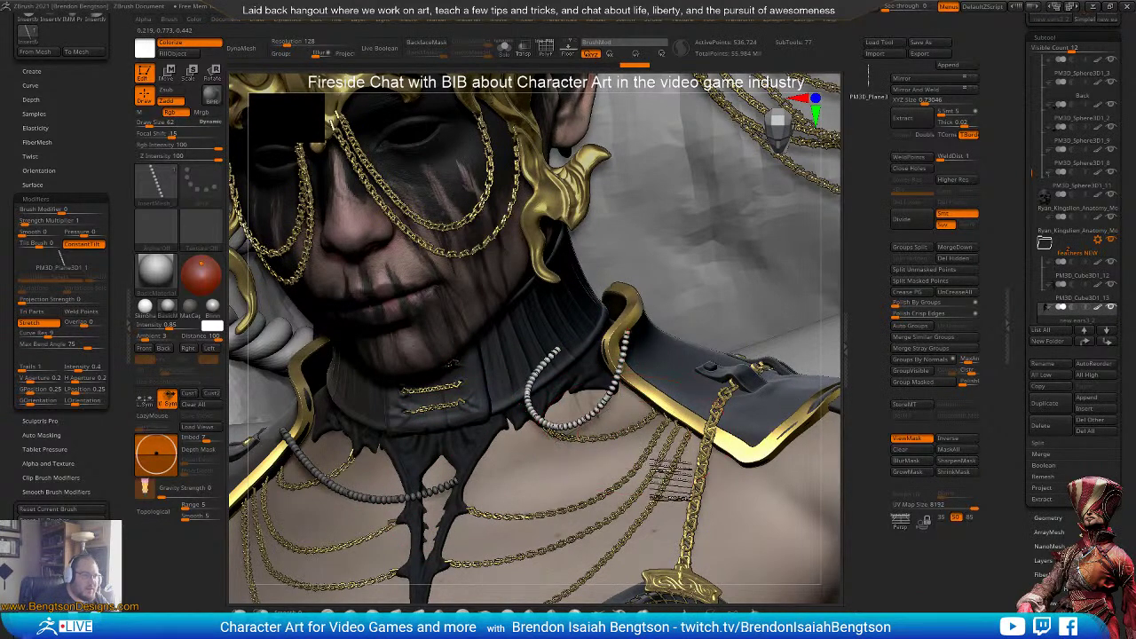
# - Draw a straight bead strand hanging down from the outer tip of the headdress's lower brim arm
pyautogui.moveTo(569, 382); pyautogui.dragTo(558, 435, button='right')
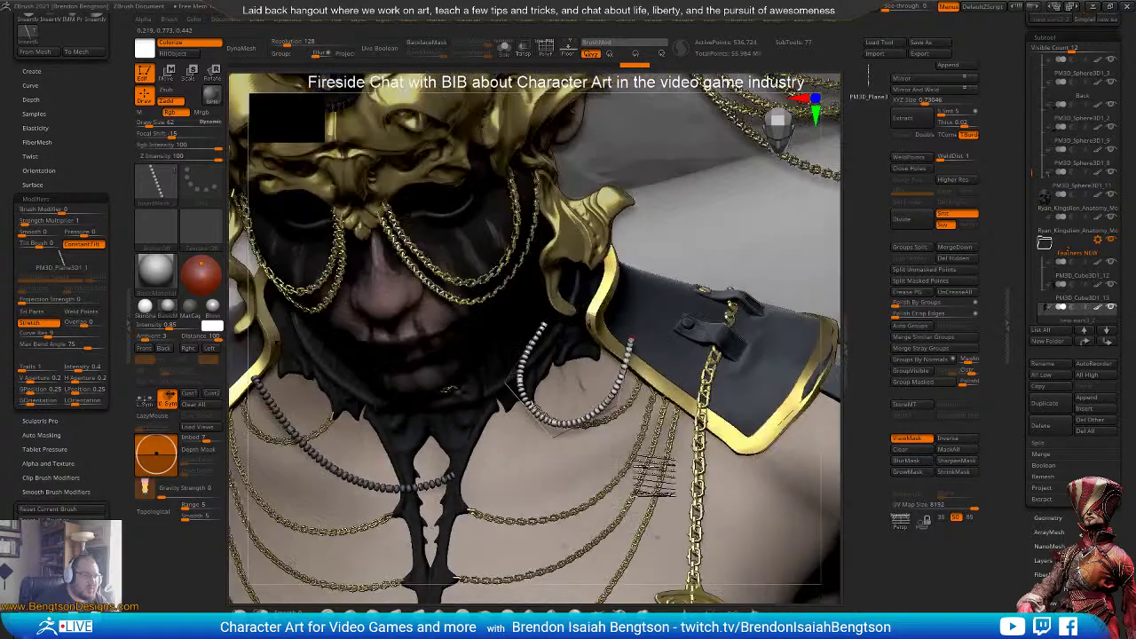
pyautogui.moveTo(654, 474); pyautogui.dragTo(671, 422, button='right')
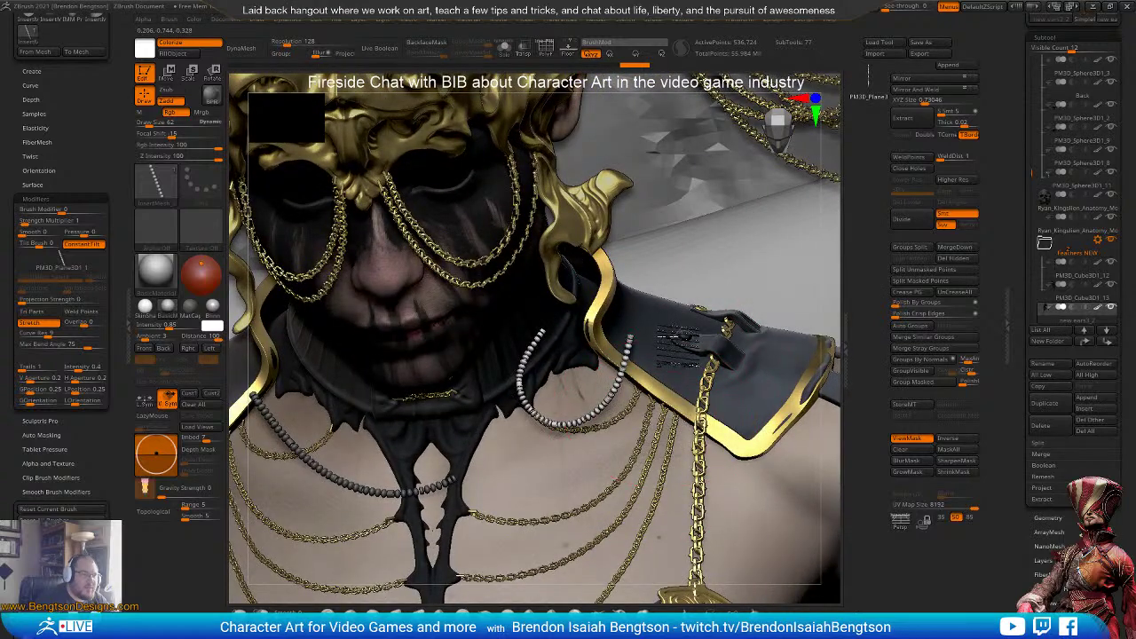
pyautogui.keyDown('ctrl'); pyautogui.moveTo(680, 348); pyautogui.dragTo(698, 300, button='right'); pyautogui.keyUp('ctrl')
pyautogui.moveTo(578, 435); pyautogui.dragTo(526, 517, button='right')
pyautogui.keyDown('alt'); pyautogui.moveTo(622, 222); pyautogui.dragTo(743, 317, button='right'); pyautogui.keyUp('alt')
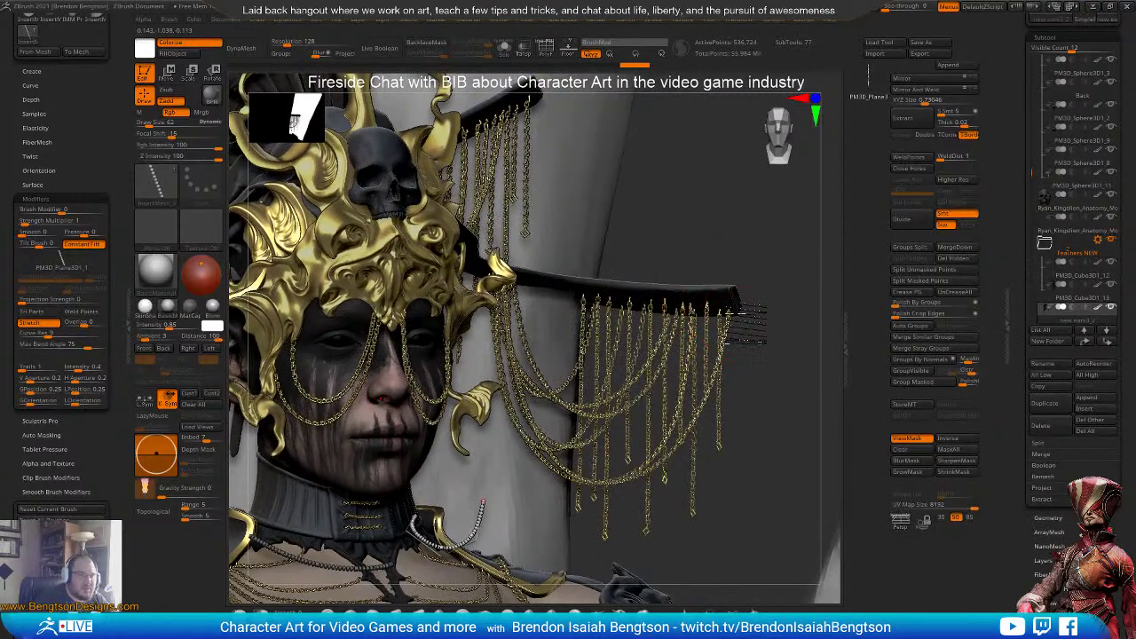
pyautogui.moveTo(735, 313); pyautogui.dragTo(728, 537)
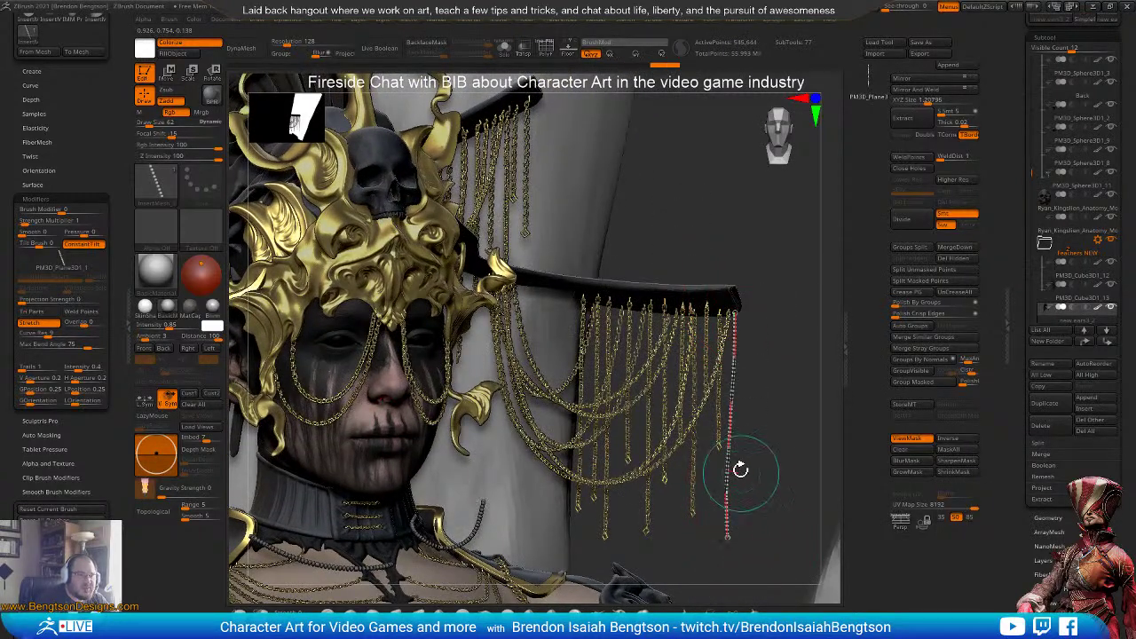
# - Set the draw size to 77 and adjust the lower end and middle of the hanging bead strand
pyautogui.rightClick(765, 440)
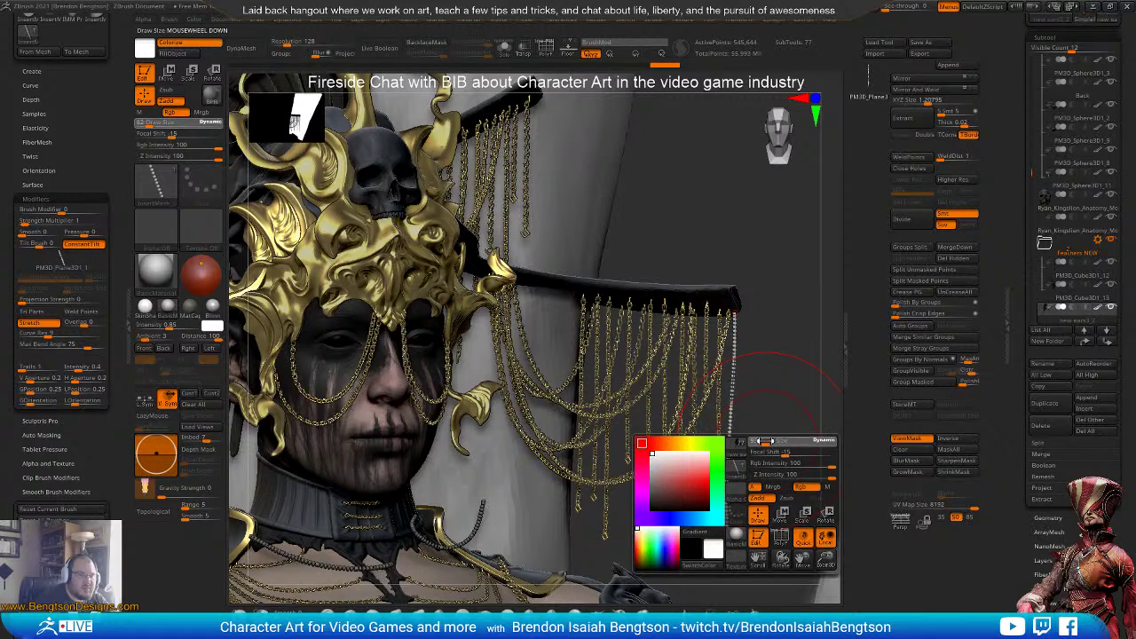
pyautogui.moveTo(728, 536)
pyautogui.mouseDown()
pyautogui.moveTo(732, 527)
pyautogui.moveTo(730, 537)
pyautogui.mouseUp()
pyautogui.moveTo(730, 476)
pyautogui.keyDown('shift'); pyautogui.mouseDown()
pyautogui.moveTo(731, 486)
pyautogui.moveTo(731, 444)
pyautogui.mouseUp(); pyautogui.keyUp('shift')
pyautogui.click(730, 484)
pyautogui.moveTo(730, 387)
pyautogui.keyDown('shift'); pyautogui.mouseDown()
pyautogui.moveTo(733, 444)
pyautogui.moveTo(735, 428)
pyautogui.mouseUp(); pyautogui.keyUp('shift')
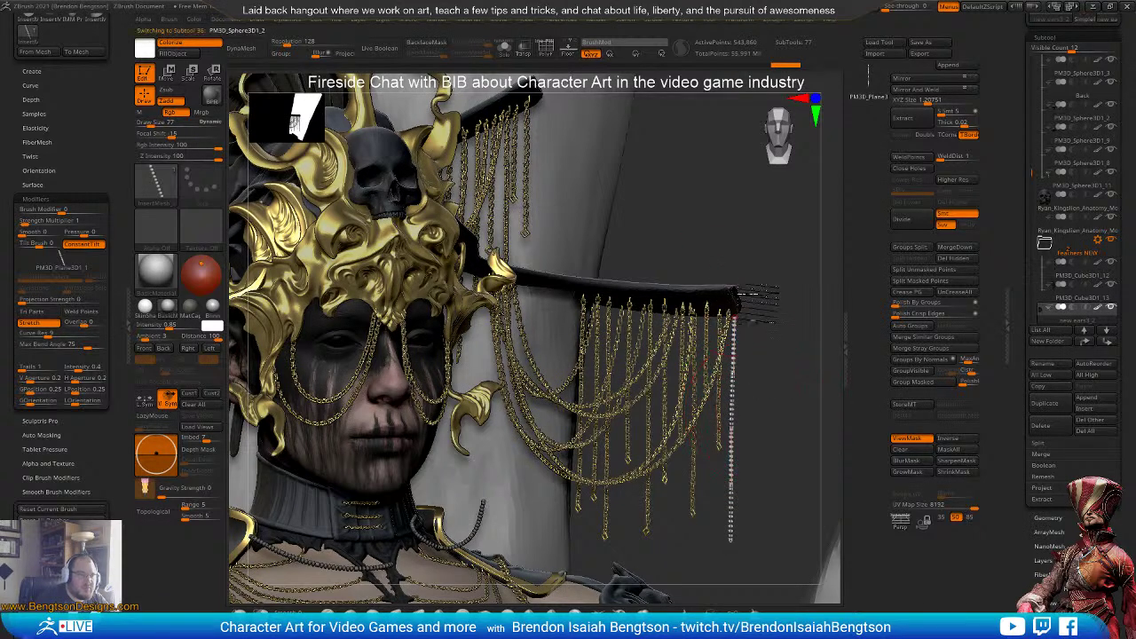
# - Make the headdress's brim arm the active subtool and collapse the brush settings tray to widen the canvas
pyautogui.keyDown('alt'); pyautogui.click(737, 300); pyautogui.keyUp('alt')
pyautogui.moveTo(771, 471); pyautogui.dragTo(741, 388)
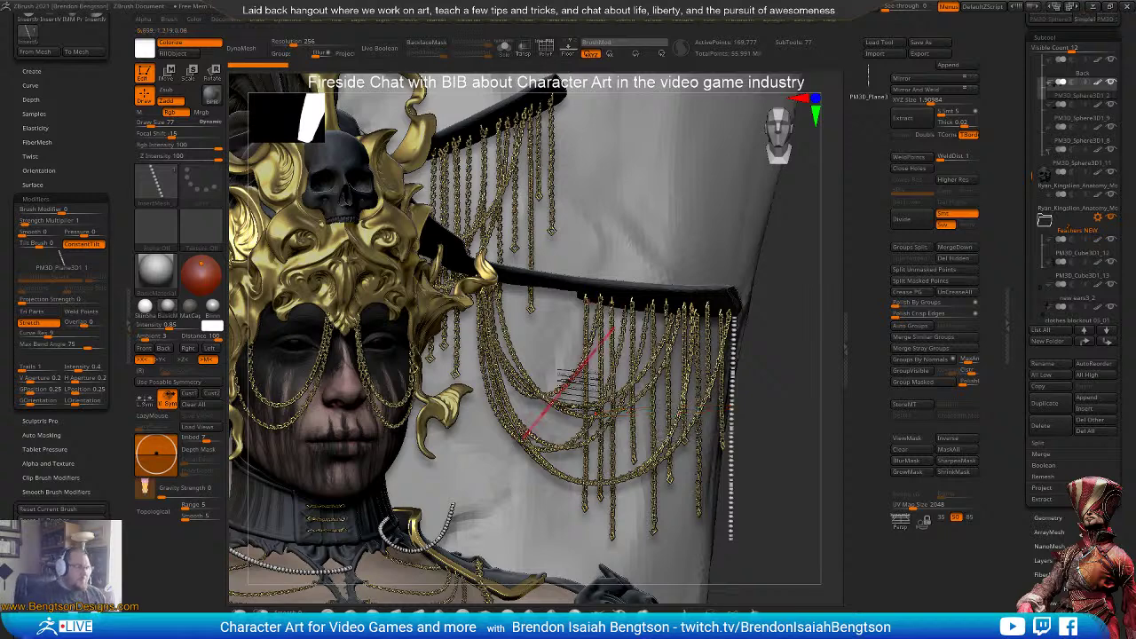
pyautogui.click(125, 324)
pyautogui.keyDown('alt'); pyautogui.moveTo(498, 437); pyautogui.dragTo(563, 279, button='right'); pyautogui.keyUp('alt')
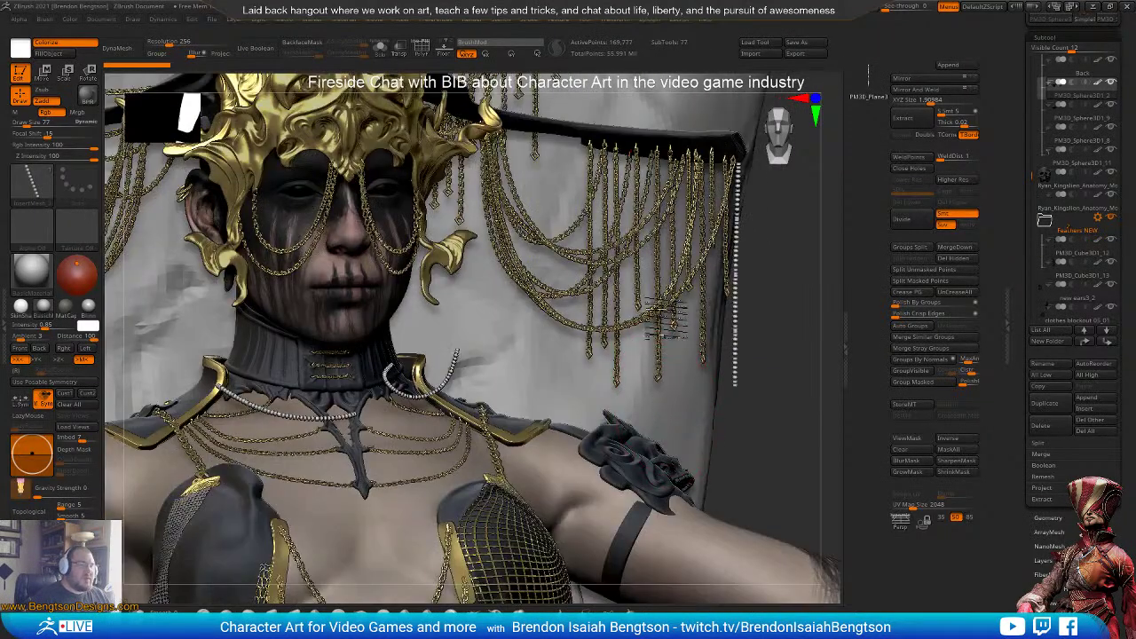
pyautogui.keyDown('ctrl'); pyautogui.moveTo(666, 320); pyautogui.dragTo(584, 377, button='right'); pyautogui.keyUp('ctrl')
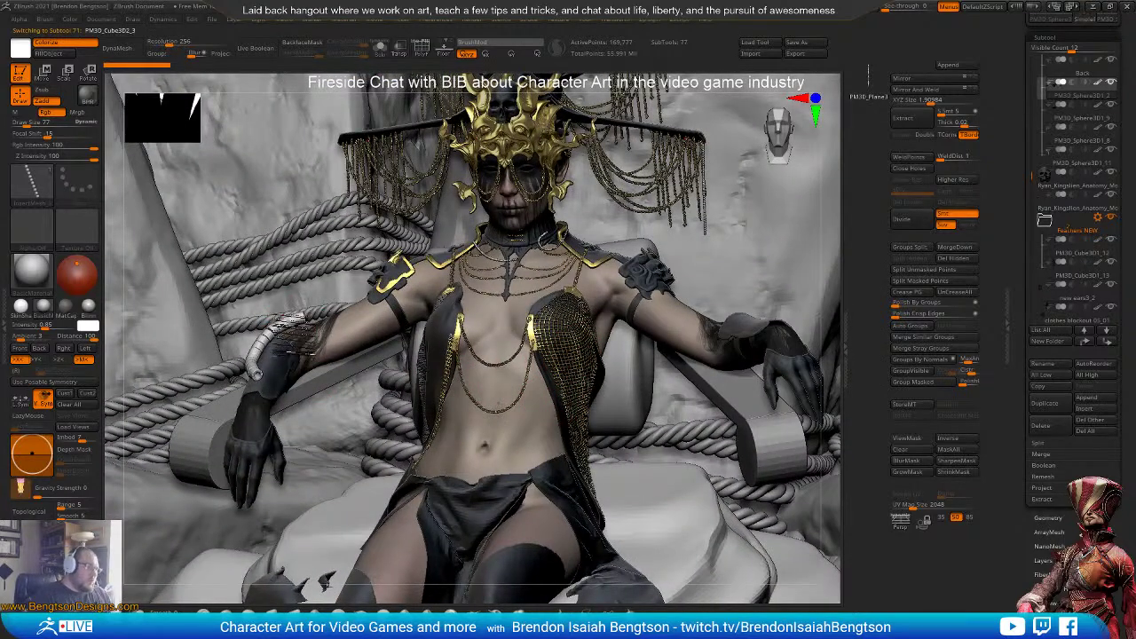
# - Select the forearm piece with the segmented tube as the active subtool and isolate it in Solo mode
pyautogui.keyDown('alt'); pyautogui.click(284, 330); pyautogui.keyUp('alt')
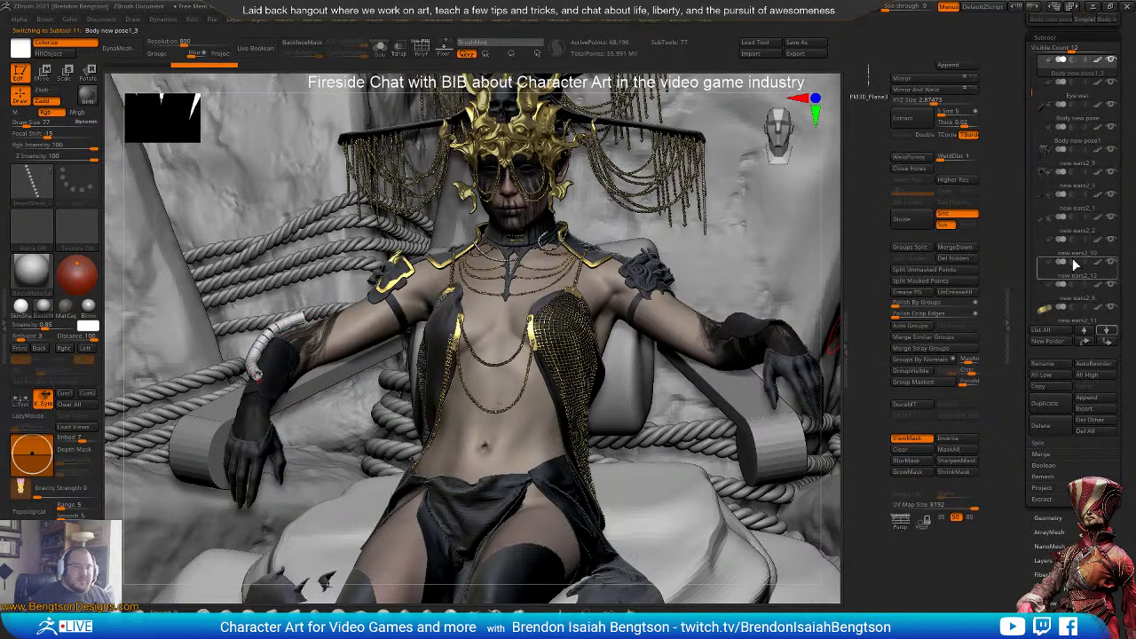
pyautogui.hotkey('alt', 's')
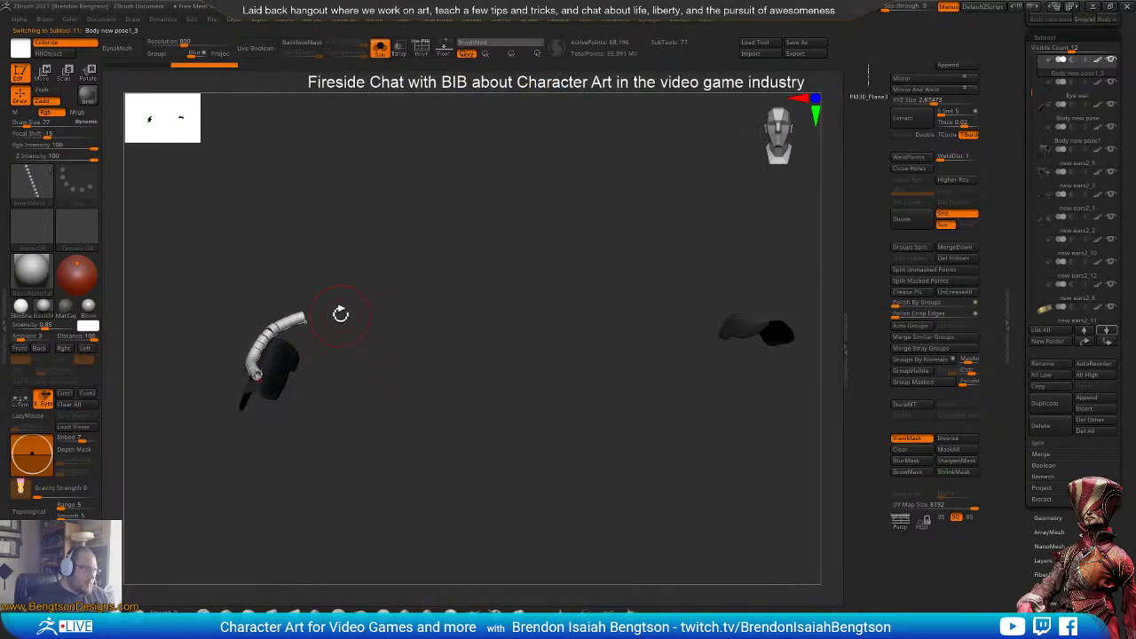
pyautogui.hotkey('alt', 's')
pyautogui.keyDown('shift'); pyautogui.moveTo(276, 352); pyautogui.dragTo(285, 368); pyautogui.keyUp('shift')
pyautogui.hotkey('alt', 's')
pyautogui.keyDown('ctrl'); pyautogui.moveTo(271, 347); pyautogui.dragTo(388, 414, button='right'); pyautogui.keyUp('ctrl')
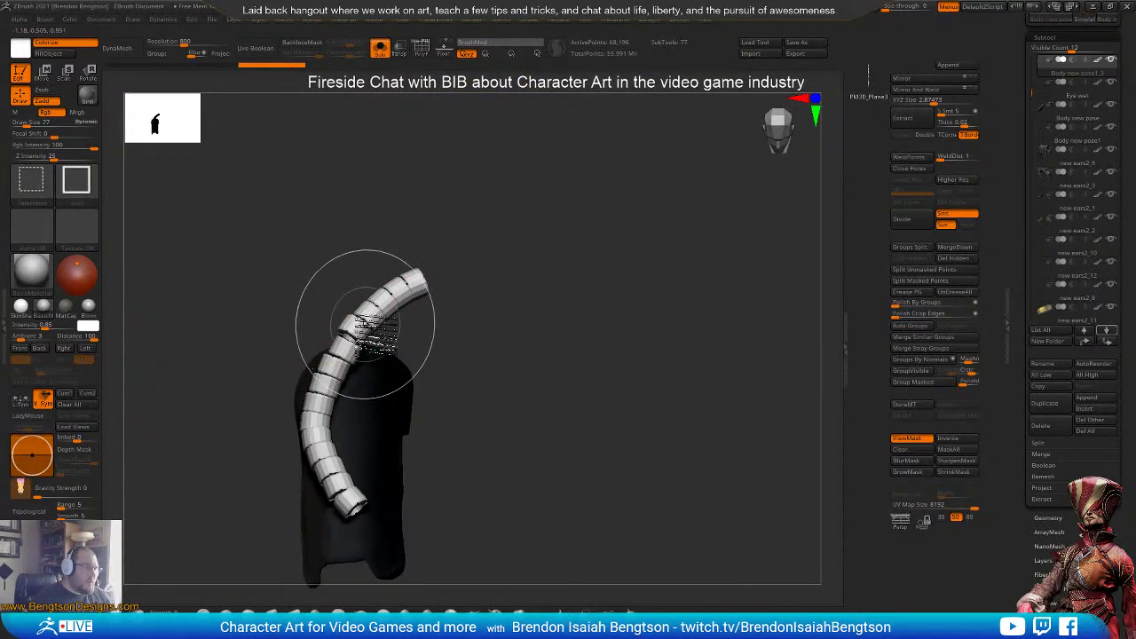
# - Hide the segmented tube on the forearm piece, delete the hidden geometry and show the full scene again
pyautogui.keyDown('ctrl'); pyautogui.keyDown('shift'); pyautogui.click(365, 325); pyautogui.keyUp('shift'); pyautogui.keyUp('ctrl')
pyautogui.keyDown('ctrl'); pyautogui.keyDown('shift'); pyautogui.click(365, 326); pyautogui.keyUp('shift'); pyautogui.keyUp('ctrl')
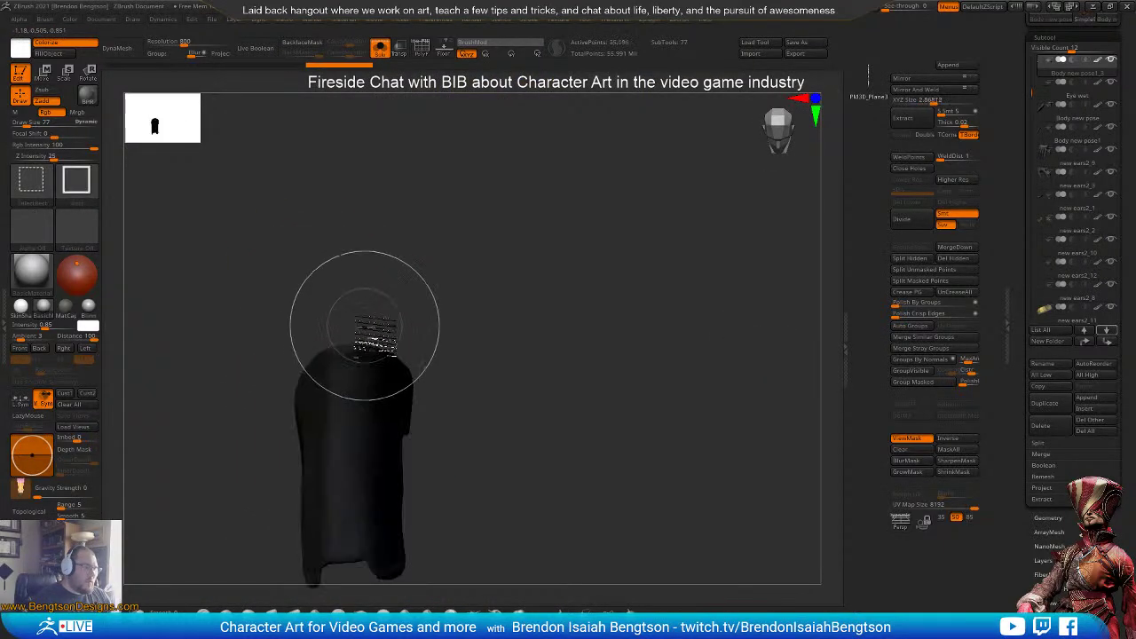
pyautogui.click(953, 260)
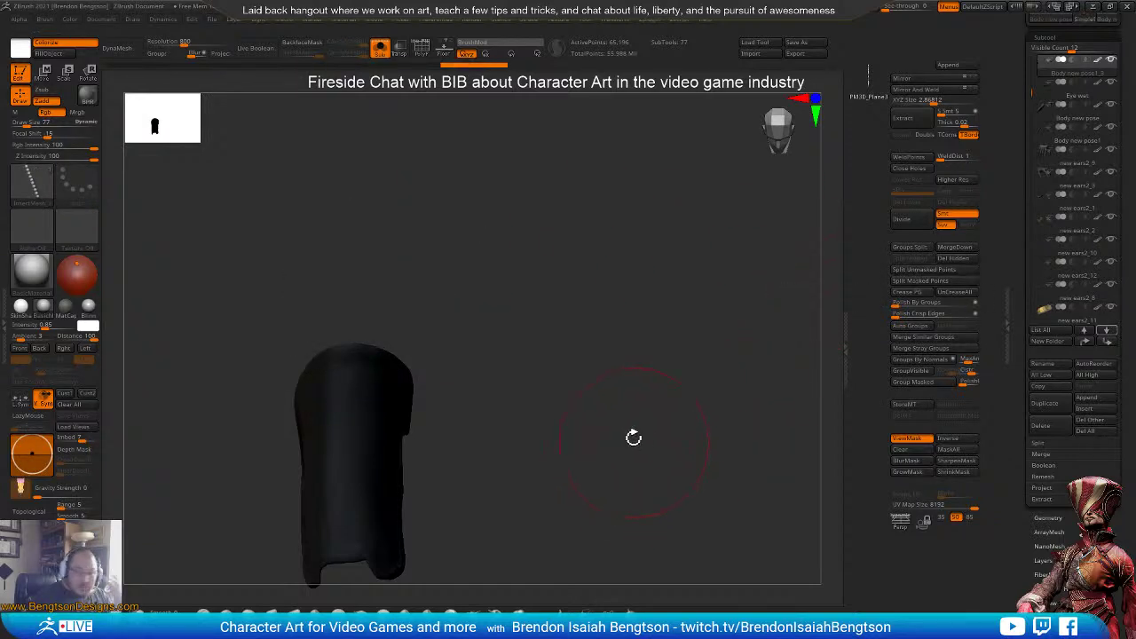
pyautogui.moveTo(626, 435); pyautogui.dragTo(609, 458)
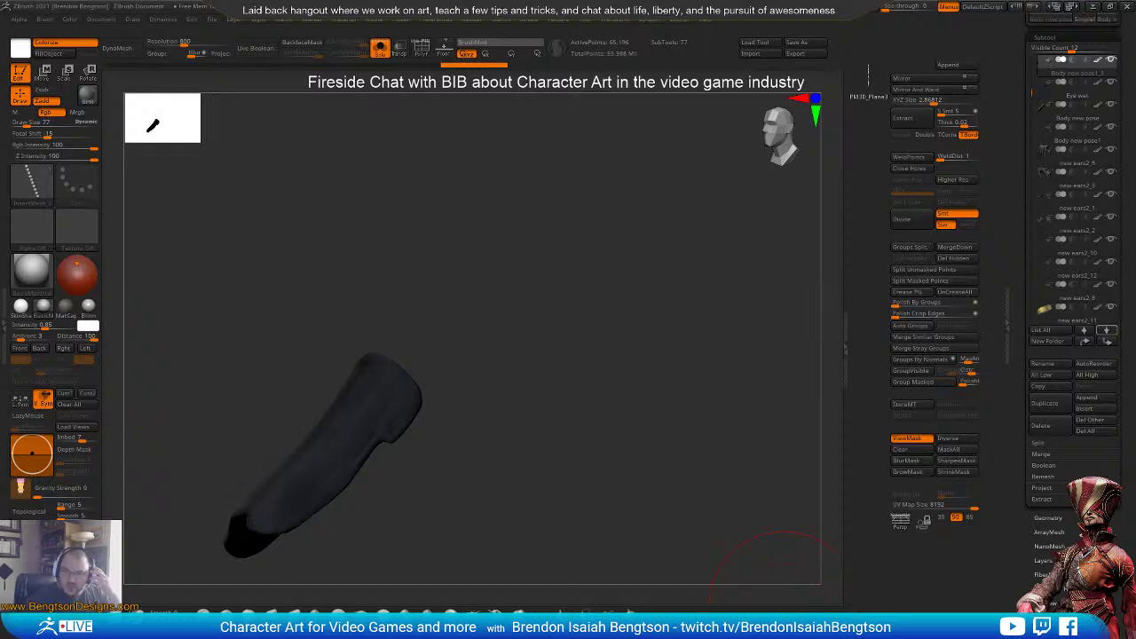
pyautogui.moveTo(579, 431)
pyautogui.mouseDown()
pyautogui.moveTo(593, 435)
pyautogui.moveTo(581, 426)
pyautogui.mouseUp()
pyautogui.hotkey('alt', 's')
pyautogui.moveTo(616, 424); pyautogui.dragTo(645, 183, button='right')
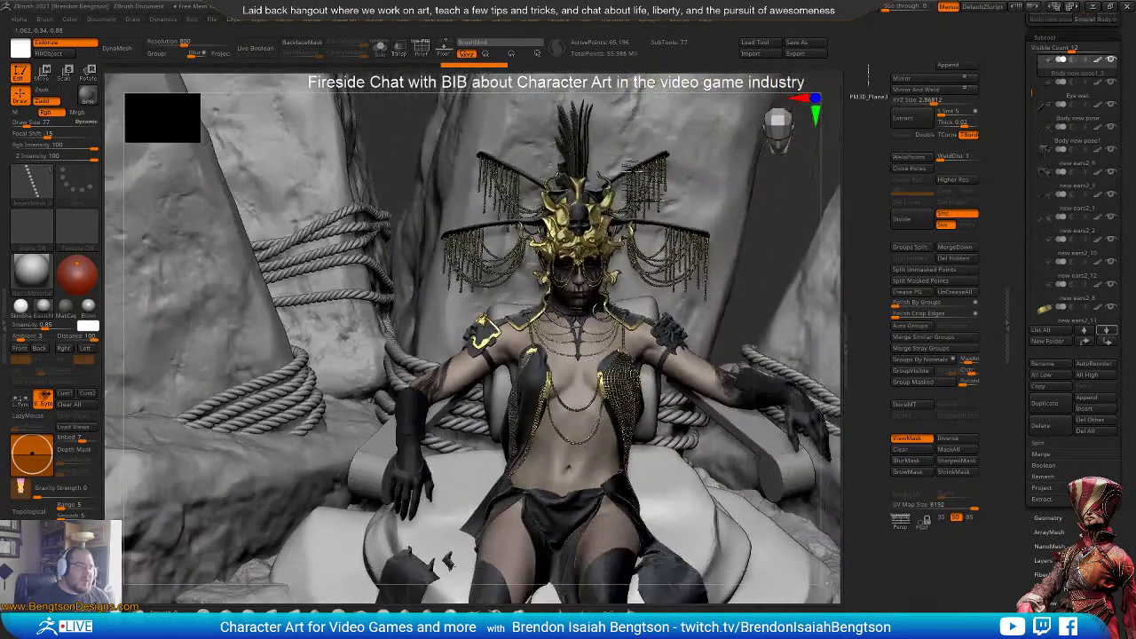
pyautogui.moveTo(623, 434)
pyautogui.mouseDown(button='right')
pyautogui.moveTo(622, 378)
pyautogui.moveTo(639, 393)
pyautogui.moveTo(626, 406)
pyautogui.mouseUp(button='right')
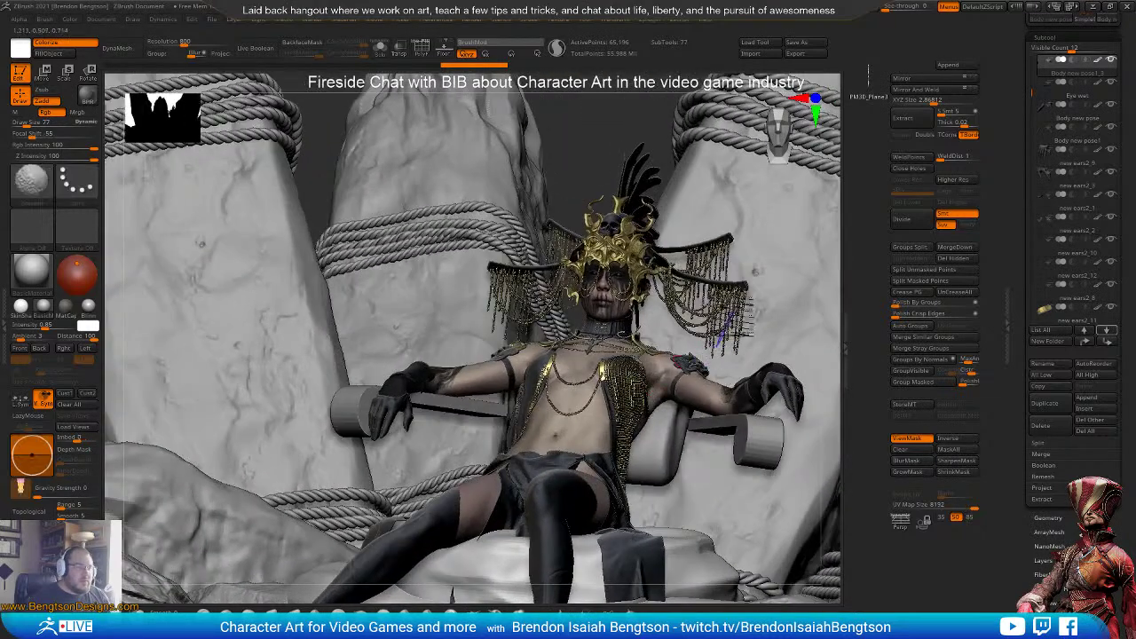
pyautogui.keyDown('shift'); pyautogui.moveTo(724, 333); pyautogui.dragTo(724, 340, button='right'); pyautogui.keyUp('shift')
pyautogui.moveTo(729, 394); pyautogui.dragTo(722, 397, button='right')
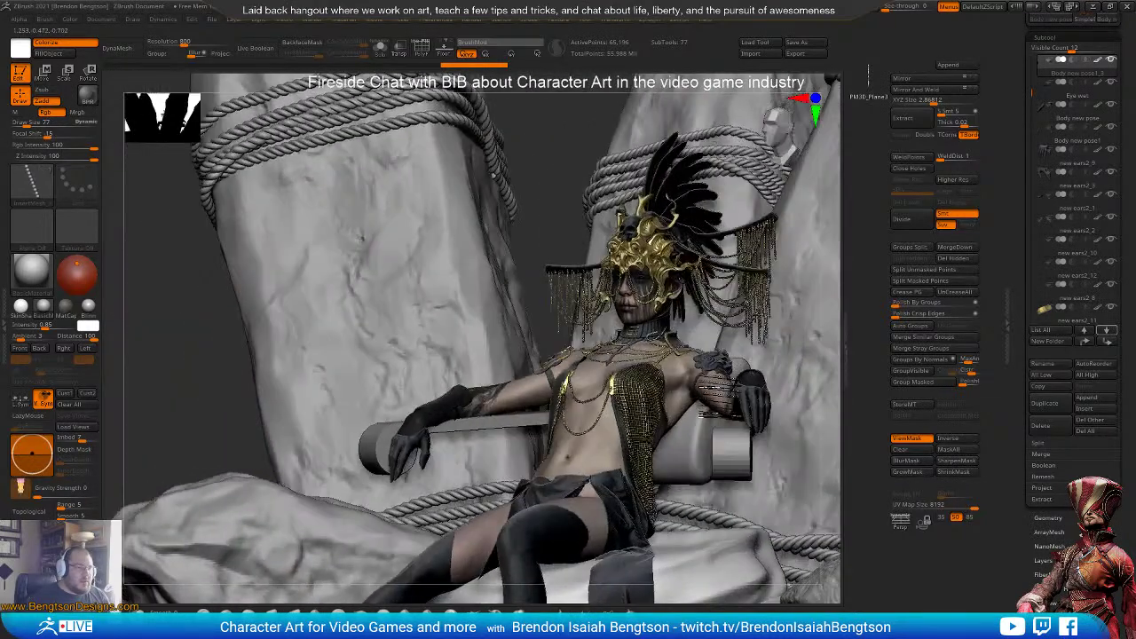
pyautogui.moveTo(715, 388); pyautogui.dragTo(639, 405)
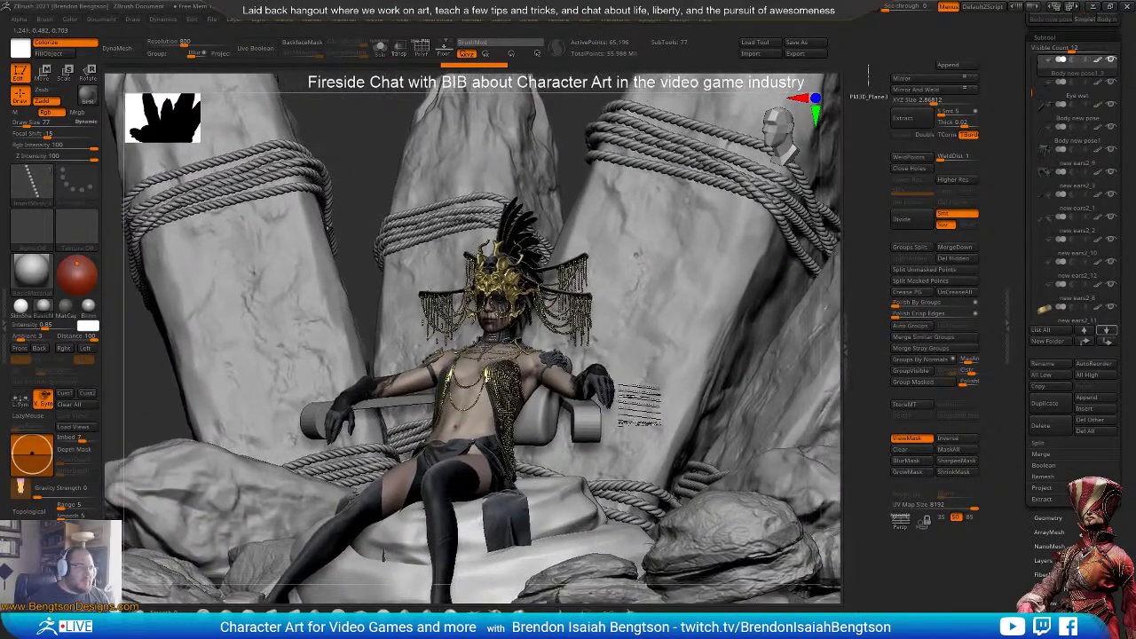
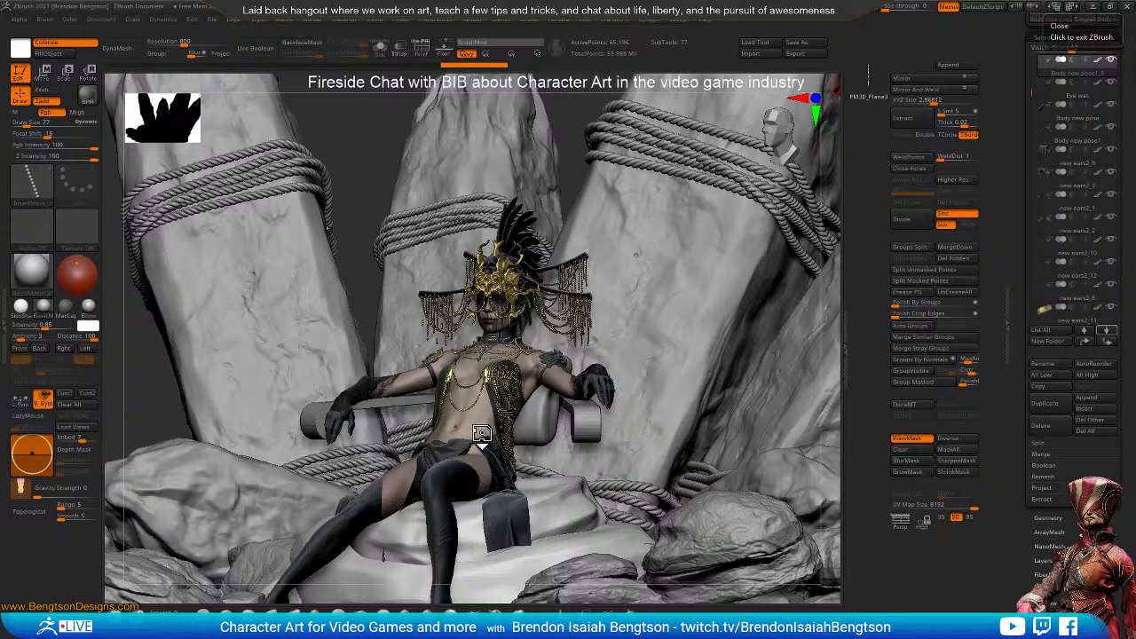
# - Make the subtool with the character's high-heeled boots active, framing the lower legs
pyautogui.moveTo(494, 453); pyautogui.dragTo(552, 284, button='right')
pyautogui.keyDown('alt'); pyautogui.moveTo(388, 418); pyautogui.dragTo(399, 387, button='right'); pyautogui.keyUp('alt')
pyautogui.keyDown('ctrl'); pyautogui.moveTo(404, 504); pyautogui.dragTo(559, 484, button='right'); pyautogui.keyUp('ctrl')
pyautogui.keyDown('alt'); pyautogui.moveTo(744, 514); pyautogui.dragTo(558, 317, button='right'); pyautogui.keyUp('alt')
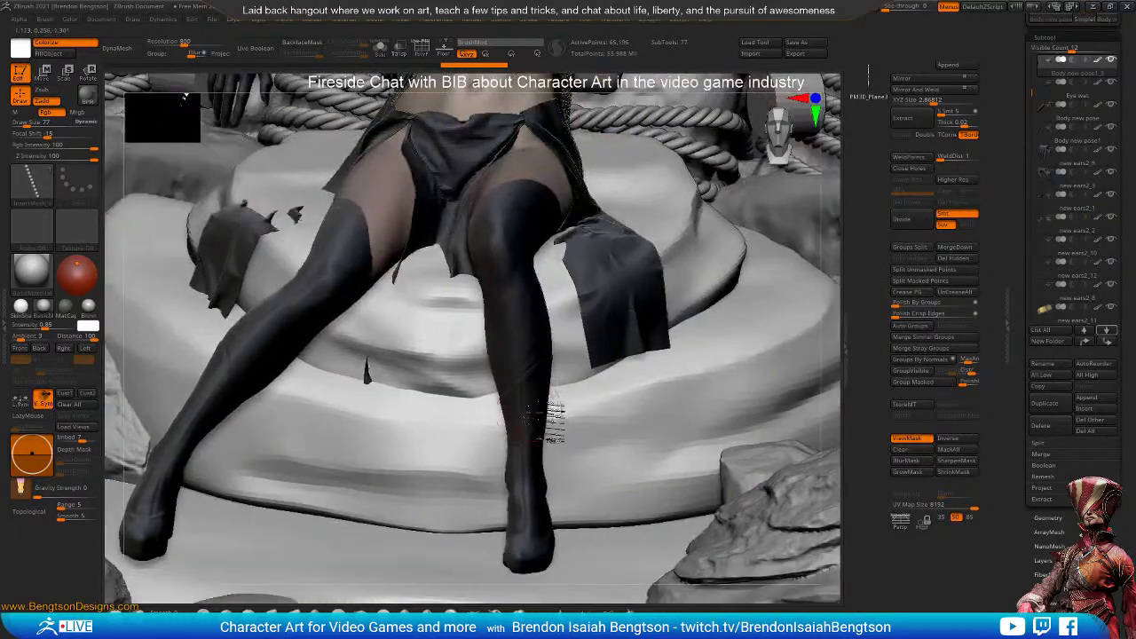
pyautogui.keyDown('alt'); pyautogui.click(526, 415); pyautogui.keyUp('alt')
pyautogui.keyDown('ctrl'); pyautogui.moveTo(545, 442); pyautogui.dragTo(517, 441, button='right'); pyautogui.keyUp('ctrl')
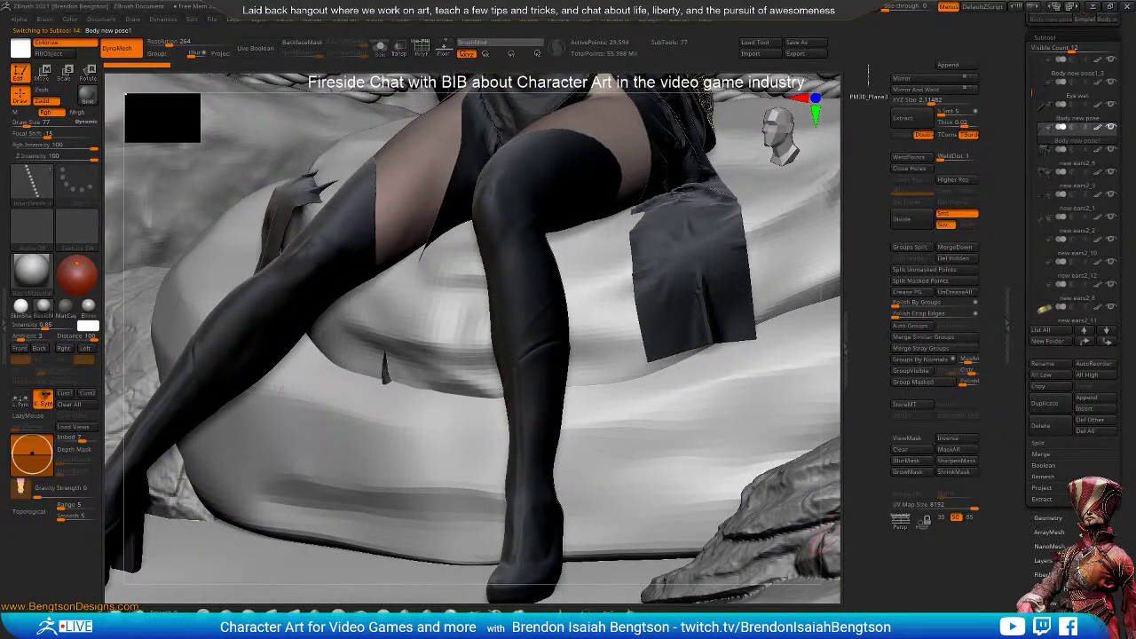
# - Close the folder window with the body textures and move the boot reference photo out of the way of the sculpt
pyautogui.hotkey('alt', 'Tab')
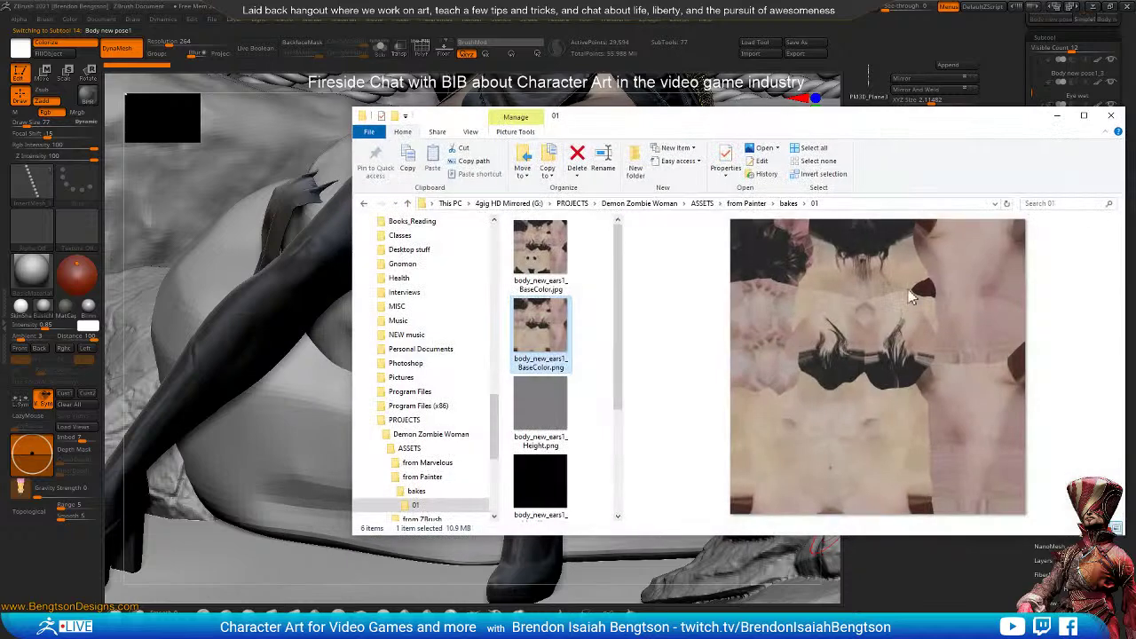
pyautogui.click(1123, 115)
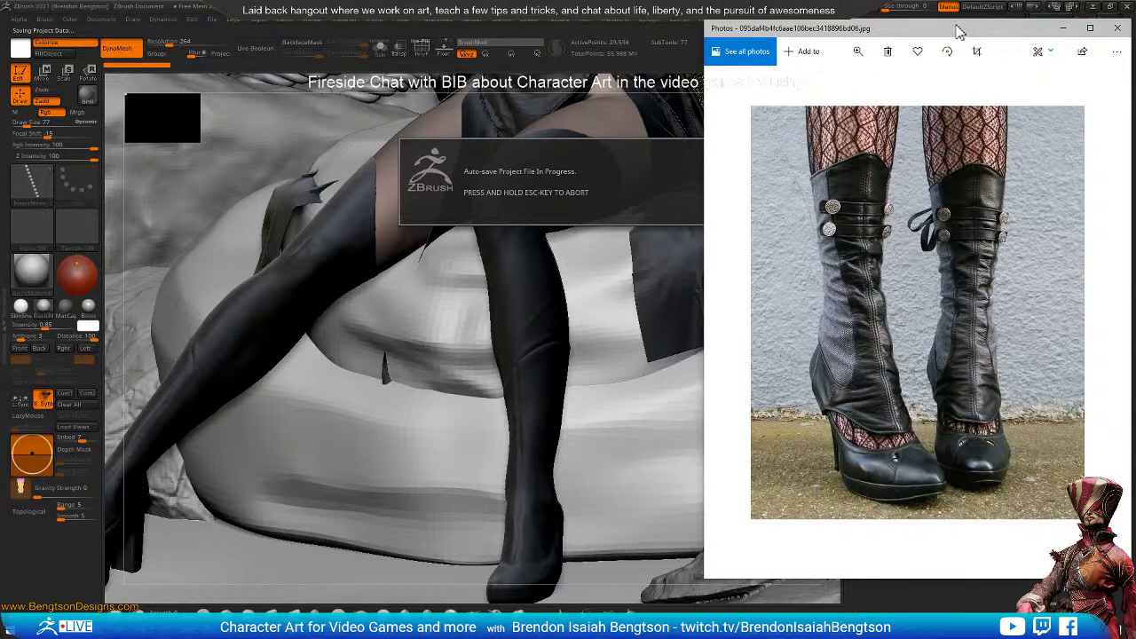
pyautogui.moveTo(959, 32); pyautogui.dragTo(1135, 28)
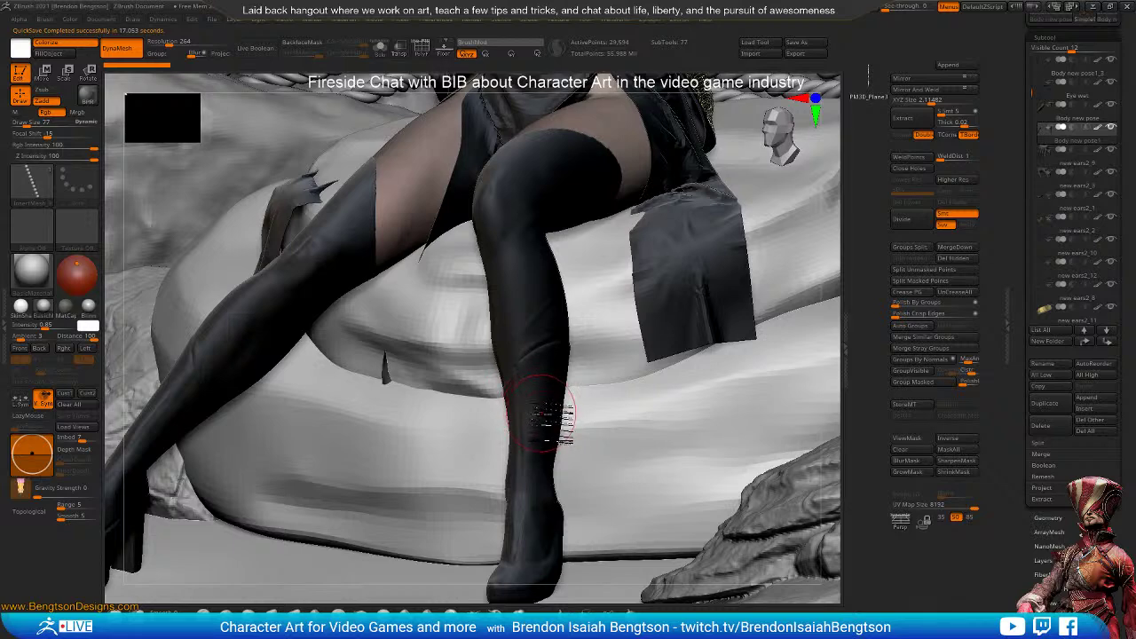
# - Isolate the boots in Solo mode and reduce the brush's draw size to 56
pyautogui.hotkey('alt', 's')
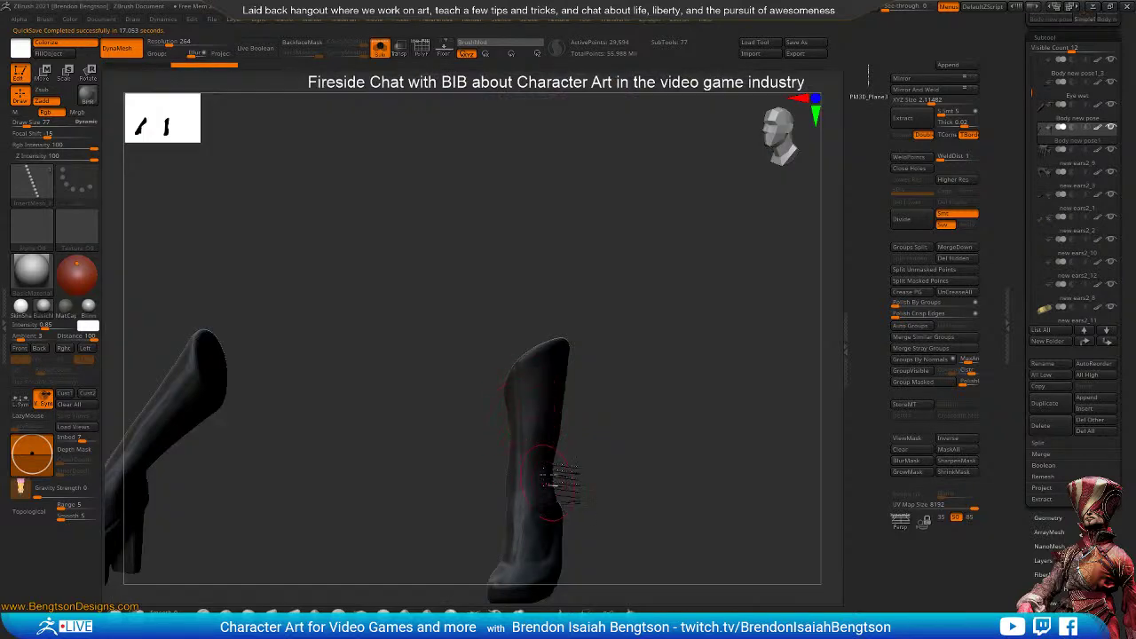
pyautogui.moveTo(546, 476); pyautogui.dragTo(532, 369, button='right')
pyautogui.press('space')
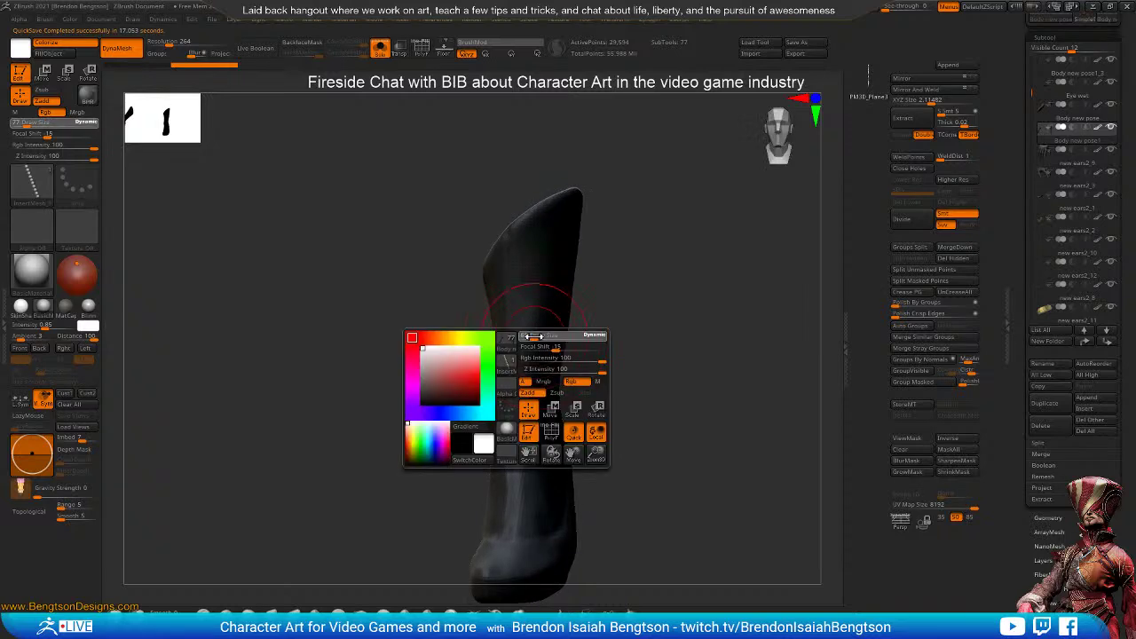
pyautogui.moveTo(533, 336); pyautogui.dragTo(530, 337)
pyautogui.keyDown('ctrl'); pyautogui.moveTo(654, 385); pyautogui.dragTo(648, 325, button='right'); pyautogui.keyUp('ctrl')
pyautogui.moveTo(533, 264)
pyautogui.keyDown('ctrl'); pyautogui.mouseDown()
pyautogui.moveTo(510, 263)
pyautogui.moveTo(543, 227)
pyautogui.mouseUp(); pyautogui.keyUp('ctrl')
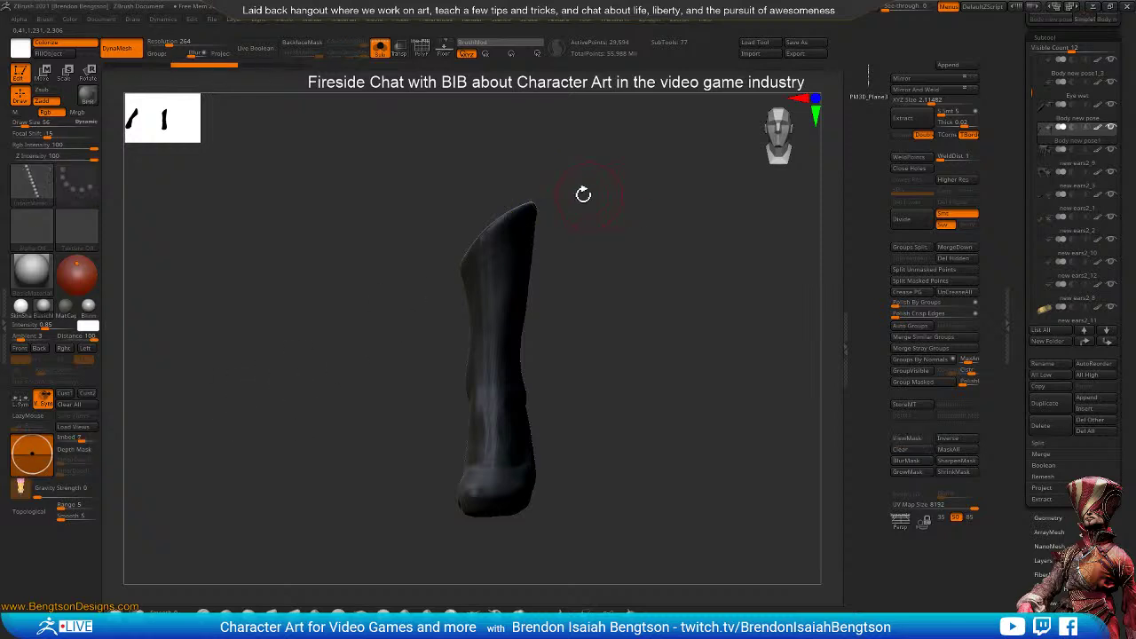
# - Mask the shaft of the upright boot with MaskLasso, leaving its top rim and foot unmasked
pyautogui.press('shift')
pyautogui.press('shift')
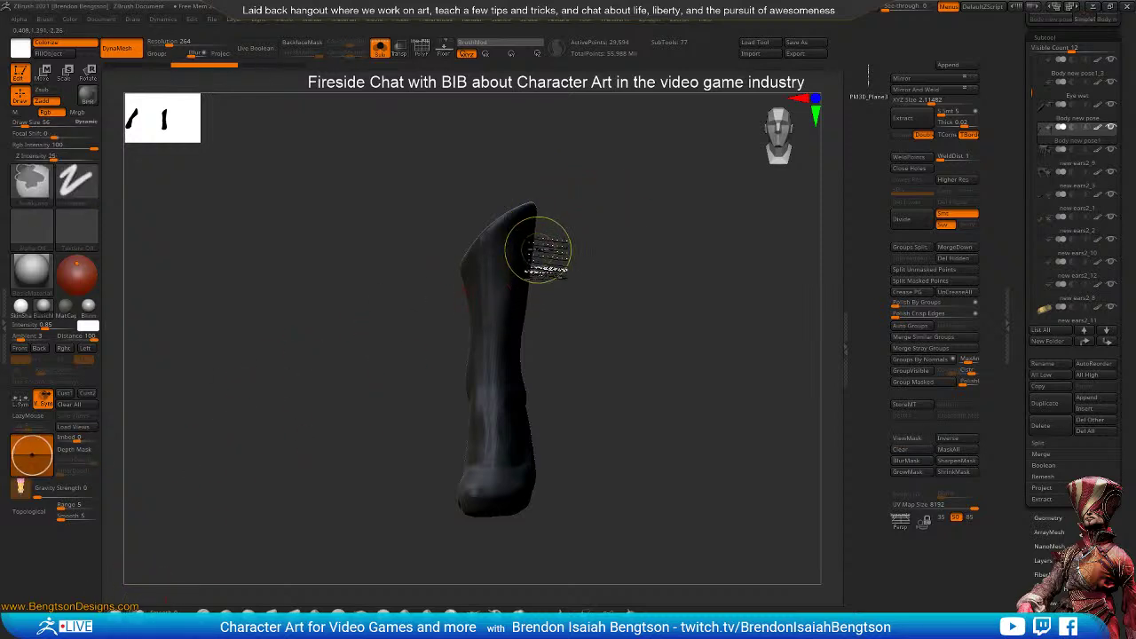
pyautogui.moveTo(545, 247); pyautogui.dragTo(581, 253, button='right')
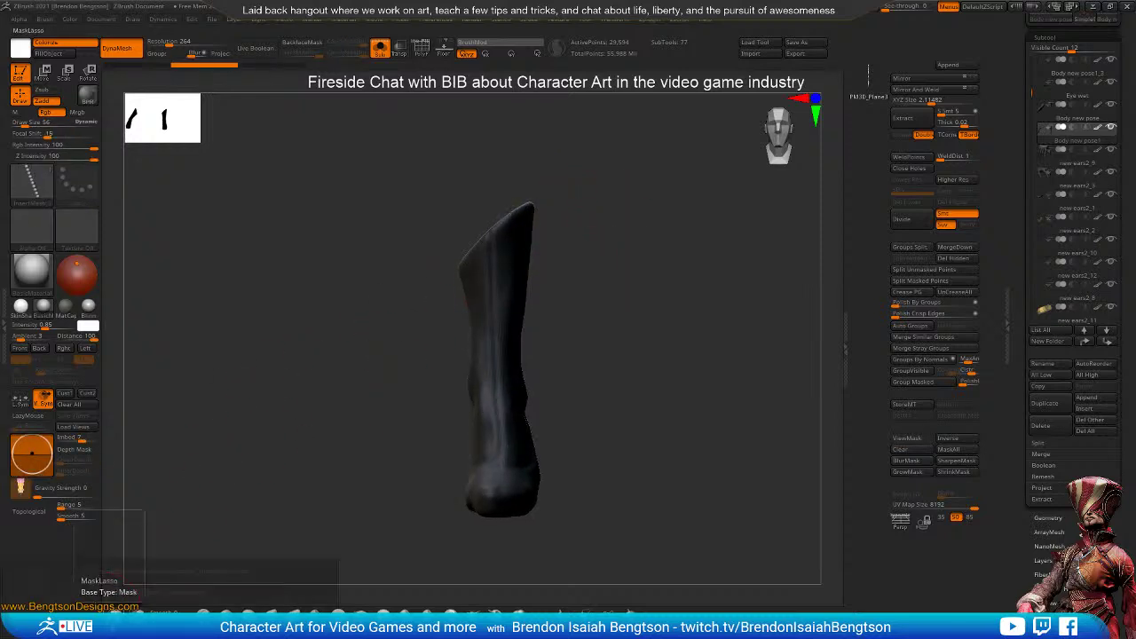
pyautogui.press('ctrl')
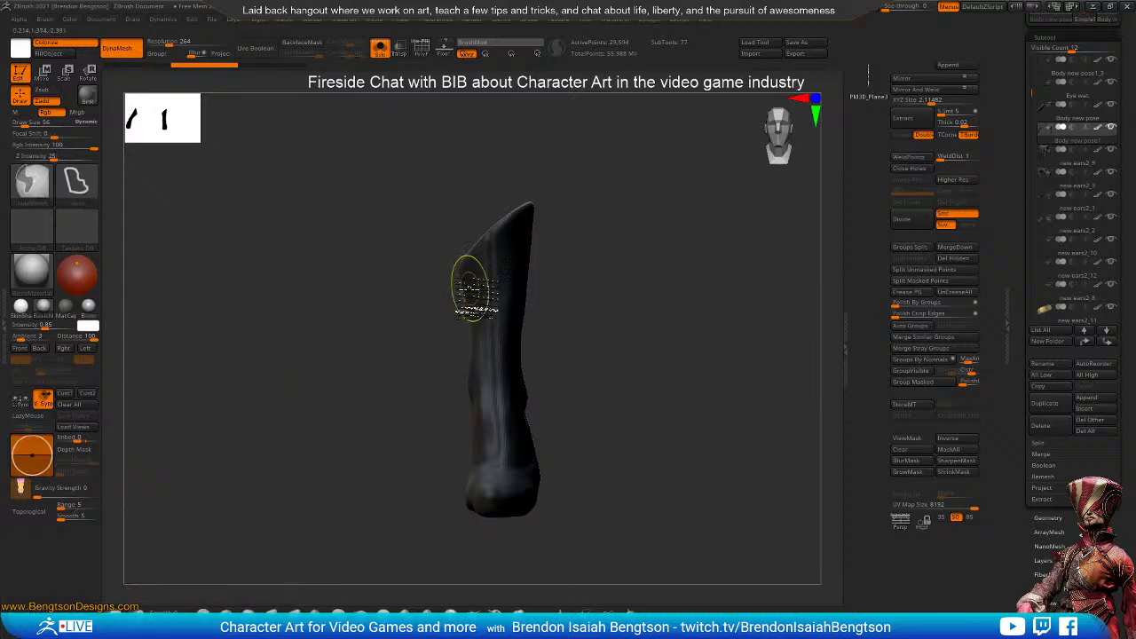
pyautogui.moveTo(523, 248)
pyautogui.keyDown('ctrl'); pyautogui.mouseDown()
pyautogui.moveTo(584, 325)
pyautogui.moveTo(563, 401)
pyautogui.moveTo(546, 413)
pyautogui.moveTo(386, 415)
pyautogui.mouseUp(); pyautogui.keyUp('ctrl')
pyautogui.moveTo(662, 371)
pyautogui.mouseDown()
pyautogui.moveTo(613, 387)
pyautogui.moveTo(623, 379)
pyautogui.moveTo(550, 376)
pyautogui.moveTo(578, 401)
pyautogui.moveTo(568, 371)
pyautogui.moveTo(533, 386)
pyautogui.moveTo(718, 482)
pyautogui.moveTo(712, 452)
pyautogui.moveTo(618, 395)
pyautogui.moveTo(683, 396)
pyautogui.mouseUp()
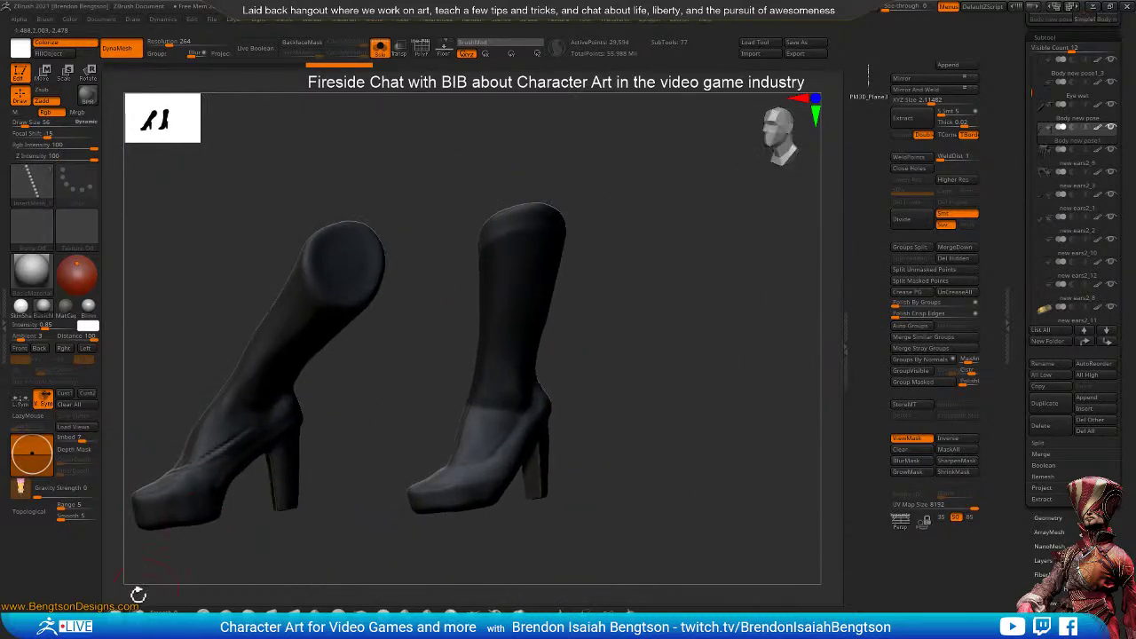
pyautogui.moveTo(507, 378)
pyautogui.keyDown('ctrl'); pyautogui.mouseDown()
pyautogui.moveTo(478, 432)
pyautogui.moveTo(490, 422)
pyautogui.mouseUp(); pyautogui.keyUp('ctrl')
pyautogui.moveTo(577, 320); pyautogui.dragTo(637, 332)
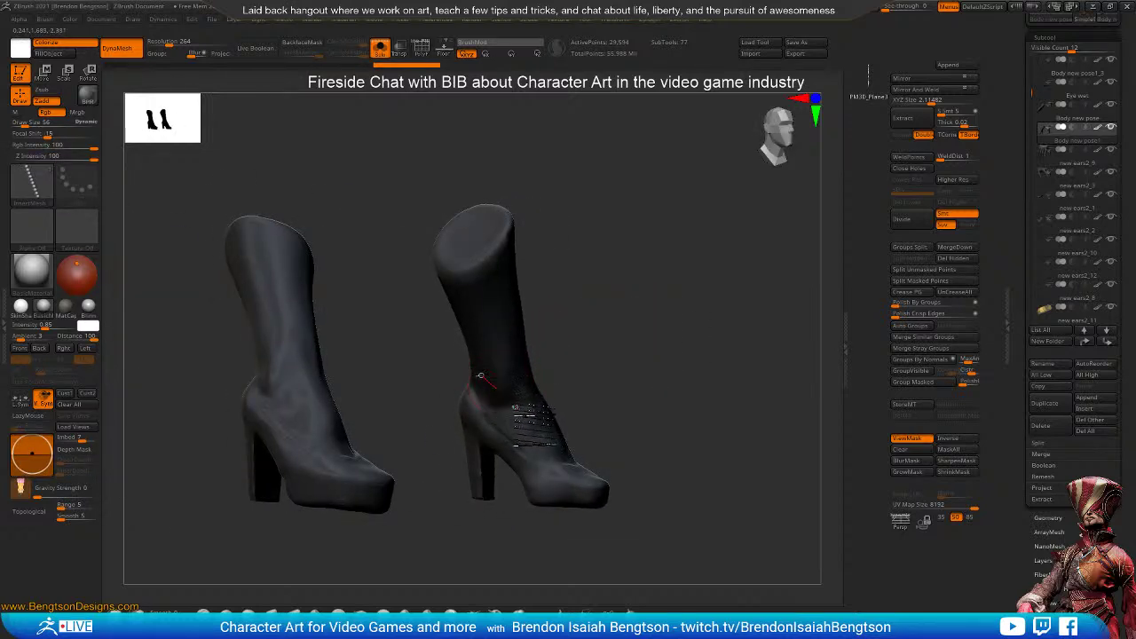
pyautogui.moveTo(533, 423); pyautogui.dragTo(535, 425)
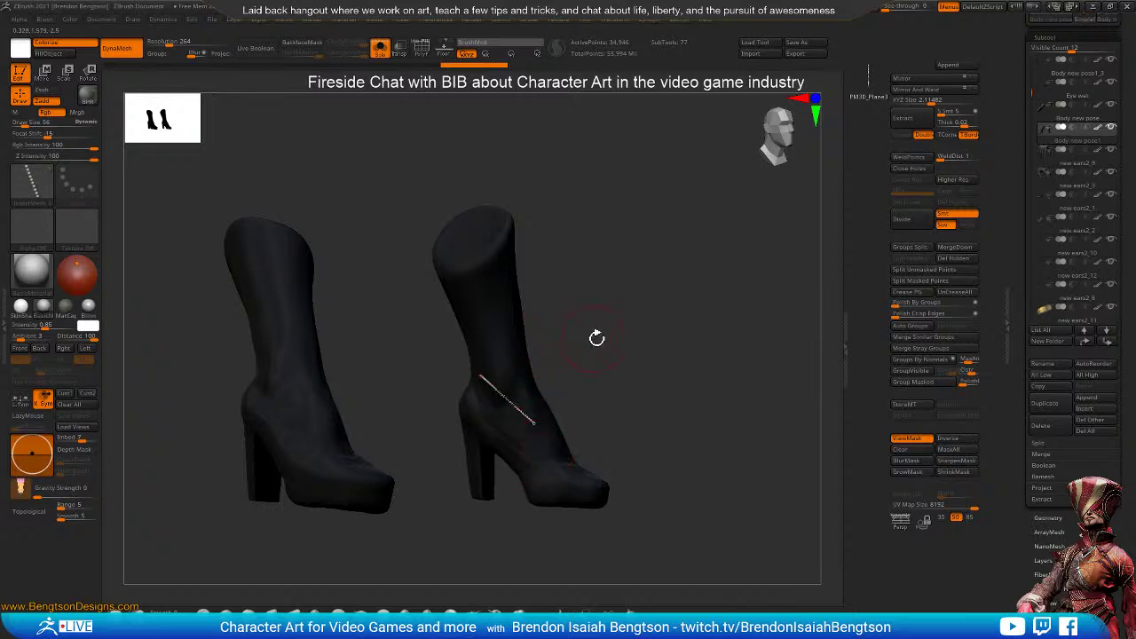
pyautogui.moveTo(597, 337); pyautogui.dragTo(587, 337)
pyautogui.hotkey('ctrl', 'z')
# - Switch to the ClayBuildup brush with draw size 33 and focal shift 4
pyautogui.press('1')
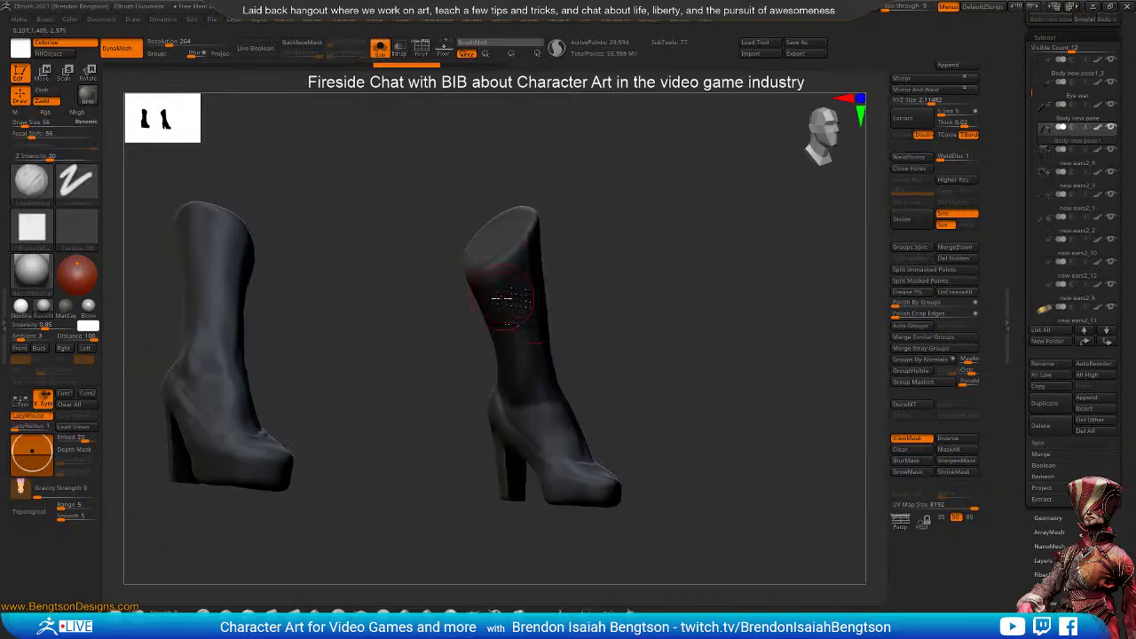
pyautogui.press('ctrl')
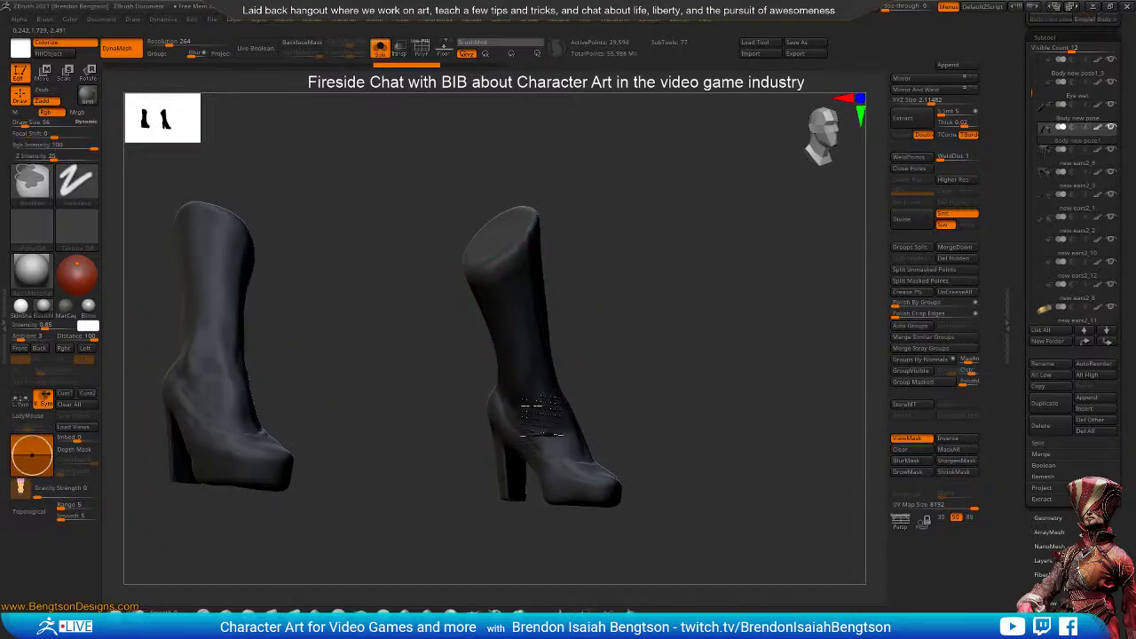
pyautogui.press('space')
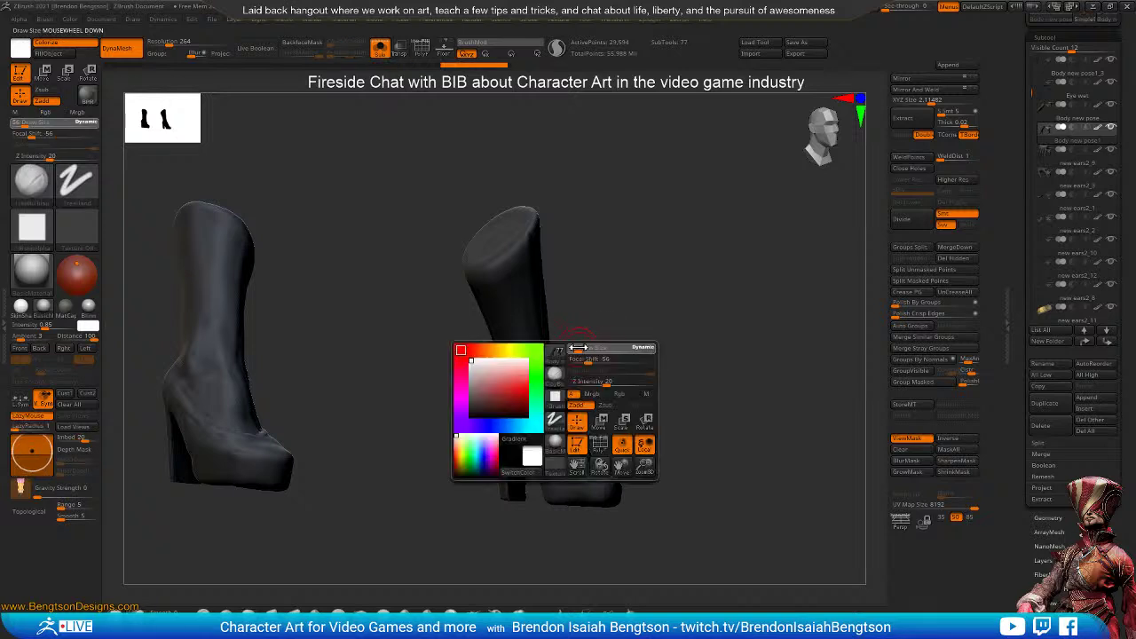
pyautogui.click(608, 361)
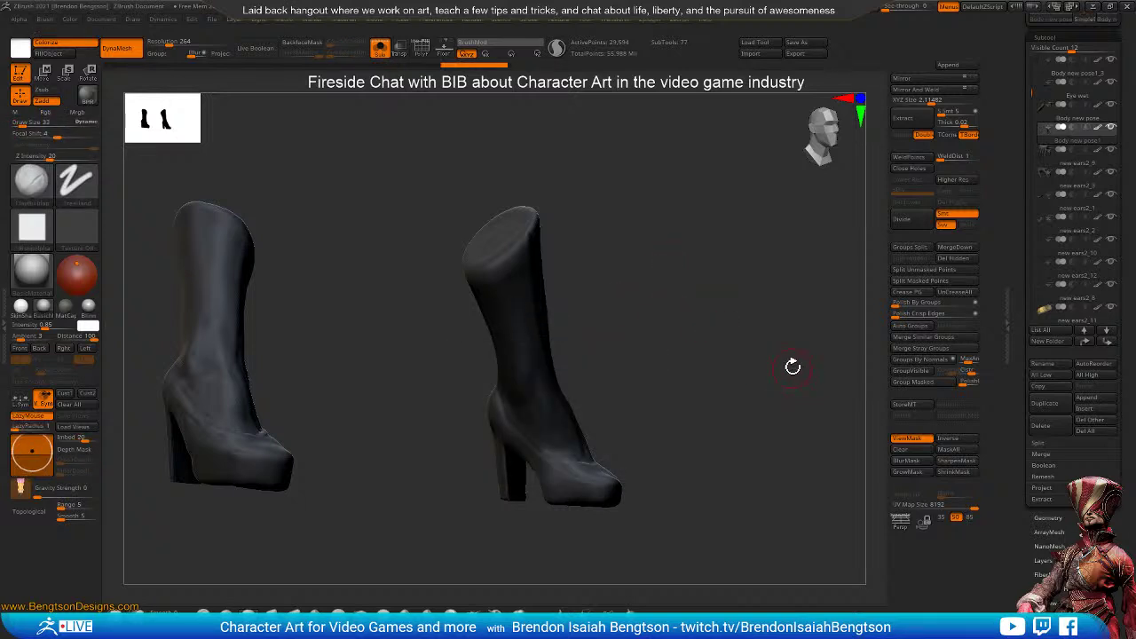
# - Refine the mask's lower edge around the ankle and instep of the upright boot with MaskPen from several sides
pyautogui.moveTo(792, 367); pyautogui.dragTo(596, 376)
pyautogui.press('shift')
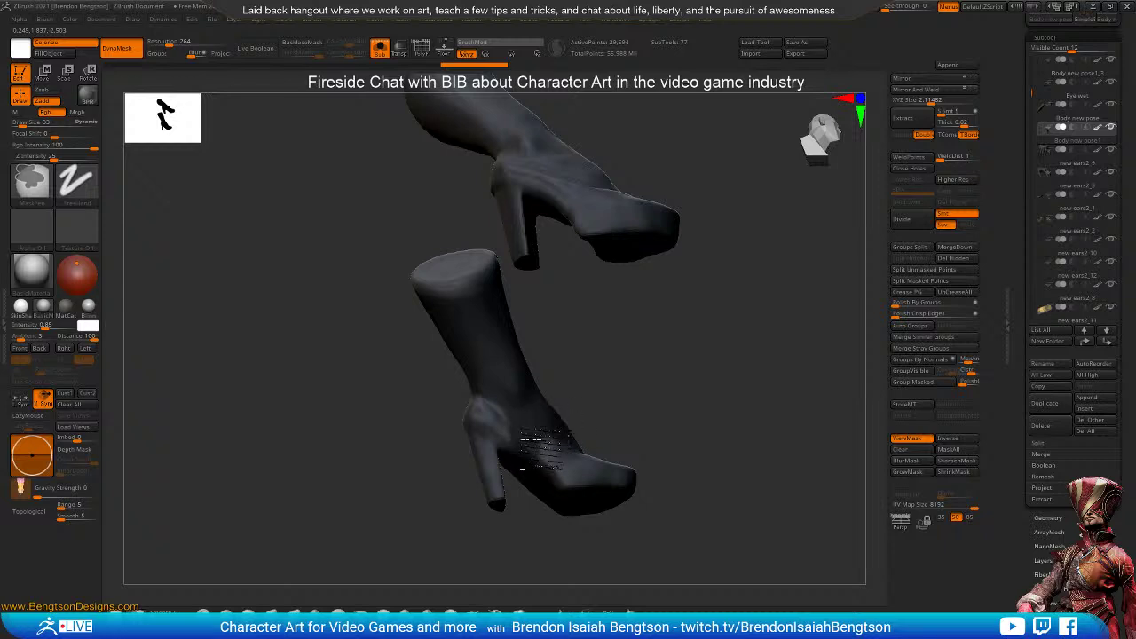
pyautogui.keyDown('ctrl'); pyautogui.click(544, 456); pyautogui.keyUp('ctrl')
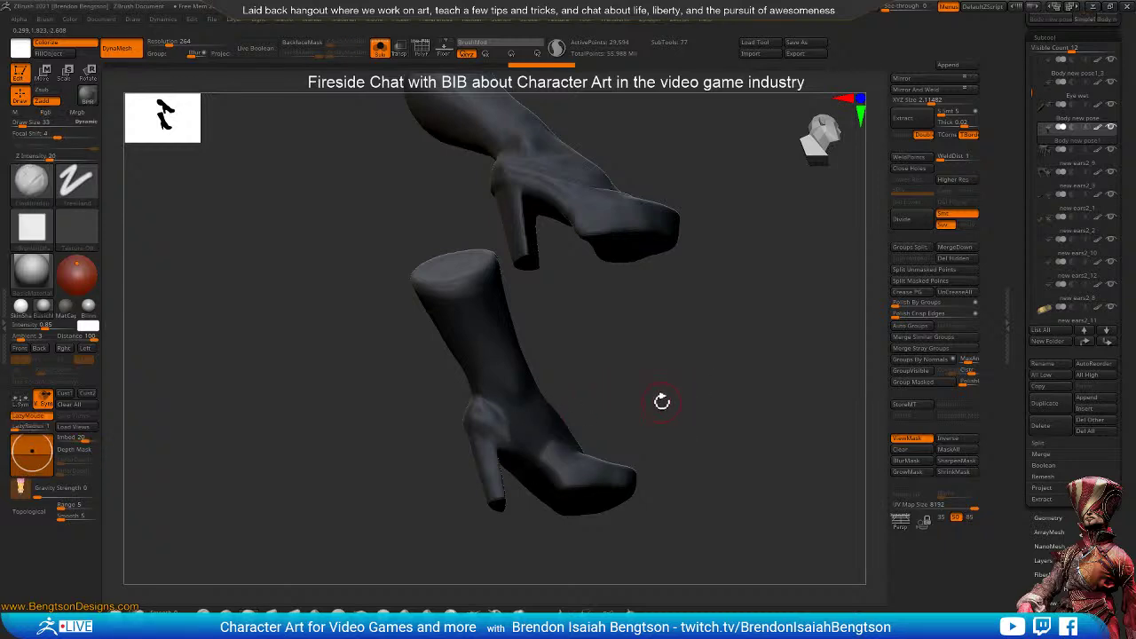
pyautogui.moveTo(686, 364); pyautogui.dragTo(673, 393)
pyautogui.moveTo(515, 397)
pyautogui.keyDown('ctrl'); pyautogui.mouseDown()
pyautogui.moveTo(523, 388)
pyautogui.moveTo(542, 401)
pyautogui.moveTo(511, 416)
pyautogui.mouseUp(); pyautogui.keyUp('ctrl')
pyautogui.moveTo(614, 436); pyautogui.dragTo(566, 424)
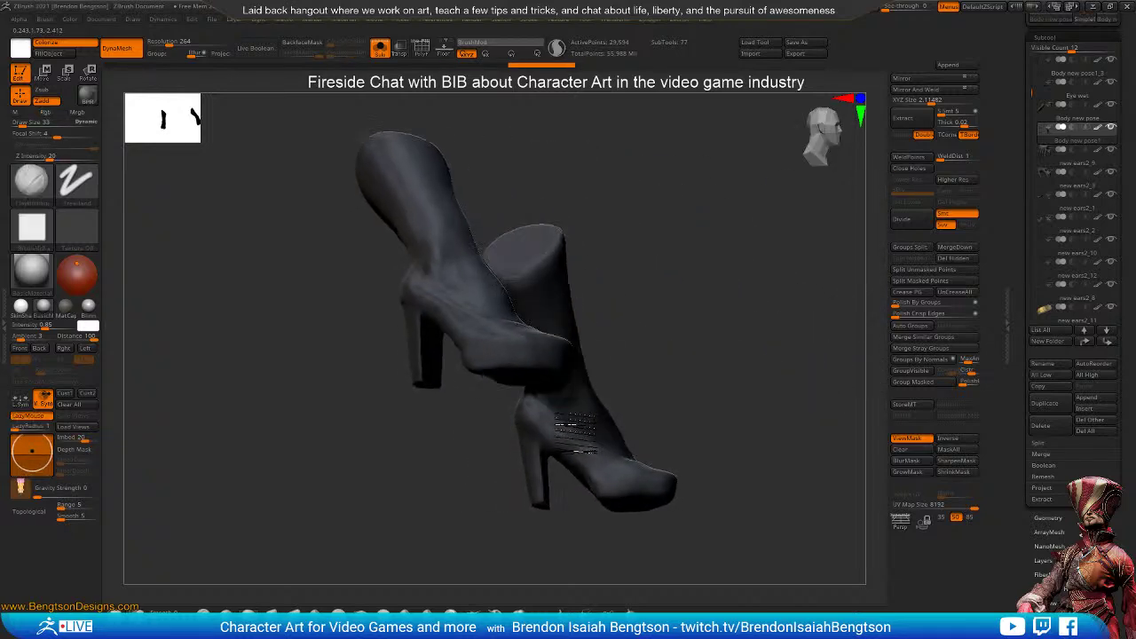
pyautogui.moveTo(681, 342)
pyautogui.mouseDown()
pyautogui.moveTo(578, 386)
pyautogui.moveTo(690, 363)
pyautogui.moveTo(533, 406)
pyautogui.mouseUp()
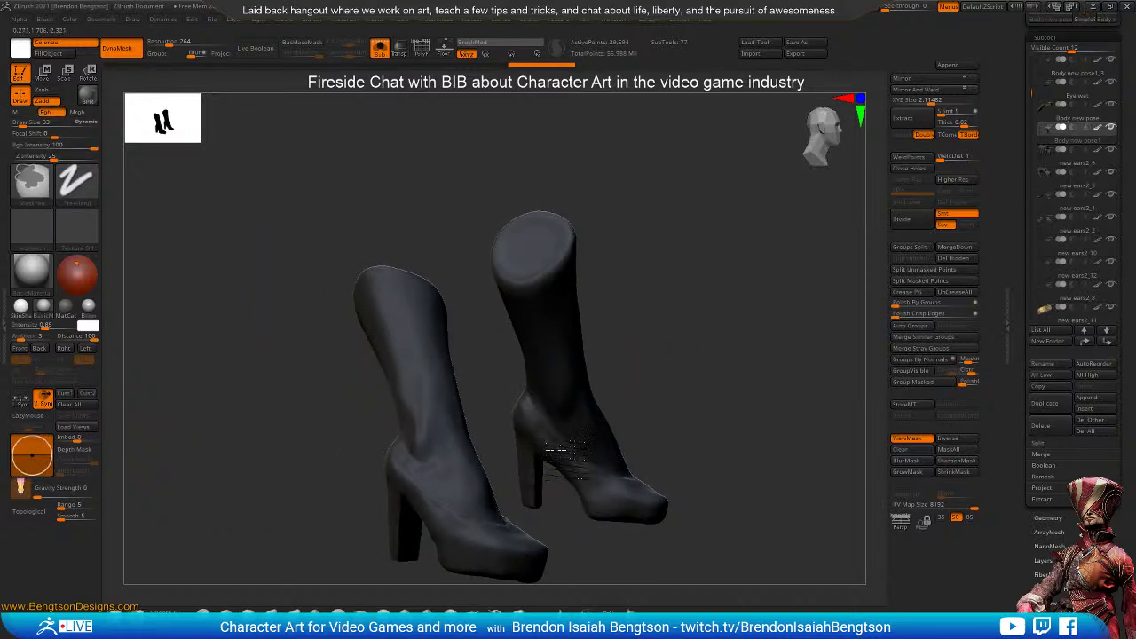
pyautogui.moveTo(733, 436); pyautogui.dragTo(680, 452)
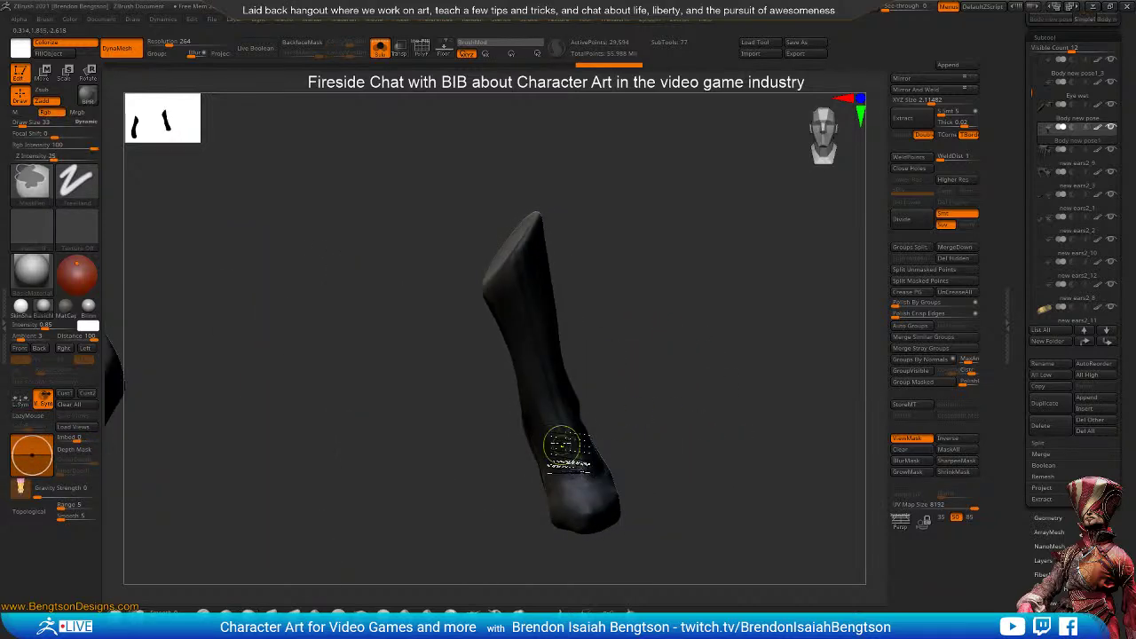
# - Refine the mask's upper edge along the boot shaft, just below the top rim
pyautogui.moveTo(685, 383)
pyautogui.mouseDown()
pyautogui.moveTo(597, 424)
pyautogui.moveTo(622, 409)
pyautogui.moveTo(721, 391)
pyautogui.moveTo(702, 401)
pyautogui.moveTo(690, 319)
pyautogui.moveTo(699, 330)
pyautogui.moveTo(665, 325)
pyautogui.moveTo(680, 322)
pyautogui.moveTo(689, 282)
pyautogui.mouseUp()
pyautogui.moveTo(562, 249); pyautogui.dragTo(527, 288)
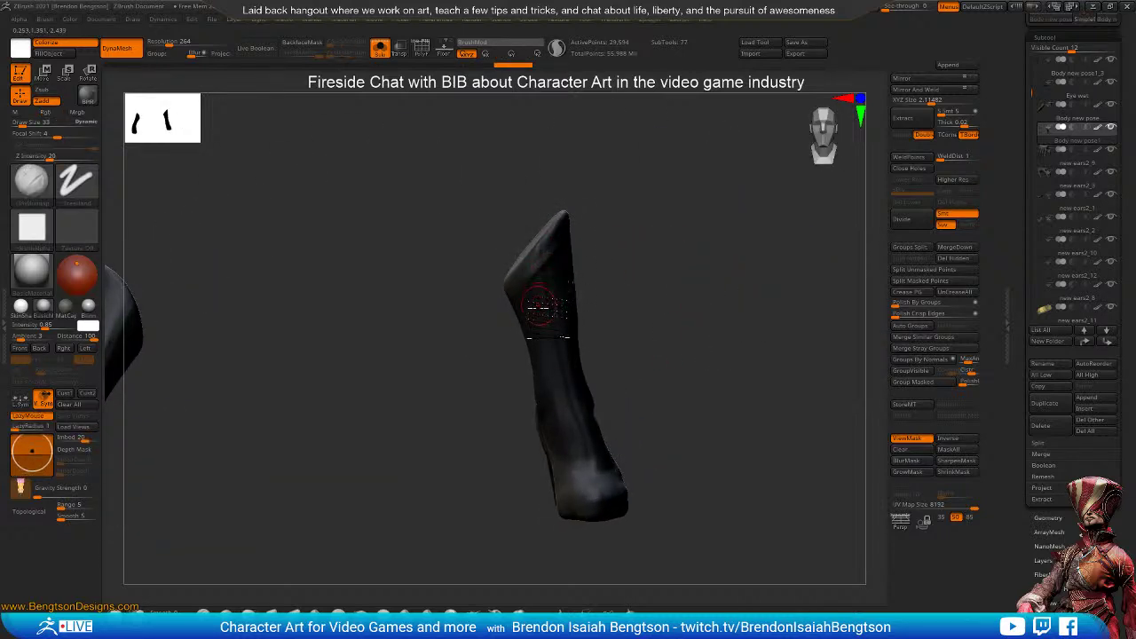
pyautogui.moveTo(635, 253); pyautogui.dragTo(603, 244)
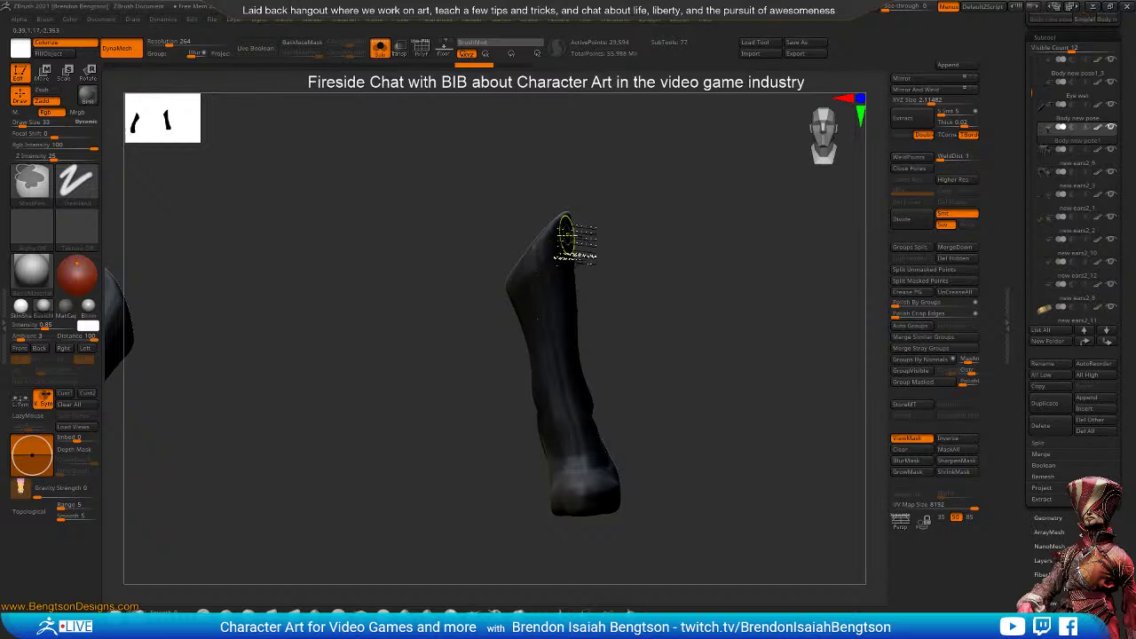
pyautogui.moveTo(524, 317)
pyautogui.mouseDown()
pyautogui.moveTo(647, 223)
pyautogui.moveTo(751, 254)
pyautogui.moveTo(612, 263)
pyautogui.moveTo(672, 268)
pyautogui.moveTo(733, 299)
pyautogui.moveTo(736, 331)
pyautogui.moveTo(693, 254)
pyautogui.moveTo(564, 248)
pyautogui.mouseUp()
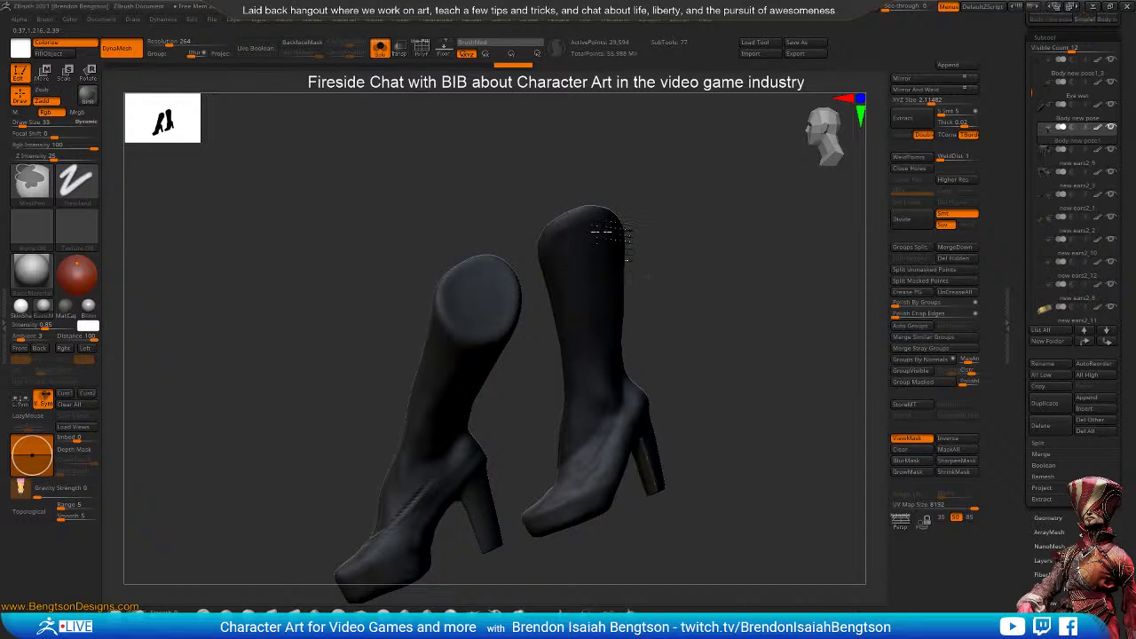
pyautogui.moveTo(733, 312); pyautogui.dragTo(696, 278)
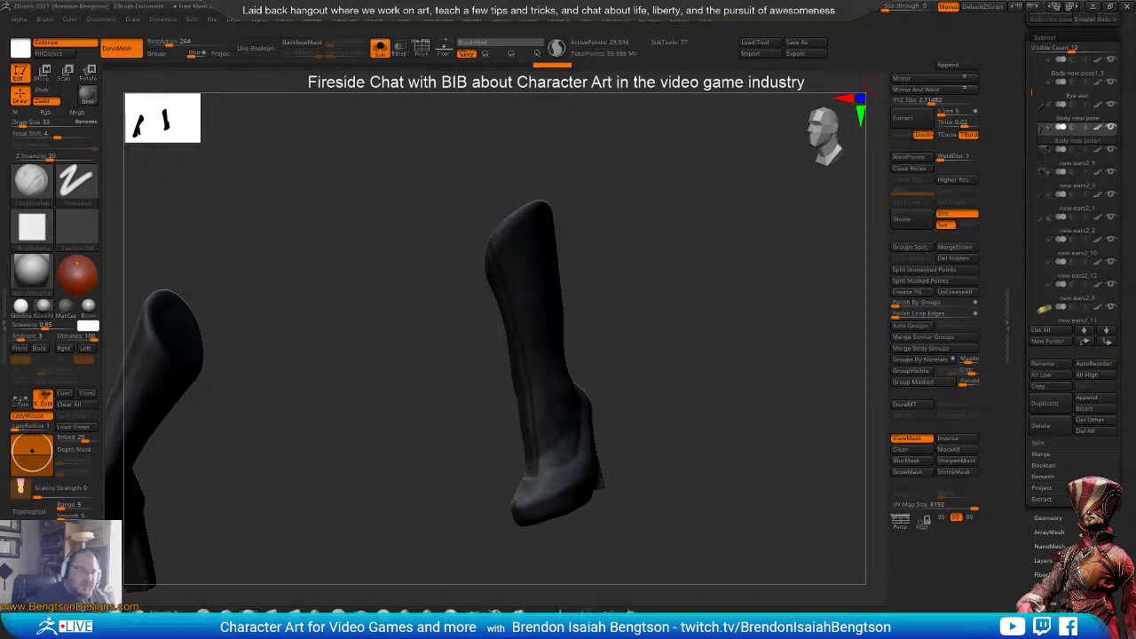
pyautogui.moveTo(666, 313); pyautogui.dragTo(694, 330)
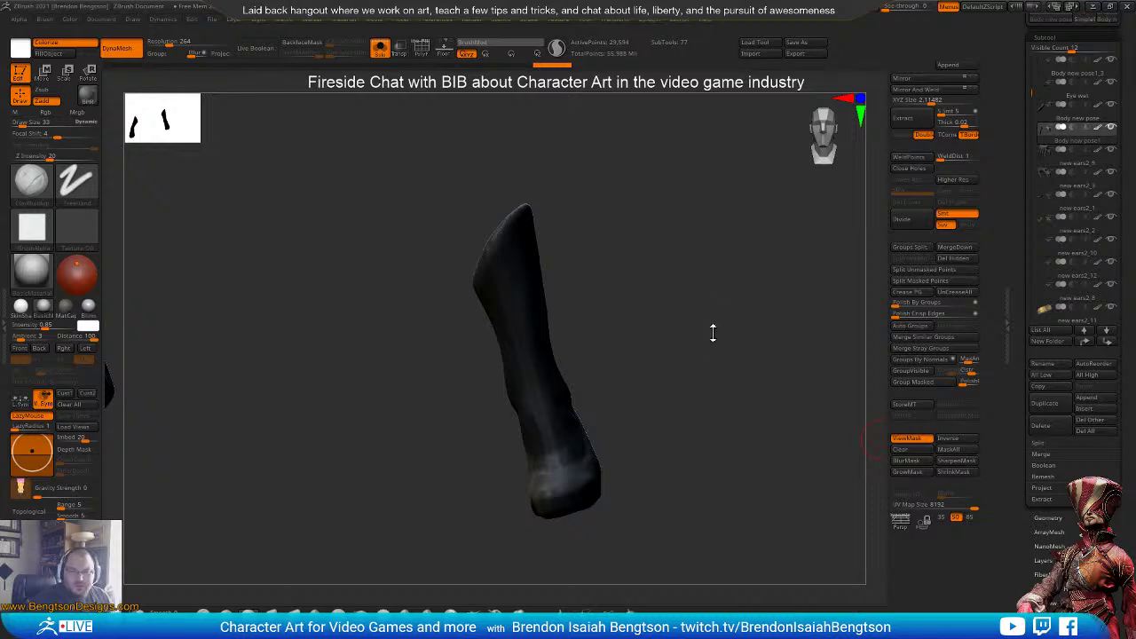
# - Show the polyframe and turn the masked boot shaft into its own polygroup
pyautogui.moveTo(713, 333)
pyautogui.mouseDown()
pyautogui.moveTo(675, 350)
pyautogui.moveTo(691, 332)
pyautogui.moveTo(684, 306)
pyautogui.moveTo(680, 381)
pyautogui.moveTo(684, 317)
pyautogui.moveTo(713, 330)
pyautogui.moveTo(654, 355)
pyautogui.moveTo(665, 363)
pyautogui.moveTo(654, 332)
pyautogui.moveTo(643, 370)
pyautogui.moveTo(665, 342)
pyautogui.moveTo(642, 363)
pyautogui.moveTo(631, 332)
pyautogui.mouseUp()
pyautogui.hotkey('shift', 'f')
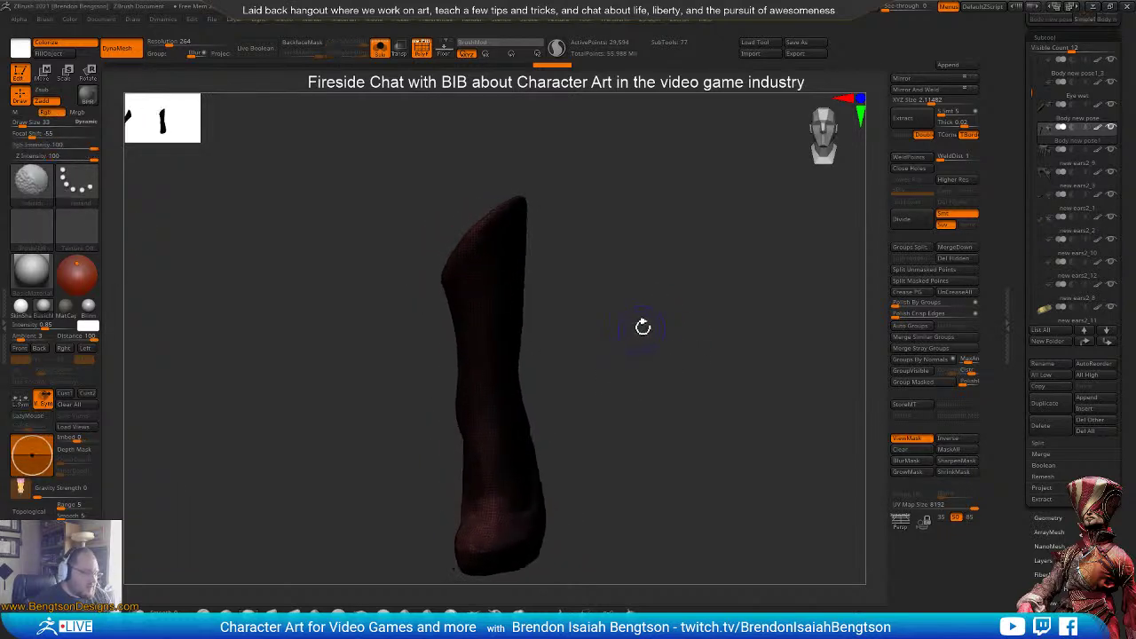
pyautogui.press('b')
pyautogui.press('c')
pyautogui.press('b')
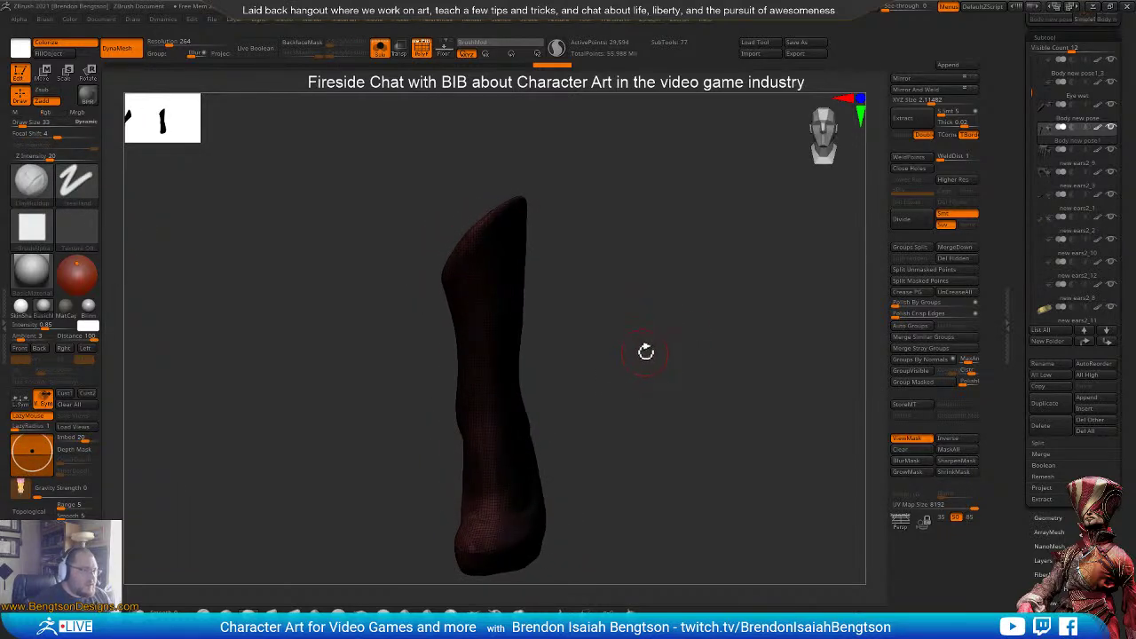
pyautogui.moveTo(645, 351)
pyautogui.mouseDown()
pyautogui.moveTo(654, 355)
pyautogui.moveTo(642, 340)
pyautogui.moveTo(563, 357)
pyautogui.moveTo(690, 351)
pyautogui.moveTo(614, 332)
pyautogui.mouseUp()
# - Hide the shaft polygroup and split the hidden part into a separate subtool
pyautogui.hotkey('ctrl', 'shift')
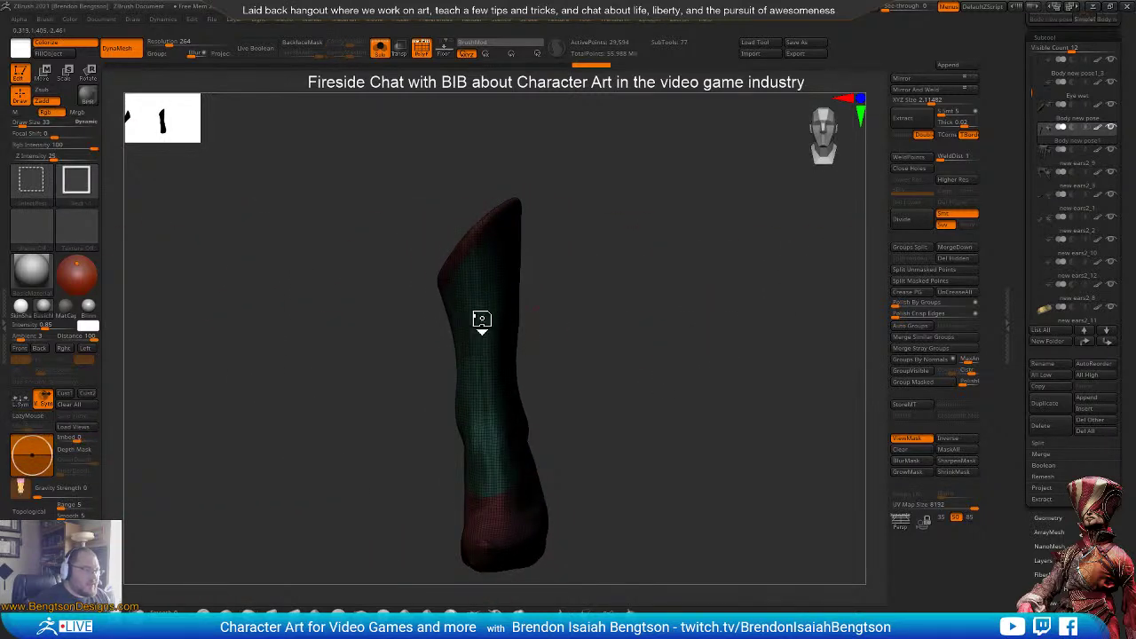
pyautogui.keyDown('ctrl'); pyautogui.keyDown('shift'); pyautogui.click(482, 332); pyautogui.keyUp('shift'); pyautogui.keyUp('ctrl')
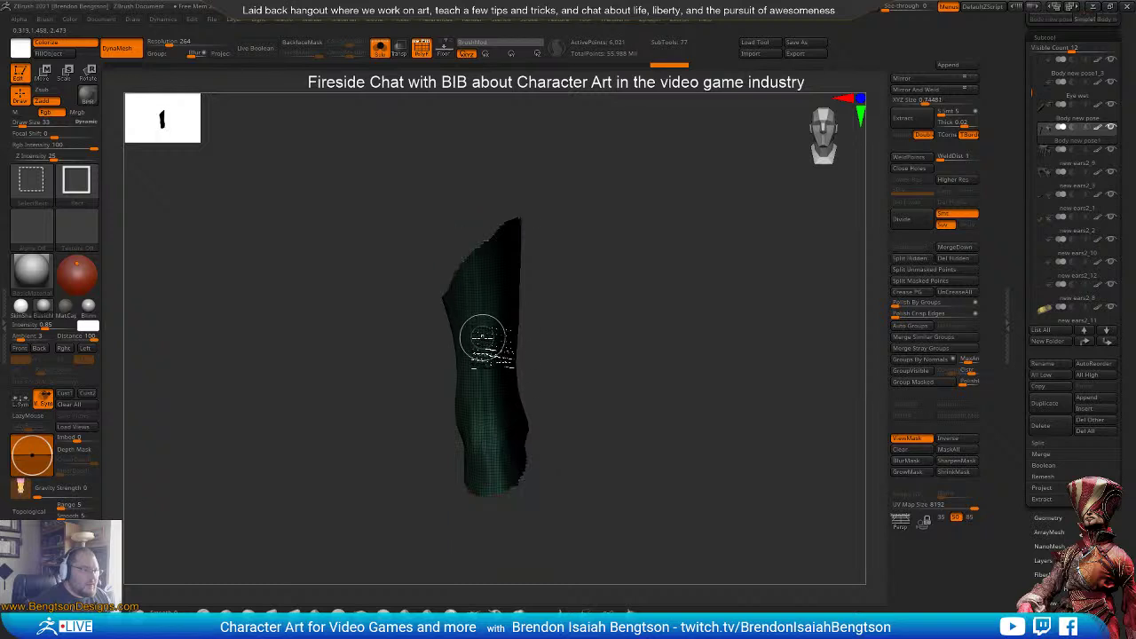
pyautogui.keyDown('ctrl'); pyautogui.keyDown('shift'); pyautogui.click(483, 328); pyautogui.keyUp('shift'); pyautogui.keyUp('ctrl')
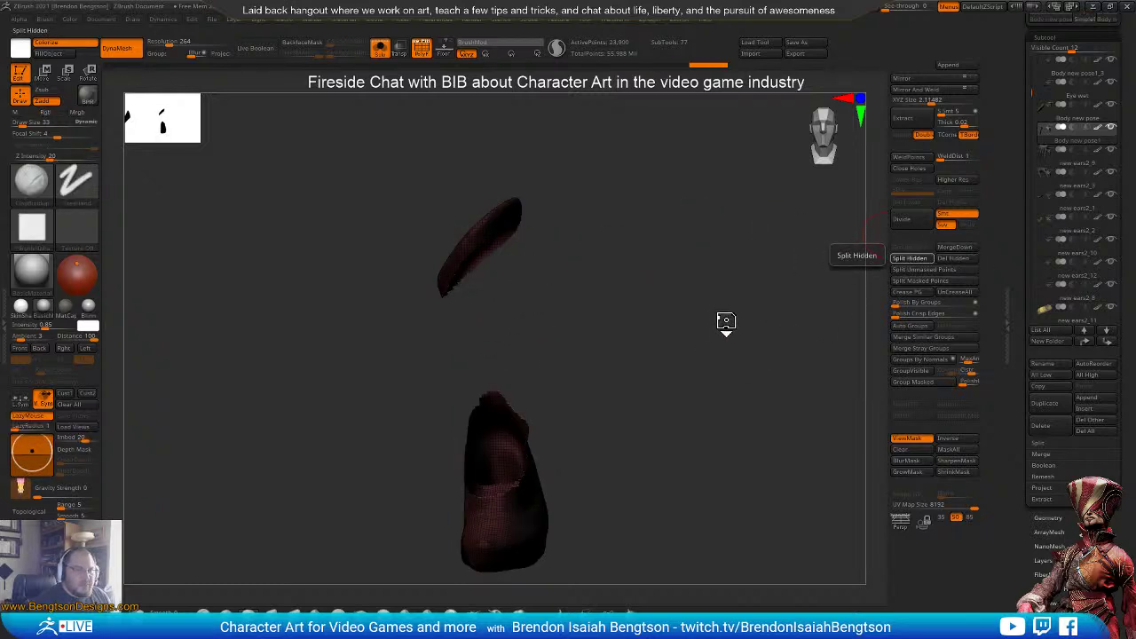
pyautogui.press('ctrl')
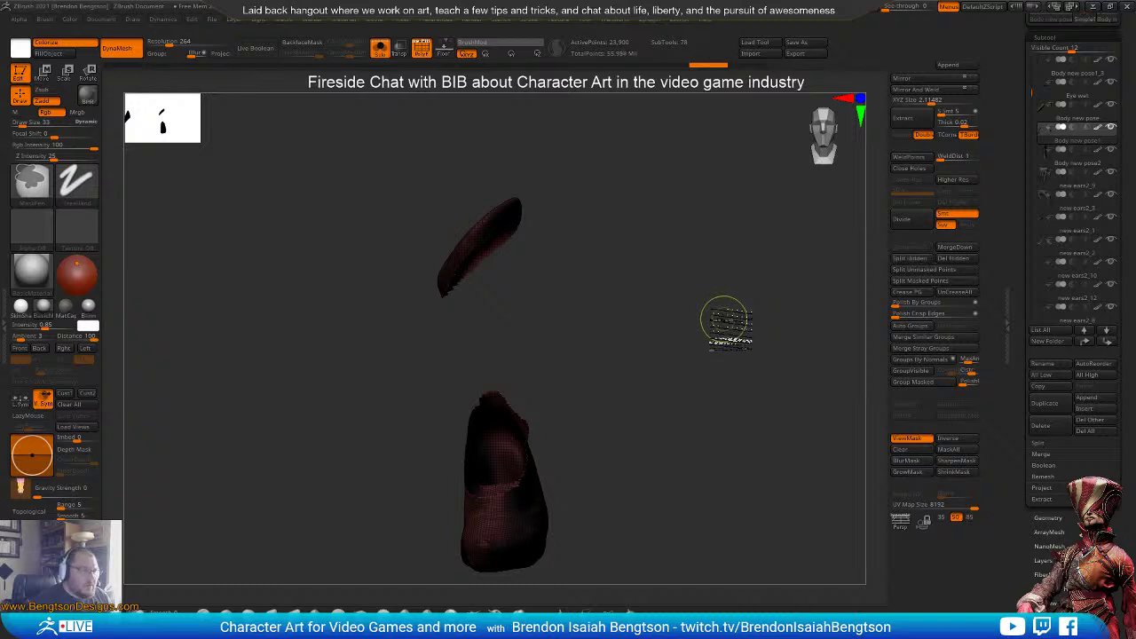
# - Unhide the rest of the boot mesh and select the split-off shaft subtool for the spat
pyautogui.keyDown('ctrl'); pyautogui.keyDown('shift'); pyautogui.click(725, 322); pyautogui.keyUp('shift'); pyautogui.keyUp('ctrl')
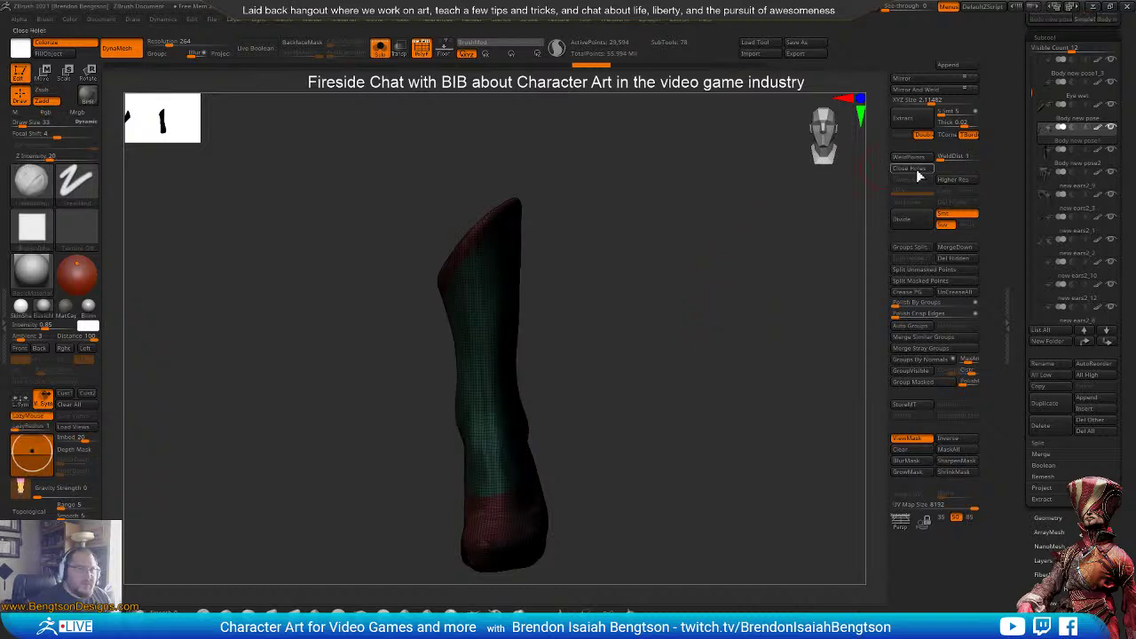
pyautogui.click(1041, 166)
pyautogui.moveTo(688, 345); pyautogui.dragTo(706, 304)
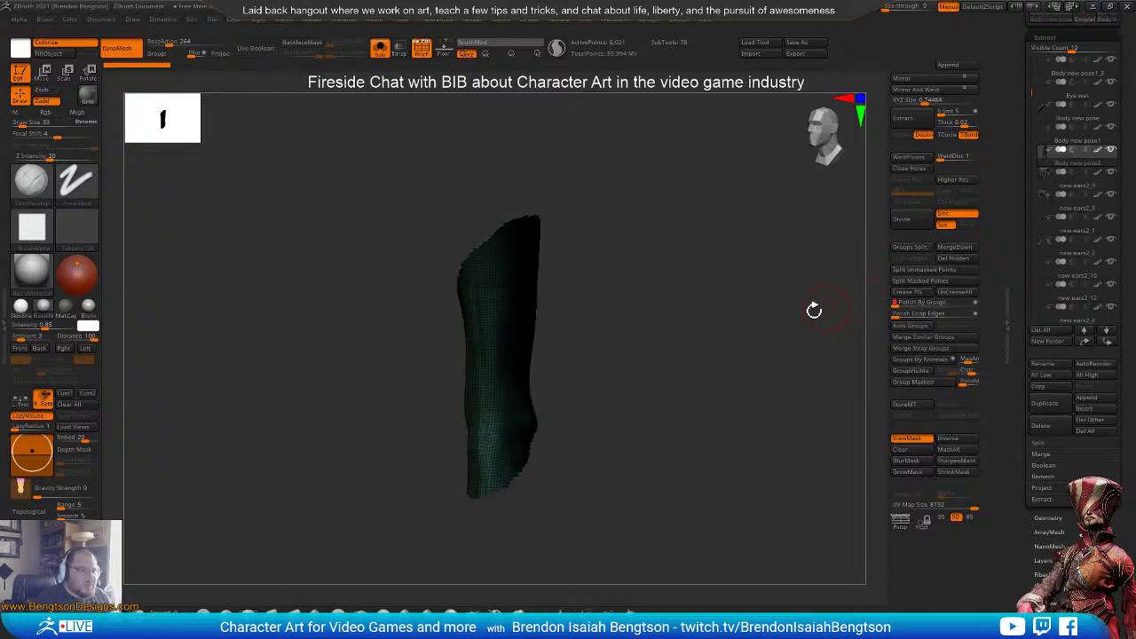
pyautogui.moveTo(701, 397)
pyautogui.mouseDown()
pyautogui.moveTo(655, 410)
pyautogui.moveTo(733, 419)
pyautogui.moveTo(680, 398)
pyautogui.moveTo(714, 382)
pyautogui.mouseUp()
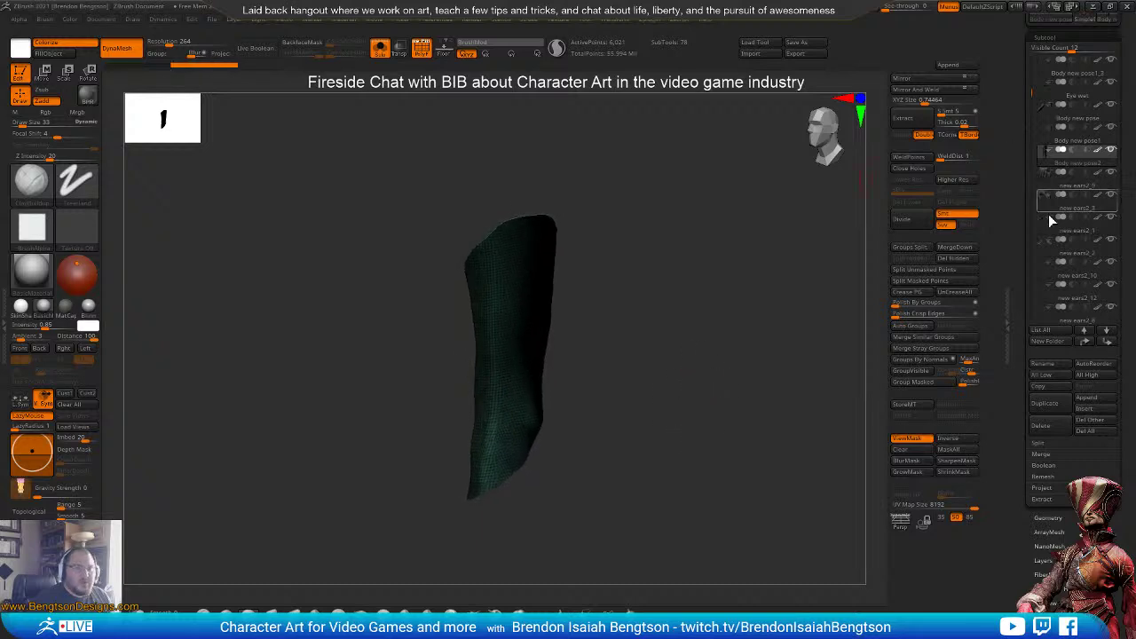
# - Reduce the isolated shaft piece to a coarse, even mesh by running ZRemesher repeatedly with the Half setting
pyautogui.click(1048, 518)
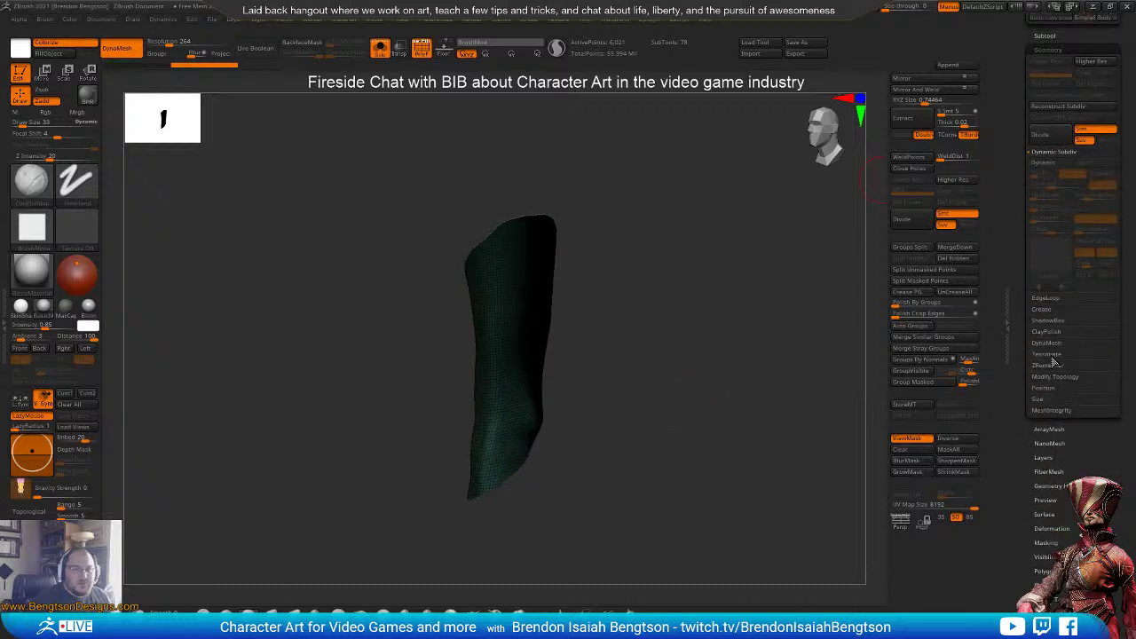
pyautogui.click(1051, 364)
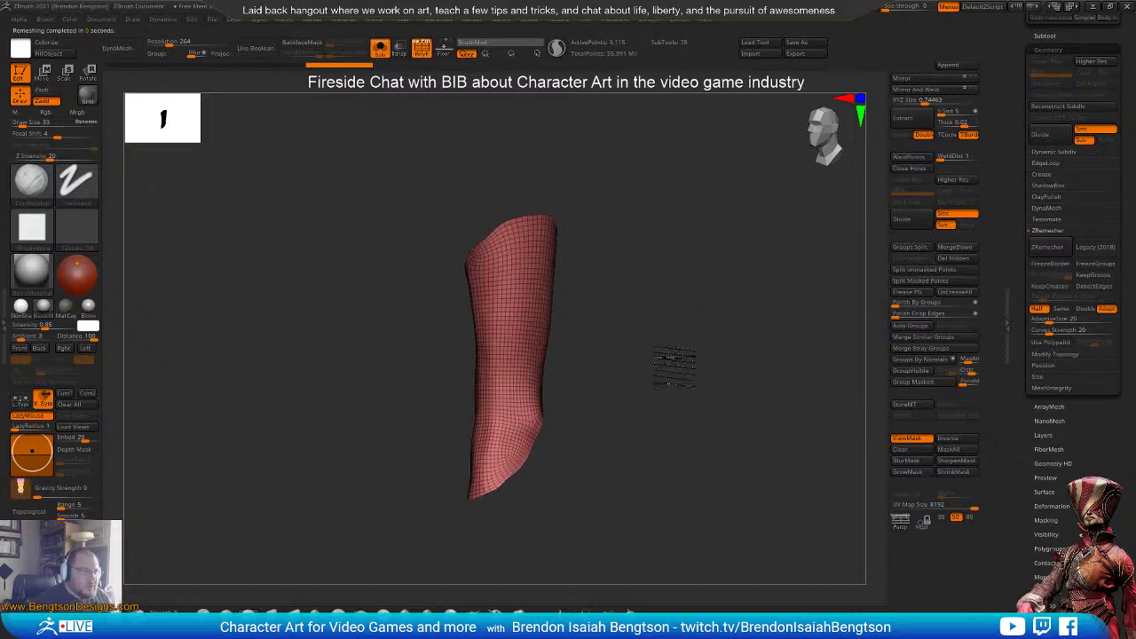
pyautogui.moveTo(675, 364); pyautogui.dragTo(701, 286)
pyautogui.click(1047, 254)
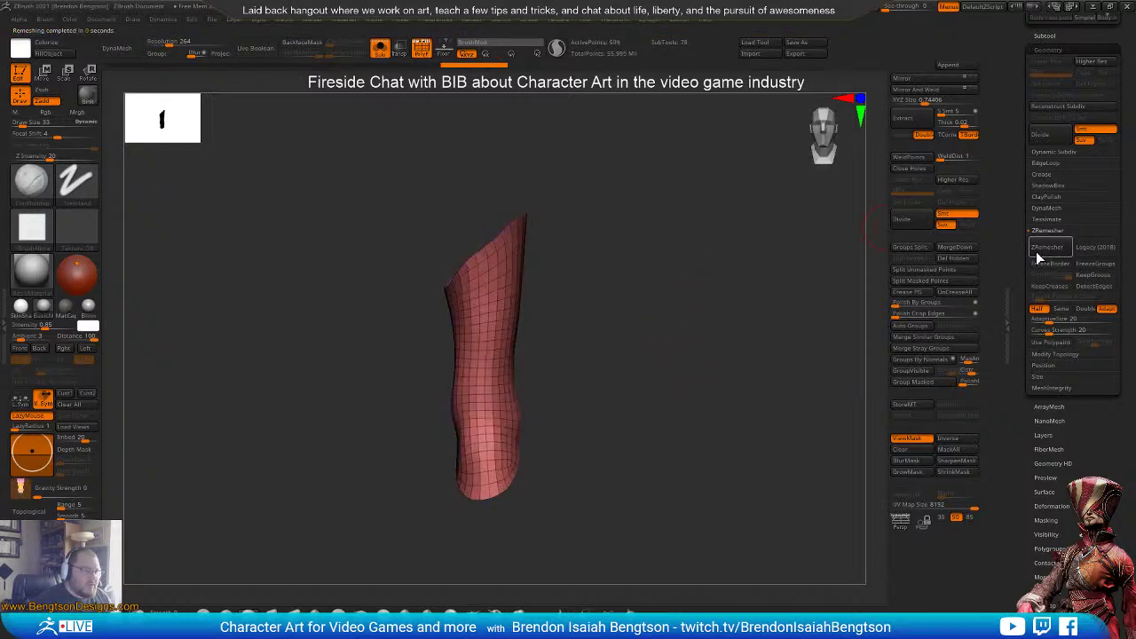
# - Turn off Solo mode and bring the remeshed shaft piece into close view on the boot
pyautogui.moveTo(690, 424); pyautogui.dragTo(593, 409)
pyautogui.hotkey('alt', 's')
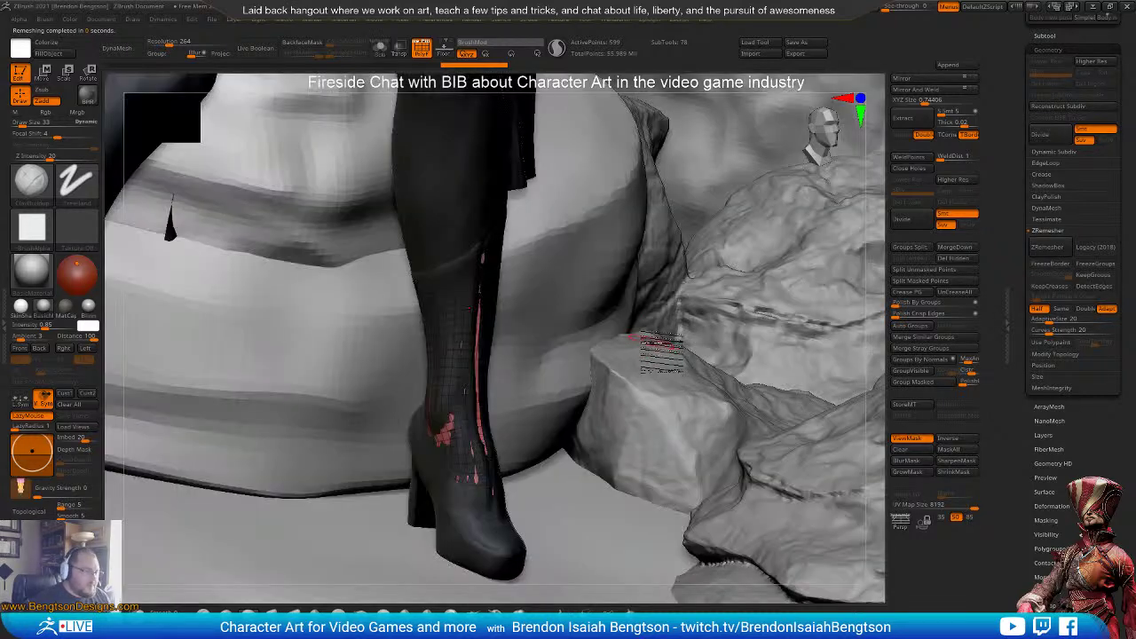
pyautogui.moveTo(593, 410); pyautogui.dragTo(482, 360)
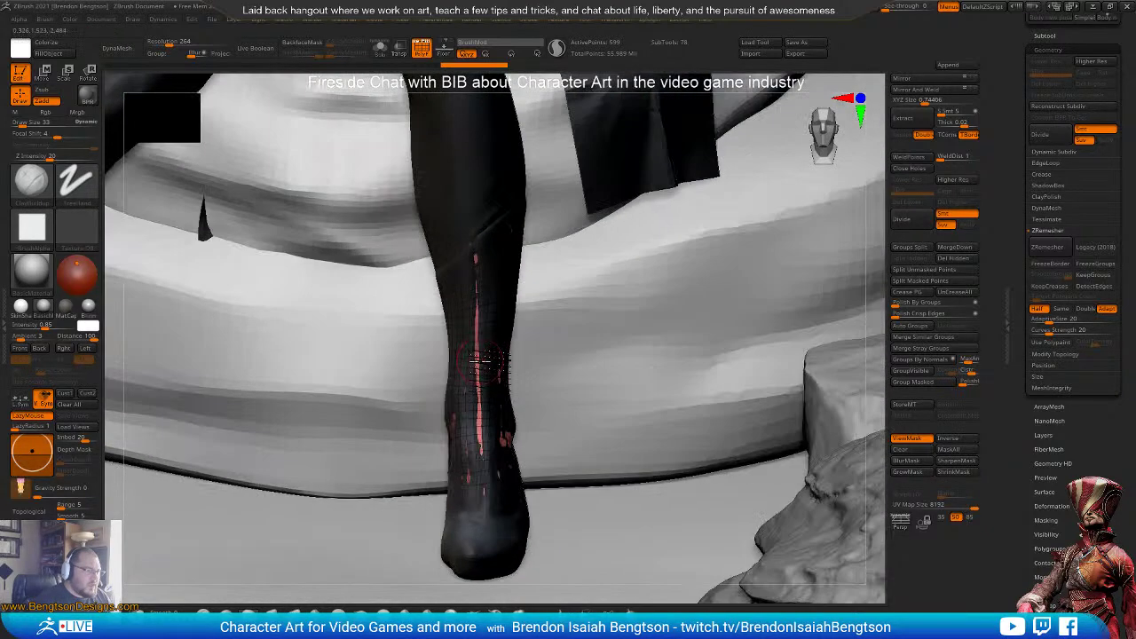
pyautogui.moveTo(500, 415)
pyautogui.keyDown('alt'); pyautogui.mouseDown()
pyautogui.moveTo(482, 393)
pyautogui.moveTo(515, 367)
pyautogui.mouseUp(); pyautogui.keyUp('alt')
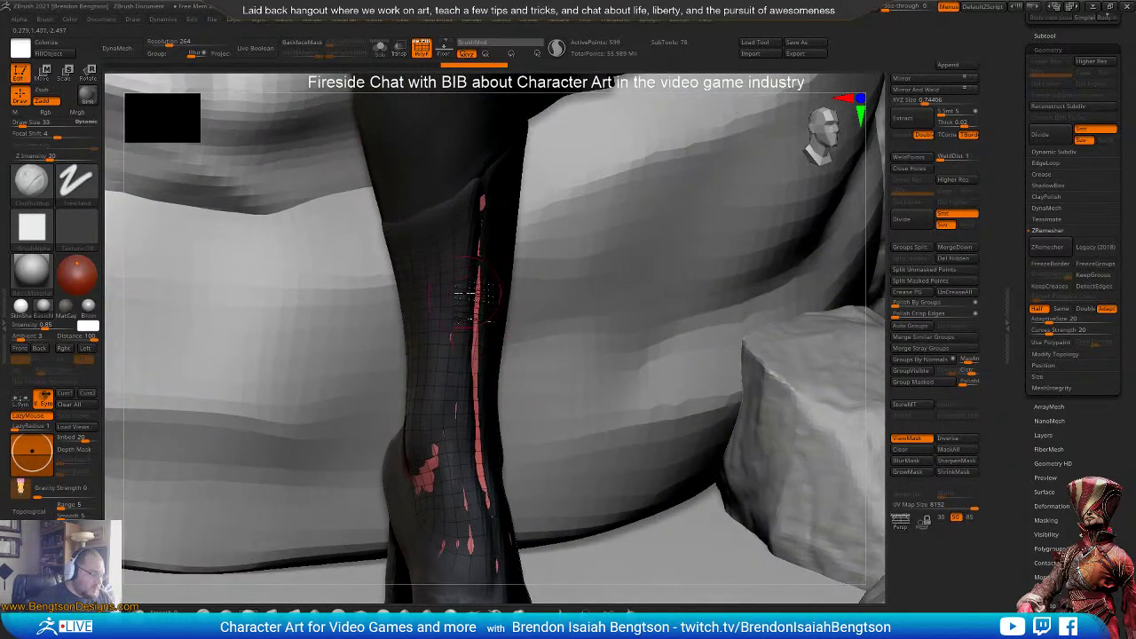
# - Push the whole shaft piece slightly outward over the boot with ZModeler's QMesh polygon action targeting Polygroup All
pyautogui.press('b')
pyautogui.press('z')
pyautogui.press('m')
pyautogui.moveTo(452, 313); pyautogui.dragTo(454, 323)
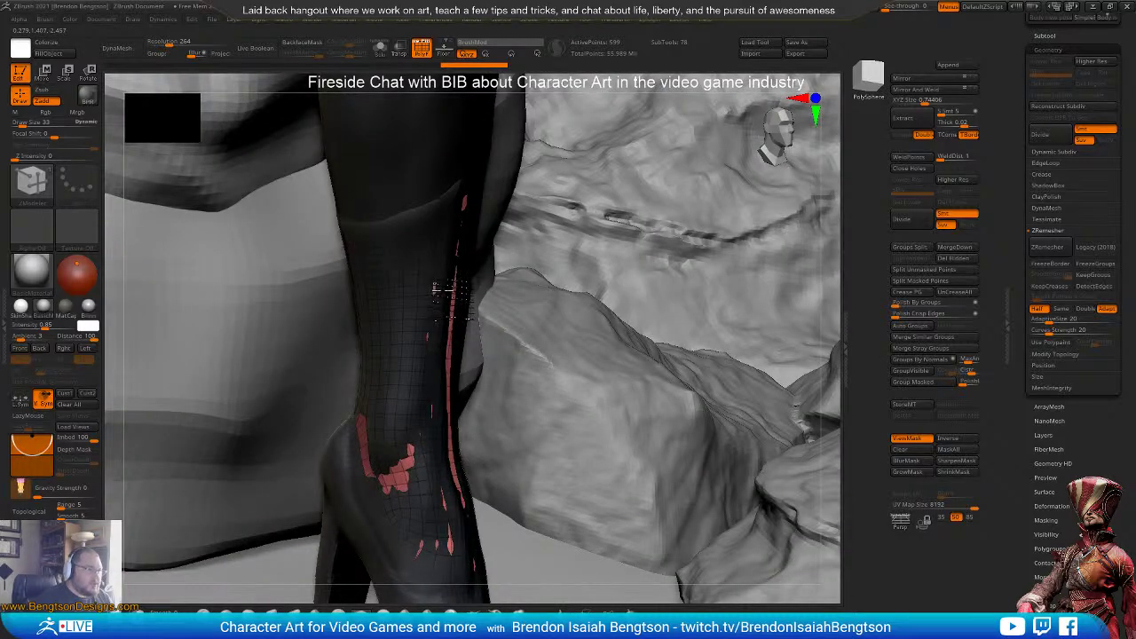
pyautogui.press('space')
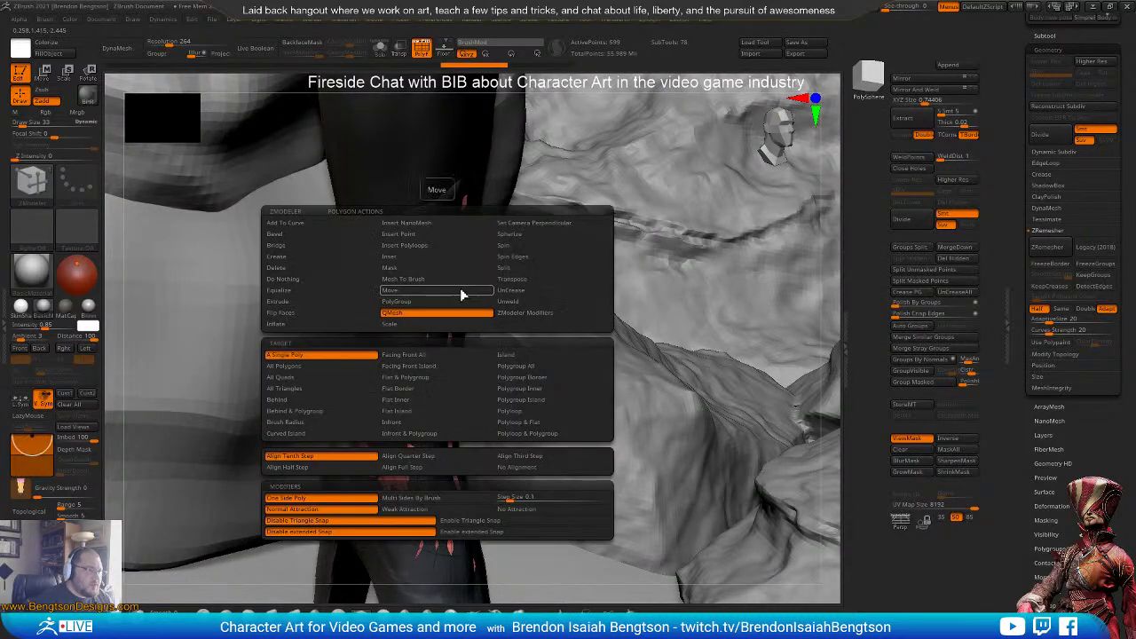
pyautogui.click(506, 367)
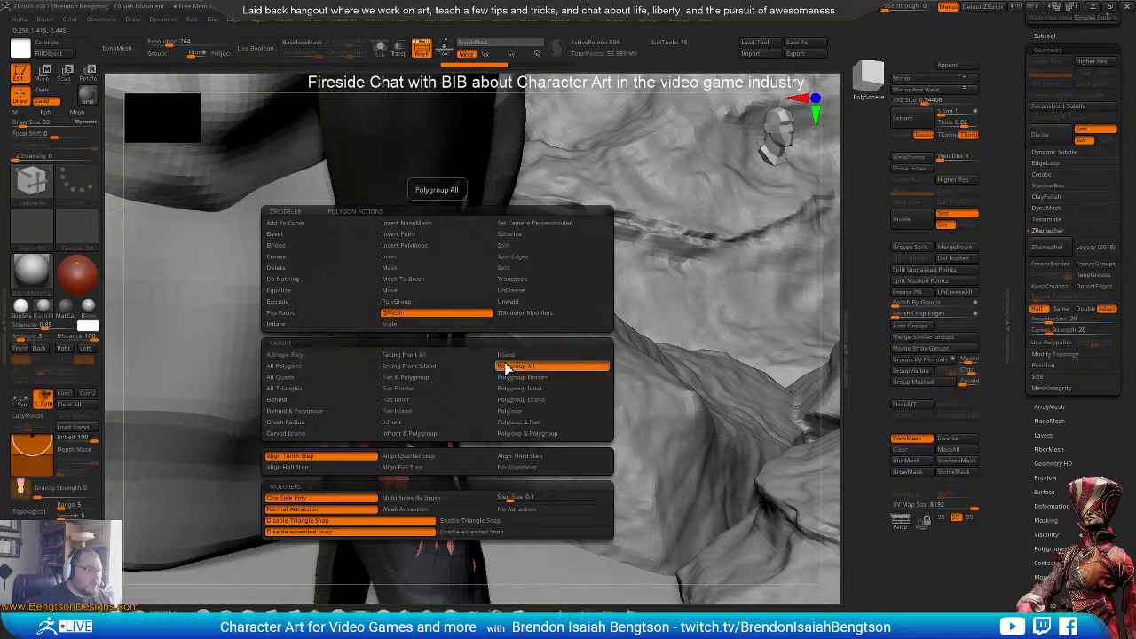
pyautogui.click(388, 315)
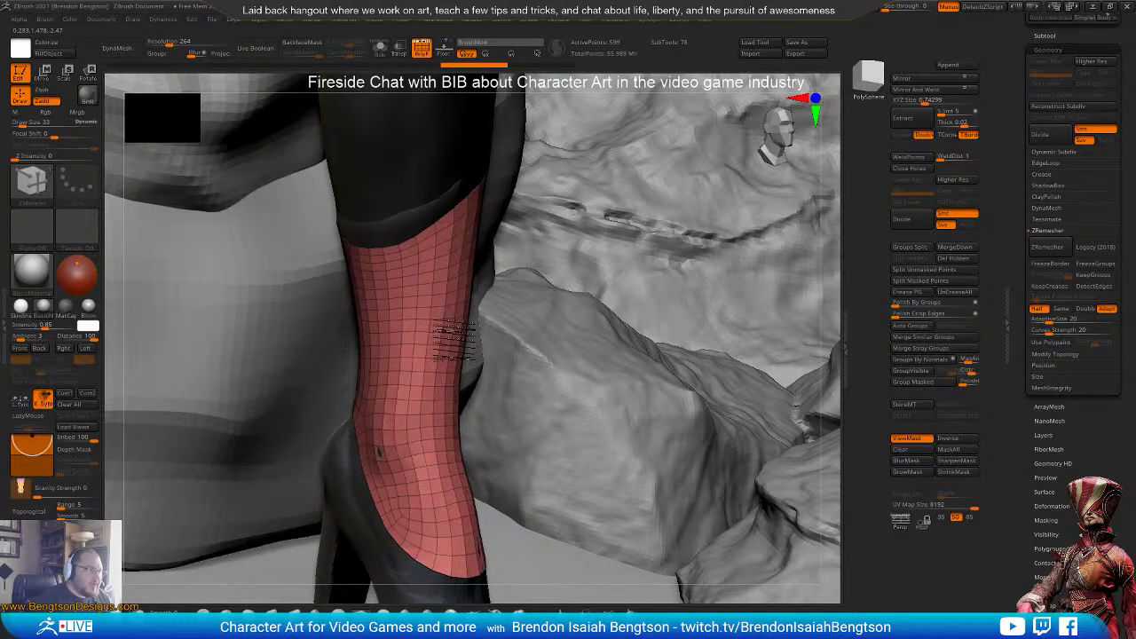
pyautogui.keyDown('shift'); pyautogui.moveTo(457, 343); pyautogui.dragTo(448, 333); pyautogui.keyUp('shift')
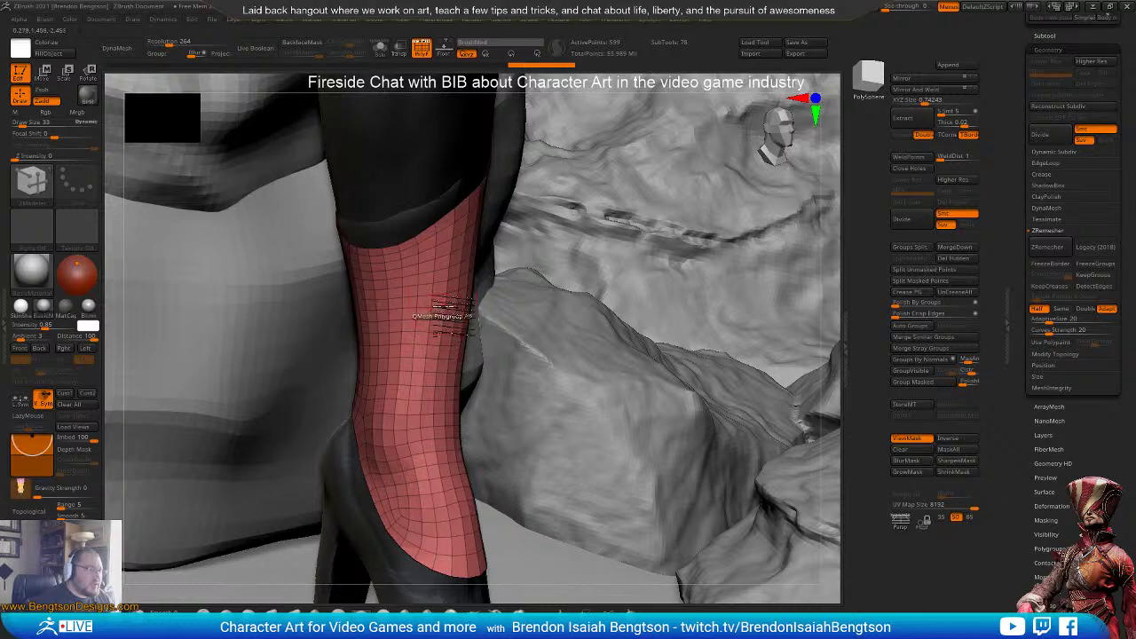
# - Switch to the Move Topological brush and view the spat from both sides of the ankle
pyautogui.moveTo(451, 316)
pyautogui.mouseDown(button='right')
pyautogui.moveTo(477, 339)
pyautogui.moveTo(376, 323)
pyautogui.moveTo(393, 317)
pyautogui.moveTo(429, 364)
pyautogui.moveTo(414, 356)
pyautogui.mouseUp(button='right')
pyautogui.press('b')
pyautogui.press('m')
pyautogui.press('t')
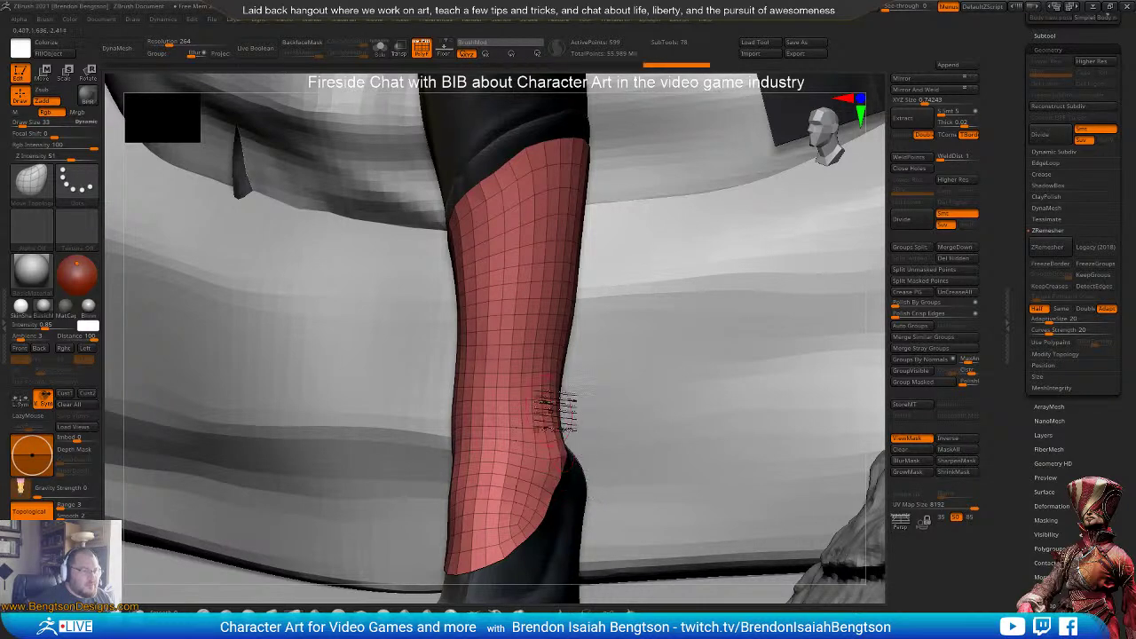
pyautogui.moveTo(530, 453); pyautogui.dragTo(492, 443, button='right')
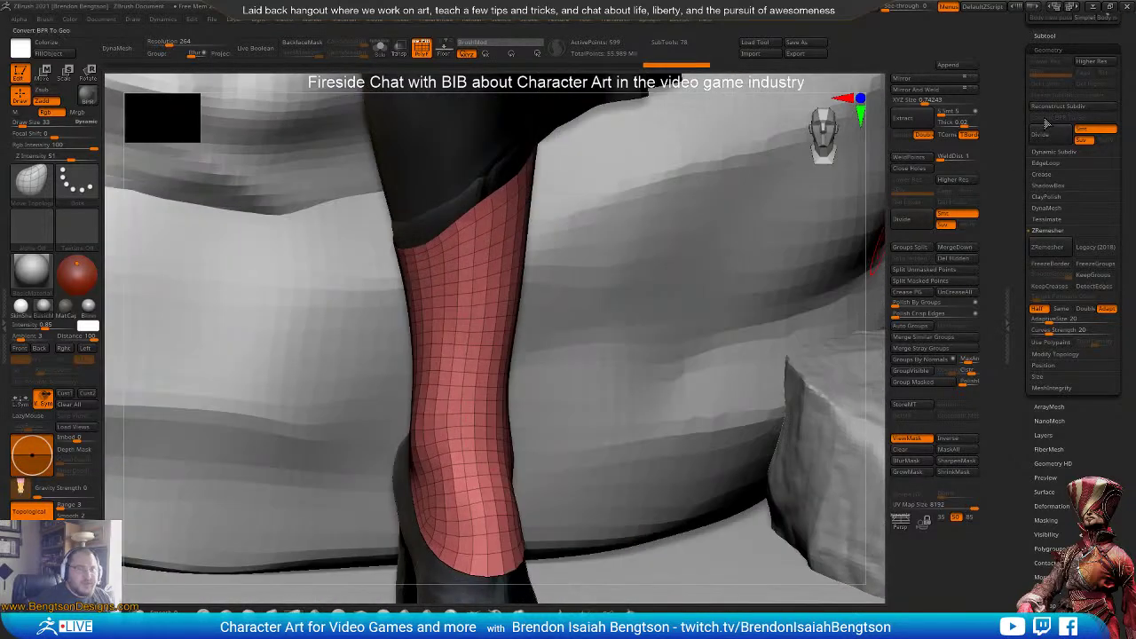
# - Enable Dynamic Subdiv on the spat, lower its SmoothSubdiv level and set the thickness to 0.00794
pyautogui.click(1043, 153)
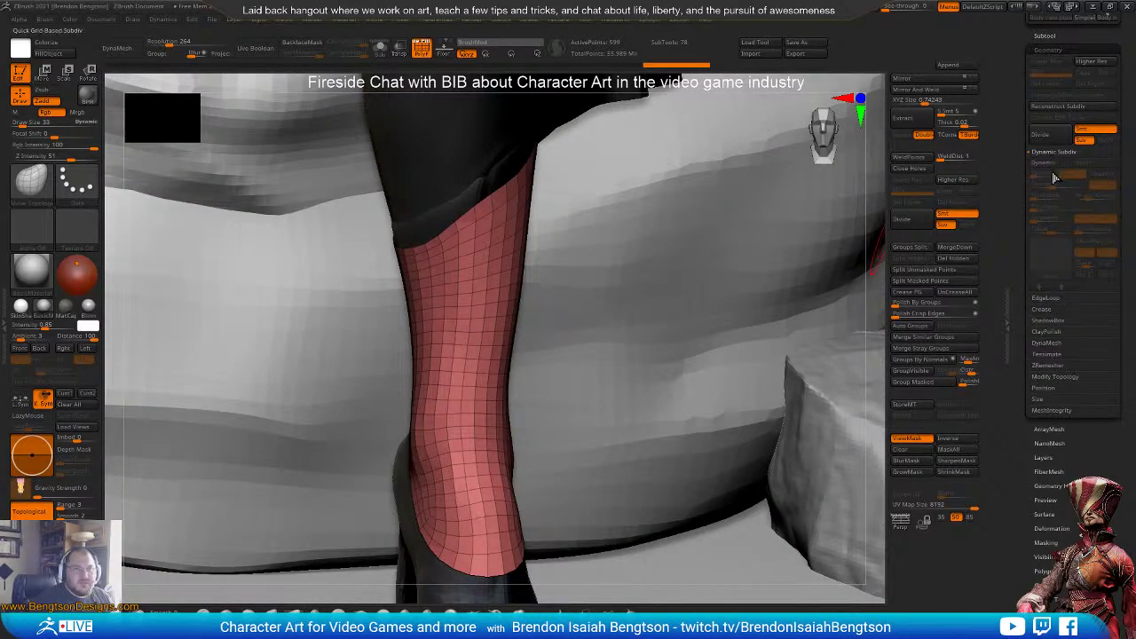
pyautogui.click(1046, 163)
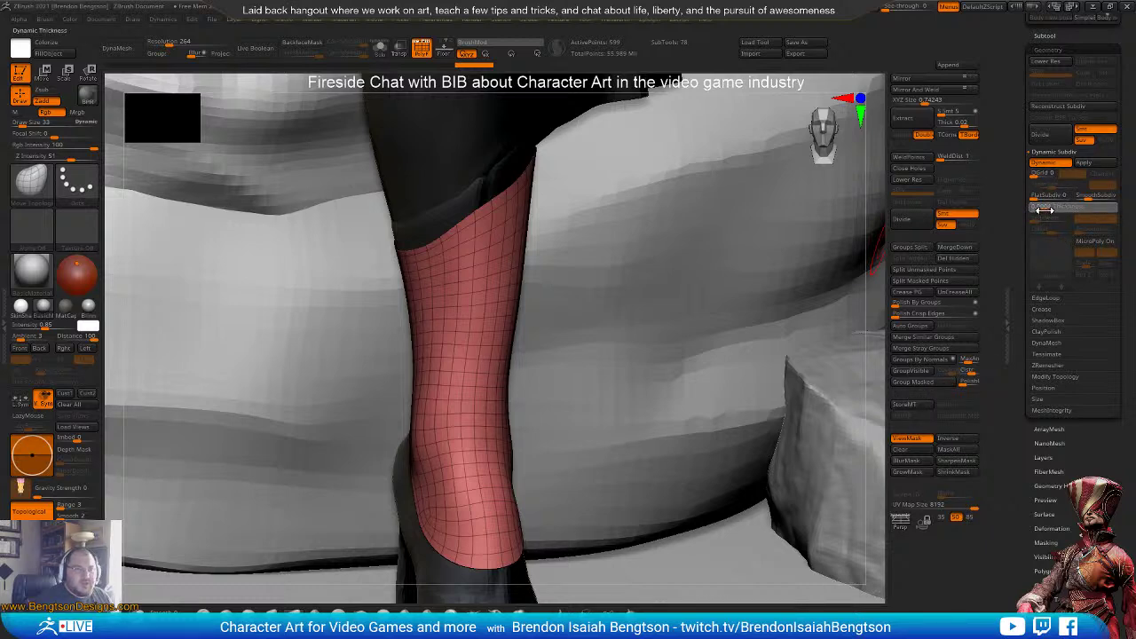
pyautogui.click(1047, 210)
pyautogui.moveTo(507, 254); pyautogui.dragTo(844, 185)
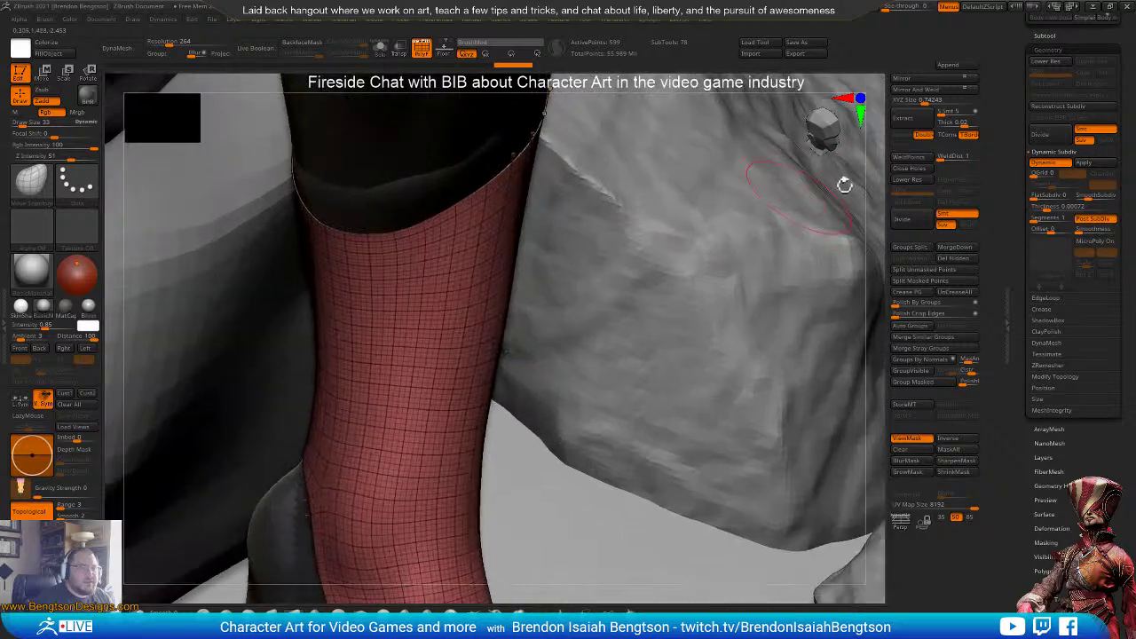
pyautogui.click(1084, 197)
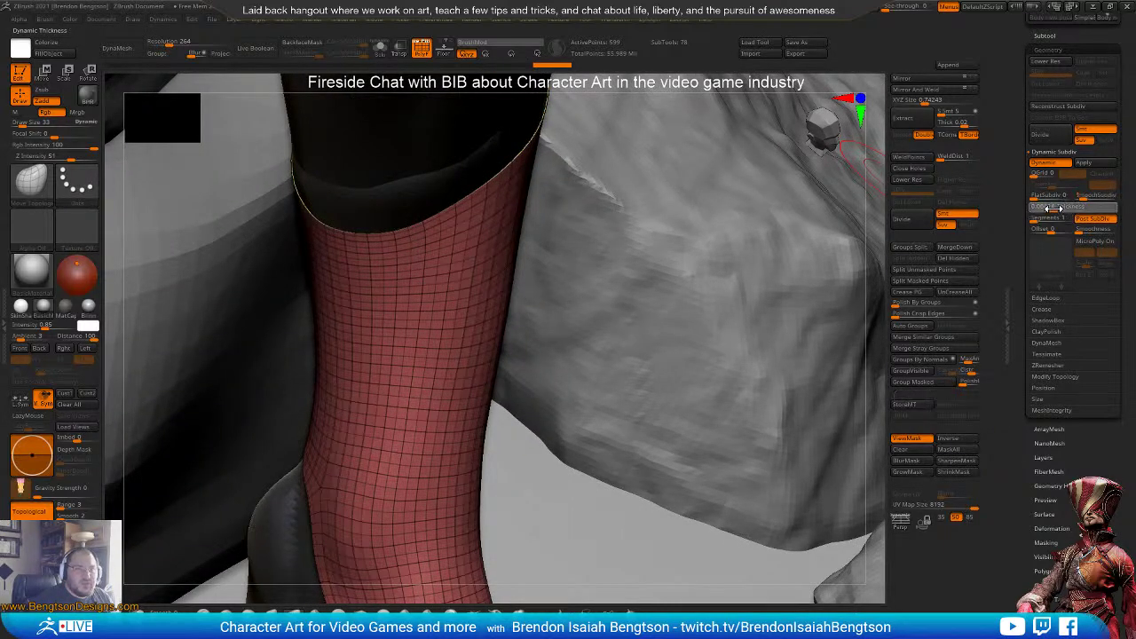
pyautogui.click(1057, 209)
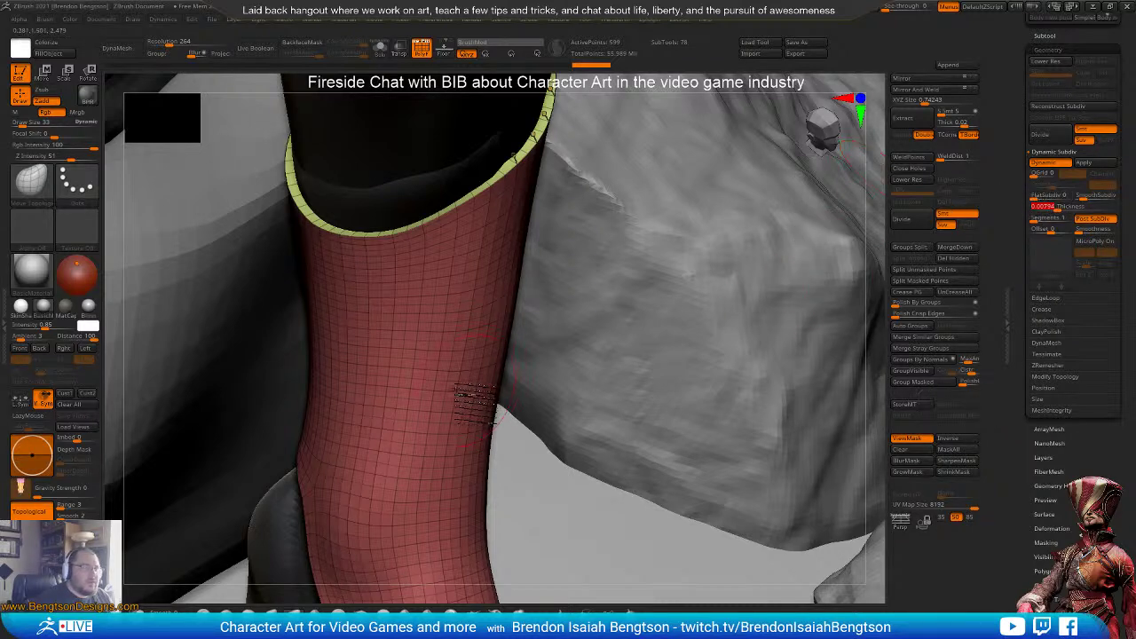
# - Try a gravity cloth simulation on the spat from the Dynamics settings and undo it
pyautogui.moveTo(477, 410)
pyautogui.mouseDown(button='right')
pyautogui.moveTo(457, 375)
pyautogui.moveTo(464, 296)
pyautogui.moveTo(462, 393)
pyautogui.moveTo(475, 378)
pyautogui.moveTo(510, 399)
pyautogui.moveTo(470, 401)
pyautogui.mouseUp(button='right')
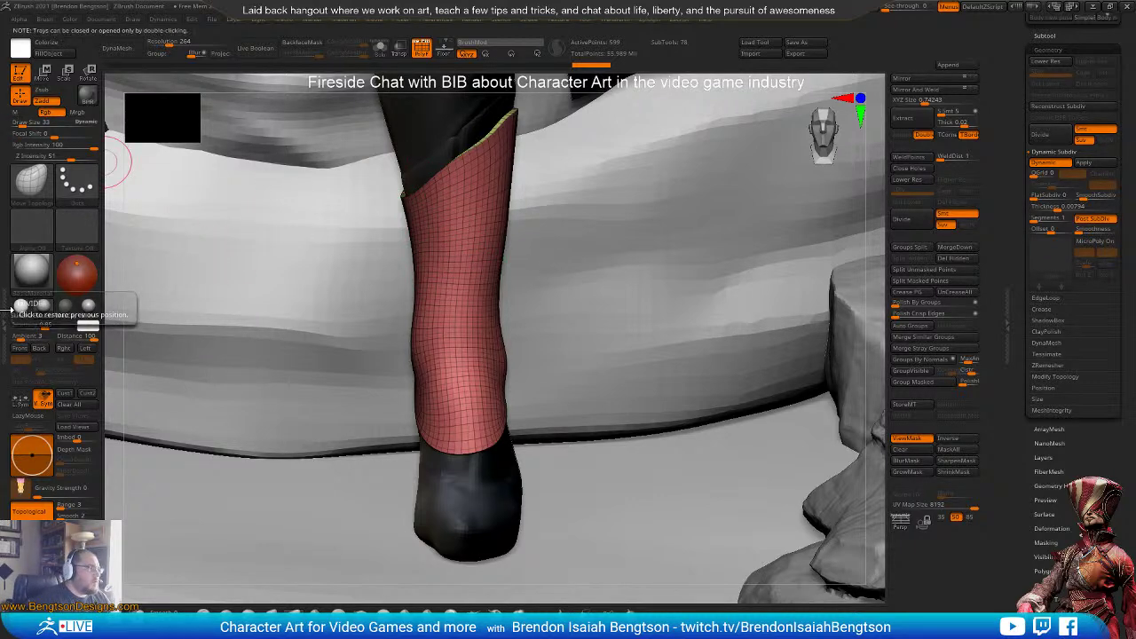
pyautogui.click(7, 315)
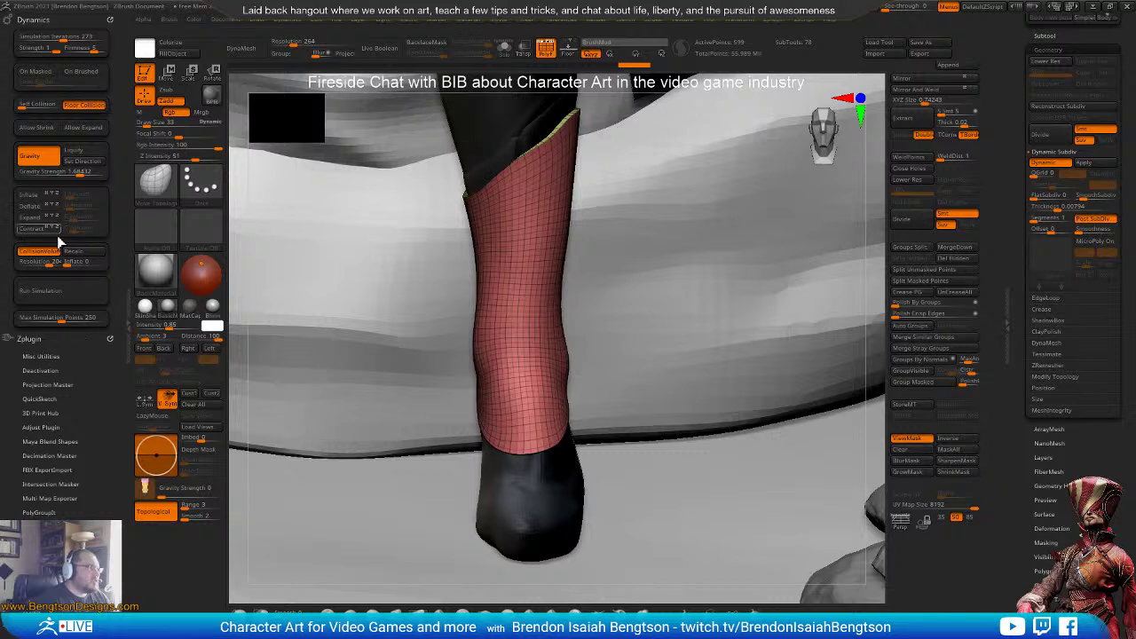
pyautogui.click(64, 296)
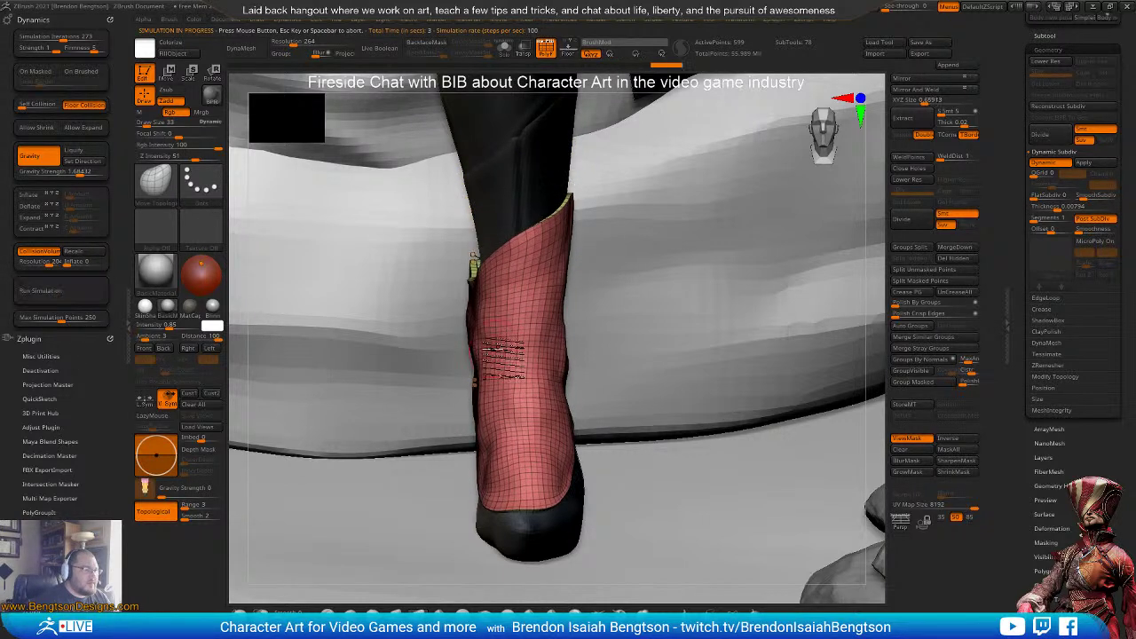
pyautogui.moveTo(422, 393); pyautogui.dragTo(453, 431)
pyautogui.hotkey('ctrl', 'z')
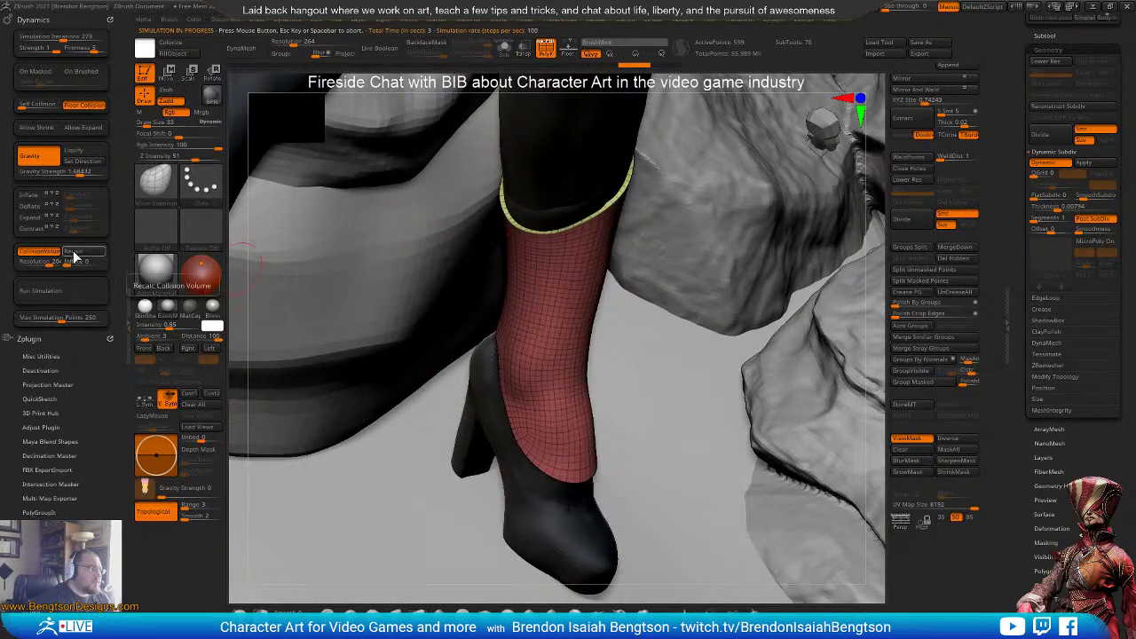
# - Recalculate the collision volume and try the cloth simulation on the spat again
pyautogui.click(74, 257)
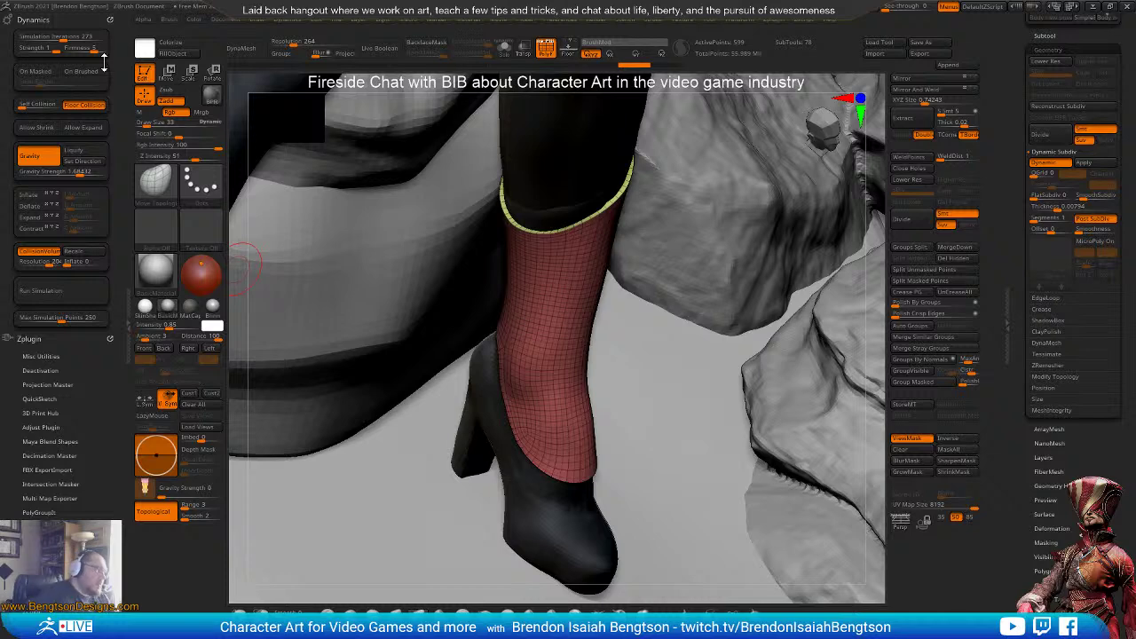
pyautogui.click(71, 291)
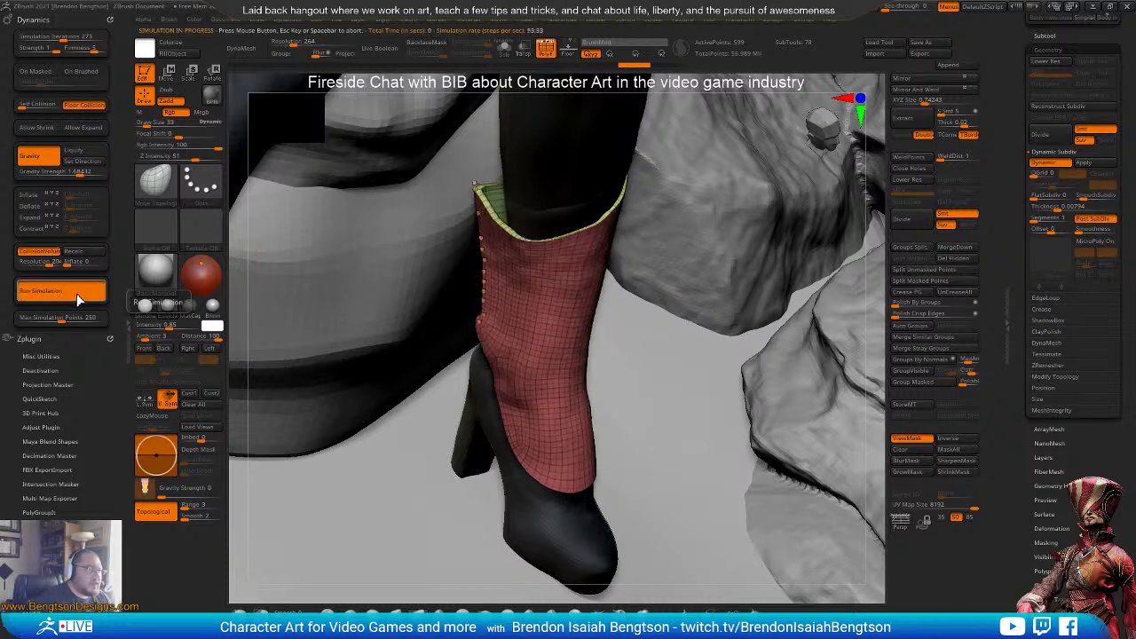
pyautogui.click(80, 297)
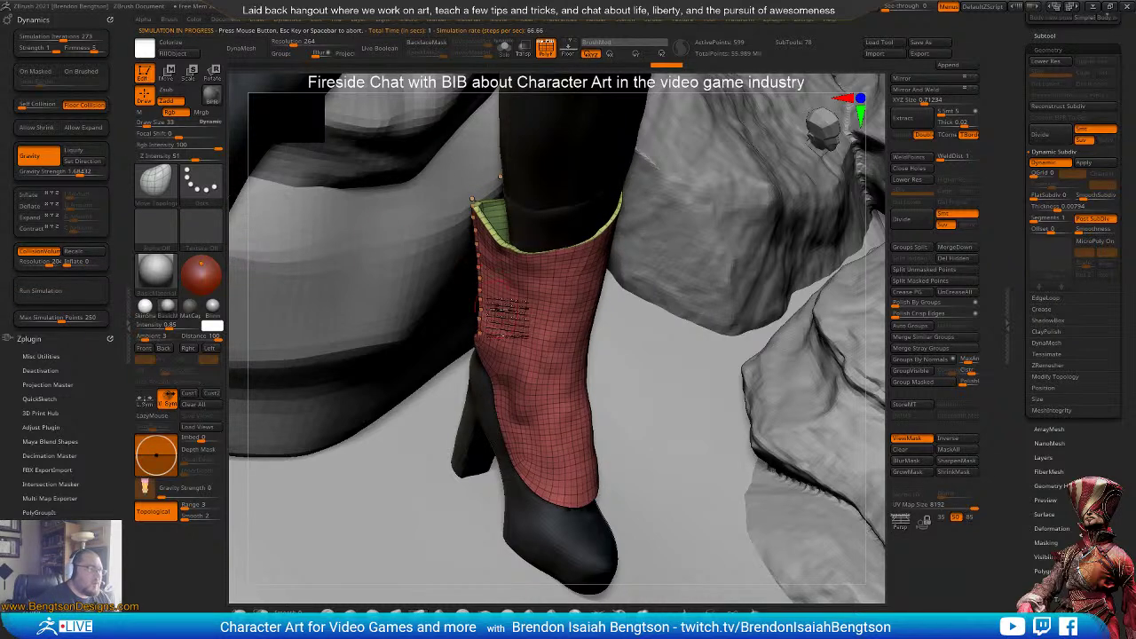
pyautogui.moveTo(364, 244); pyautogui.dragTo(488, 266)
pyautogui.moveTo(511, 348); pyautogui.dragTo(445, 298)
pyautogui.moveTo(445, 297); pyautogui.dragTo(447, 306, button='right')
# - Isolate the spat in Solo mode, inspect its back and heel area, and undo the simulation
pyautogui.hotkey('alt', 's')
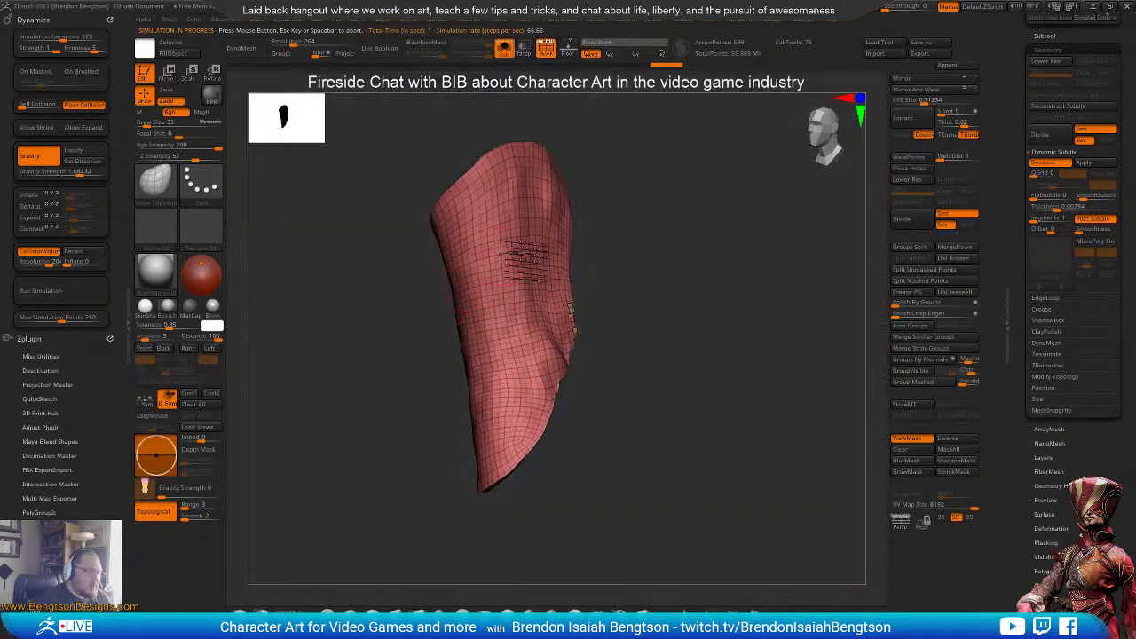
pyautogui.moveTo(526, 266); pyautogui.dragTo(529, 414, button='right')
pyautogui.moveTo(529, 413); pyautogui.dragTo(603, 238)
pyautogui.click(693, 130)
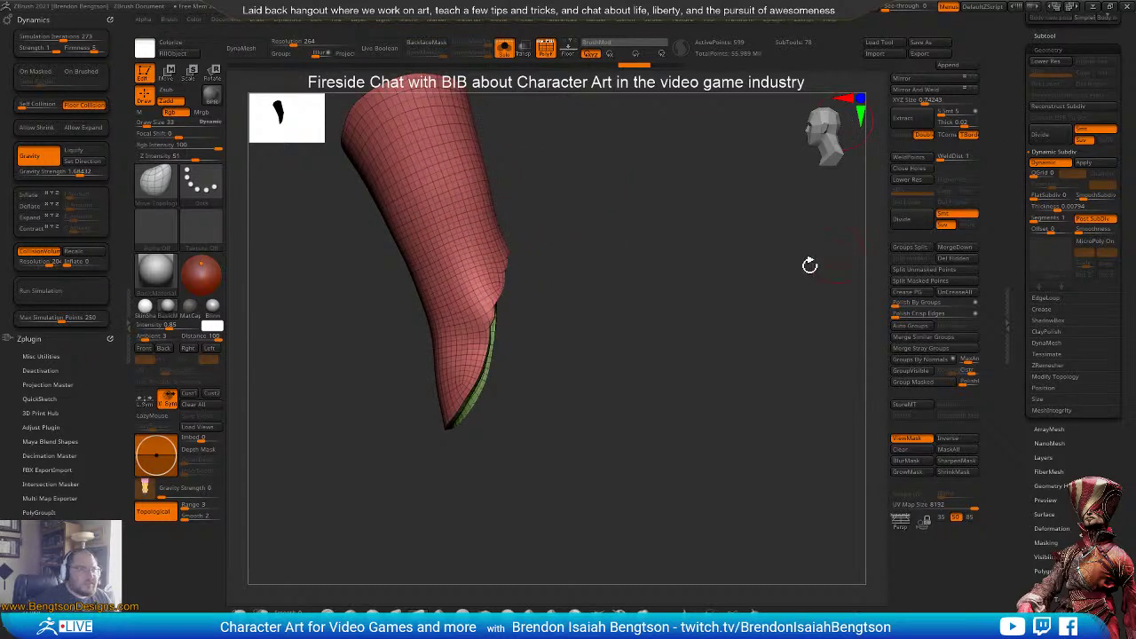
# - Turn off Dynamic Subdiv on the spat and rebuild its mesh with ZRemesher set to Same
pyautogui.moveTo(809, 264); pyautogui.dragTo(733, 175)
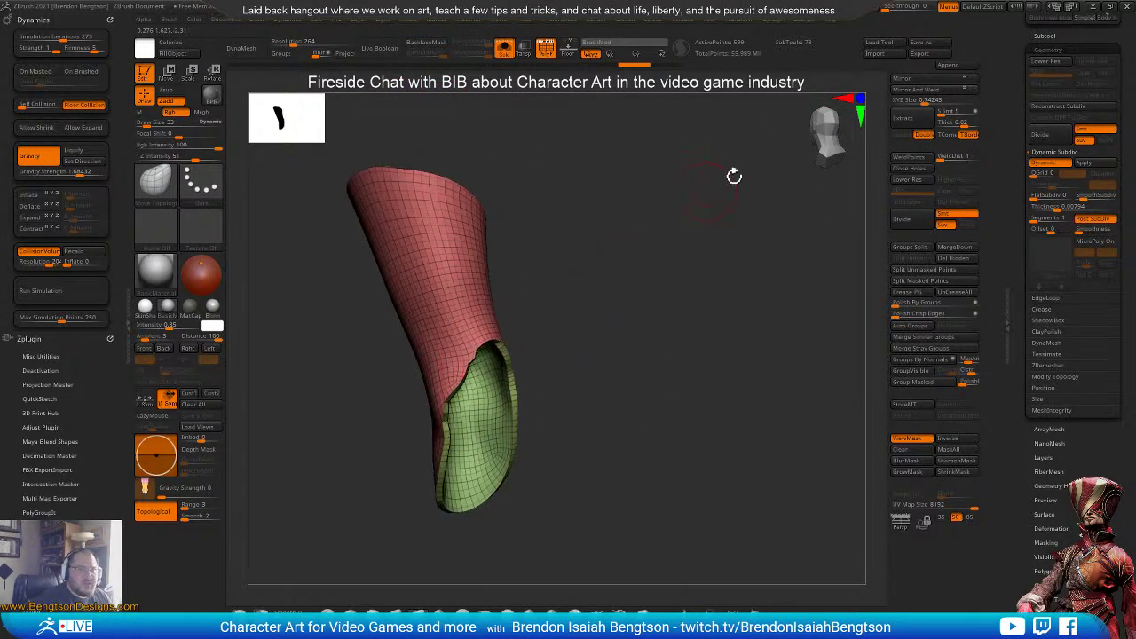
pyautogui.click(1044, 165)
pyautogui.moveTo(603, 360); pyautogui.dragTo(639, 343)
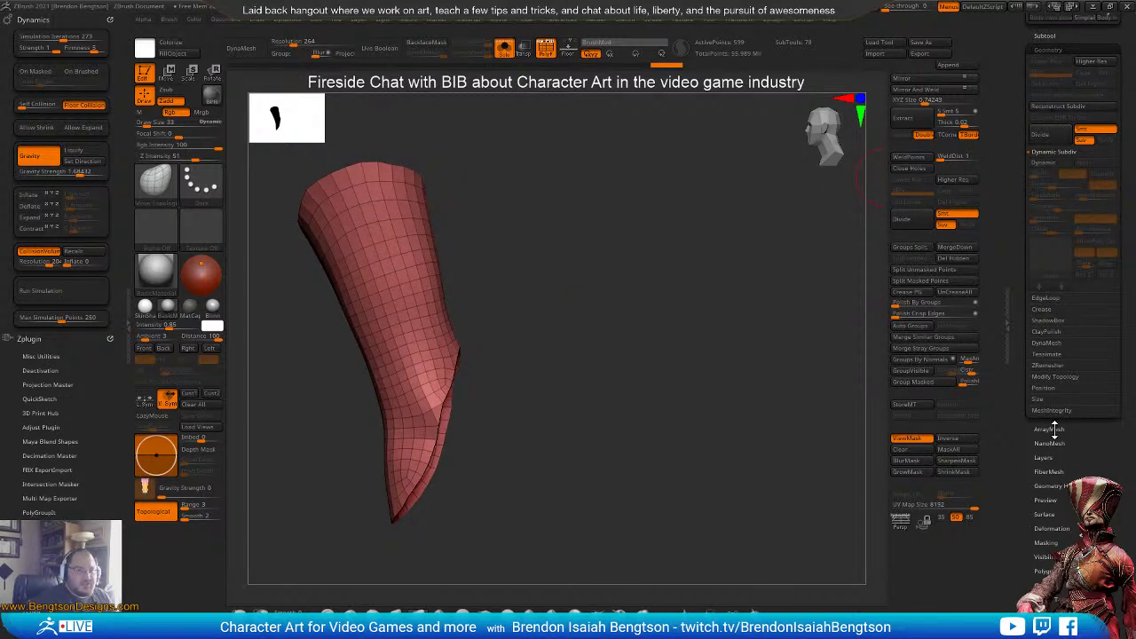
pyautogui.click(1045, 365)
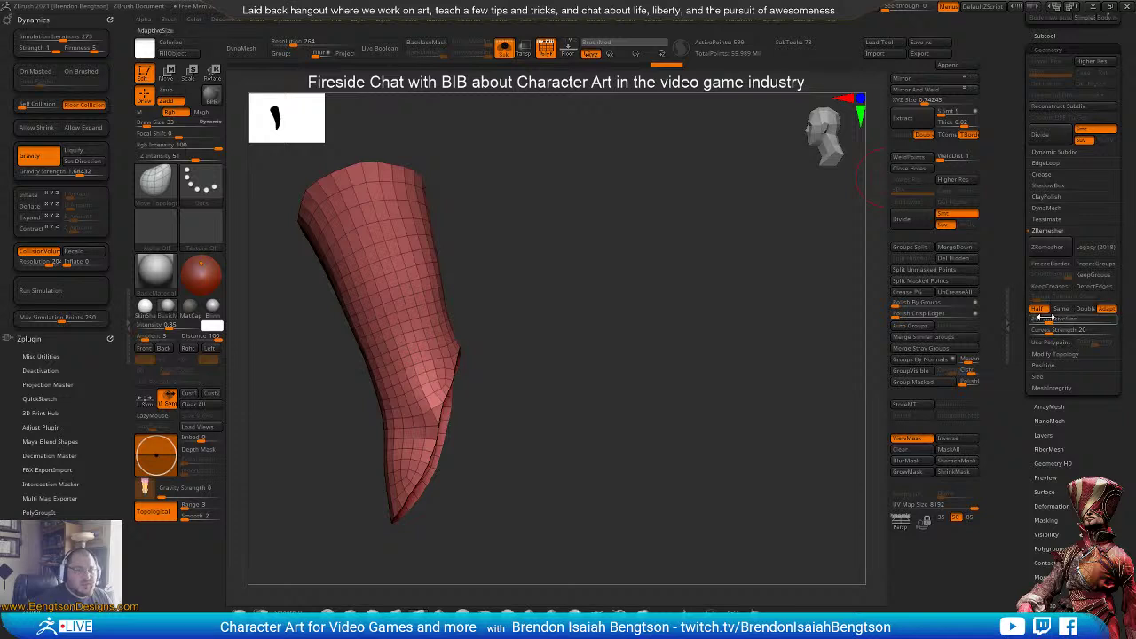
pyautogui.click(1061, 308)
pyautogui.click(1047, 248)
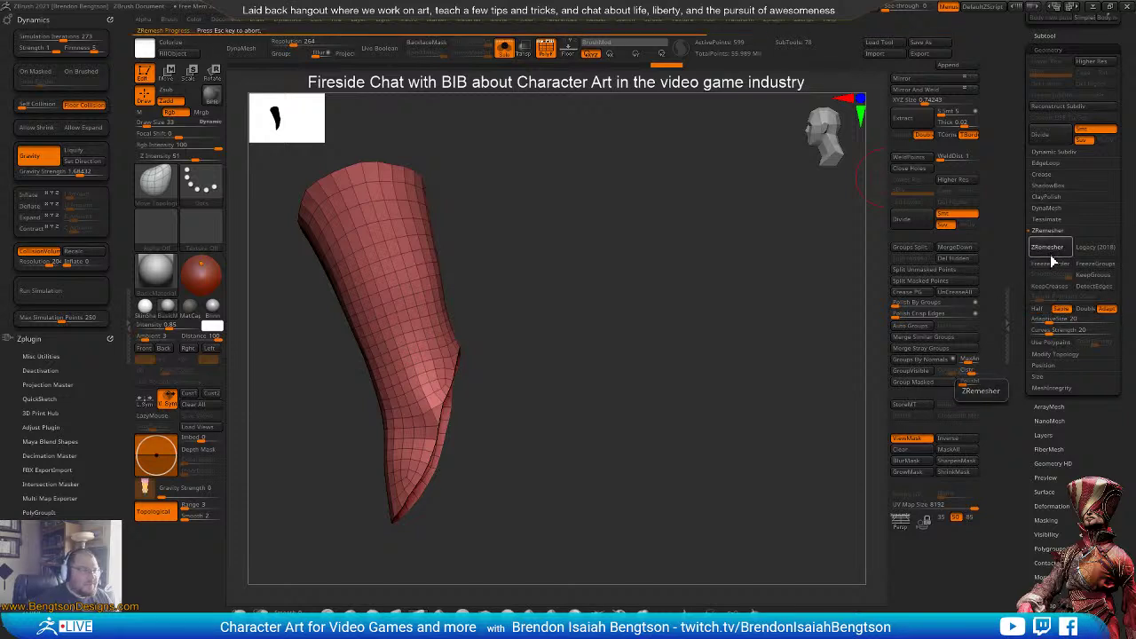
pyautogui.click(1048, 249)
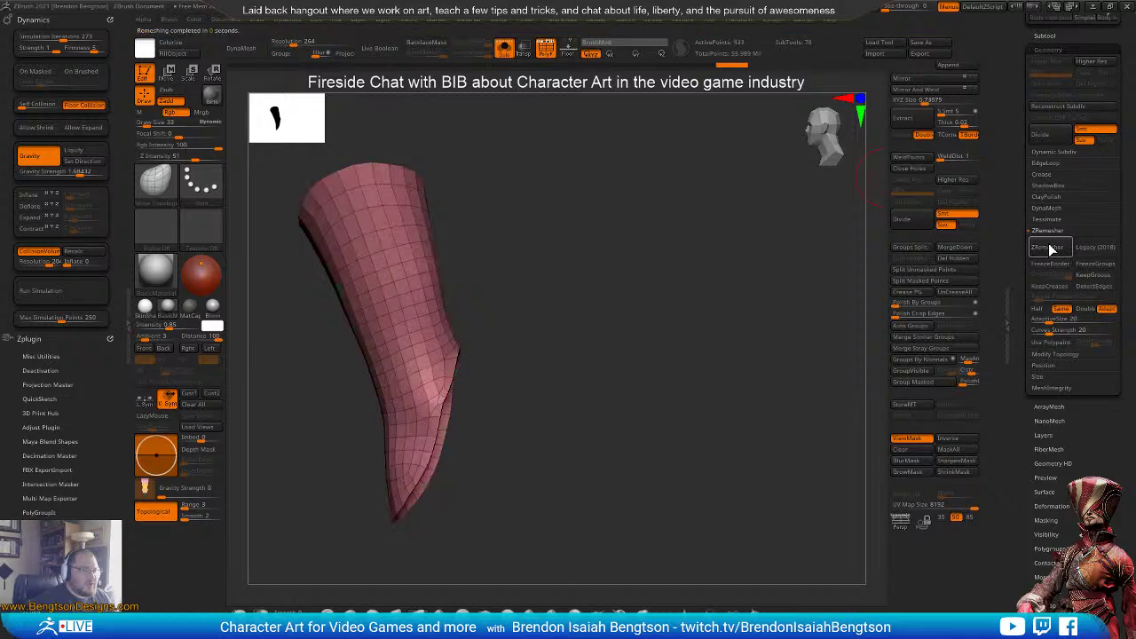
# - Run ZRemesher set to Same on the spat again, checking the mesh flow around the heel until it is cleaner
pyautogui.moveTo(701, 380); pyautogui.dragTo(533, 401)
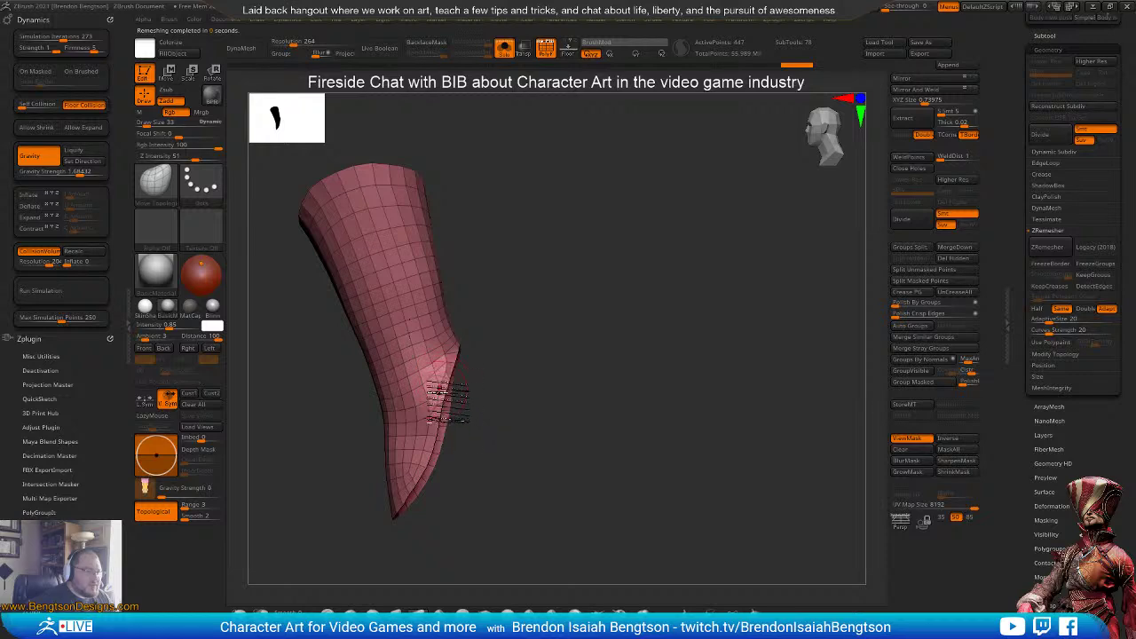
pyautogui.moveTo(506, 328); pyautogui.dragTo(457, 369)
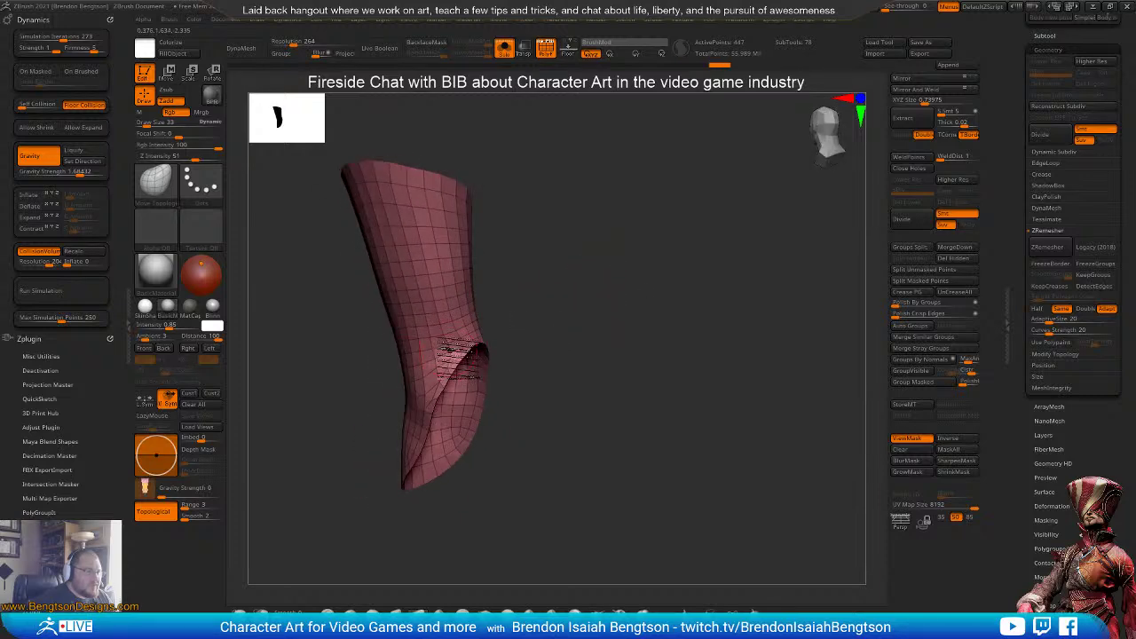
pyautogui.moveTo(533, 330); pyautogui.dragTo(631, 249)
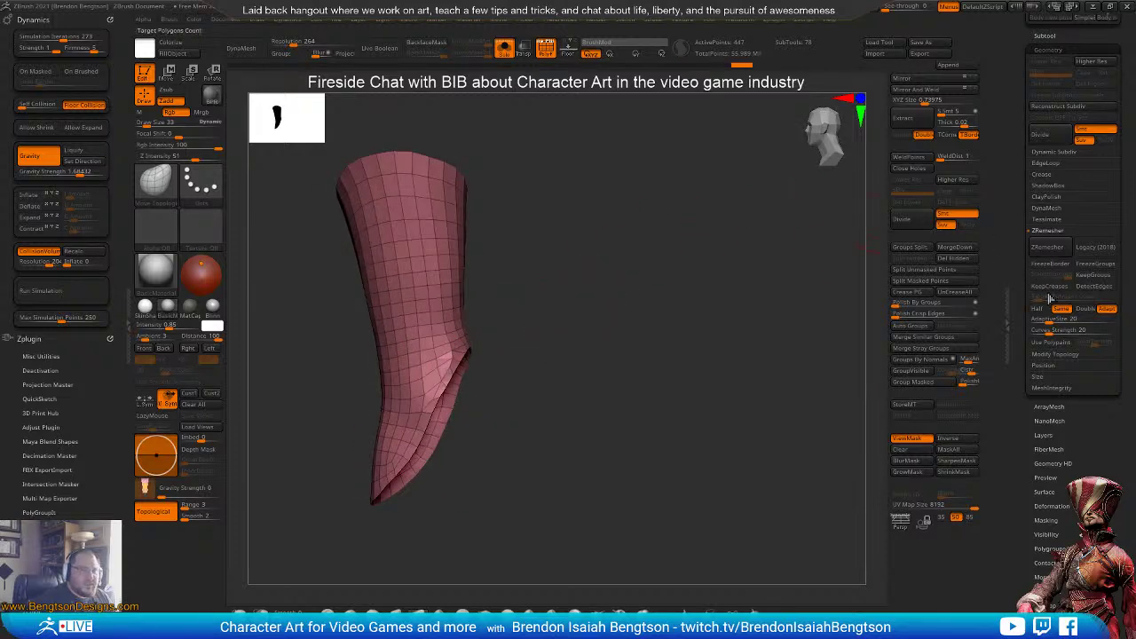
pyautogui.click(1047, 247)
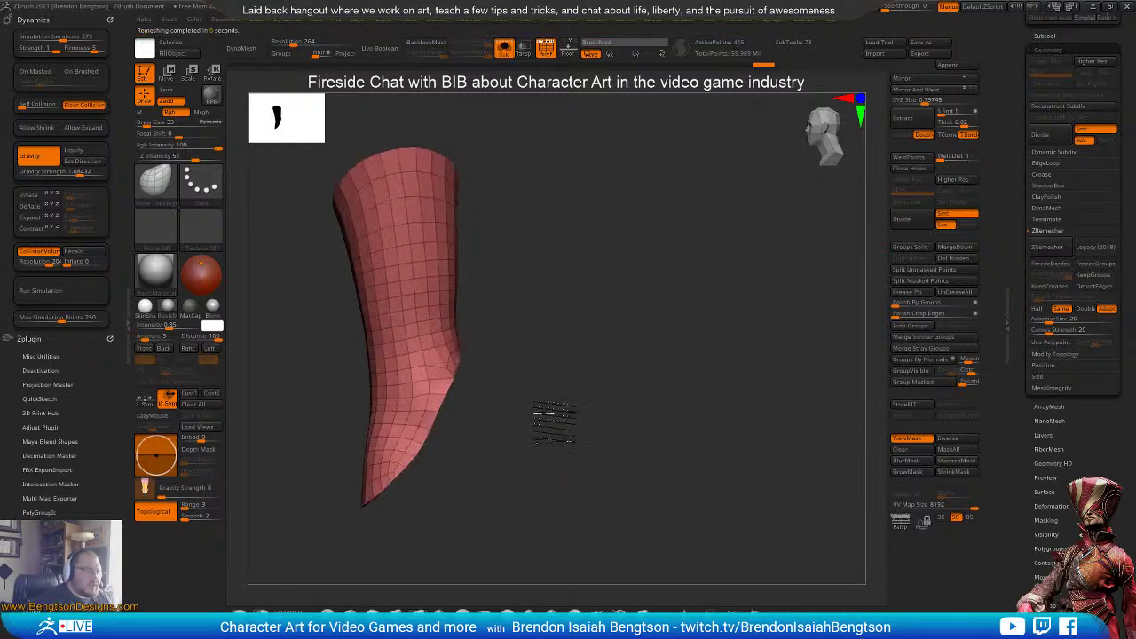
pyautogui.moveTo(554, 424); pyautogui.dragTo(457, 390)
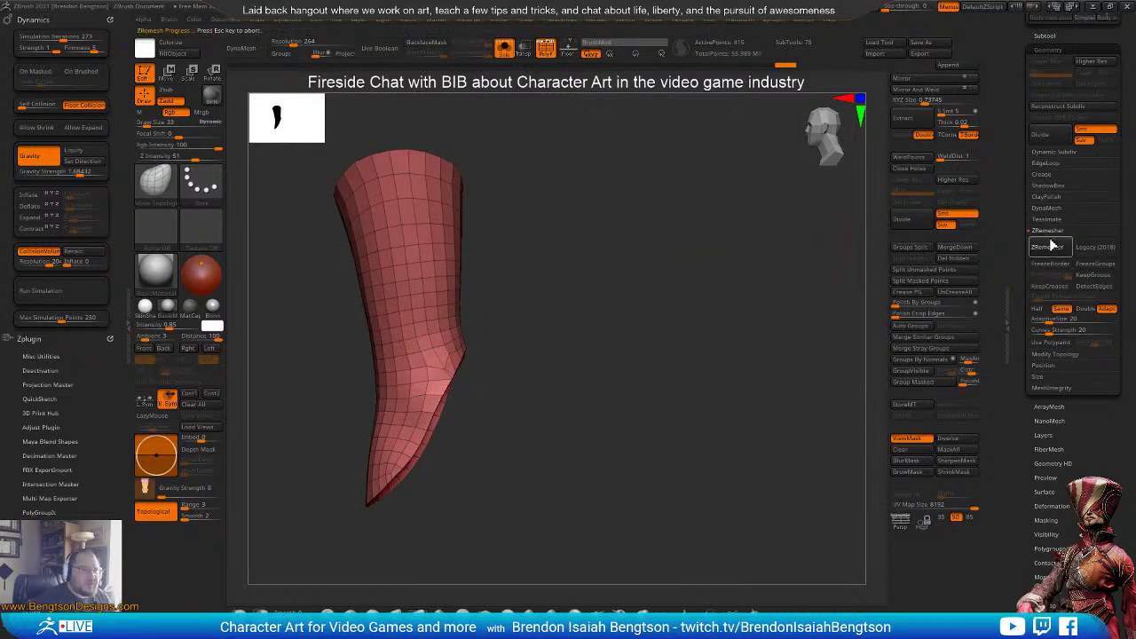
pyautogui.moveTo(553, 398); pyautogui.dragTo(592, 417)
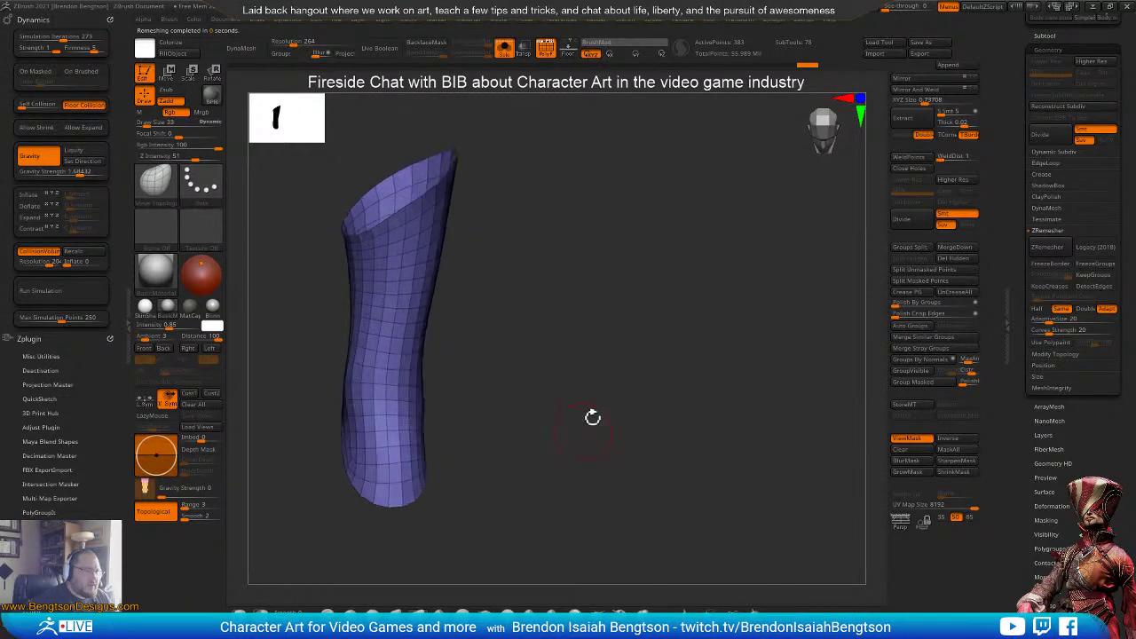
pyautogui.moveTo(765, 388)
pyautogui.mouseDown()
pyautogui.moveTo(668, 392)
pyautogui.moveTo(748, 378)
pyautogui.mouseUp()
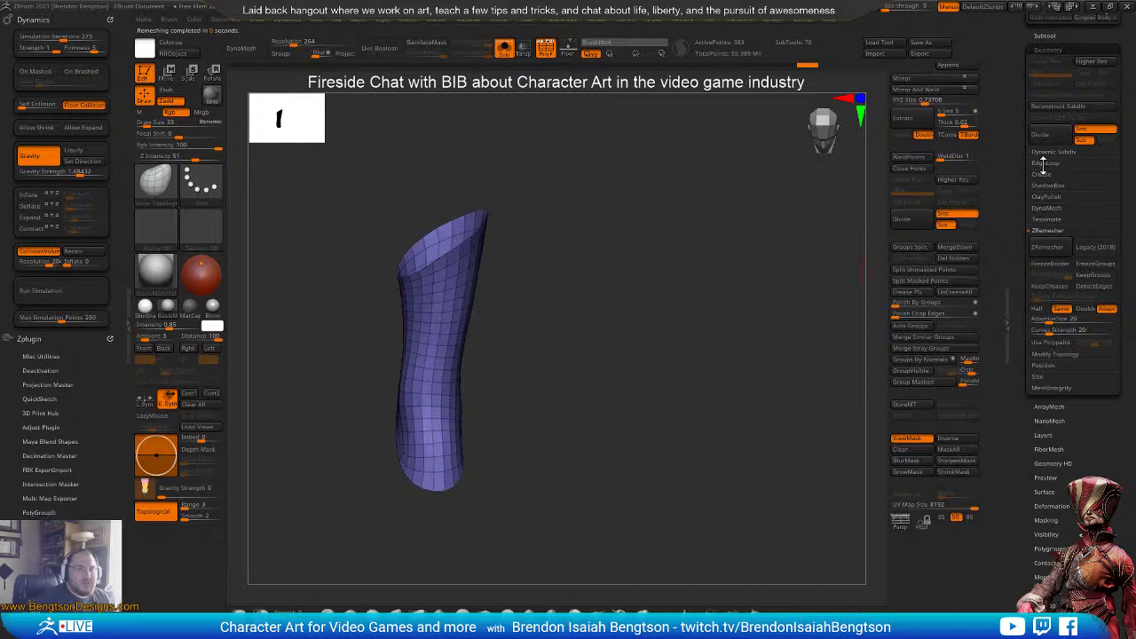
# - Turn Dynamic Subdiv back on for the spat to restore its thickness preview
pyautogui.click(1045, 163)
pyautogui.click(1052, 152)
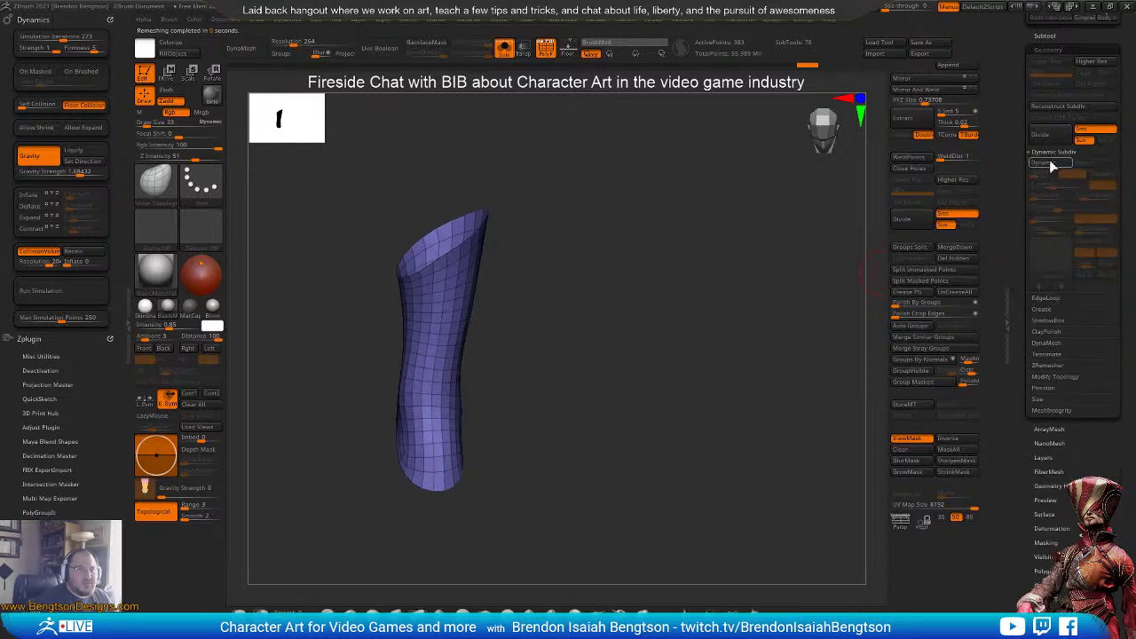
pyautogui.click(1052, 166)
pyautogui.moveTo(662, 368); pyautogui.dragTo(585, 403)
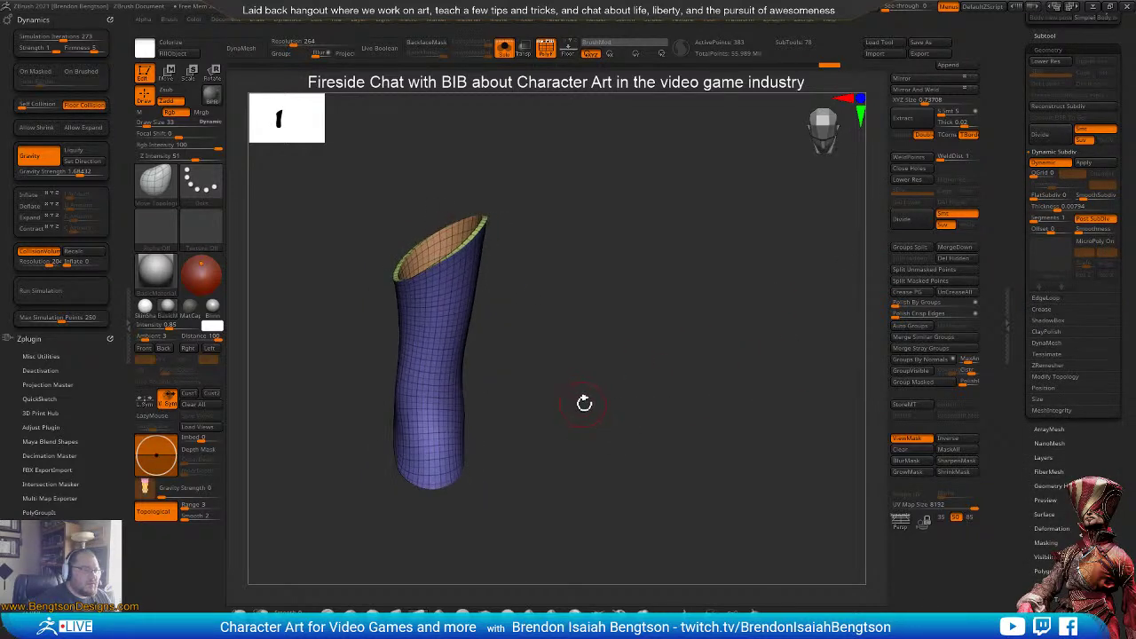
# - Recalculate the collision volume for the simulation and leave Solo mode to show the spat on the boot
pyautogui.click(76, 255)
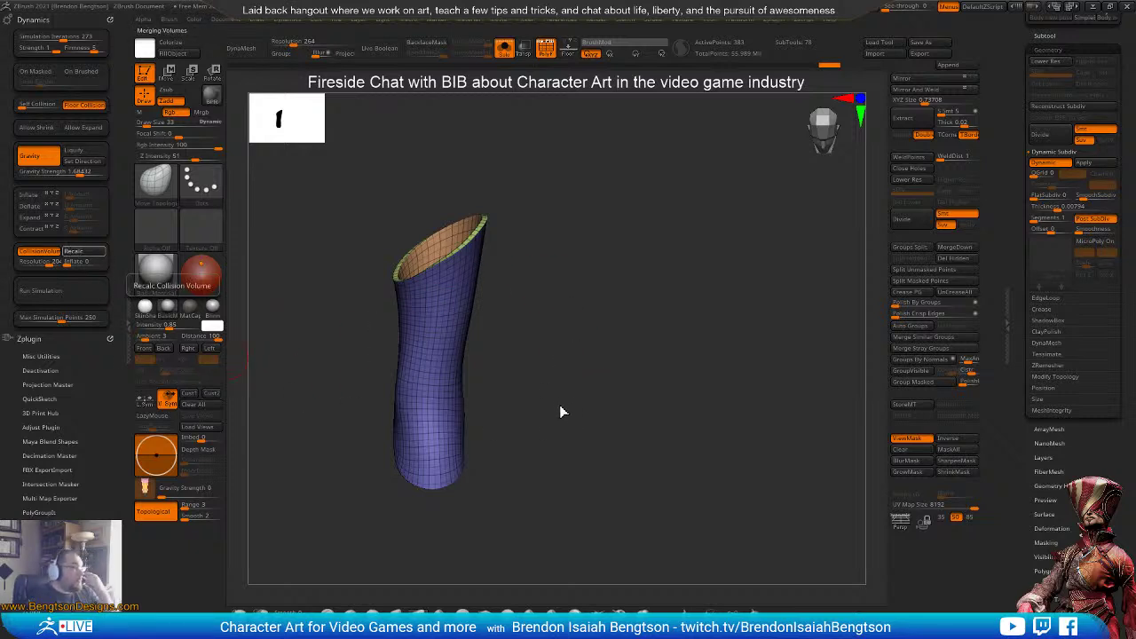
pyautogui.moveTo(569, 353); pyautogui.dragTo(564, 352)
pyautogui.click(560, 356)
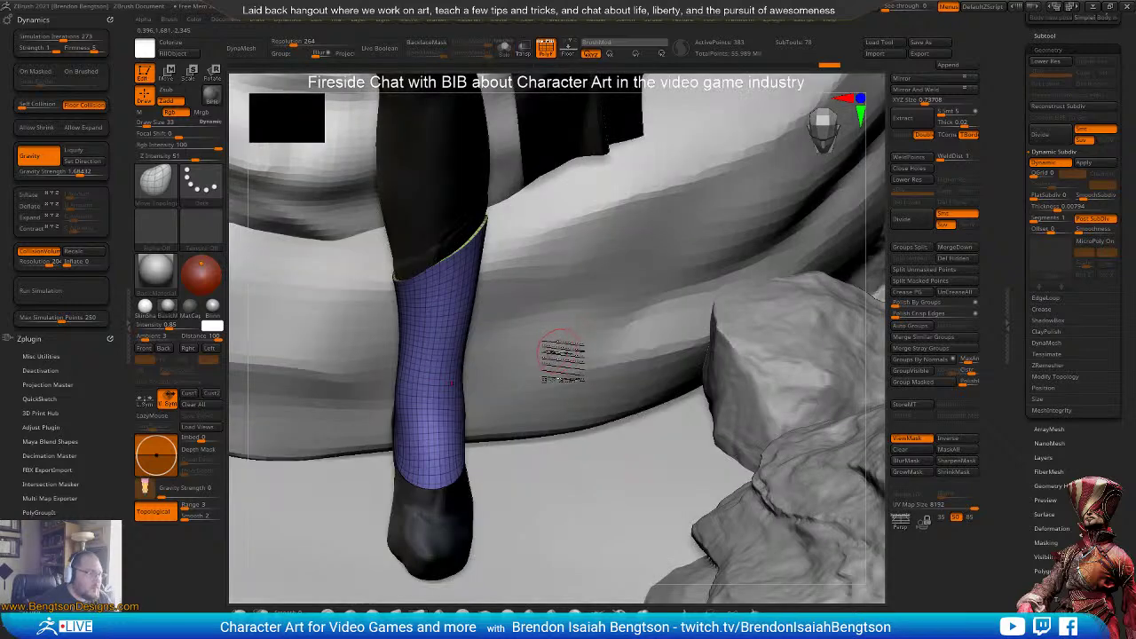
pyautogui.moveTo(435, 436); pyautogui.dragTo(469, 438, button='right')
pyautogui.moveTo(468, 435); pyautogui.dragTo(359, 373)
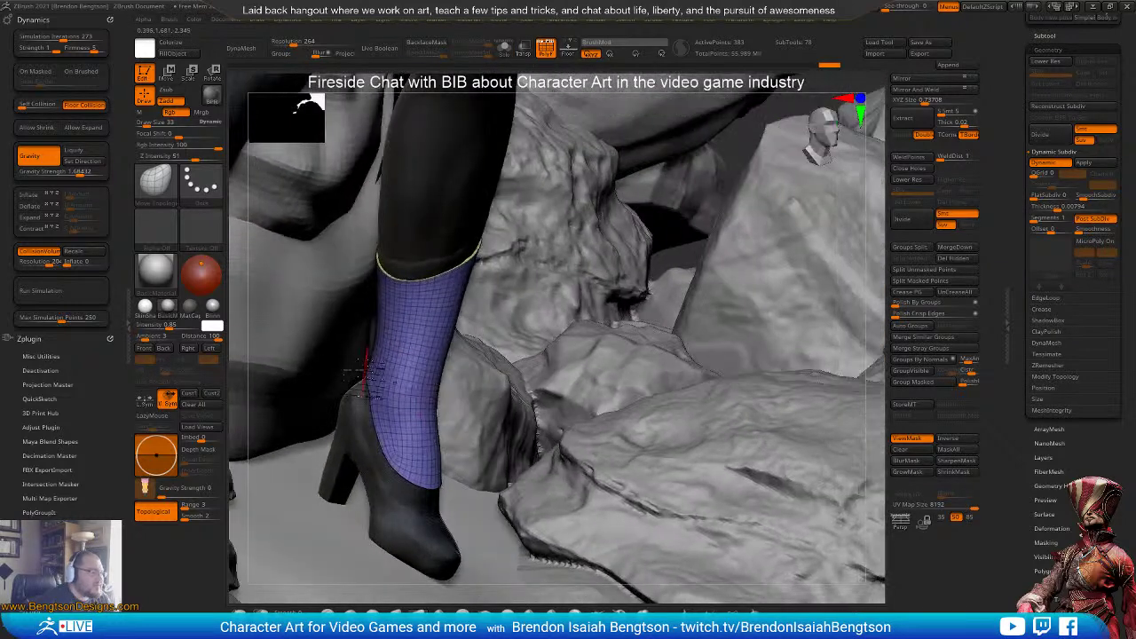
# - Try the gravity cloth simulation on the remeshed spat and undo it
pyautogui.click(64, 290)
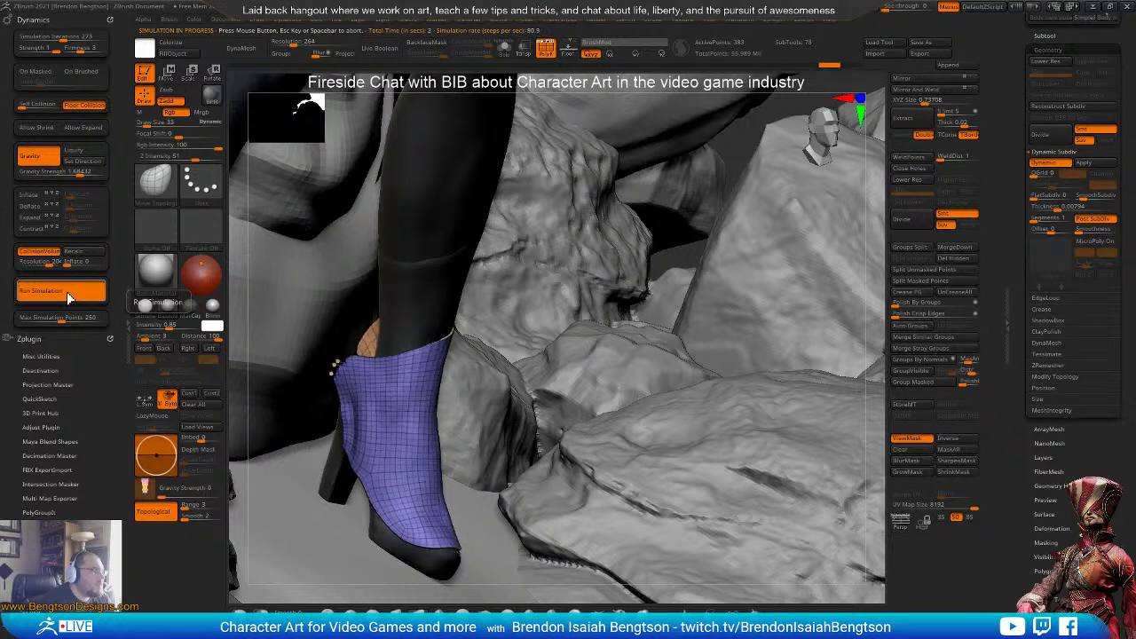
pyautogui.click(393, 318)
pyautogui.hotkey('ctrl', 'z')
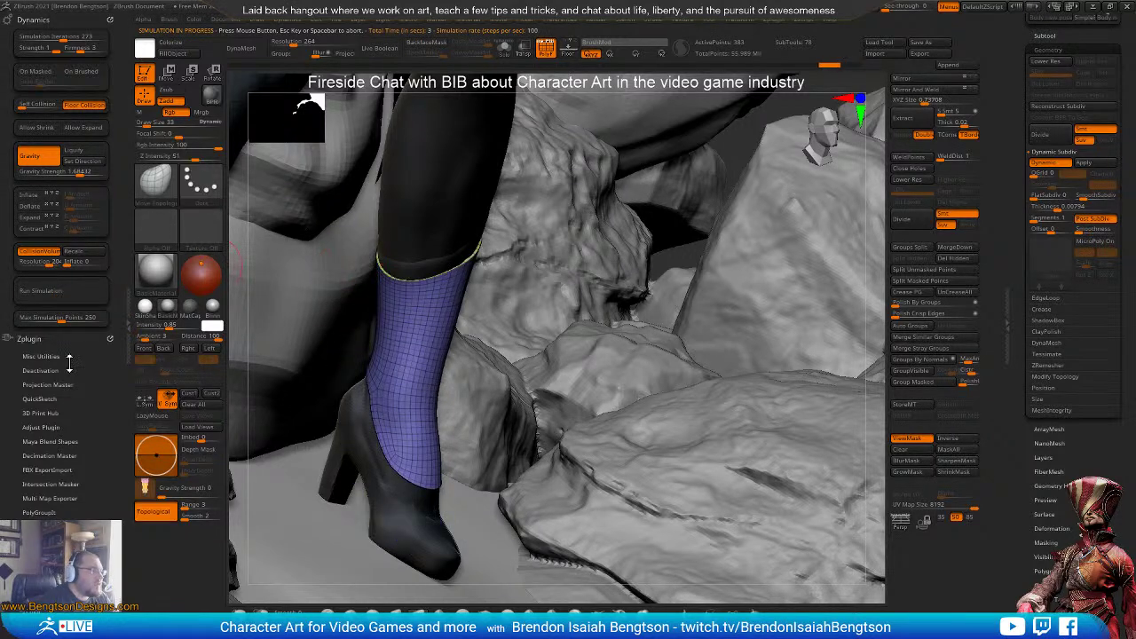
# - Set Max Simulation Points to 451 and Gravity Strength to 0.08014, and try the cloth simulation on the spat
pyautogui.moveTo(62, 319); pyautogui.dragTo(79, 319)
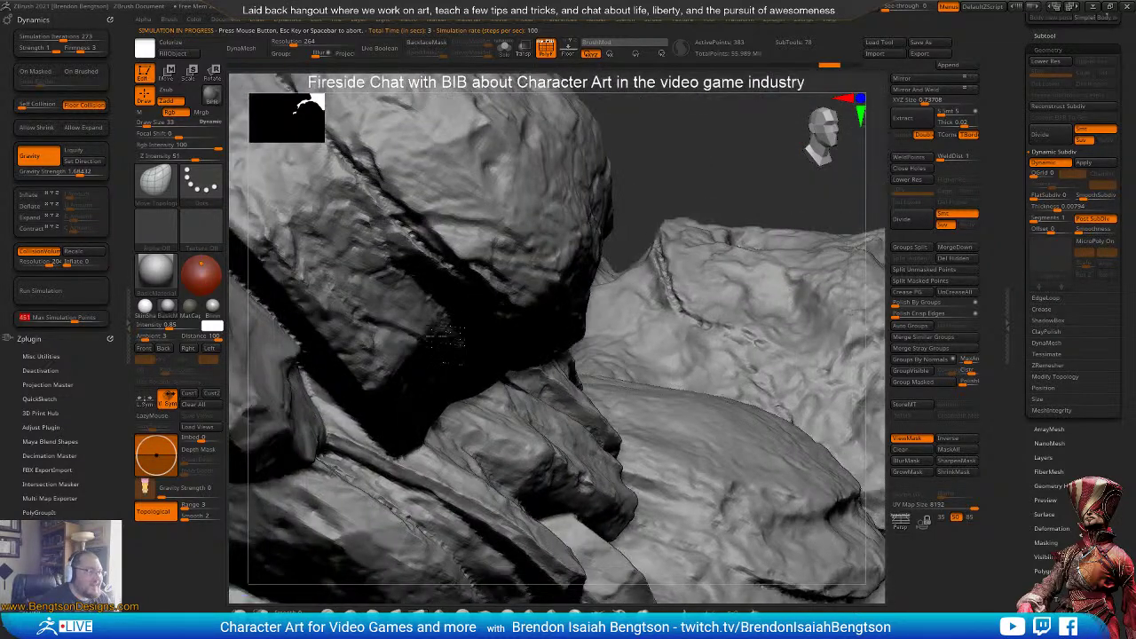
pyautogui.moveTo(355, 311); pyautogui.dragTo(218, 249)
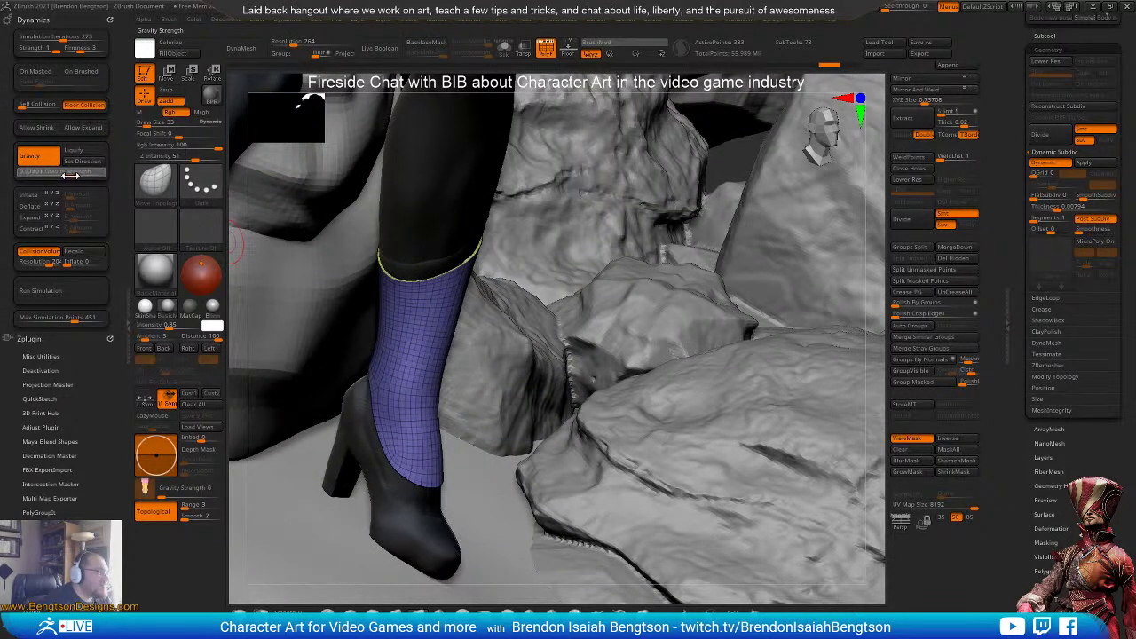
pyautogui.click(71, 293)
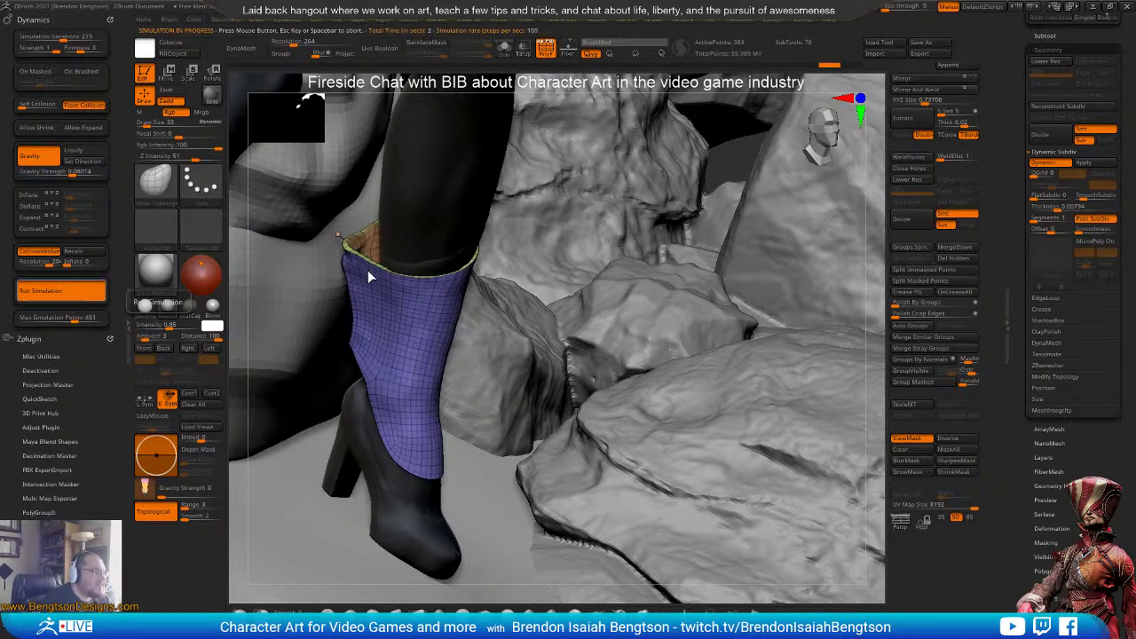
pyautogui.click(390, 325)
pyautogui.moveTo(431, 330); pyautogui.dragTo(319, 257, button='right')
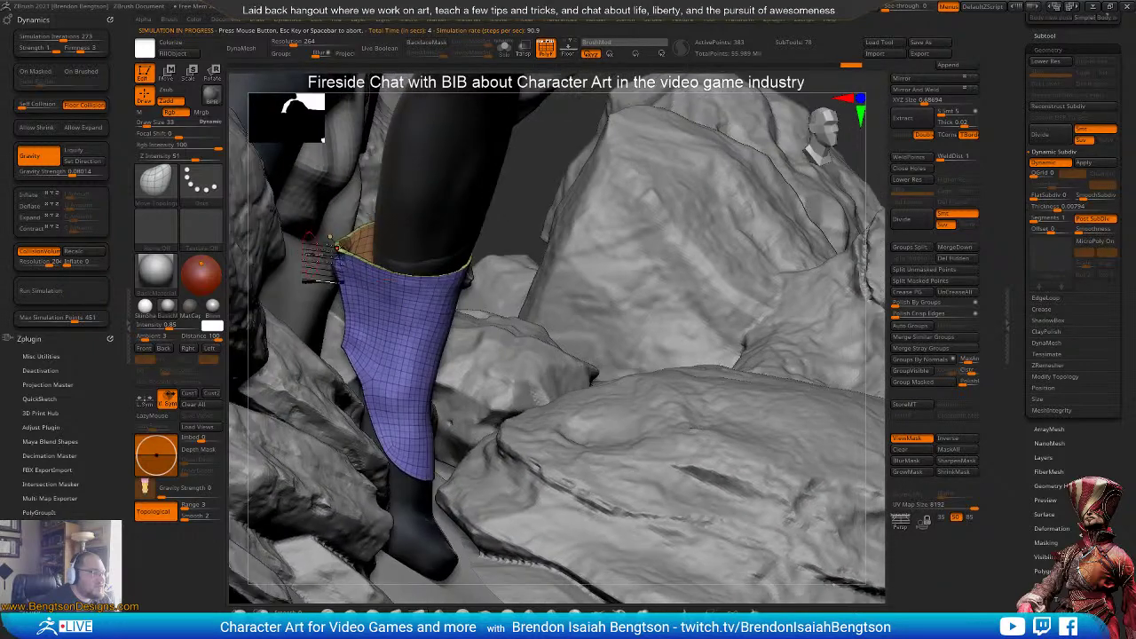
pyautogui.moveTo(426, 318); pyautogui.dragTo(423, 340, button='right')
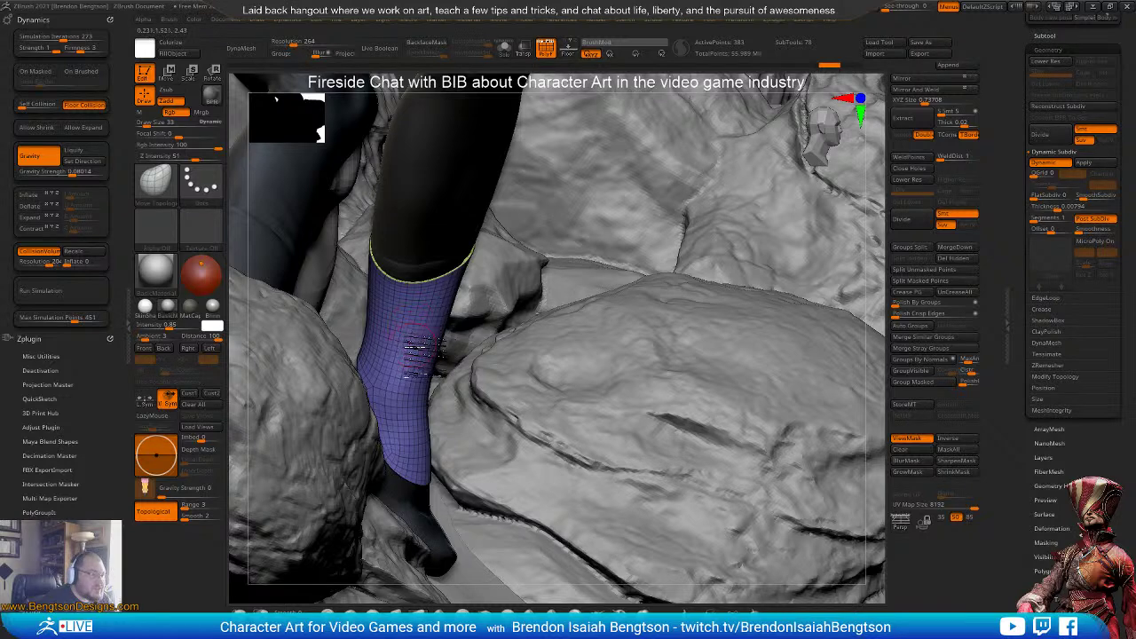
pyautogui.moveTo(418, 324); pyautogui.dragTo(420, 341, button='right')
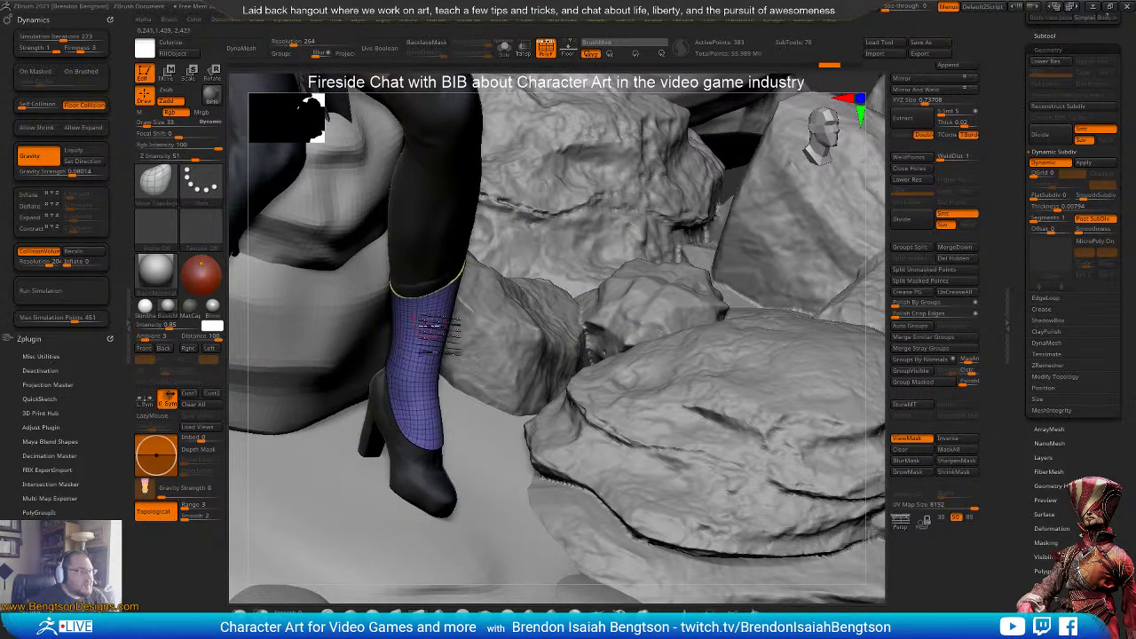
# - Turn off Dynamic Subdiv on the spat and inspect its base mesh from several sides in Solo mode
pyautogui.hotkey('shift', 'd')
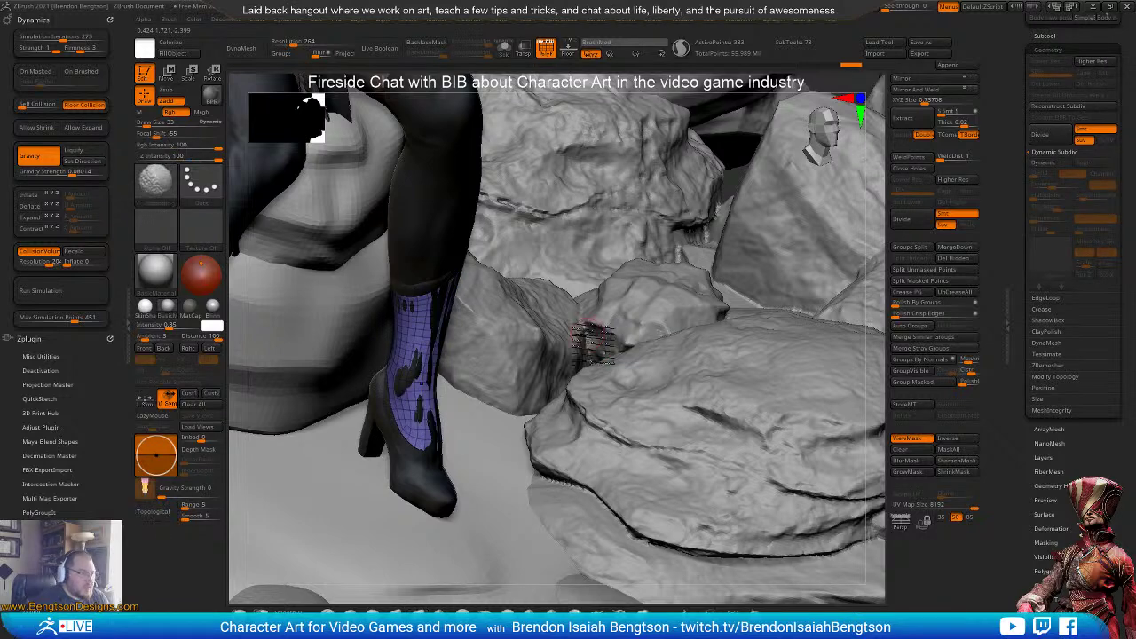
pyautogui.moveTo(471, 484); pyautogui.dragTo(435, 373, button='right')
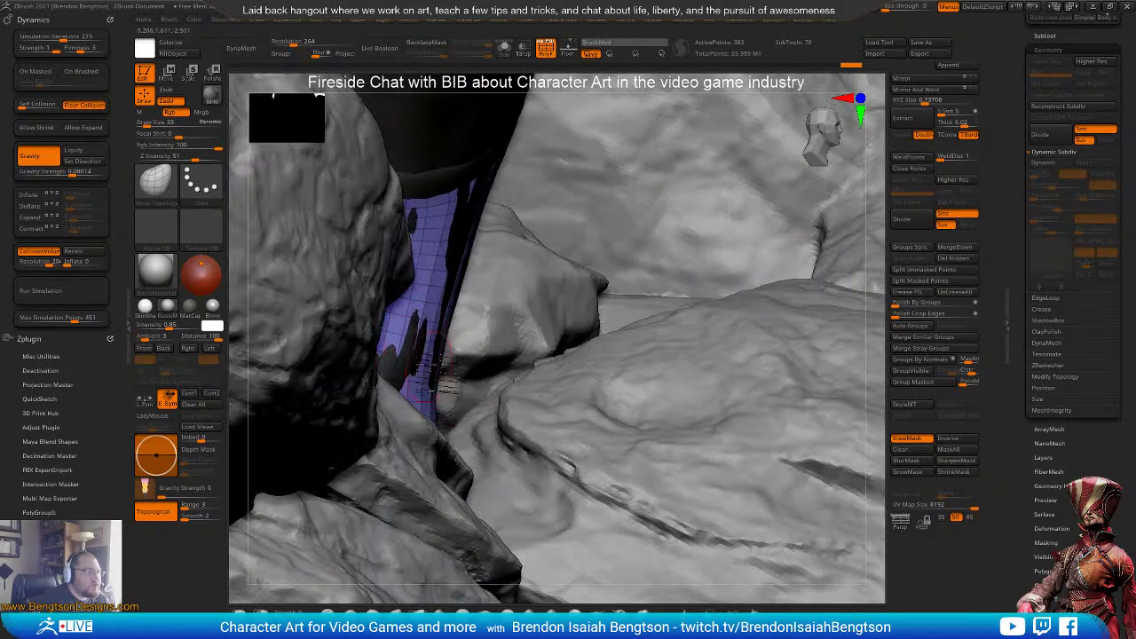
pyautogui.hotkey('alt', 's')
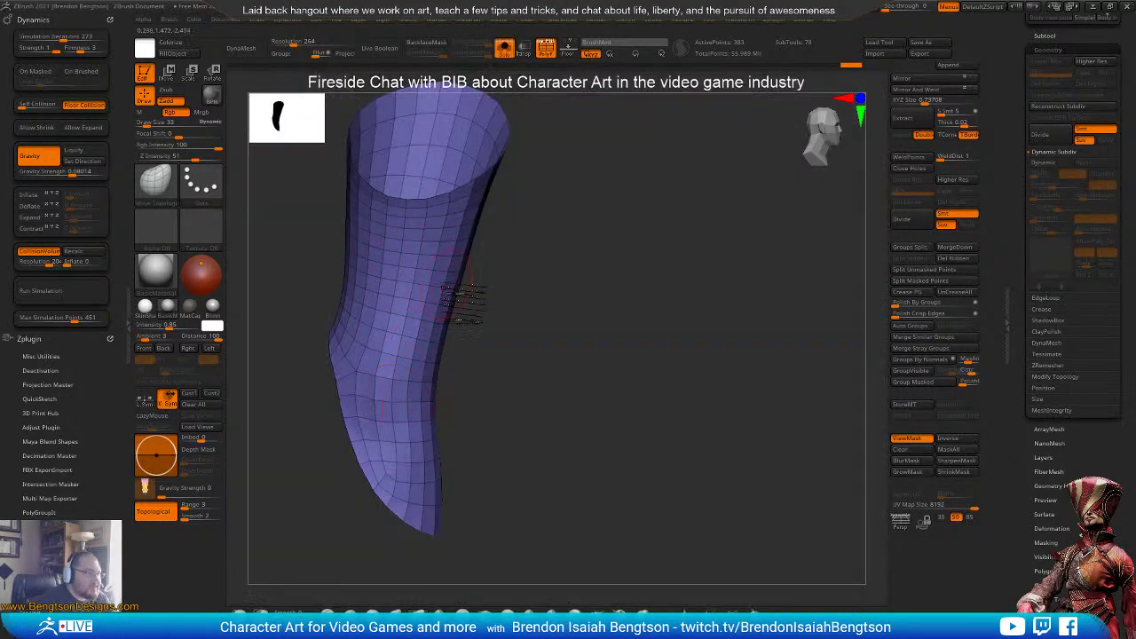
pyautogui.moveTo(460, 293); pyautogui.dragTo(556, 326, button='right')
pyautogui.moveTo(518, 280)
pyautogui.mouseDown(button='right')
pyautogui.moveTo(525, 315)
pyautogui.moveTo(520, 292)
pyautogui.mouseUp(button='right')
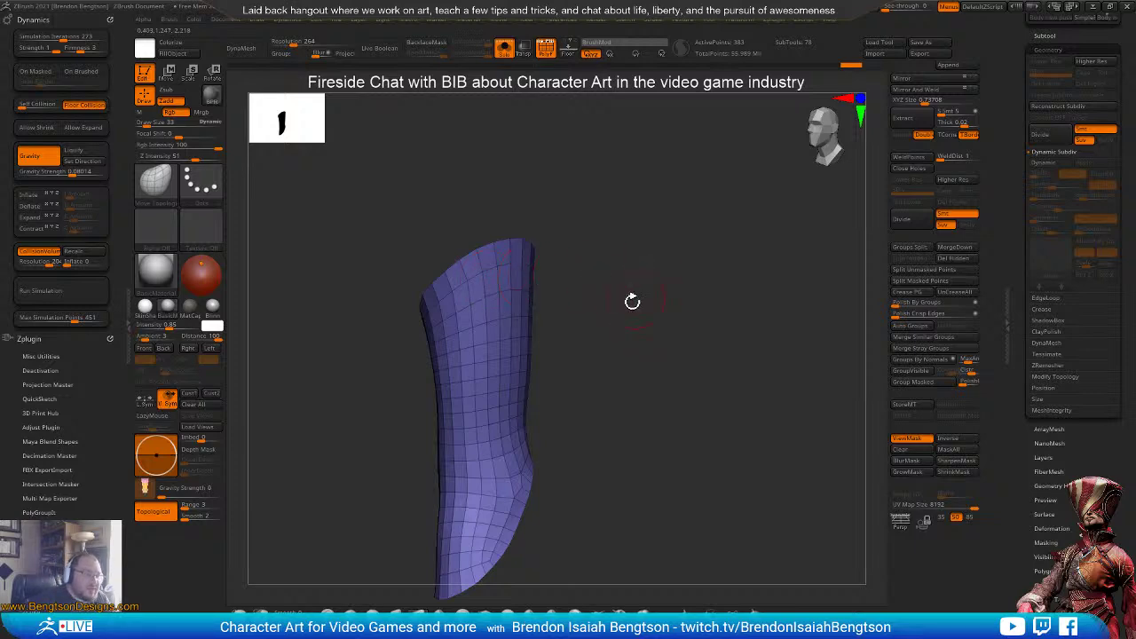
pyautogui.keyDown('ctrl'); pyautogui.moveTo(632, 301); pyautogui.dragTo(597, 221, button='right'); pyautogui.keyUp('ctrl')
pyautogui.hotkey('alt', 'shift', 's')
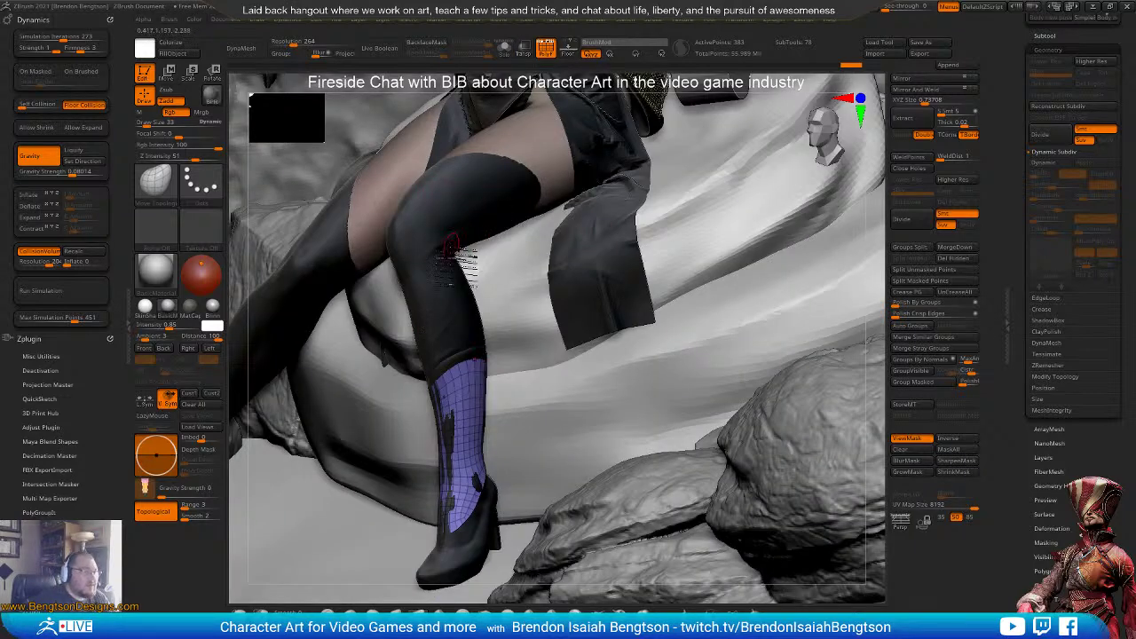
# - Isolate the stocking mesh, try pulling a spike from the leg with the Move Topological brush and DynaMeshing it, and undo
pyautogui.keyDown('alt'); pyautogui.click(446, 352); pyautogui.keyUp('alt')
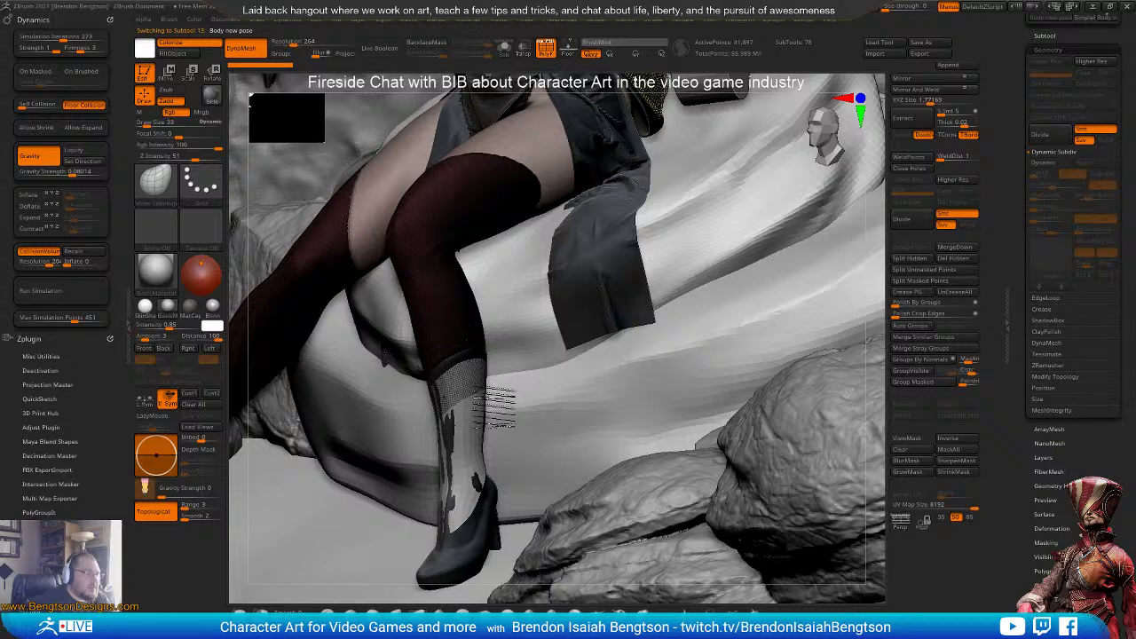
pyautogui.keyDown('ctrl'); pyautogui.moveTo(493, 408); pyautogui.dragTo(504, 458, button='right'); pyautogui.keyUp('ctrl')
pyautogui.moveTo(464, 320); pyautogui.dragTo(408, 257, button='right')
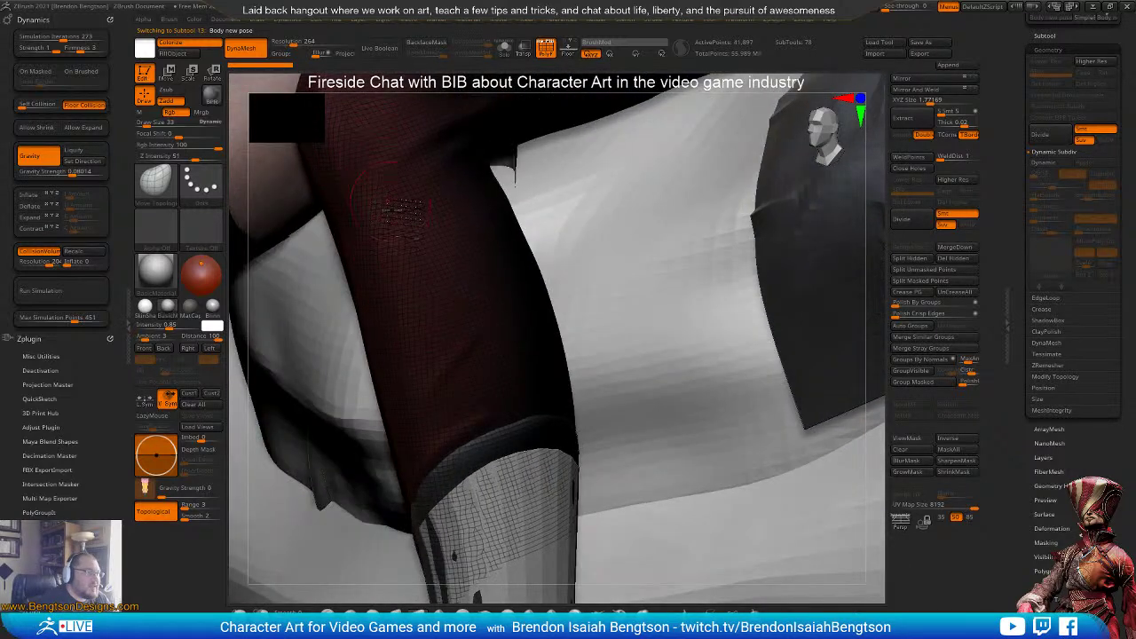
pyautogui.moveTo(463, 320)
pyautogui.mouseDown(button='right')
pyautogui.moveTo(462, 330)
pyautogui.moveTo(474, 317)
pyautogui.moveTo(515, 322)
pyautogui.moveTo(520, 305)
pyautogui.moveTo(538, 308)
pyautogui.moveTo(462, 311)
pyautogui.mouseUp(button='right')
pyautogui.moveTo(448, 293)
pyautogui.mouseDown()
pyautogui.moveTo(584, 202)
pyautogui.moveTo(607, 198)
pyautogui.mouseUp()
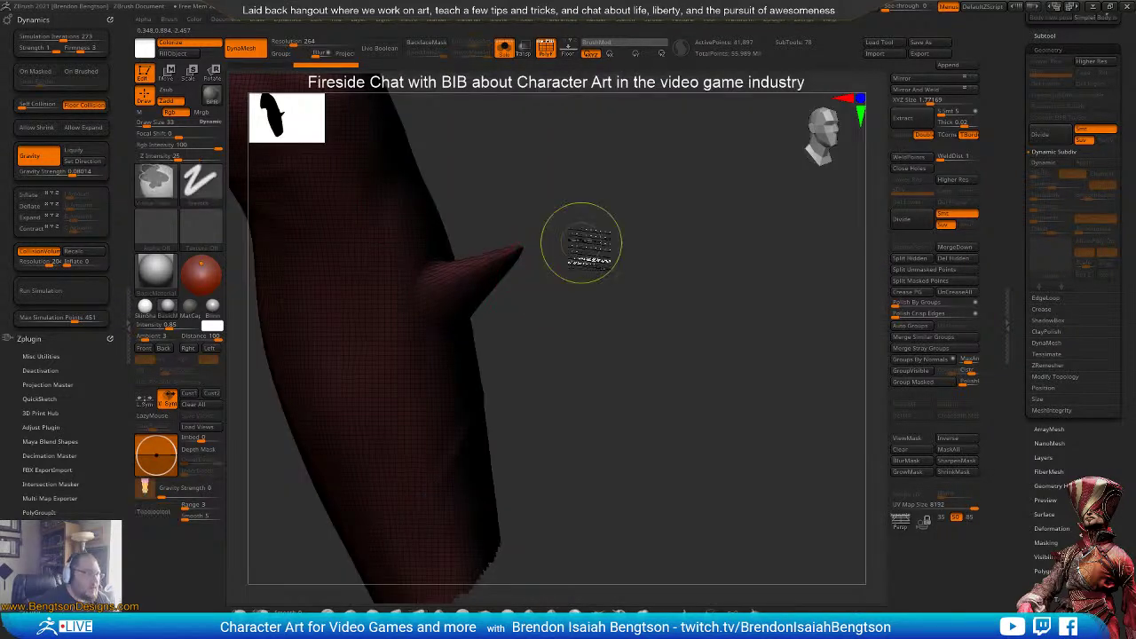
pyautogui.keyDown('ctrl'); pyautogui.moveTo(581, 243); pyautogui.dragTo(602, 307); pyautogui.keyUp('ctrl')
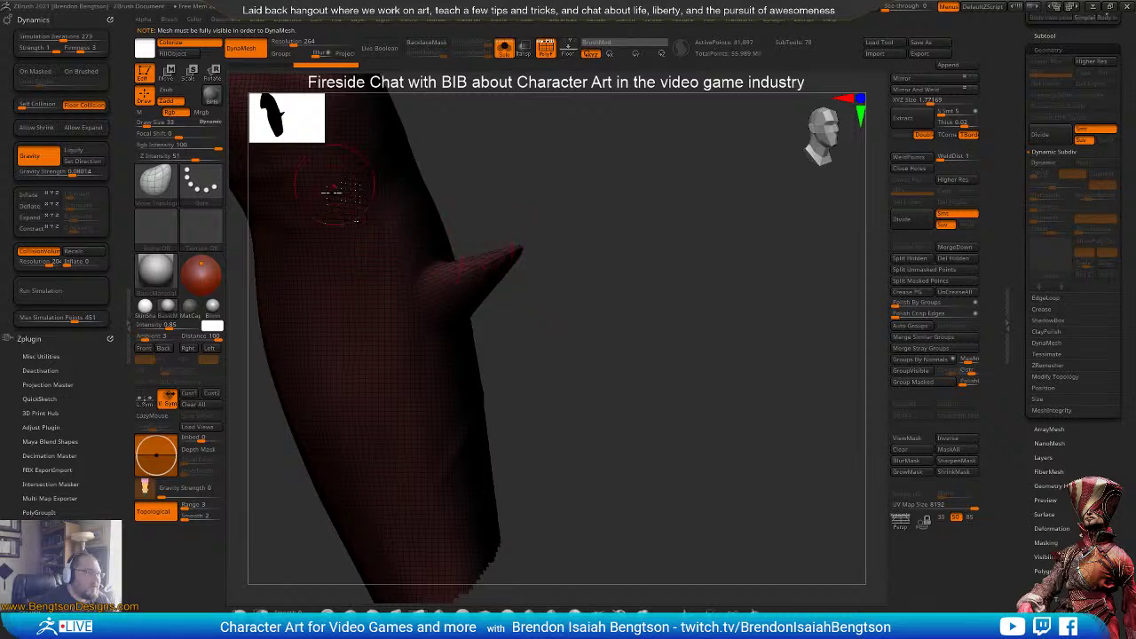
pyautogui.press('ctrl')
pyautogui.press('ctrl')
pyautogui.hotkey('ctrl', 'z')
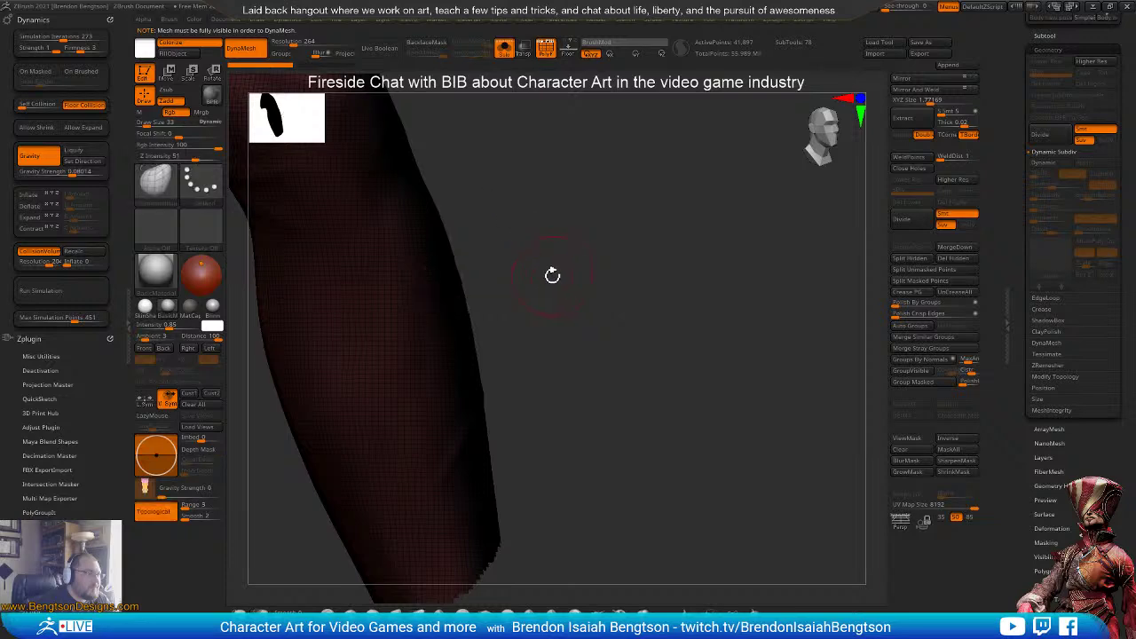
pyautogui.keyDown('alt'); pyautogui.moveTo(553, 274); pyautogui.dragTo(524, 195); pyautogui.keyUp('alt')
pyautogui.keyDown('ctrl'); pyautogui.keyDown('shift'); pyautogui.click(507, 207); pyautogui.keyUp('shift'); pyautogui.keyUp('ctrl')
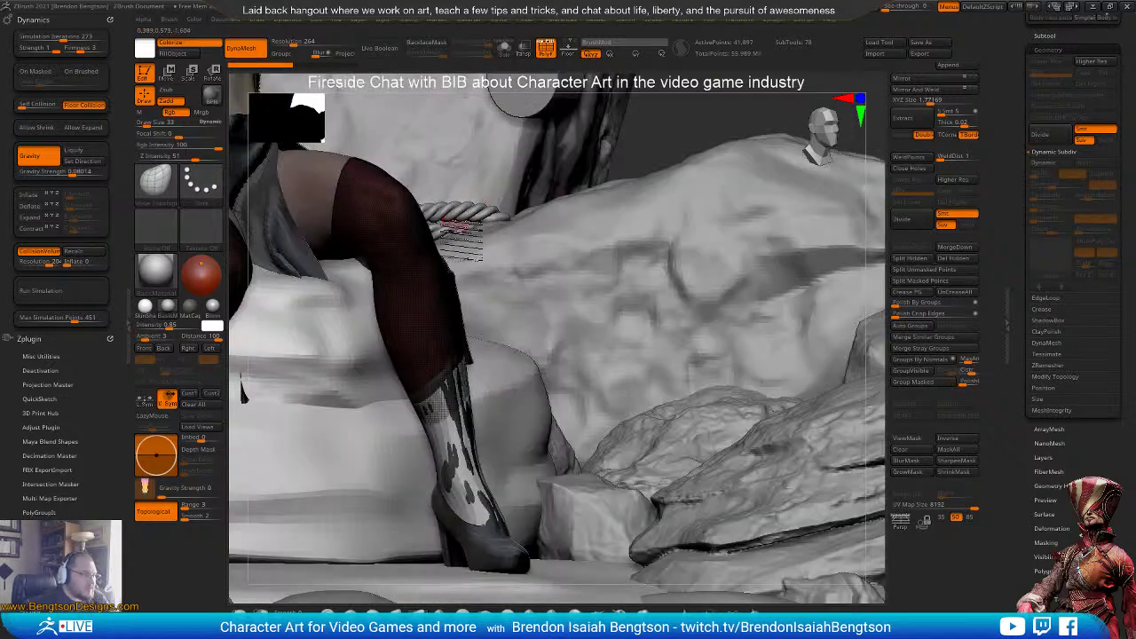
# - Select the high-heeled boot mesh on the other leg and isolate it in Solo mode
pyautogui.moveTo(621, 385); pyautogui.dragTo(863, 537, button='right')
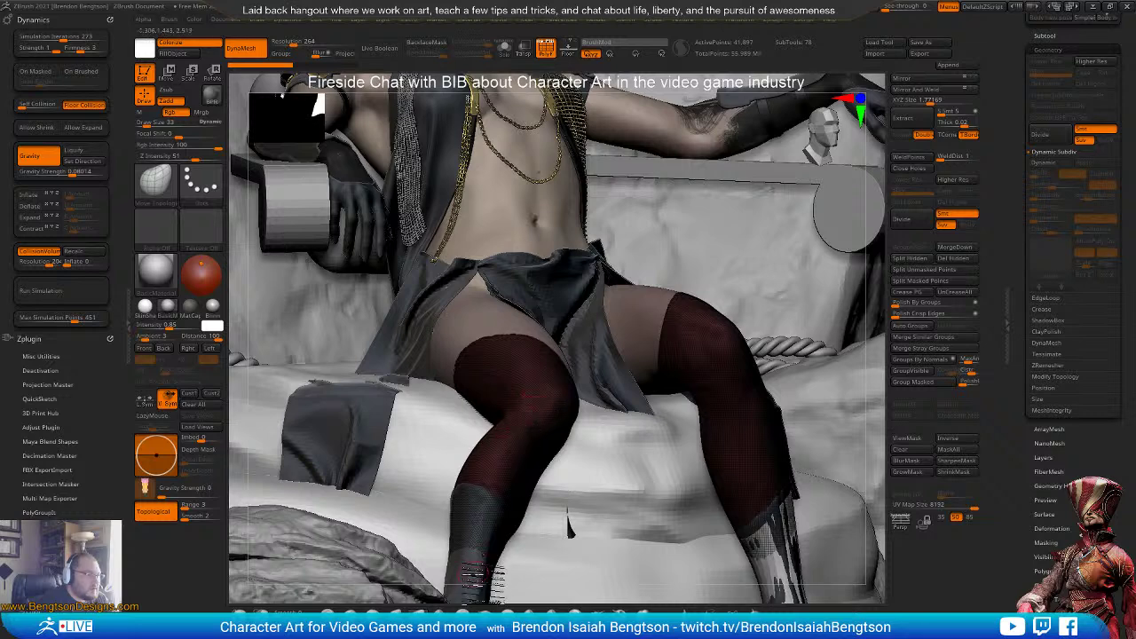
pyautogui.keyDown('alt'); pyautogui.click(483, 581); pyautogui.keyUp('alt')
pyautogui.moveTo(491, 223); pyautogui.dragTo(480, 256, button='right')
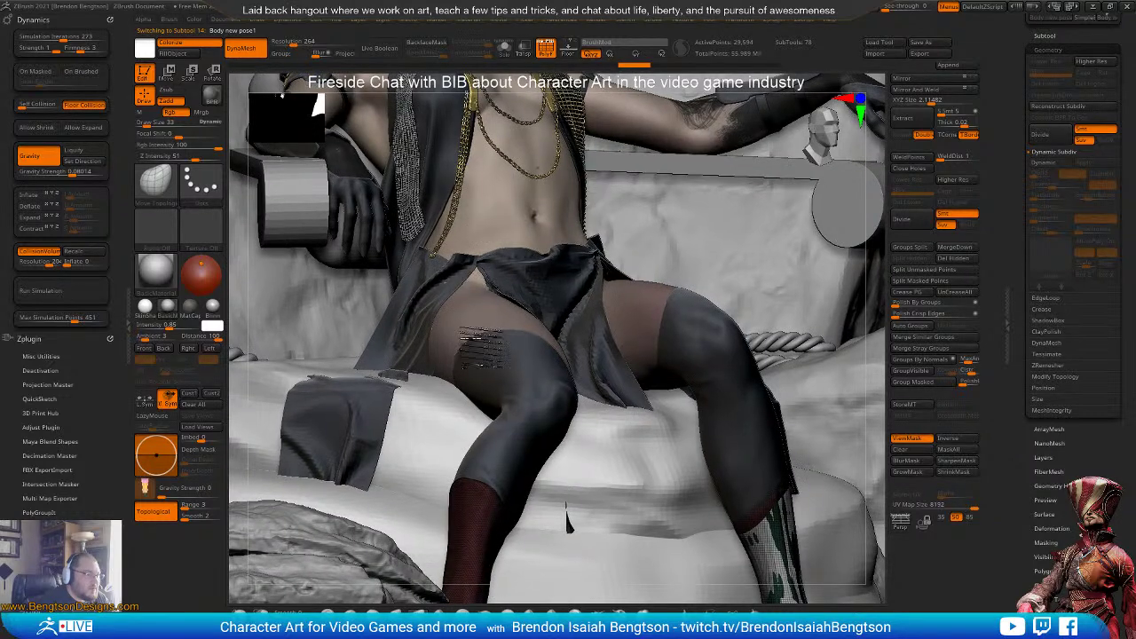
pyautogui.press('f')
pyautogui.hotkey('alt', 's')
pyautogui.moveTo(473, 295)
pyautogui.keyDown('ctrl'); pyautogui.mouseDown(button='right')
pyautogui.moveTo(479, 317)
pyautogui.moveTo(465, 302)
pyautogui.mouseUp(button='right'); pyautogui.keyUp('ctrl')
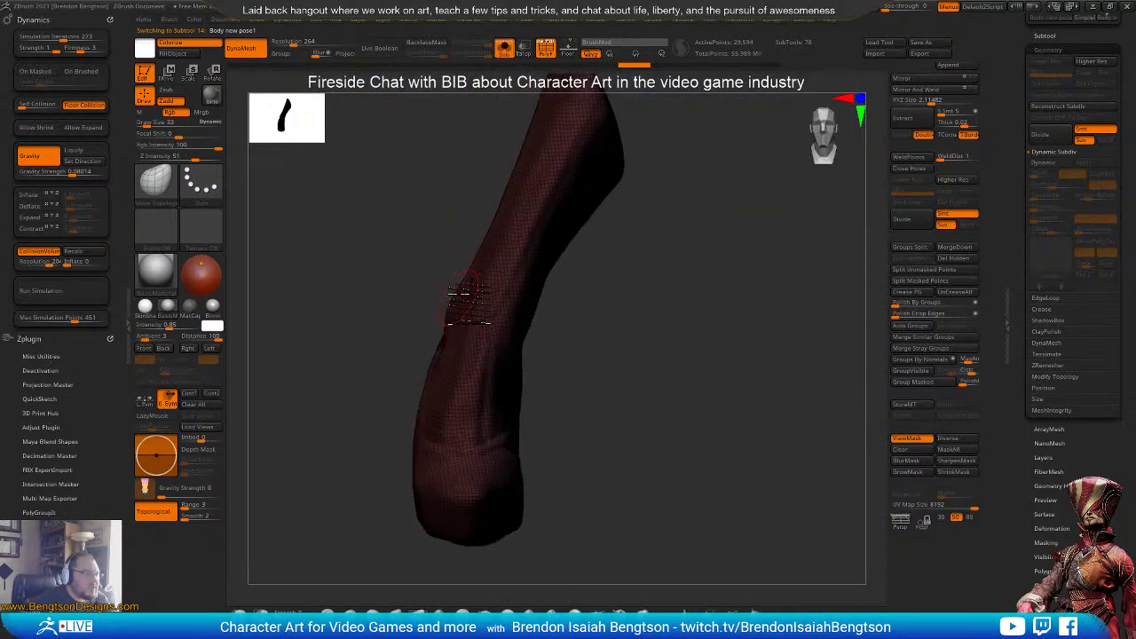
# - Try pulling a spike from the boot's shin with the Move Topological brush and DynaMeshing it, and undo it
pyautogui.moveTo(479, 275)
pyautogui.mouseDown()
pyautogui.moveTo(391, 217)
pyautogui.moveTo(435, 241)
pyautogui.mouseUp()
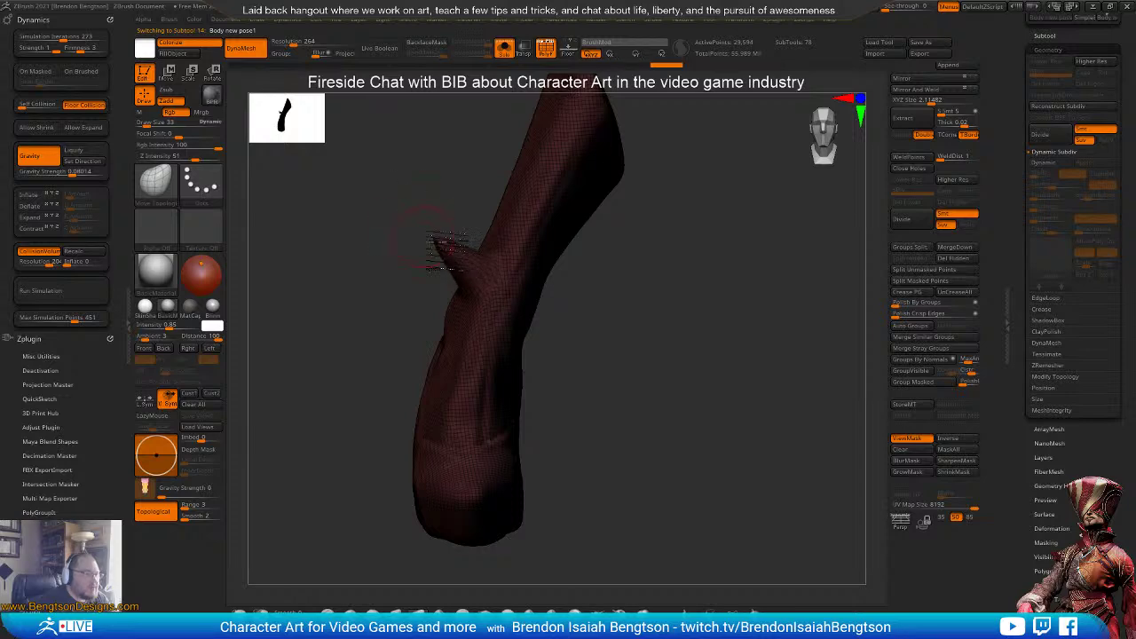
pyautogui.keyDown('ctrl'); pyautogui.moveTo(611, 247); pyautogui.dragTo(609, 288); pyautogui.keyUp('ctrl')
pyautogui.moveTo(596, 329); pyautogui.dragTo(535, 316, button='right')
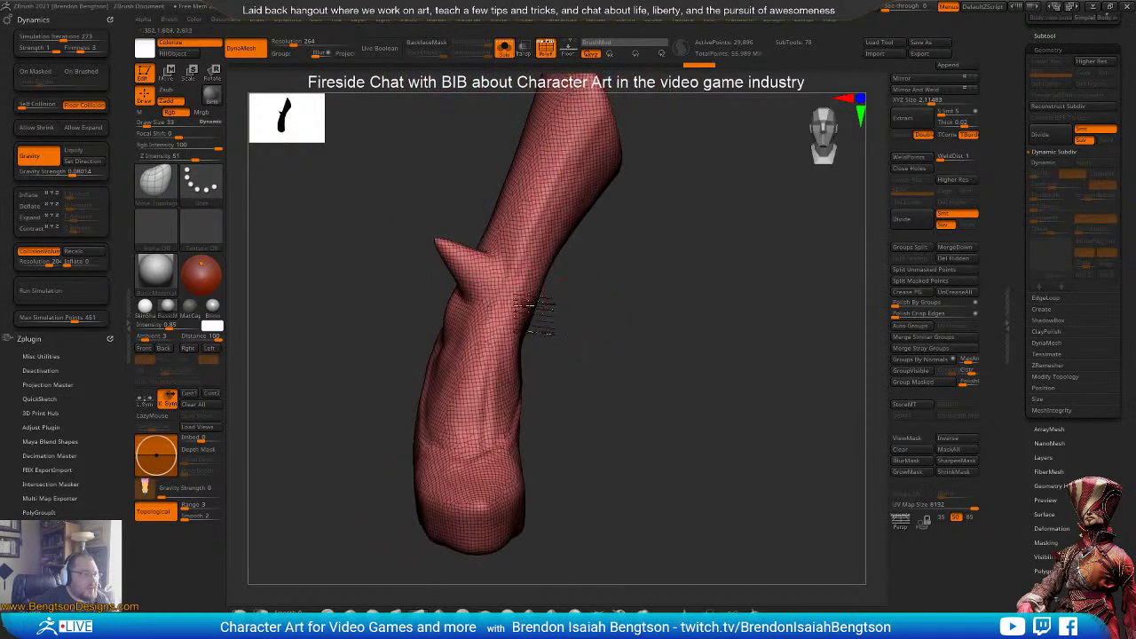
pyautogui.click(240, 49)
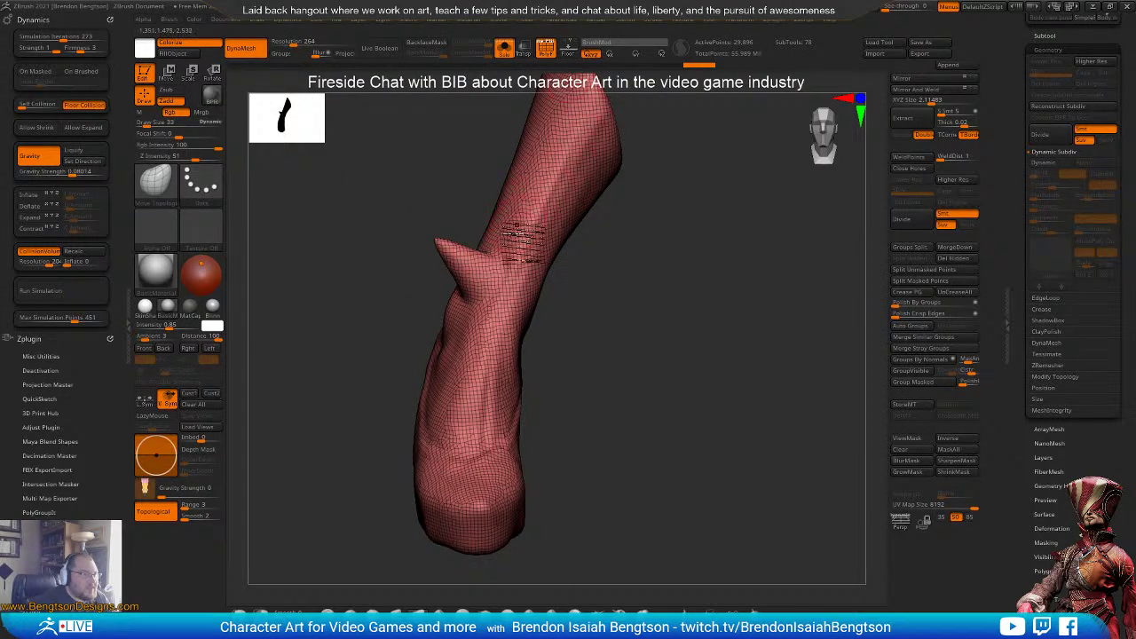
pyautogui.moveTo(601, 323); pyautogui.dragTo(657, 353)
pyautogui.moveTo(583, 317); pyautogui.dragTo(477, 227, button='right')
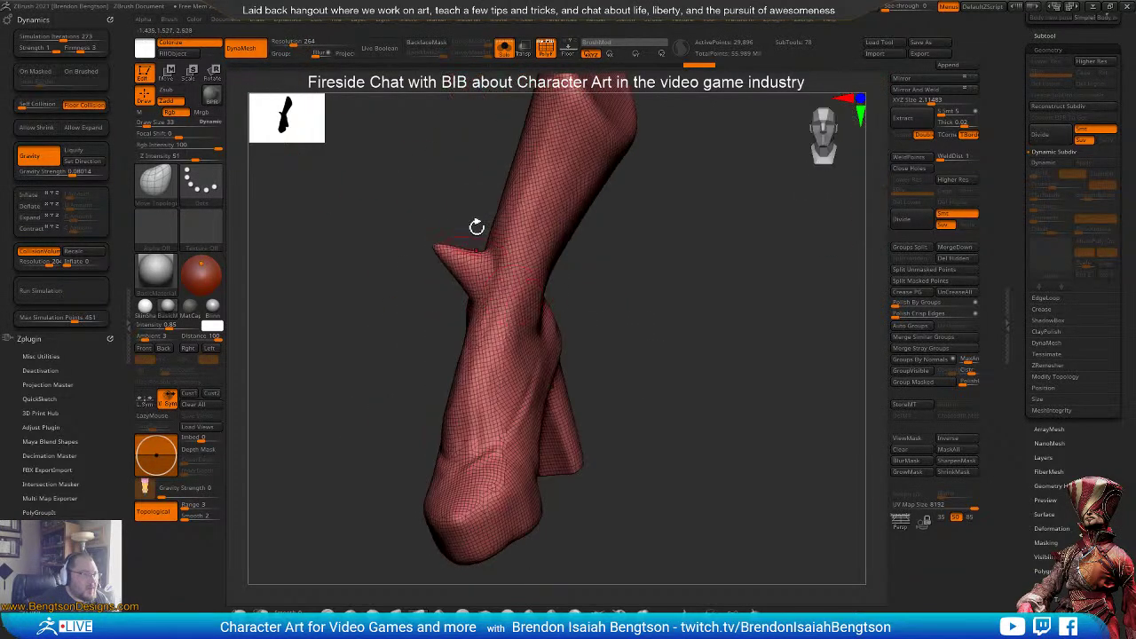
pyautogui.moveTo(606, 291); pyautogui.dragTo(616, 316)
pyautogui.moveTo(615, 316); pyautogui.dragTo(568, 302, button='right')
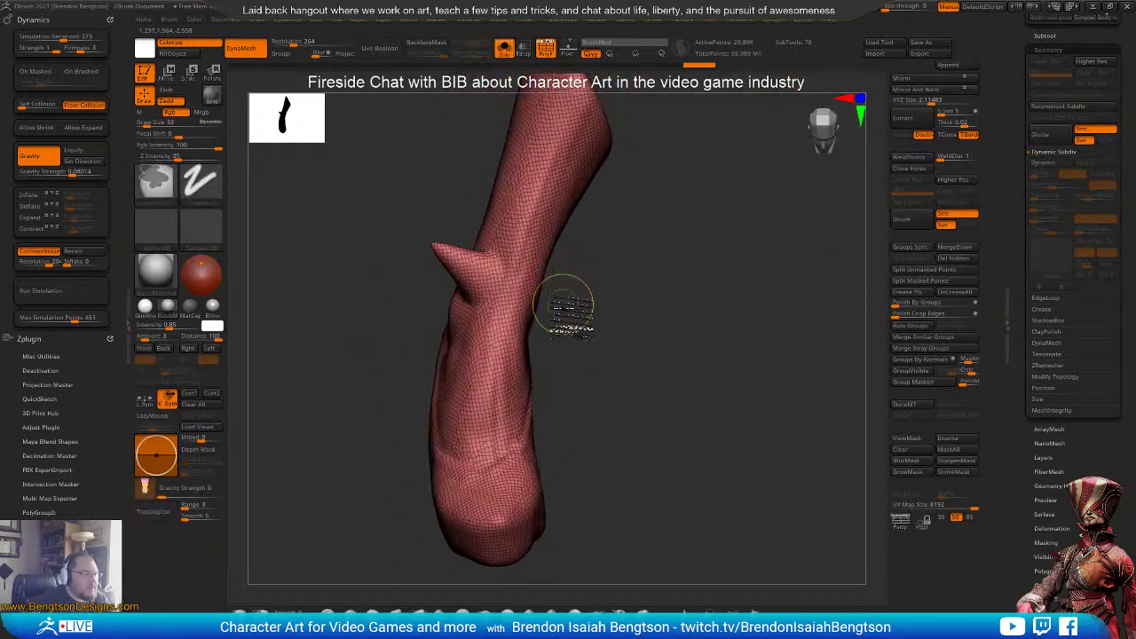
pyautogui.keyDown('ctrl'); pyautogui.click(615, 339); pyautogui.keyUp('ctrl')
pyautogui.moveTo(616, 338)
pyautogui.mouseDown(button='right')
pyautogui.moveTo(562, 272)
pyautogui.moveTo(515, 140)
pyautogui.mouseUp(button='right')
pyautogui.moveTo(650, 230); pyautogui.dragTo(411, 238, button='right')
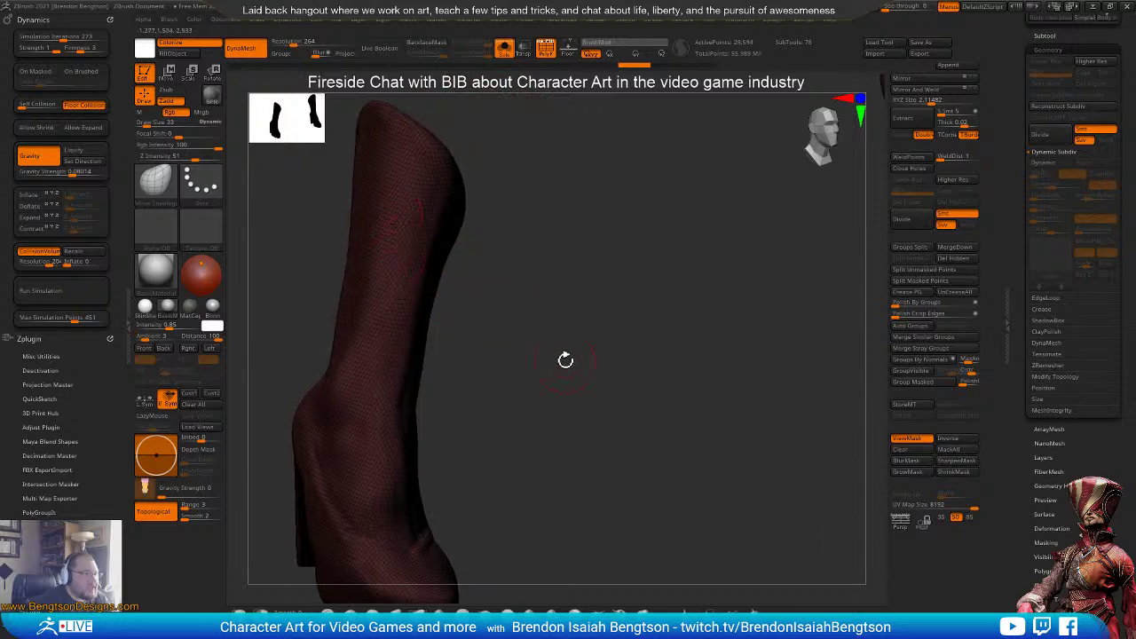
# - Show the whole scene again, select the spat, and expand it outward to cover the boot with the ZModeler brush
pyautogui.moveTo(565, 360); pyautogui.dragTo(538, 253, button='right')
pyautogui.moveTo(645, 345); pyautogui.dragTo(618, 366, button='right')
pyautogui.click(504, 48)
pyautogui.moveTo(558, 342); pyautogui.dragTo(589, 345, button='right')
pyautogui.keyDown('alt'); pyautogui.click(621, 266); pyautogui.keyUp('alt')
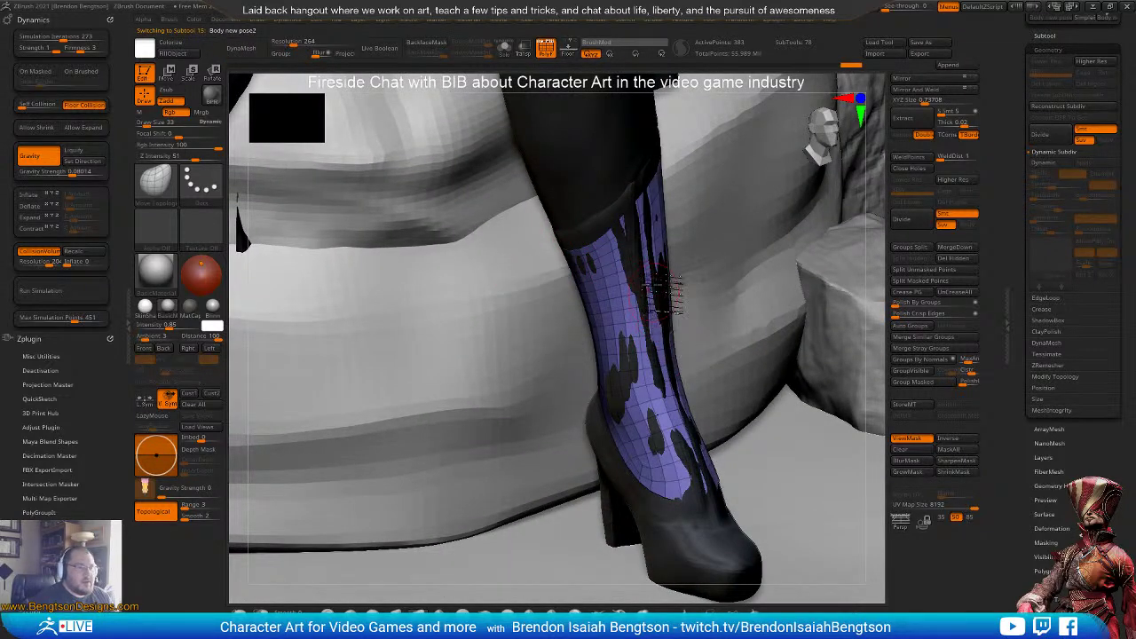
pyautogui.moveTo(650, 338); pyautogui.dragTo(649, 294, button='right')
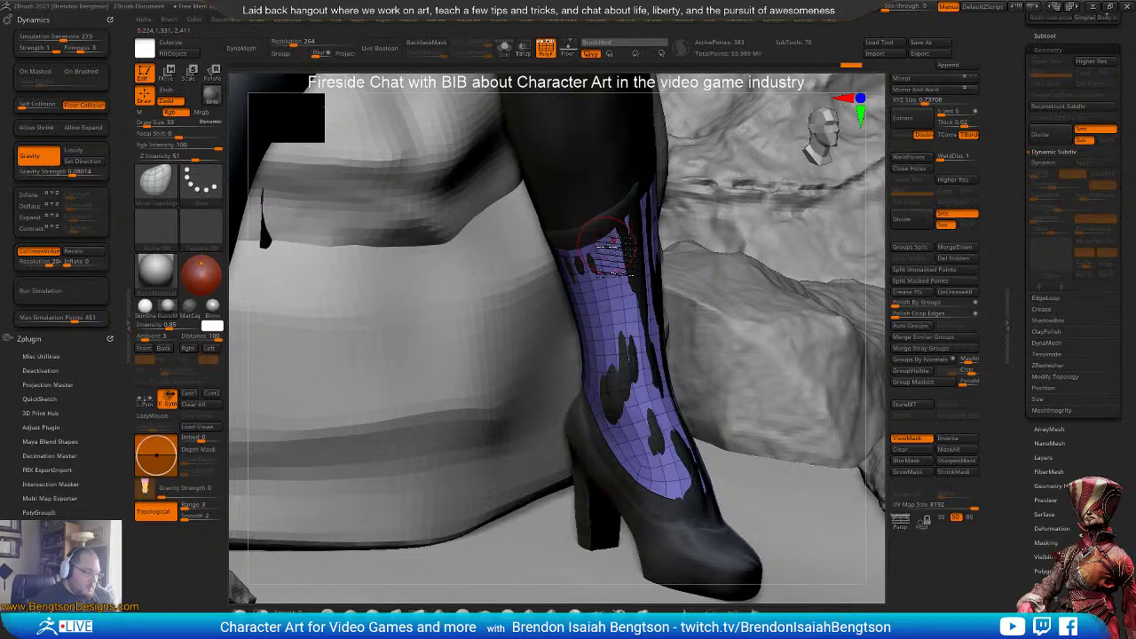
pyautogui.press('b')
pyautogui.press('z')
pyautogui.press('m')
pyautogui.moveTo(607, 279); pyautogui.dragTo(614, 285)
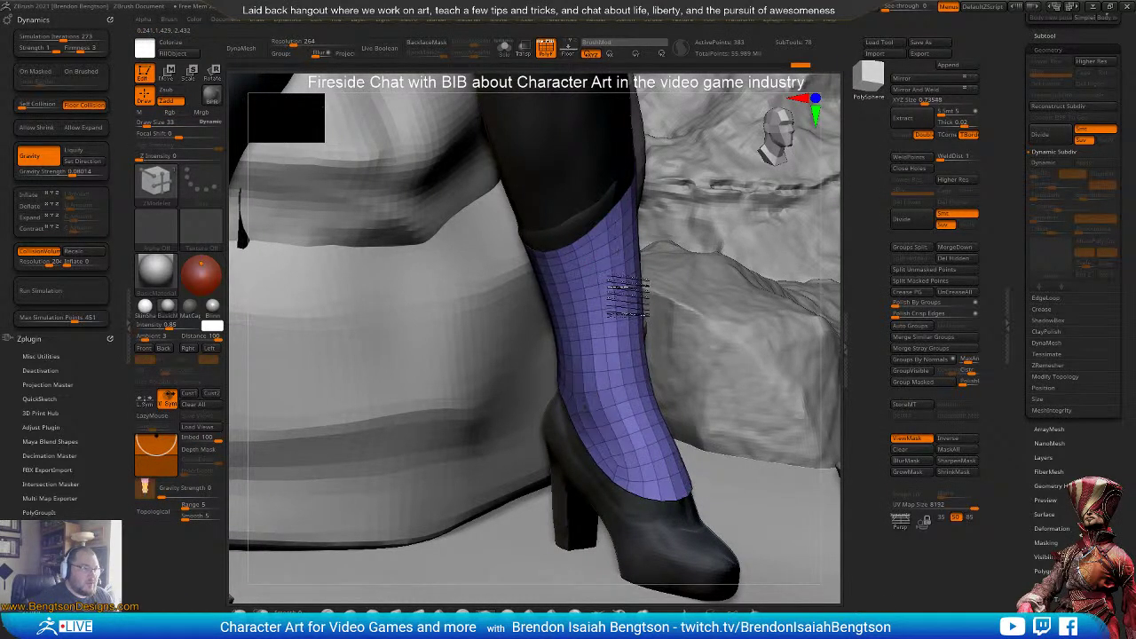
# - Hide the two round seat cushions under the figure and reselect the spat
pyautogui.moveTo(628, 294); pyautogui.dragTo(685, 325, button='right')
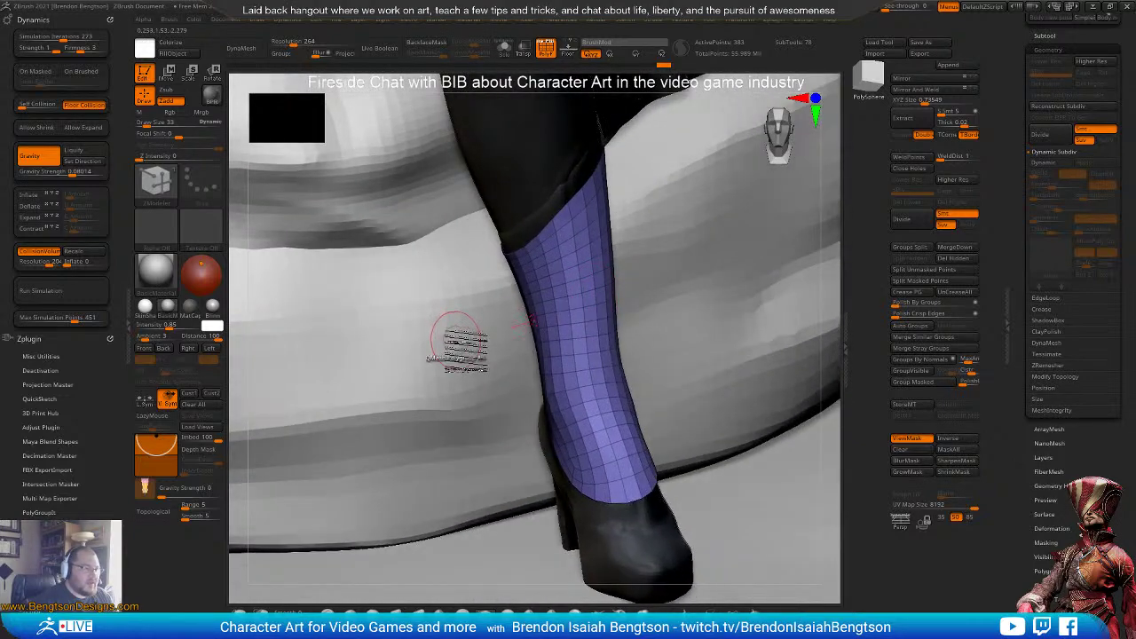
pyautogui.keyDown('alt'); pyautogui.click(462, 345); pyautogui.keyUp('alt')
pyautogui.keyDown('ctrl'); pyautogui.moveTo(472, 225); pyautogui.dragTo(484, 105, button='right'); pyautogui.keyUp('ctrl')
pyautogui.click(1043, 36)
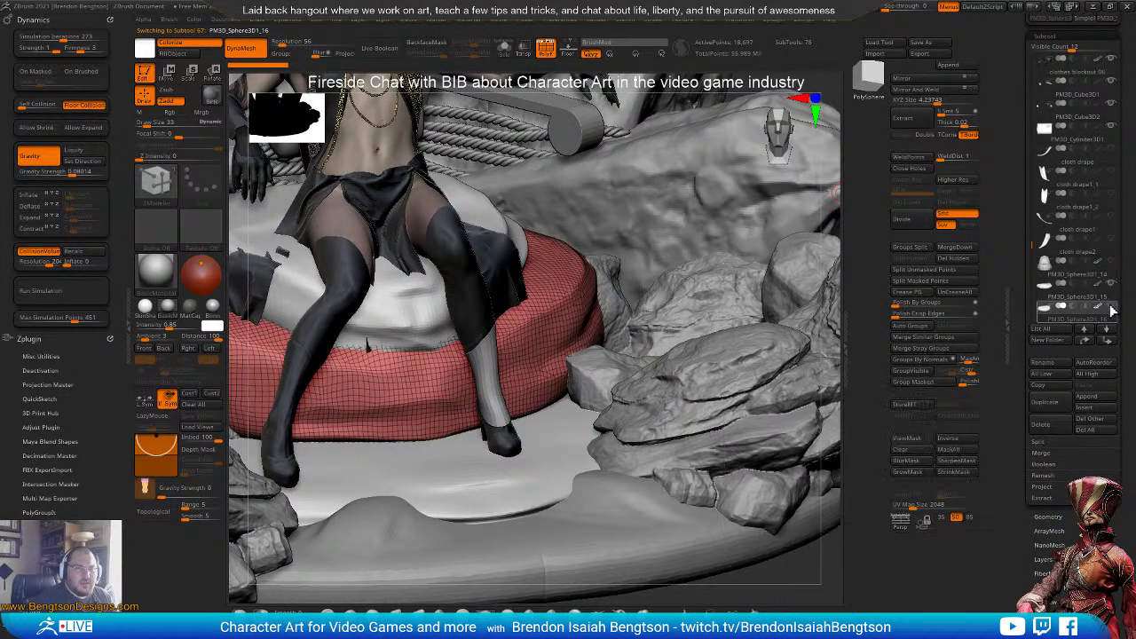
pyautogui.click(1112, 284)
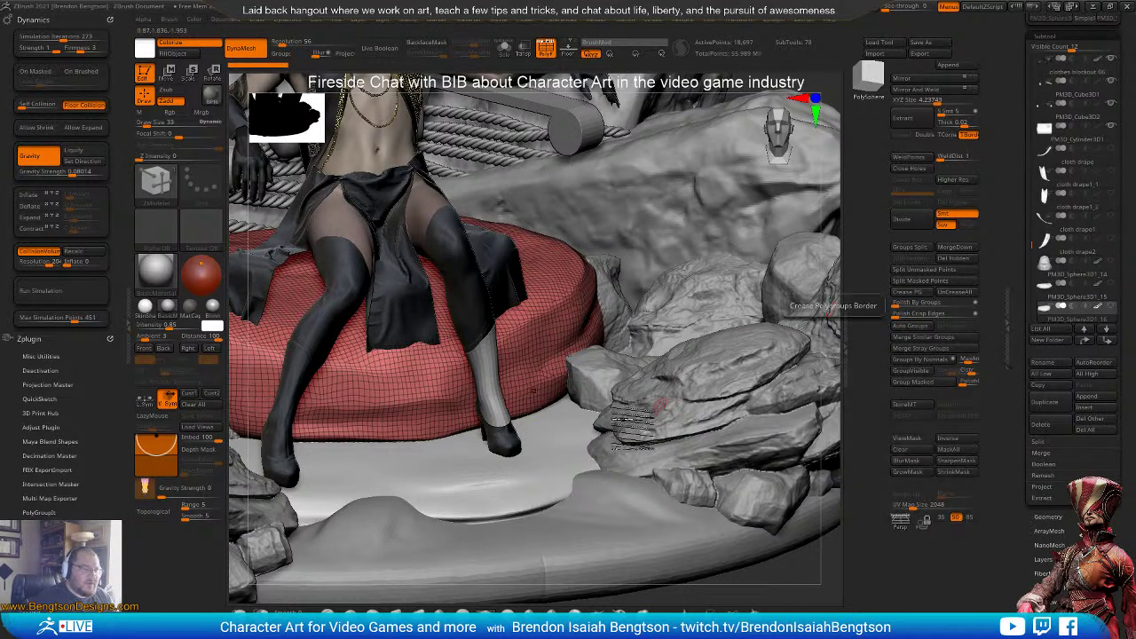
pyautogui.keyDown('alt'); pyautogui.click(490, 377); pyautogui.keyUp('alt')
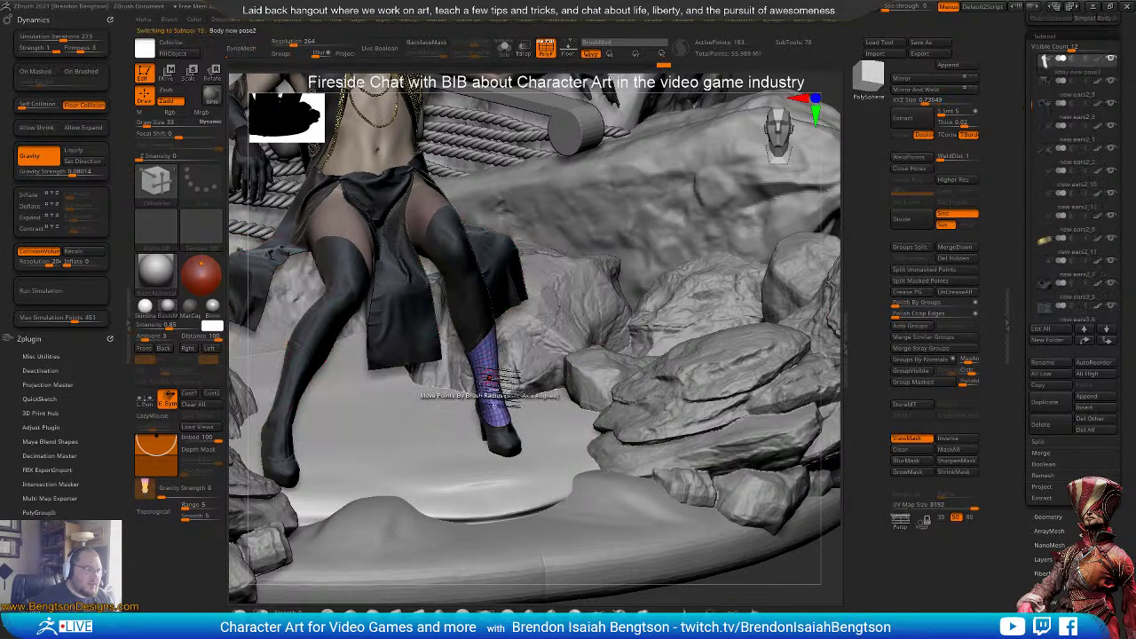
# - Turn on Dynamic Subdiv for the spat and try the cloth simulation with the seat cushions hidden
pyautogui.keyDown('ctrl'); pyautogui.moveTo(498, 397); pyautogui.dragTo(582, 417, button='right'); pyautogui.keyUp('ctrl')
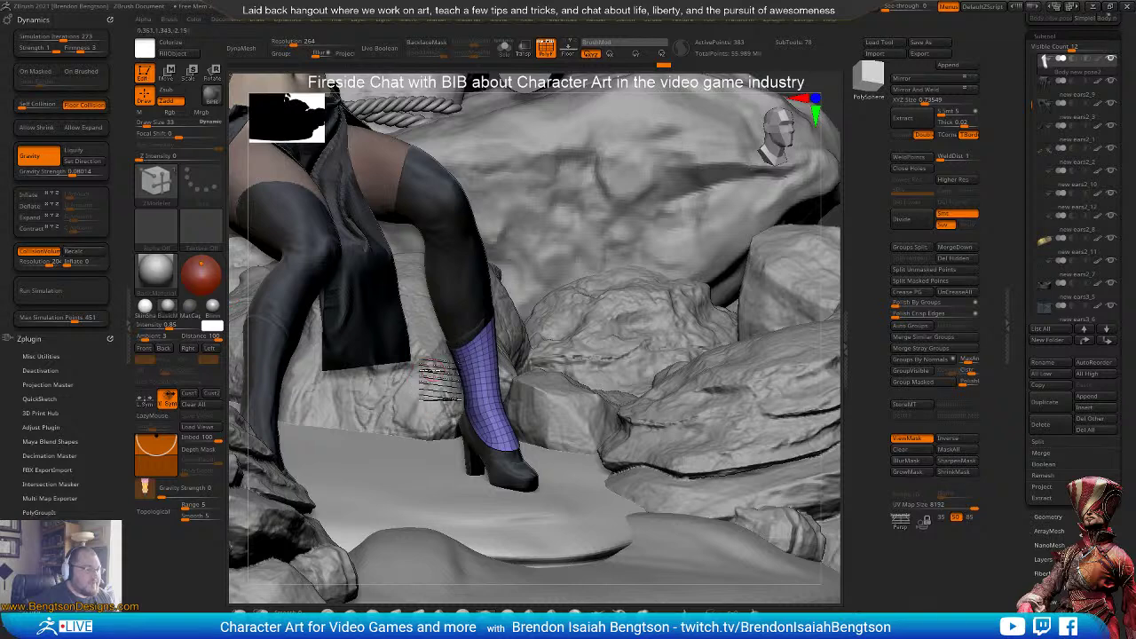
pyautogui.keyDown('ctrl'); pyautogui.moveTo(532, 412); pyautogui.dragTo(457, 456, button='right'); pyautogui.keyUp('ctrl')
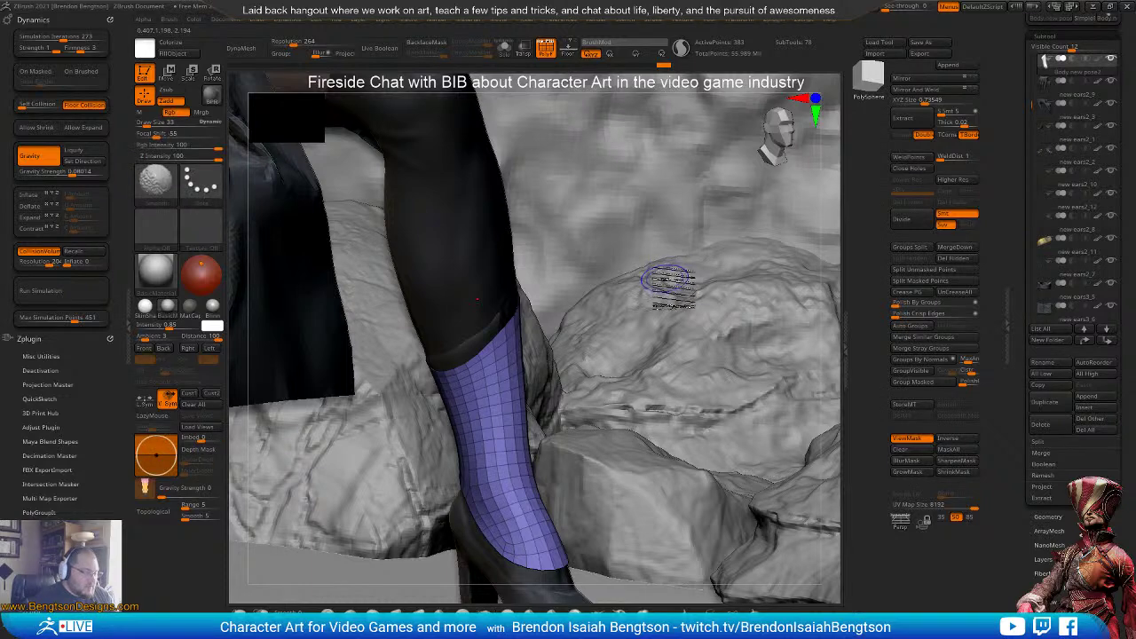
pyautogui.hotkey('ctrl', 'd')
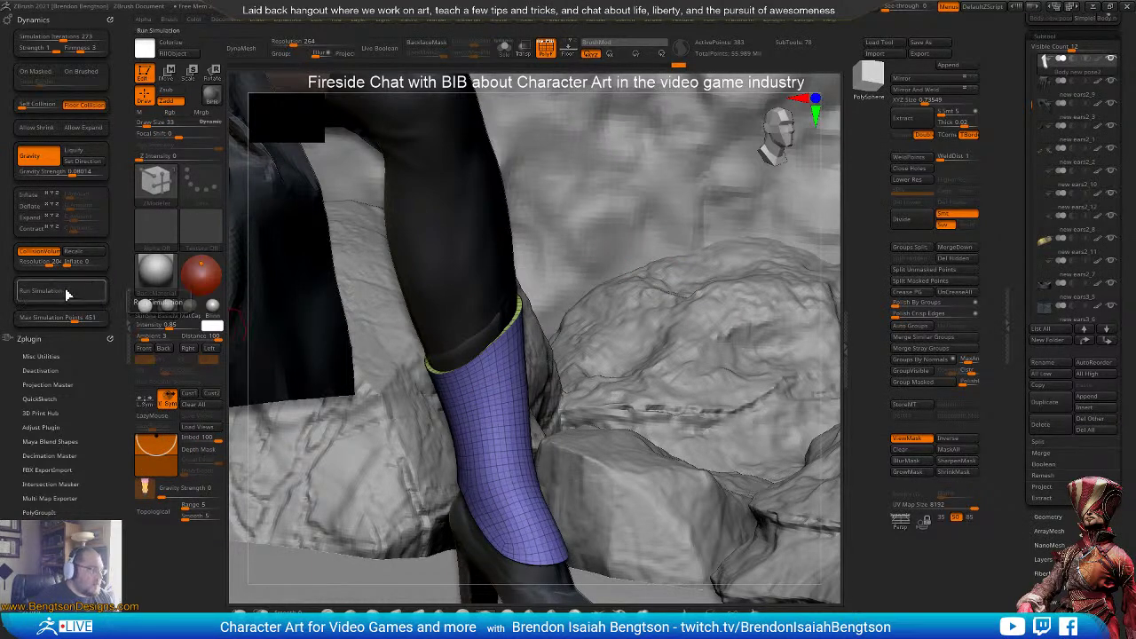
pyautogui.click(67, 293)
pyautogui.click(494, 392)
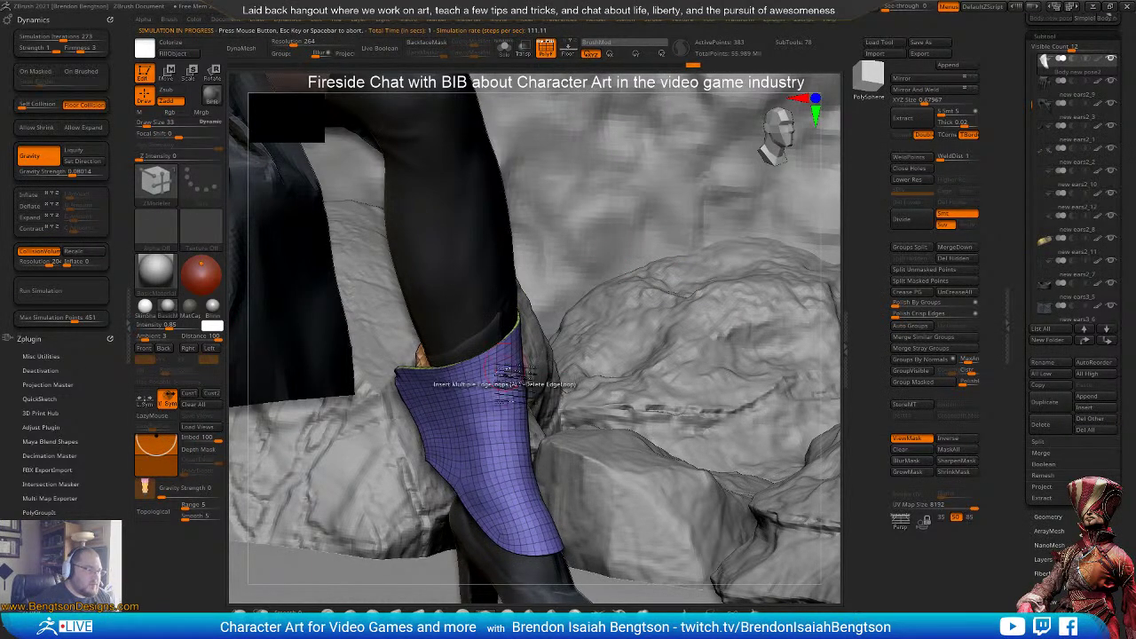
# - Isolate the spat, try thickening it with QMesh Polygroup All and running the cloth simulation, and undo both
pyautogui.moveTo(522, 427); pyautogui.dragTo(575, 249, button='right')
pyautogui.hotkey('alt', 's')
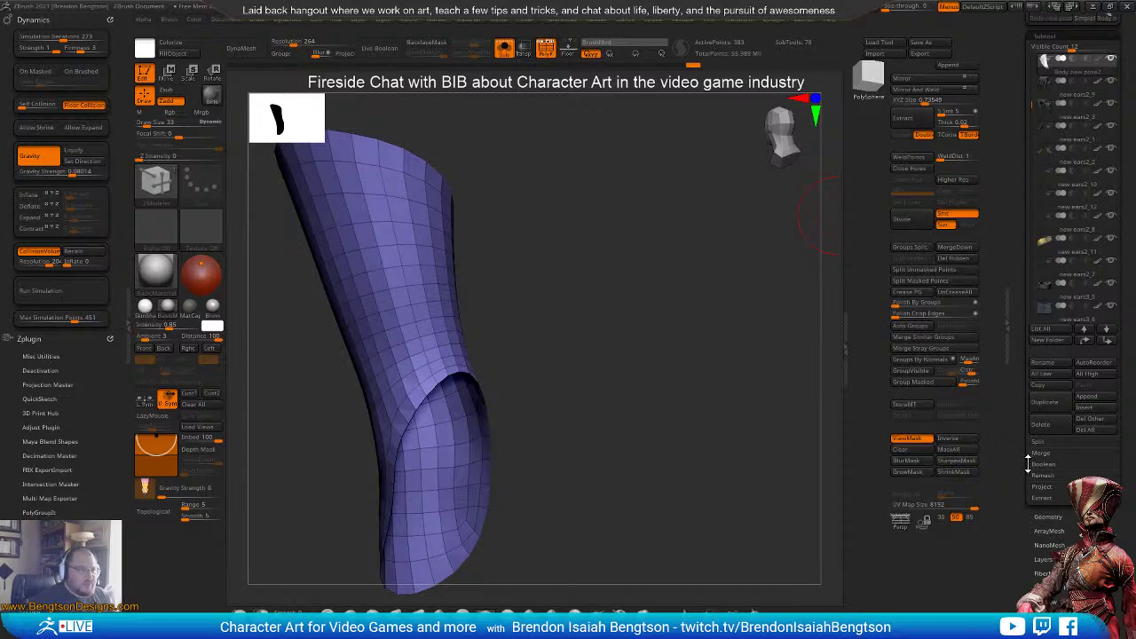
pyautogui.moveTo(662, 402); pyautogui.dragTo(609, 329)
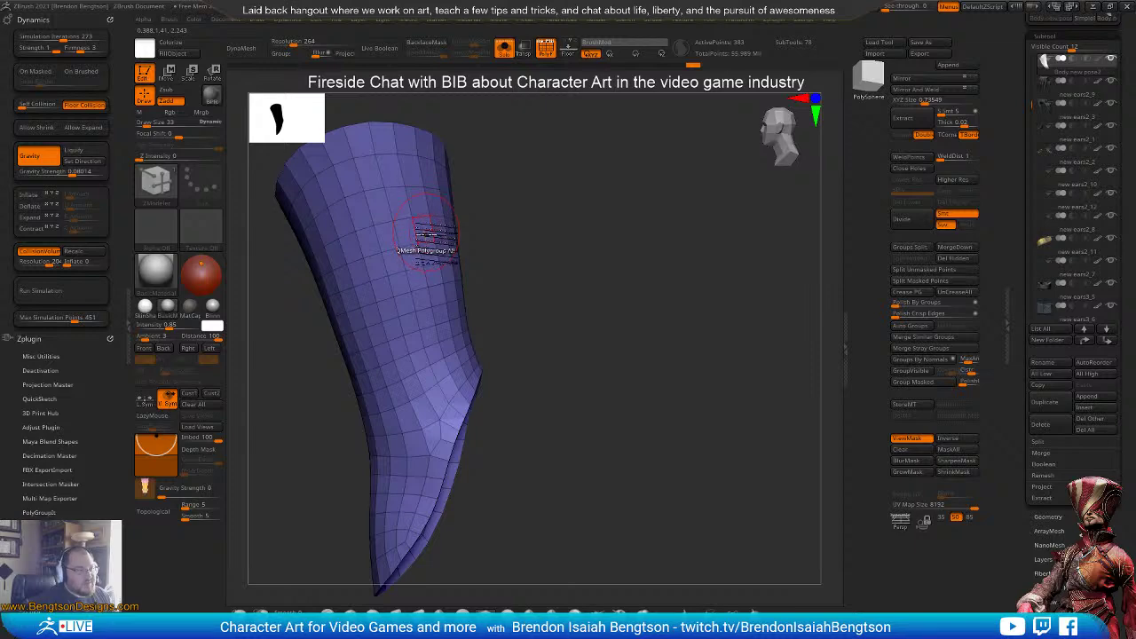
pyautogui.moveTo(333, 263); pyautogui.dragTo(324, 264)
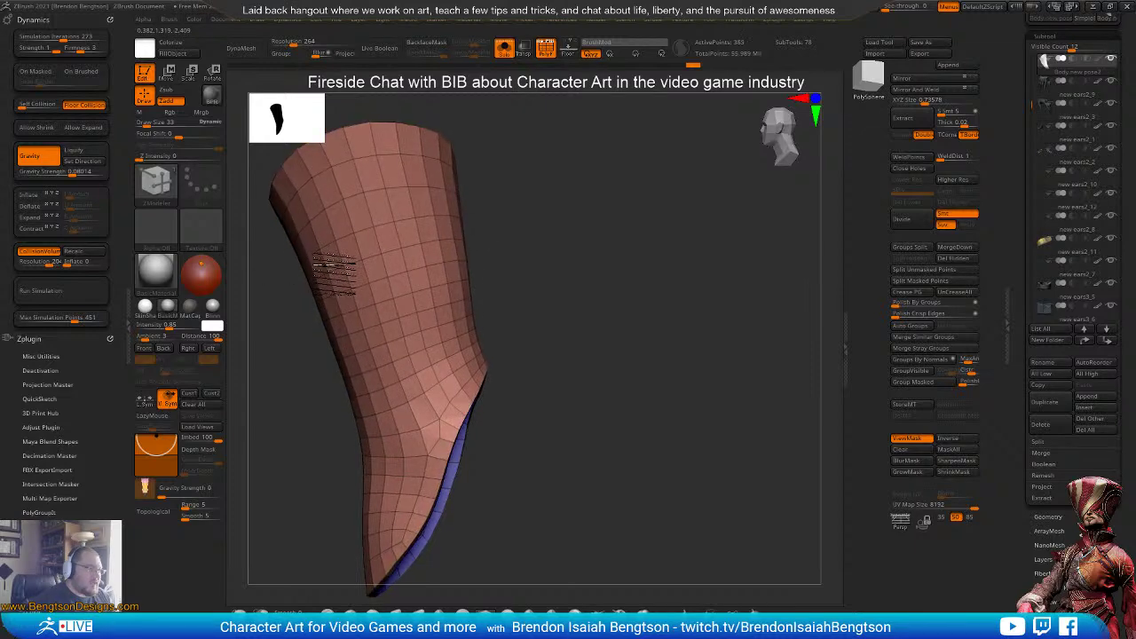
pyautogui.moveTo(545, 261); pyautogui.dragTo(492, 242)
pyautogui.click(88, 296)
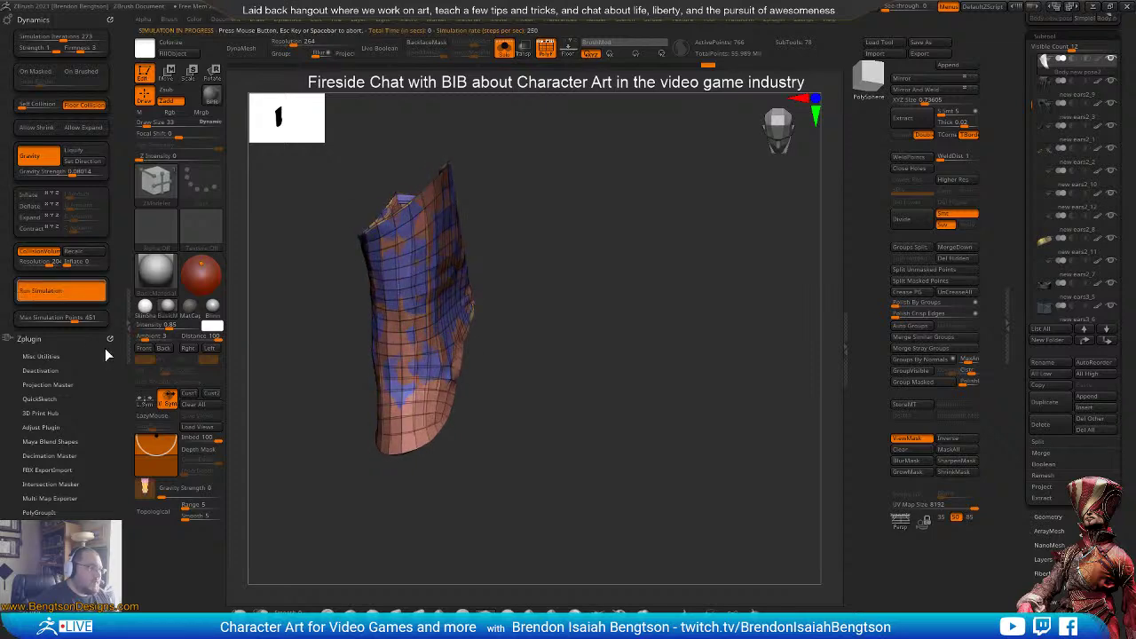
pyautogui.moveTo(611, 394); pyautogui.dragTo(358, 246)
pyautogui.hotkey('ctrl', 'z')
pyautogui.hotkey('ctrl', 'z')
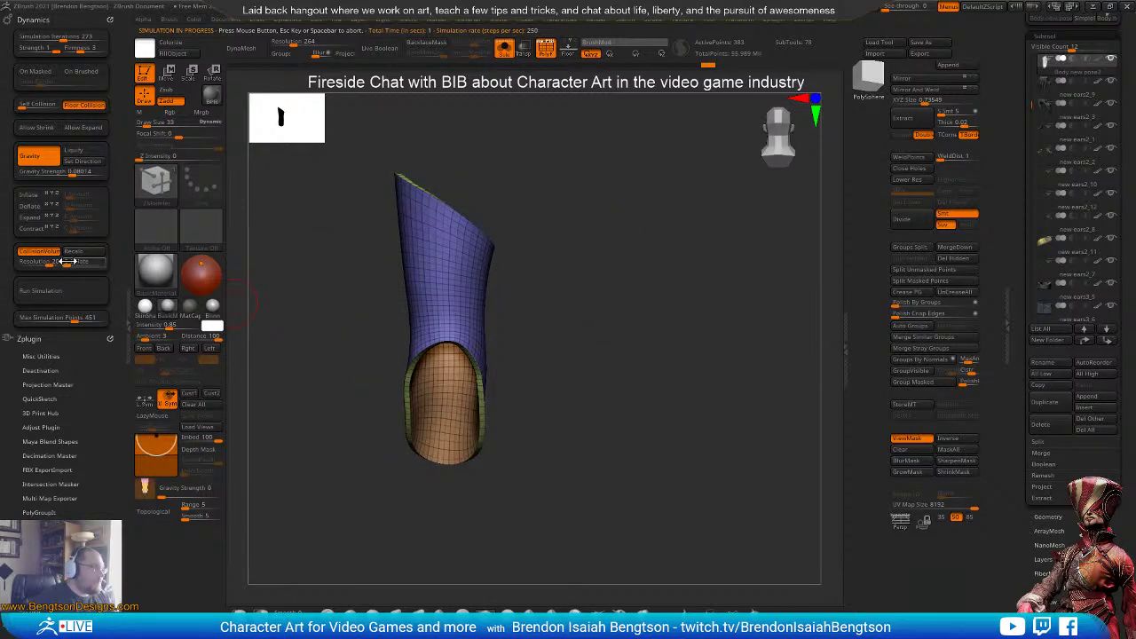
# - Set the collision volume Inflate to 0.0743 and try the cloth simulation on the spat
pyautogui.click(69, 264)
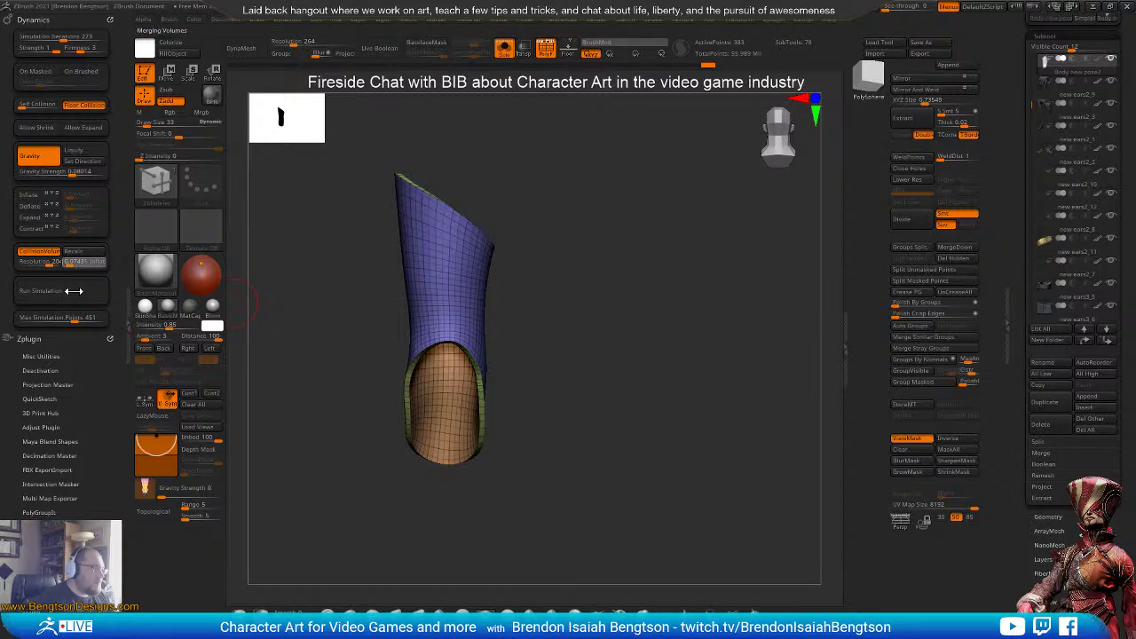
pyautogui.click(75, 292)
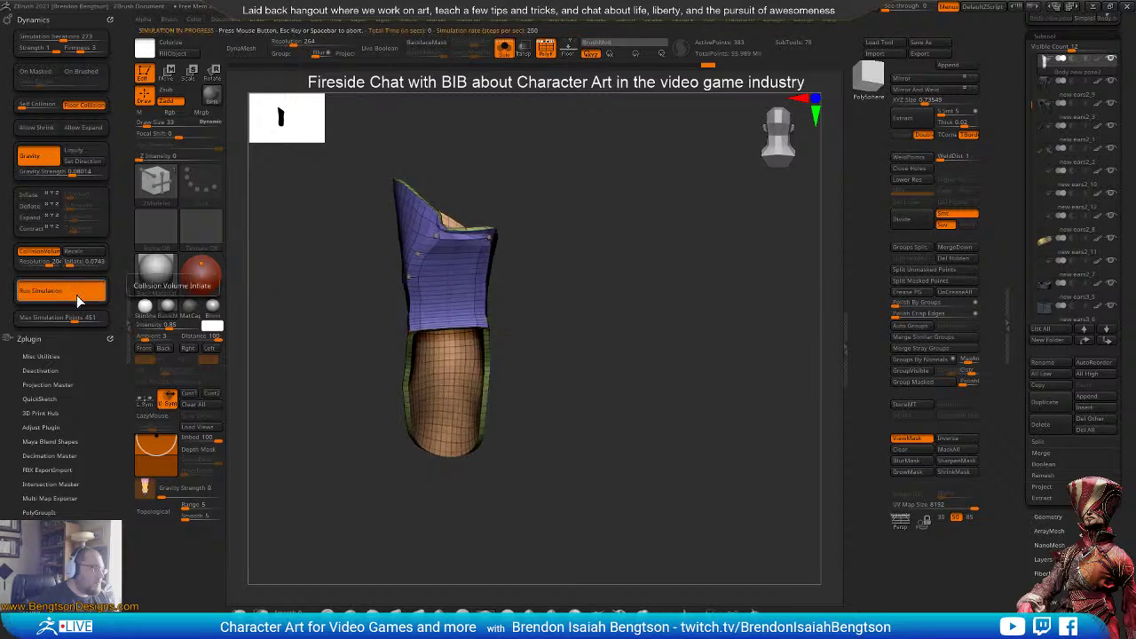
pyautogui.moveTo(588, 293); pyautogui.dragTo(573, 260)
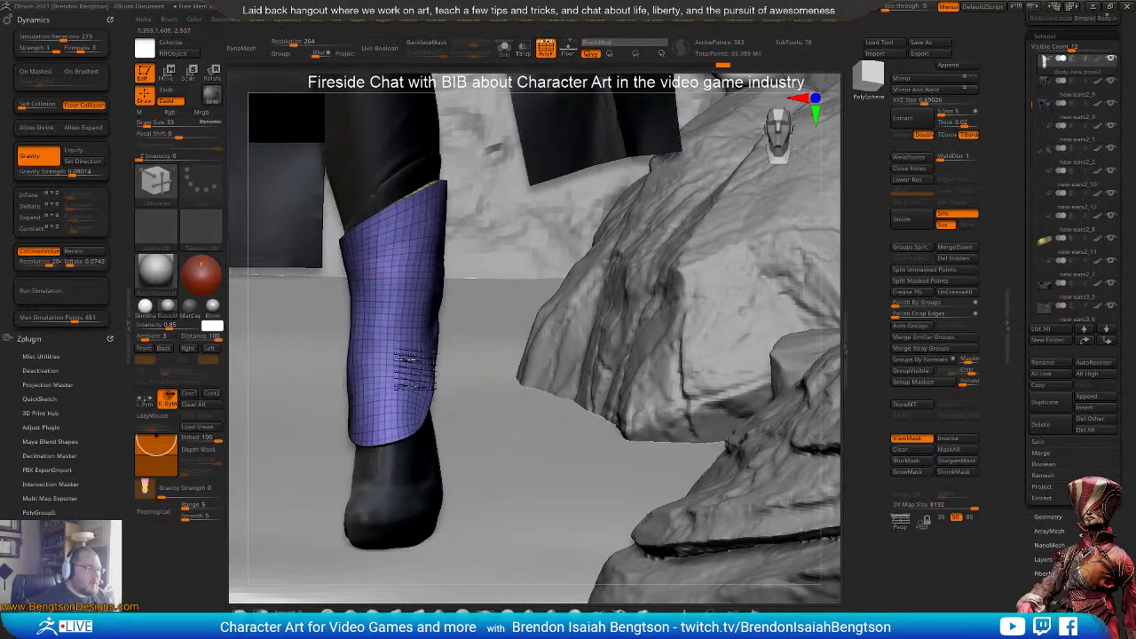
pyautogui.moveTo(414, 371); pyautogui.dragTo(445, 394)
pyautogui.keyDown('alt'); pyautogui.moveTo(399, 342); pyautogui.dragTo(426, 407); pyautogui.keyUp('alt')
pyautogui.moveTo(416, 393)
pyautogui.mouseDown(button='right')
pyautogui.moveTo(428, 412)
pyautogui.moveTo(405, 380)
pyautogui.moveTo(431, 386)
pyautogui.moveTo(399, 347)
pyautogui.moveTo(479, 312)
pyautogui.moveTo(512, 337)
pyautogui.moveTo(500, 331)
pyautogui.mouseUp(button='right')
# - Turn off Dynamic Subdiv, inspect the simulated spat's base mesh in Solo mode, and undo the simulation
pyautogui.press('shift')
pyautogui.hotkey('shift', 'd')
pyautogui.hotkey('alt', 's')
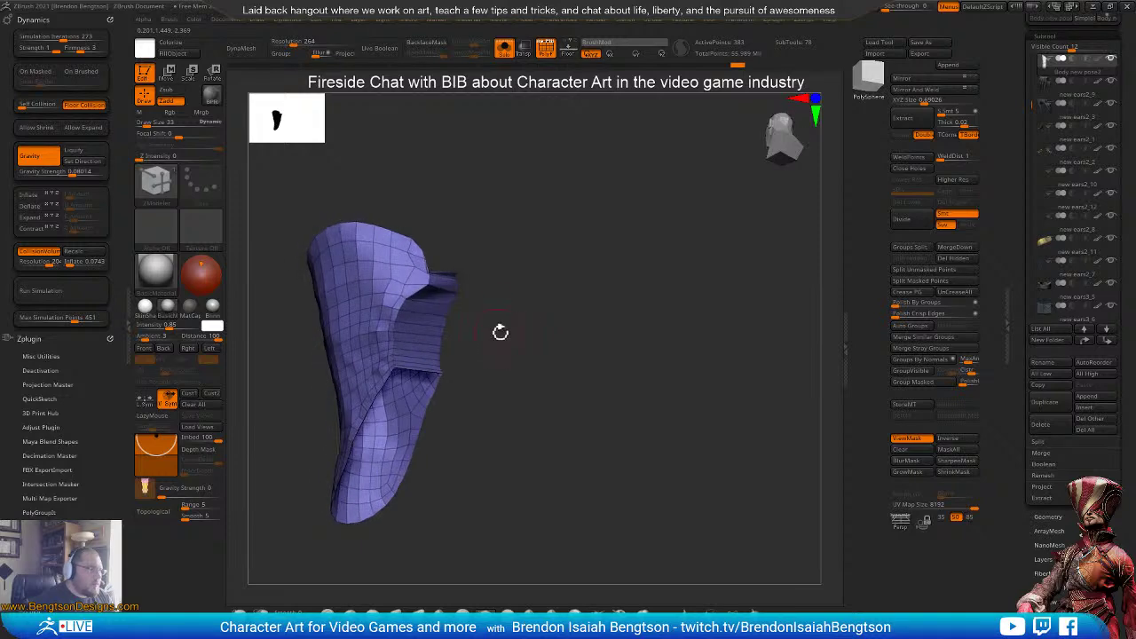
pyautogui.hotkey('ctrl', 'z')
pyautogui.moveTo(568, 335)
pyautogui.mouseDown(button='right')
pyautogui.moveTo(571, 359)
pyautogui.moveTo(500, 325)
pyautogui.moveTo(595, 314)
pyautogui.moveTo(581, 291)
pyautogui.mouseUp(button='right')
pyautogui.hotkey('ctrl', 'z')
pyautogui.hotkey('shift', 'd')
pyautogui.hotkey('ctrl', 'z')
# - Try dividing the single-sided spat to subdivision level 2, check its shape, and undo the division
pyautogui.click(926, 213)
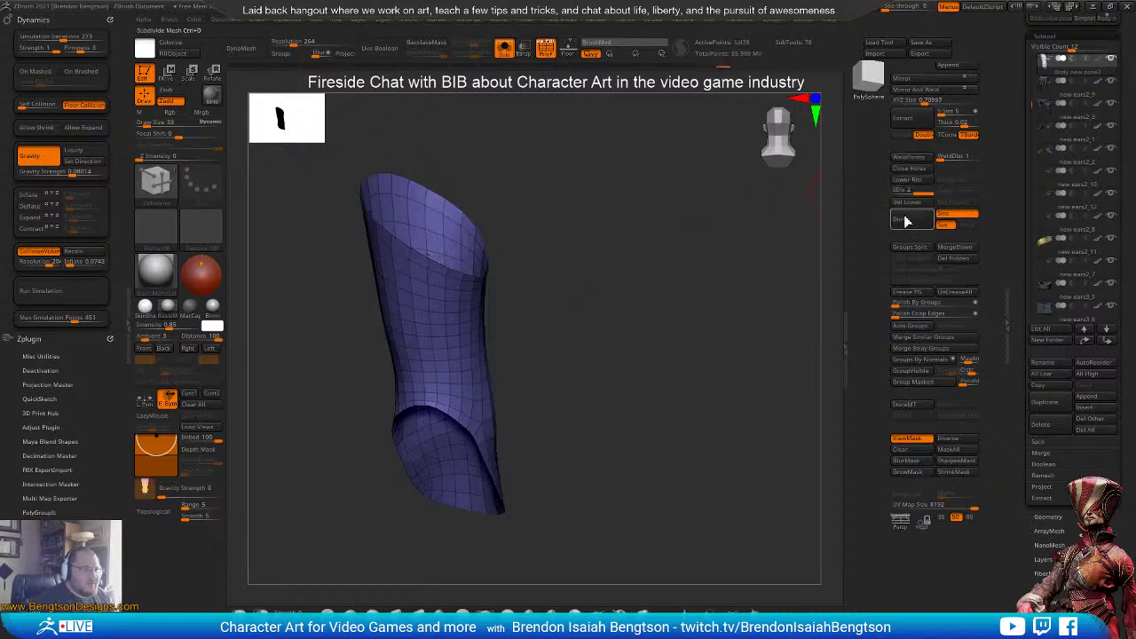
pyautogui.moveTo(612, 354); pyautogui.dragTo(690, 285, button='right')
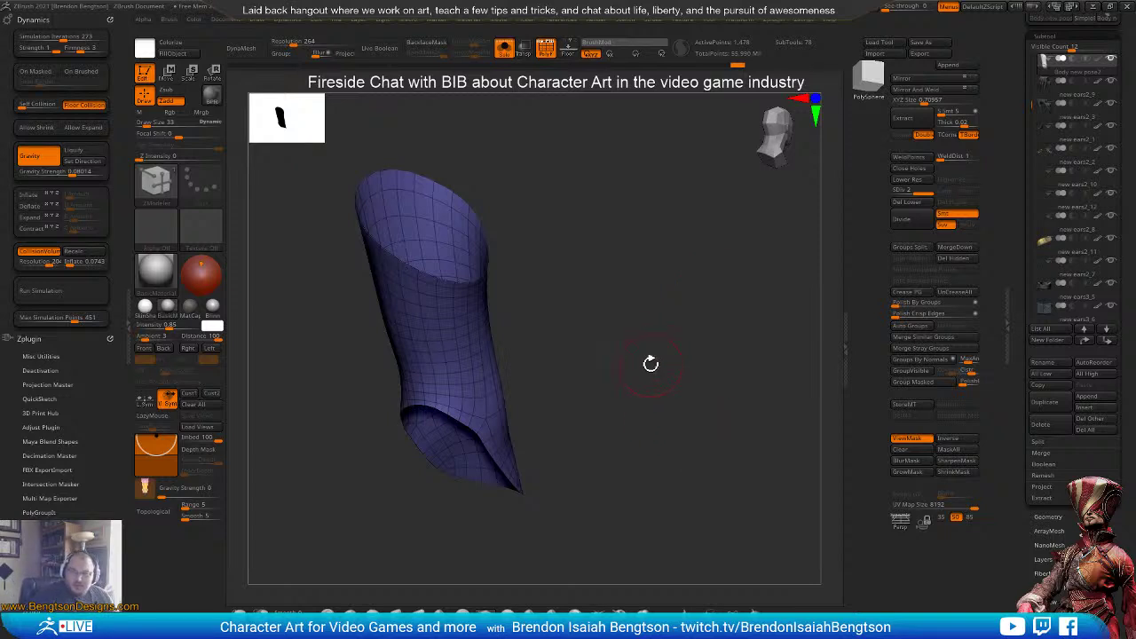
pyautogui.moveTo(643, 375); pyautogui.dragTo(659, 331)
pyautogui.hotkey('shift', 'd')
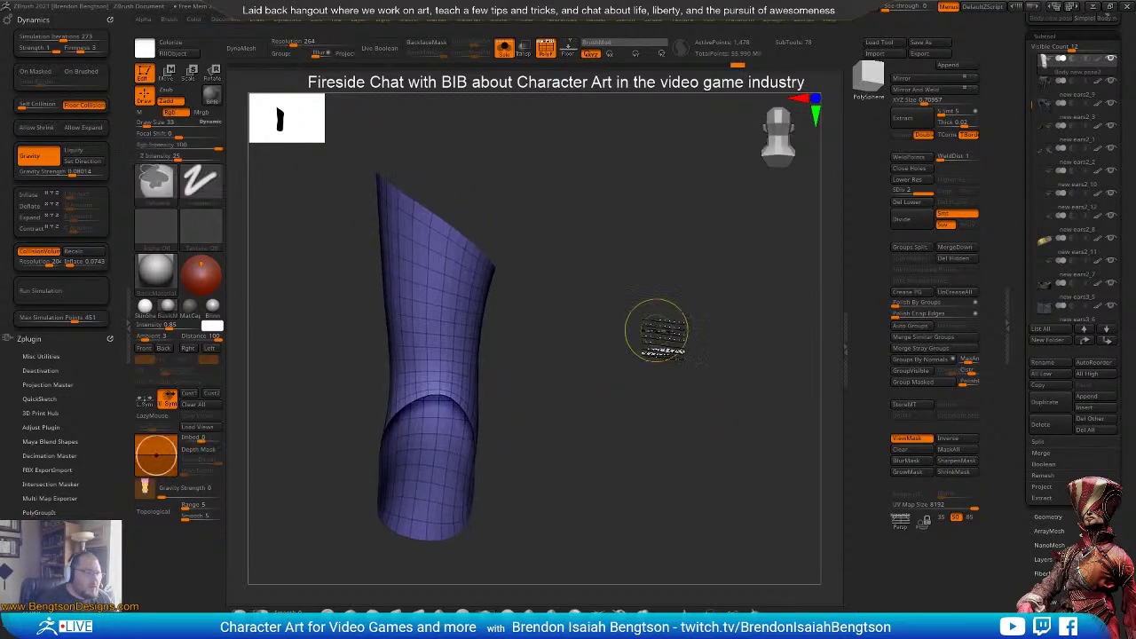
pyautogui.moveTo(643, 335); pyautogui.dragTo(664, 325, button='right')
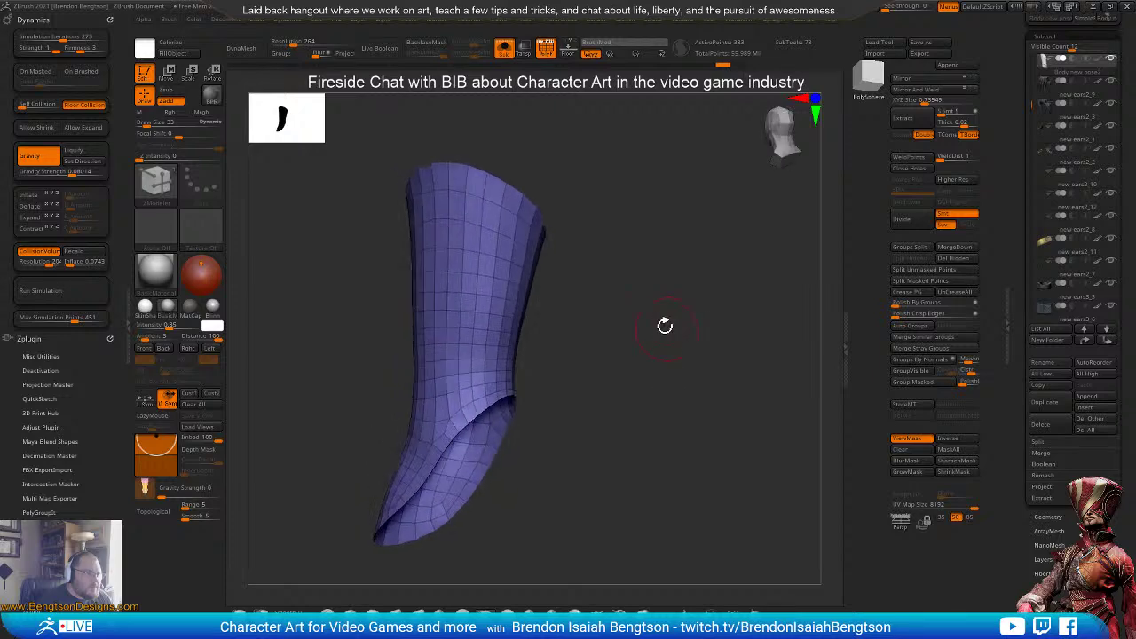
# - Thicken the whole spat with ZModeler's QMesh Polygroup All and divide it to subdivision level 2
pyautogui.moveTo(522, 277); pyautogui.dragTo(520, 306)
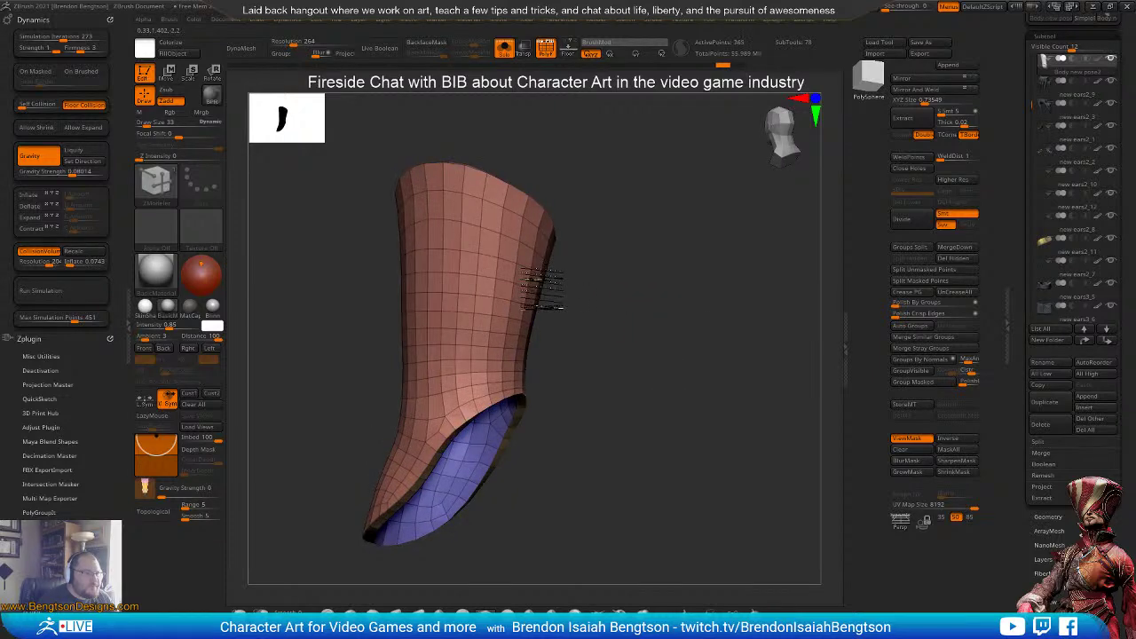
pyautogui.moveTo(533, 274); pyautogui.dragTo(711, 282, button='right')
pyautogui.click(911, 218)
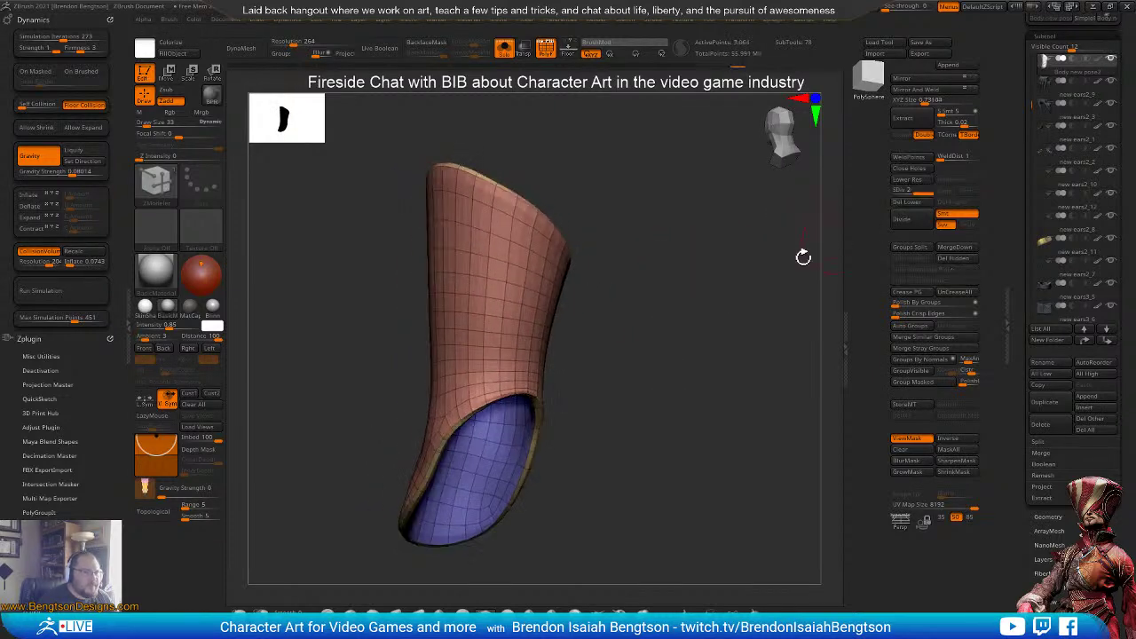
# - Drop the thickened spat to its lowest subdivision level, revert it to the single-sided mesh, and leave Solo mode
pyautogui.moveTo(683, 321); pyautogui.dragTo(614, 334, button='right')
pyautogui.hotkey('shift', 'd')
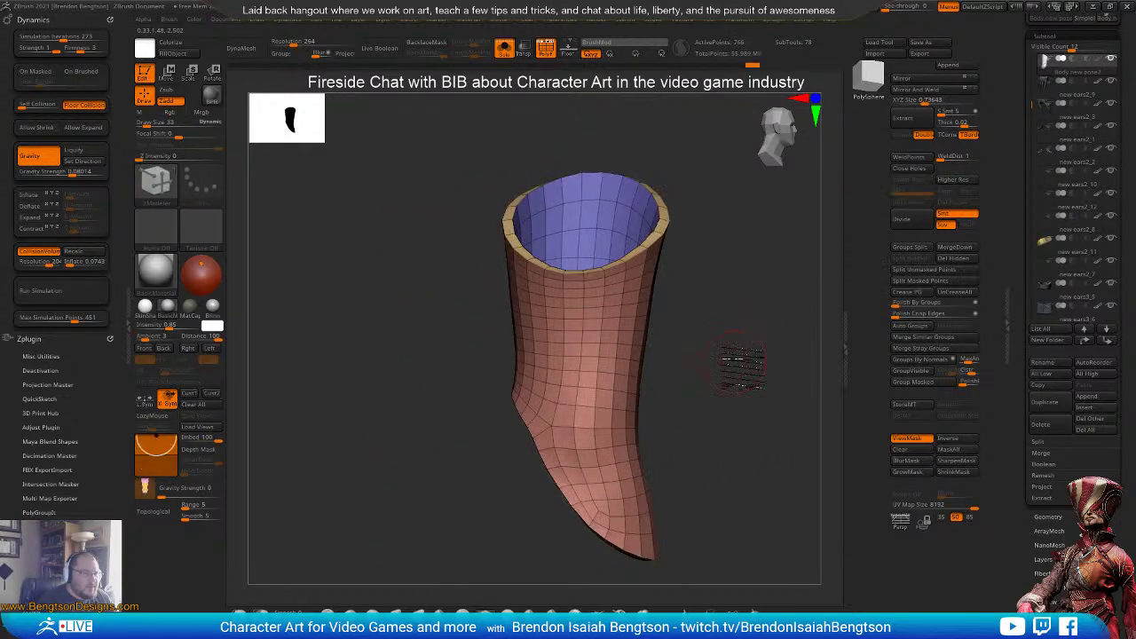
pyautogui.moveTo(733, 338); pyautogui.dragTo(657, 332, button='right')
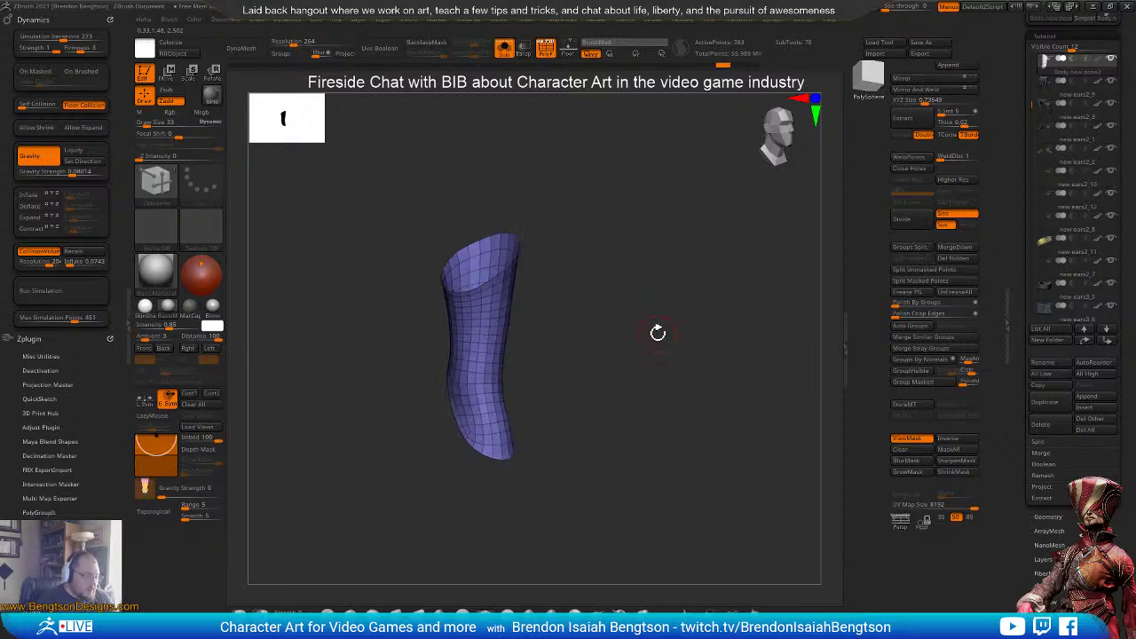
pyautogui.hotkey('alt', 's')
pyautogui.moveTo(498, 395)
pyautogui.mouseDown(button='right')
pyautogui.moveTo(447, 393)
pyautogui.moveTo(467, 379)
pyautogui.moveTo(521, 380)
pyautogui.moveTo(501, 380)
pyautogui.mouseUp(button='right')
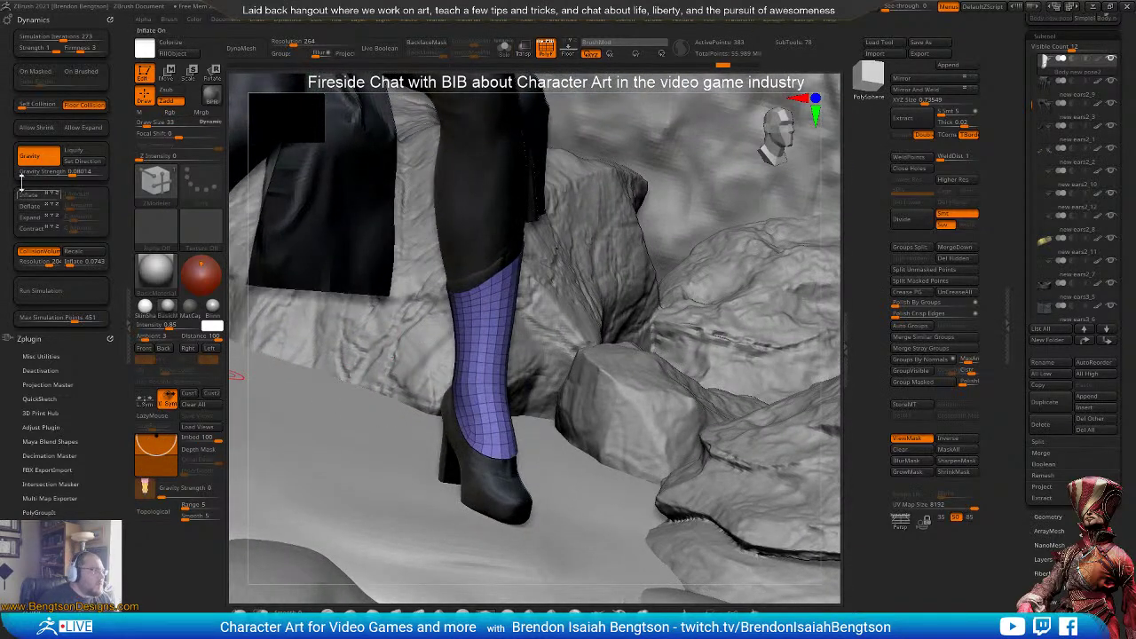
# - Run the cloth simulation on the single-sided spat with Gravity off and turn Dynamic Subdiv back on
pyautogui.click(73, 173)
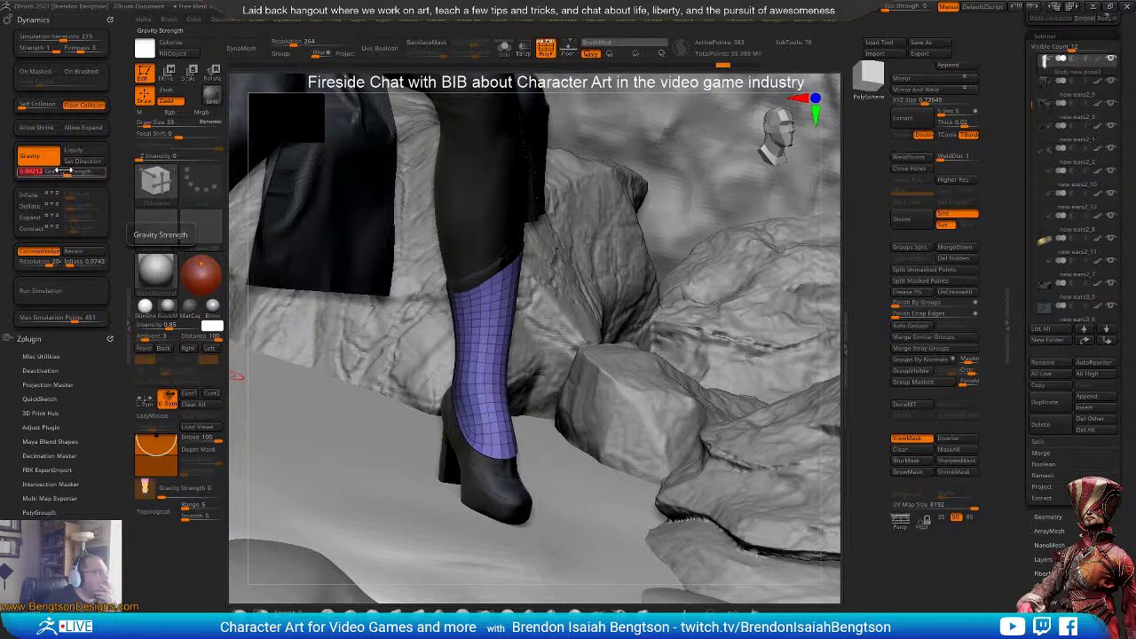
pyautogui.click(29, 155)
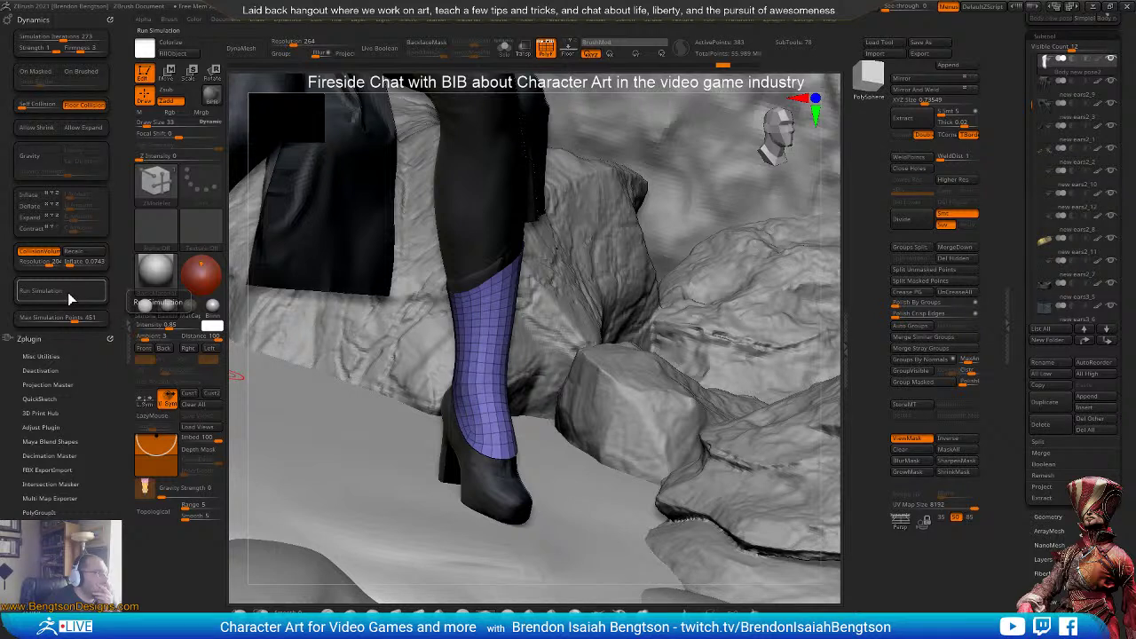
pyautogui.click(67, 292)
pyautogui.moveTo(428, 282)
pyautogui.mouseDown()
pyautogui.moveTo(511, 311)
pyautogui.moveTo(436, 325)
pyautogui.mouseUp()
pyautogui.press('d')
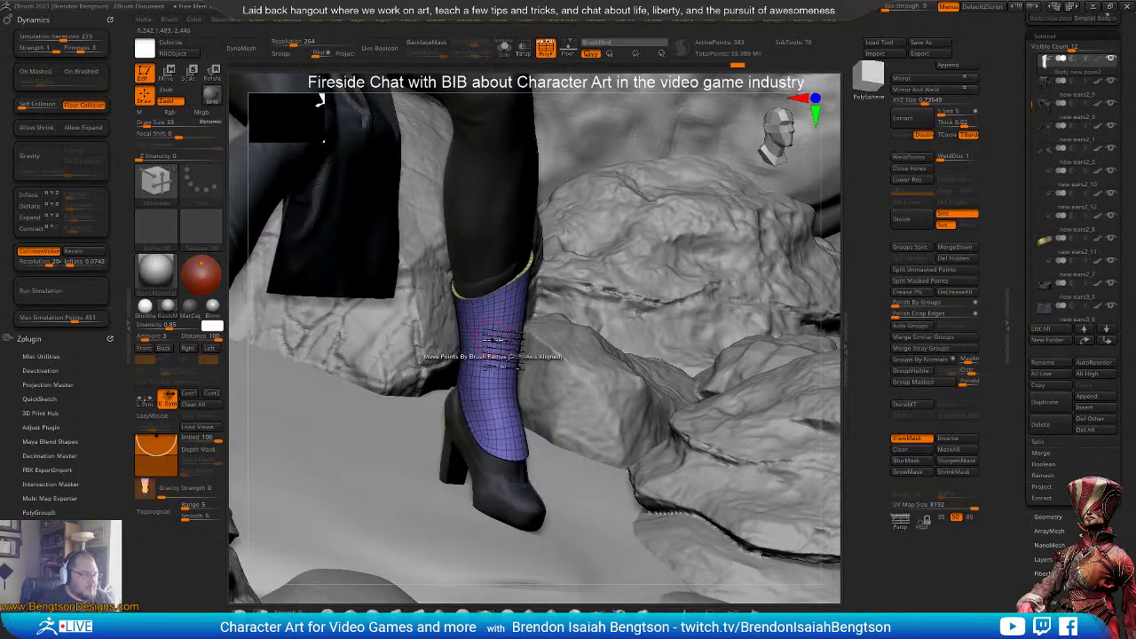
# - Try the cloth simulation on the spat with Contract on at a C Amount of 1, and undo the simulation
pyautogui.click(55, 297)
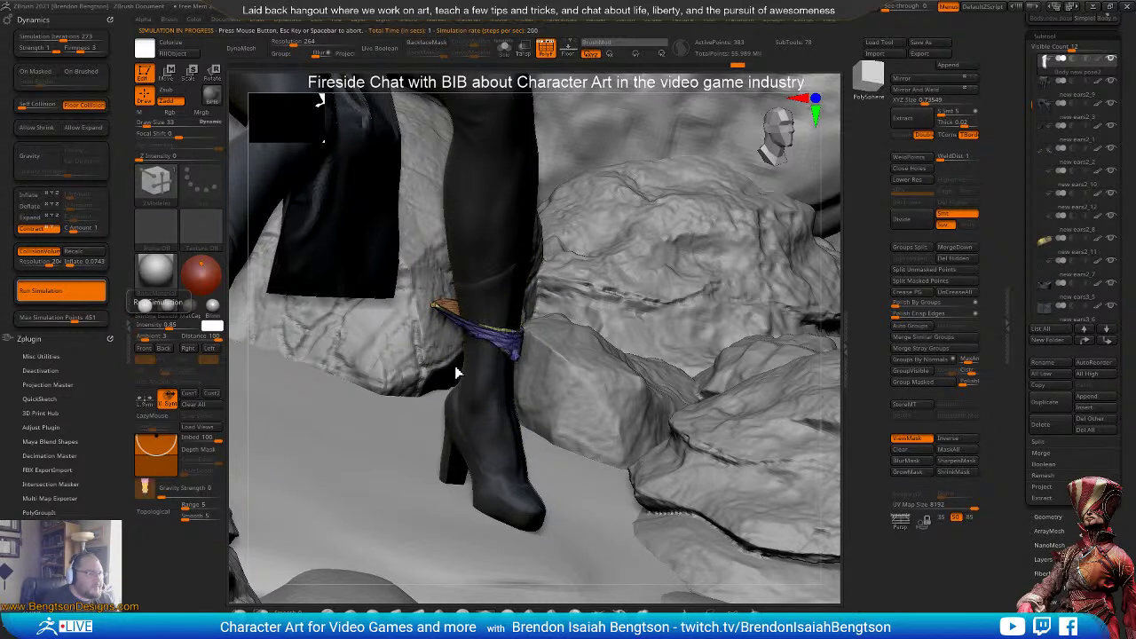
pyautogui.moveTo(450, 380); pyautogui.dragTo(467, 346, button='right')
pyautogui.hotkey('ctrl', 'z')
pyautogui.moveTo(471, 350); pyautogui.dragTo(444, 354)
pyautogui.hotkey('alt', 's')
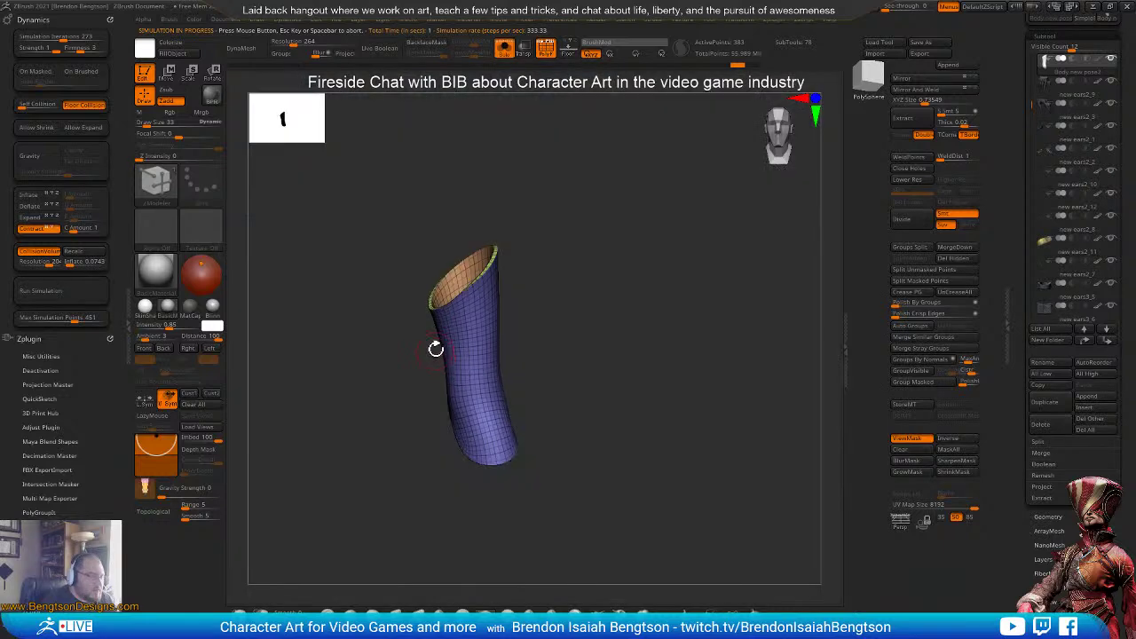
pyautogui.press('1')
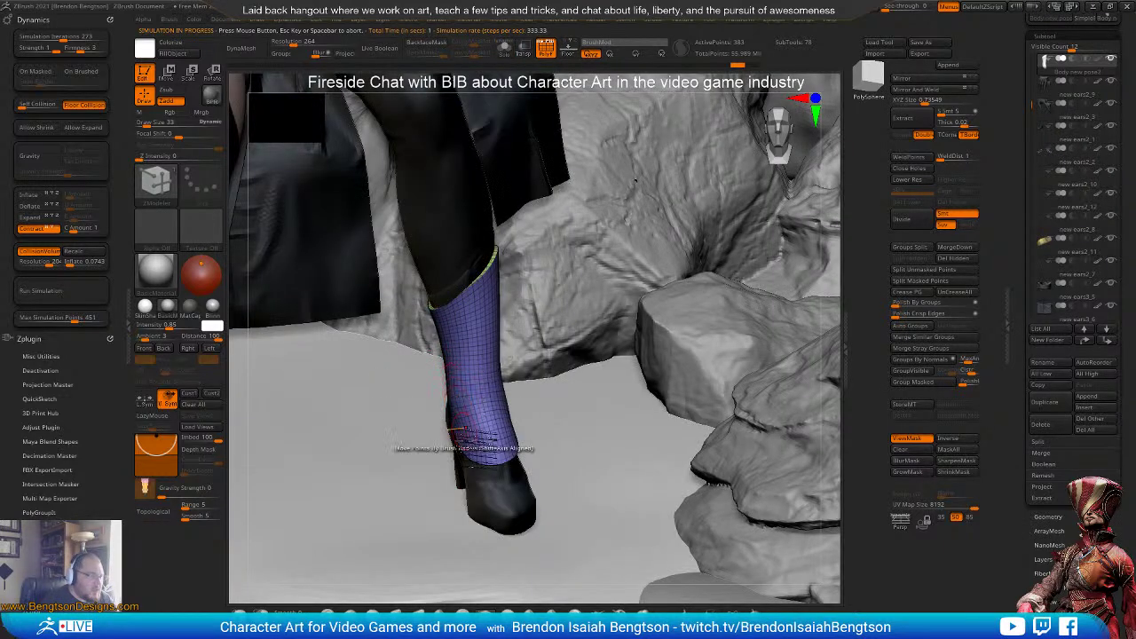
# - Select the boots and the body in turn to check which meshes lie beneath the spat
pyautogui.keyDown('alt'); pyautogui.click(485, 470); pyautogui.keyUp('alt')
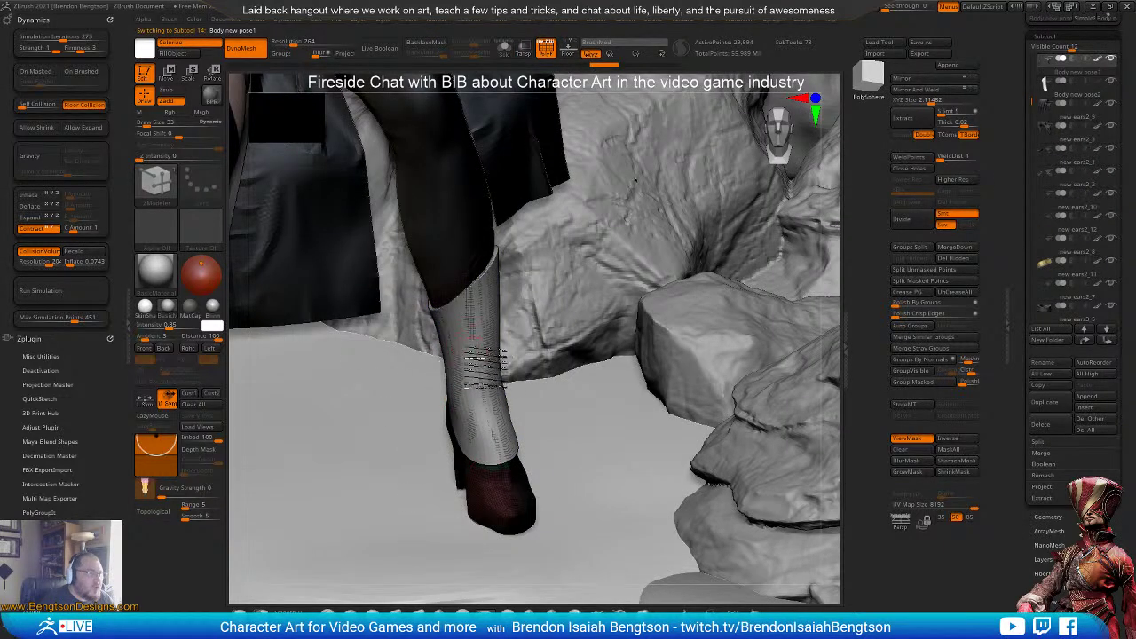
pyautogui.moveTo(480, 356); pyautogui.dragTo(471, 353, button='right')
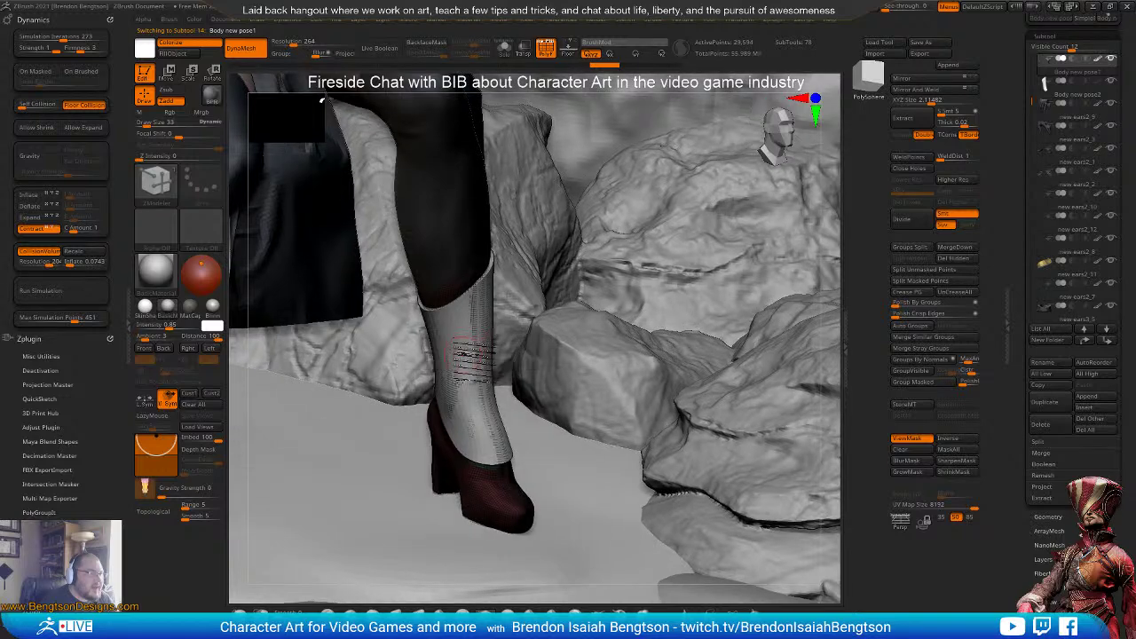
pyautogui.moveTo(473, 322); pyautogui.dragTo(473, 319)
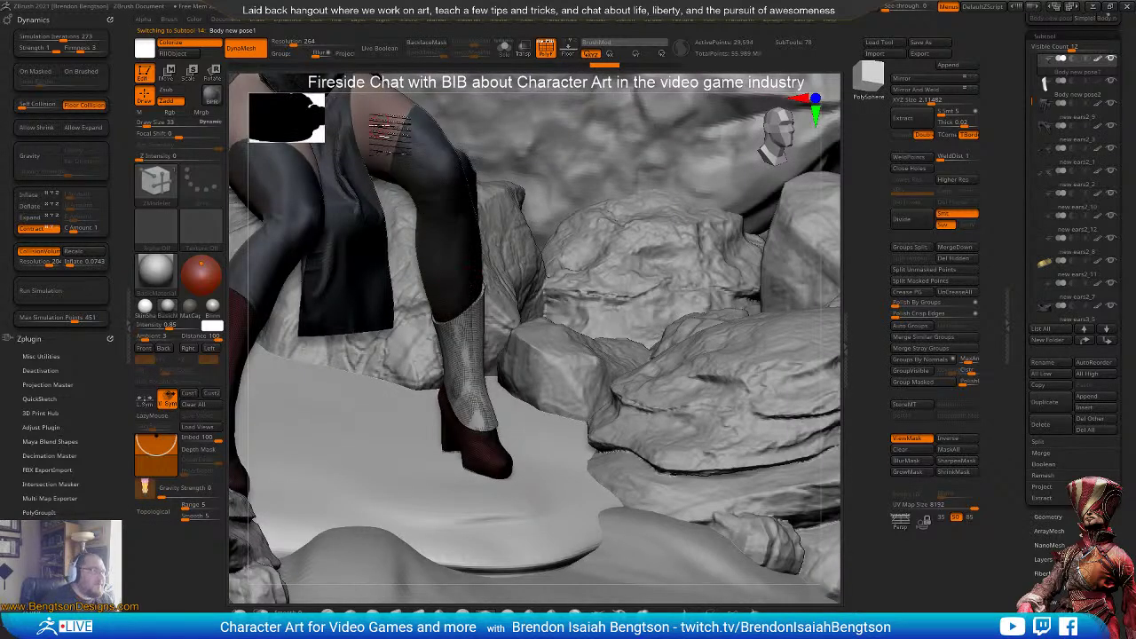
pyautogui.keyDown('alt'); pyautogui.click(383, 140); pyautogui.keyUp('alt')
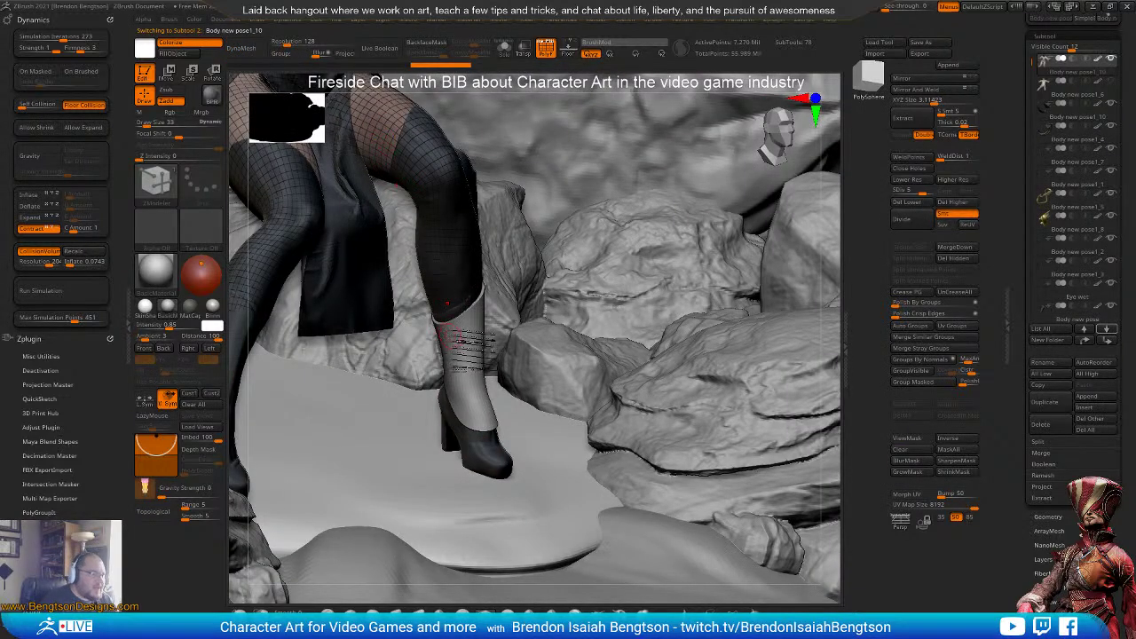
pyautogui.moveTo(471, 350); pyautogui.dragTo(493, 343, button='right')
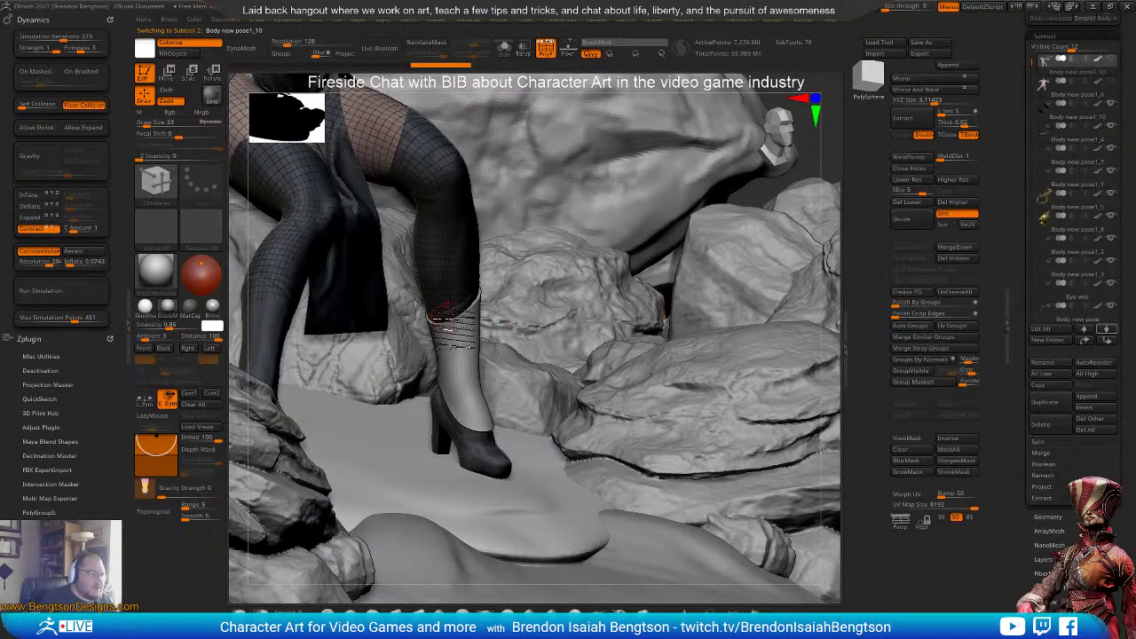
# - Isolate the stockings in Solo mode, reveal their hidden feet, and show the full scene again
pyautogui.keyDown('alt'); pyautogui.click(453, 336); pyautogui.keyUp('alt')
pyautogui.keyDown('alt'); pyautogui.click(446, 298); pyautogui.keyUp('alt')
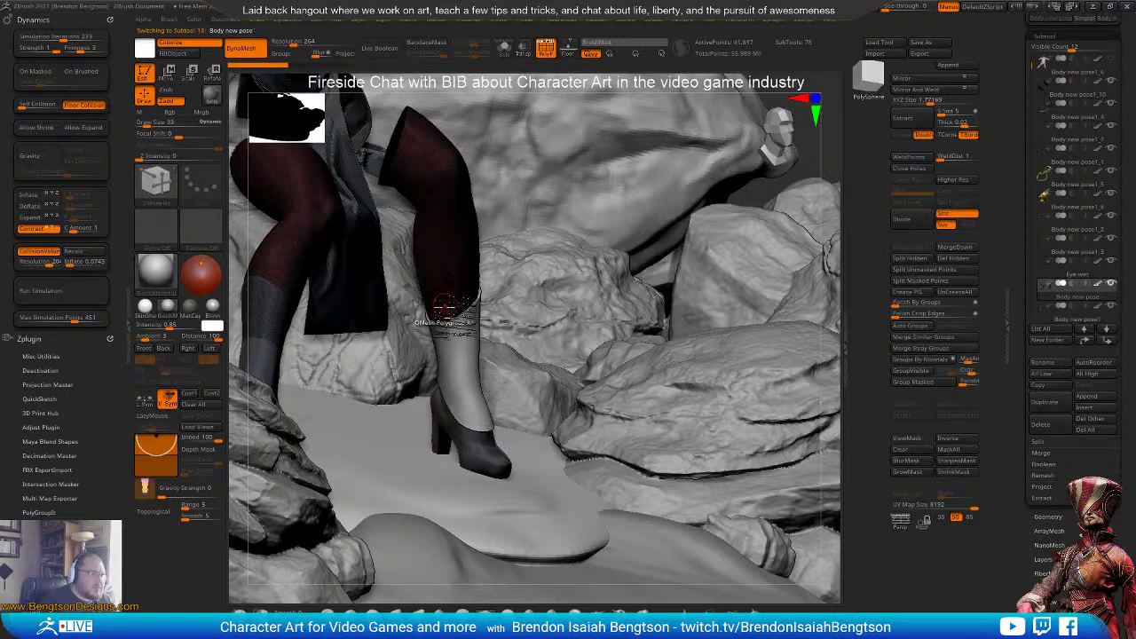
pyautogui.hotkey('alt', 's')
pyautogui.moveTo(617, 288); pyautogui.dragTo(584, 282)
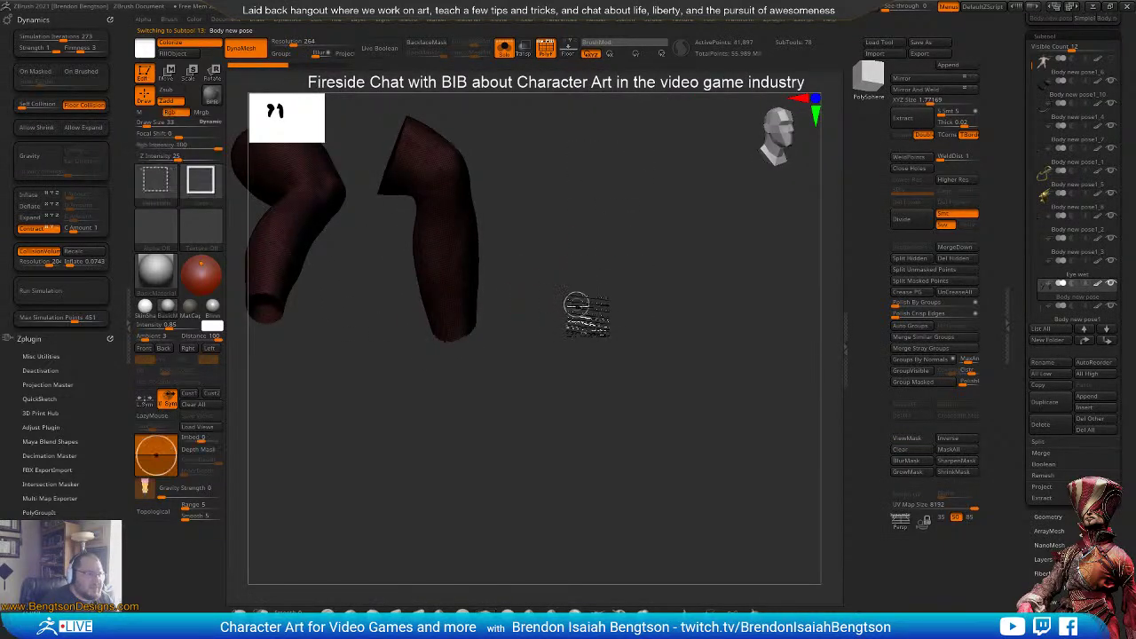
pyautogui.keyDown('ctrl'); pyautogui.keyDown('shift'); pyautogui.click(582, 284); pyautogui.keyUp('shift'); pyautogui.keyUp('ctrl')
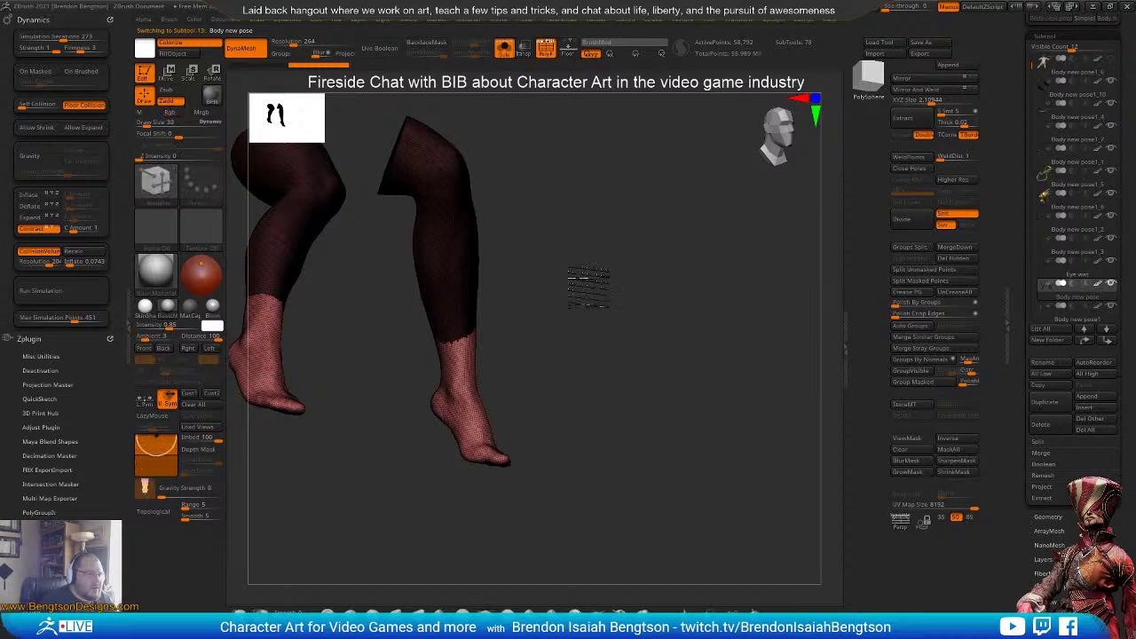
pyautogui.moveTo(588, 284); pyautogui.dragTo(466, 349)
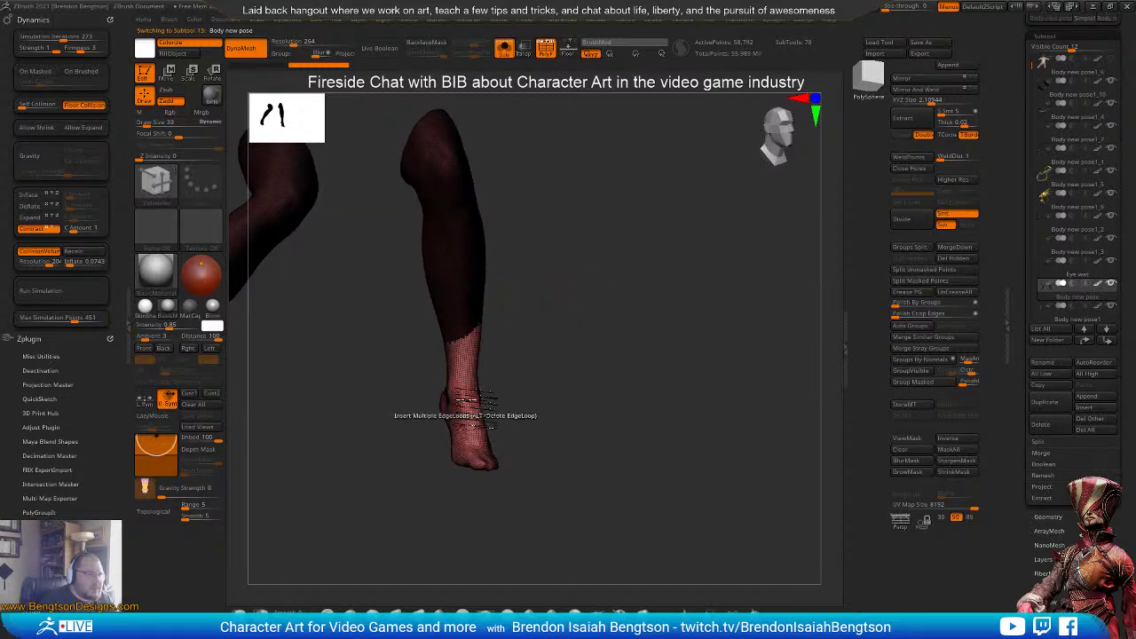
pyautogui.moveTo(553, 375); pyautogui.dragTo(542, 337)
pyautogui.hotkey('alt', 's')
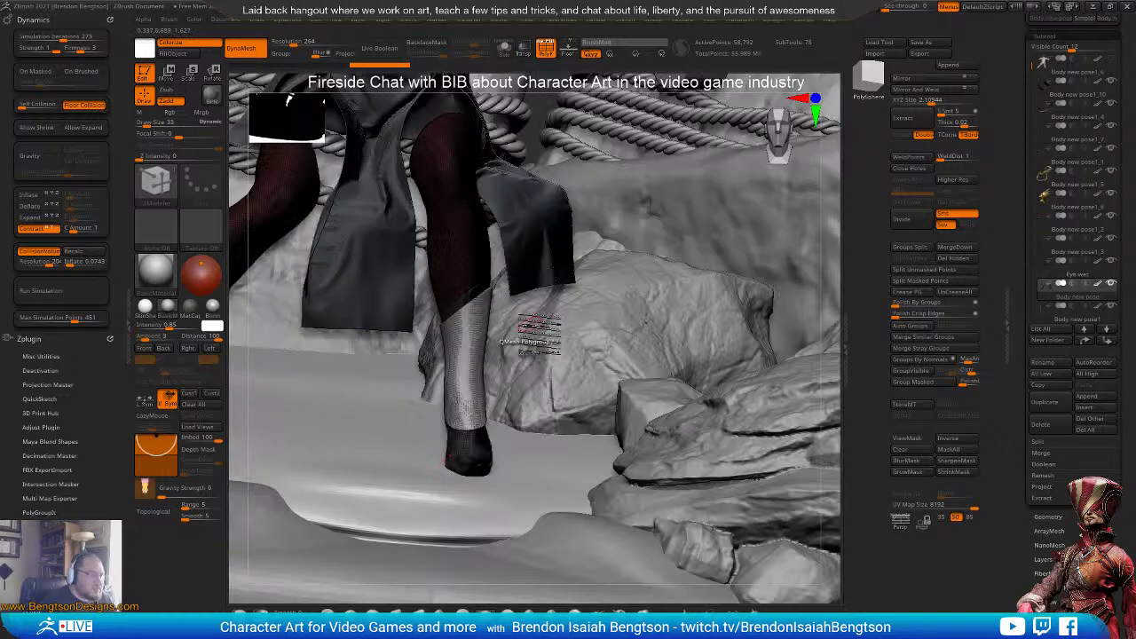
# - Select the boots, try the cloth simulation on them, and undo it
pyautogui.moveTo(465, 381); pyautogui.dragTo(491, 381, button='right')
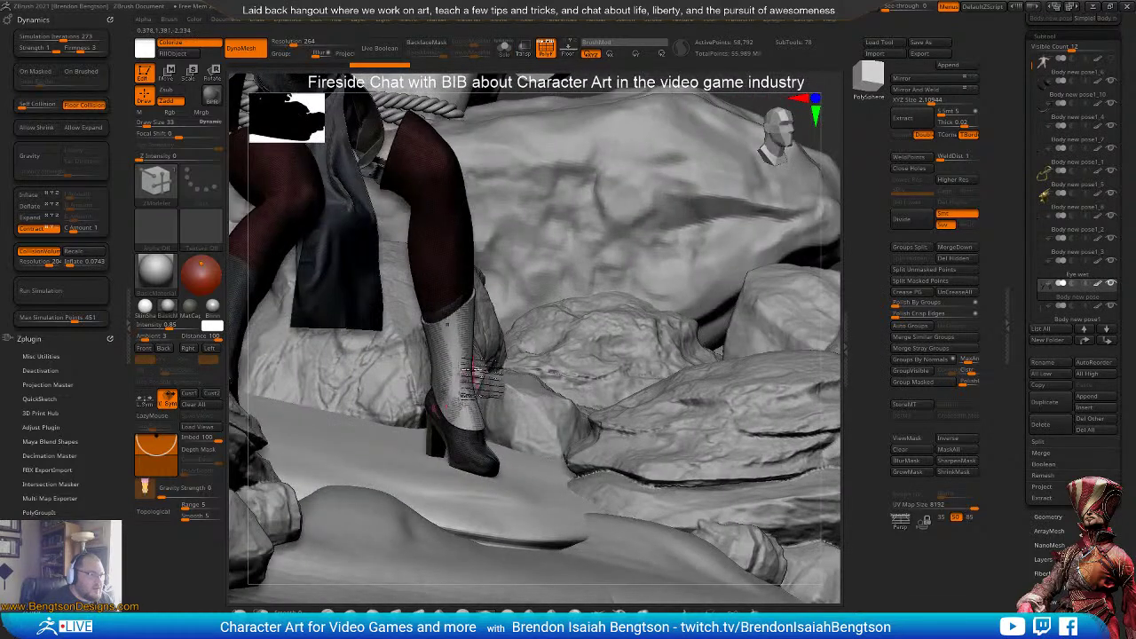
pyautogui.keyDown('alt'); pyautogui.click(441, 305); pyautogui.keyUp('alt')
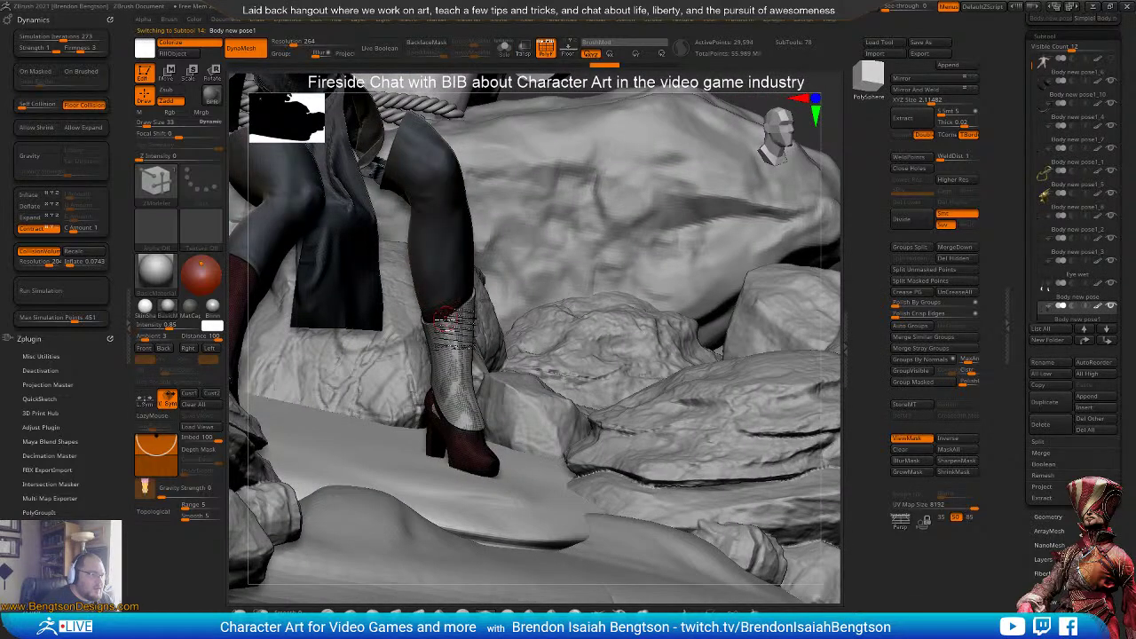
pyautogui.hotkey('shift', 'ctrl', 's')
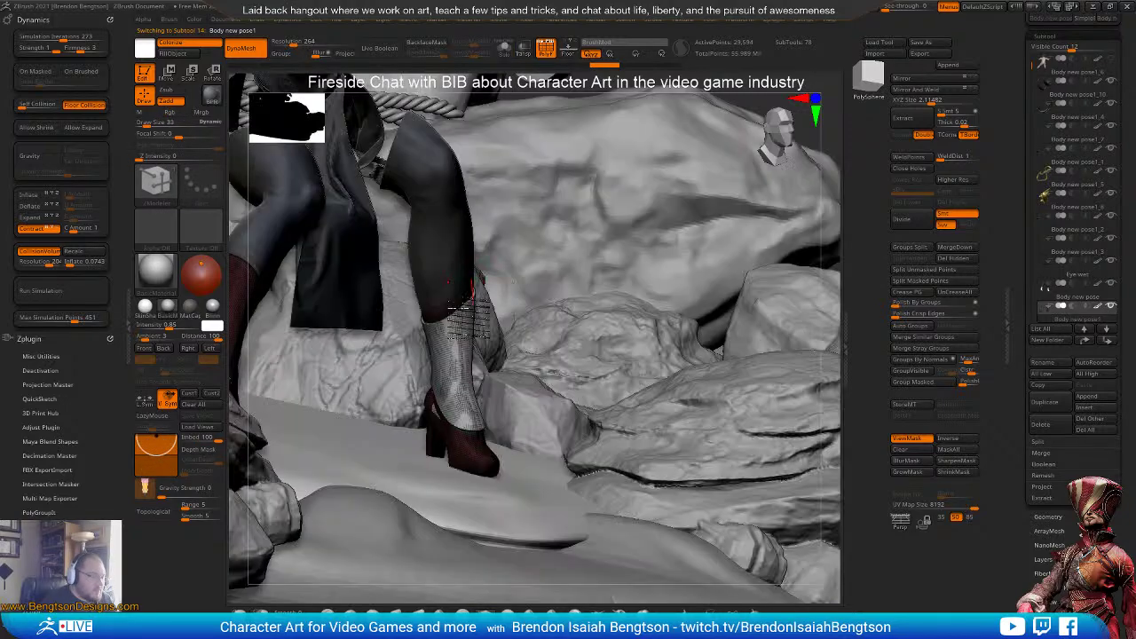
pyautogui.hotkey('shift', 'ctrl', 's')
pyautogui.moveTo(463, 375); pyautogui.dragTo(433, 324, button='right')
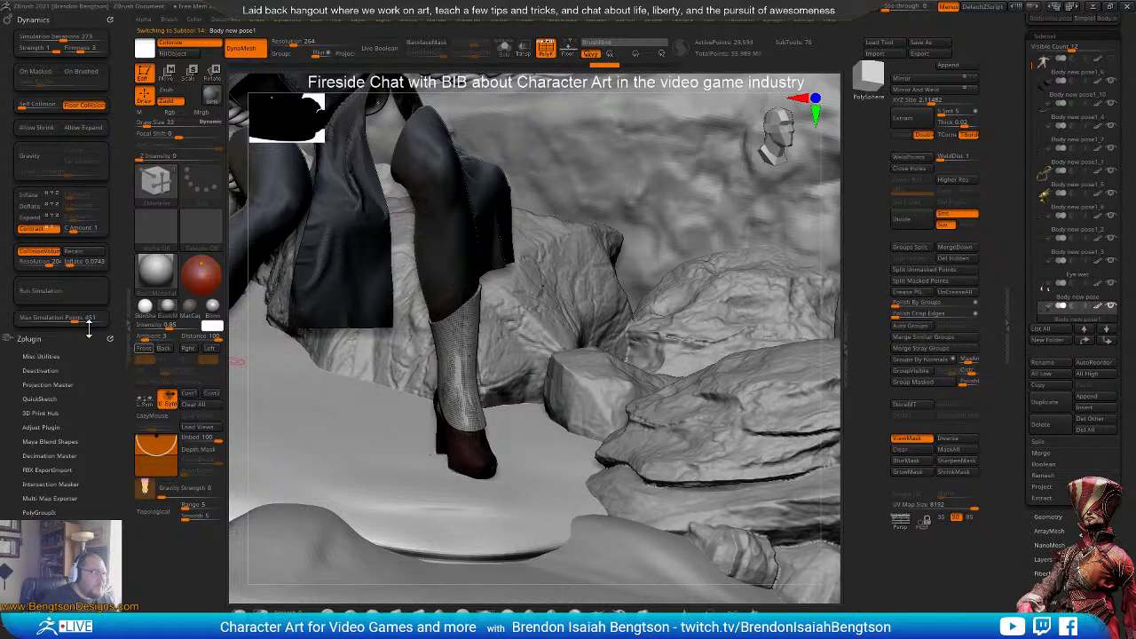
pyautogui.click(62, 291)
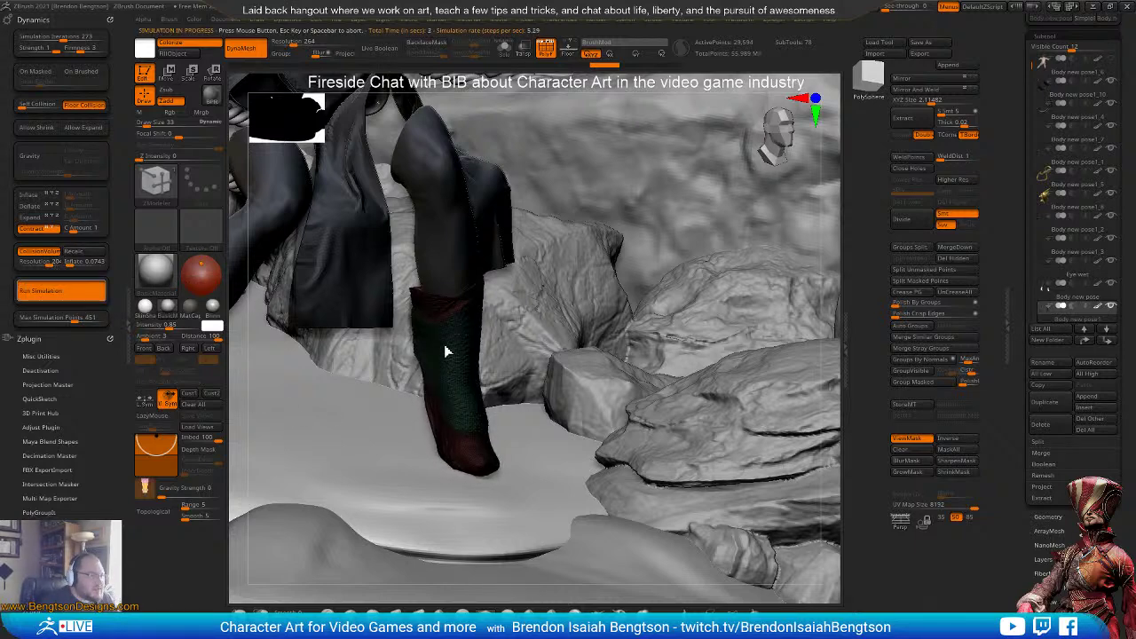
pyautogui.click(465, 365)
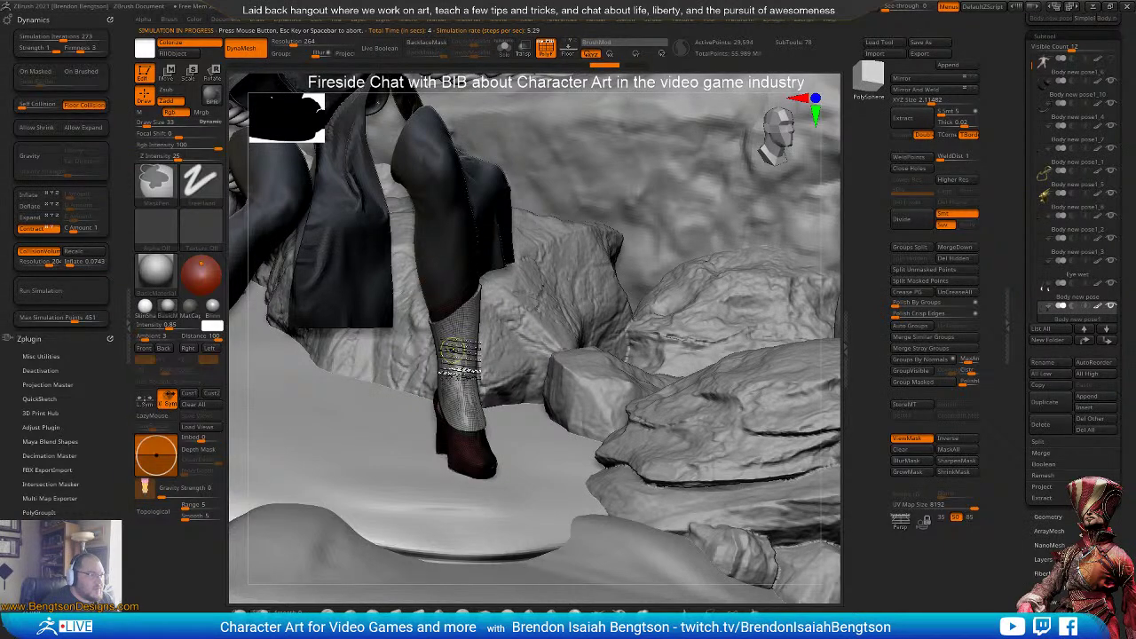
# - Try the cloth simulation on the spat with Floor Collision off and Self Collision on, and undo the simulation
pyautogui.keyDown('alt'); pyautogui.click(452, 342); pyautogui.keyUp('alt')
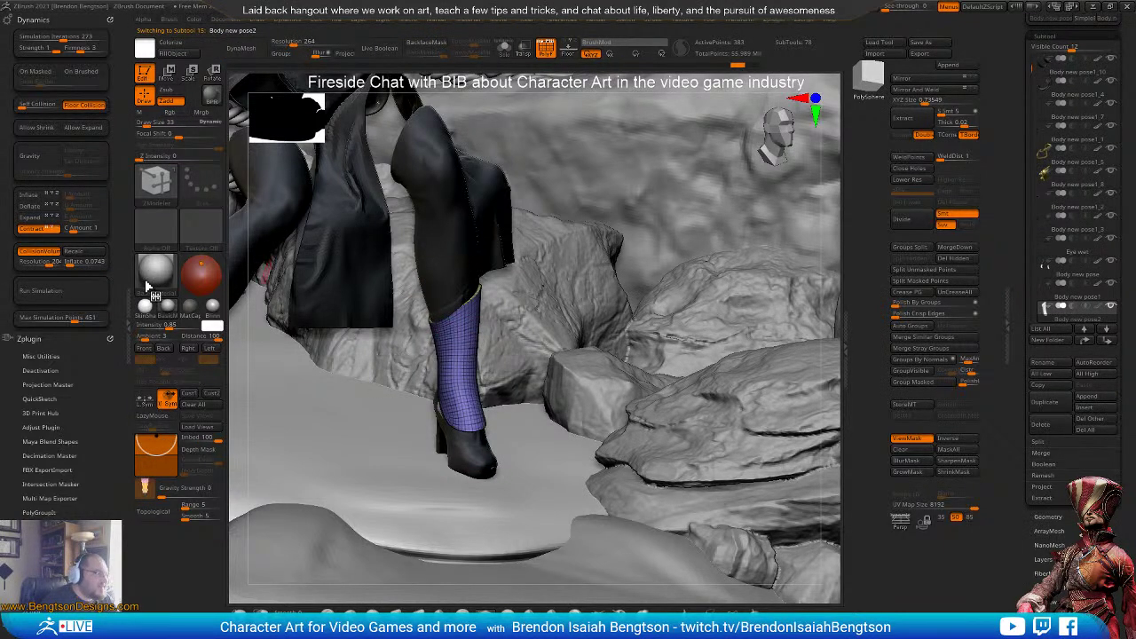
pyautogui.click(74, 301)
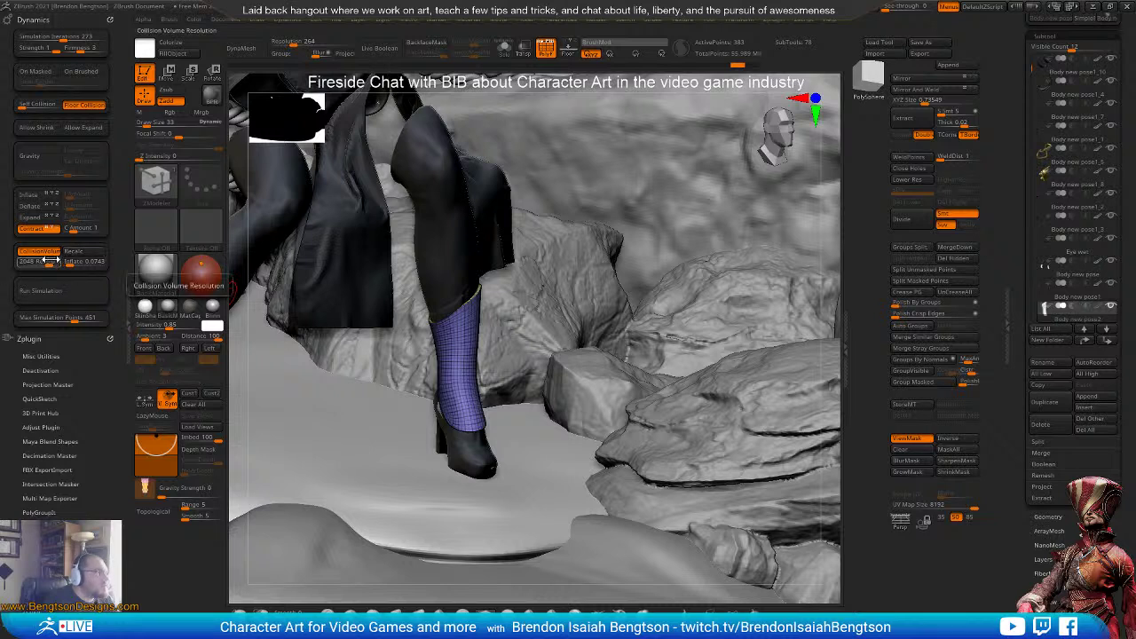
pyautogui.click(76, 106)
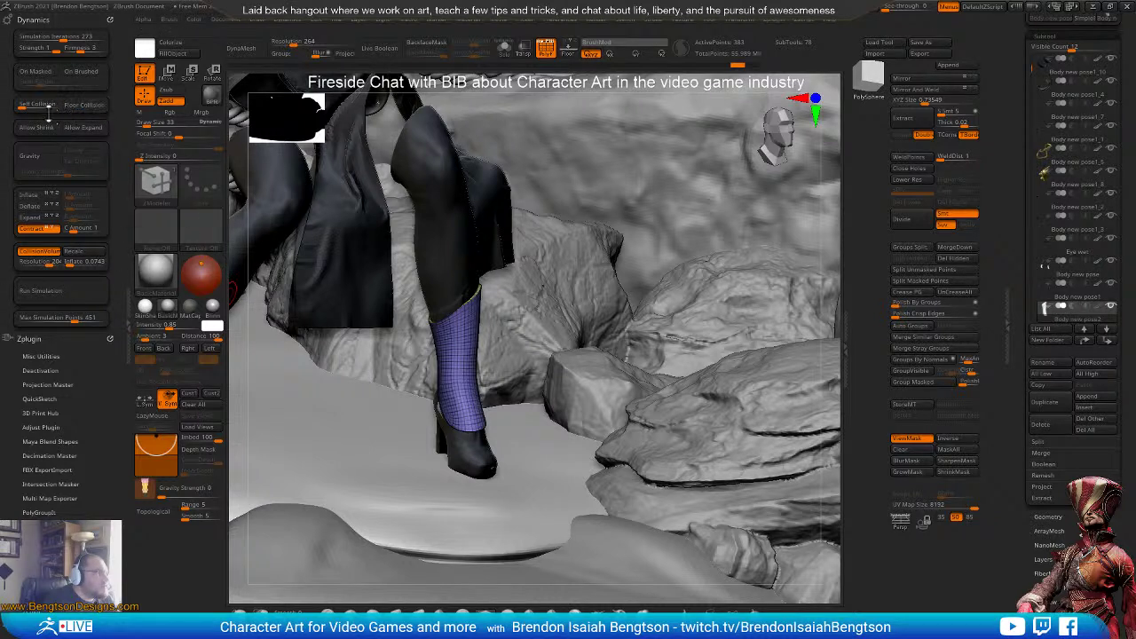
pyautogui.click(29, 105)
pyautogui.click(70, 289)
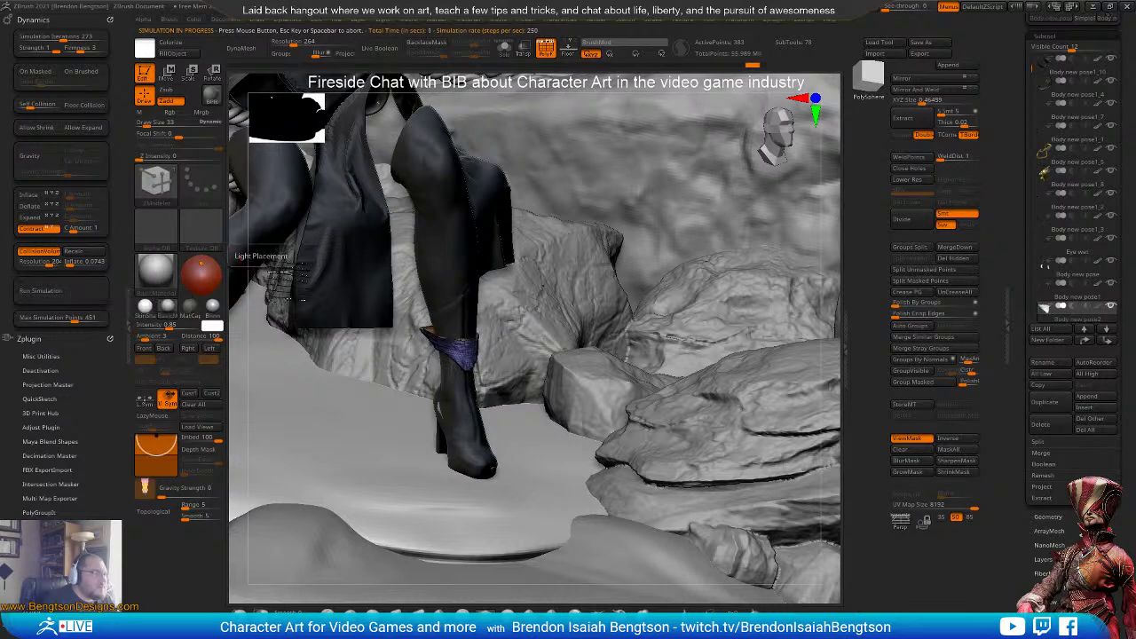
pyautogui.moveTo(451, 341); pyautogui.dragTo(462, 382, button='right')
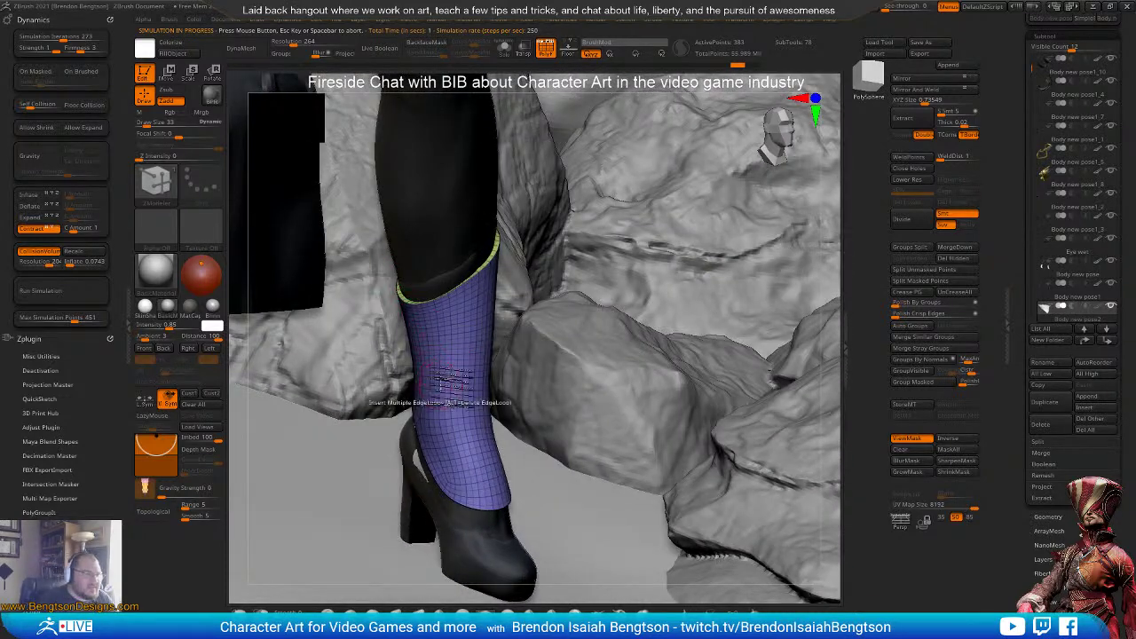
# - Inspect the spat's fit around the leg, select the boots, and isolate them in Solo mode
pyautogui.keyDown('ctrl'); pyautogui.moveTo(442, 382); pyautogui.dragTo(444, 352, button='right'); pyautogui.keyUp('ctrl')
pyautogui.moveTo(510, 414); pyautogui.dragTo(476, 380, button='right')
pyautogui.hotkey('alt', 's')
pyautogui.moveTo(515, 279)
pyautogui.mouseDown(button='right')
pyautogui.moveTo(565, 277)
pyautogui.moveTo(555, 264)
pyautogui.moveTo(561, 336)
pyautogui.mouseUp(button='right')
pyautogui.hotkey('ctrl', 'shift', 's')
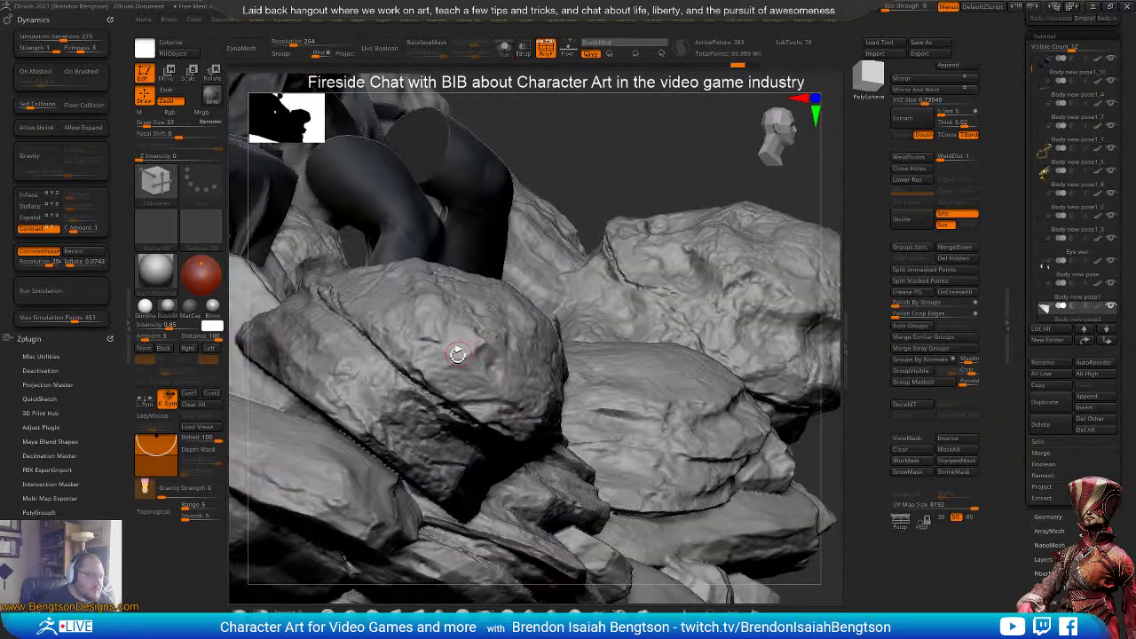
pyautogui.moveTo(480, 264); pyautogui.dragTo(484, 331, button='right')
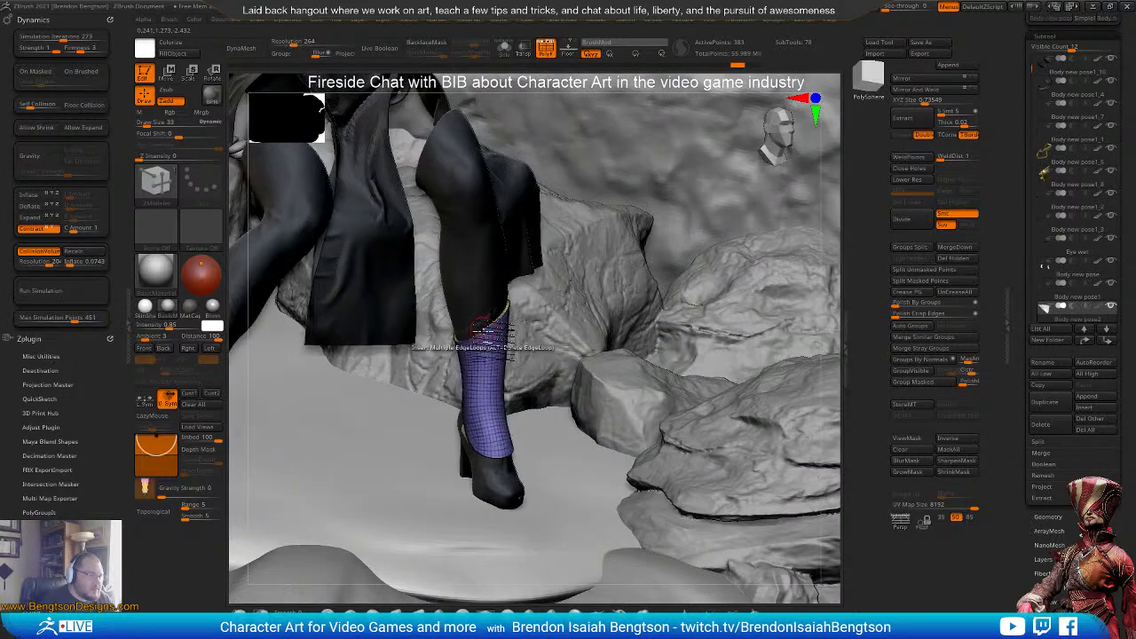
pyautogui.keyDown('alt'); pyautogui.click(484, 355); pyautogui.keyUp('alt')
pyautogui.hotkey('ctrl', 'shift', 's')
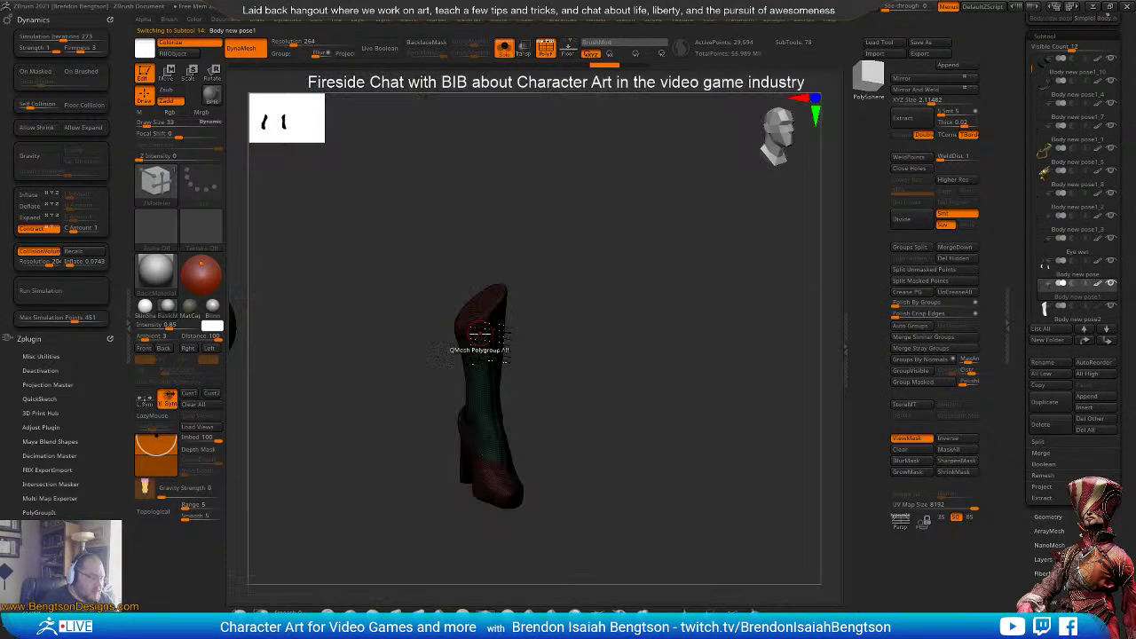
# - Clear the boots' mask, remesh them with DynaMesh, and leave Solo mode
pyautogui.moveTo(566, 296); pyautogui.dragTo(571, 257, button='right')
pyautogui.keyDown('ctrl'); pyautogui.moveTo(571, 257); pyautogui.dragTo(573, 290); pyautogui.keyUp('ctrl')
pyautogui.moveTo(557, 272); pyautogui.dragTo(556, 299, button='right')
pyautogui.moveTo(555, 300); pyautogui.dragTo(593, 275)
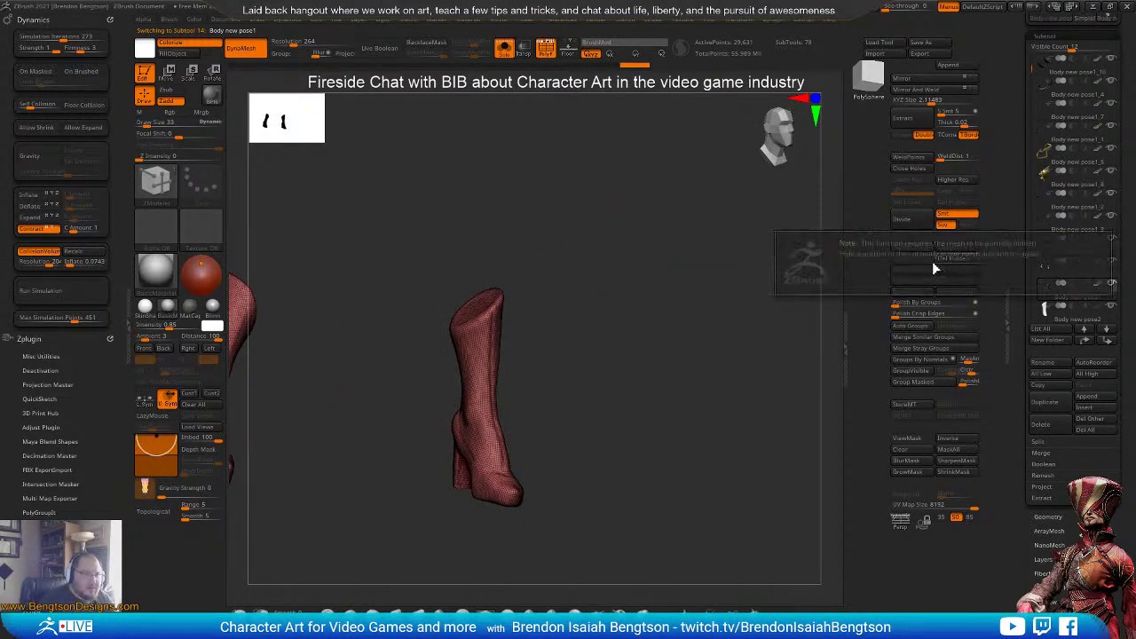
pyautogui.hotkey('ctrl', 'shift', 's')
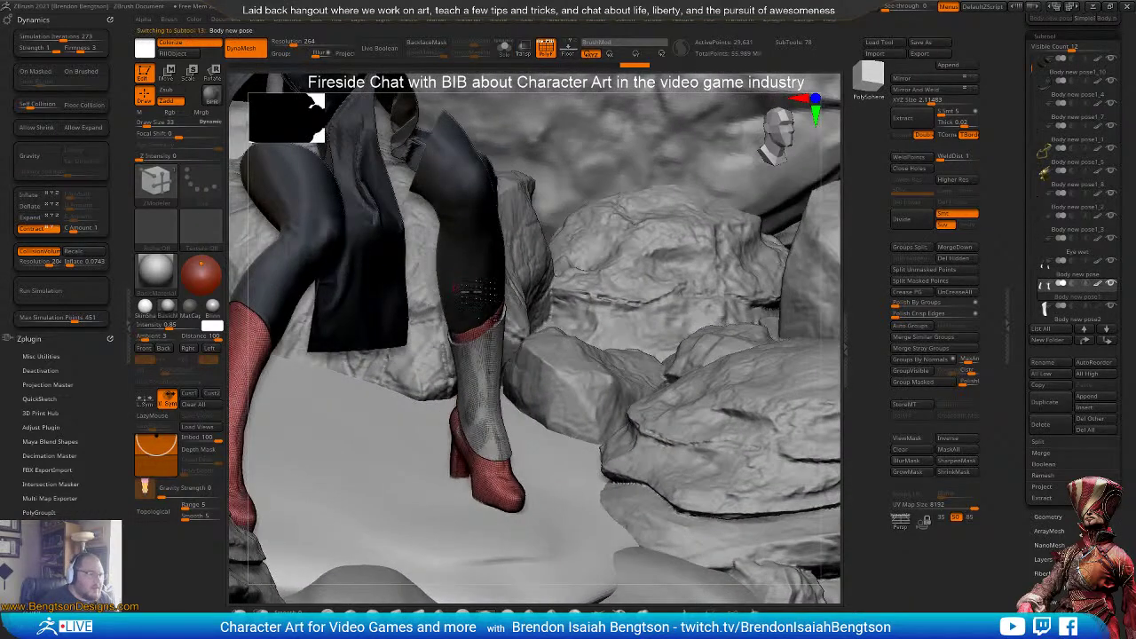
# - Isolate the body's legs in Solo mode, clear their mask and remesh them with DynaMesh, and leave Solo mode
pyautogui.keyDown('alt'); pyautogui.click(476, 294); pyautogui.keyUp('alt')
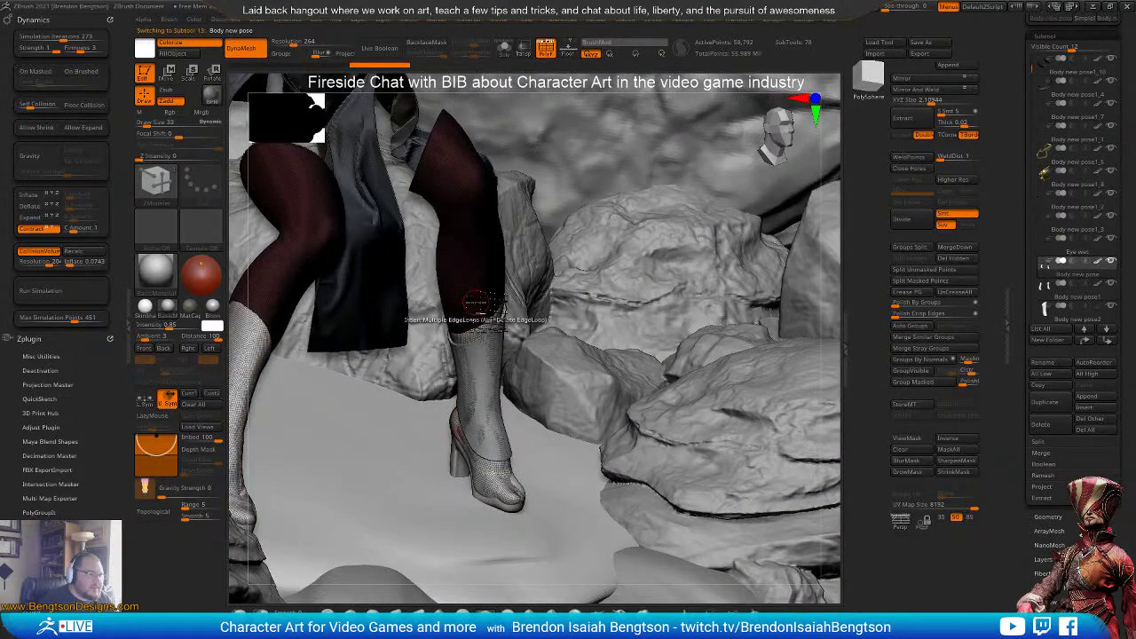
pyautogui.hotkey('ctrl', 'shift', 's')
pyautogui.keyDown('ctrl'); pyautogui.moveTo(581, 329); pyautogui.dragTo(606, 321); pyautogui.keyUp('ctrl')
pyautogui.moveTo(606, 321)
pyautogui.mouseDown()
pyautogui.moveTo(610, 334)
pyautogui.moveTo(608, 322)
pyautogui.moveTo(645, 331)
pyautogui.moveTo(591, 322)
pyautogui.moveTo(597, 313)
pyautogui.mouseUp()
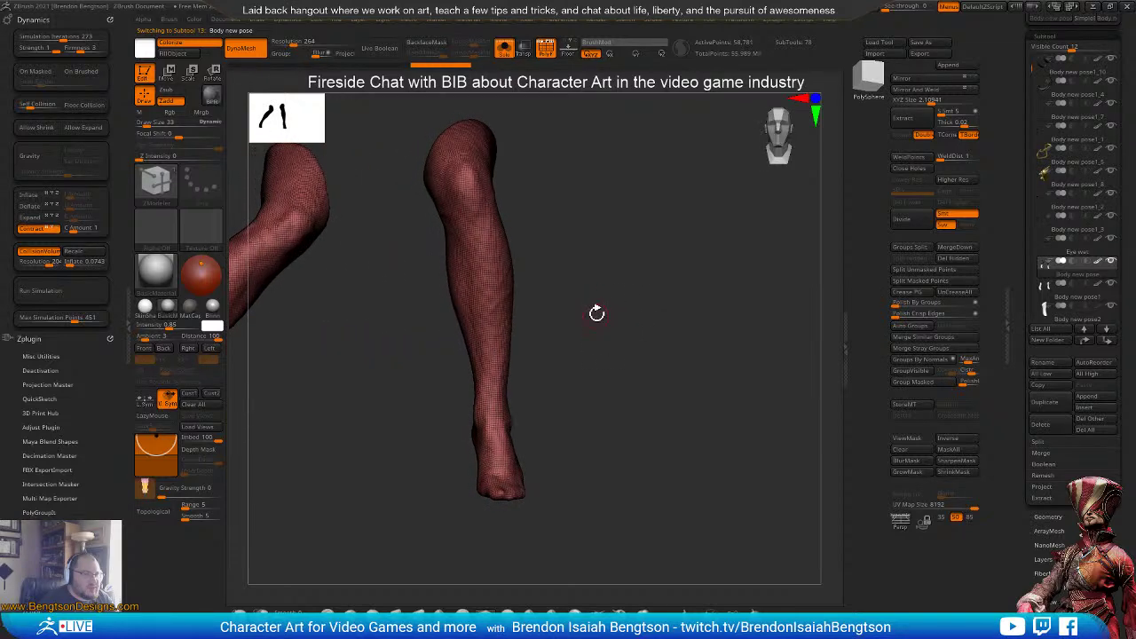
pyautogui.click(573, 267)
# - Select the spat, try the cloth simulation on it again with Contract on, and undo the simulation
pyautogui.keyDown('alt'); pyautogui.click(491, 373); pyautogui.keyUp('alt')
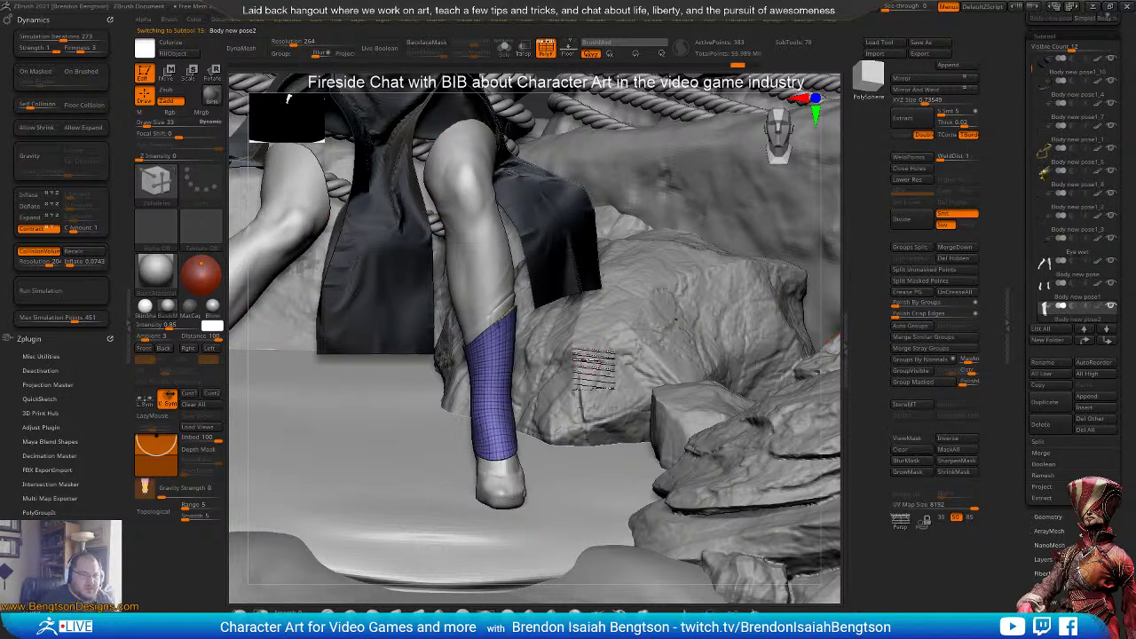
pyautogui.moveTo(538, 314)
pyautogui.mouseDown()
pyautogui.moveTo(543, 345)
pyautogui.moveTo(545, 330)
pyautogui.mouseUp()
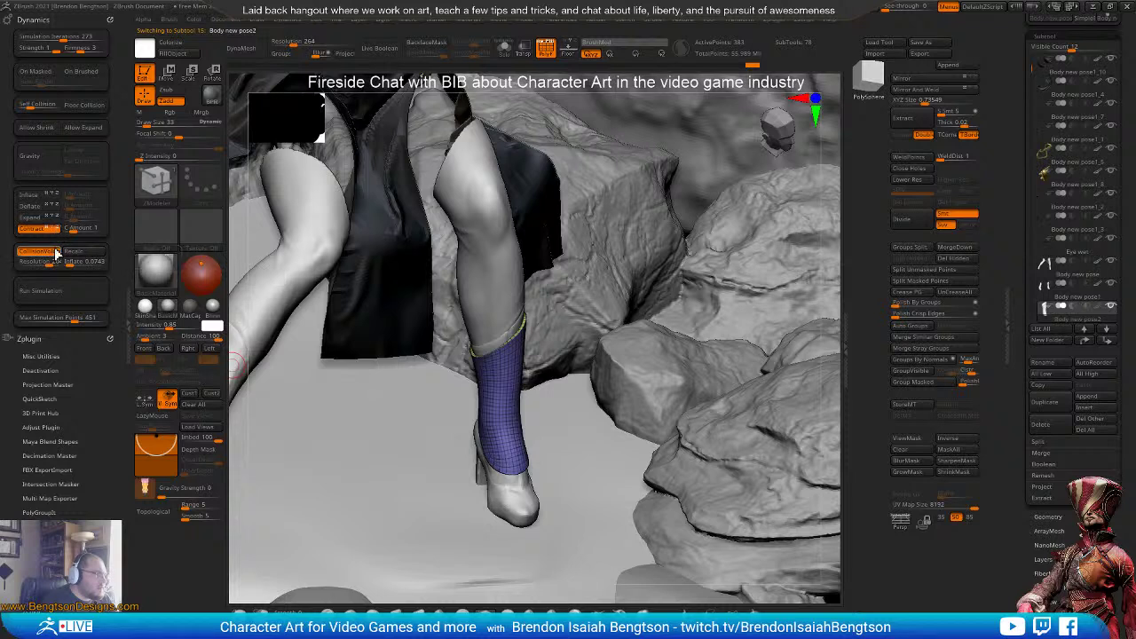
pyautogui.click(77, 291)
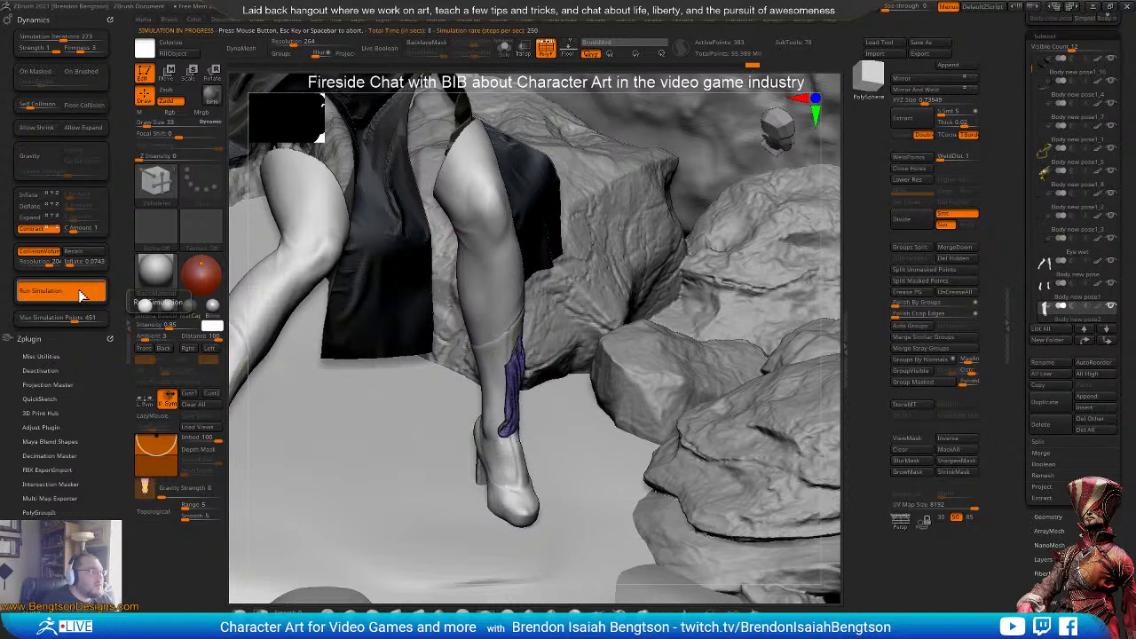
pyautogui.moveTo(532, 388); pyautogui.dragTo(568, 444)
pyautogui.hotkey('ctrl', 'z')
# - Select the boots and isolate them in Solo mode, with the boot that has no spat in view
pyautogui.moveTo(484, 388); pyautogui.dragTo(348, 300, button='right')
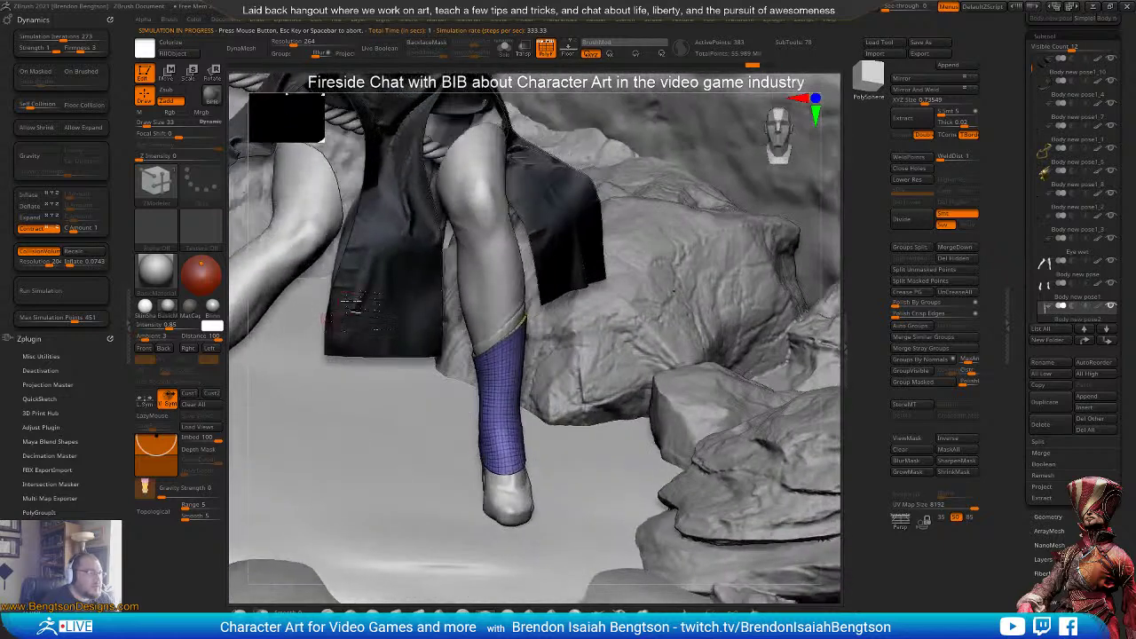
pyautogui.keyDown('alt'); pyautogui.moveTo(531, 265); pyautogui.dragTo(685, 310, button='right'); pyautogui.keyUp('alt')
pyautogui.keyDown('alt'); pyautogui.moveTo(303, 350); pyautogui.dragTo(463, 376, button='right'); pyautogui.keyUp('alt')
pyautogui.keyDown('alt'); pyautogui.click(486, 390); pyautogui.keyUp('alt')
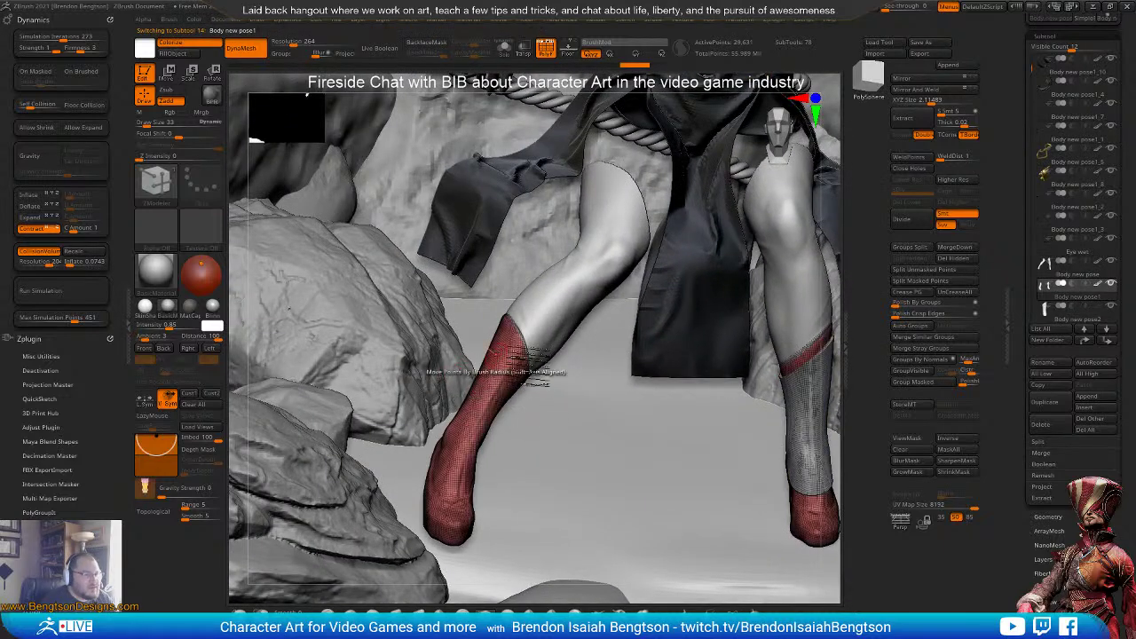
pyautogui.hotkey('alt', 's')
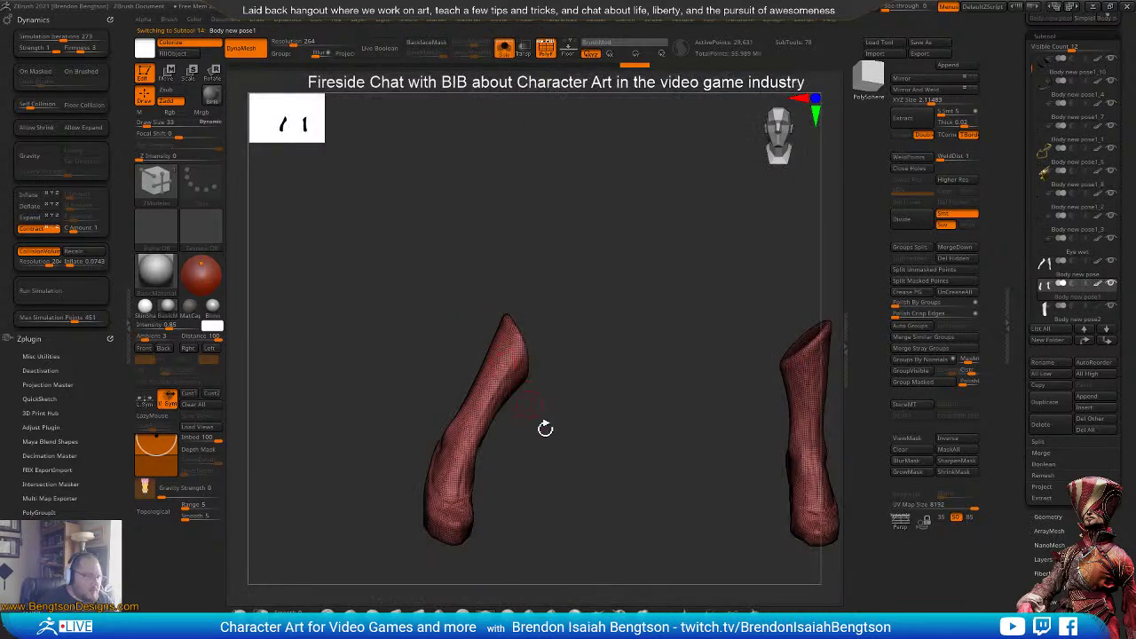
pyautogui.moveTo(545, 428)
pyautogui.mouseDown()
pyautogui.moveTo(551, 438)
pyautogui.moveTo(494, 330)
pyautogui.mouseUp()
pyautogui.hotkey('ctrl', 'z')
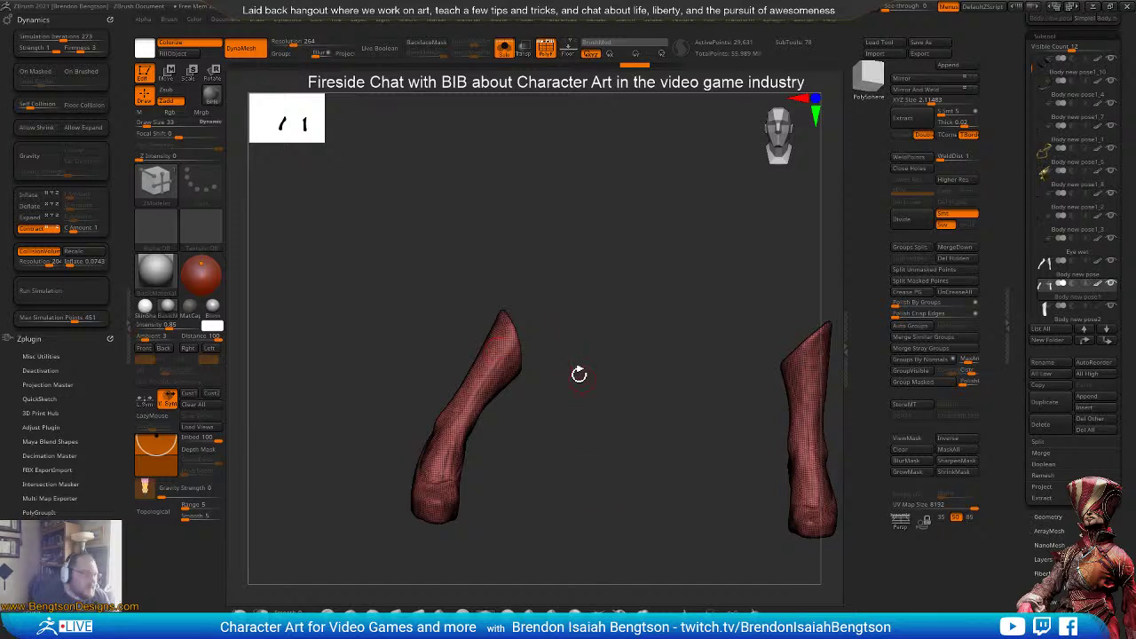
pyautogui.moveTo(510, 270); pyautogui.dragTo(486, 294)
pyautogui.moveTo(574, 438); pyautogui.dragTo(573, 432)
pyautogui.press('shift')
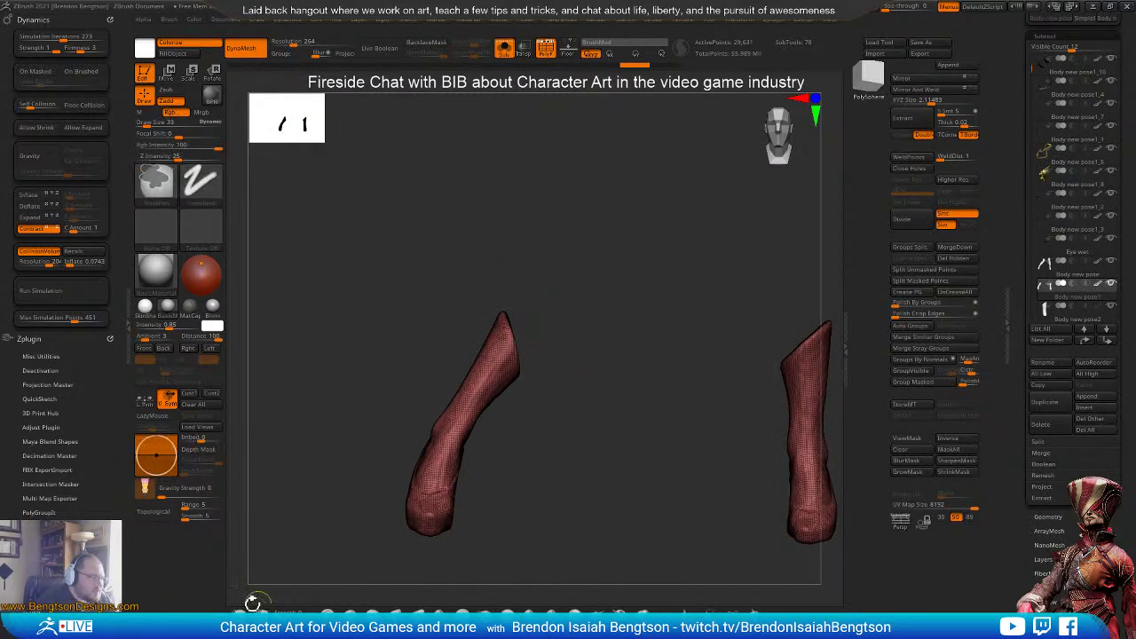
# - Mask a slanted band around the shaft of the boot without a spat and make it a separate polygroup
pyautogui.press('ctrl')
pyautogui.moveTo(524, 399)
pyautogui.keyDown('ctrl'); pyautogui.mouseDown()
pyautogui.moveTo(484, 321)
pyautogui.moveTo(435, 399)
pyautogui.moveTo(494, 458)
pyautogui.moveTo(526, 403)
pyautogui.mouseUp(); pyautogui.keyUp('ctrl')
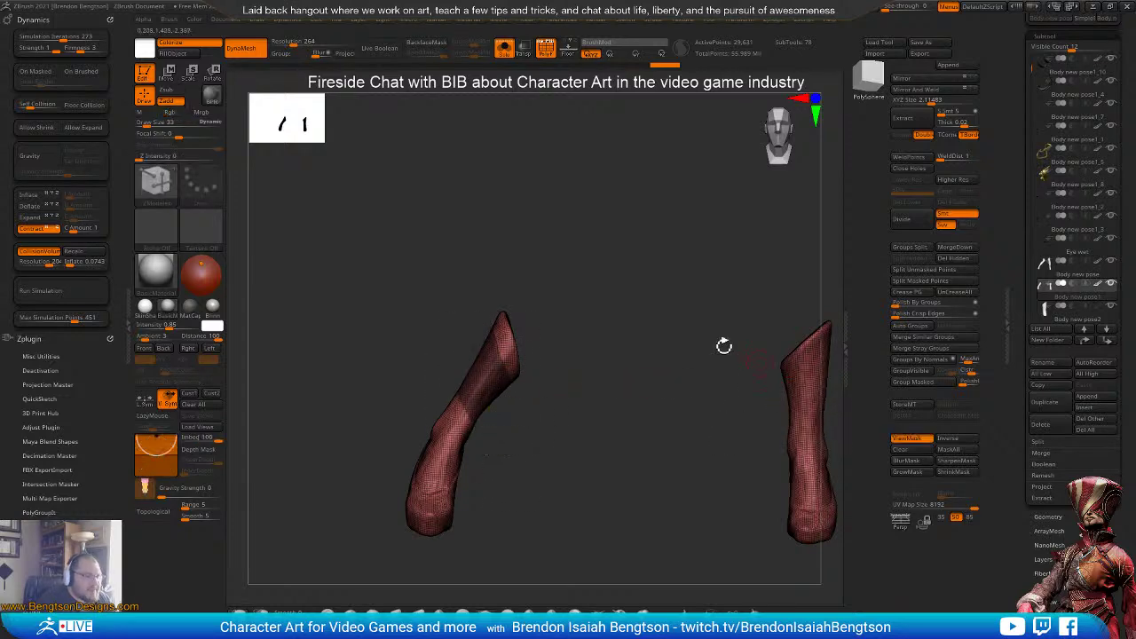
pyautogui.moveTo(622, 429)
pyautogui.mouseDown()
pyautogui.moveTo(555, 431)
pyautogui.moveTo(616, 459)
pyautogui.moveTo(611, 448)
pyautogui.mouseUp()
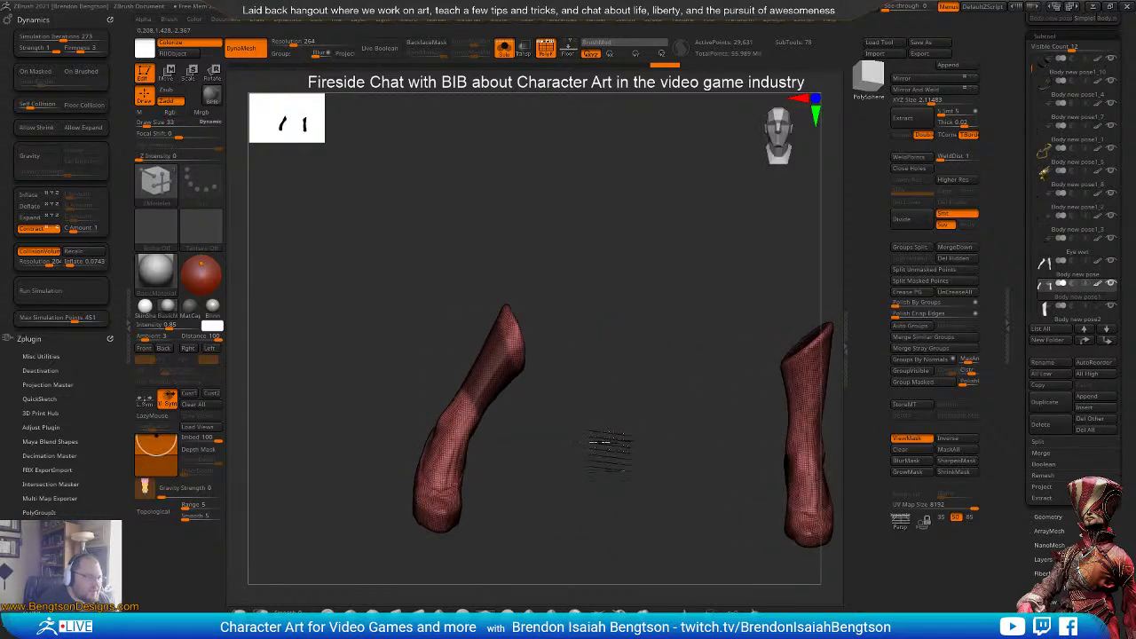
pyautogui.hotkey('ctrl', 'w')
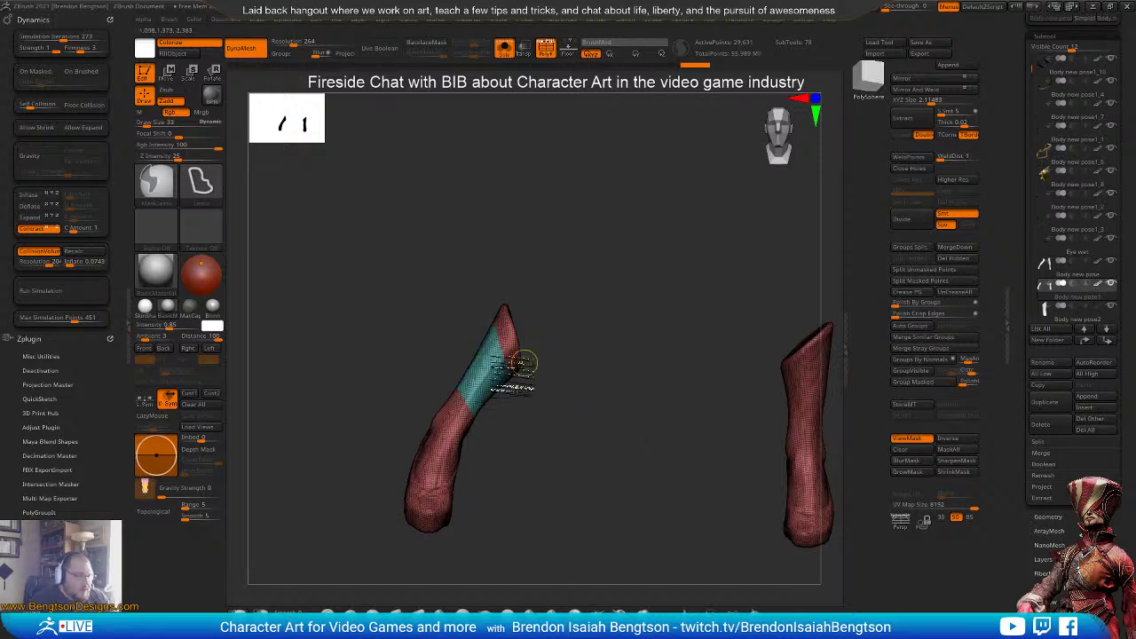
# - Hide the new band's polygroup, split the hidden part off as its own subtool, and select it
pyautogui.keyDown('ctrl'); pyautogui.keyDown('shift'); pyautogui.click(499, 380); pyautogui.keyUp('shift'); pyautogui.keyUp('ctrl')
pyautogui.keyDown('ctrl'); pyautogui.keyDown('shift'); pyautogui.click(492, 382); pyautogui.keyUp('shift'); pyautogui.keyUp('ctrl')
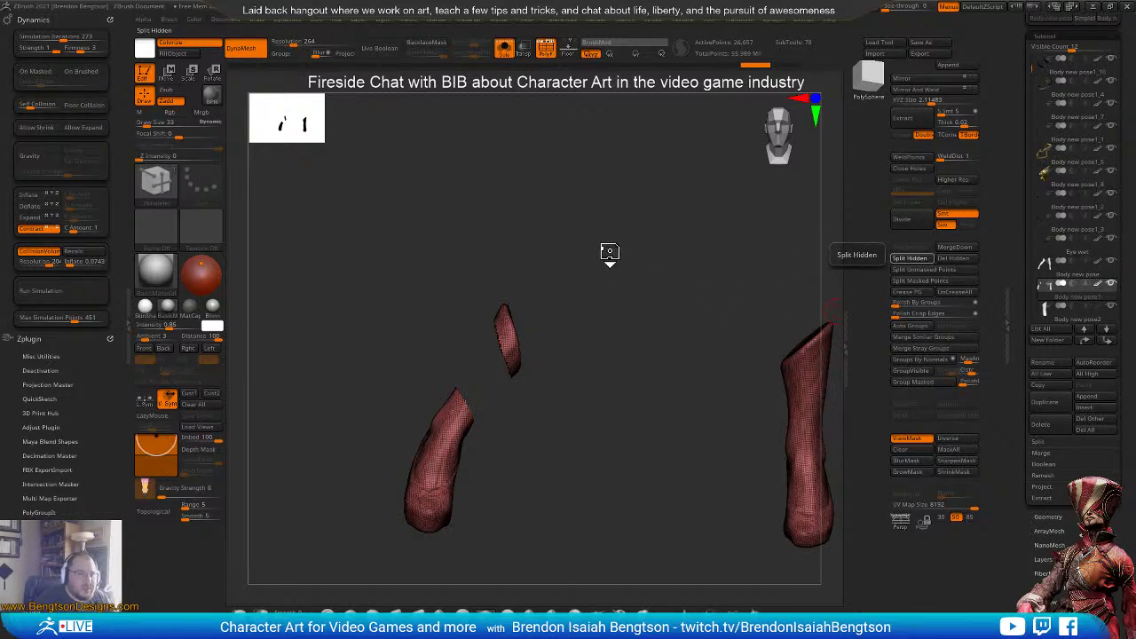
pyautogui.click(910, 258)
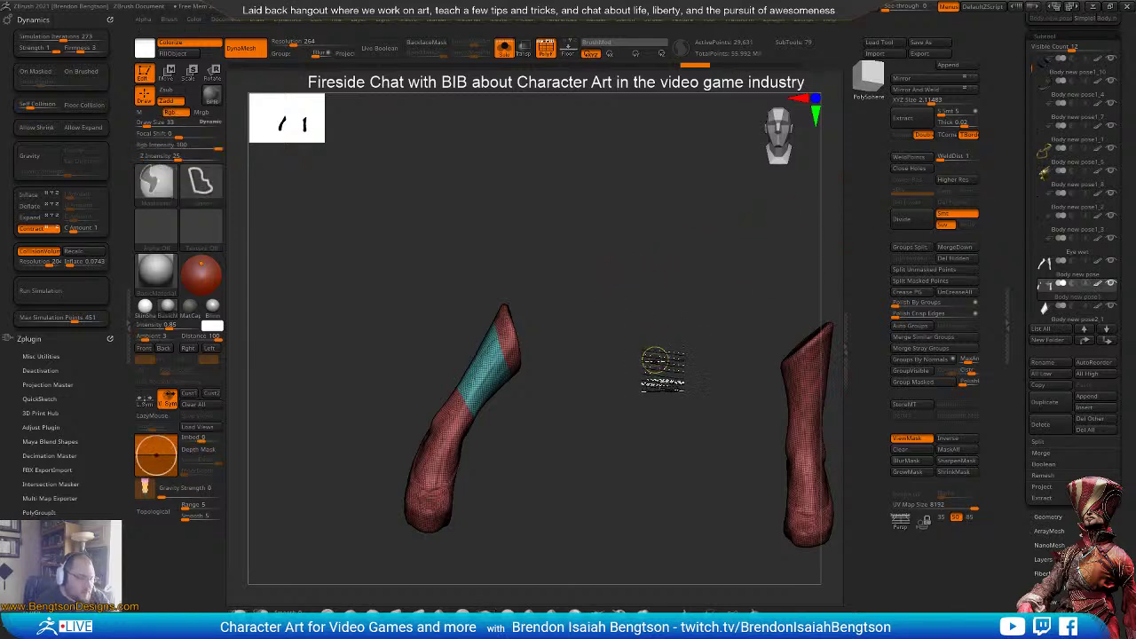
pyautogui.click(1043, 318)
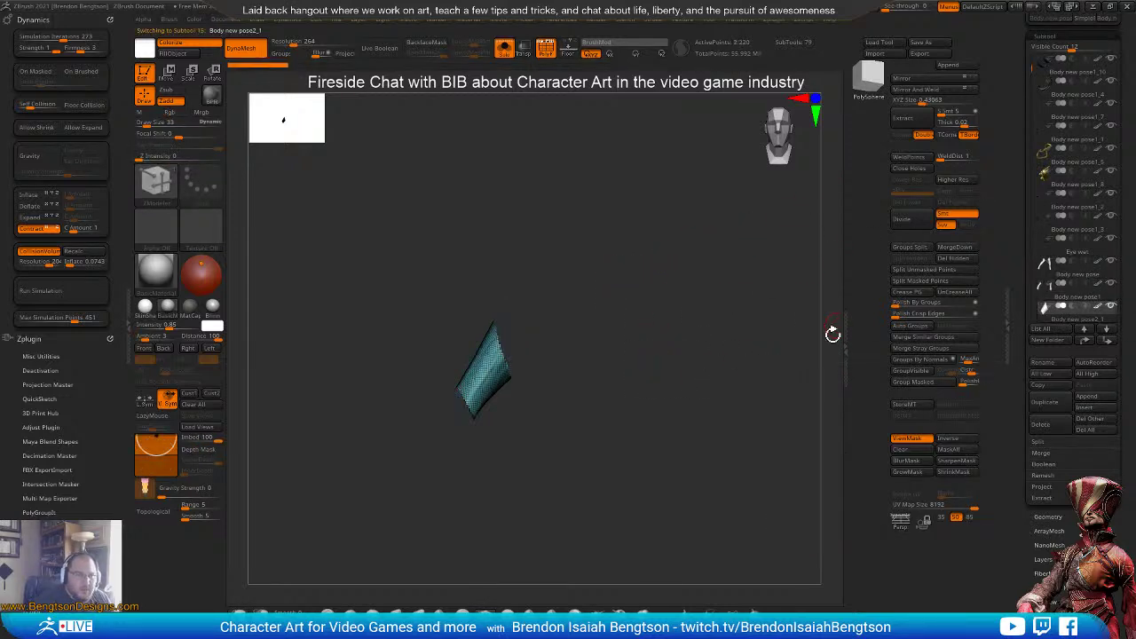
# - ZRemesh the split band three times with Half on and Adaptive Size and Curves Strength at 20
pyautogui.moveTo(581, 355); pyautogui.dragTo(653, 395)
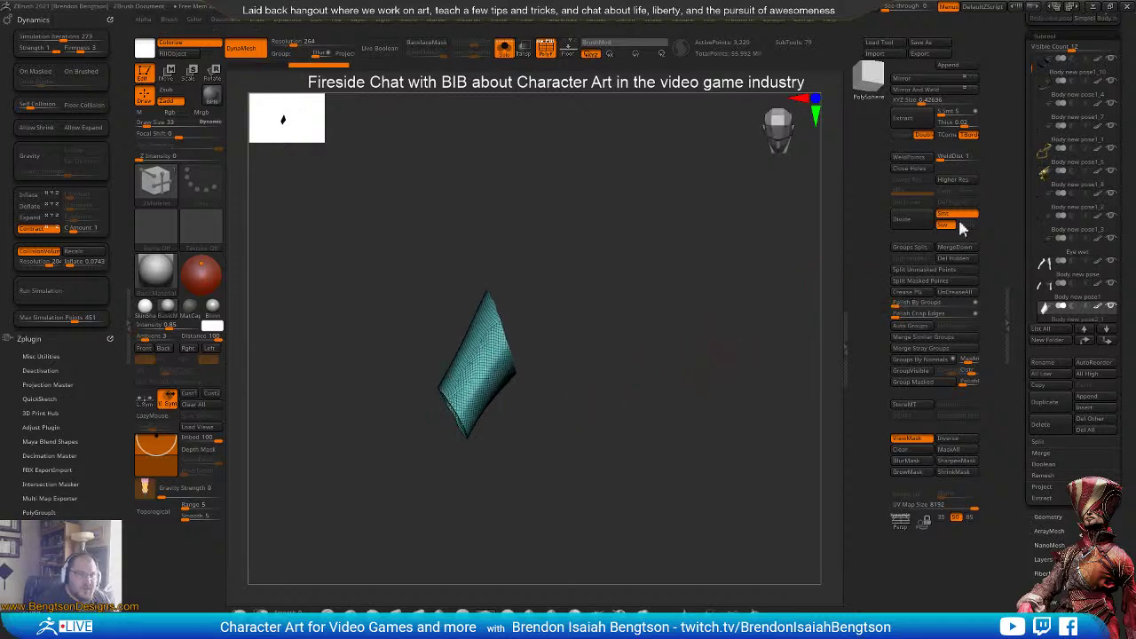
pyautogui.click(1048, 514)
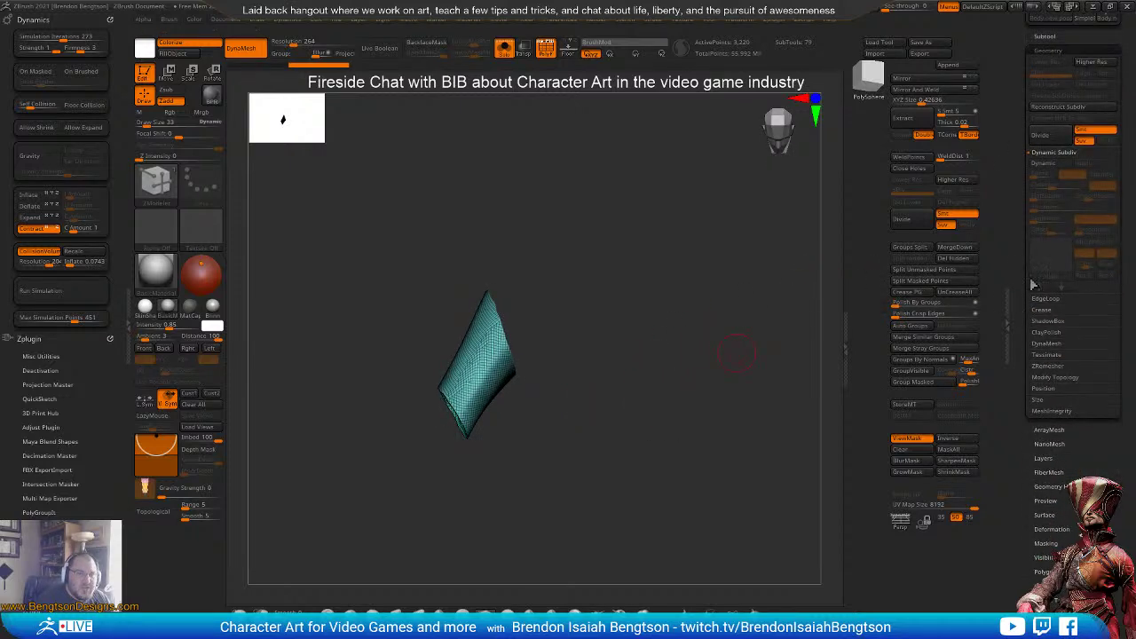
pyautogui.click(1050, 366)
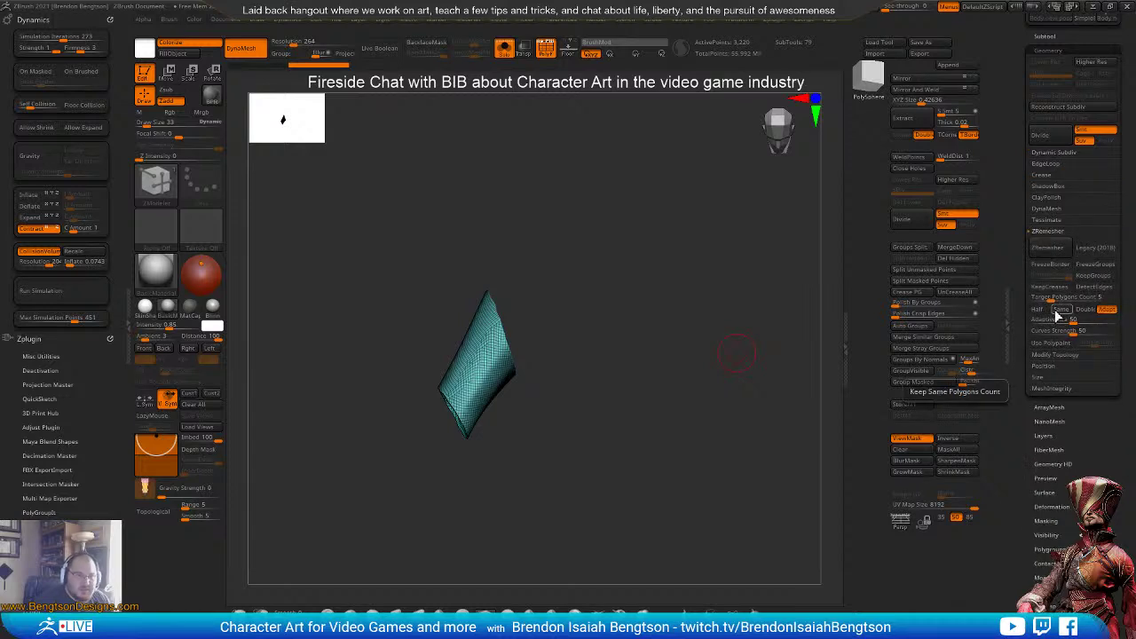
pyautogui.click(1040, 309)
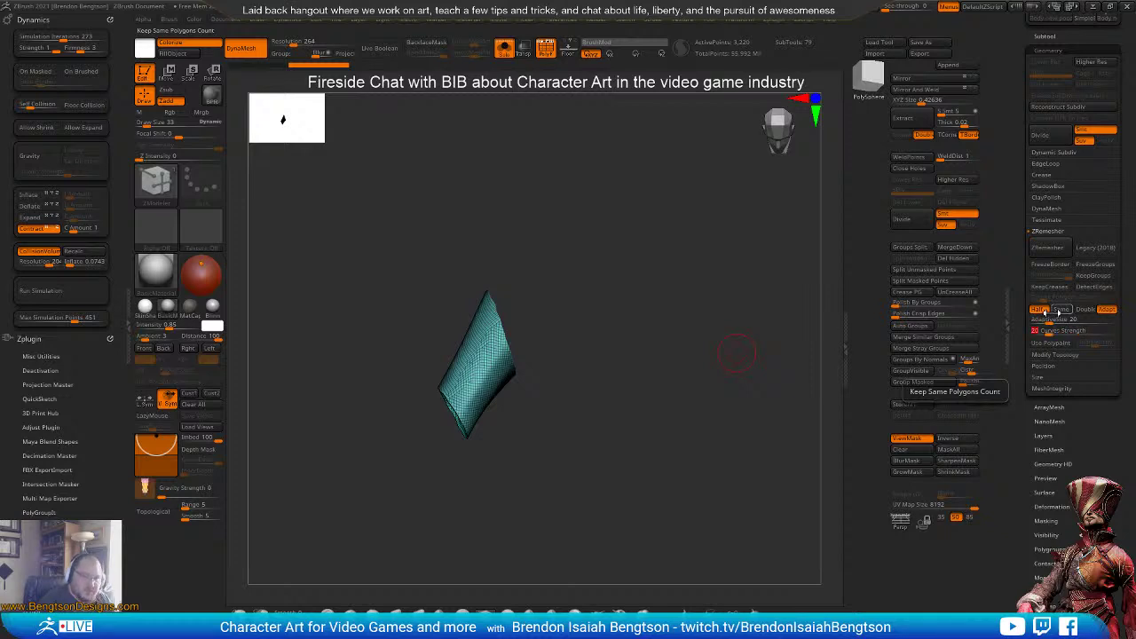
pyautogui.click(1050, 251)
pyautogui.click(1052, 245)
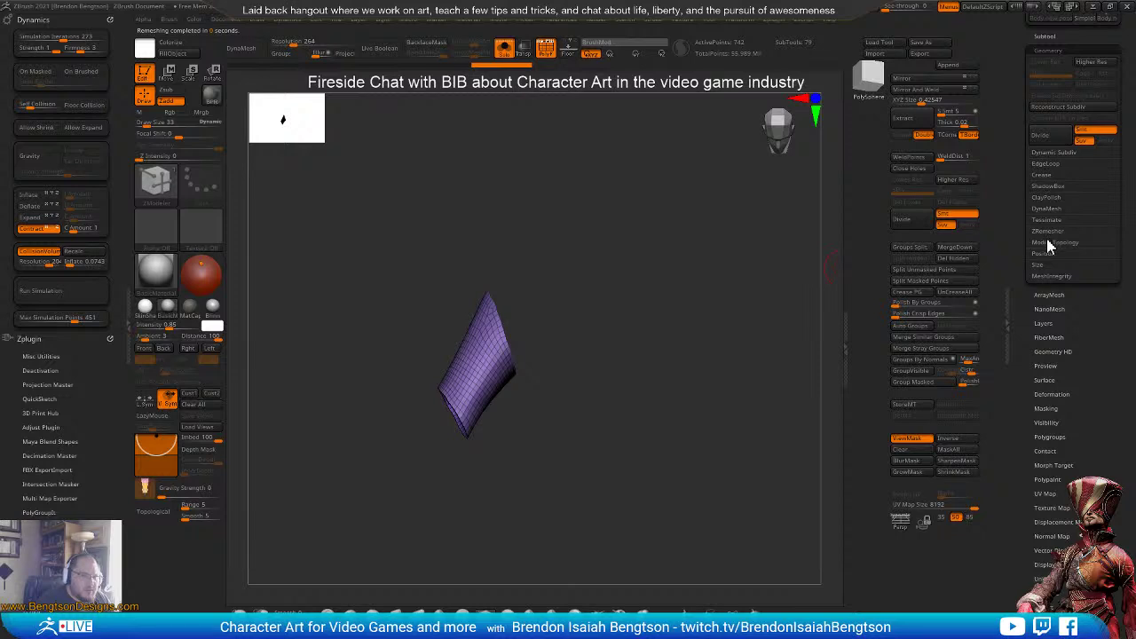
pyautogui.click(1049, 231)
pyautogui.click(1051, 250)
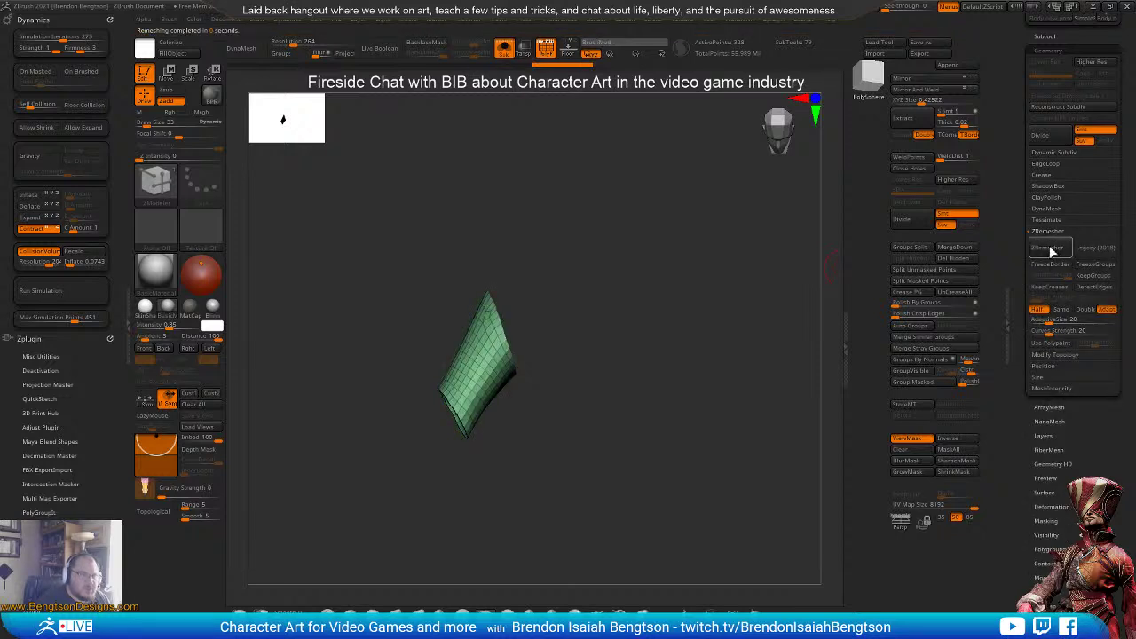
pyautogui.click(1050, 249)
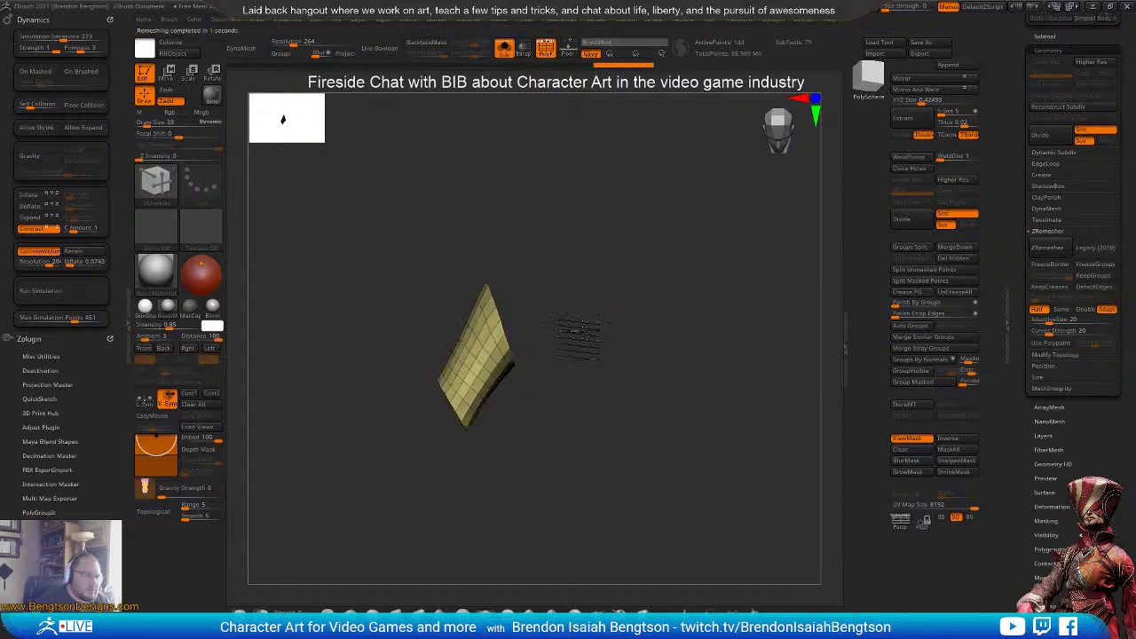
# - Turn on Dynamic Subdiv for the remeshed band, give it thickness and adjust its smooth subdivision level
pyautogui.moveTo(574, 333); pyautogui.dragTo(578, 309)
pyautogui.hotkey('shift', 'd')
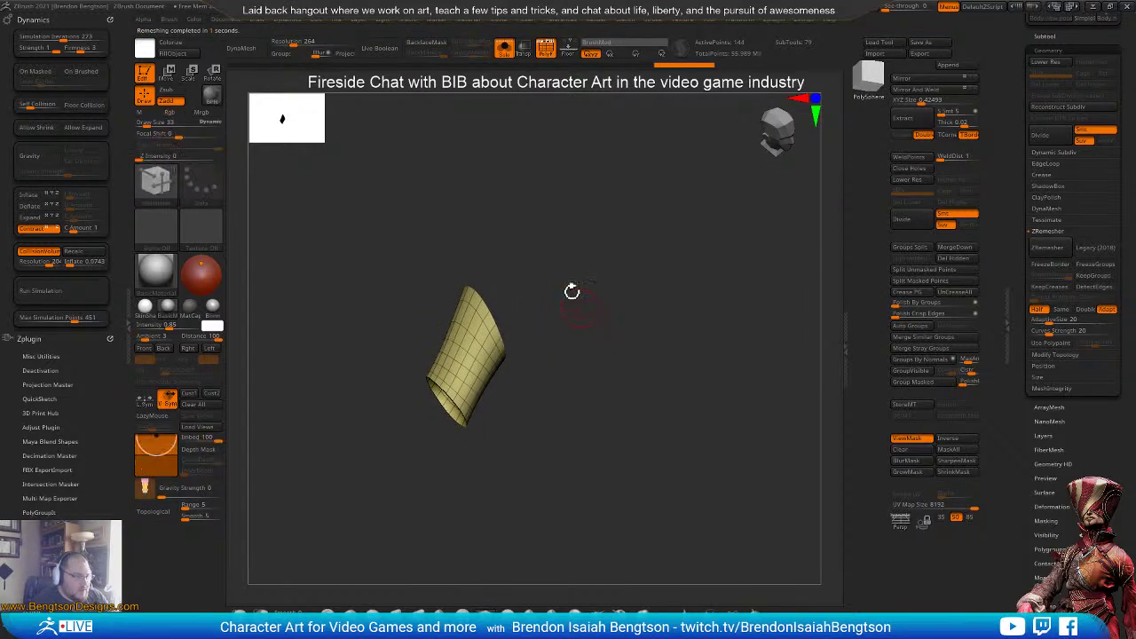
pyautogui.press('d')
pyautogui.click(1040, 152)
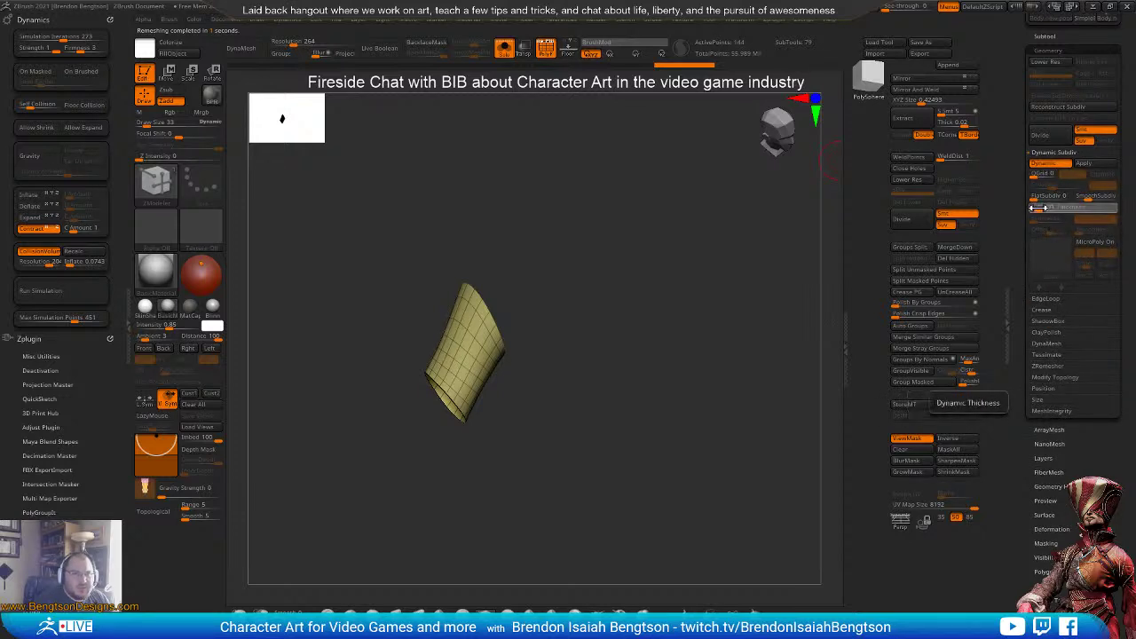
pyautogui.moveTo(1034, 208); pyautogui.dragTo(1055, 210)
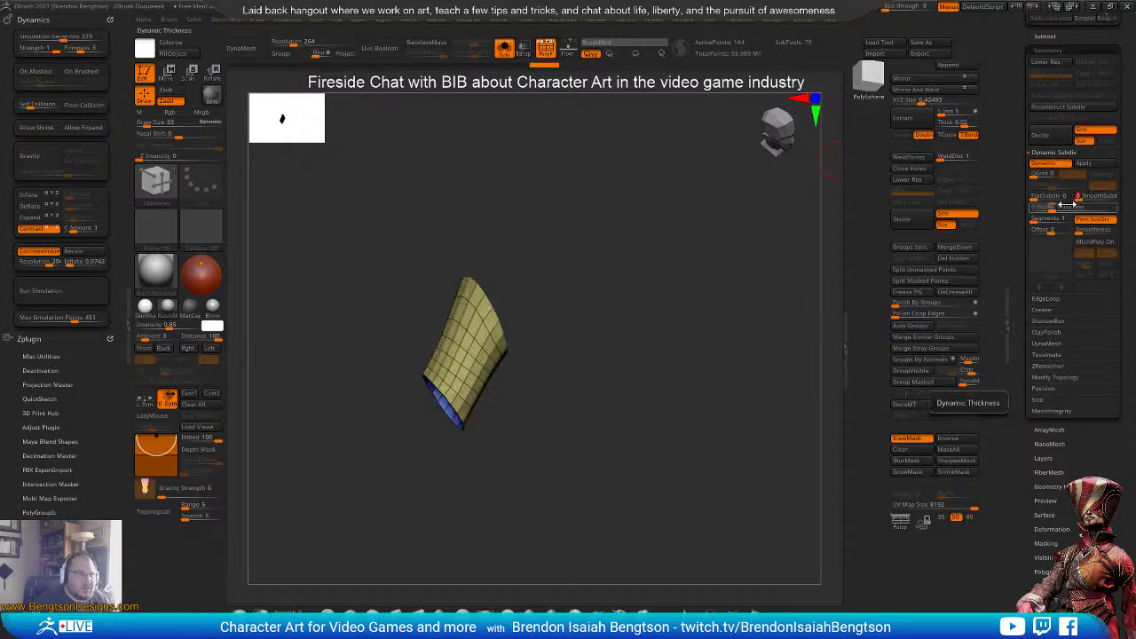
pyautogui.moveTo(648, 399); pyautogui.dragTo(665, 469)
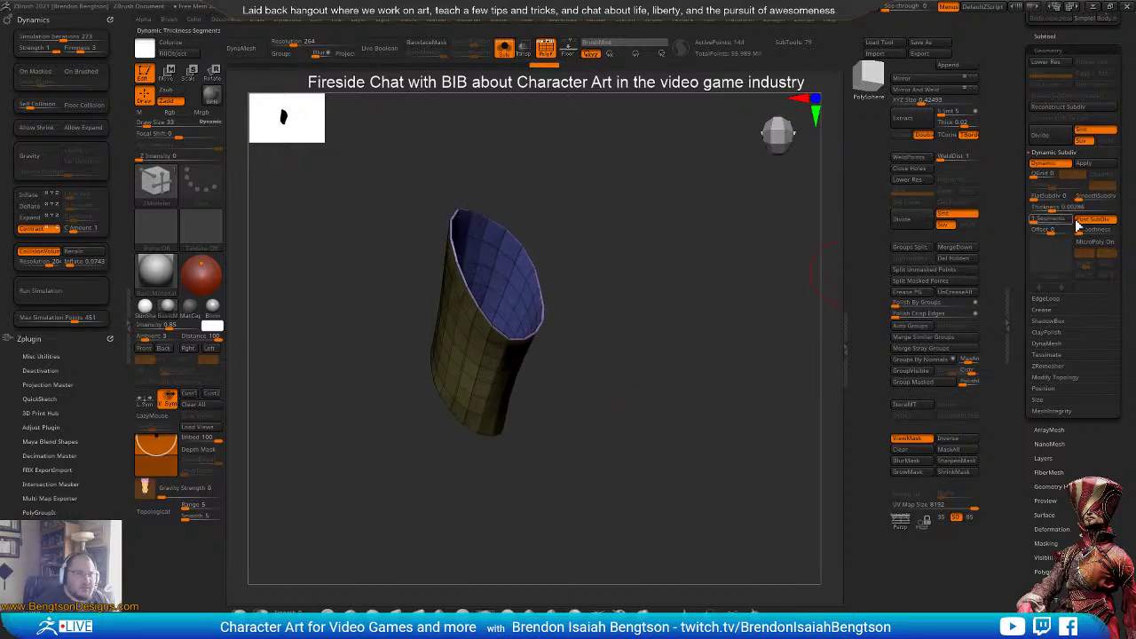
pyautogui.moveTo(1064, 206); pyautogui.dragTo(1082, 200)
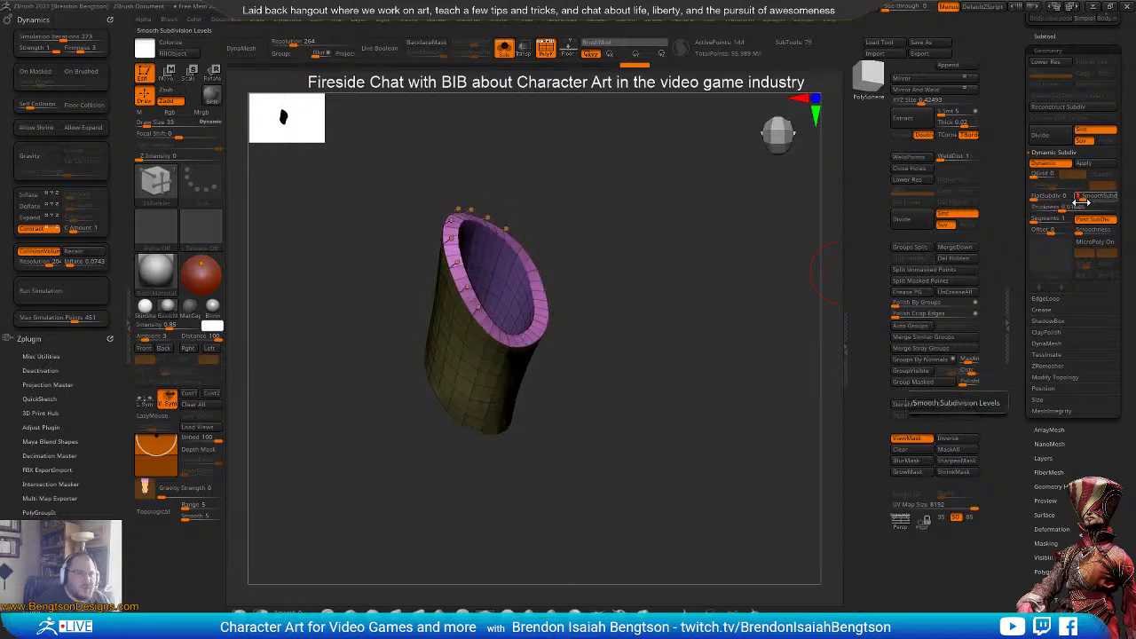
# - Set the band's Dynamic Subdiv thickness to 0.01 and turn off the polyframe display
pyautogui.moveTo(682, 430); pyautogui.dragTo(665, 355)
pyautogui.click(1065, 208)
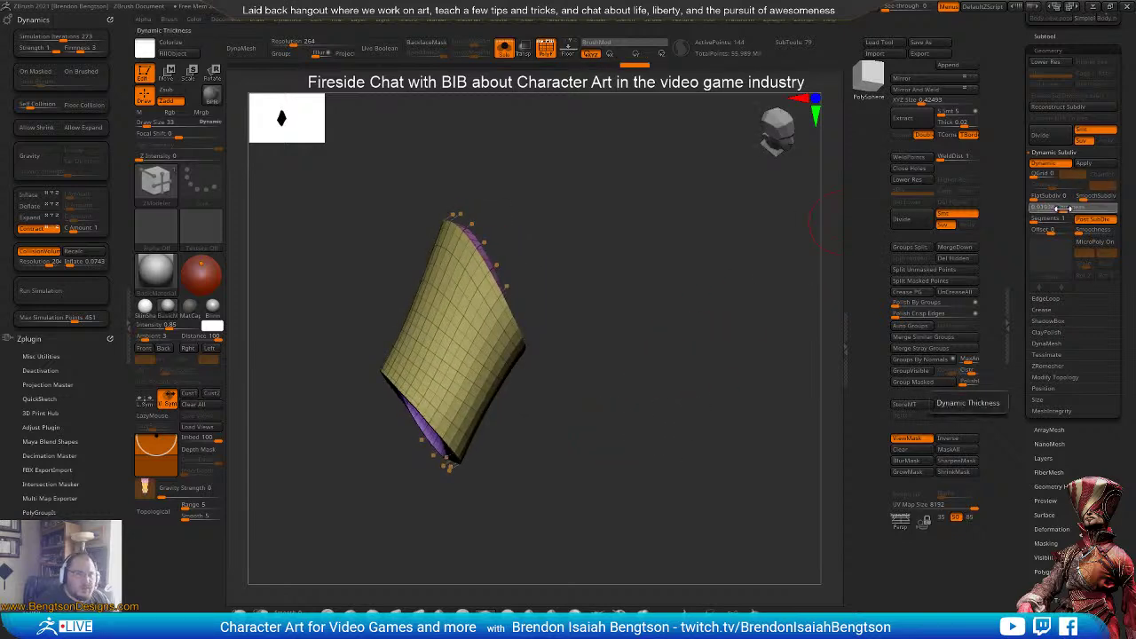
pyautogui.write('0')
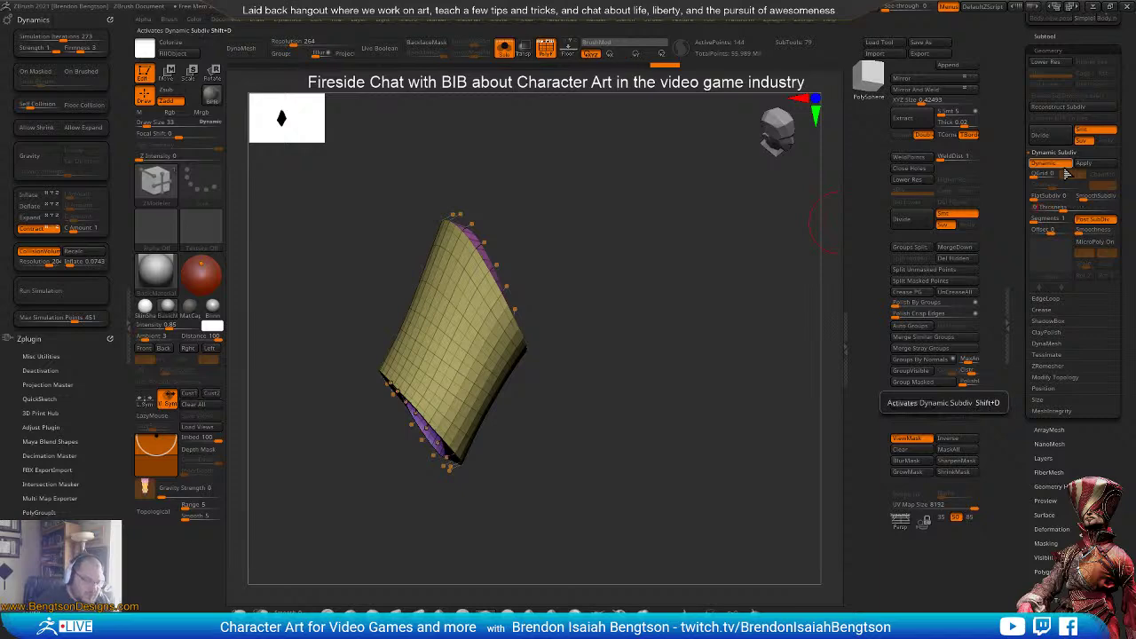
pyautogui.write('.01')
pyautogui.press('Return')
pyautogui.moveTo(608, 376)
pyautogui.mouseDown()
pyautogui.moveTo(587, 397)
pyautogui.moveTo(593, 373)
pyautogui.moveTo(621, 394)
pyautogui.mouseUp()
pyautogui.hotkey('shift', 'f')
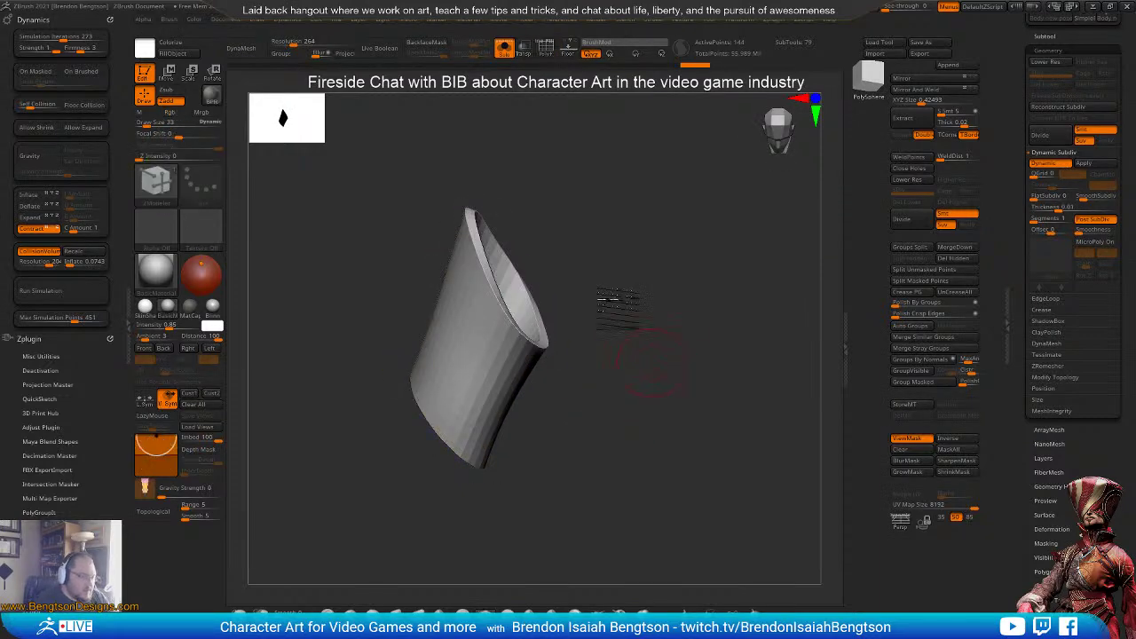
# - Show all subtools, switch the simulation from Contract to Gravity, set the collision volume Inflate to 0.0029 and run it on the band
pyautogui.hotkey('alt', 's')
pyautogui.keyDown('alt'); pyautogui.moveTo(551, 347); pyautogui.dragTo(538, 313); pyautogui.keyUp('alt')
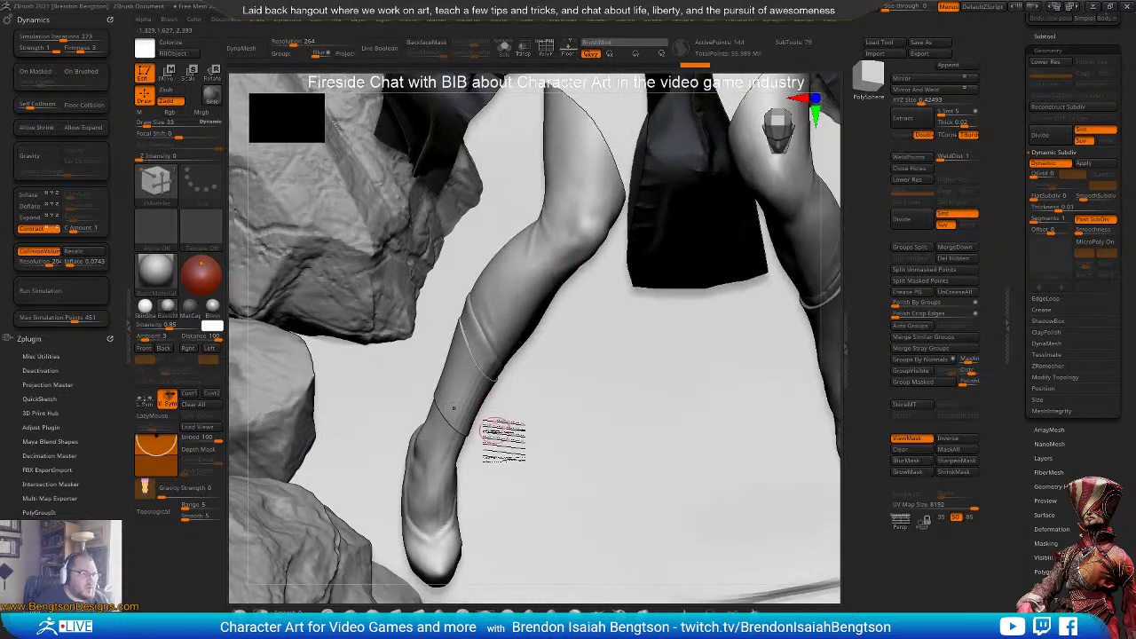
pyautogui.moveTo(504, 435); pyautogui.dragTo(497, 387)
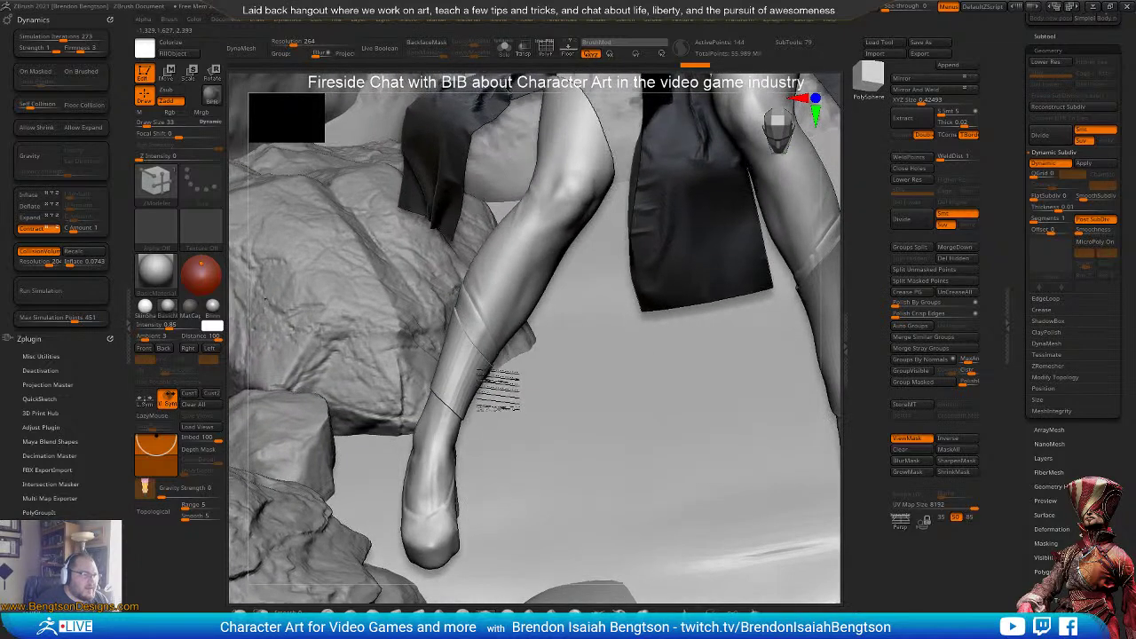
pyautogui.click(49, 230)
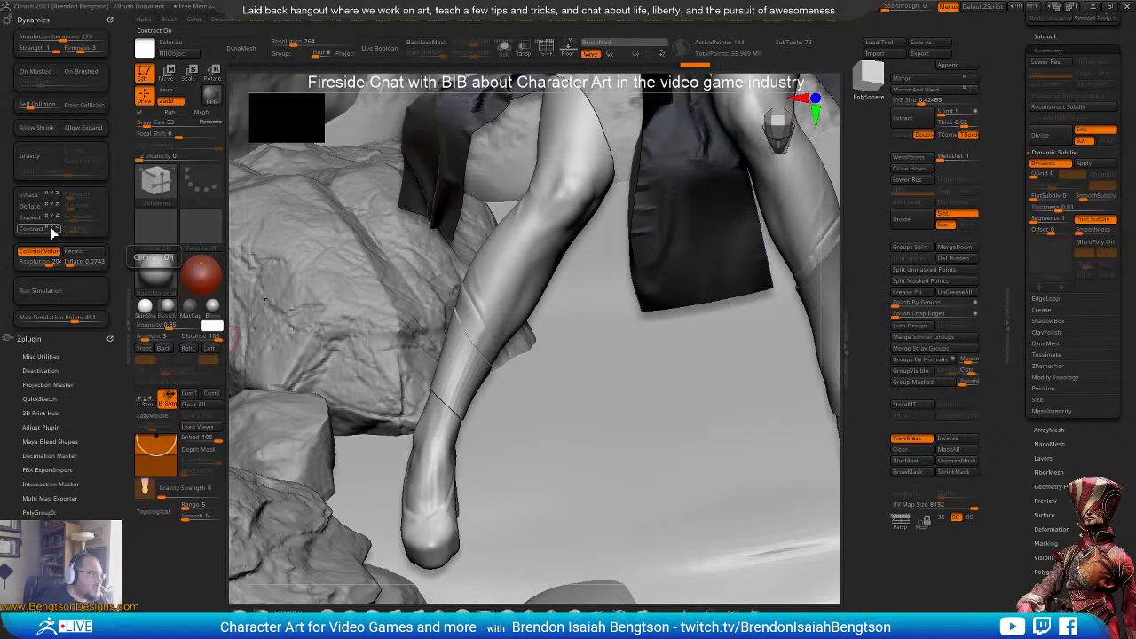
pyautogui.click(40, 156)
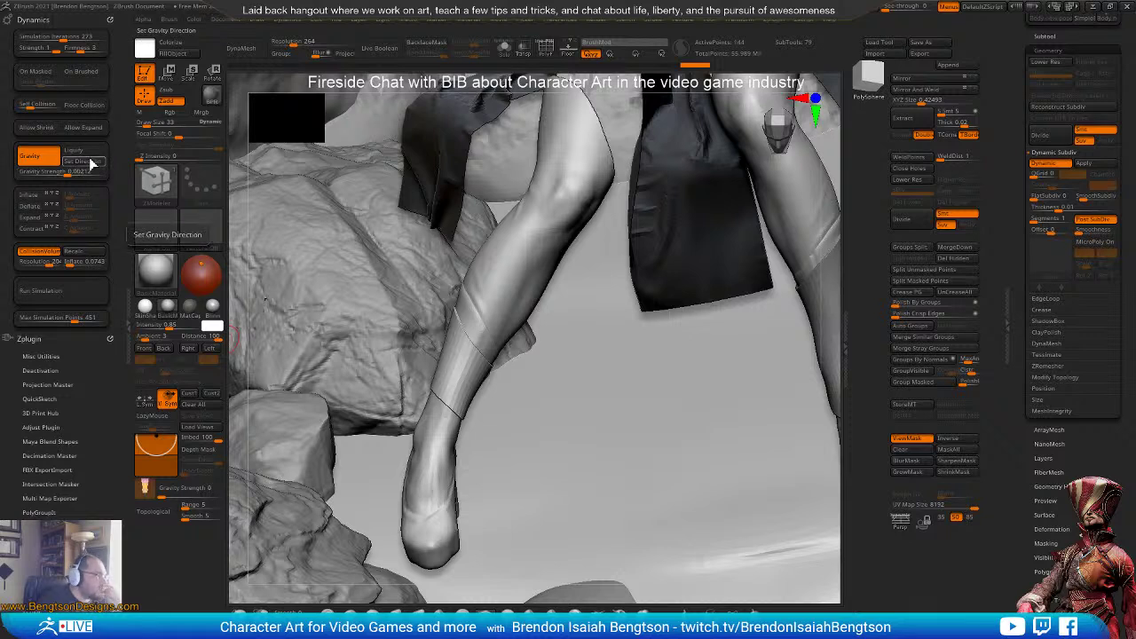
pyautogui.click(96, 261)
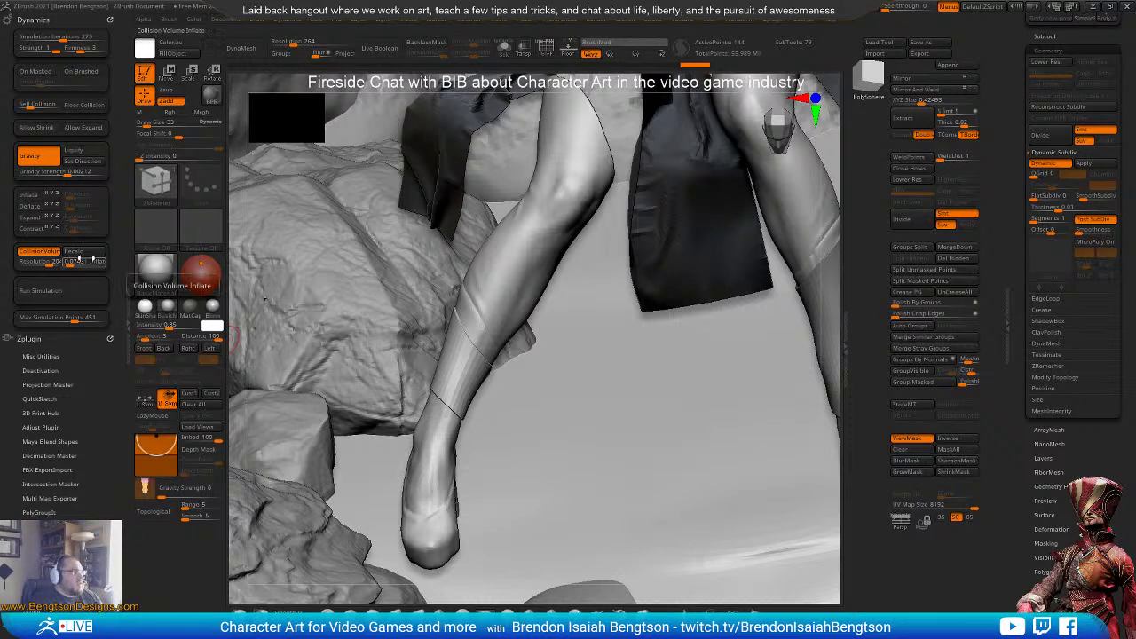
pyautogui.moveTo(69, 265); pyautogui.dragTo(71, 268)
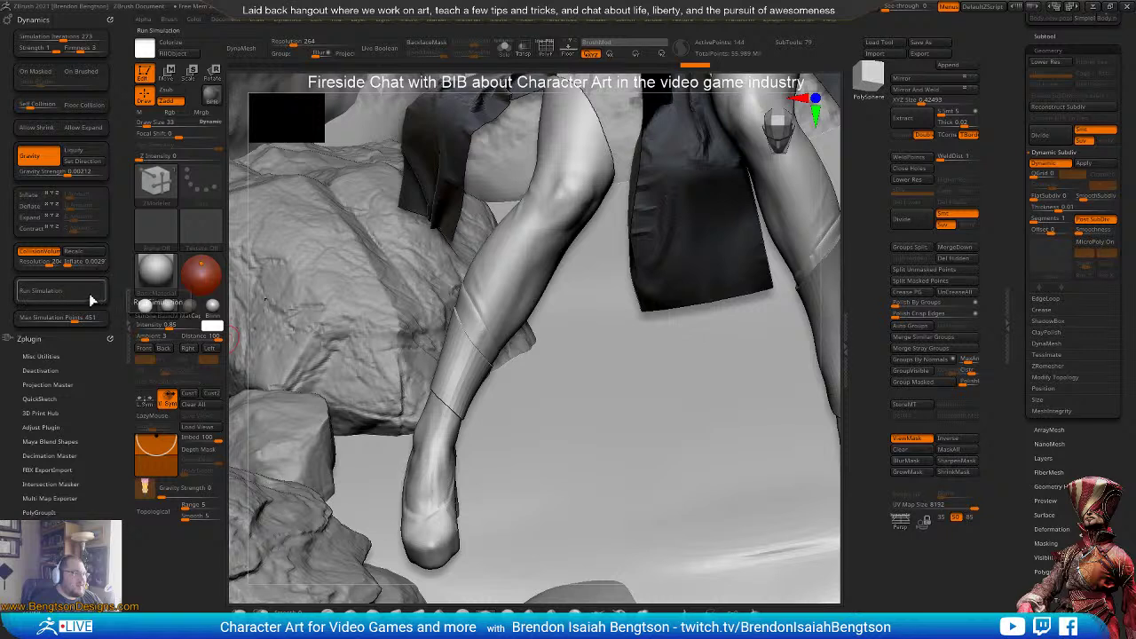
pyautogui.click(95, 296)
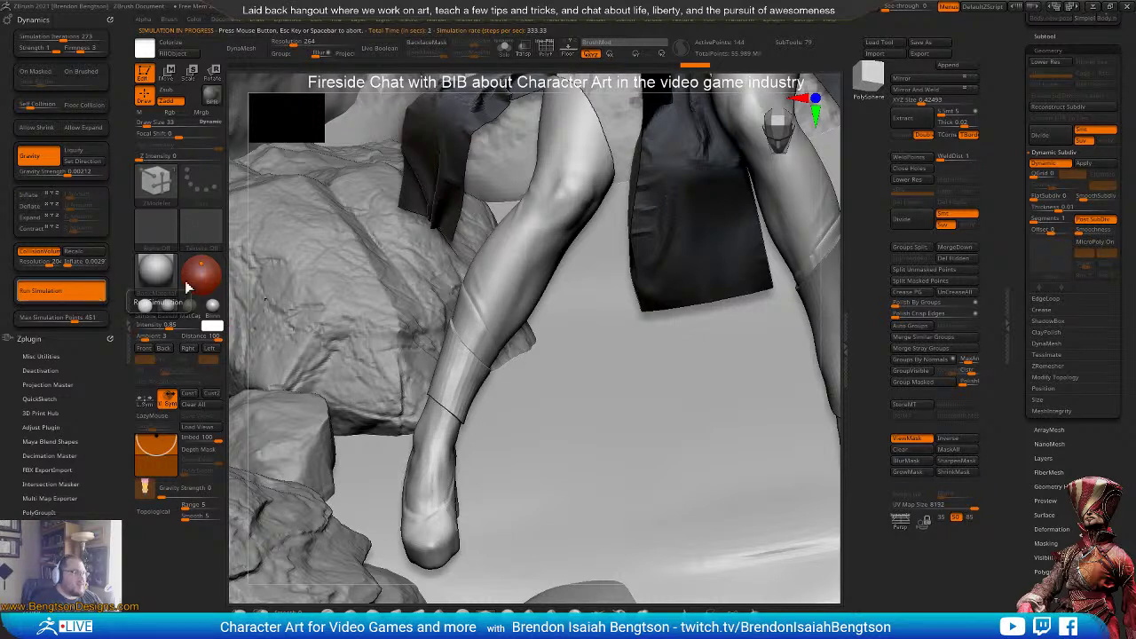
# - Examine the simulated band in isolation and in place on the leg
pyautogui.click(462, 347)
pyautogui.moveTo(495, 406)
pyautogui.mouseDown()
pyautogui.moveTo(488, 381)
pyautogui.moveTo(541, 474)
pyautogui.moveTo(562, 464)
pyautogui.moveTo(588, 496)
pyautogui.moveTo(495, 431)
pyautogui.moveTo(476, 403)
pyautogui.moveTo(502, 360)
pyautogui.moveTo(478, 415)
pyautogui.moveTo(493, 410)
pyautogui.mouseUp()
pyautogui.hotkey('shift', 'alt', 's')
pyautogui.press('b')
pyautogui.press('z')
pyautogui.press('m')
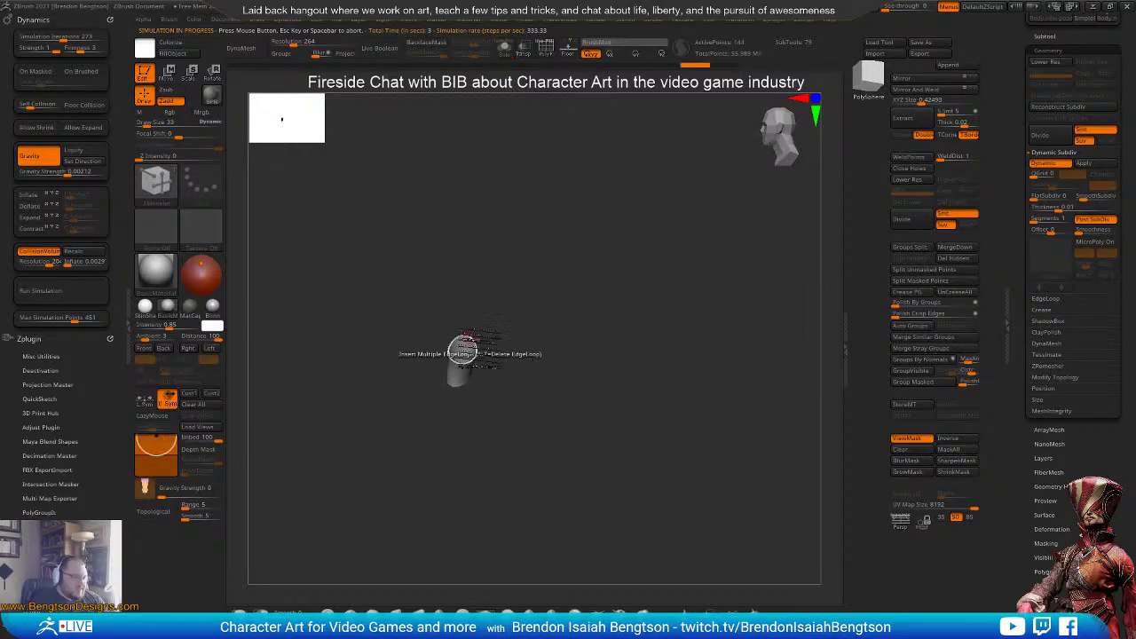
pyautogui.hotkey('shift', 'alt', 's')
pyautogui.moveTo(462, 350); pyautogui.dragTo(530, 397)
pyautogui.moveTo(553, 428); pyautogui.dragTo(541, 404, button='right')
# - Hide the ground subtool PM3D_Sphere3D1_17 and the rock subtool PM3D_Cube3D1_6, and reselect the band on the lower leg
pyautogui.click(1045, 37)
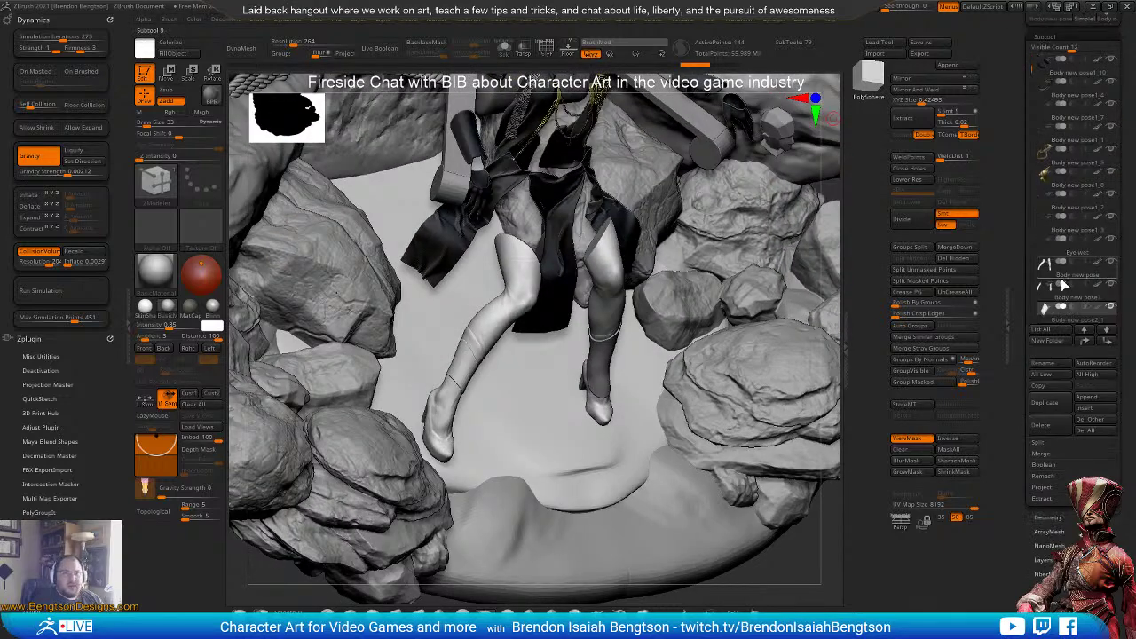
pyautogui.moveTo(505, 448); pyautogui.dragTo(516, 486, button='right')
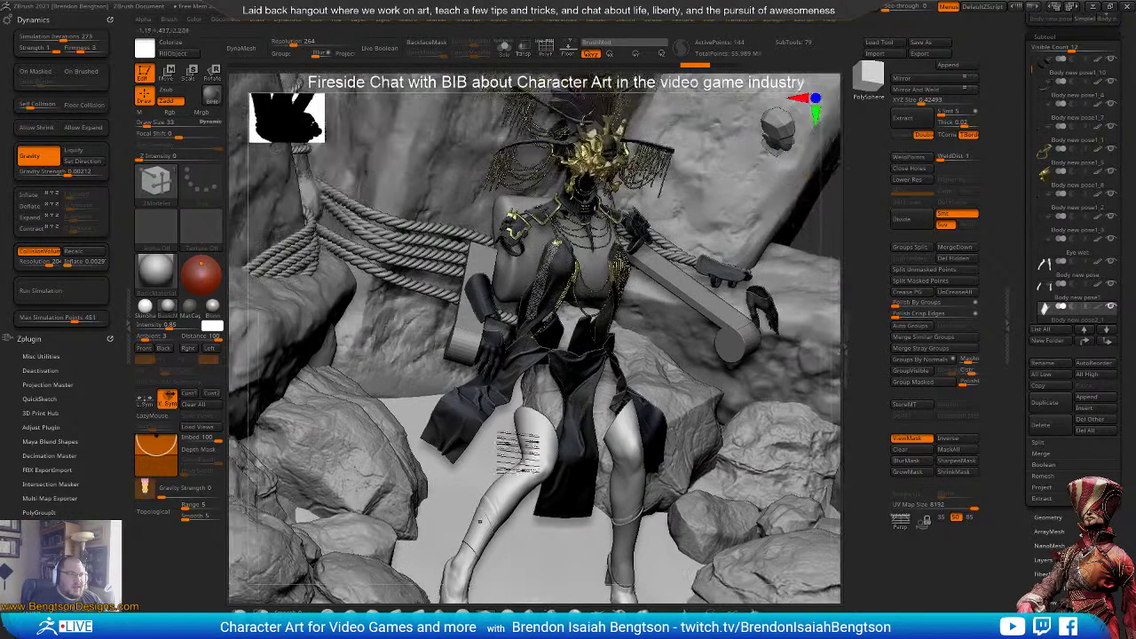
pyautogui.moveTo(514, 443); pyautogui.dragTo(488, 371, button='right')
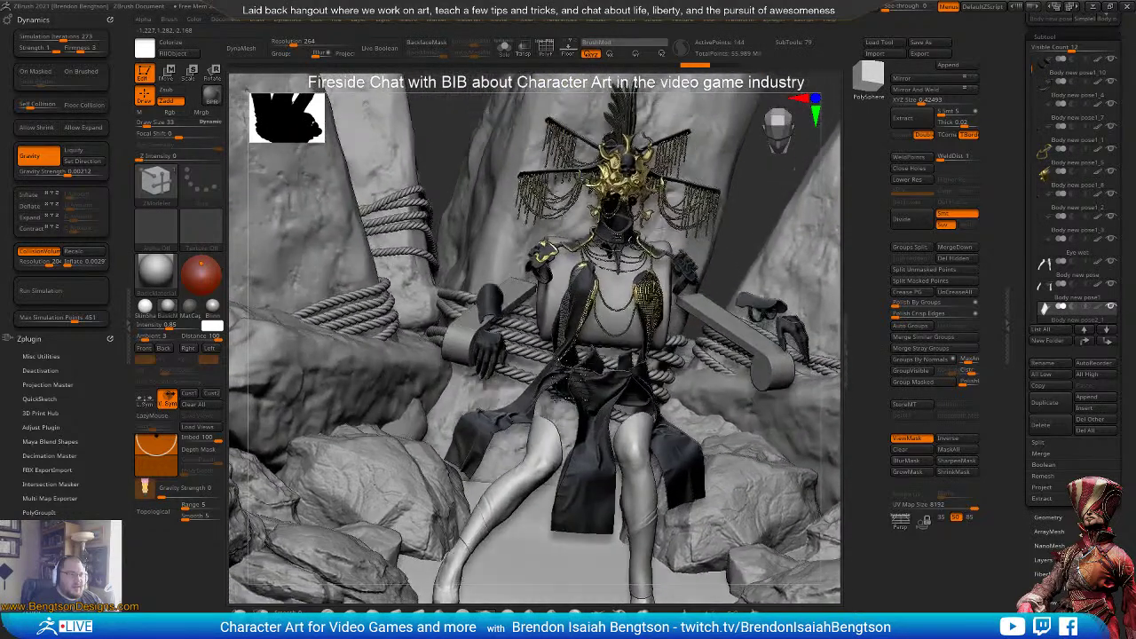
pyautogui.moveTo(543, 457); pyautogui.dragTo(586, 410, button='right')
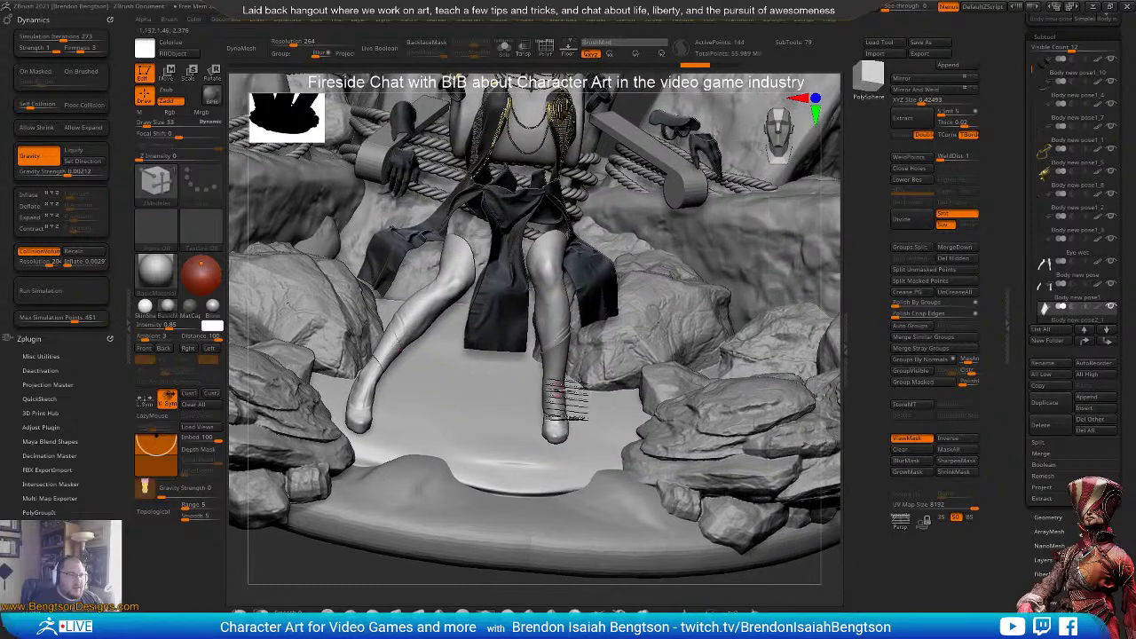
pyautogui.keyDown('alt'); pyautogui.click(607, 436); pyautogui.keyUp('alt')
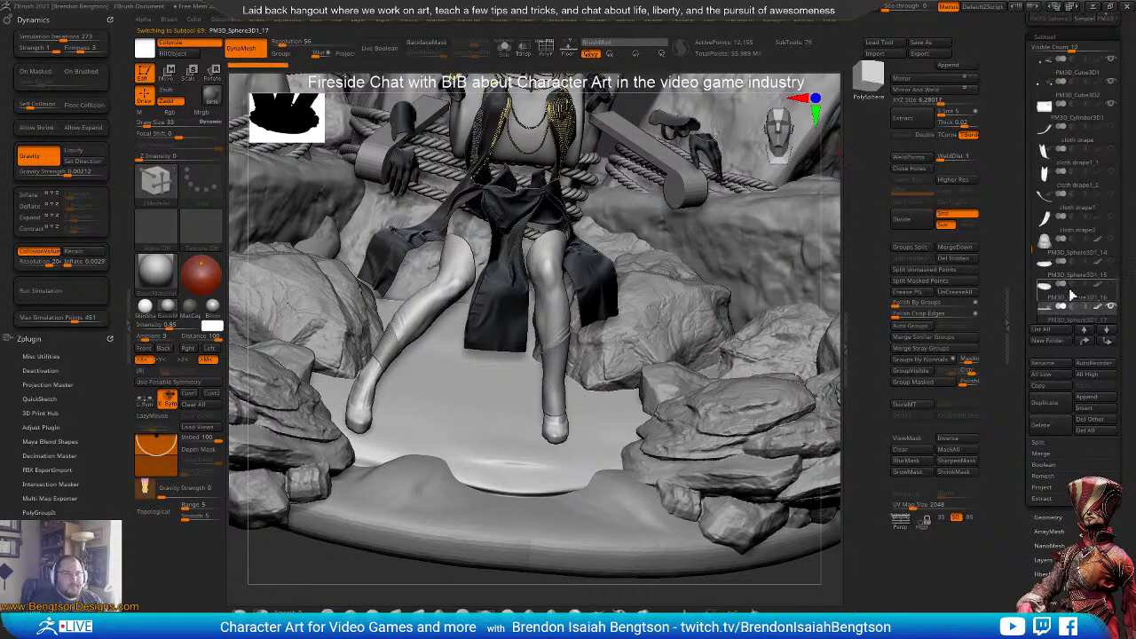
pyautogui.moveTo(1048, 312)
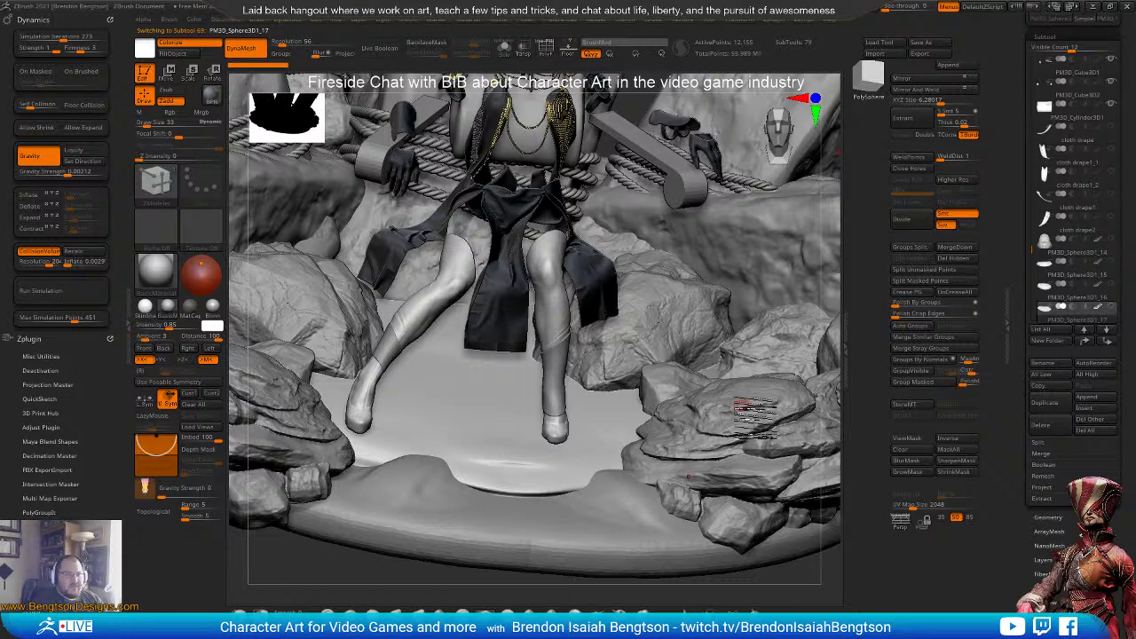
pyautogui.keyDown('alt'); pyautogui.click(765, 377); pyautogui.keyUp('alt')
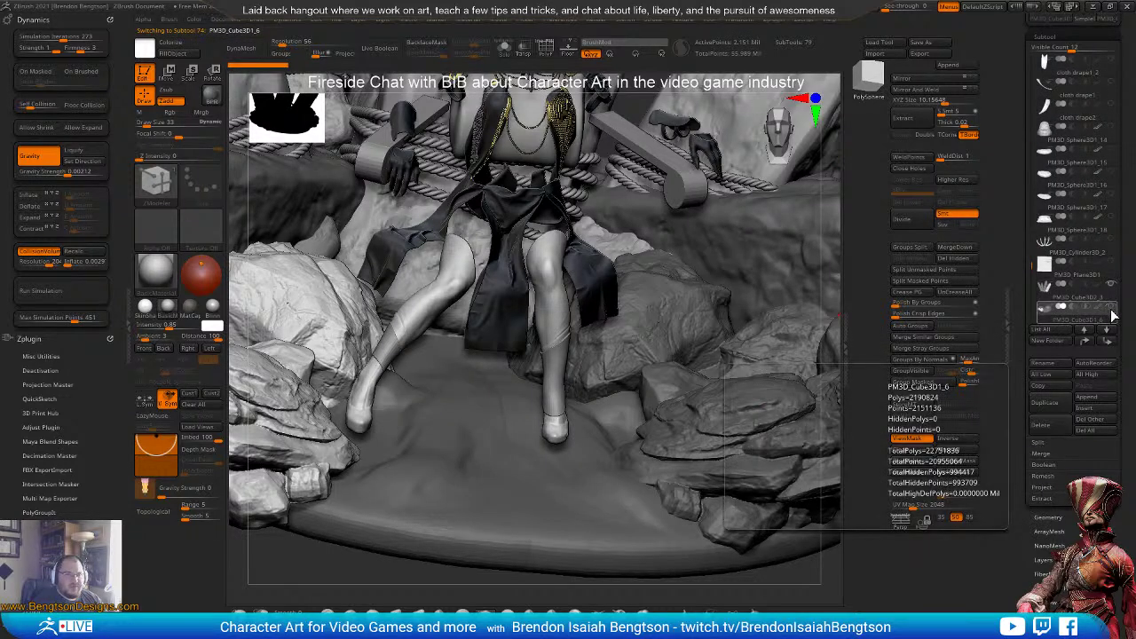
pyautogui.click(1108, 287)
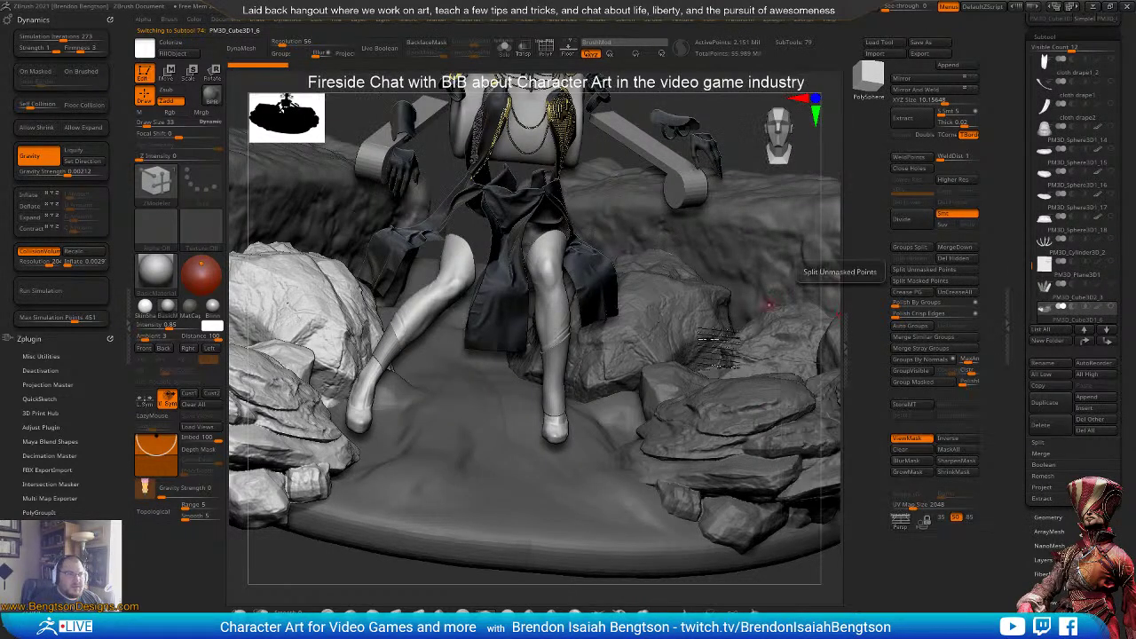
pyautogui.keyDown('alt'); pyautogui.click(396, 349); pyautogui.keyUp('alt')
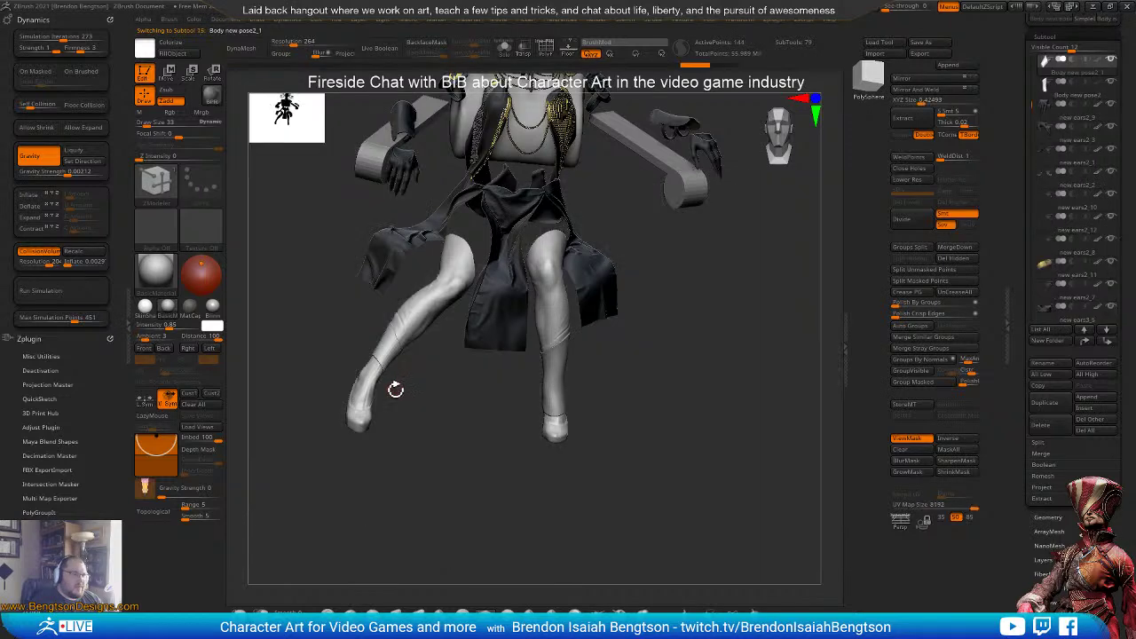
# - Recalculate the collision volume without the hidden scenery and rerun the gravity simulation on the leg band
pyautogui.keyDown('alt'); pyautogui.moveTo(467, 373); pyautogui.dragTo(607, 339); pyautogui.keyUp('alt')
pyautogui.click(92, 258)
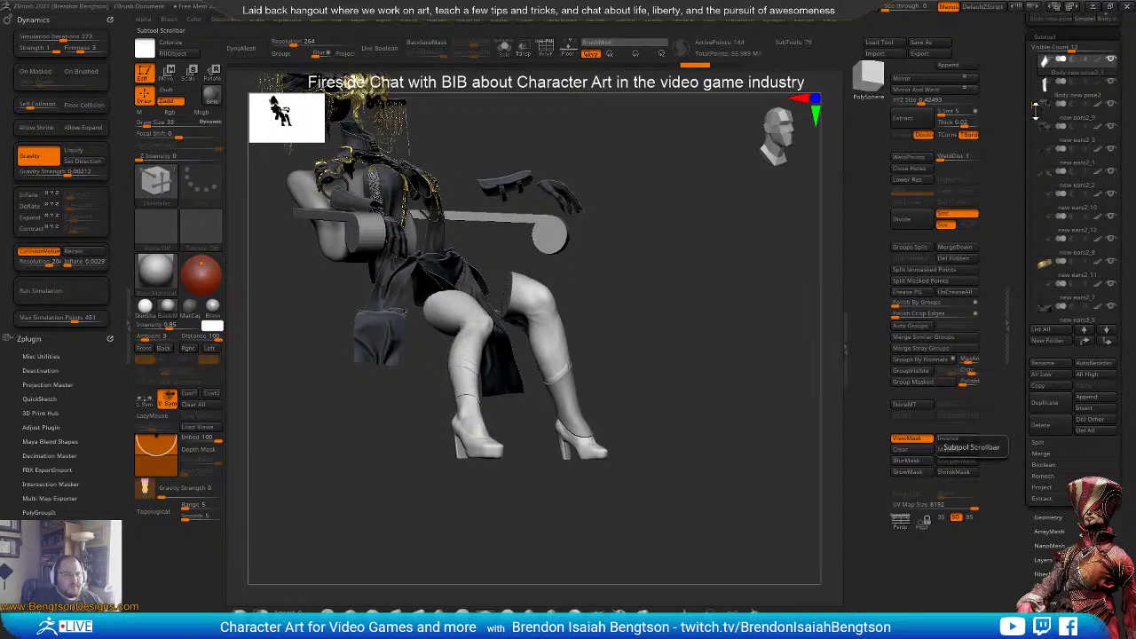
pyautogui.moveTo(1043, 133); pyautogui.dragTo(1044, 265)
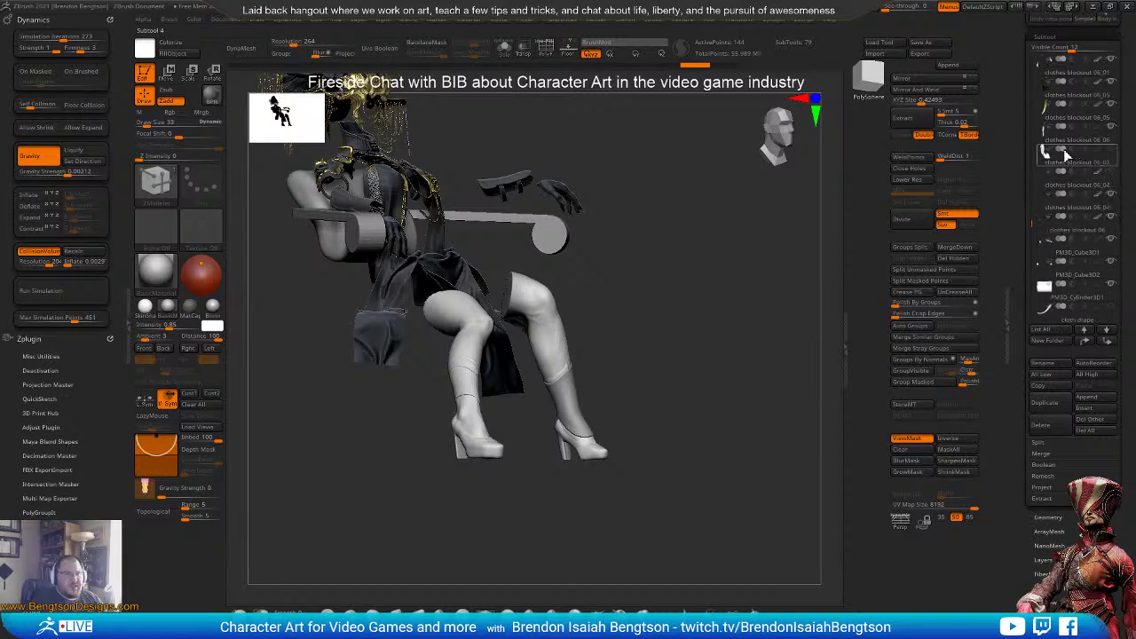
pyautogui.moveTo(1071, 158)
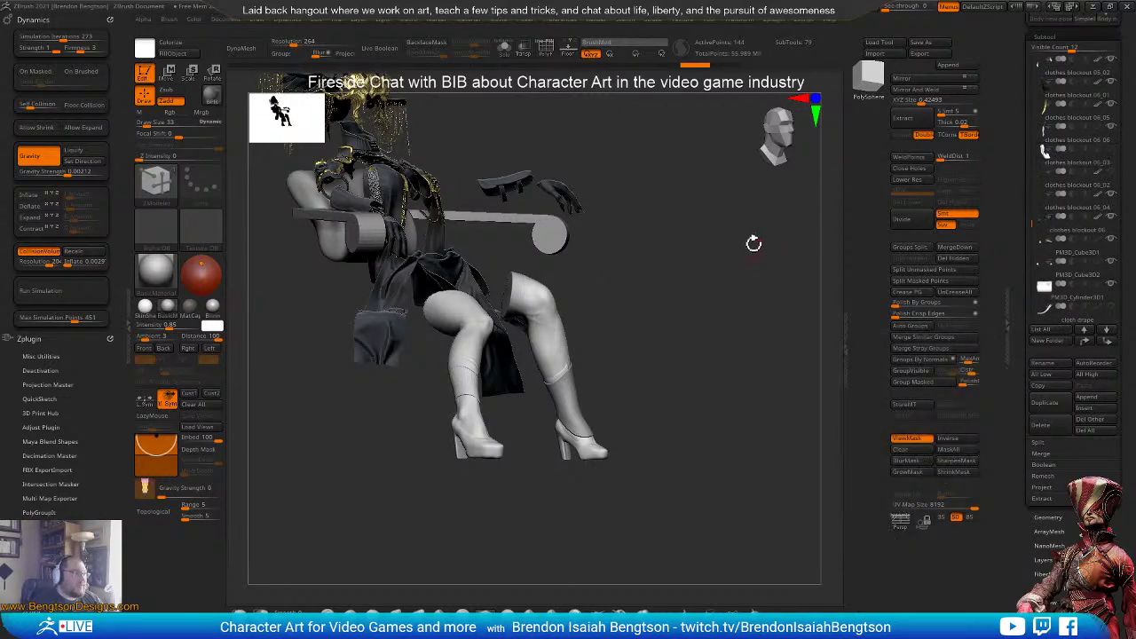
pyautogui.moveTo(750, 354); pyautogui.dragTo(775, 373)
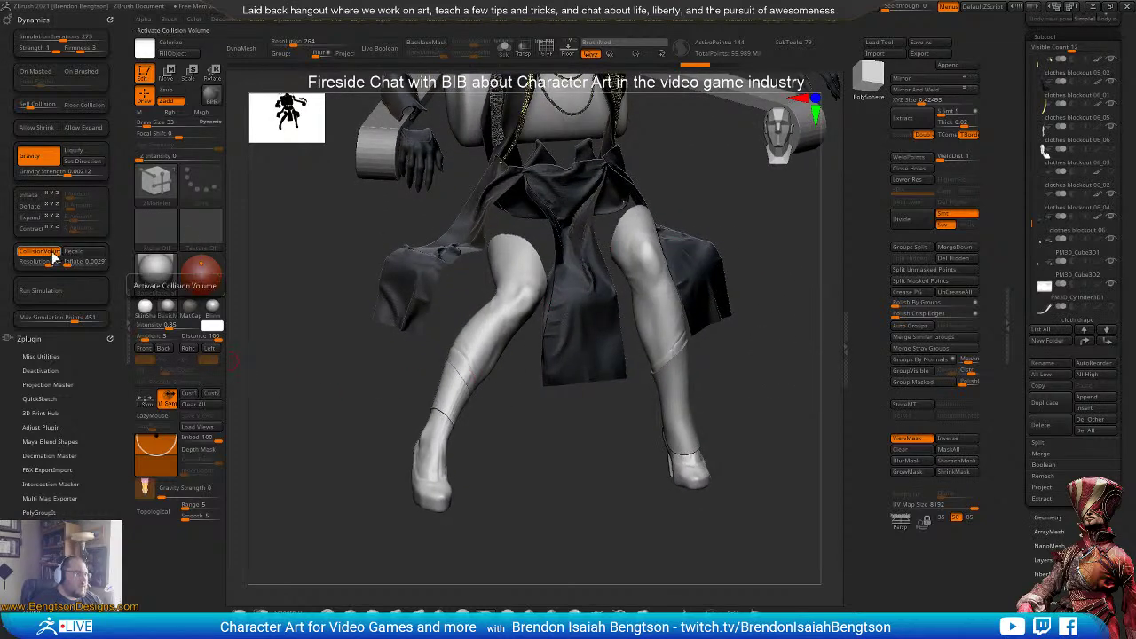
pyautogui.click(54, 255)
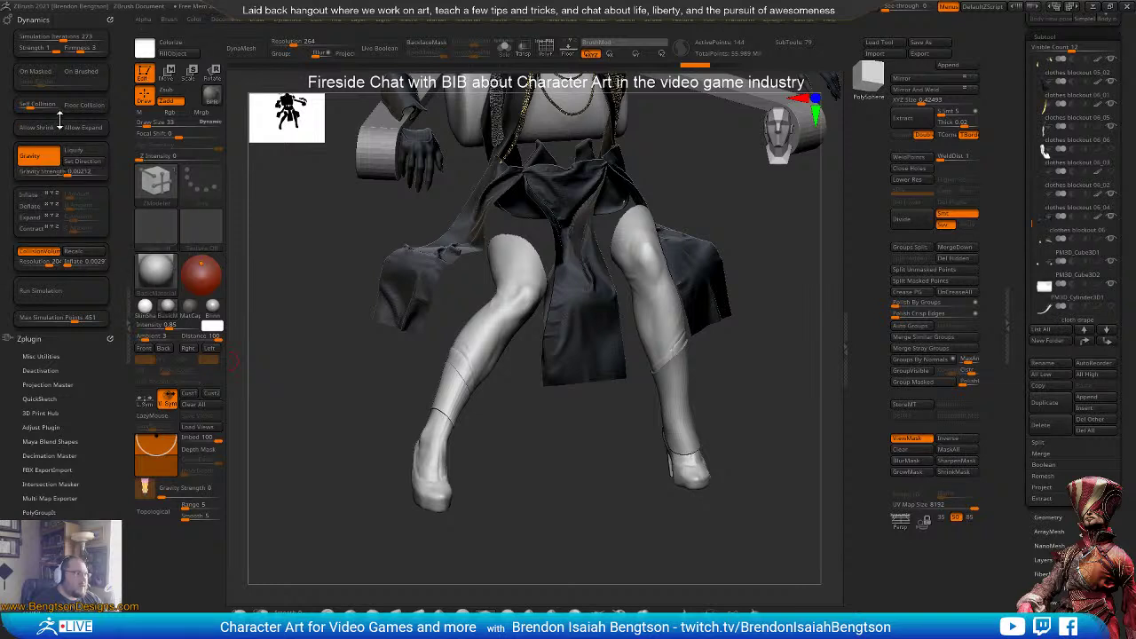
pyautogui.click(84, 300)
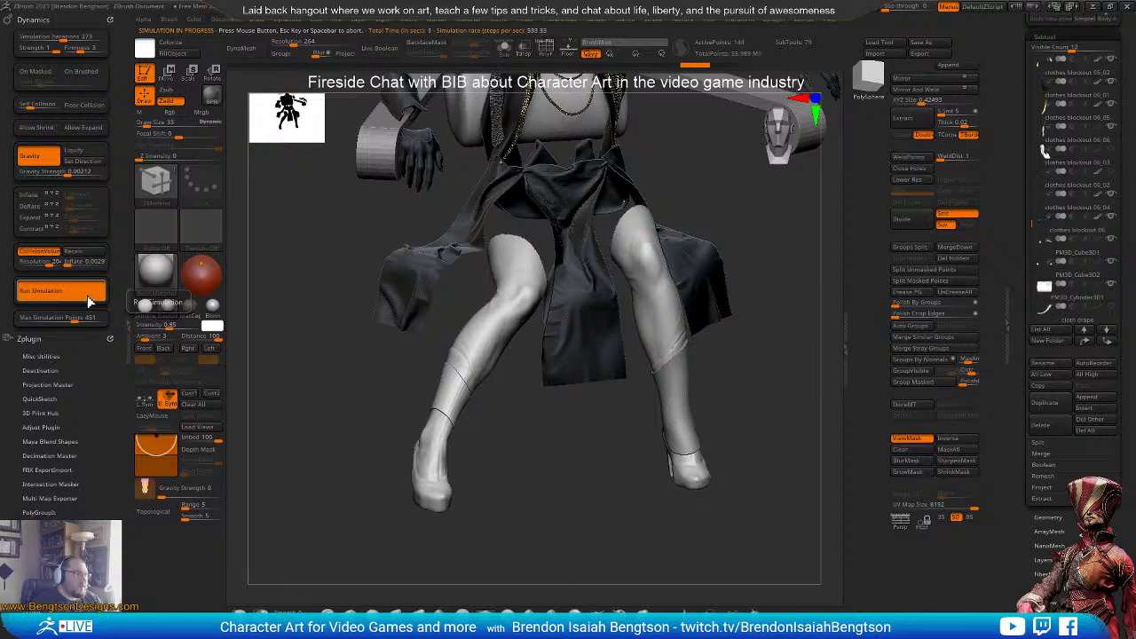
pyautogui.moveTo(487, 439); pyautogui.dragTo(598, 435)
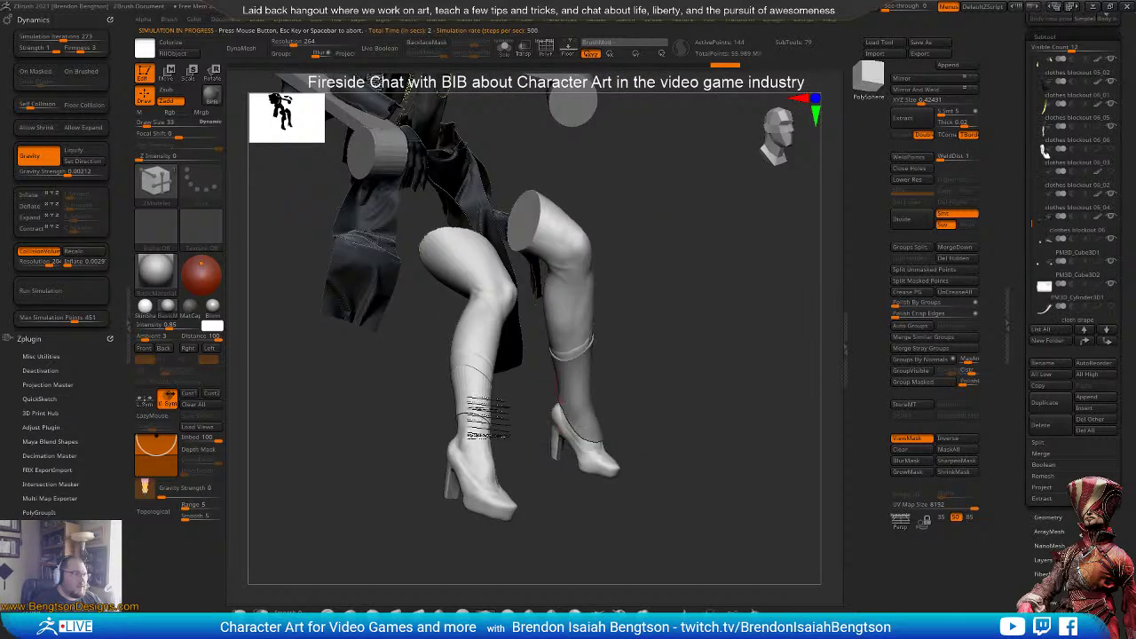
# - Set Gravity Strength to 0.32431 and rerun the simulation on the leg band
pyautogui.keyDown('alt'); pyautogui.moveTo(484, 426); pyautogui.dragTo(482, 322); pyautogui.keyUp('alt')
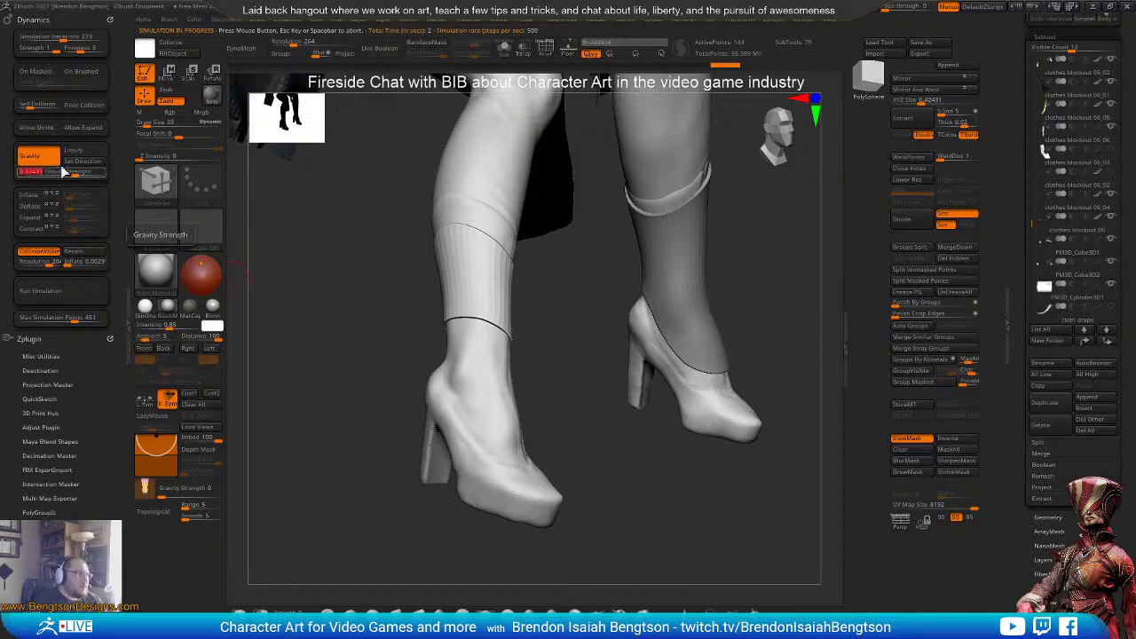
pyautogui.click(80, 294)
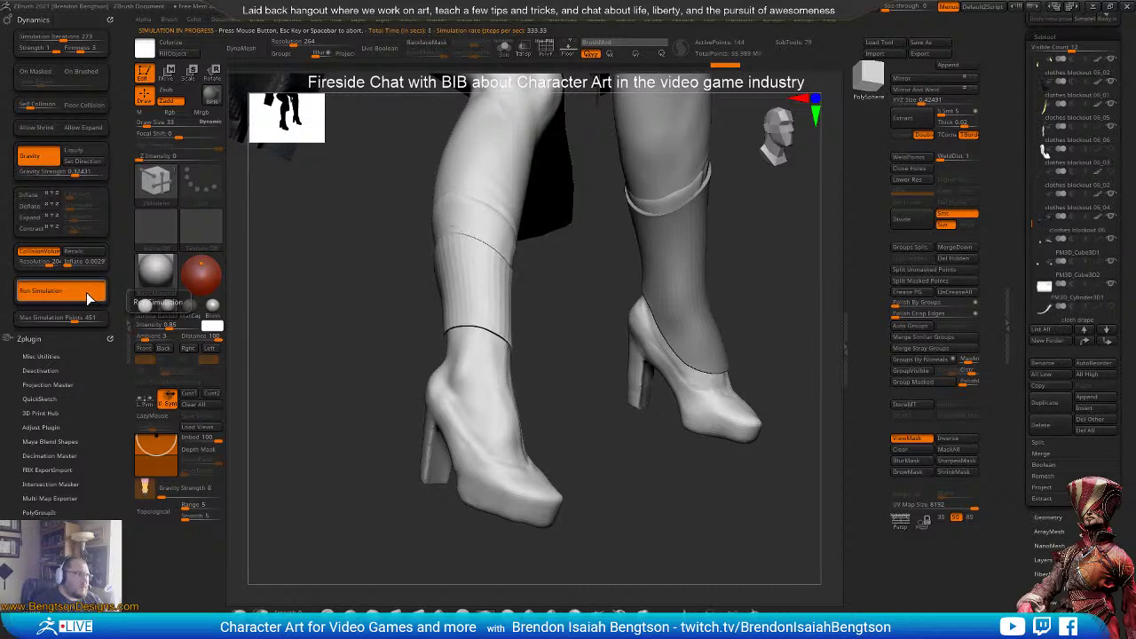
pyautogui.click(89, 298)
# - Select the long spat on the other boot, run the gravity simulation on it and inspect both legs
pyautogui.moveTo(367, 301); pyautogui.dragTo(491, 330)
pyautogui.keyDown('alt'); pyautogui.click(493, 326); pyautogui.keyUp('alt')
pyautogui.moveTo(599, 308); pyautogui.dragTo(613, 306)
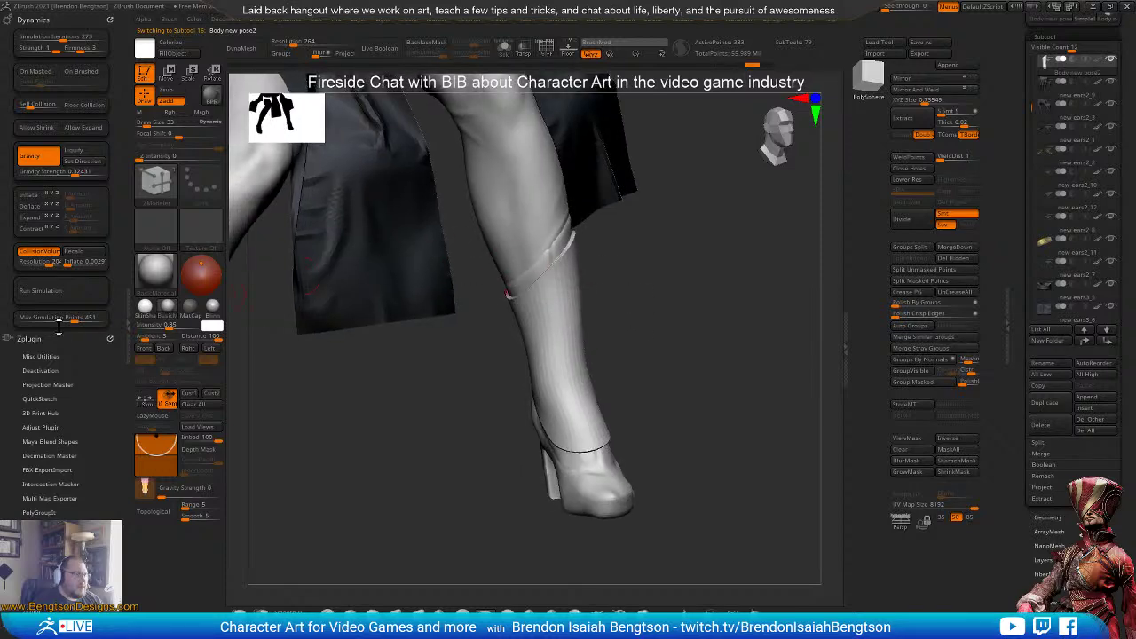
pyautogui.click(84, 291)
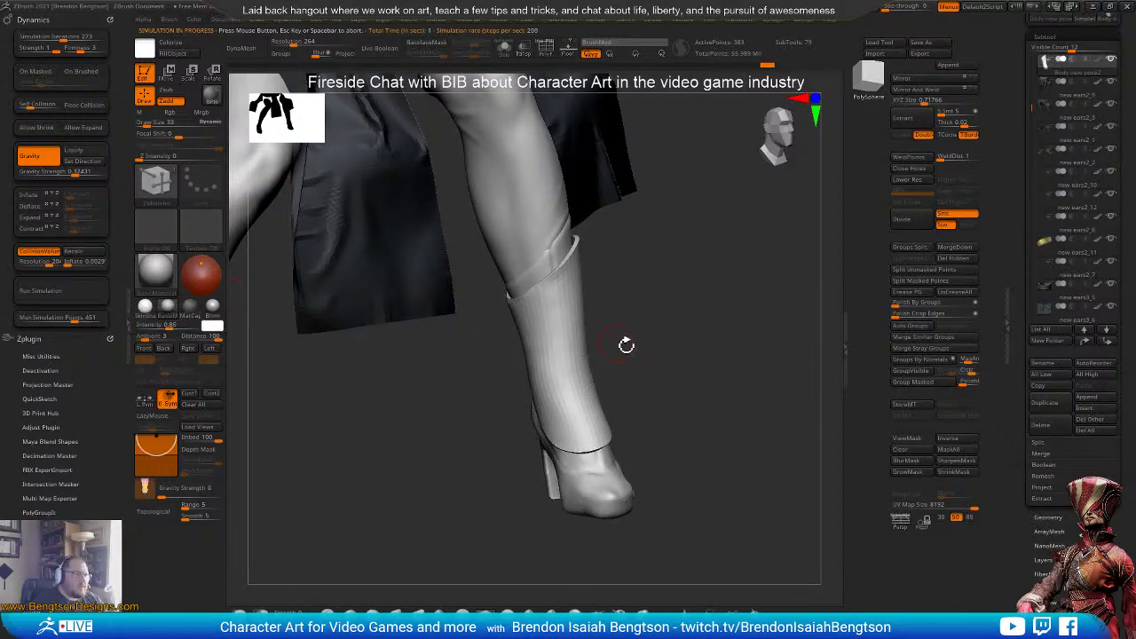
pyautogui.moveTo(626, 346)
pyautogui.mouseDown()
pyautogui.moveTo(559, 354)
pyautogui.moveTo(609, 358)
pyautogui.mouseUp()
pyautogui.moveTo(307, 404); pyautogui.dragTo(495, 380)
pyautogui.keyDown('alt'); pyautogui.moveTo(660, 380); pyautogui.dragTo(660, 272); pyautogui.keyUp('alt')
# - Turn on the polyframe for the long spat, undo its gravity simulation and turn off its Dynamic Subdiv
pyautogui.moveTo(1048, 114)
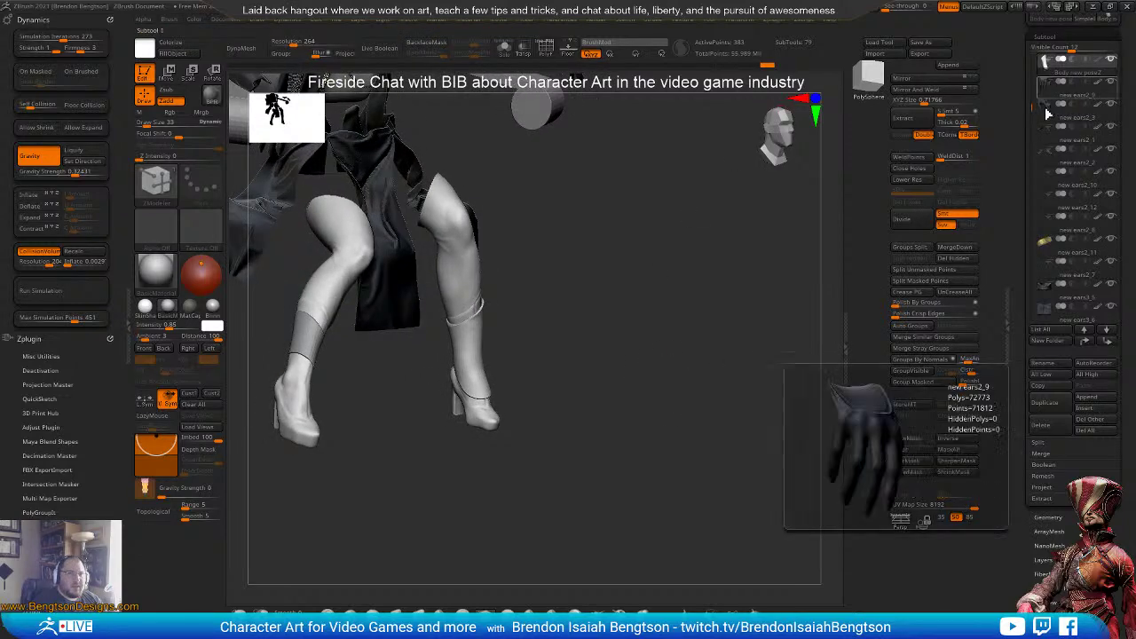
pyautogui.moveTo(1033, 106); pyautogui.dragTo(1037, 265)
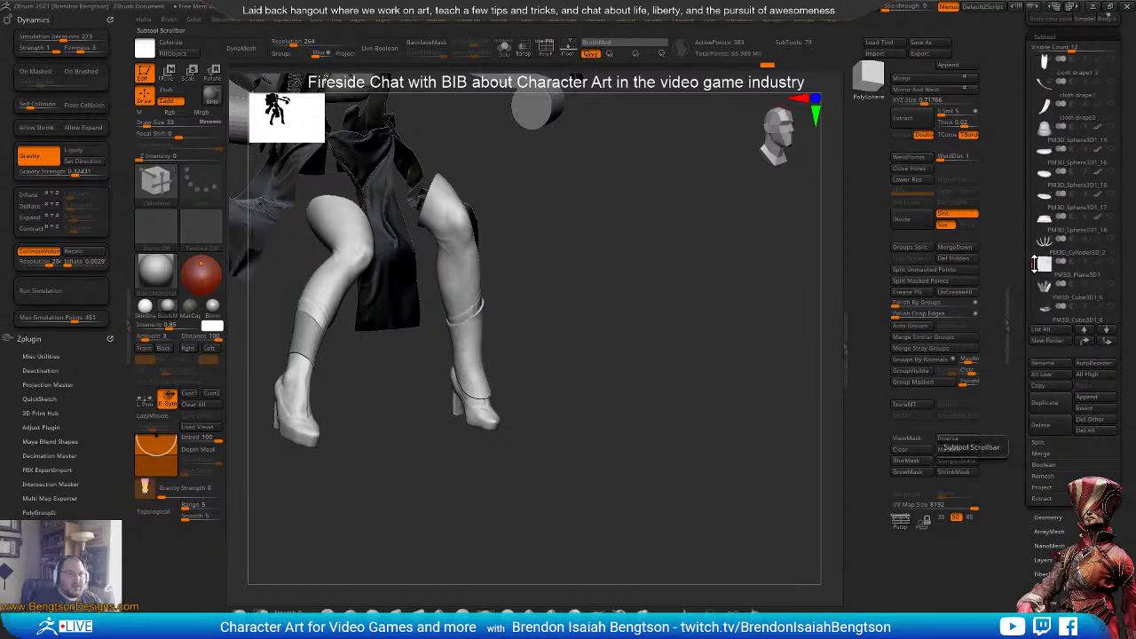
pyautogui.moveTo(574, 423); pyautogui.dragTo(607, 468)
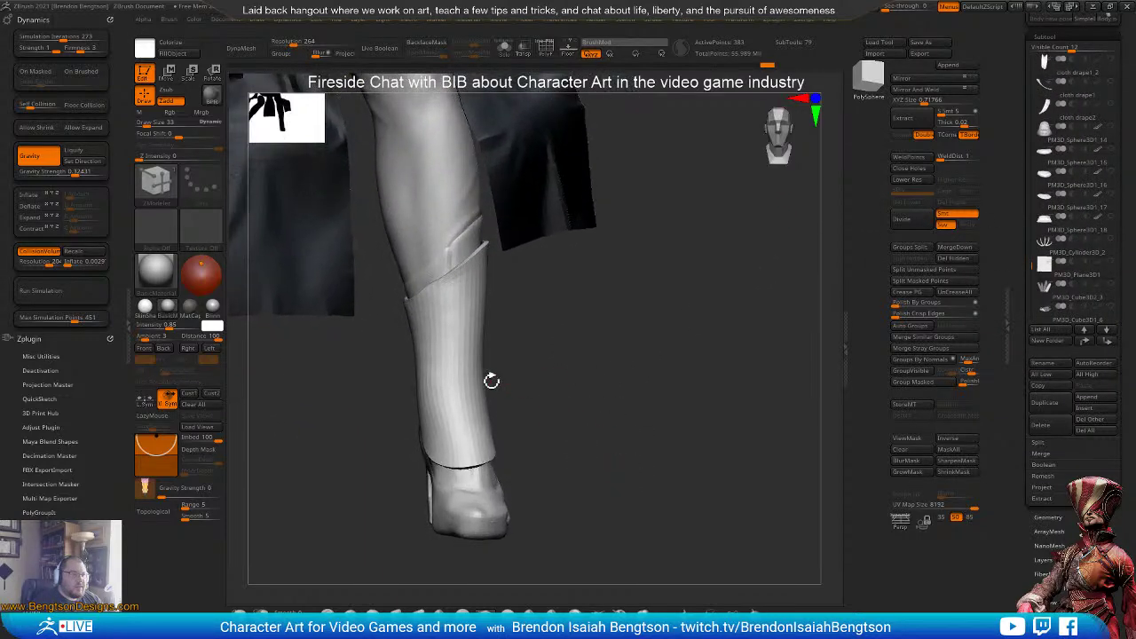
pyautogui.keyDown('alt'); pyautogui.click(456, 355); pyautogui.keyUp('alt')
pyautogui.hotkey('shift', 'f')
pyautogui.moveTo(535, 304)
pyautogui.mouseDown()
pyautogui.moveTo(572, 371)
pyautogui.moveTo(553, 338)
pyautogui.moveTo(537, 355)
pyautogui.mouseUp()
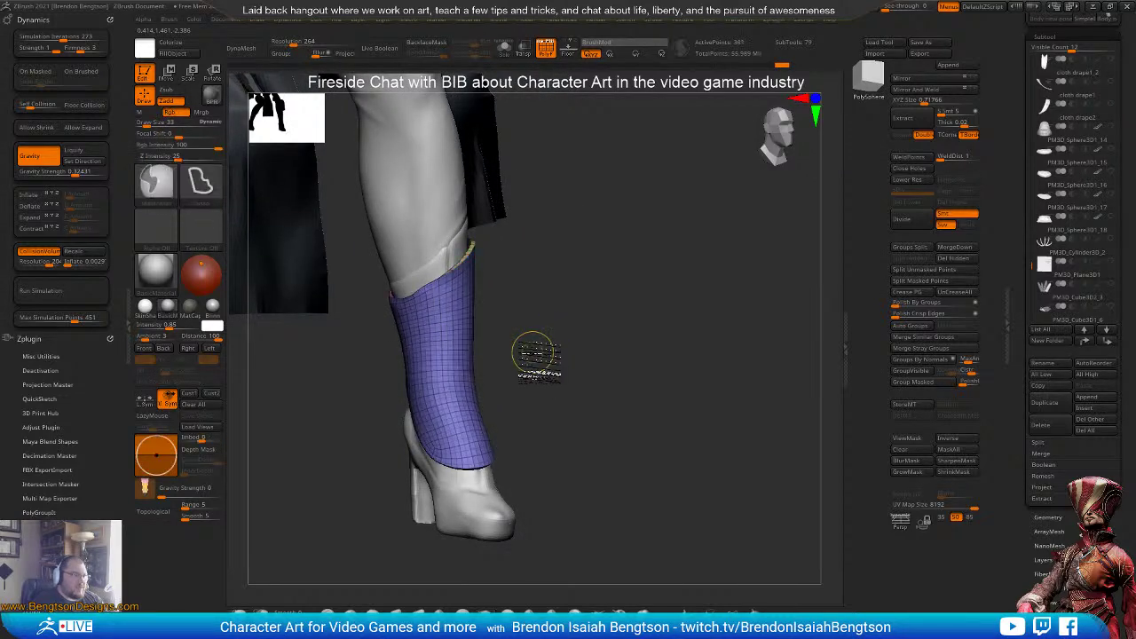
pyautogui.hotkey('ctrl', 'z')
pyautogui.hotkey('shift', 'd')
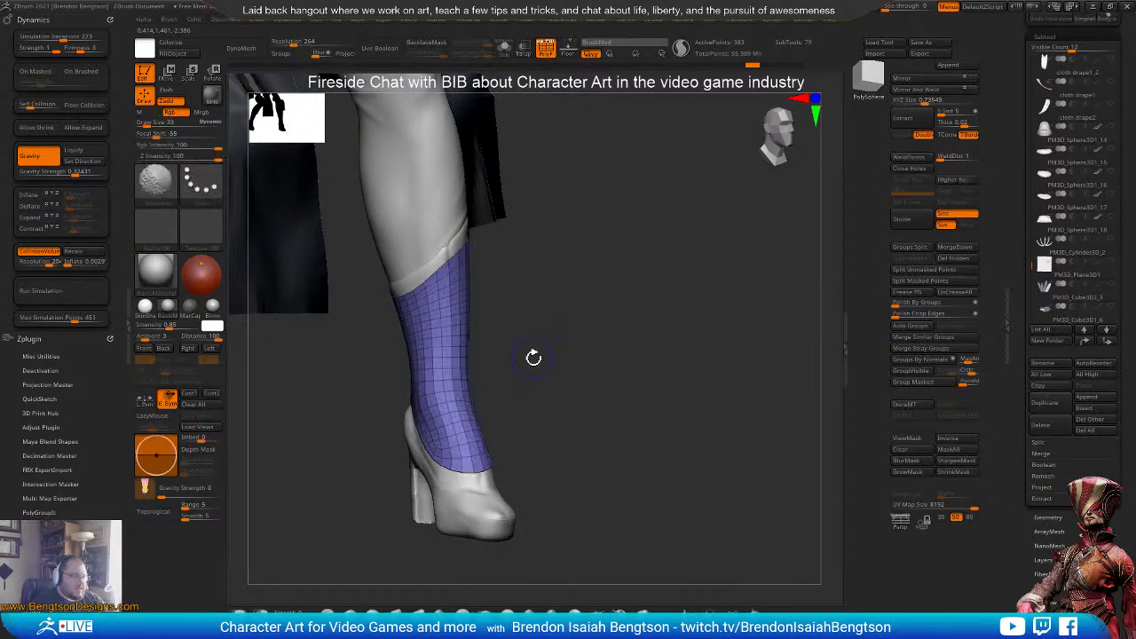
# - Turn Dynamic Subdiv on for the long spat and set its thickness Segments to 2
pyautogui.moveTo(540, 355); pyautogui.dragTo(619, 282)
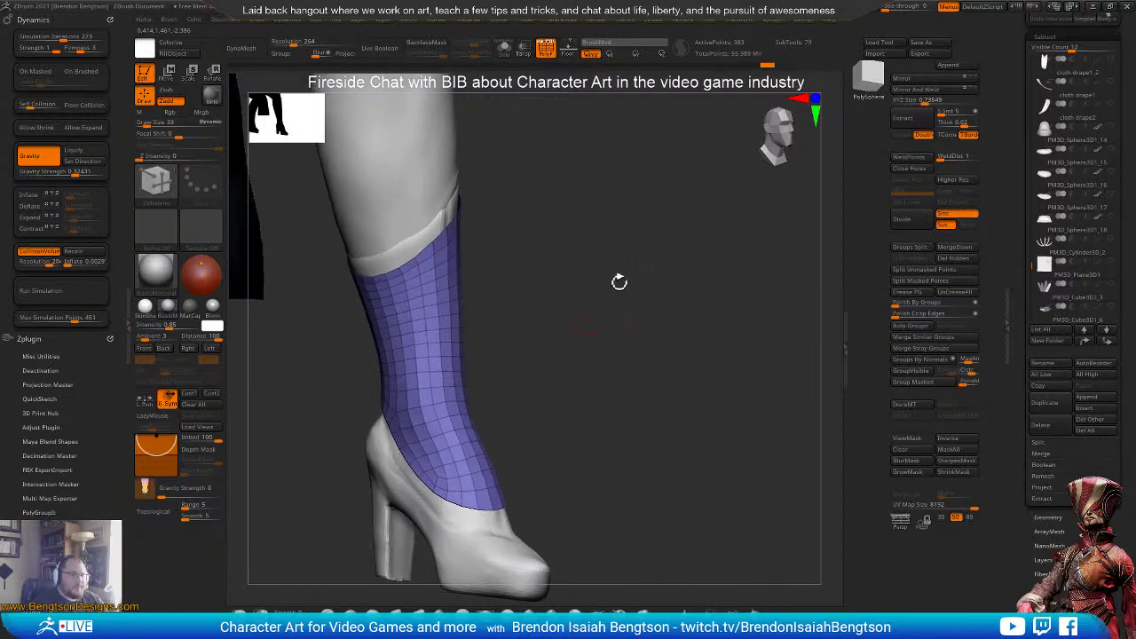
pyautogui.click(1048, 519)
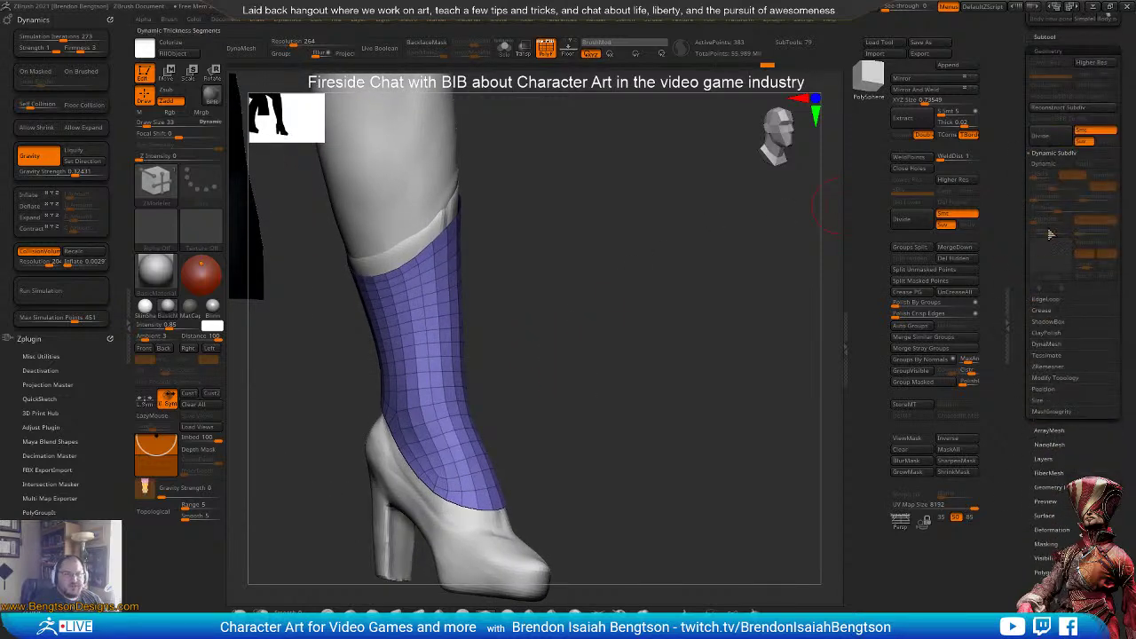
pyautogui.click(1049, 166)
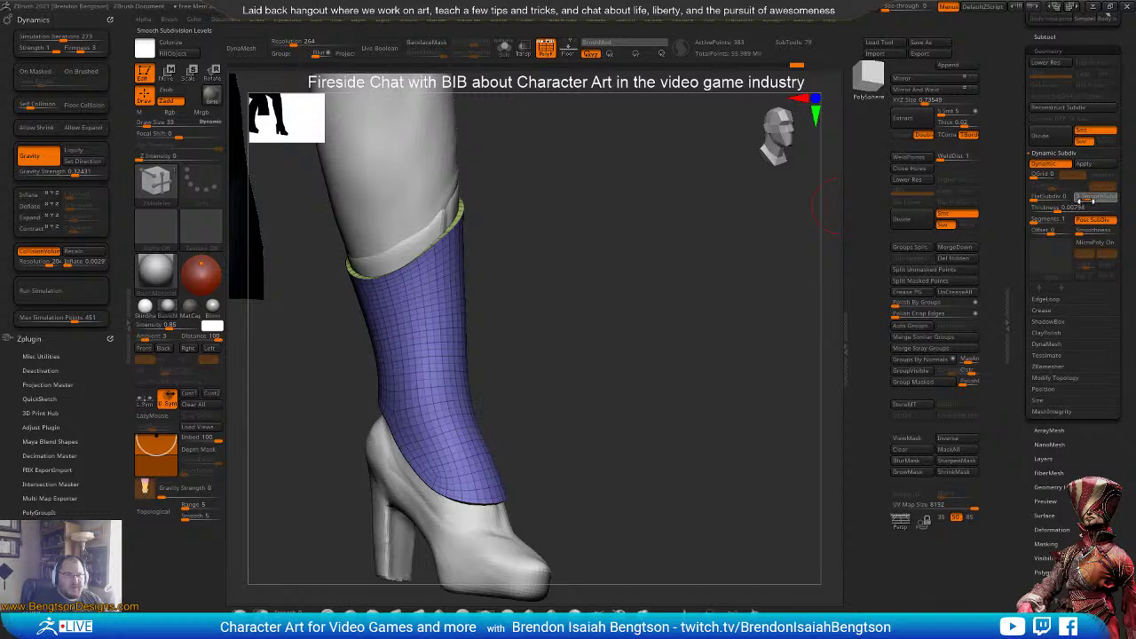
pyautogui.click(1086, 202)
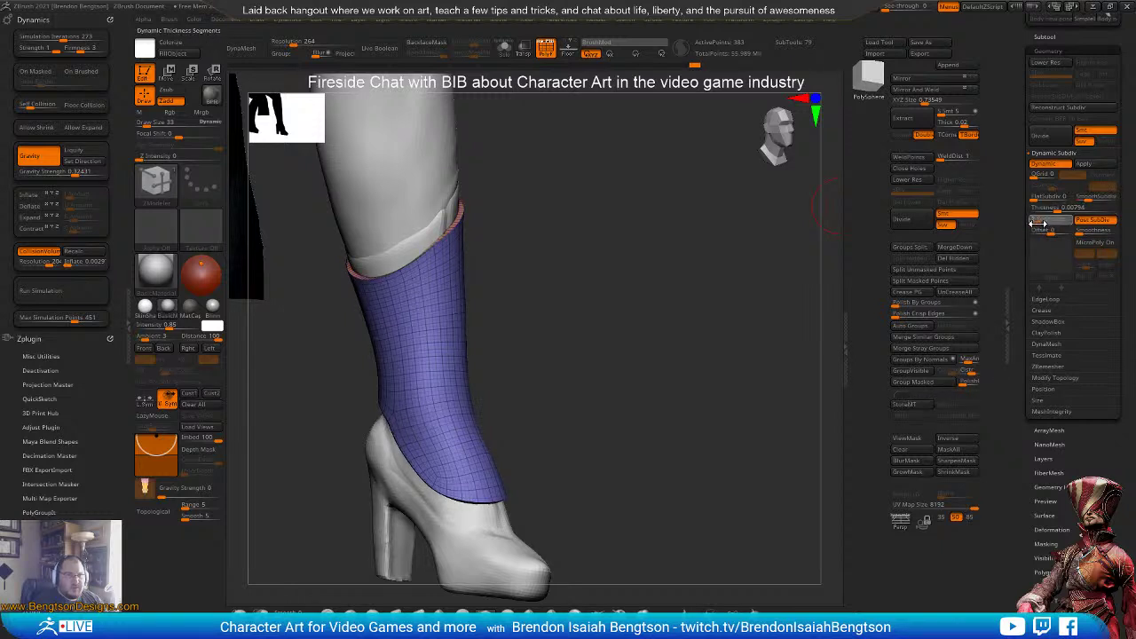
pyautogui.click(1038, 224)
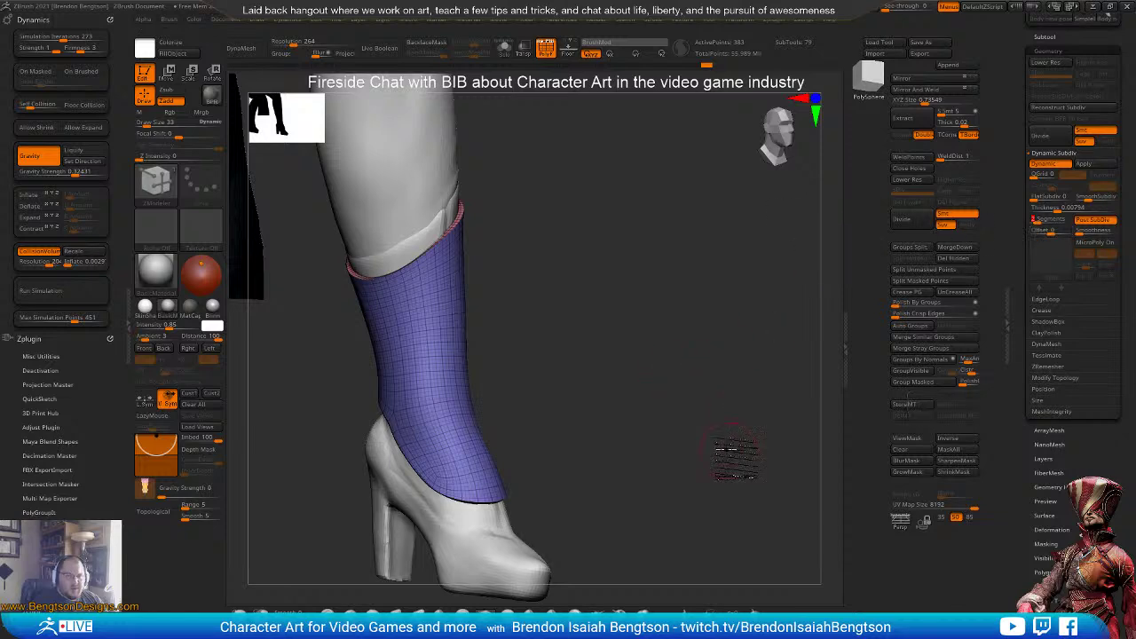
pyautogui.moveTo(736, 452); pyautogui.dragTo(698, 436)
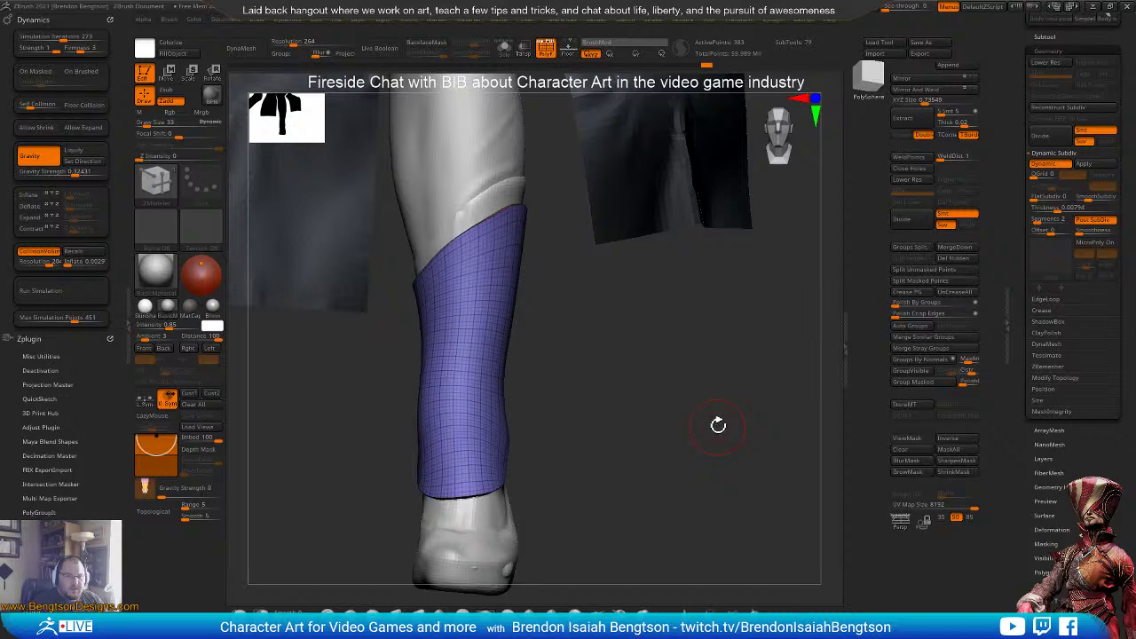
# - Set the collision volume Inflate to 0, test the gravity simulation on the long spat, and undo it
pyautogui.moveTo(718, 425); pyautogui.dragTo(507, 322)
pyautogui.click(55, 292)
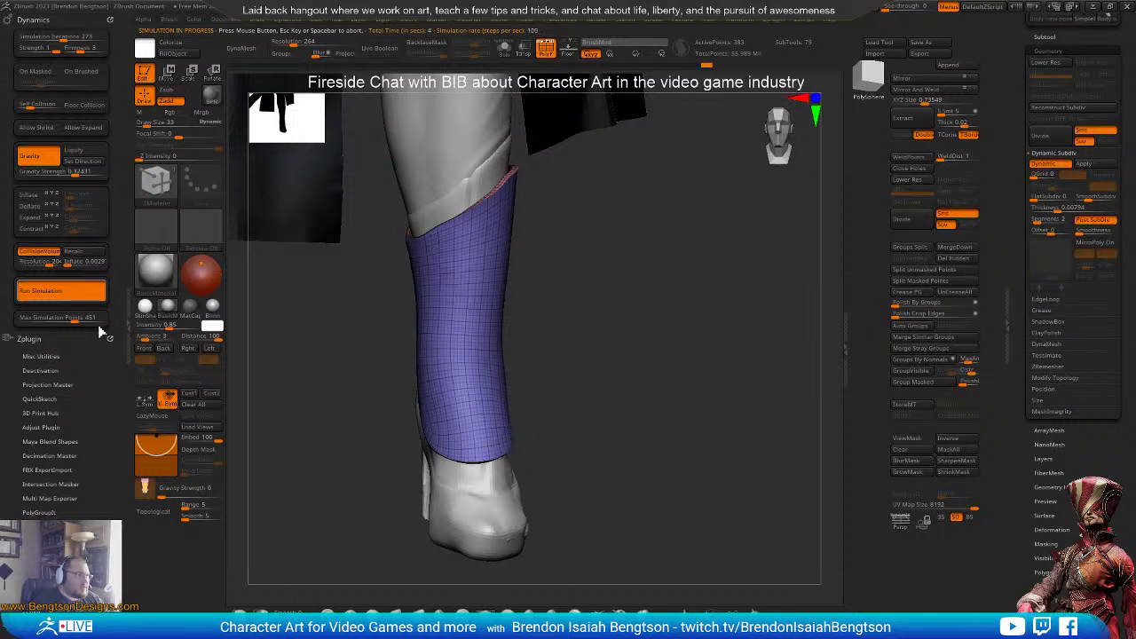
pyautogui.click(70, 265)
pyautogui.moveTo(70, 265); pyautogui.dragTo(66, 266)
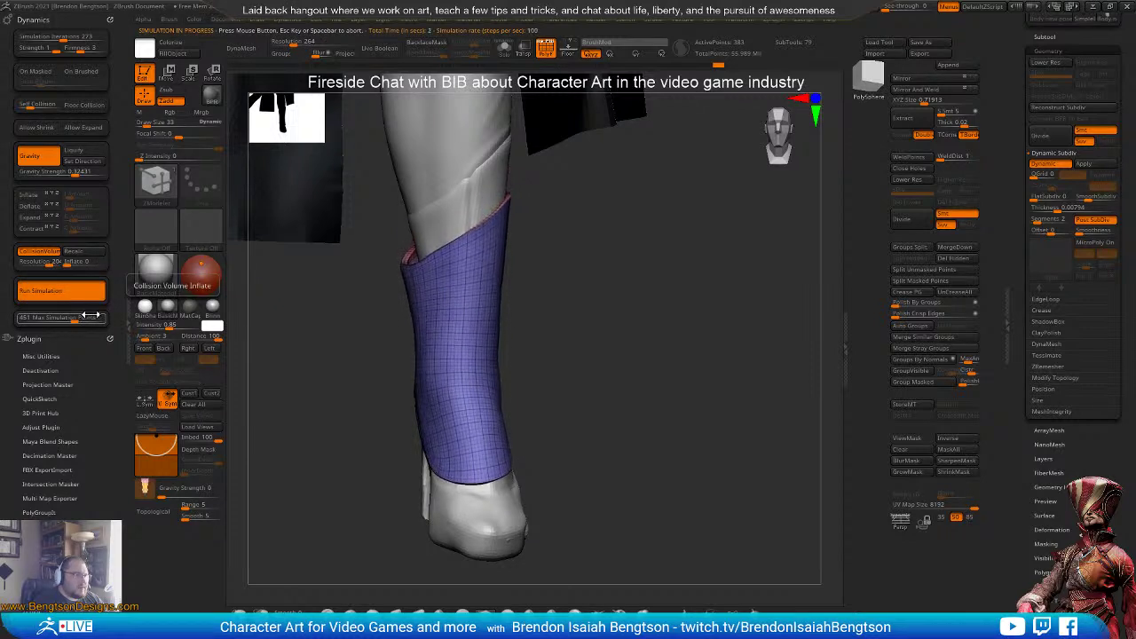
pyautogui.click(553, 291)
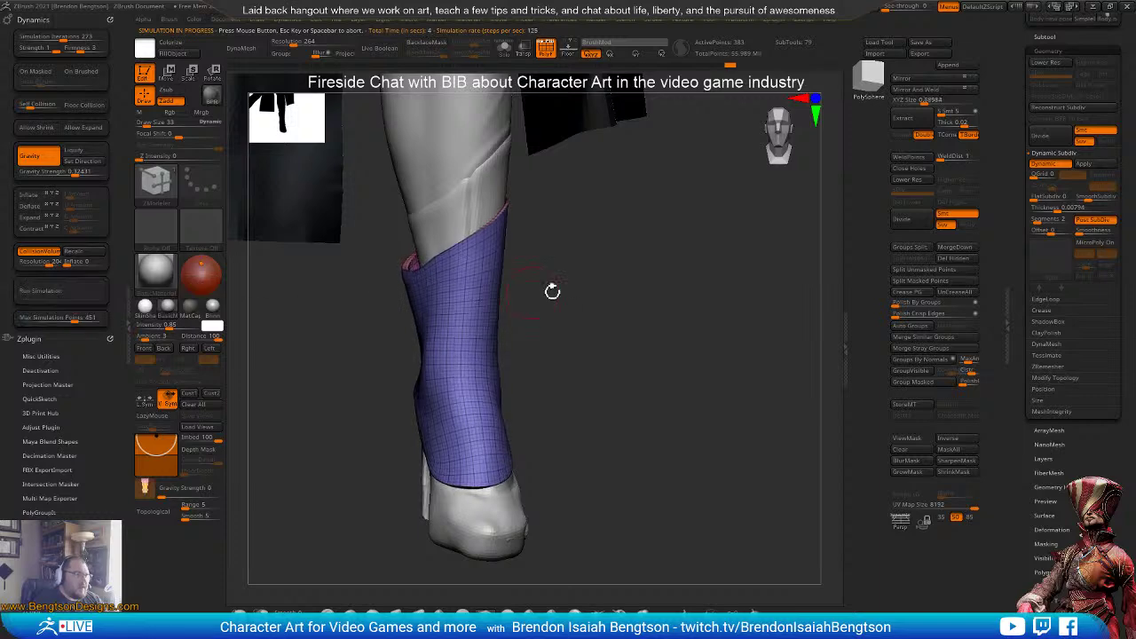
pyautogui.moveTo(591, 306); pyautogui.dragTo(621, 335)
pyautogui.hotkey('ctrl', 'z')
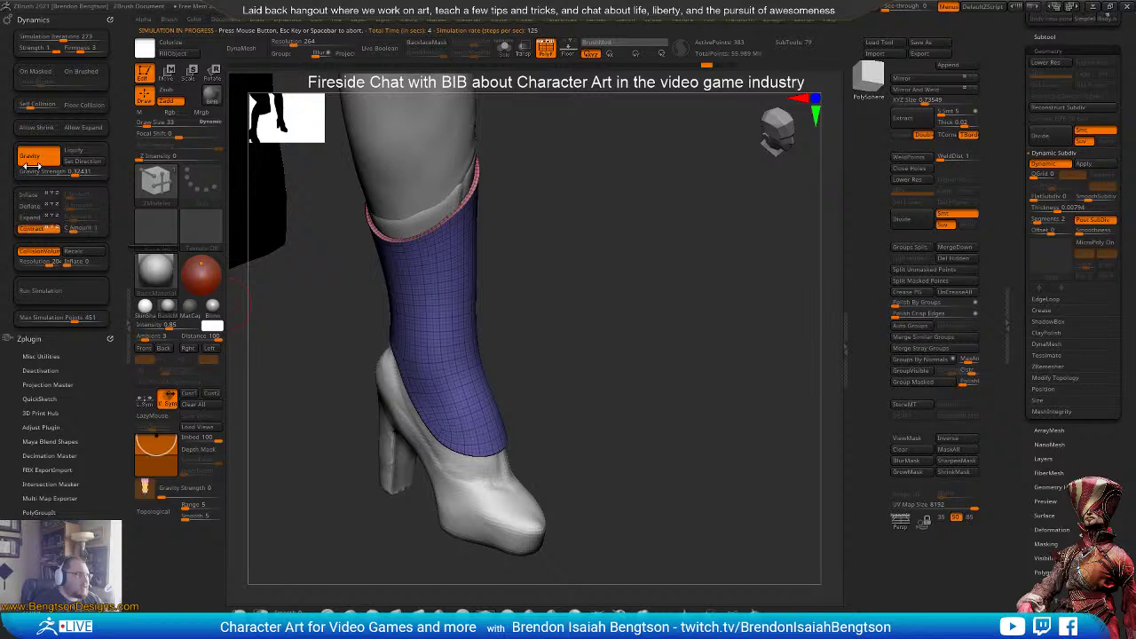
# - Turn gravity off and test the simulation on the long spat with Contract on and its amount at 1
pyautogui.click(31, 163)
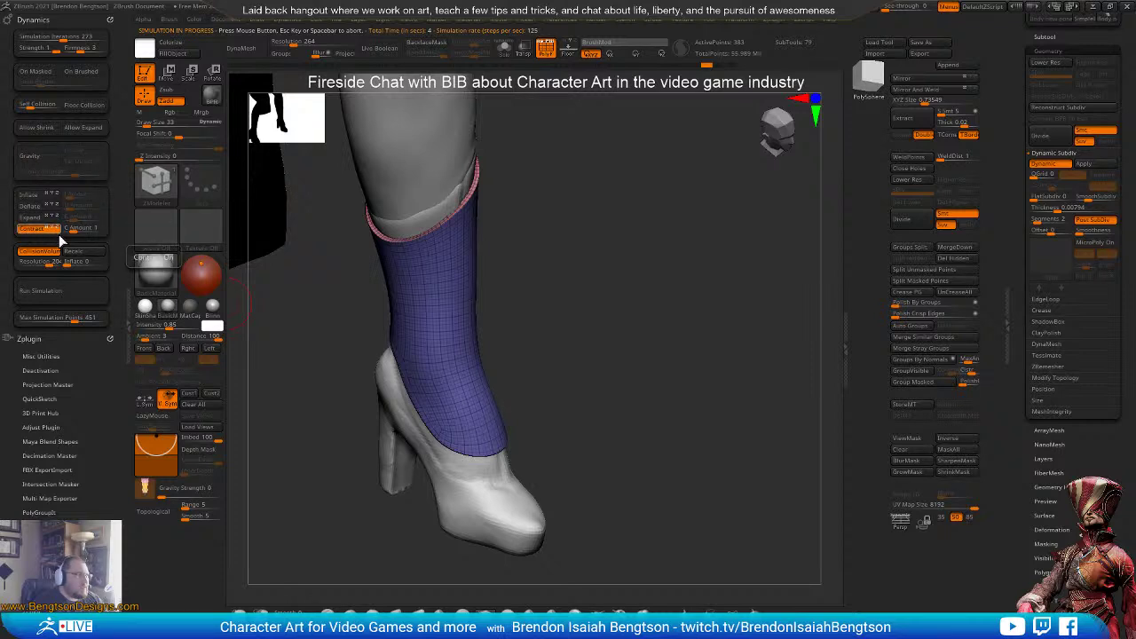
pyautogui.click(72, 291)
pyautogui.click(69, 298)
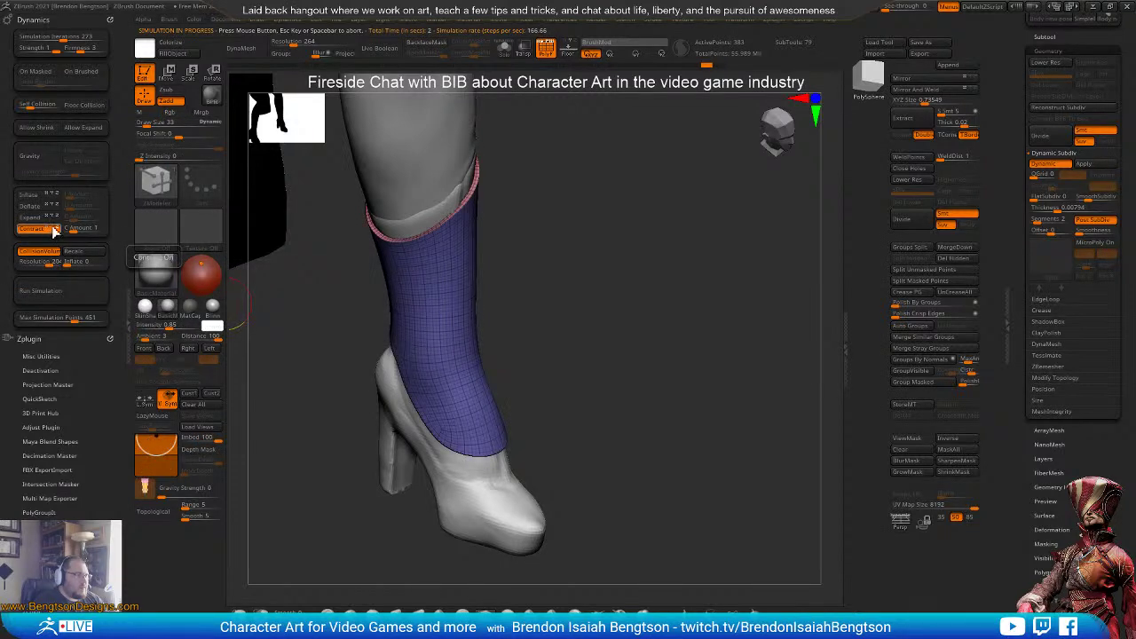
pyautogui.click(68, 295)
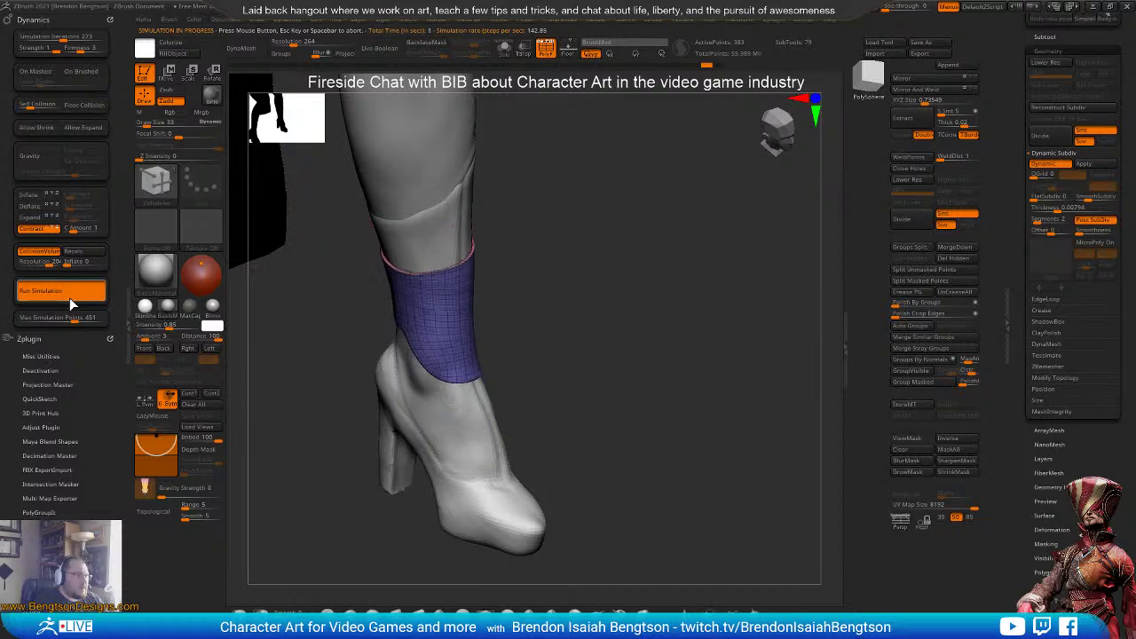
# - Set the Contract Amount to 0.19 and try the contracting simulation on the long spat several times, undoing each run
pyautogui.click(68, 233)
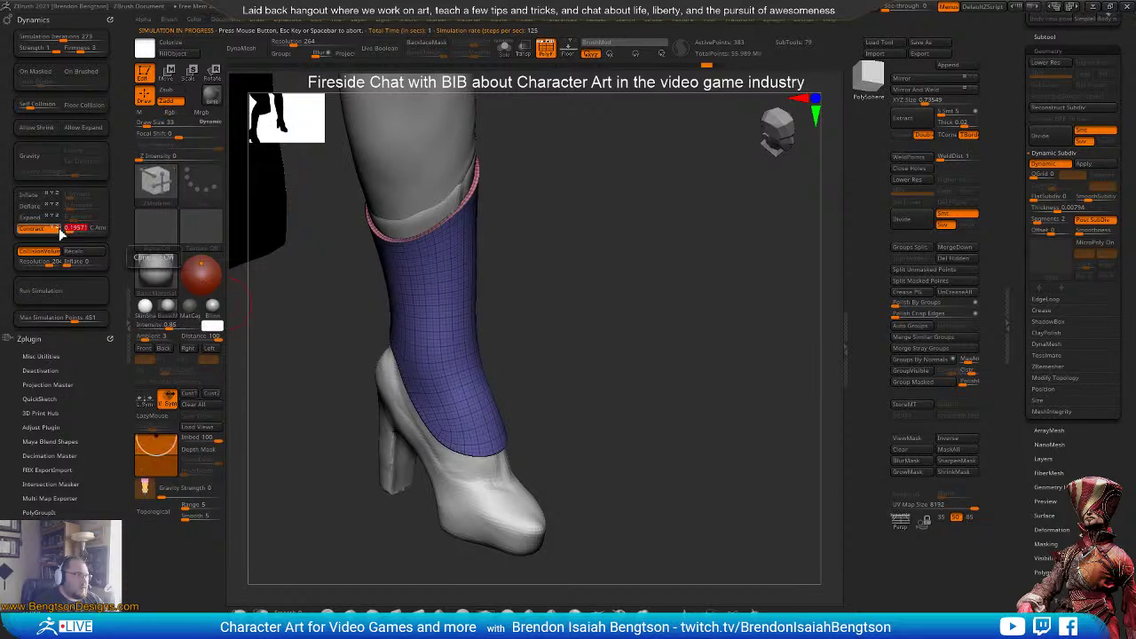
pyautogui.click(63, 291)
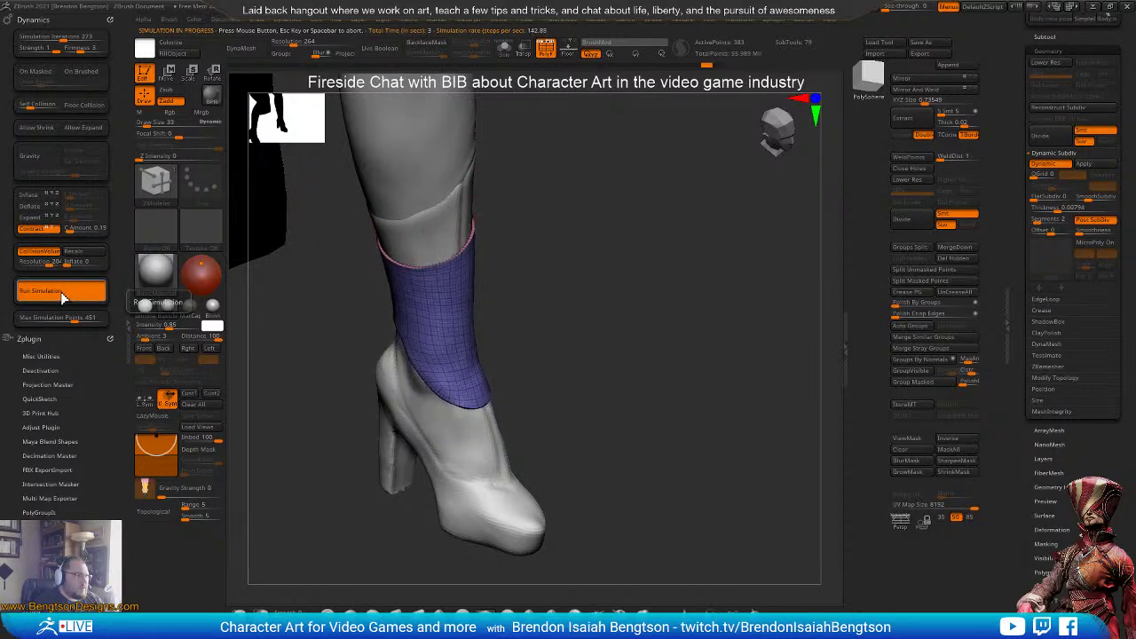
pyautogui.click(63, 297)
pyautogui.hotkey('ctrl', 'z')
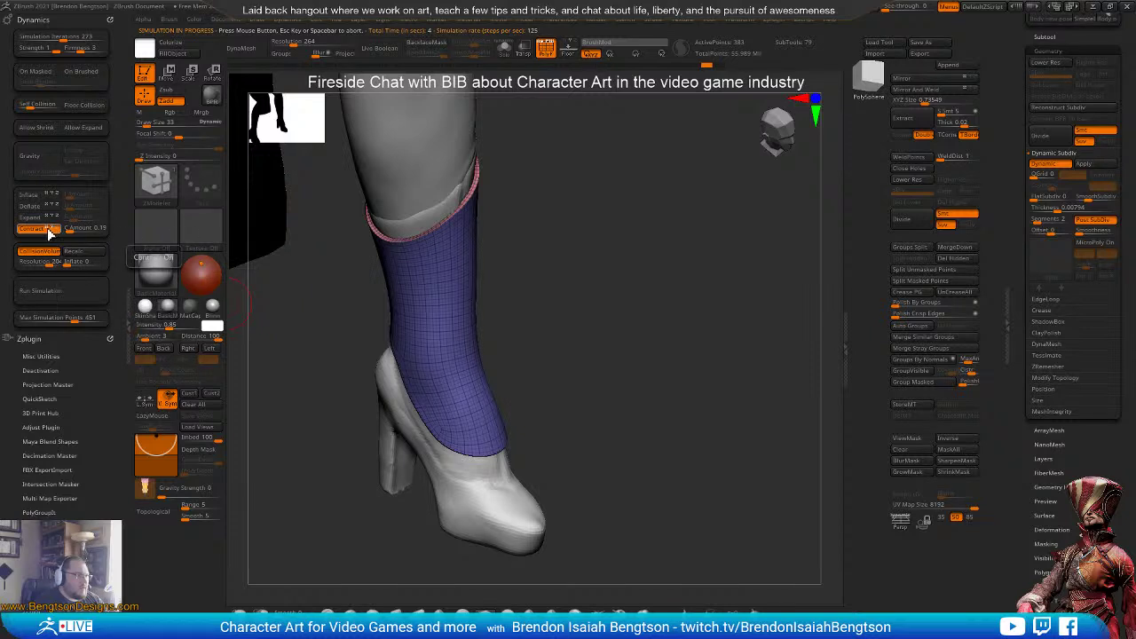
pyautogui.click(62, 297)
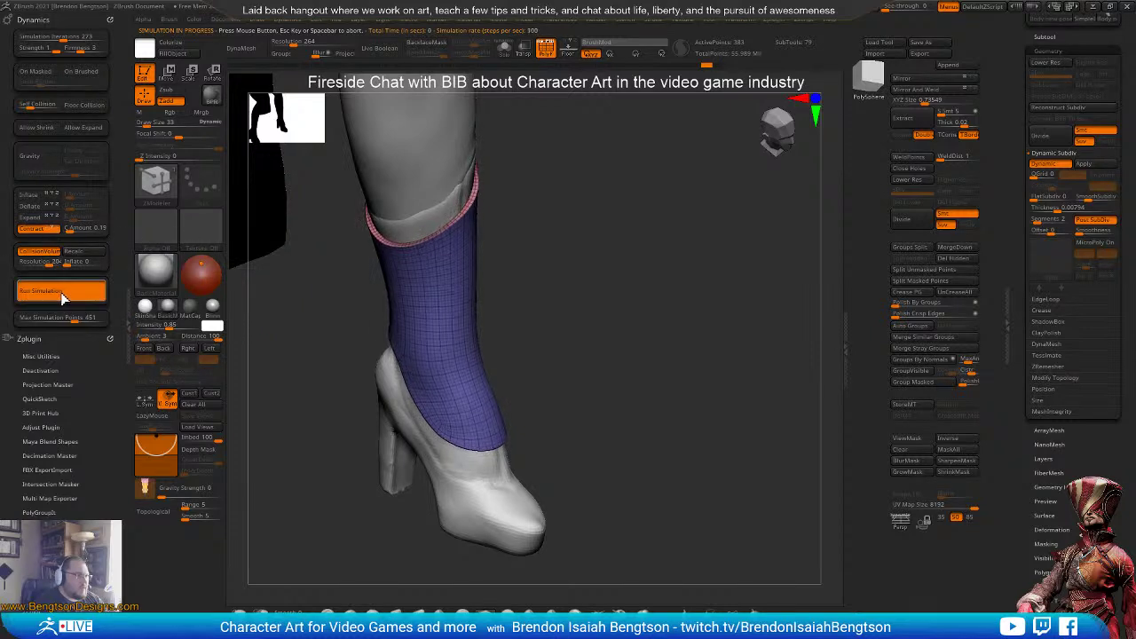
pyautogui.click(59, 285)
pyautogui.hotkey('ctrl', 'z')
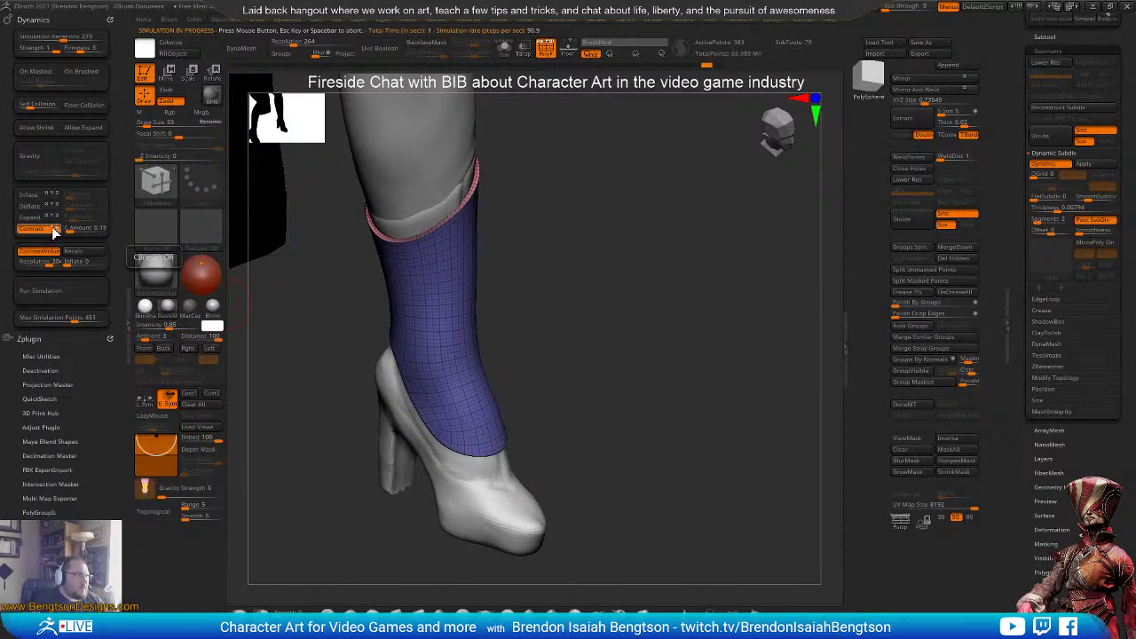
pyautogui.click(63, 298)
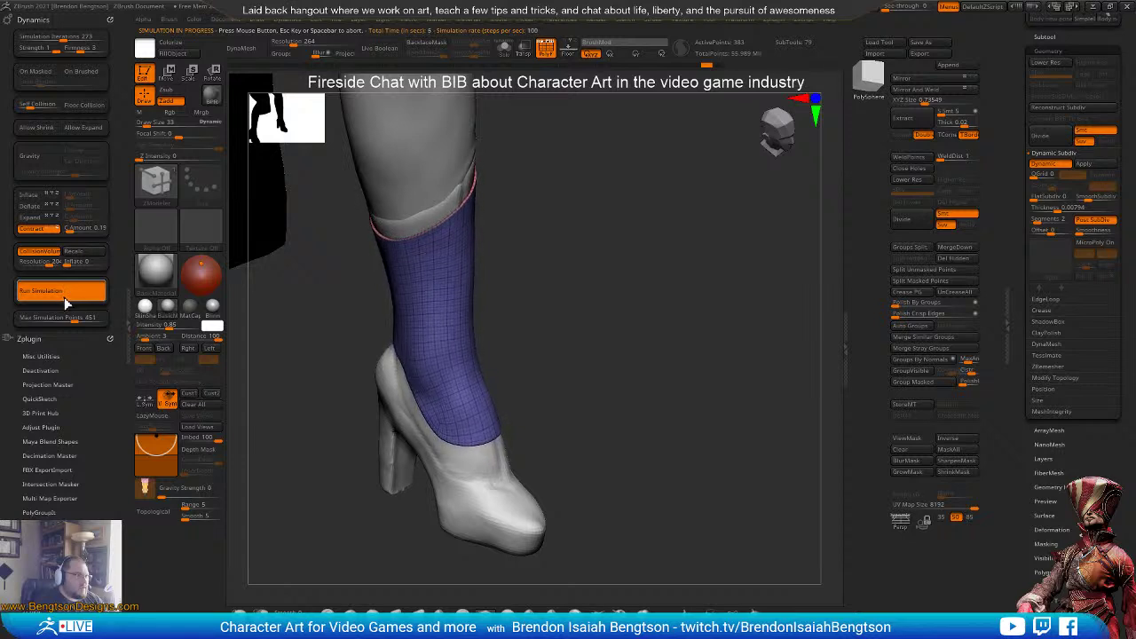
pyautogui.click(65, 294)
pyautogui.moveTo(530, 300); pyautogui.dragTo(530, 350)
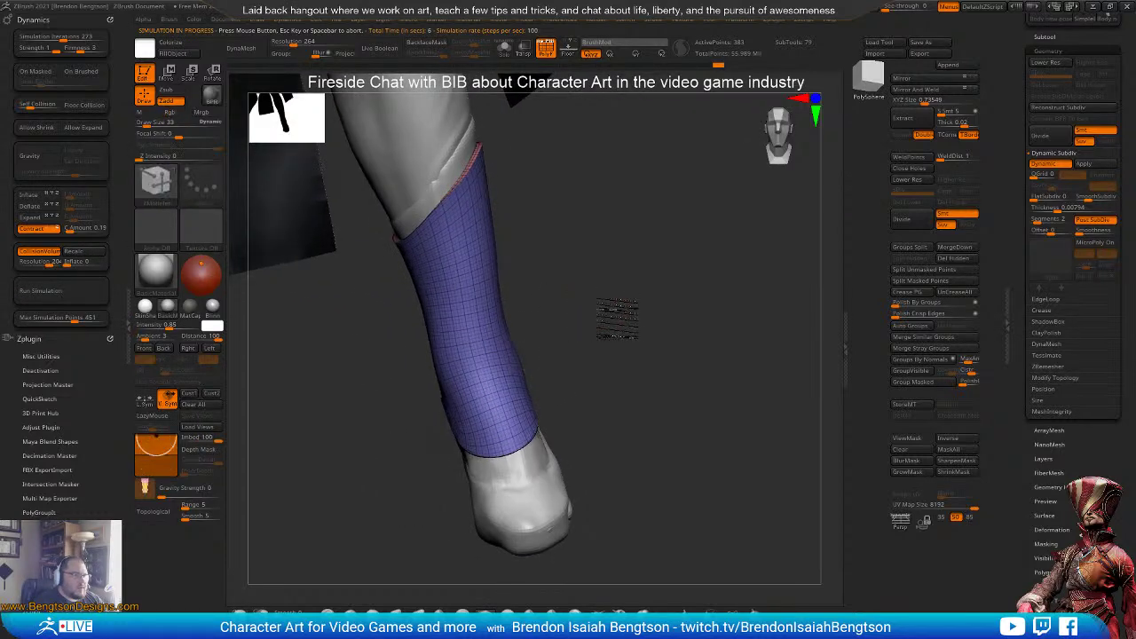
pyautogui.moveTo(619, 318)
pyautogui.mouseDown()
pyautogui.moveTo(644, 316)
pyautogui.moveTo(613, 315)
pyautogui.mouseUp()
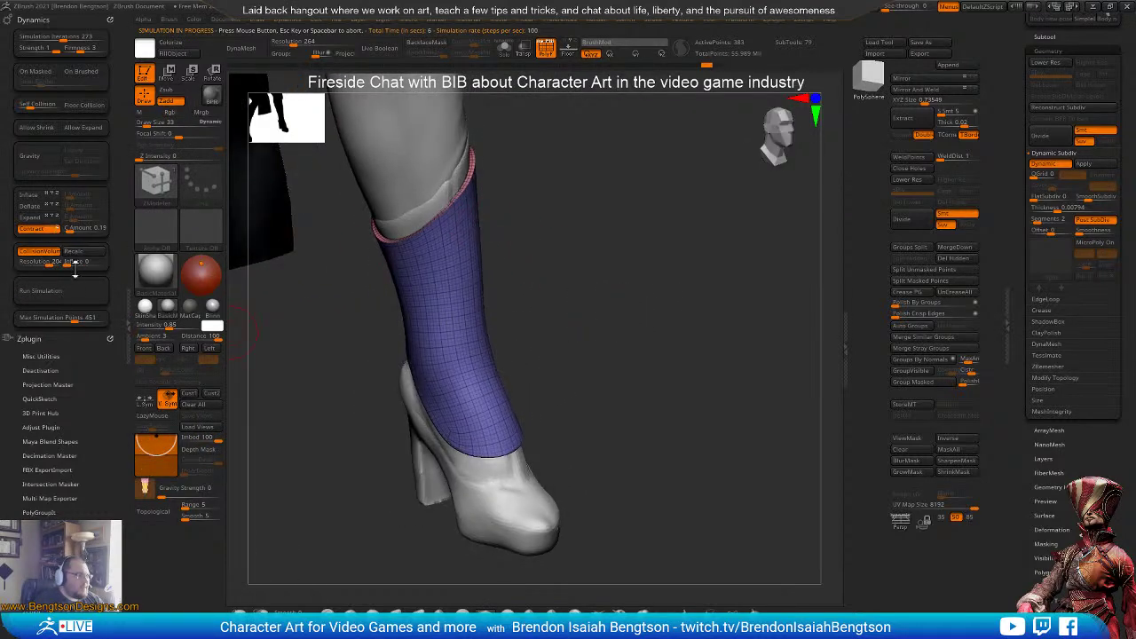
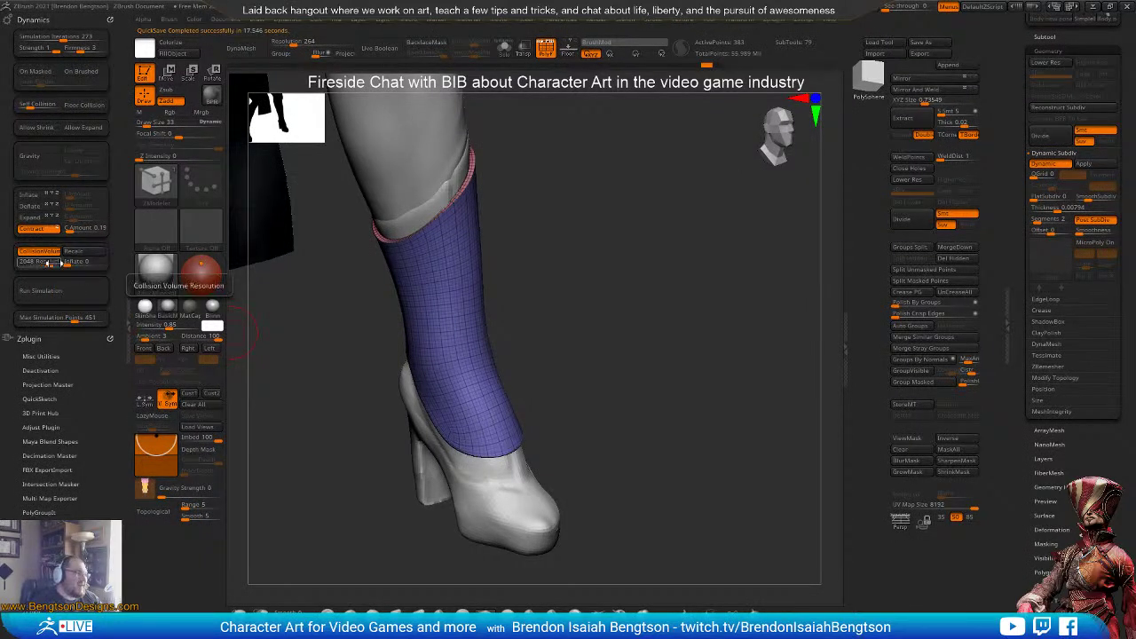
# - Raise the collision volume resolution, set Simulation Iterations to 422 and Firmness to 1, and test the contracting simulation on the long spat
pyautogui.moveTo(49, 262); pyautogui.dragTo(69, 278)
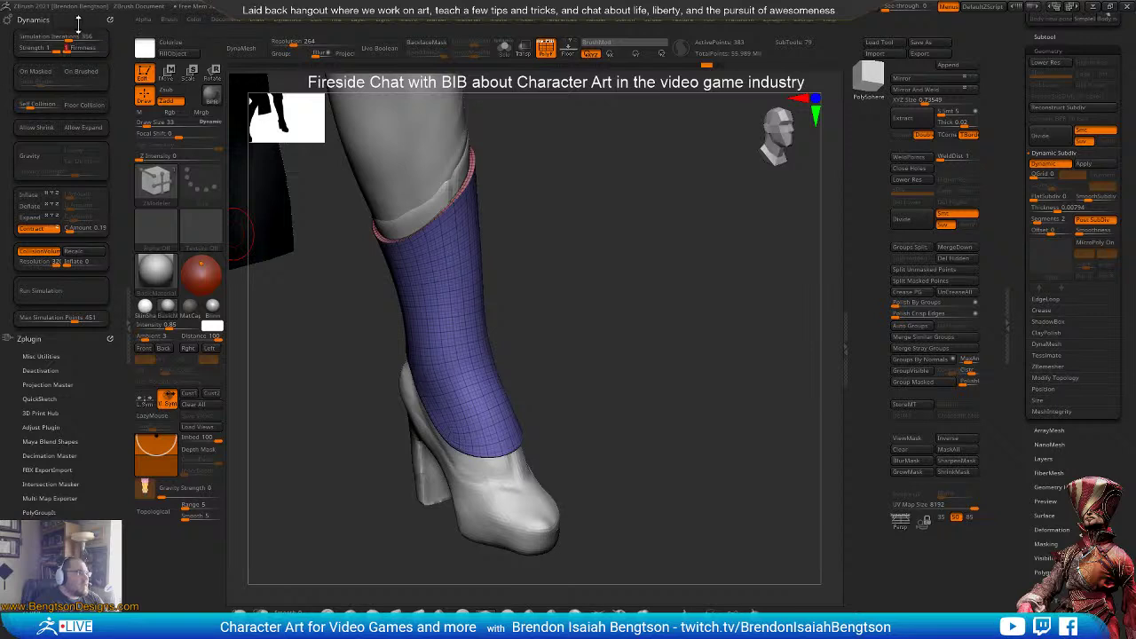
pyautogui.click(93, 291)
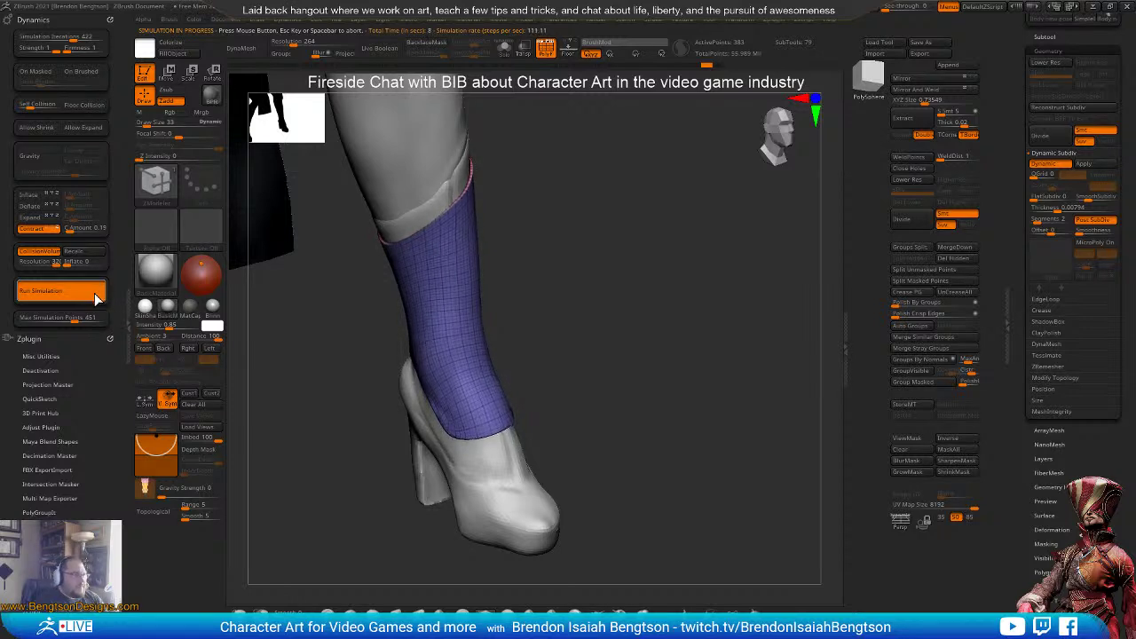
pyautogui.click(576, 319)
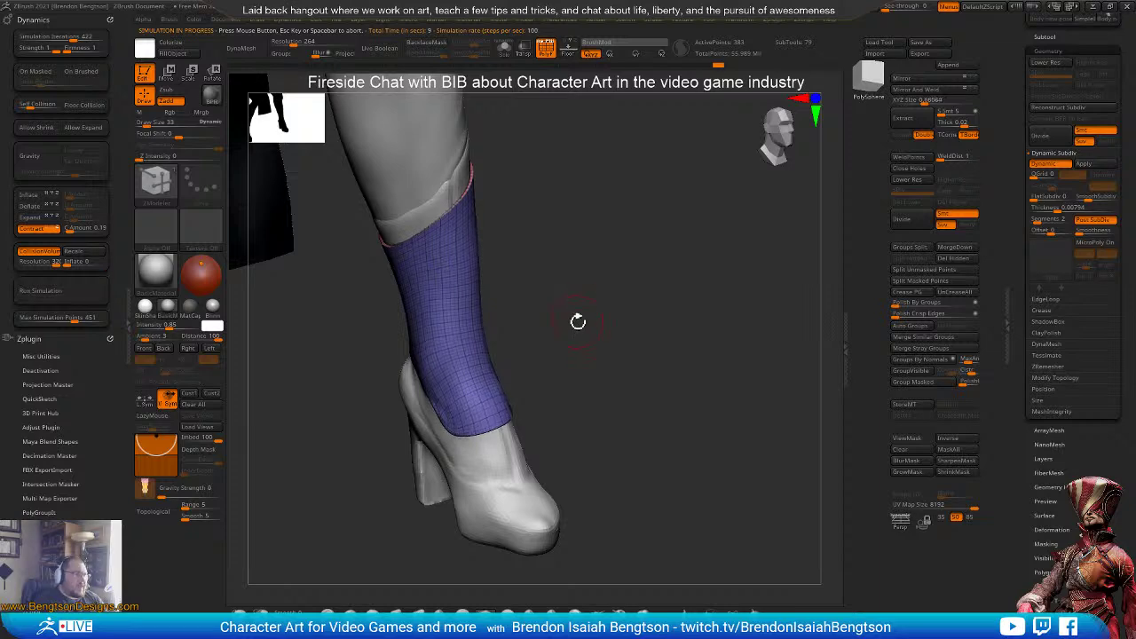
pyautogui.moveTo(579, 350)
pyautogui.mouseDown()
pyautogui.moveTo(620, 382)
pyautogui.moveTo(639, 369)
pyautogui.moveTo(573, 357)
pyautogui.mouseUp()
pyautogui.moveTo(588, 316); pyautogui.dragTo(589, 284)
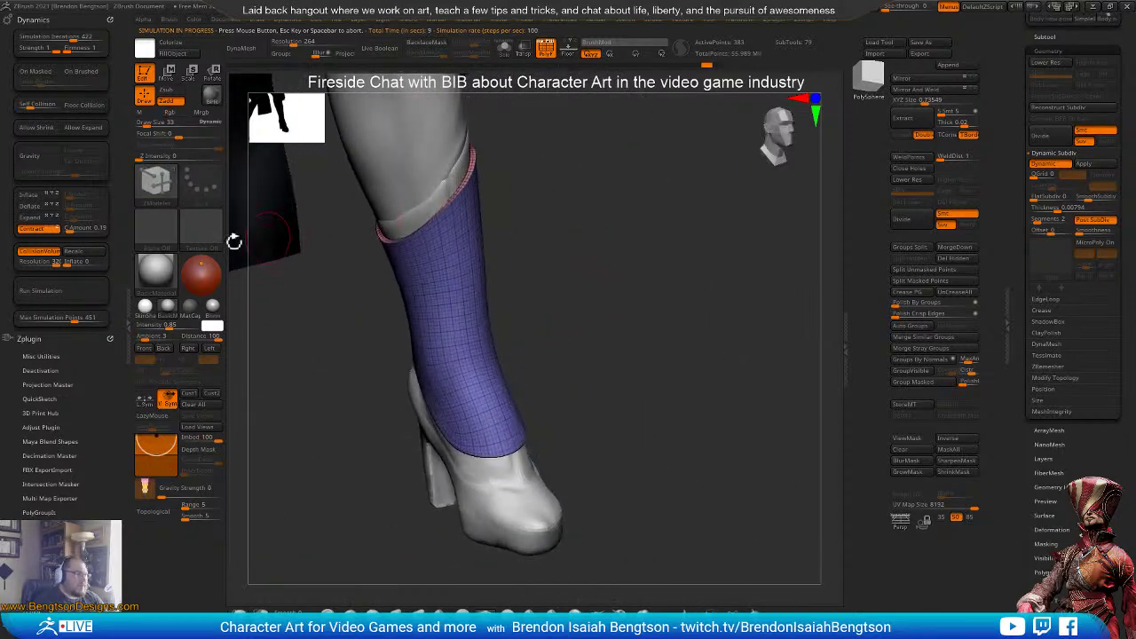
# - Set the Contract Amount to 1.46 and Max Simulation Points to 492, run the simulation on the spat, and undo it
pyautogui.moveTo(71, 229); pyautogui.dragTo(75, 229)
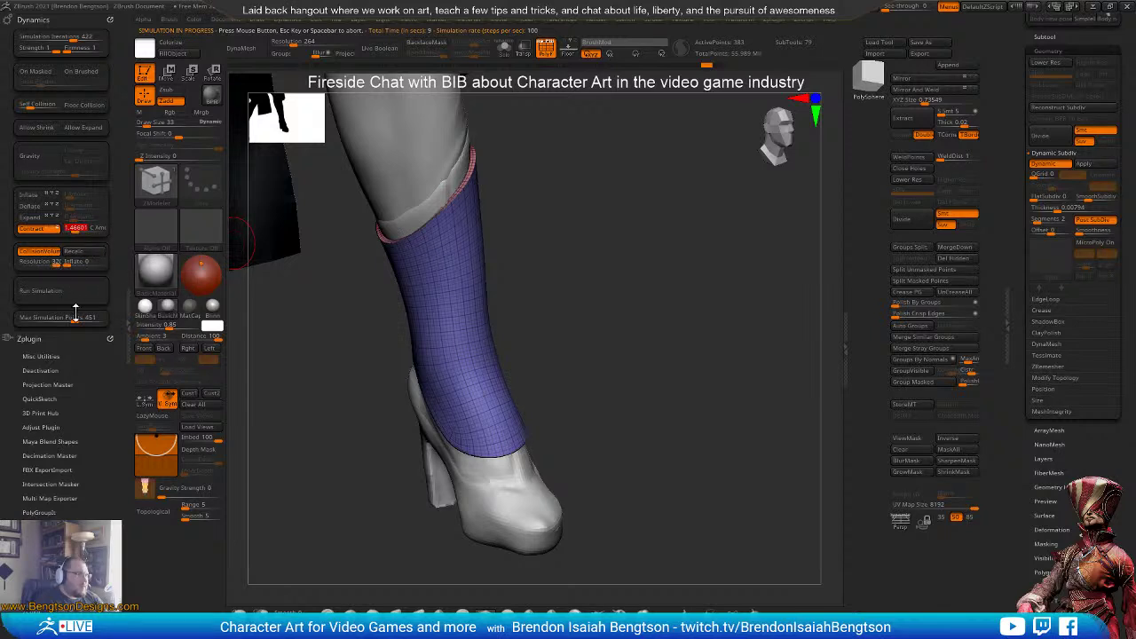
pyautogui.moveTo(78, 320); pyautogui.dragTo(71, 319)
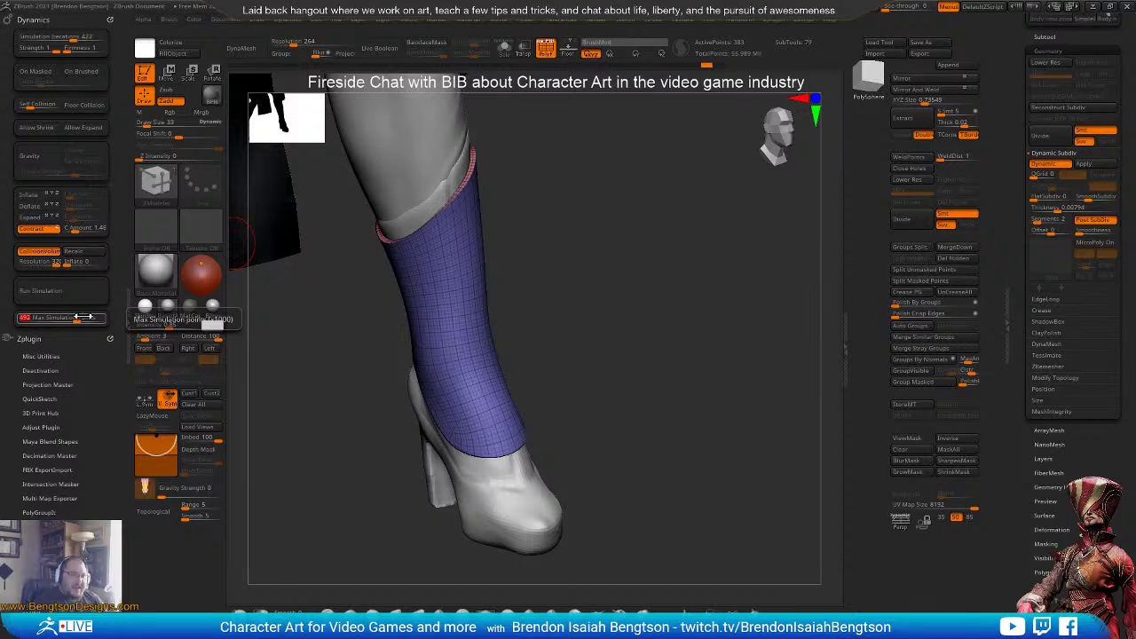
pyautogui.click(75, 299)
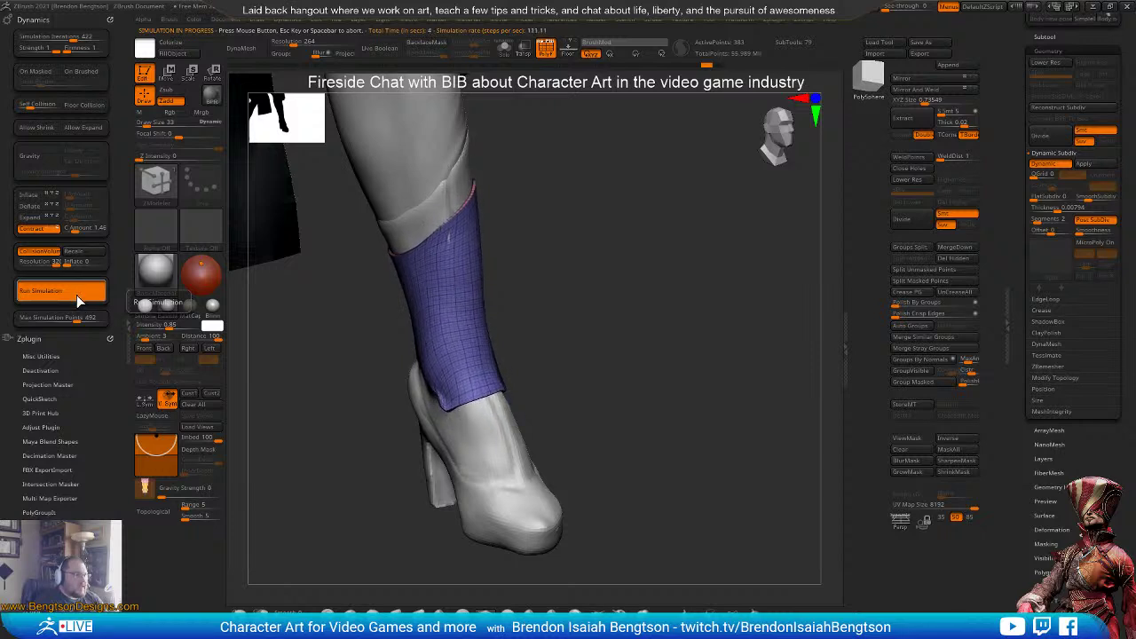
pyautogui.click(76, 293)
pyautogui.hotkey('ctrl', 'z')
# - Pull the long spat down the leg into folds around the ankle with the ClothMove brush at draw size 195
pyautogui.moveTo(582, 302)
pyautogui.mouseDown()
pyautogui.moveTo(602, 316)
pyautogui.moveTo(559, 444)
pyautogui.mouseUp()
pyautogui.press('b')
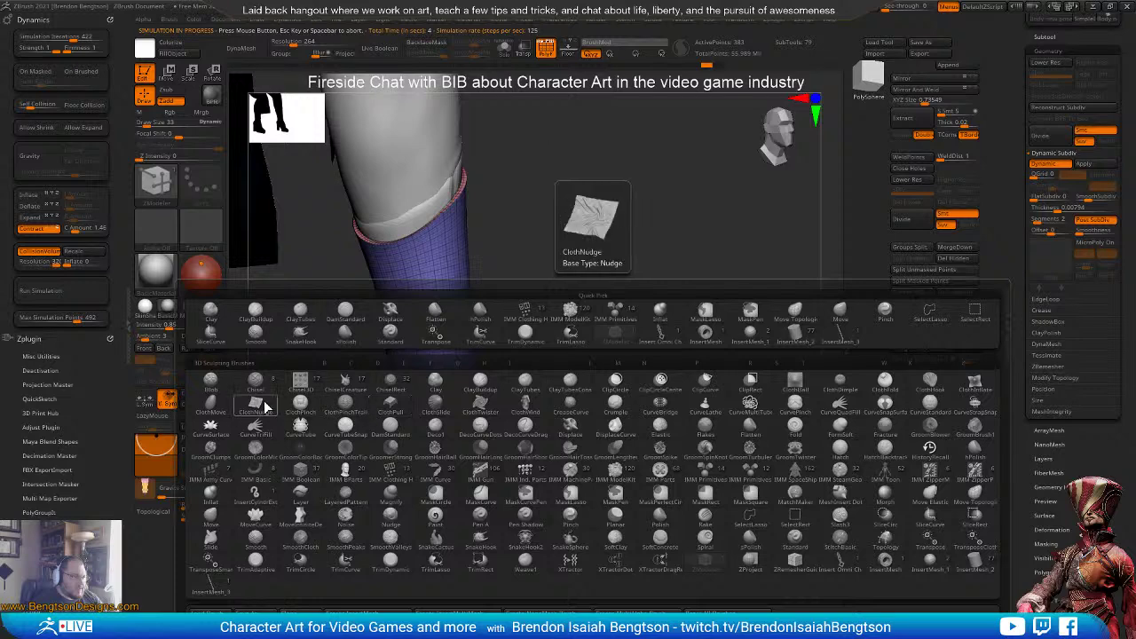
pyautogui.click(226, 407)
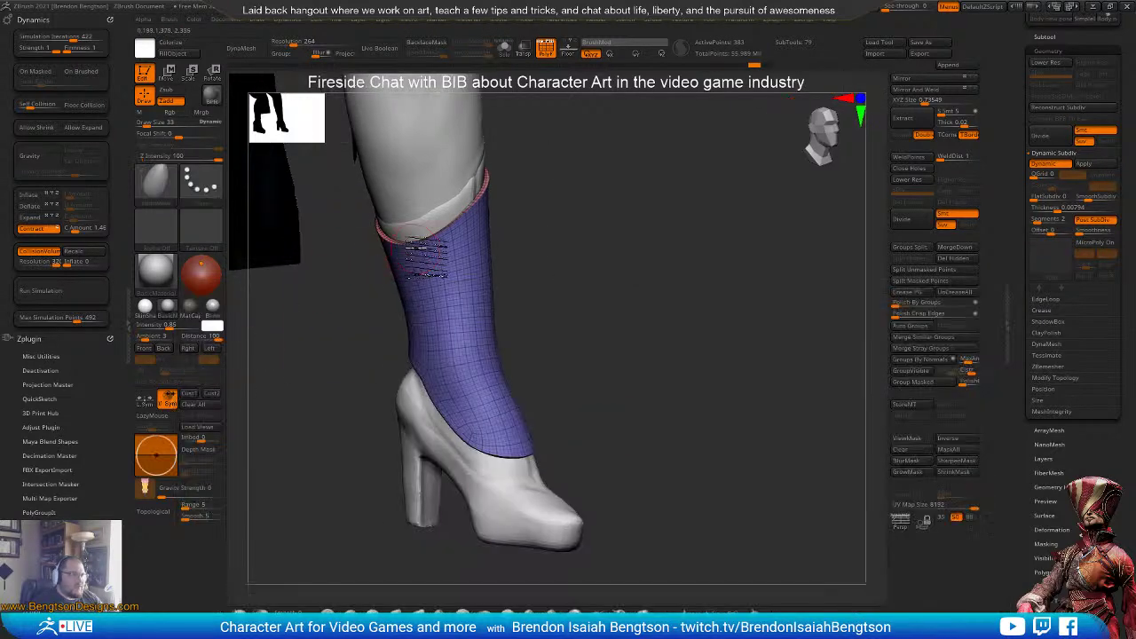
pyautogui.press('space')
pyautogui.moveTo(444, 238); pyautogui.dragTo(493, 300)
pyautogui.moveTo(605, 341)
pyautogui.mouseDown()
pyautogui.moveTo(564, 359)
pyautogui.moveTo(517, 347)
pyautogui.moveTo(520, 311)
pyautogui.mouseUp()
pyautogui.moveTo(518, 239); pyautogui.dragTo(517, 300)
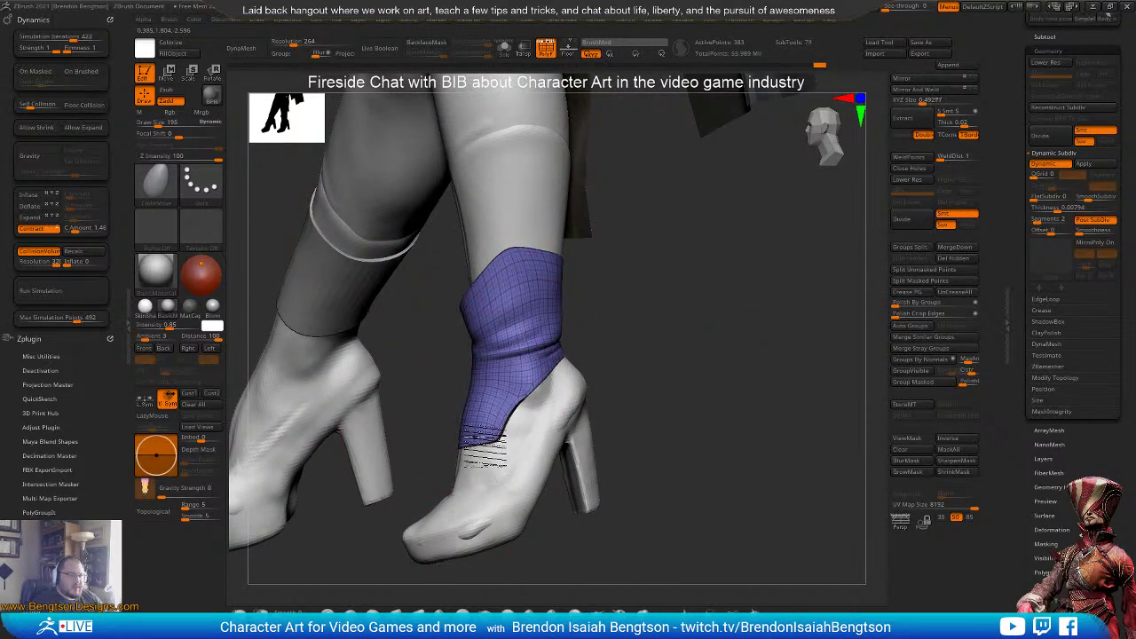
pyautogui.moveTo(739, 442); pyautogui.dragTo(594, 332)
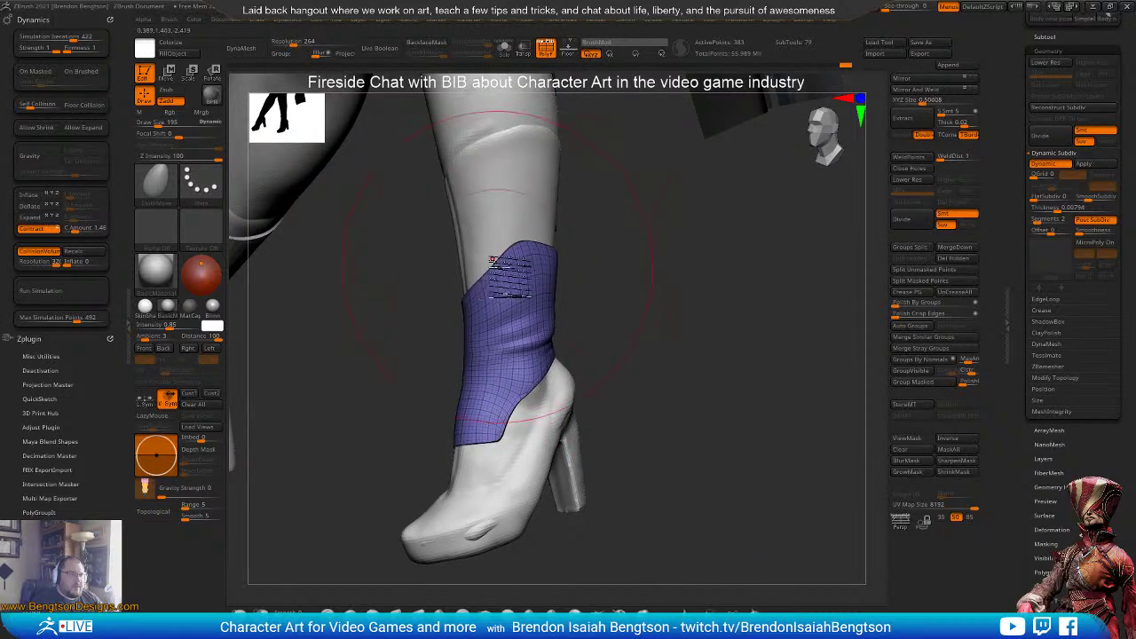
# - Reduce the ClothMove draw size to 110 and work the spat's upper edge down toward the ankle
pyautogui.press('space')
pyautogui.moveTo(521, 250); pyautogui.dragTo(516, 249)
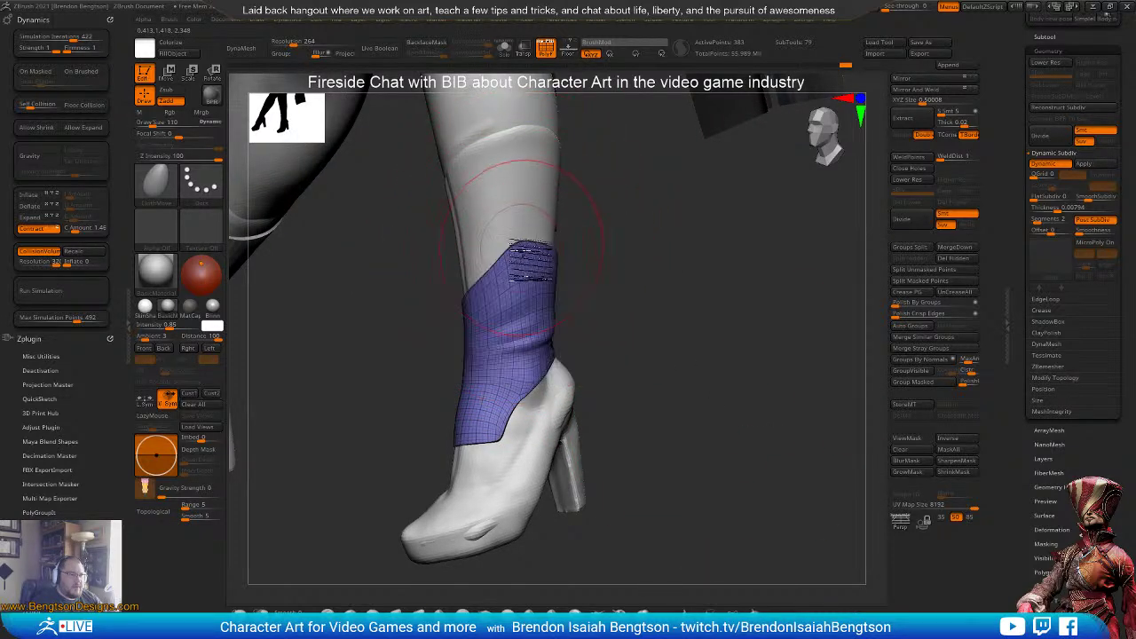
pyautogui.moveTo(619, 328)
pyautogui.mouseDown(button='right')
pyautogui.moveTo(690, 338)
pyautogui.moveTo(634, 369)
pyautogui.moveTo(661, 373)
pyautogui.moveTo(508, 338)
pyautogui.mouseUp(button='right')
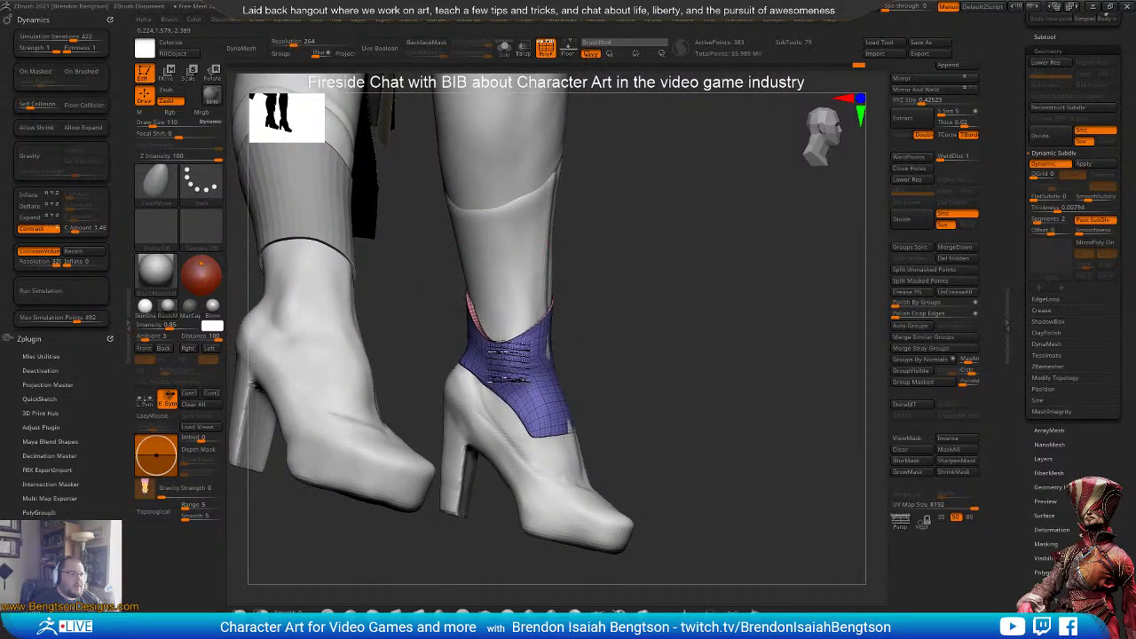
# - Undo the ClothMove strokes on the long spat back to its smooth full-length shape
pyautogui.moveTo(604, 316); pyautogui.dragTo(609, 355, button='right')
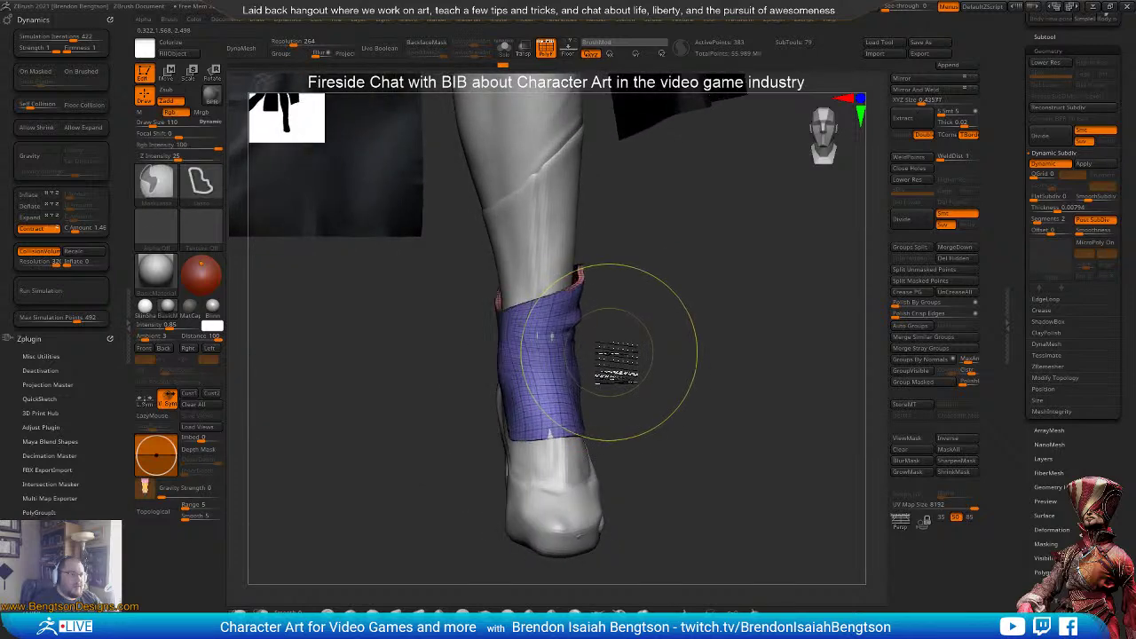
pyautogui.hotkey('ctrl', 'z')
pyautogui.hotkey('ctrl', 'z')
pyautogui.hotkey('ctrl', 'z')
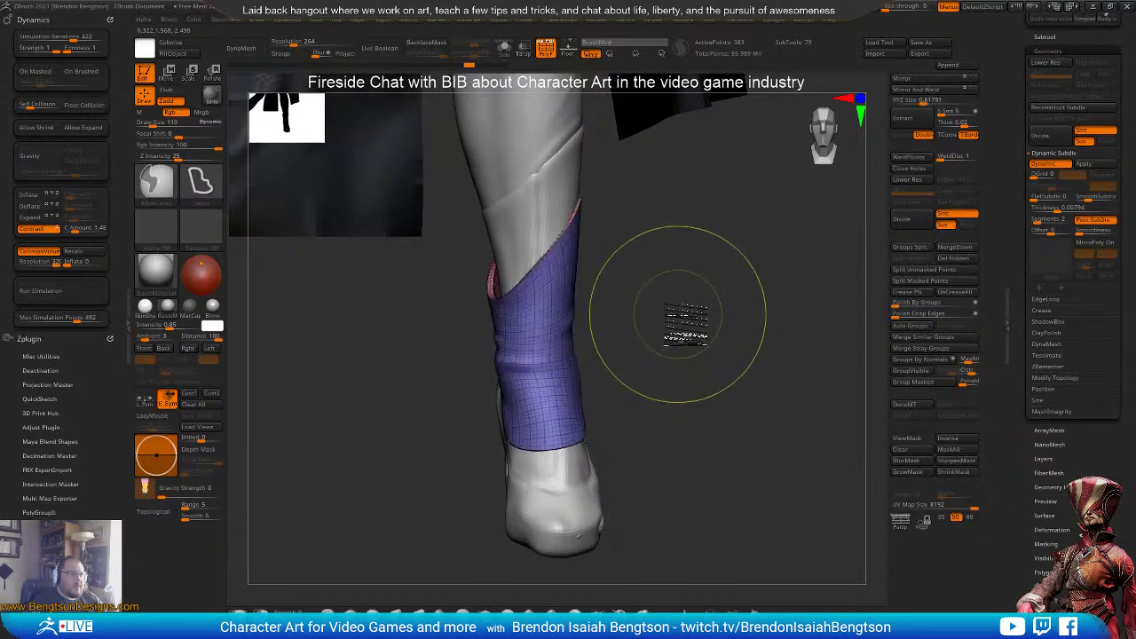
pyautogui.moveTo(677, 313)
pyautogui.mouseDown(button='right')
pyautogui.moveTo(695, 315)
pyautogui.moveTo(574, 331)
pyautogui.moveTo(569, 343)
pyautogui.moveTo(546, 324)
pyautogui.mouseUp(button='right')
pyautogui.hotkey('ctrl', 'shift', 'z')
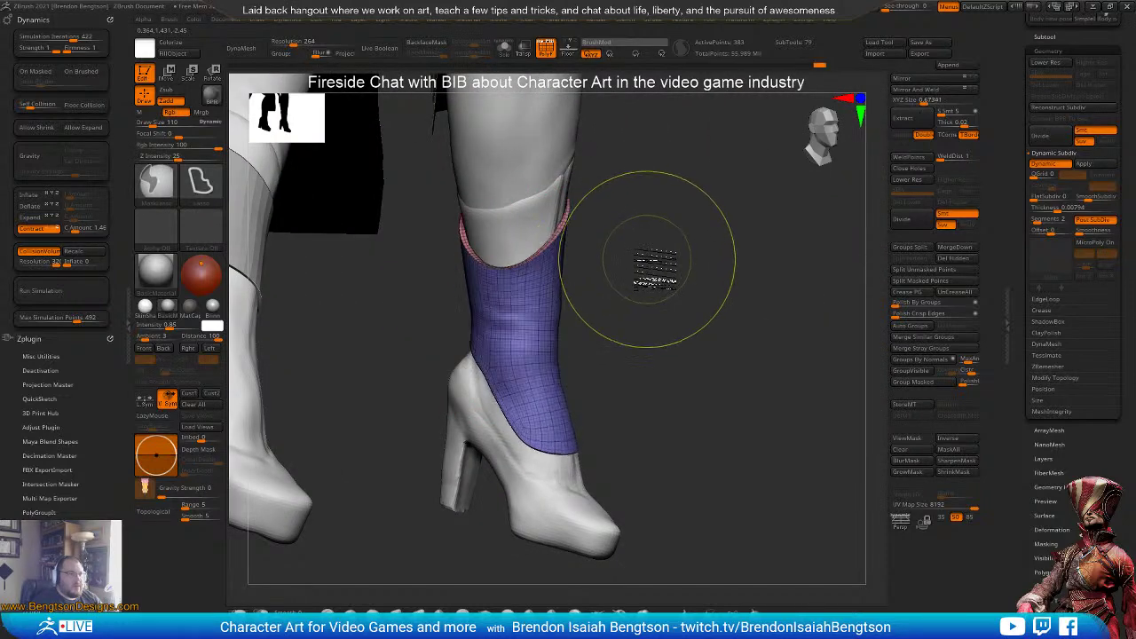
pyautogui.moveTo(684, 287)
pyautogui.mouseDown(button='right')
pyautogui.moveTo(659, 284)
pyautogui.moveTo(671, 311)
pyautogui.mouseUp(button='right')
pyautogui.hotkey('ctrl', 'z')
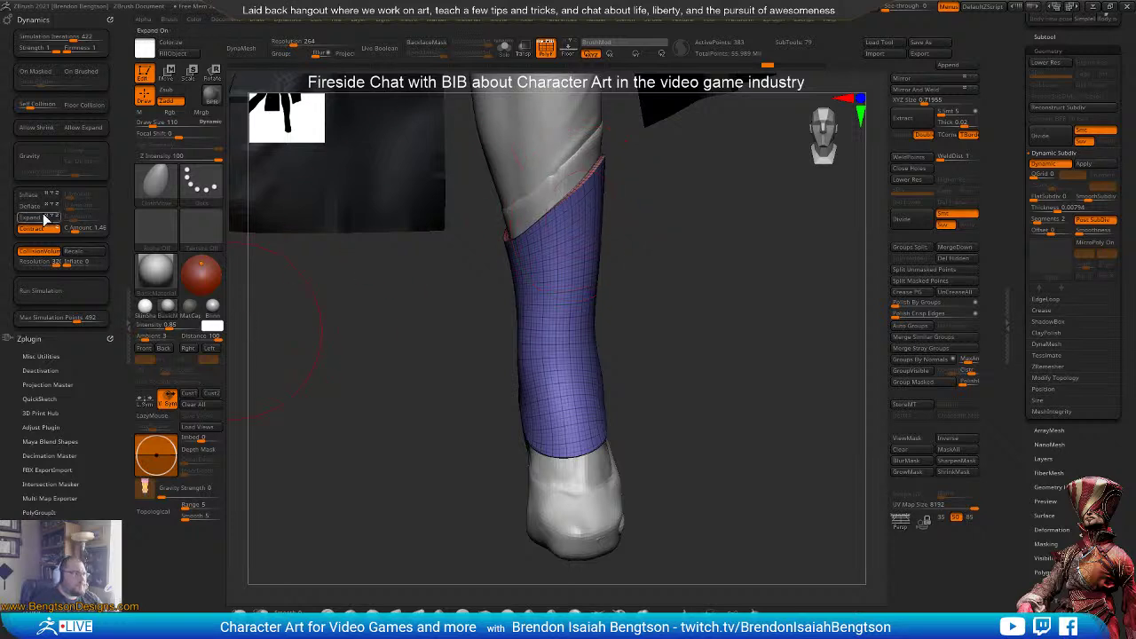
# - Turn off Contract, enable On Brushed, and push the long spat down into folds with the ClothMove brush at draw size 119
pyautogui.click(37, 230)
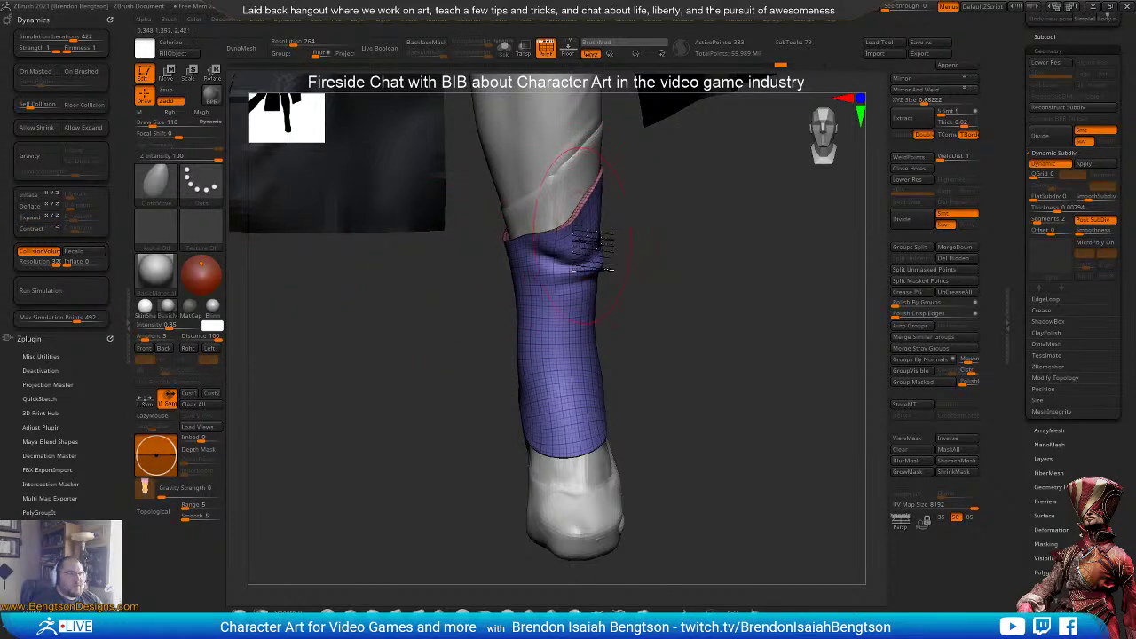
pyautogui.press('space')
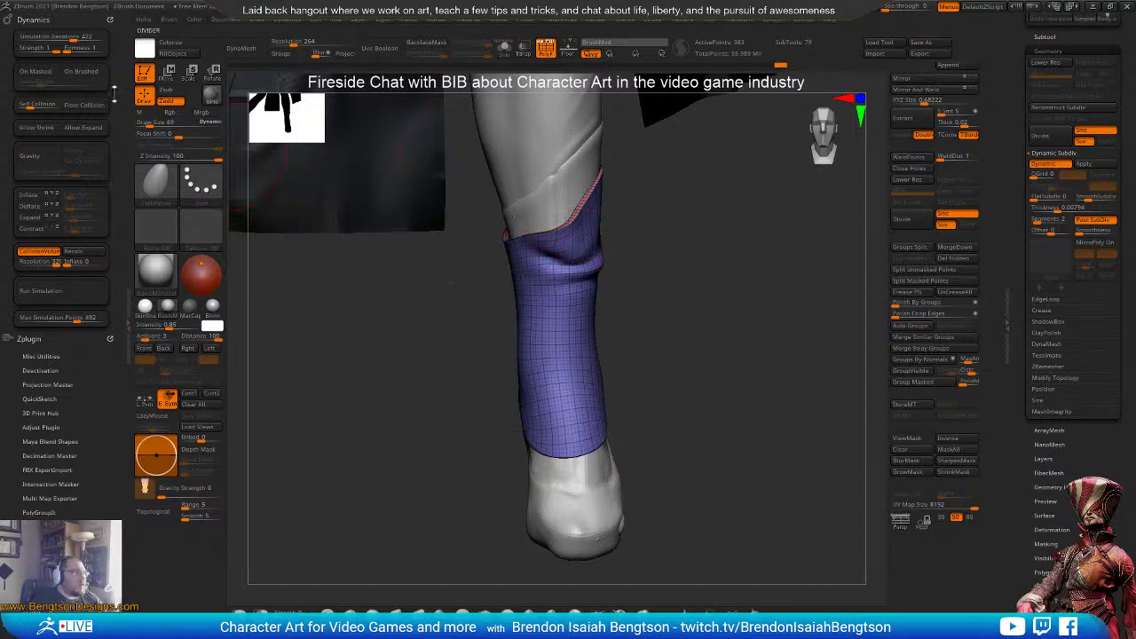
pyautogui.click(82, 73)
pyautogui.moveTo(378, 329)
pyautogui.mouseDown()
pyautogui.moveTo(652, 229)
pyautogui.moveTo(623, 321)
pyautogui.moveTo(646, 277)
pyautogui.mouseUp()
pyautogui.press('space')
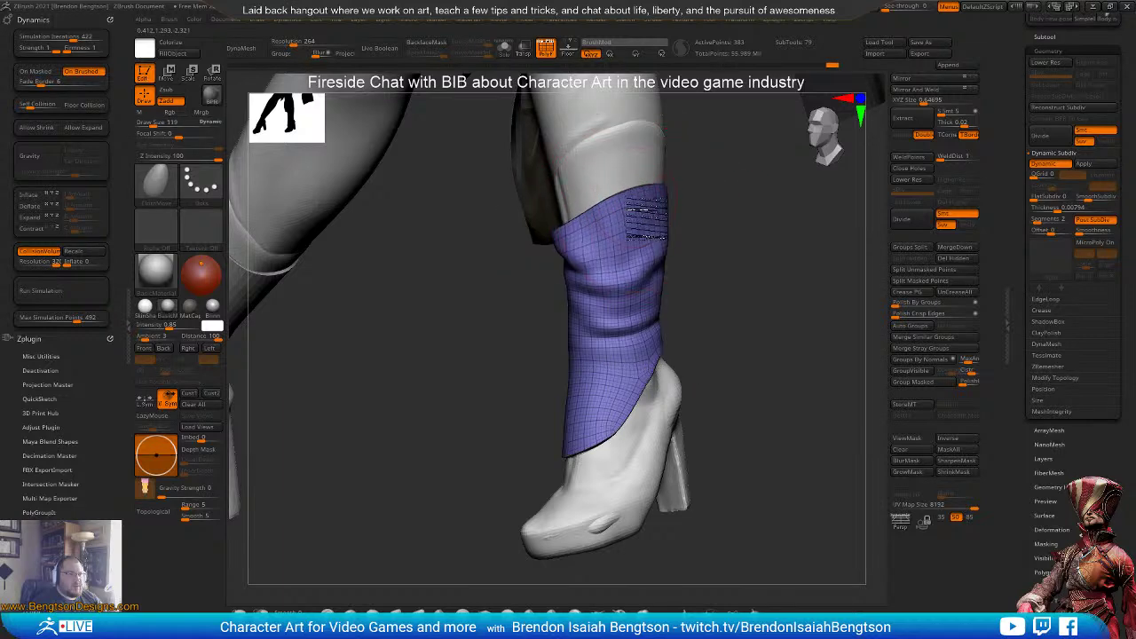
pyautogui.moveTo(737, 306); pyautogui.dragTo(717, 293)
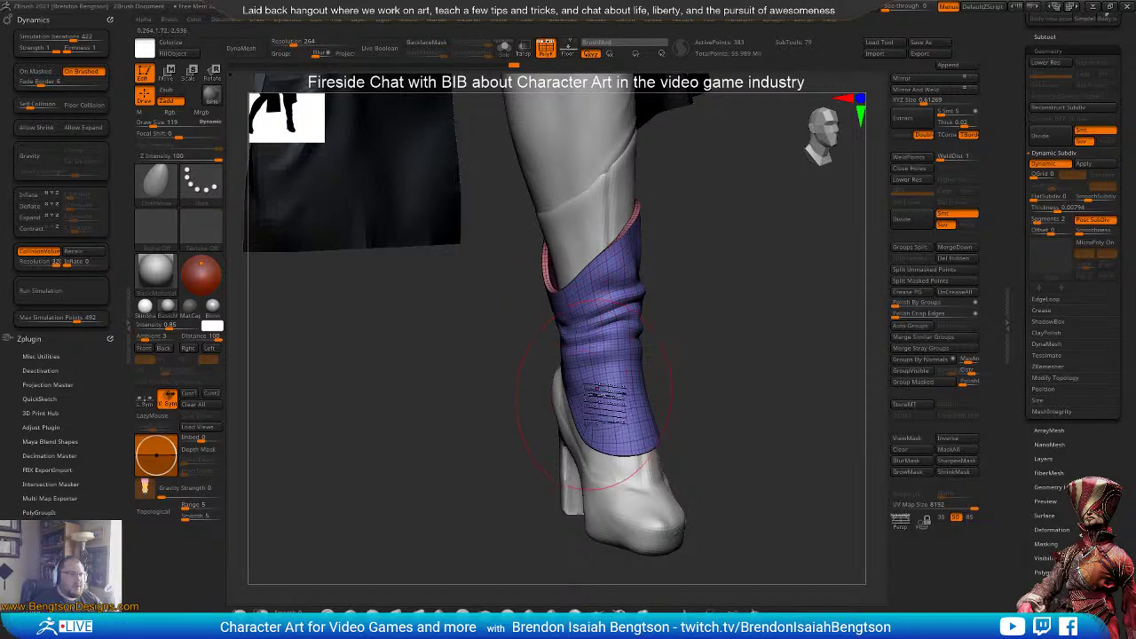
pyautogui.moveTo(723, 315); pyautogui.dragTo(733, 308)
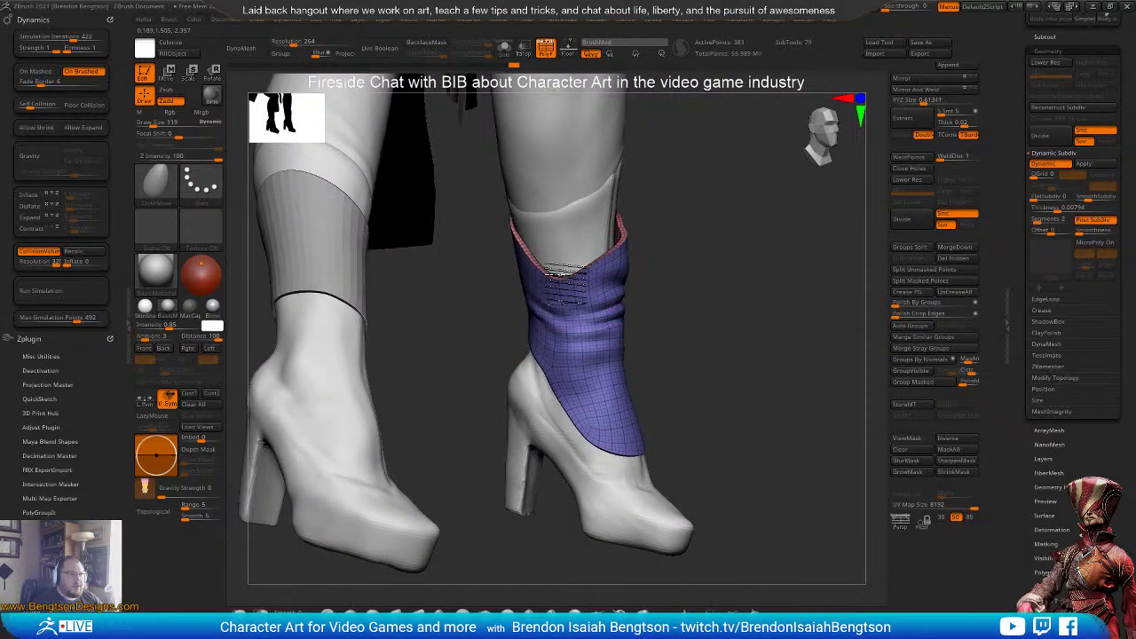
# - Reduce the ClothMove draw size to 49 and shape the spat's upper edge and the small folds around the leg
pyautogui.press('space')
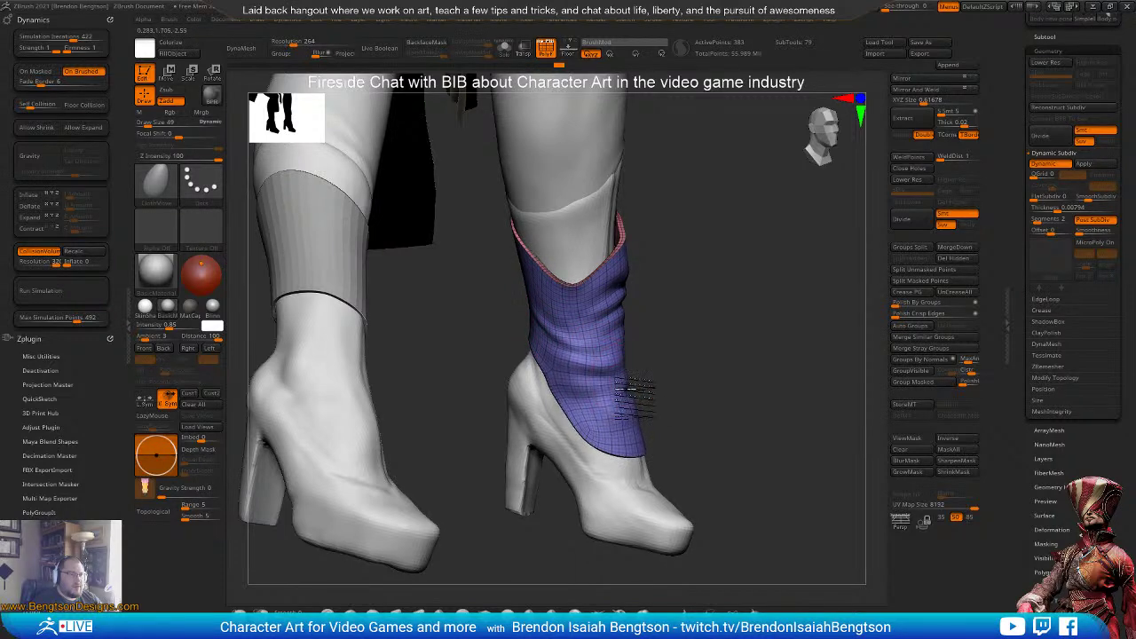
pyautogui.moveTo(707, 328); pyautogui.dragTo(628, 305)
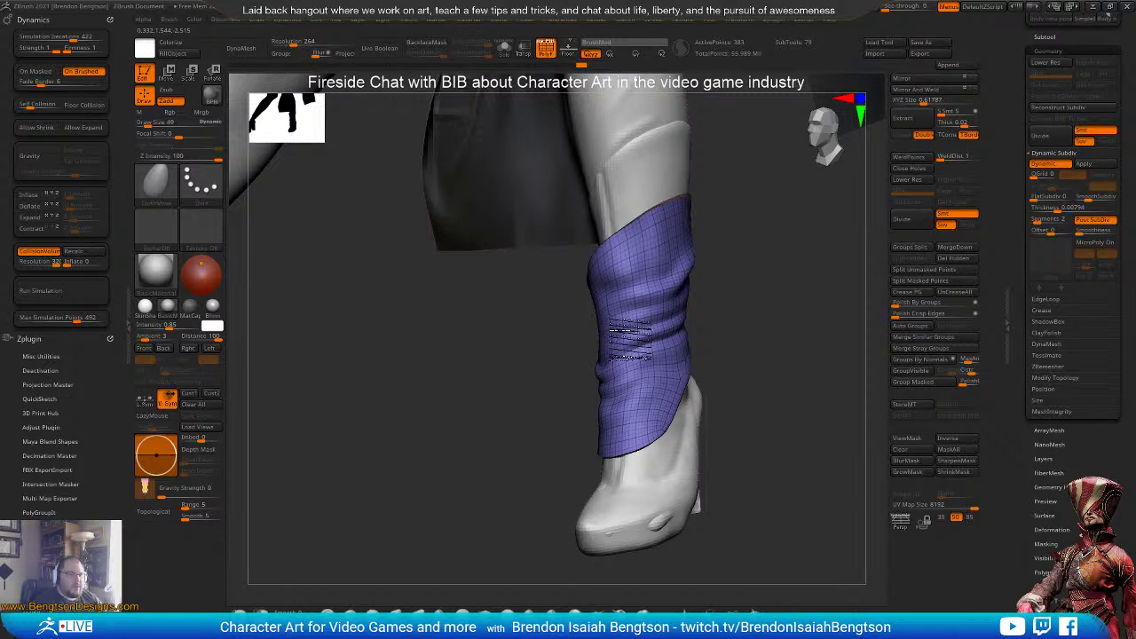
pyautogui.keyDown('alt'); pyautogui.moveTo(838, 389); pyautogui.dragTo(747, 384); pyautogui.keyUp('alt')
pyautogui.moveTo(745, 377); pyautogui.dragTo(669, 384, button='right')
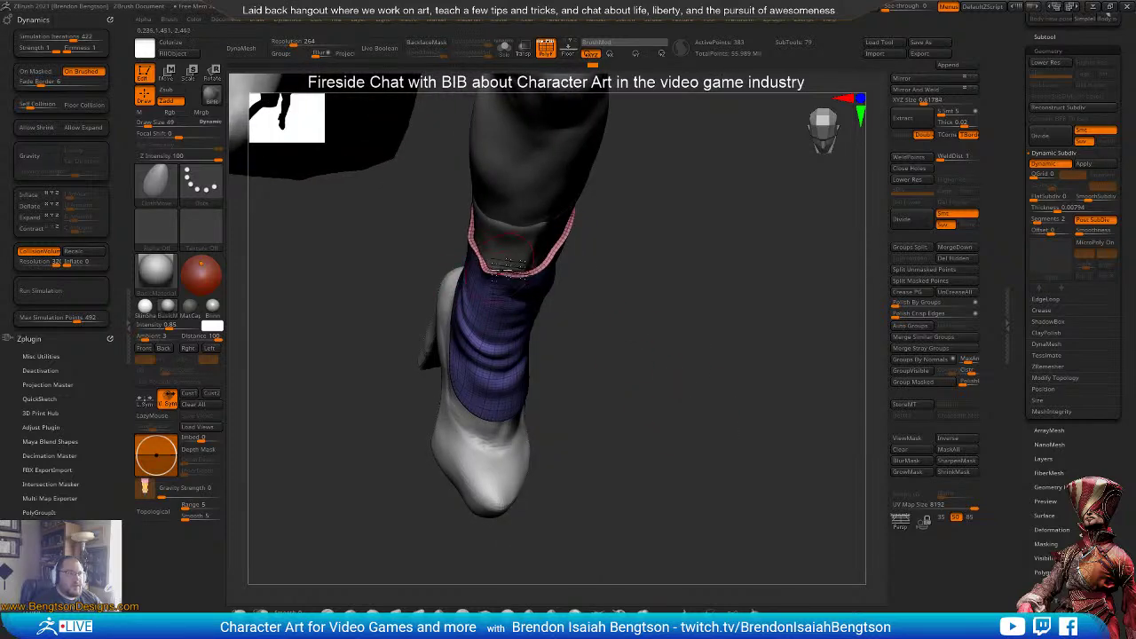
pyautogui.moveTo(506, 257); pyautogui.dragTo(529, 268, button='right')
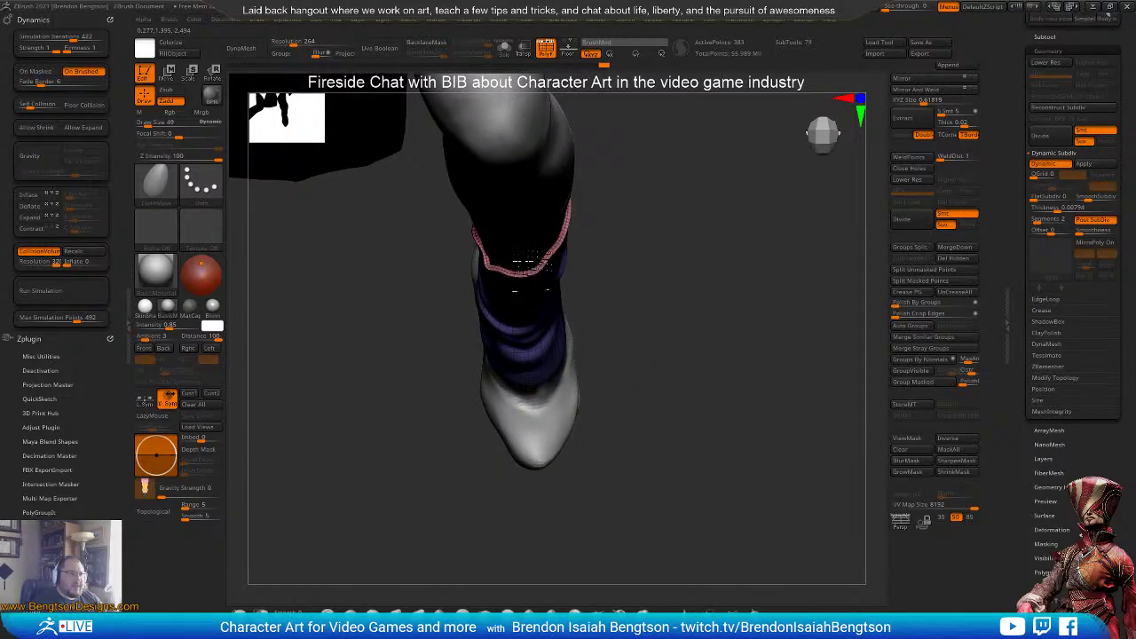
pyautogui.moveTo(654, 316); pyautogui.dragTo(486, 312, button='right')
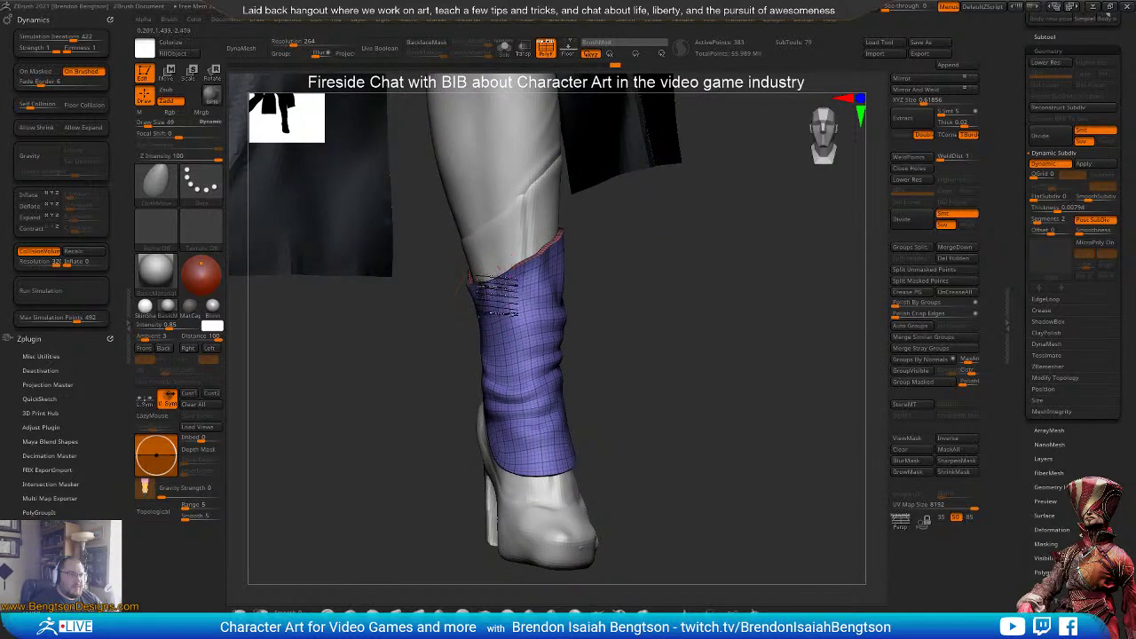
pyautogui.moveTo(682, 361)
pyautogui.keyDown('ctrl'); pyautogui.mouseDown(button='right')
pyautogui.moveTo(670, 267)
pyautogui.moveTo(660, 380)
pyautogui.moveTo(584, 392)
pyautogui.moveTo(597, 346)
pyautogui.moveTo(631, 401)
pyautogui.moveTo(609, 325)
pyautogui.moveTo(650, 327)
pyautogui.moveTo(637, 321)
pyautogui.mouseUp(button='right'); pyautogui.keyUp('ctrl')
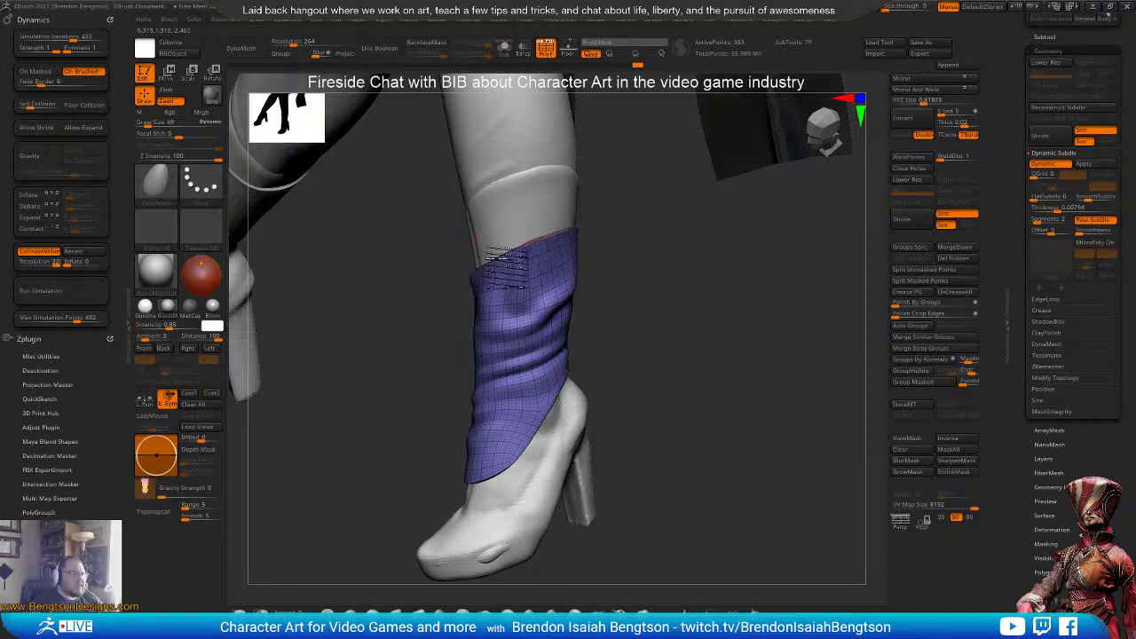
# - Raise the ClothMove draw size to 149 and shift the spat's cloth broadly from the upper edge to the lower tip
pyautogui.press('space')
pyautogui.moveTo(495, 255); pyautogui.dragTo(520, 255)
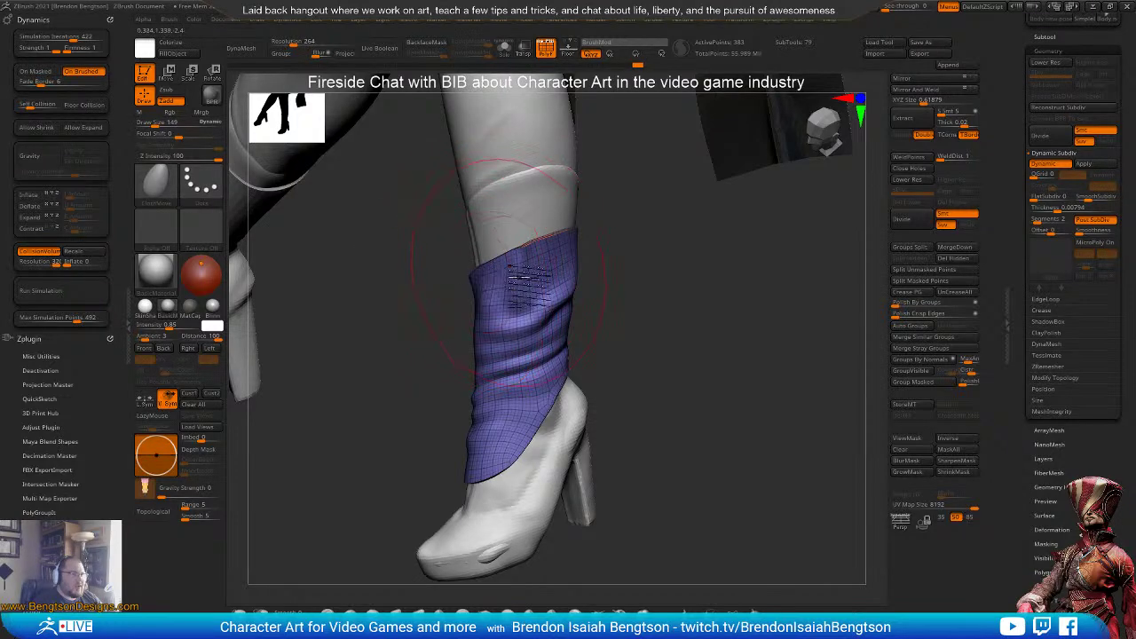
pyautogui.moveTo(670, 338); pyautogui.dragTo(613, 386)
pyautogui.moveTo(628, 424); pyautogui.dragTo(568, 435)
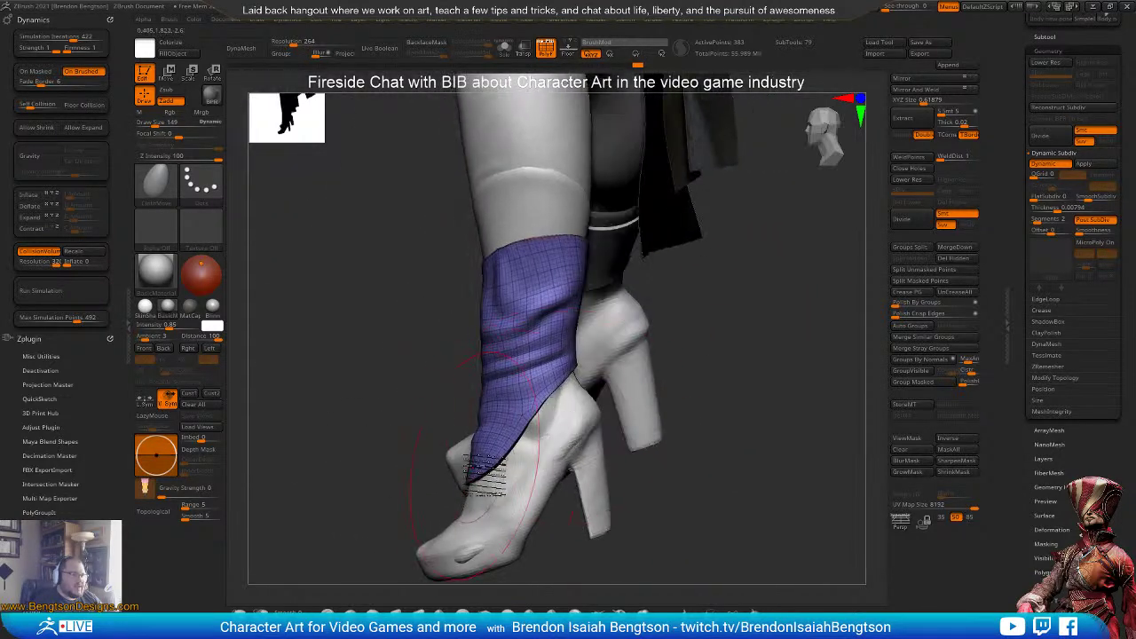
pyautogui.moveTo(350, 394); pyautogui.dragTo(577, 373, button='right')
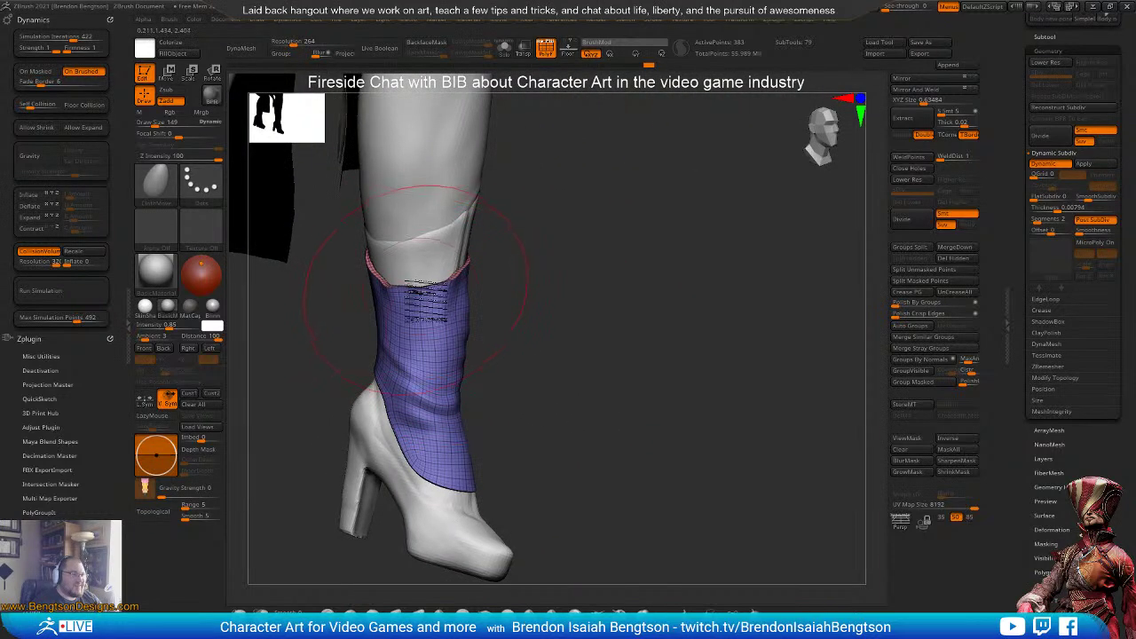
# - Set the ClothMove draw size to 62 and bunch the spat's cloth into tighter folds above the ankle
pyautogui.press('space')
pyautogui.moveTo(427, 276)
pyautogui.mouseDown()
pyautogui.moveTo(417, 275)
pyautogui.moveTo(434, 266)
pyautogui.mouseUp()
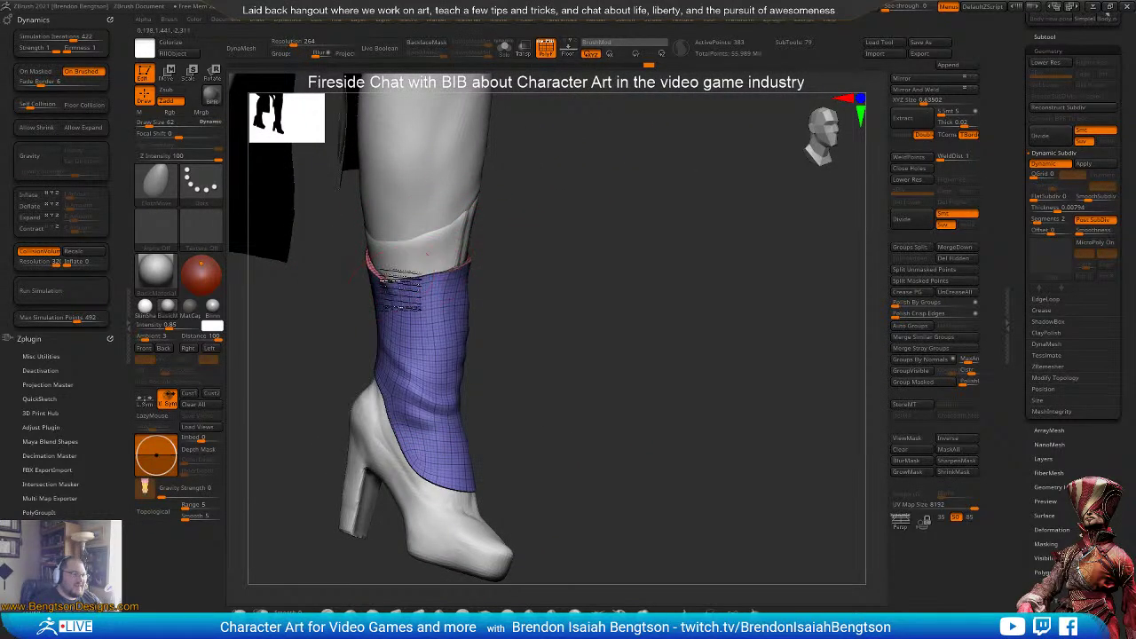
pyautogui.moveTo(564, 253)
pyautogui.mouseDown(button='right')
pyautogui.moveTo(546, 277)
pyautogui.moveTo(568, 322)
pyautogui.moveTo(565, 301)
pyautogui.mouseUp(button='right')
pyautogui.moveTo(545, 260)
pyautogui.mouseDown()
pyautogui.moveTo(560, 310)
pyautogui.moveTo(575, 313)
pyautogui.mouseUp()
pyautogui.moveTo(444, 354)
pyautogui.mouseDown()
pyautogui.moveTo(456, 308)
pyautogui.moveTo(444, 327)
pyautogui.moveTo(397, 323)
pyautogui.moveTo(424, 323)
pyautogui.mouseUp()
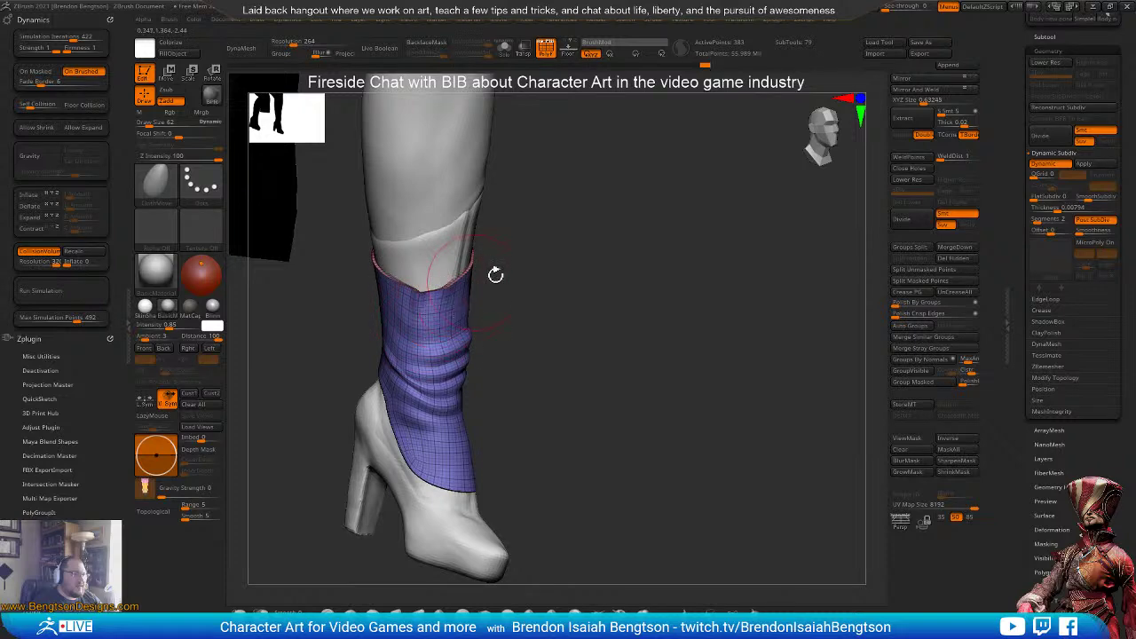
pyautogui.moveTo(595, 304); pyautogui.dragTo(535, 302)
pyautogui.moveTo(513, 355); pyautogui.dragTo(501, 390)
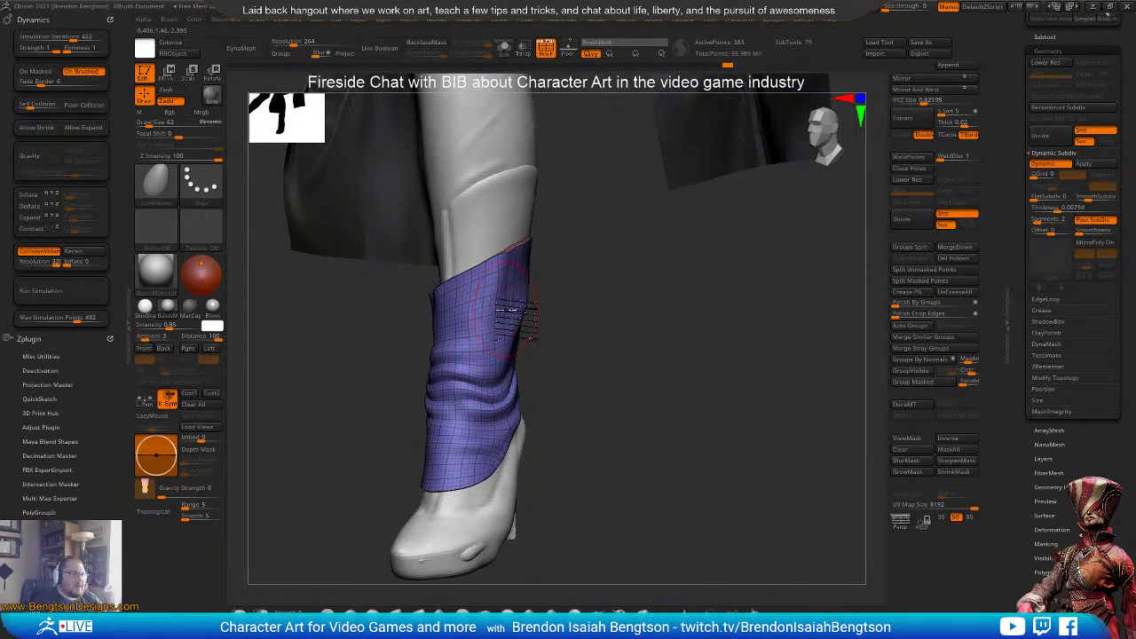
# - Turn off On Brushed and pull the spat's upper section down the leg with the ClothMove brush at draw size 129
pyautogui.moveTo(597, 331); pyautogui.dragTo(543, 320)
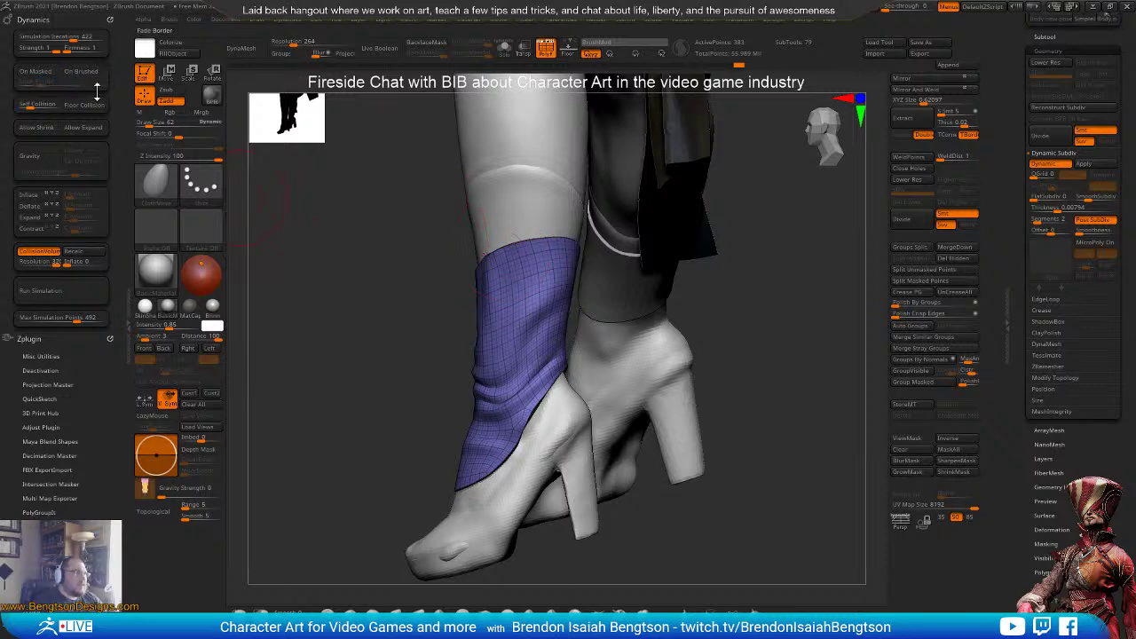
pyautogui.press('space')
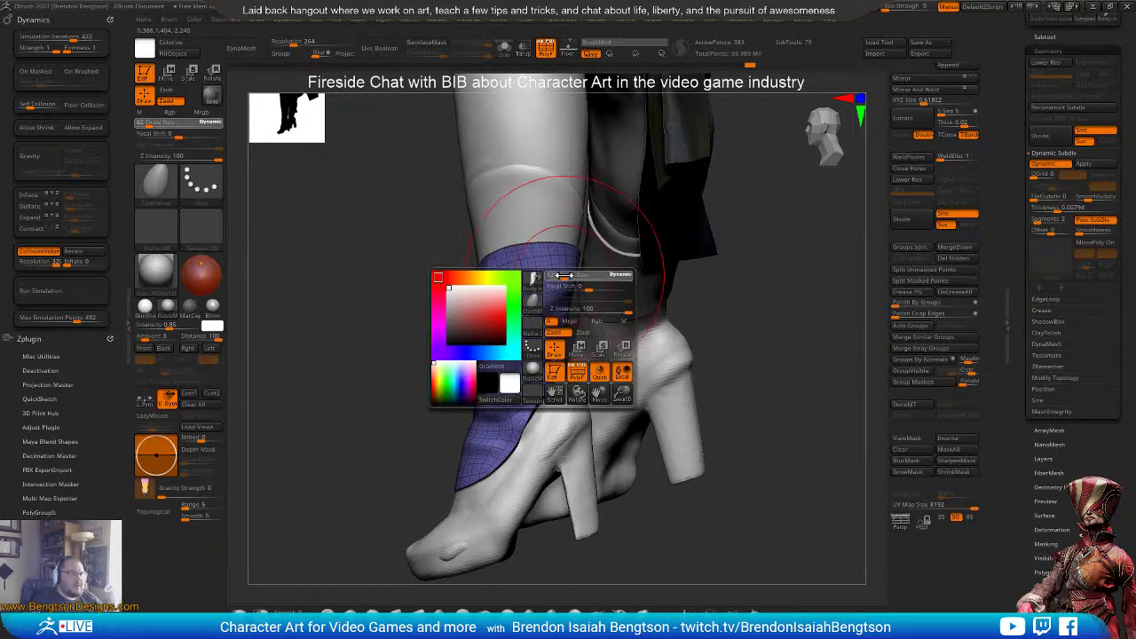
pyautogui.moveTo(563, 264); pyautogui.dragTo(543, 294)
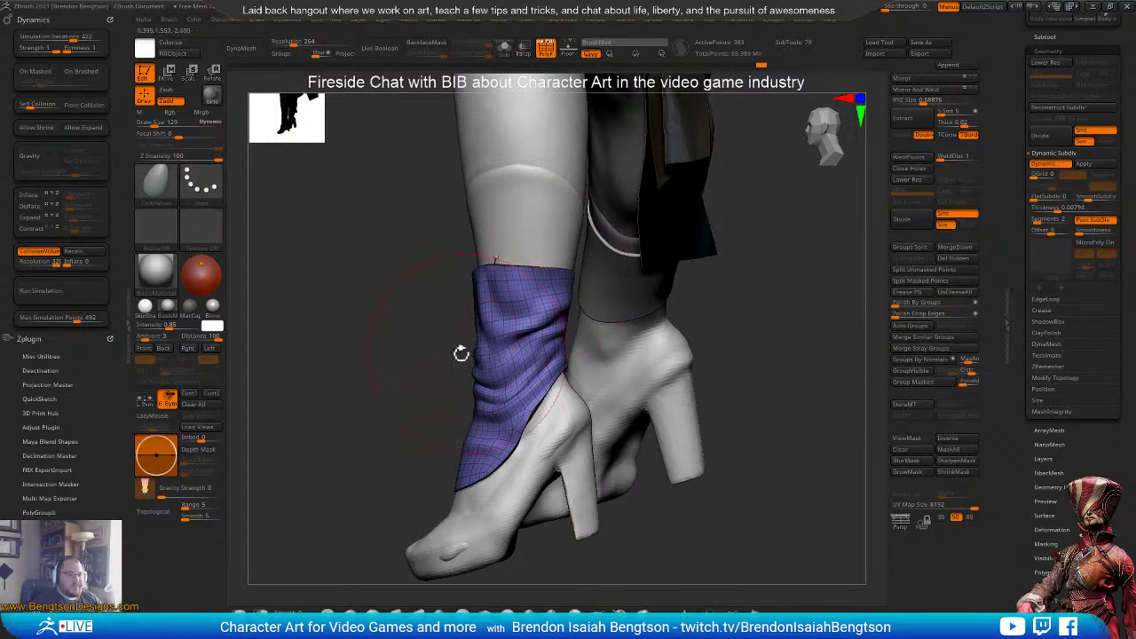
pyautogui.moveTo(378, 406)
pyautogui.mouseDown()
pyautogui.moveTo(431, 402)
pyautogui.moveTo(502, 331)
pyautogui.mouseUp()
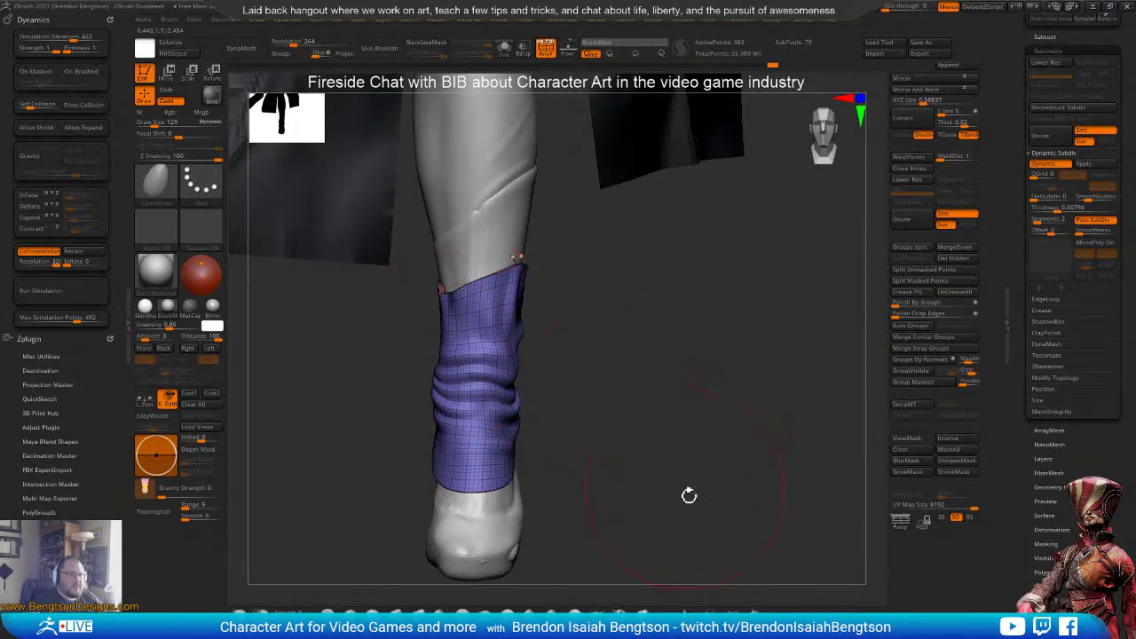
# - Turn off the wireframe display and refine the folds above the ankle with the ClothMove brush at draw size 56
pyautogui.keyDown('ctrl'); pyautogui.moveTo(689, 495); pyautogui.dragTo(655, 270, button='right'); pyautogui.keyUp('ctrl')
pyautogui.keyDown('ctrl'); pyautogui.moveTo(641, 555); pyautogui.dragTo(627, 466, button='right'); pyautogui.keyUp('ctrl')
pyautogui.hotkey('shift', 'f')
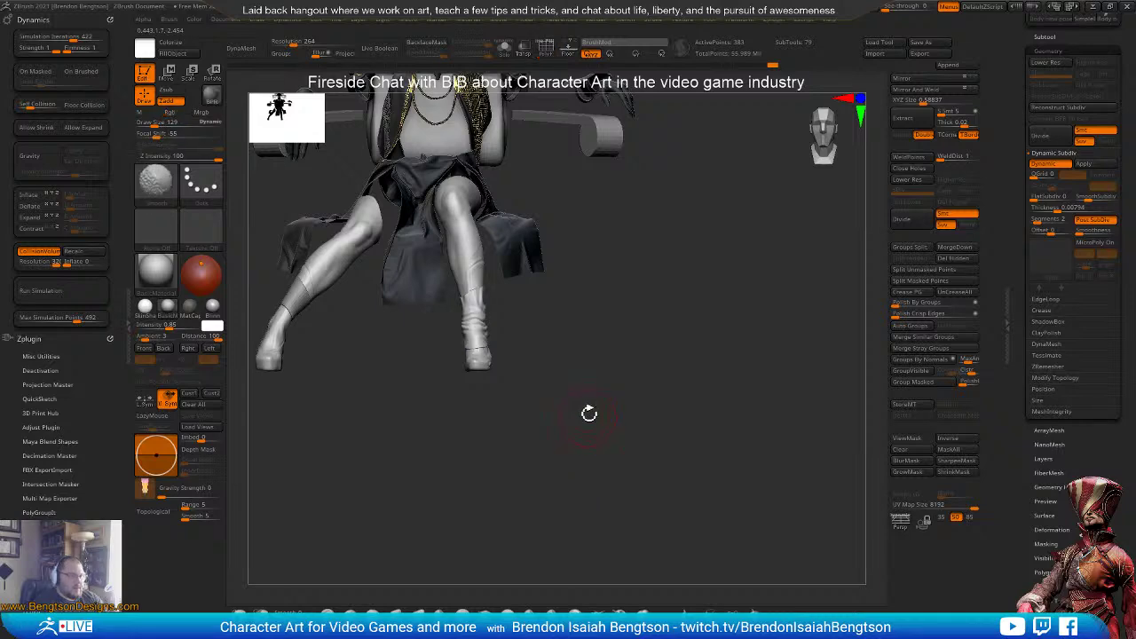
pyautogui.moveTo(589, 414); pyautogui.dragTo(593, 356)
pyautogui.keyDown('ctrl'); pyautogui.moveTo(593, 356); pyautogui.dragTo(654, 528, button='right'); pyautogui.keyUp('ctrl')
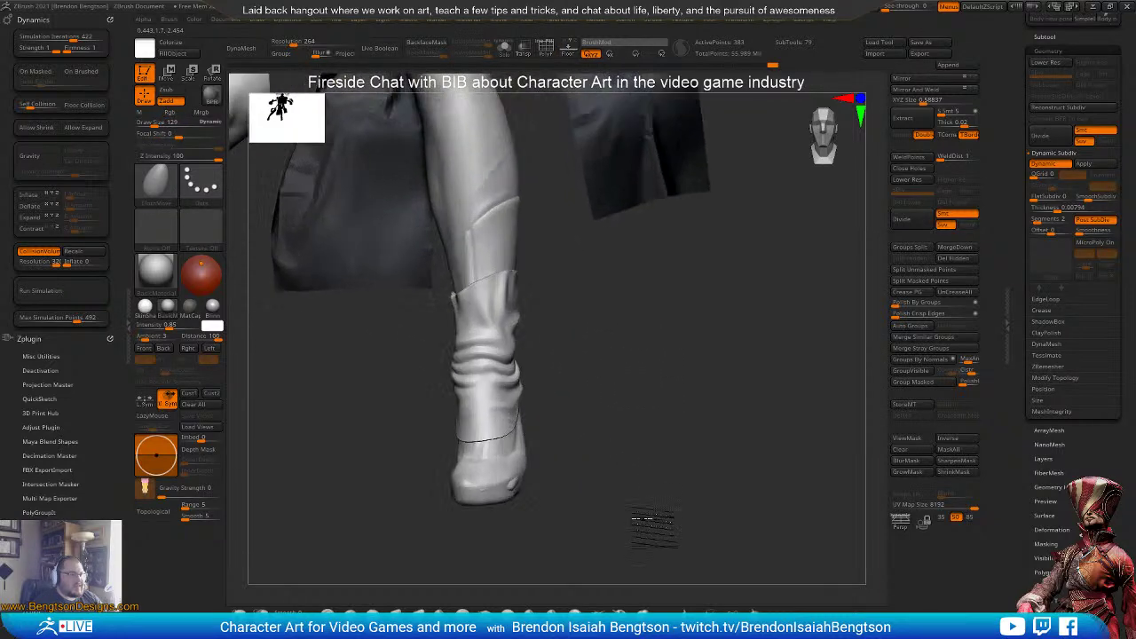
pyautogui.moveTo(653, 526); pyautogui.dragTo(554, 386)
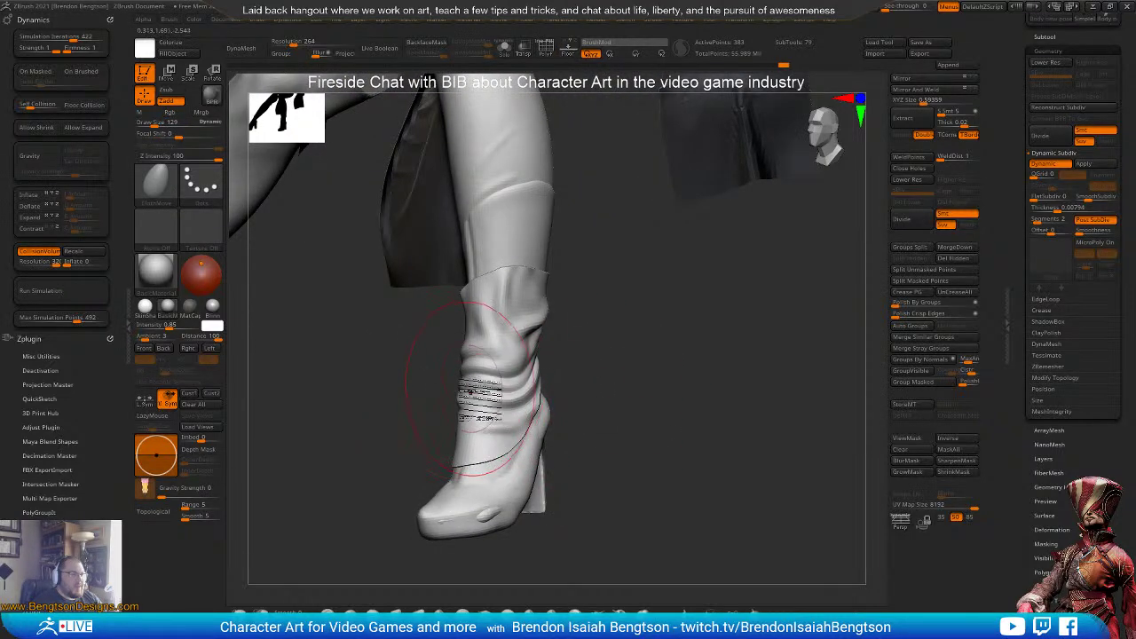
pyautogui.press('space')
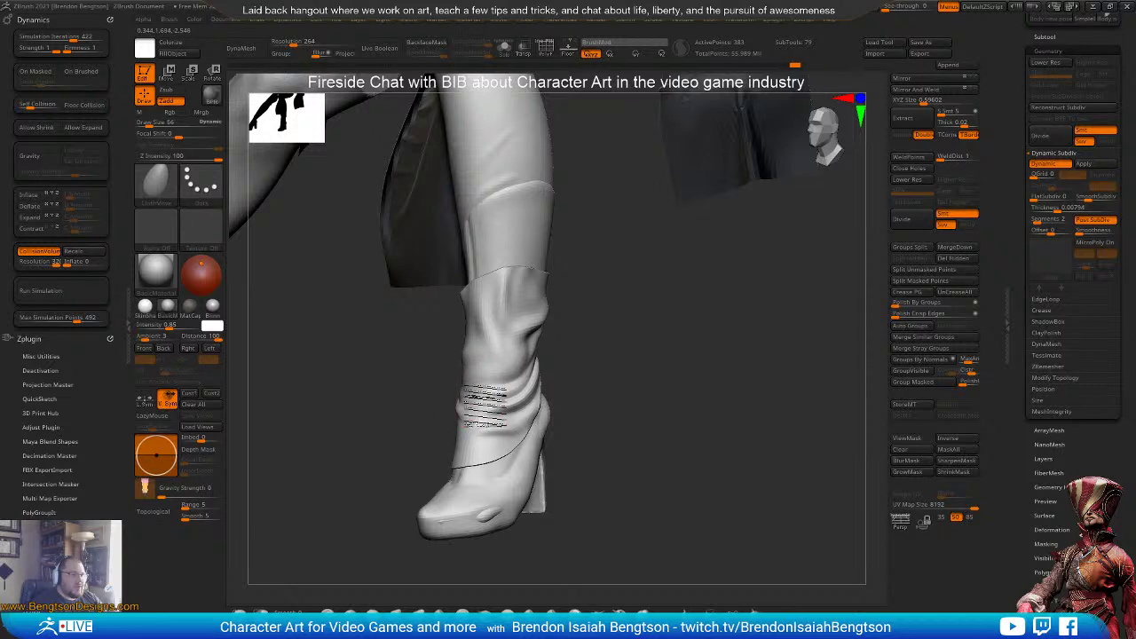
pyautogui.moveTo(565, 335); pyautogui.dragTo(653, 339)
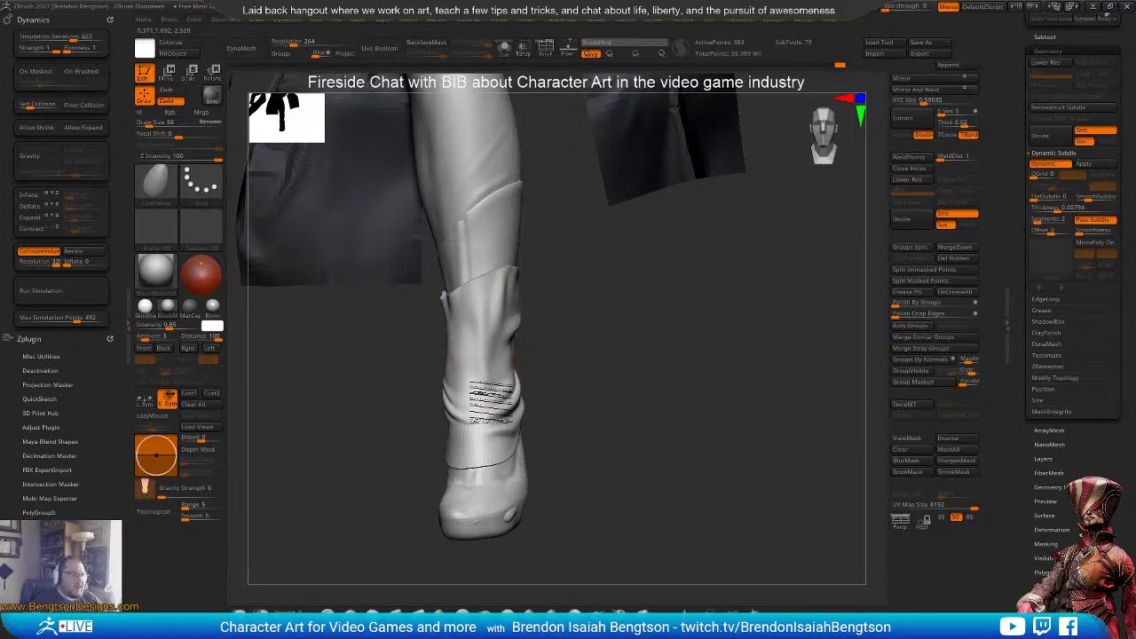
pyautogui.moveTo(589, 364)
pyautogui.mouseDown()
pyautogui.moveTo(507, 363)
pyautogui.moveTo(508, 353)
pyautogui.mouseUp()
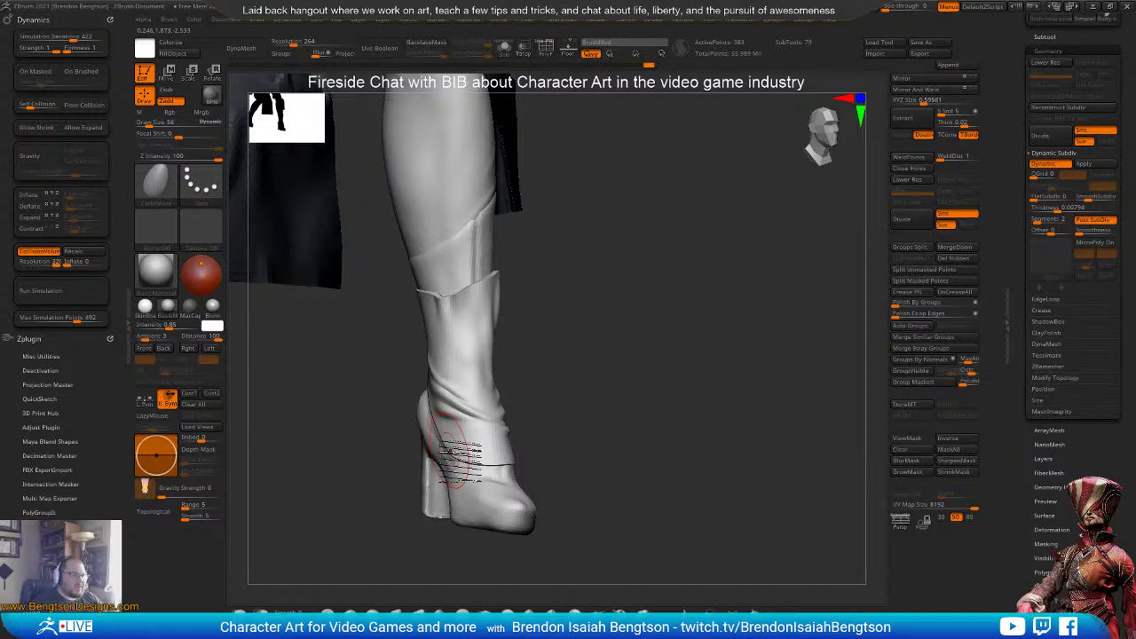
# - Try Allow Shrink while working the spat's lower folds around the ankle and heel with the ClothMove brush
pyautogui.moveTo(462, 459); pyautogui.dragTo(470, 442)
pyautogui.moveTo(545, 393)
pyautogui.mouseDown()
pyautogui.moveTo(573, 378)
pyautogui.moveTo(429, 380)
pyautogui.mouseUp()
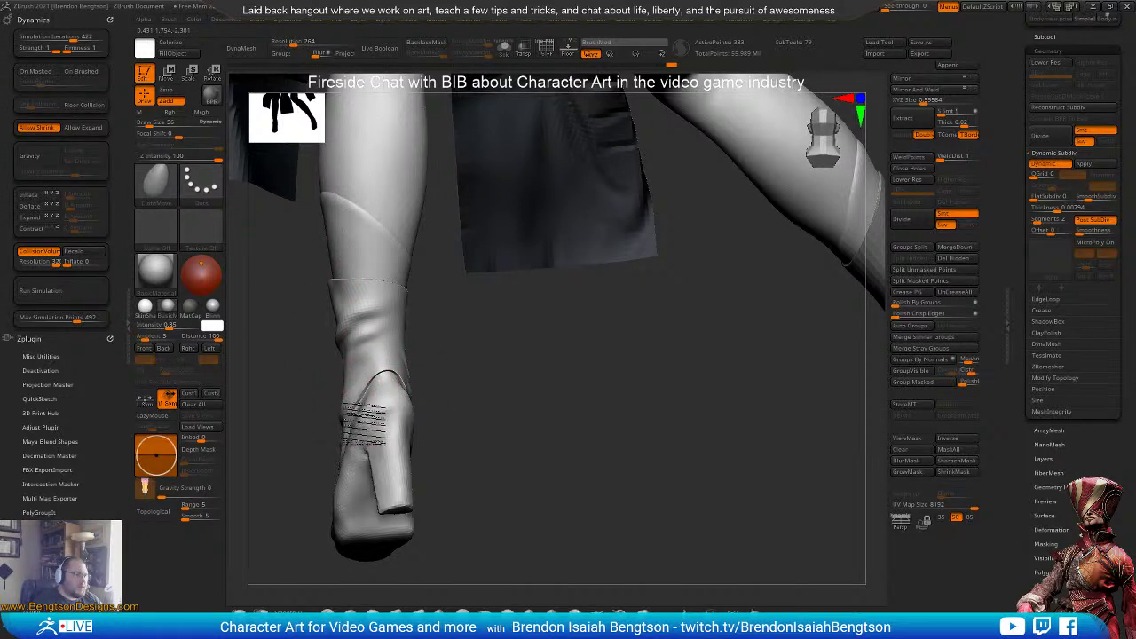
pyautogui.moveTo(461, 394); pyautogui.dragTo(560, 396)
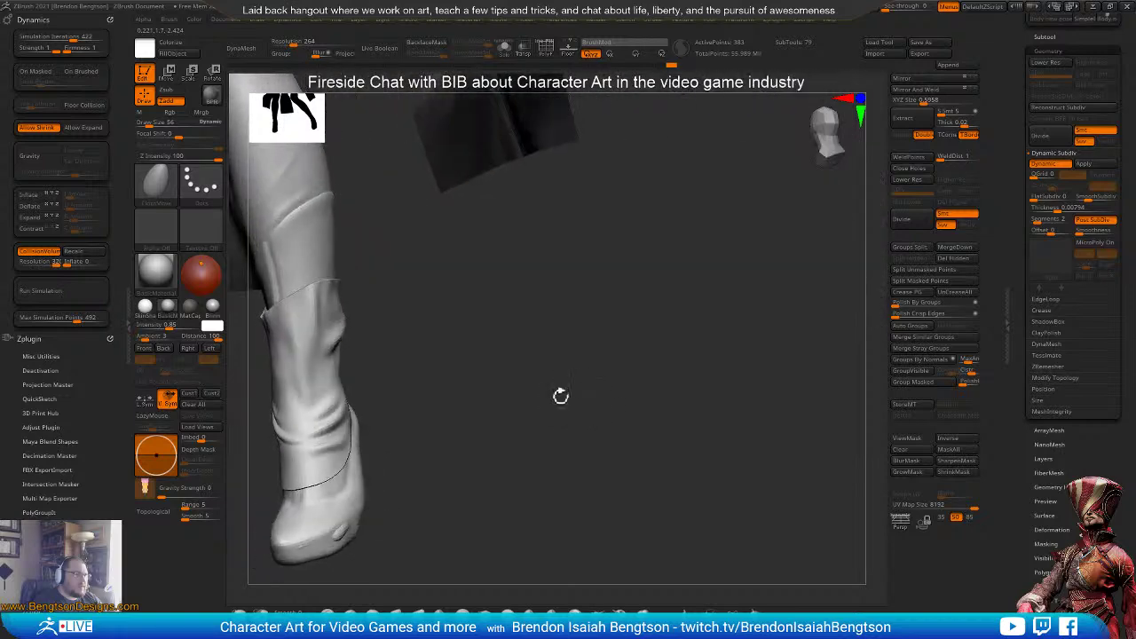
pyautogui.moveTo(452, 421)
pyautogui.mouseDown()
pyautogui.moveTo(590, 367)
pyautogui.moveTo(599, 352)
pyautogui.moveTo(692, 348)
pyautogui.mouseUp()
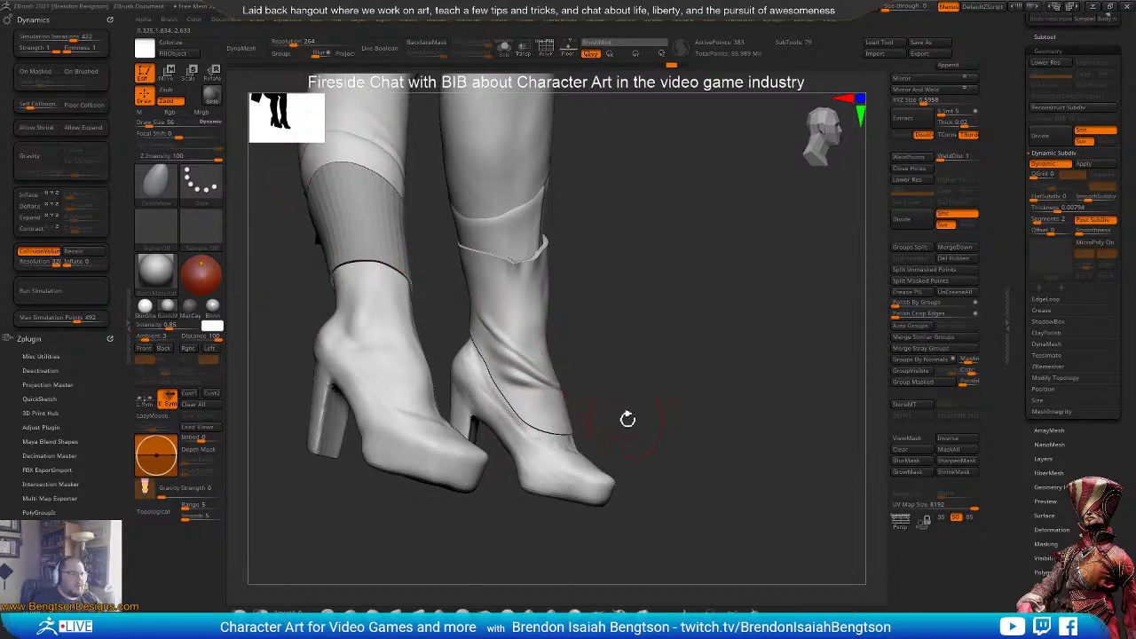
# - Isolate the spat, mask its lower hem with the MaskLasso brush, and show the other subtools again
pyautogui.moveTo(628, 419); pyautogui.dragTo(605, 409)
pyautogui.hotkey('alt', 's')
pyautogui.moveTo(691, 396); pyautogui.dragTo(690, 375)
pyautogui.moveTo(580, 483)
pyautogui.keyDown('ctrl'); pyautogui.mouseDown()
pyautogui.moveTo(586, 455)
pyautogui.moveTo(515, 391)
pyautogui.moveTo(495, 355)
pyautogui.moveTo(426, 382)
pyautogui.moveTo(429, 481)
pyautogui.mouseUp(); pyautogui.keyUp('ctrl')
pyautogui.moveTo(638, 365); pyautogui.dragTo(650, 360)
pyautogui.keyDown('ctrl'); pyautogui.moveTo(576, 480); pyautogui.dragTo(580, 431); pyautogui.keyUp('ctrl')
pyautogui.keyDown('ctrl'); pyautogui.moveTo(502, 382); pyautogui.dragTo(492, 437); pyautogui.keyUp('ctrl')
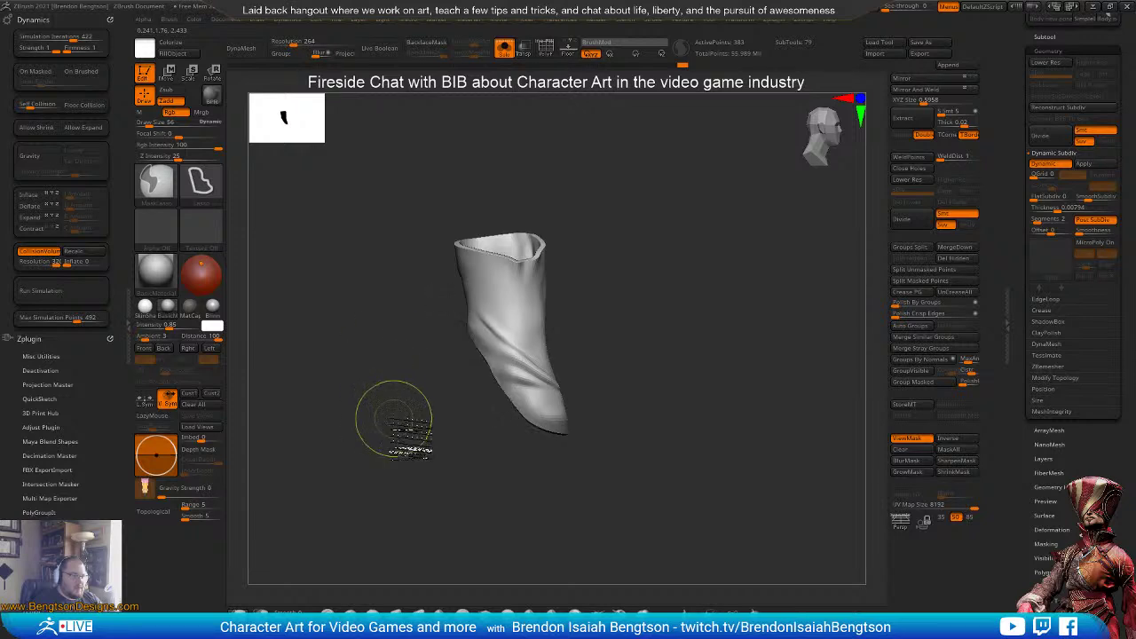
pyautogui.moveTo(604, 364)
pyautogui.mouseDown()
pyautogui.moveTo(685, 329)
pyautogui.moveTo(617, 346)
pyautogui.mouseUp()
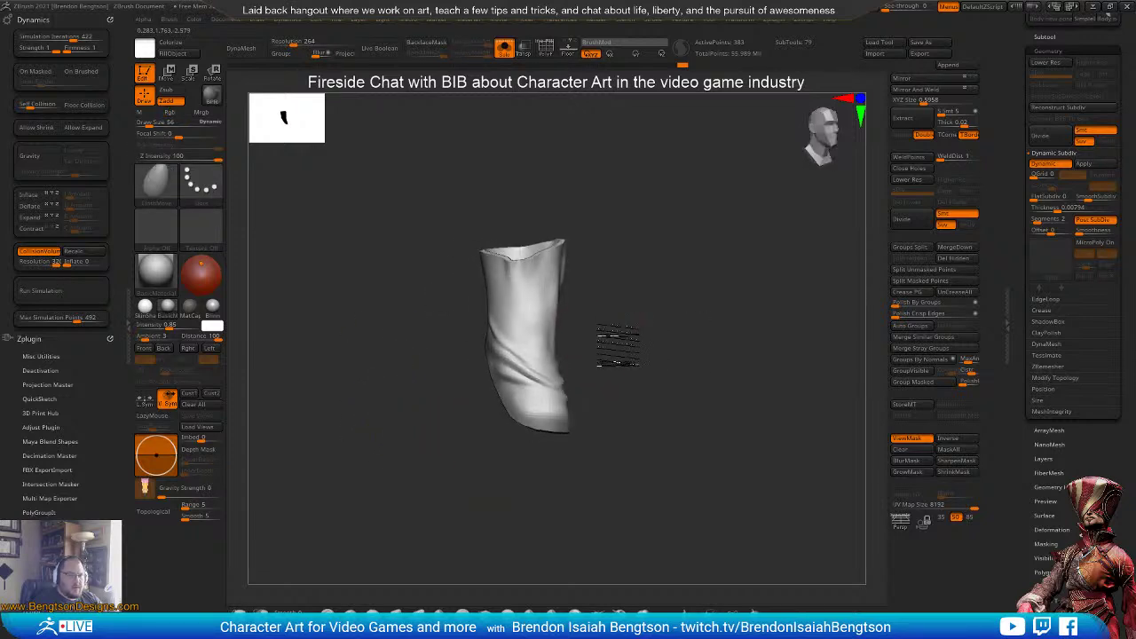
pyautogui.moveTo(702, 284); pyautogui.dragTo(647, 315)
pyautogui.hotkey('alt', 's')
# - Shape the spat's cloth into folds down the shin with the ClothMove brush at draw sizes 139 and 84
pyautogui.press('space')
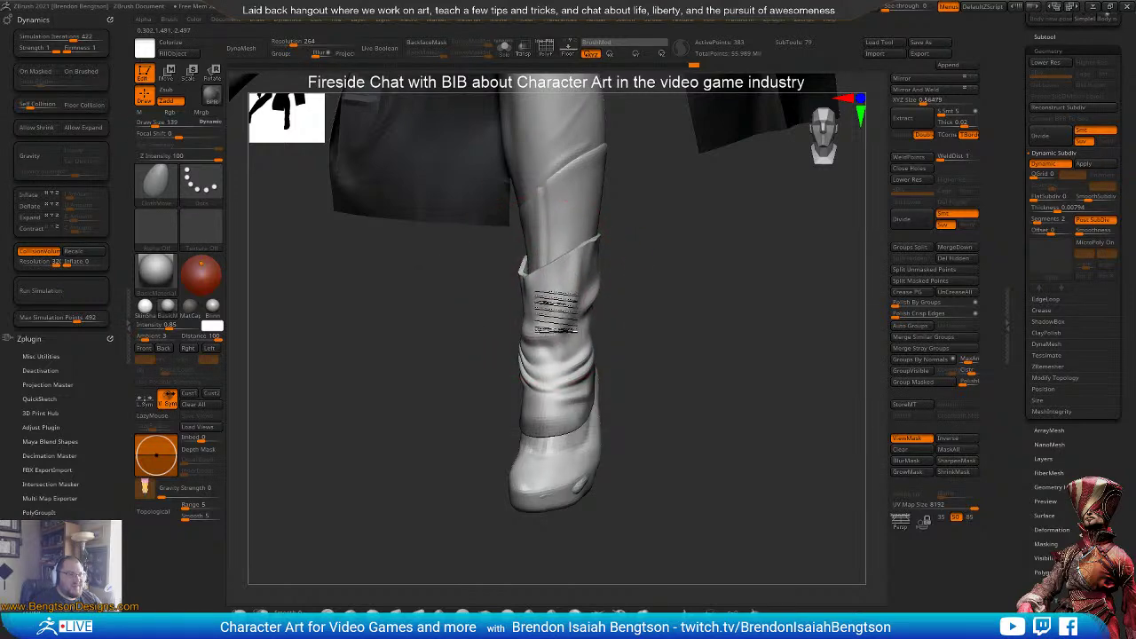
pyautogui.moveTo(687, 281); pyautogui.dragTo(624, 287)
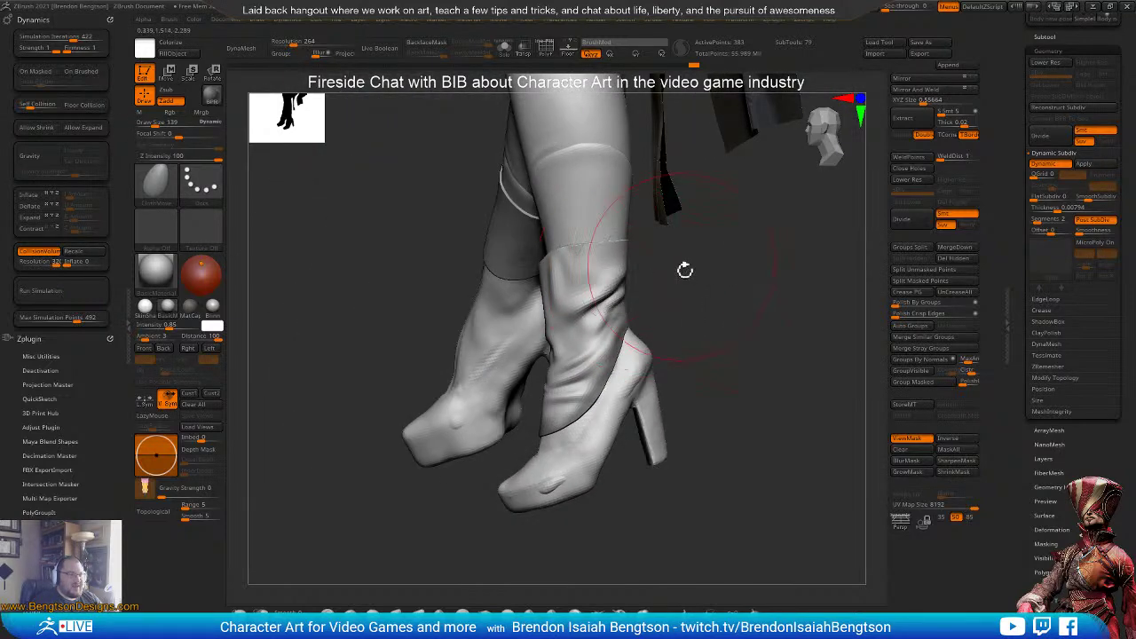
pyautogui.moveTo(684, 266); pyautogui.dragTo(577, 253)
pyautogui.press('space')
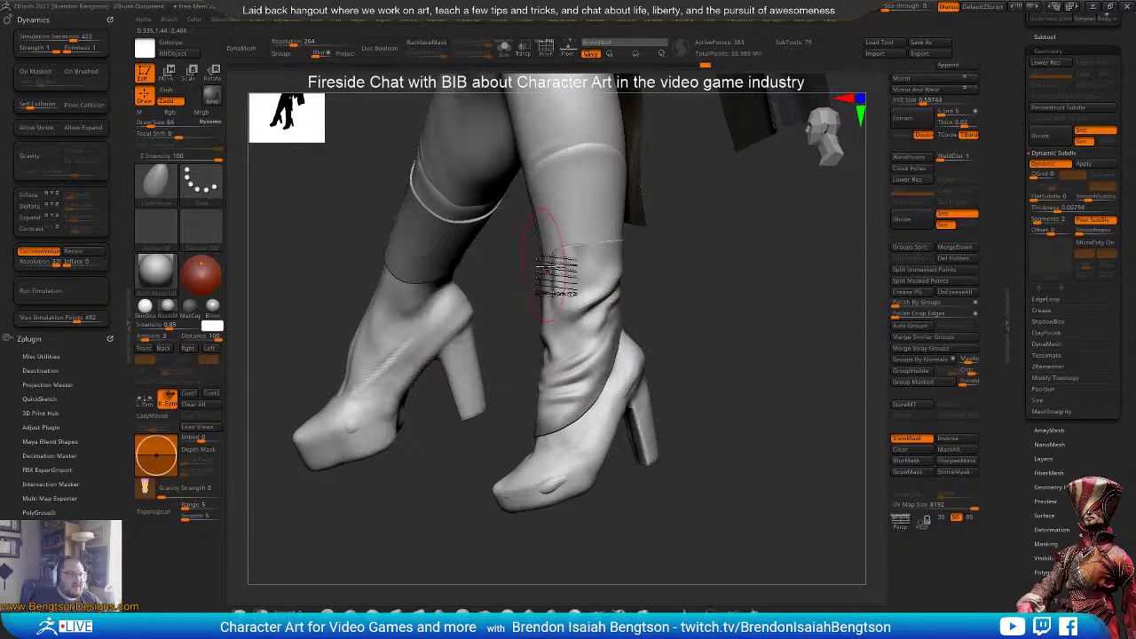
pyautogui.moveTo(700, 306); pyautogui.dragTo(553, 337)
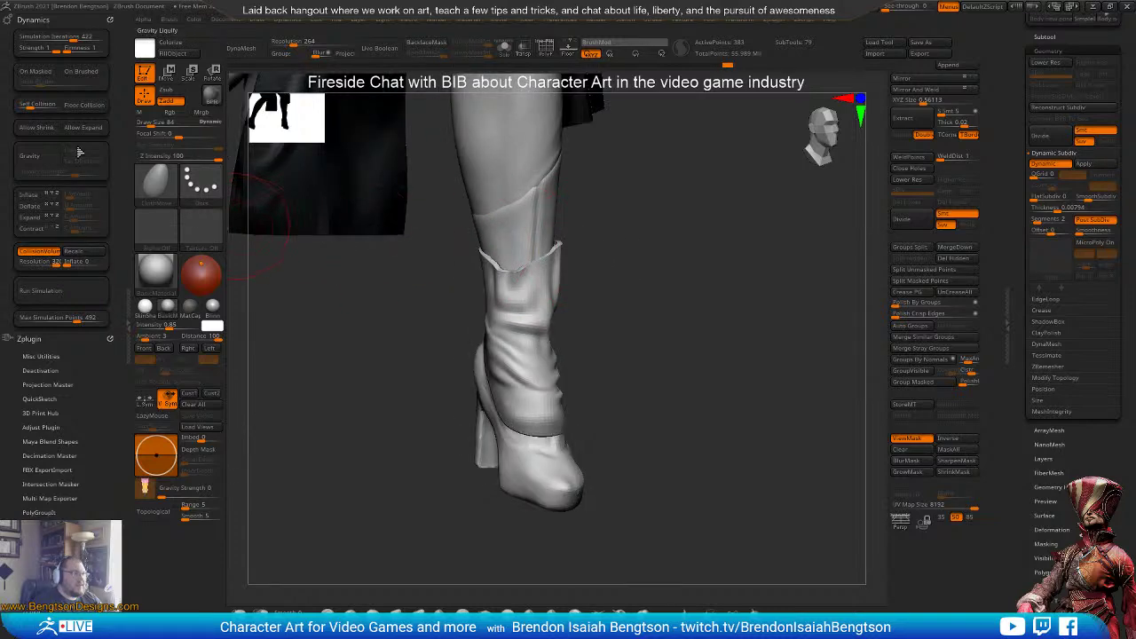
# - Turn on Allow Shrink and tighten the spat's upper section around the leg with the ClothMove brush
pyautogui.moveTo(652, 258); pyautogui.dragTo(541, 266)
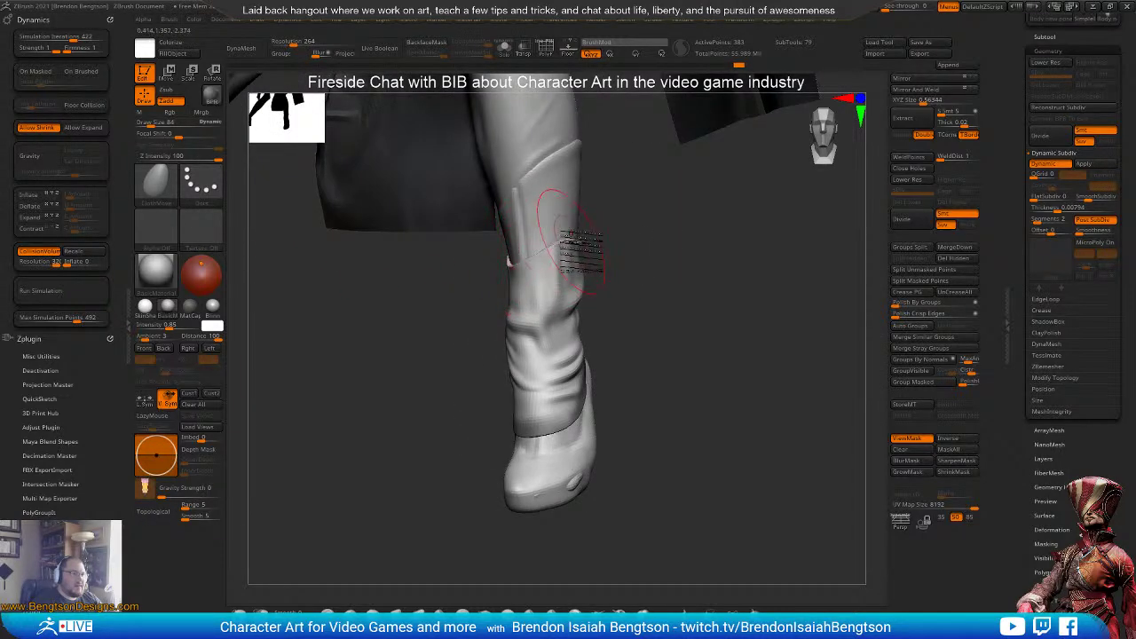
pyautogui.moveTo(685, 254); pyautogui.dragTo(631, 249)
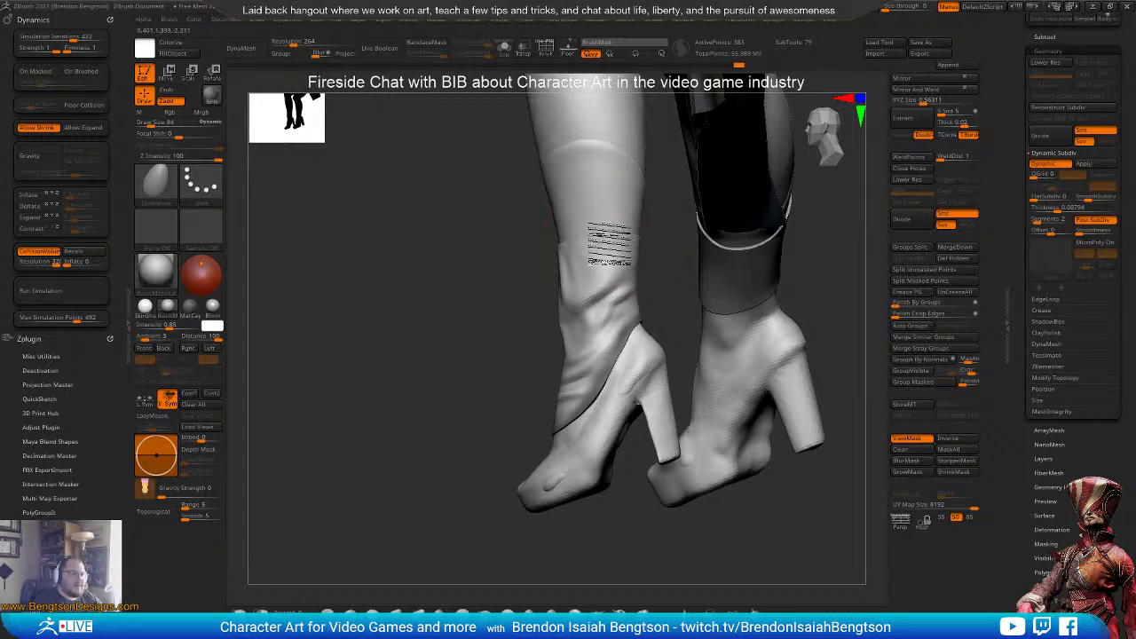
pyautogui.moveTo(492, 317); pyautogui.dragTo(694, 193)
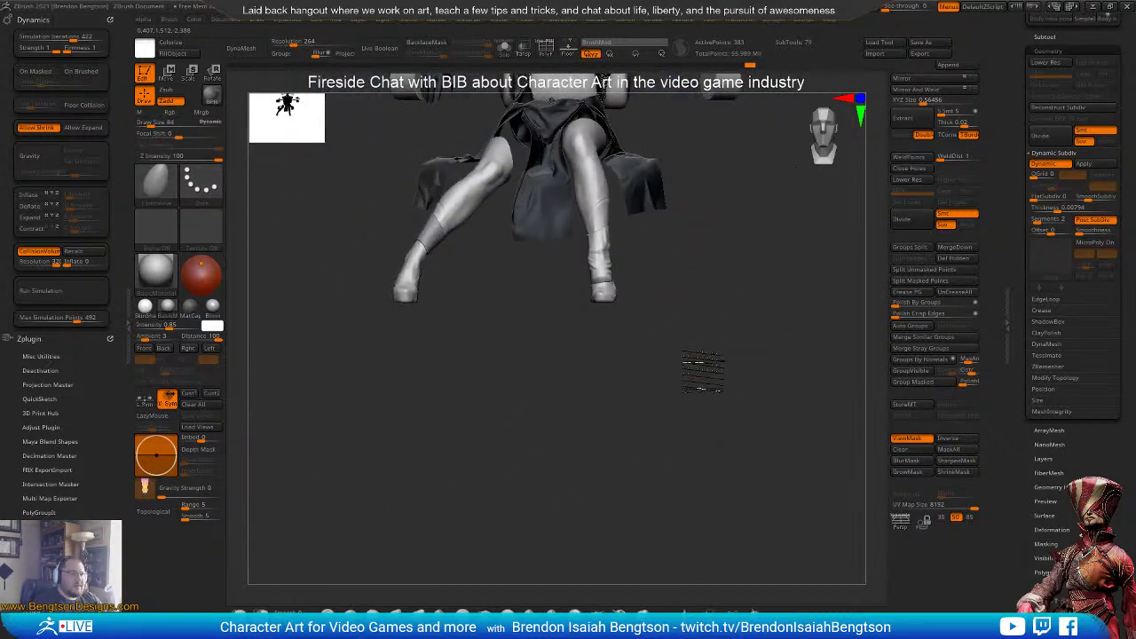
pyautogui.moveTo(701, 372); pyautogui.dragTo(714, 409)
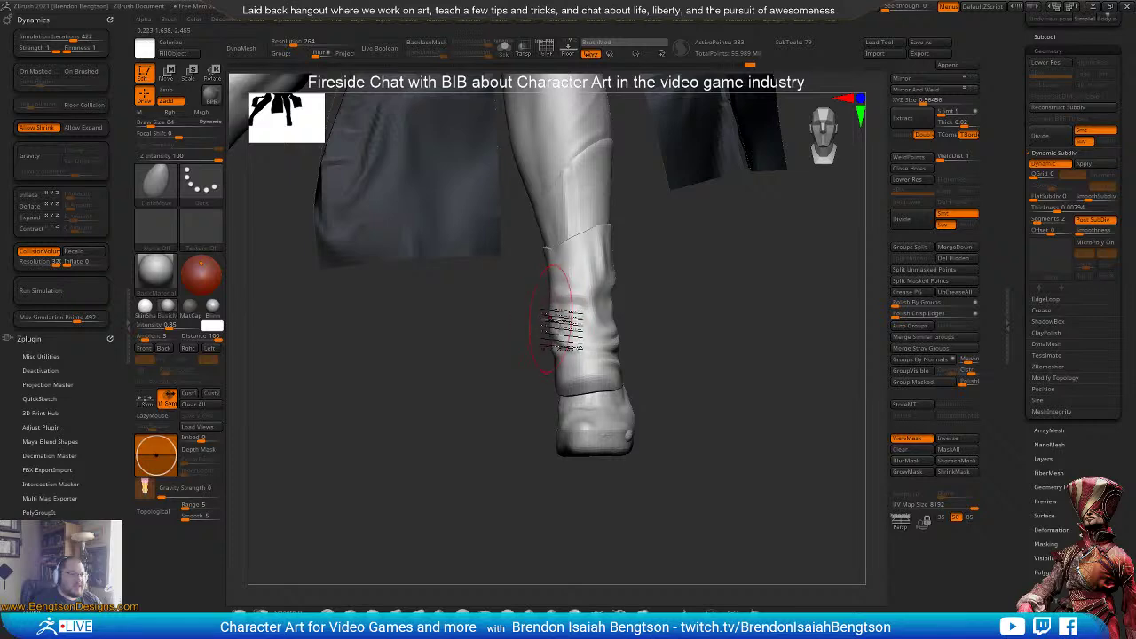
pyautogui.moveTo(720, 330); pyautogui.dragTo(694, 307)
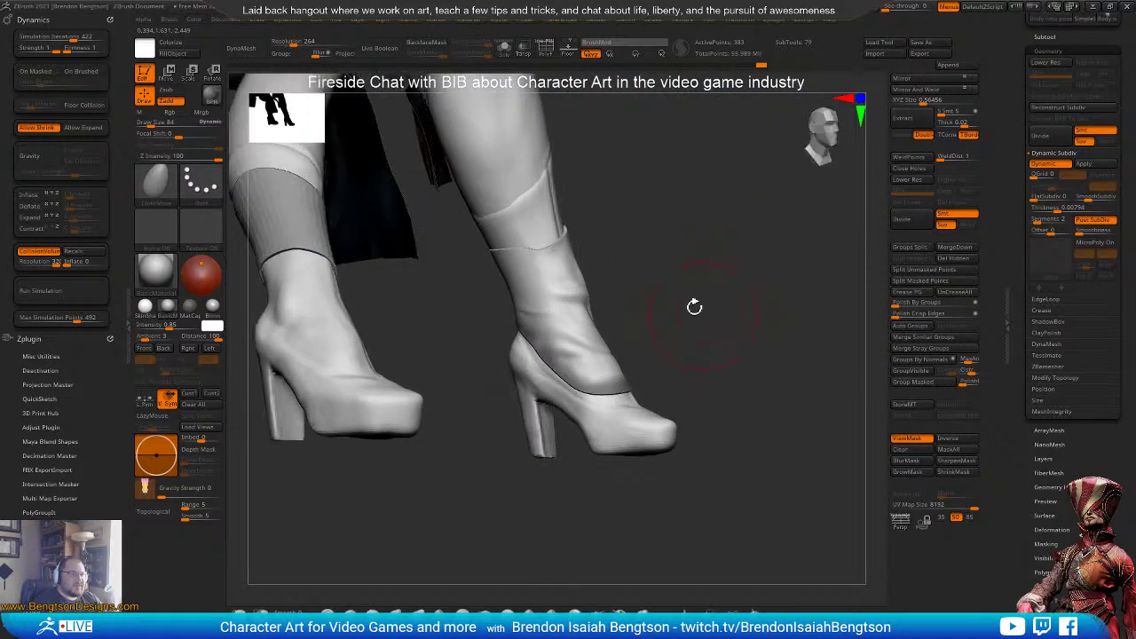
pyautogui.moveTo(620, 296); pyautogui.dragTo(680, 279)
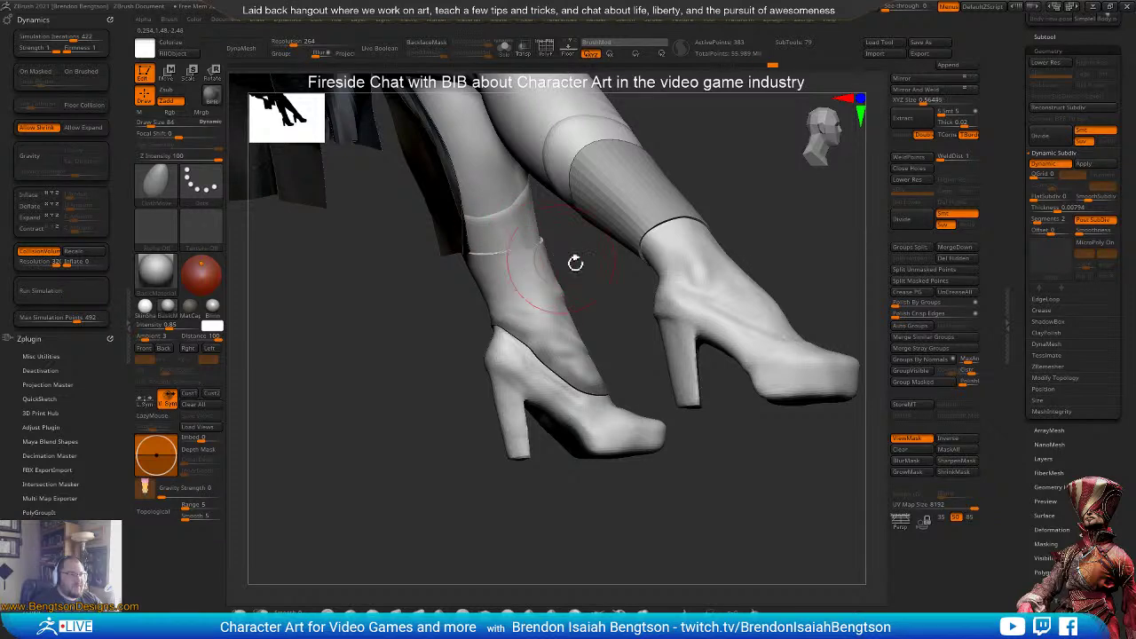
# - Switch from Allow Shrink to Allow Expand, deepen the spat's folds above the ankle with ClothMove, and clear the mask
pyautogui.moveTo(575, 263); pyautogui.dragTo(166, 273)
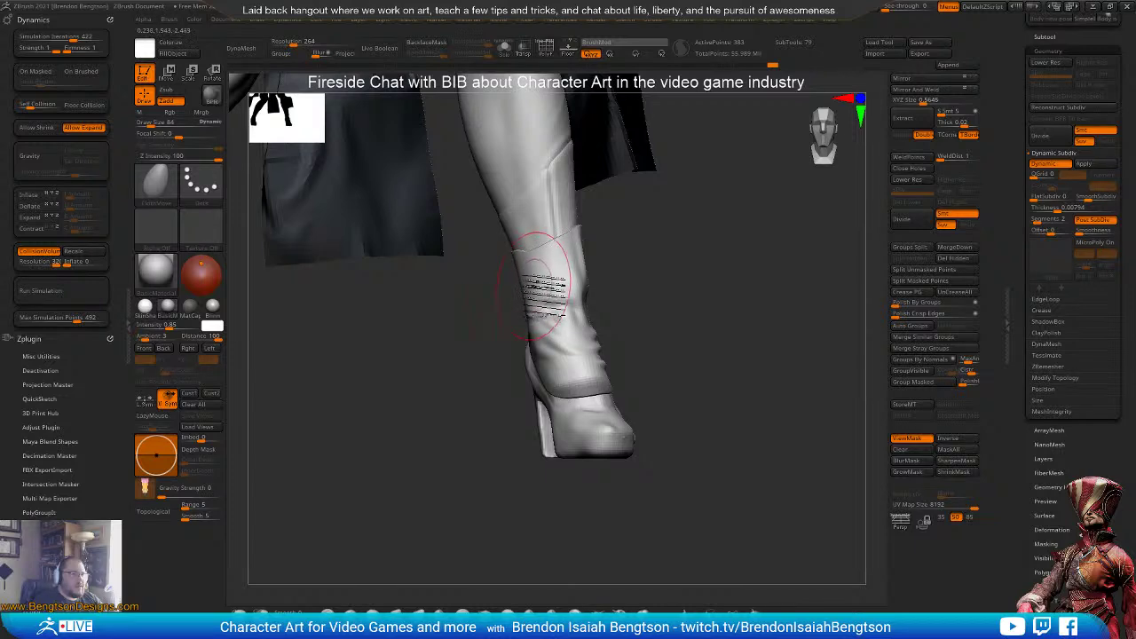
pyautogui.moveTo(599, 271); pyautogui.dragTo(562, 307)
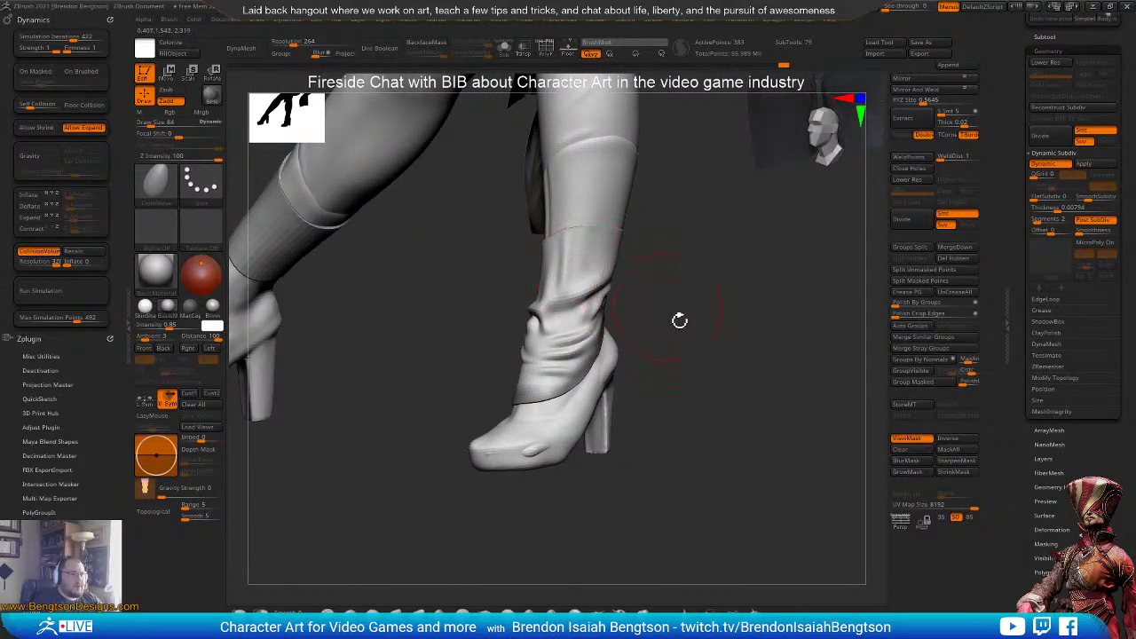
pyautogui.moveTo(745, 431); pyautogui.dragTo(582, 378)
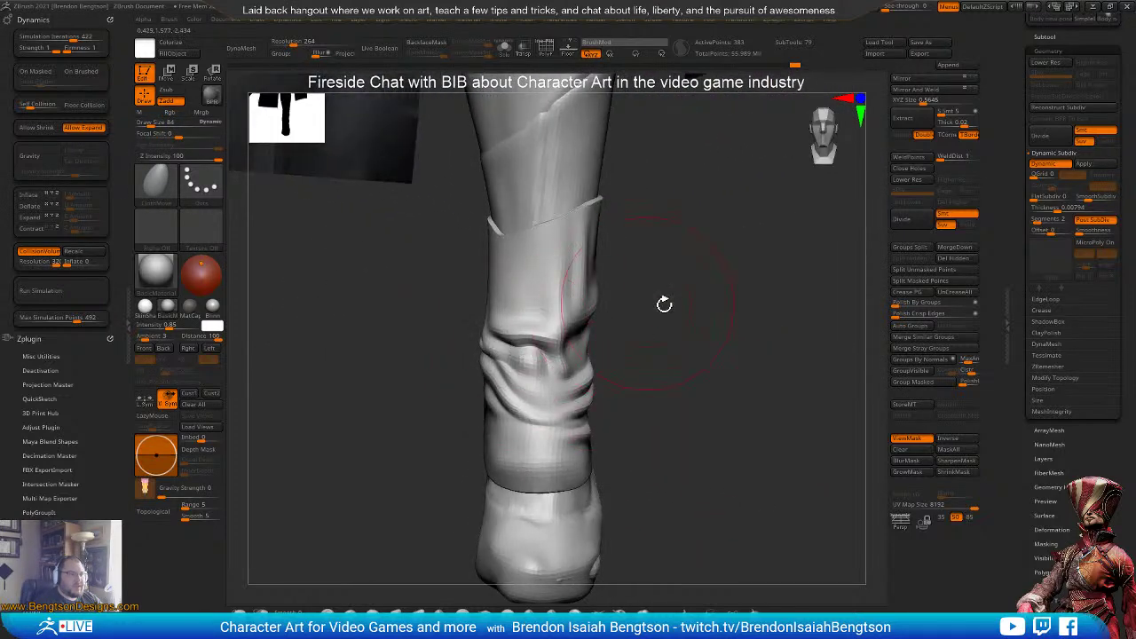
pyautogui.moveTo(664, 303)
pyautogui.mouseDown()
pyautogui.moveTo(717, 310)
pyautogui.moveTo(699, 373)
pyautogui.moveTo(716, 380)
pyautogui.moveTo(692, 399)
pyautogui.moveTo(672, 396)
pyautogui.moveTo(702, 360)
pyautogui.mouseUp()
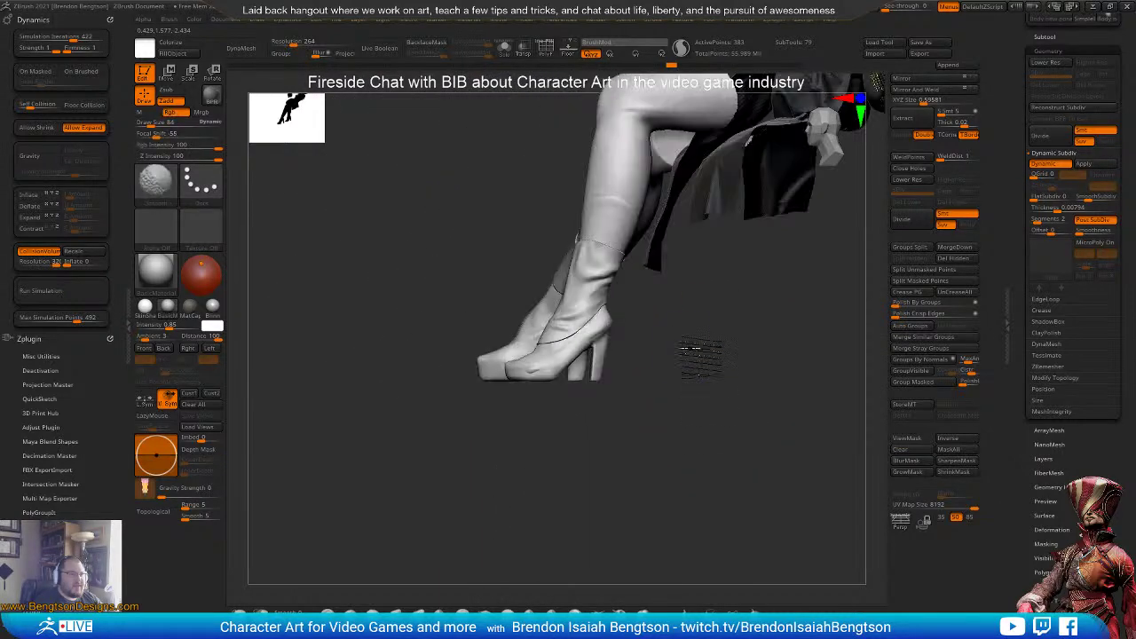
# - Check the spat against both legs and inspect its wireframe topology
pyautogui.moveTo(692, 406); pyautogui.dragTo(670, 250)
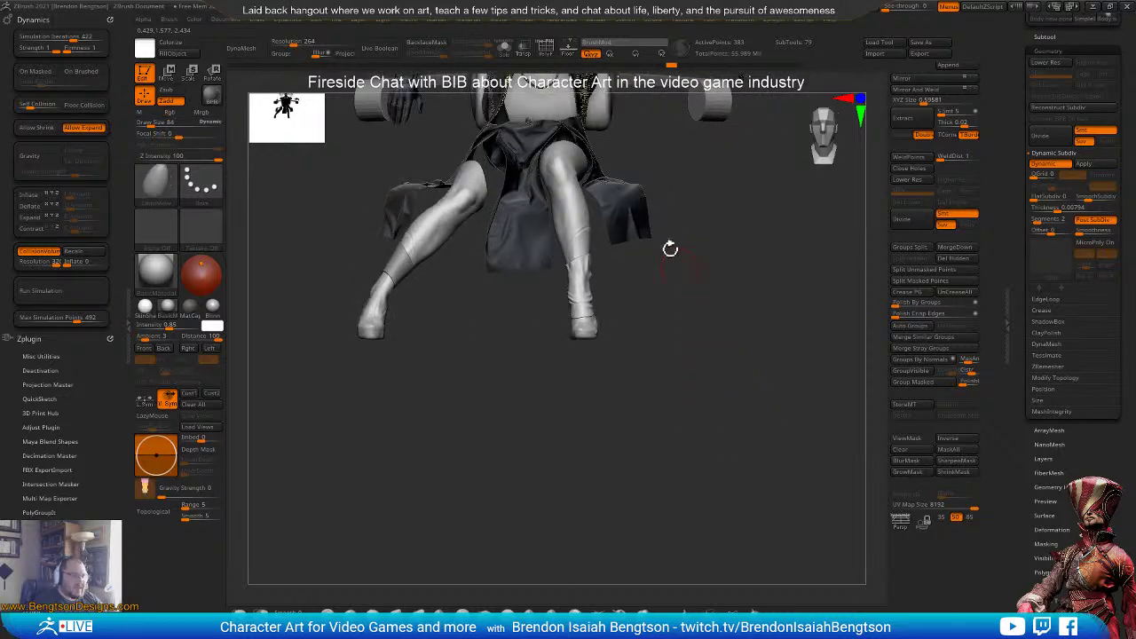
pyautogui.hotkey('shift', 'f')
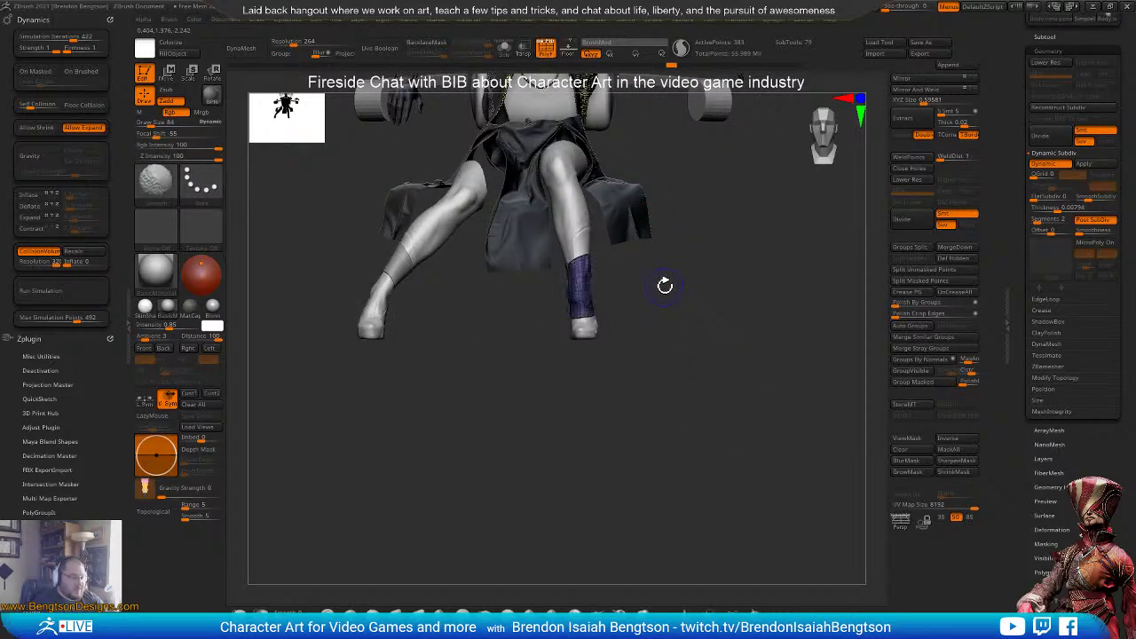
pyautogui.hotkey('shift', 'f')
pyautogui.hotkey('alt', 's')
pyautogui.hotkey('alt', 's')
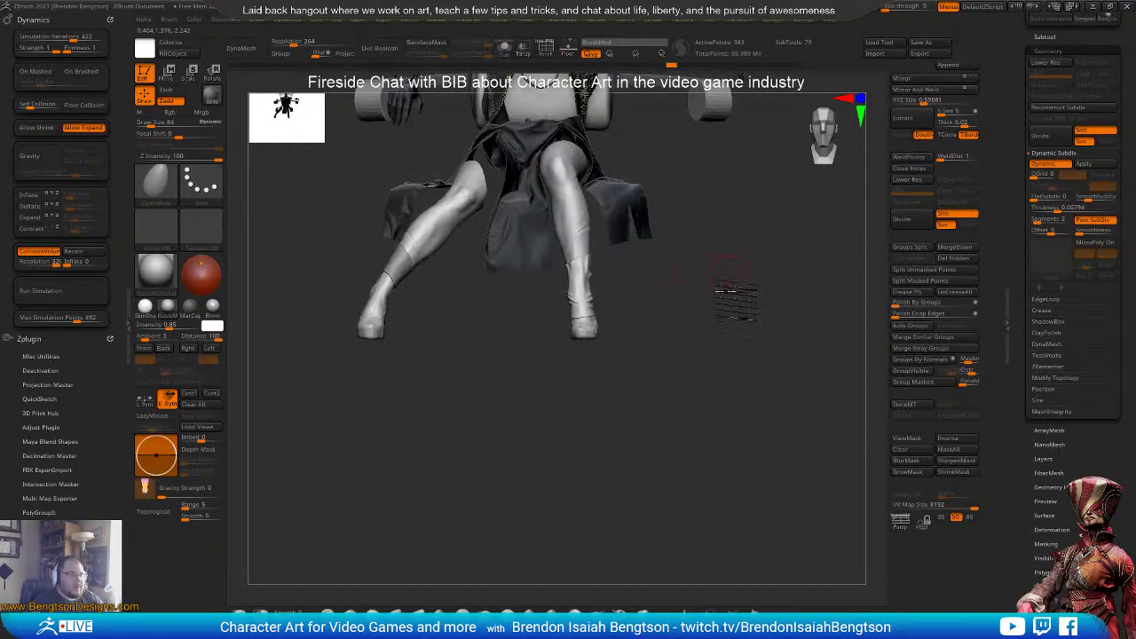
# - Make the character's hidden body subtool visible
pyautogui.keyDown('alt'); pyautogui.moveTo(728, 272); pyautogui.dragTo(613, 421); pyautogui.keyUp('alt')
pyautogui.click(1050, 38)
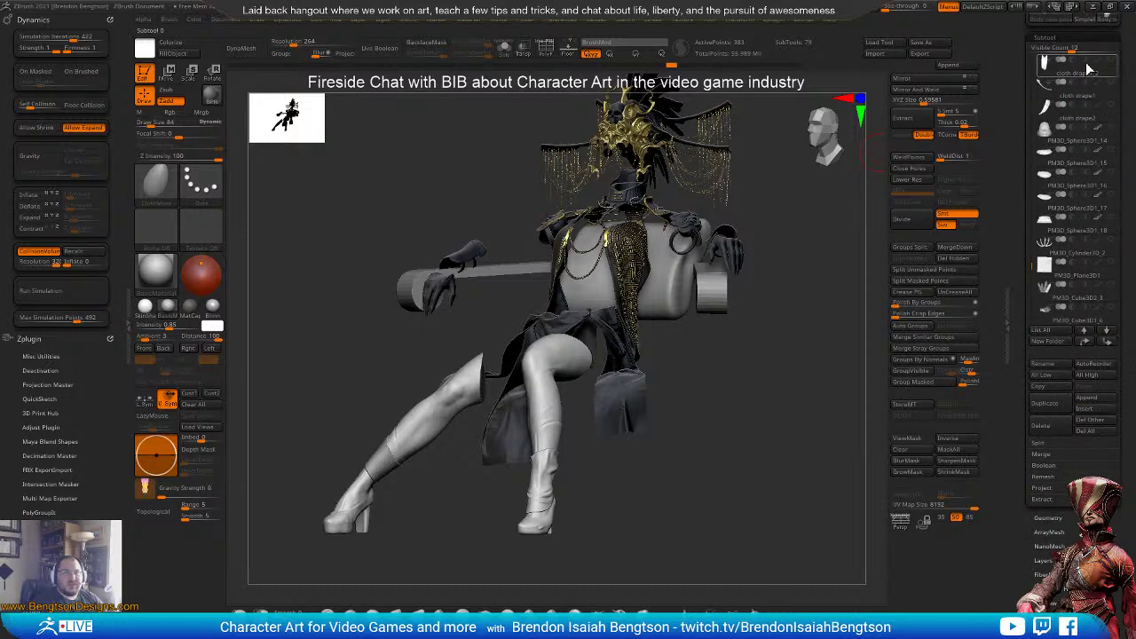
pyautogui.moveTo(1033, 264); pyautogui.dragTo(1032, 53)
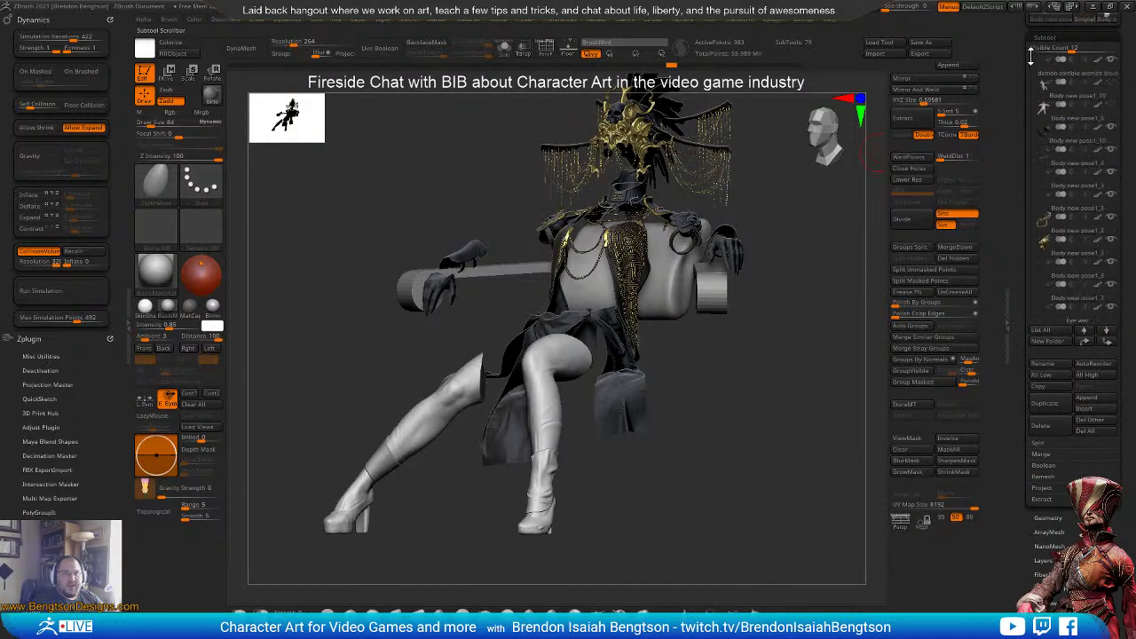
pyautogui.click(1111, 85)
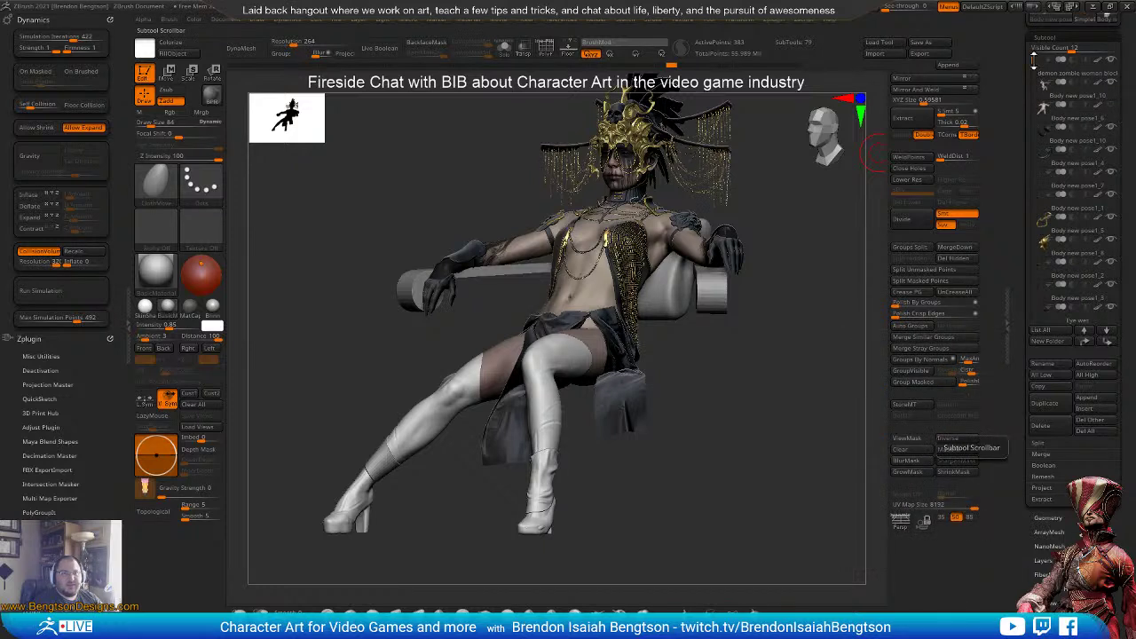
# - Show the rope-bound stone pillars PM3D_Cube3D2_3 and the seat rock PM3D_Sphere3D1_15 around the character
pyautogui.moveTo(1032, 62); pyautogui.dragTo(1029, 290)
pyautogui.moveTo(1114, 182)
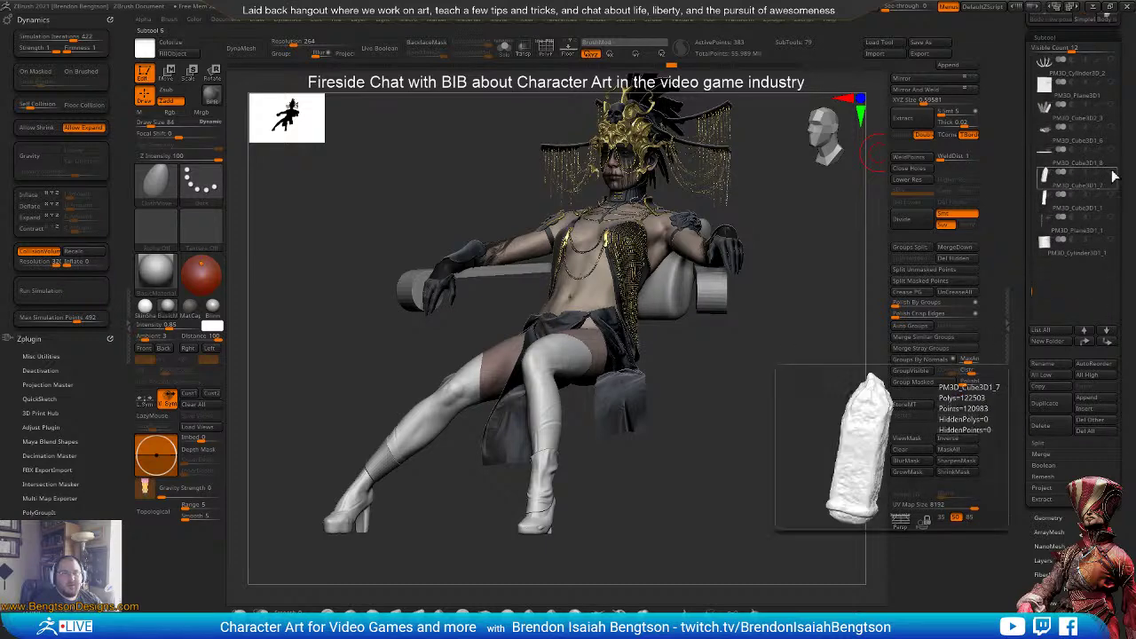
pyautogui.click(1113, 108)
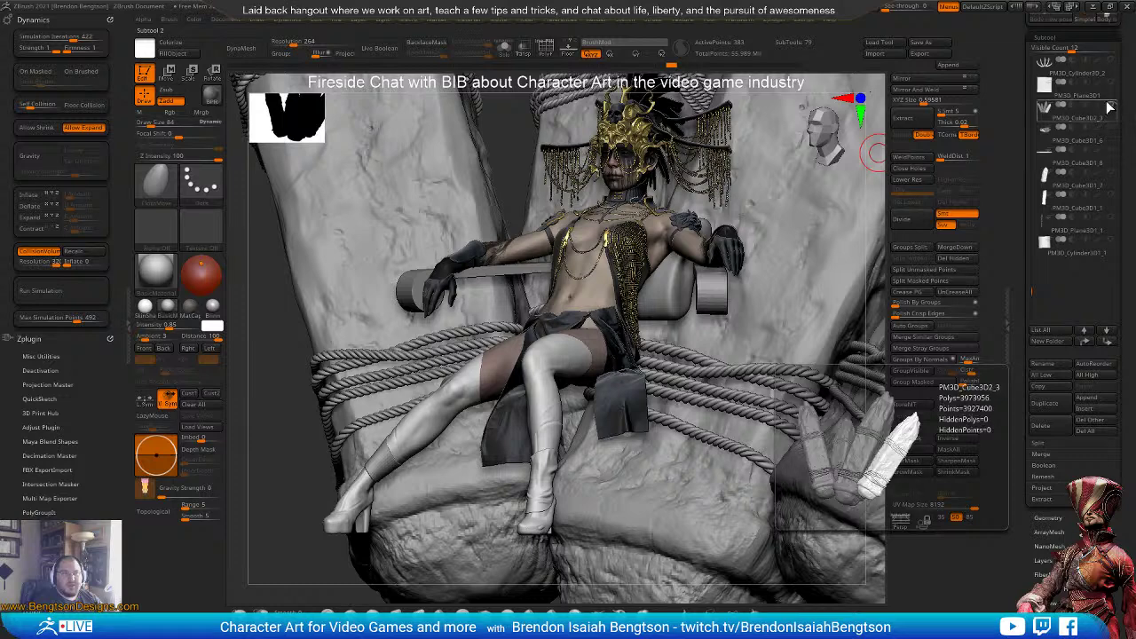
pyautogui.moveTo(1101, 94)
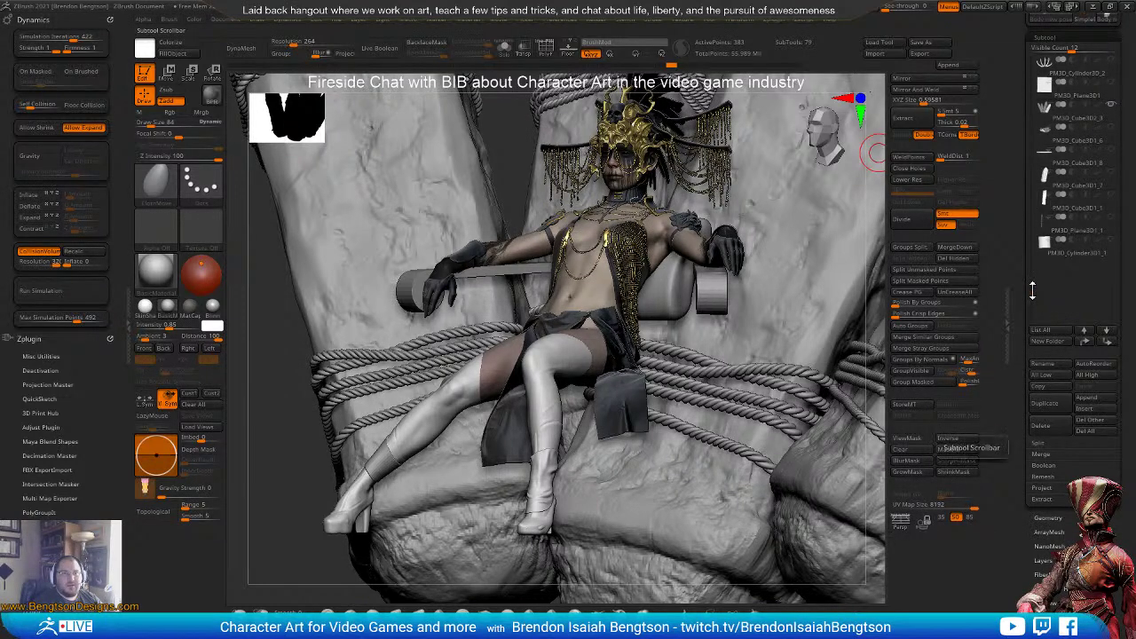
pyautogui.moveTo(1033, 291); pyautogui.dragTo(1032, 269)
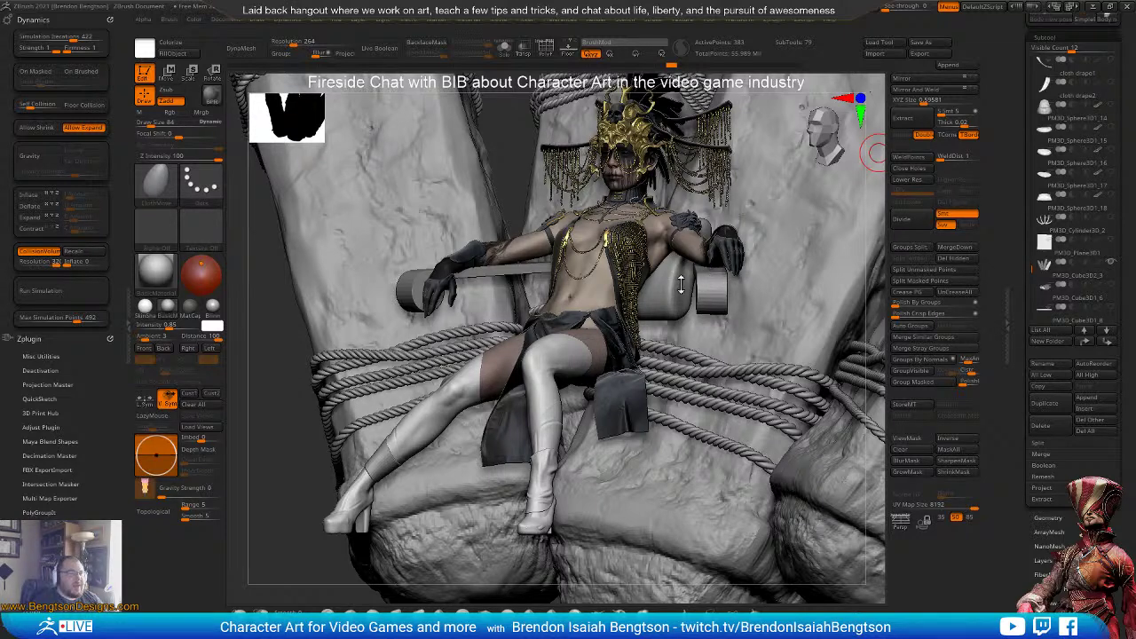
pyautogui.moveTo(682, 332)
pyautogui.mouseDown(button='right')
pyautogui.moveTo(673, 344)
pyautogui.moveTo(700, 304)
pyautogui.moveTo(677, 364)
pyautogui.moveTo(679, 346)
pyautogui.mouseUp(button='right')
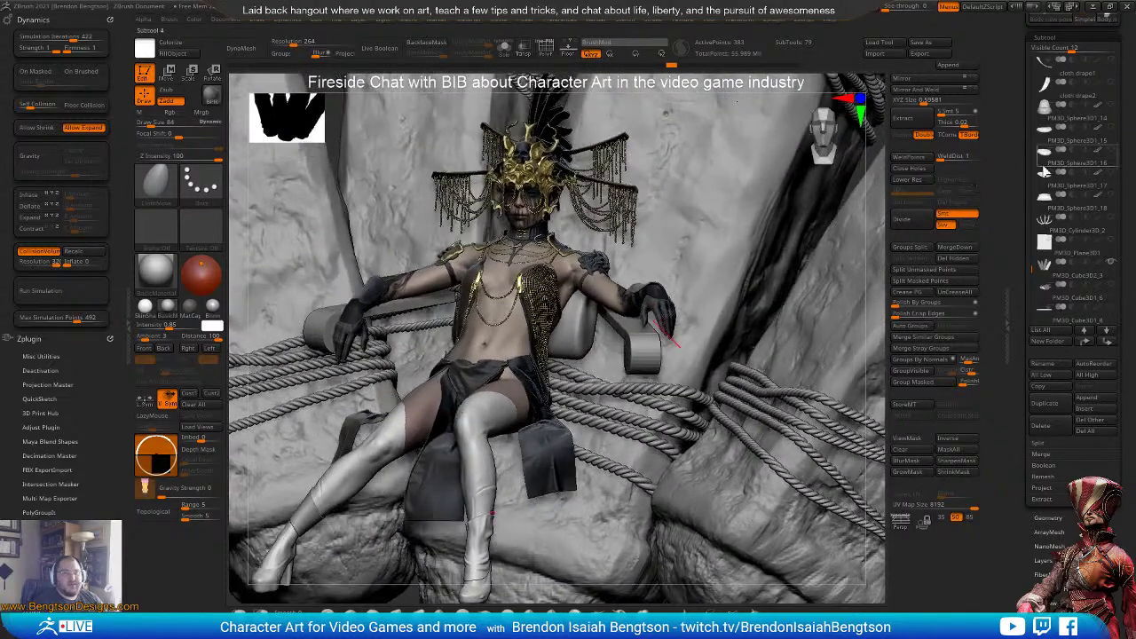
pyautogui.click(1109, 139)
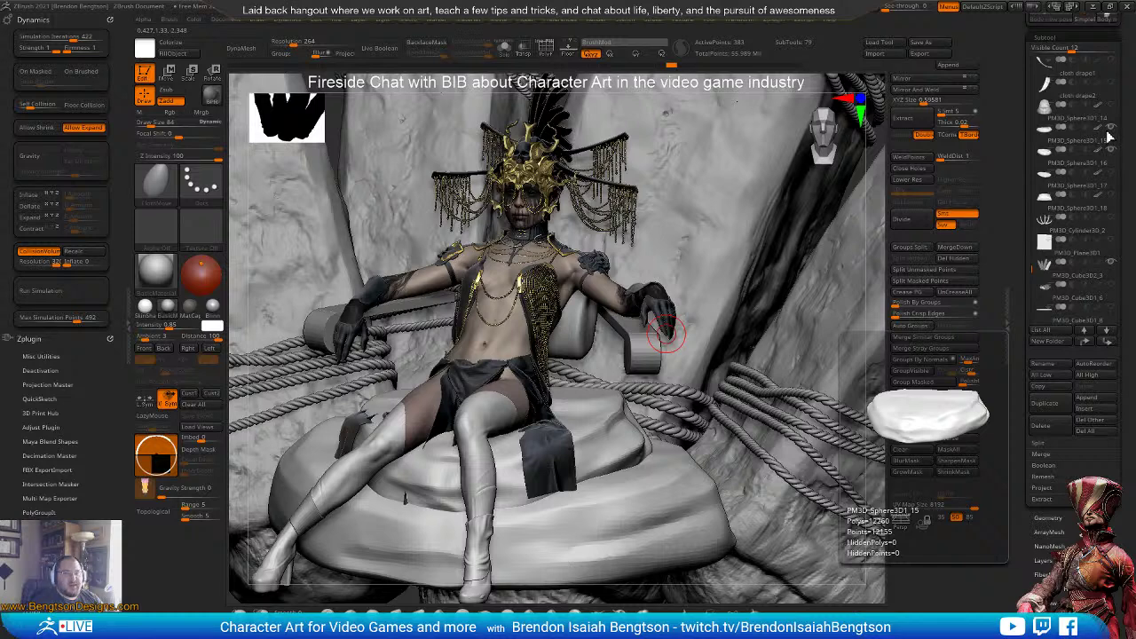
pyautogui.moveTo(1050, 205)
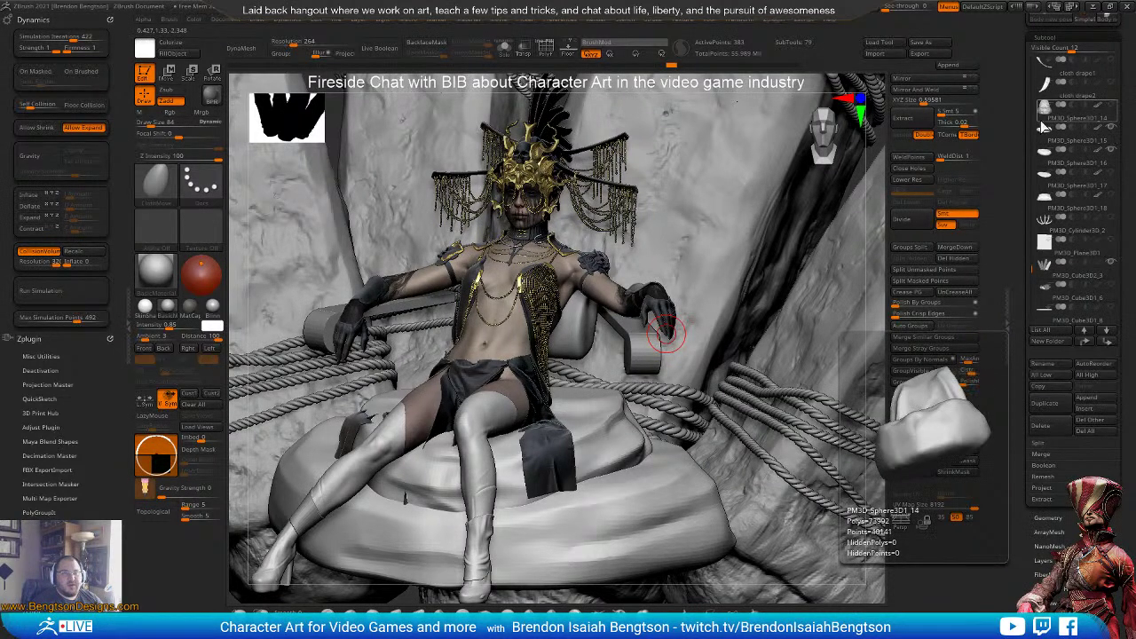
# - Show the surrounding rock pile PM3D_Cube3D1_6 and the flat base stone PM3D_Sphere3D1_17 in the throne scene
pyautogui.moveTo(1032, 269); pyautogui.dragTo(1032, 278)
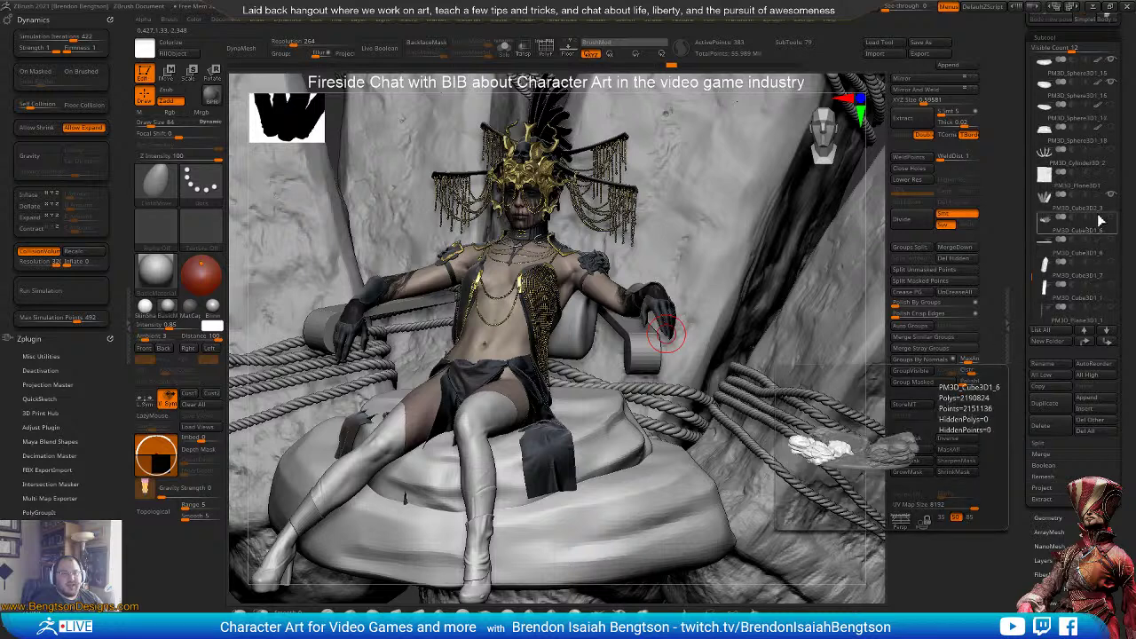
pyautogui.click(1107, 225)
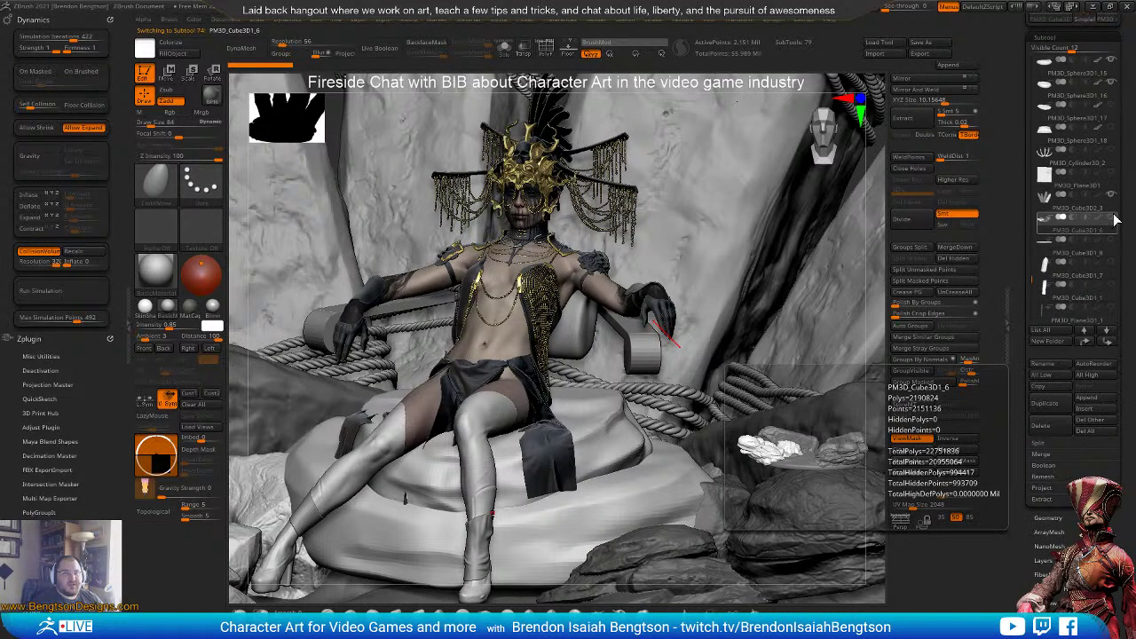
pyautogui.click(1113, 218)
pyautogui.moveTo(623, 391); pyautogui.dragTo(623, 398, button='right')
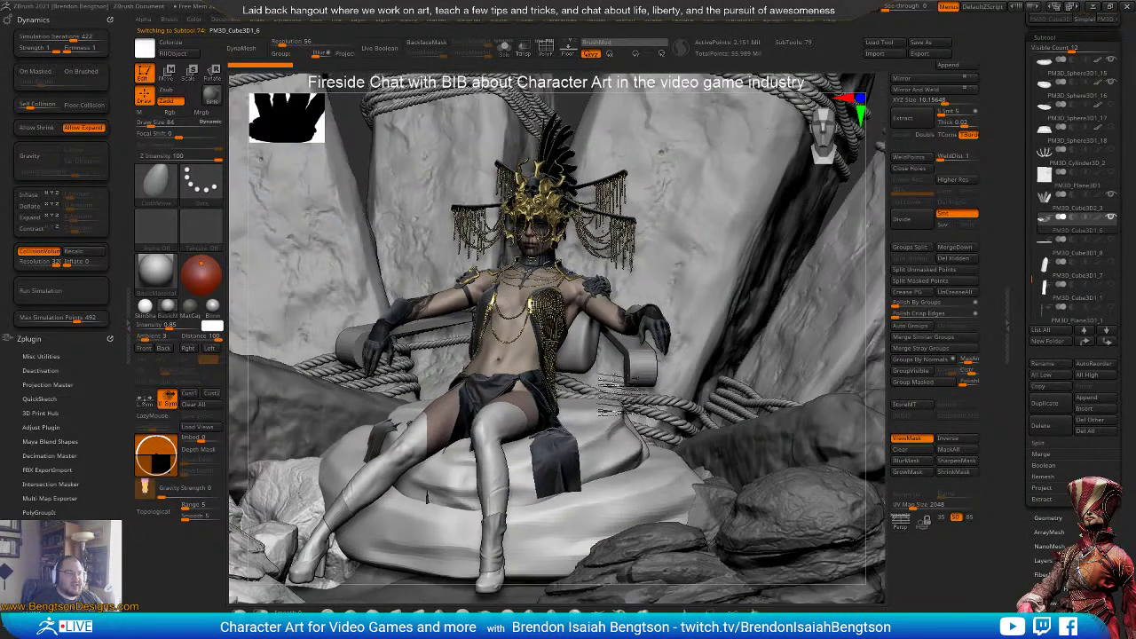
pyautogui.press('f')
pyautogui.moveTo(658, 525); pyautogui.dragTo(672, 505, button='right')
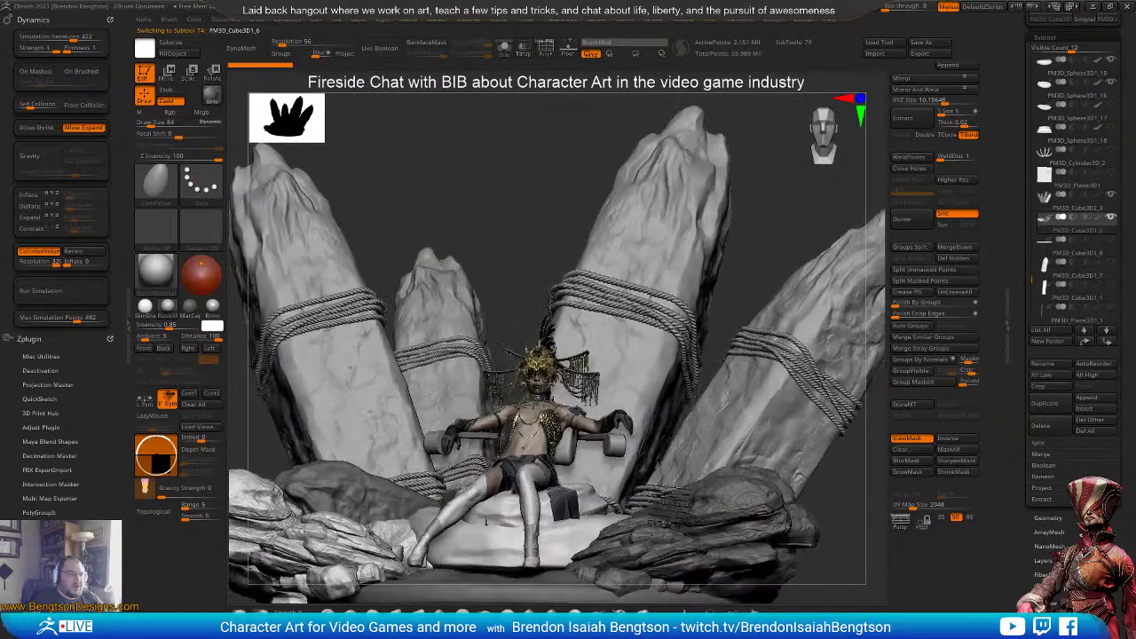
pyautogui.moveTo(666, 513); pyautogui.dragTo(655, 528)
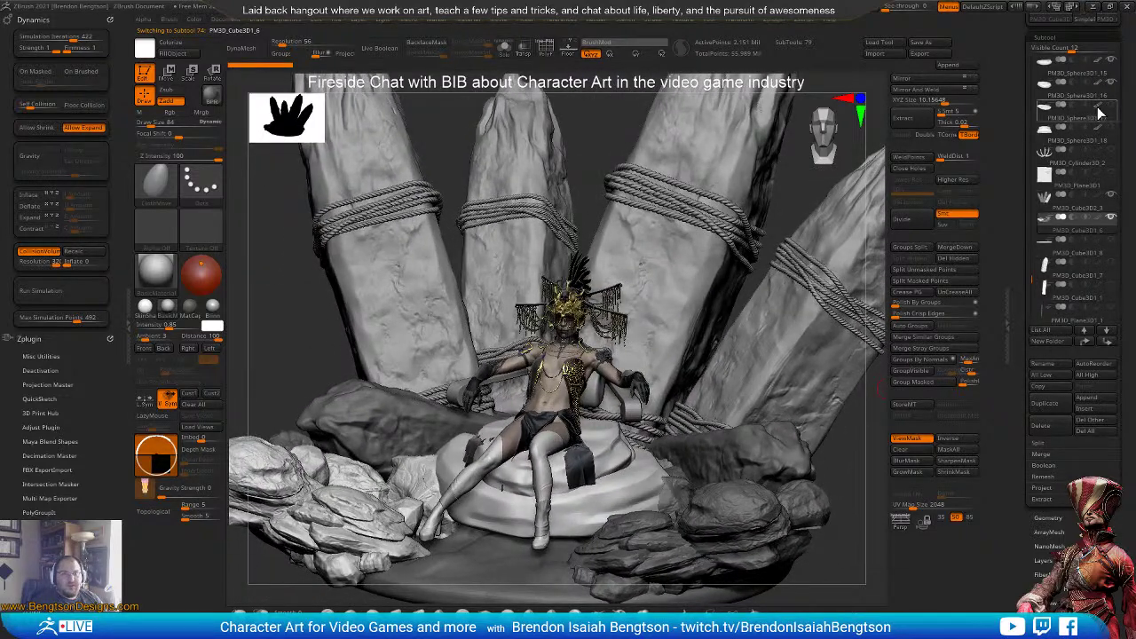
pyautogui.moveTo(1101, 113)
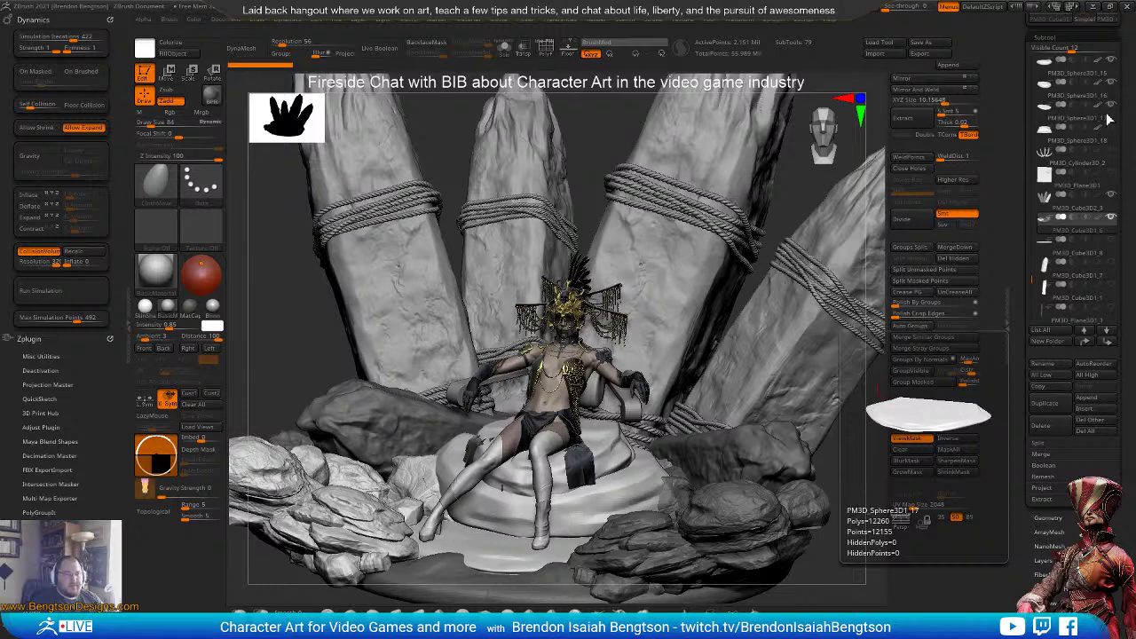
# - Turn off the mask display on the rocks around the throne
pyautogui.click(791, 473)
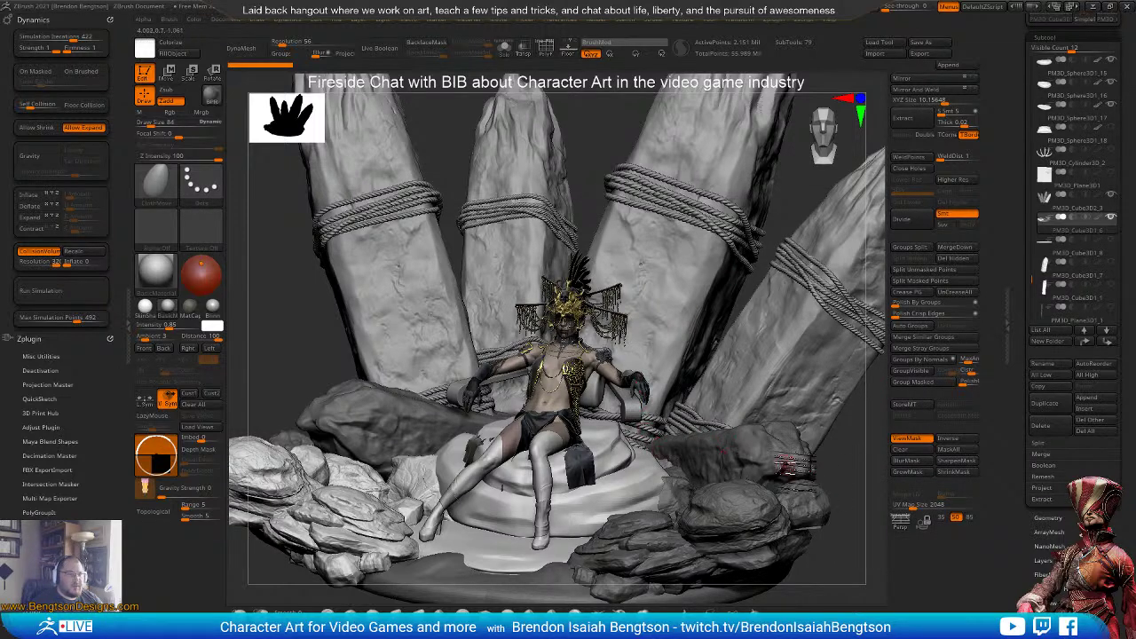
pyautogui.hotkey('ctrl', 'h')
pyautogui.moveTo(853, 481); pyautogui.dragTo(848, 451, button='right')
pyautogui.moveTo(613, 387); pyautogui.dragTo(608, 431, button='right')
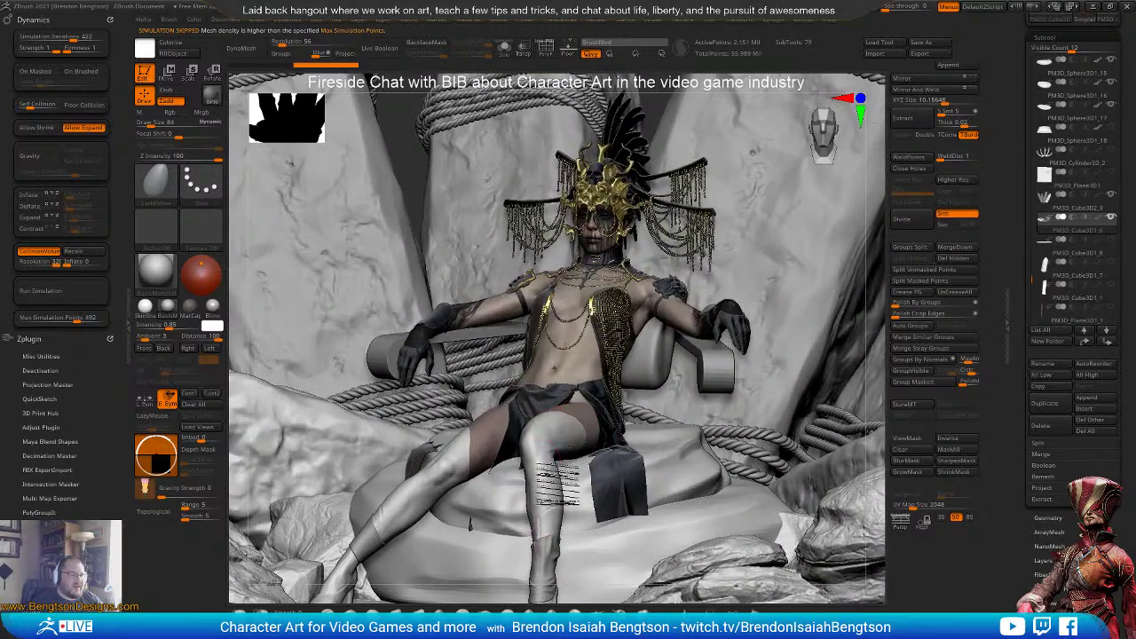
# - Inspect the seated figure's legs and boots against the throne rocks, from three-quarter close views out to the full scene
pyautogui.moveTo(555, 487)
pyautogui.mouseDown()
pyautogui.moveTo(560, 528)
pyautogui.moveTo(543, 531)
pyautogui.moveTo(537, 474)
pyautogui.mouseUp()
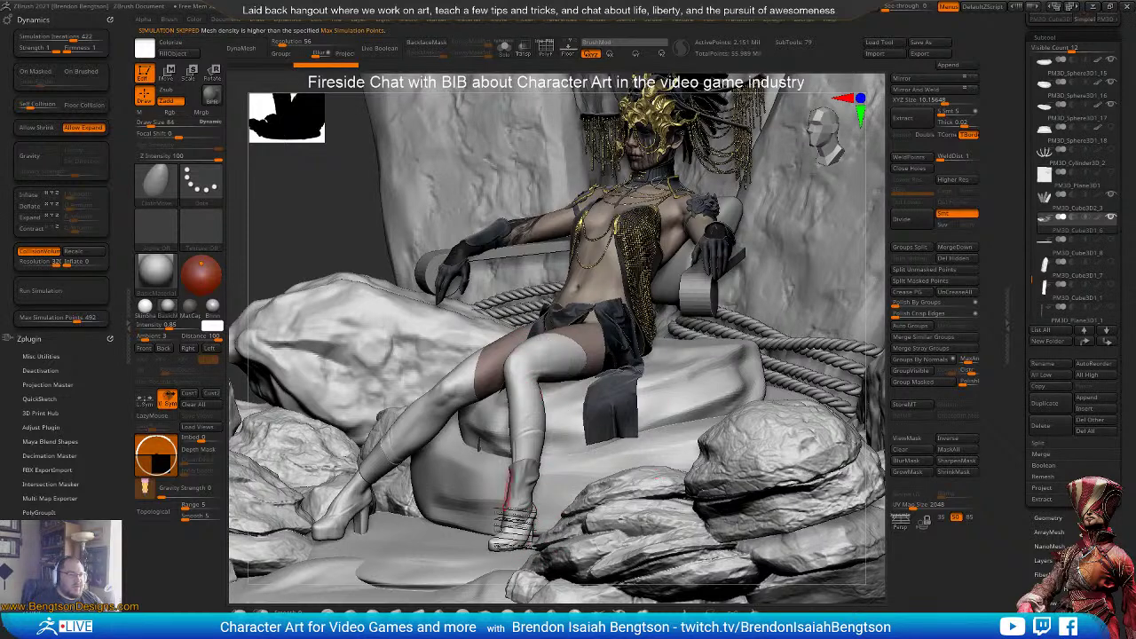
pyautogui.keyDown('alt'); pyautogui.moveTo(735, 429); pyautogui.dragTo(738, 472); pyautogui.keyUp('alt')
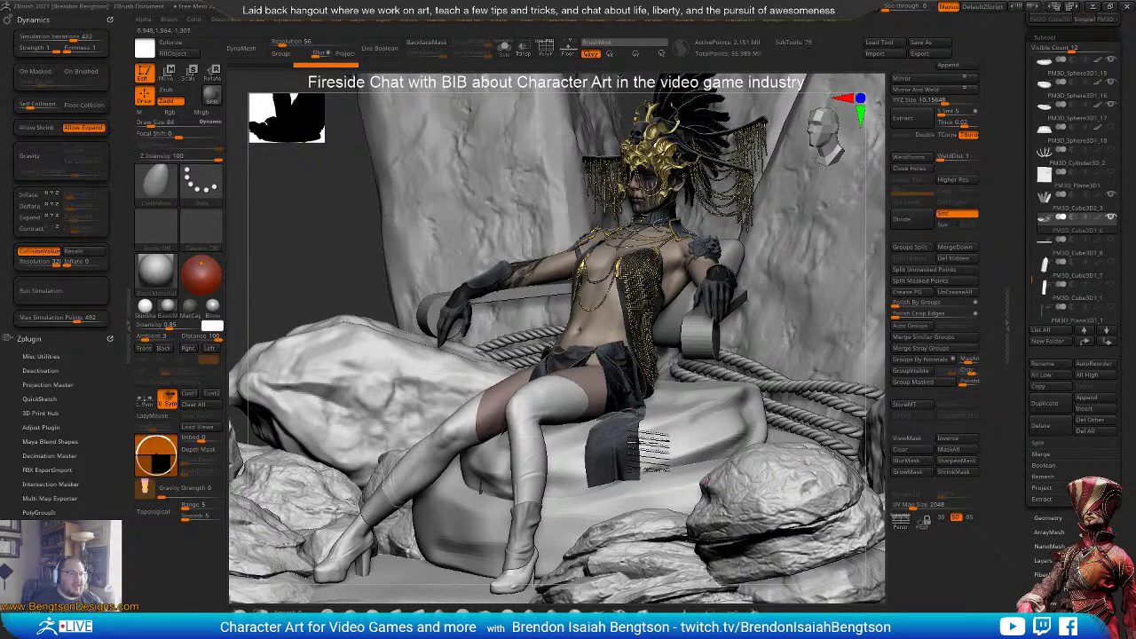
pyautogui.moveTo(640, 437)
pyautogui.mouseDown(button='right')
pyautogui.moveTo(651, 426)
pyautogui.moveTo(698, 488)
pyautogui.mouseUp(button='right')
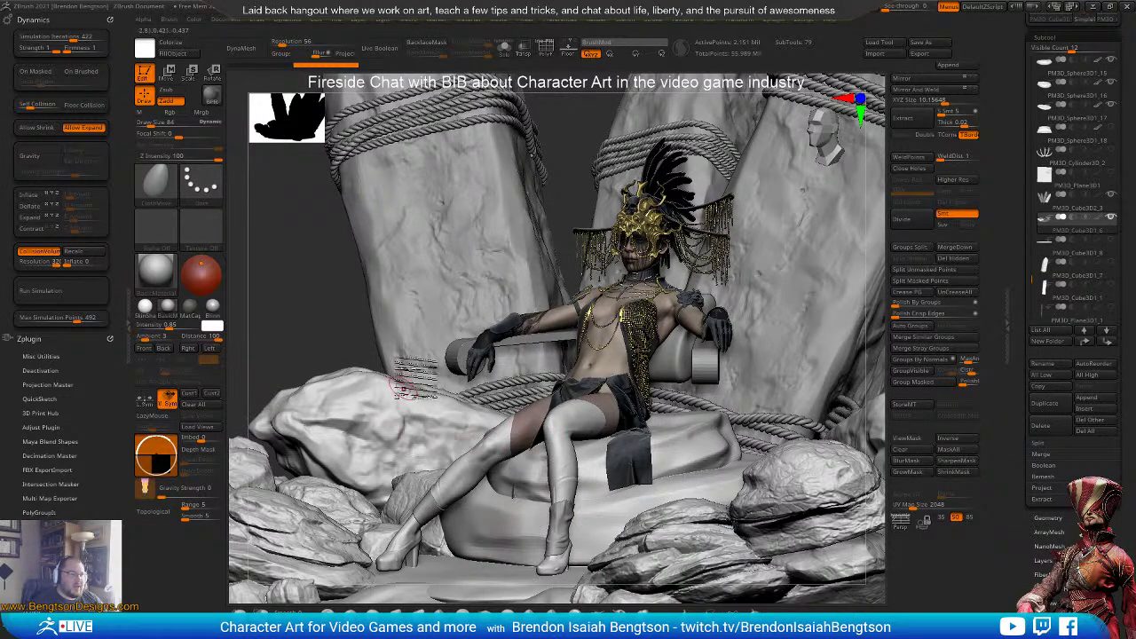
pyautogui.press('f')
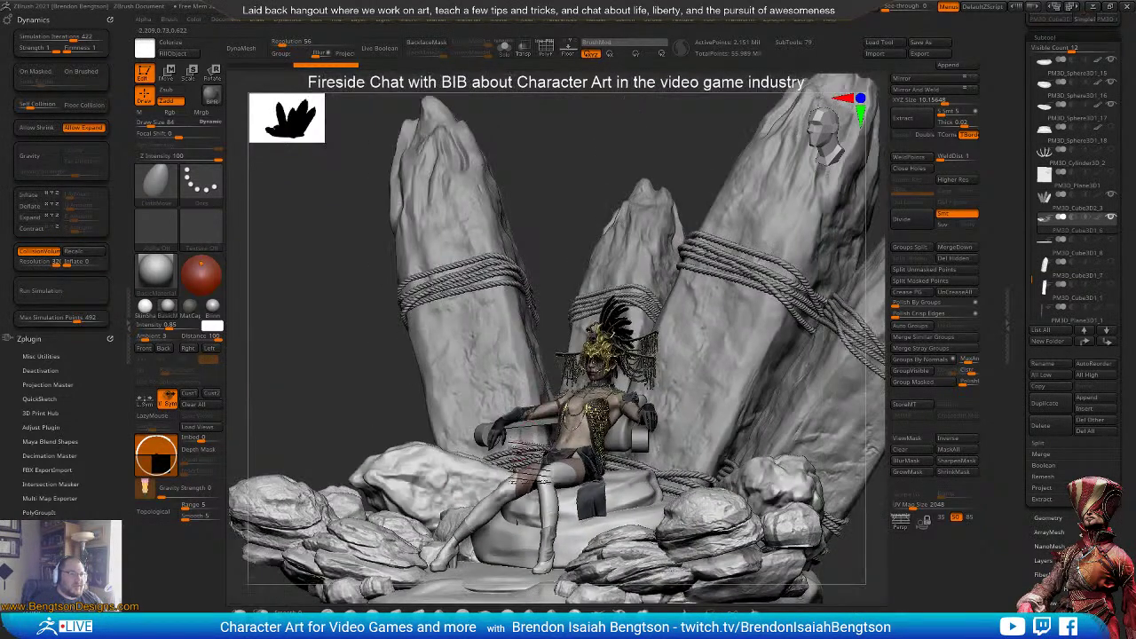
pyautogui.moveTo(529, 472)
pyautogui.keyDown('alt'); pyautogui.mouseDown(button='right')
pyautogui.moveTo(539, 419)
pyautogui.moveTo(488, 453)
pyautogui.moveTo(586, 433)
pyautogui.mouseUp(button='right'); pyautogui.keyUp('alt')
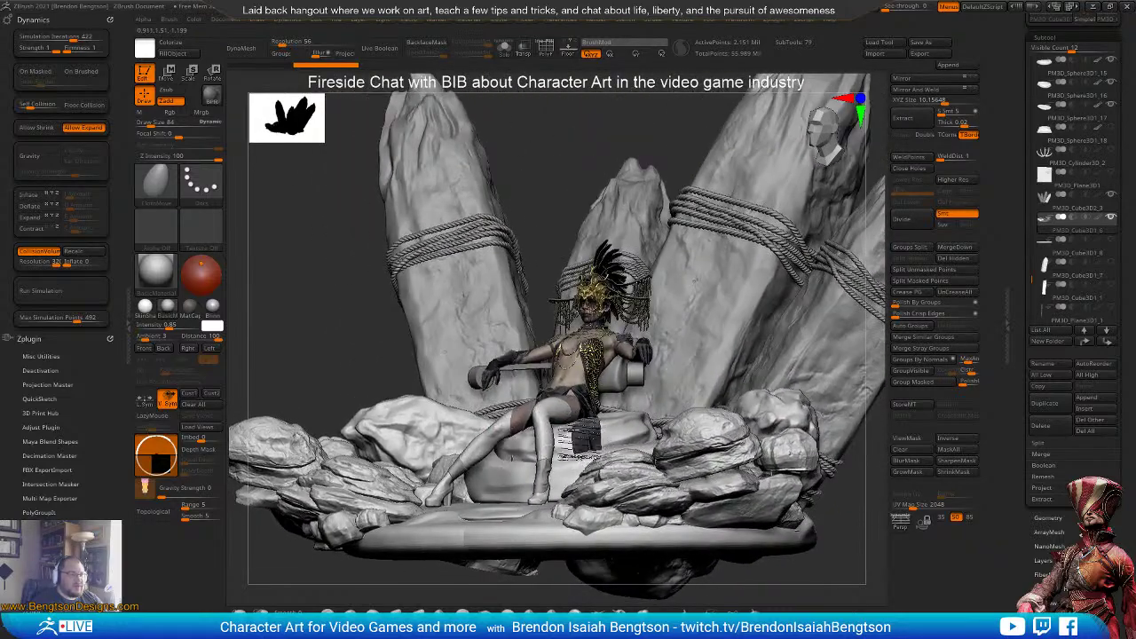
# - Collapse the tray holding the Dynamics and Zplugin palettes to widen the canvas around the throne scene
pyautogui.keyDown('ctrl'); pyautogui.moveTo(469, 348); pyautogui.dragTo(444, 390, button='right'); pyautogui.keyUp('ctrl')
pyautogui.click(128, 347)
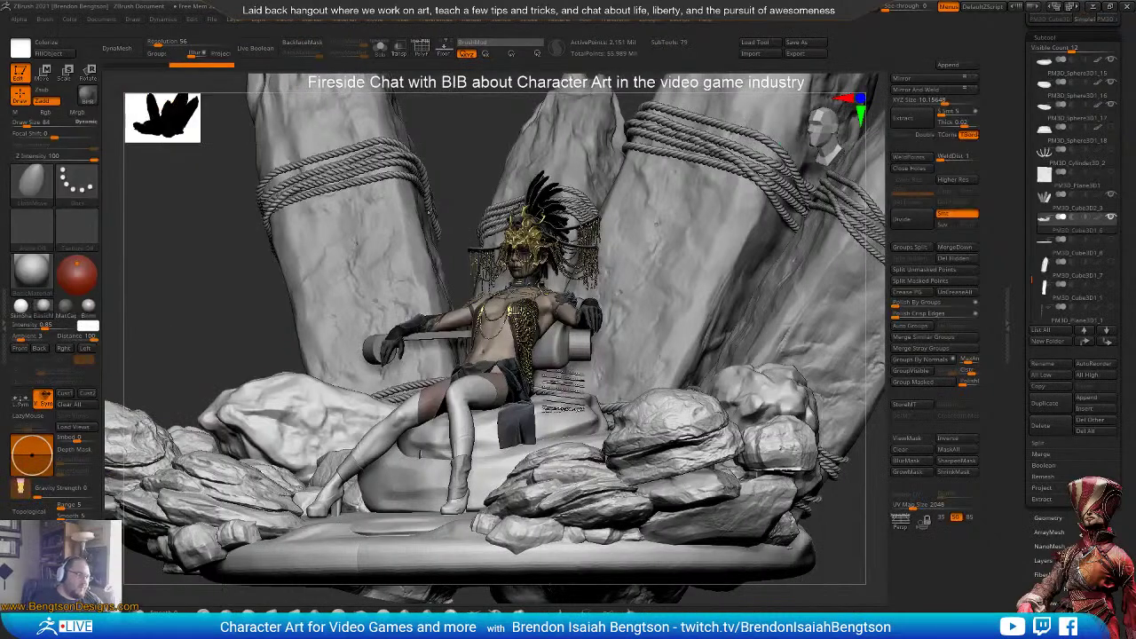
pyautogui.moveTo(561, 384); pyautogui.dragTo(621, 399, button='right')
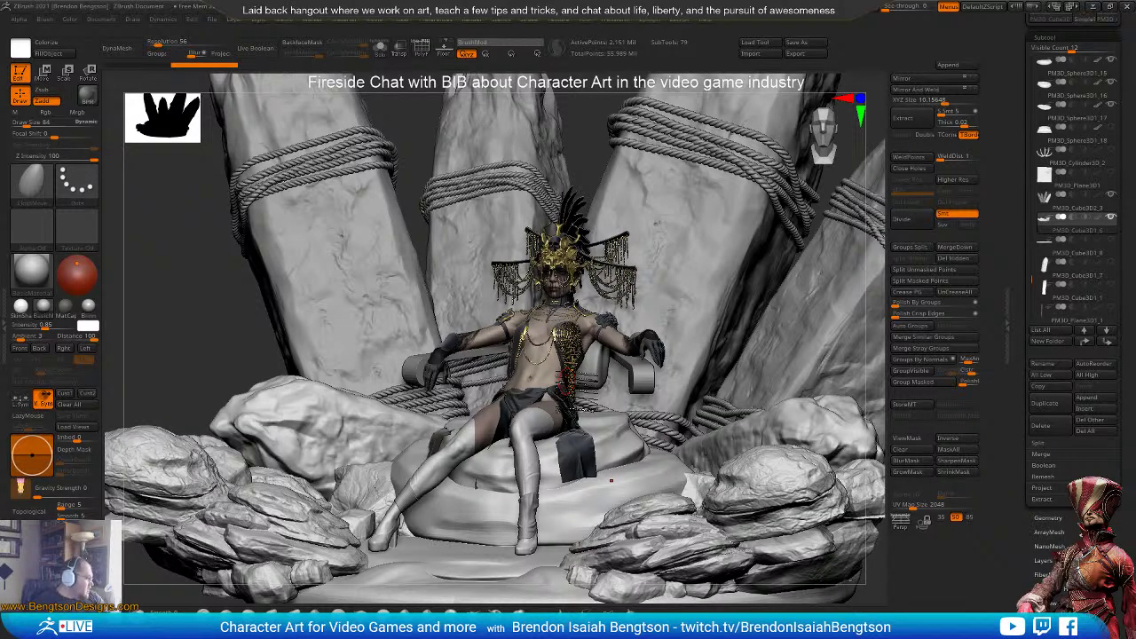
# - Review the whole throne composition from a three-quarter angle, tracing the figure's pose against the pillars and rock base
pyautogui.moveTo(570, 436); pyautogui.dragTo(613, 451, button='right')
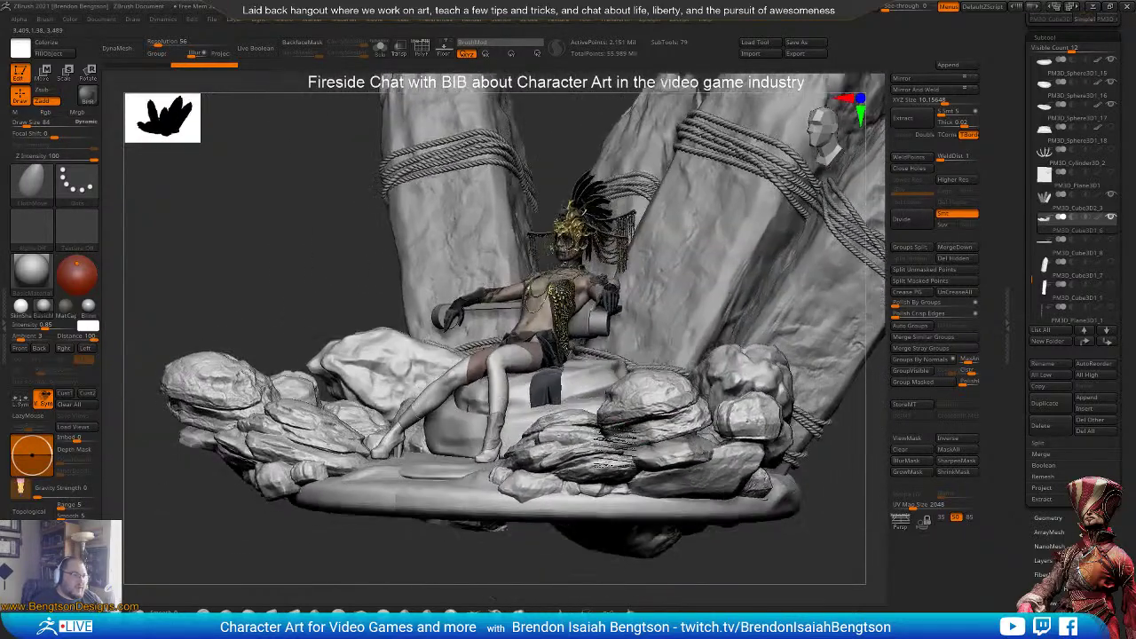
pyautogui.moveTo(667, 268); pyautogui.dragTo(596, 287, button='right')
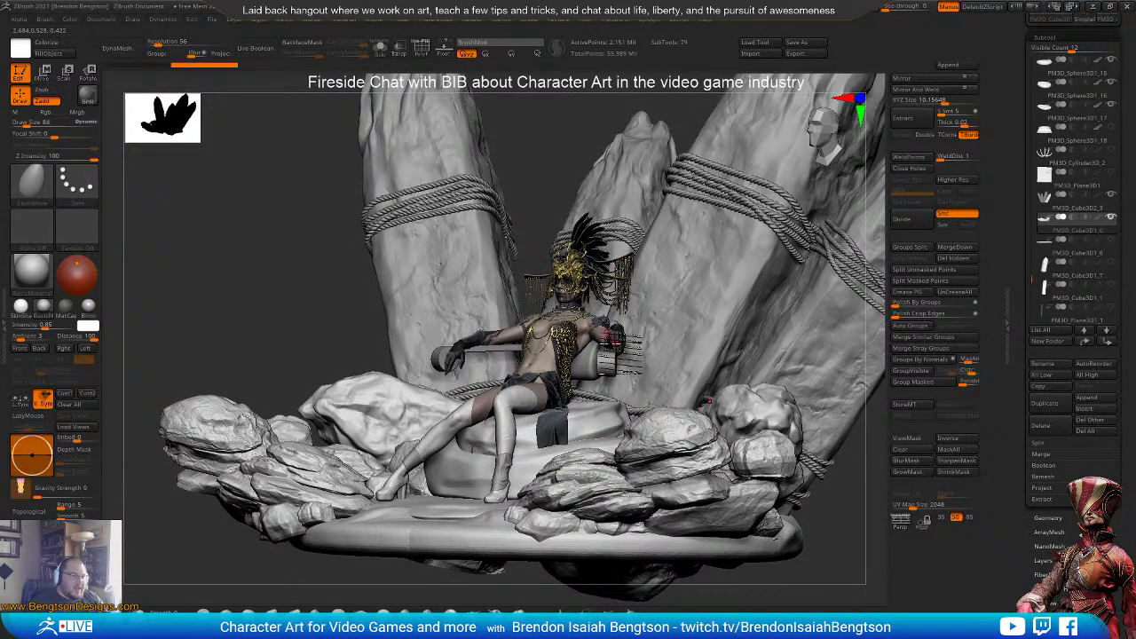
pyautogui.moveTo(597, 380)
pyautogui.mouseDown()
pyautogui.moveTo(577, 413)
pyautogui.moveTo(572, 346)
pyautogui.moveTo(563, 439)
pyautogui.moveTo(659, 413)
pyautogui.moveTo(488, 487)
pyautogui.moveTo(506, 447)
pyautogui.moveTo(502, 471)
pyautogui.mouseUp()
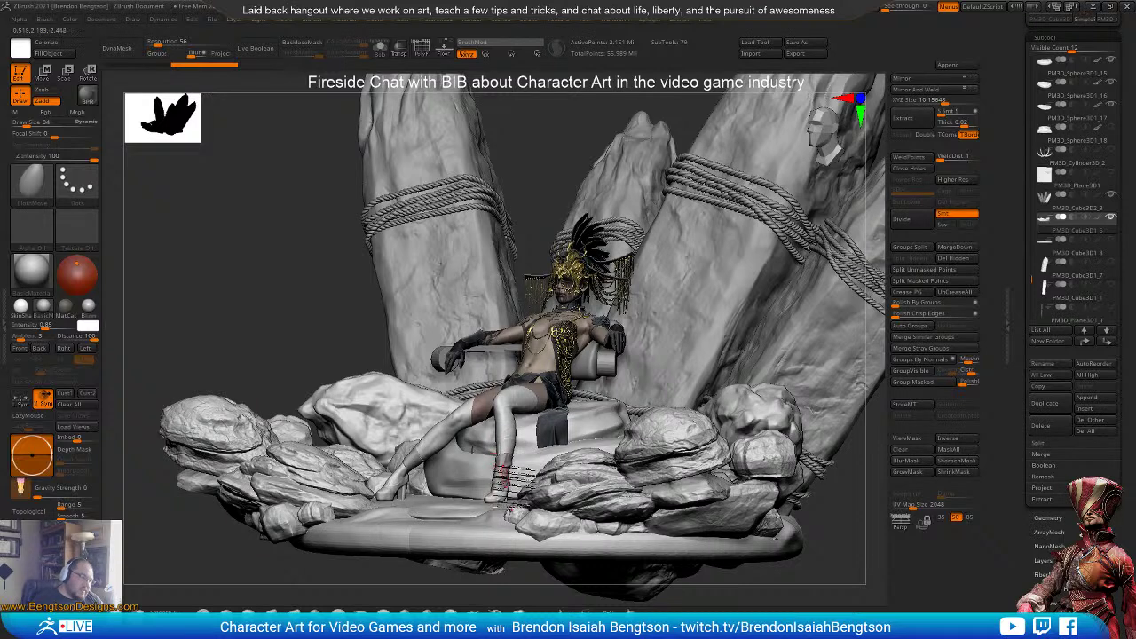
pyautogui.moveTo(380, 487)
pyautogui.mouseDown()
pyautogui.moveTo(401, 380)
pyautogui.moveTo(394, 442)
pyautogui.moveTo(451, 364)
pyautogui.moveTo(448, 373)
pyautogui.moveTo(446, 357)
pyautogui.mouseUp()
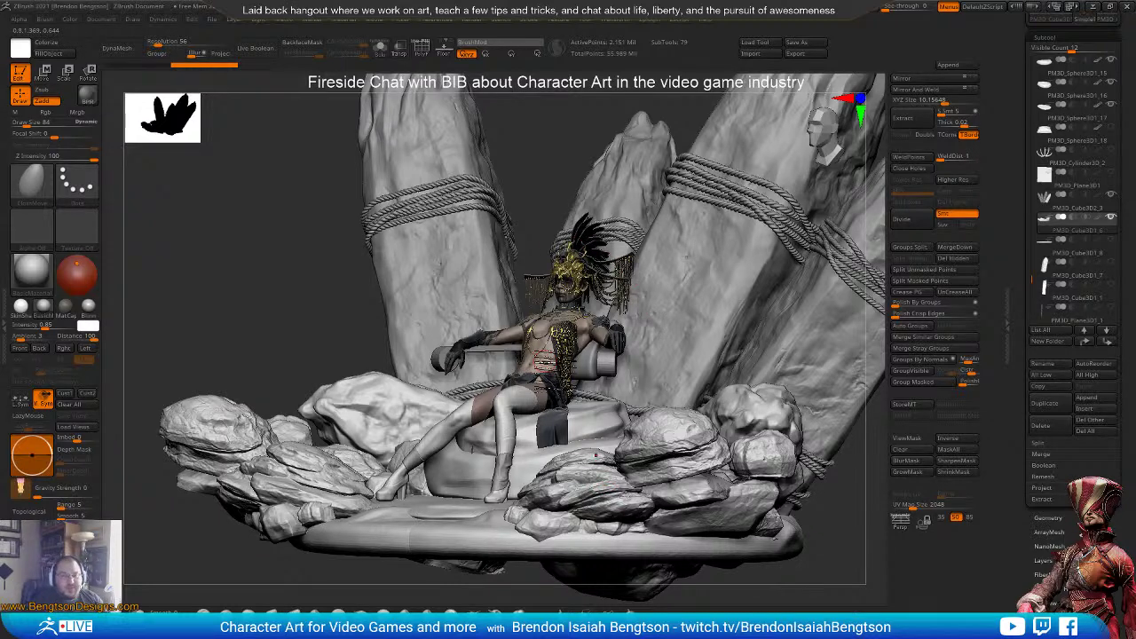
# - Examine the figure's gold mask, feathered headdress, chain jewellery and shoulder ornament up close from the front and three-quarter side
pyautogui.moveTo(606, 426); pyautogui.dragTo(623, 348, button='right')
pyautogui.keyDown('alt'); pyautogui.moveTo(599, 391); pyautogui.dragTo(603, 525, button='right'); pyautogui.keyUp('alt')
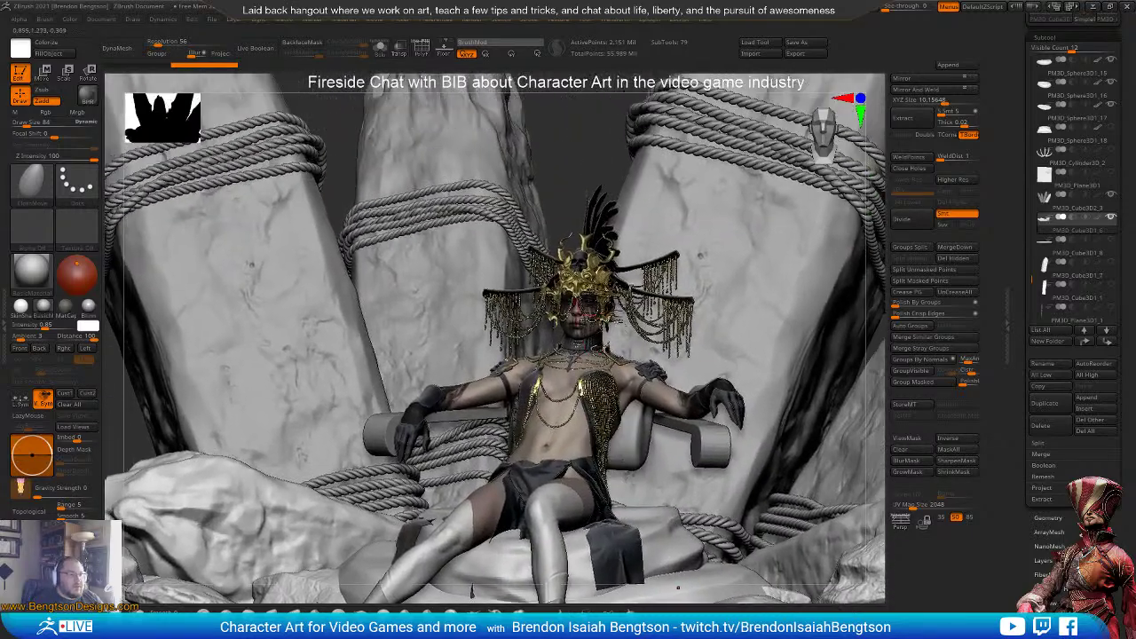
pyautogui.moveTo(602, 332)
pyautogui.keyDown('alt'); pyautogui.mouseDown(button='right')
pyautogui.moveTo(600, 309)
pyautogui.moveTo(604, 377)
pyautogui.moveTo(599, 363)
pyautogui.mouseUp(button='right'); pyautogui.keyUp('alt')
pyautogui.keyDown('alt'); pyautogui.moveTo(581, 309); pyautogui.dragTo(584, 248, button='right'); pyautogui.keyUp('alt')
pyautogui.keyDown('alt'); pyautogui.moveTo(587, 342); pyautogui.dragTo(612, 545, button='right'); pyautogui.keyUp('alt')
pyautogui.moveTo(613, 415); pyautogui.dragTo(600, 417, button='right')
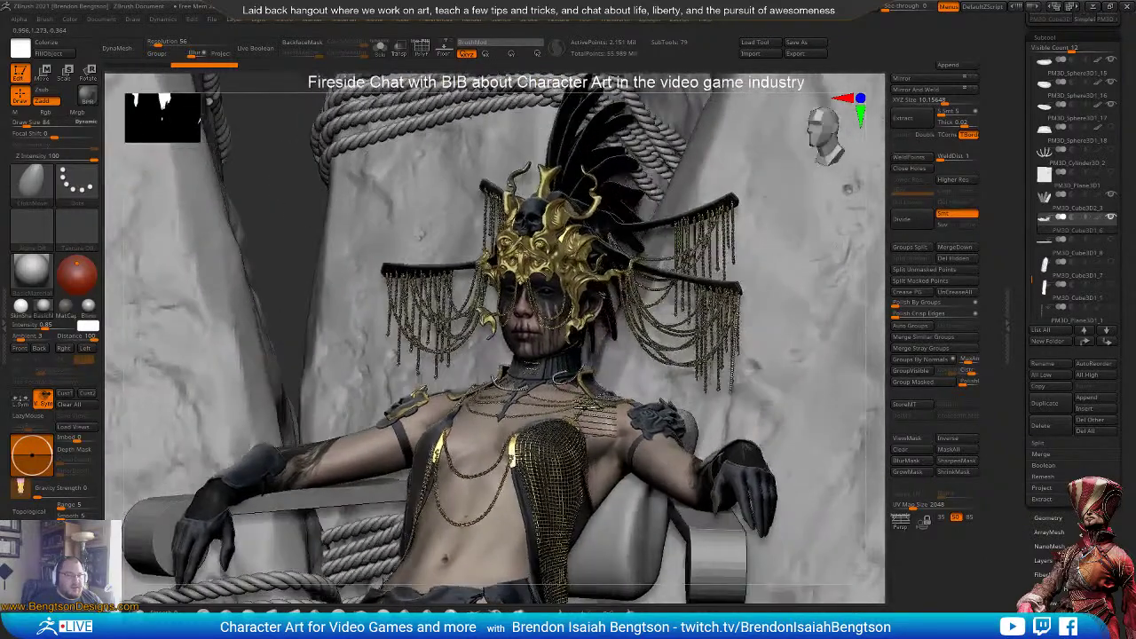
pyautogui.moveTo(597, 415); pyautogui.dragTo(609, 435)
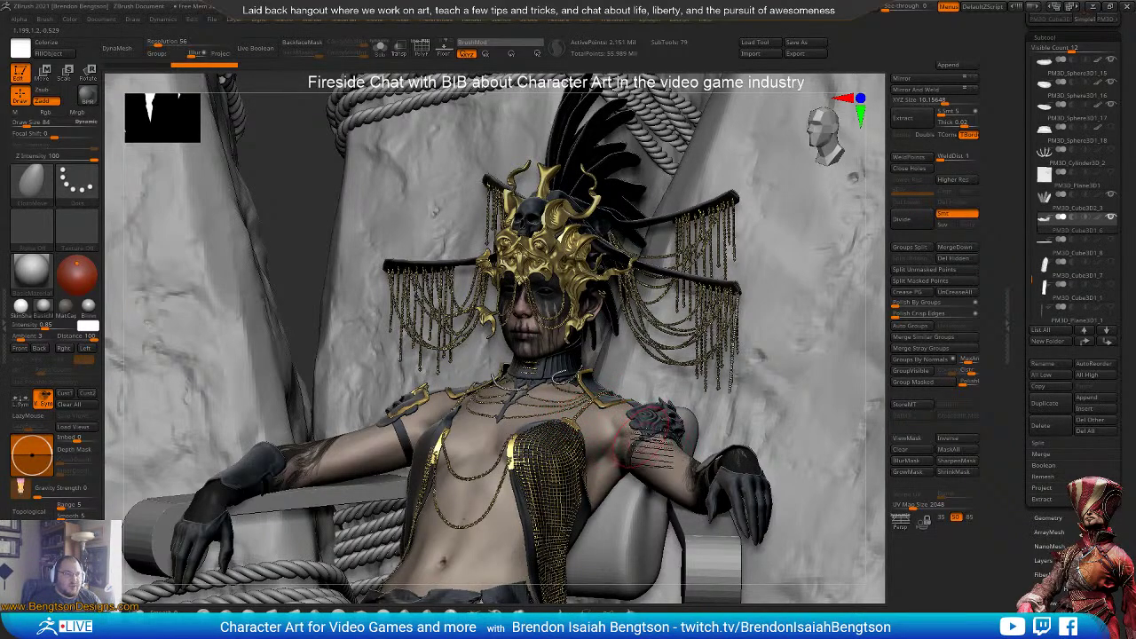
pyautogui.moveTo(646, 438)
pyautogui.mouseDown(button='right')
pyautogui.moveTo(612, 435)
pyautogui.moveTo(680, 428)
pyautogui.moveTo(655, 433)
pyautogui.moveTo(680, 430)
pyautogui.moveTo(669, 479)
pyautogui.moveTo(661, 435)
pyautogui.moveTo(636, 414)
pyautogui.moveTo(610, 340)
pyautogui.mouseUp(button='right')
pyautogui.keyDown('alt'); pyautogui.moveTo(597, 533); pyautogui.dragTo(683, 315, button='right'); pyautogui.keyUp('alt')
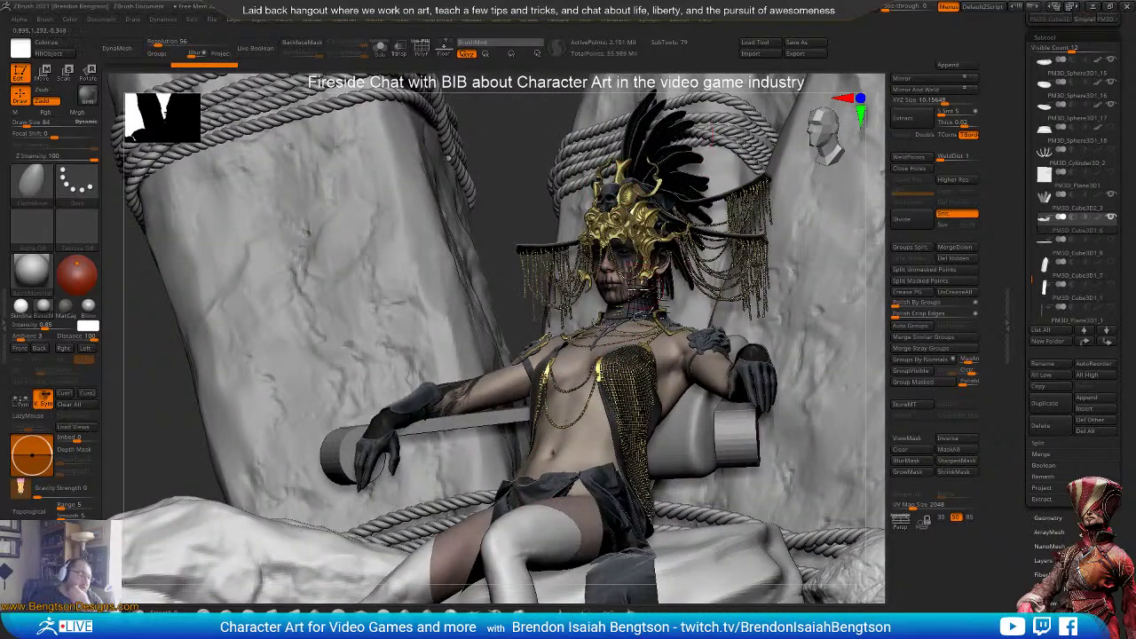